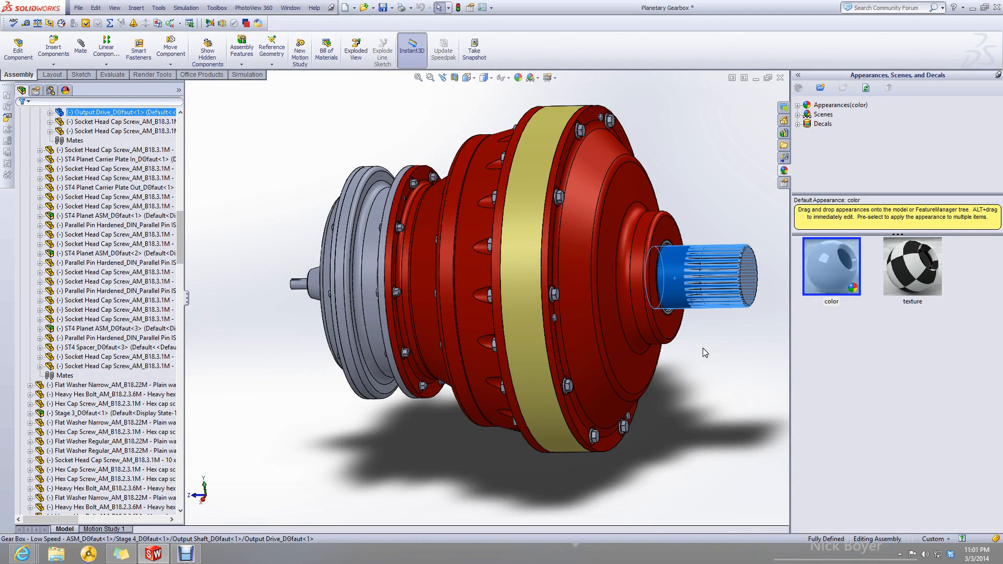
Create a section view of the Planetary Gearbox assembly cut by the Right Plane with 0 mm offset.
click(665, 178)
middle_drag(666, 177, 491, 232)
click(454, 77)
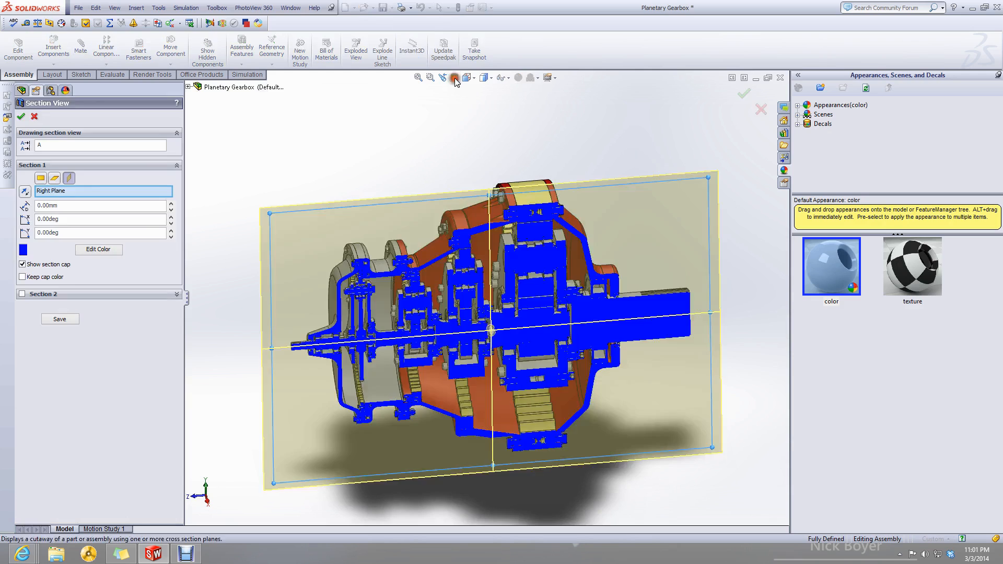
click(20, 118)
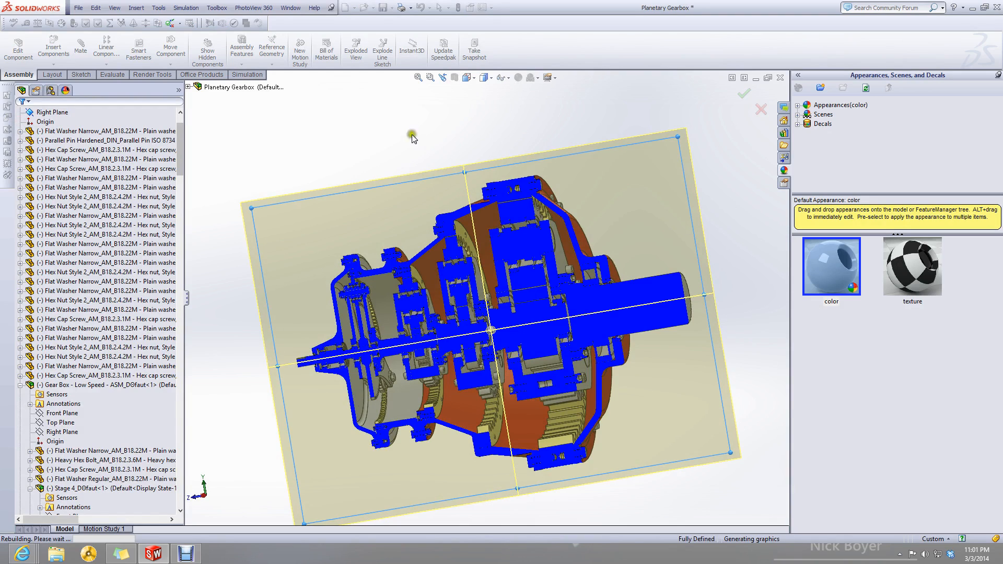
scroll(462, 180, up, 1)
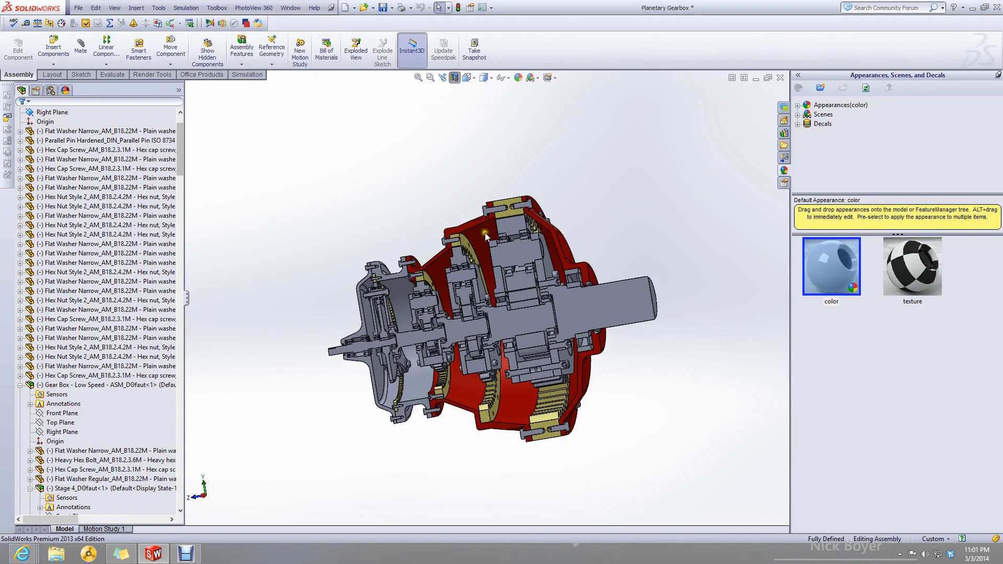
Orient the sectioned gearbox assembly to the right view, square to the cut plane.
scroll(485, 233, down, 2)
mouse_move(525, 438)
middle_down()
mouse_move(546, 472)
mouse_move(521, 426)
mouse_move(517, 365)
mouse_move(531, 425)
middle_up()
scroll(532, 425, up, 3)
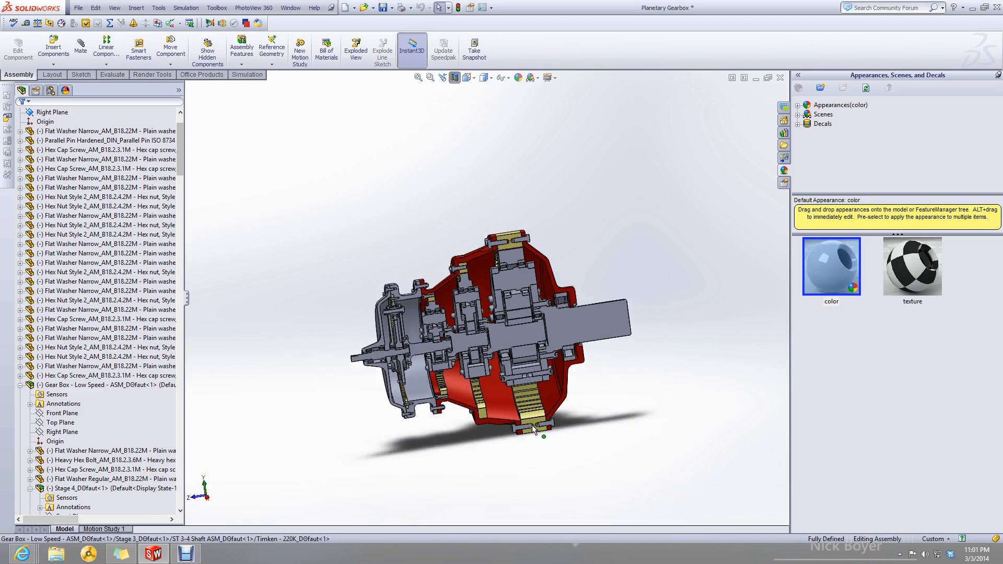
click(467, 77)
click(513, 133)
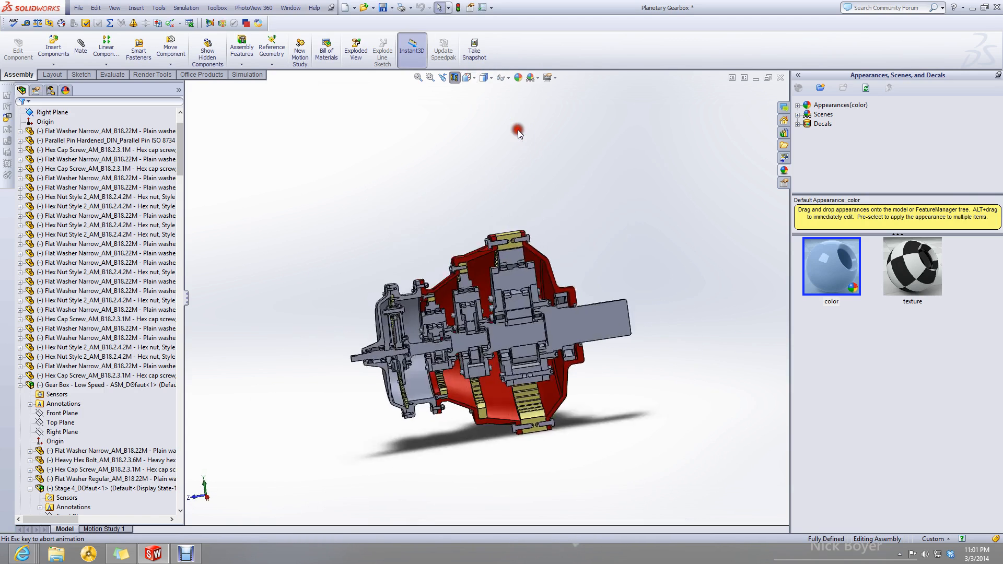
Examine the four planetary stages in the sectioned gearbox, from the high-speed case to the low-speed case.
scroll(439, 360, down, 4)
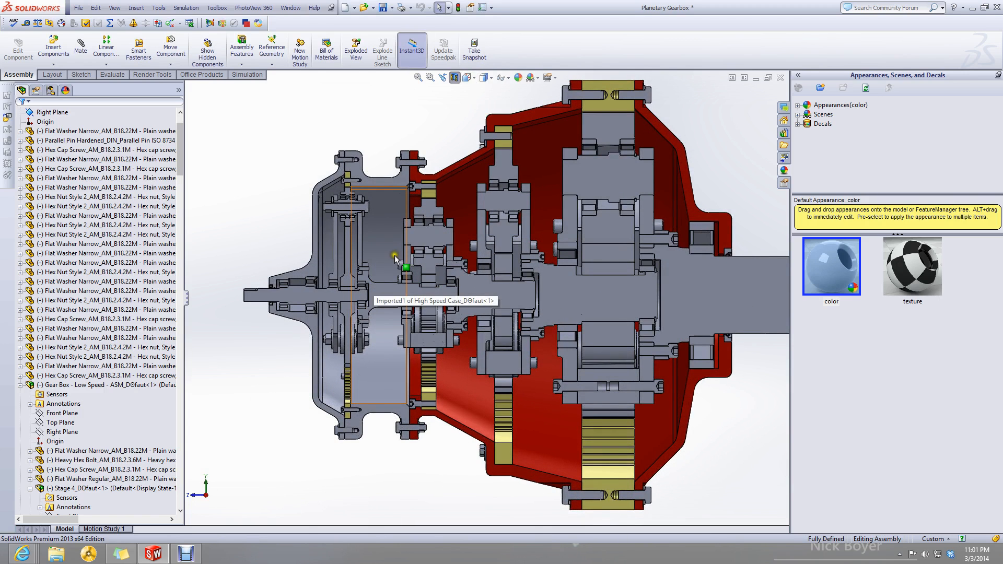
scroll(317, 271, up, 1)
scroll(464, 350, down, 2)
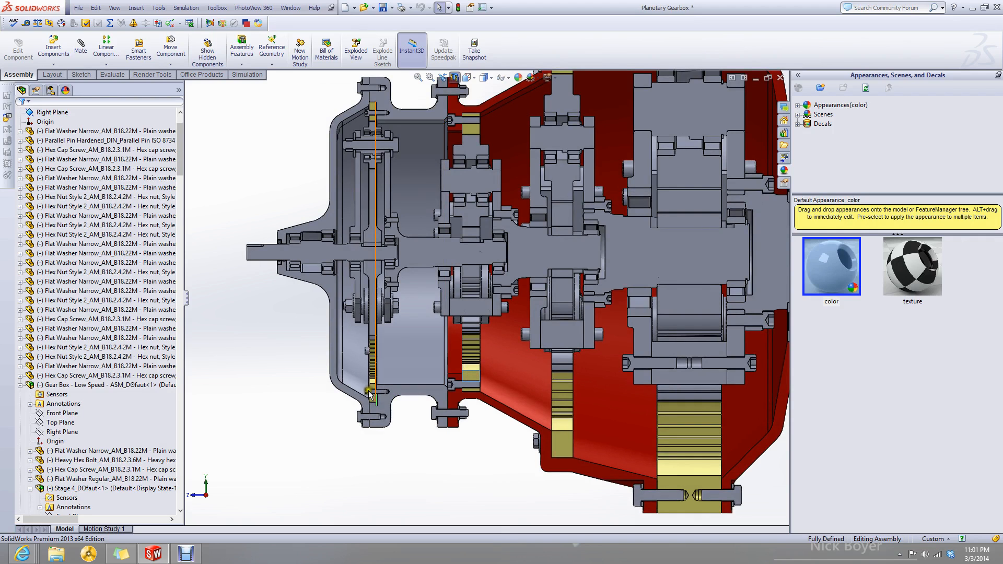
middle_drag(372, 376, 390, 380)
scroll(374, 375, down, 6)
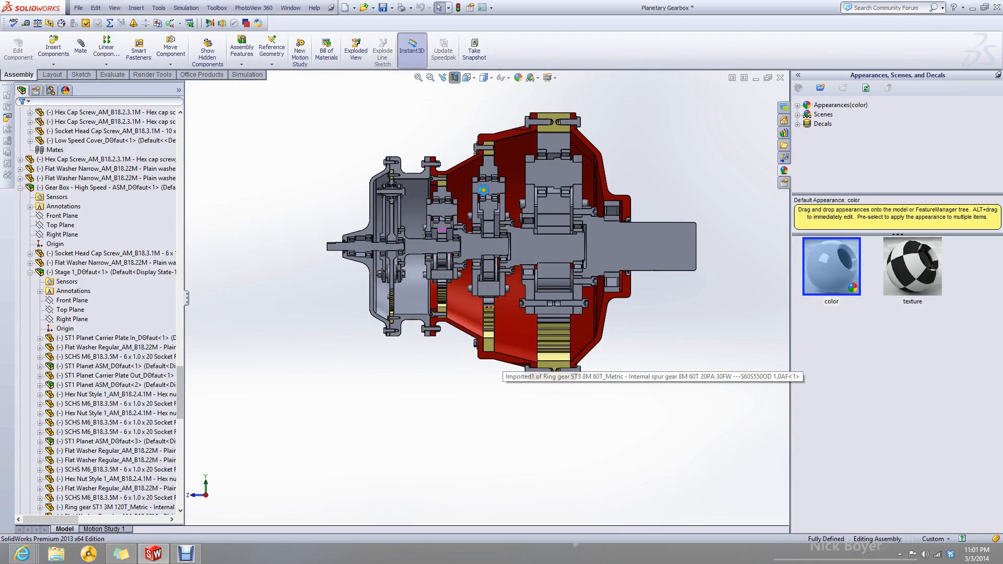
scroll(487, 206, down, 2)
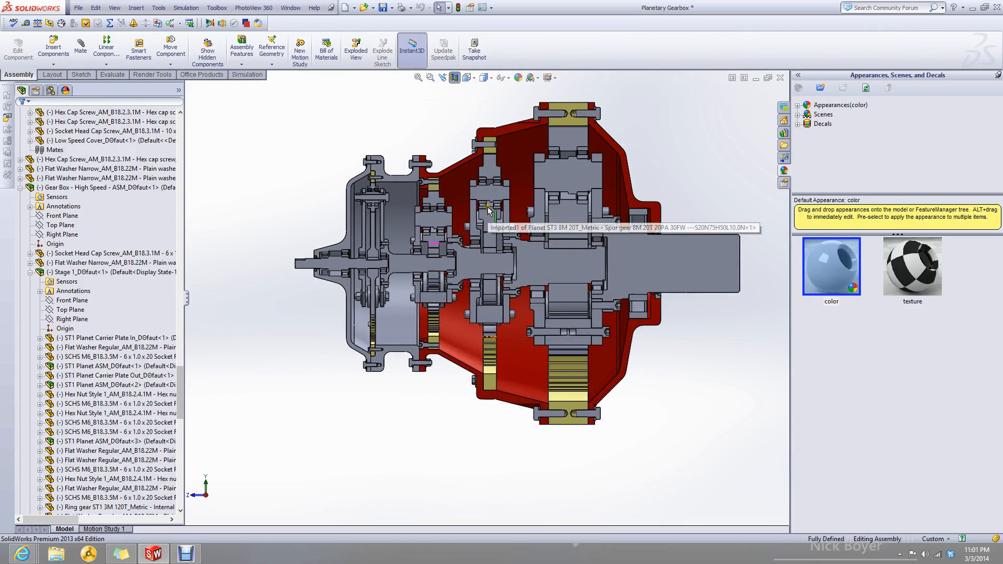
scroll(489, 203, up, 3)
scroll(594, 313, down, 3)
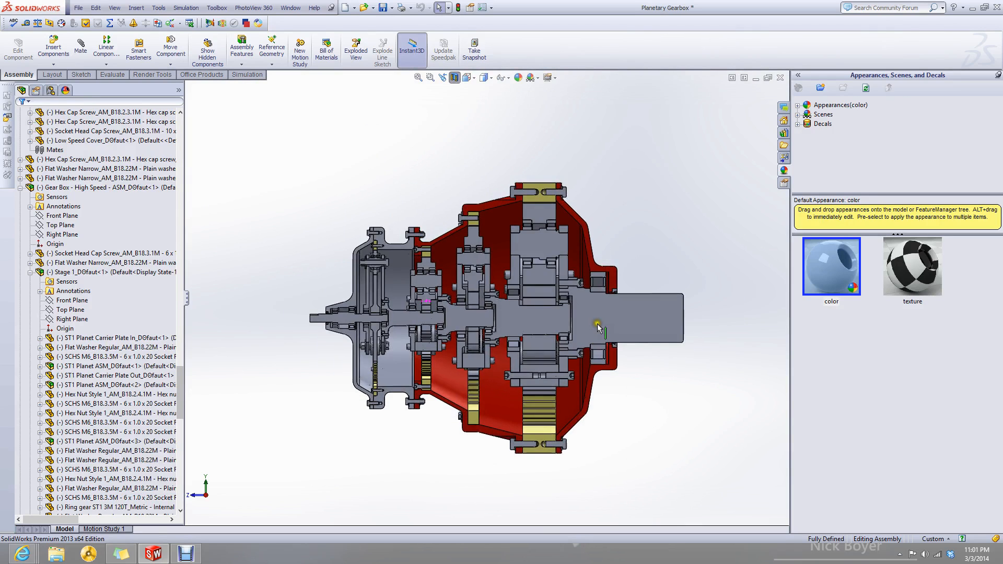
Highlight the cut face of the input shaft and examine how it connects to the first-stage gears.
scroll(363, 240, up, 5)
scroll(364, 241, down, 2)
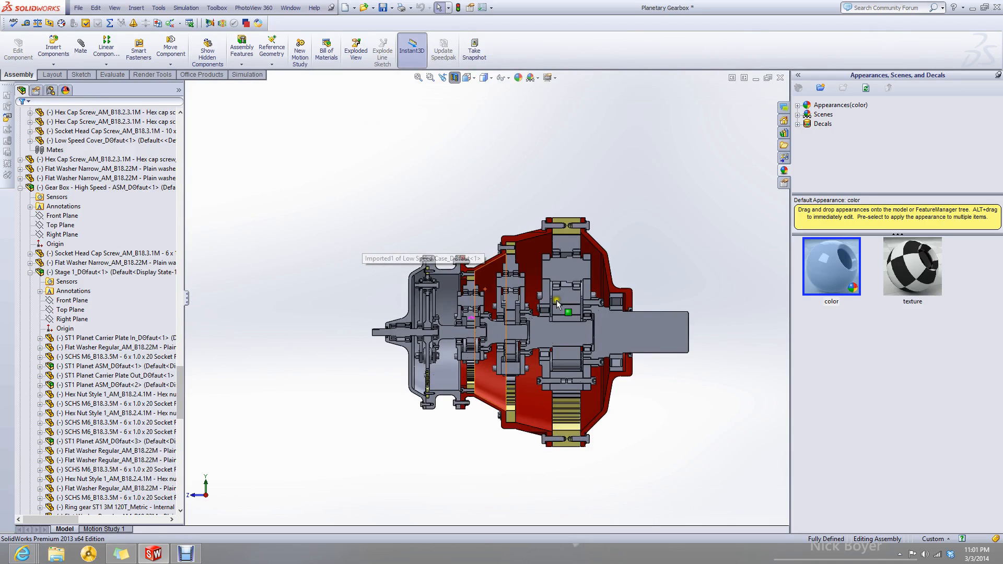
scroll(669, 342, down, 2)
scroll(289, 324, down, 8)
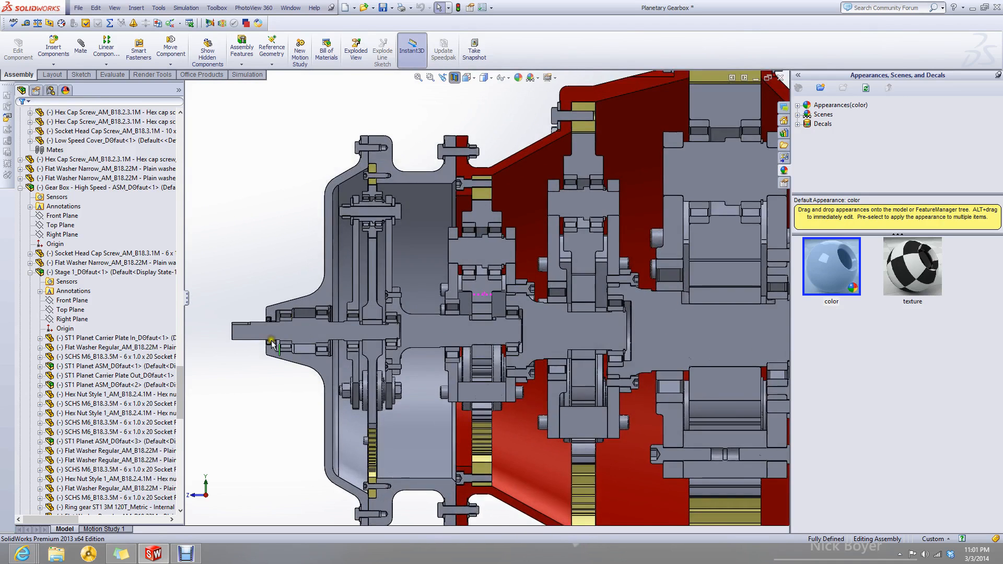
click(447, 313)
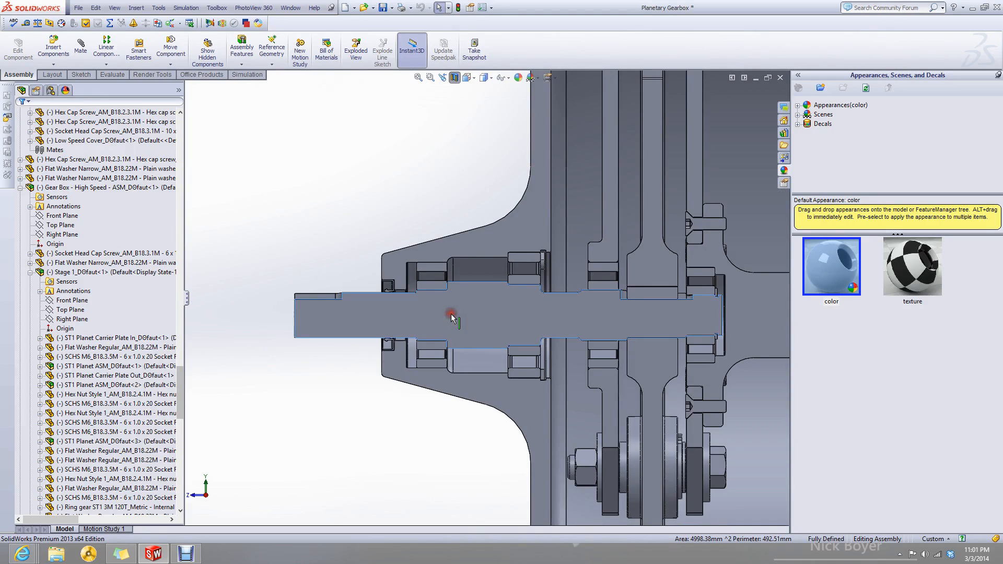
scroll(448, 314, up, 7)
scroll(551, 301, down, 4)
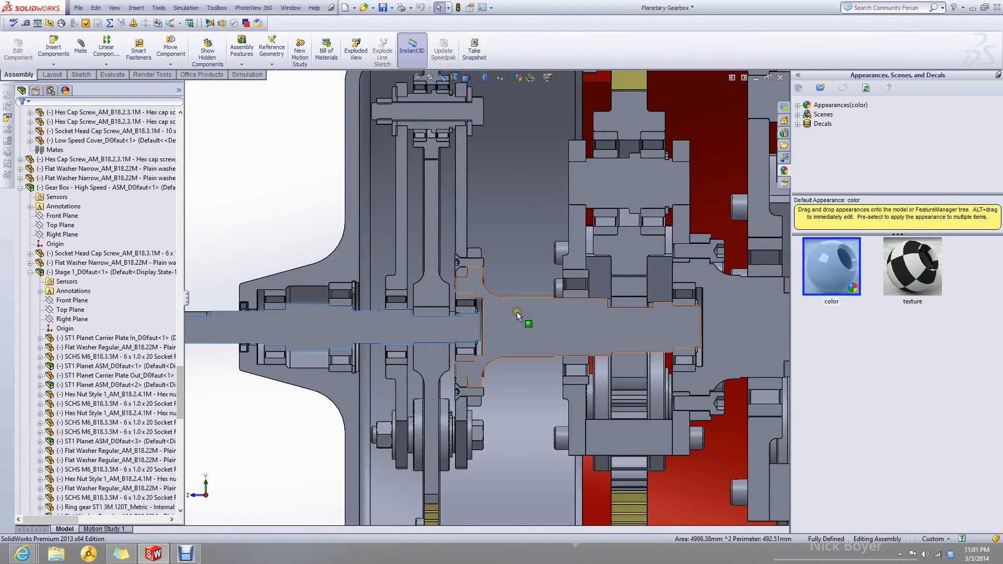
Examine the Stage 1 assembly on its own and highlight its Imput Shaft subassembly.
scroll(516, 312, down, 4)
middle_drag(410, 246, 387, 298)
scroll(387, 298, up, 2)
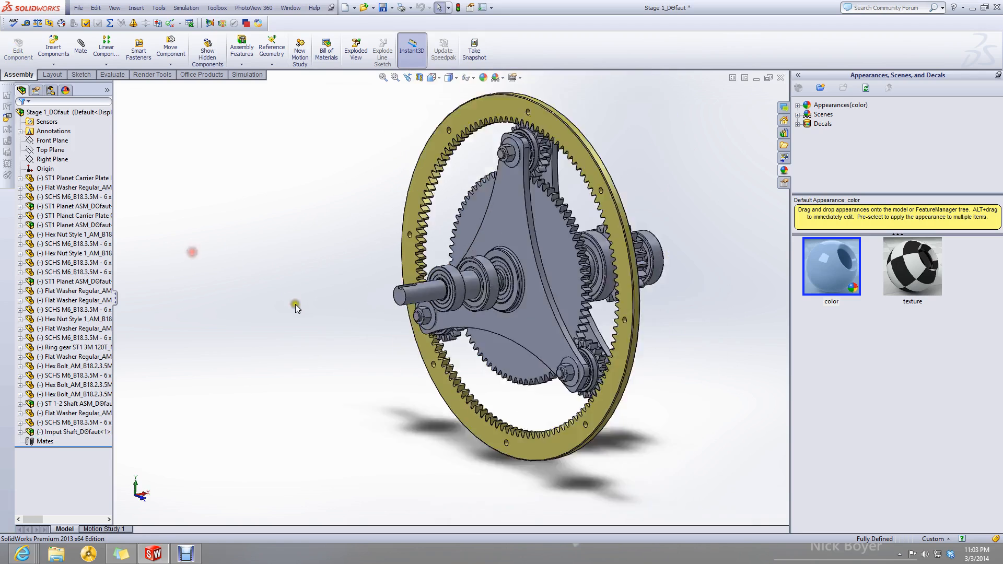
scroll(319, 296, up, 1)
scroll(334, 288, down, 2)
mouse_move(417, 299)
middle_down()
mouse_move(377, 303)
mouse_move(405, 310)
middle_up()
scroll(497, 319, down, 2)
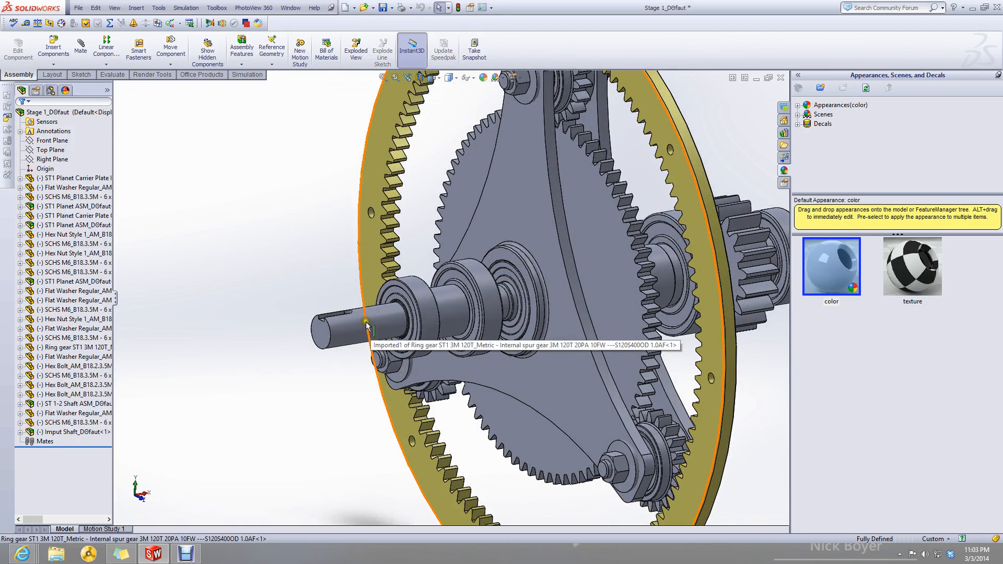
scroll(350, 337, up, 2)
click(64, 433)
right_click(64, 434)
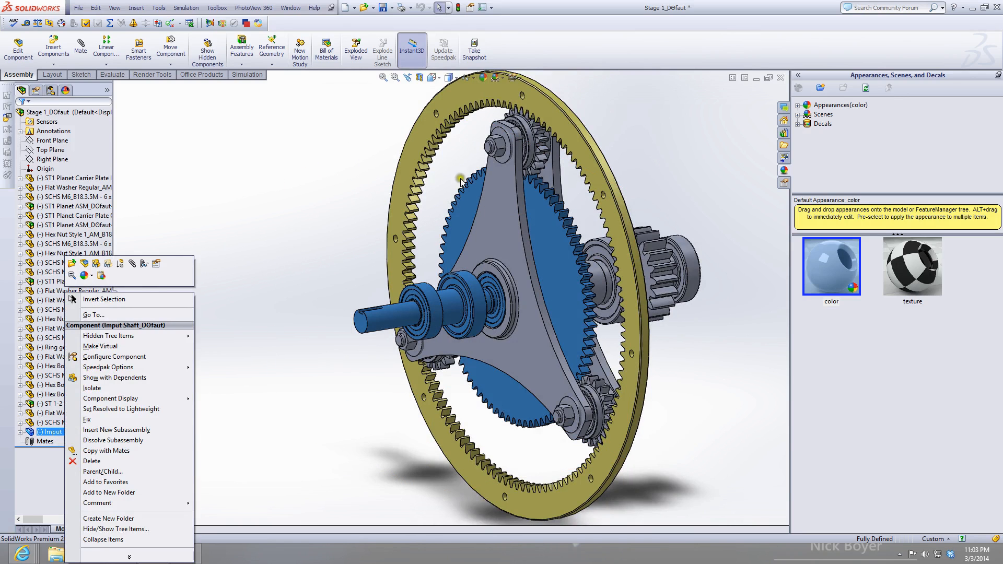
click(337, 104)
Highlight the Stage 1 planet gear on the upper carrier arm, inspect its mesh with the sun gear, and clear the selection.
scroll(519, 180, down, 4)
scroll(561, 185, down, 4)
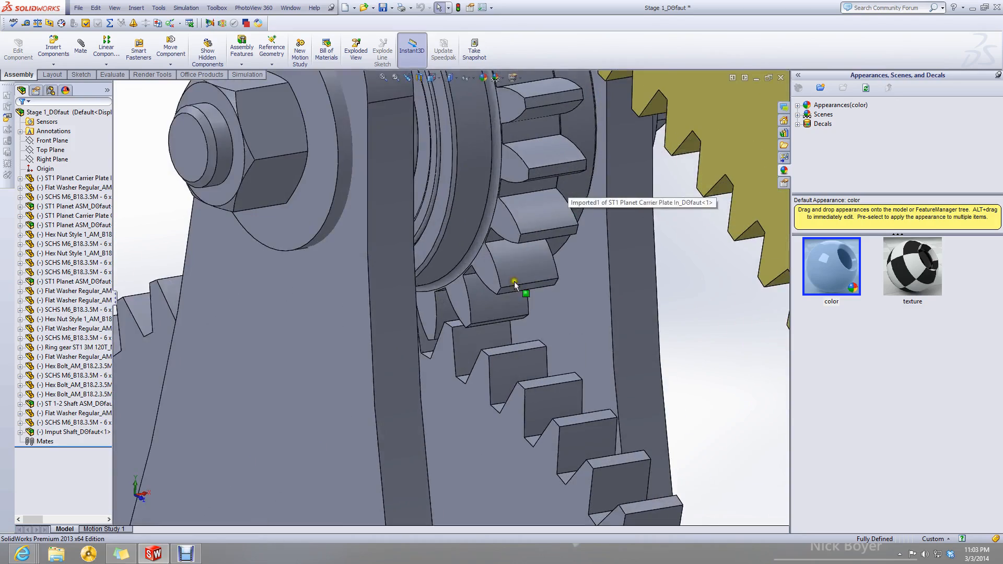
click(516, 256)
scroll(515, 345, up, 5)
middle_drag(495, 363, 539, 374)
scroll(538, 374, up, 5)
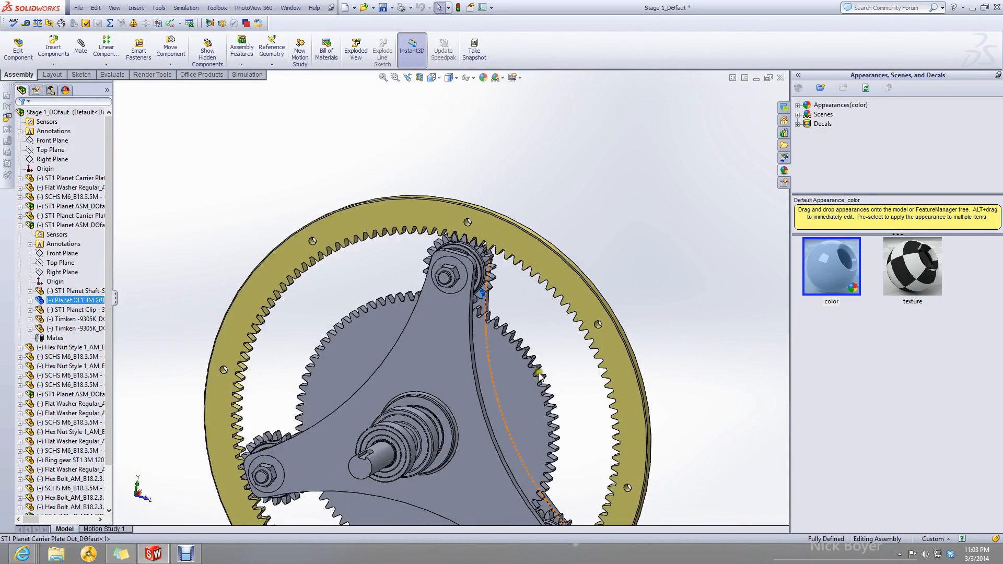
click(568, 287)
mouse_move(568, 287)
middle_down()
mouse_move(584, 251)
mouse_move(581, 272)
middle_up()
click(628, 280)
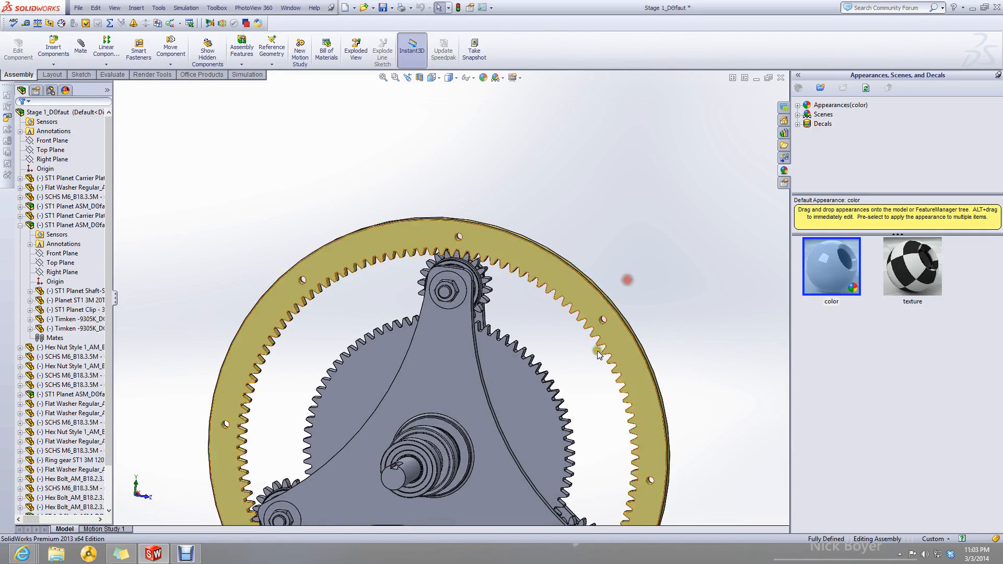
Inspect the mesh between the upper planet gear and the Stage 1 ring gear, highlighting the planet gear.
scroll(626, 282, down, 5)
scroll(597, 296, up, 6)
middle_drag(579, 314, 463, 285)
scroll(404, 246, down, 7)
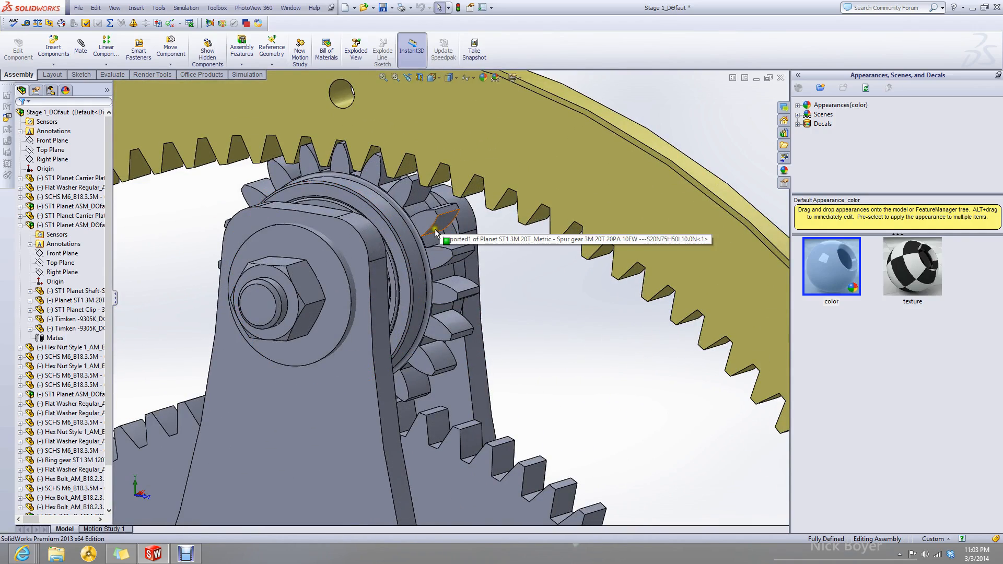
click(436, 230)
middle_drag(437, 230, 455, 304)
scroll(456, 303, up, 8)
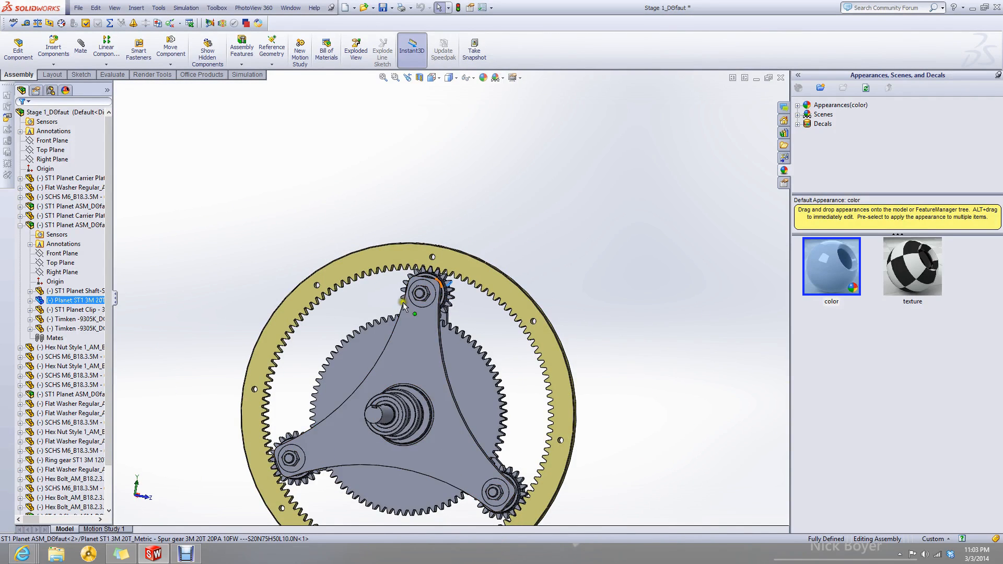
Return to the sectioned Planetary Gearbox assembly and examine the shaft linking Stages 2 and 3.
scroll(418, 430, up, 3)
middle_drag(438, 434, 401, 487)
scroll(456, 292, down, 2)
middle_drag(453, 304, 490, 291)
scroll(466, 241, down, 5)
scroll(450, 194, down, 3)
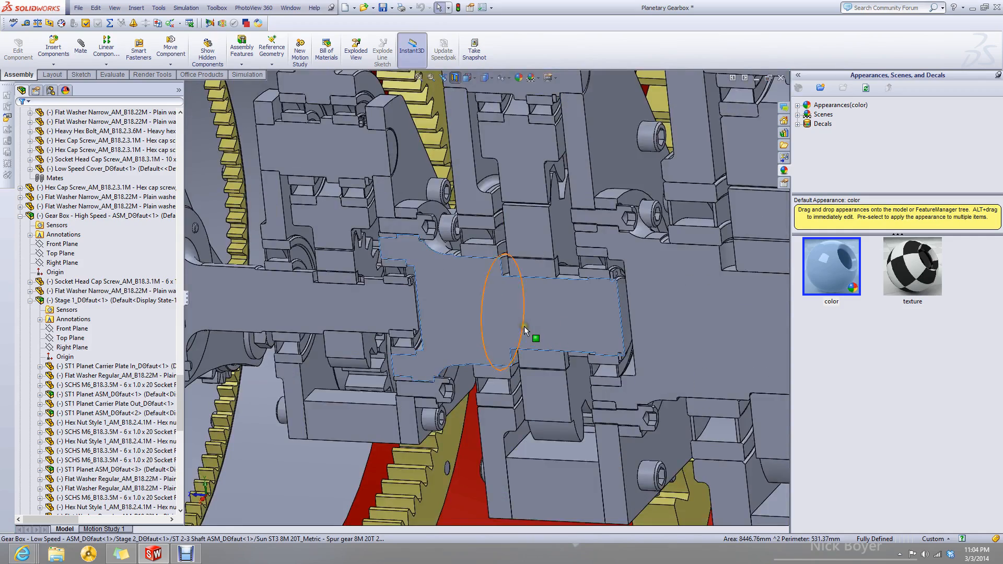
scroll(525, 329, up, 3)
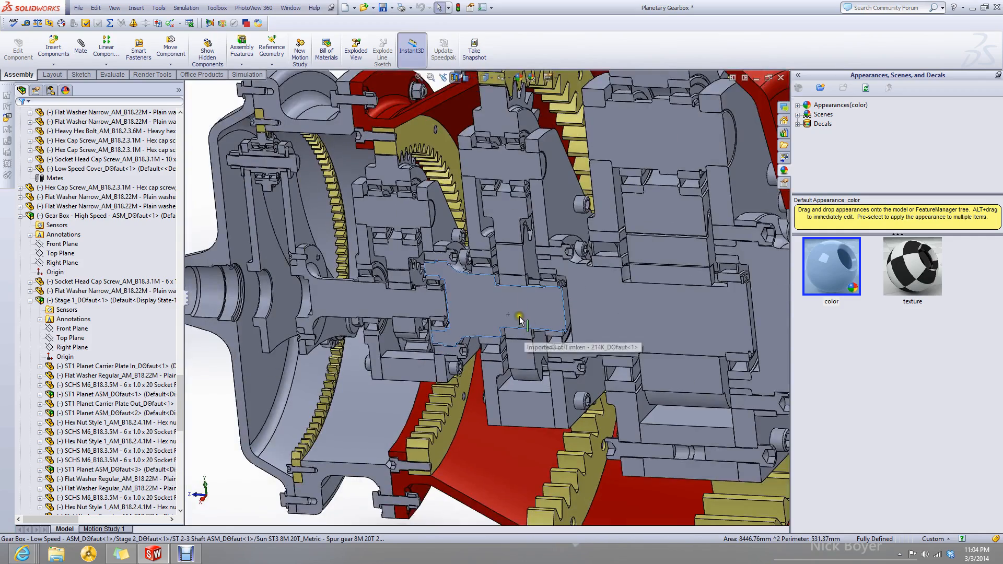
scroll(489, 252, up, 3)
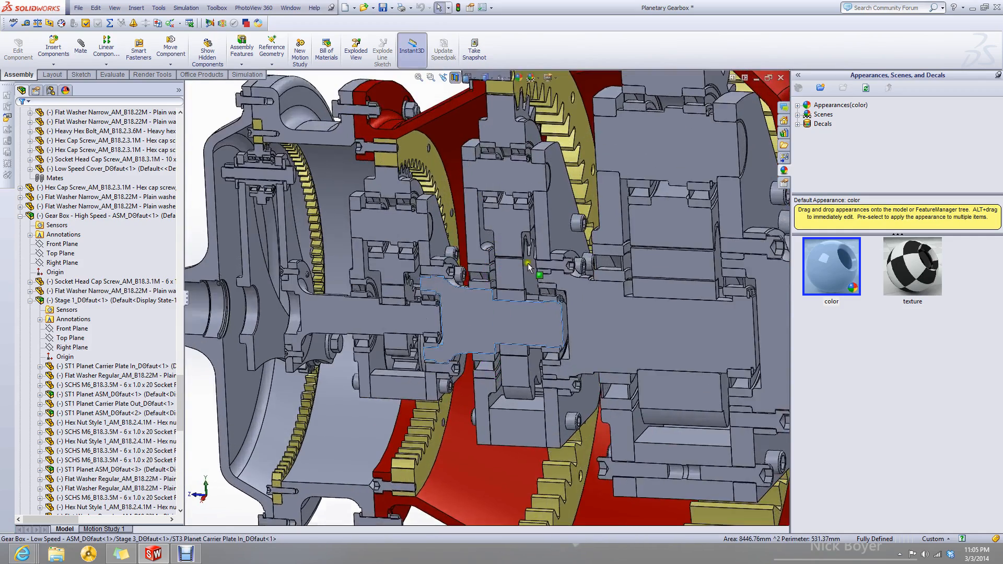
scroll(554, 314, up, 2)
scroll(560, 332, down, 2)
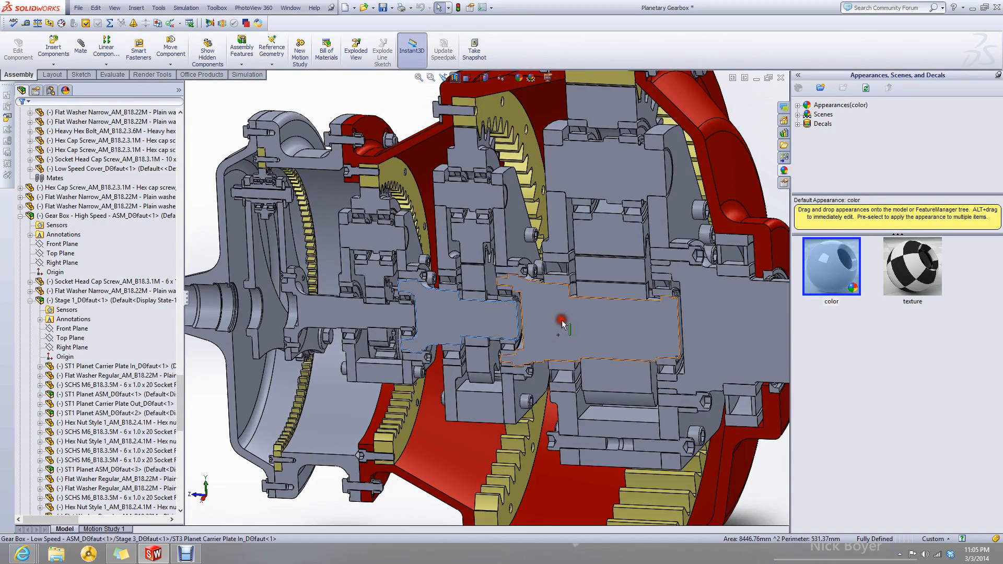
Trace the drive through the cut faces of the Stage 3-4 shaft and the output shaft, and clear the selection.
scroll(601, 303, up, 4)
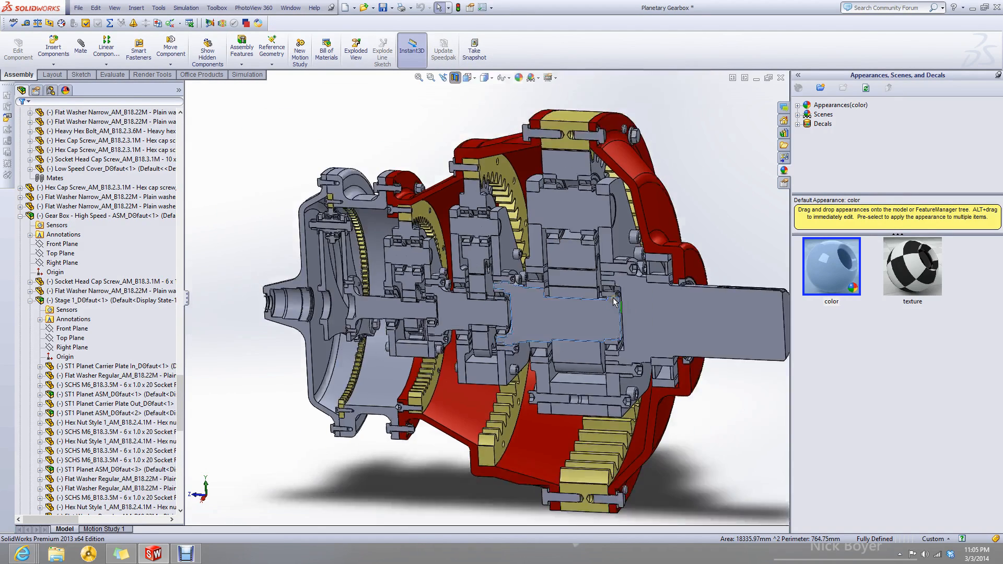
scroll(580, 319, down, 2)
scroll(549, 316, down, 2)
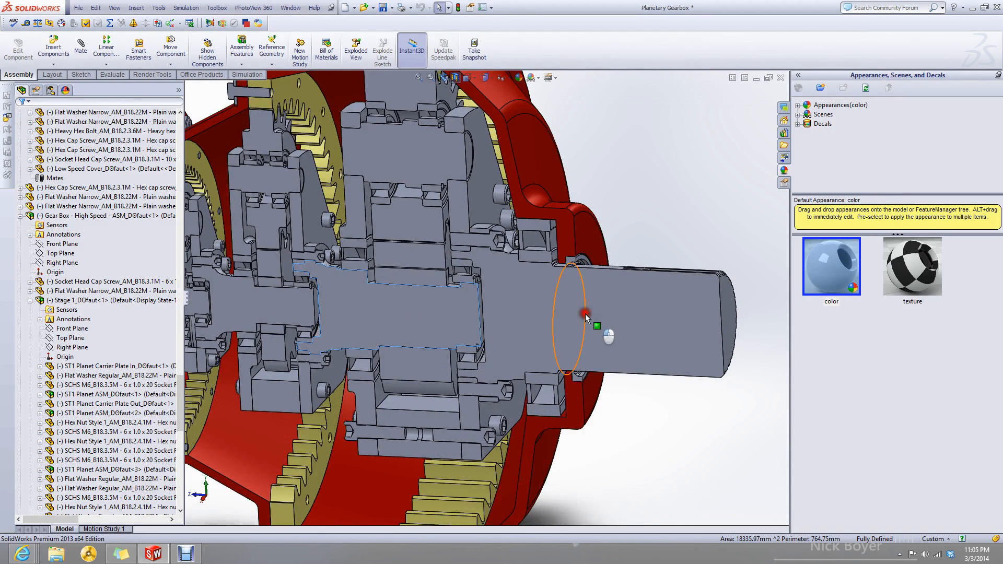
click(585, 314)
click(622, 167)
scroll(608, 164, up, 4)
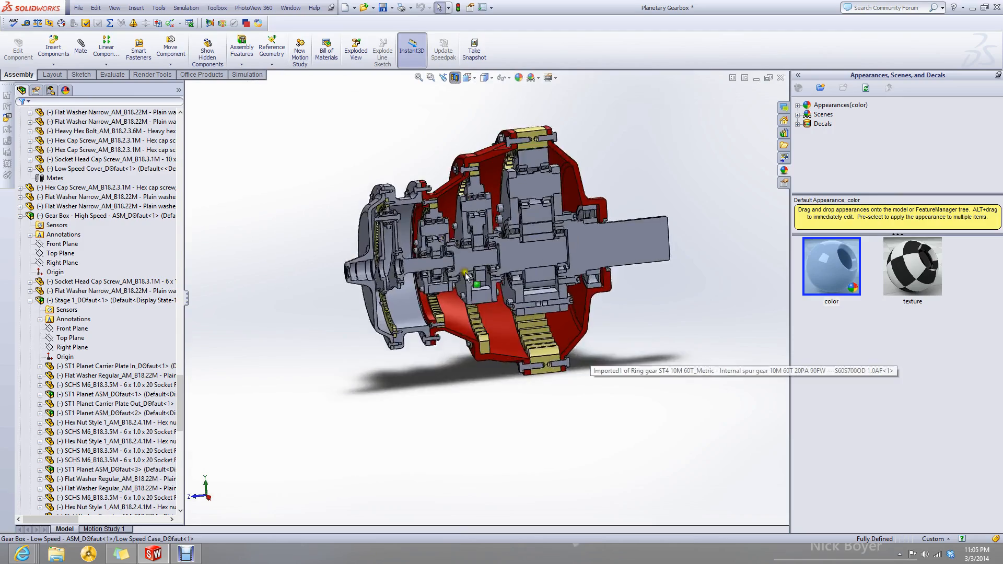
Examine the ring gears and their mounting to the housings across all stages of the sectioned gearbox.
scroll(434, 187, down, 3)
middle_drag(435, 222, 447, 248)
scroll(449, 253, down, 4)
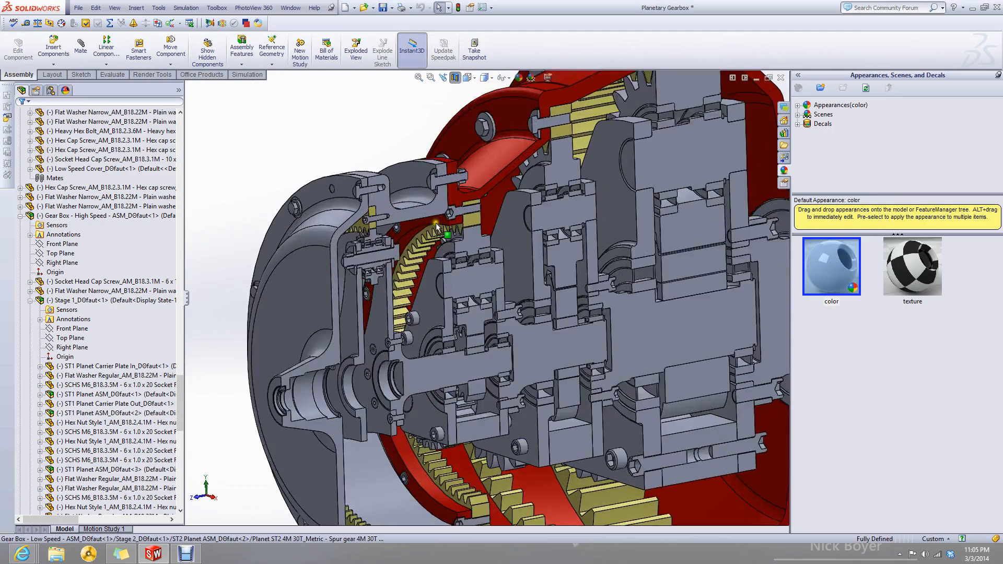
middle_drag(453, 258, 386, 272)
scroll(435, 289, up, 5)
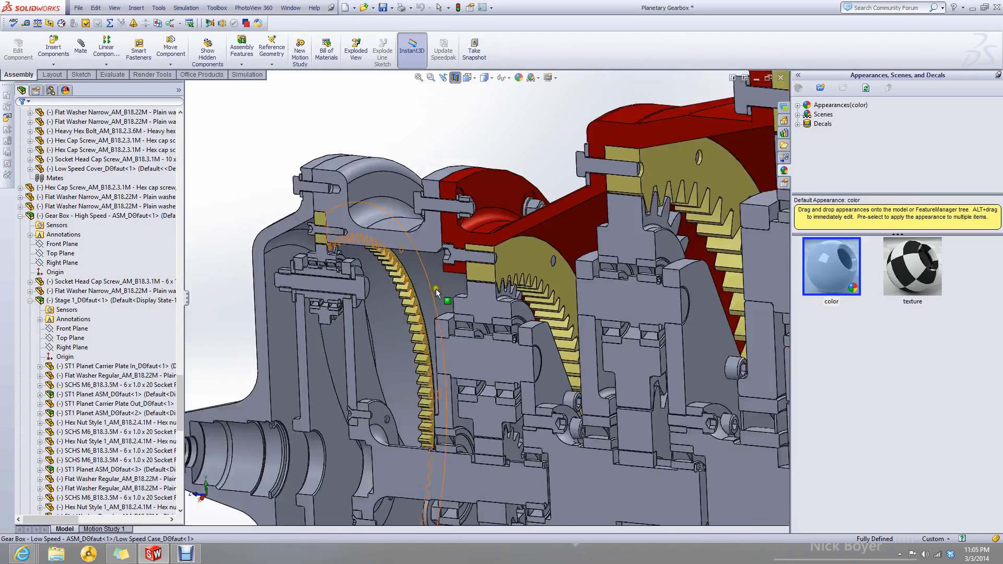
scroll(533, 307, up, 3)
scroll(563, 337, down, 3)
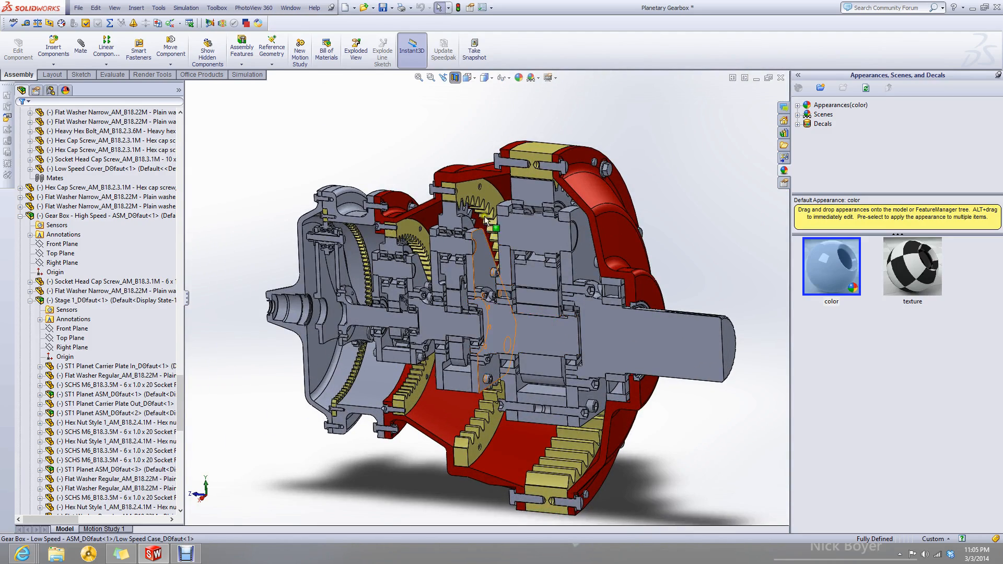
scroll(543, 316, down, 3)
scroll(361, 357, up, 6)
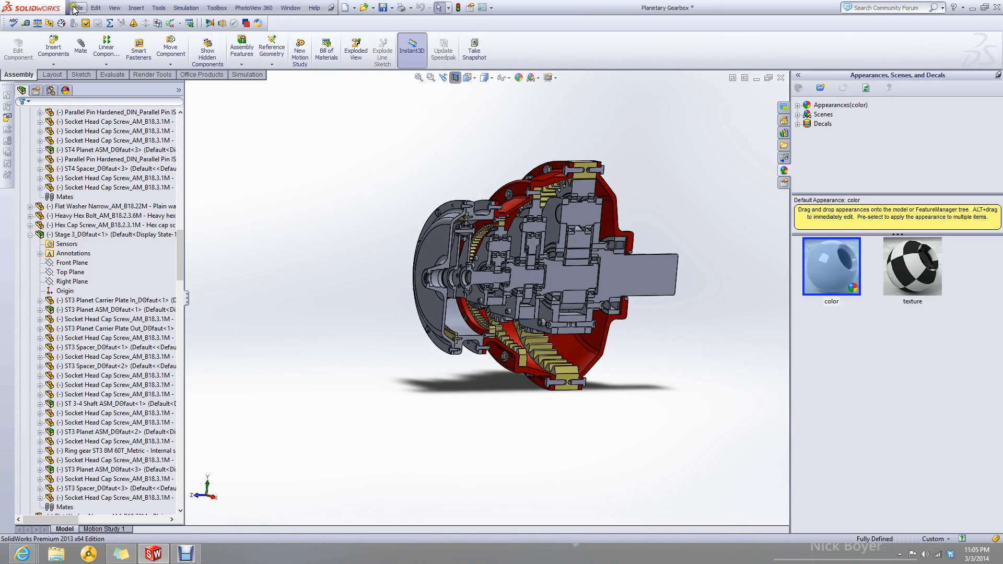
scroll(459, 366, down, 5)
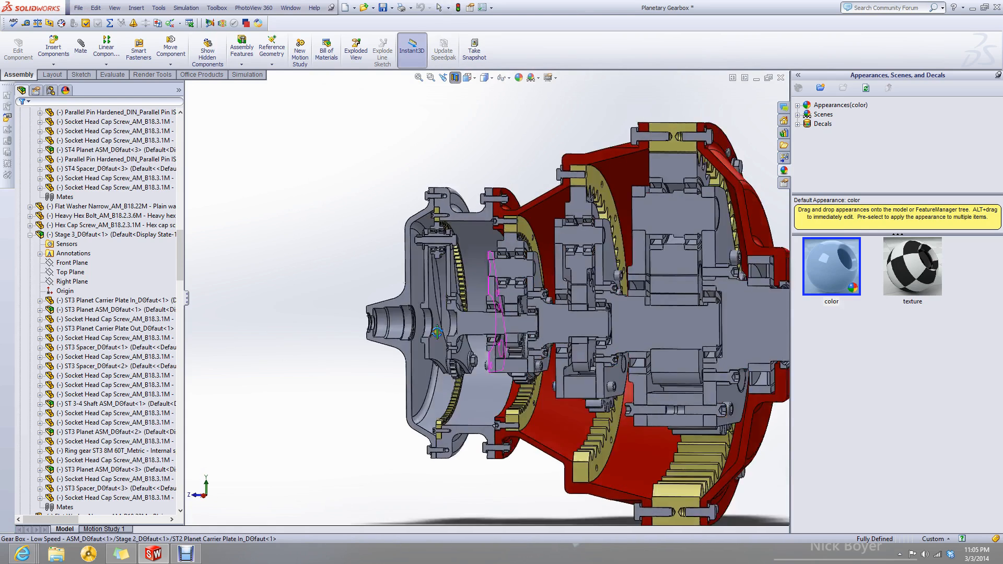
Create a new part document.
click(79, 8)
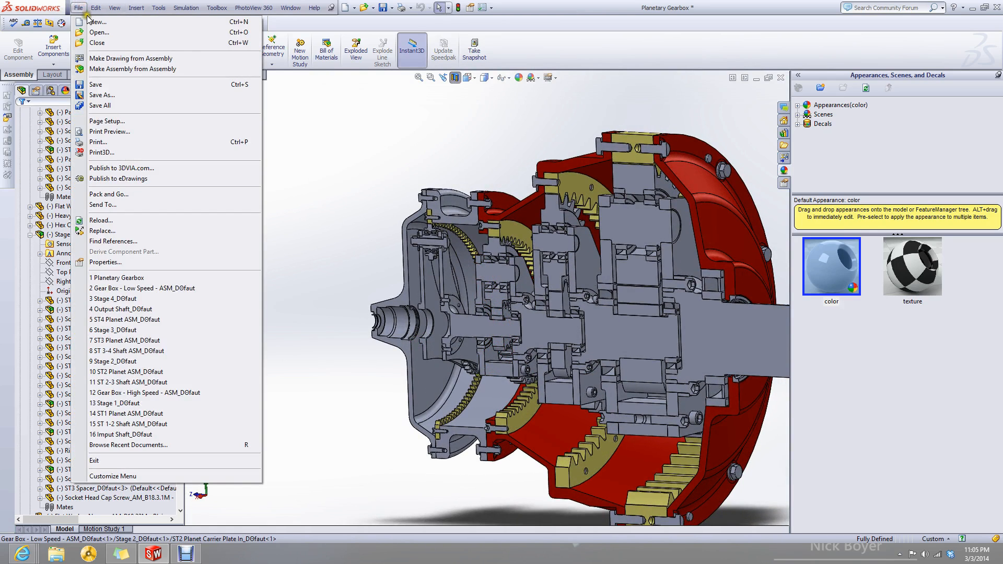
click(96, 22)
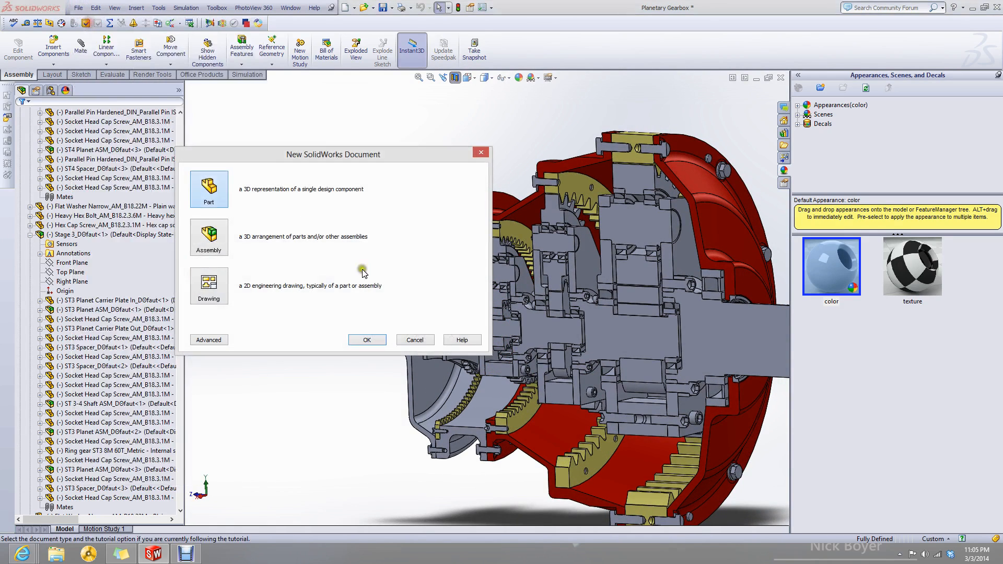
click(367, 341)
click(36, 151)
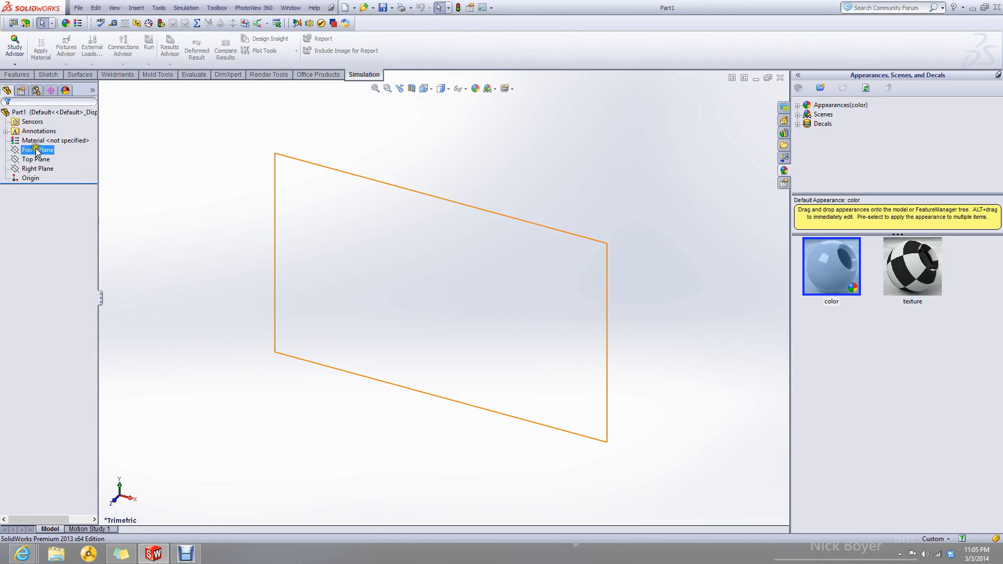
click(49, 75)
click(14, 43)
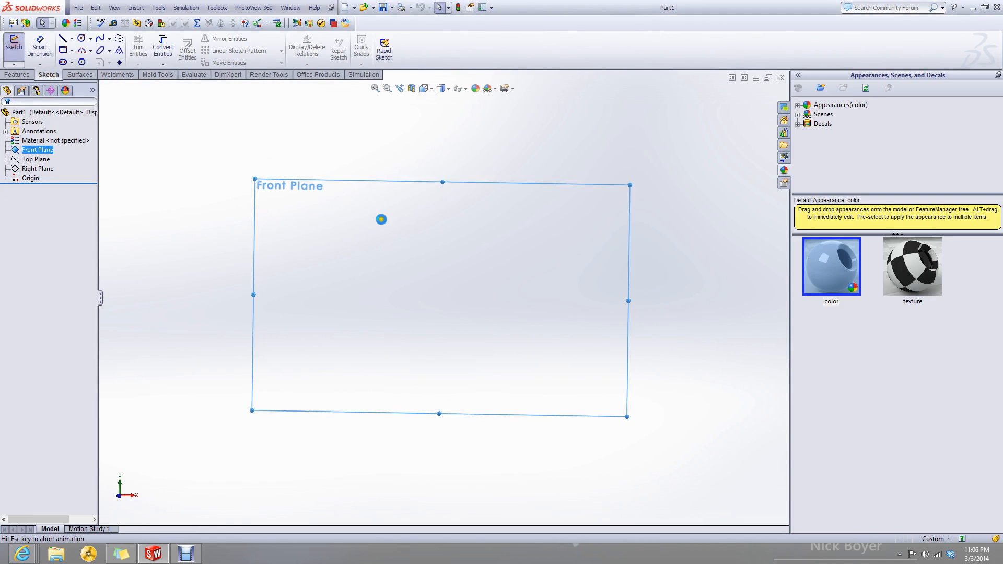
click(174, 180)
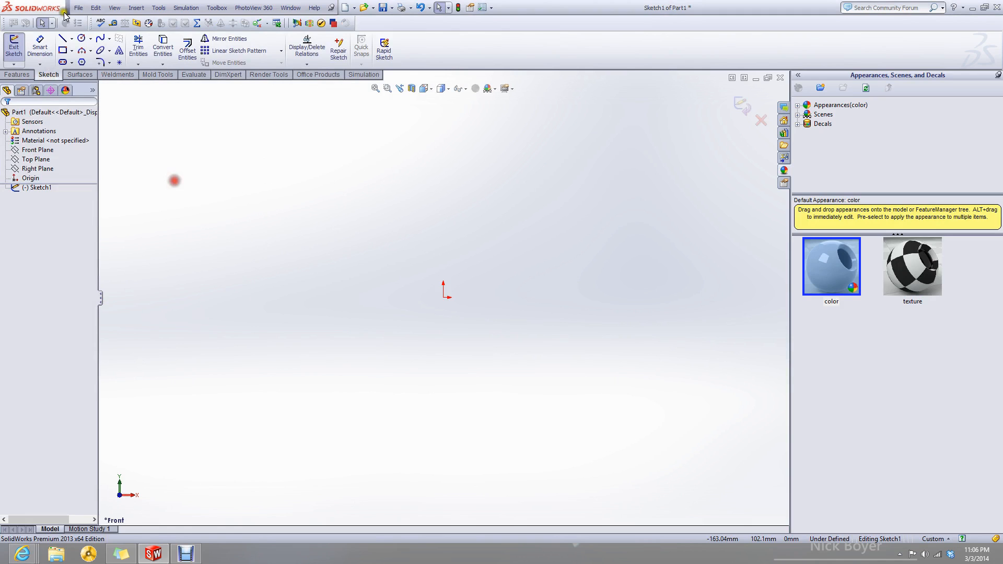
click(81, 39)
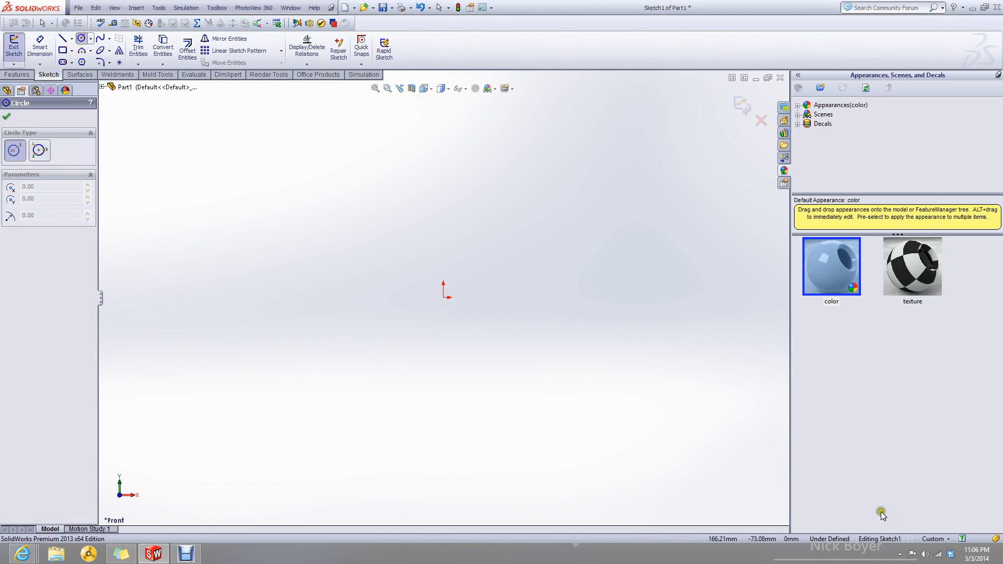
Set the part's unit system to MMGS and start a sketch on the Front Plane.
click(935, 539)
click(906, 486)
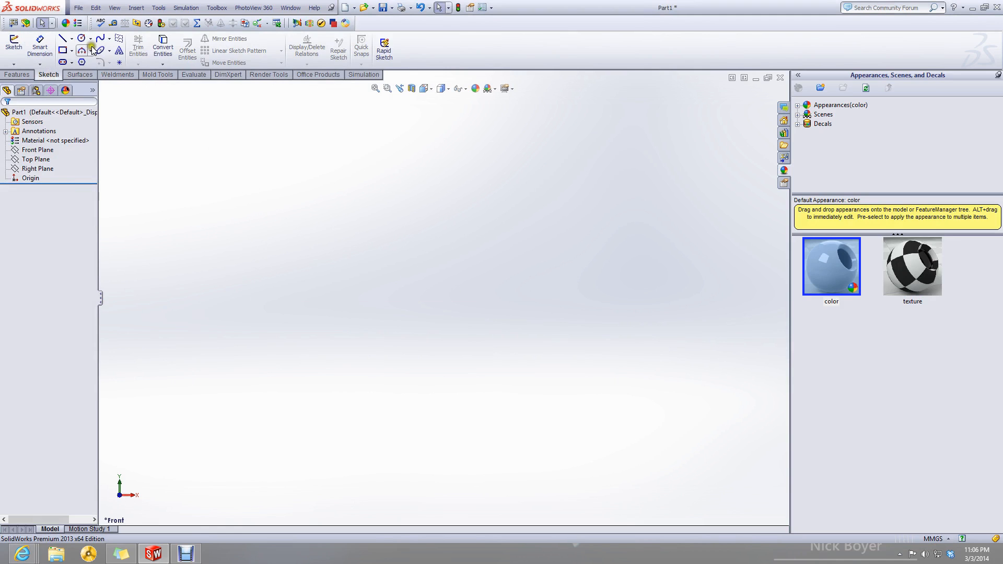
click(43, 160)
click(39, 150)
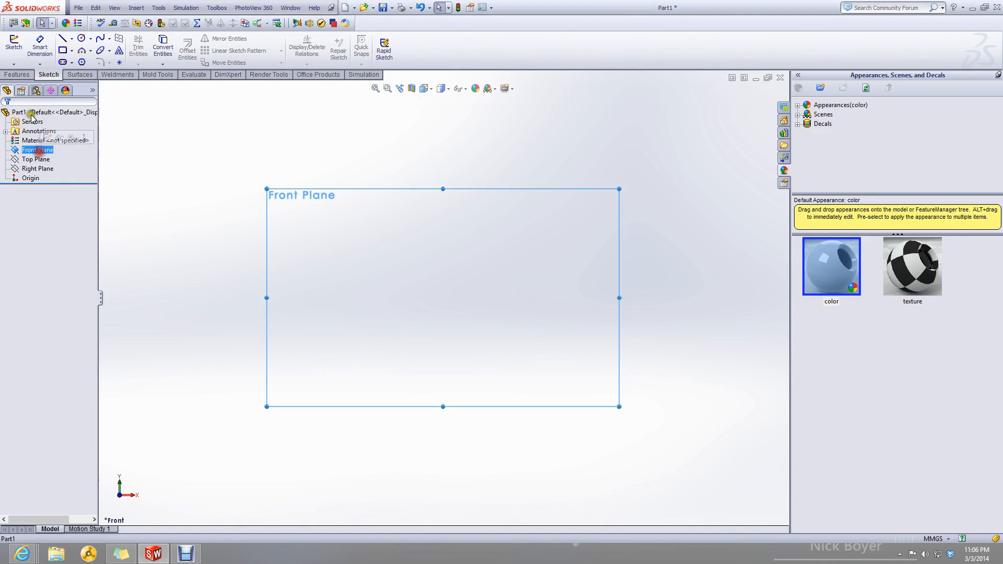
click(13, 43)
click(240, 217)
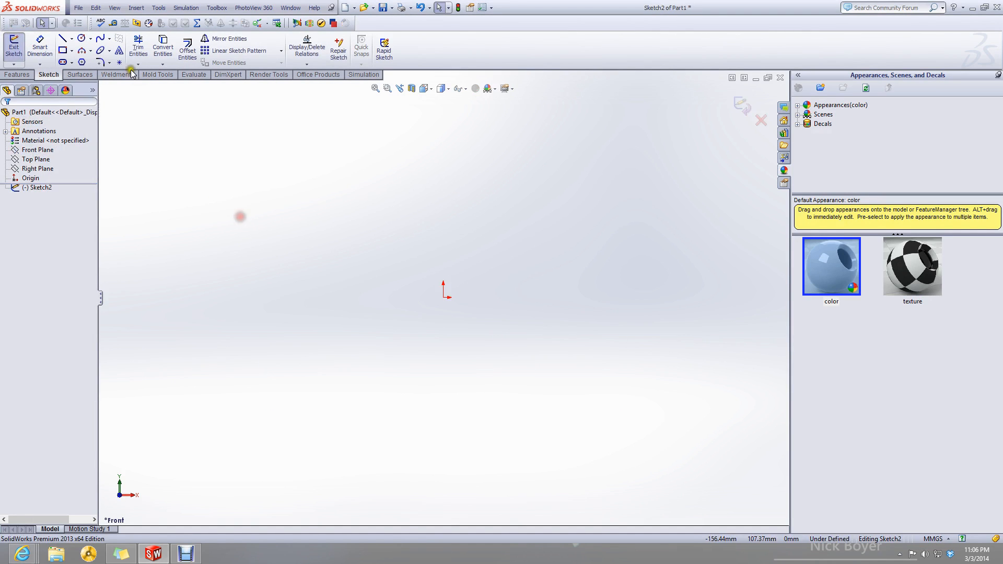
Sketch a circle centred on the origin and dimension its diameter at 160 mm (80*2).
click(79, 40)
click(443, 297)
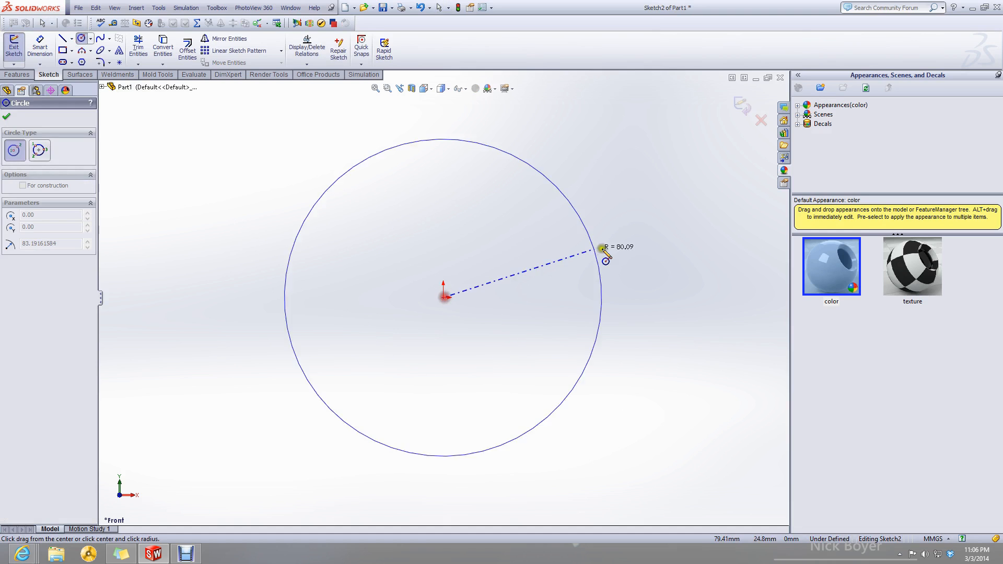
click(602, 306)
key(d)
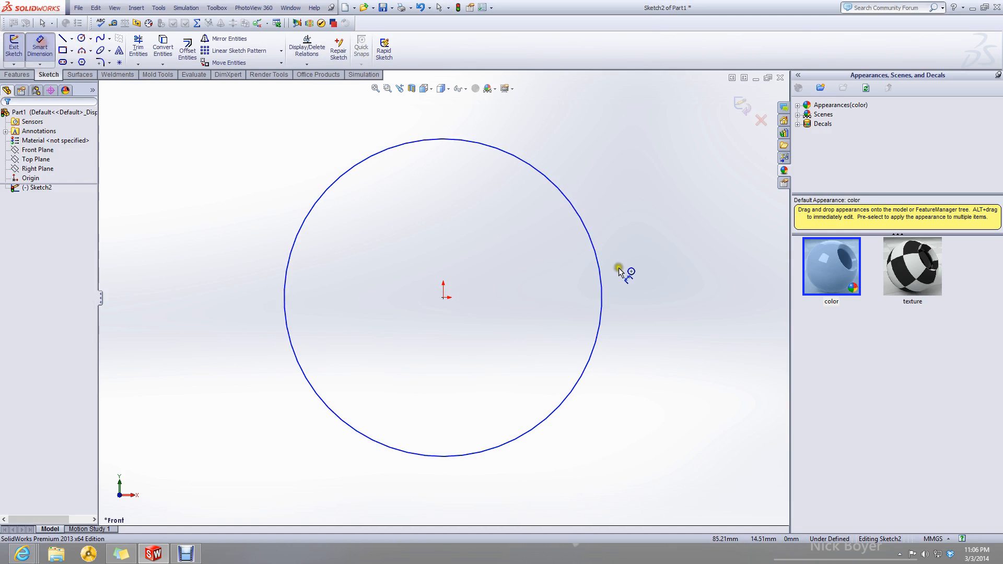
click(599, 277)
click(648, 281)
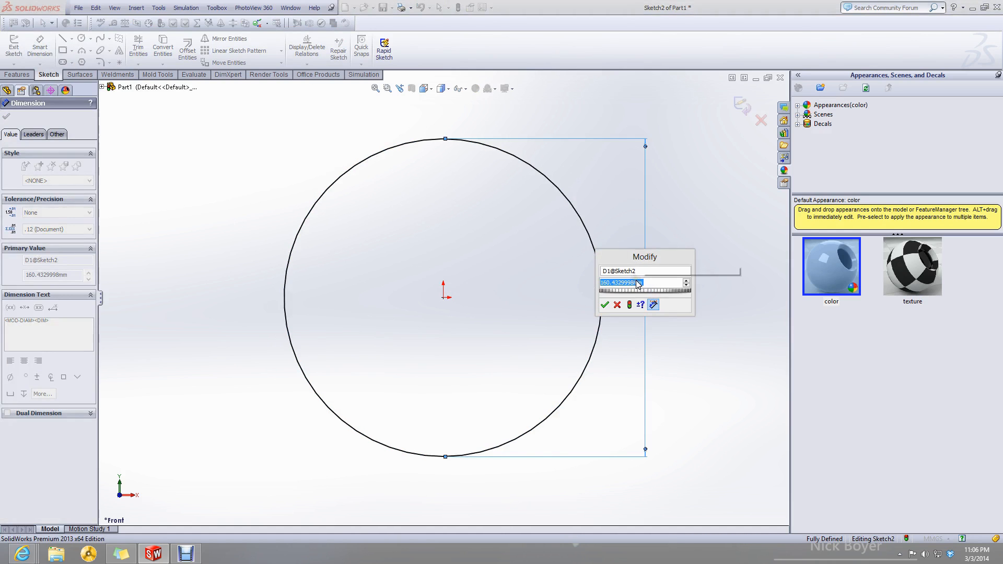
text(80)
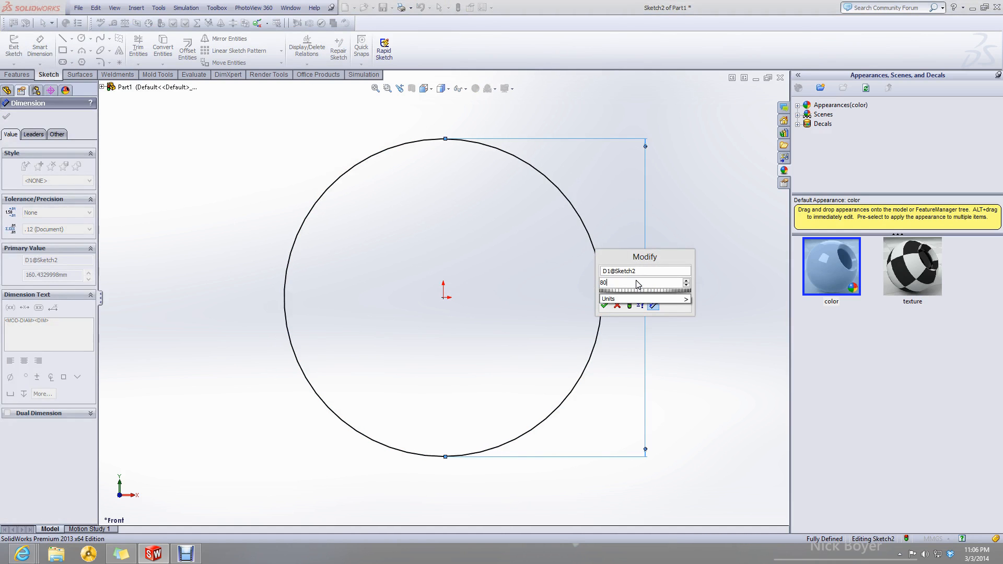
text(*2)
key(Return)
click(596, 256)
text(0)
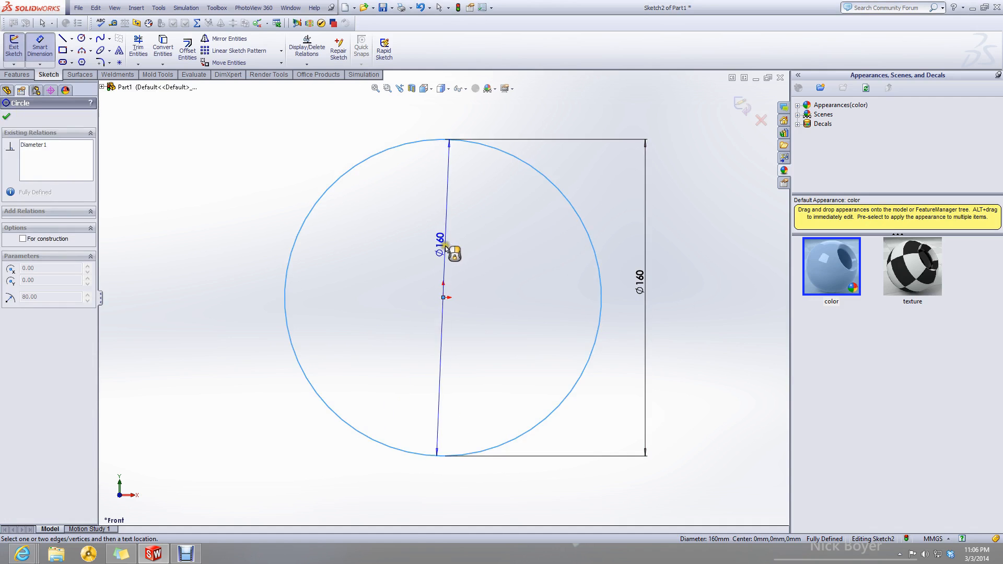
key(Escape)
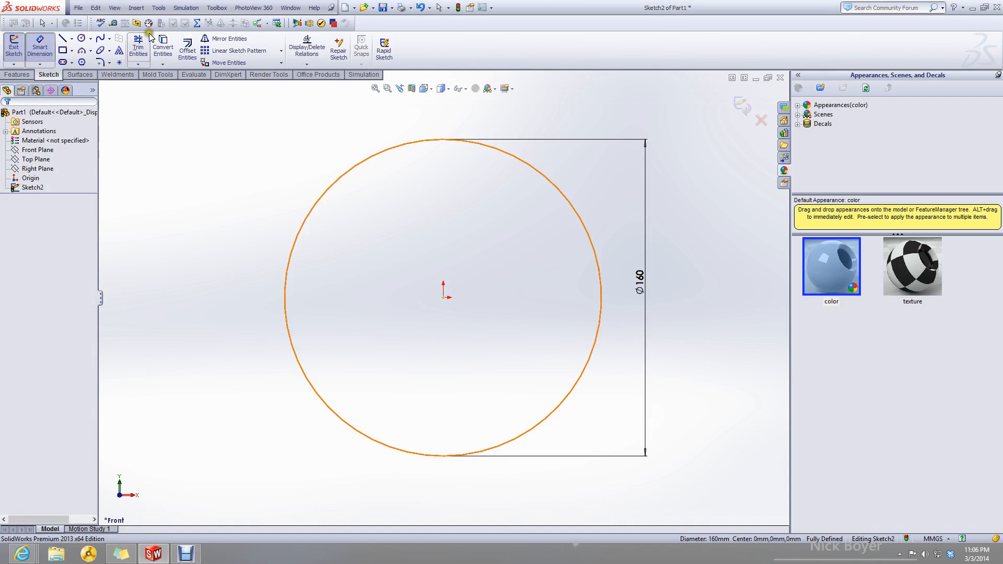
Add a concentric 80 mm circle and a small planet circle fitted between the two circles, finishing the sketch.
click(82, 38)
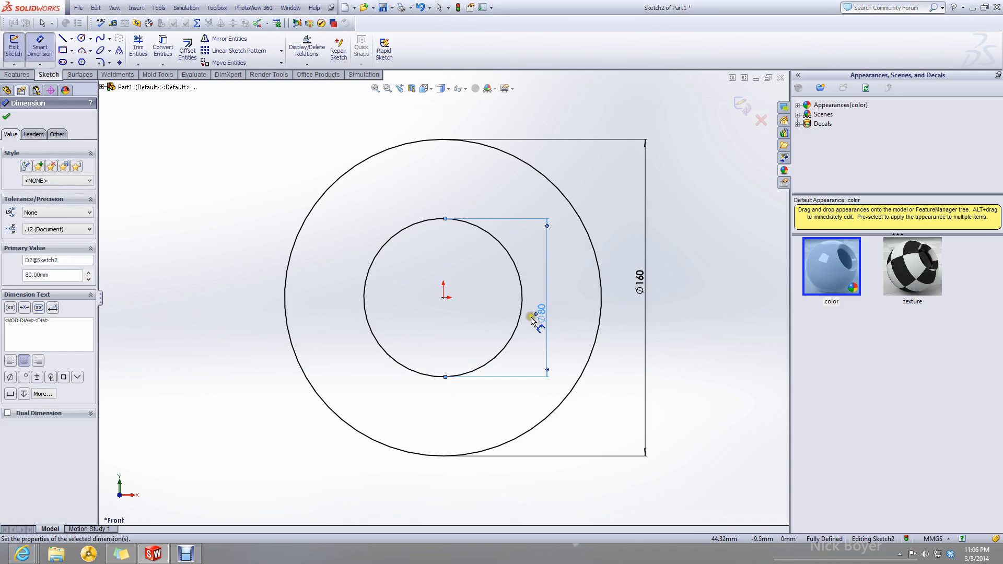
key(Escape)
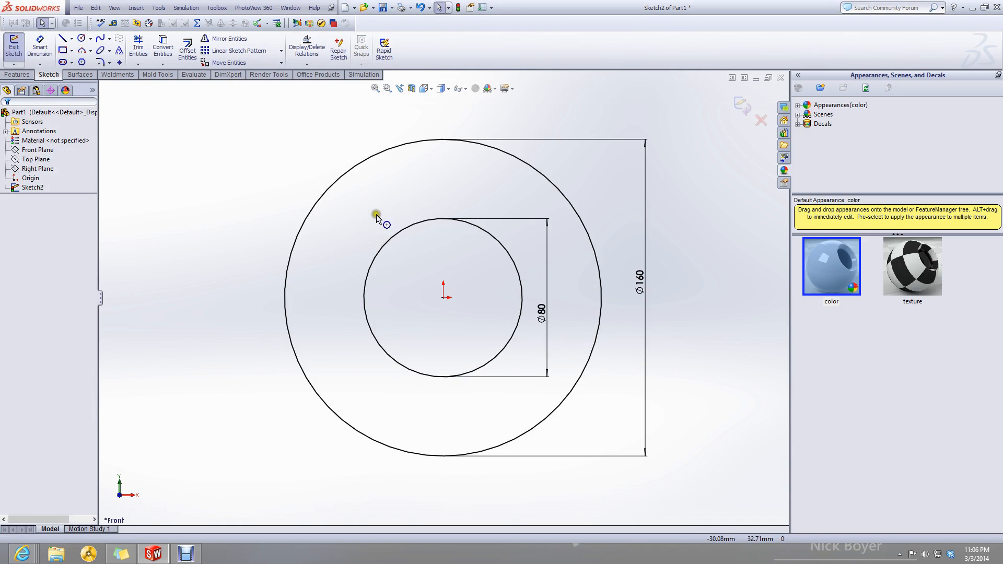
click(62, 40)
mouse_move(573, 266)
mouse_down()
mouse_move(346, 212)
mouse_move(338, 291)
mouse_move(388, 383)
mouse_move(519, 365)
mouse_move(462, 168)
mouse_move(347, 278)
mouse_move(458, 393)
mouse_move(533, 232)
mouse_move(443, 197)
mouse_move(519, 226)
mouse_move(547, 276)
mouse_up()
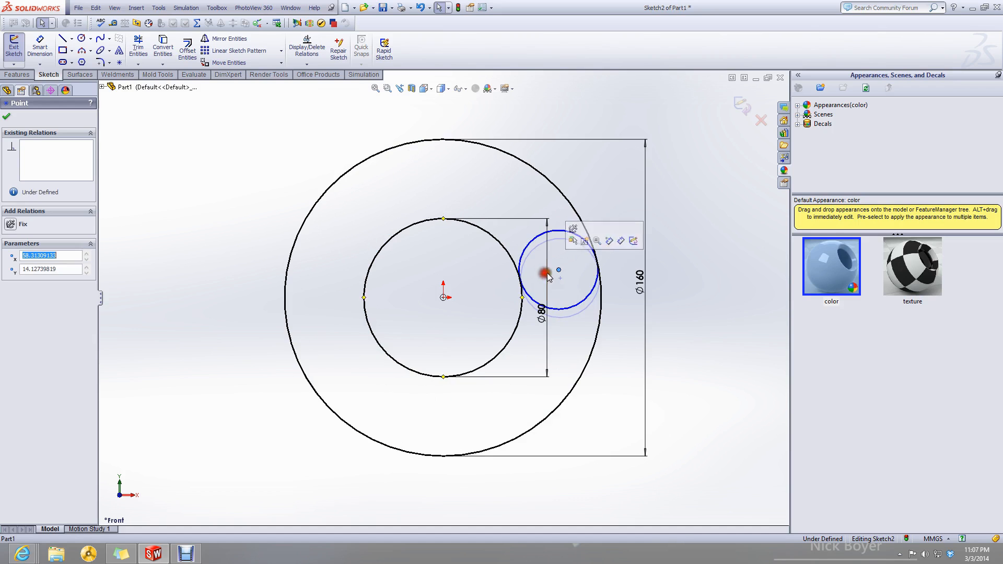
click(712, 376)
click(740, 104)
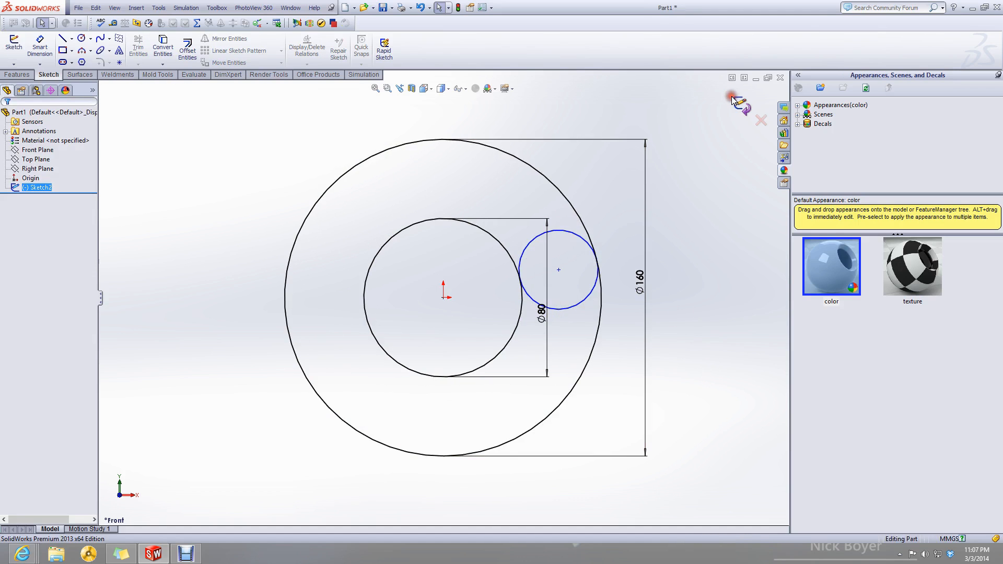
click(648, 210)
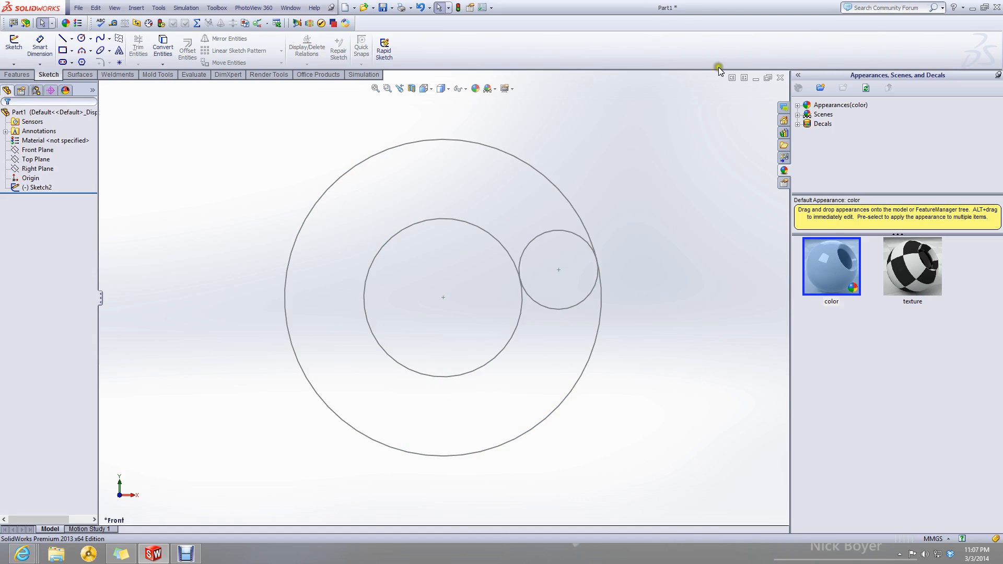
Try to insert a spur gear from the ANSI Metric gears in the Design Library into the part.
click(784, 134)
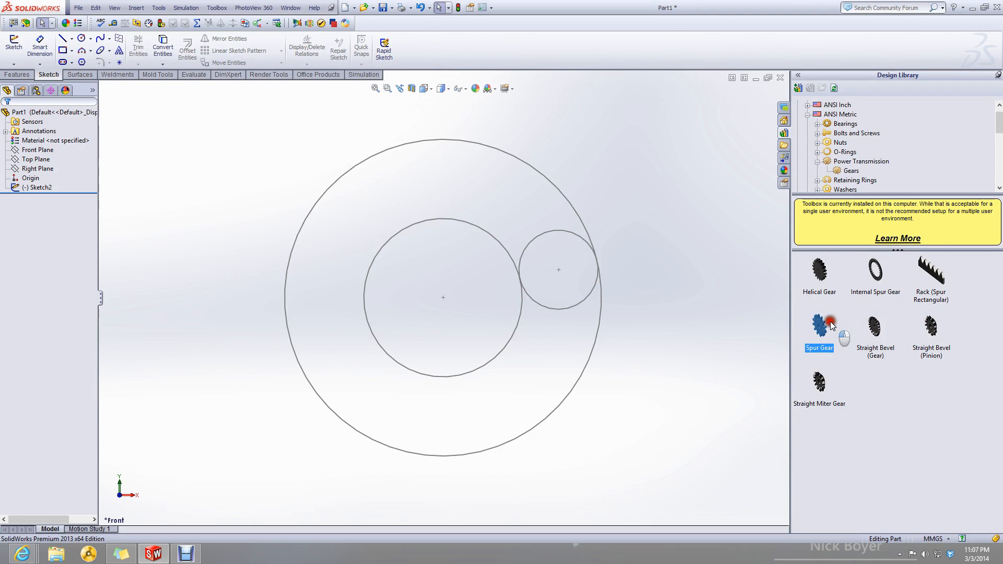
mouse_move(817, 325)
mouse_down()
mouse_move(479, 283)
mouse_move(536, 331)
mouse_move(451, 331)
mouse_move(449, 303)
mouse_move(438, 300)
mouse_up()
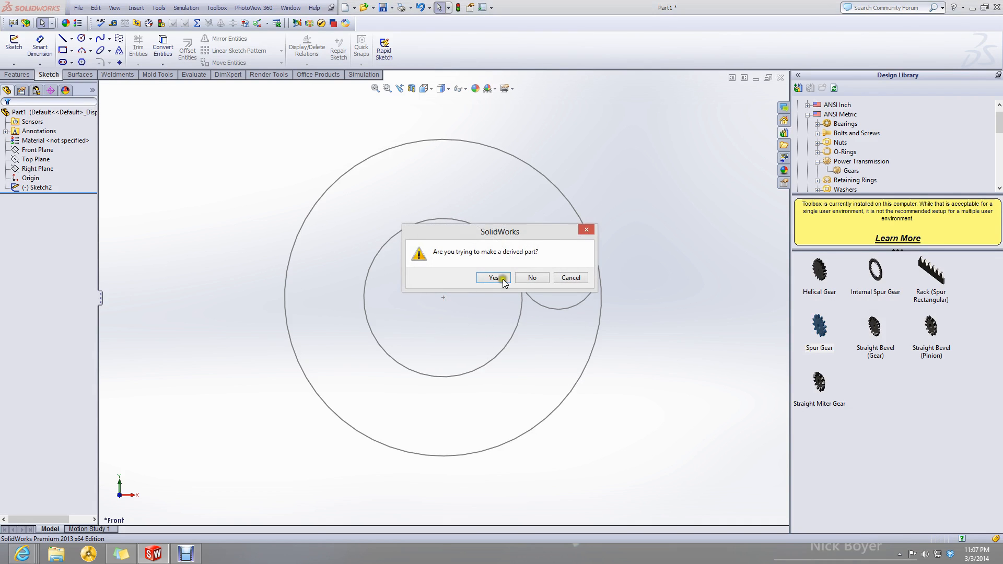
click(571, 278)
Create a new assembly document.
click(345, 7)
click(211, 238)
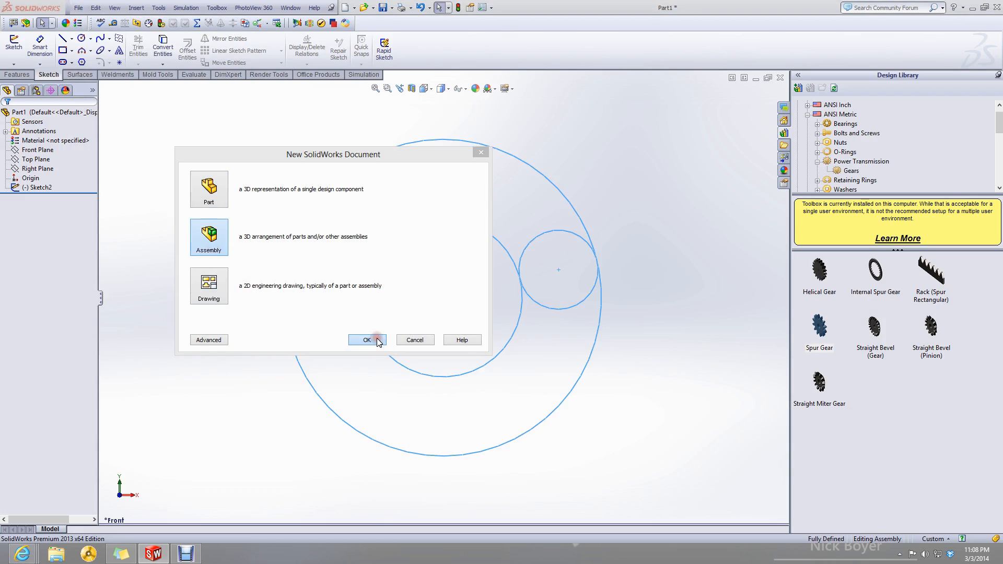
click(374, 338)
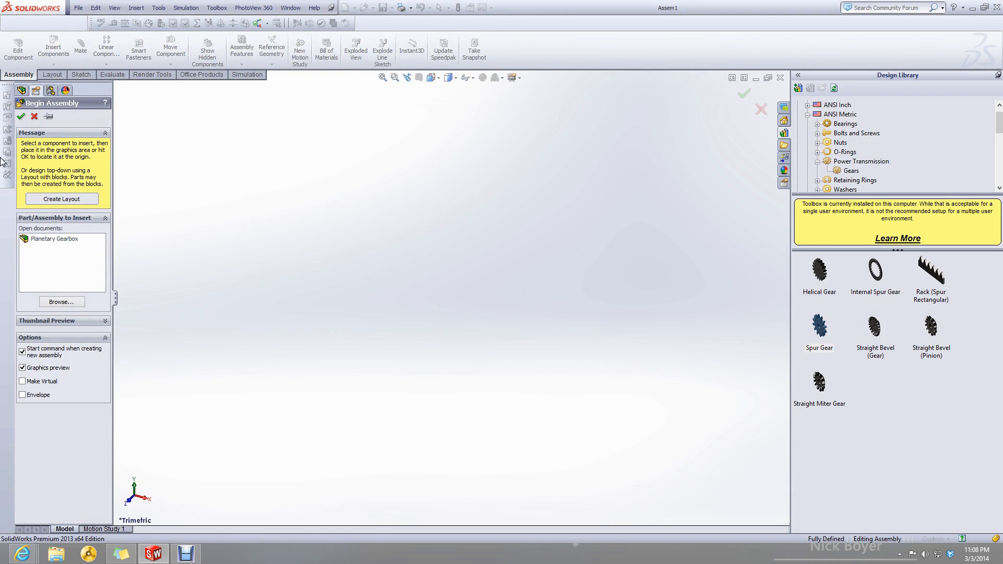
Insert an ANSI Metric spur gear and an internal spur gear with module 1, 160 teeth, face width 12 and outside diameter 170.
drag(822, 328, 345, 289)
click(59, 178)
click(59, 178)
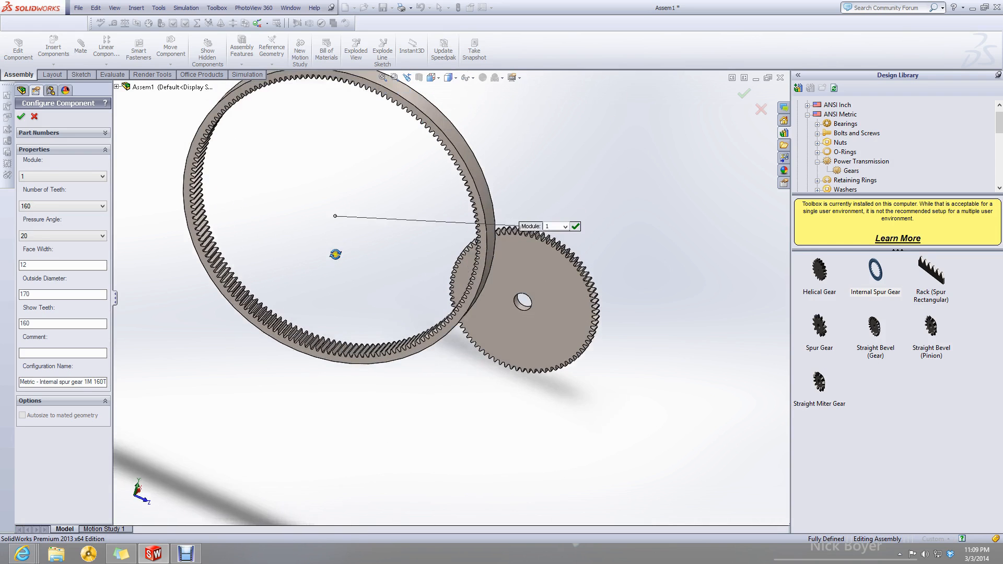
click(21, 117)
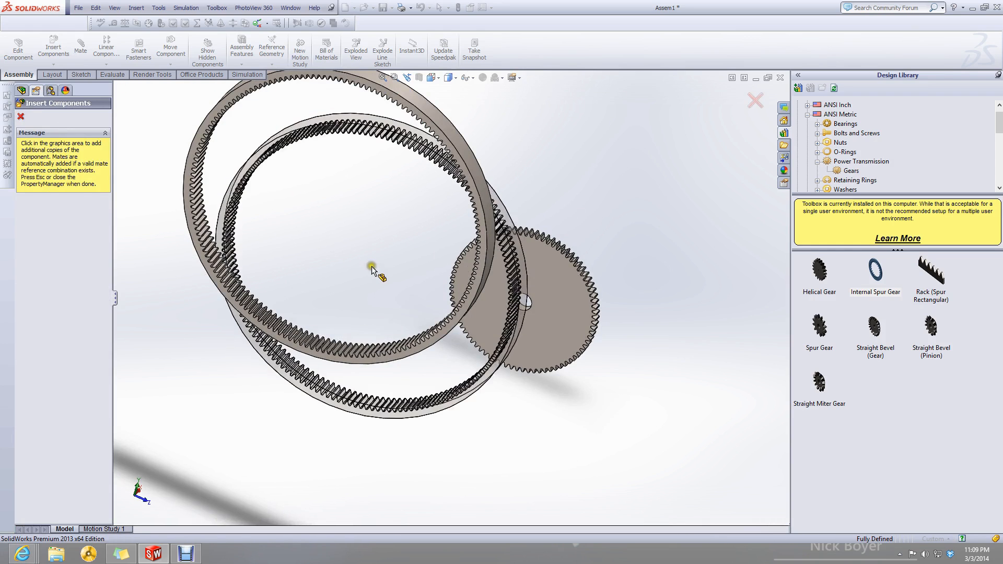
key(Escape)
Mate the flat side face of the internal ring gear coincident with the flat face of the spur gear.
click(81, 47)
scroll(482, 224, down, 5)
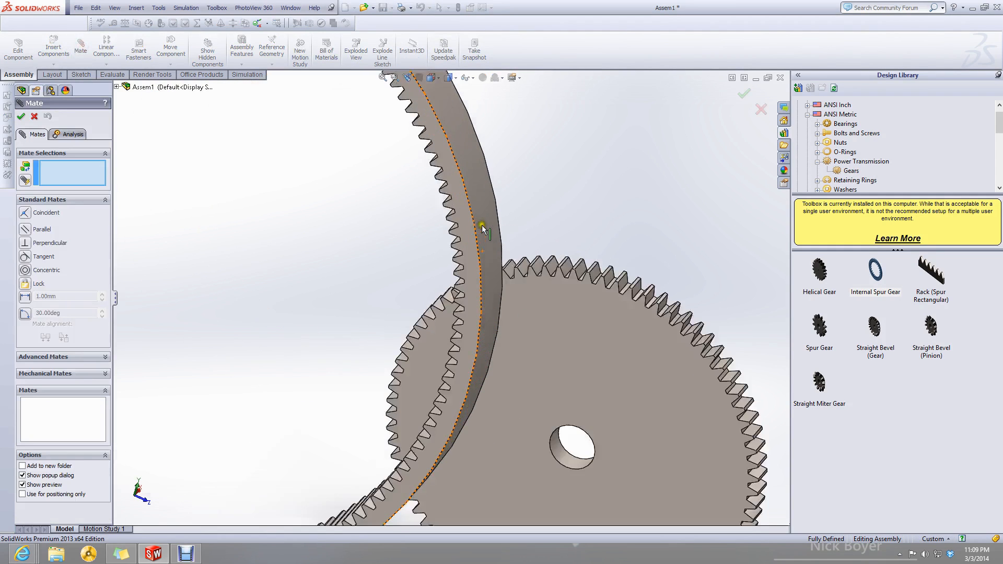
click(466, 259)
click(538, 358)
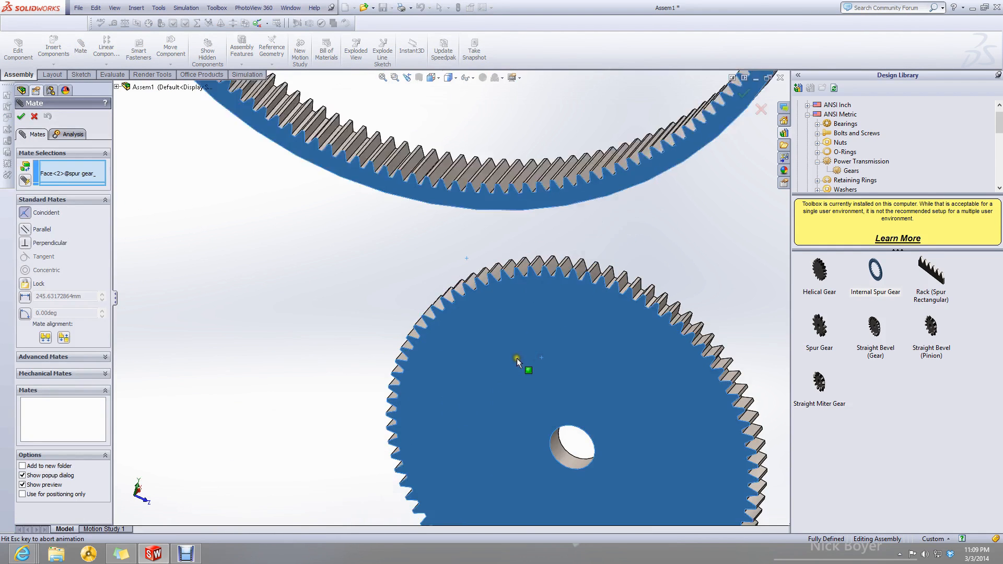
scroll(466, 220, up, 1)
click(635, 375)
Mate the ring gear concentric with the spur gear's centre bore.
click(489, 123)
click(453, 316)
click(549, 369)
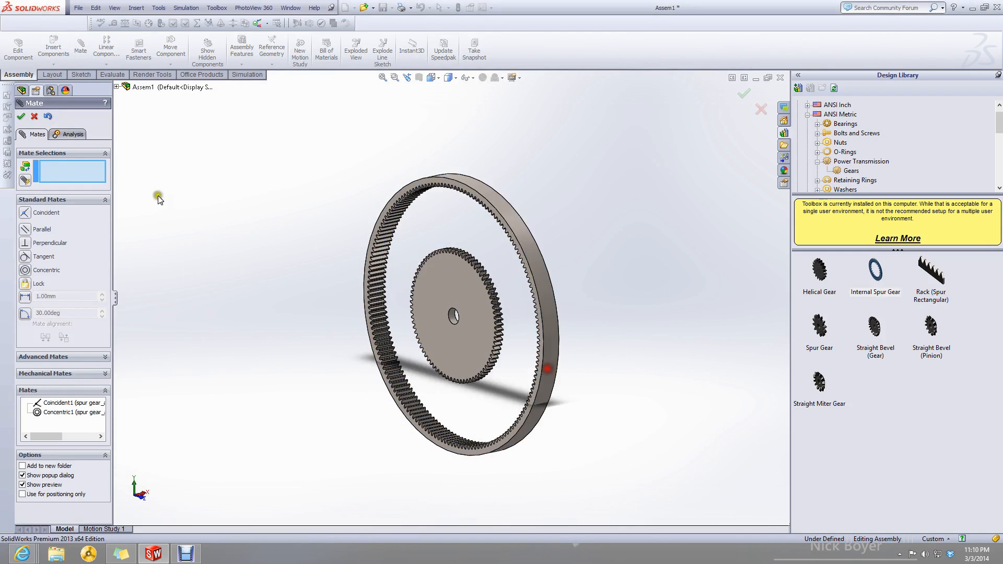
click(21, 117)
Create a reference axis along the gears' centreline from two assembly planes, including the Top Plane.
click(272, 53)
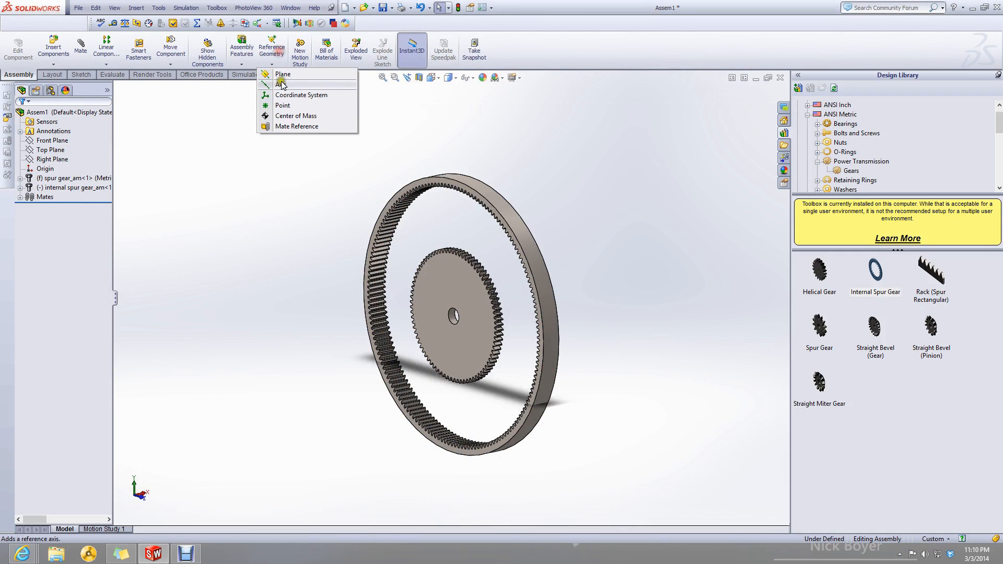
click(282, 85)
click(152, 134)
click(143, 117)
right_click(78, 154)
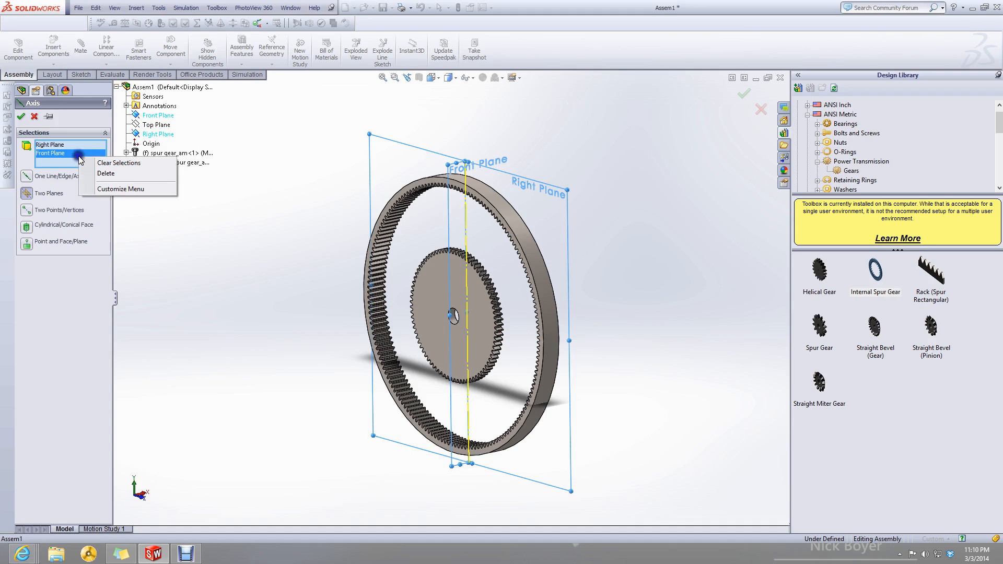
click(90, 161)
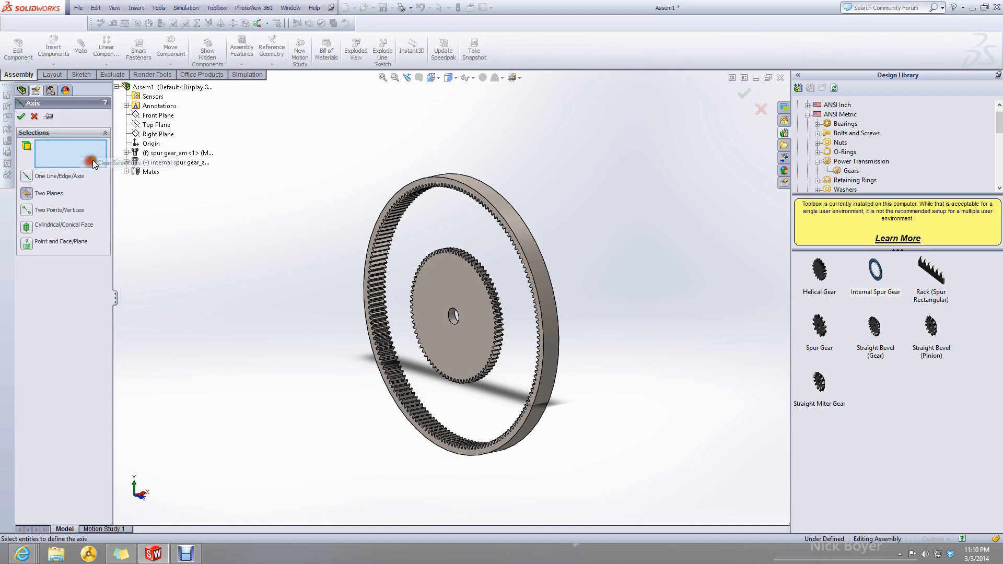
click(144, 126)
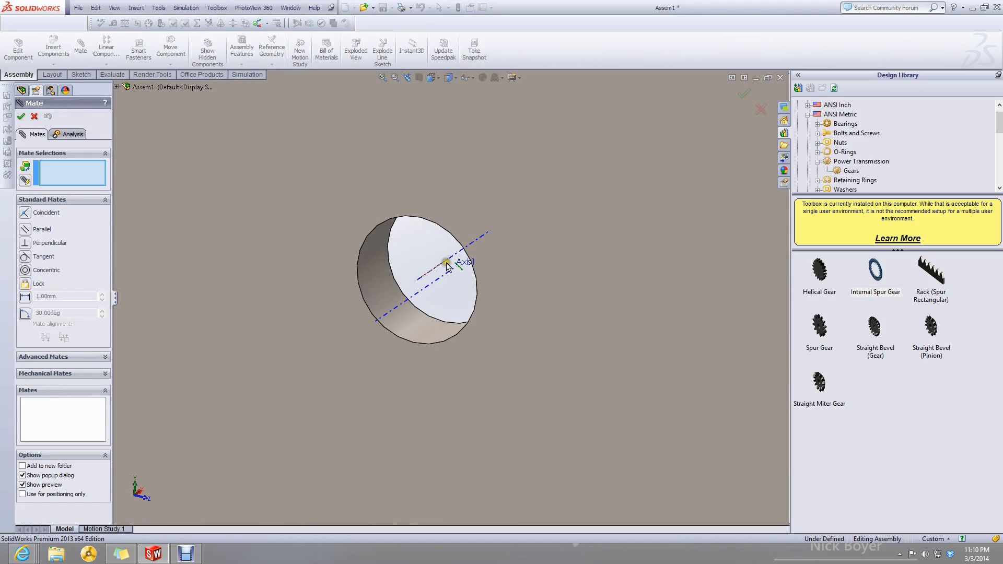
Mate the spur gear's centre axis coincident with the assembly's reference axis.
click(444, 265)
click(436, 286)
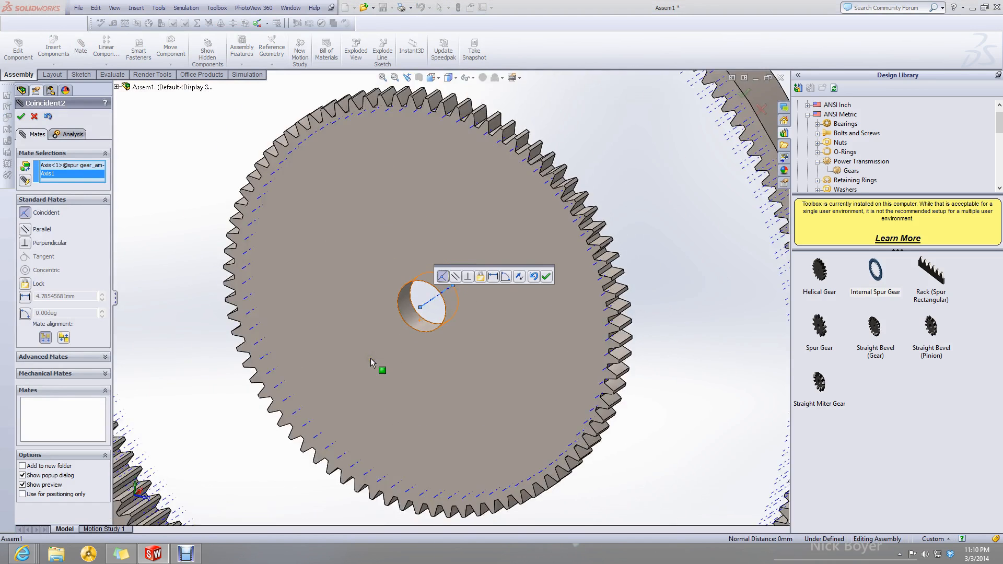
click(547, 278)
click(21, 116)
Mate the spur gear's flat face coincident with the assembly's Right Plane.
scroll(444, 298, up, 2)
middle_drag(444, 298, 460, 299)
click(48, 160)
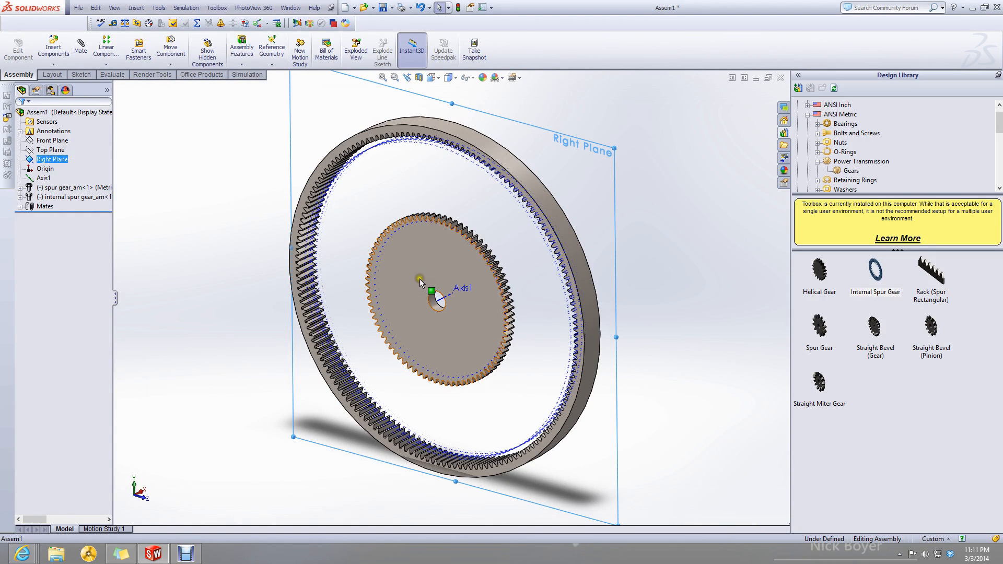
click(394, 336)
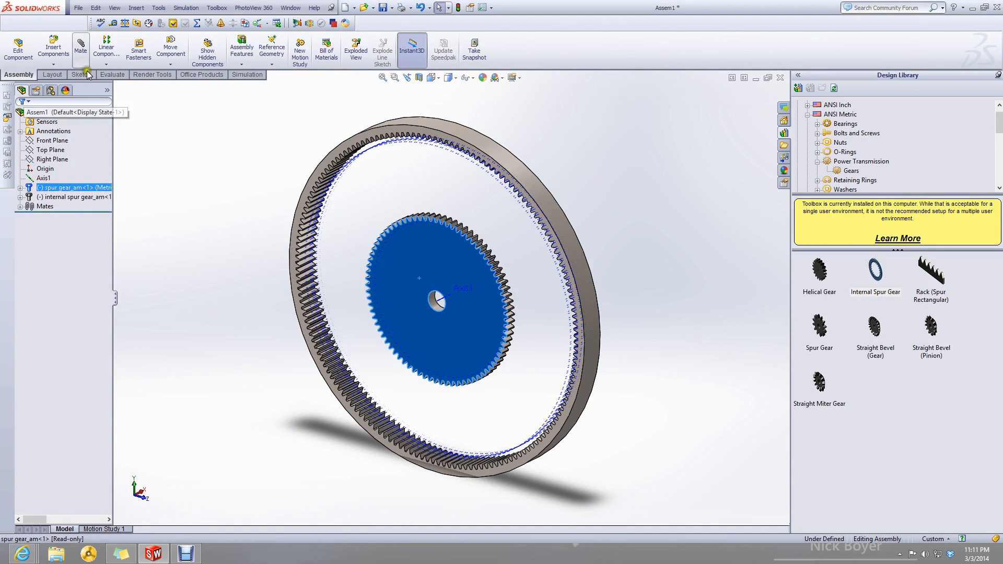
click(80, 47)
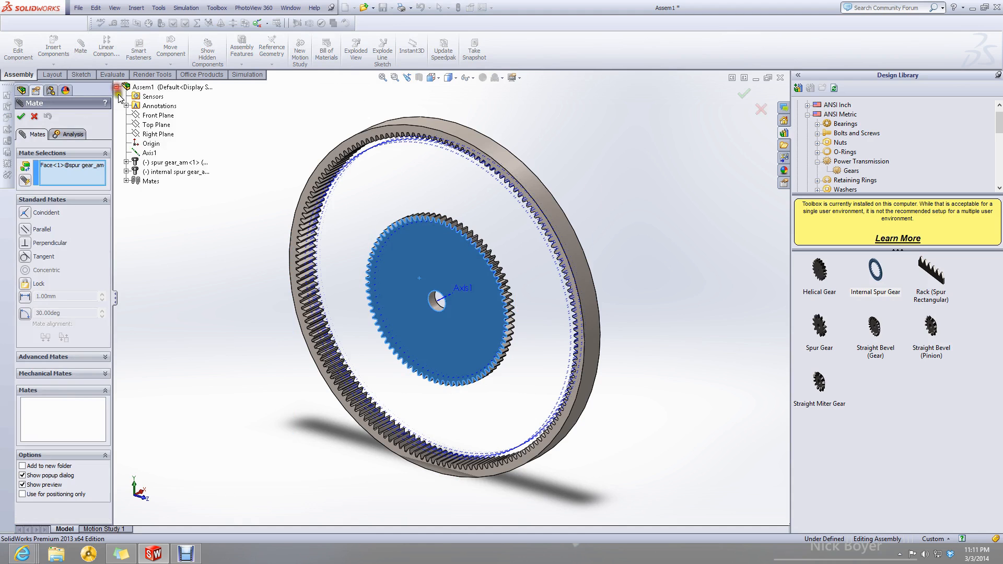
click(148, 135)
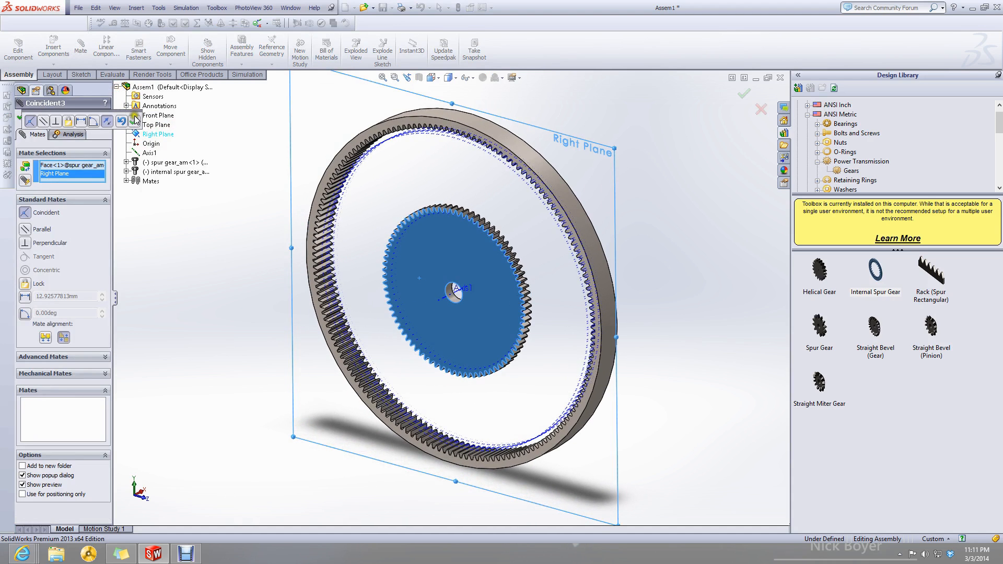
click(134, 121)
click(20, 117)
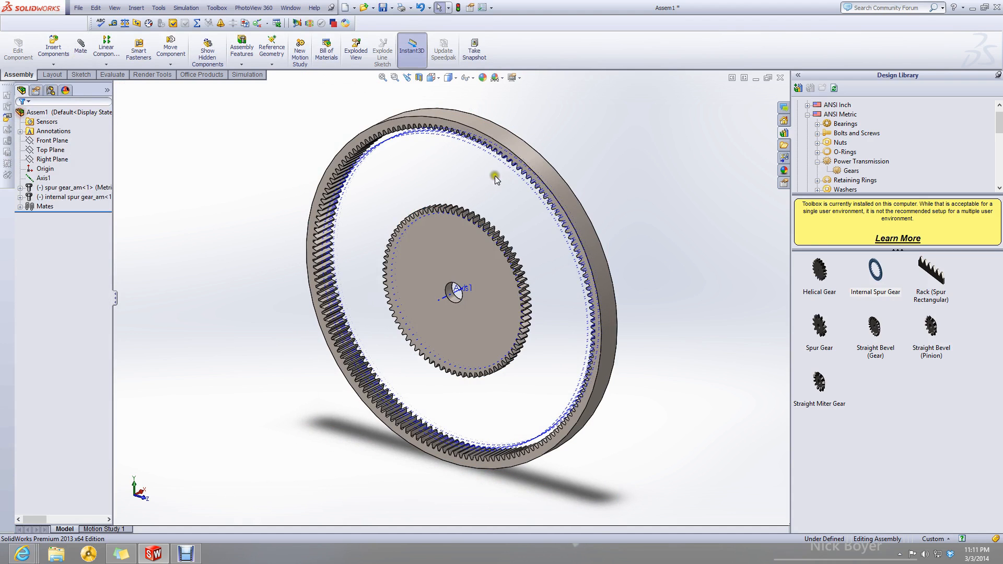
Hide the reference axis and all temporary axes in the assembly view.
click(473, 78)
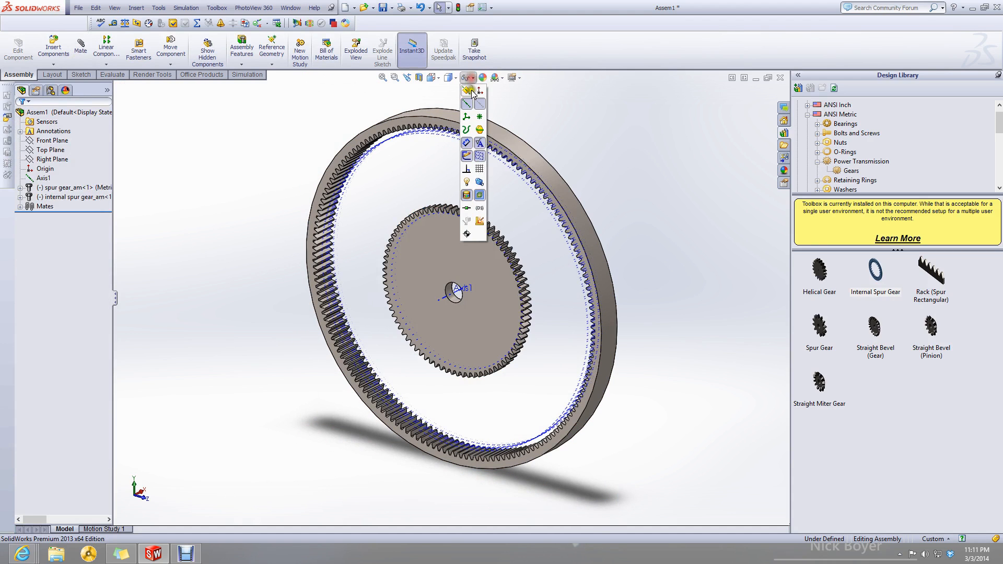
click(472, 89)
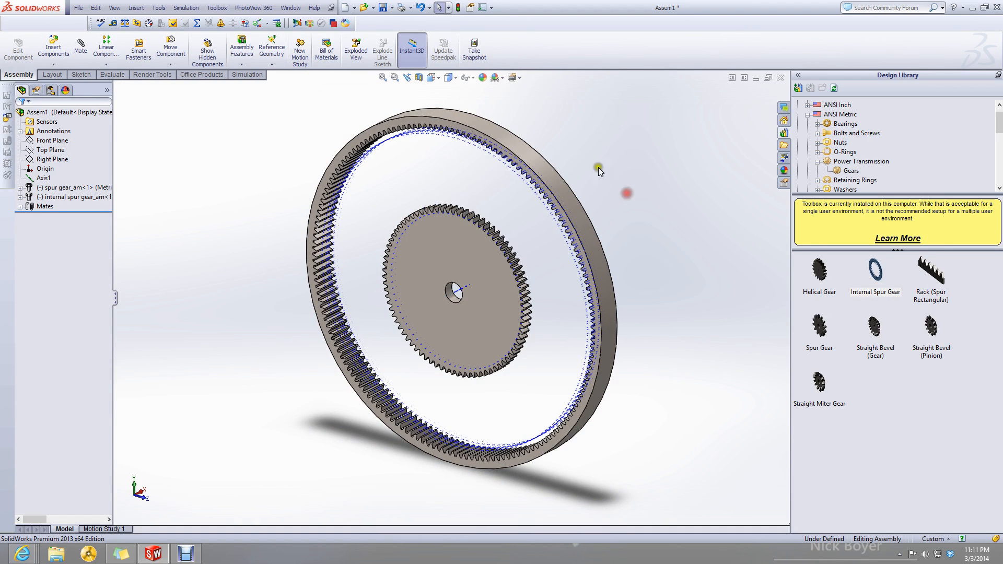
click(472, 77)
click(482, 104)
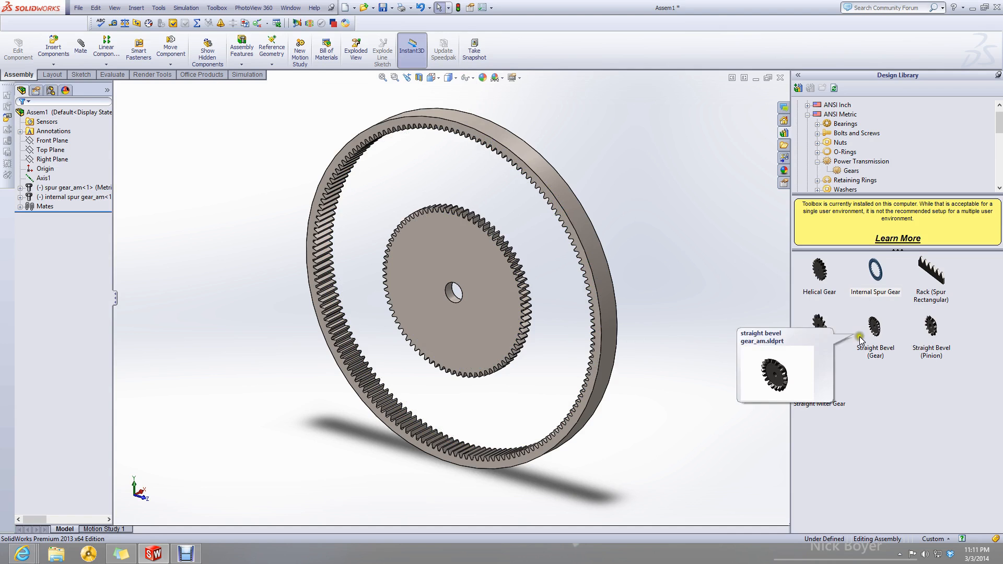
Insert a Toolbox spur gear between the sun and ring gears, keeping module 1 and setting its number of teeth to 40.
drag(818, 326, 677, 277)
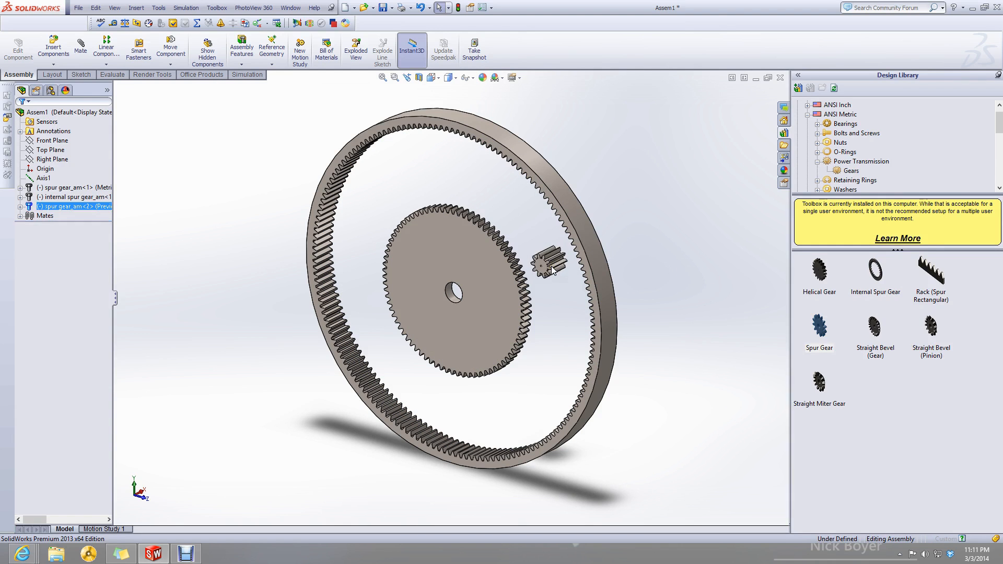
scroll(534, 268, down, 5)
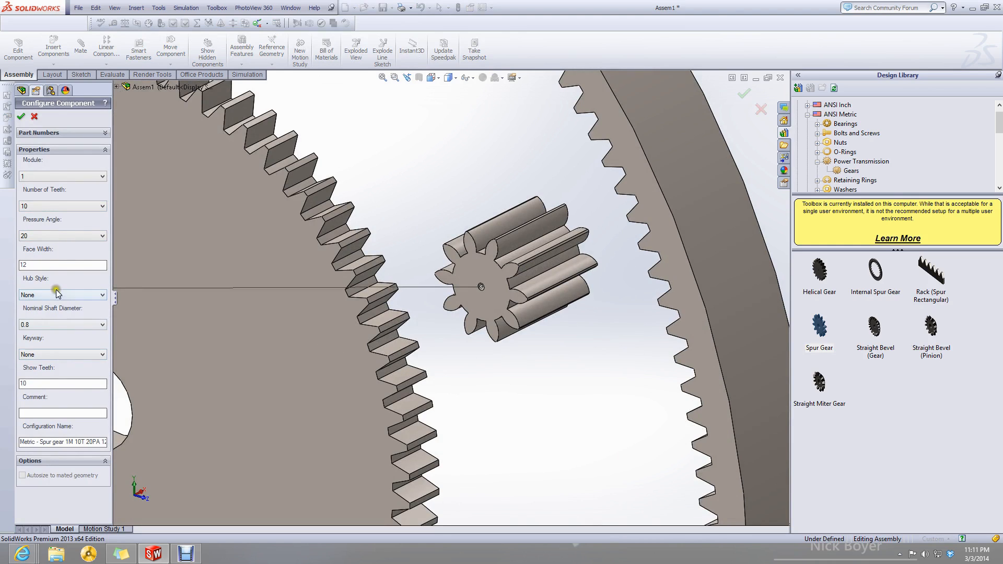
click(52, 176)
click(51, 174)
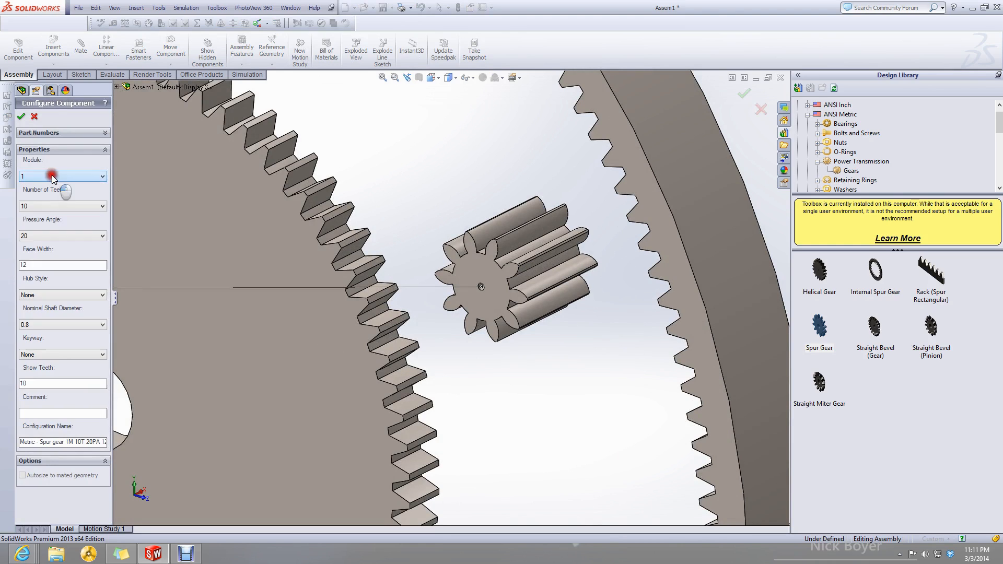
scroll(618, 287, up, 5)
scroll(485, 324, down, 2)
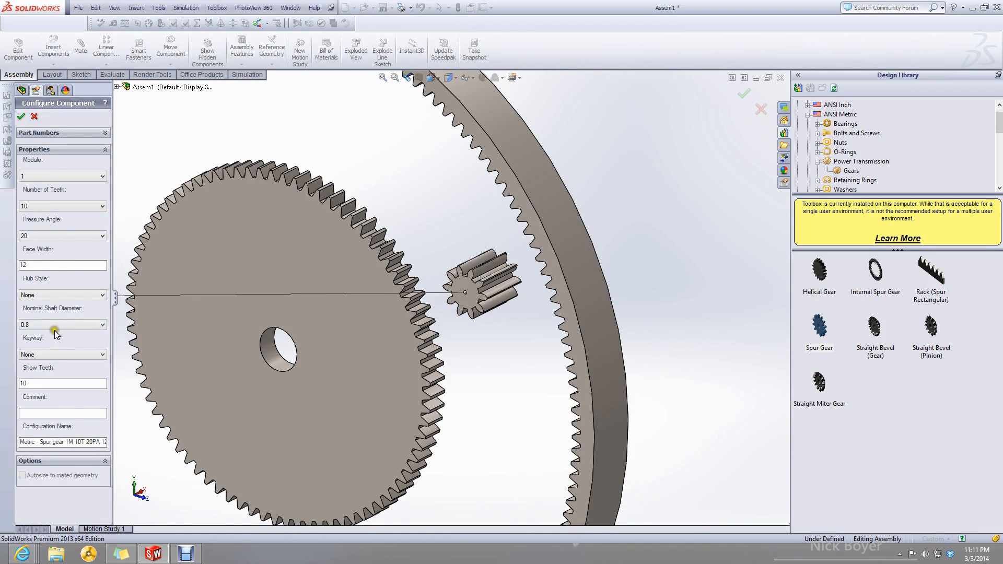
click(48, 204)
scroll(31, 393, down, 3)
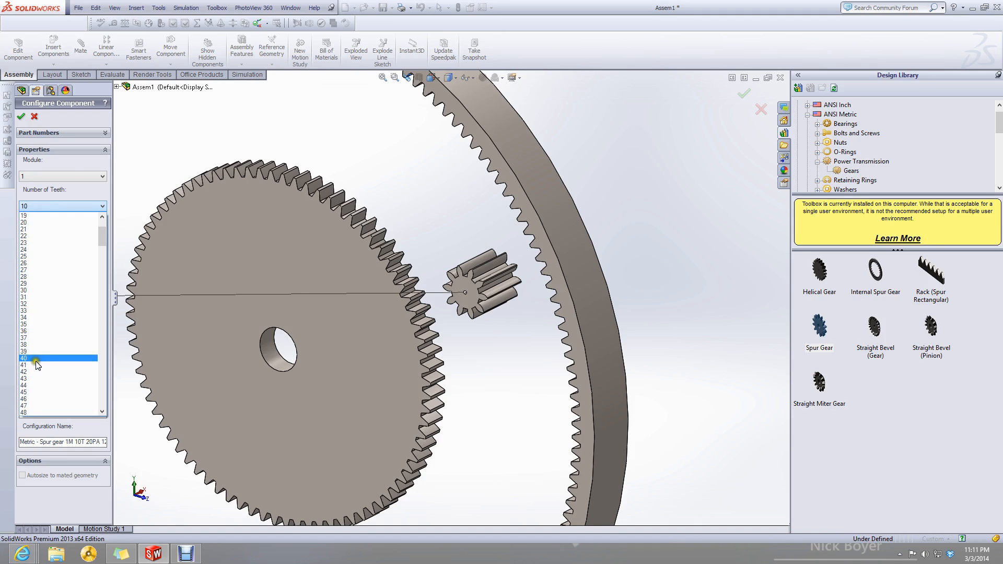
click(68, 177)
click(68, 176)
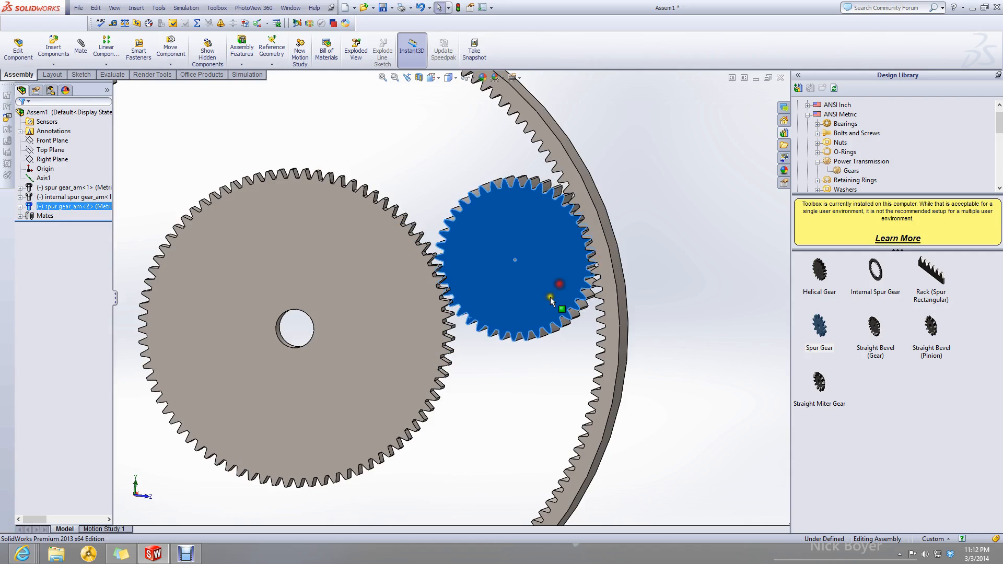
Show the gears in the Left view and move the small planet gear freely outward onto the ring gear's rim.
scroll(551, 291, up, 1)
mouse_move(552, 291)
middle_down()
mouse_move(568, 273)
mouse_move(560, 282)
middle_up()
scroll(559, 283, up, 4)
click(428, 77)
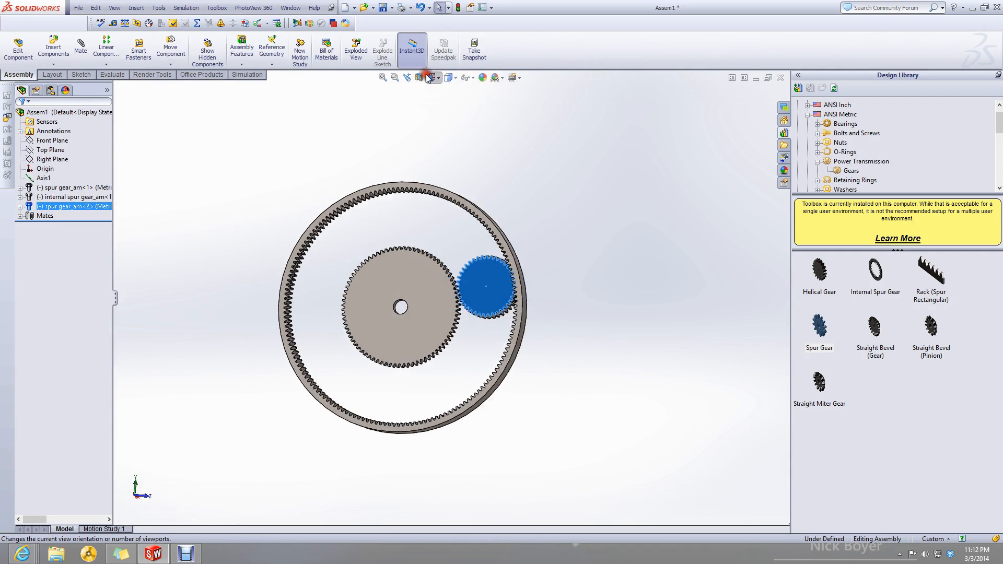
click(478, 128)
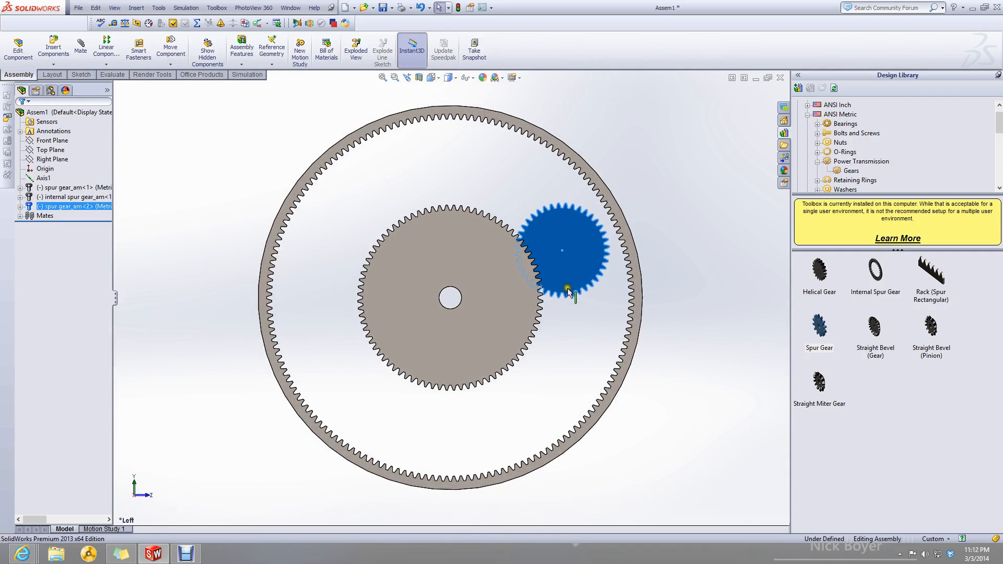
click(580, 307)
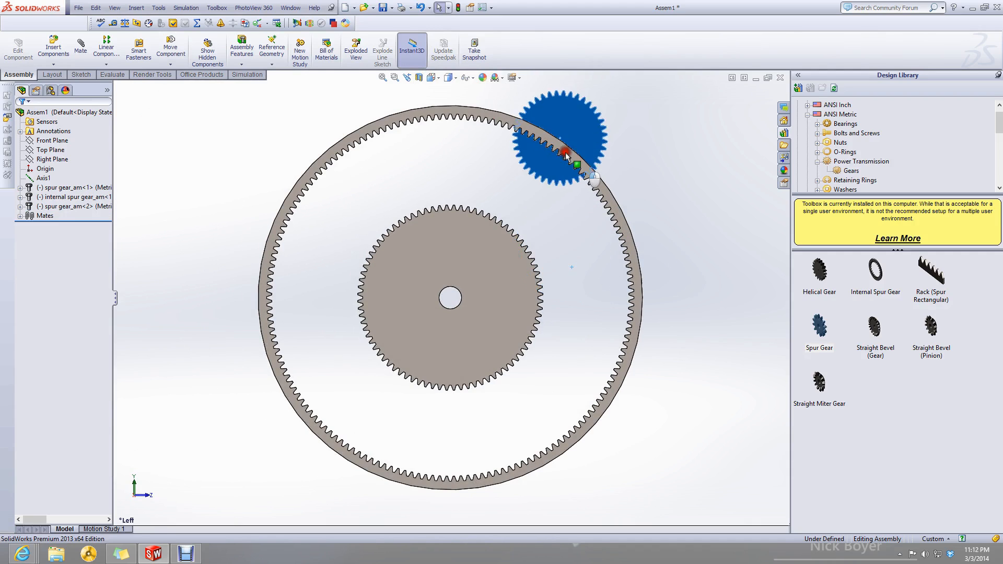
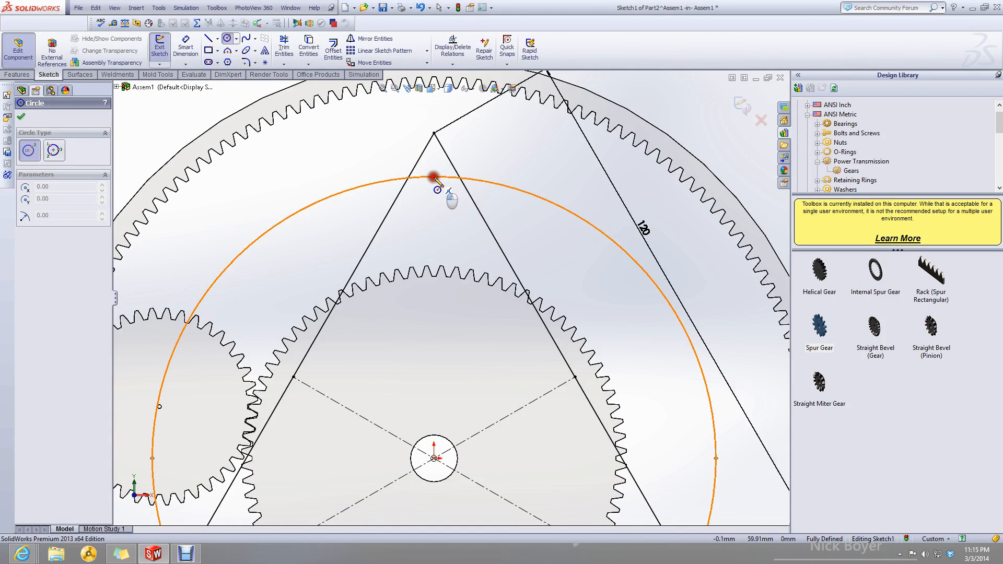
Sketch a small circle about 2 mm in radius, centred 60 mm directly above the origin near the triangle's upper corner.
click(444, 177)
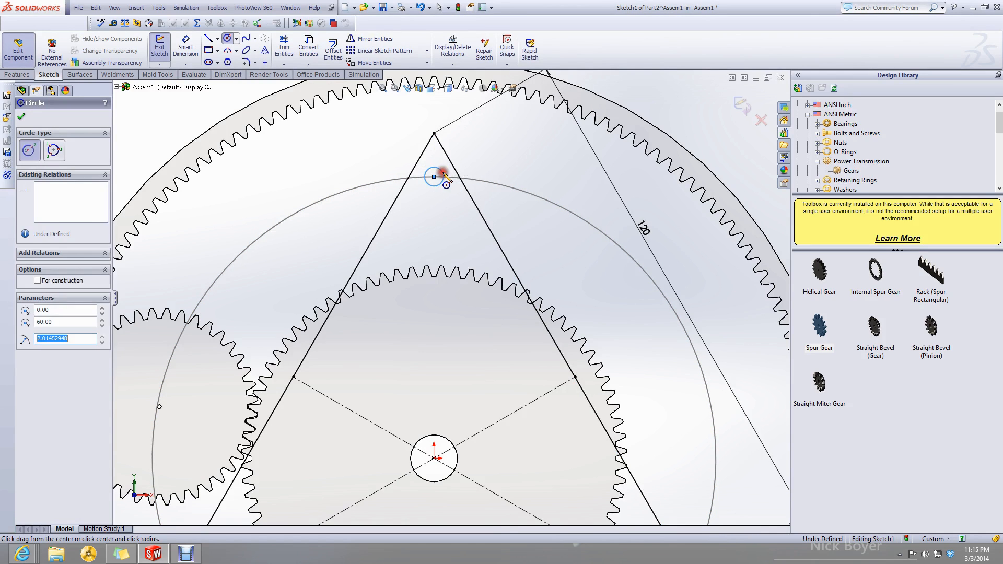
key(Escape)
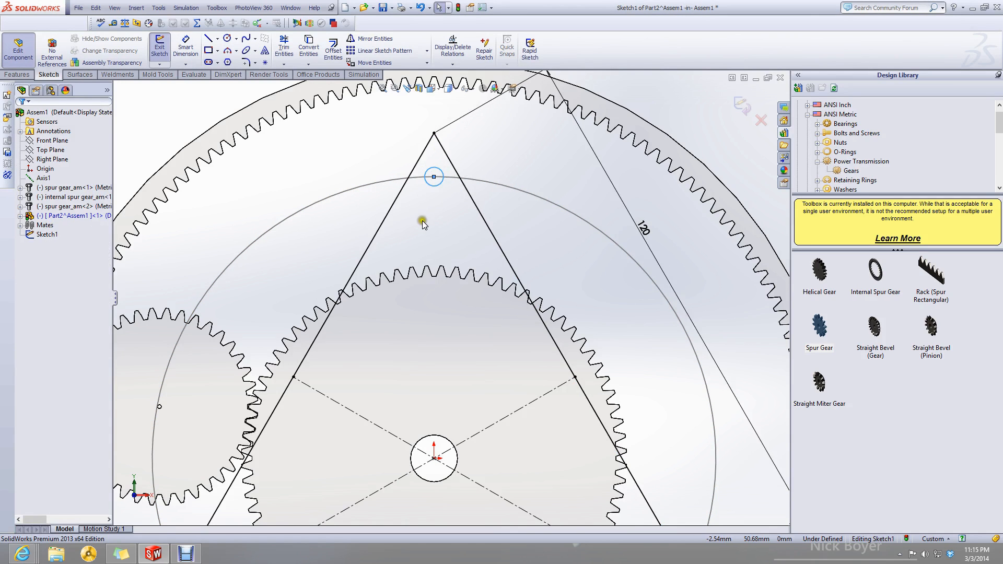
scroll(477, 209, up, 5)
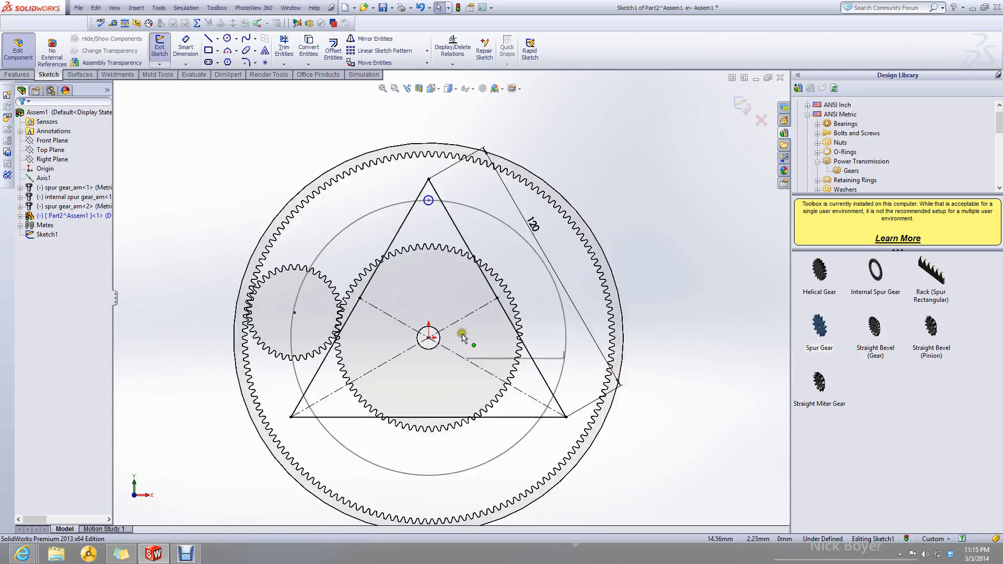
scroll(400, 209, up, 3)
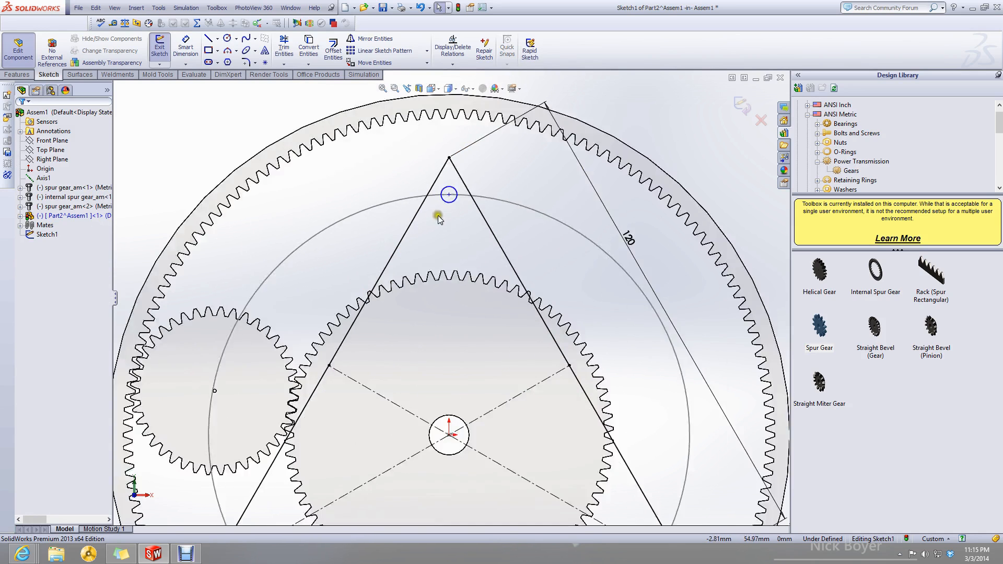
Pattern the small circle circularly about the origin with three equally spaced instances over 360 degrees.
click(374, 163)
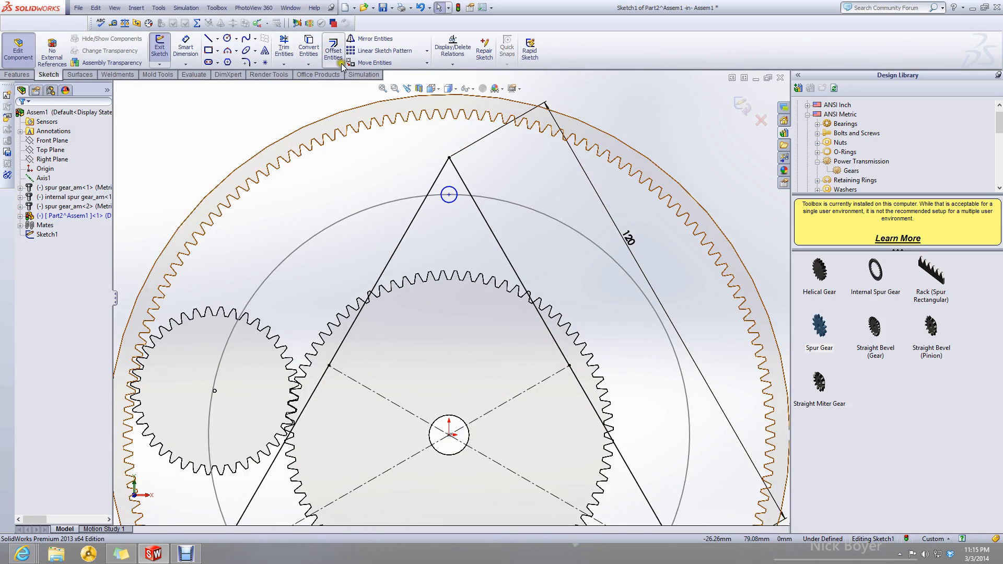
click(427, 52)
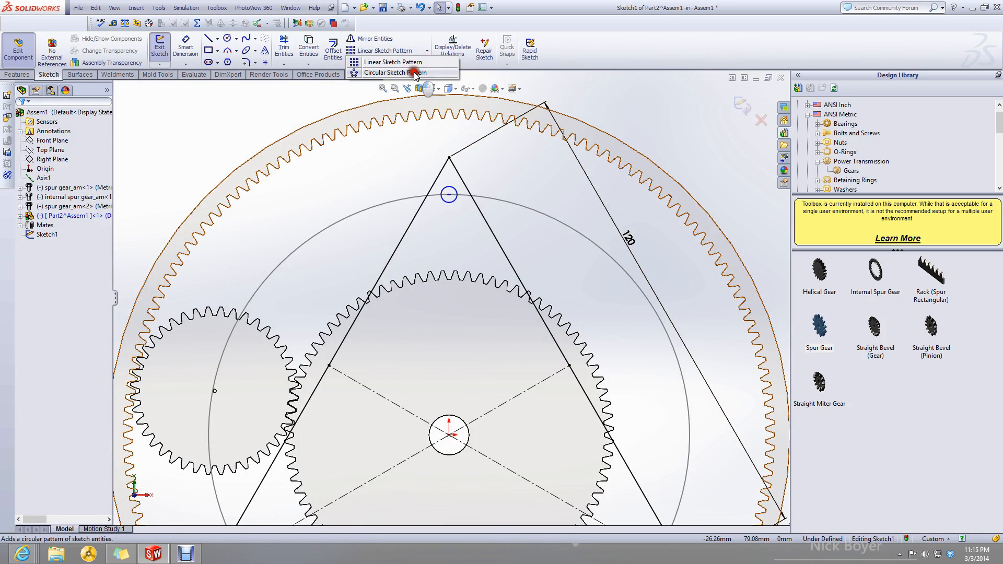
click(412, 70)
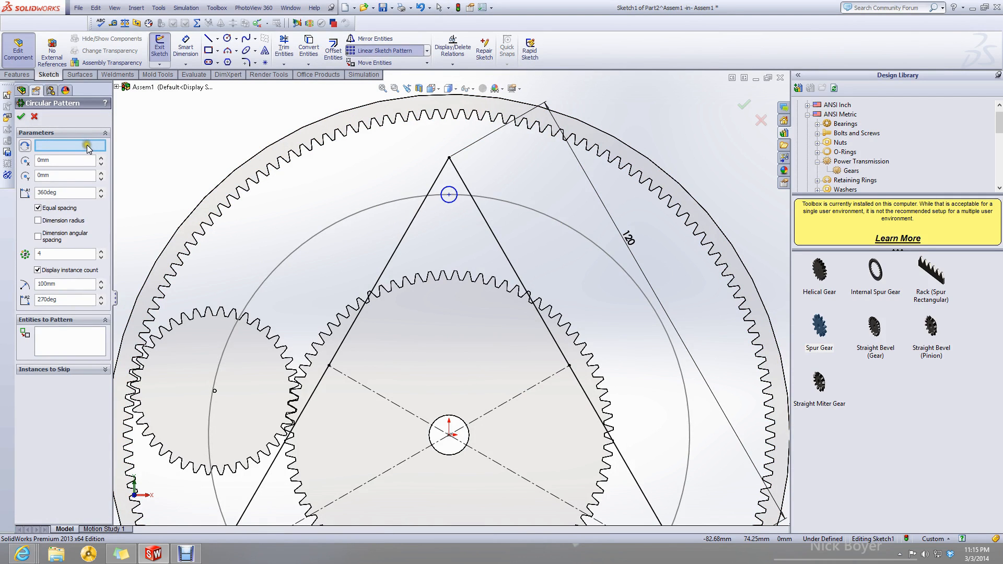
click(70, 356)
click(456, 202)
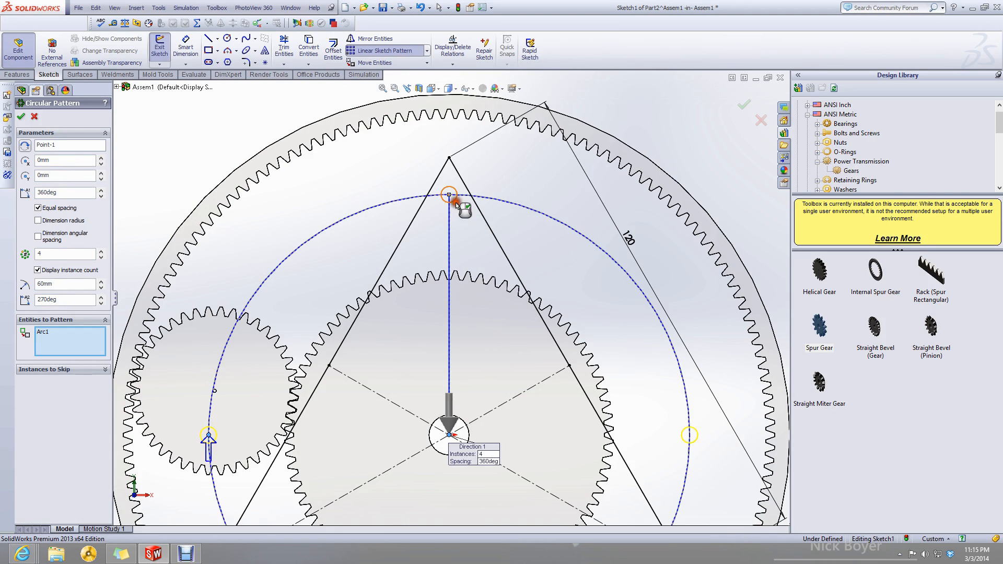
scroll(438, 419, up, 3)
scroll(477, 420, down, 2)
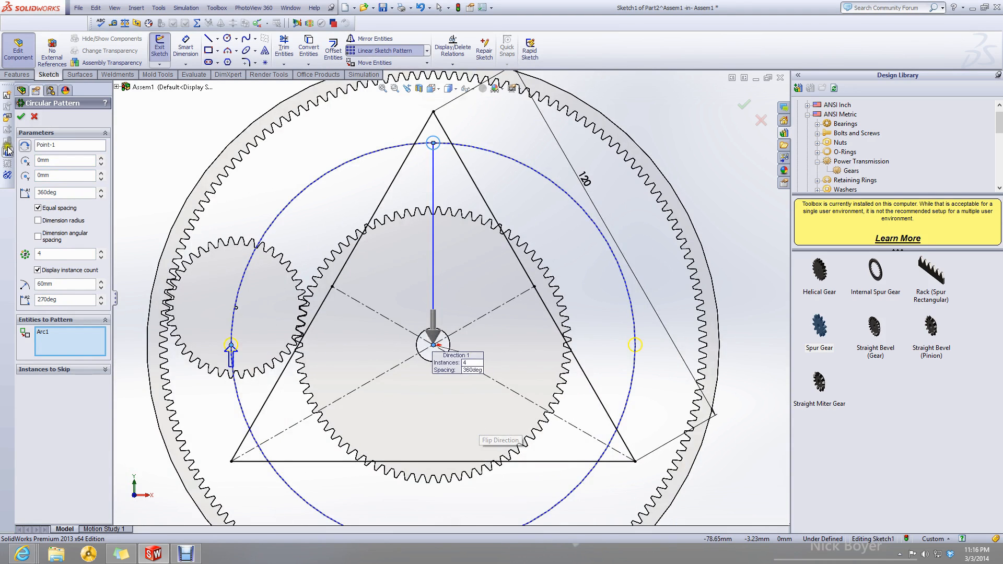
click(101, 257)
scroll(433, 282, up, 3)
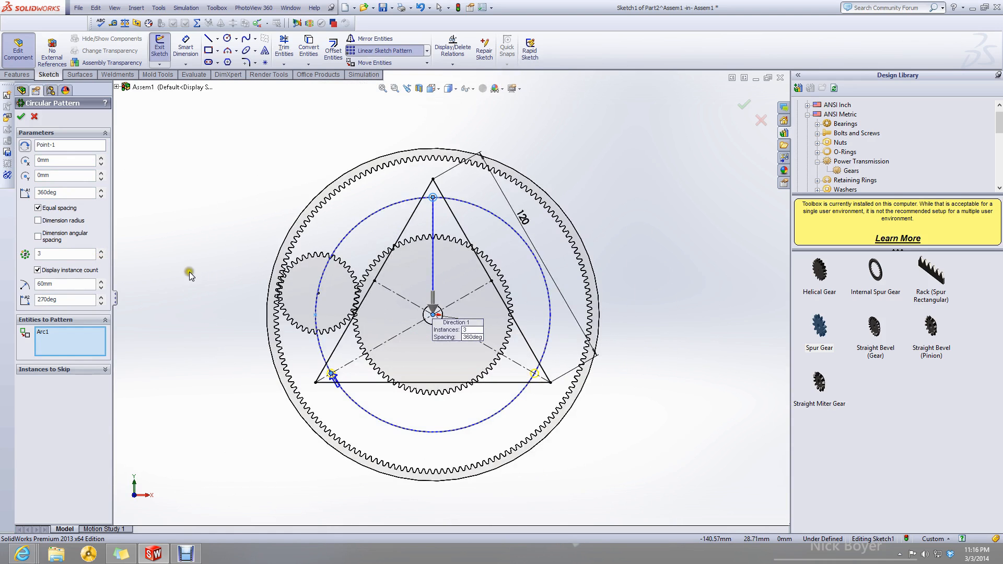
click(21, 116)
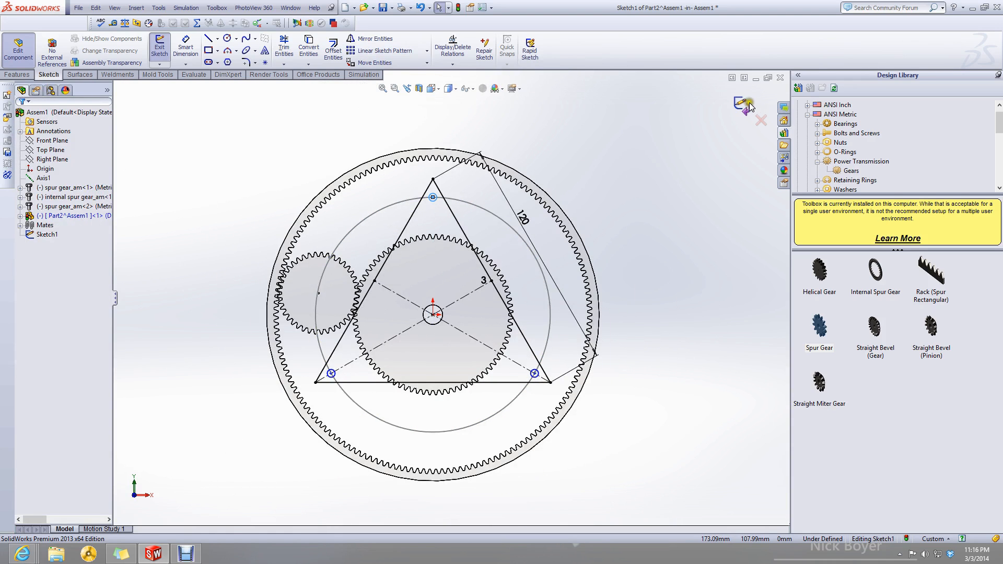
Extrude the triangular carrier sketch with its three holes to a blind depth of 5 mm and return to the assembly.
click(12, 78)
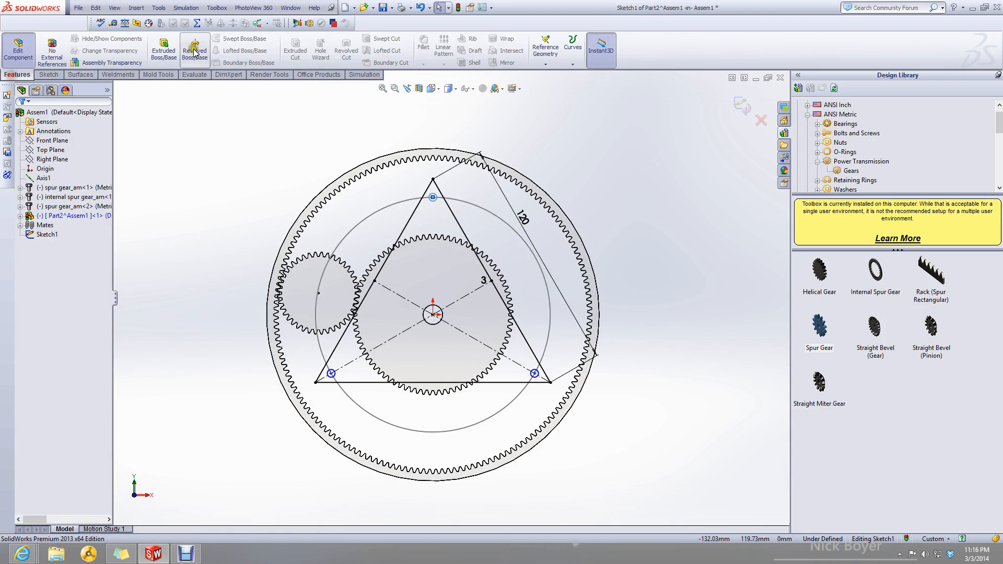
click(163, 51)
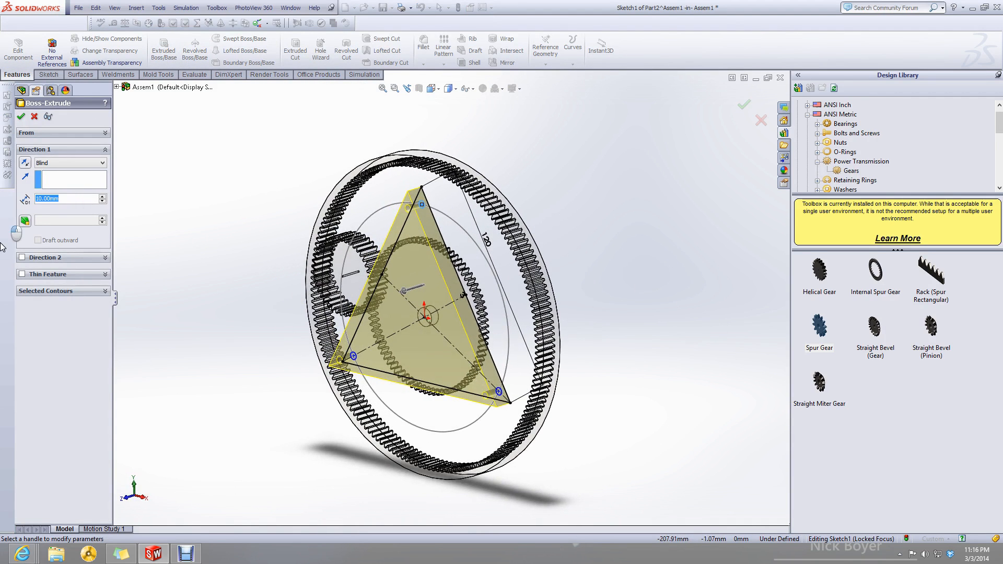
text(5)
key(Return)
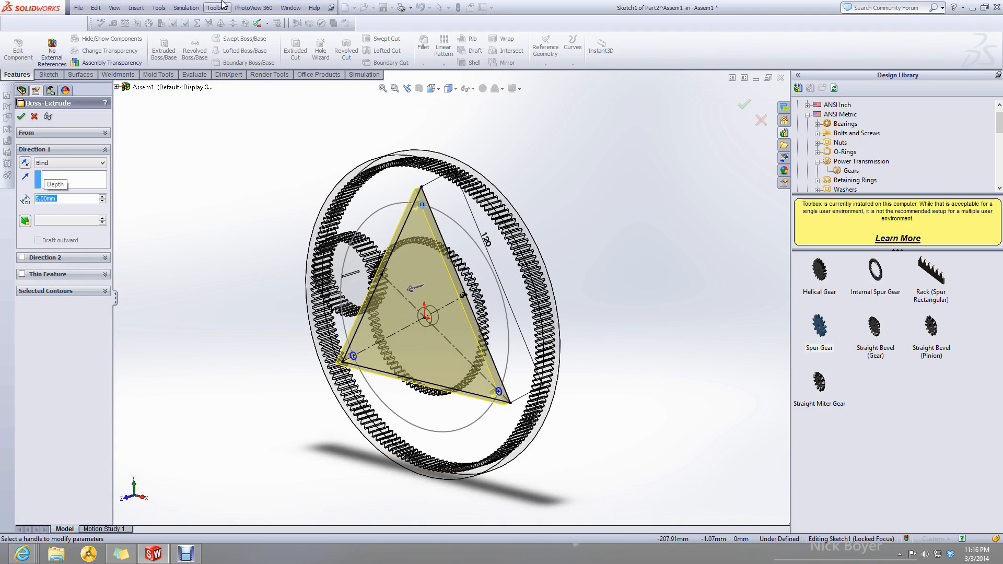
click(19, 117)
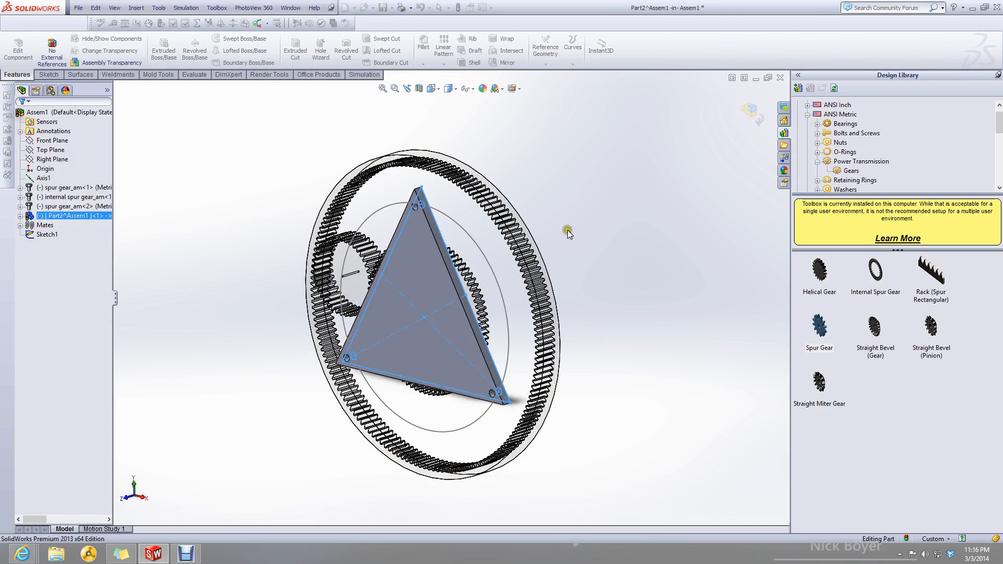
click(748, 108)
Delete the triangular carrier's InPlace mate together with its external references and move the carrier clear of the gears.
right_click(417, 308)
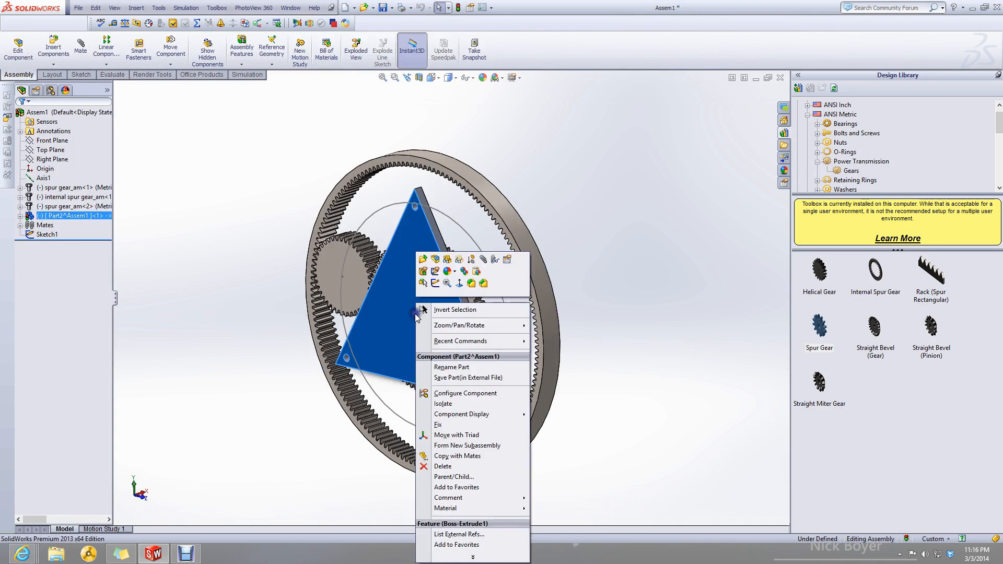
click(494, 260)
click(198, 153)
right_click(198, 154)
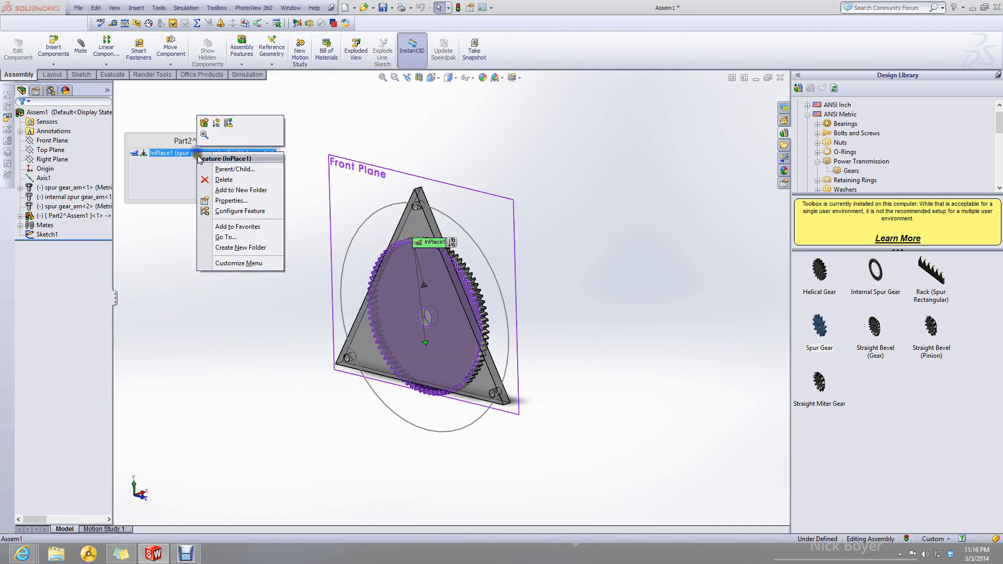
click(224, 180)
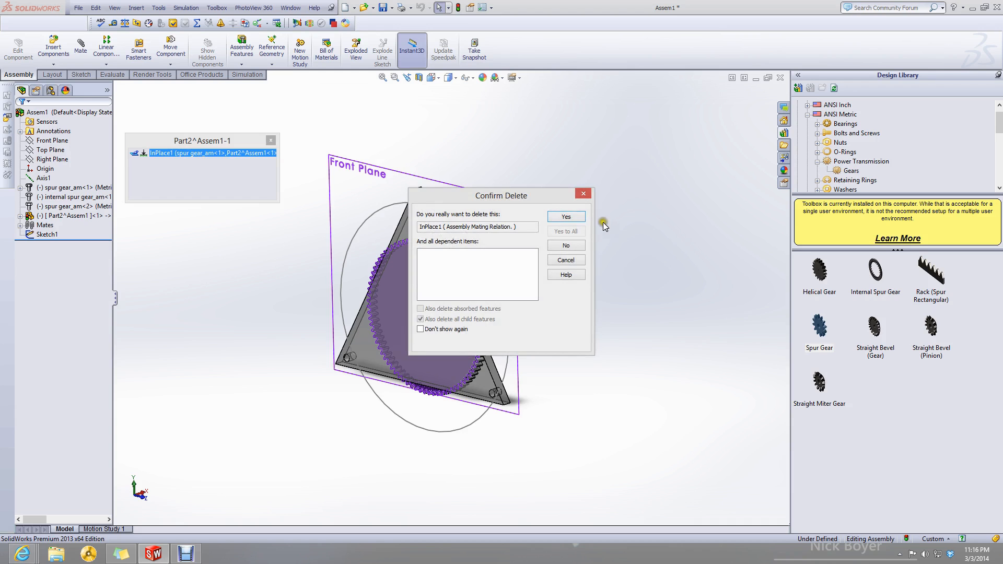
click(576, 217)
click(531, 299)
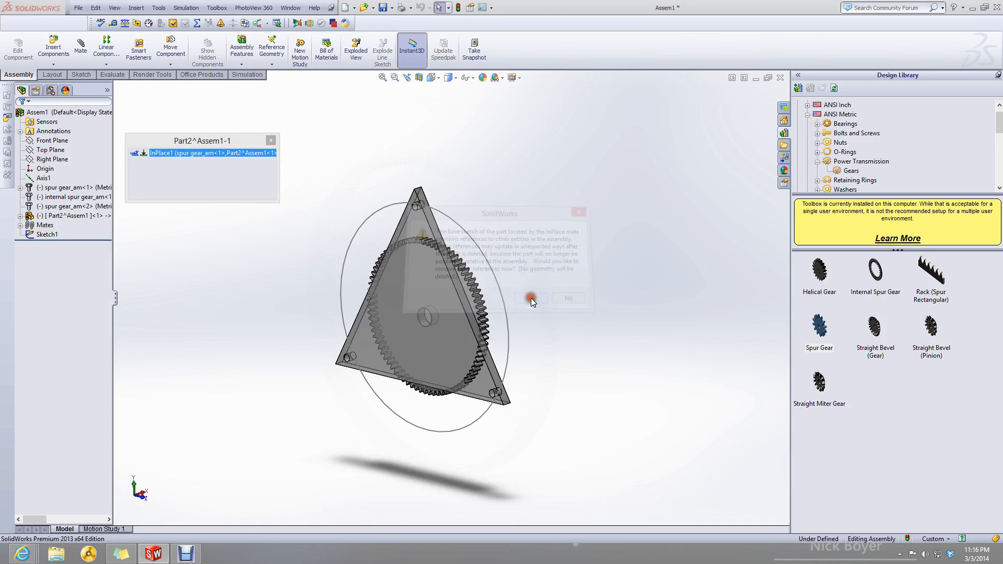
click(272, 140)
drag(413, 292, 653, 287)
click(647, 409)
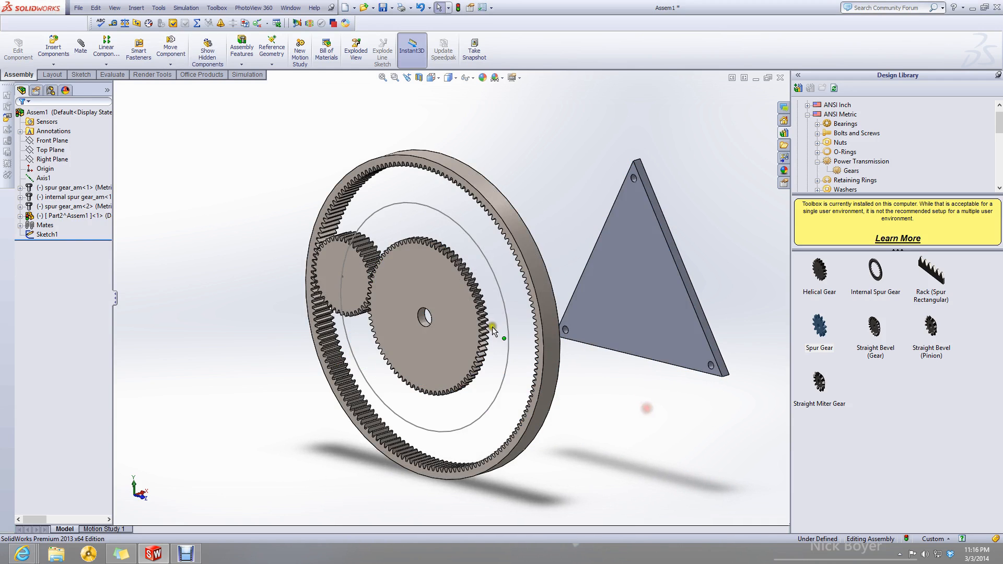
Open the triangular carrier as a separate part and start editing the sketch of its extrusion.
right_click(612, 293)
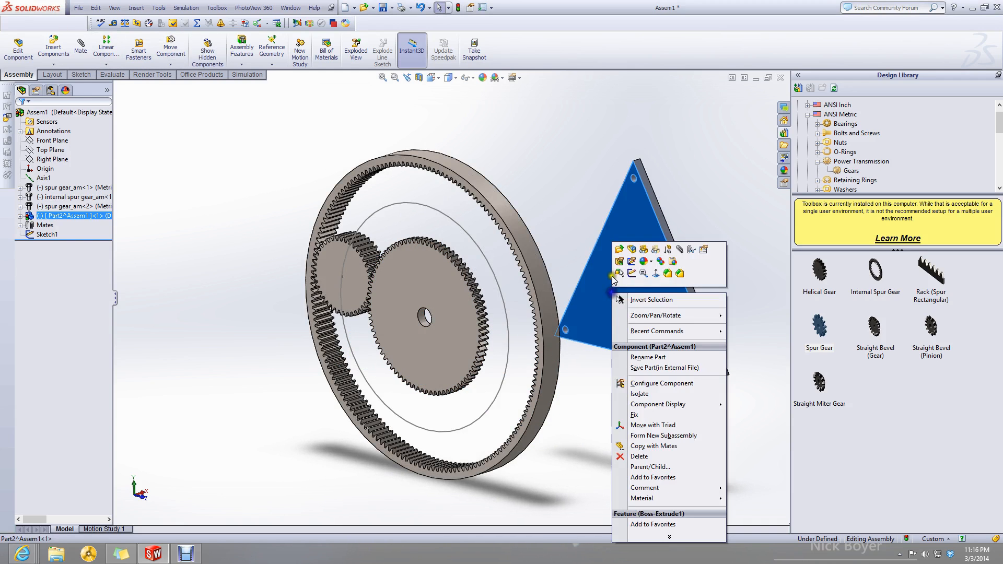
click(619, 248)
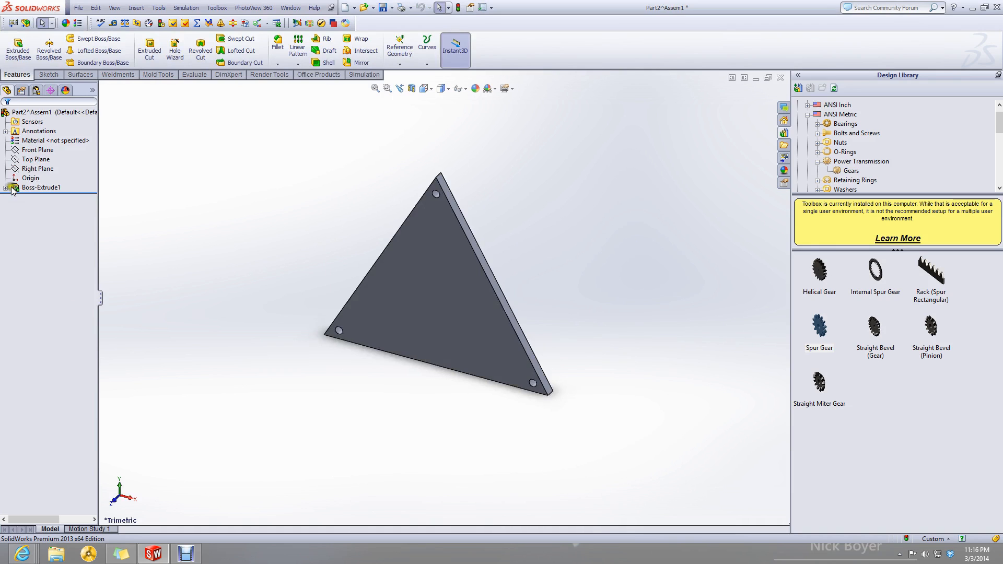
click(6, 188)
right_click(40, 199)
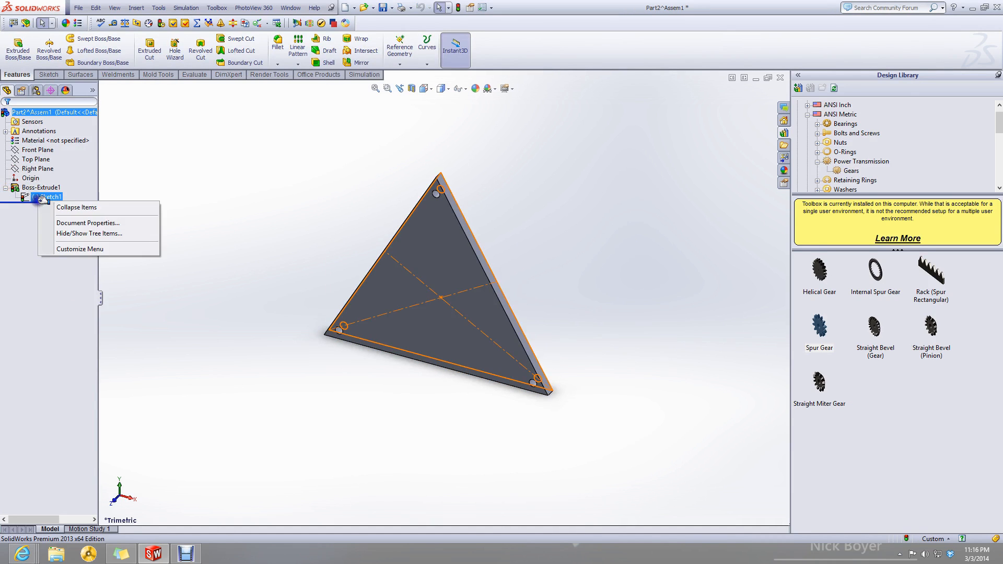
click(292, 214)
right_click(47, 197)
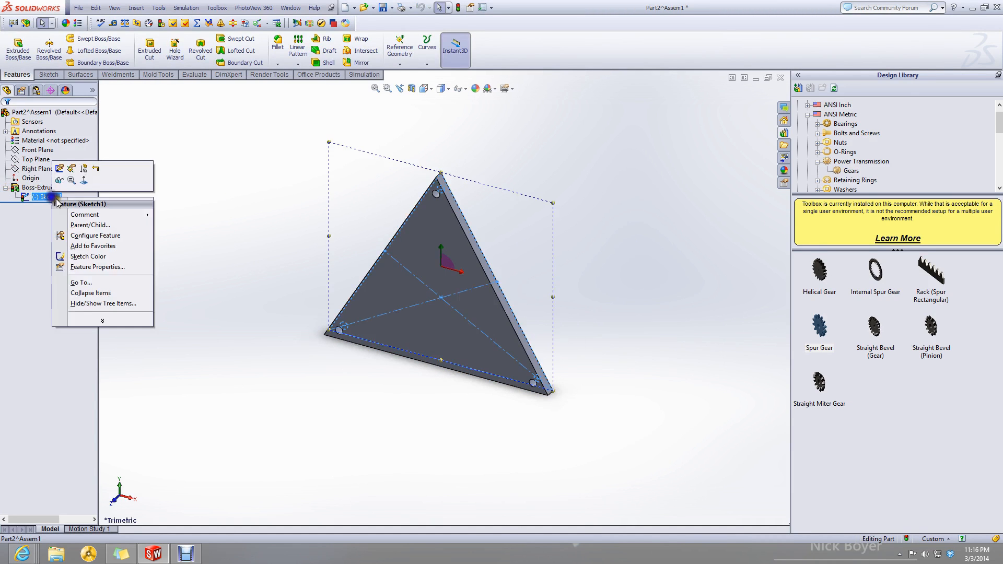
click(60, 169)
click(211, 224)
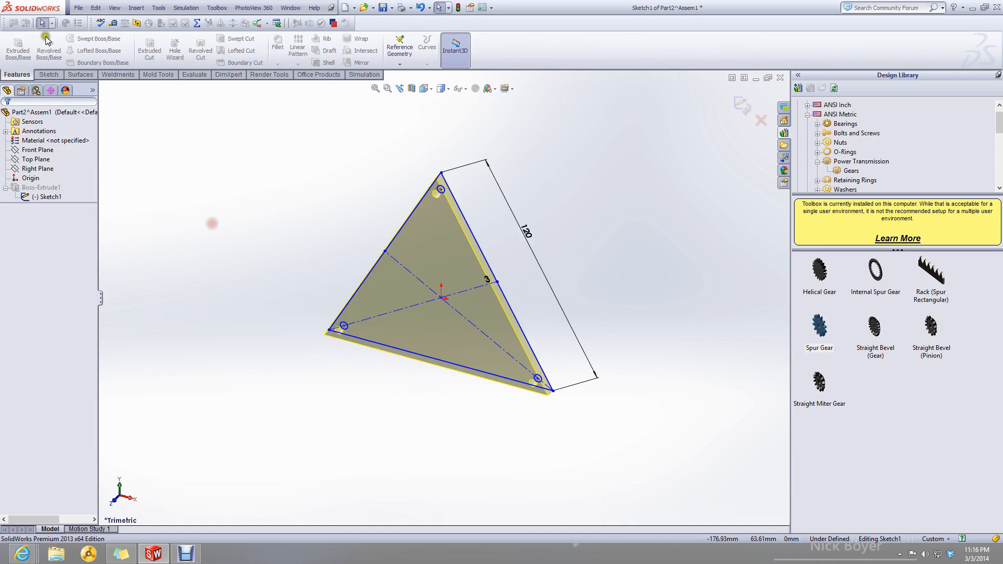
Add a circle about 12 mm in radius centred on the origin to cut a central hole, and return to the assembly.
click(48, 75)
click(81, 39)
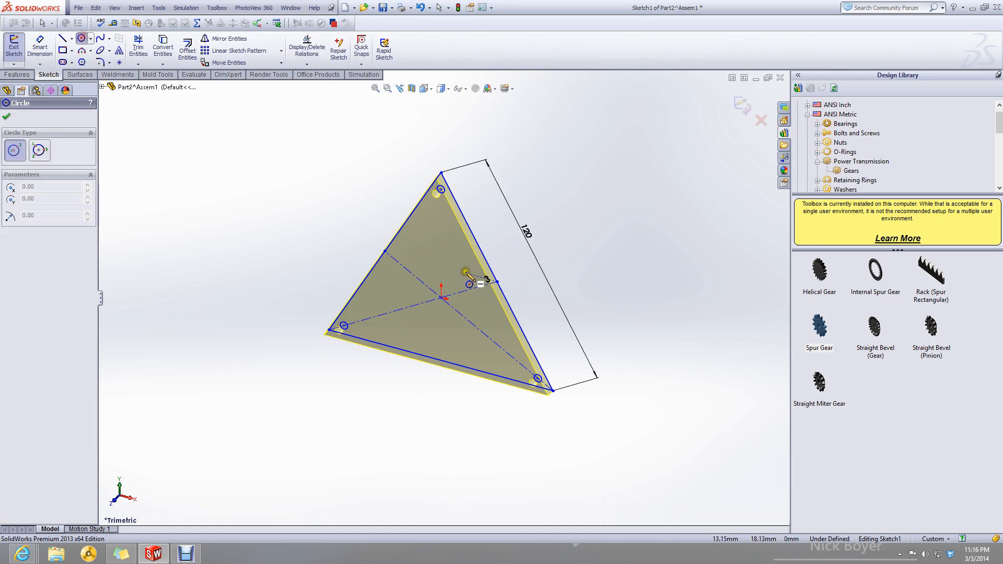
click(442, 298)
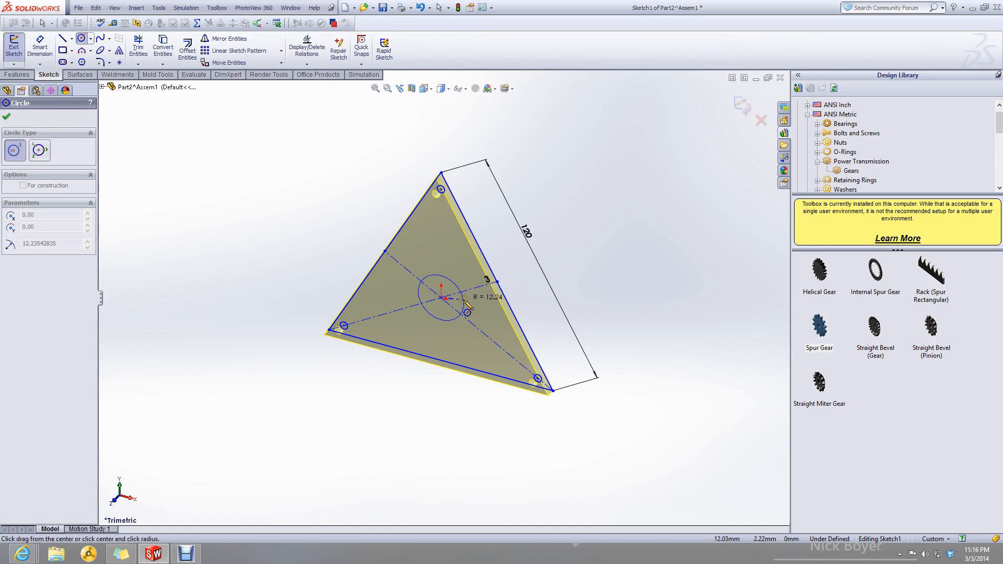
click(463, 303)
click(751, 103)
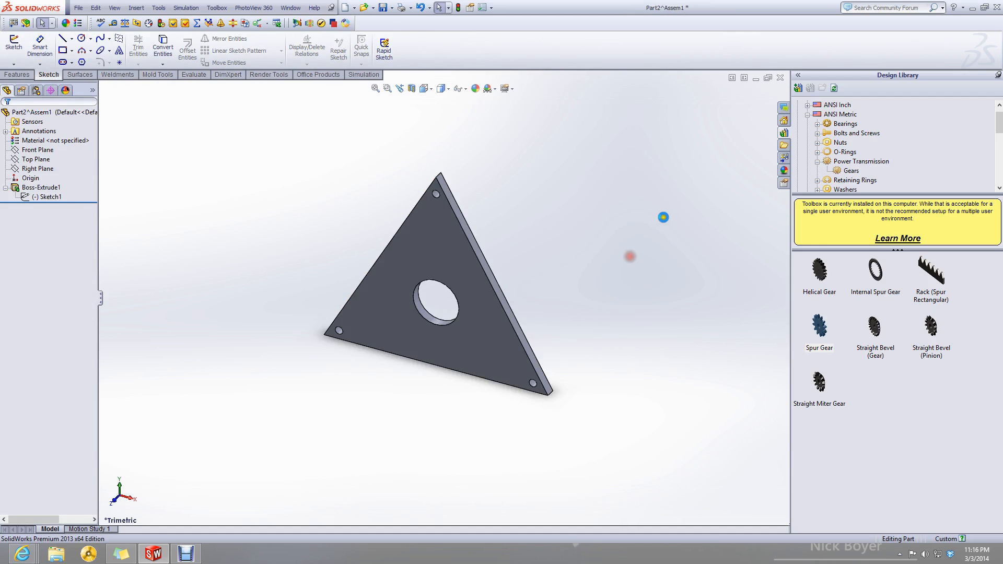
click(779, 79)
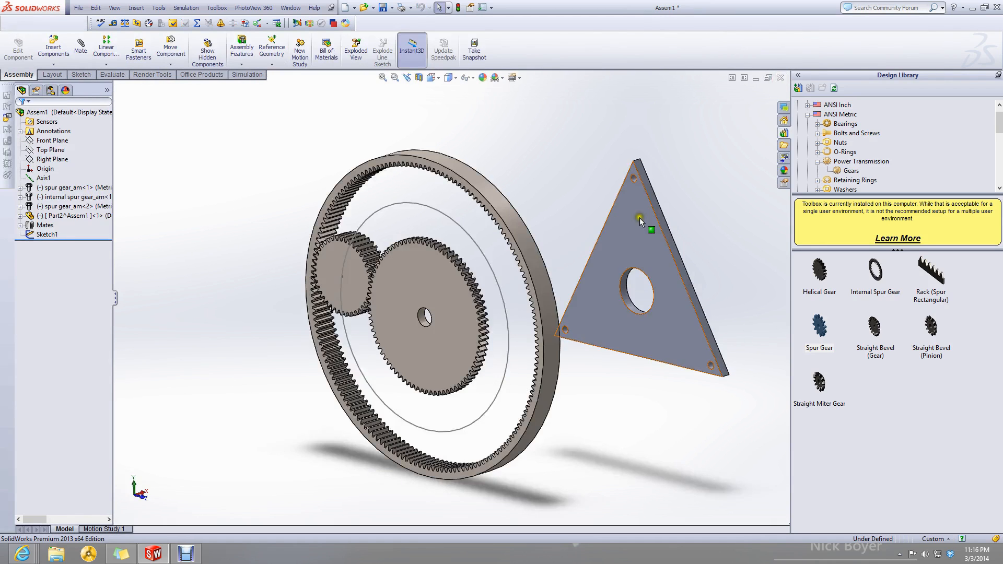
Add a concentric mate between the carrier's central hole and the sun gear's bore.
click(82, 45)
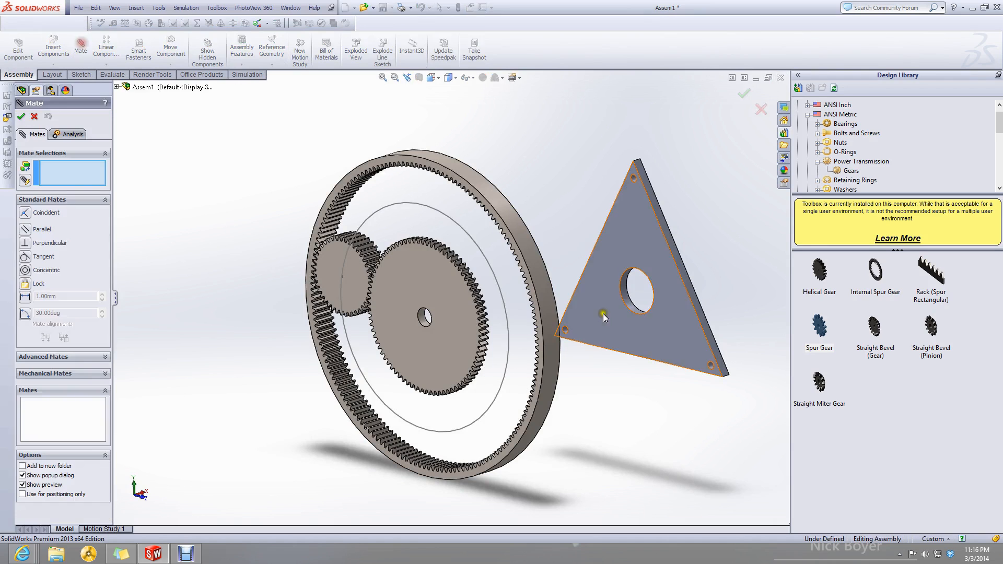
click(634, 309)
scroll(460, 305, down, 3)
click(409, 320)
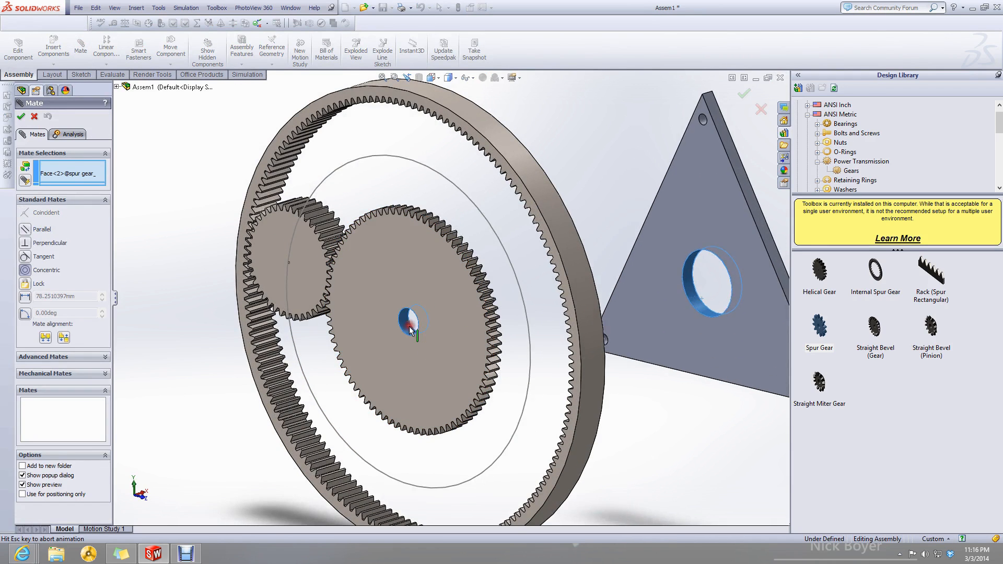
click(539, 344)
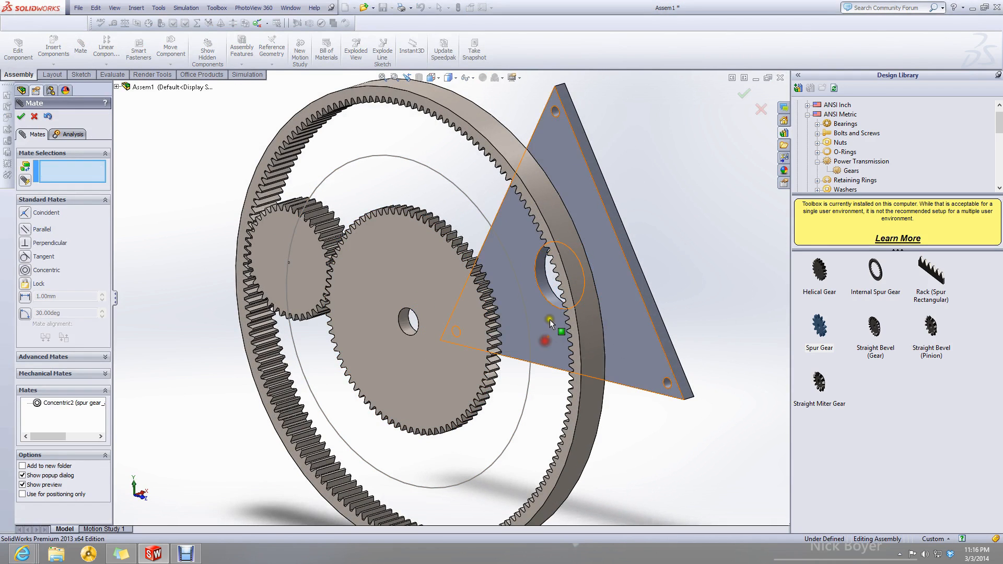
Add a 20 mm distance mate between the carrier's flat face and the sun gear's face.
click(549, 318)
click(425, 314)
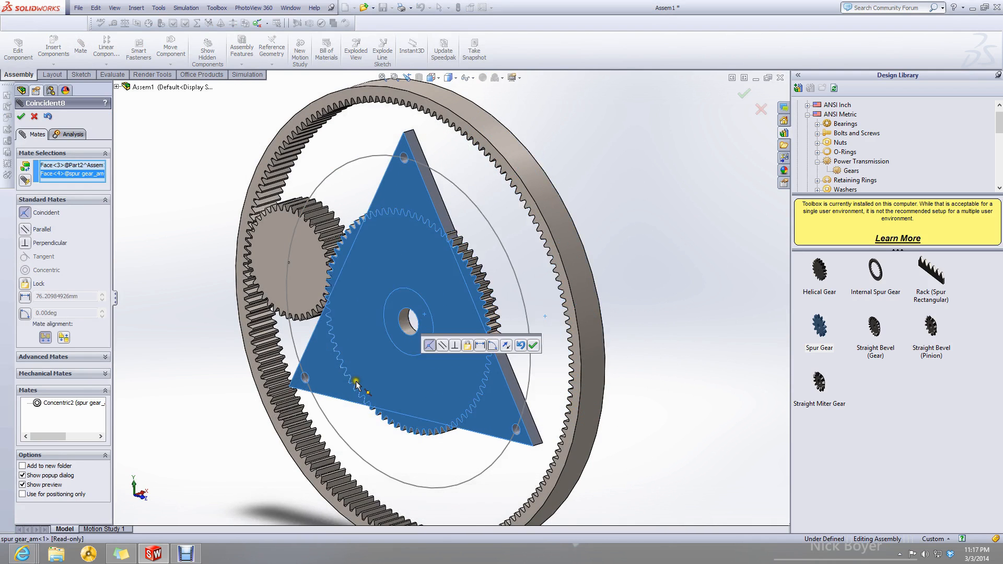
click(25, 296)
middle_drag(429, 366, 422, 393)
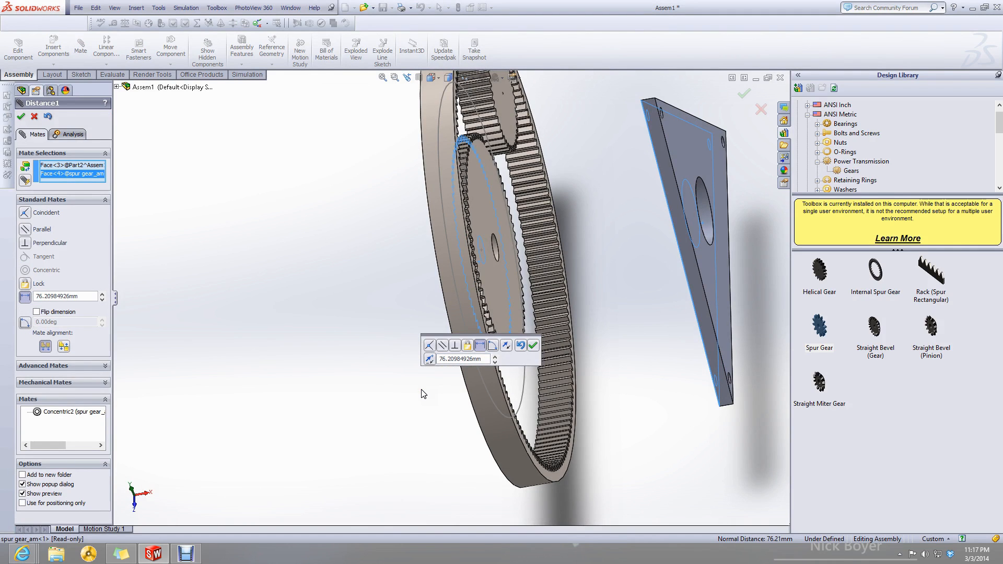
click(84, 299)
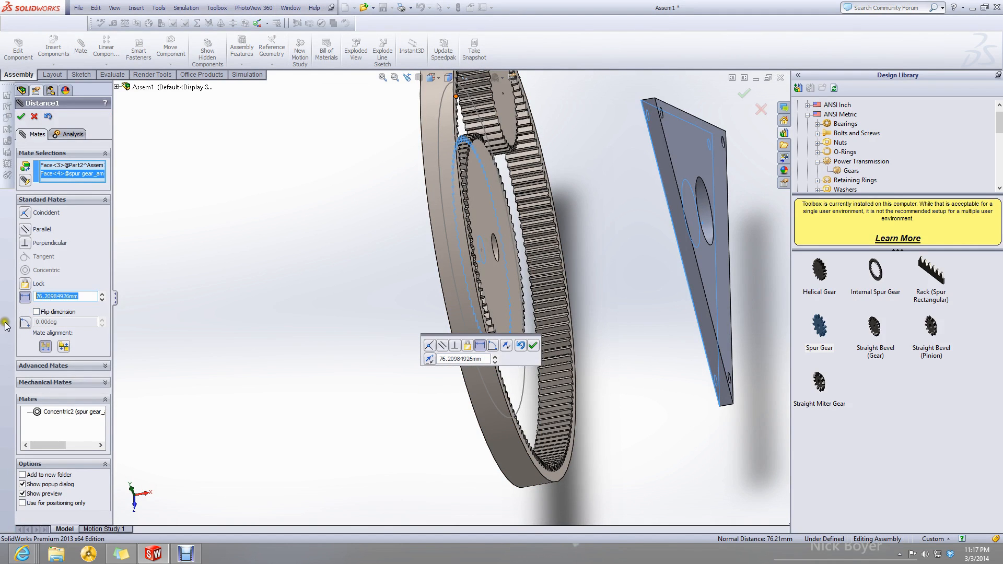
text(20)
key(Return)
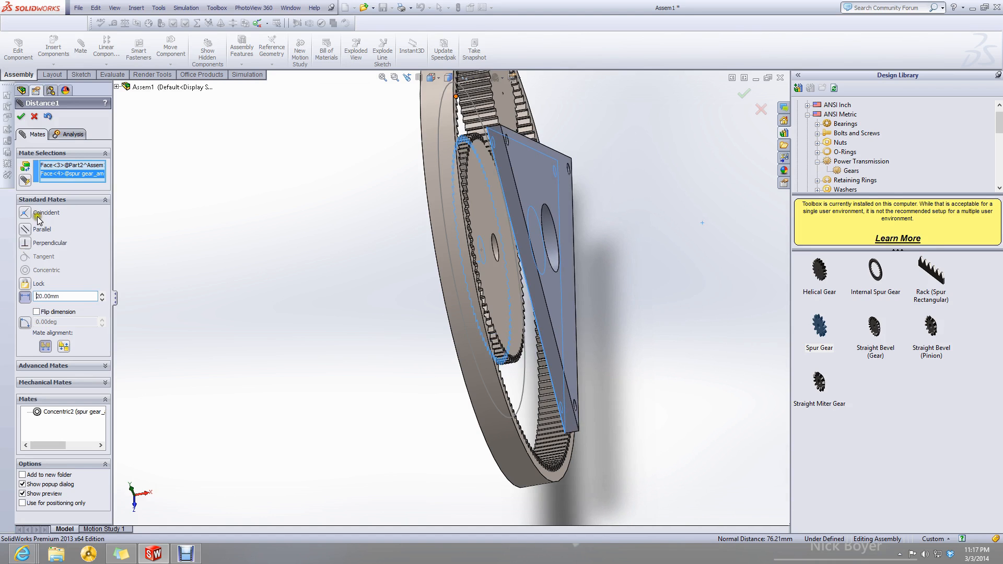
middle_drag(406, 289, 413, 308)
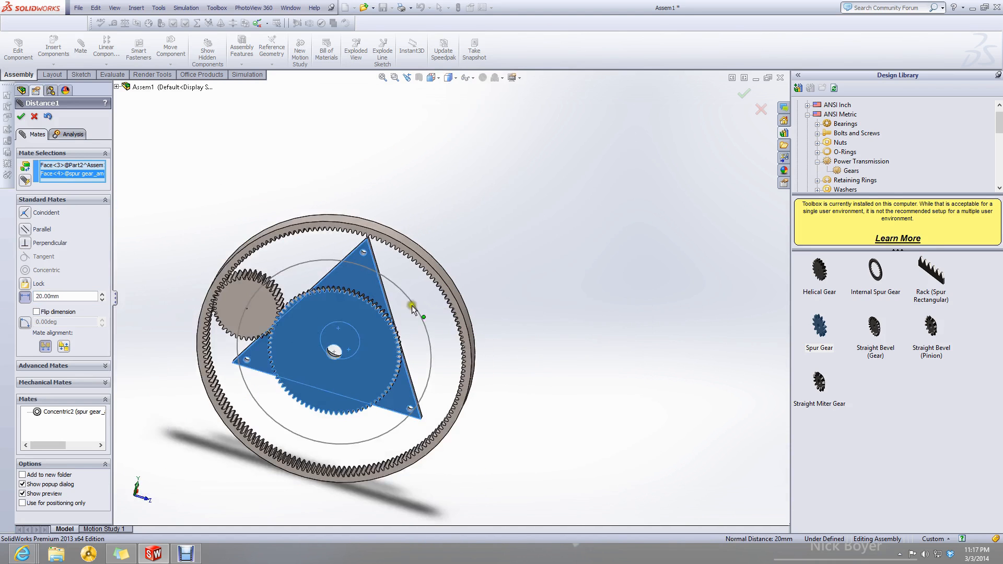
click(21, 118)
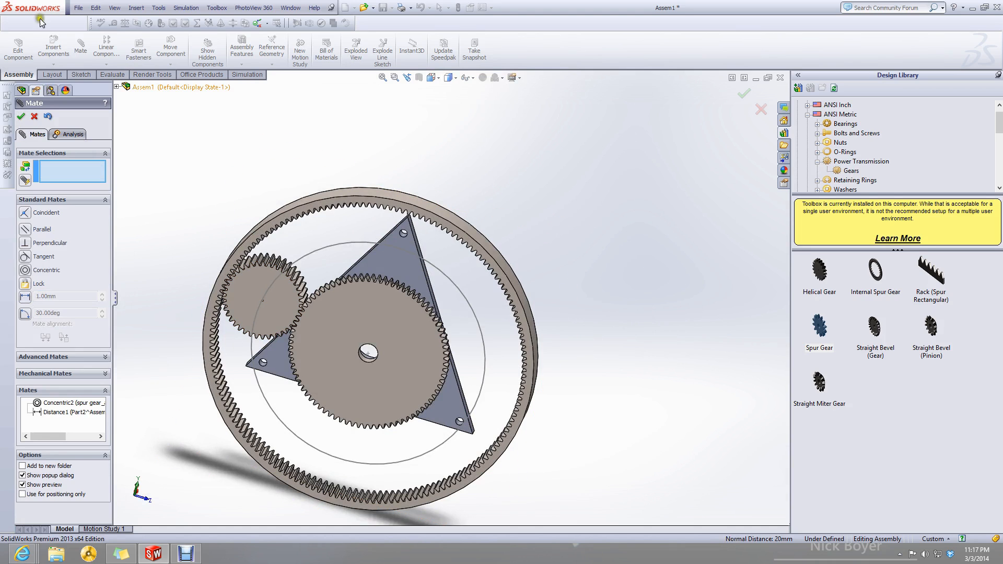
click(23, 117)
Add a concentric mate between the small planet gear's bore and the hole in the carrier's upper corner.
click(80, 47)
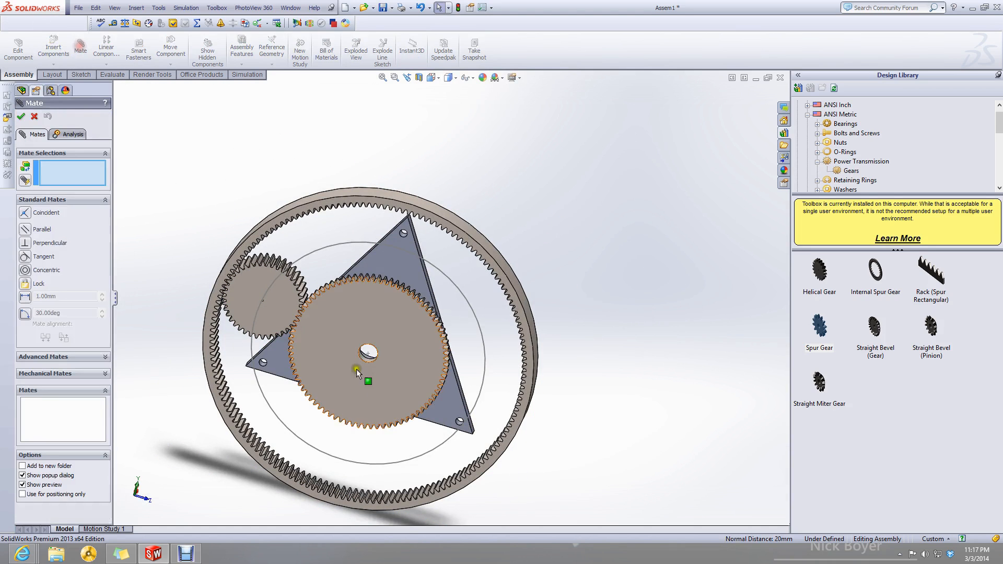
scroll(253, 285, down, 5)
scroll(250, 271, down, 5)
click(427, 336)
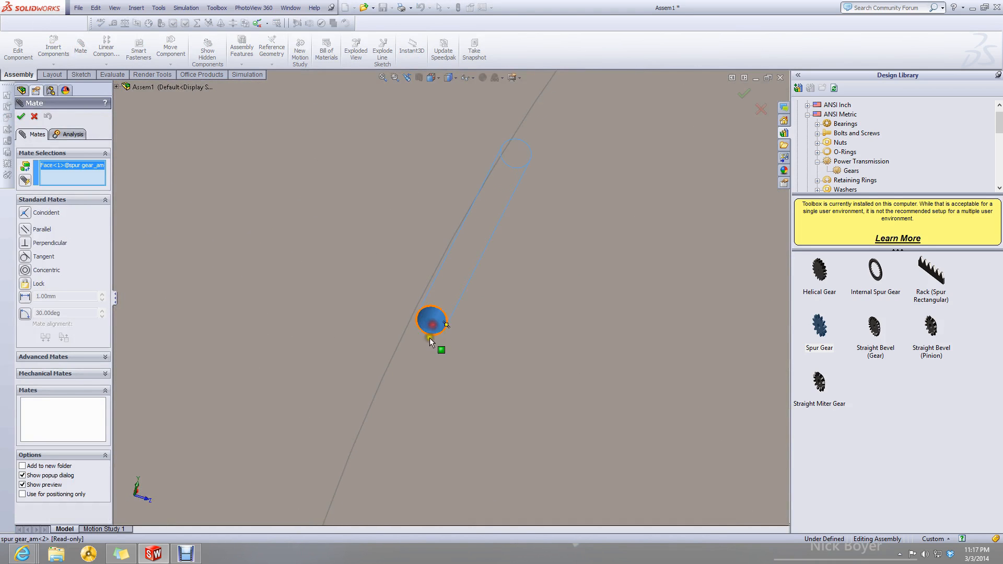
scroll(434, 355, up, 4)
scroll(436, 362, up, 5)
scroll(687, 289, down, 5)
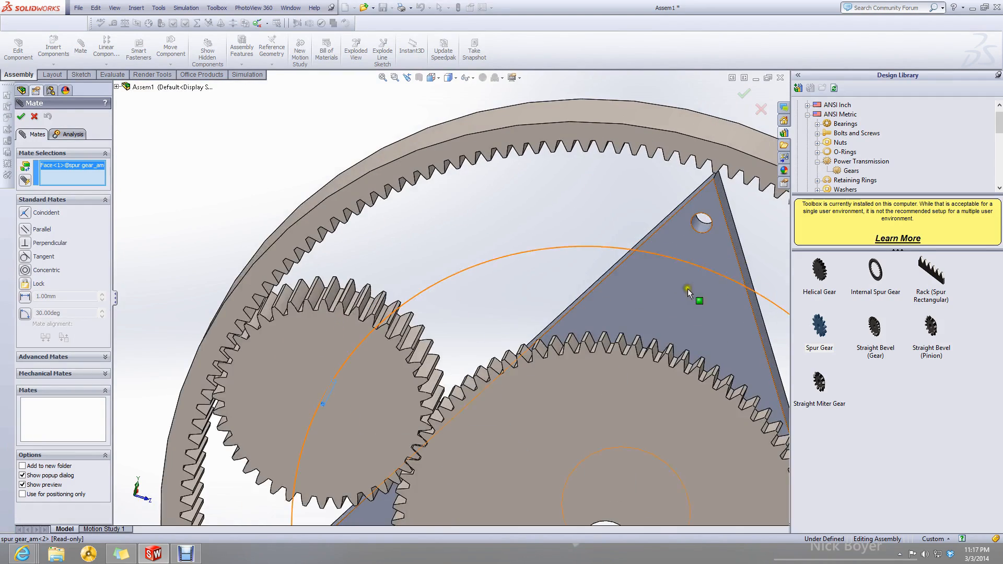
click(704, 230)
middle_drag(630, 361, 595, 345)
scroll(596, 344, up, 5)
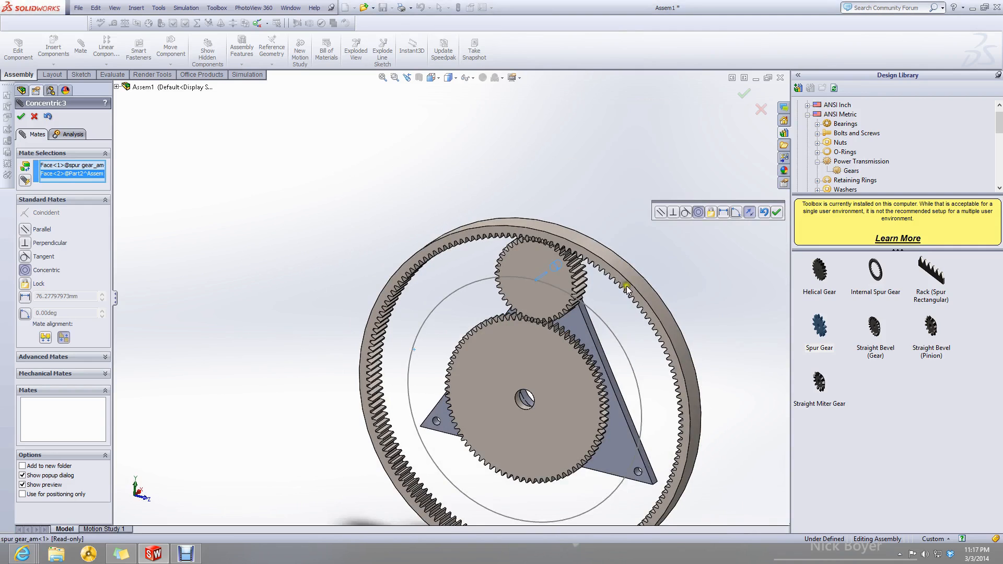
click(777, 213)
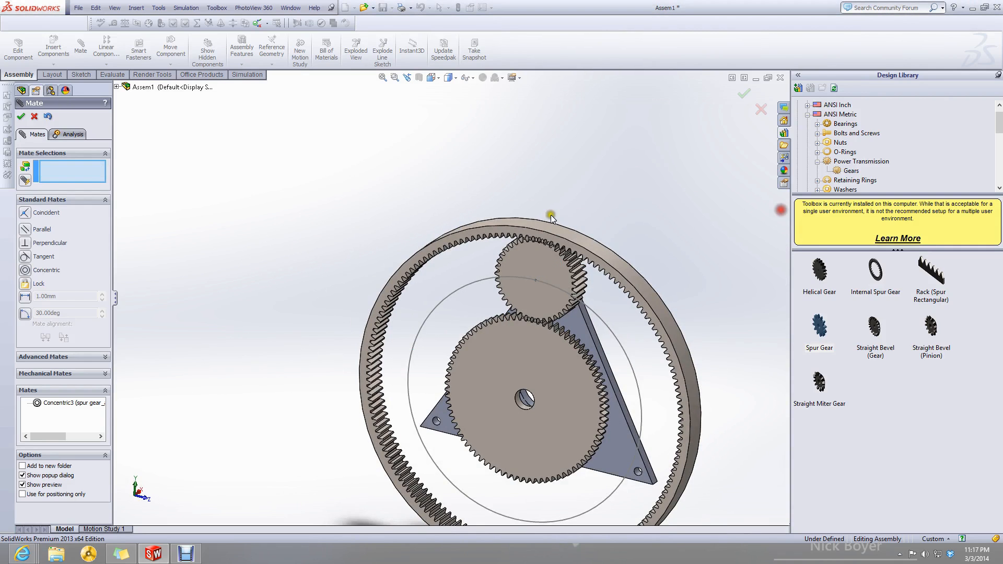
click(21, 121)
Examine the planet gear's bore size and alignment against the carrier's upper corner hole from the carrier side.
middle_drag(586, 370, 456, 272)
scroll(513, 243, down, 6)
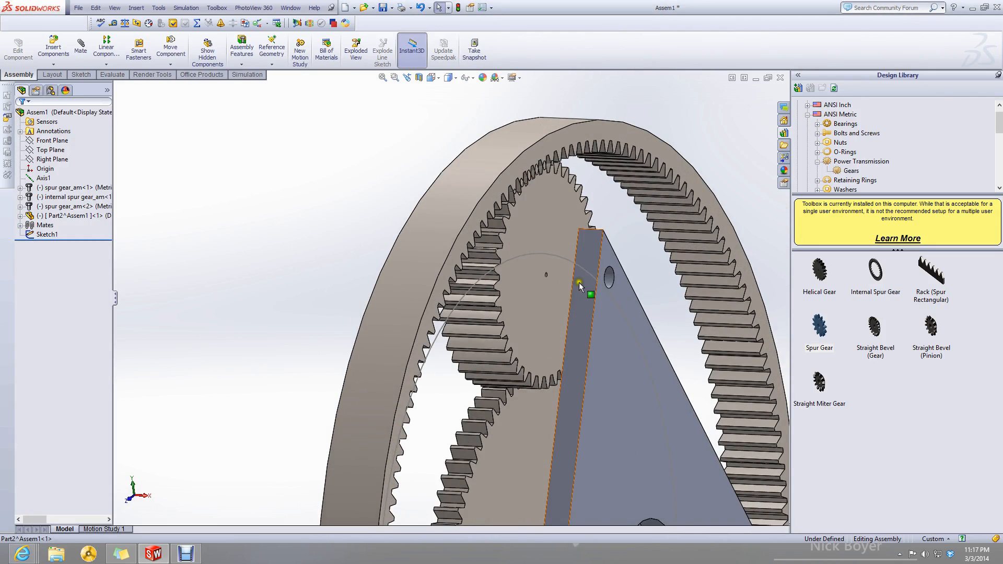
click(642, 347)
scroll(331, 244, up, 5)
middle_drag(331, 243, 629, 309)
click(294, 296)
click(629, 309)
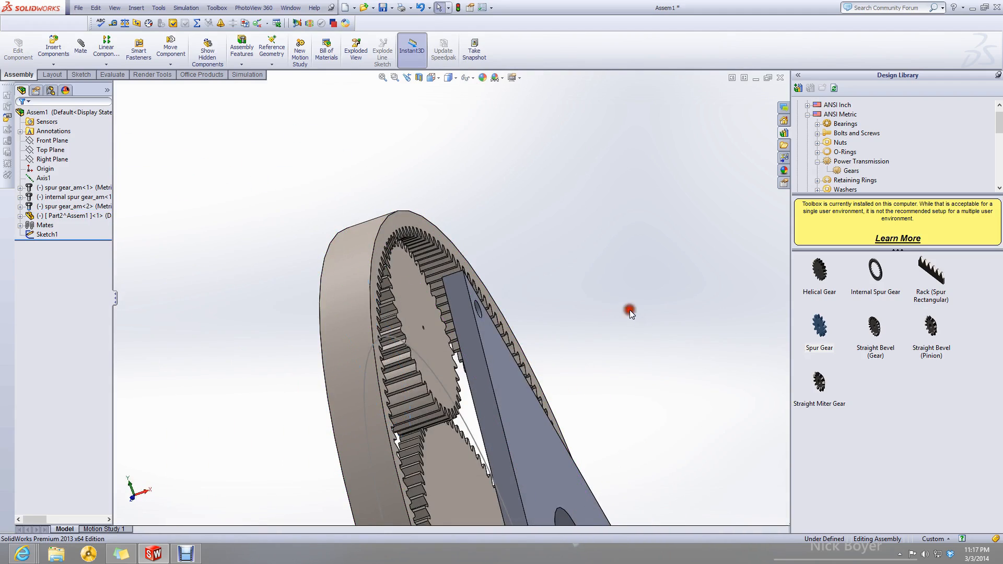
middle_drag(447, 299, 340, 339)
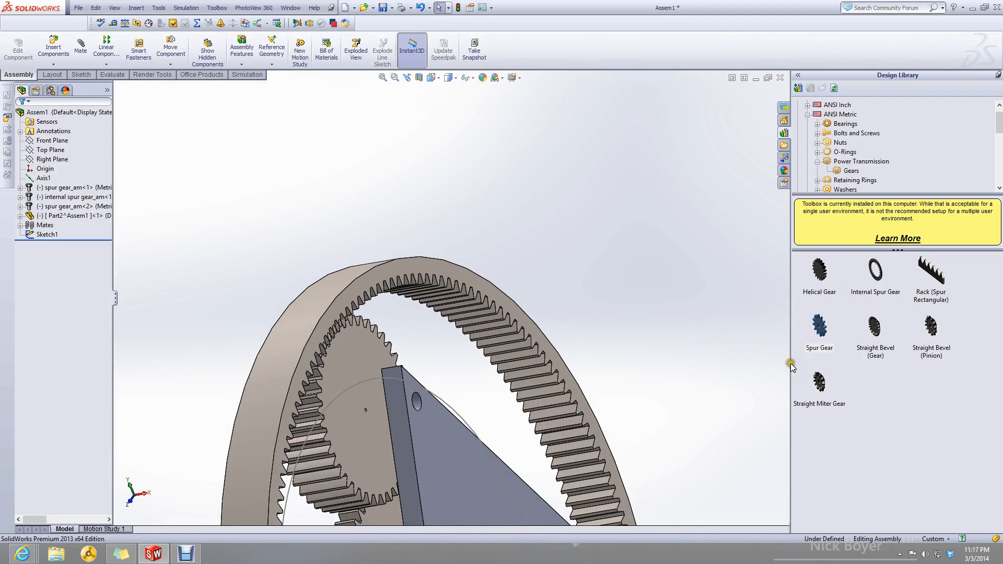
scroll(526, 340, up, 3)
scroll(417, 378, down, 5)
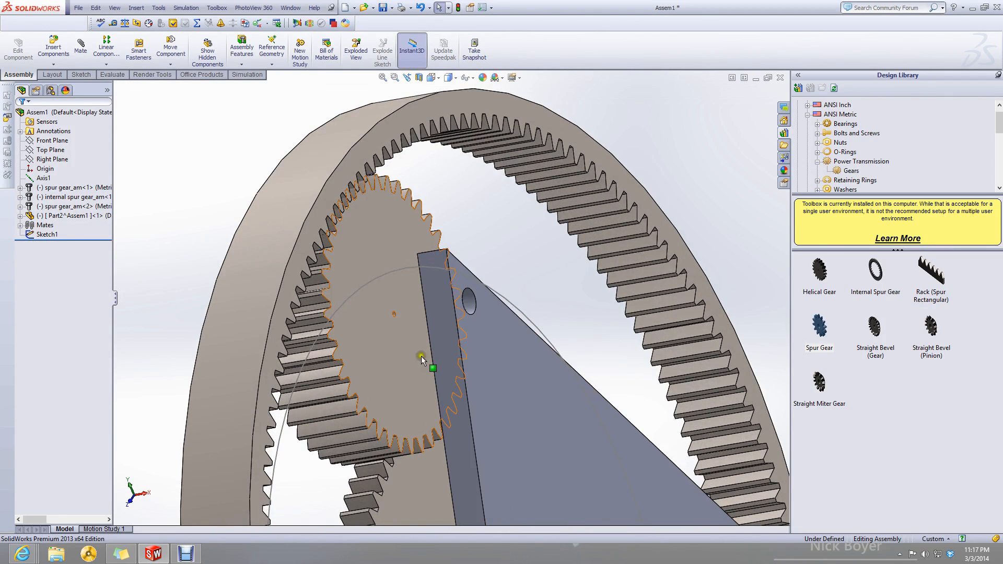
Edit the planet gear's Toolbox configuration and set its nominal shaft diameter to 10.
click(418, 354)
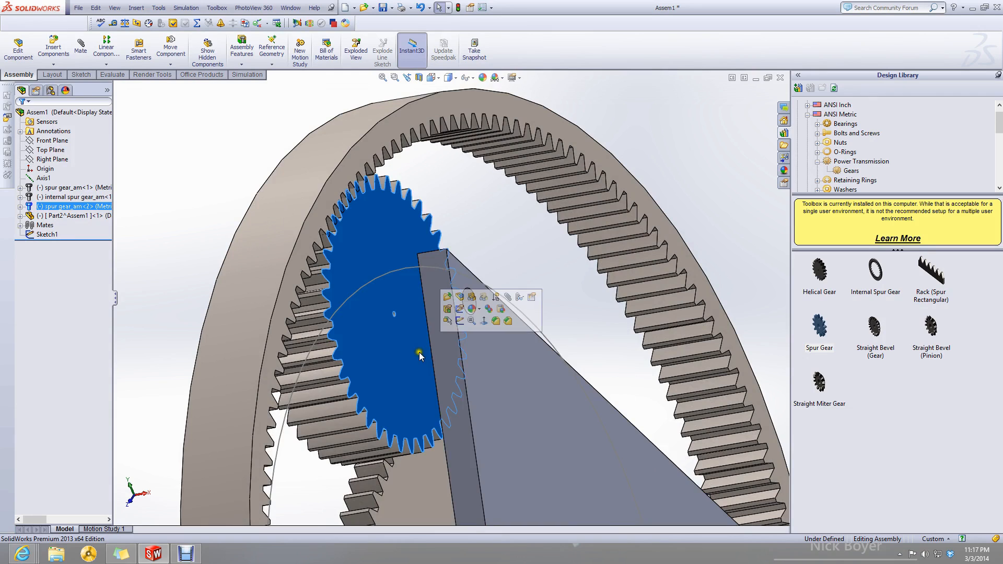
right_click(384, 331)
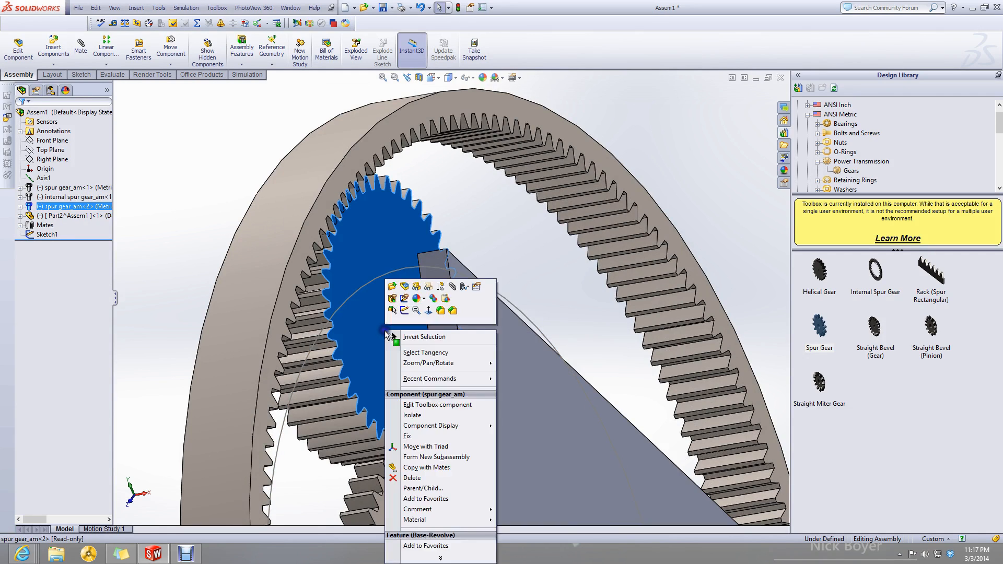
click(406, 404)
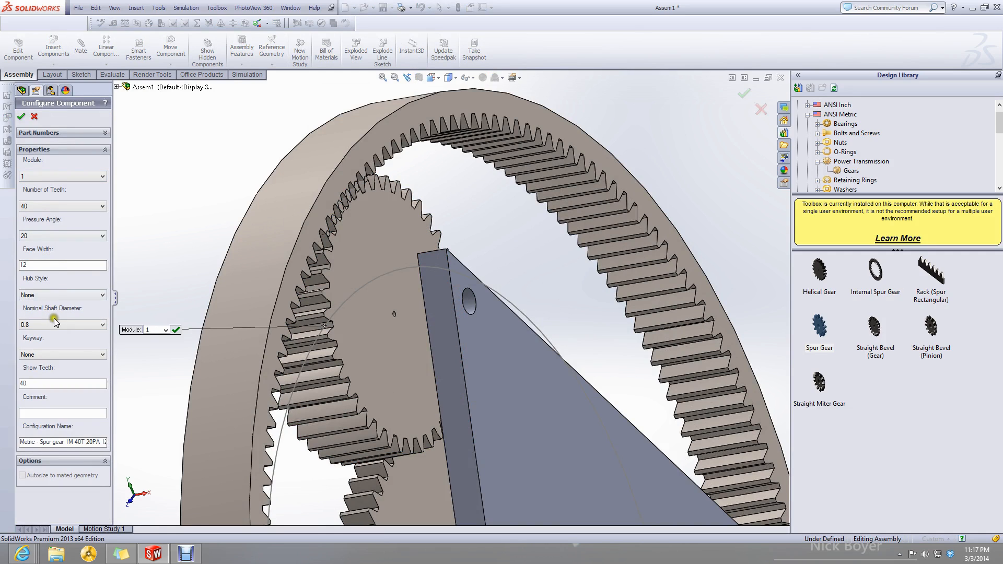
click(59, 325)
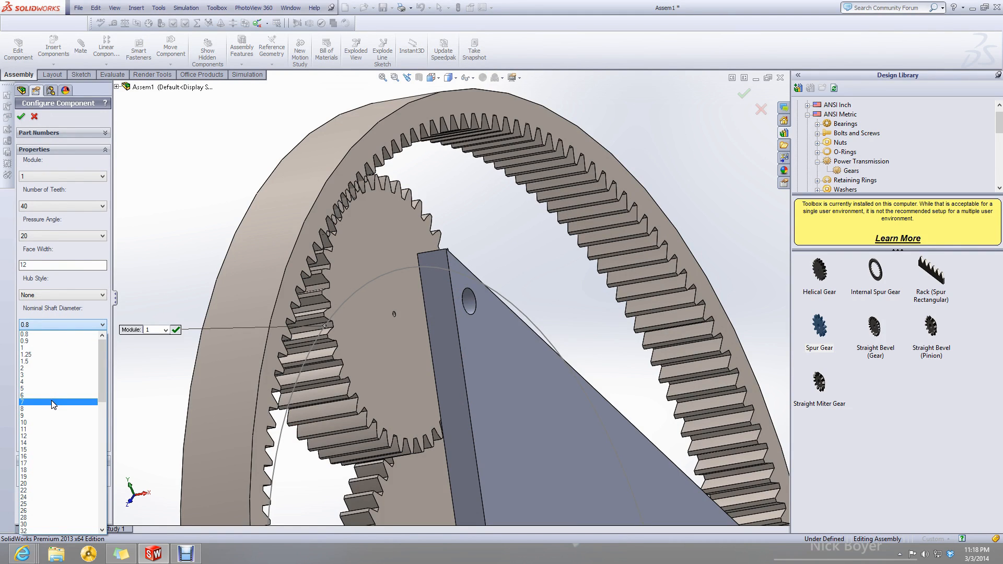
click(59, 423)
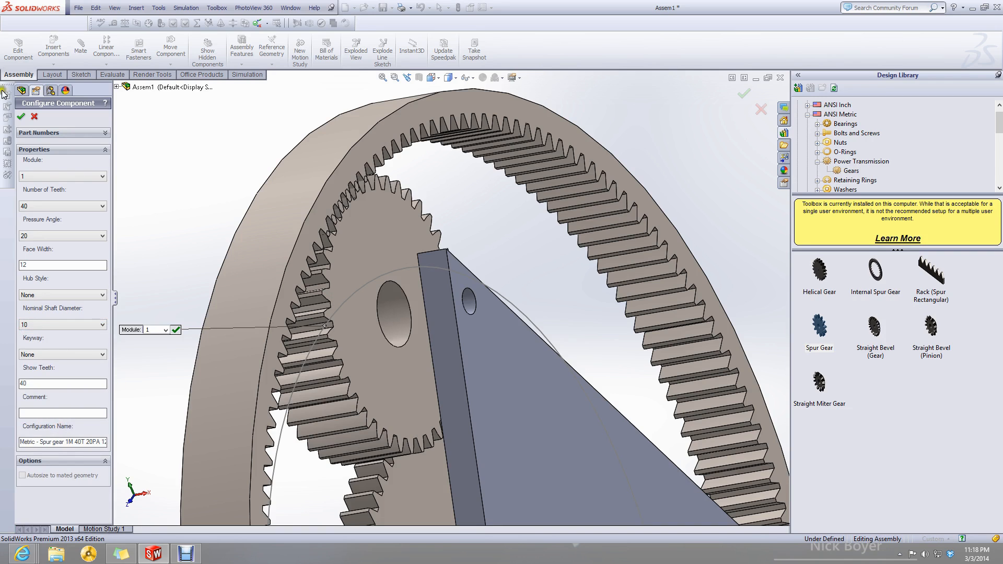
click(21, 117)
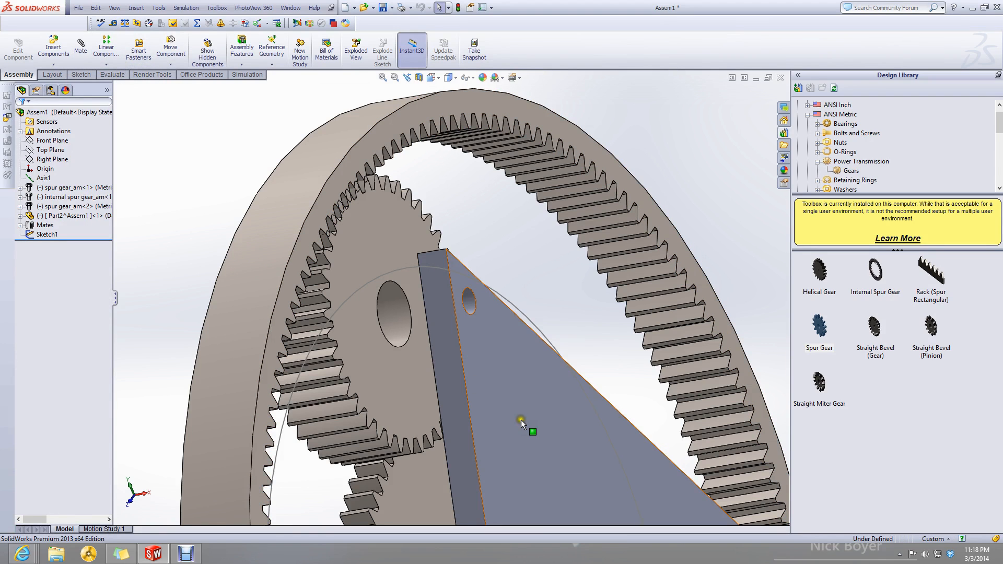
Create a new in-context part on the carrier's flat face and sketch a circle about 4.03 mm in diameter matching the upper corner hole.
click(62, 64)
click(52, 85)
click(486, 349)
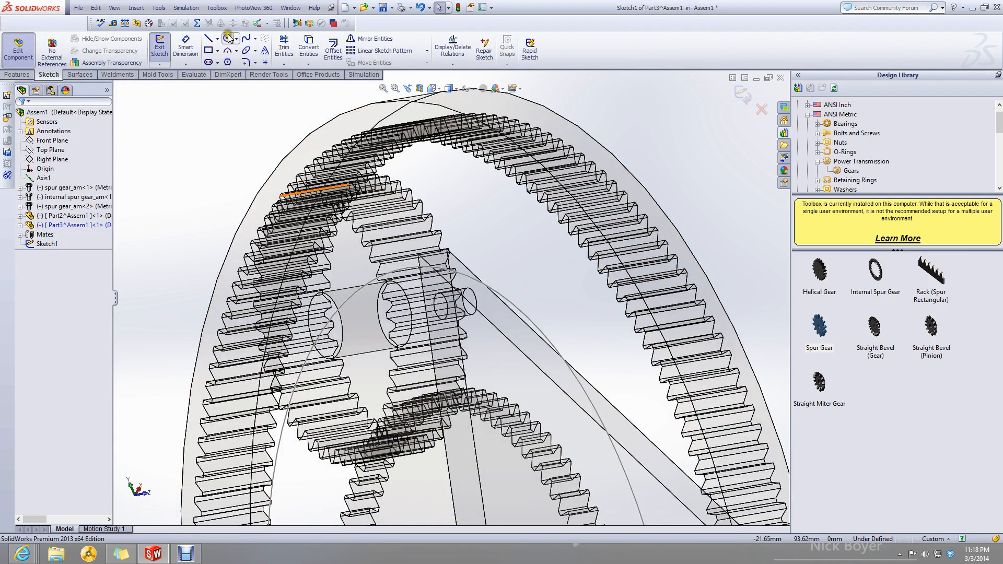
click(227, 38)
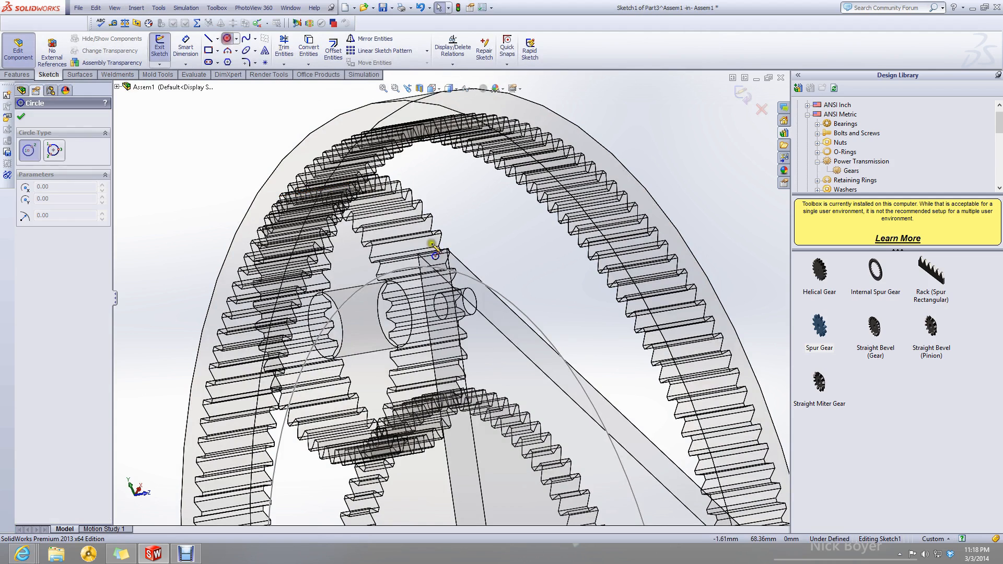
click(470, 302)
click(478, 309)
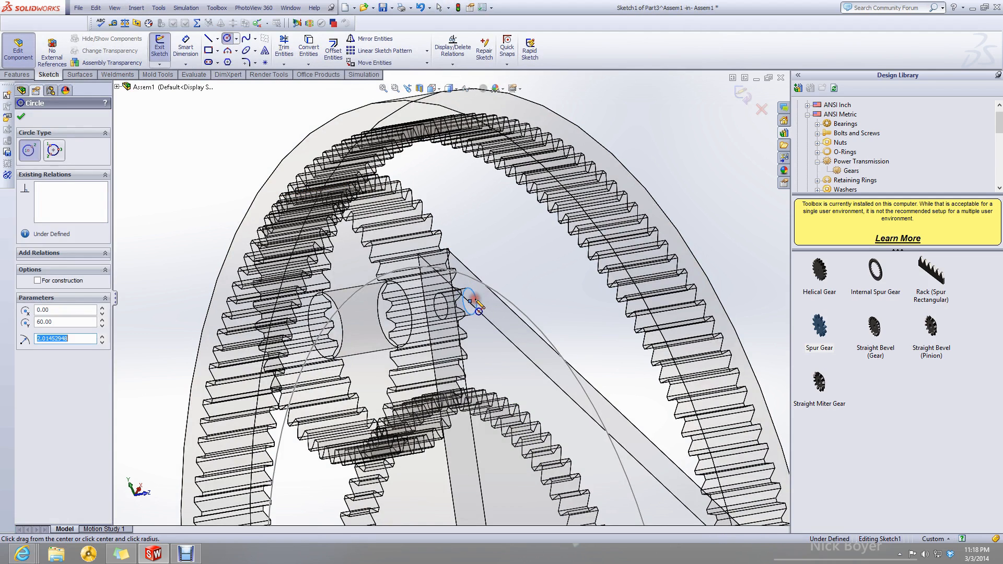
click(21, 116)
Extrude the circle in the reversed direction through the carrier and planet gear bore as a pin, and return to the assembly.
click(24, 77)
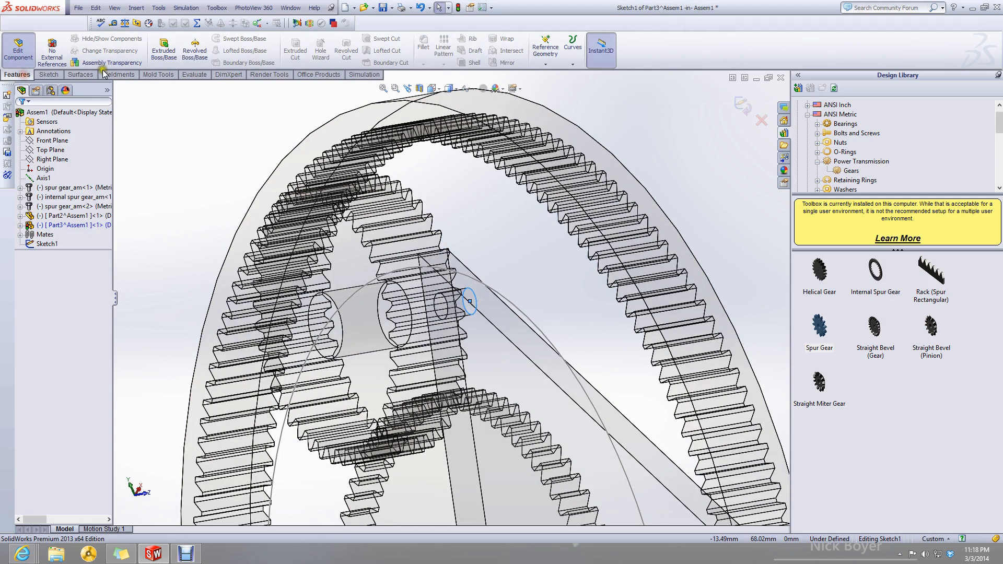
click(163, 50)
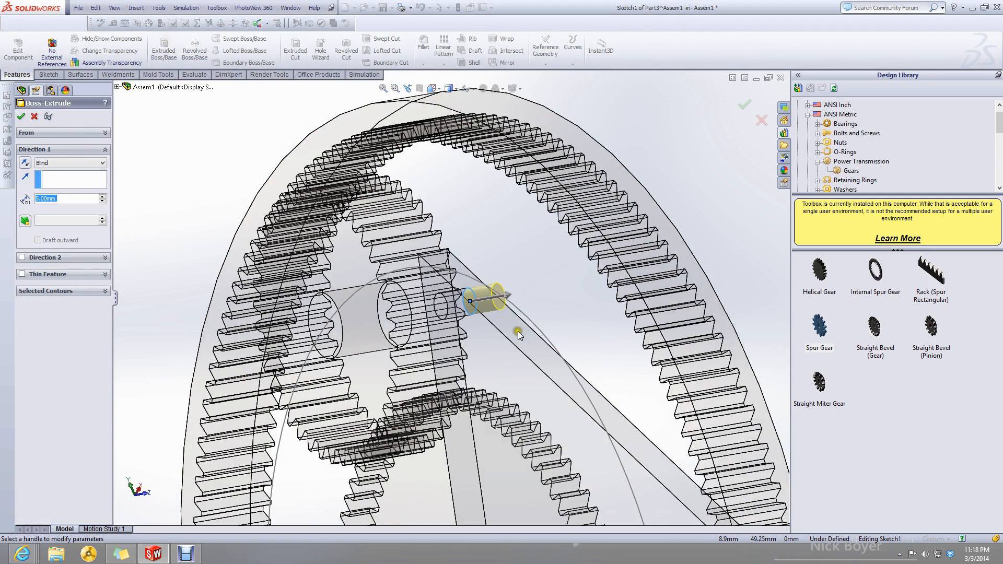
click(25, 162)
drag(433, 309, 332, 317)
middle_drag(333, 319, 389, 333)
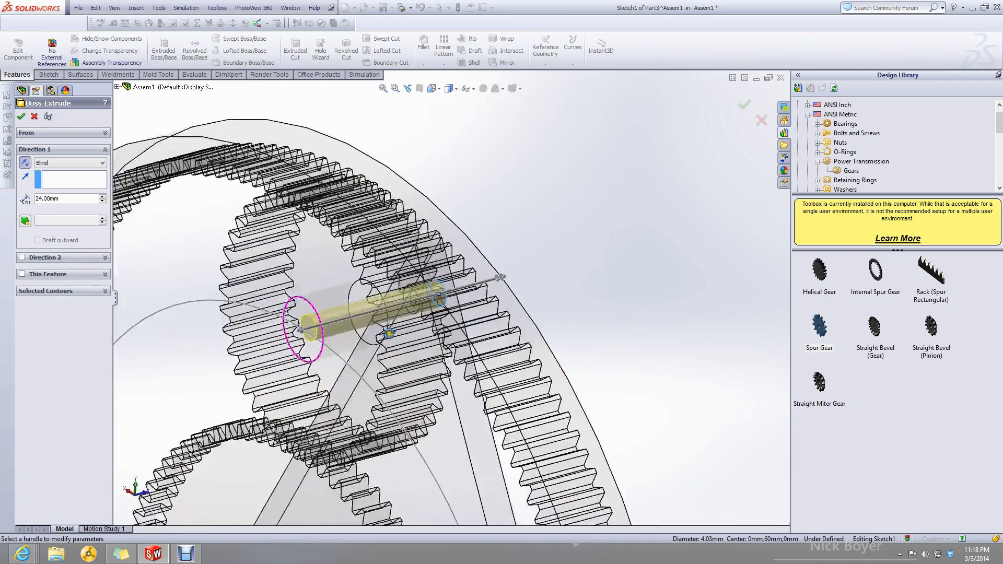
scroll(301, 334, down, 2)
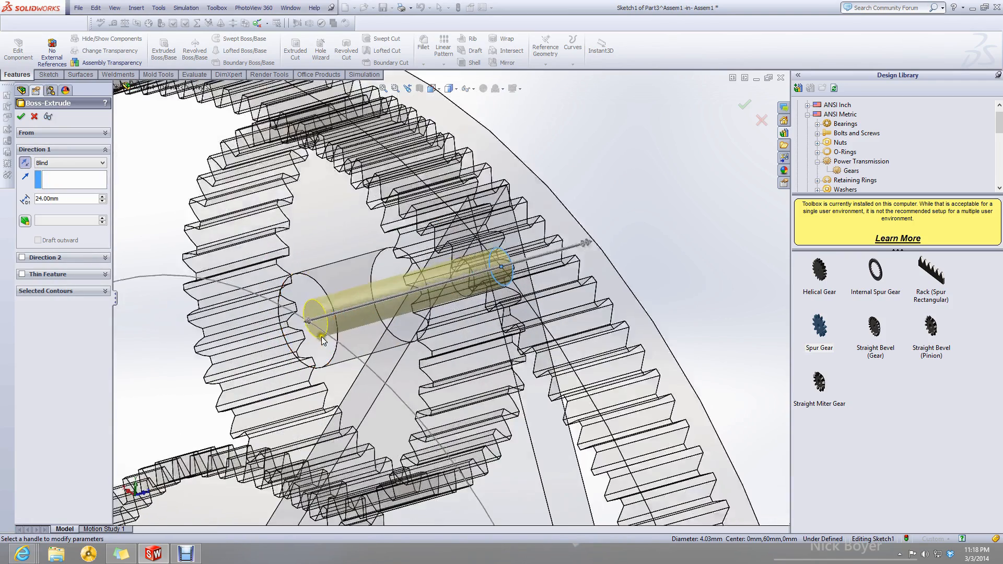
drag(322, 341, 296, 325)
click(21, 115)
click(752, 107)
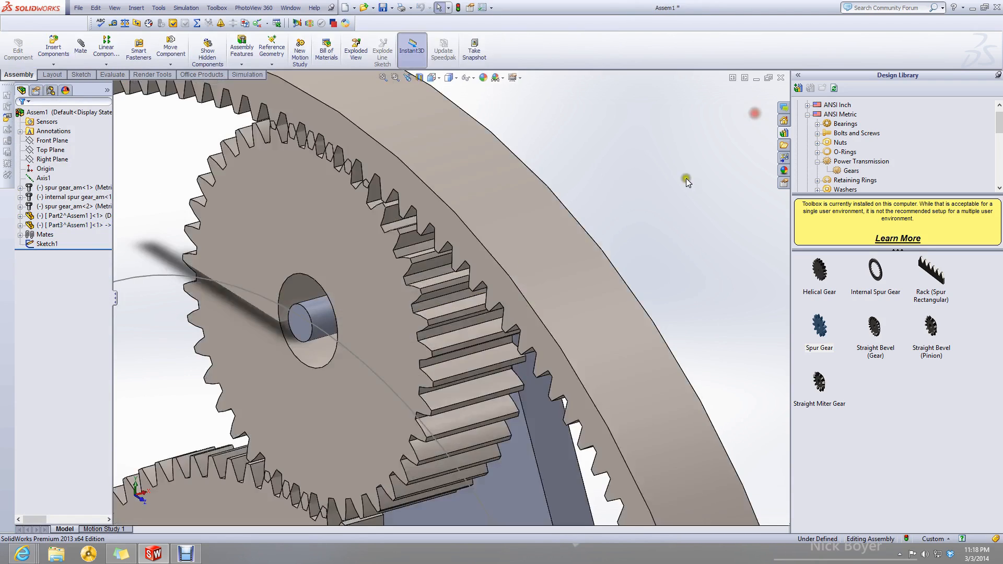
Insert a Radial Ball (AFBMA 20.1) bearing from the ANSI Metric ball bearings onto the pin between the carrier and planet gear.
scroll(342, 295, up, 3)
middle_drag(337, 298, 287, 323)
click(751, 174)
click(817, 124)
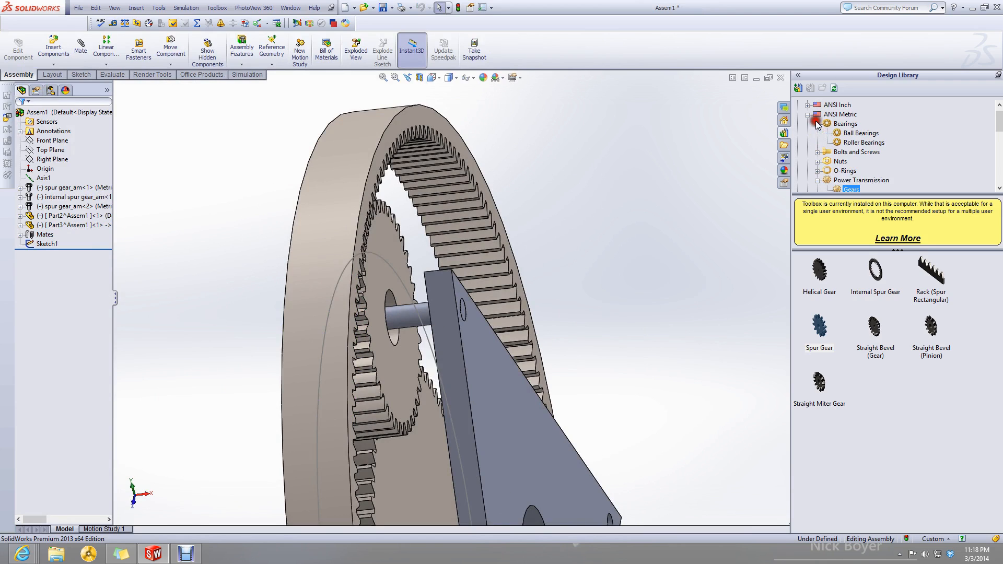
click(842, 137)
drag(872, 286, 403, 322)
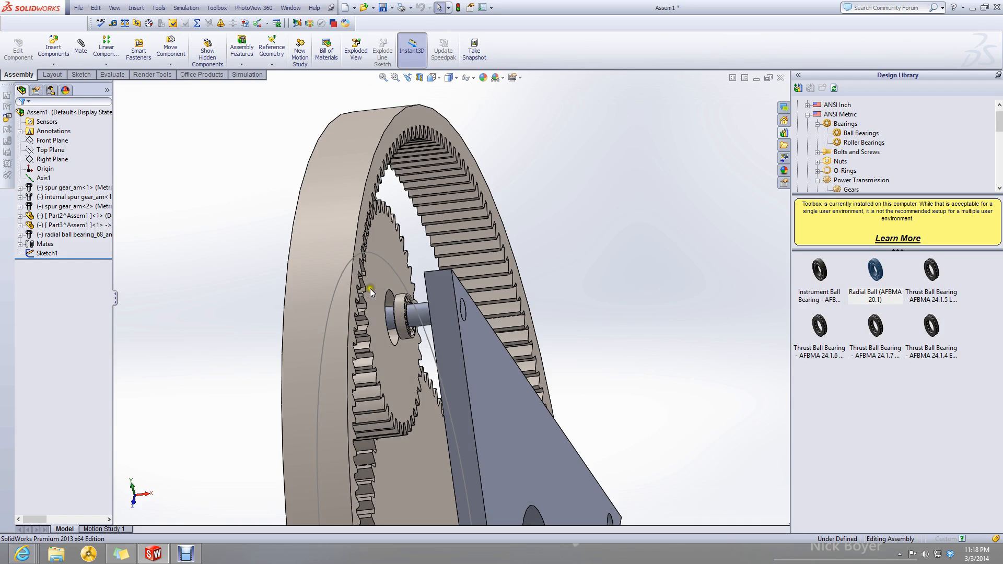
Accept bearing size 17-5 with 18 balls and place another copy on the pin at the planet gear's outer side.
middle_drag(398, 388, 470, 366)
scroll(403, 391, up, 1)
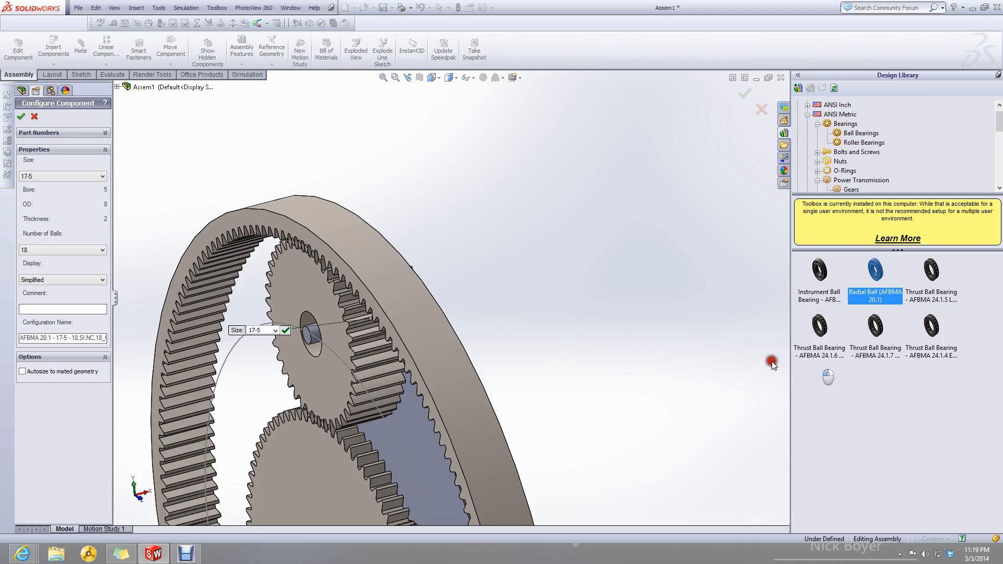
click(22, 117)
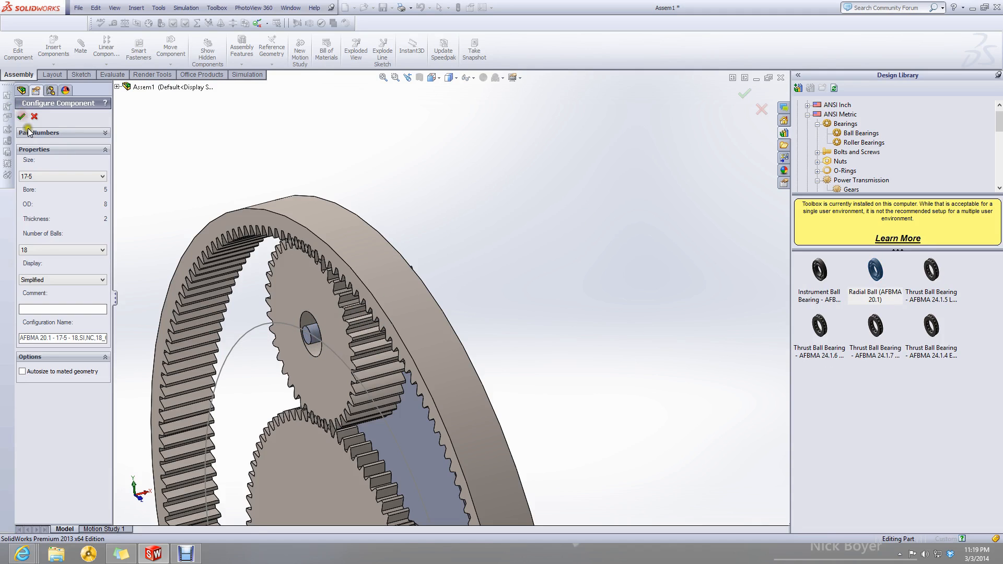
click(318, 339)
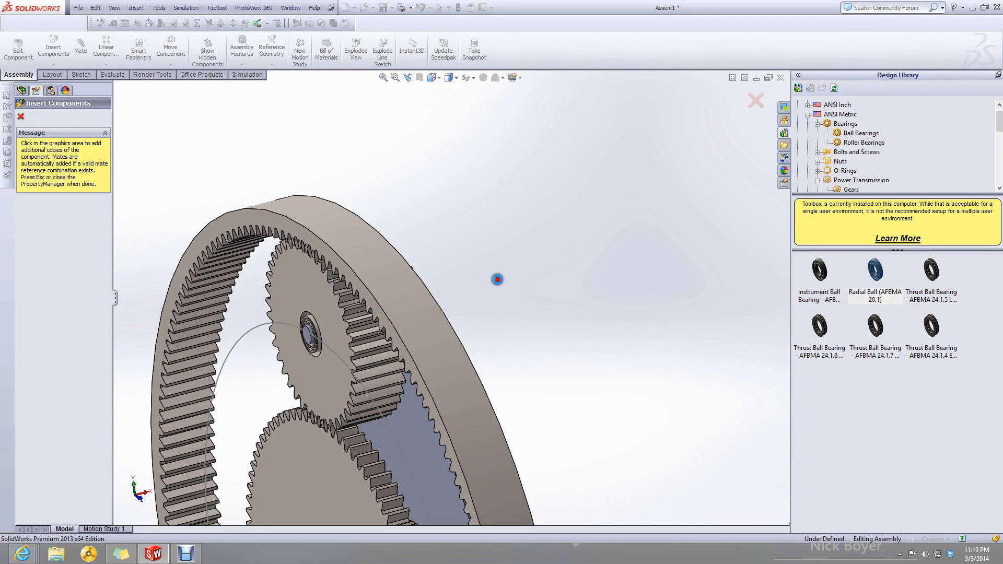
key(Escape)
Add a coincident mate between the carrier-side bearing's outer ring face and the planet gear's flat face.
middle_drag(498, 280, 464, 288)
click(80, 47)
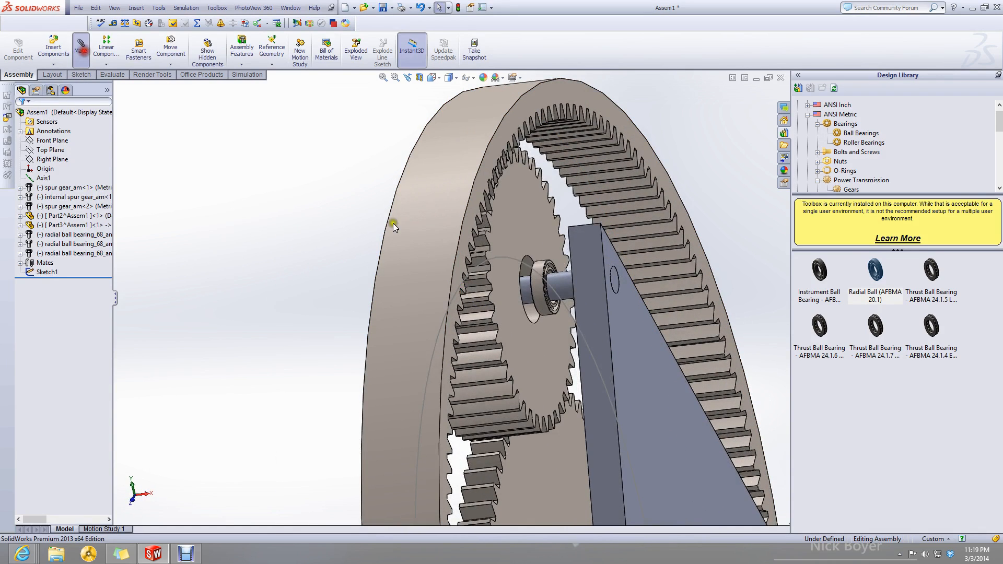
scroll(483, 253, down, 4)
scroll(553, 272, down, 3)
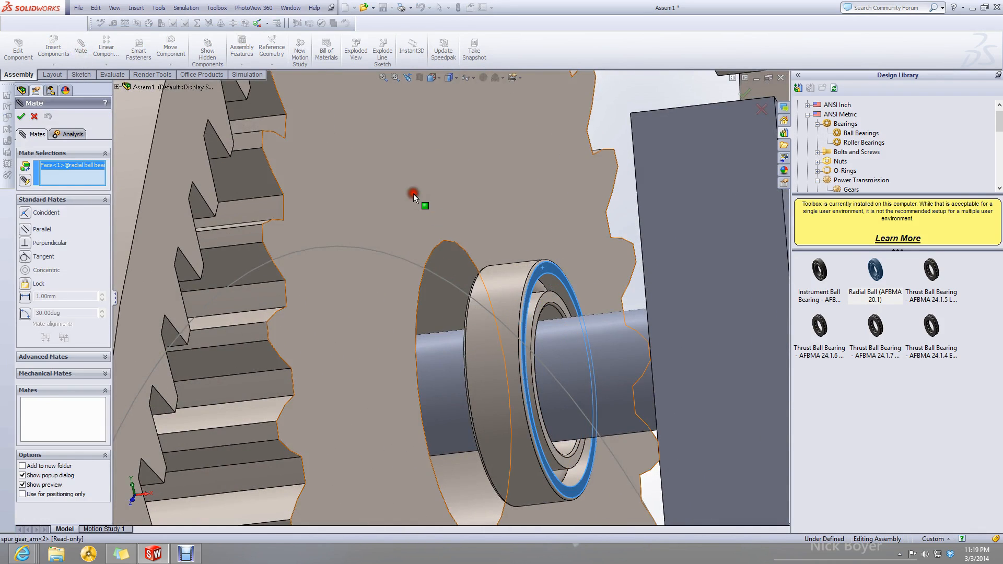
click(413, 194)
click(556, 239)
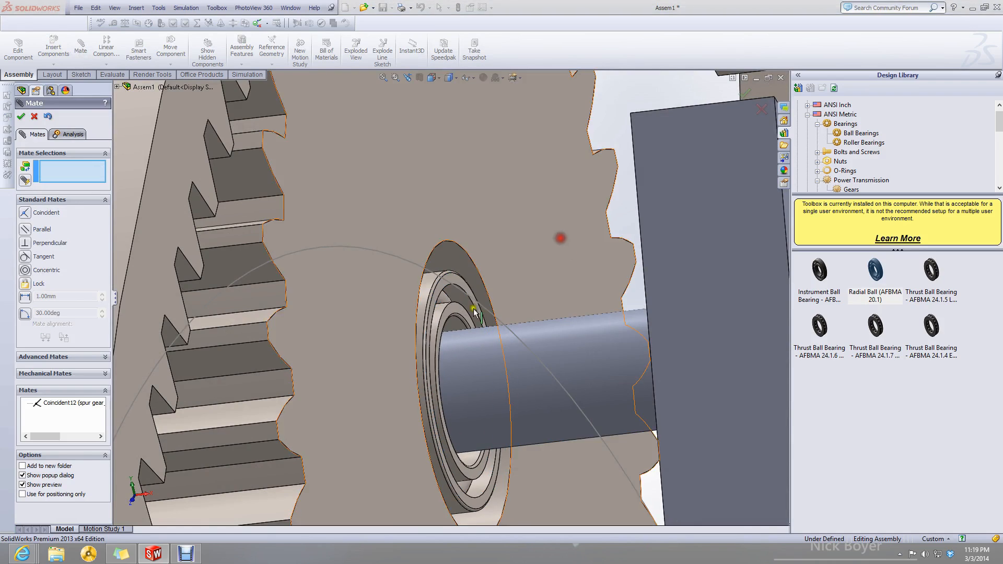
Examine how the pin and outer bearing sit in the planet gear's bore from the side facing away from the carrier.
scroll(371, 384, up, 5)
middle_drag(362, 390, 396, 378)
scroll(396, 378, up, 5)
scroll(342, 366, down, 5)
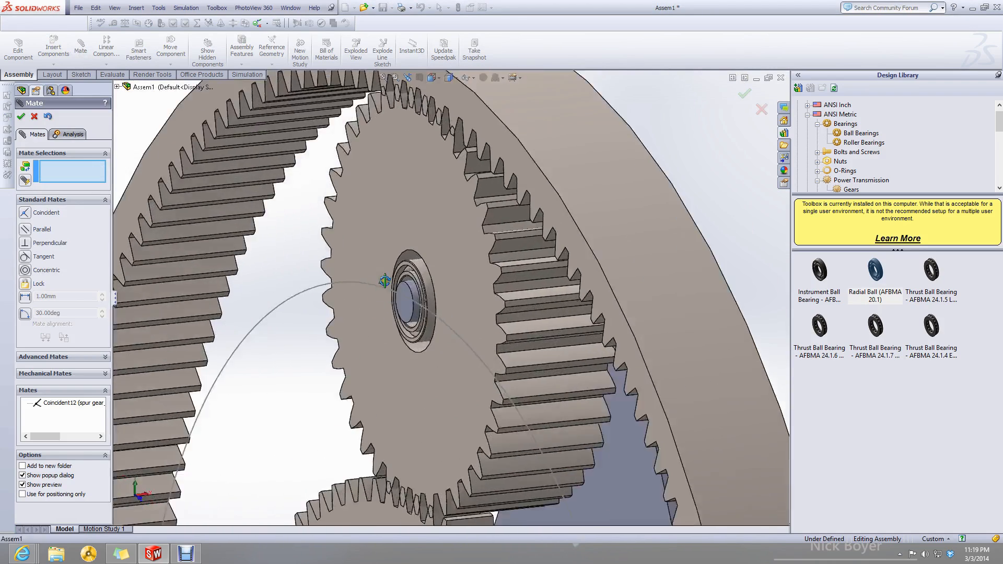
middle_drag(385, 283, 436, 312)
scroll(436, 312, down, 3)
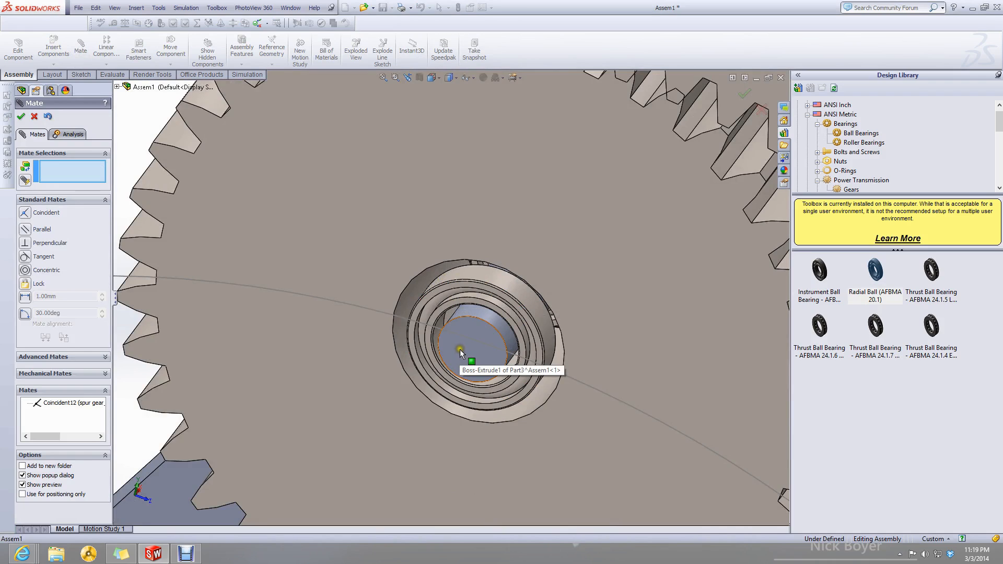
scroll(469, 313, down, 4)
middle_drag(472, 391, 352, 397)
scroll(465, 361, up, 6)
click(556, 344)
scroll(557, 345, up, 4)
middle_drag(555, 356, 527, 416)
scroll(525, 300, down, 3)
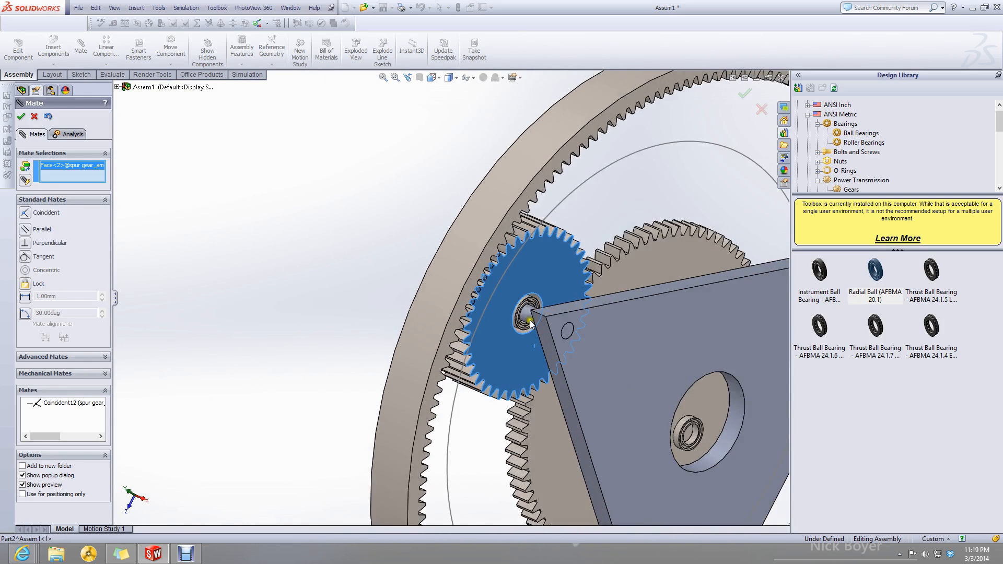
click(527, 289)
scroll(546, 321, down, 5)
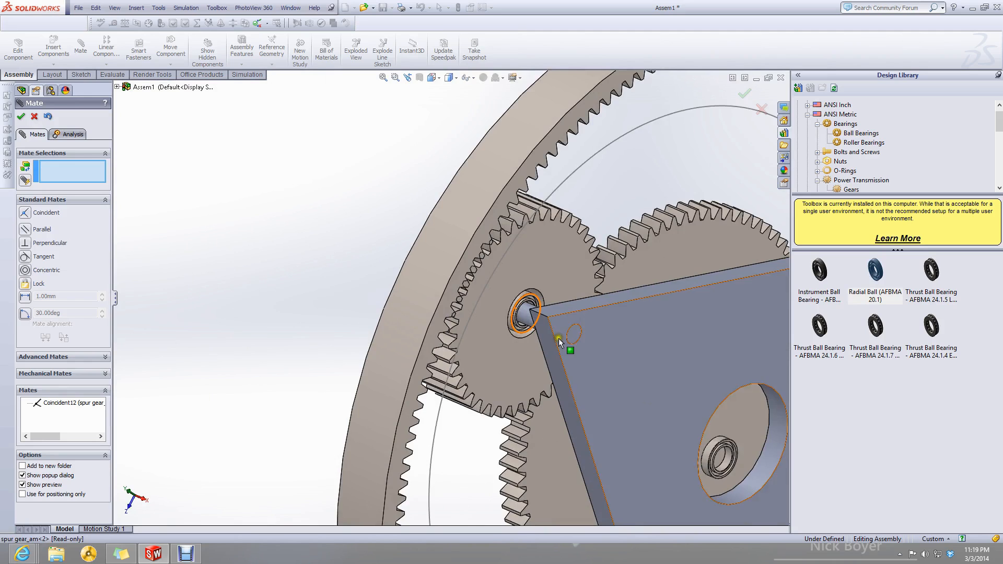
scroll(546, 321, up, 4)
click(571, 357)
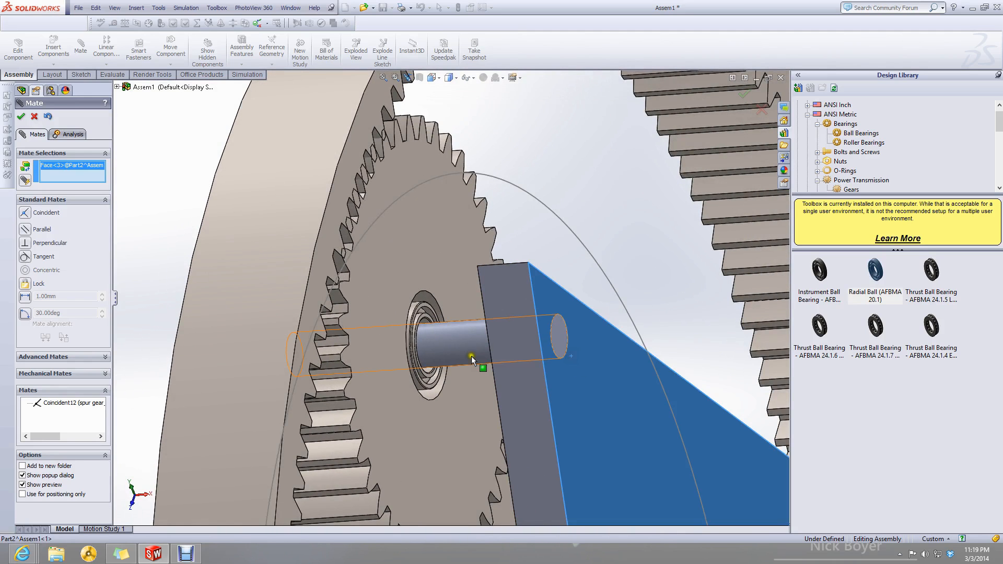
click(470, 343)
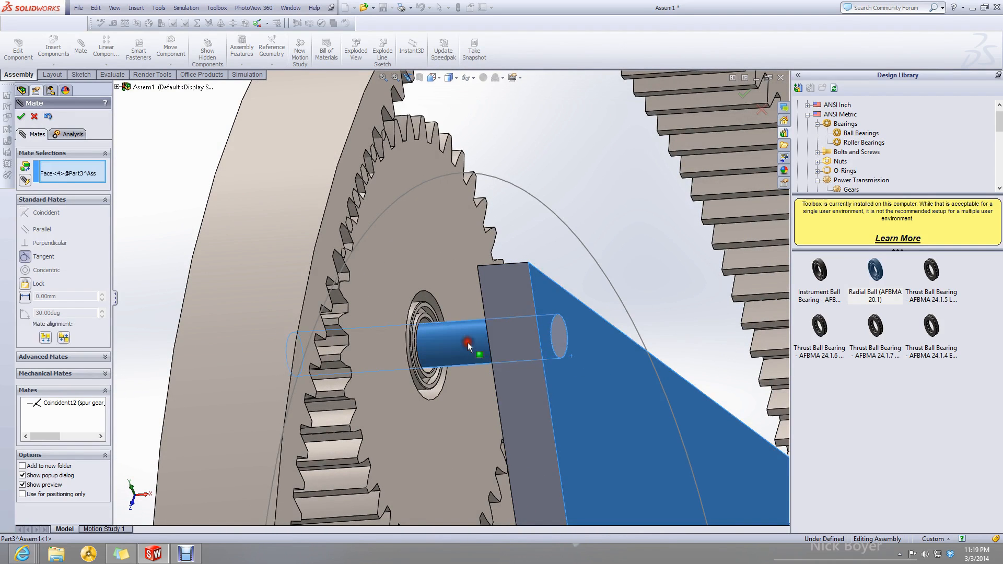
right_click(70, 175)
click(96, 187)
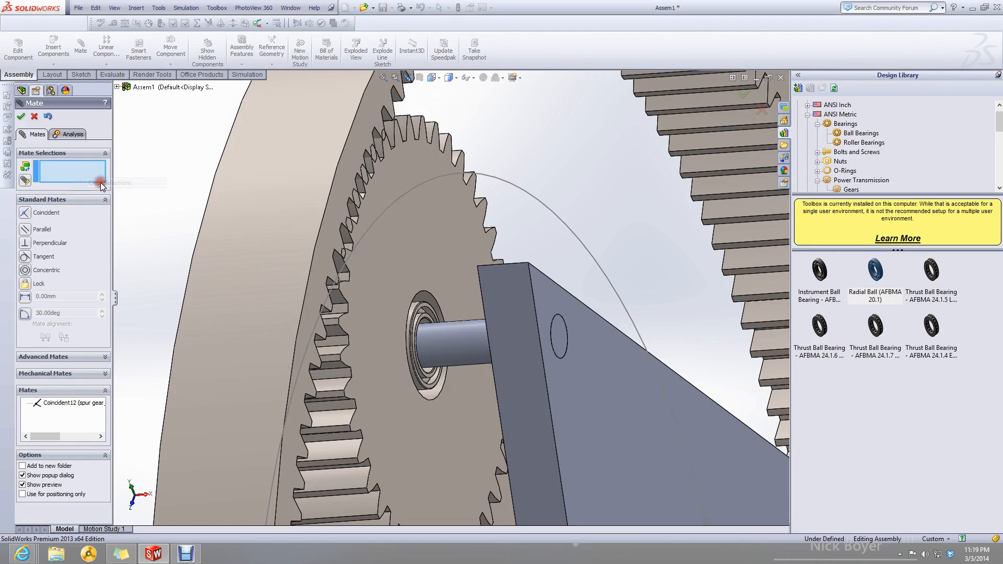
Examine the meshing of the planet, sun and ring gears in the whole assembly and finish mating.
scroll(445, 380, up, 4)
middle_drag(444, 380, 536, 315)
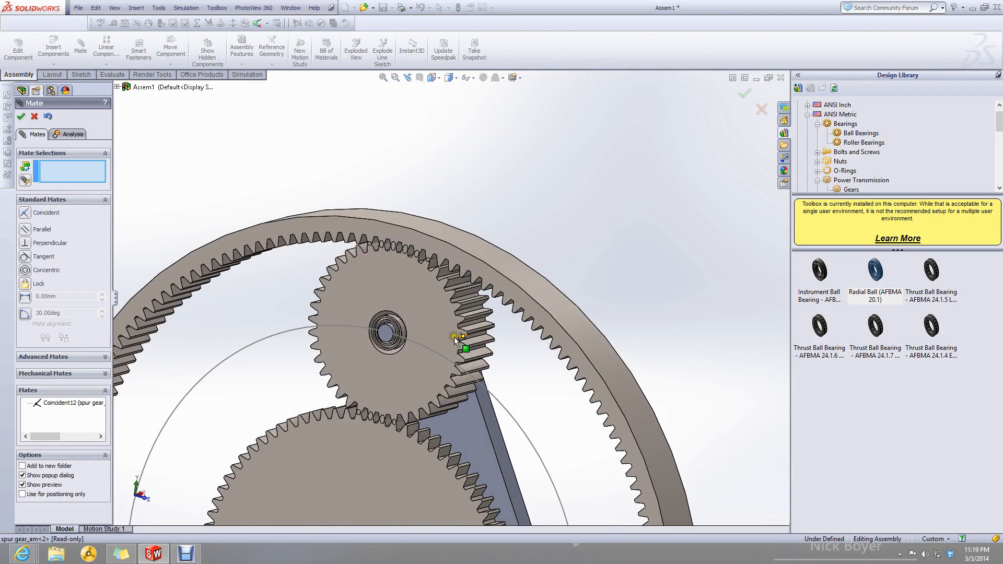
scroll(393, 343, down, 3)
scroll(424, 342, up, 5)
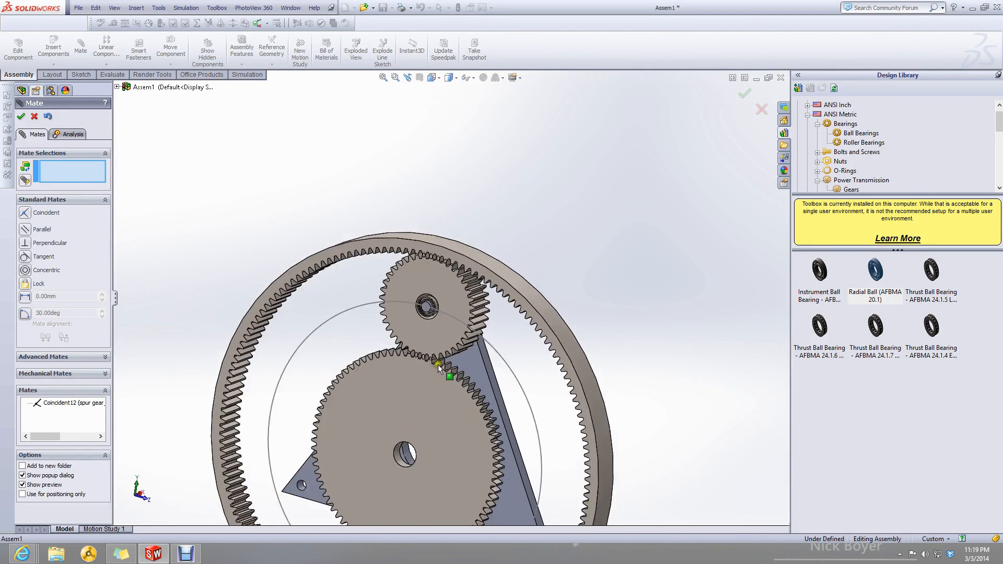
middle_drag(346, 383, 373, 389)
scroll(374, 391, up, 5)
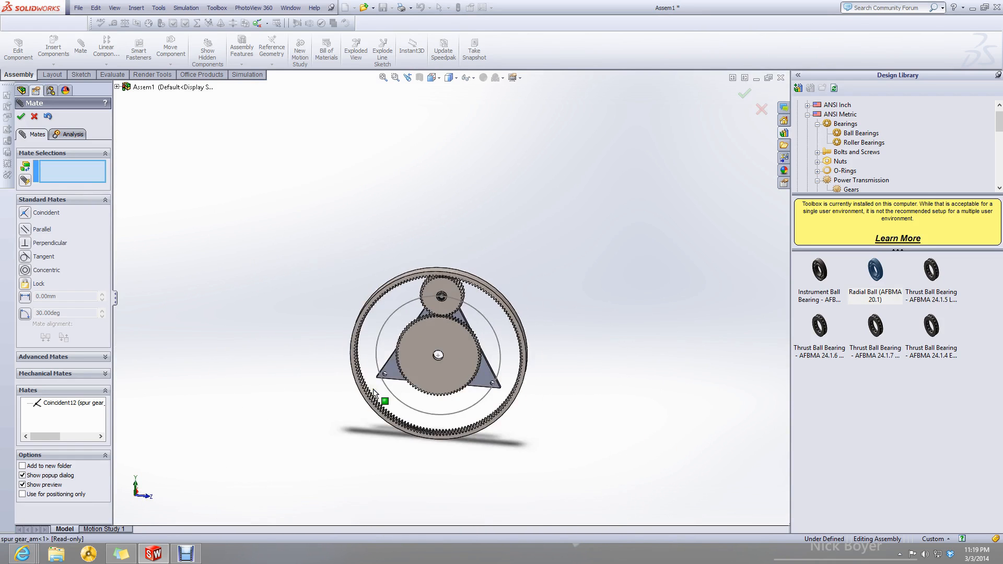
click(22, 117)
middle_drag(520, 322, 477, 325)
scroll(473, 378, down, 4)
drag(472, 378, 478, 351)
click(580, 175)
Set up a circular component pattern of the planet gear about the ring gear's outer face, with 3 equally spaced instances over 360 degrees.
scroll(354, 111, down, 3)
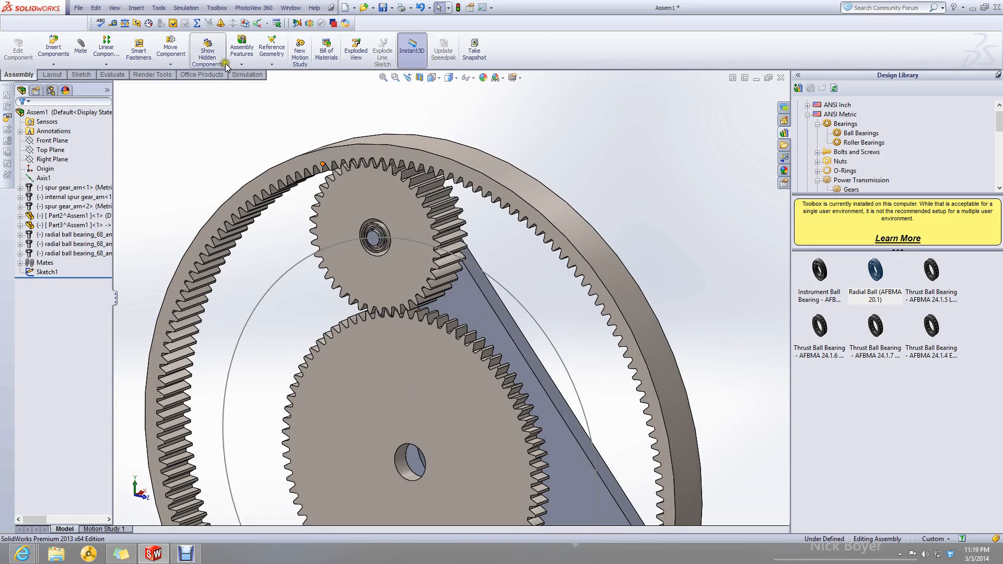
click(106, 64)
click(130, 85)
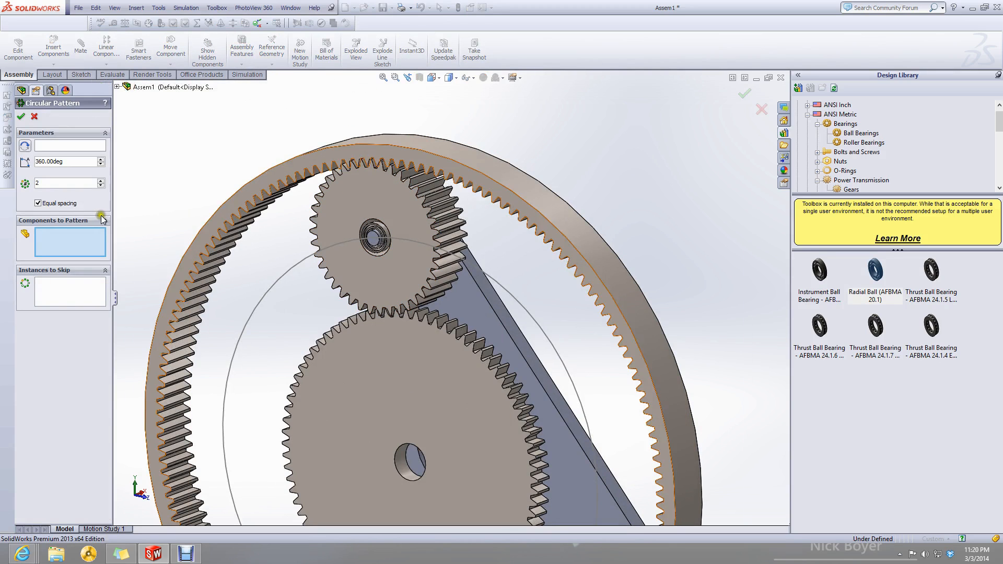
click(399, 208)
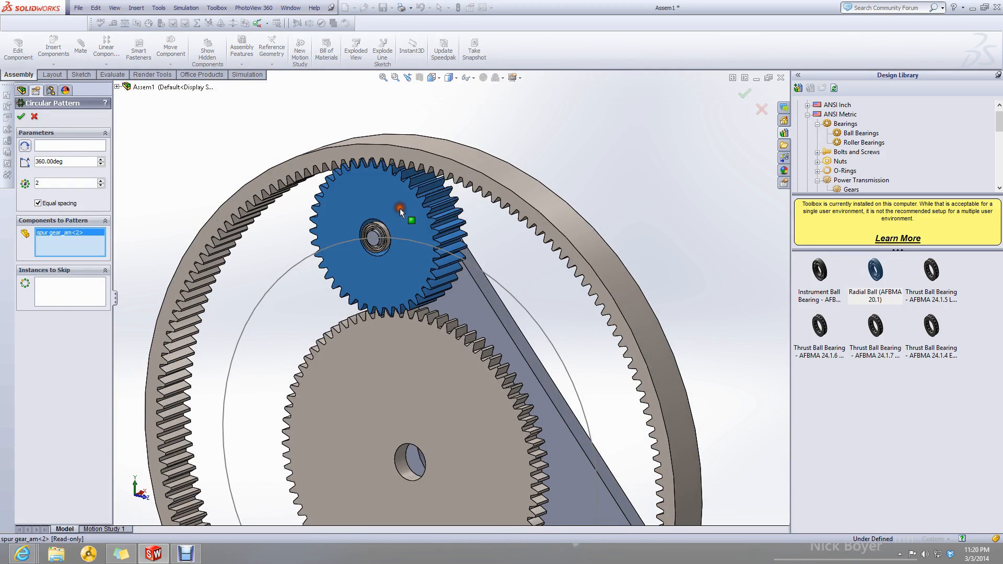
click(65, 143)
click(479, 162)
scroll(453, 299, up, 2)
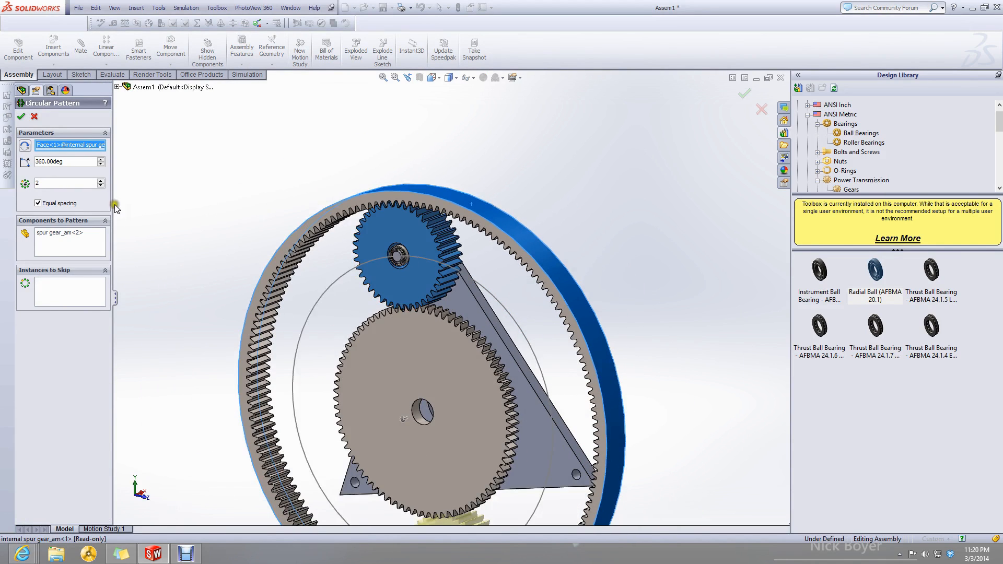
click(102, 180)
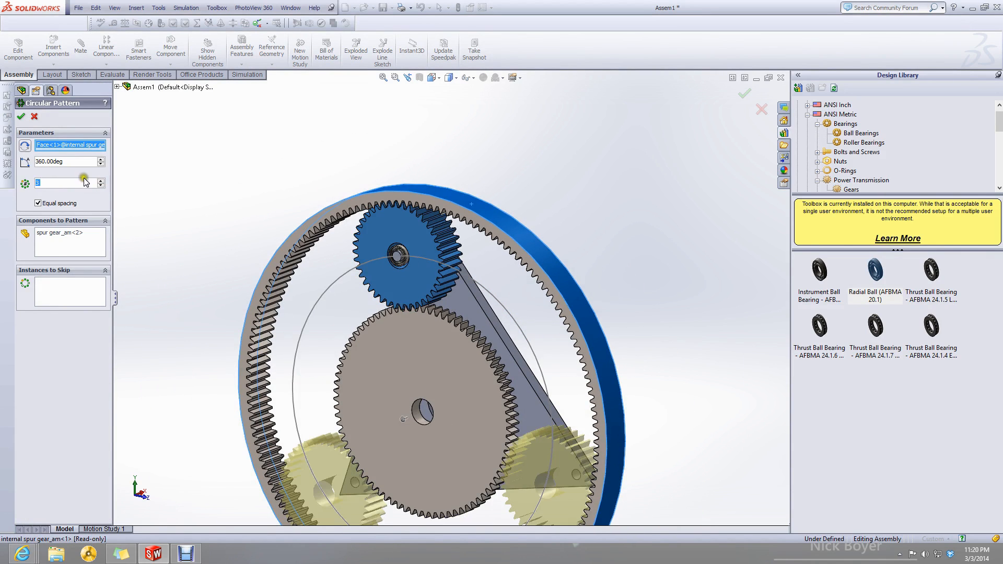
Include the planet's pin and its bearings in the circular component pattern and accept it.
click(52, 258)
scroll(343, 259, down, 5)
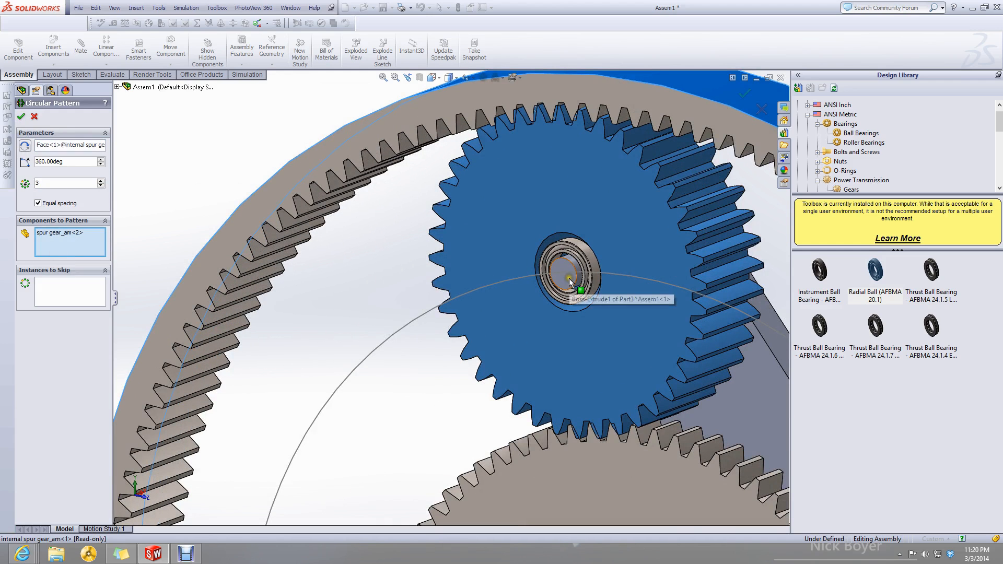
click(569, 281)
scroll(570, 282, up, 5)
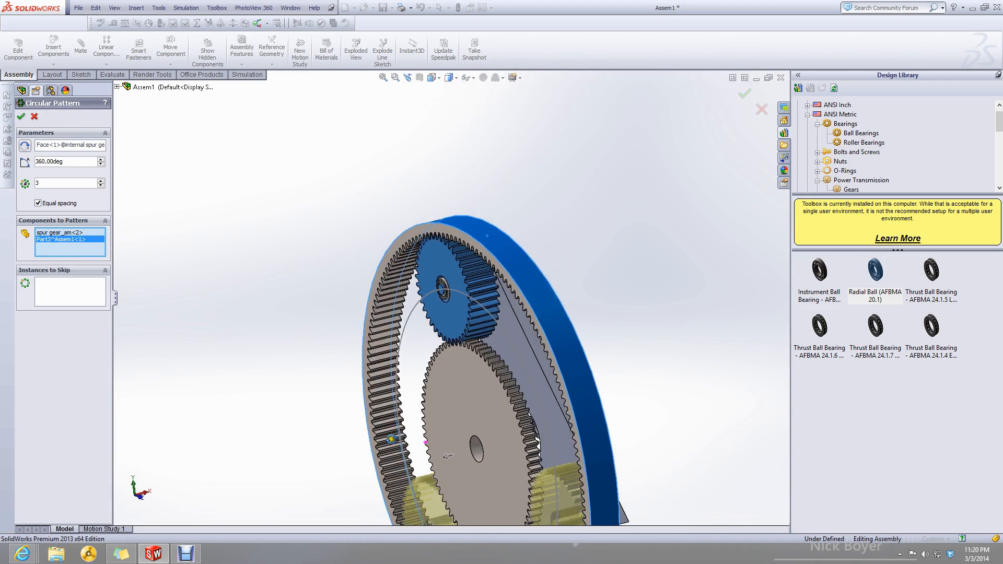
scroll(481, 305, down, 5)
click(530, 206)
middle_drag(531, 206, 564, 267)
scroll(564, 266, down, 4)
click(580, 209)
click(21, 116)
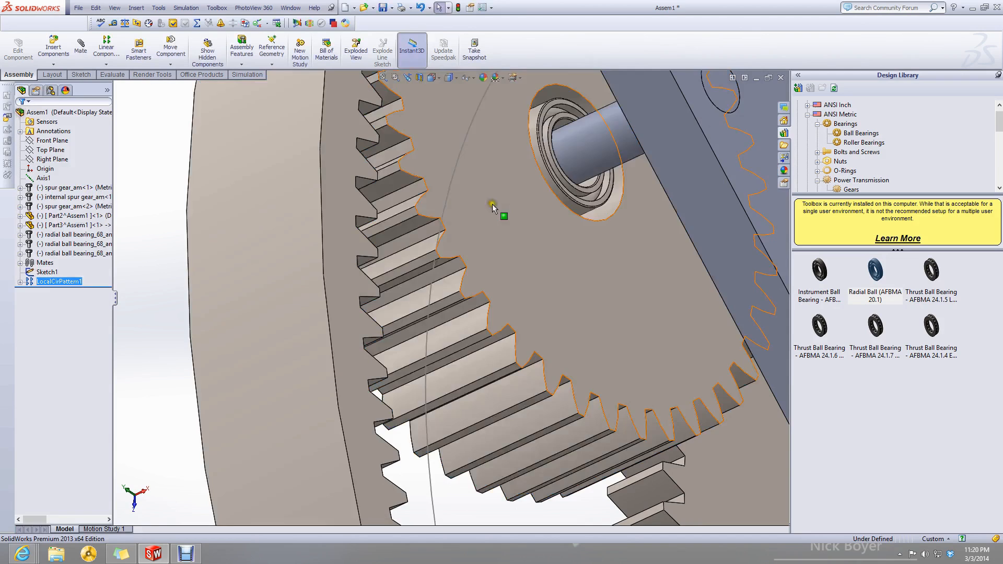
Edit the original planet gear's Toolbox properties, set its nominal shaft diameter to 8, and accept.
scroll(502, 222, up, 3)
right_click(517, 285)
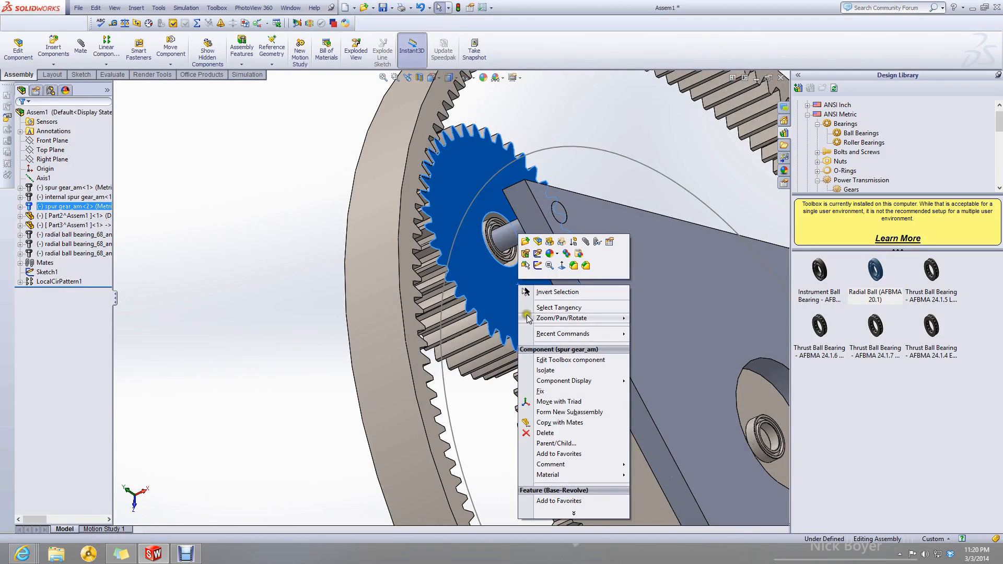
click(548, 357)
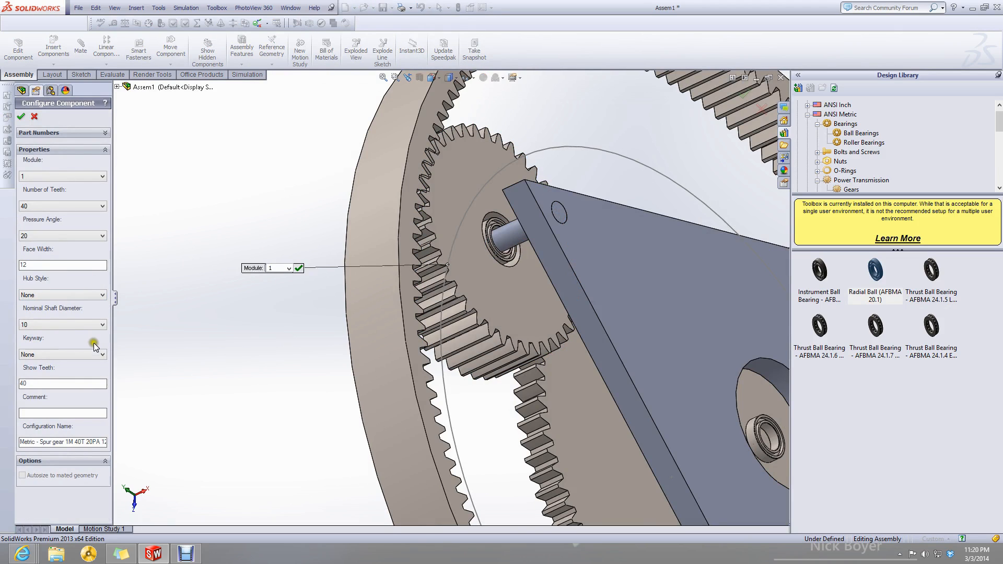
click(73, 325)
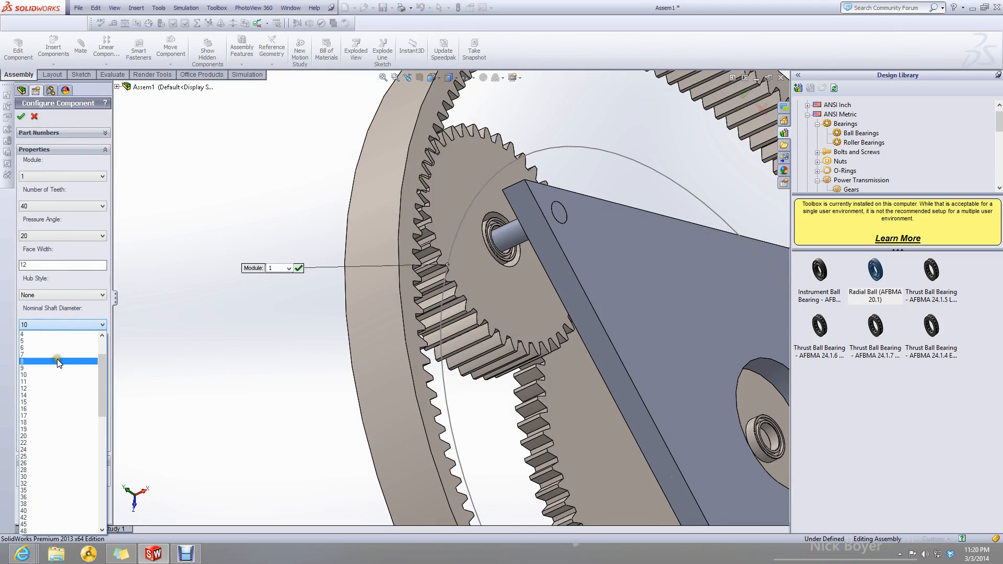
click(58, 361)
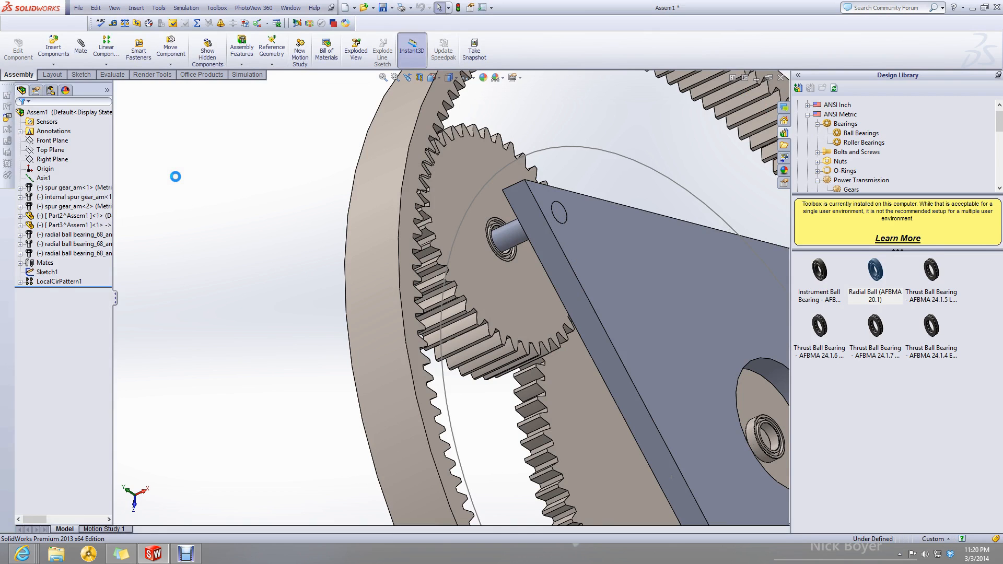
Turn the triangular carrier slightly about the sun gear and examine how the planet gear teeth mesh.
middle_drag(209, 268, 294, 238)
scroll(264, 316, up, 7)
middle_drag(264, 313, 269, 276)
scroll(402, 357, down, 4)
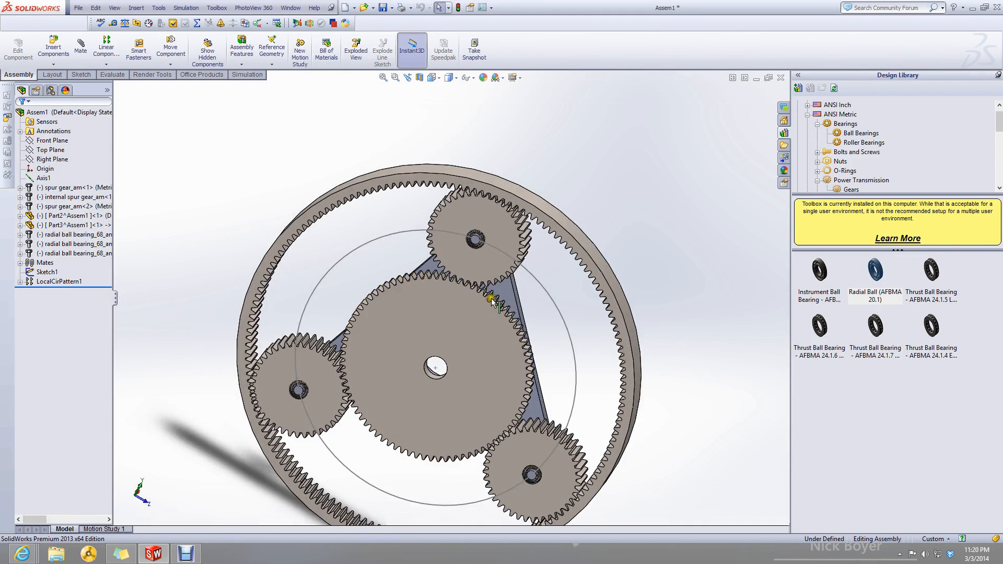
drag(503, 292, 482, 246)
scroll(478, 278, down, 5)
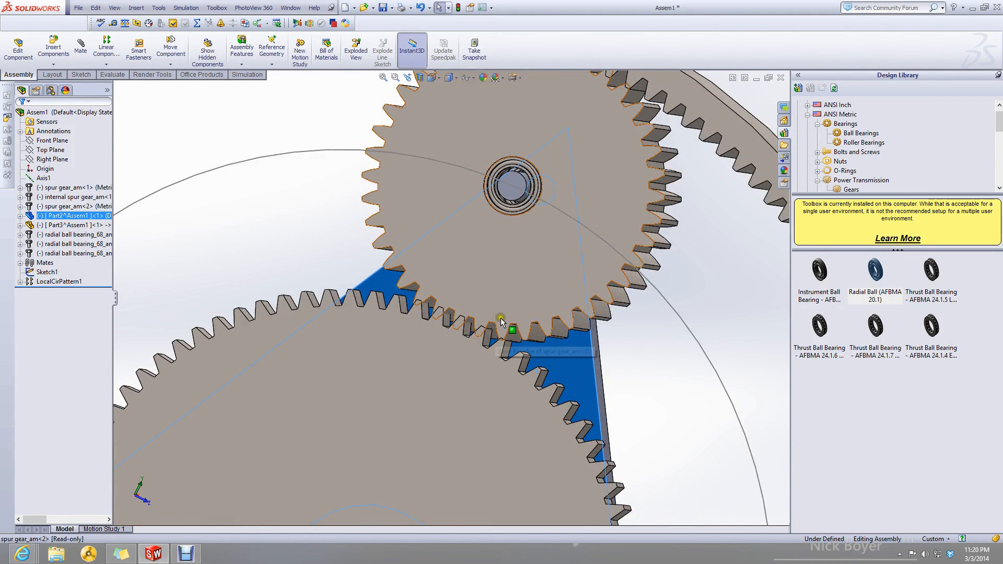
click(571, 356)
scroll(571, 355, up, 3)
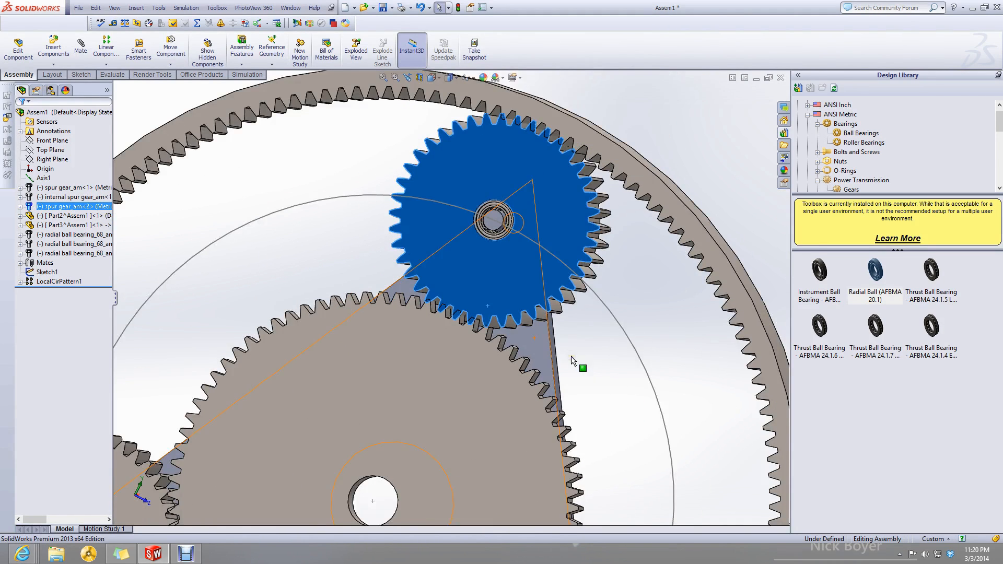
drag(687, 466, 662, 445)
click(608, 380)
scroll(591, 382, up, 3)
scroll(592, 385, up, 2)
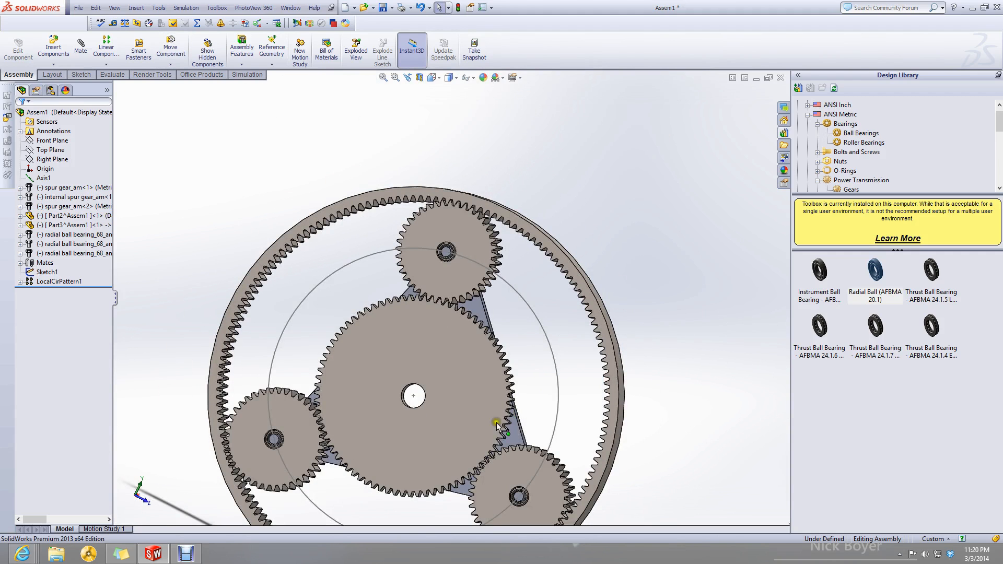
Rotate the sun gear slightly to line up its teeth with the planet gear's teeth.
drag(529, 266, 529, 303)
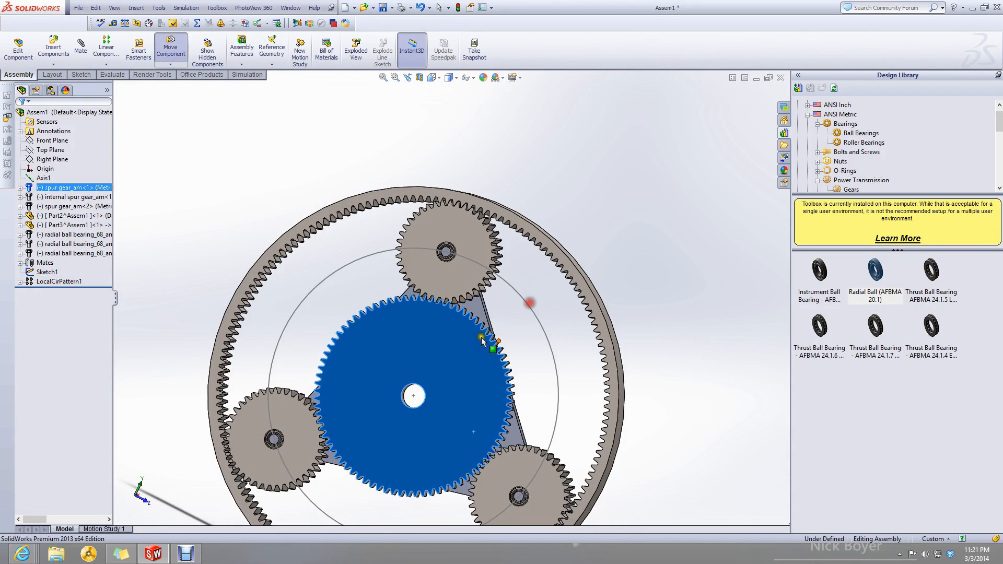
scroll(475, 323, down, 4)
click(559, 288)
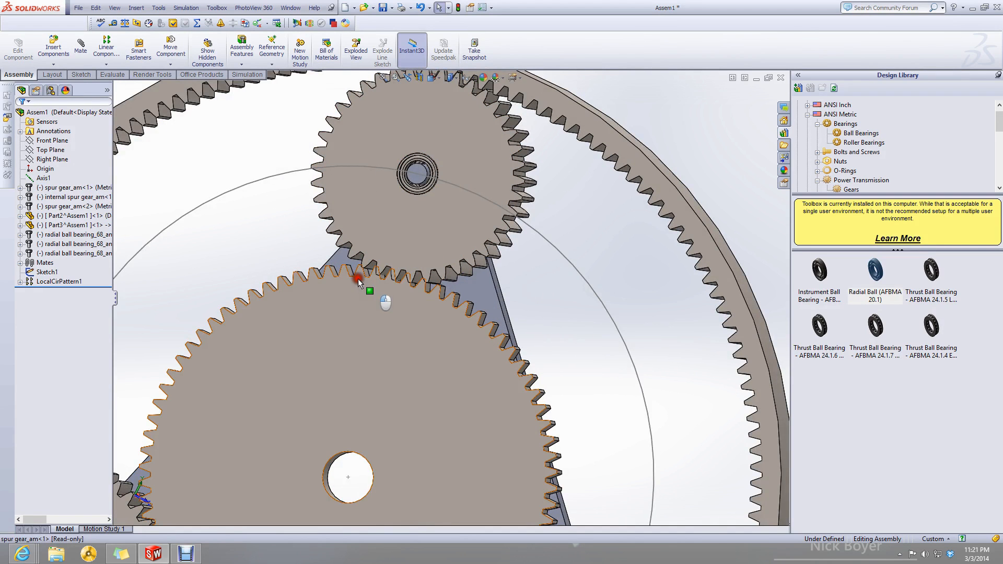
drag(302, 261, 283, 244)
click(590, 371)
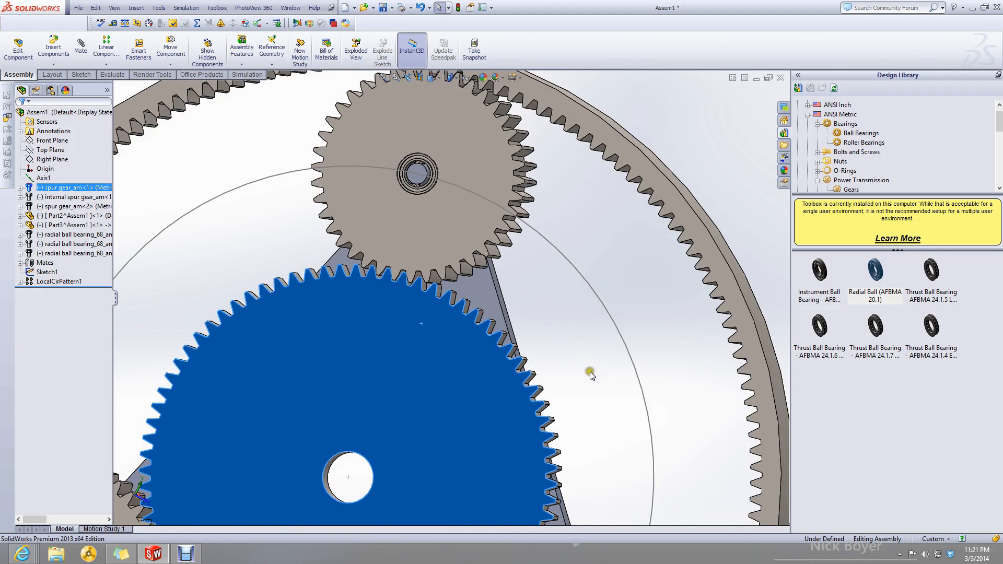
scroll(534, 368, up, 3)
middle_drag(534, 368, 497, 420)
right_click(461, 397)
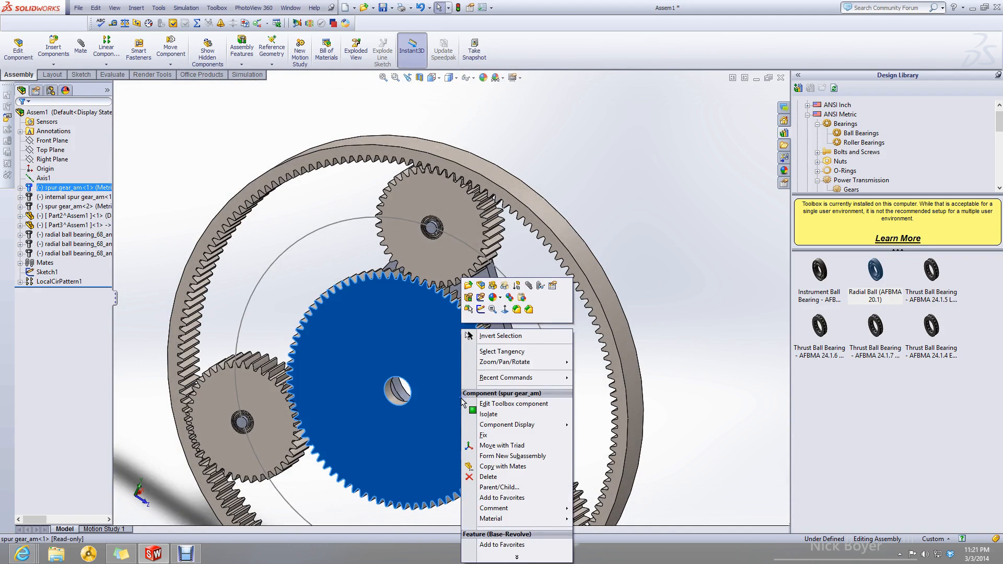
click(168, 151)
Insert a new part into the assembly on the sun gear's flat face facing away from the carrier.
click(107, 63)
click(53, 64)
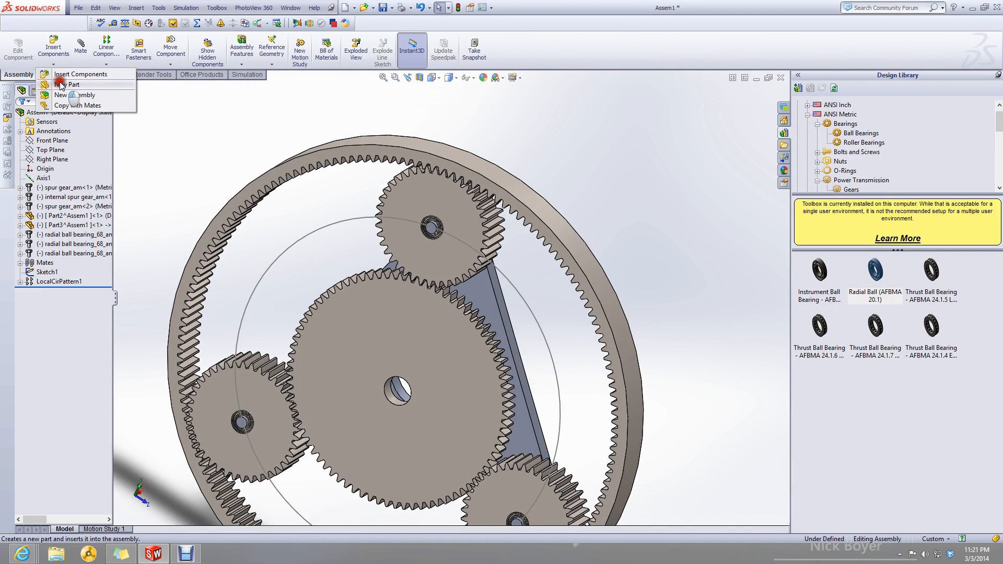
click(60, 85)
click(403, 452)
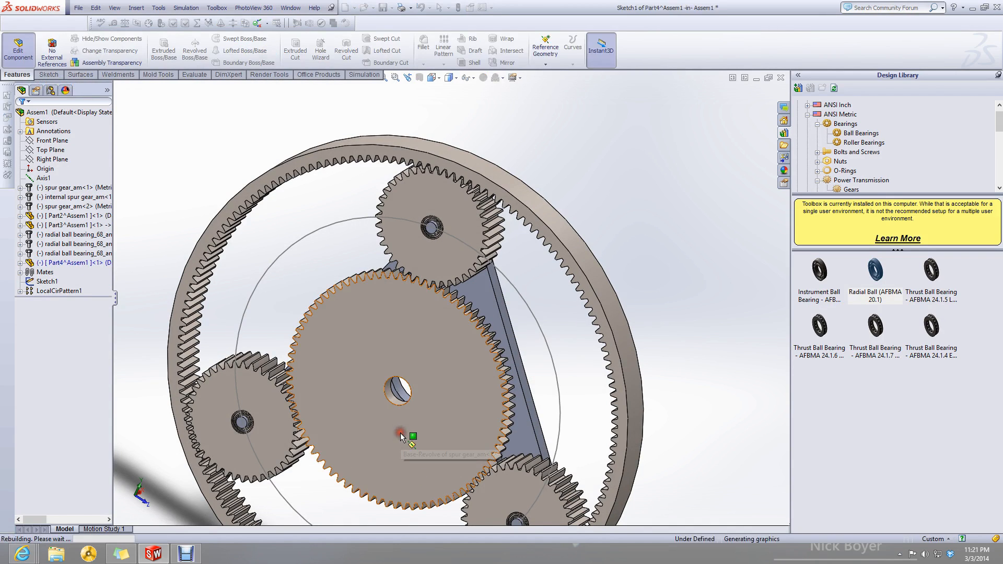
Sketch a circle of 5 mm radius centred on the origin in the sun gear's bore.
click(49, 74)
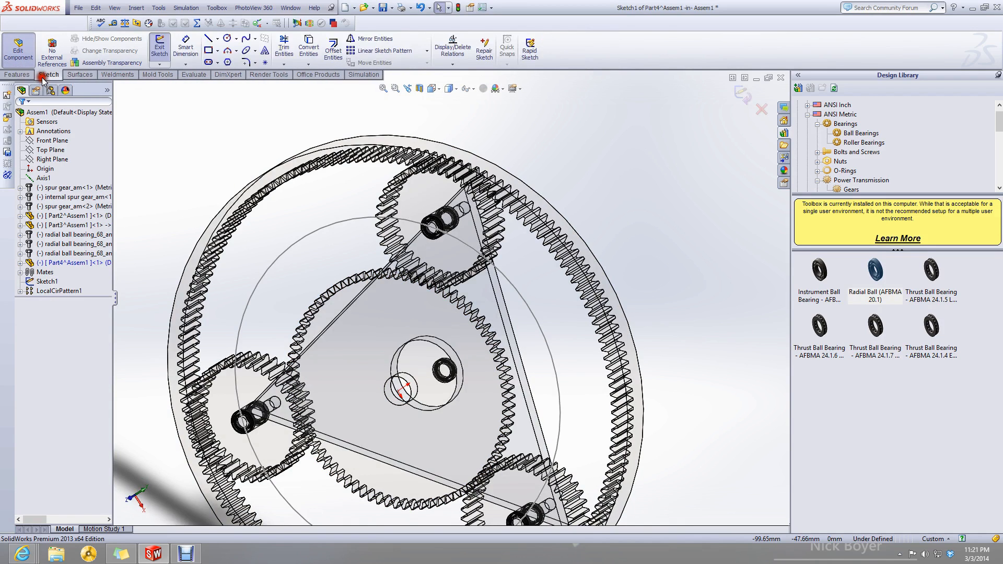
click(227, 38)
scroll(401, 396, down, 3)
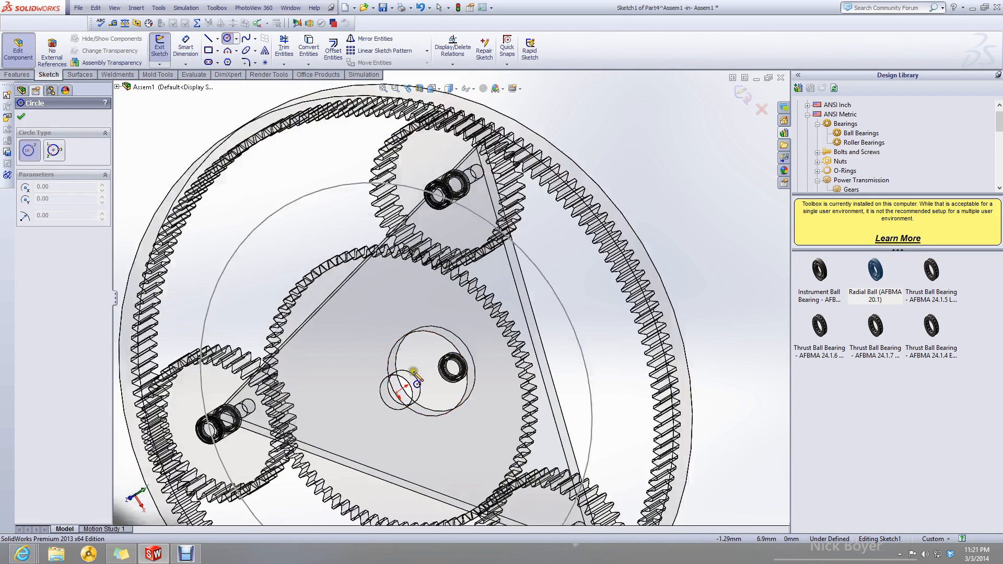
click(396, 393)
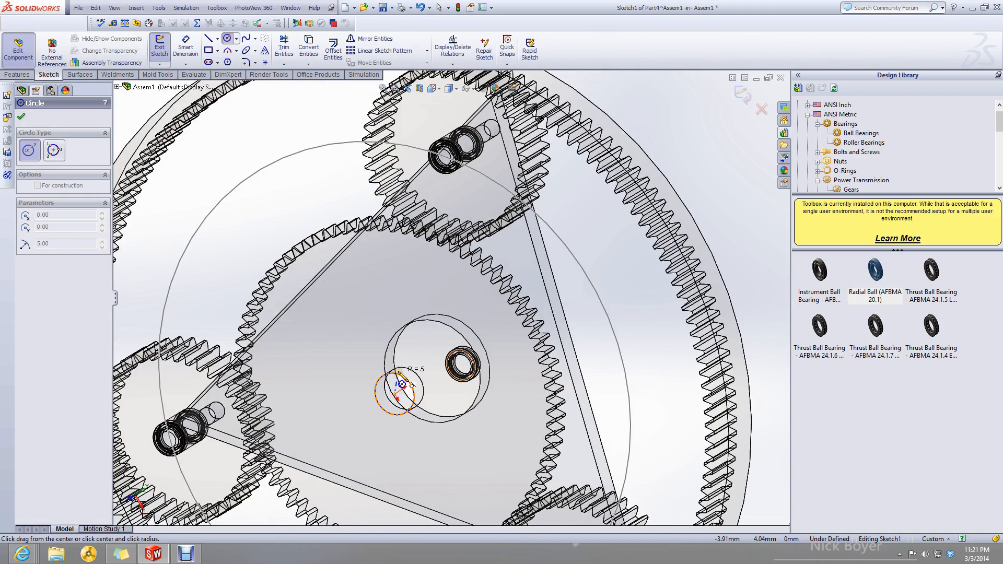
click(410, 384)
Extrude the circle 10 mm into the sun gear's bore and 48 mm in the opposite direction, and finish editing the part.
click(30, 76)
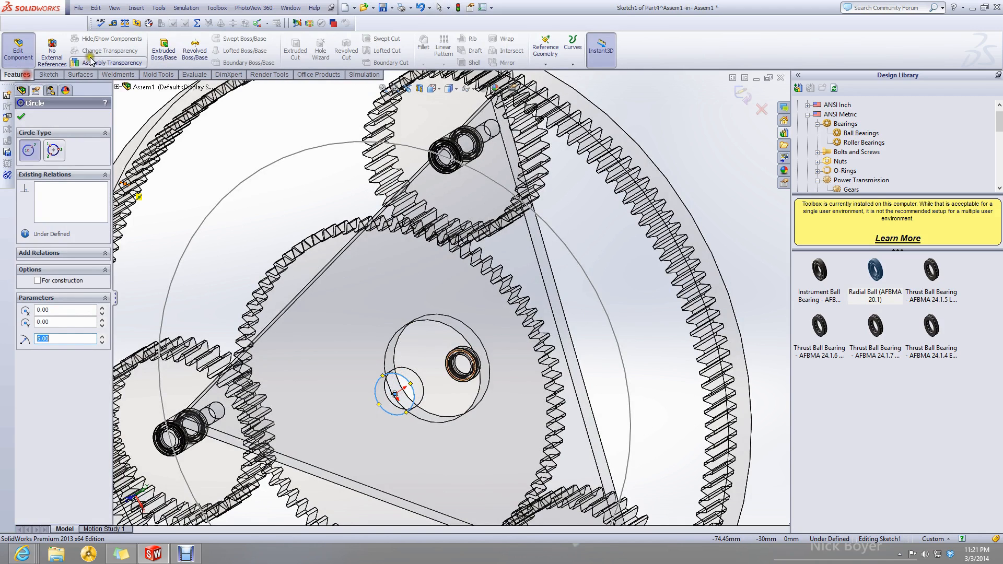
click(174, 47)
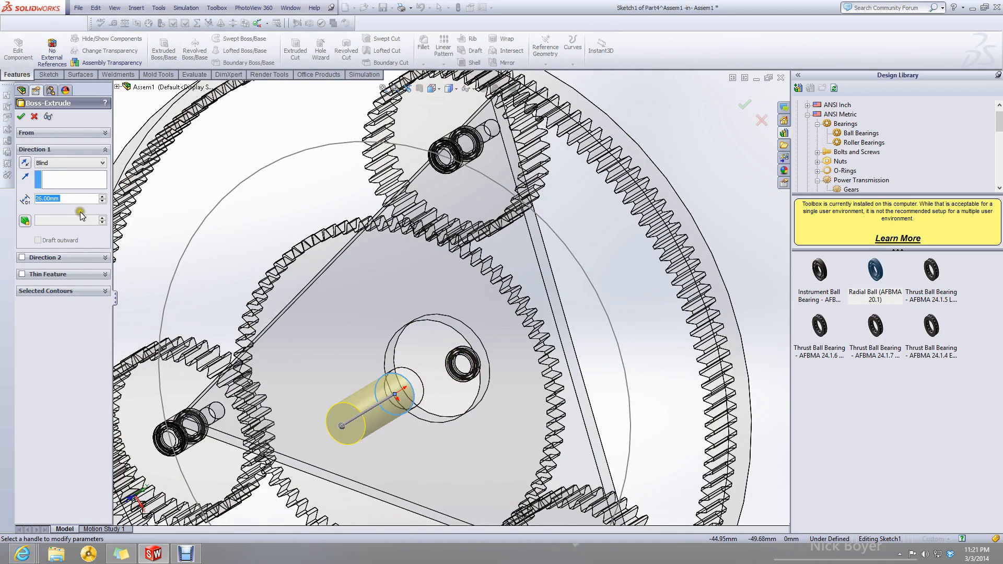
click(24, 163)
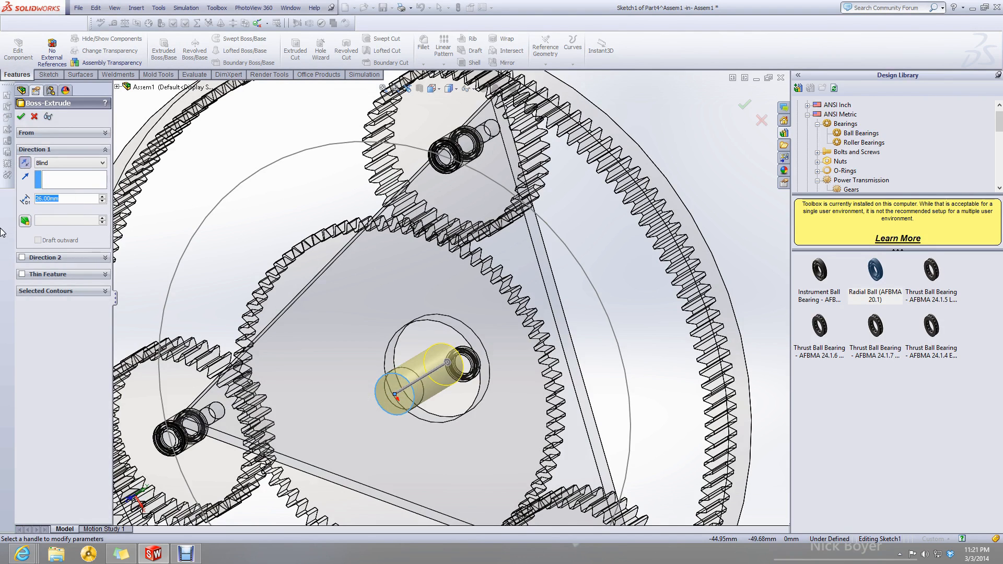
text(10)
key(Return)
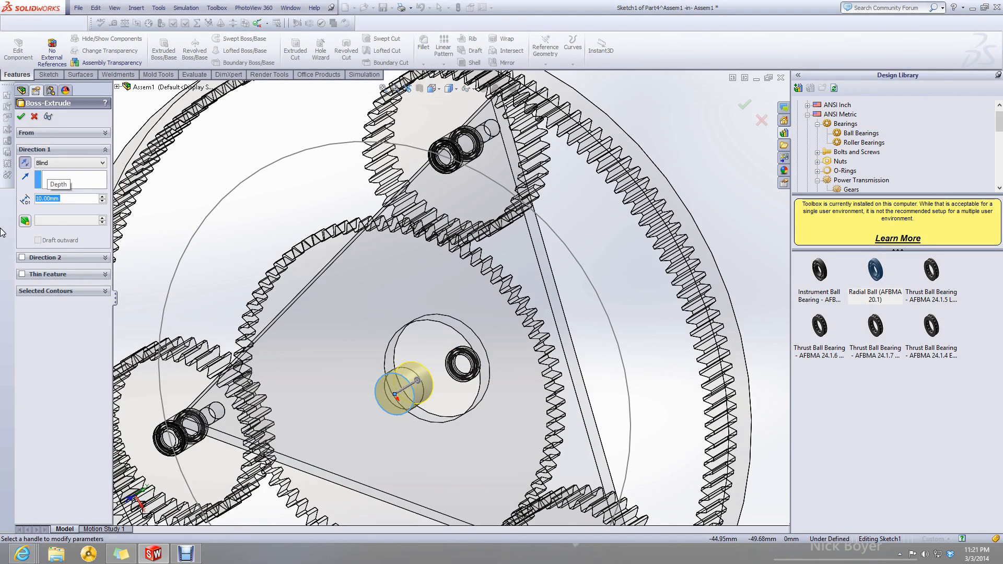
click(22, 257)
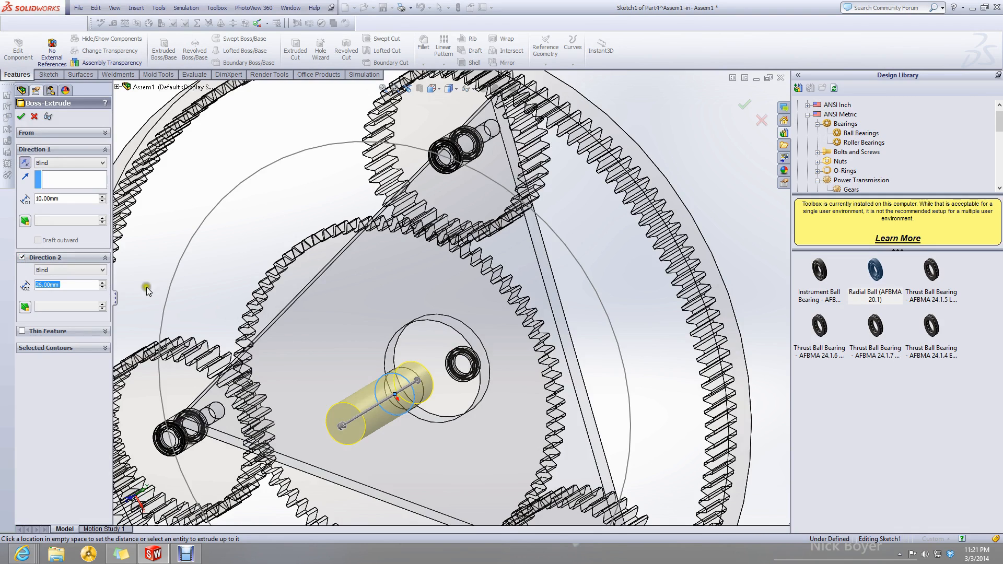
scroll(406, 393, up, 3)
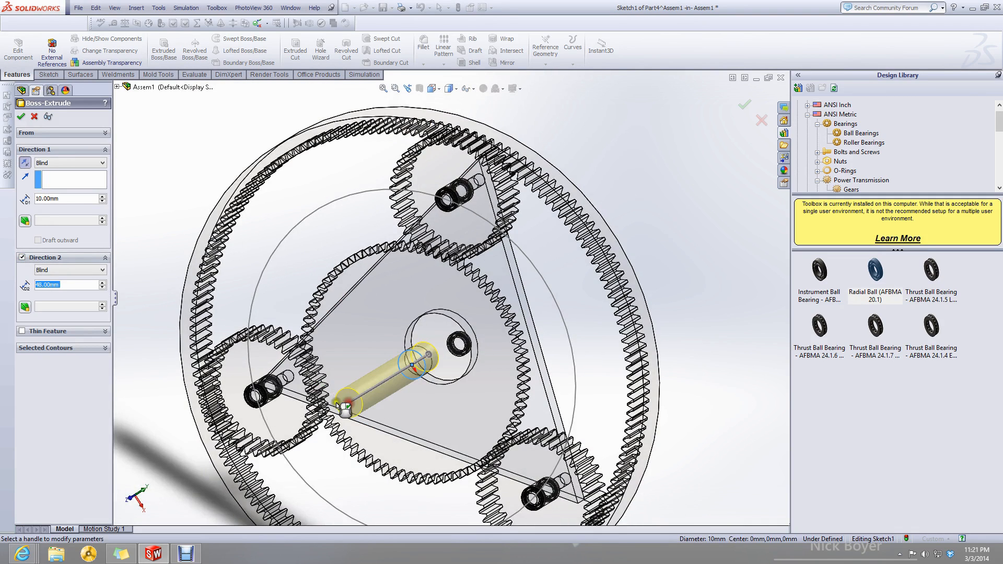
click(21, 116)
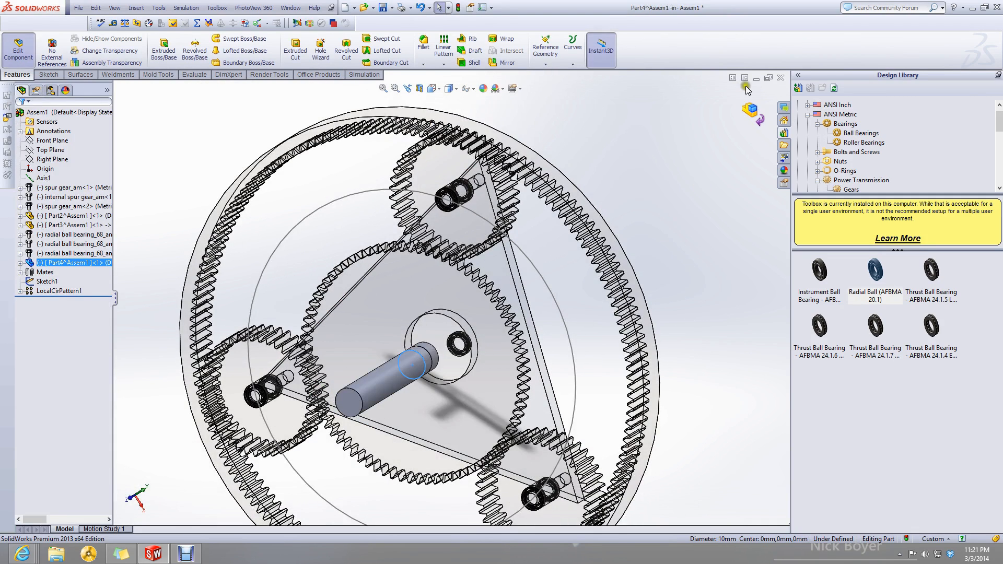
click(752, 111)
Insert another new part on the triangular carrier's outer flat face.
middle_drag(673, 243, 577, 262)
scroll(578, 265, up, 4)
scroll(645, 282, down, 2)
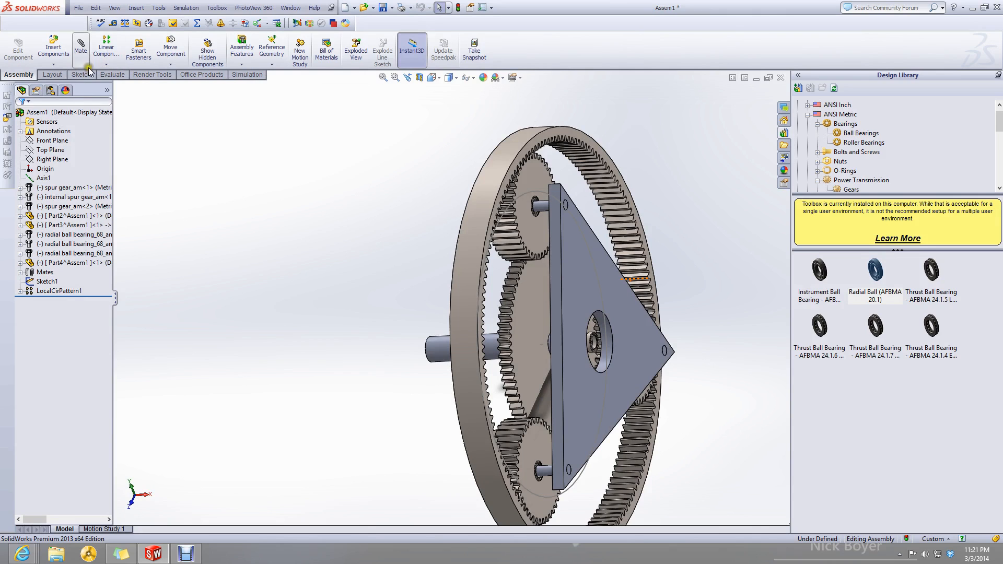
click(53, 64)
click(58, 85)
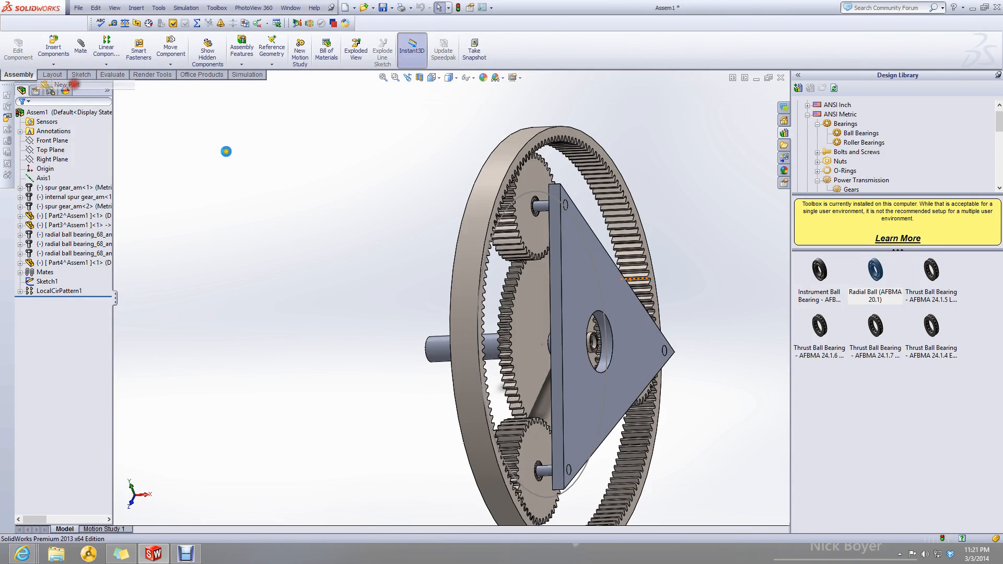
click(584, 289)
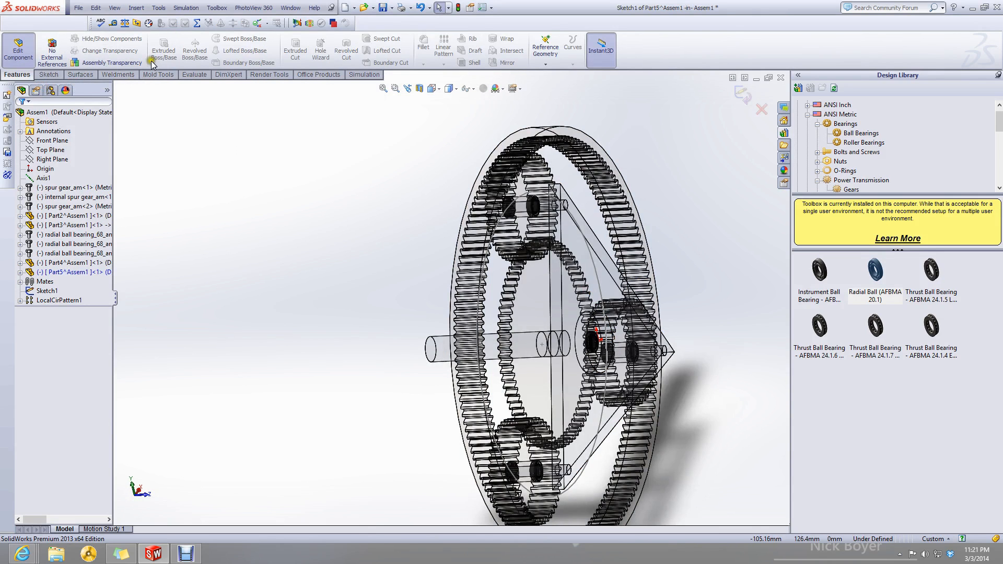
Sketch a circle of about 12 mm radius centred on the origin on the carrier's outer flat face.
click(47, 74)
click(228, 42)
middle_drag(443, 216, 523, 294)
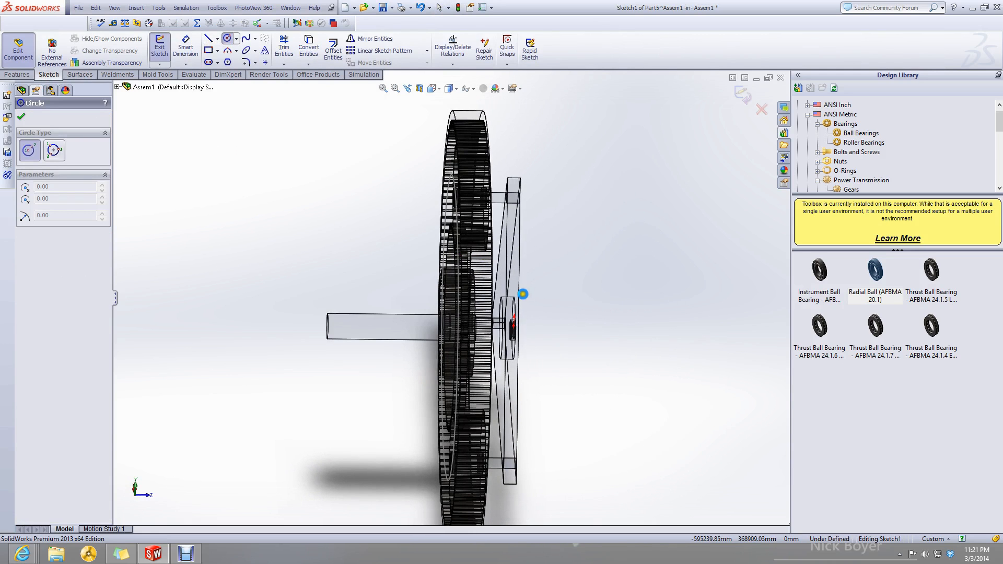
scroll(512, 296, down, 8)
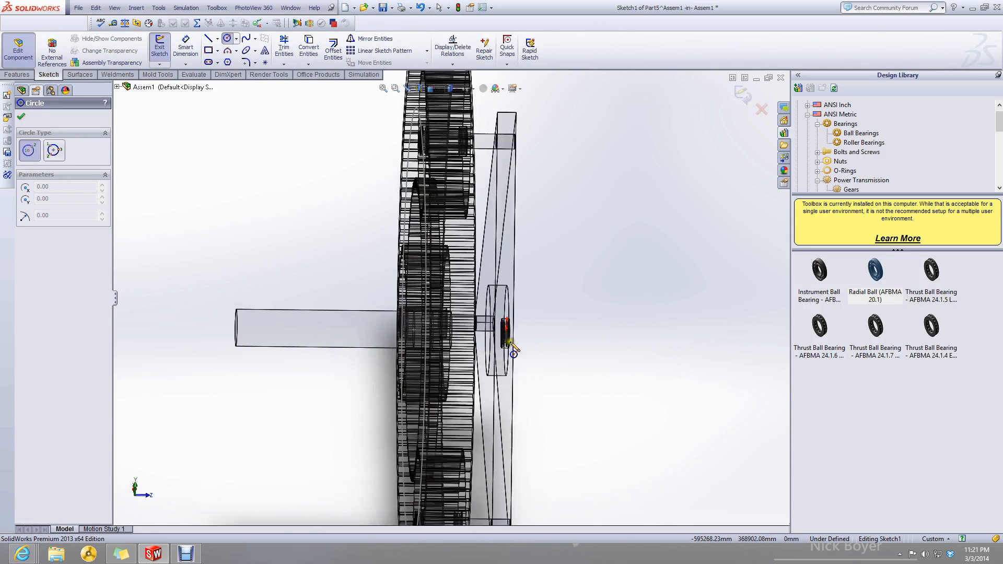
scroll(509, 325, down, 3)
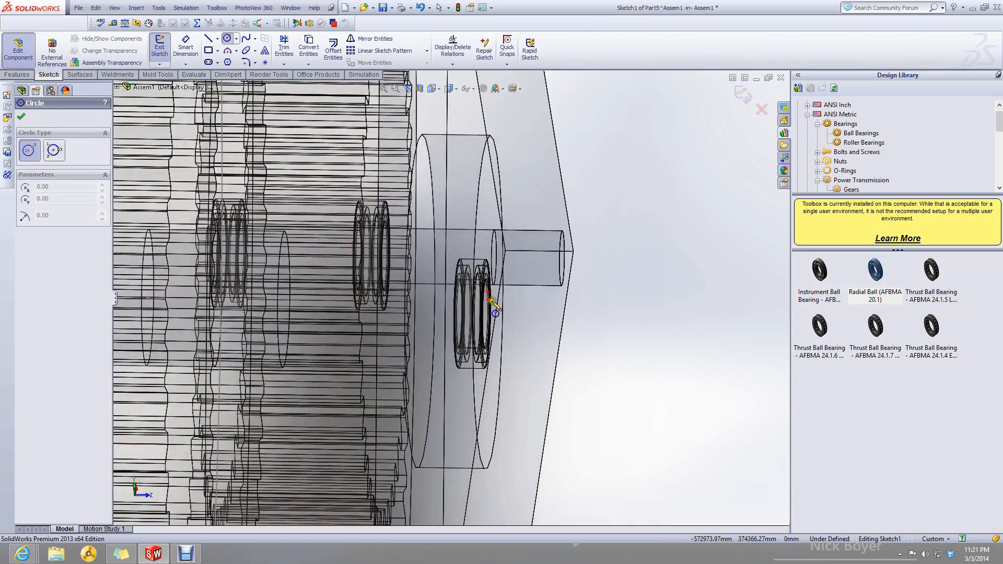
middle_drag(484, 310, 547, 270)
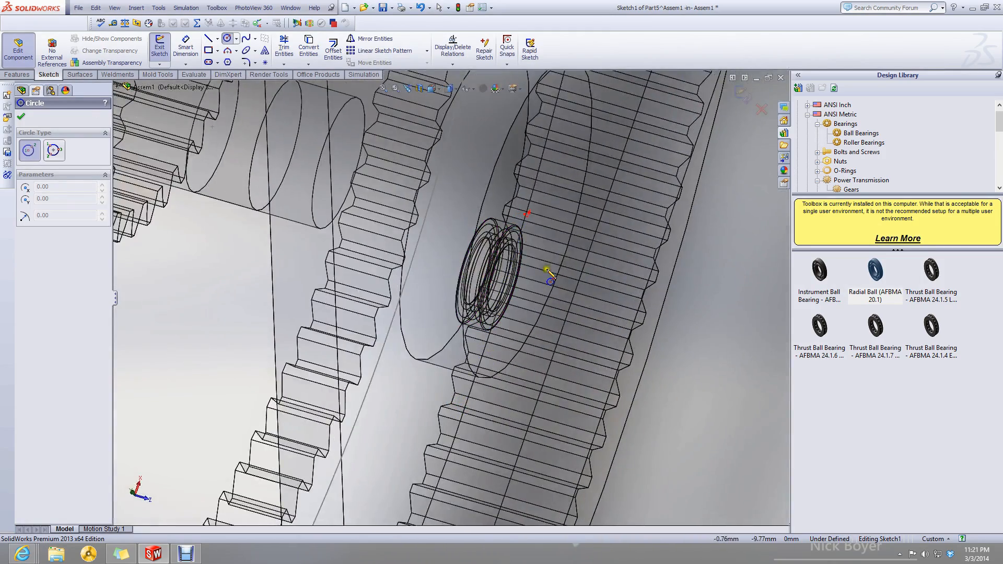
click(528, 217)
scroll(532, 183, up, 3)
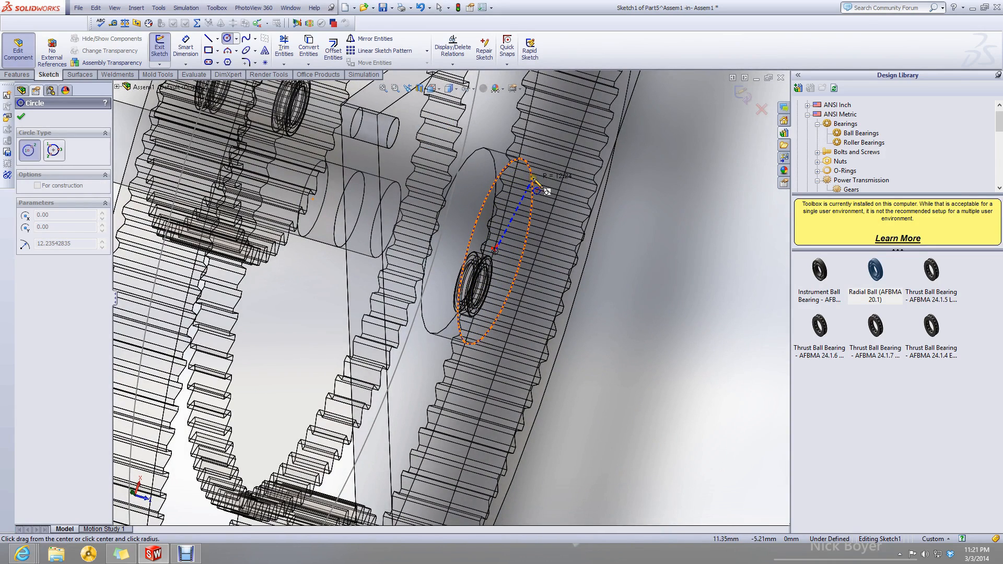
click(532, 178)
key(Escape)
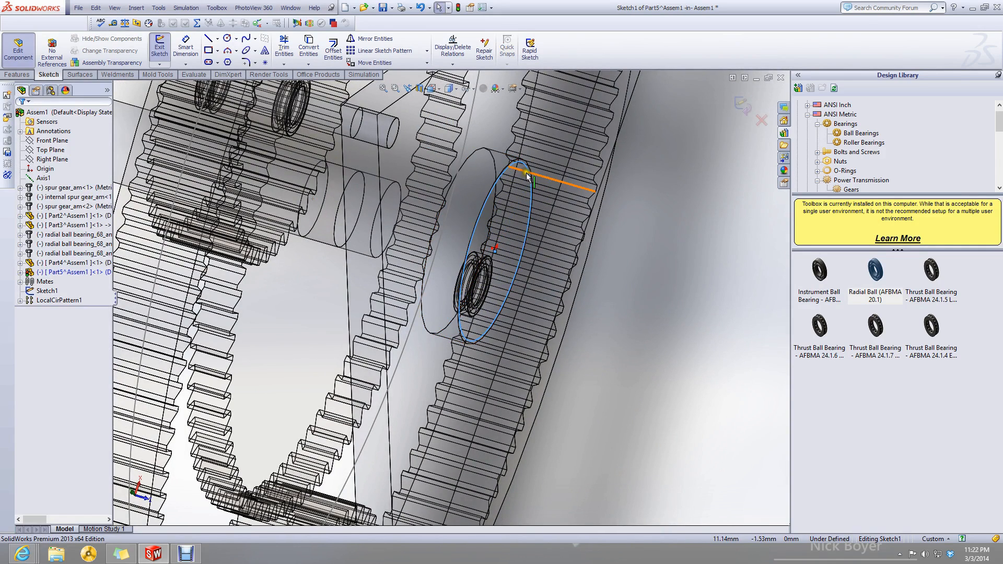
Make the sketched circle coradial with the circular edge at the centre of the carrier.
mouse_move(529, 179)
mouse_down()
mouse_move(542, 160)
mouse_move(516, 171)
mouse_up()
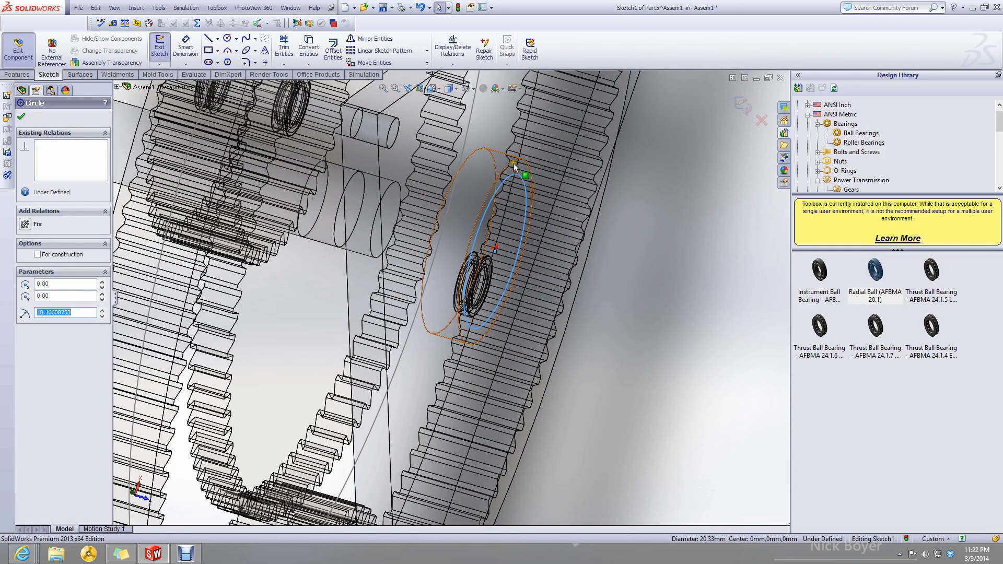
ctrl+click(515, 166)
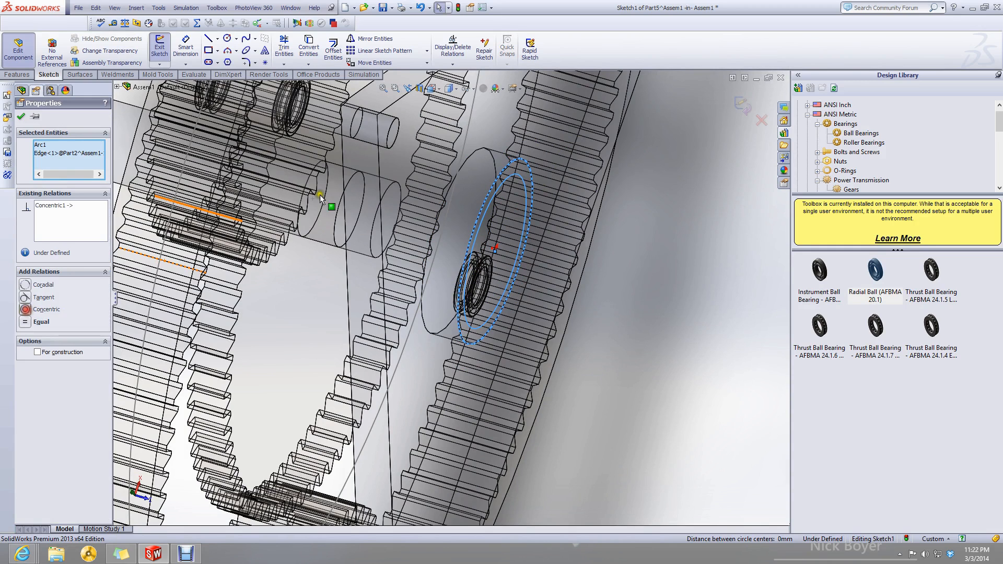
click(24, 285)
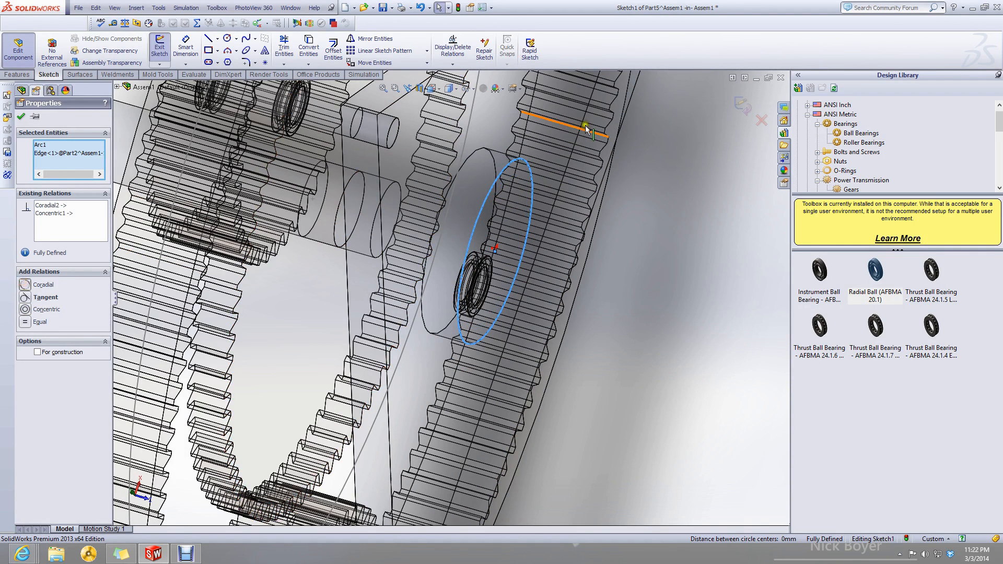
click(20, 117)
Extrude the circle 26 mm outward from the carrier and finish editing the part.
click(17, 74)
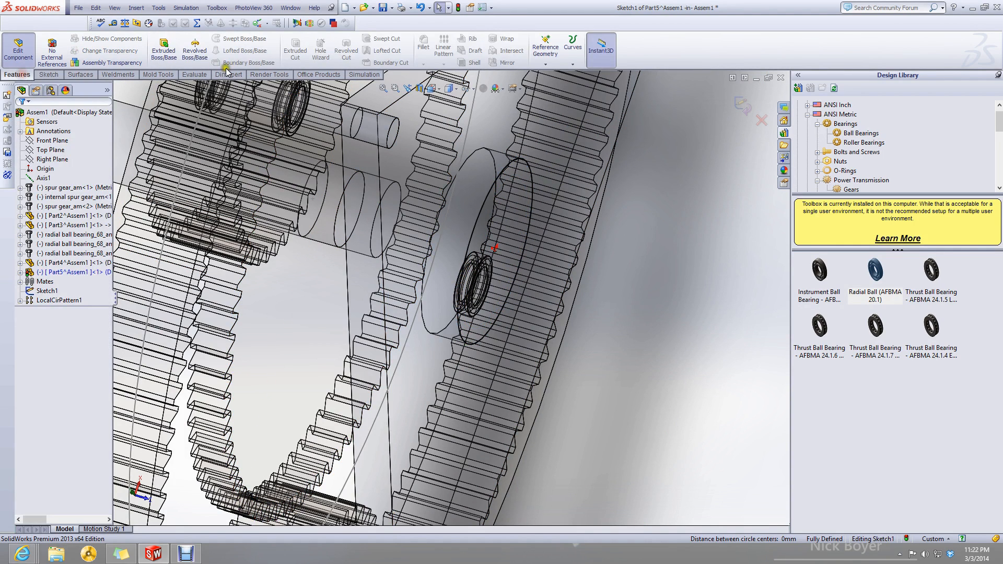
click(163, 49)
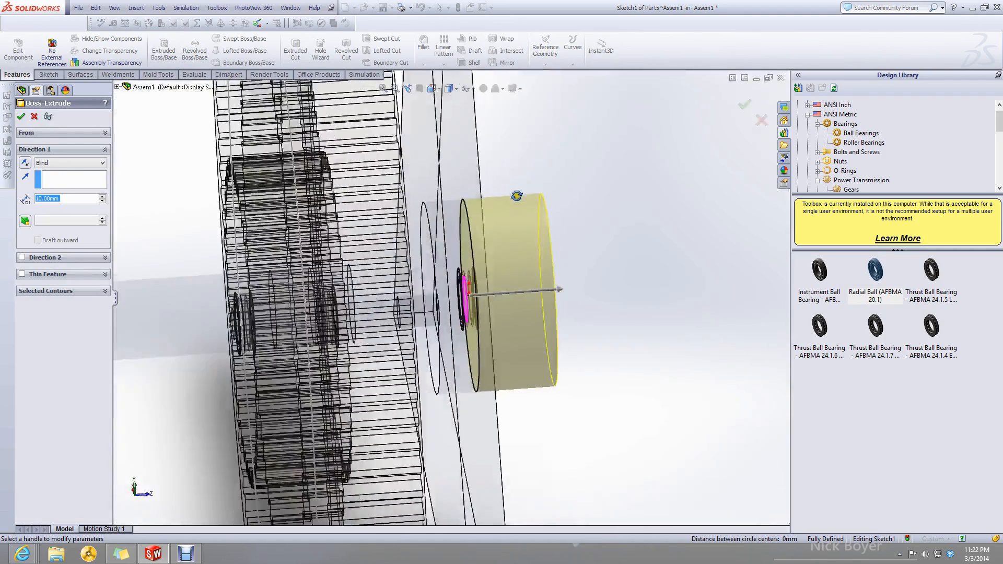
drag(559, 289, 665, 287)
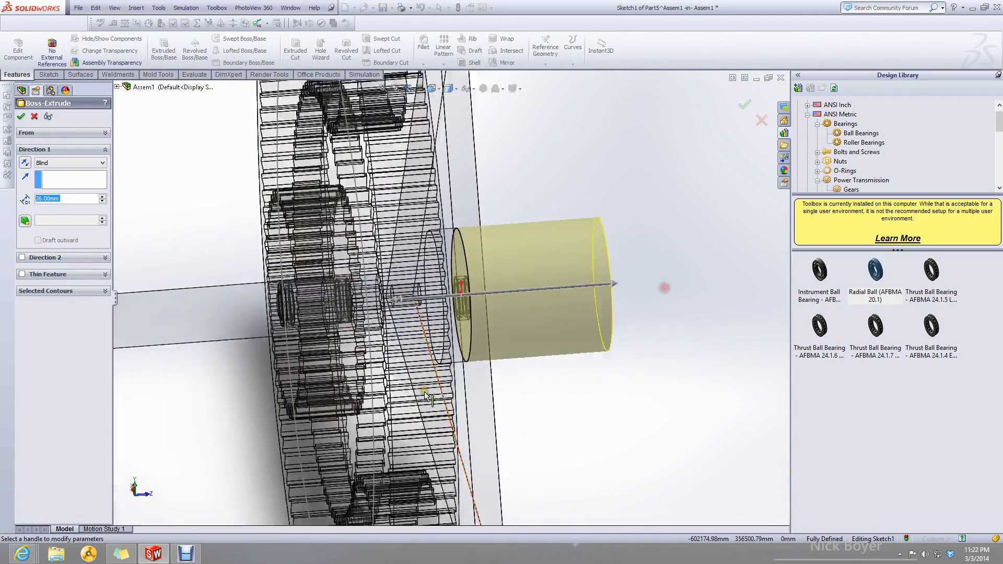
click(22, 117)
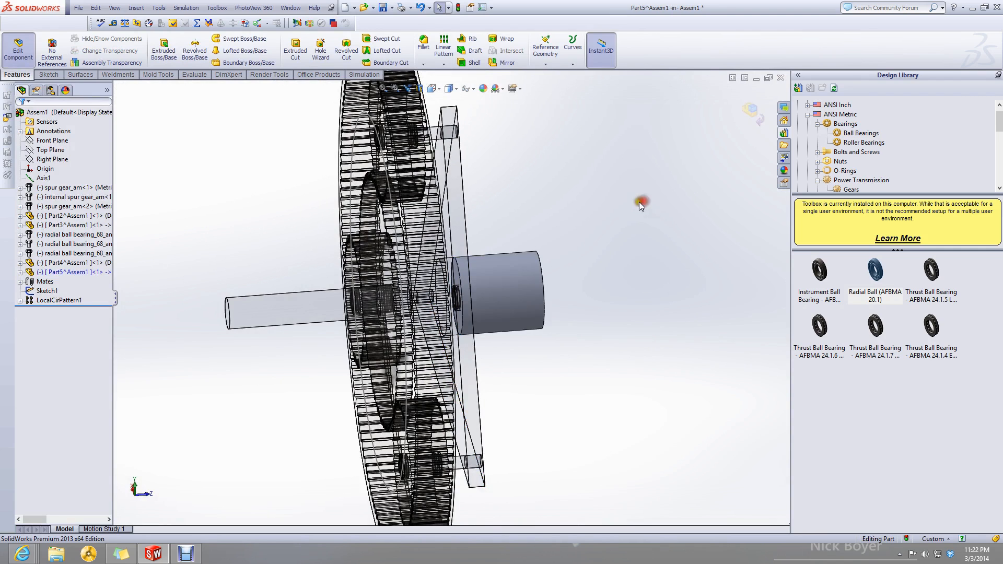
click(755, 118)
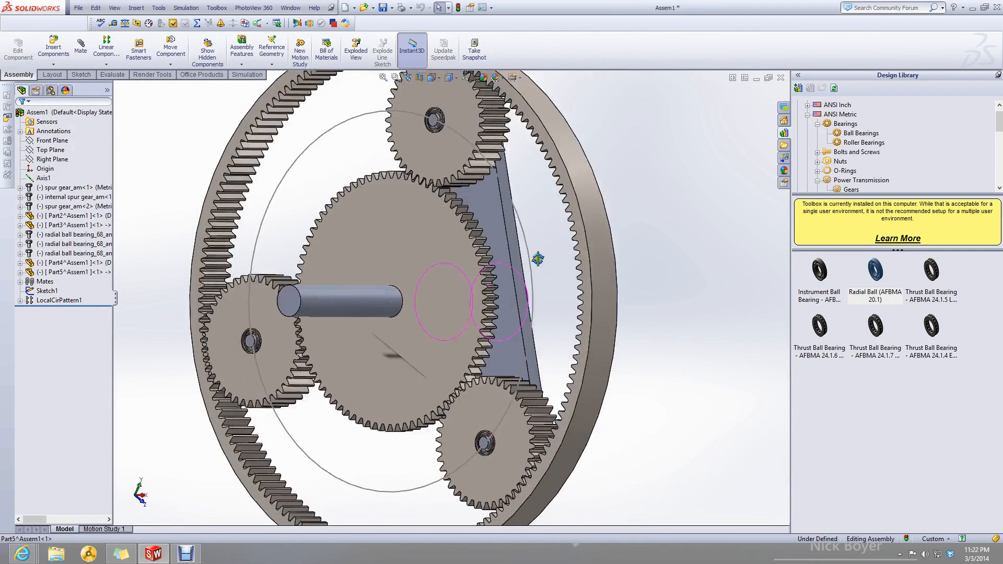
Try to fix the slim input shaft to the sun gear with a Lock mate.
click(389, 327)
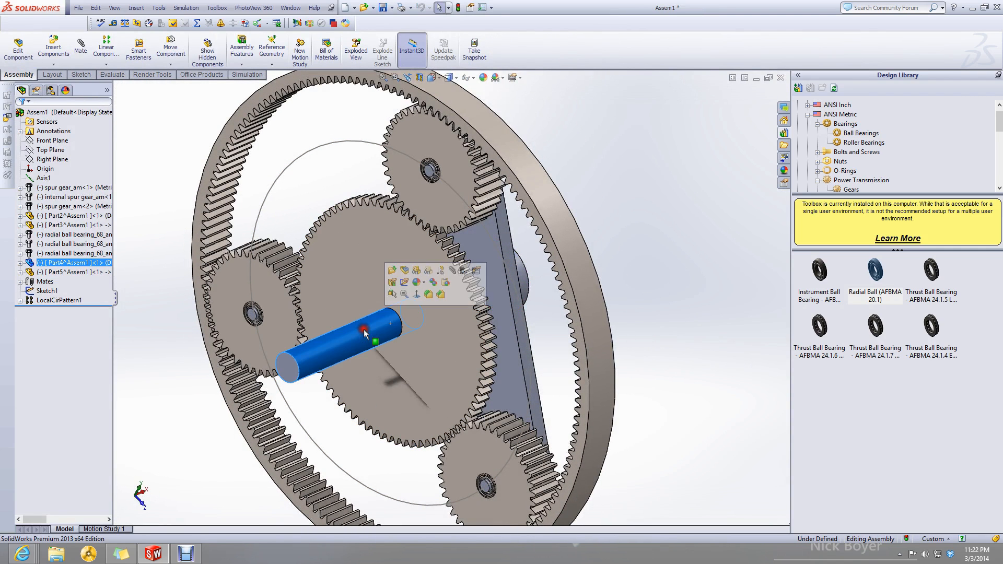
click(131, 128)
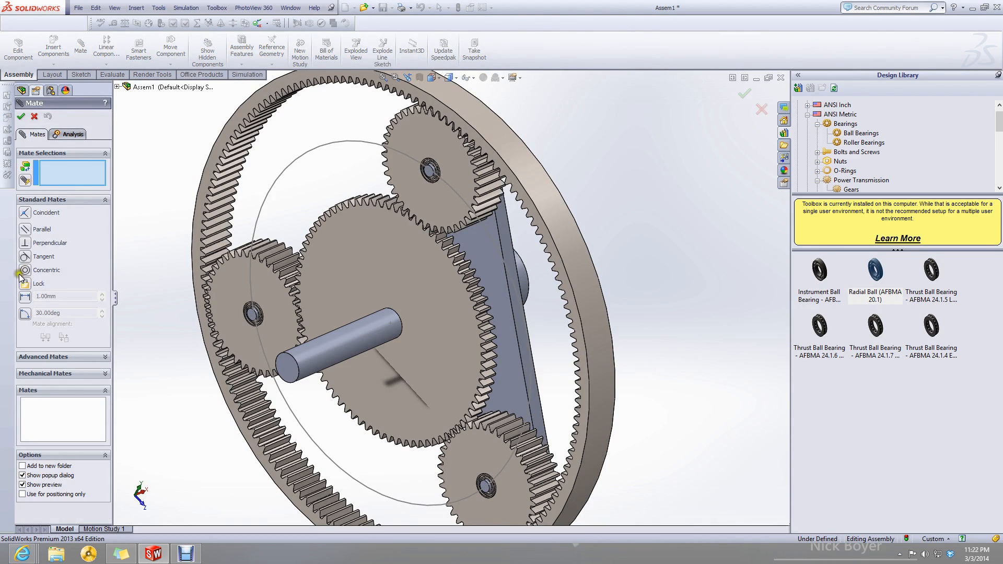
click(25, 284)
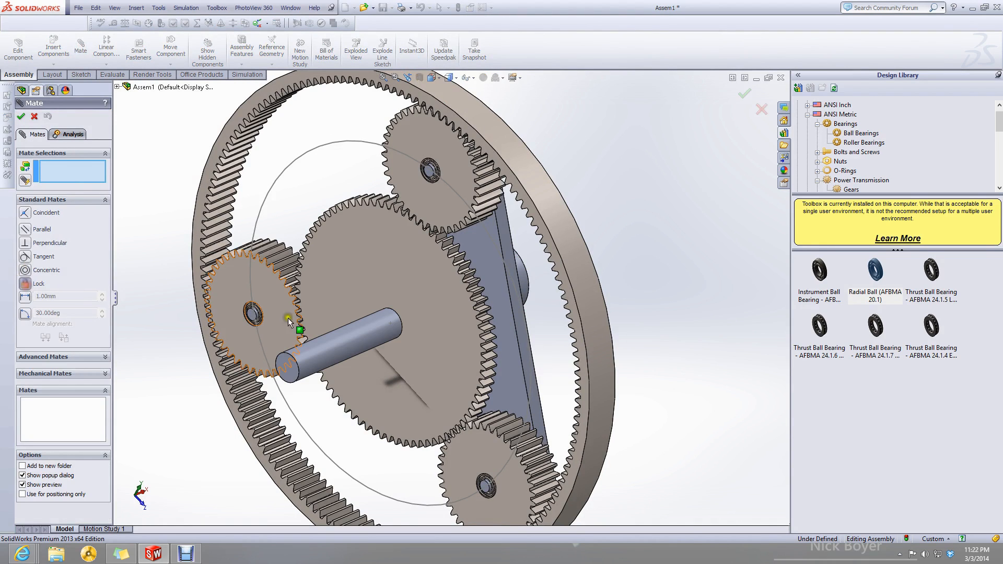
click(350, 345)
click(336, 298)
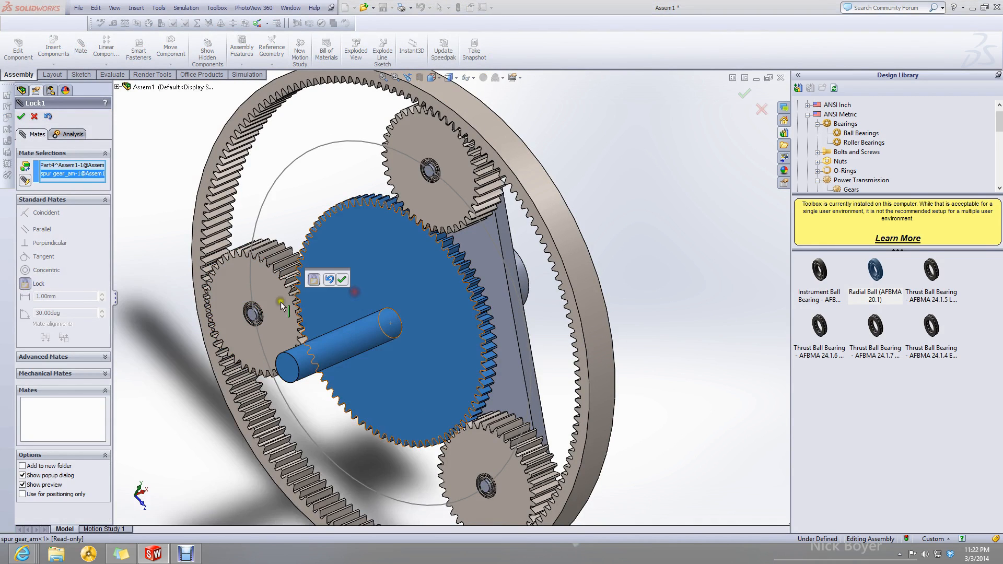
click(21, 116)
Try to fix the thick output shaft to the triangular carrier with a Lock mate.
middle_drag(313, 235, 407, 290)
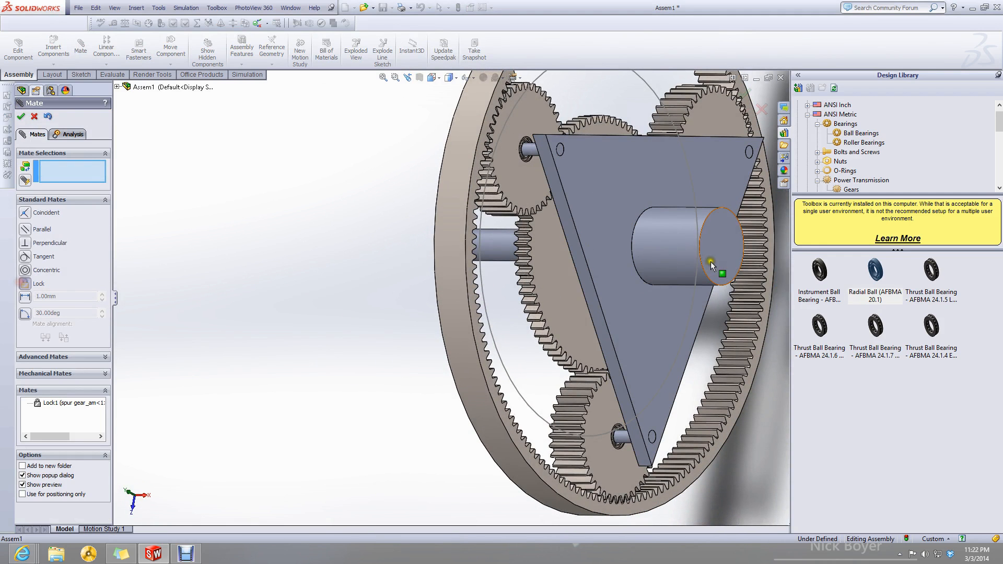
click(684, 251)
click(602, 186)
middle_drag(525, 280, 543, 299)
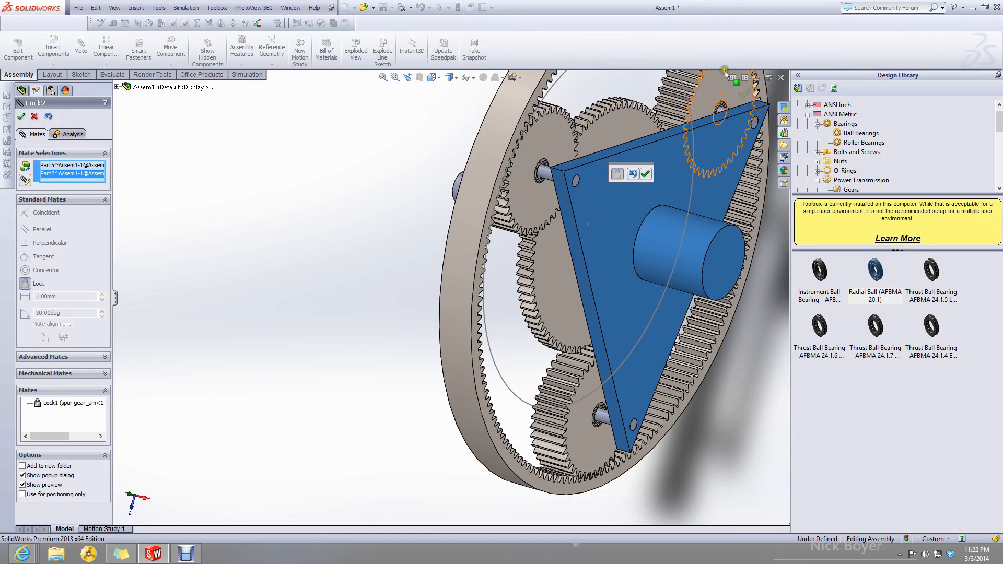
mouse_move(467, 225)
middle_down()
mouse_move(374, 276)
mouse_move(461, 215)
middle_up()
scroll(461, 216, up, 3)
scroll(427, 364, down, 1)
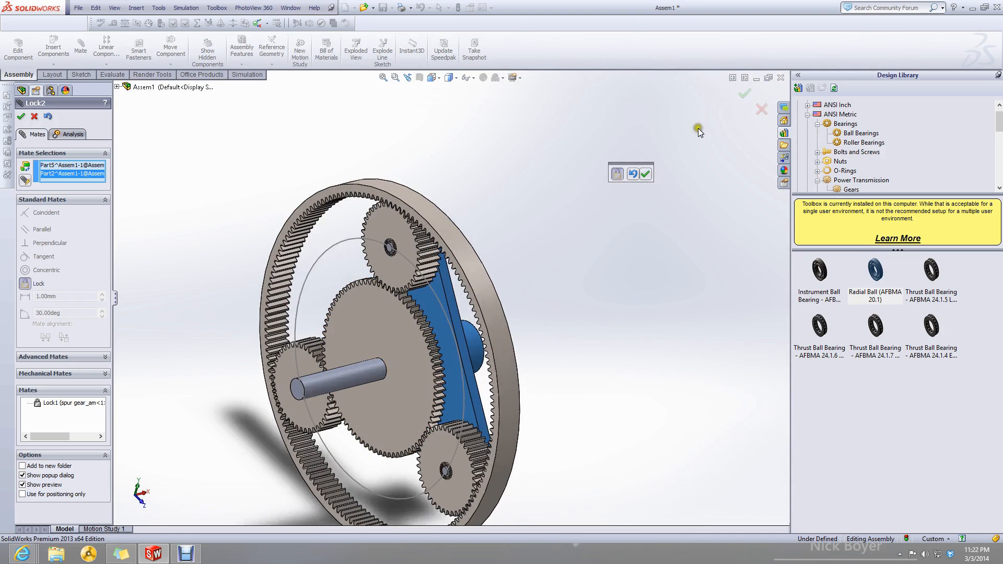
click(646, 175)
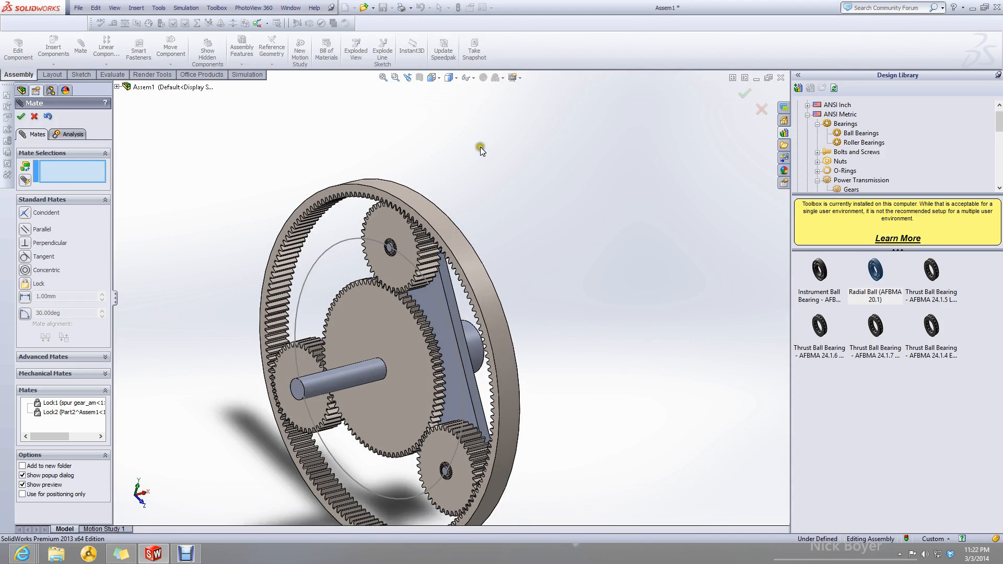
scroll(415, 305, down, 3)
click(437, 210)
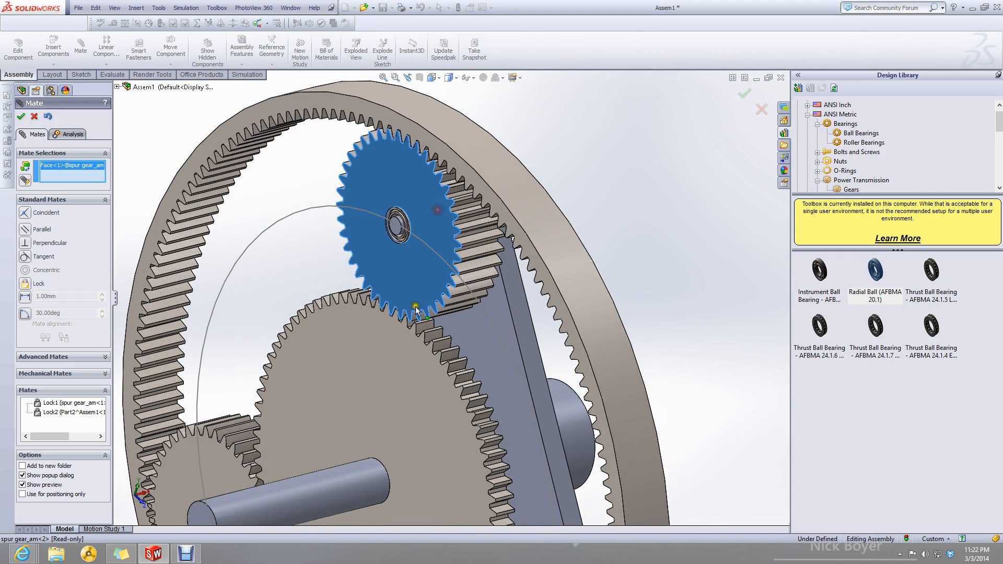
click(377, 373)
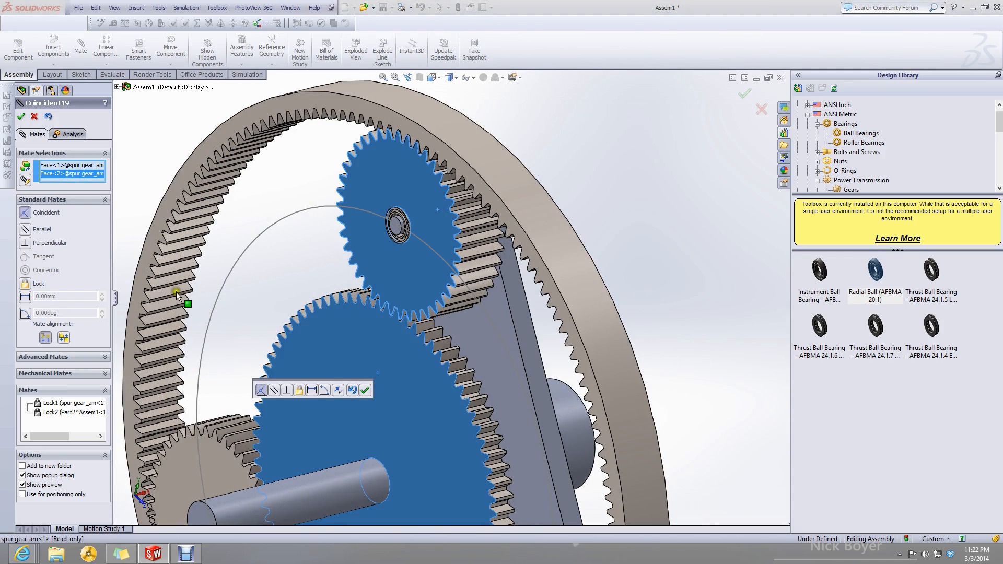
right_click(102, 170)
click(123, 174)
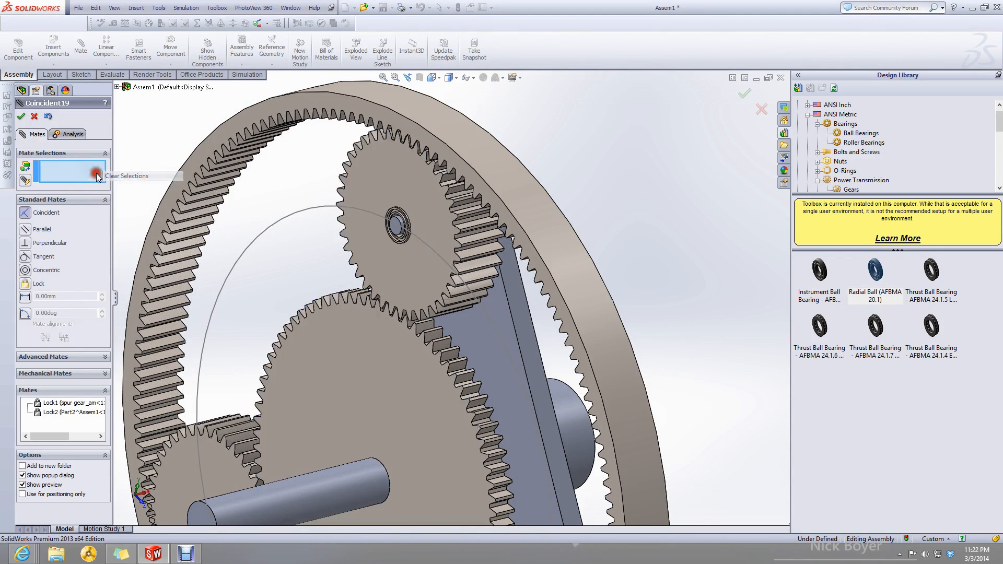
click(20, 117)
click(577, 284)
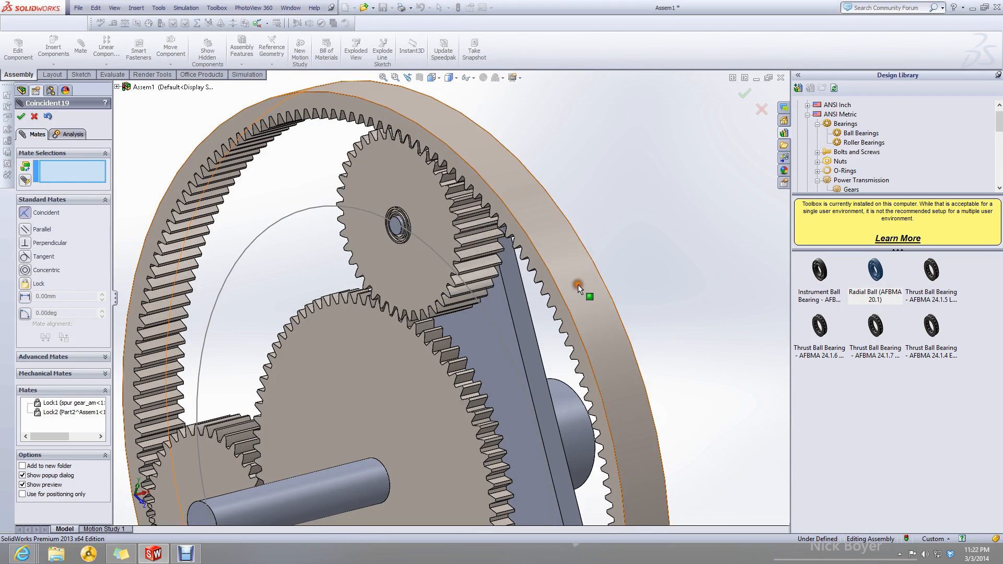
click(19, 117)
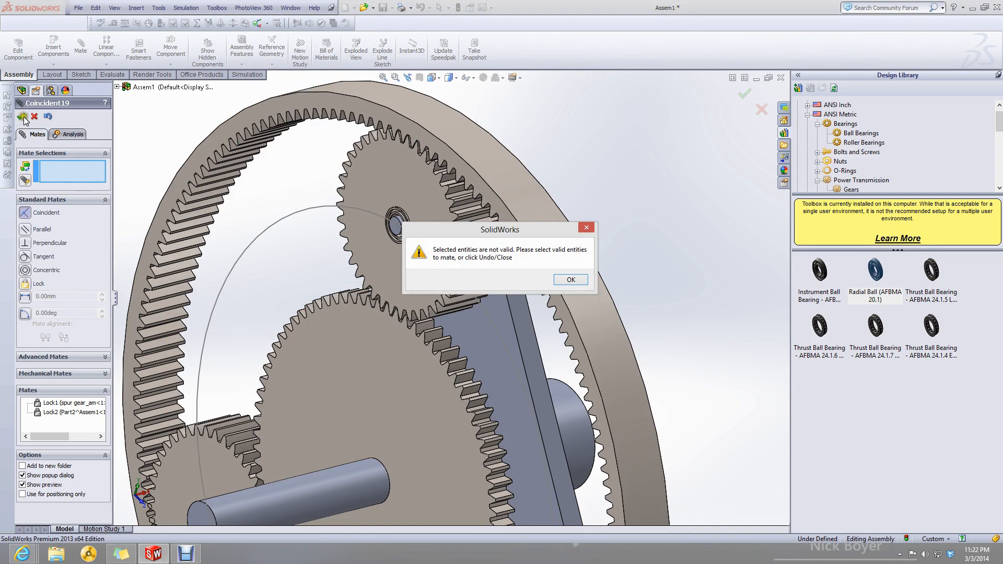
click(577, 281)
click(667, 276)
scroll(660, 290, up, 5)
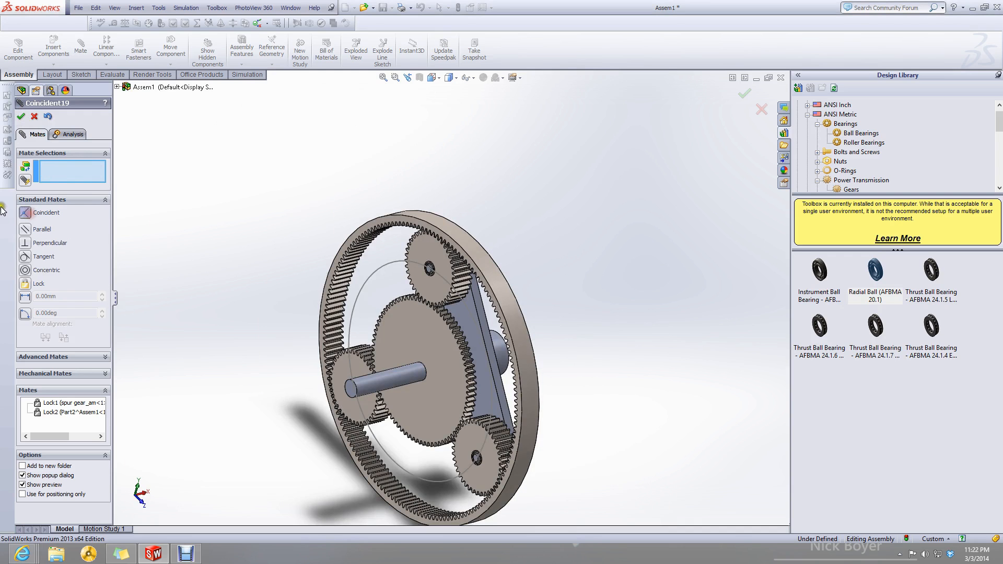
click(33, 116)
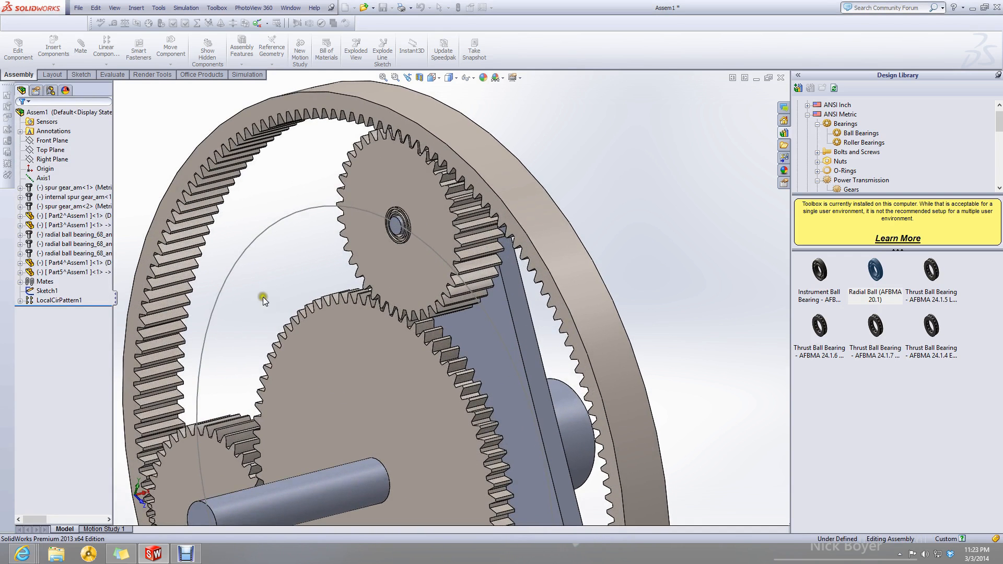
Add a Lock mate between the slim input shaft and the sun gear.
click(132, 94)
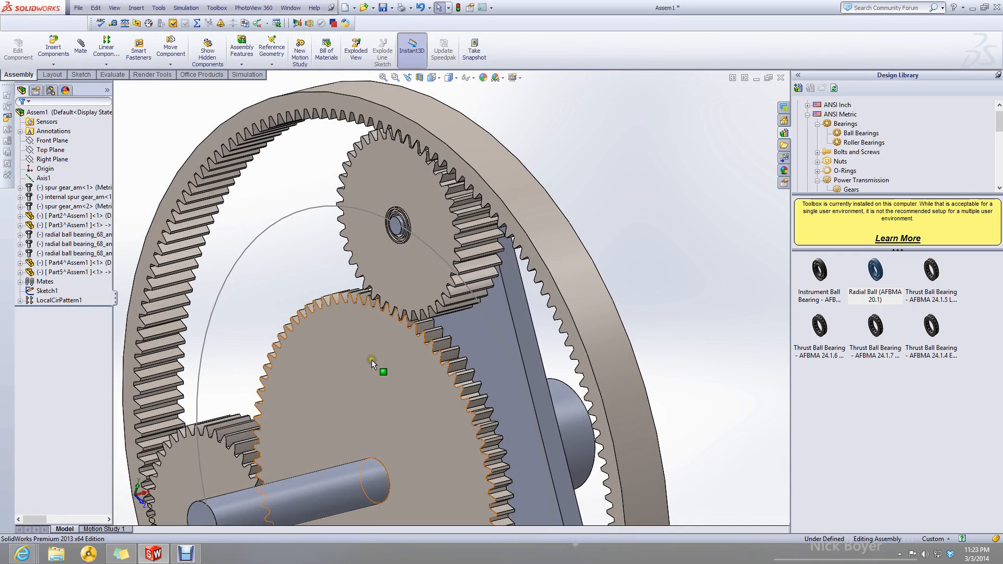
click(78, 50)
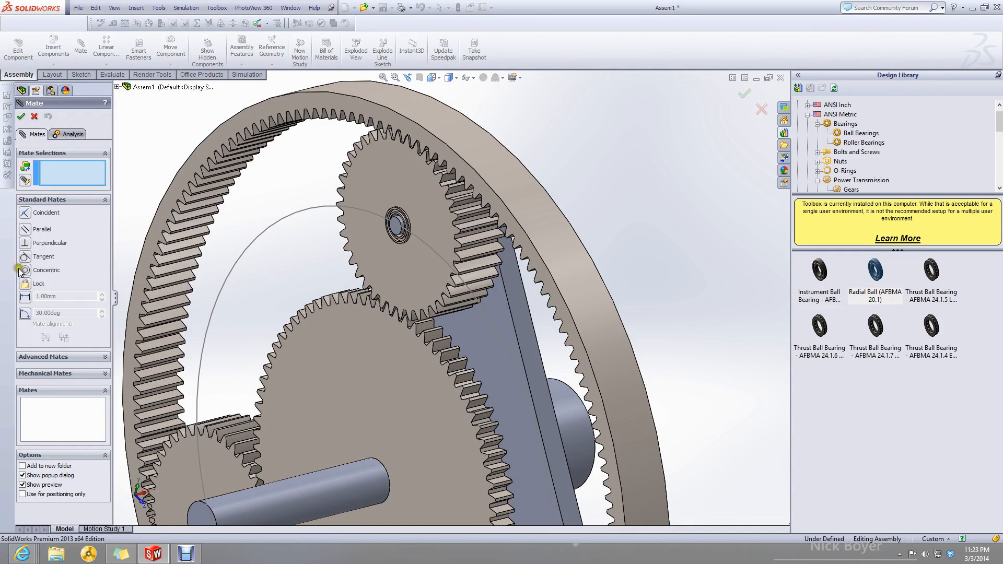
click(346, 480)
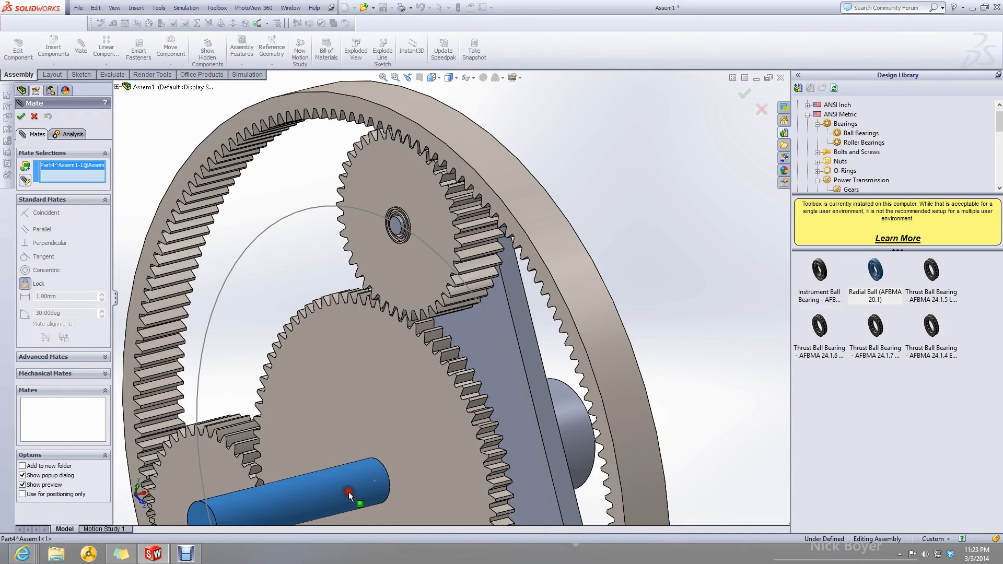
click(360, 405)
click(354, 351)
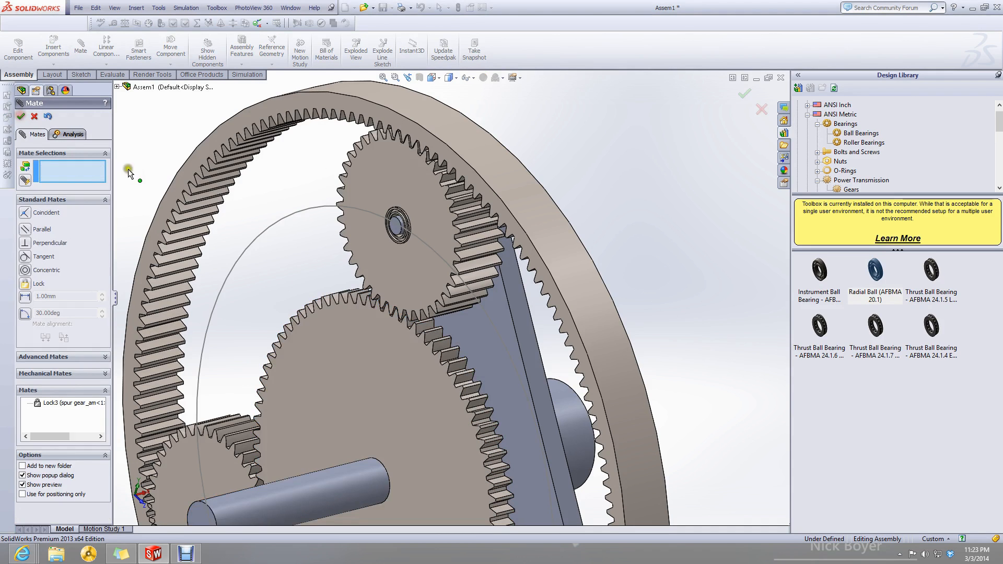
Add a Lock mate between the thick output shaft and the triangular carrier.
middle_drag(567, 360, 527, 412)
click(612, 381)
click(585, 314)
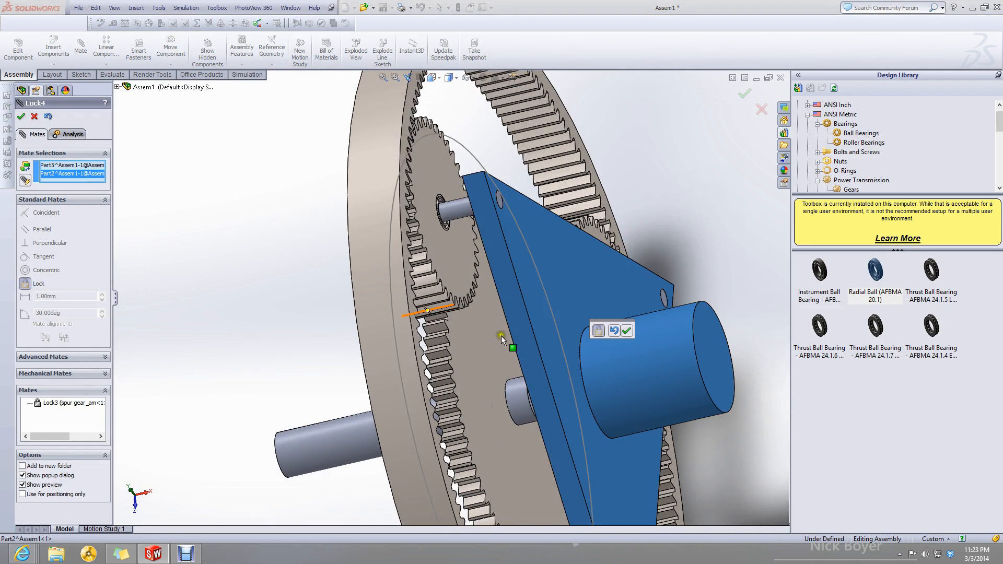
click(626, 331)
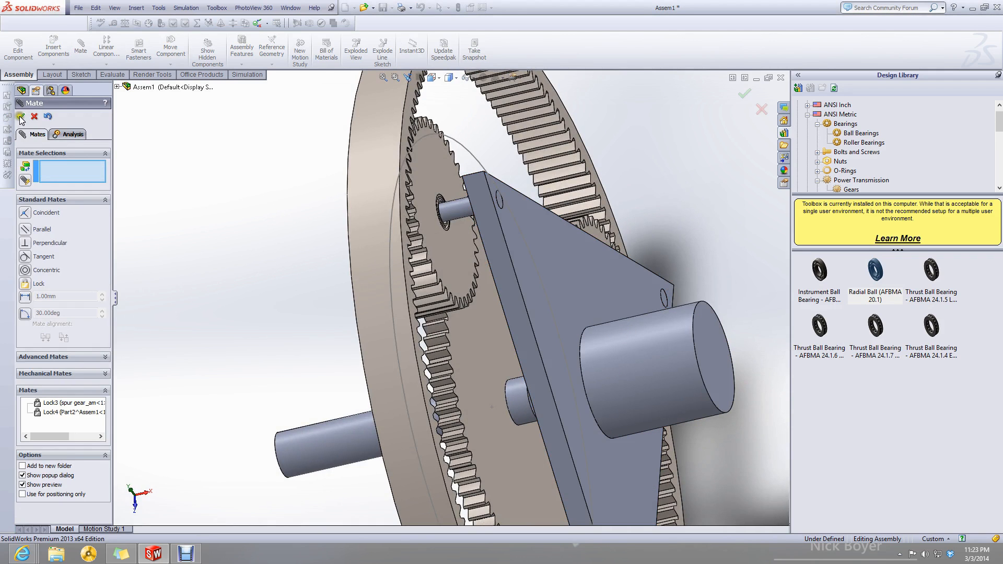
Finish the mating and examine the slim input shaft's connection to the sun gear.
click(20, 117)
scroll(246, 282, up, 3)
middle_drag(262, 261, 314, 272)
scroll(326, 362, up, 3)
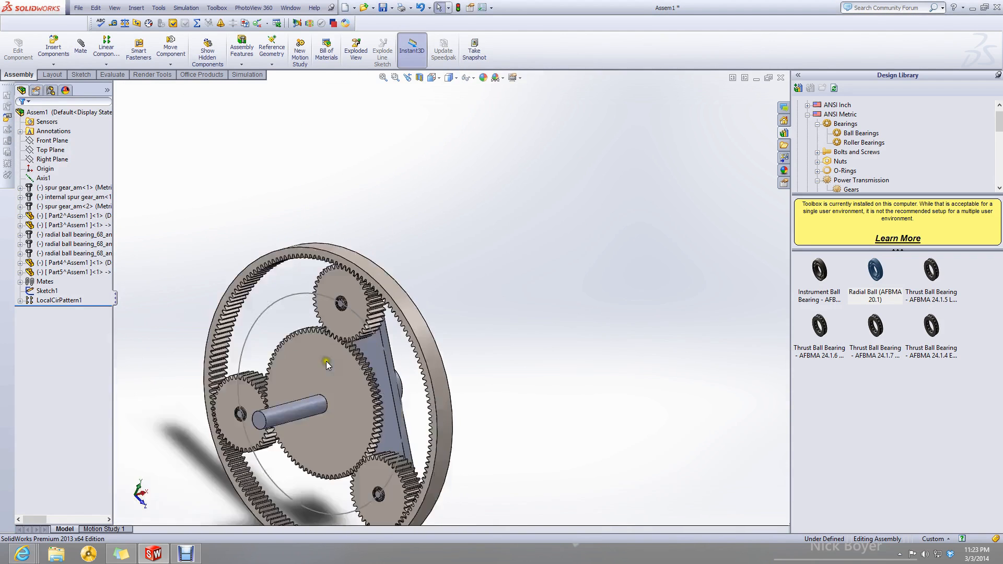
middle_drag(325, 363, 368, 353)
scroll(350, 392, down, 5)
drag(373, 375, 374, 370)
scroll(378, 392, up, 3)
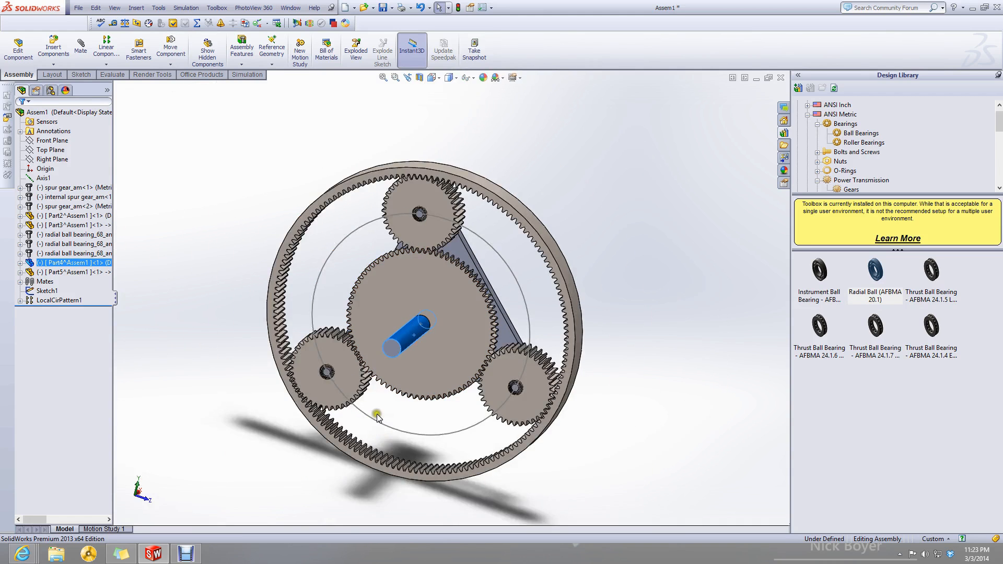
click(382, 412)
scroll(424, 330, down, 5)
click(408, 324)
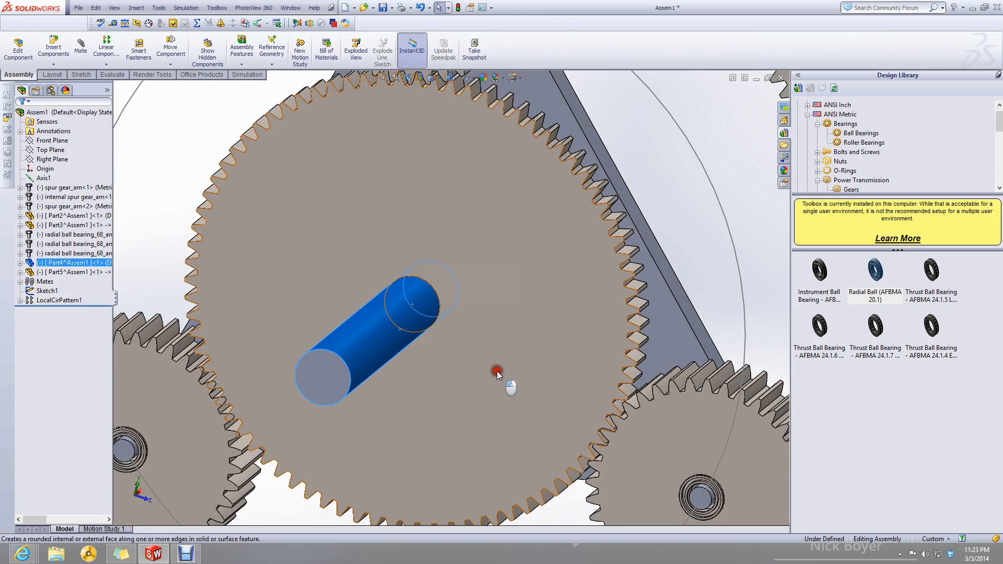
click(444, 329)
scroll(450, 352, up, 6)
click(432, 386)
middle_drag(433, 386, 381, 372)
scroll(427, 291, down, 4)
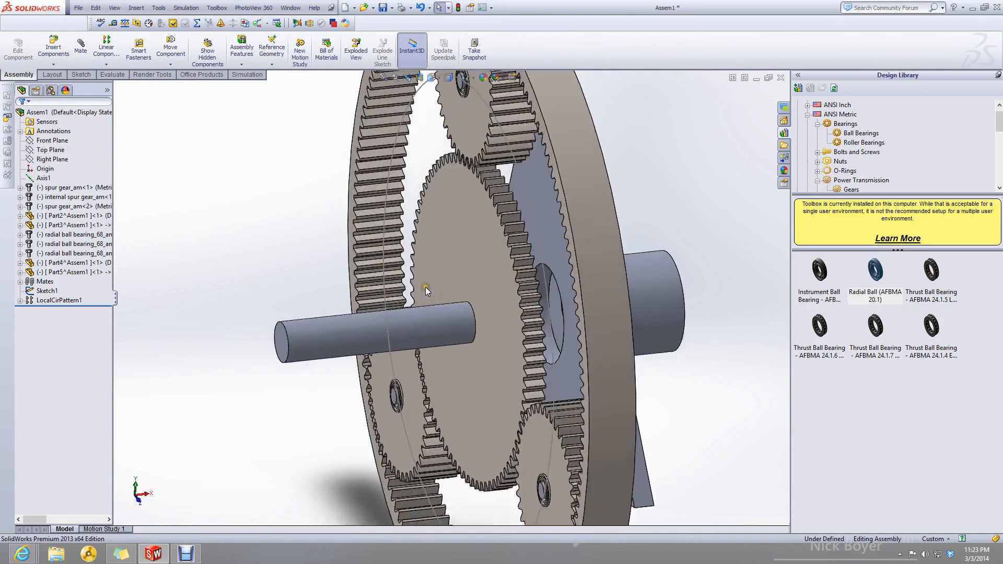
Examine the thick output shaft's connection to the triangular carrier and inspect the gear train from both sides.
middle_drag(459, 327, 412, 365)
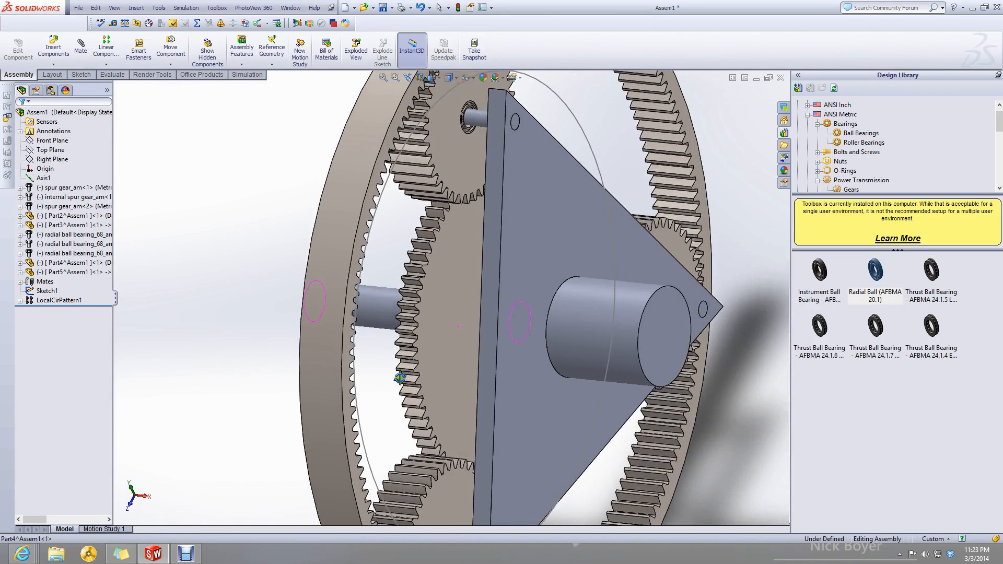
click(625, 298)
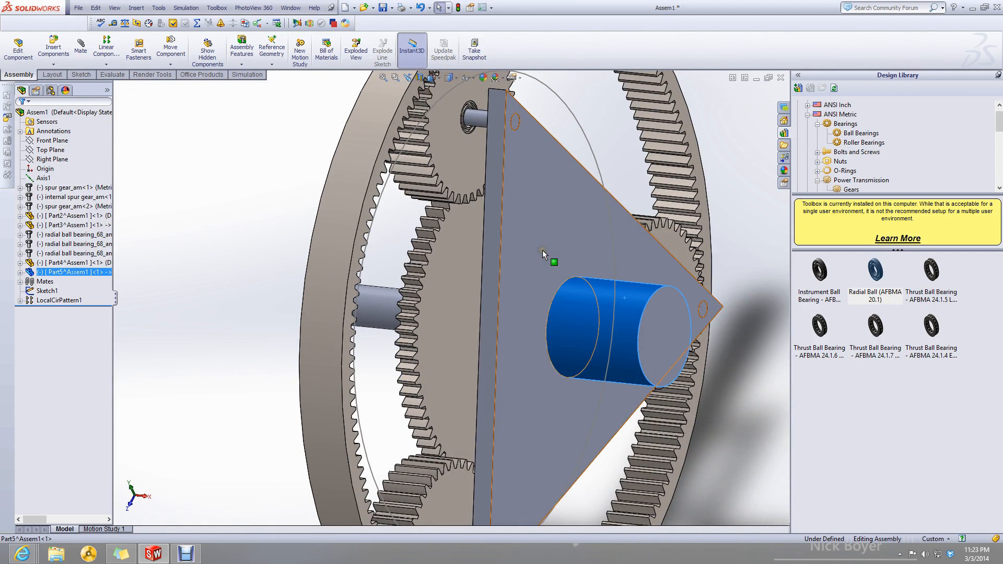
click(541, 286)
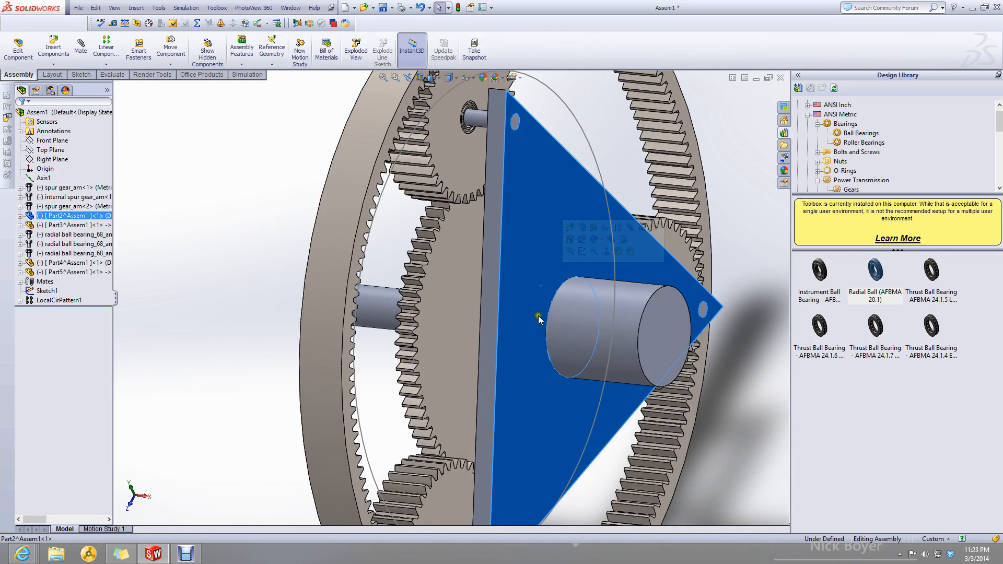
click(578, 339)
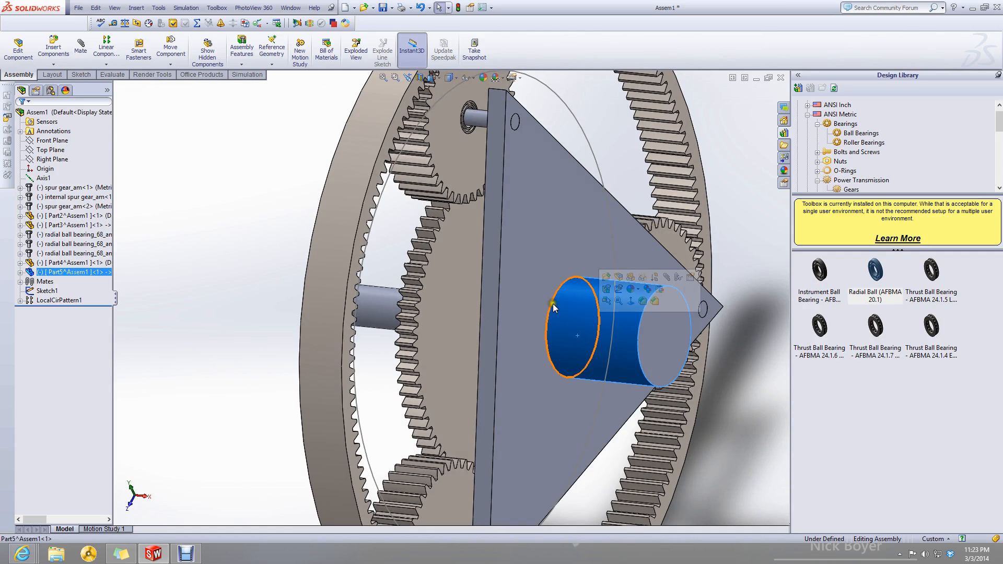
click(513, 274)
key(f)
click(600, 360)
middle_drag(444, 277, 516, 292)
scroll(510, 296, down, 4)
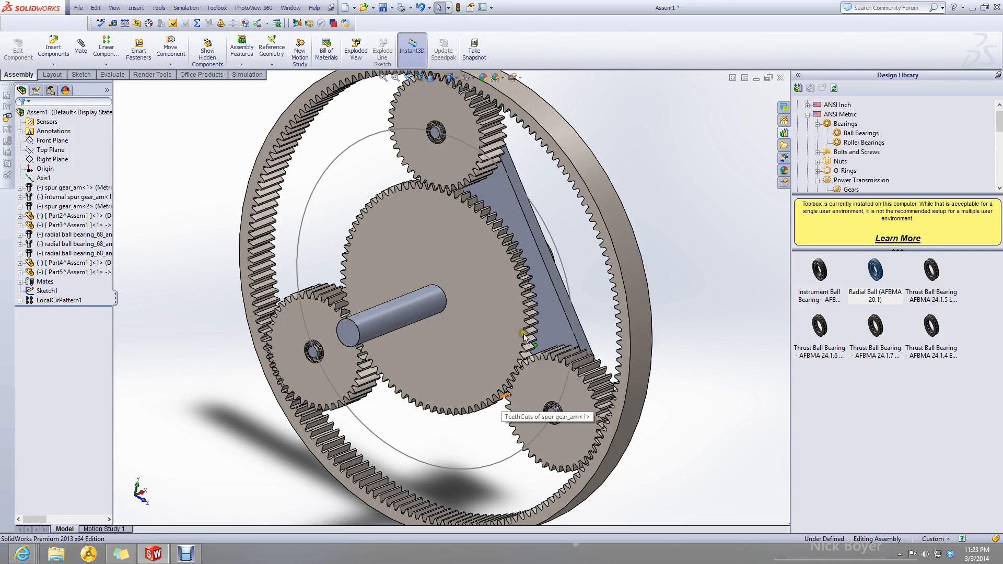
scroll(401, 277, up, 6)
scroll(433, 275, down, 4)
middle_drag(613, 269, 528, 277)
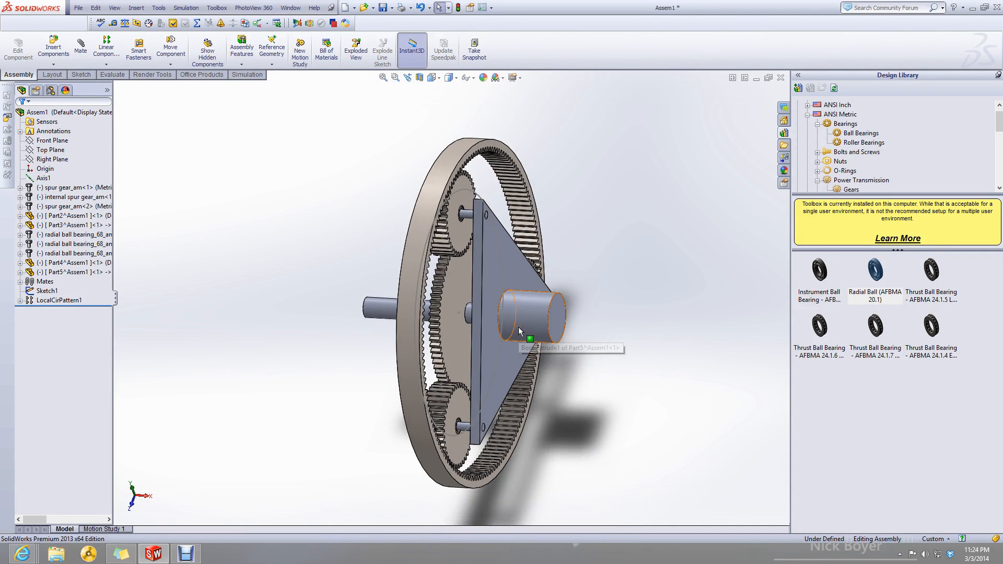
right_click(520, 327)
click(255, 268)
middle_drag(256, 268, 389, 261)
Set up a mechanical Gear mate between a tooth face of the sun gear and a tooth face of the upper planet gear.
click(81, 49)
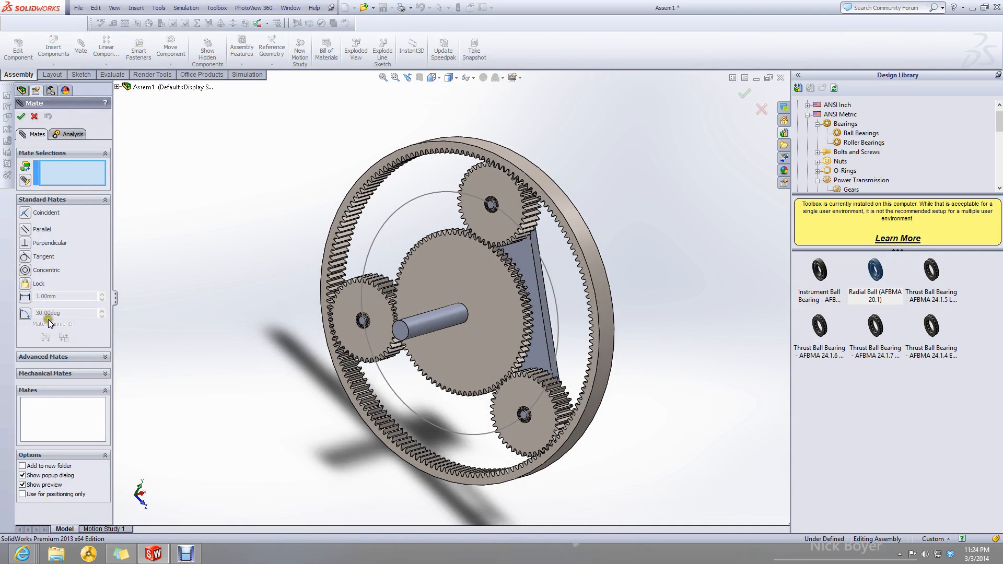
click(69, 373)
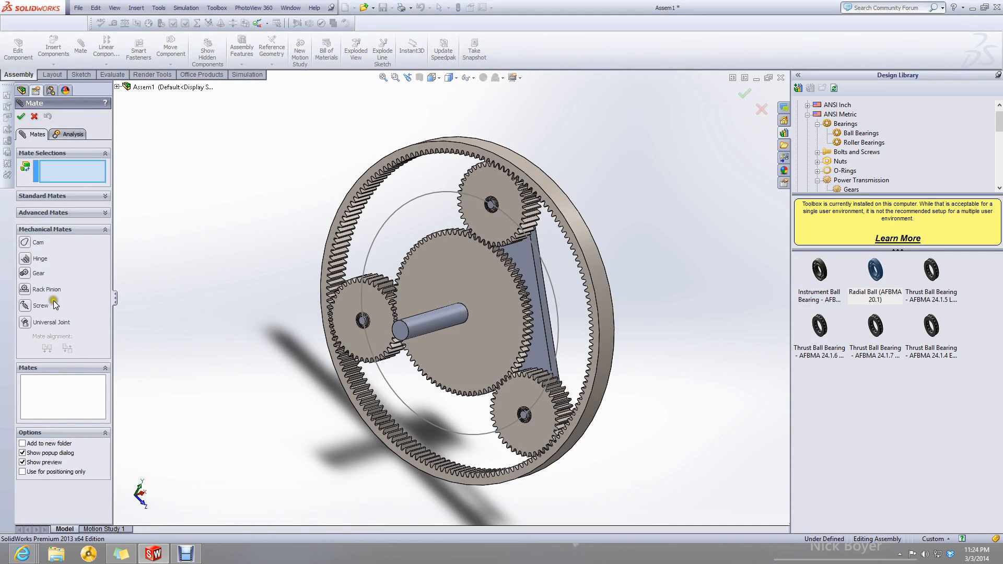
click(28, 277)
scroll(514, 274, down, 10)
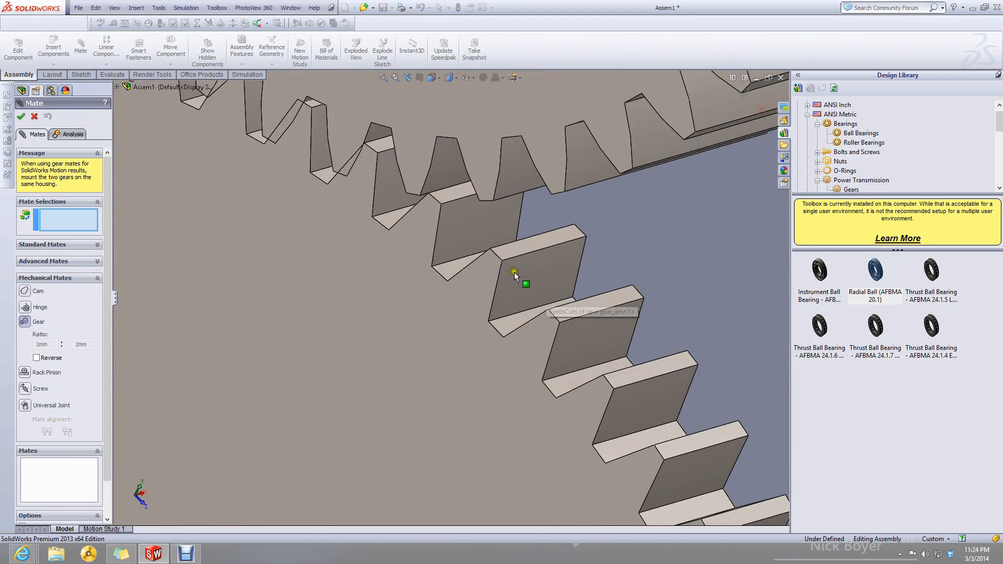
click(448, 265)
middle_drag(447, 264, 460, 159)
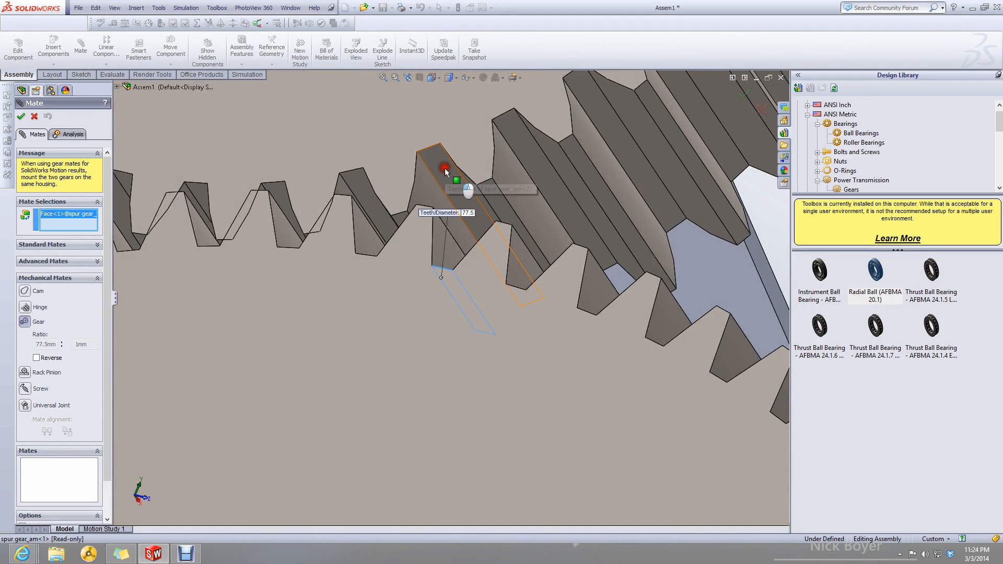
click(446, 173)
scroll(373, 188, up, 3)
scroll(373, 184, up, 1)
middle_drag(373, 184, 390, 250)
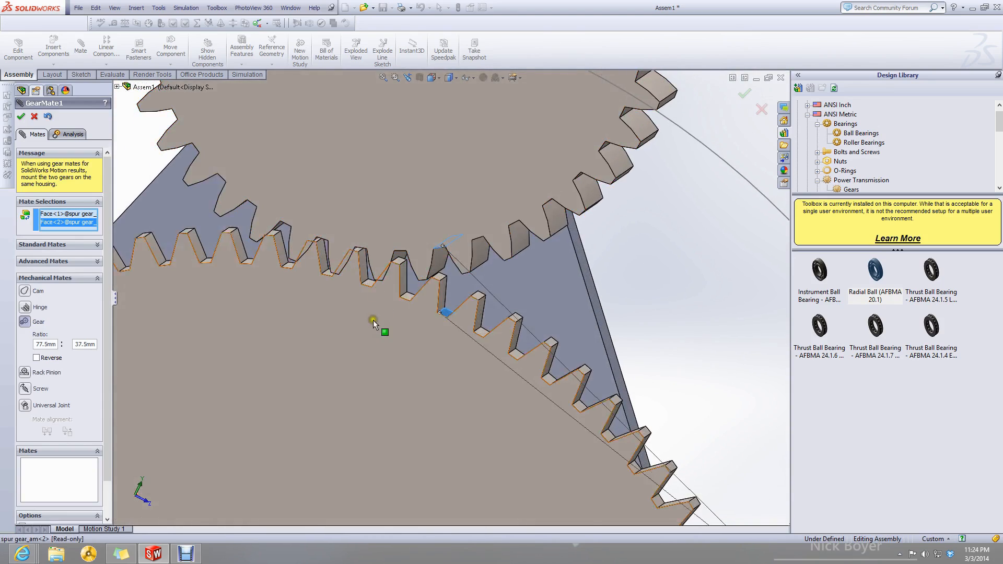
Set the sun-to-planet gear mate ratio to 80 mm : 40 mm and accept the mate.
scroll(288, 343, up, 6)
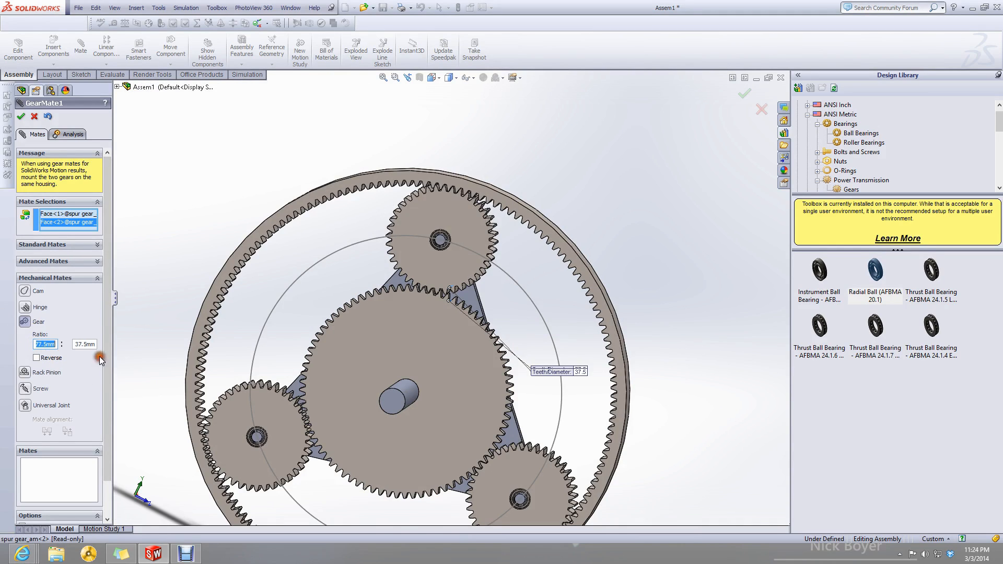
text(80)
click(77, 344)
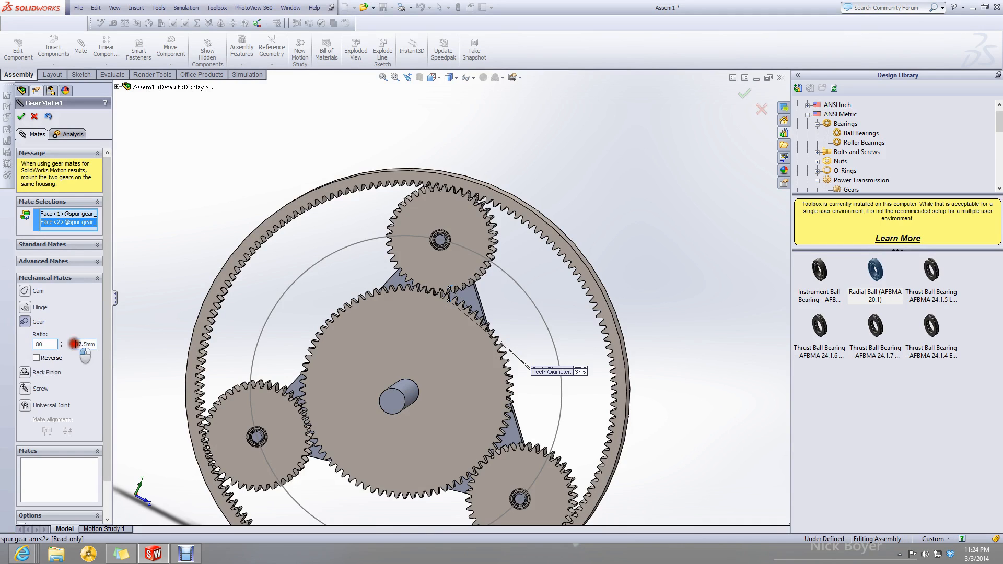
text(40)
key(Tab)
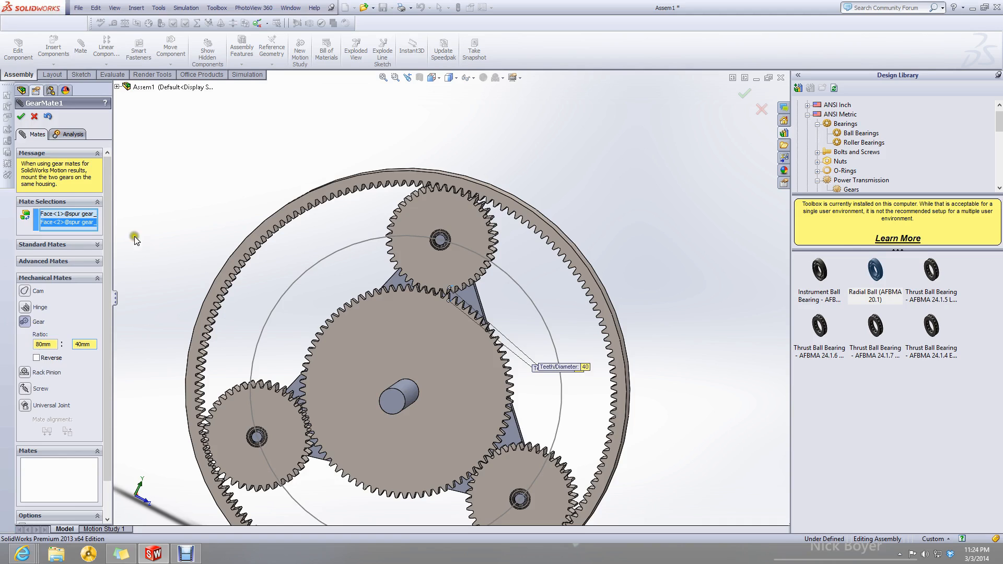
click(23, 118)
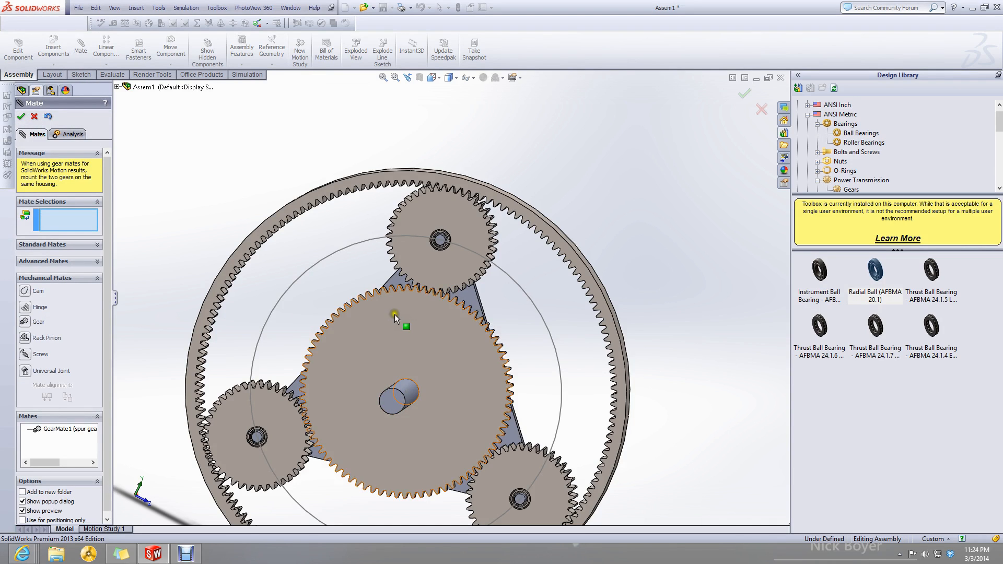
Rotate the sun gear slightly to test its meshing with the planet gear, and finish the mating.
click(413, 308)
drag(414, 308, 381, 287)
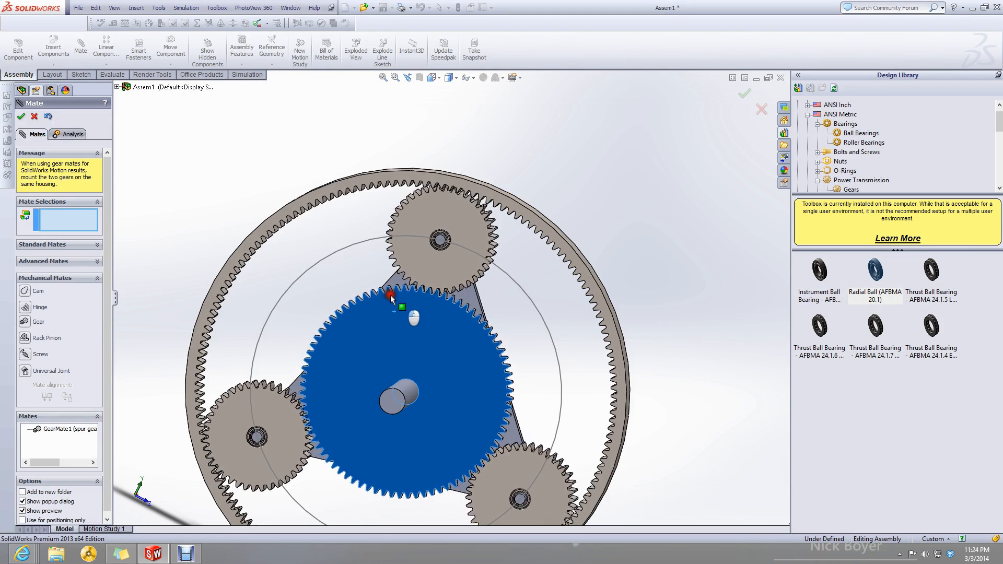
scroll(329, 408, down, 5)
key(f)
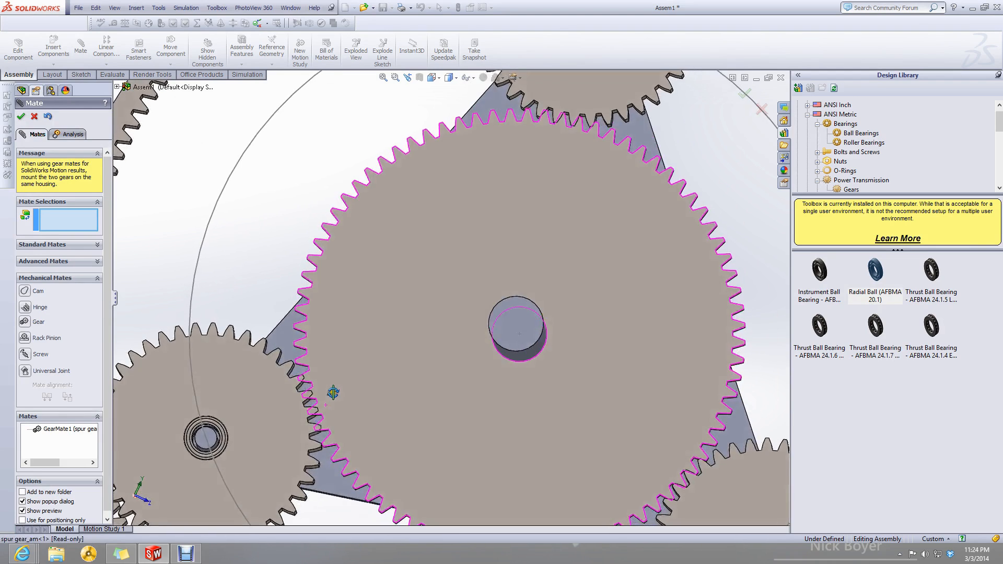
middle_drag(568, 335, 537, 302)
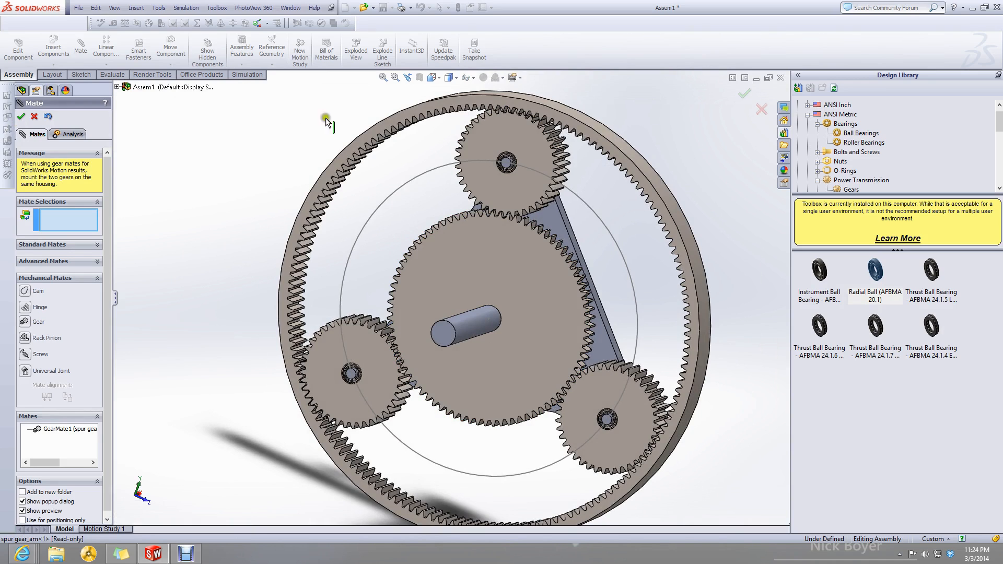
scroll(526, 127, down, 4)
drag(484, 407, 476, 400)
click(21, 116)
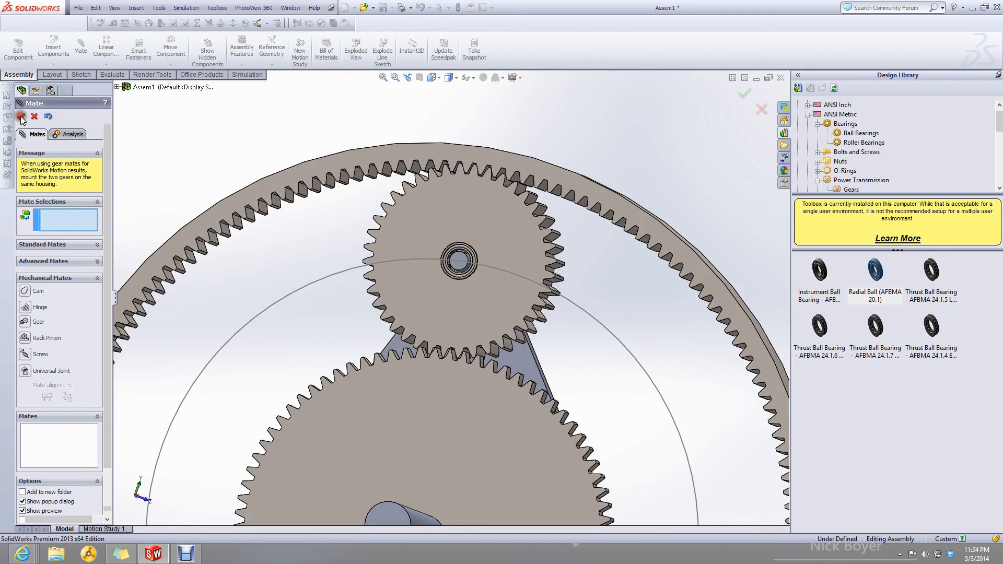
Set up a second Gear mate between a tooth face of the upper planet gear and the ring gear's outer face.
click(82, 50)
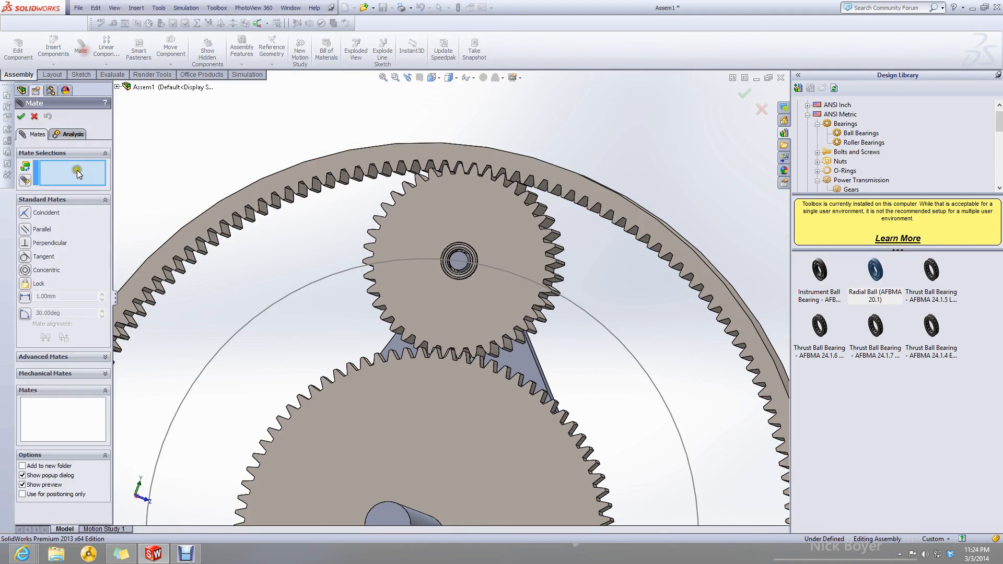
click(54, 373)
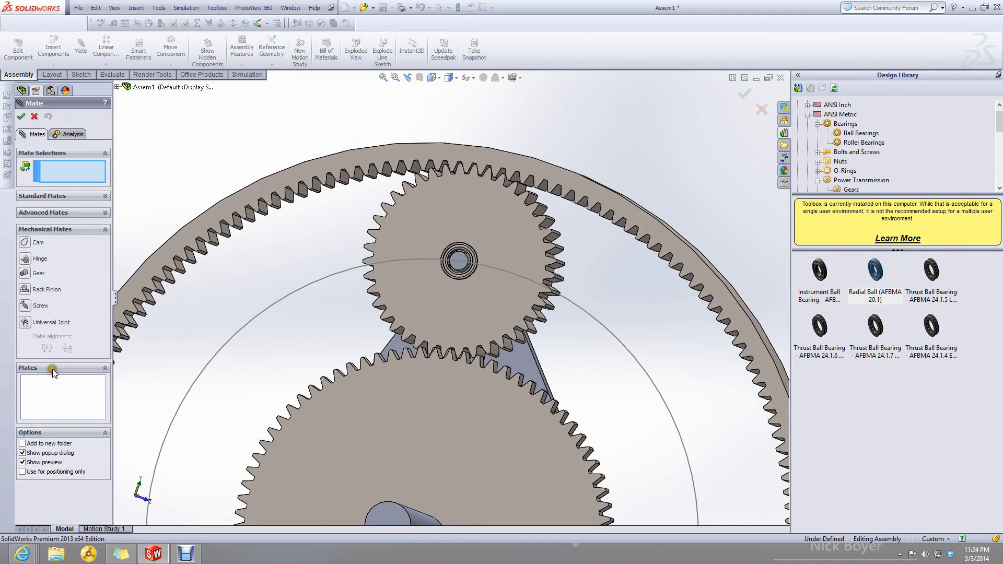
click(21, 273)
scroll(552, 171, down, 5)
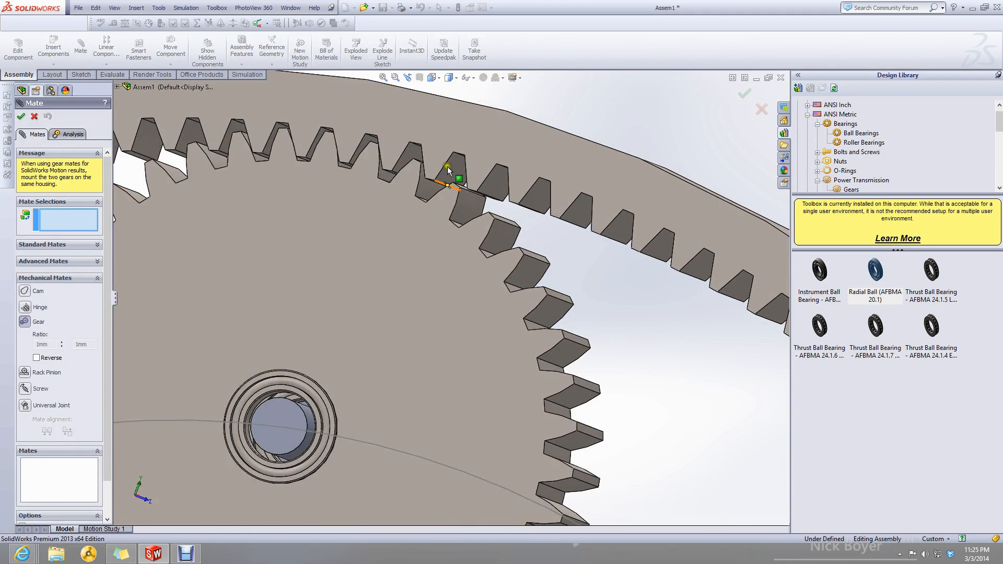
scroll(448, 170, down, 4)
click(424, 269)
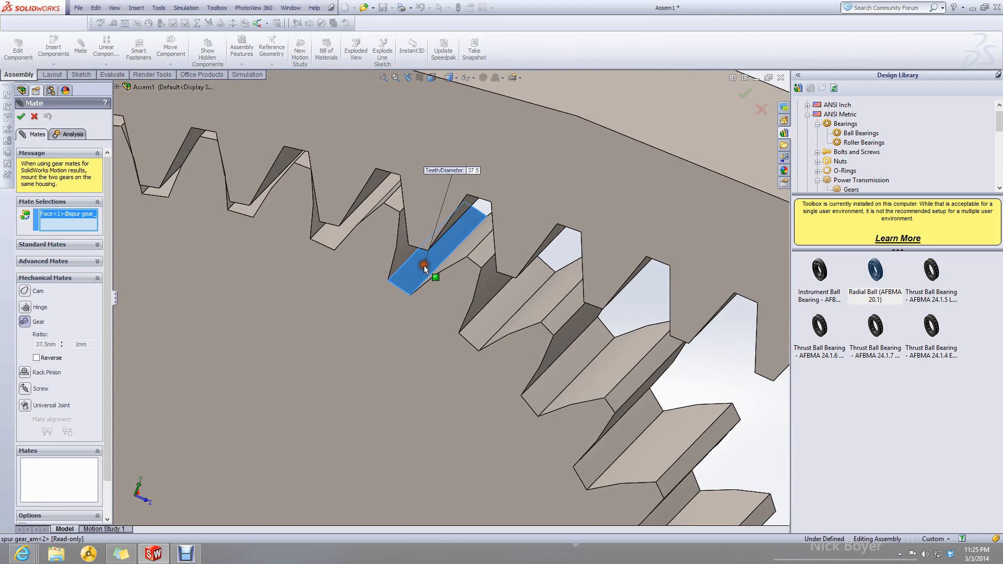
scroll(425, 272, up, 2)
click(665, 166)
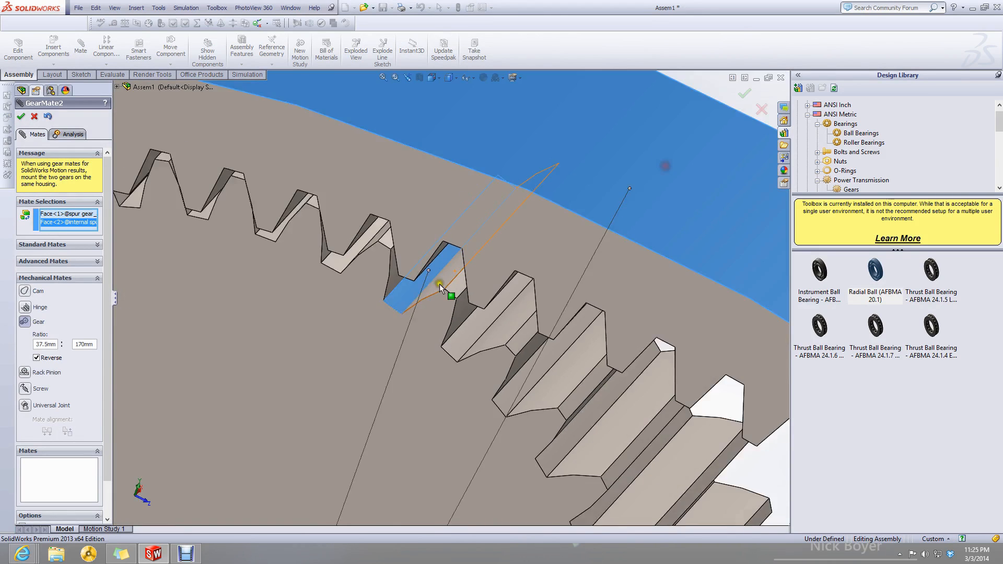
Set the planet-to-ring gear mate ratio to 40 mm : 160 mm, accept it and finish the mating.
scroll(439, 288, up, 5)
drag(36, 342, 107, 345)
text(40)
key(Return)
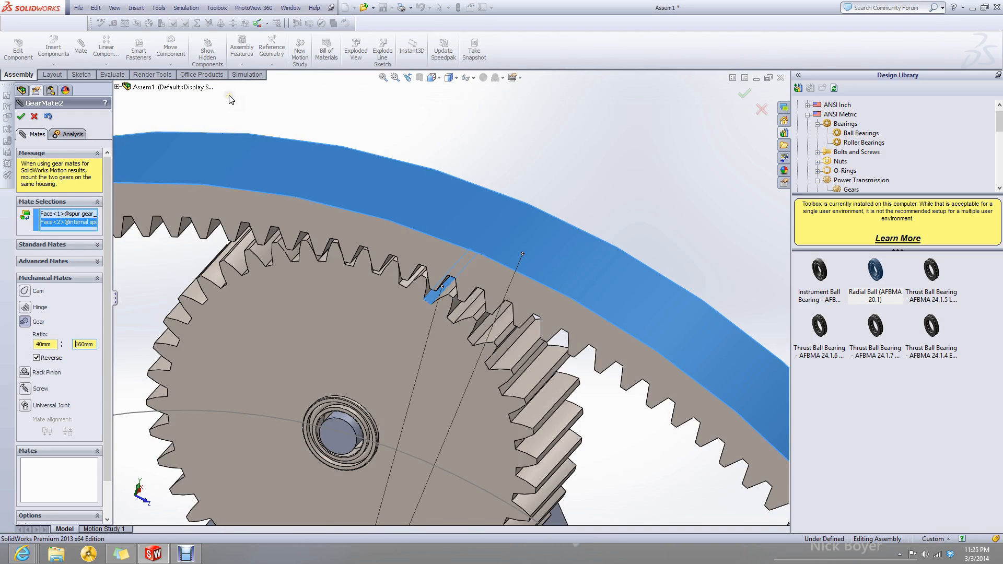
click(23, 119)
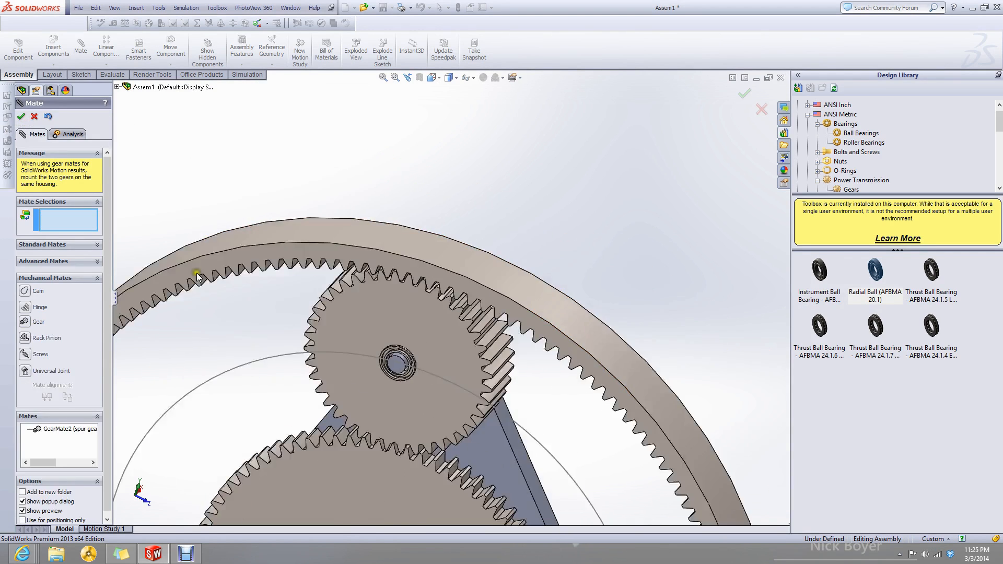
click(21, 117)
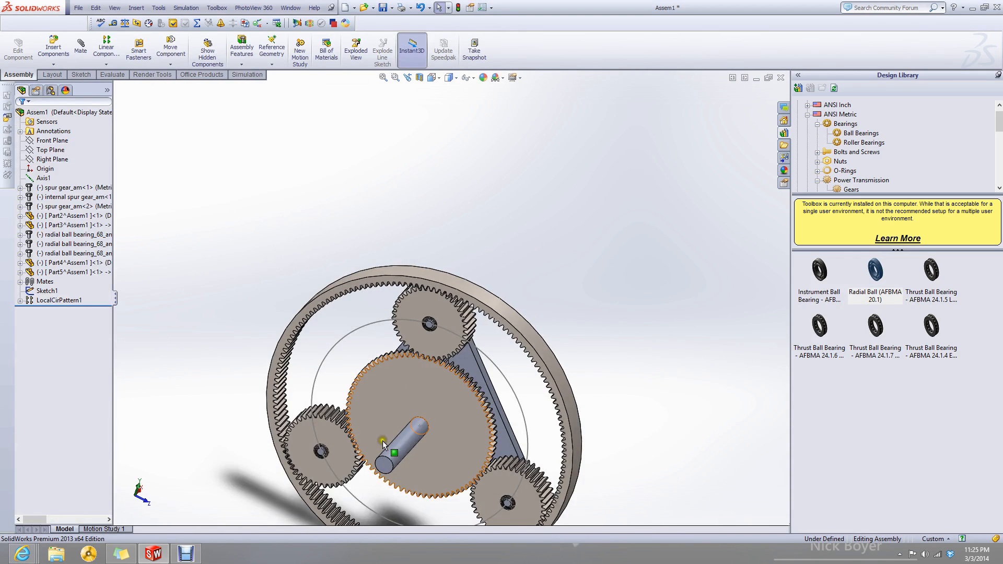
Rotate the sun gear by hand to test the motion of the planetary gear train.
scroll(465, 323, down, 3)
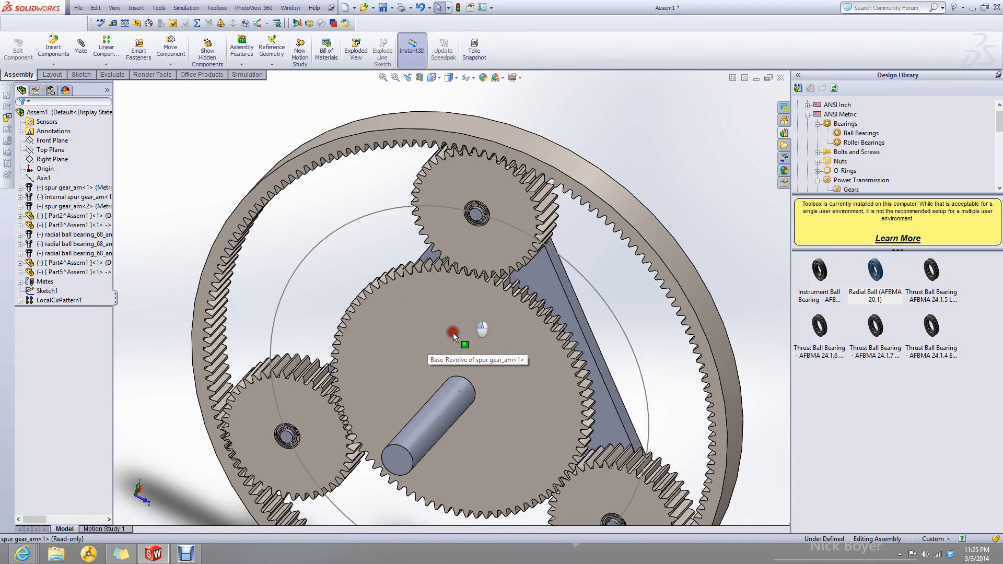
click(468, 296)
mouse_move(436, 287)
mouse_down()
mouse_move(370, 270)
mouse_move(352, 281)
mouse_move(399, 290)
mouse_move(434, 321)
mouse_move(449, 315)
mouse_move(469, 340)
mouse_move(480, 322)
mouse_move(448, 293)
mouse_move(431, 287)
mouse_move(454, 301)
mouse_move(416, 283)
mouse_up()
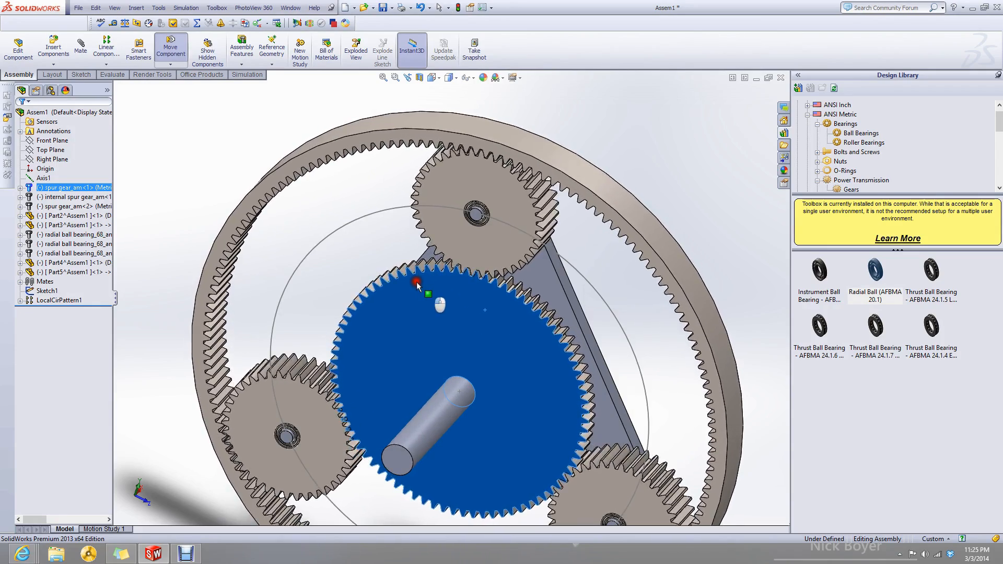
drag(406, 278, 402, 275)
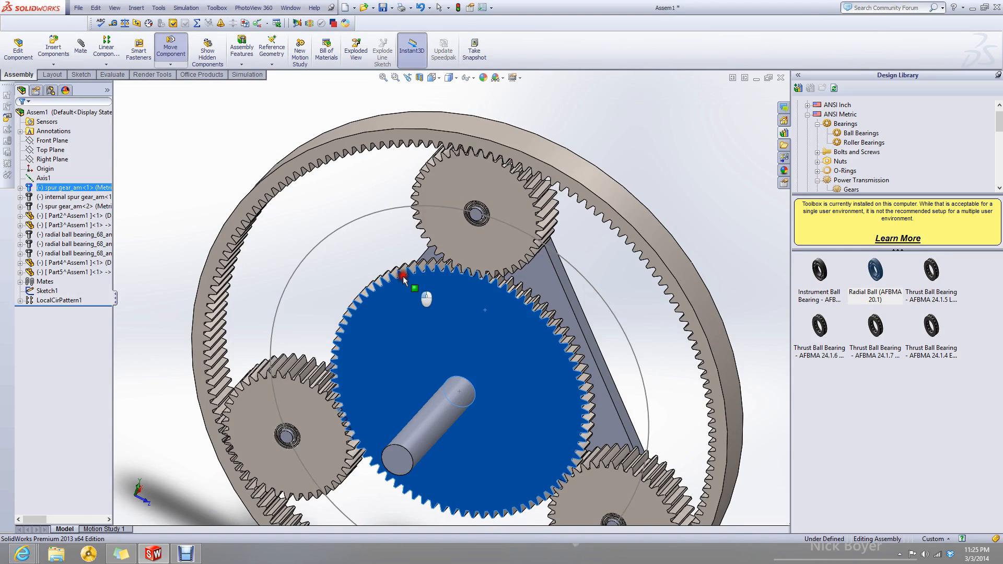
key(Escape)
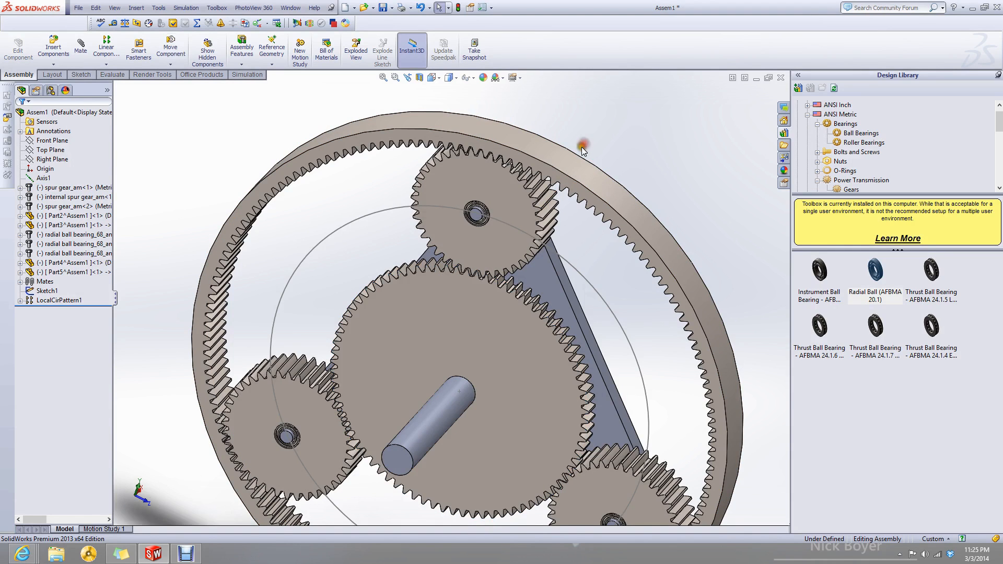
Fix the ring gear in place so it cannot rotate in the assembly.
click(575, 167)
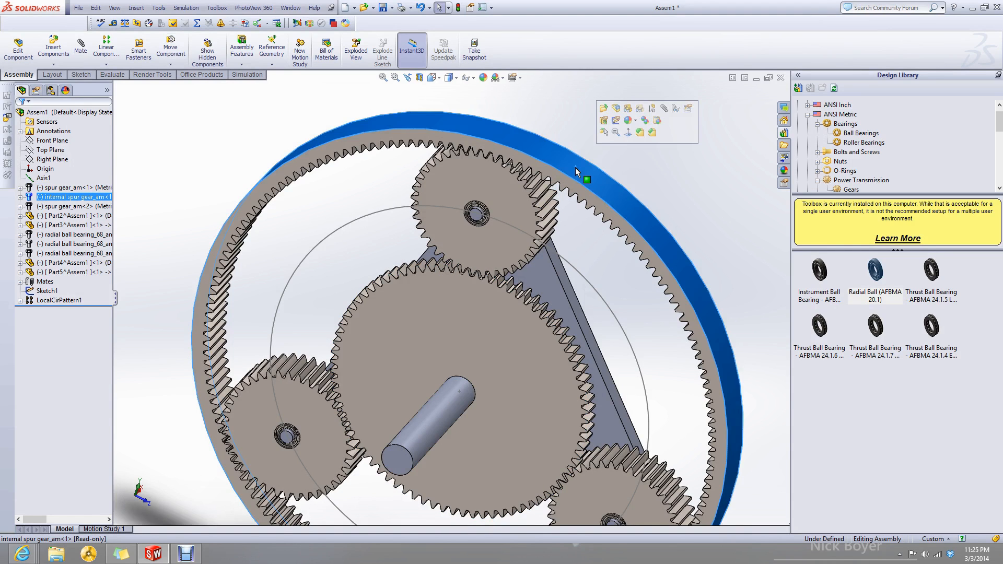
click(474, 106)
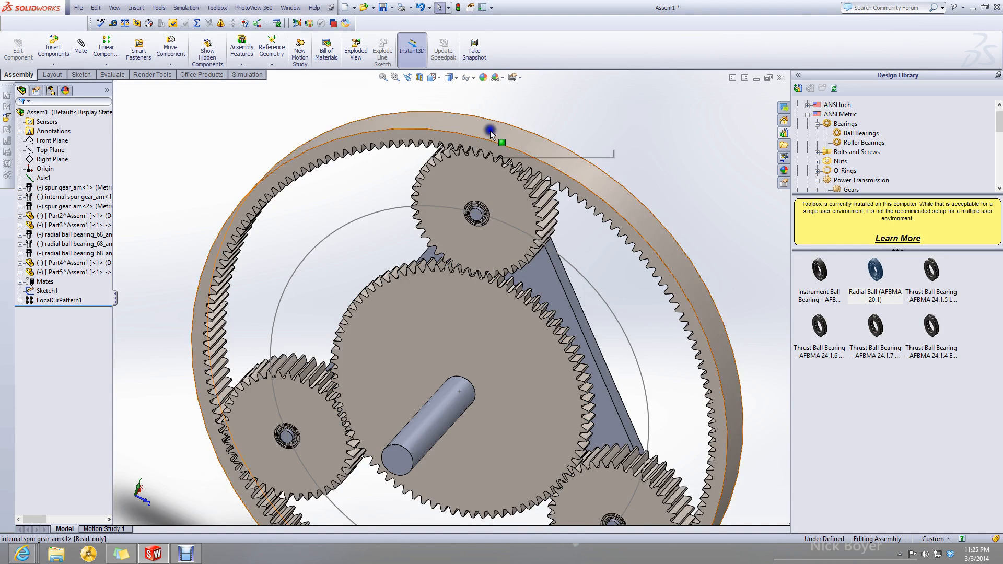
right_click(493, 134)
click(504, 226)
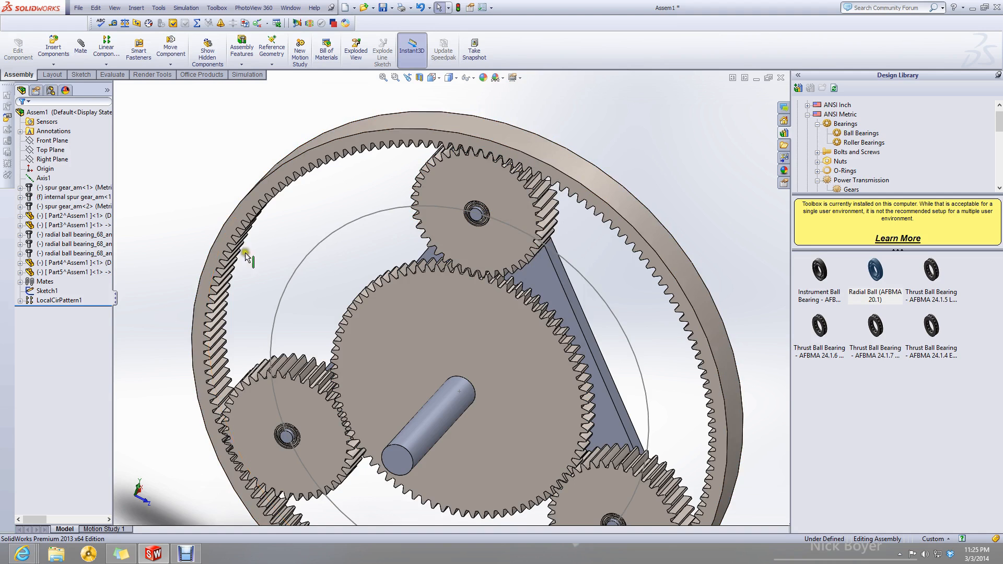
click(424, 121)
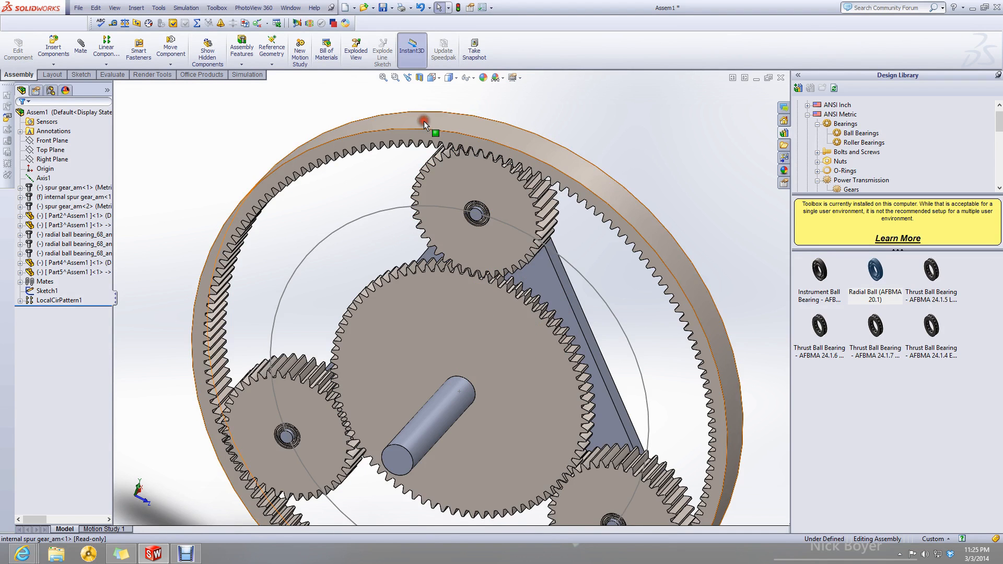
click(69, 197)
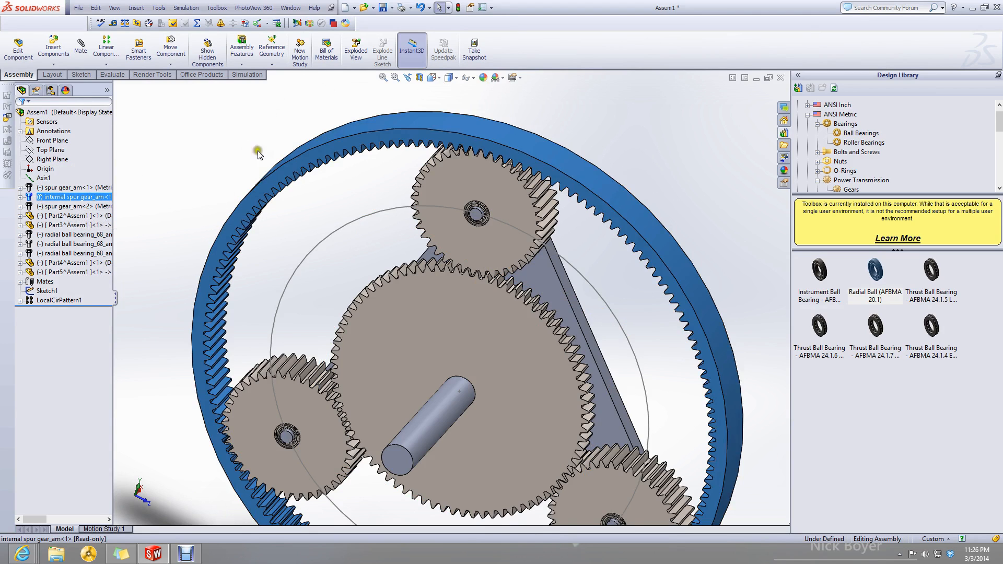
click(240, 143)
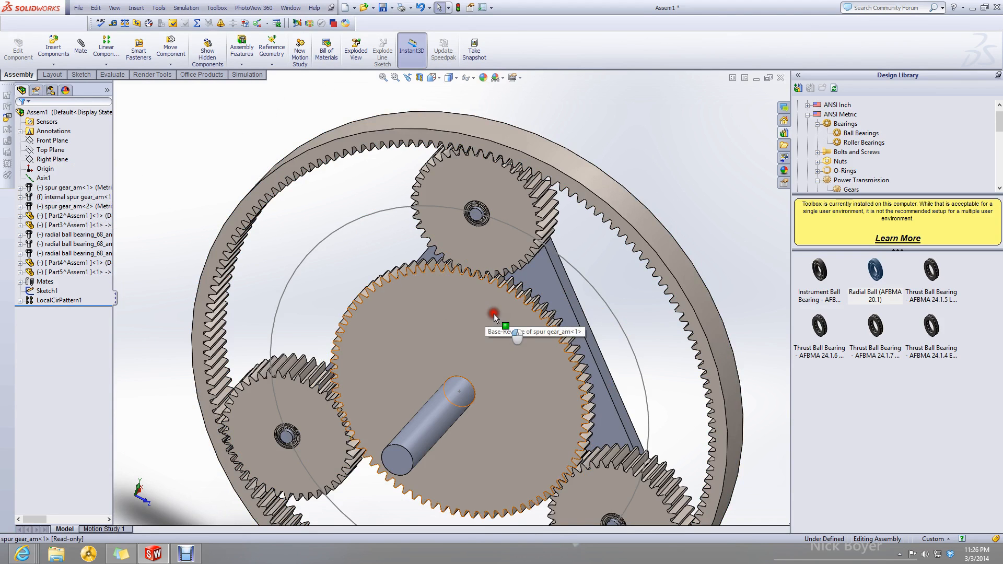
Rotate the sun gear and its input shaft by hand to test how the planet carrier and output shaft turn.
drag(485, 309, 352, 286)
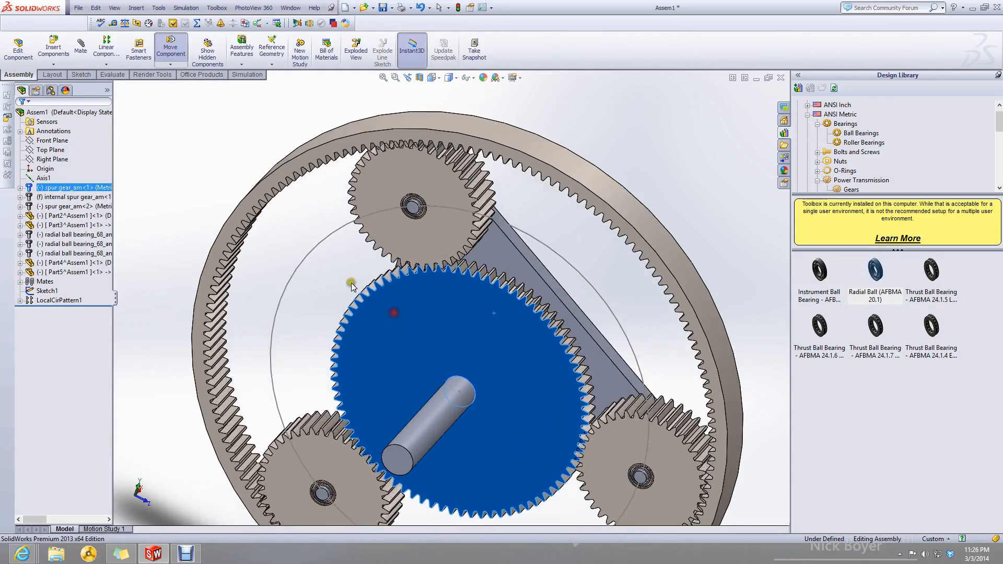
click(331, 276)
middle_drag(403, 333, 358, 318)
scroll(383, 446, up, 2)
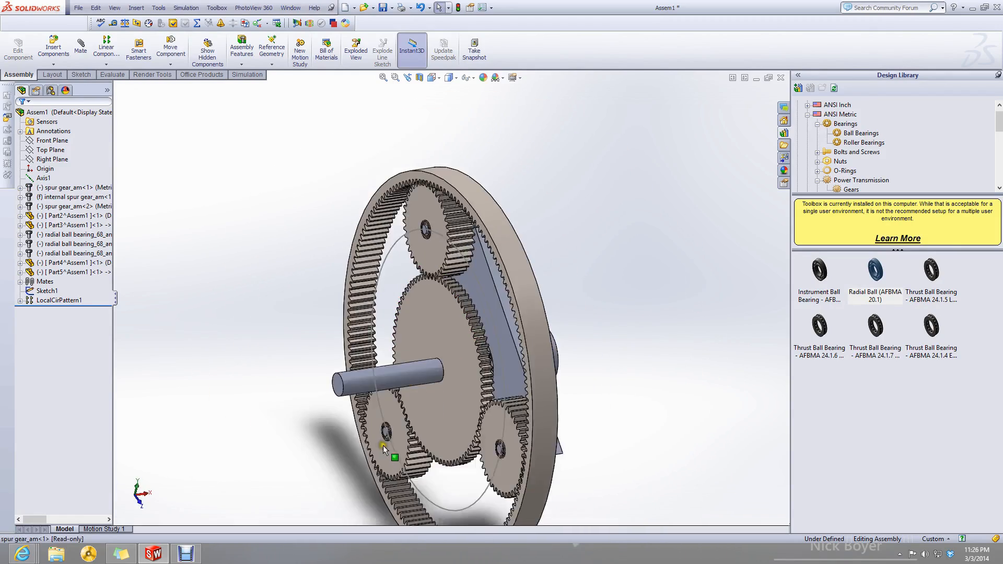
scroll(384, 445, down, 2)
click(405, 339)
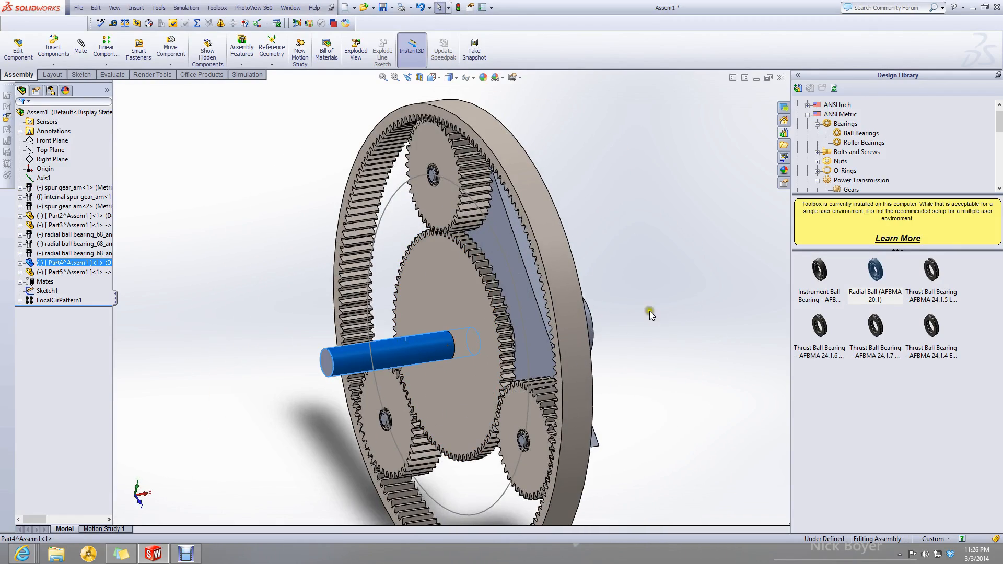
middle_drag(646, 239, 600, 293)
click(540, 311)
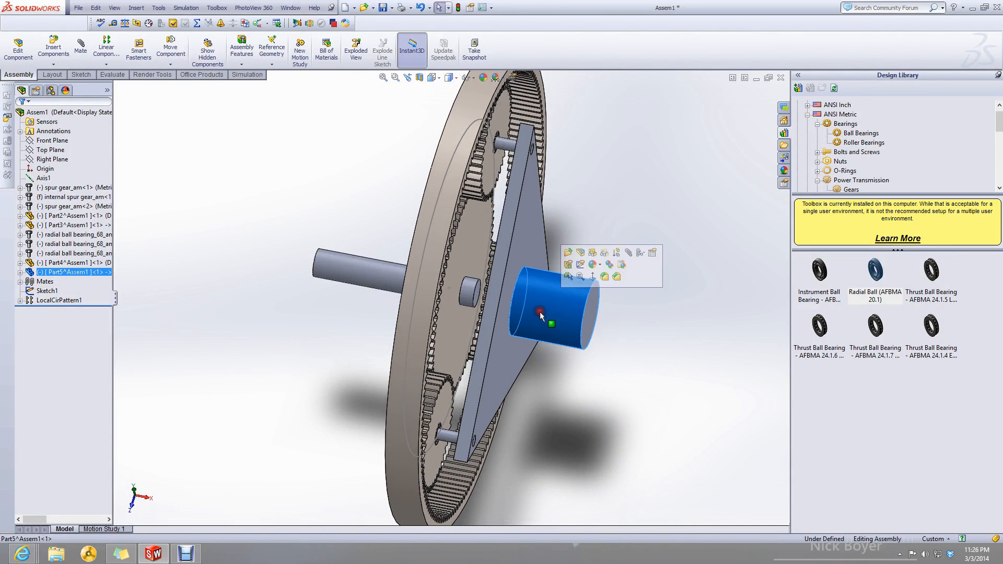
click(380, 263)
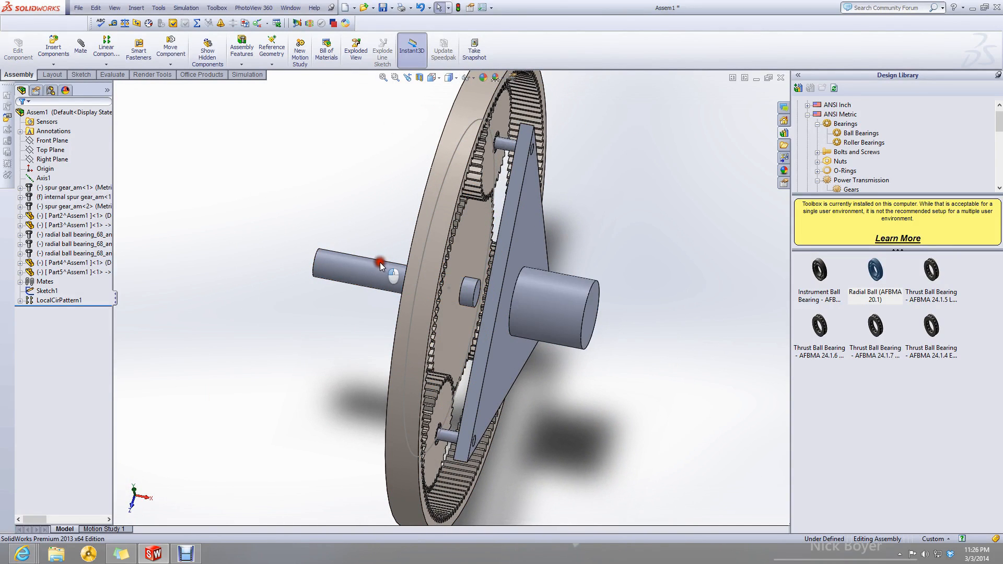
drag(380, 265, 366, 371)
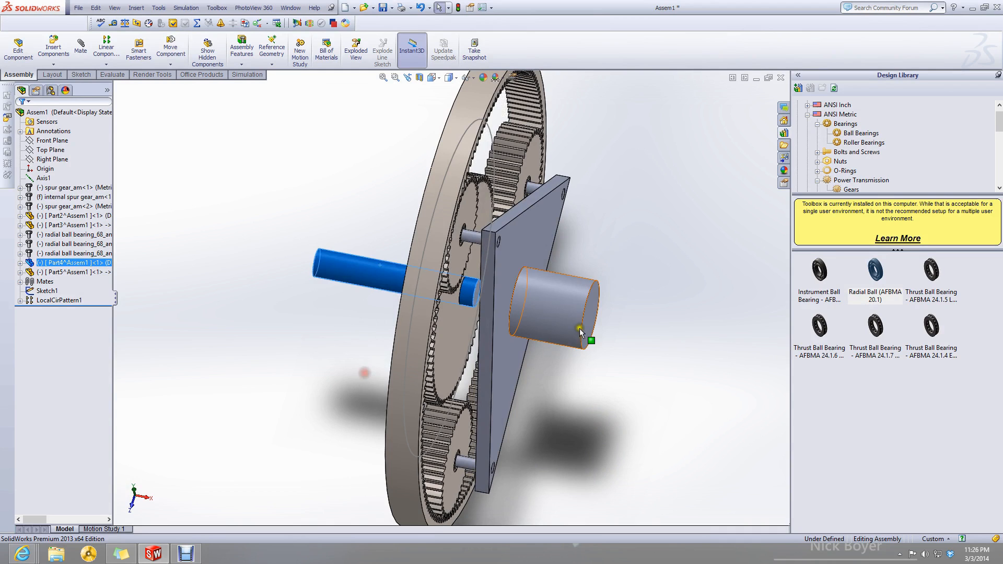
click(566, 319)
click(570, 409)
Open Motion Study 1 and set its study type to Motion Analysis.
click(118, 530)
click(47, 387)
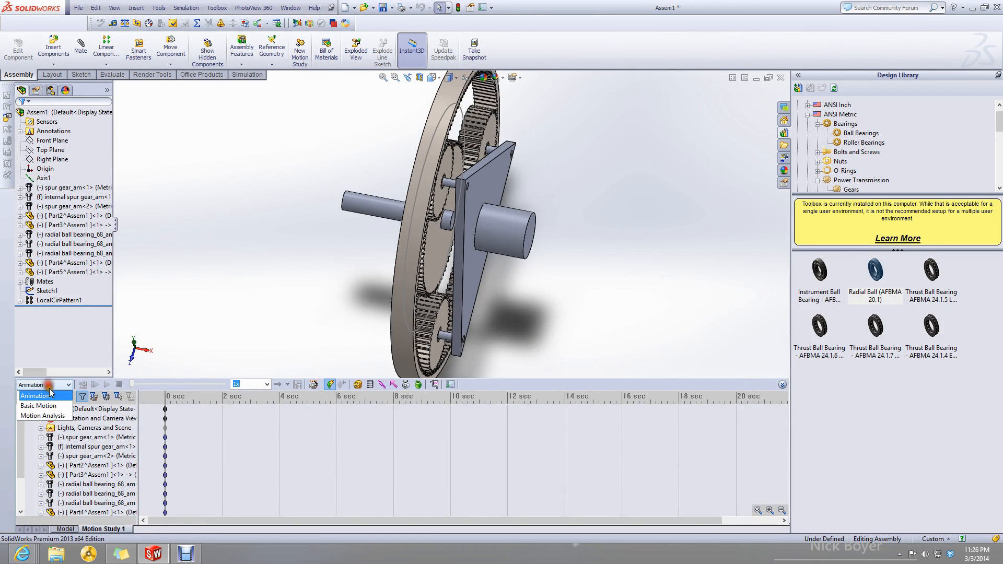
click(59, 418)
click(339, 408)
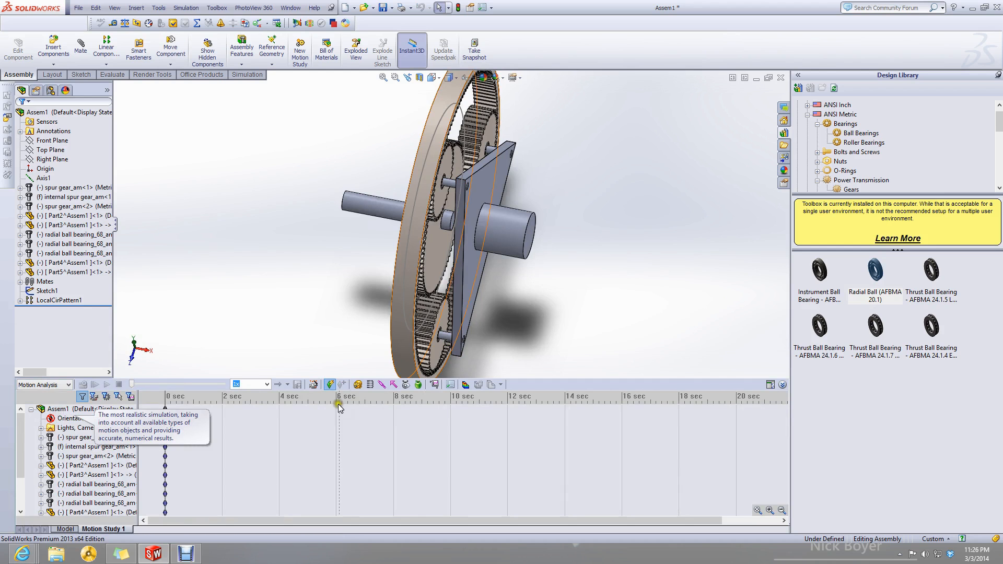
Add a constant-speed rotary motor to the input shaft's cylindrical face and calculate the motion study.
click(358, 386)
middle_drag(340, 217, 383, 211)
click(383, 211)
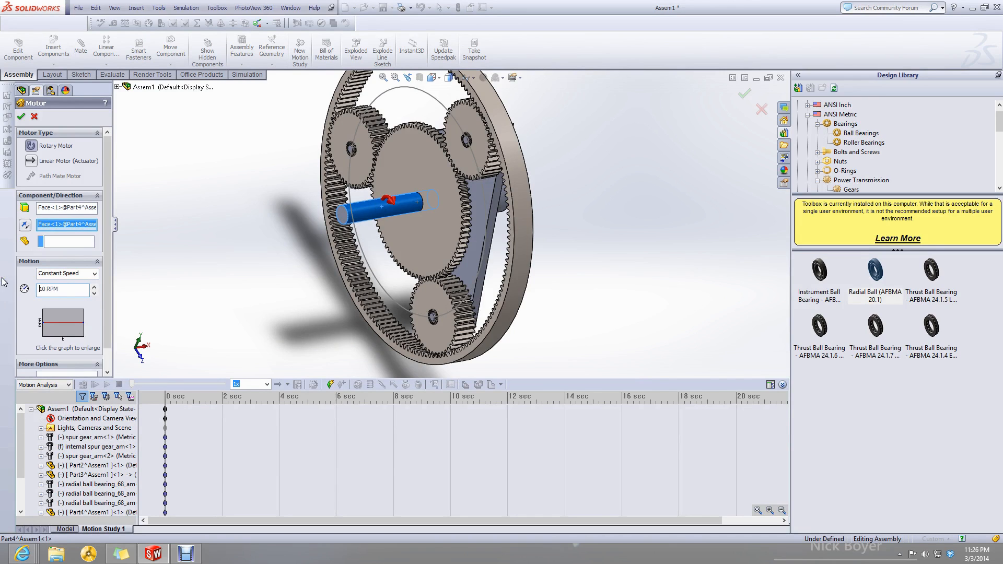
click(21, 117)
click(82, 385)
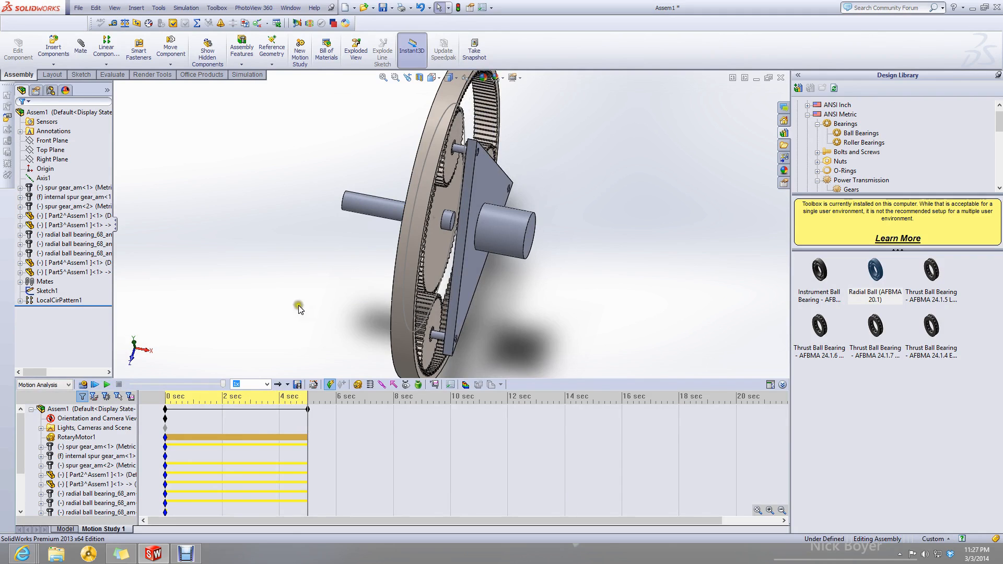
Set up a results plot for the output shaft's cylindrical face with the Displacement/Velocity/Acceleration category.
click(435, 385)
click(498, 236)
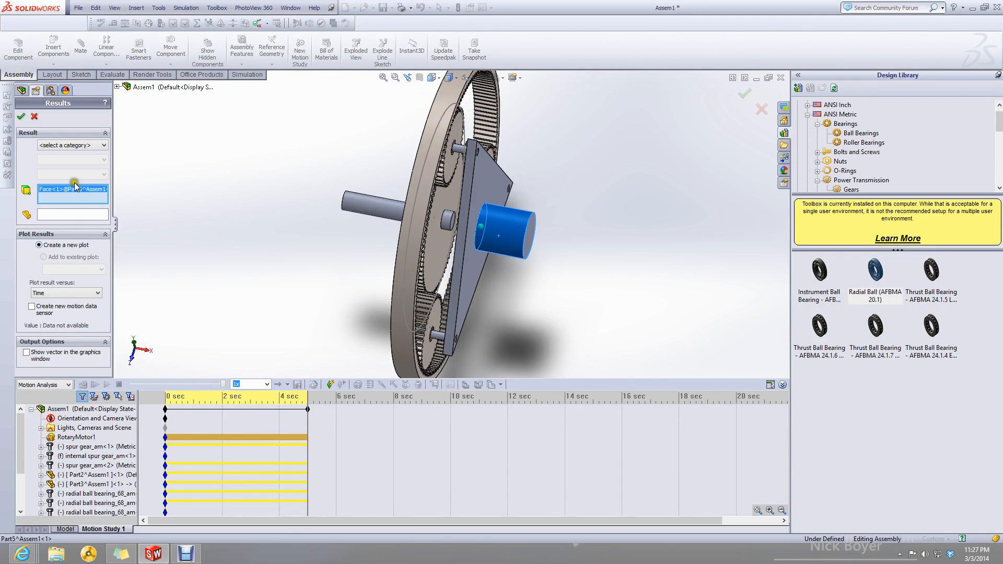
click(81, 149)
click(83, 159)
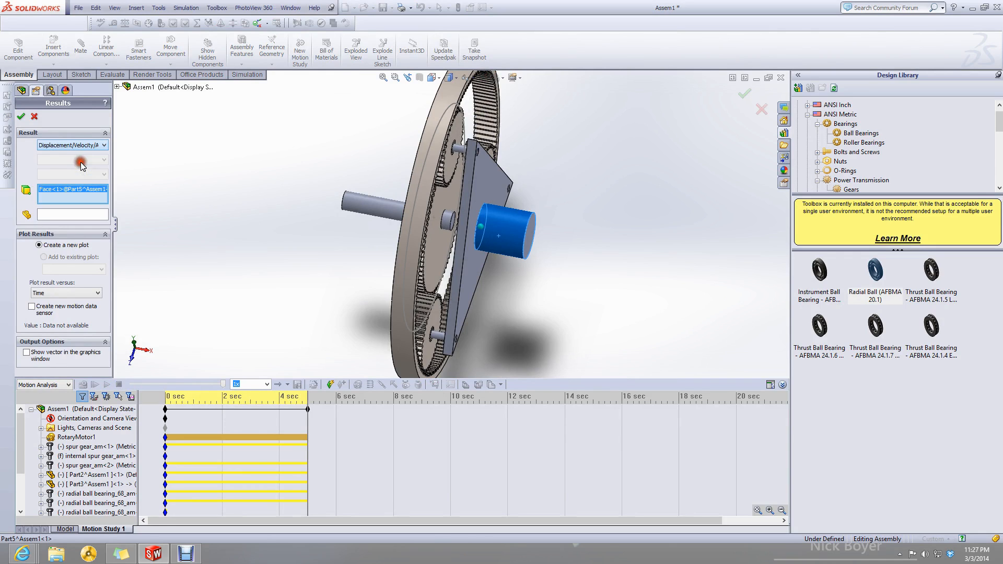
click(84, 160)
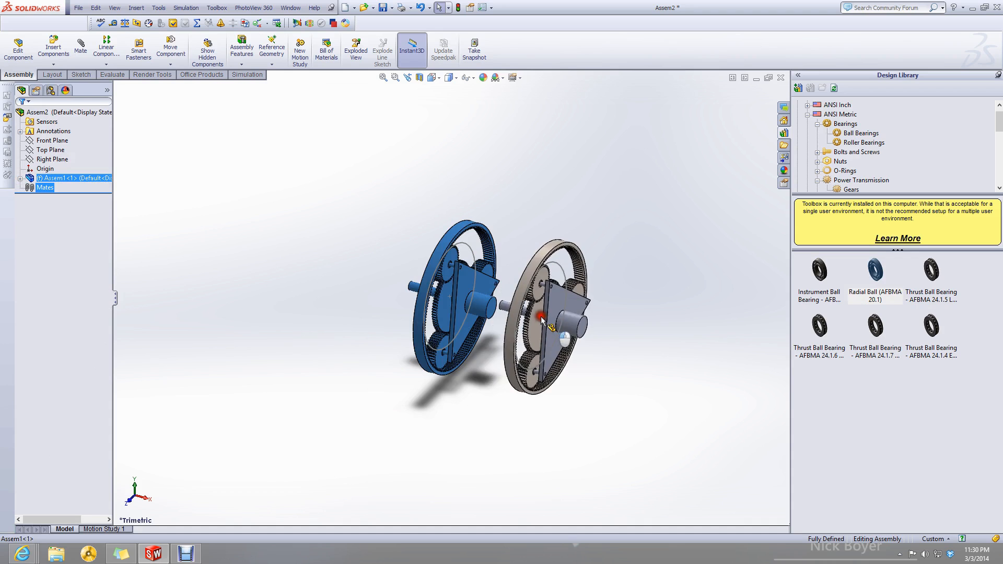
Add a third copy of the Assem1 planetary stage beside the second one in Assem2.
drag(73, 179, 585, 342)
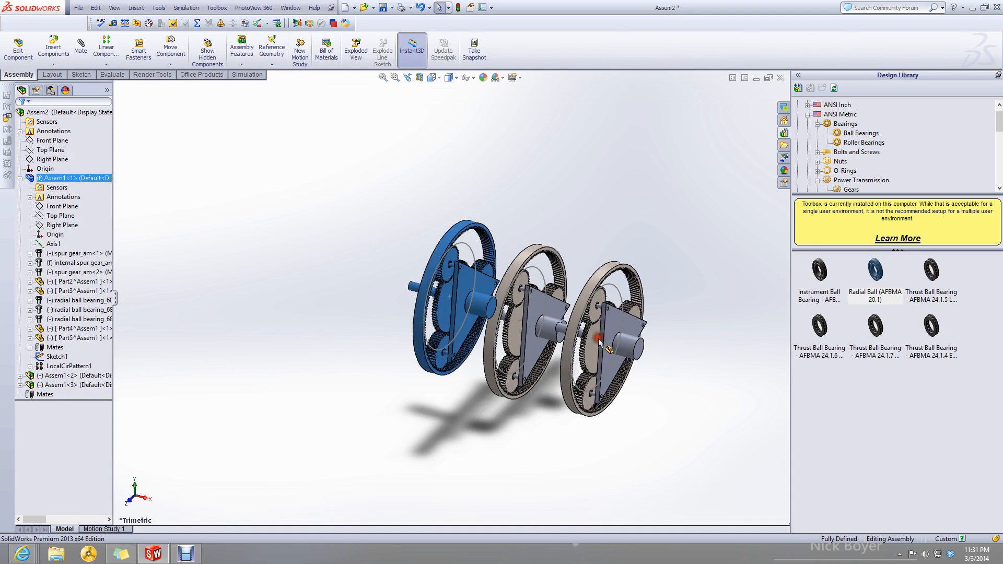
click(373, 280)
Mate the second stage's ring gear concentric with the first stage's and slide the second stage along the shared axis.
middle_drag(365, 278, 487, 363)
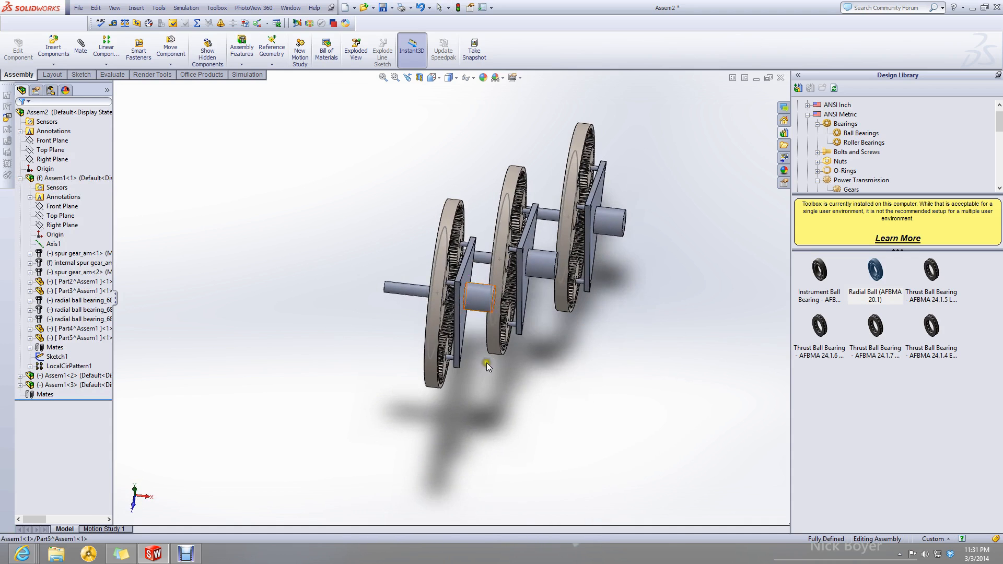
click(80, 49)
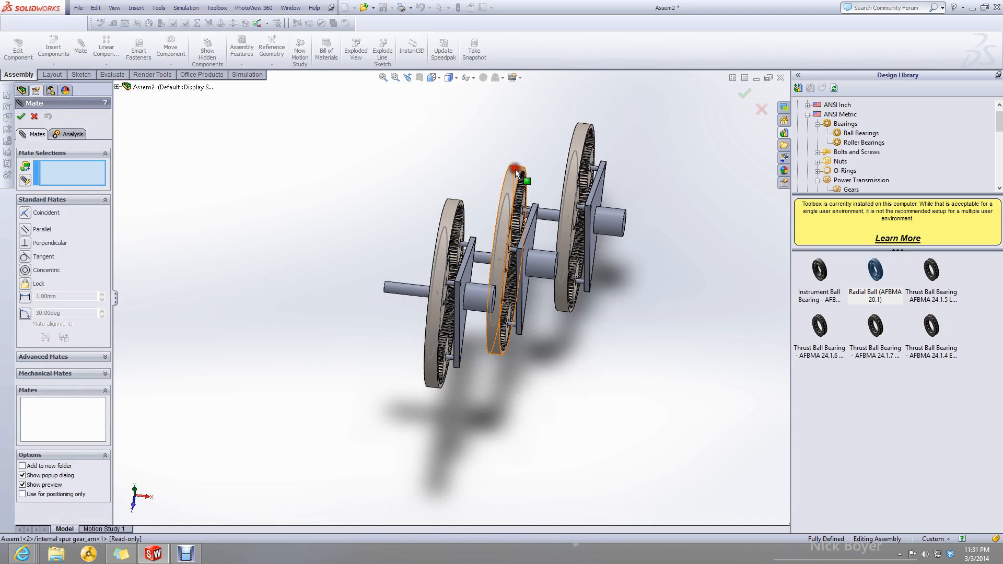
click(494, 262)
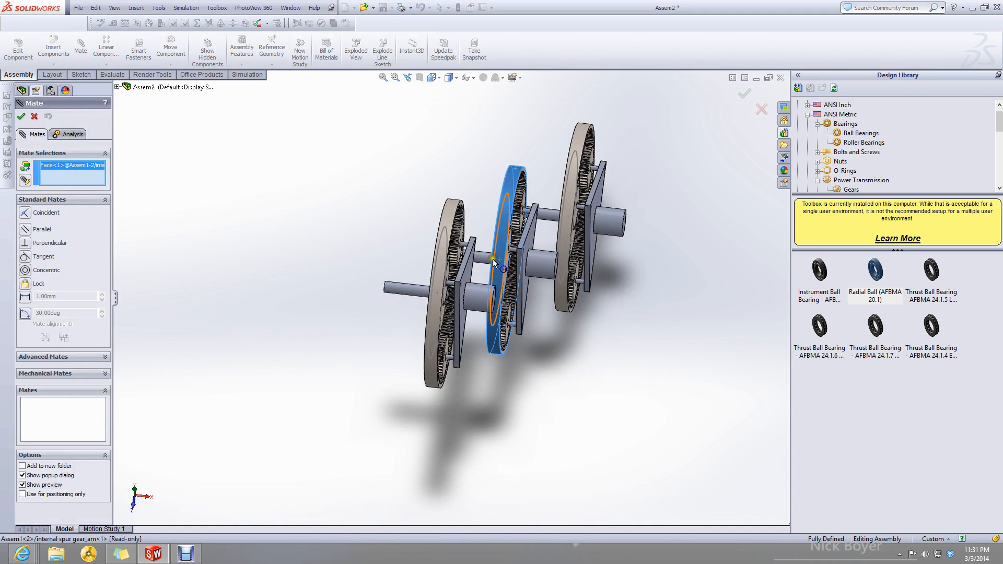
click(444, 212)
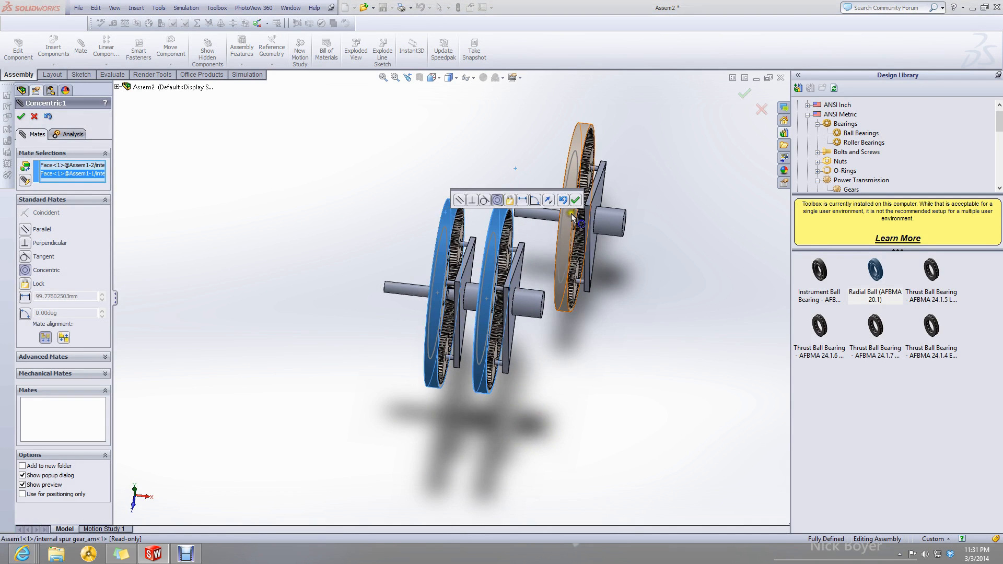
click(575, 200)
drag(497, 230, 540, 238)
Try to mate the first stage's output shaft concentric with the second stage's input shaft.
scroll(501, 295, down, 1)
scroll(488, 334, down, 3)
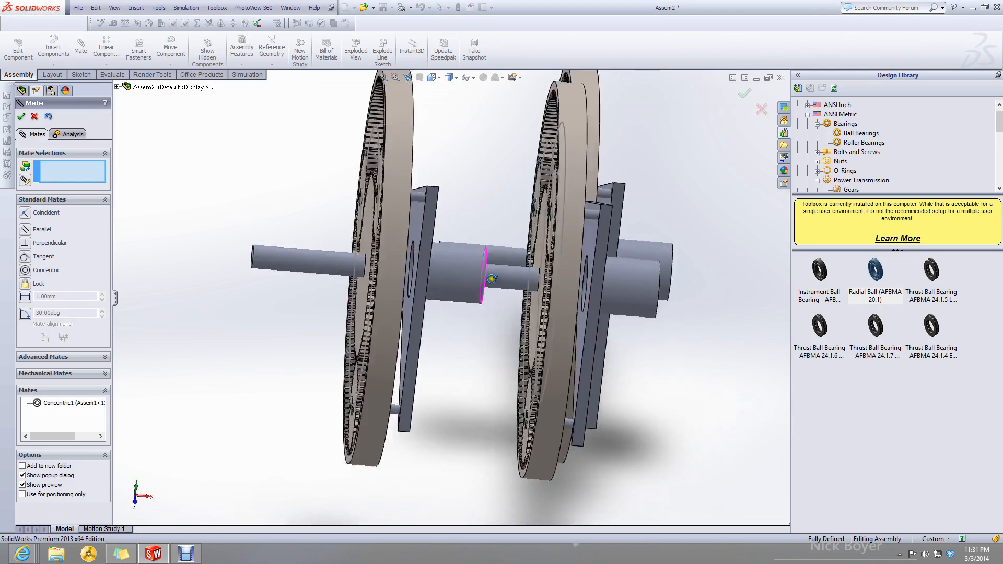
click(471, 256)
click(492, 272)
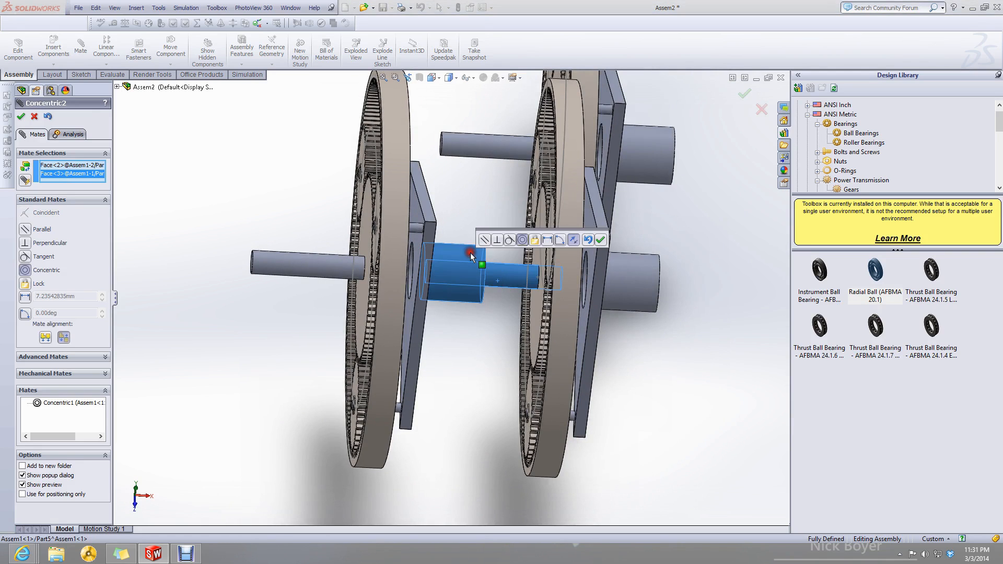
right_click(68, 173)
click(72, 176)
scroll(461, 251, down, 2)
middle_drag(454, 258, 491, 248)
click(491, 251)
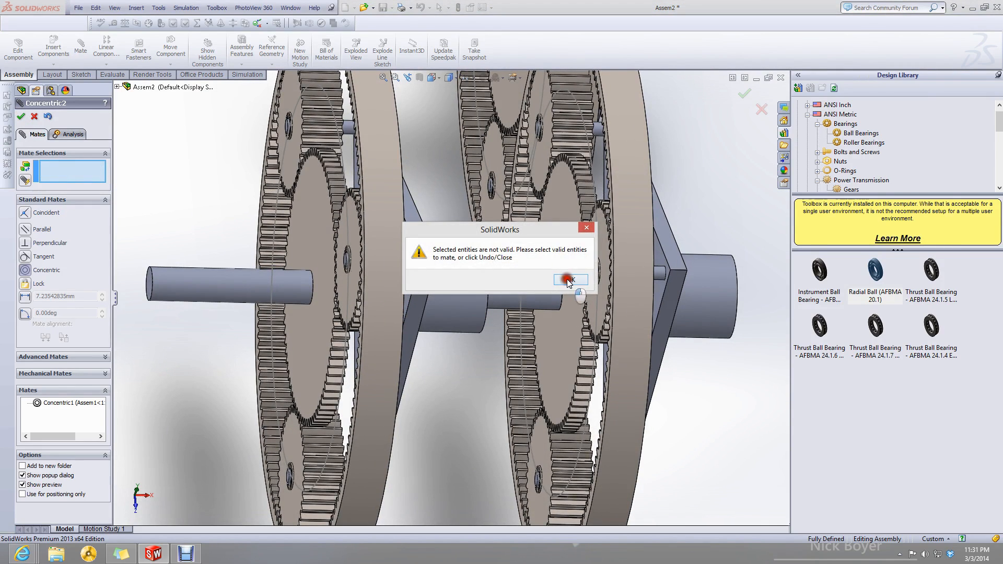
click(568, 280)
click(35, 118)
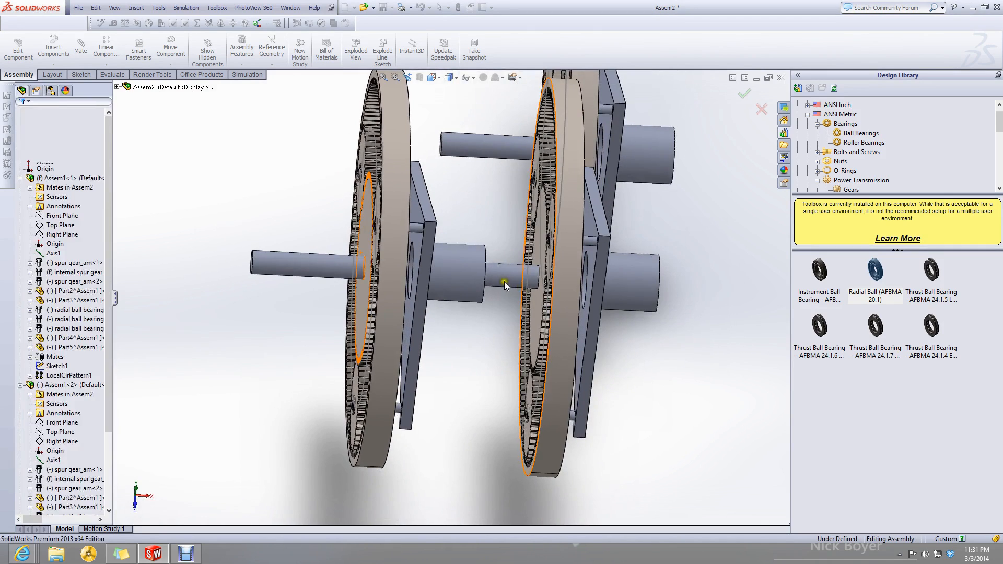
Examine the connection between the first stage's output shaft and the second stage's input shaft, and the second stage's output shaft.
click(501, 280)
scroll(502, 280, down, 3)
scroll(501, 280, down, 2)
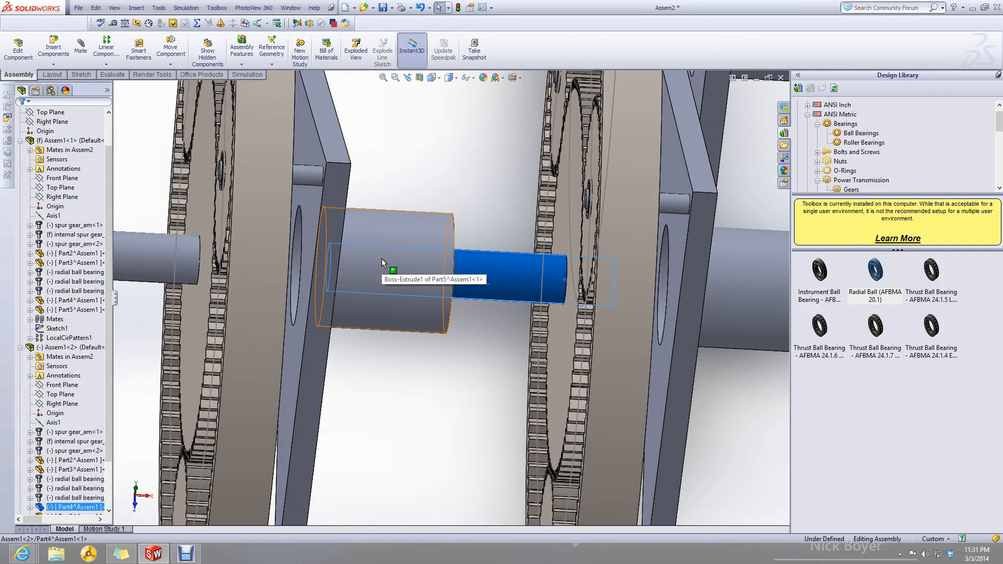
click(465, 346)
key(f)
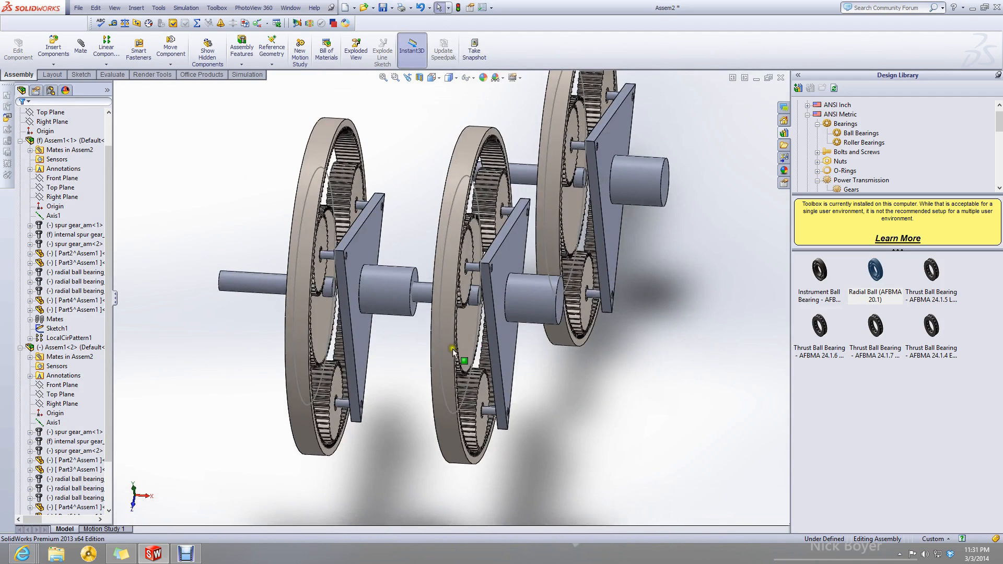
click(517, 299)
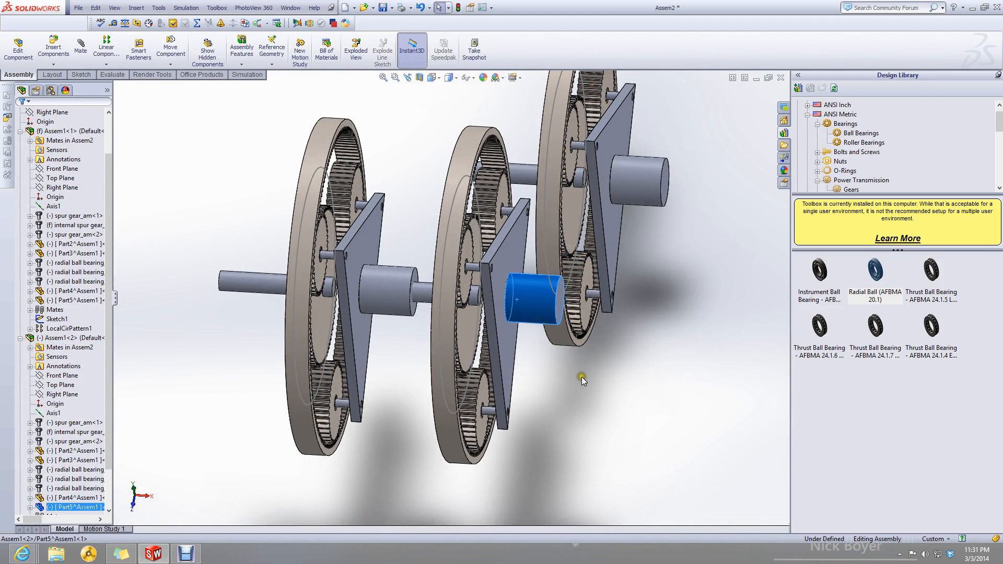
Mate the third stage's ring gear outer face concentric with the second stage's ring gear.
key(z)
drag(505, 171, 536, 227)
middle_drag(536, 232, 514, 405)
click(463, 224)
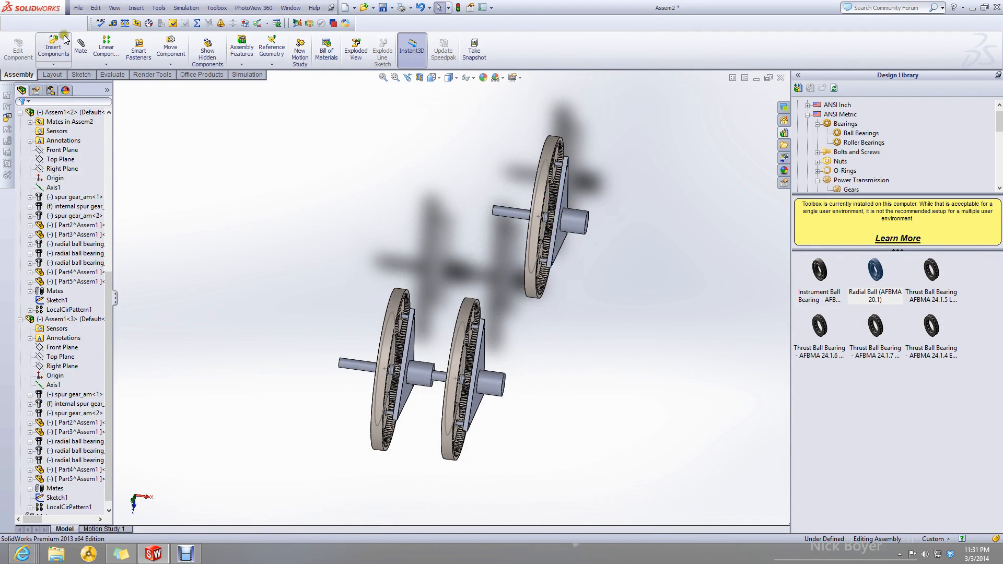
click(80, 46)
click(548, 142)
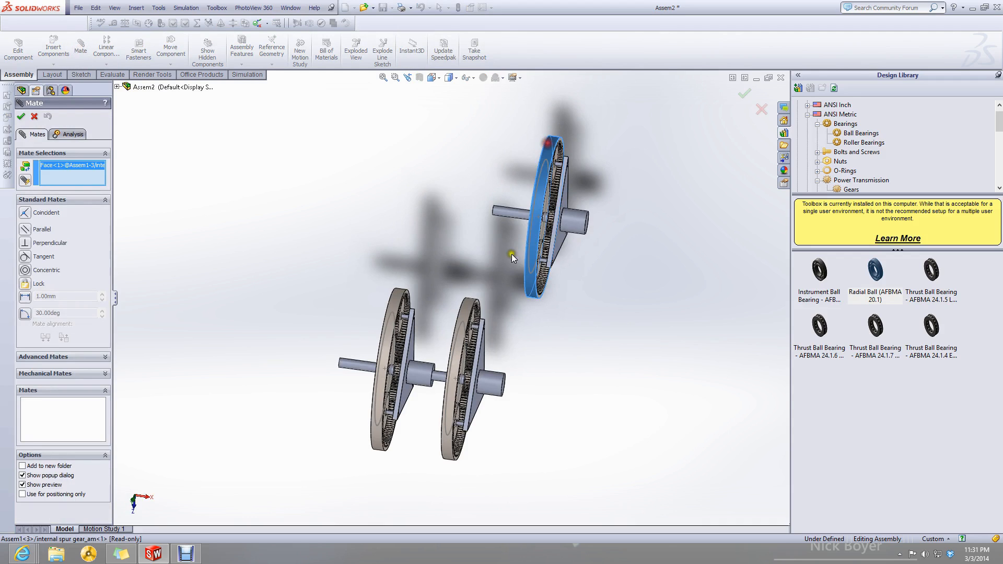
click(477, 307)
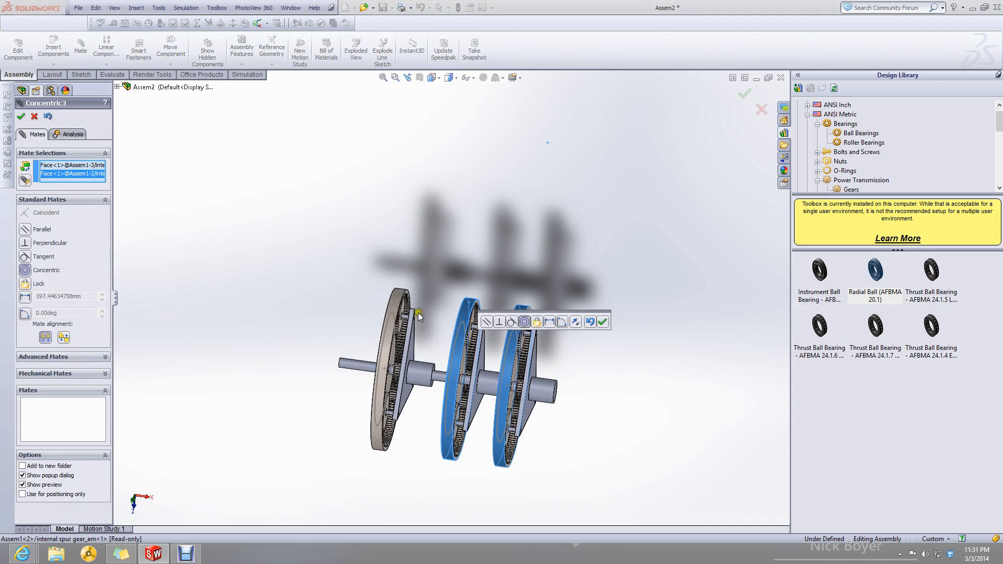
click(605, 321)
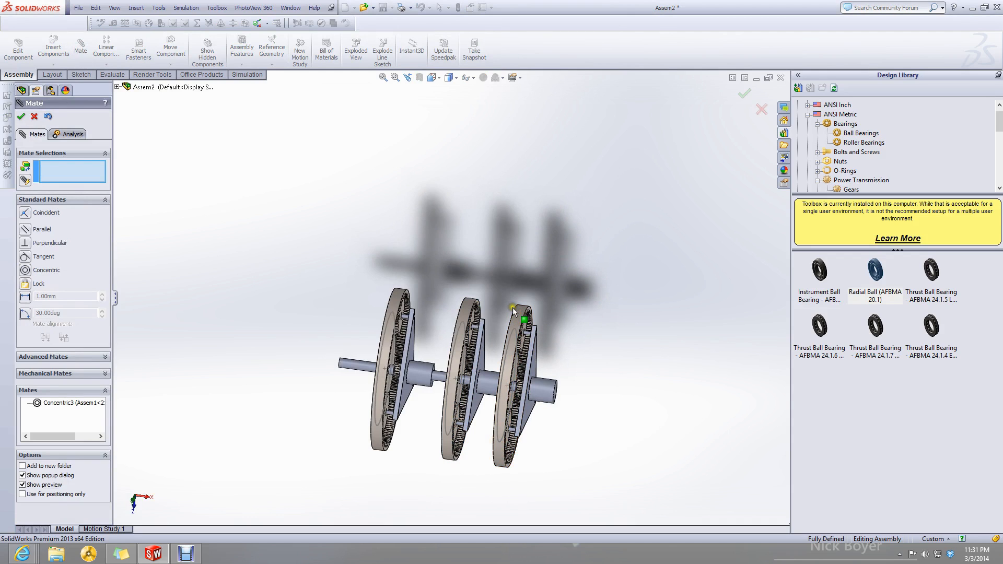
Examine how the three planetary stages line up along the shared axis, from the input shaft to the last output shaft.
scroll(464, 349, down, 2)
middle_drag(464, 344, 466, 350)
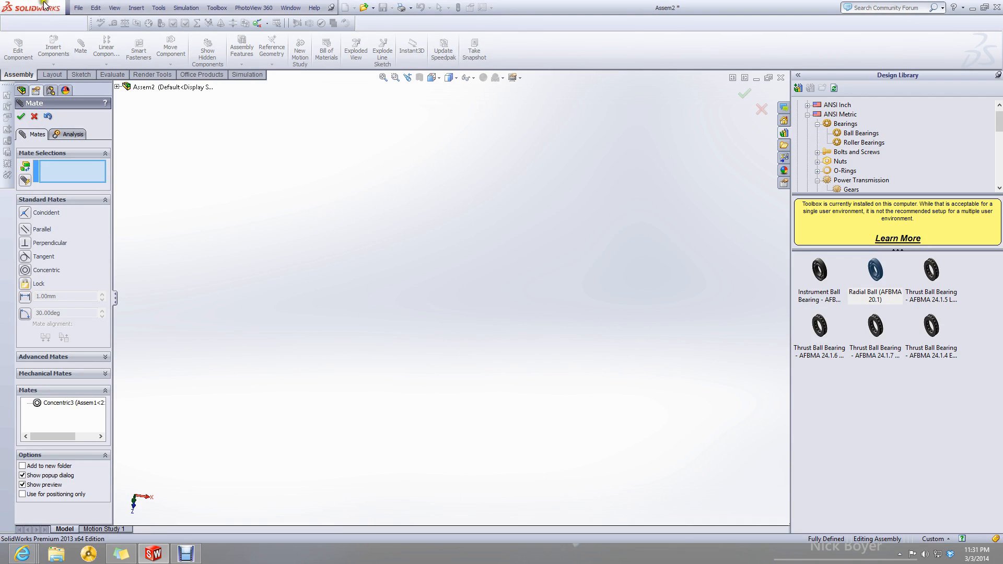
click(432, 78)
click(435, 250)
middle_drag(398, 269, 334, 436)
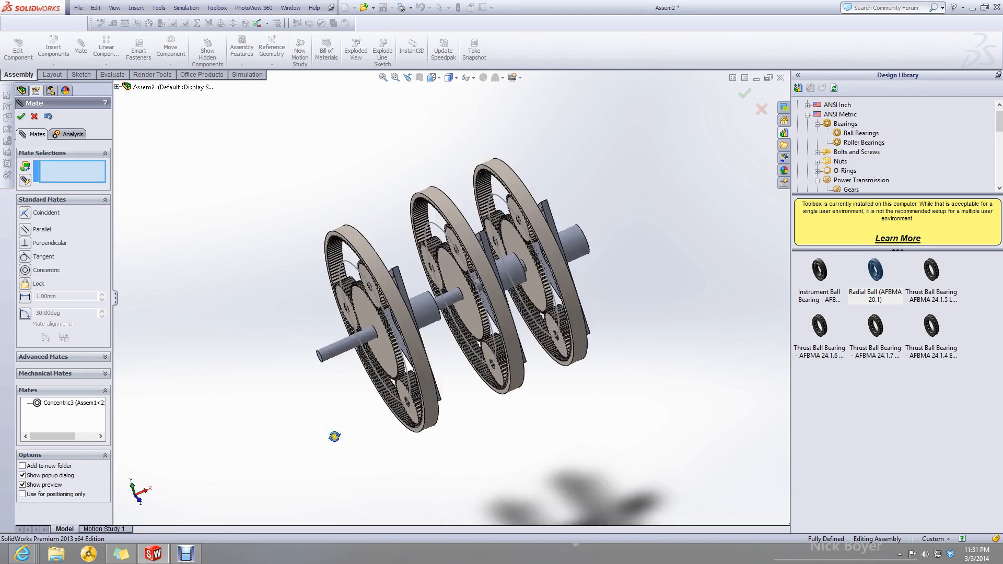
scroll(396, 292, down, 2)
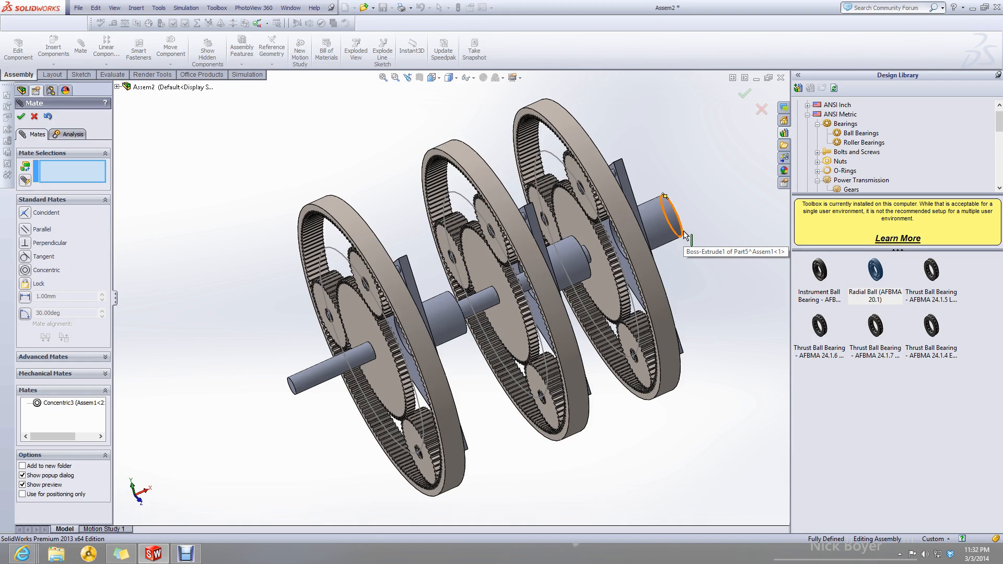
middle_drag(462, 366, 431, 343)
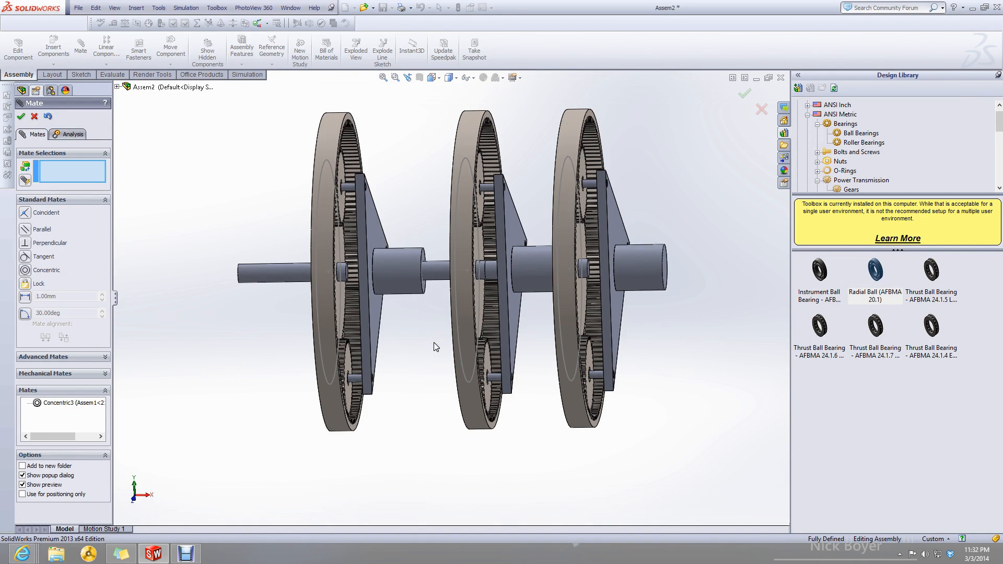
Leave the Mate command and close the three-stage assembly.
click(35, 117)
middle_drag(329, 255, 376, 288)
scroll(374, 281, up, 1)
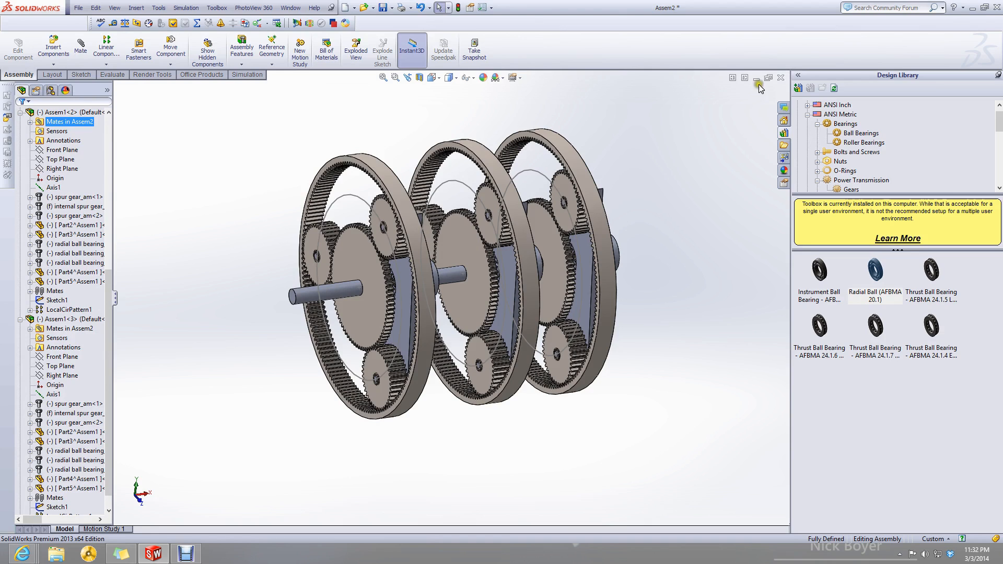
click(779, 77)
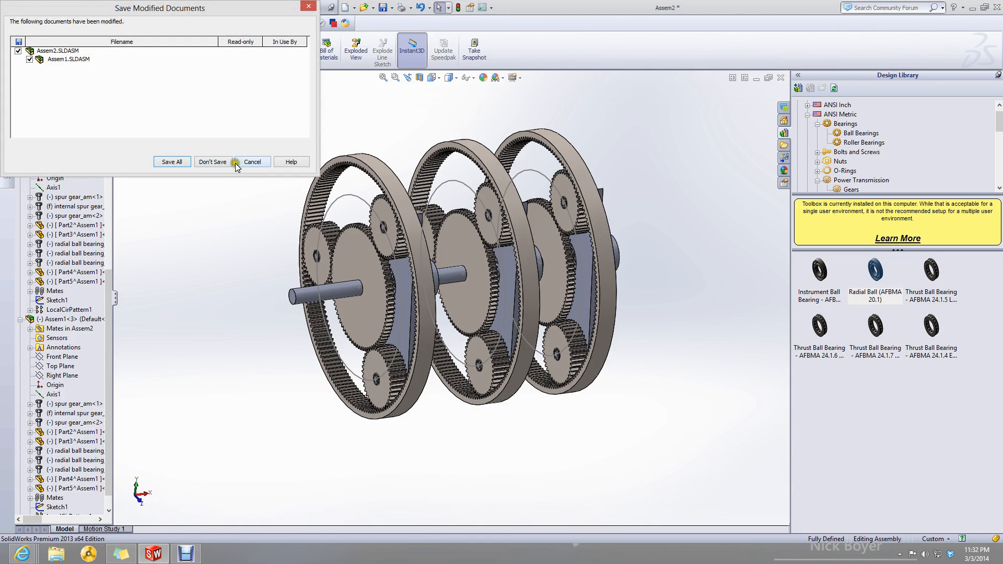
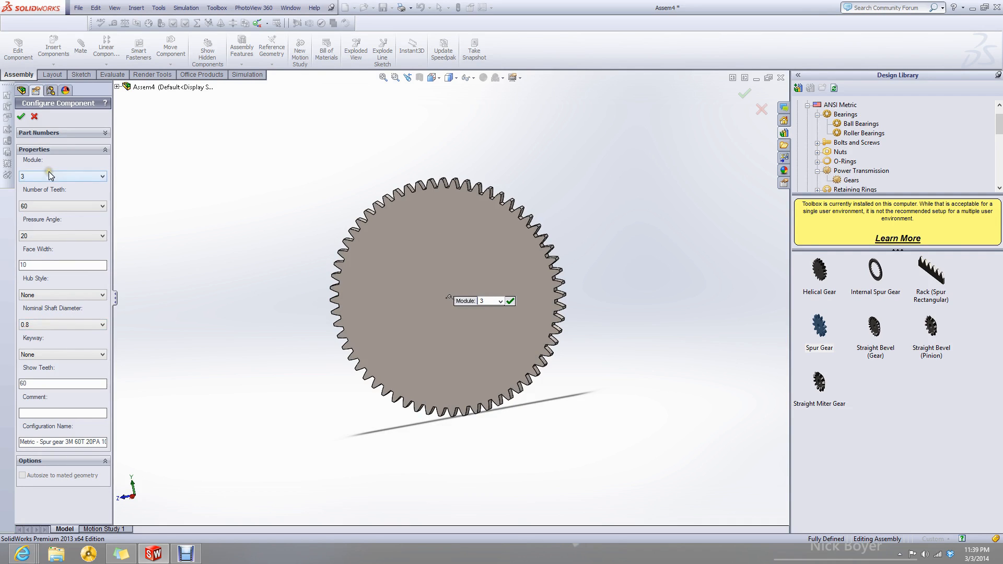
Insert a single Toolbox spur gear with module 3, 60 teeth, pressure angle 20 and face width 10.
click(47, 260)
click(55, 352)
click(54, 351)
click(21, 117)
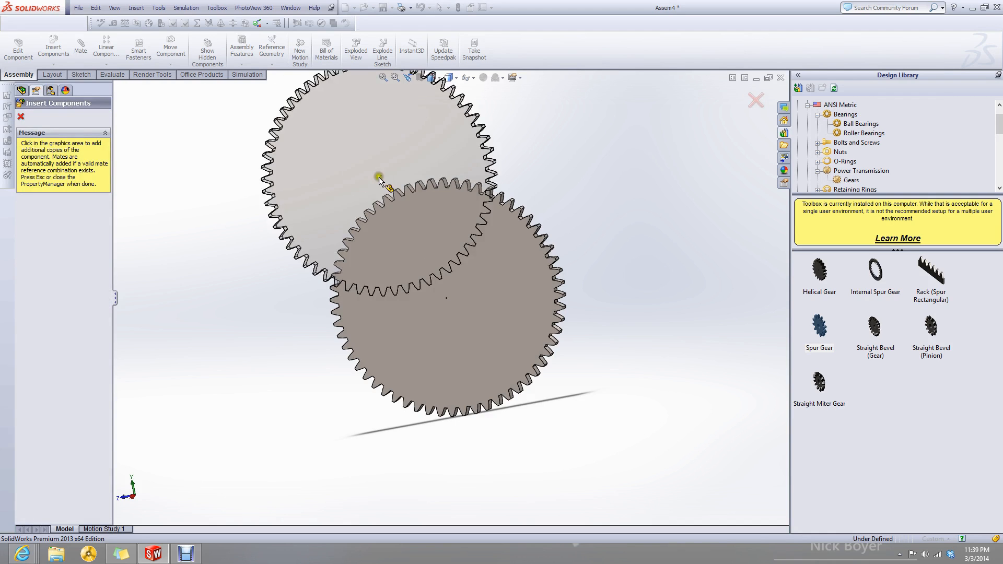
key(Escape)
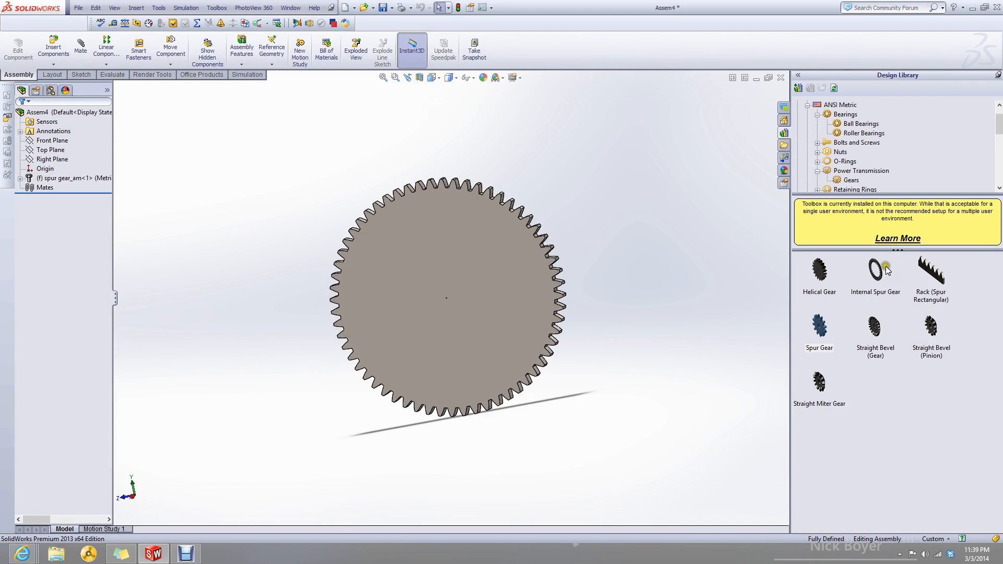
Add a Toolbox internal spur gear with module 3 and 120 teeth to the assembly.
drag(876, 270, 265, 306)
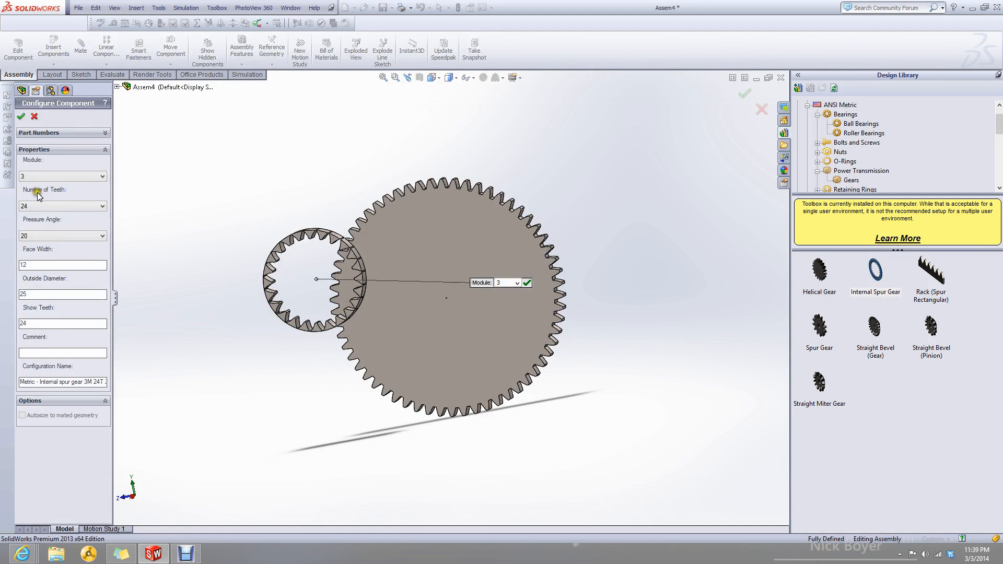
click(67, 206)
scroll(52, 355, down, 15)
scroll(56, 367, down, 12)
scroll(56, 367, down, 2)
click(48, 400)
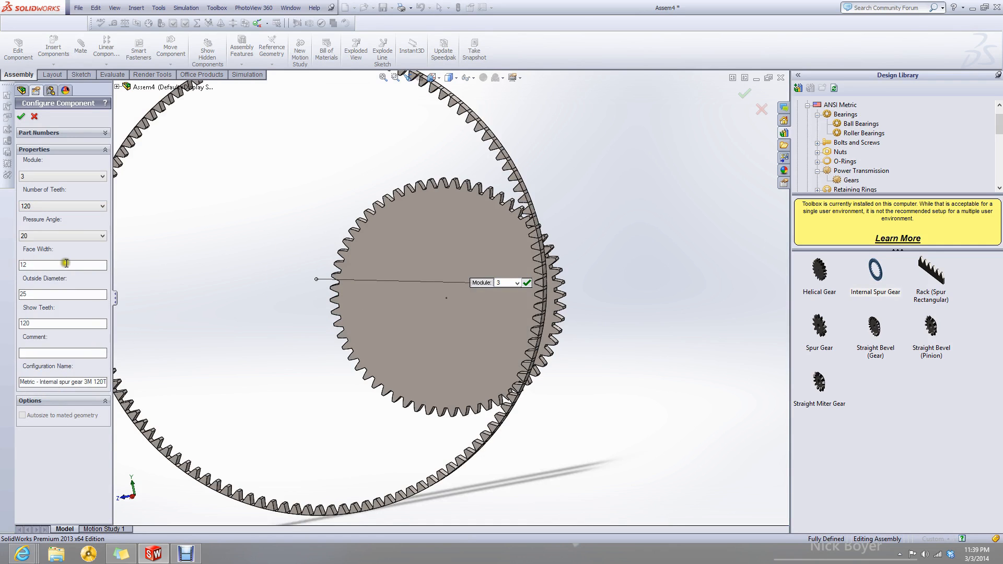
Set the internal gear's outside diameter to 400 and insert only one copy.
click(235, 313)
scroll(235, 313, up, 3)
scroll(235, 314, down, 1)
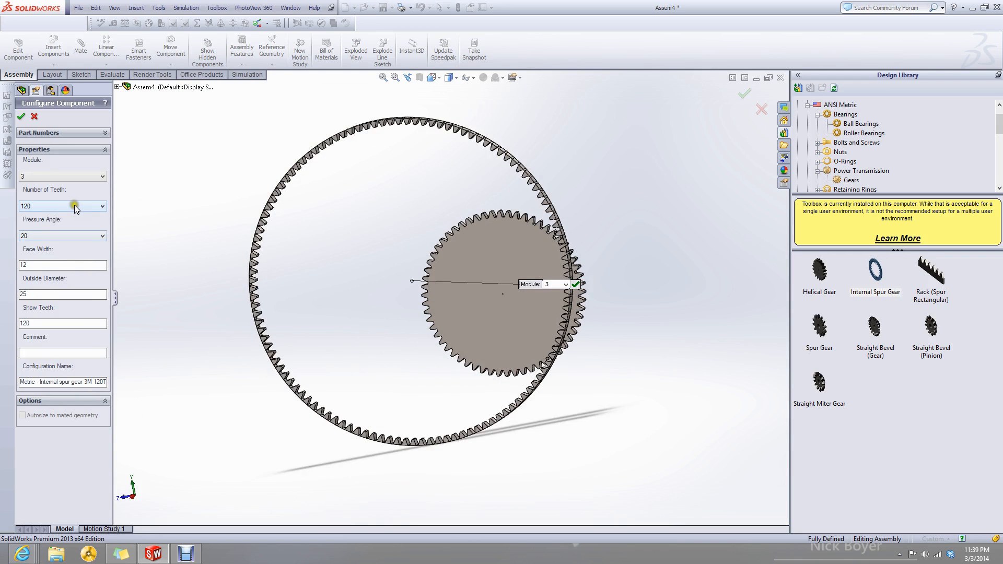
double_click(69, 295)
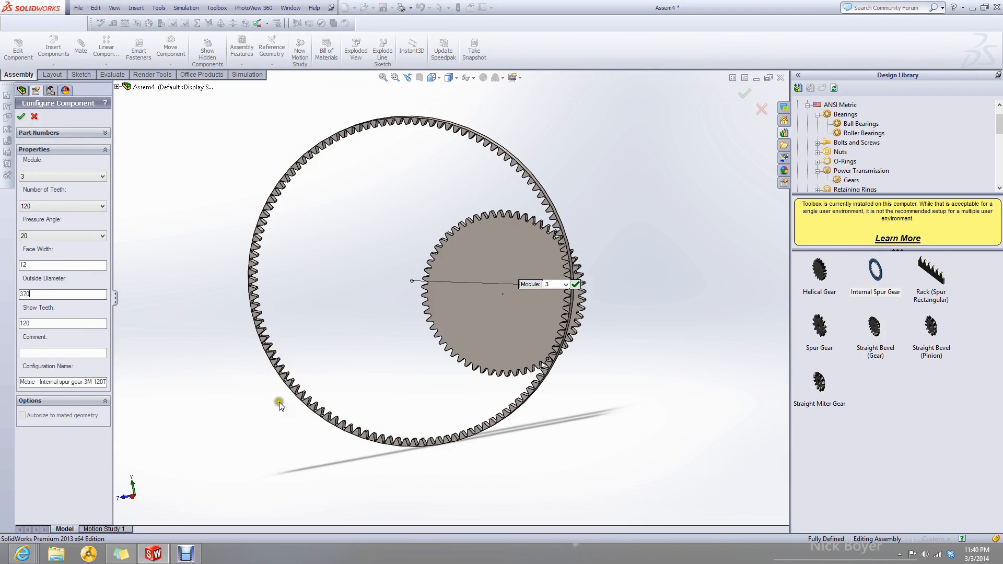
scroll(227, 322, down, 2)
double_click(75, 296)
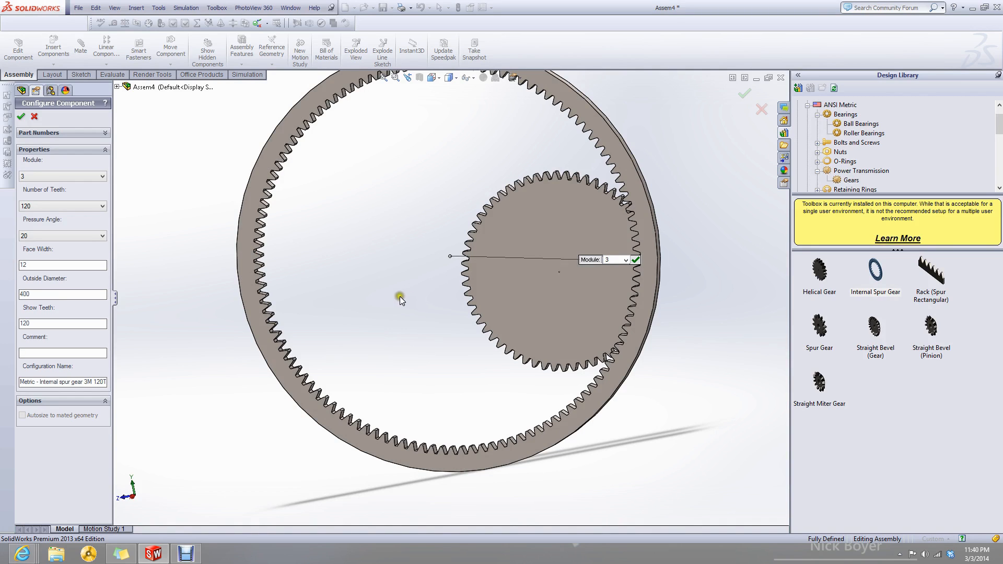
click(20, 118)
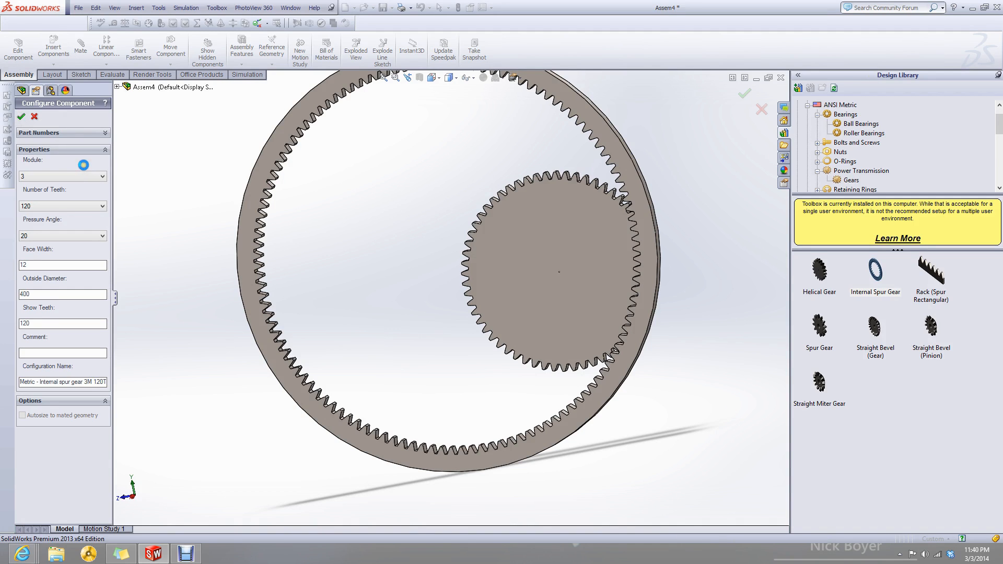
scroll(465, 309, up, 1)
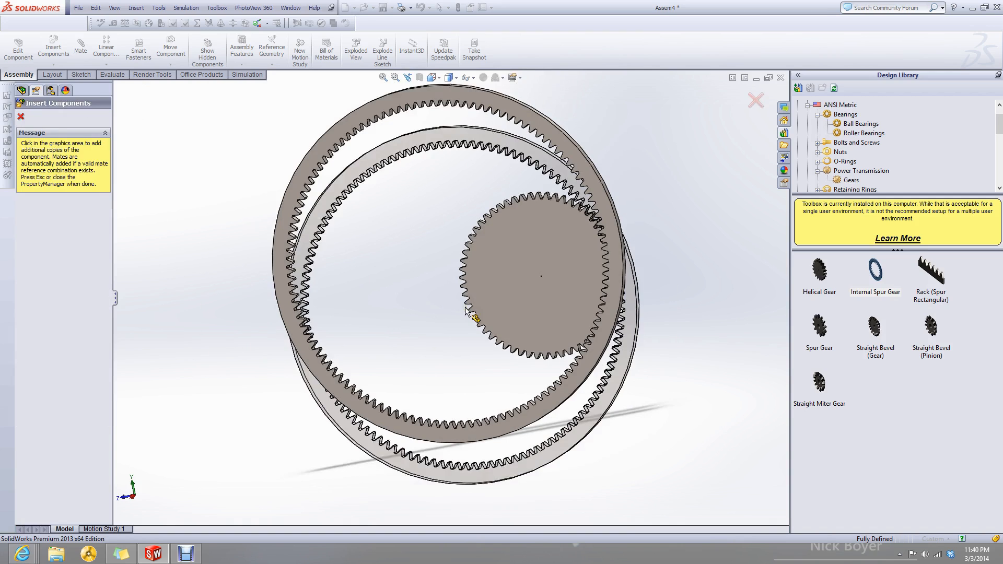
key(Escape)
Insert one Toolbox spur gear with module 3 and 20 teeth inside the ring gear.
drag(826, 336, 408, 277)
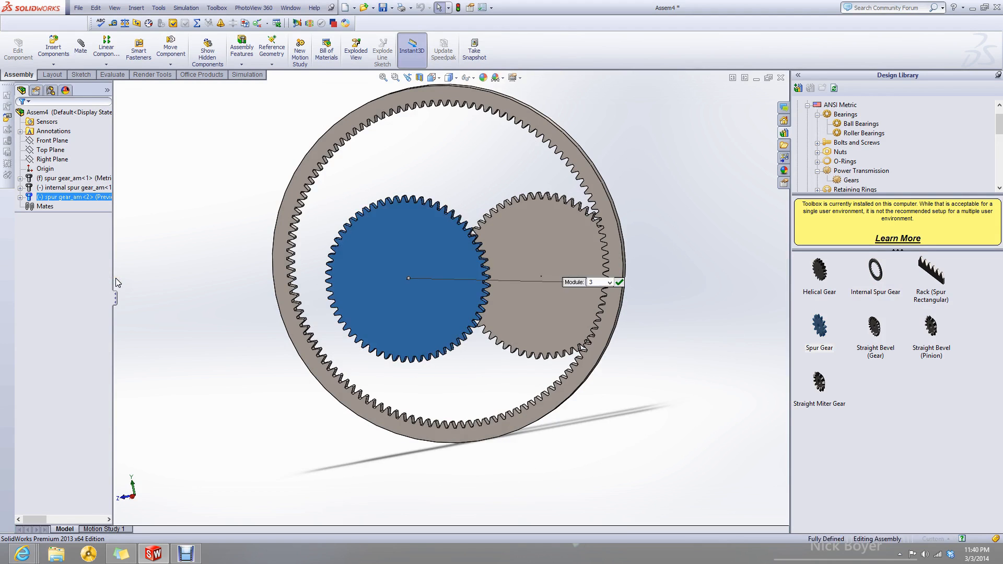
click(69, 209)
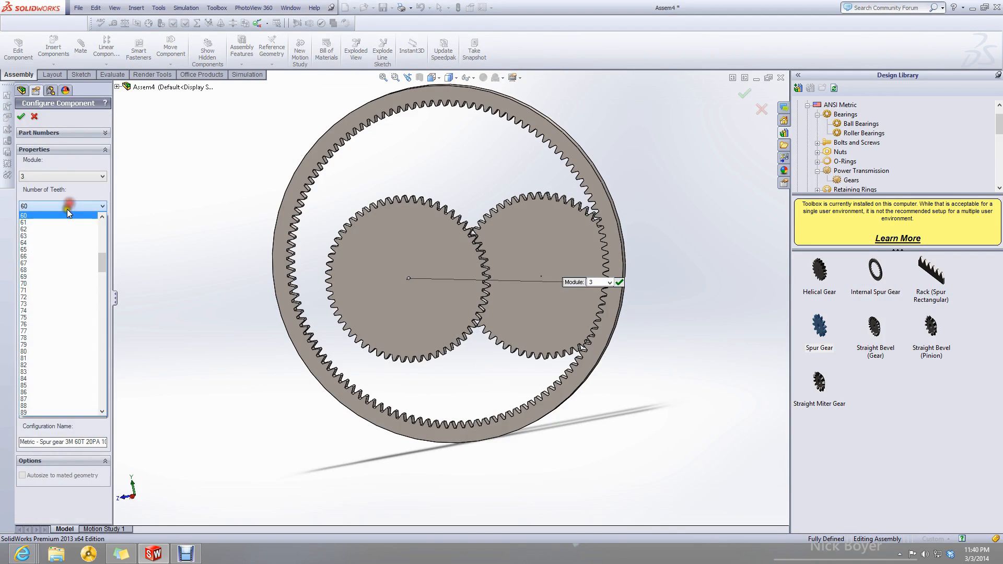
scroll(65, 266, up, 4)
scroll(66, 269, up, 4)
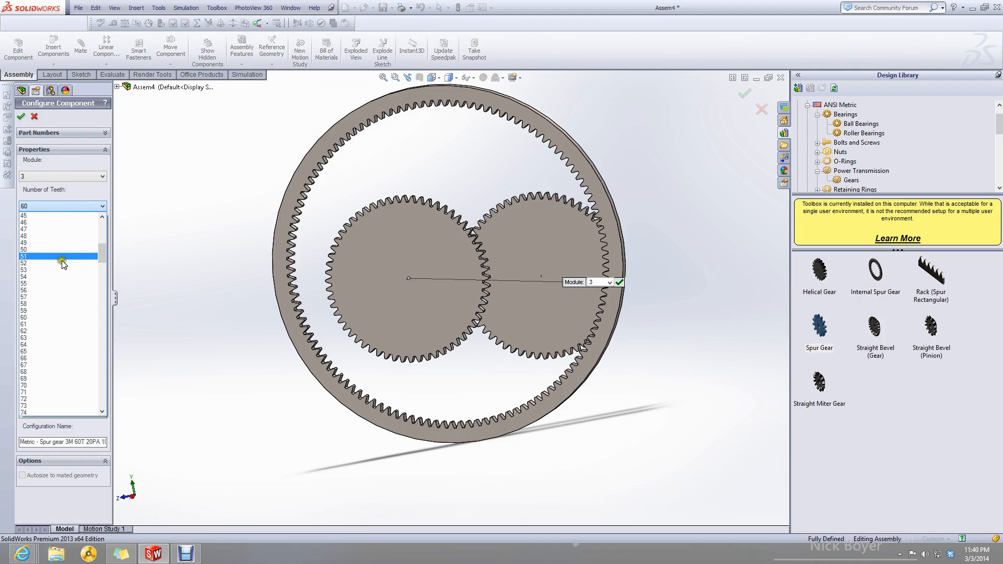
scroll(59, 256, up, 3)
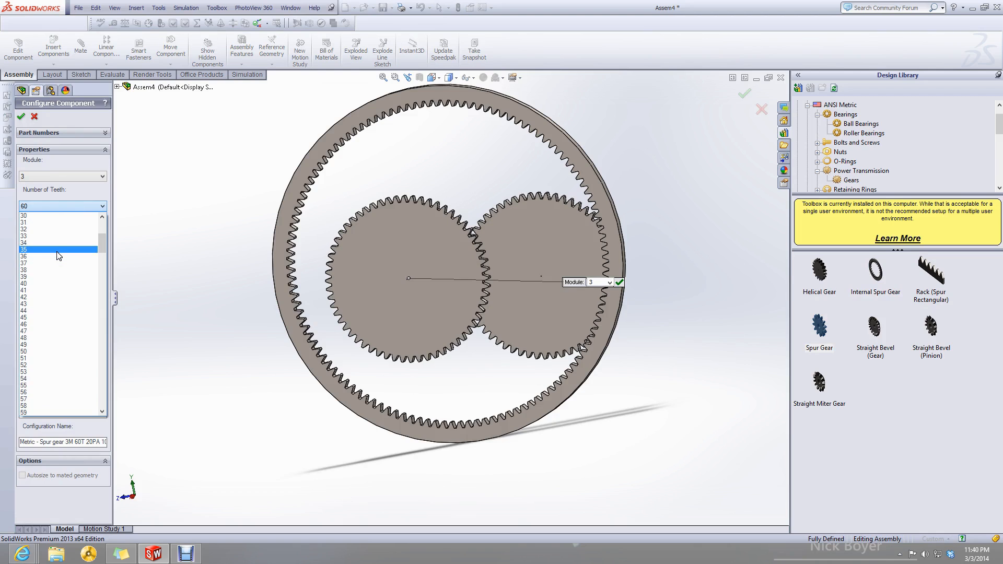
drag(103, 239, 102, 236)
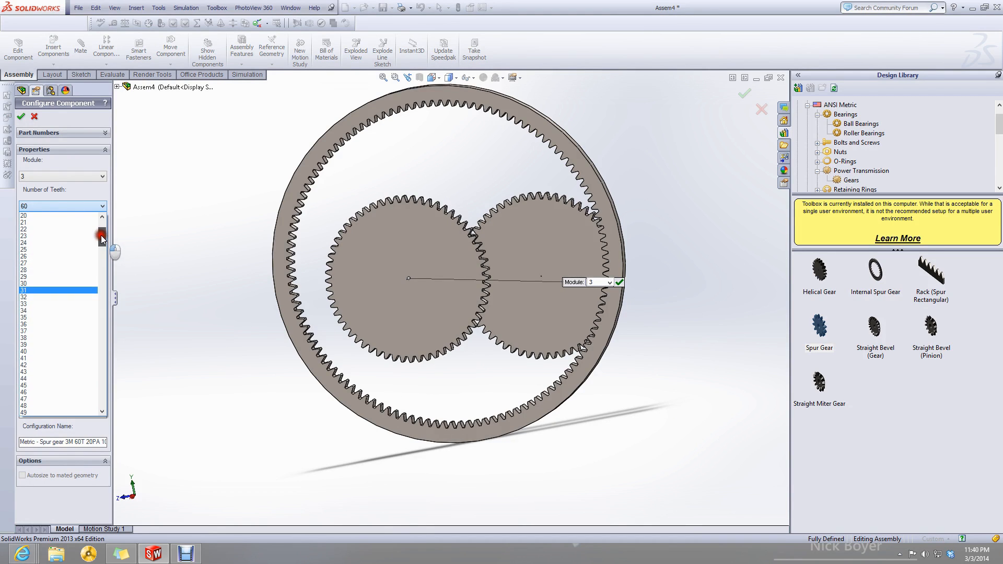
click(65, 216)
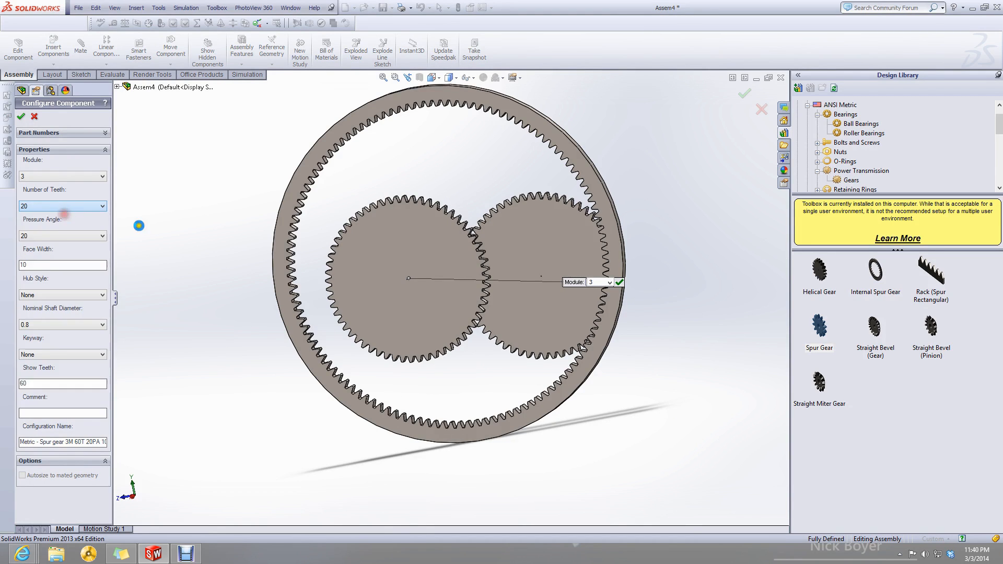
click(21, 115)
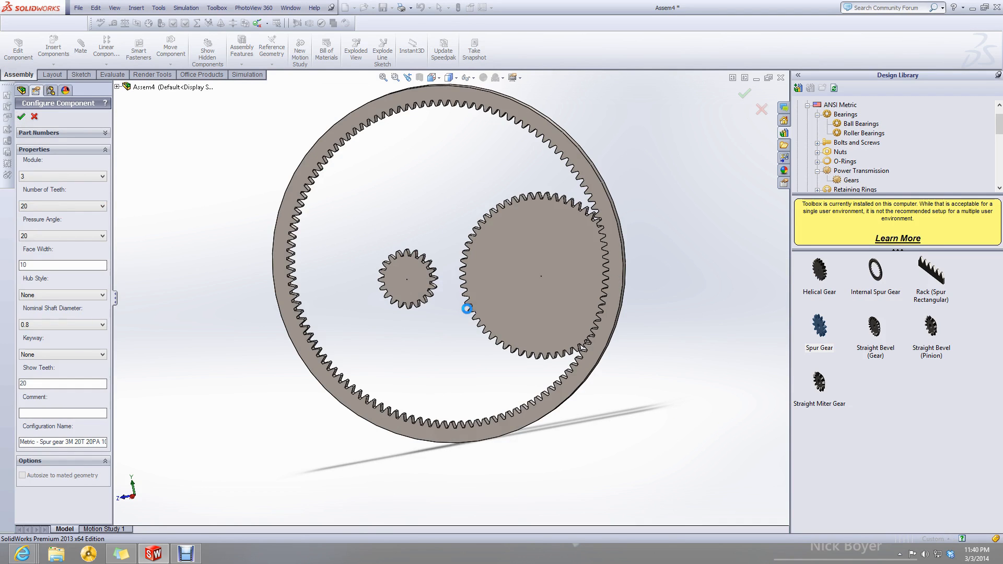
key(Escape)
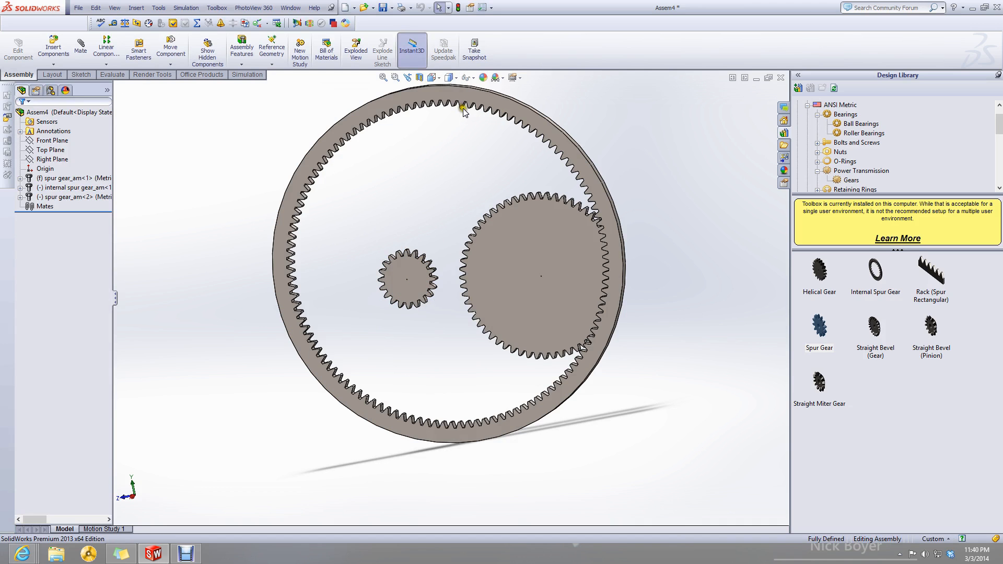
View the gears face-on and move the 20-tooth gear against the ring gear's upper-left inner teeth.
click(432, 78)
click(489, 132)
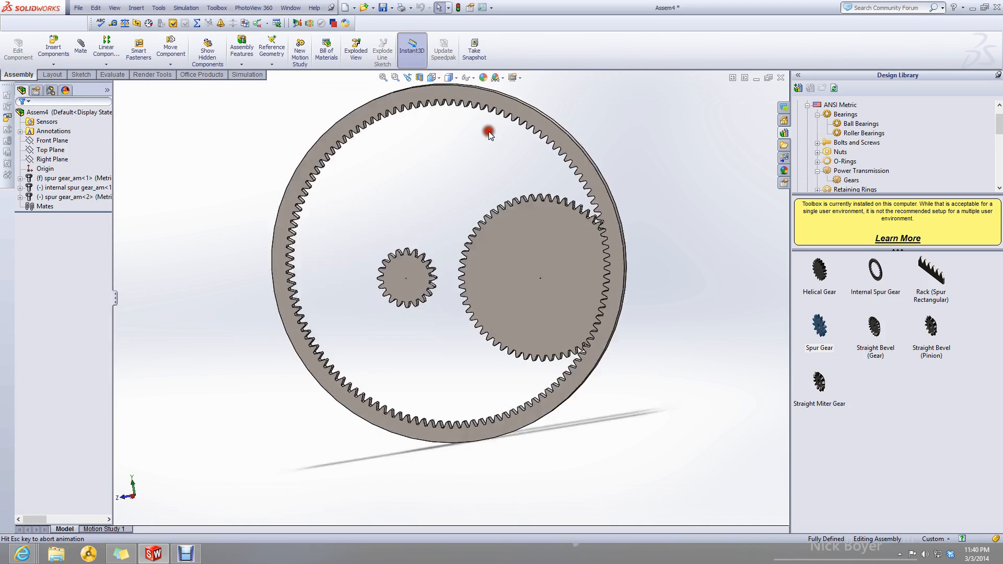
drag(416, 247, 358, 173)
click(420, 253)
Float the fixed 60-tooth gear and move it to the centre of the ring gear.
drag(546, 302, 468, 215)
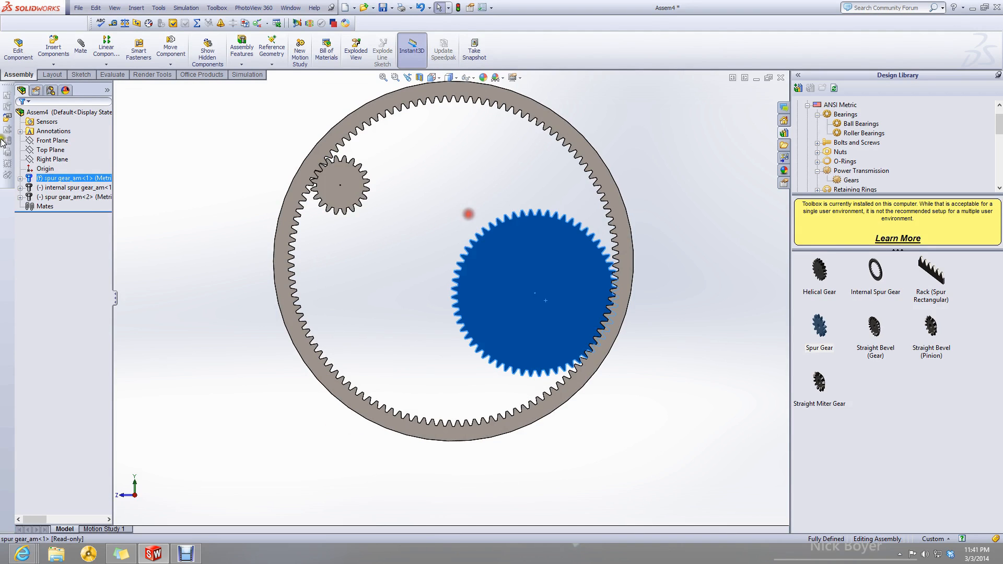
right_click(53, 182)
click(97, 264)
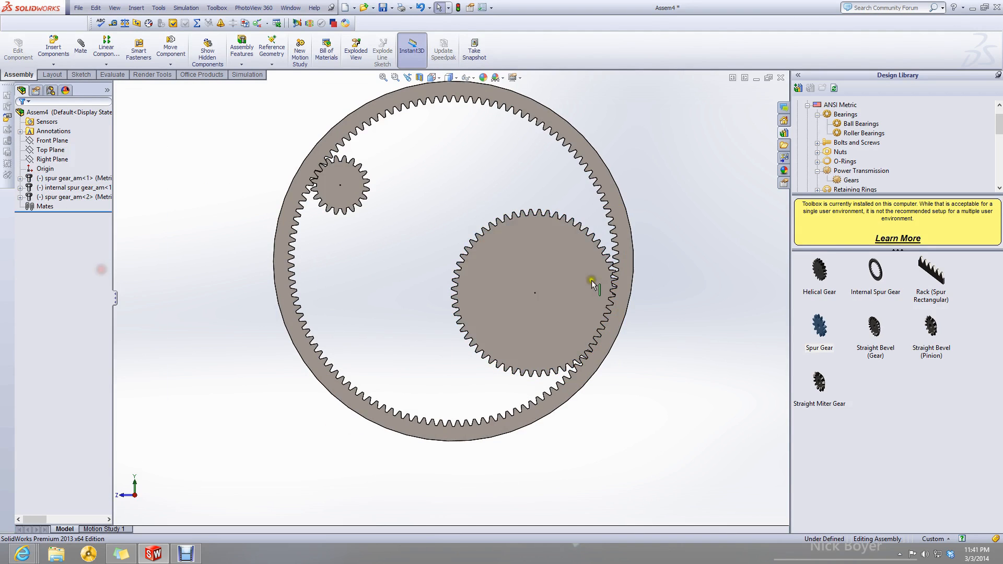
drag(508, 259, 462, 244)
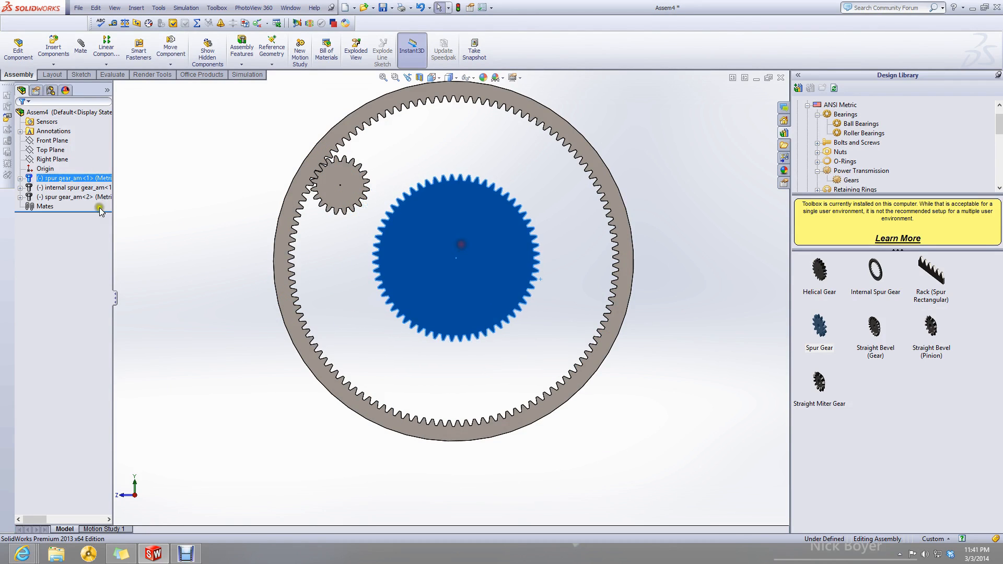
Edit the central spur gear's Toolbox definition and set its number of teeth to 80.
right_click(52, 178)
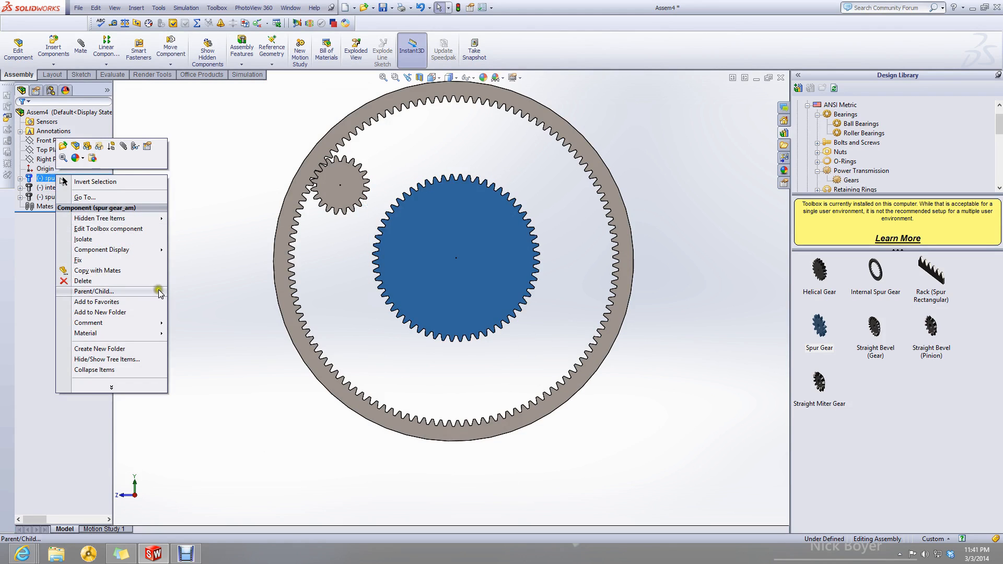
click(423, 271)
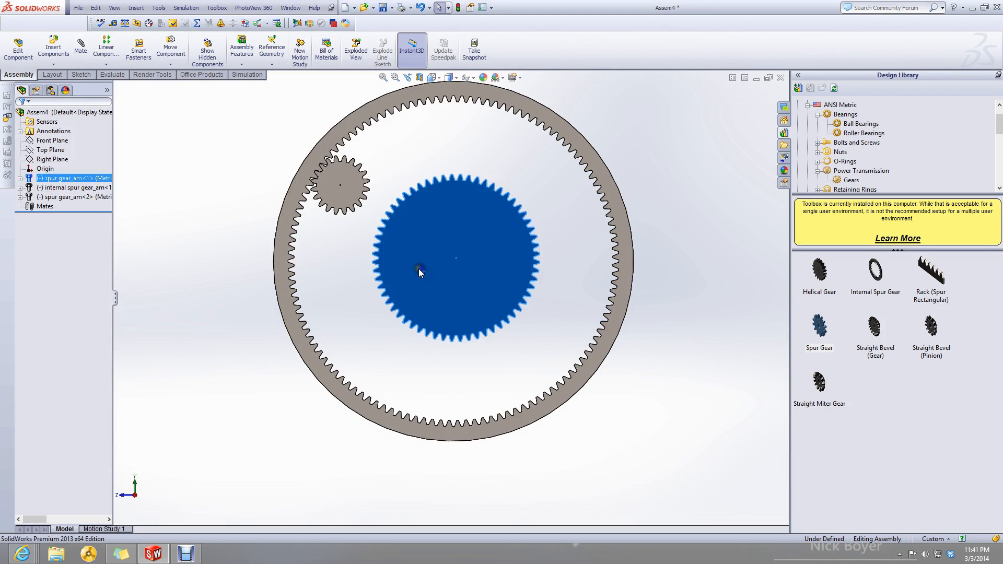
right_click(450, 259)
click(507, 330)
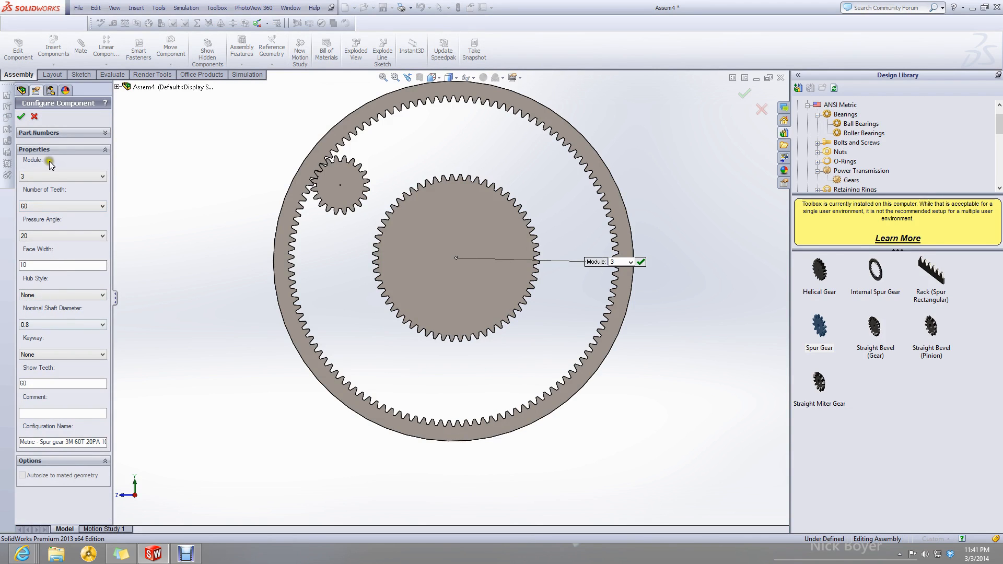
click(56, 207)
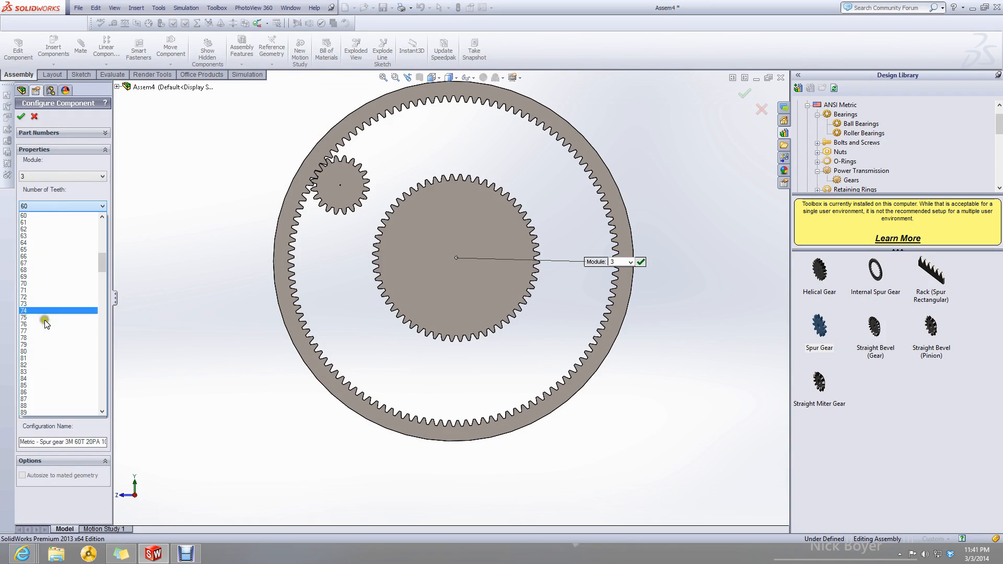
click(58, 352)
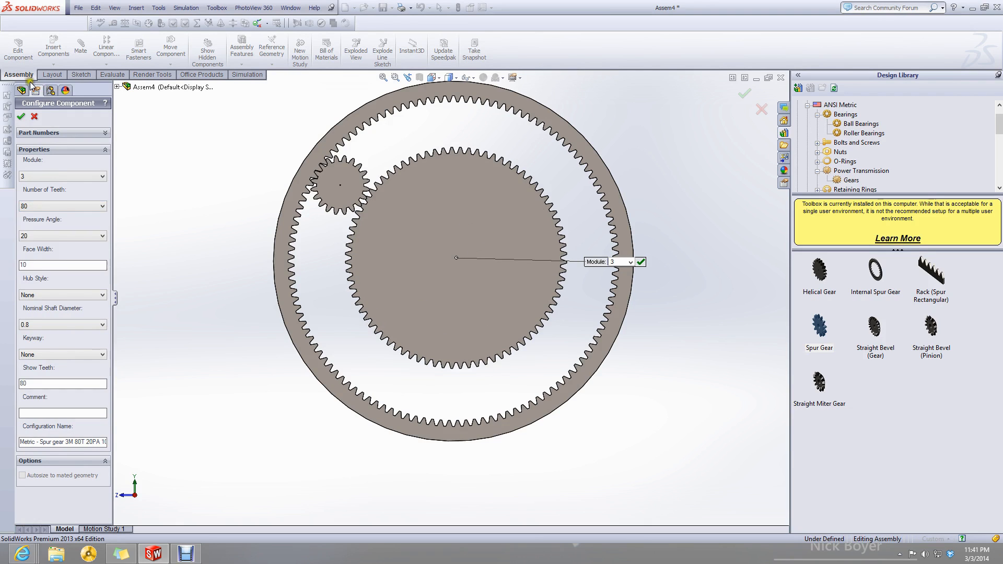
click(21, 116)
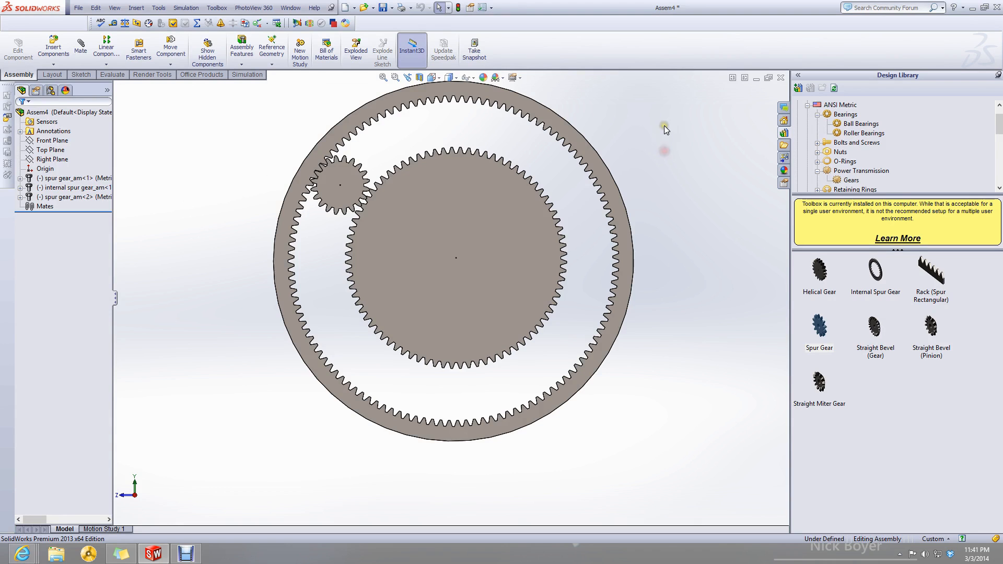
Mate the front face of the central 80-tooth gear coincident with the front face of the ring gear.
middle_drag(653, 104, 616, 132)
click(81, 48)
click(475, 227)
scroll(324, 136, down, 5)
click(362, 195)
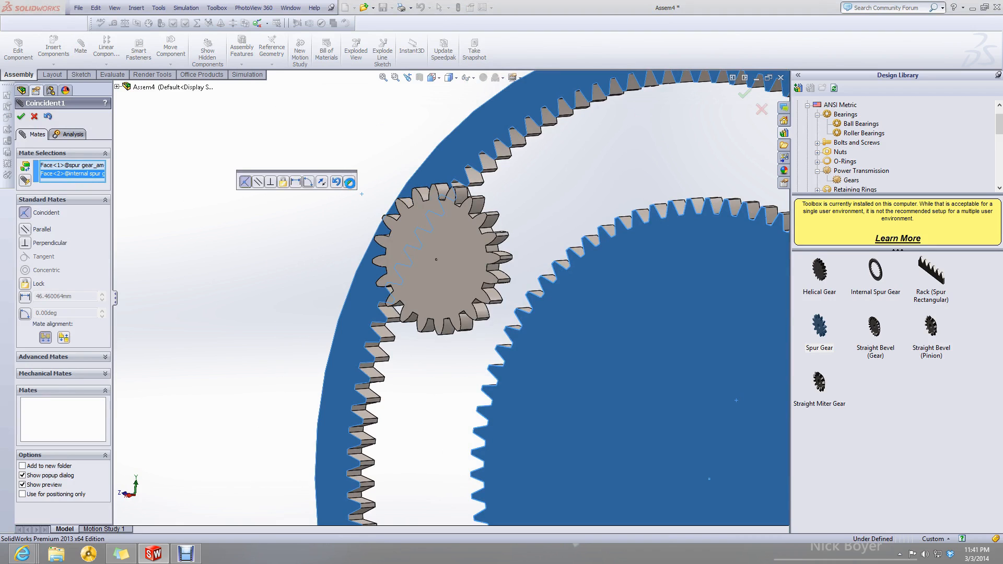
click(348, 182)
Mate the front face of the 20-tooth planet gear coincident with the ring gear's front face and finish mating.
click(451, 161)
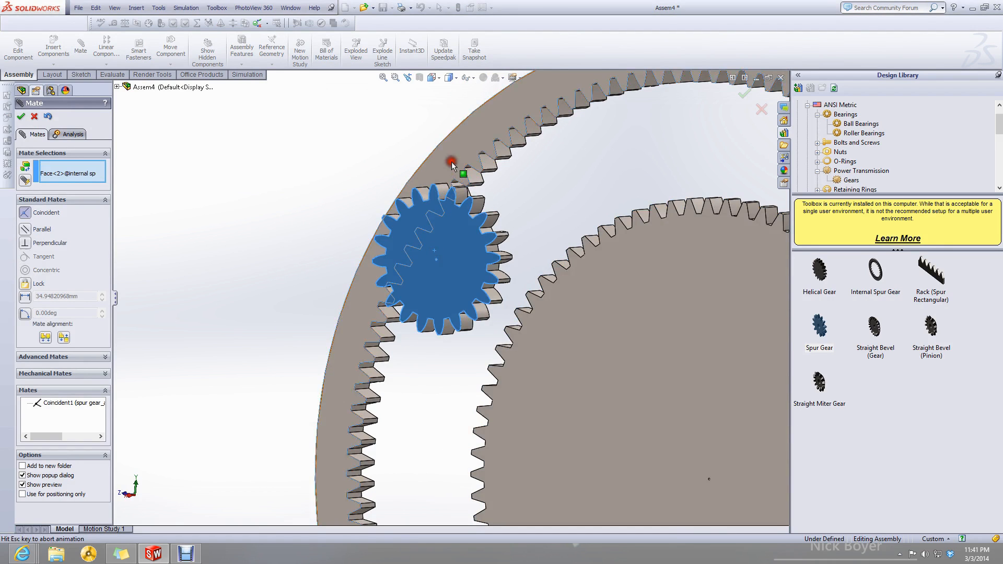
click(456, 169)
click(574, 153)
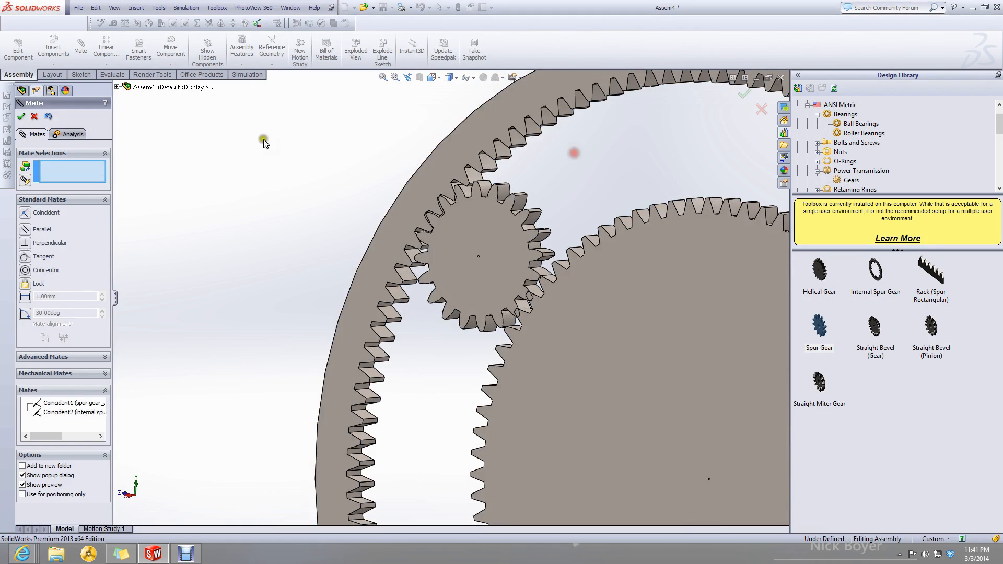
click(21, 116)
key(f)
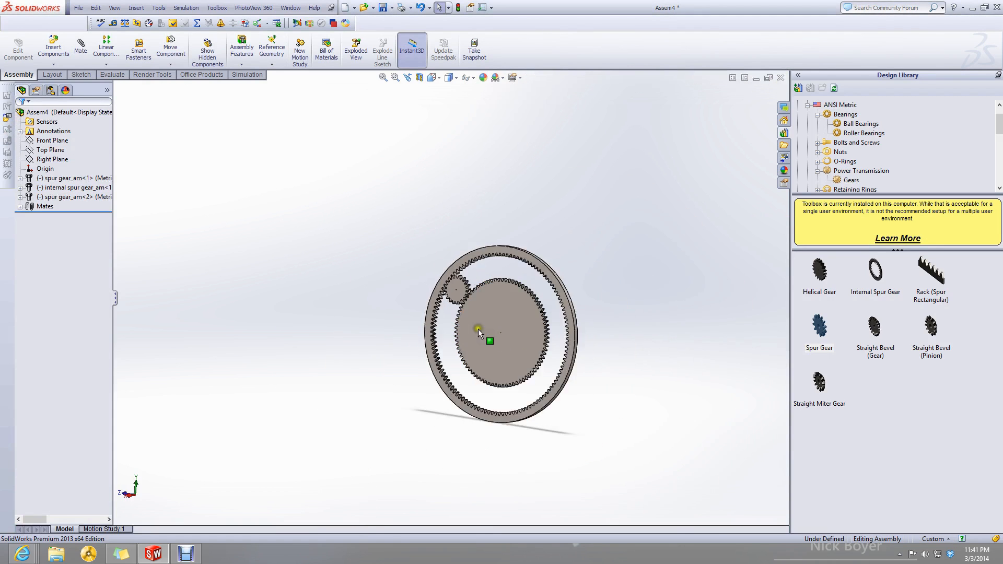
Switch to the Gear Box - High Speed assembly and open its stage 1 80-tooth sun gear as a part.
click(756, 77)
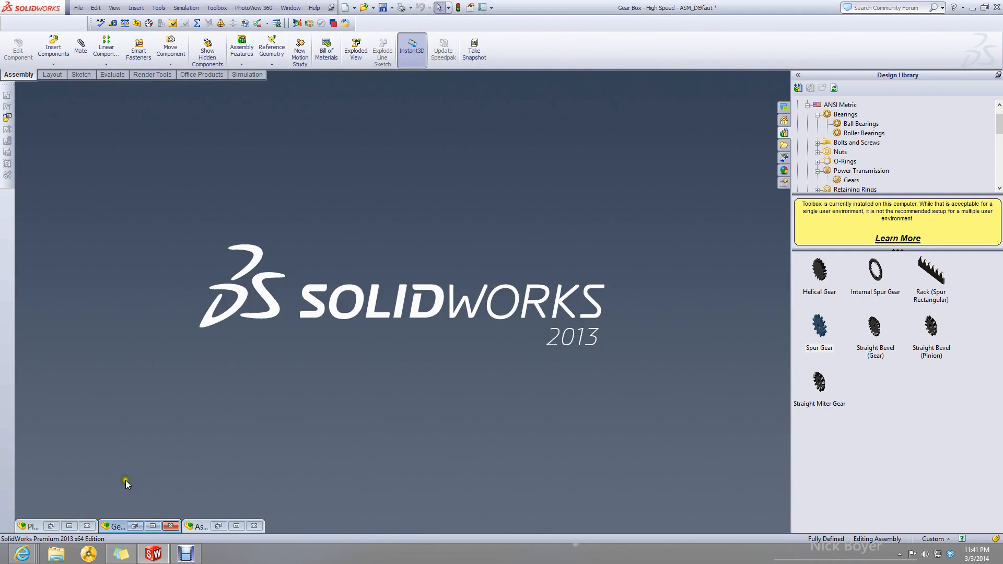
click(151, 526)
scroll(379, 352, down, 5)
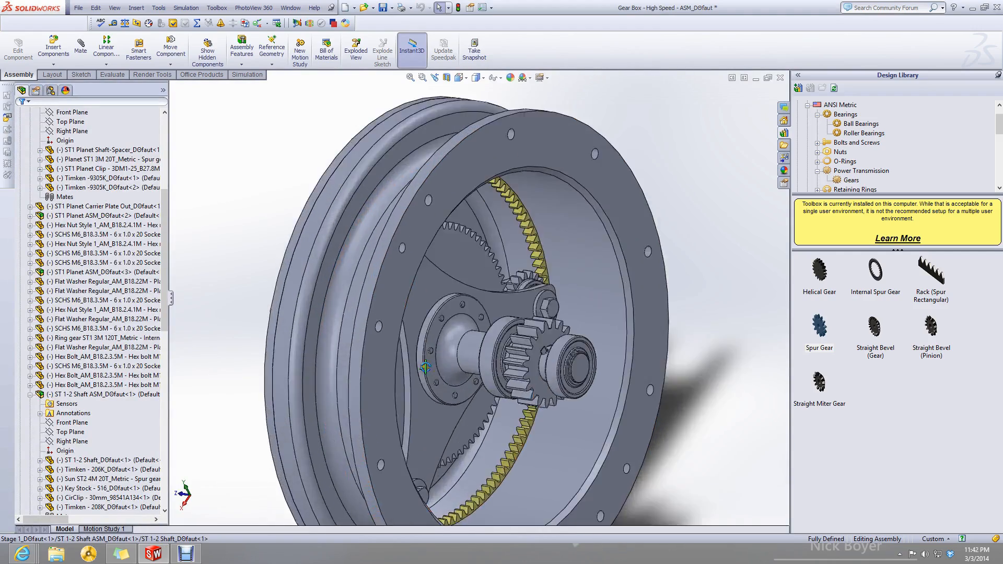
middle_drag(379, 352, 395, 397)
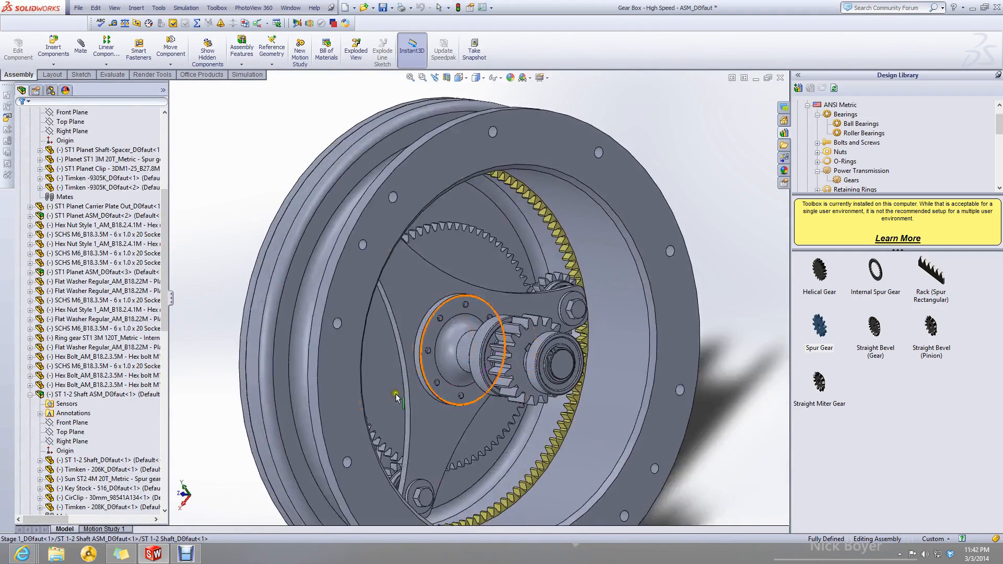
right_click(395, 397)
click(401, 296)
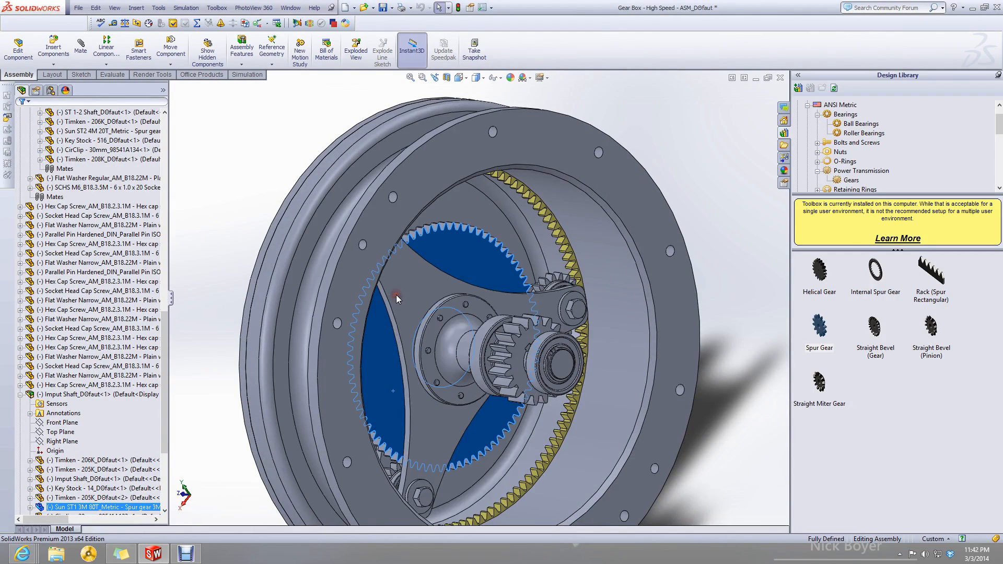
click(503, 278)
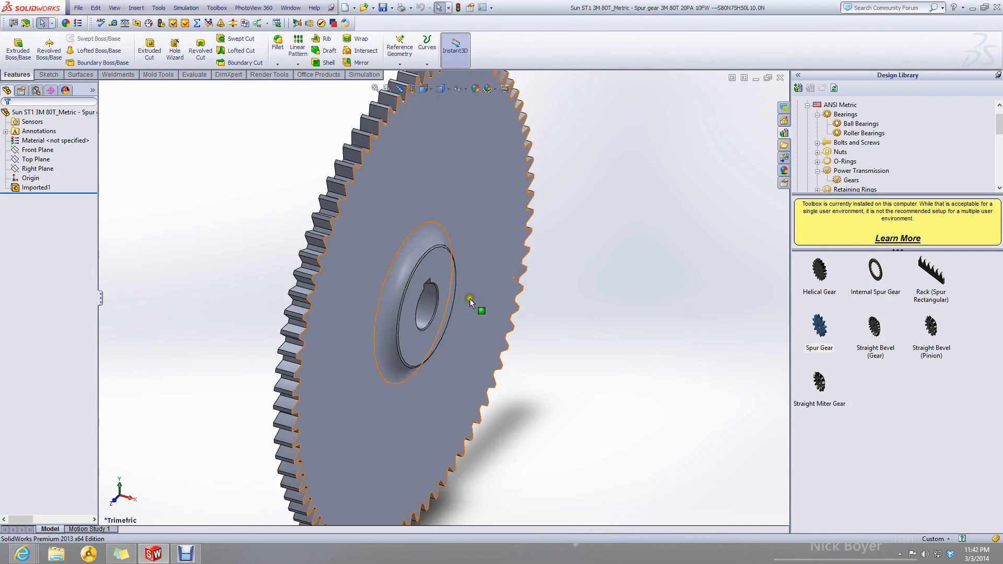
Examine the sun gear's hub, keyed bore and the rounded transition between hub and gear face.
scroll(469, 298, down, 4)
middle_drag(333, 296, 315, 292)
scroll(398, 256, down, 3)
middle_drag(379, 257, 480, 203)
click(377, 285)
middle_drag(376, 285, 460, 294)
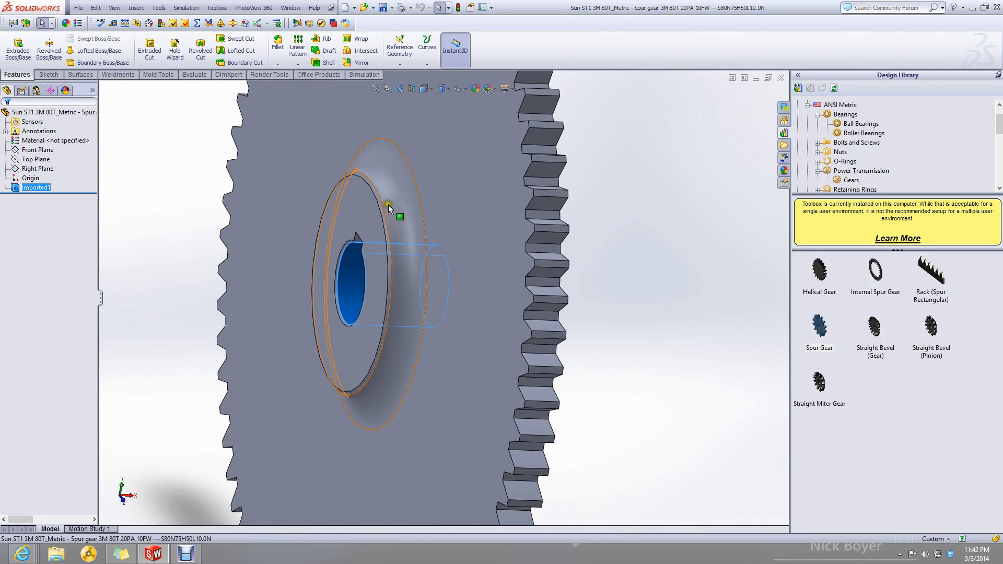
click(385, 215)
click(162, 228)
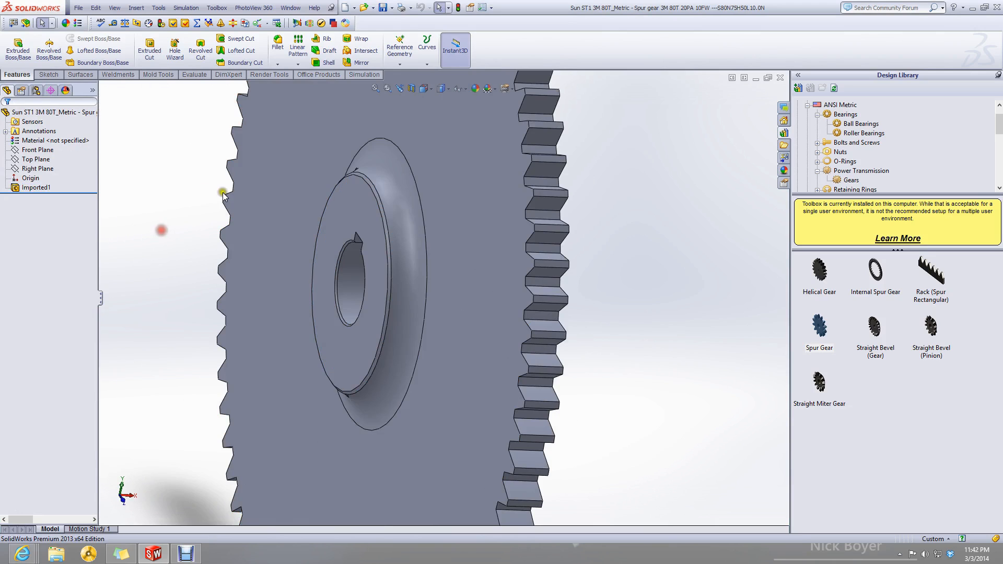
Measure the radius of the sun gear's keyed bore.
click(113, 23)
click(349, 292)
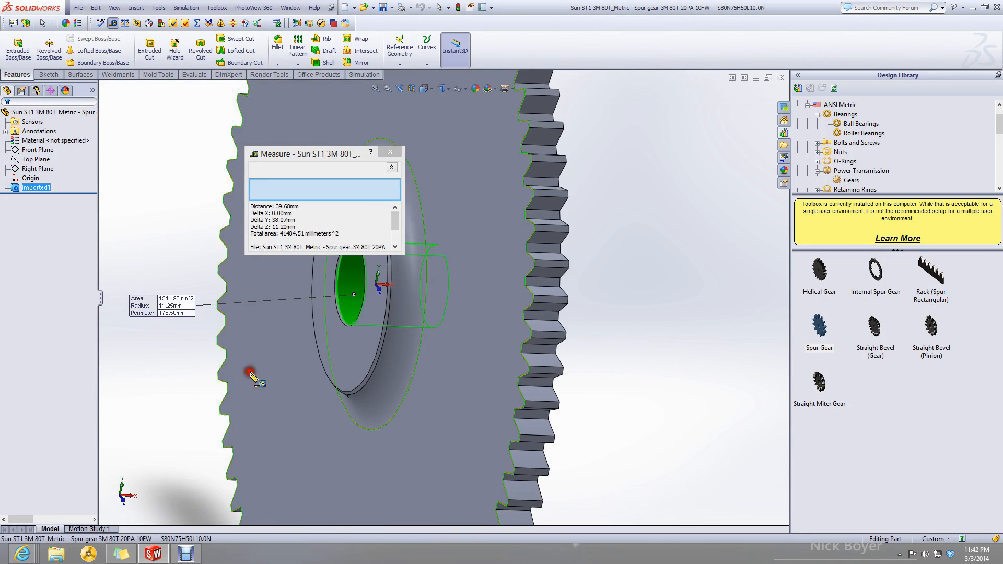
click(220, 343)
right_click(306, 194)
click(323, 202)
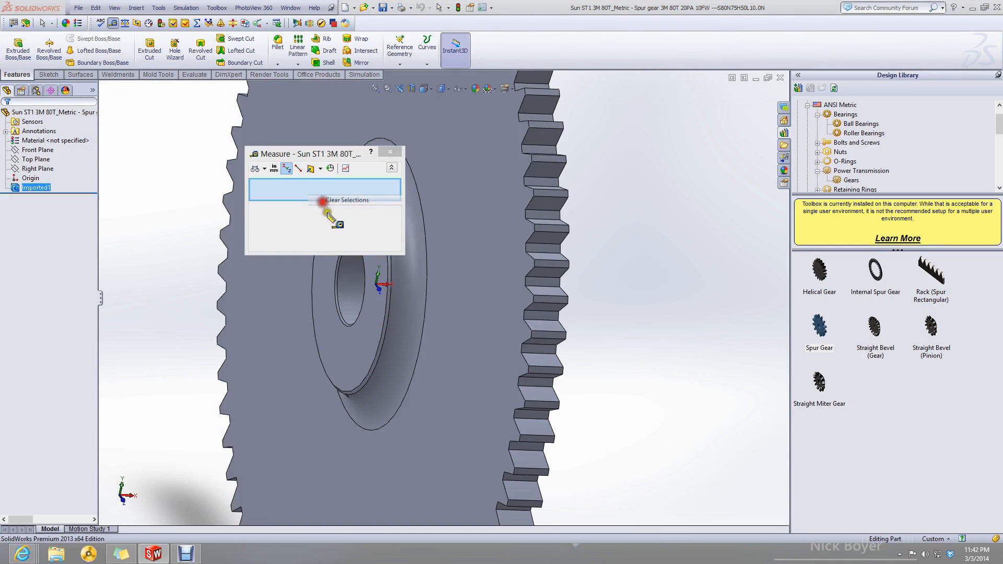
click(350, 286)
click(290, 170)
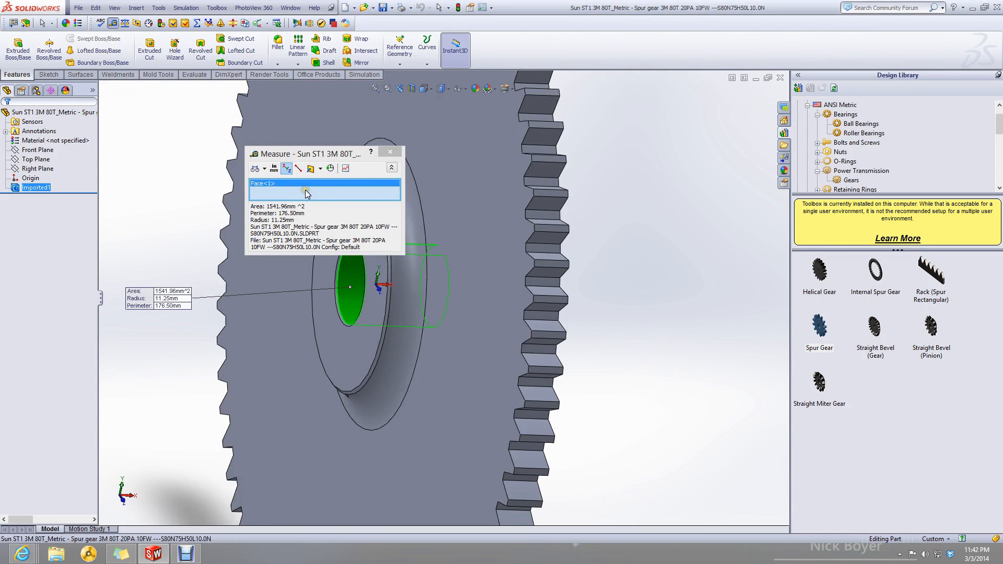
drag(295, 220, 269, 216)
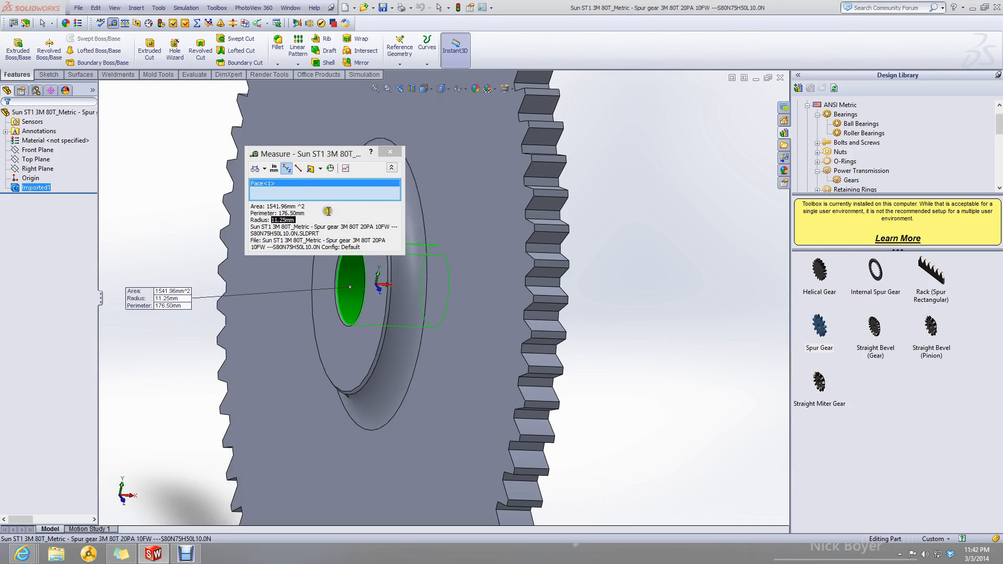
right_click(296, 193)
click(316, 197)
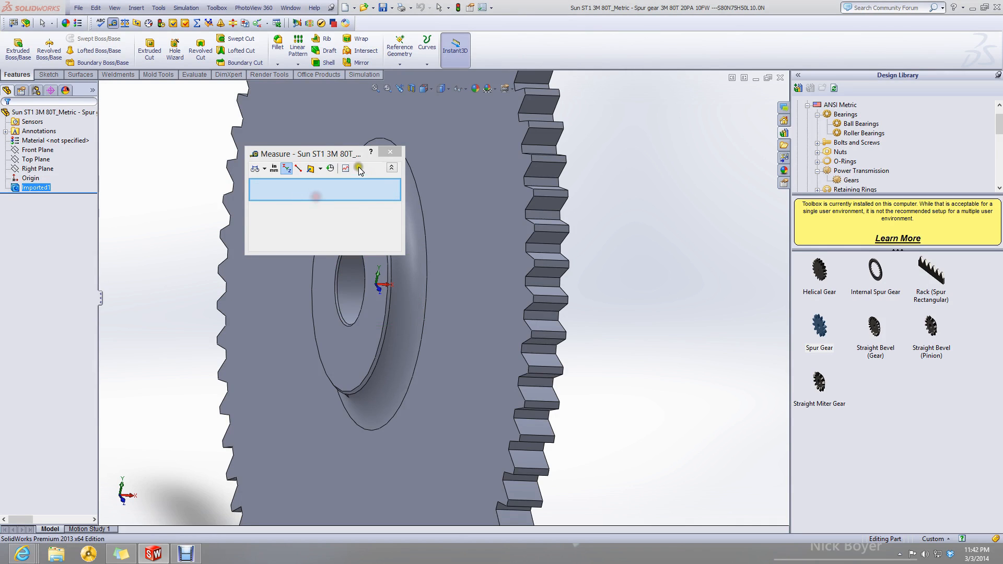
click(390, 152)
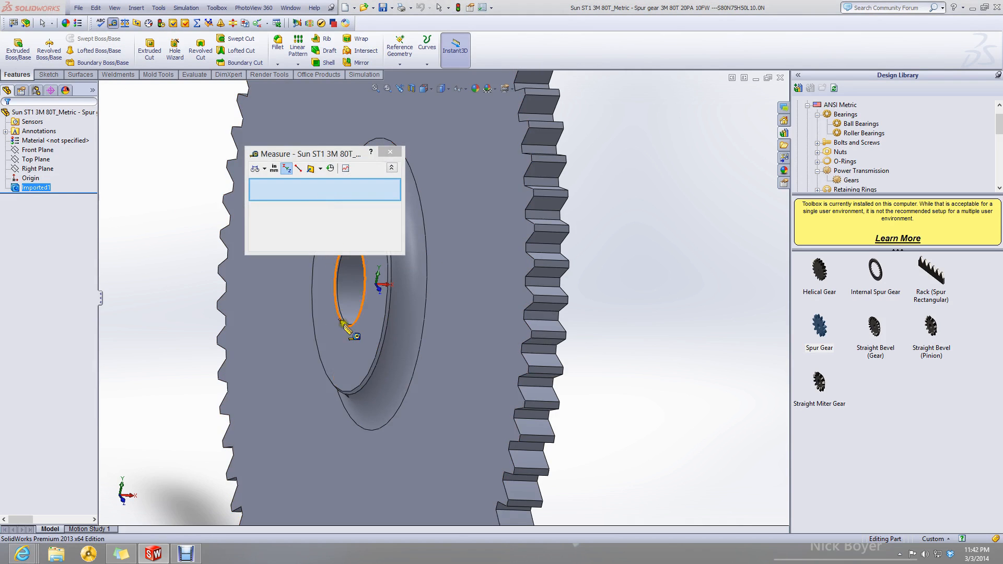
Measure the distance from the sun gear's hub end face to its toothed side face.
click(347, 354)
click(478, 380)
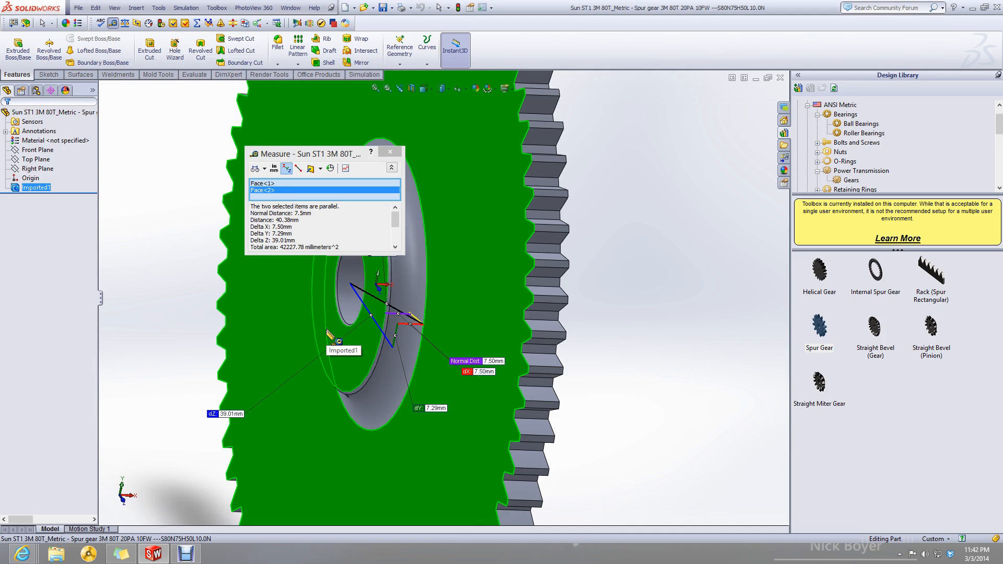
scroll(450, 314, up, 3)
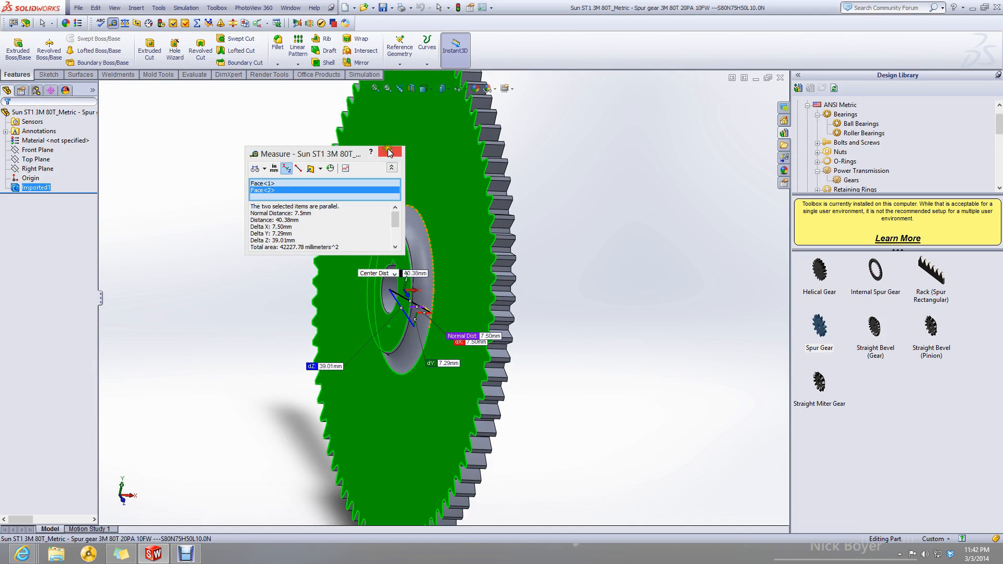
click(389, 152)
click(617, 255)
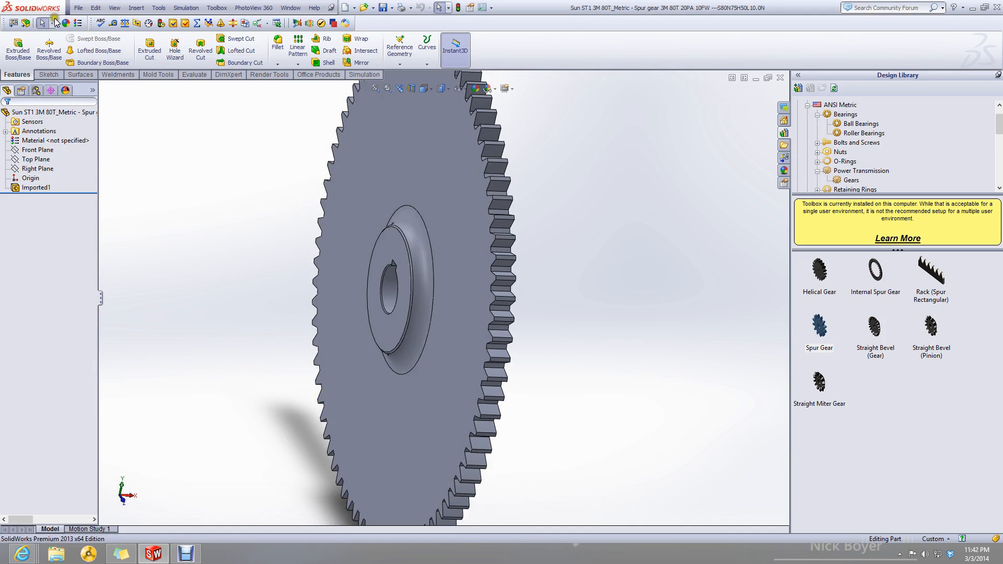
Measure the sun gear's face width between its two opposite toothed side faces.
click(113, 23)
click(435, 213)
middle_drag(437, 213, 372, 265)
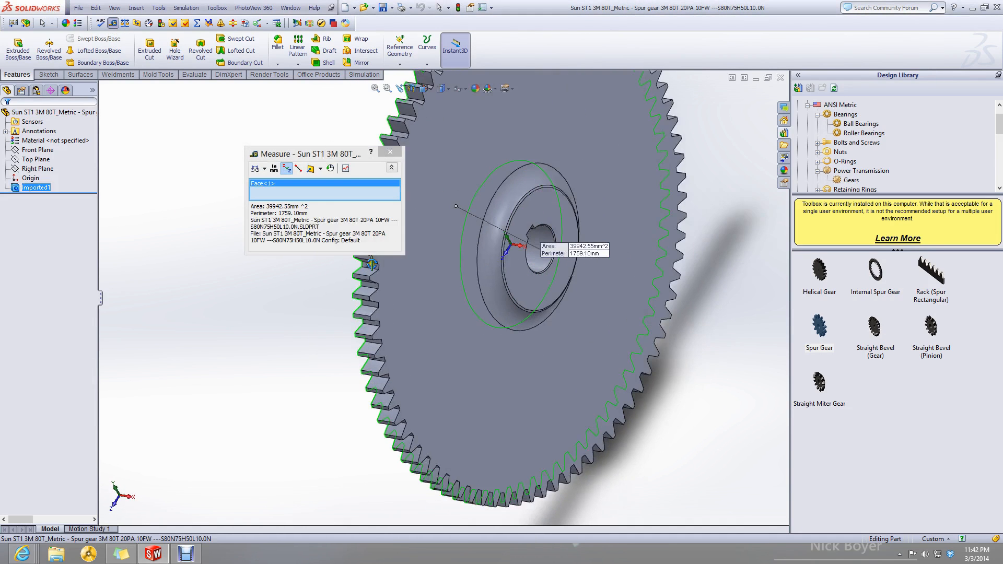
click(439, 324)
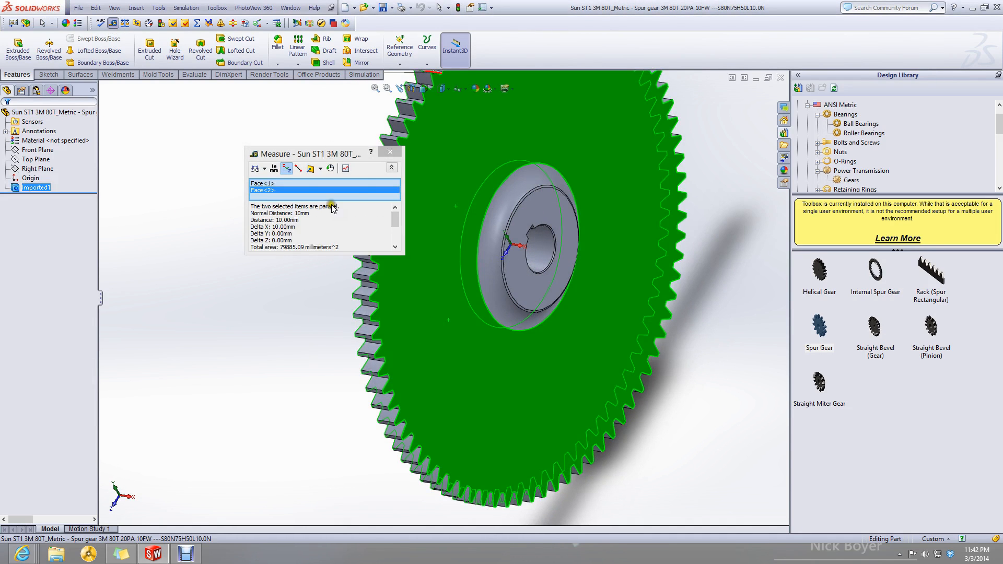
click(390, 151)
click(698, 145)
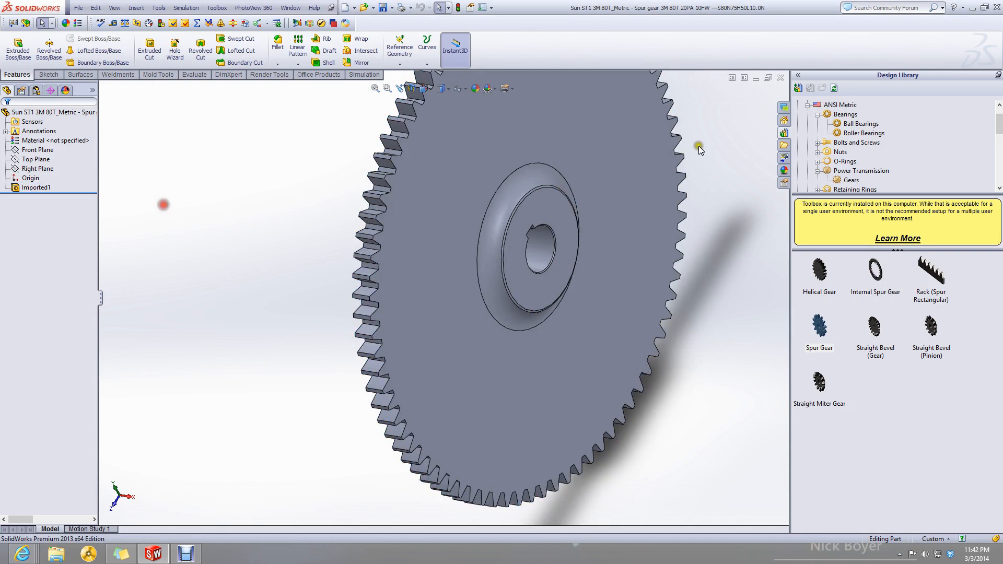
Leave the sun gear part and the gearbox assembly and return to the Assem4 assembly.
click(756, 78)
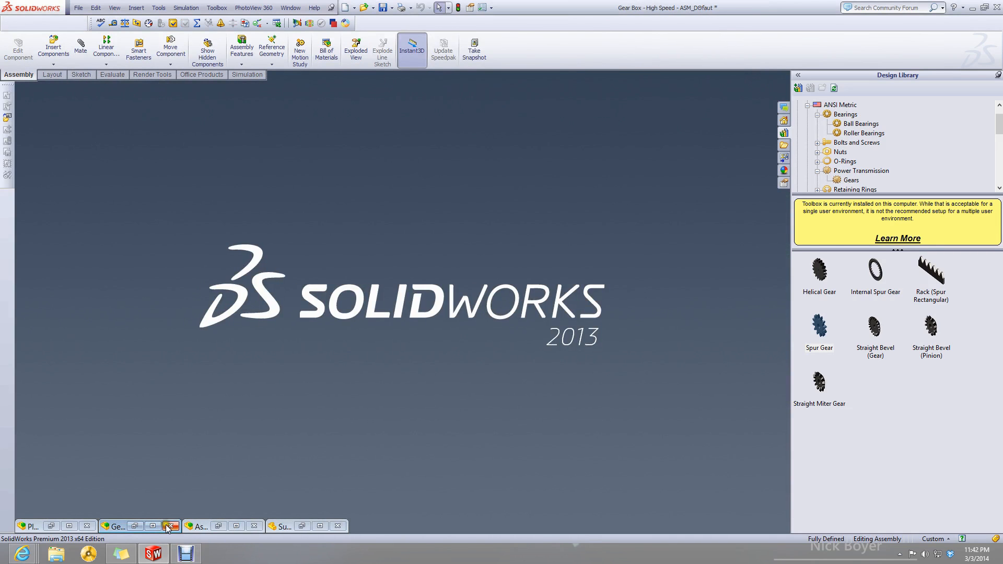
click(152, 526)
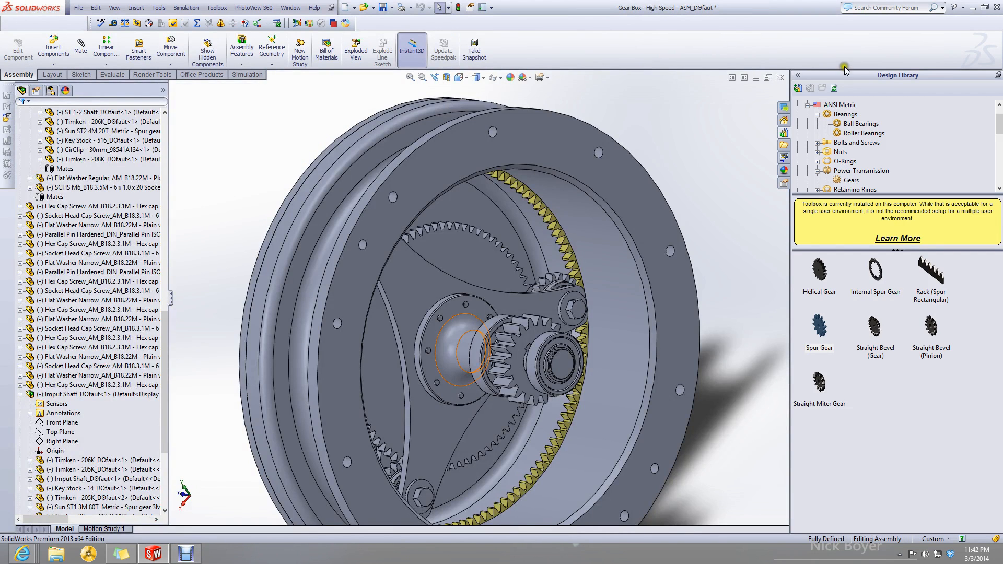
click(756, 79)
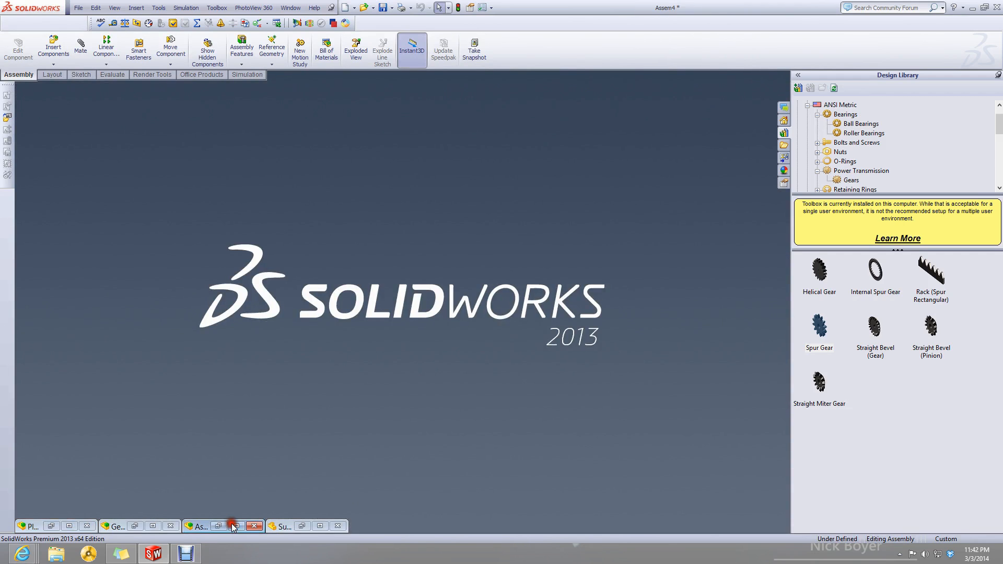
click(235, 527)
Edit the central 80-tooth gear's Toolbox definition and set its hub style to Both Sides.
middle_drag(473, 295, 404, 333)
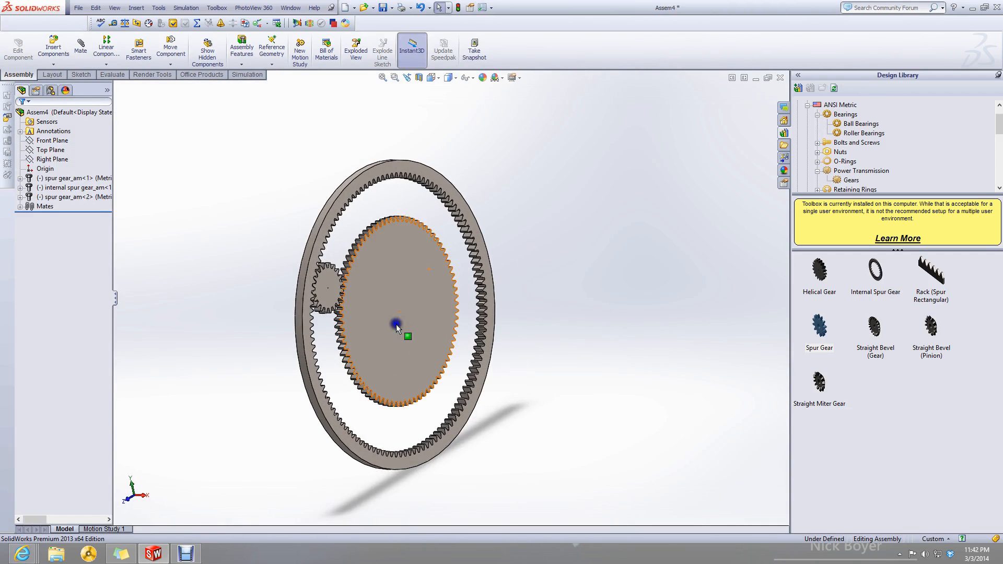
right_click(398, 326)
click(444, 399)
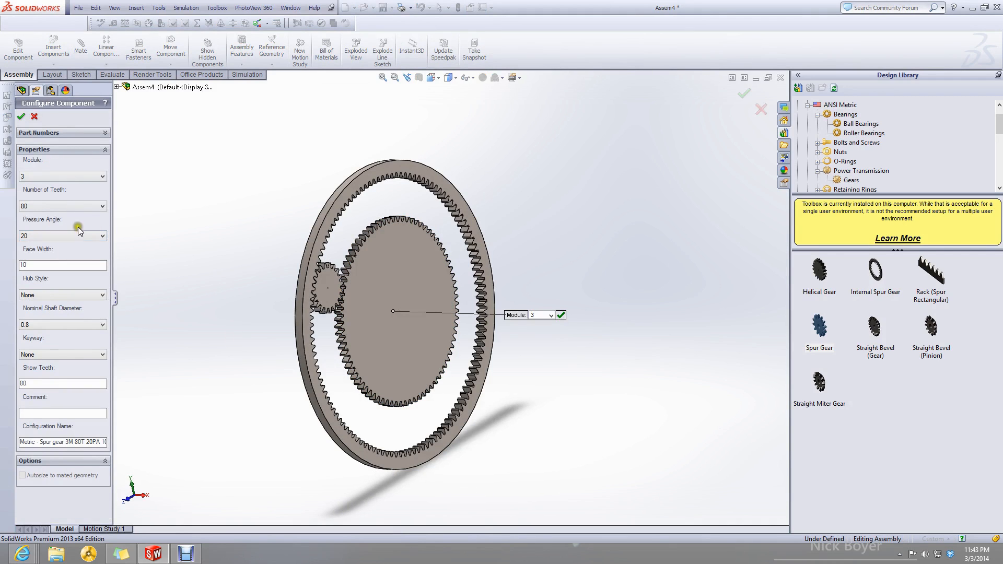
click(75, 296)
click(75, 318)
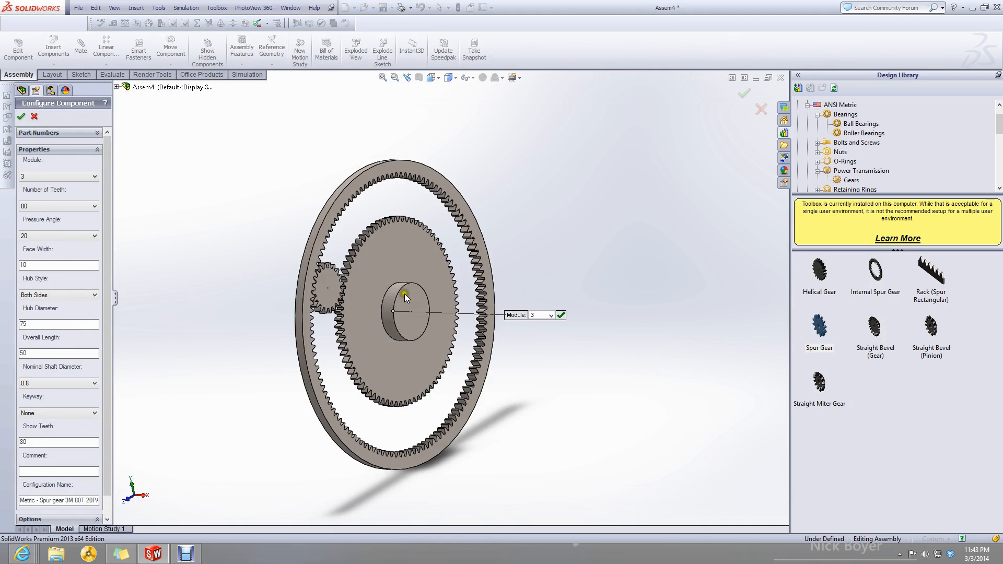
Examine the central gear's new hub from both sides of the gear set.
scroll(404, 294, down, 3)
scroll(398, 310, up, 2)
scroll(405, 344, down, 3)
middle_drag(399, 329, 370, 311)
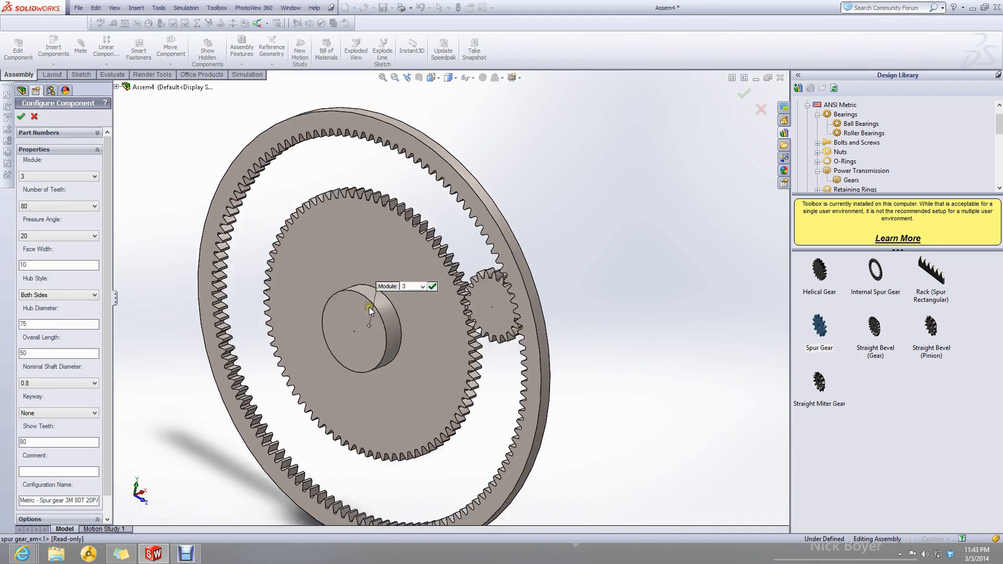
scroll(373, 309, up, 5)
scroll(418, 319, down, 6)
scroll(402, 322, up, 1)
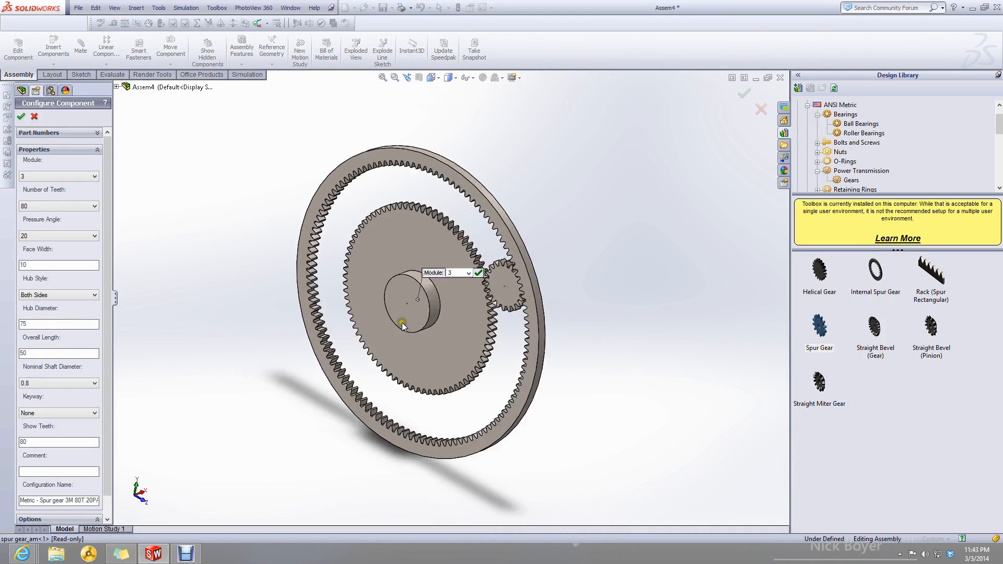
scroll(402, 322, down, 1)
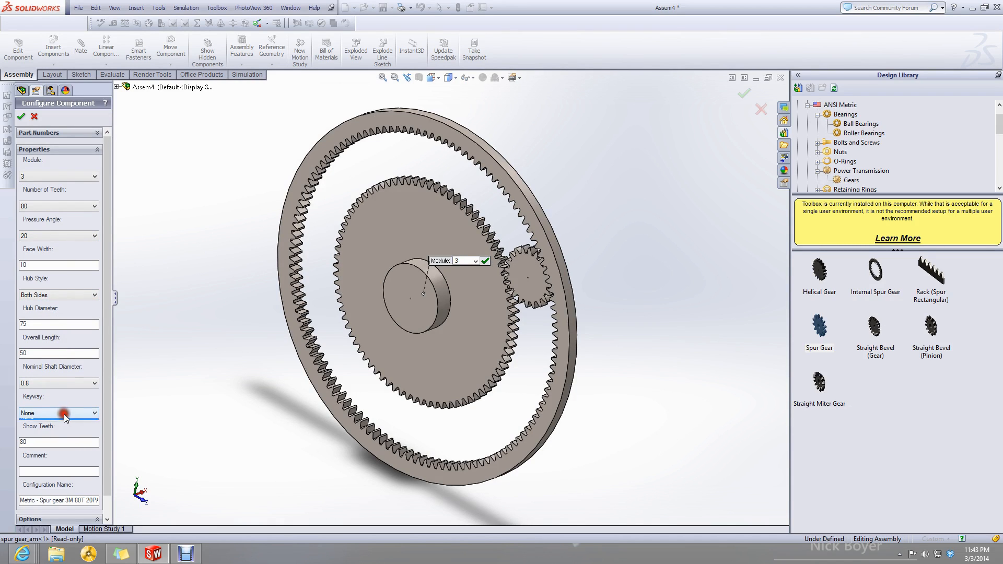
Set the central 80-tooth gear's nominal shaft diameter to 22.
click(61, 391)
click(62, 386)
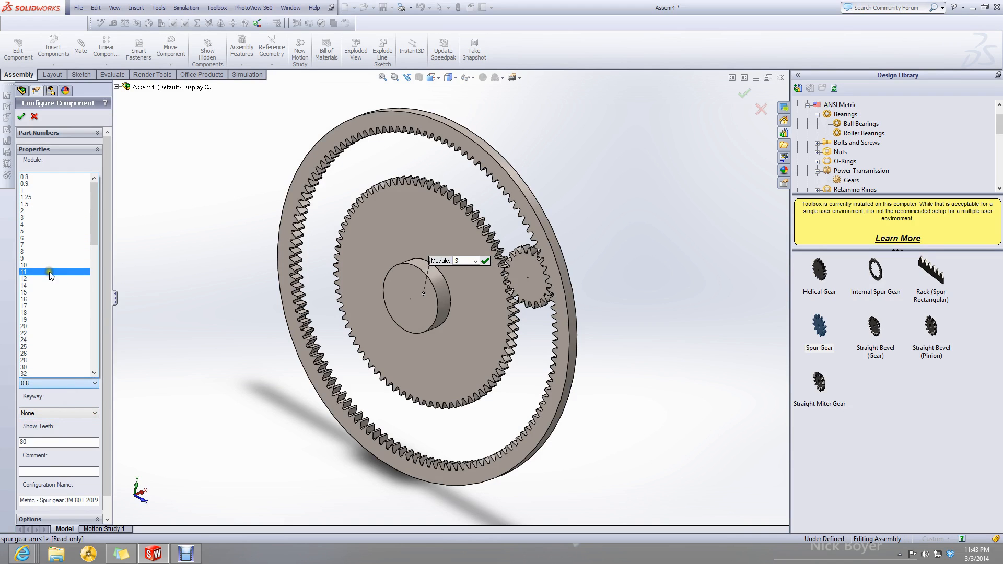
click(38, 333)
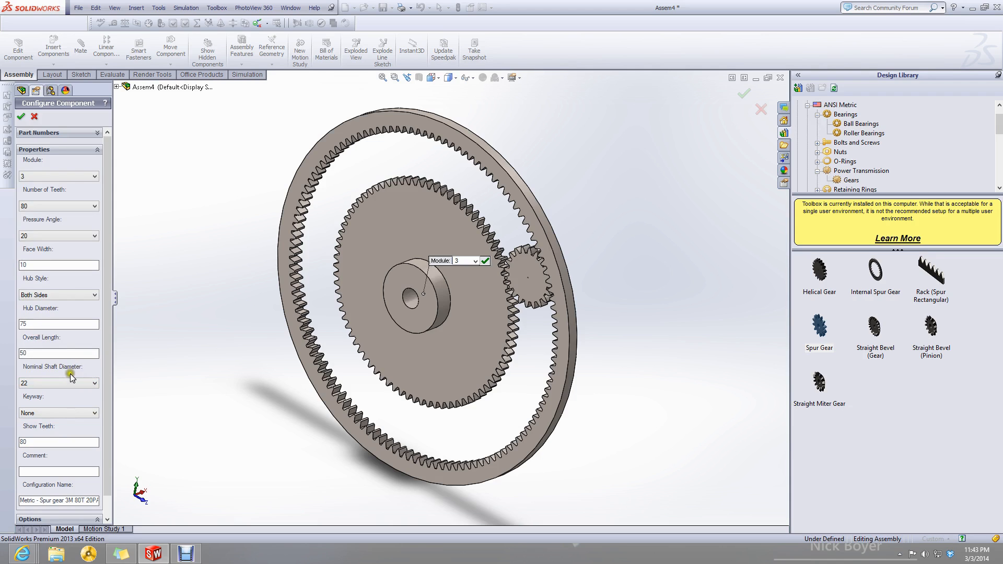
Add a Rectangular(1) keyway to the central gear's bore and apply the Toolbox configuration.
click(46, 413)
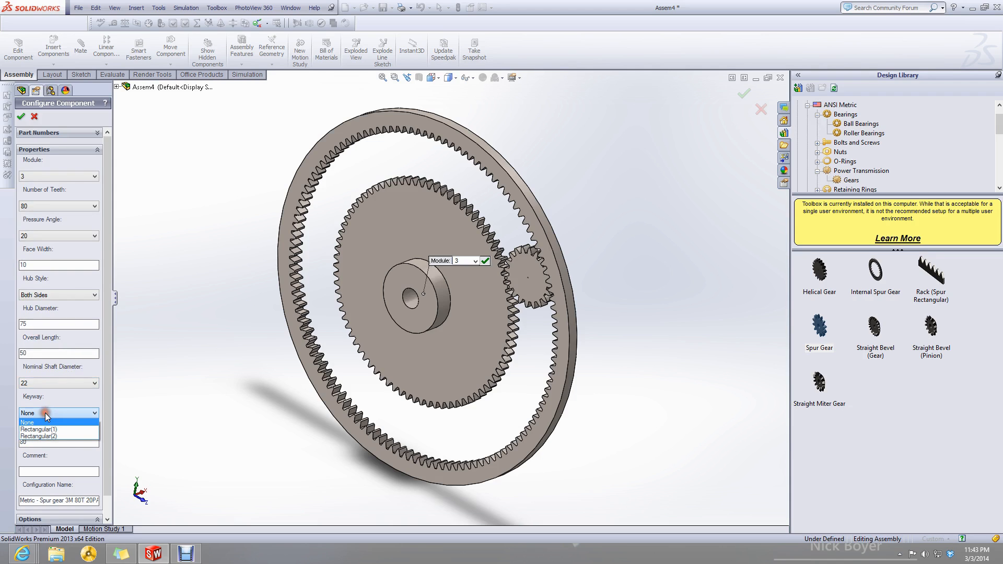
click(65, 429)
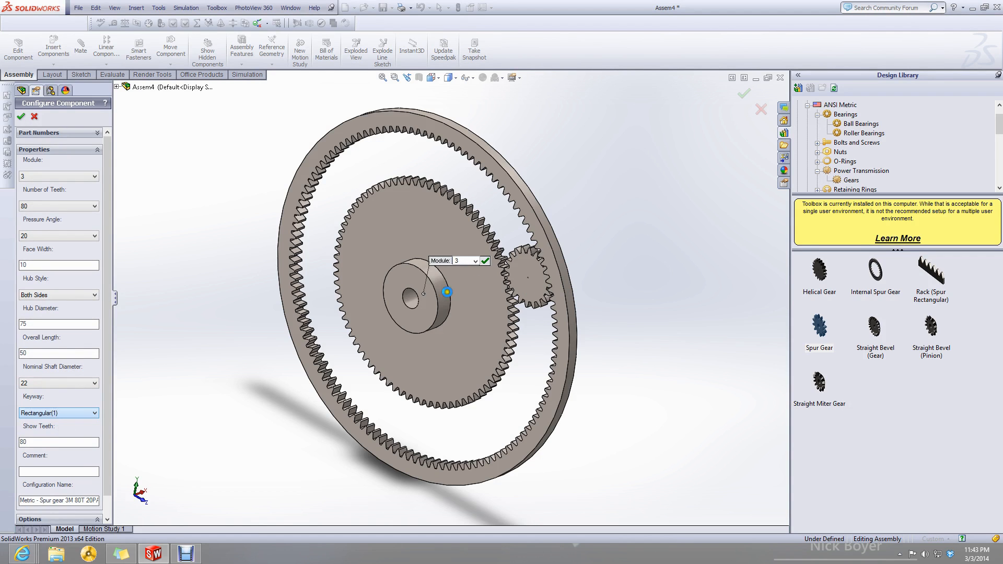
scroll(410, 293, down, 6)
middle_drag(413, 285, 412, 314)
scroll(439, 269, up, 7)
scroll(455, 304, down, 3)
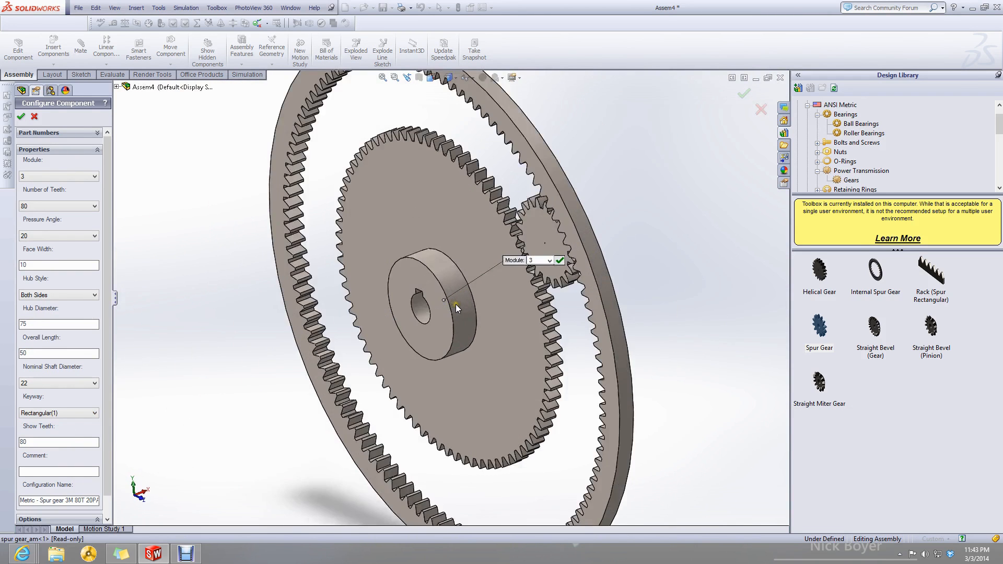
click(20, 118)
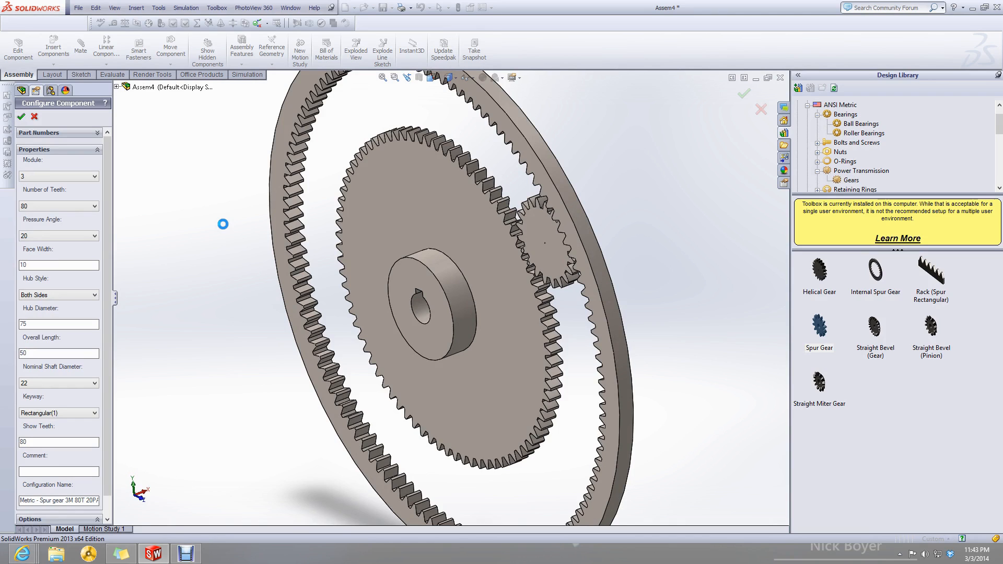
scroll(230, 233, up, 5)
middle_drag(233, 238, 444, 313)
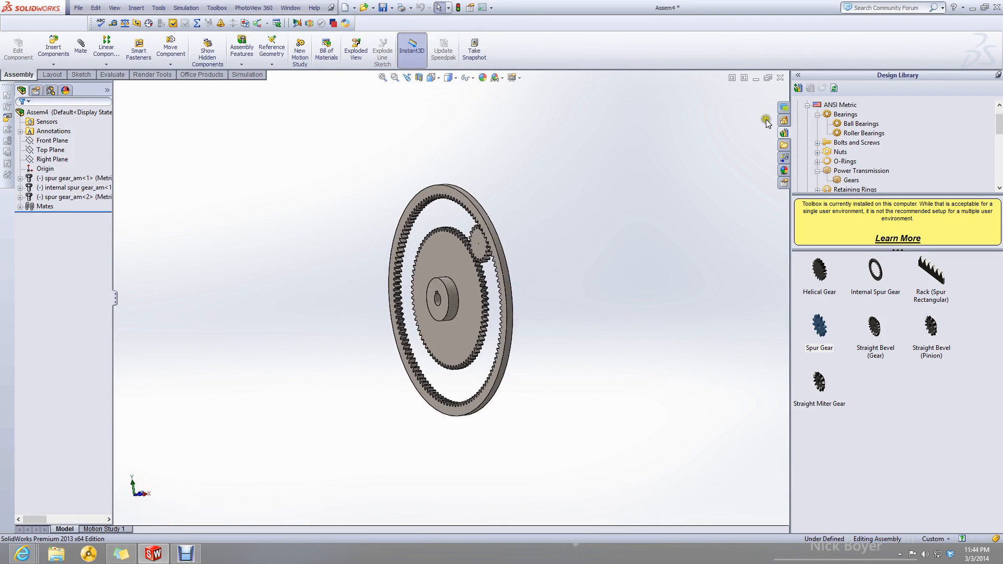
scroll(497, 259, down, 5)
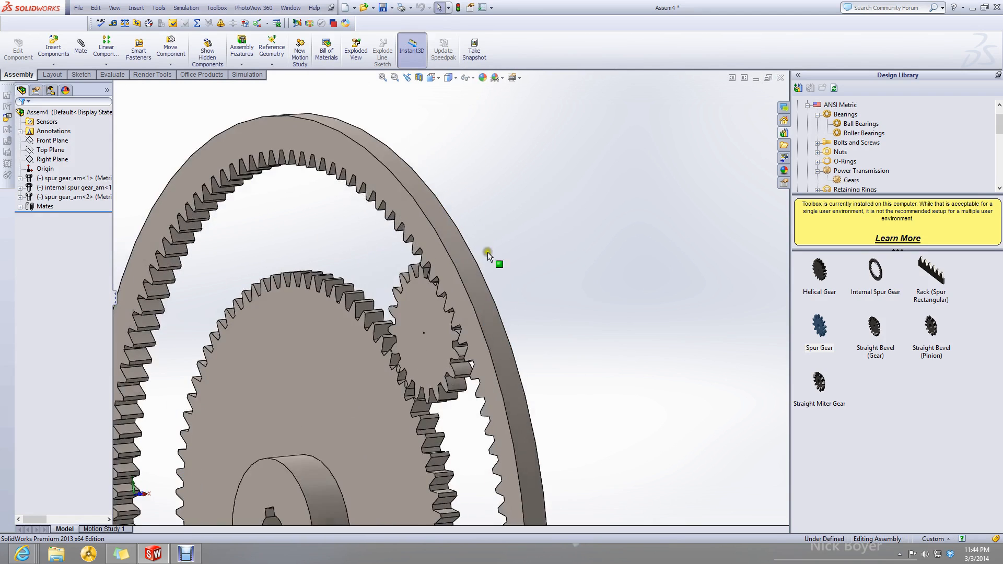
Minimize the Assem4 assembly, look at the Planetary Gearbox assembly and minimize it too.
click(756, 78)
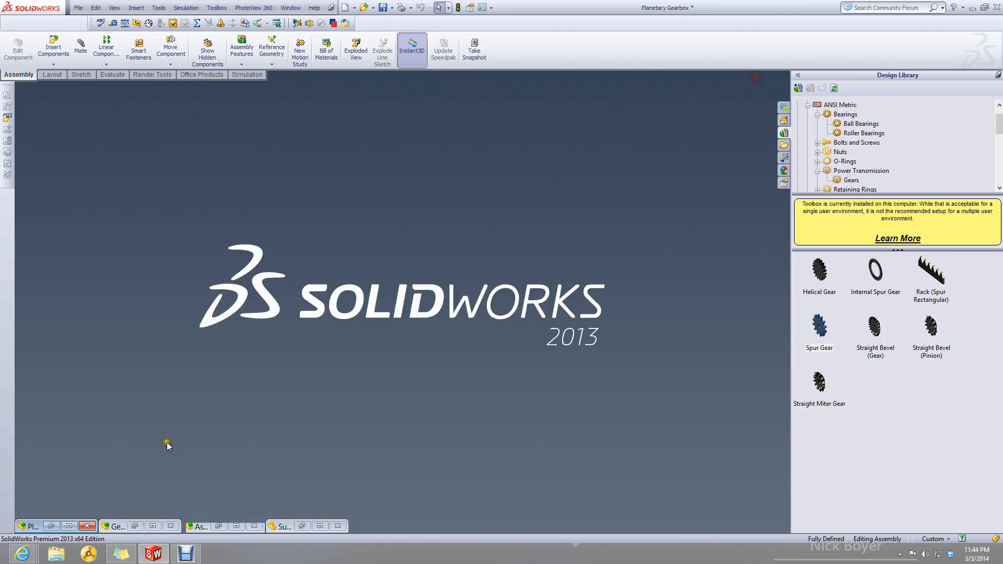
click(236, 527)
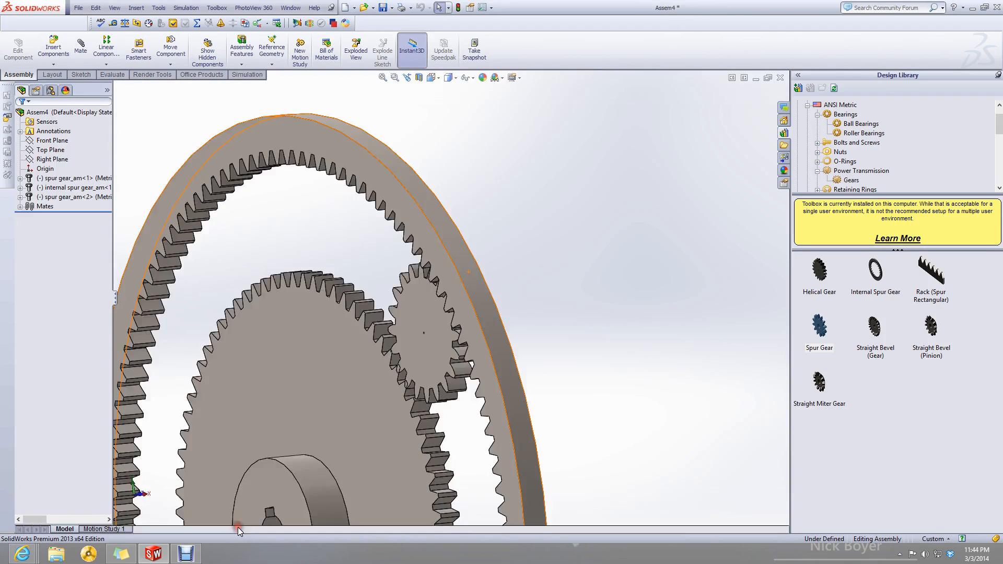
click(756, 78)
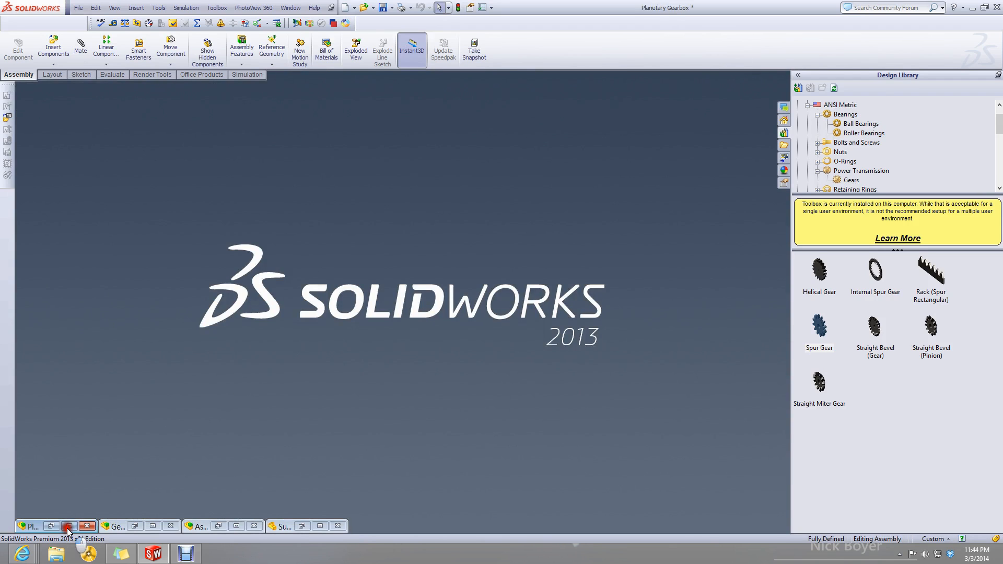
click(68, 526)
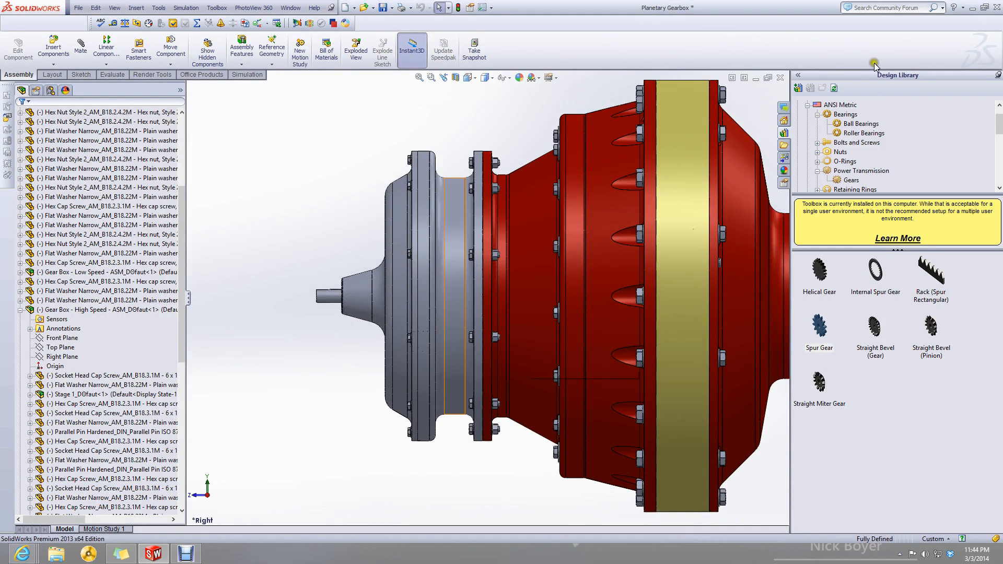
click(756, 78)
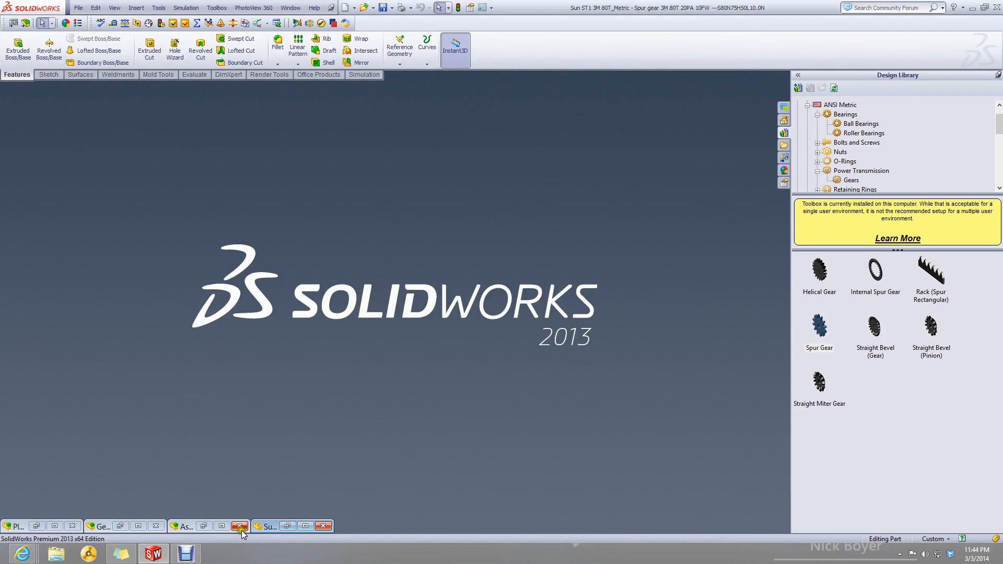
Open the Planet ST1 3M 20T gear part from the Gear Box - High Speed assembly, declining feature recognition.
click(221, 527)
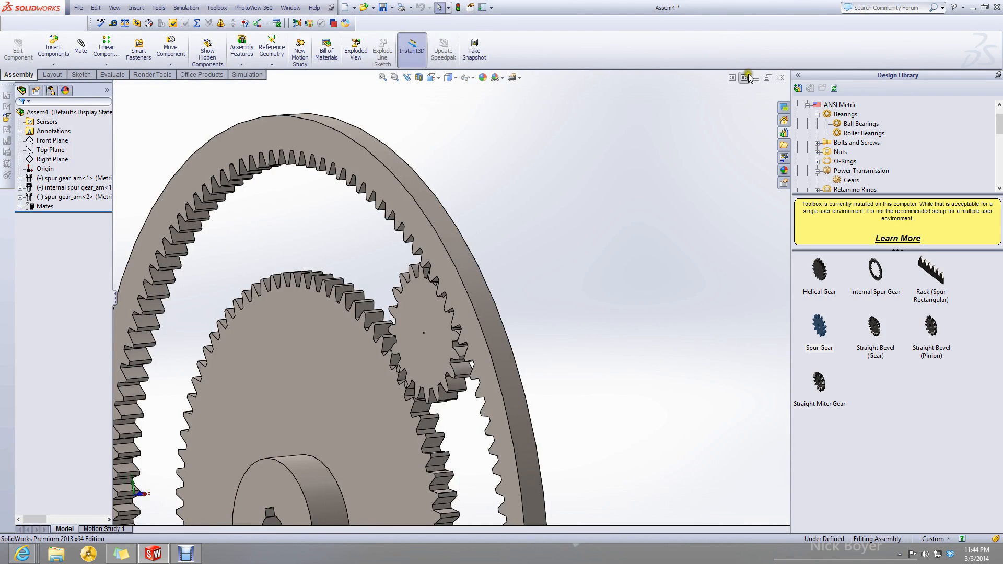
click(756, 78)
click(139, 525)
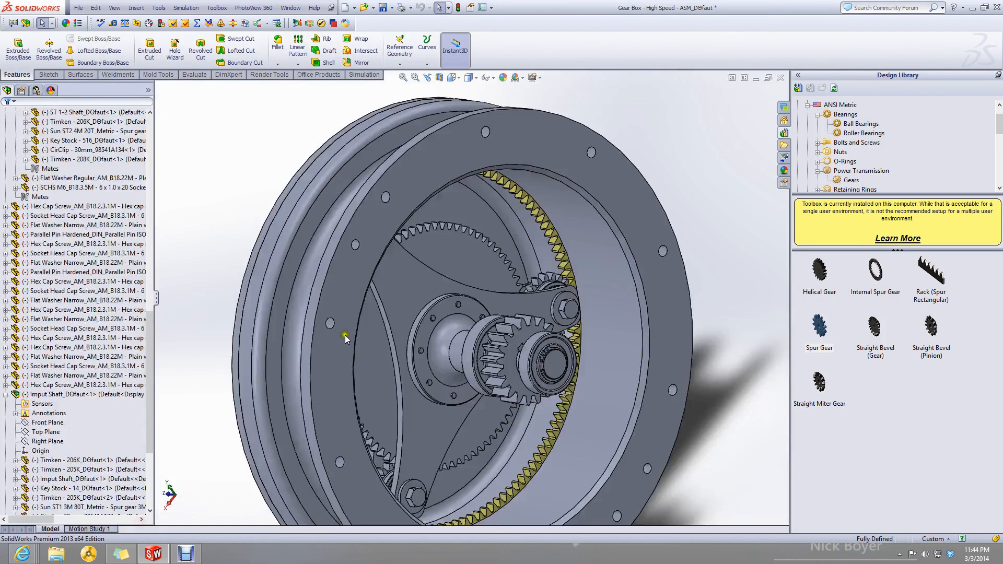
scroll(402, 310, down, 10)
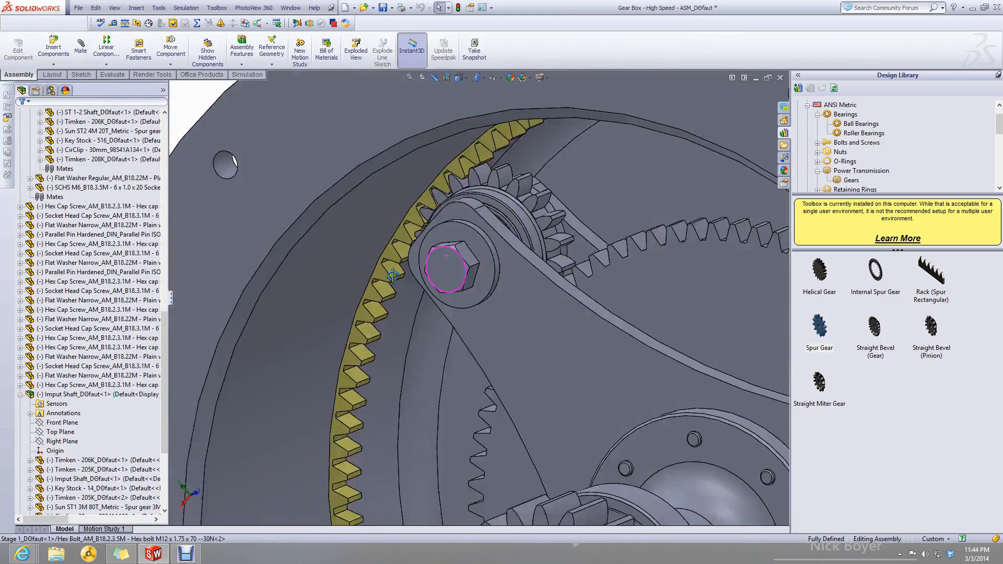
scroll(392, 276, down, 8)
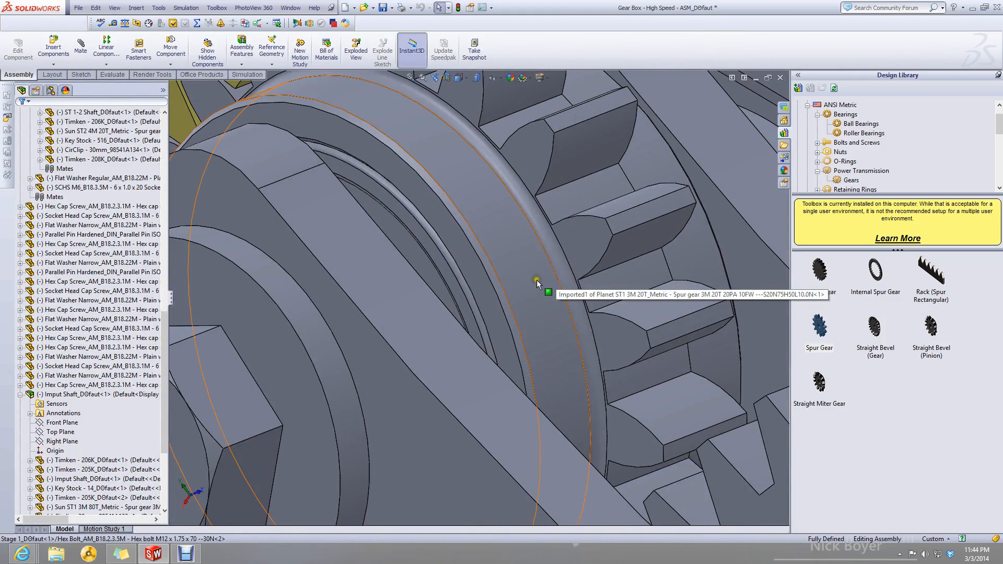
right_click(537, 280)
click(544, 236)
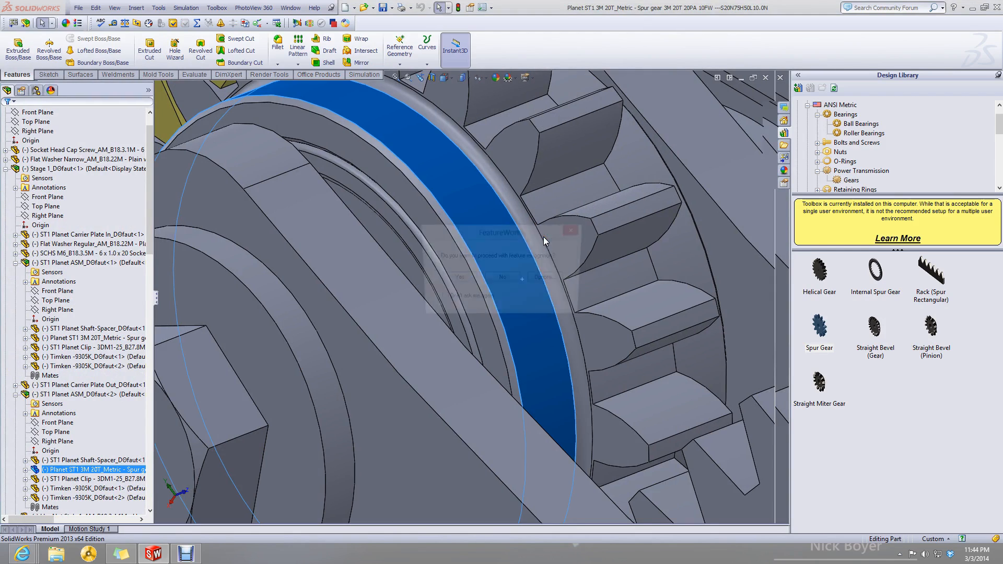
click(508, 279)
scroll(421, 283, down, 2)
middle_drag(421, 284, 397, 340)
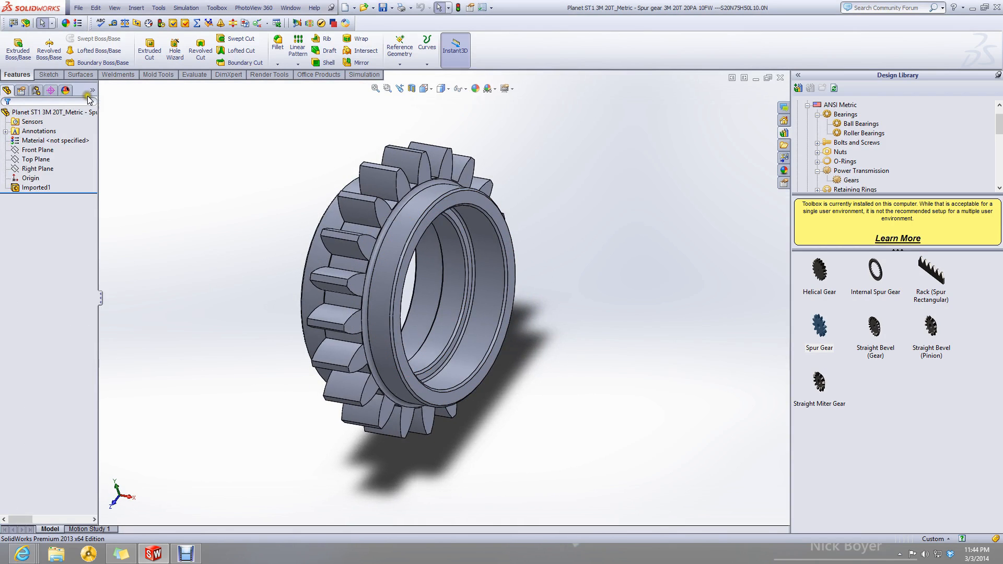
Measure the side face of the planet gear's teeth and clear the measurement selection.
click(113, 24)
scroll(457, 195, down, 3)
scroll(425, 244, up, 4)
scroll(376, 314, down, 4)
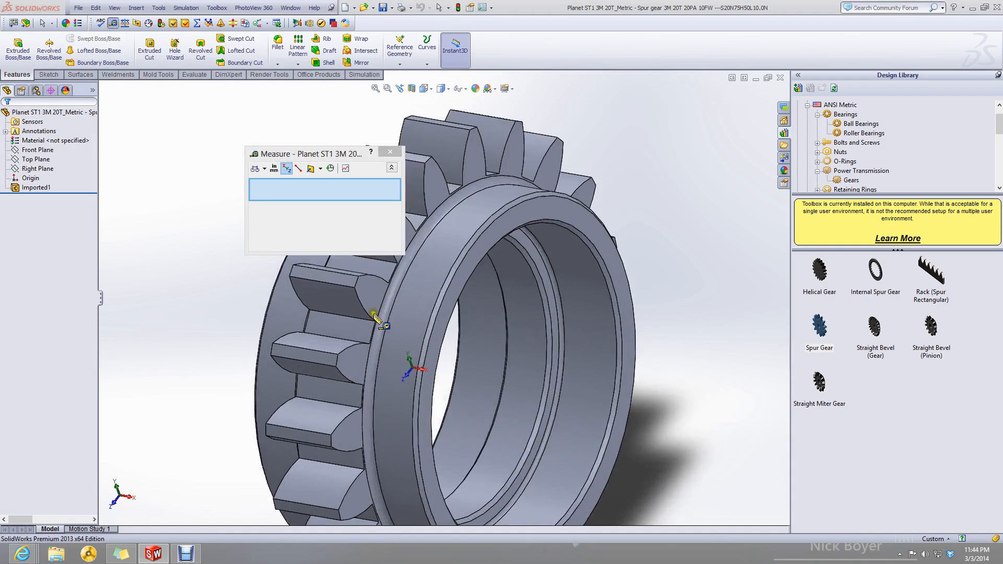
mouse_move(365, 347)
middle_down()
mouse_move(315, 293)
mouse_move(292, 300)
mouse_move(374, 337)
middle_up()
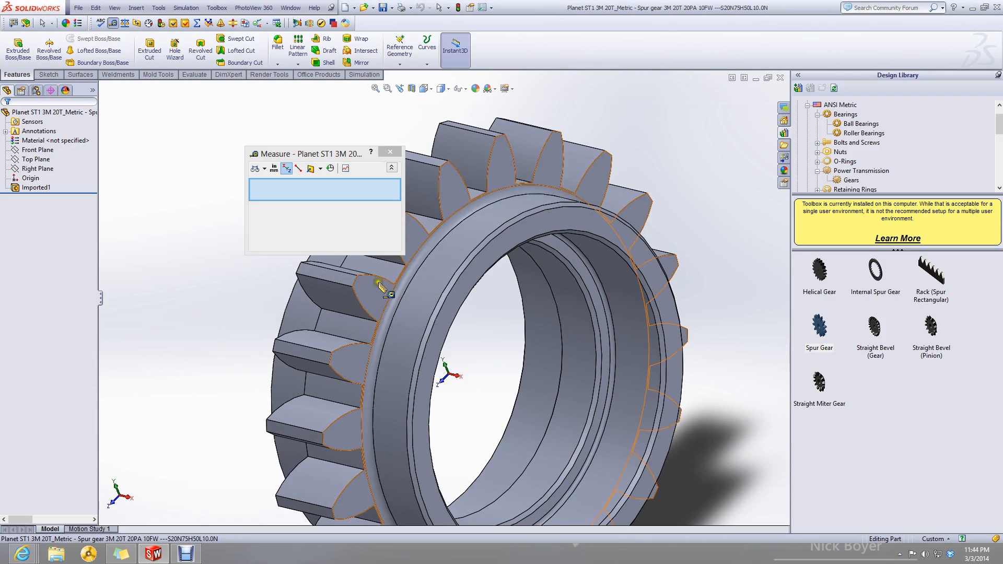
click(364, 328)
right_click(296, 183)
click(318, 190)
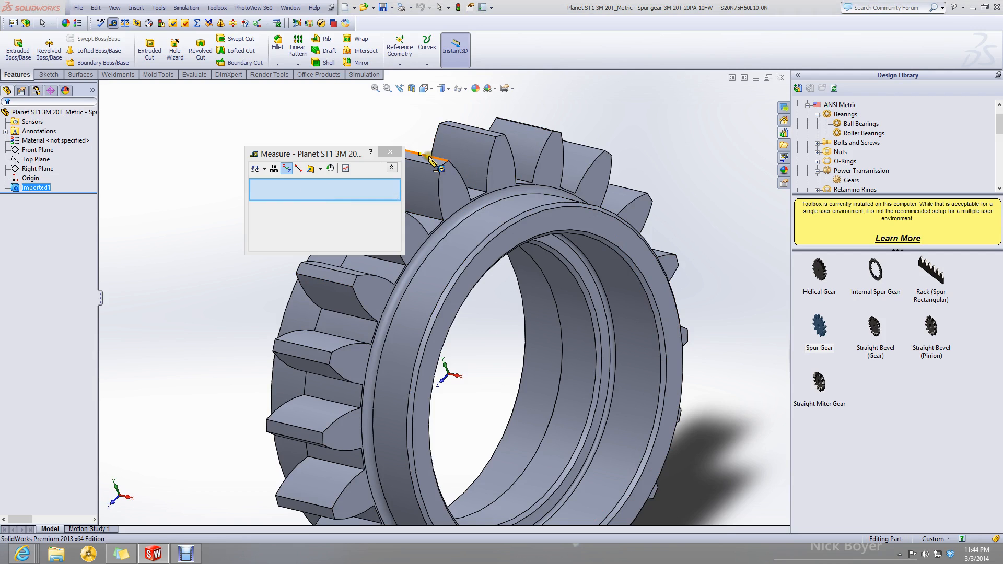
Measure an upper tooth's edge and a point on a neighbouring tooth, clearing the selection after each.
click(430, 164)
right_click(313, 191)
click(320, 197)
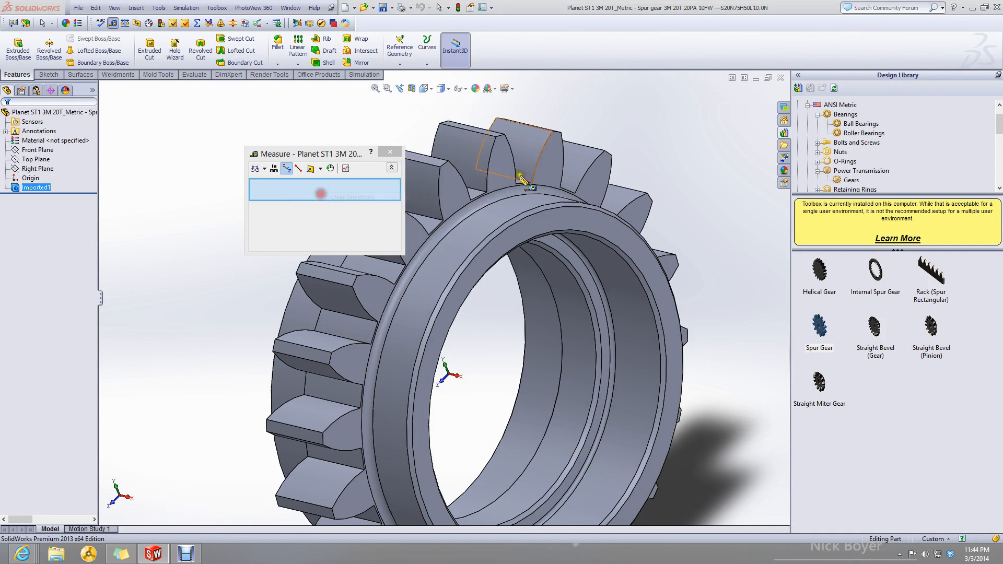
click(489, 165)
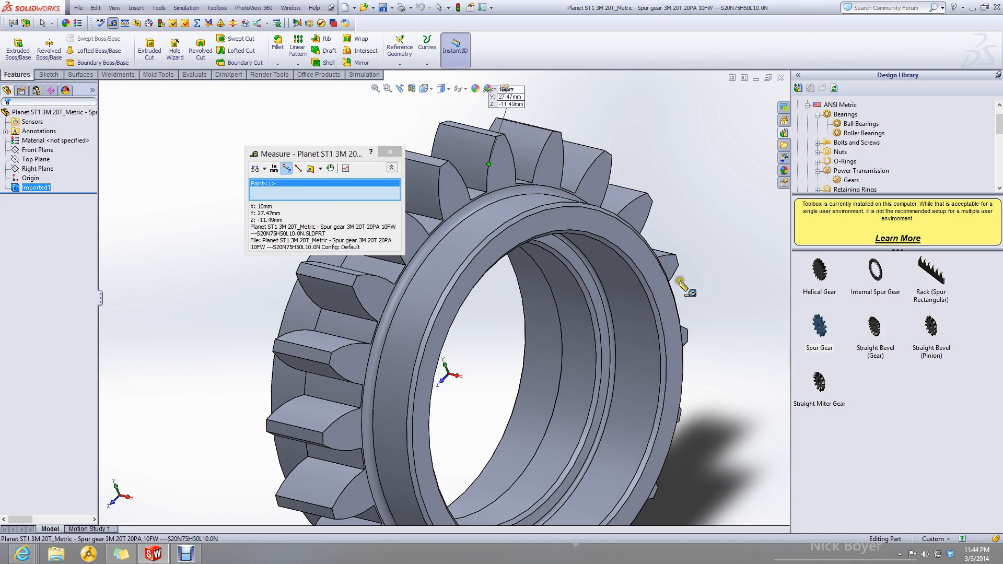
right_click(337, 190)
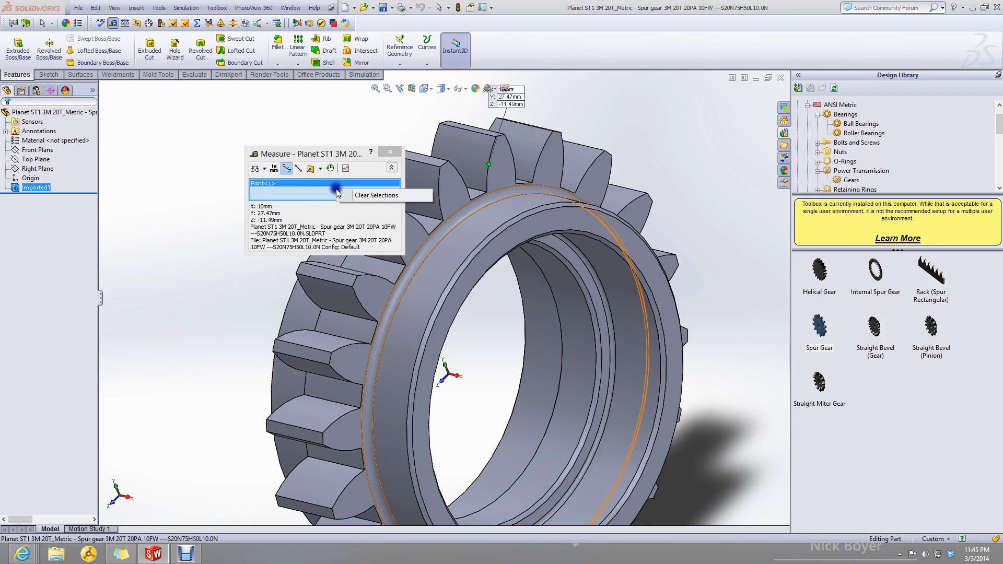
click(346, 197)
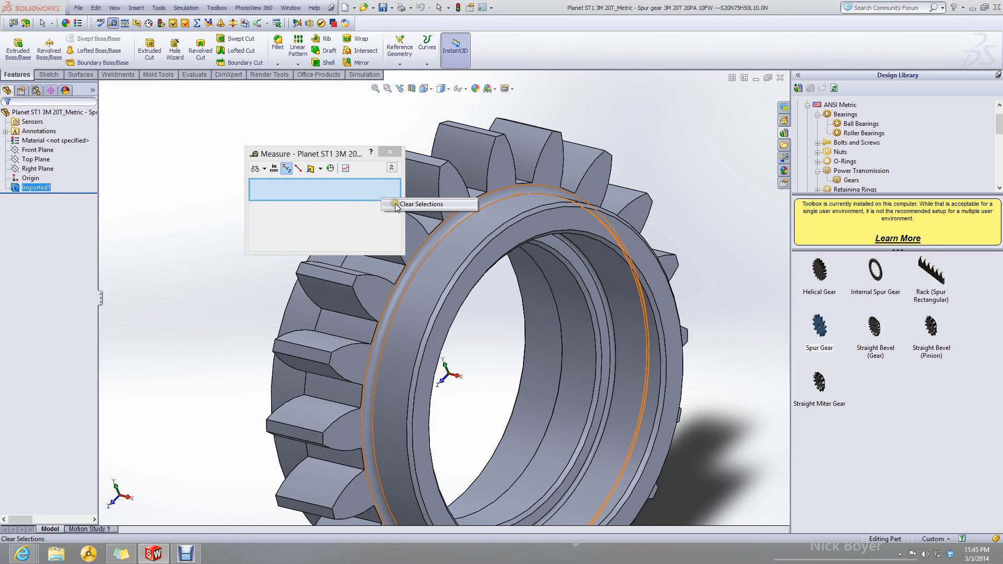
right_click(353, 194)
click(373, 205)
Measure the diameters of the planet gear's two stepped inner bore faces, clear the selection and end measuring.
mouse_move(581, 349)
middle_down()
mouse_move(554, 342)
mouse_move(585, 314)
mouse_move(580, 299)
mouse_move(596, 346)
middle_up()
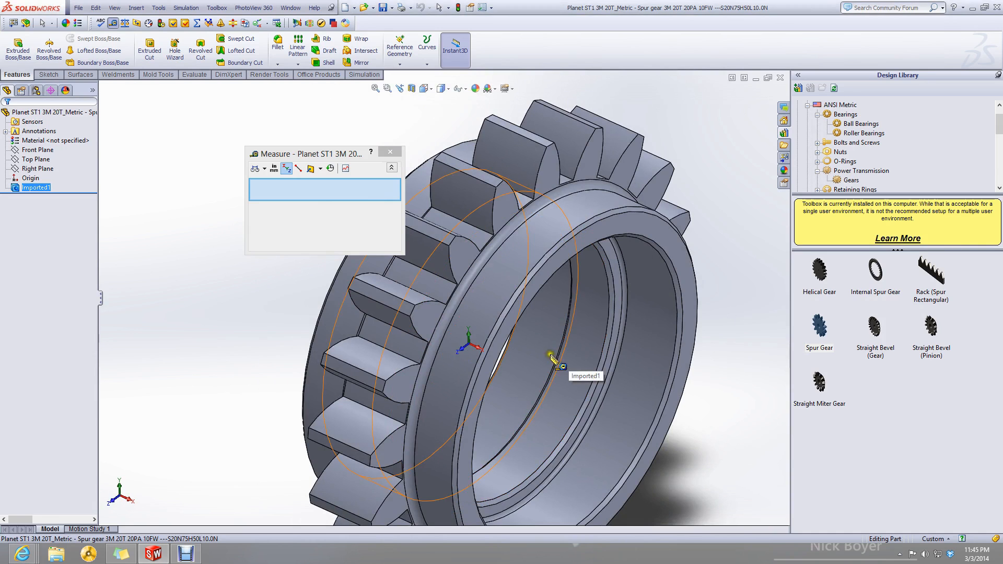
click(569, 369)
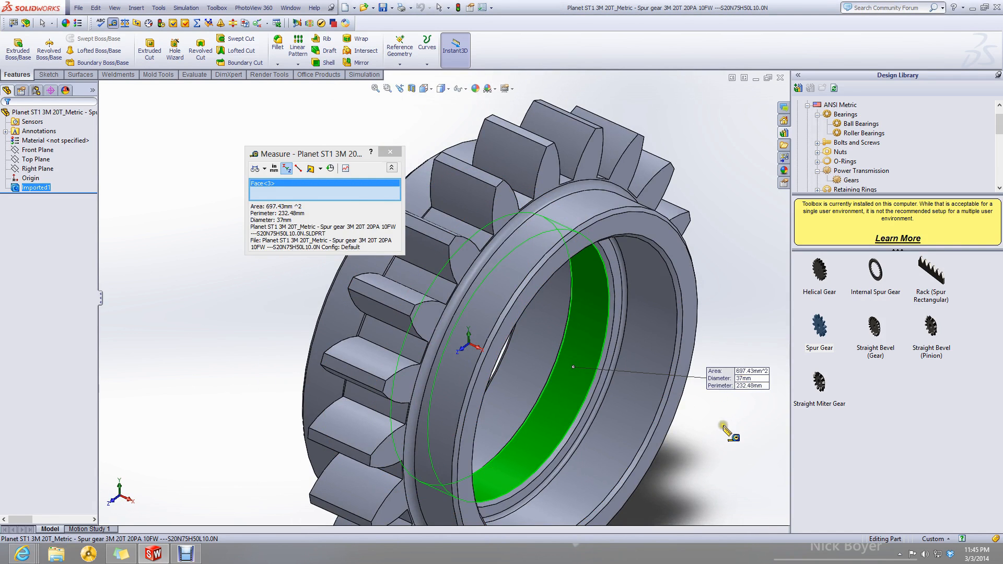
click(627, 416)
scroll(592, 438, up, 4)
mouse_move(592, 437)
middle_down()
mouse_move(582, 419)
mouse_move(586, 438)
middle_up()
scroll(535, 354, down, 2)
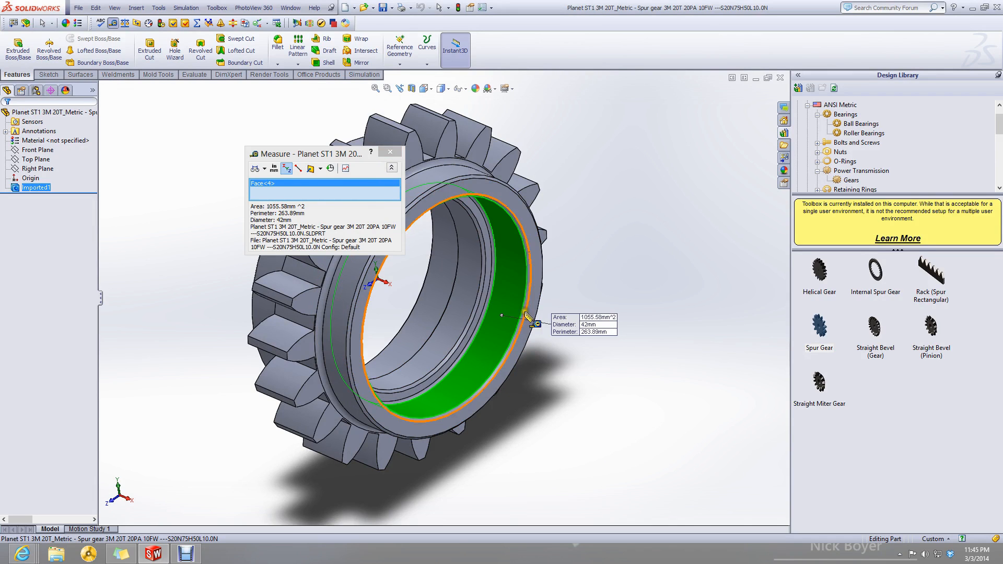
right_click(319, 203)
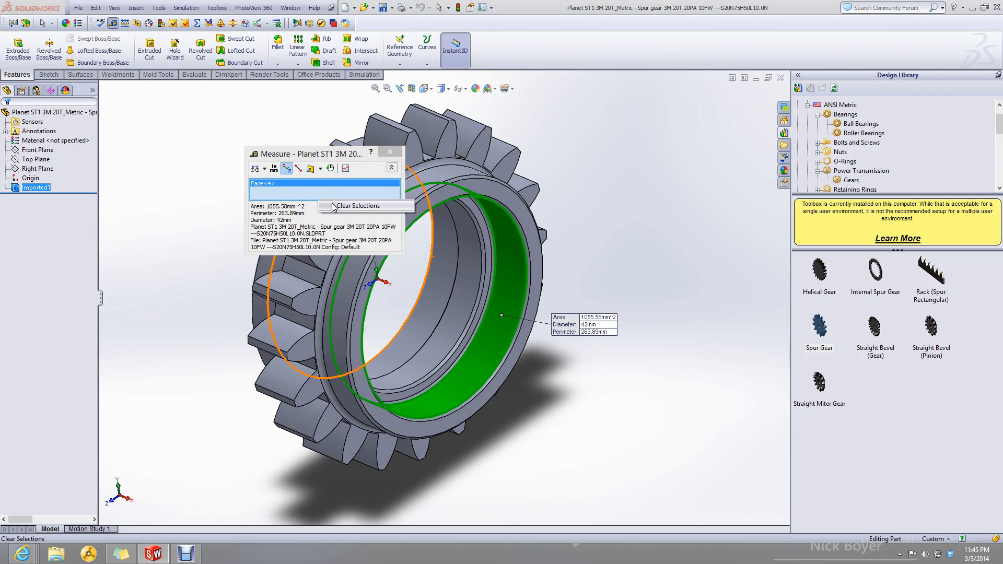
click(355, 206)
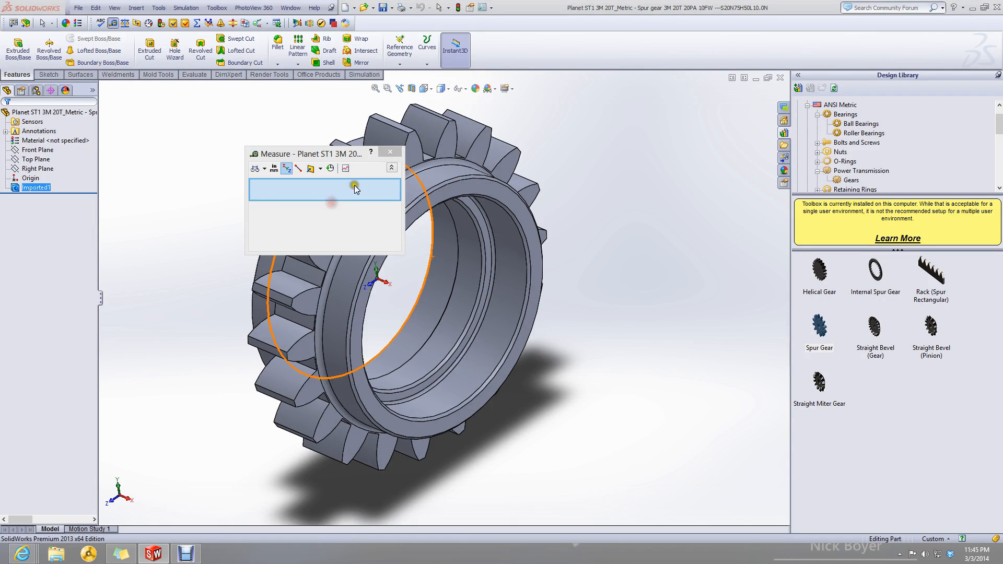
click(389, 156)
Put the planet gear part and gear box assembly aside and return to Assem4, facing its small planet gear.
click(754, 77)
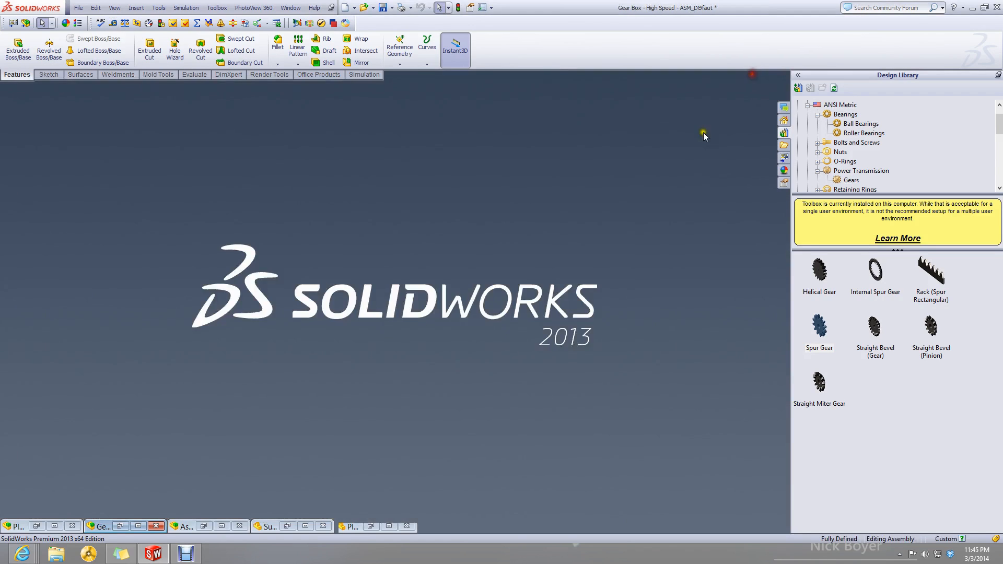
click(153, 527)
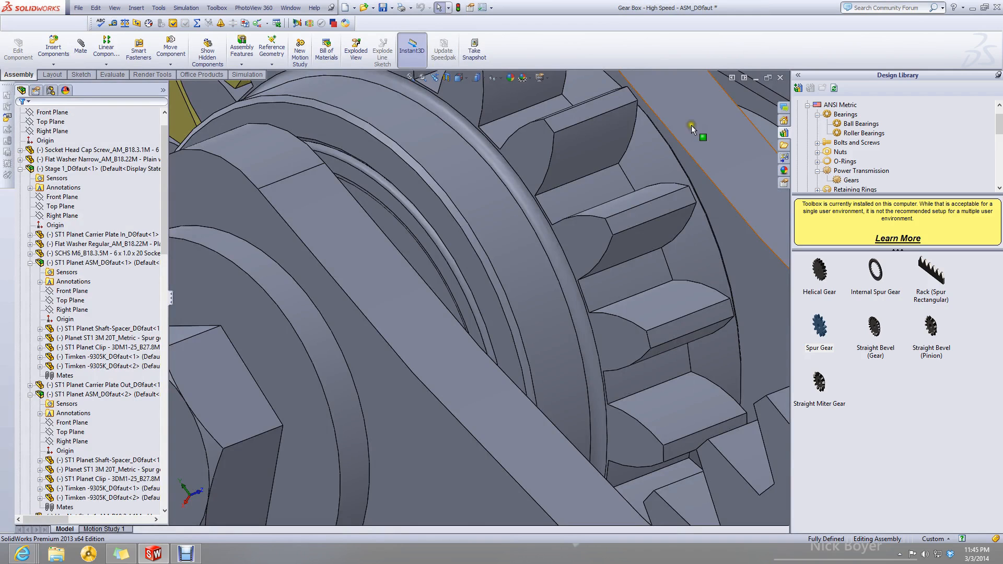
click(756, 77)
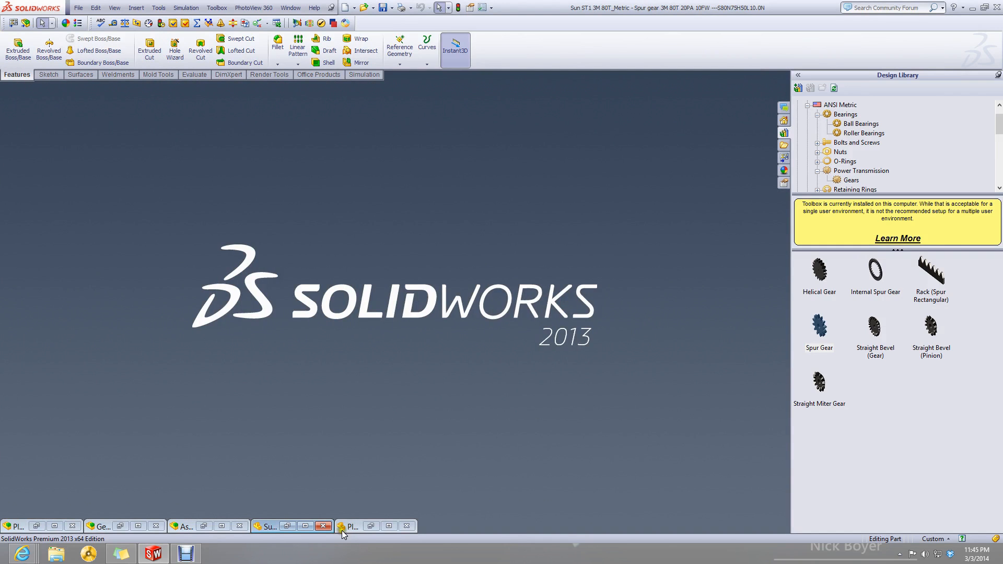
click(216, 526)
scroll(405, 390, up, 4)
middle_drag(405, 389, 316, 410)
scroll(361, 350, down, 1)
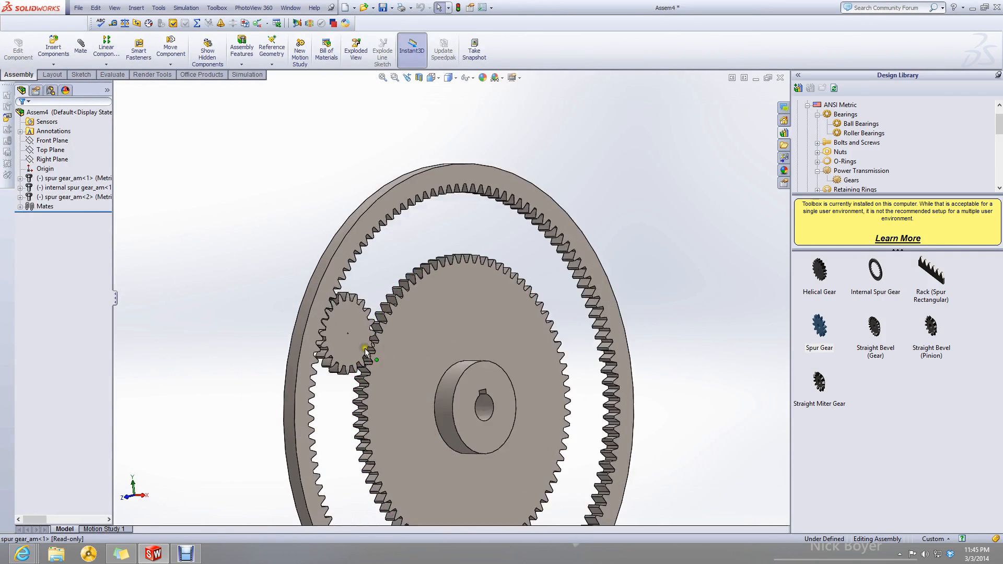
scroll(365, 348, down, 3)
right_click(355, 357)
click(360, 293)
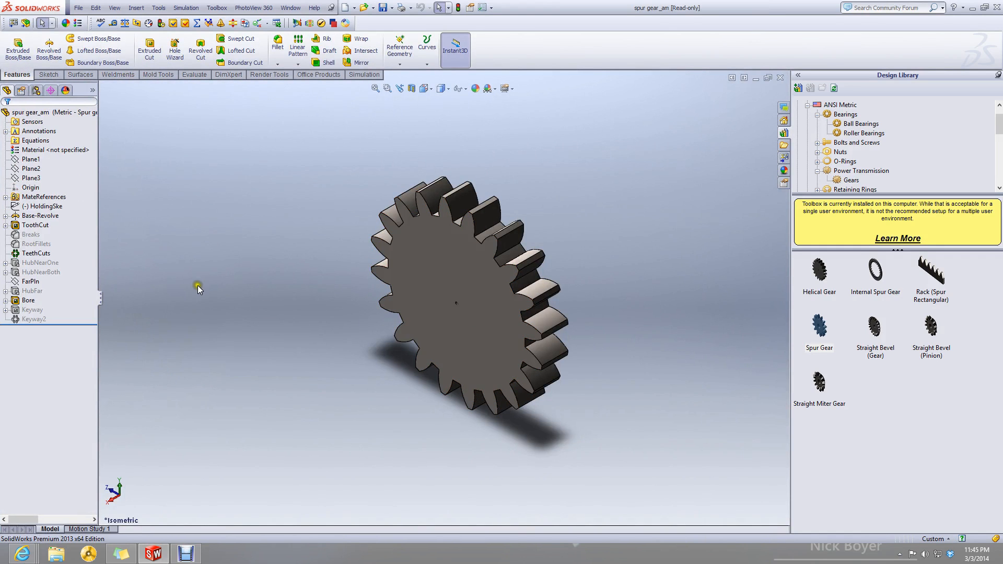
middle_drag(198, 285, 292, 228)
click(780, 78)
Edit the small 20-tooth spur gear as a Toolbox component and set its hub style to Both Sides.
right_click(377, 298)
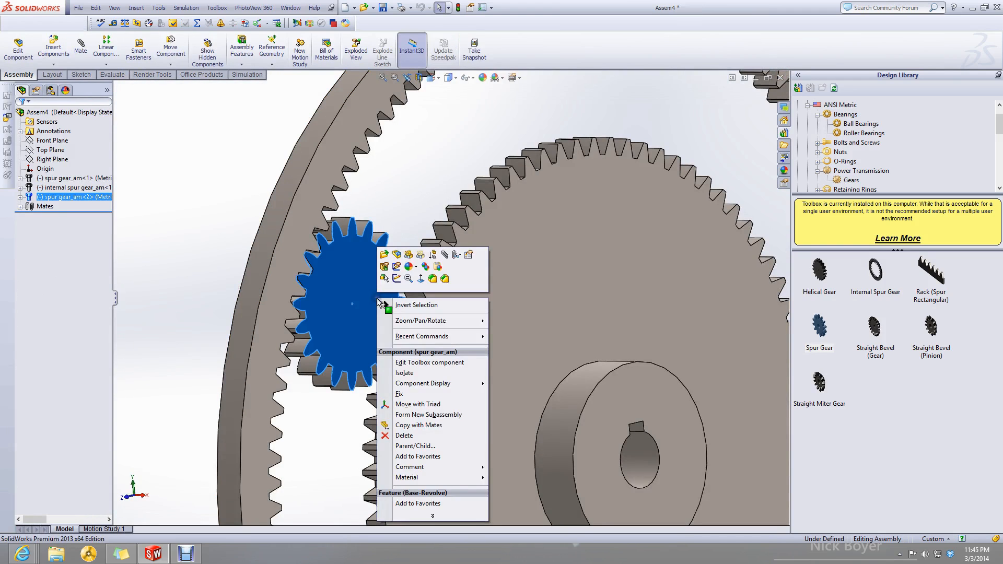
click(415, 364)
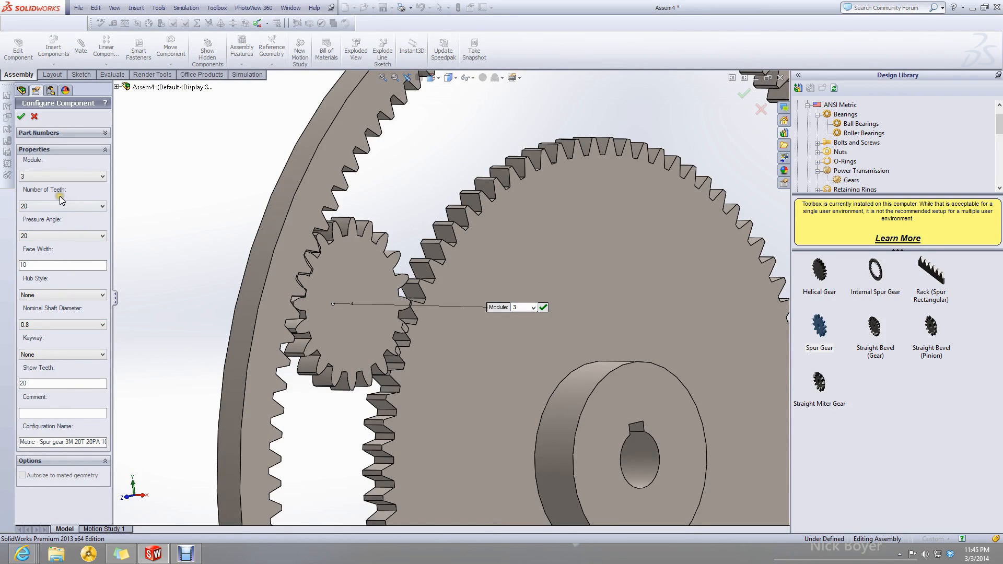
click(55, 298)
click(60, 316)
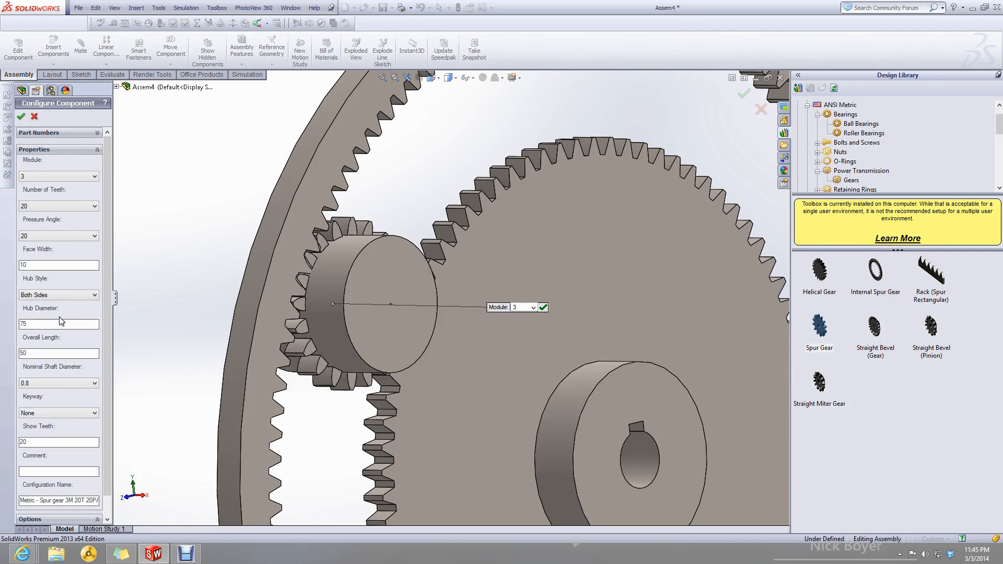
Set the small gear's hub diameter to 50.
double_click(50, 325)
text(6)
double_click(42, 323)
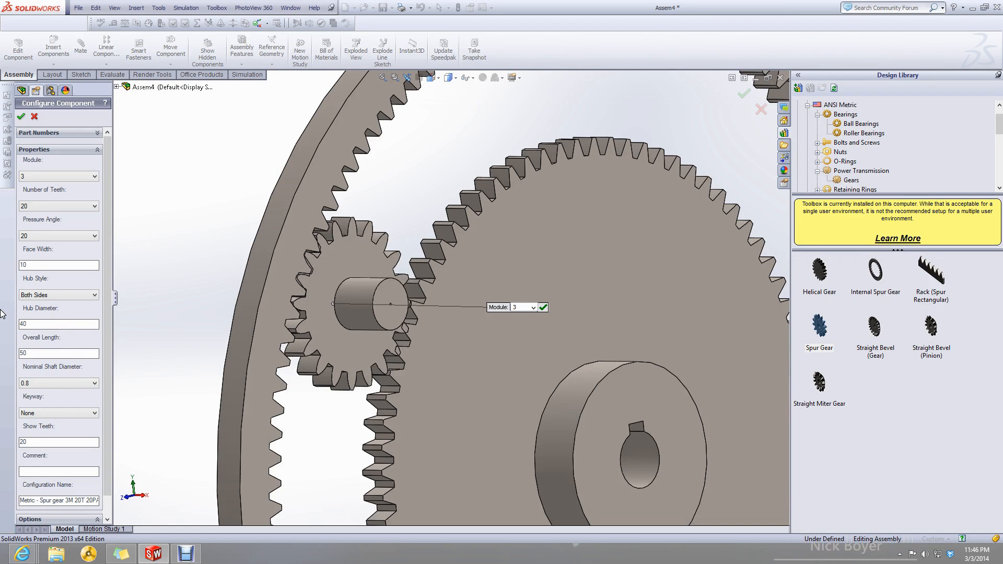
double_click(42, 325)
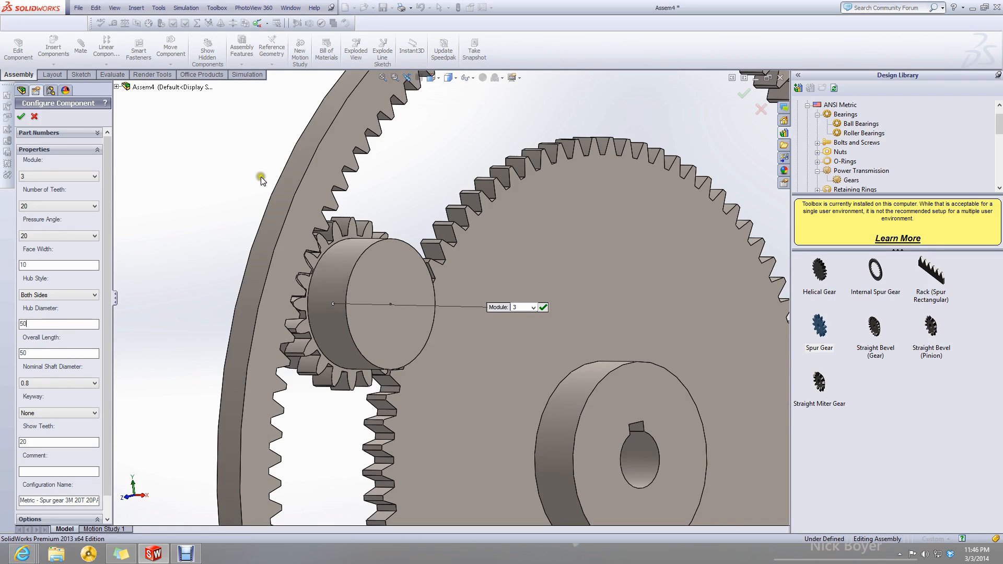
Set the small gear's nominal shaft diameter to 38.
click(62, 384)
scroll(53, 266, down, 9)
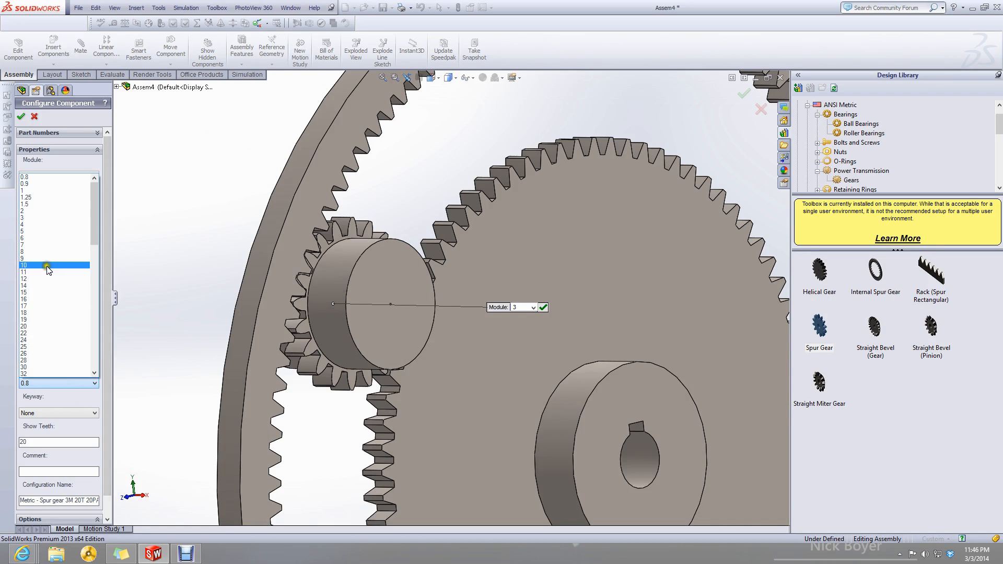
drag(104, 282, 97, 261)
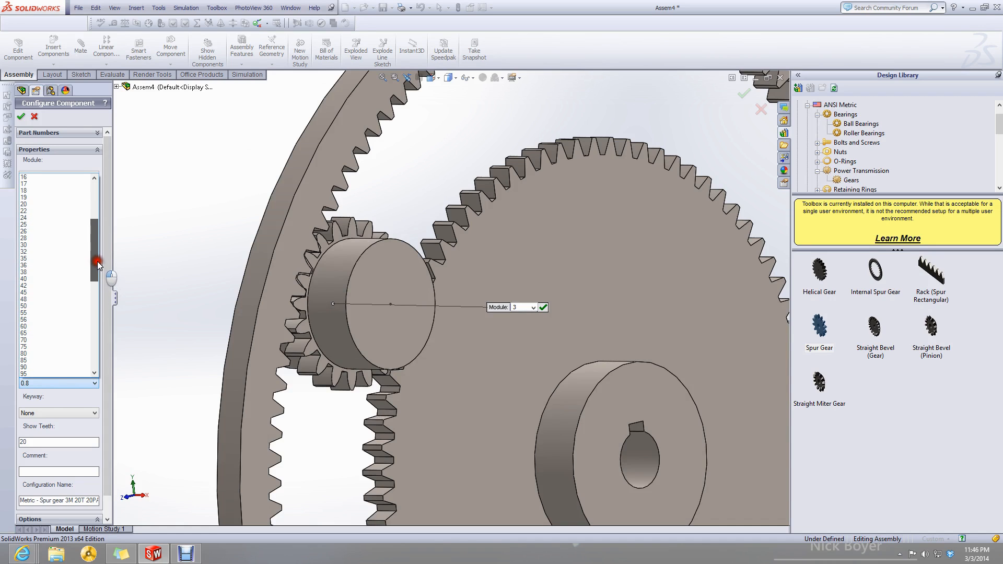
click(57, 272)
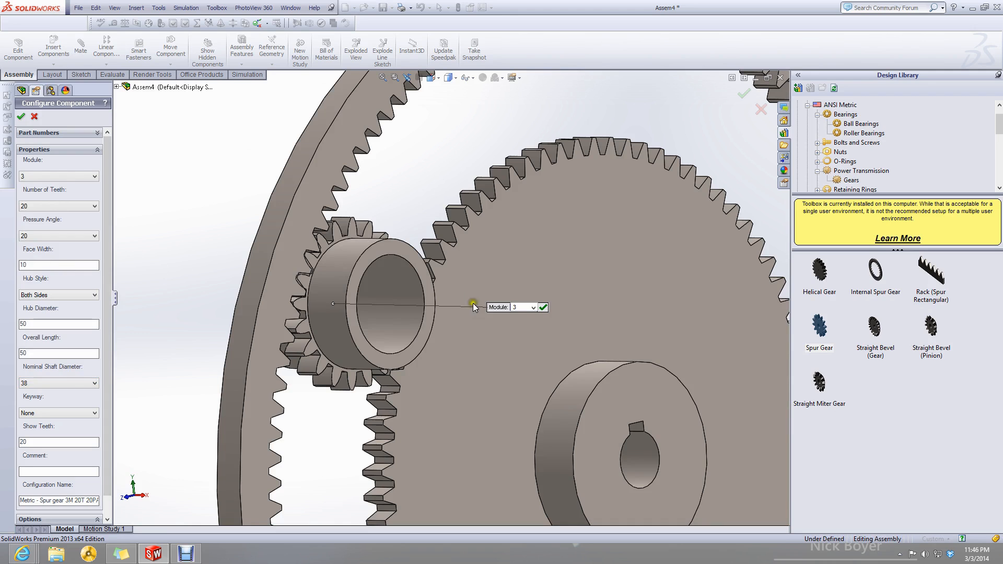
Try the Rectangular(1) keyway on the small gear, and set the keyway back to None.
mouse_move(363, 315)
middle_down()
mouse_move(325, 274)
mouse_move(300, 273)
mouse_move(368, 335)
mouse_move(413, 327)
mouse_move(354, 320)
mouse_move(358, 331)
middle_up()
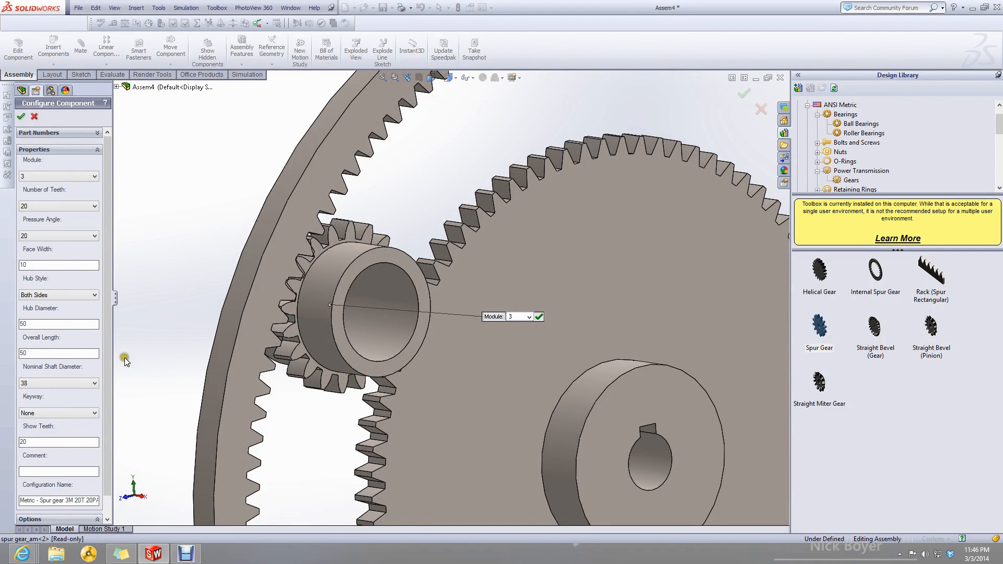
click(64, 413)
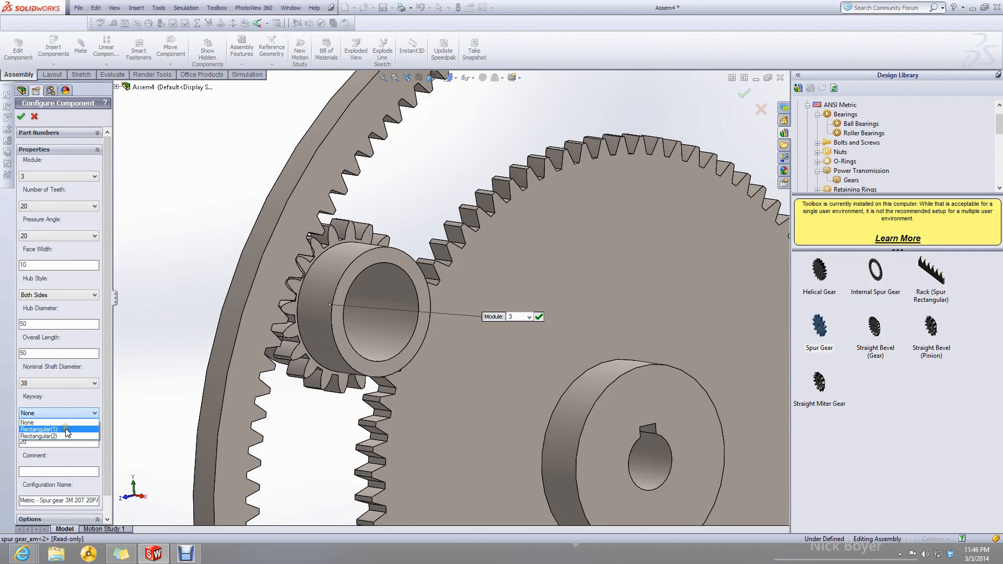
click(65, 429)
mouse_move(377, 287)
middle_down()
mouse_move(342, 297)
mouse_move(358, 291)
middle_up()
click(42, 413)
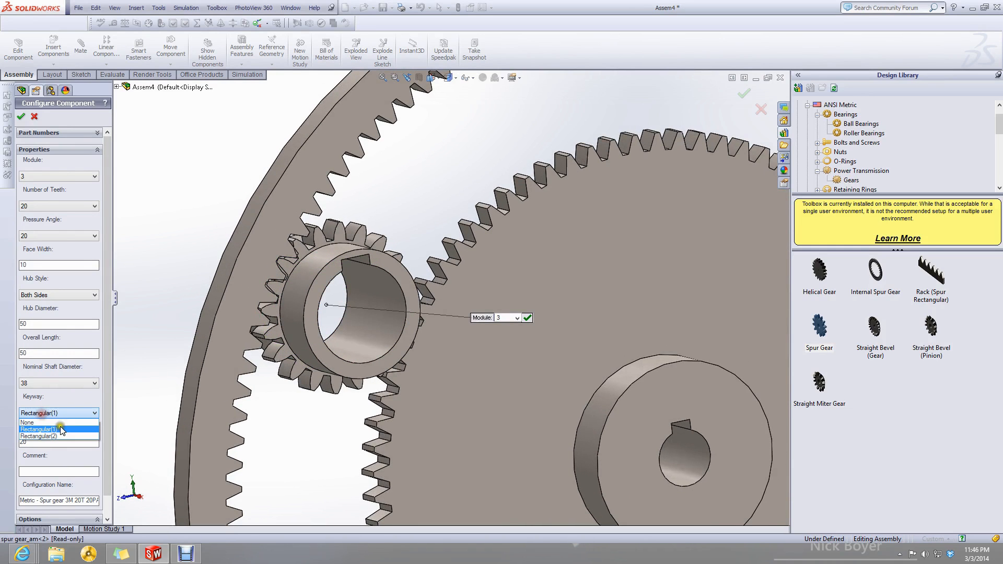
click(58, 422)
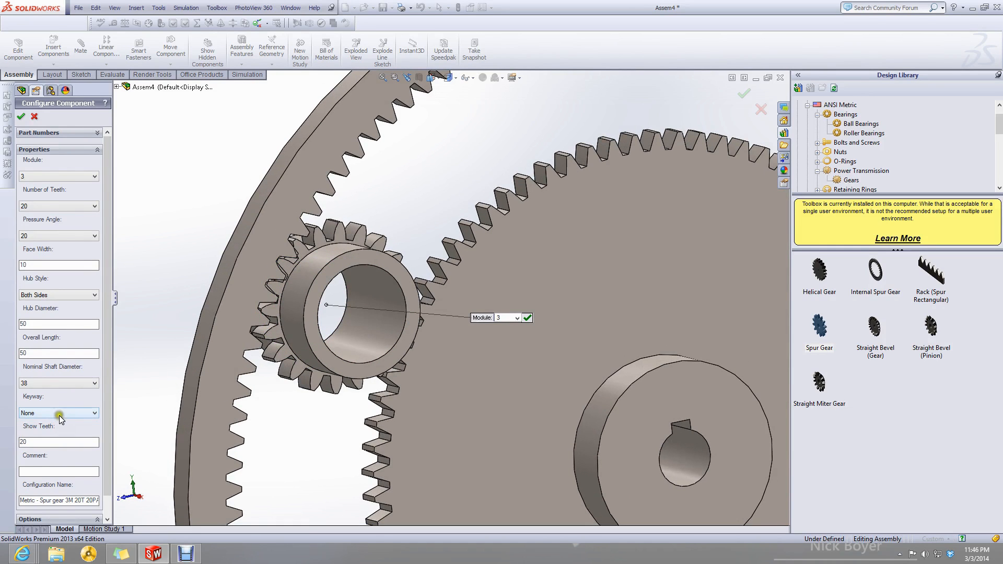
Set the small 20-tooth spur gear's overall length to 25 and accept its Toolbox configuration.
scroll(370, 301, down, 5)
scroll(374, 292, up, 6)
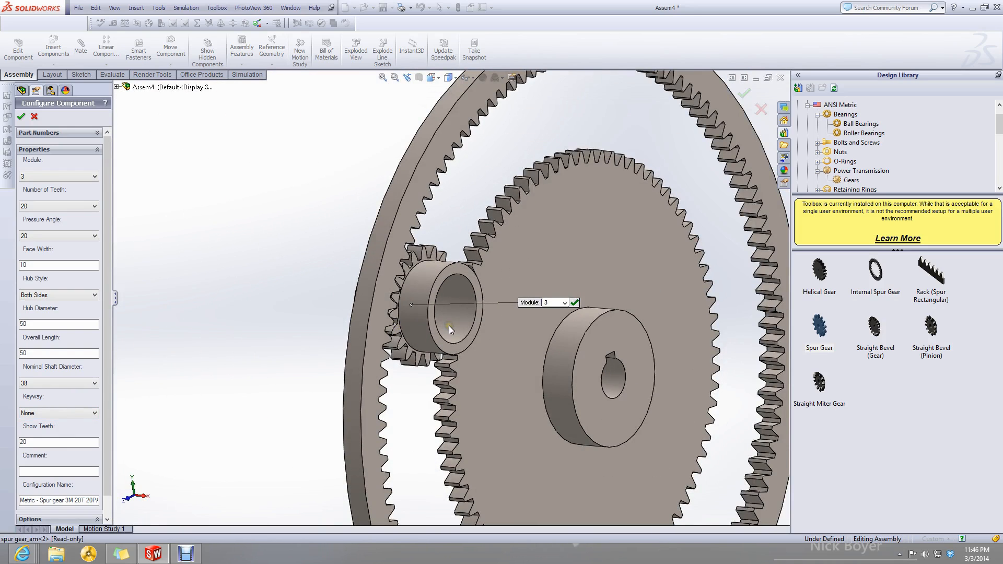
middle_drag(439, 321, 315, 338)
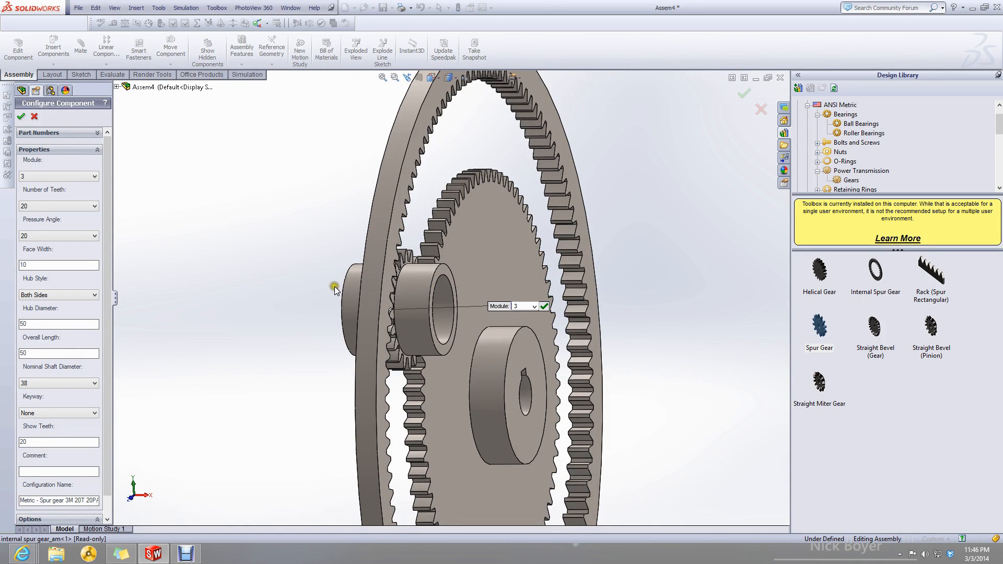
click(39, 356)
drag(39, 356, 4, 355)
middle_drag(296, 300, 293, 322)
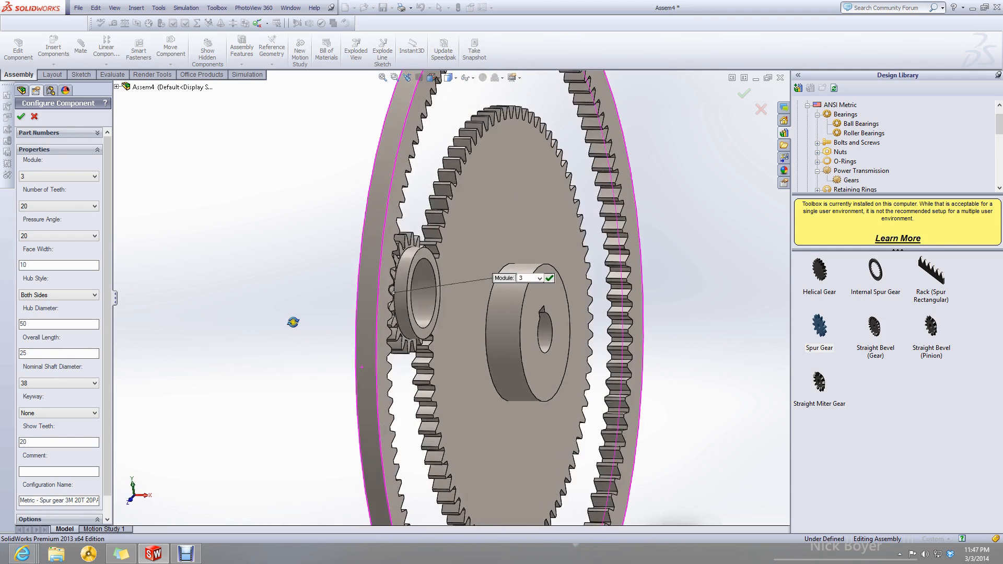
click(17, 118)
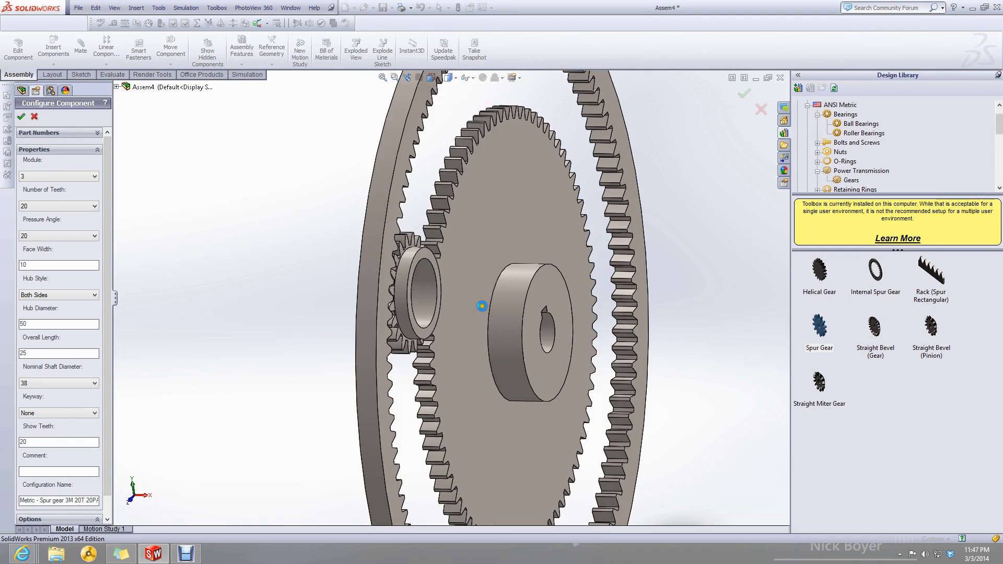
Edit the large 80-tooth spur gear as a Toolbox component and set its overall length to 25.
right_click(463, 298)
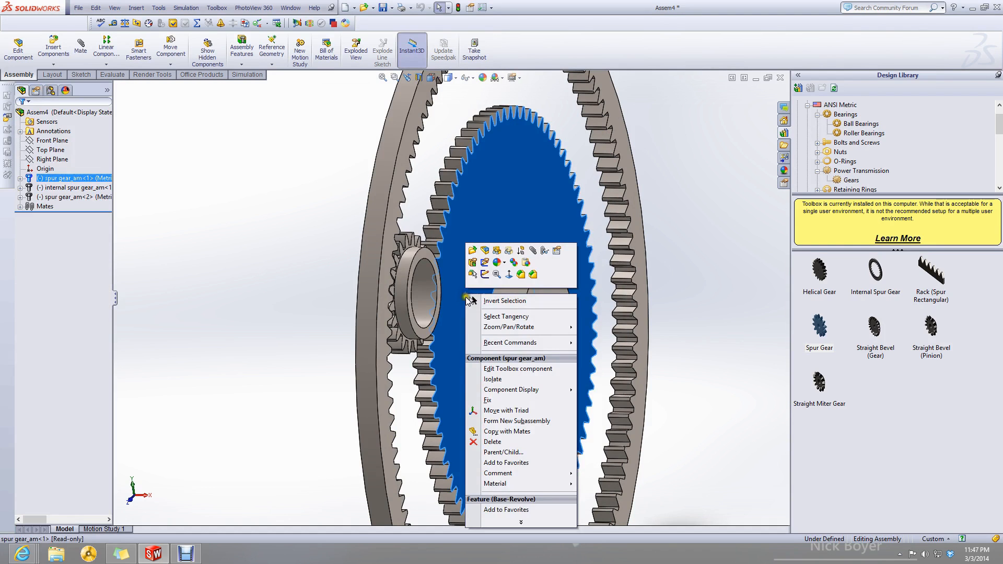
click(491, 368)
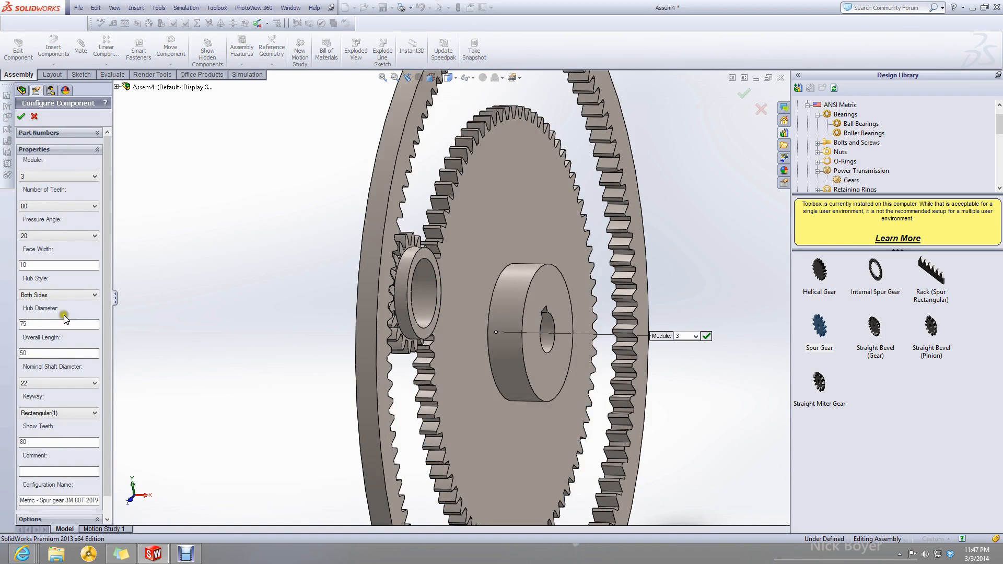
double_click(20, 325)
drag(27, 354, 4, 349)
text(25)
key(Return)
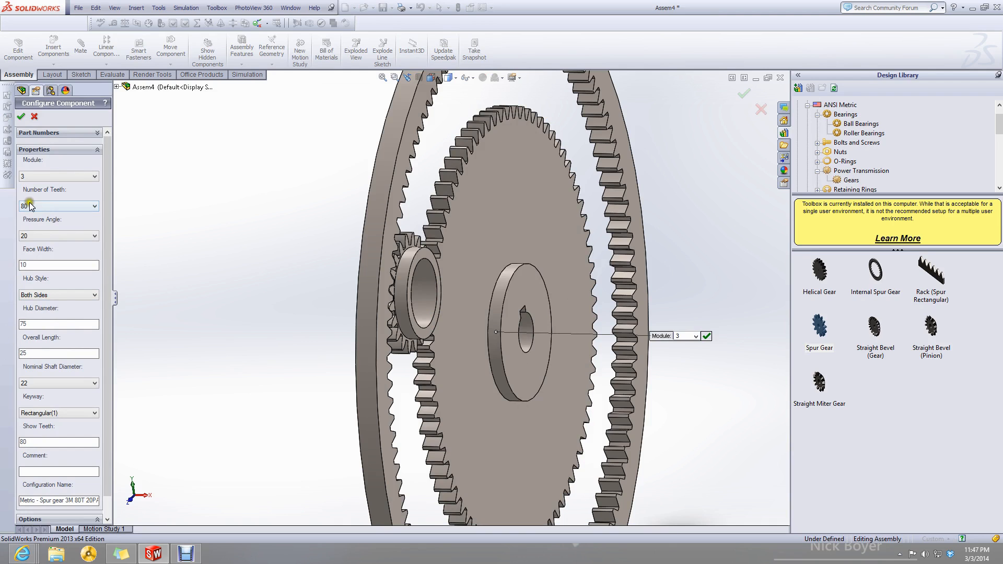
click(22, 116)
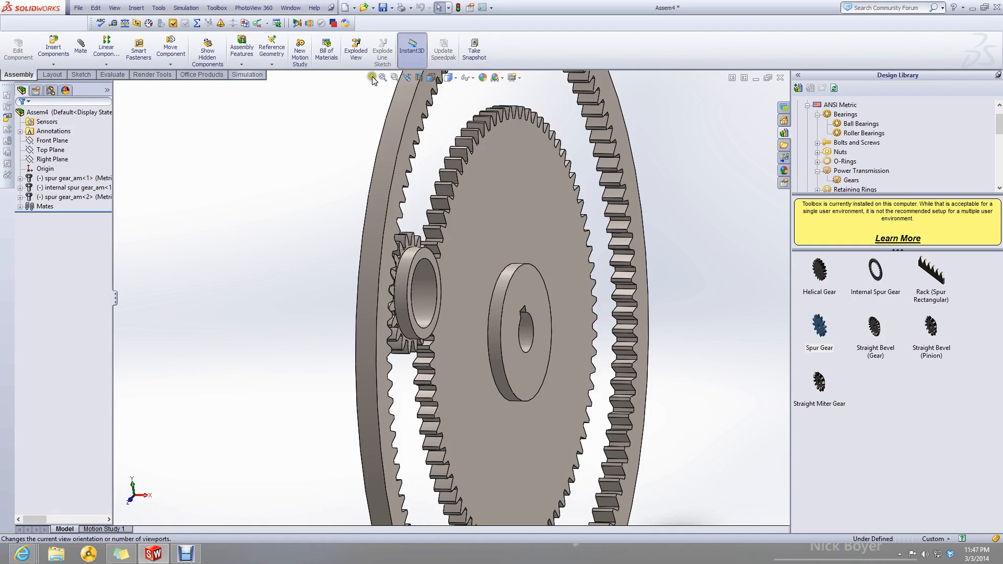
Insert a Radial Ball (AFBMA 20.1) bearing from the ANSI Metric ball bearings, mated concentric to the small gear's bore.
click(840, 114)
scroll(410, 324, down, 8)
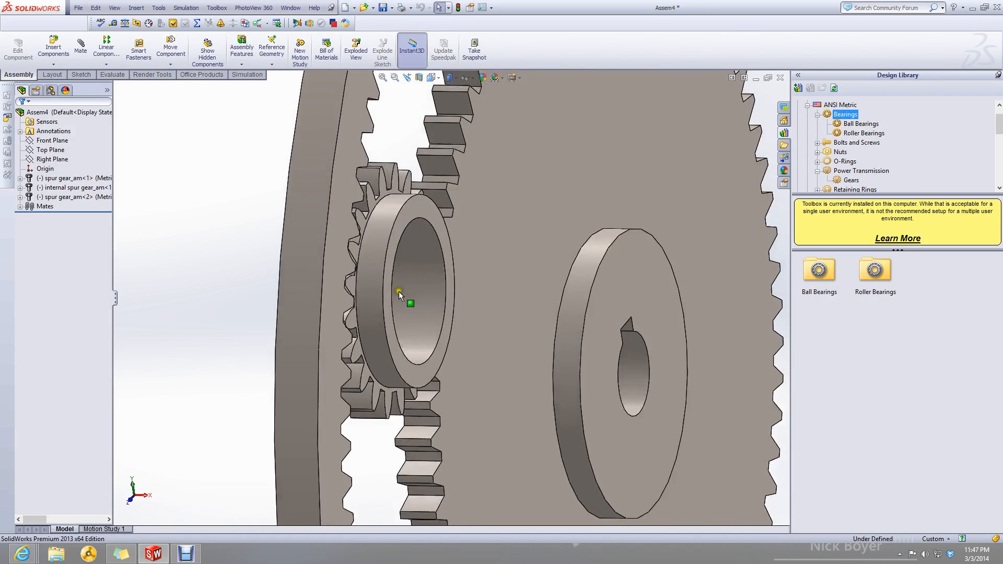
middle_drag(348, 321, 413, 301)
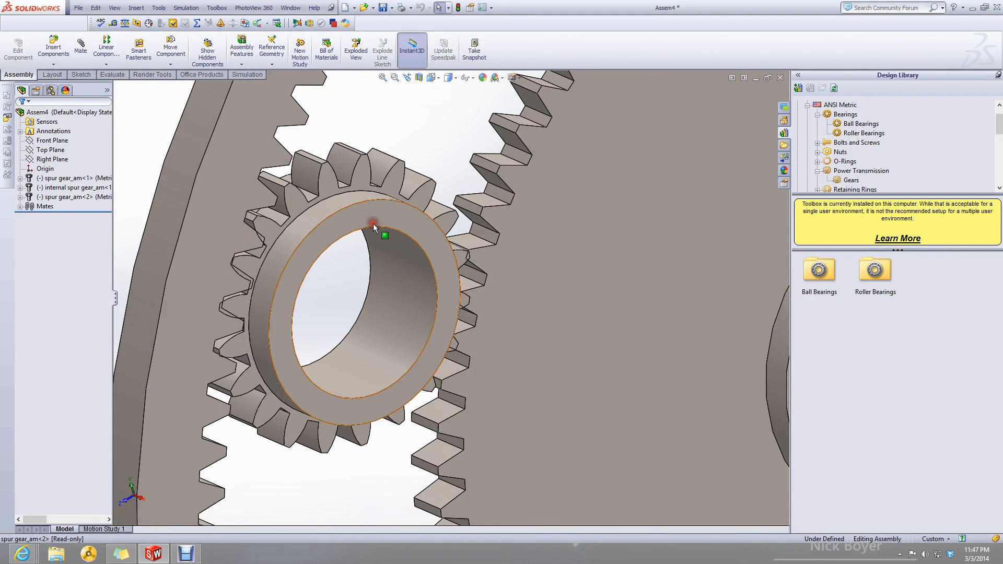
click(279, 250)
click(424, 115)
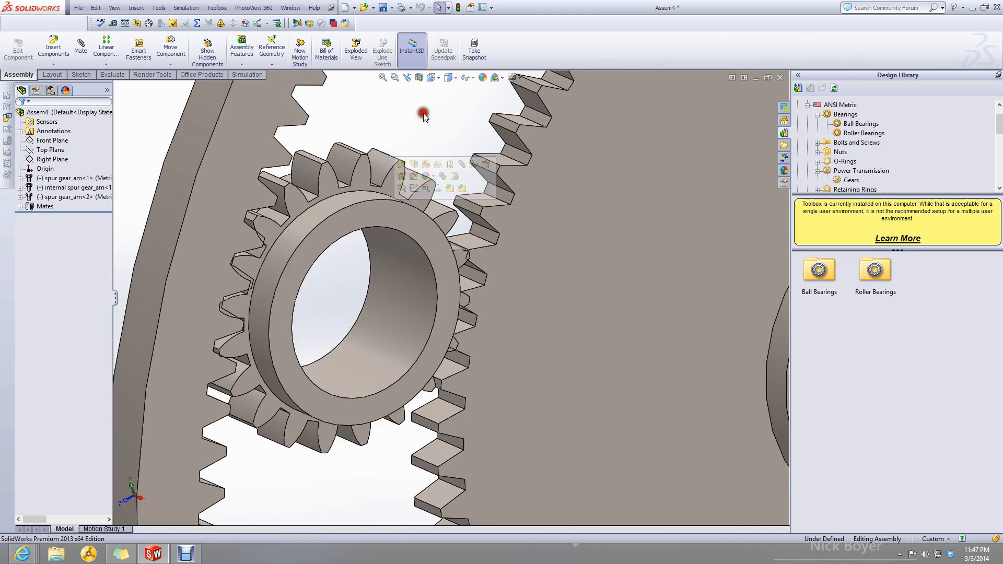
scroll(424, 156, up, 4)
middle_drag(324, 260, 289, 226)
click(855, 125)
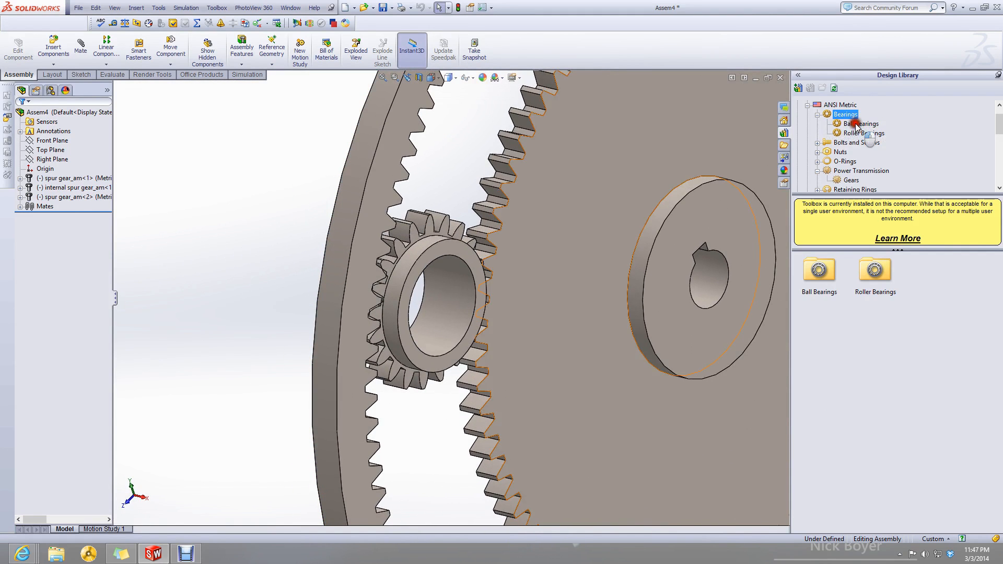
click(857, 124)
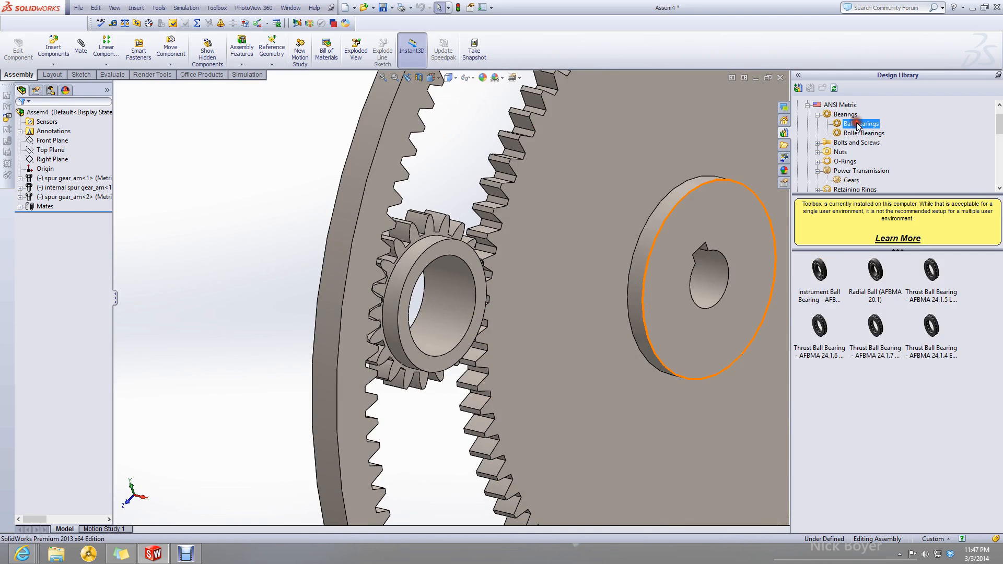
mouse_move(873, 271)
drag(879, 282, 422, 312)
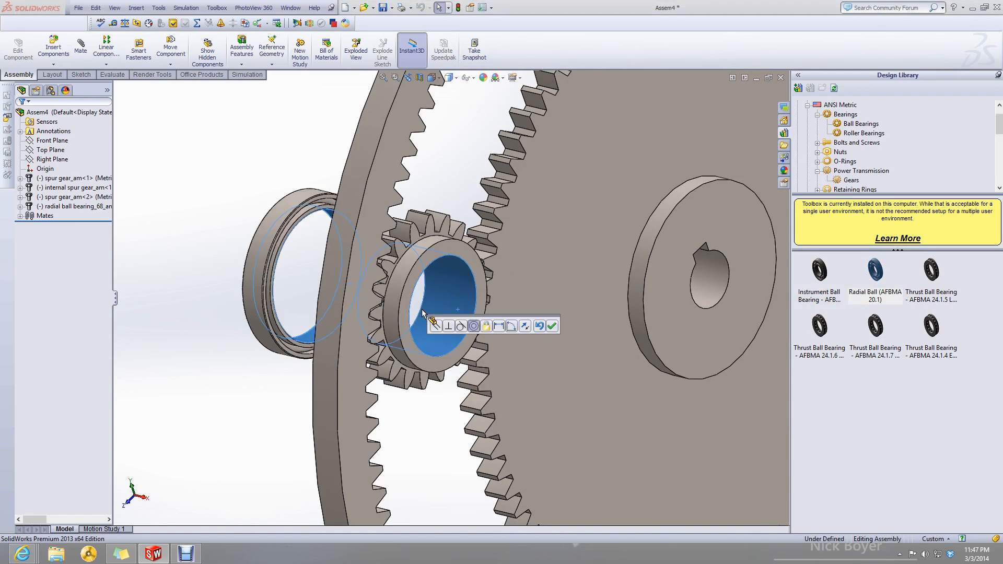
click(552, 326)
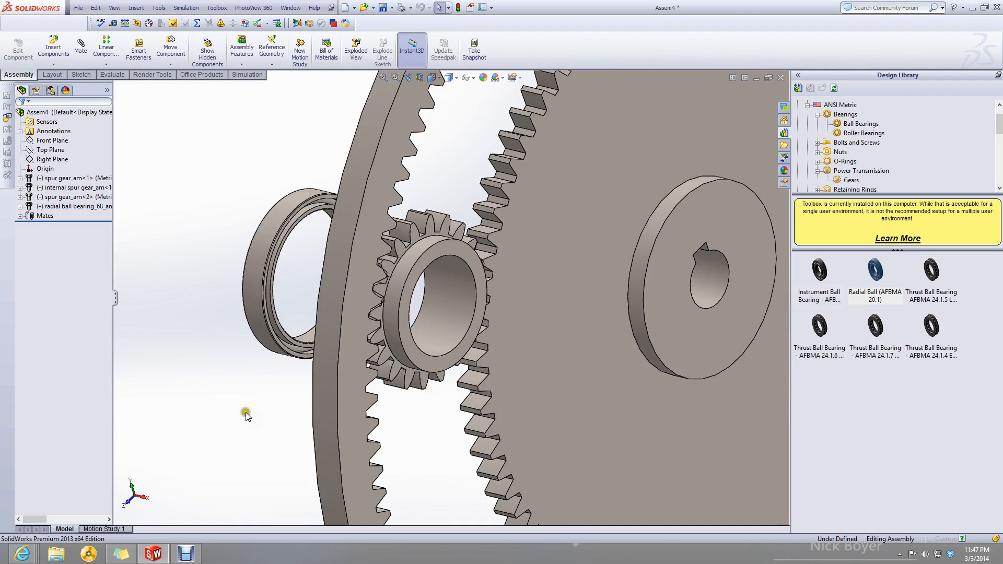
Open the radial ball bearing's Toolbox configuration for editing, with the display set to Simplified.
double_click(297, 230)
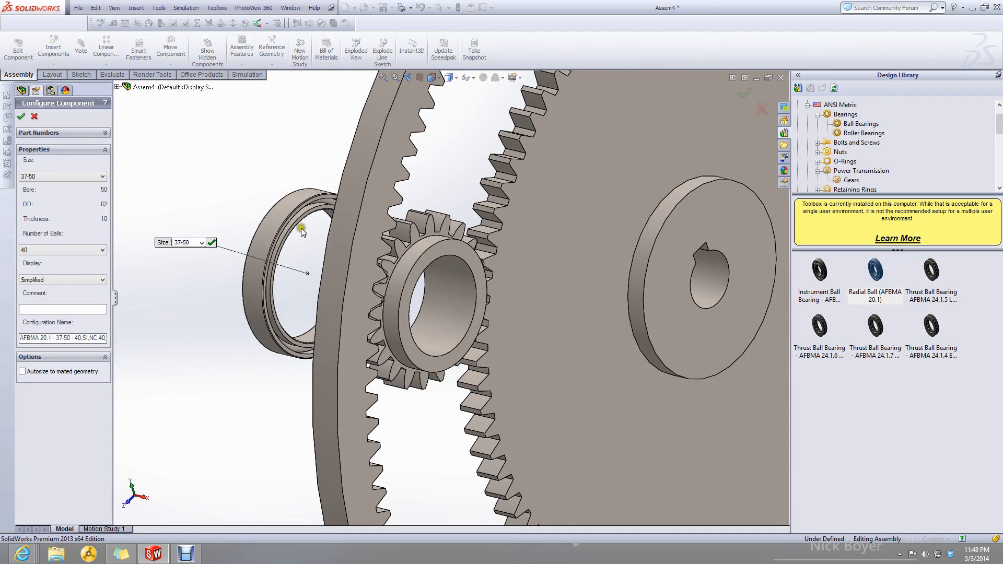
click(65, 280)
click(66, 288)
Try size 23-45 for the radial ball bearing.
click(62, 176)
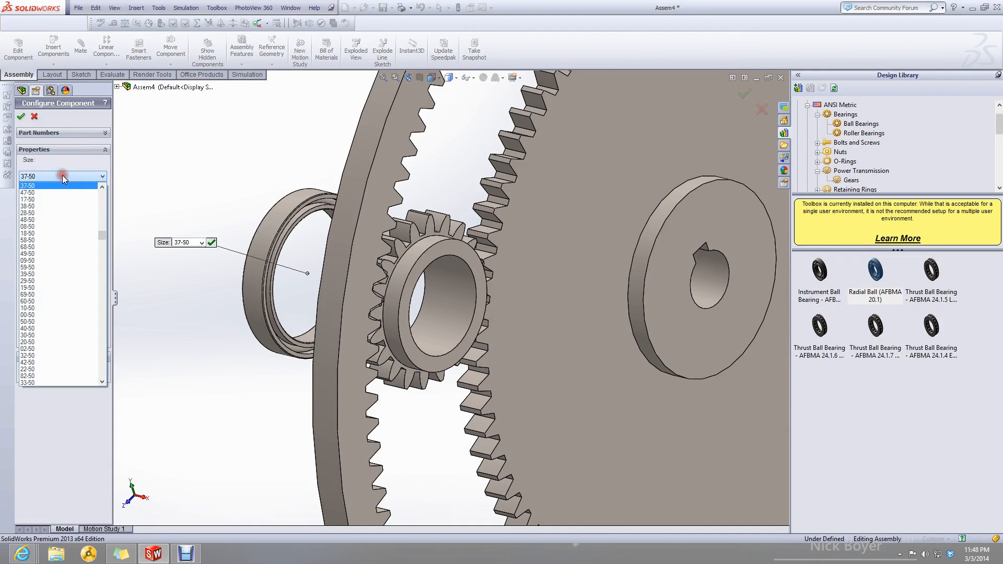
click(102, 185)
click(101, 185)
click(102, 185)
click(102, 185)
click(102, 185)
click(101, 185)
click(102, 185)
click(102, 185)
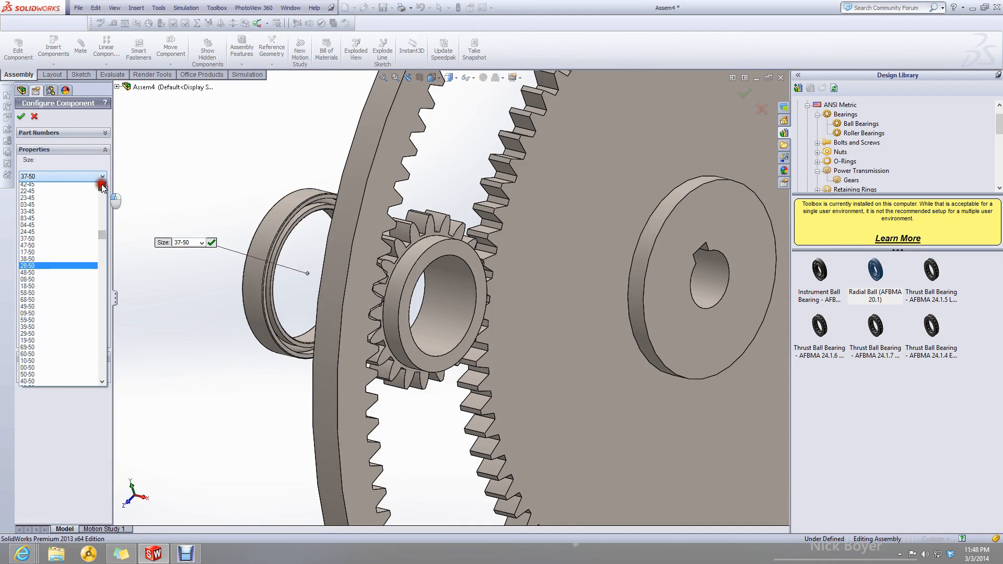
click(64, 201)
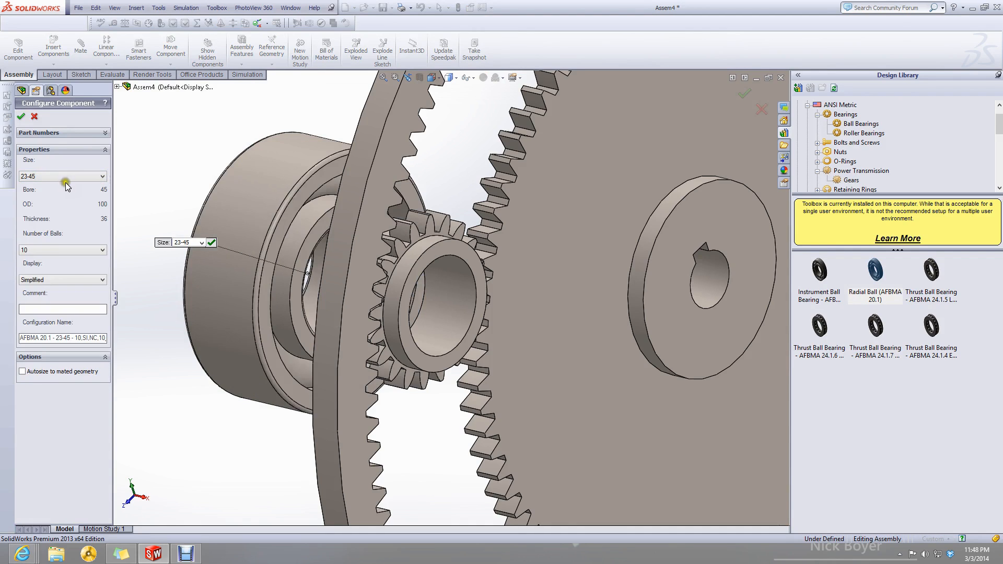
Try the smaller sizes 03-25 and 82-15 for the radial ball bearing.
click(64, 182)
click(80, 201)
click(102, 177)
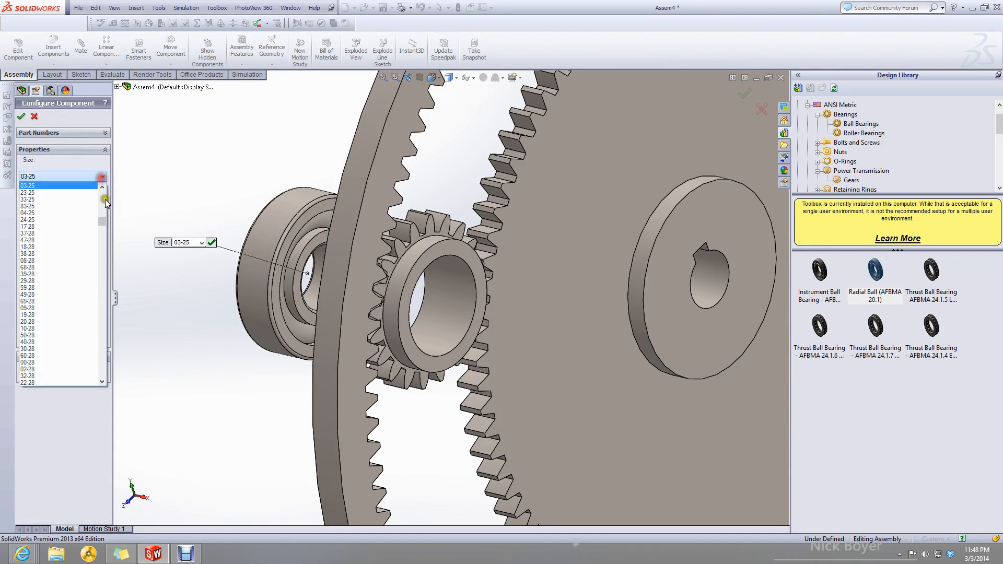
click(104, 209)
click(57, 204)
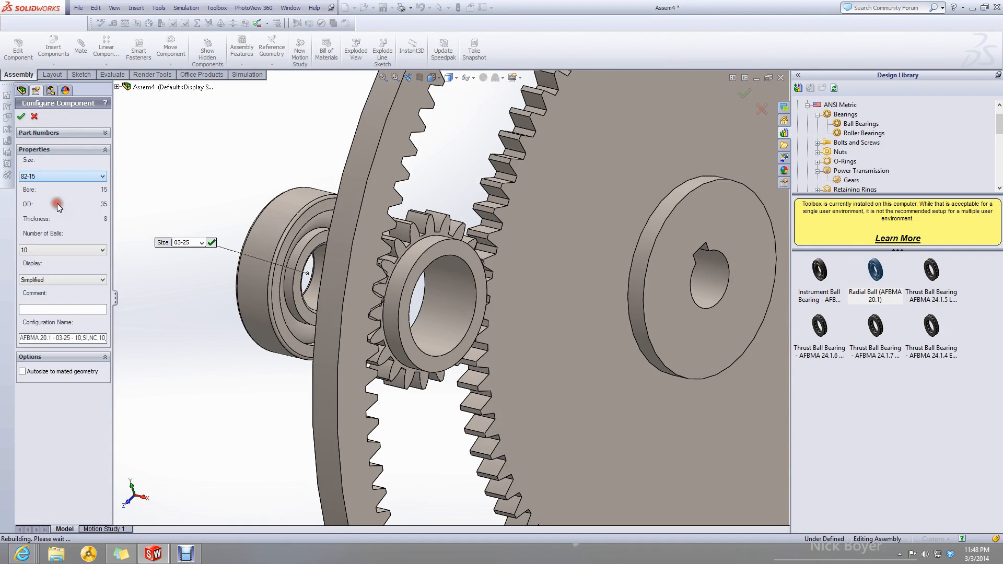
click(46, 201)
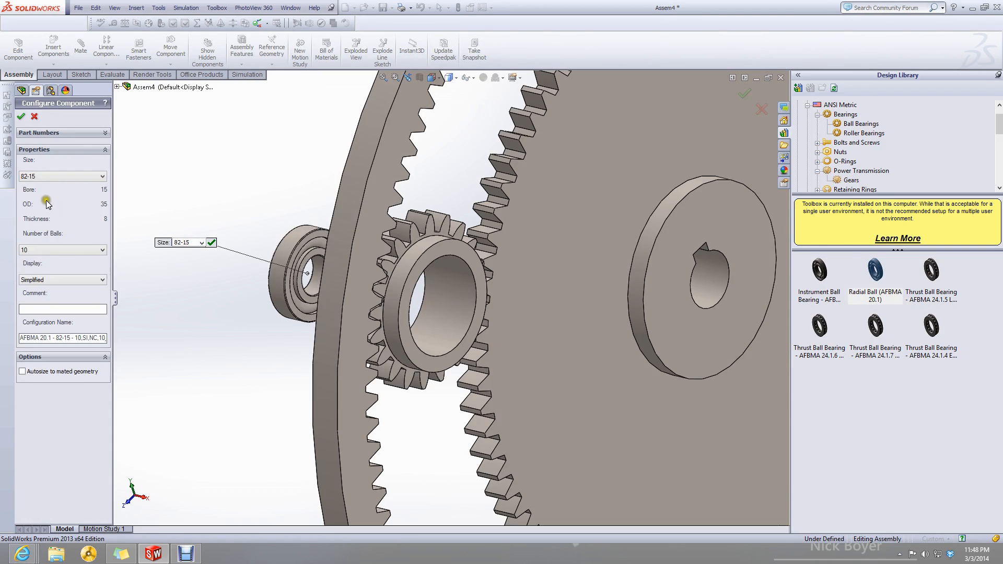
Try size 23-15 for the radial ball bearing and compare it with the small gear's bore.
click(103, 176)
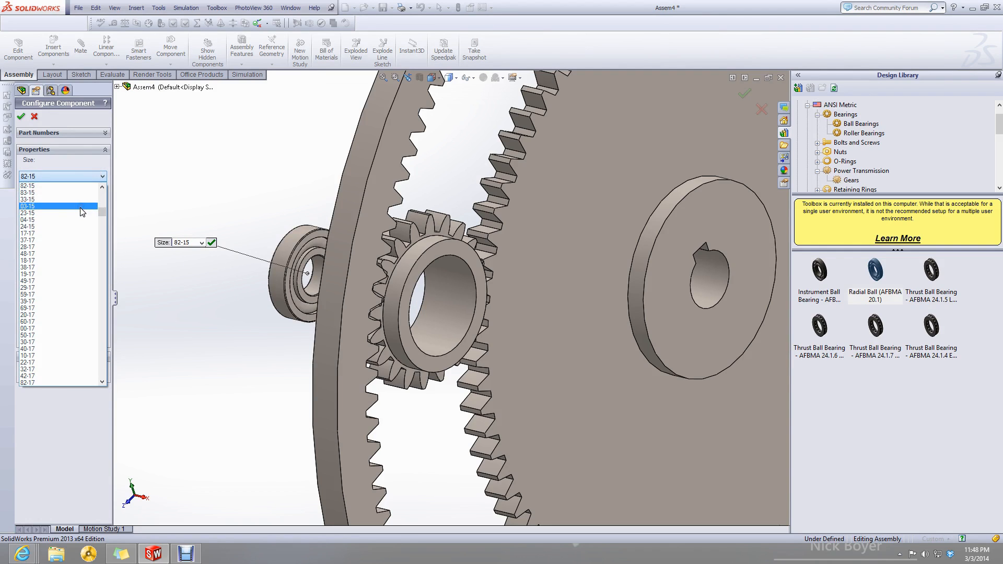
click(78, 213)
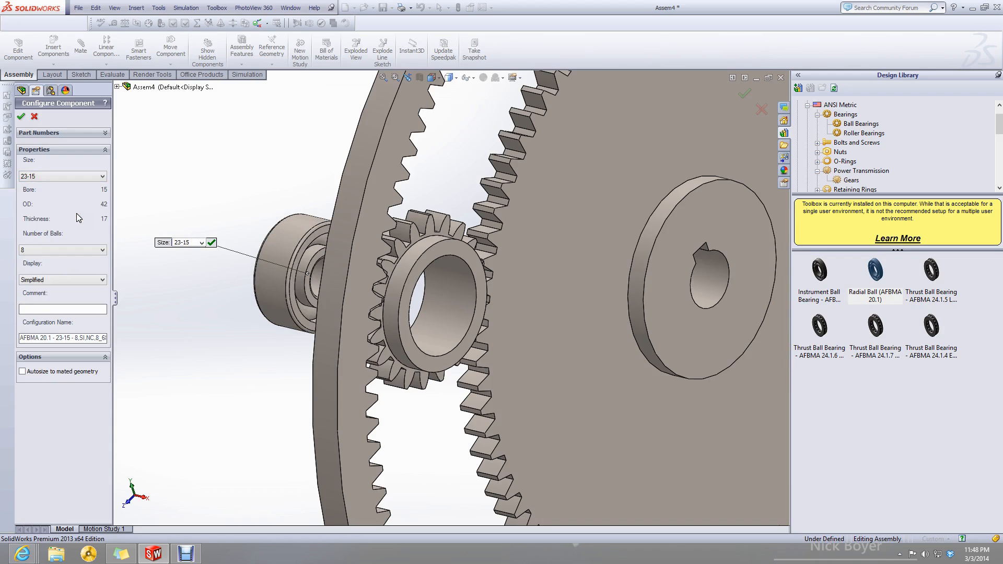
click(83, 186)
middle_drag(257, 270, 240, 336)
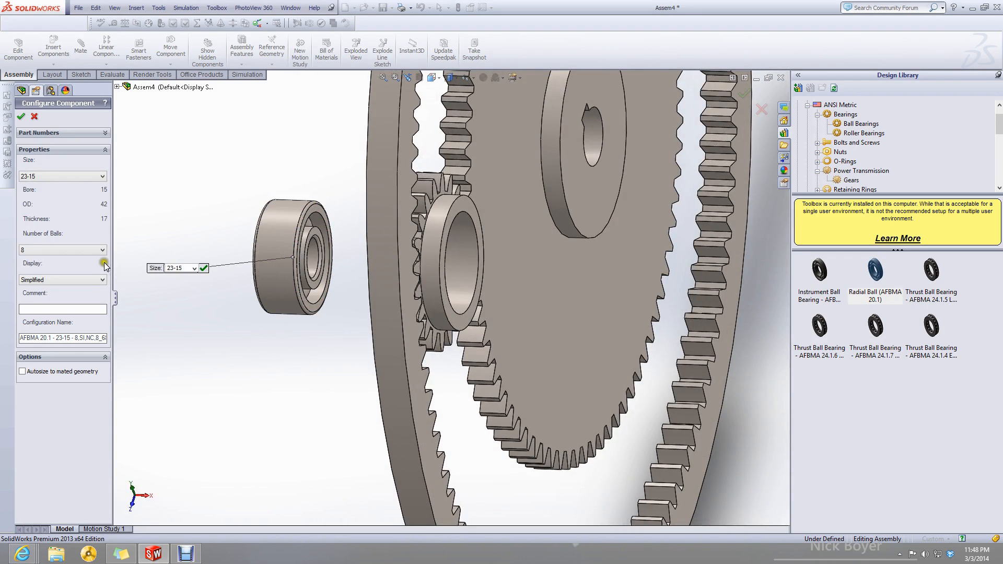
Try size 10-15 for the radial ball bearing and compare it with the small gear.
click(45, 176)
click(44, 174)
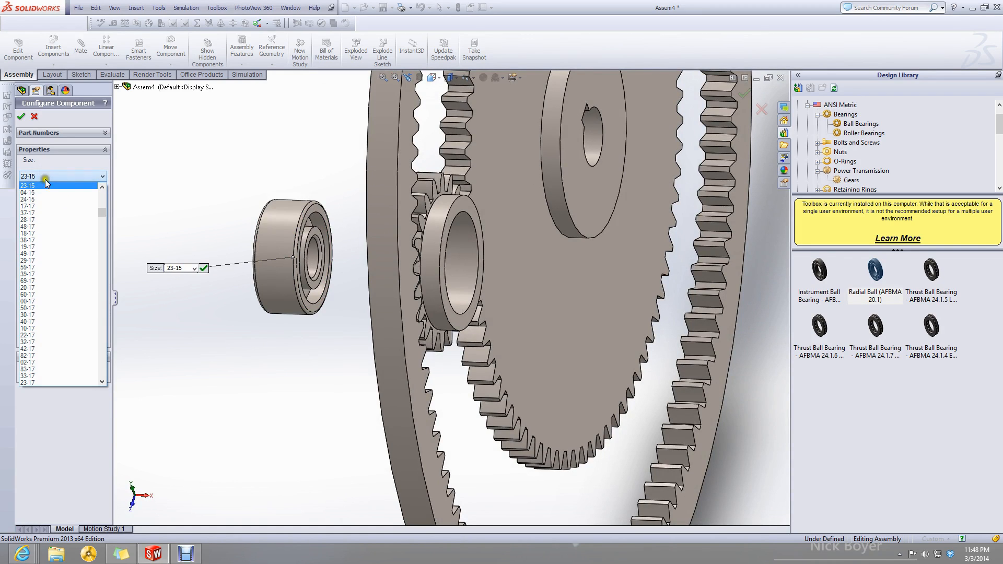
click(86, 173)
scroll(62, 217, up, 2)
scroll(63, 217, up, 4)
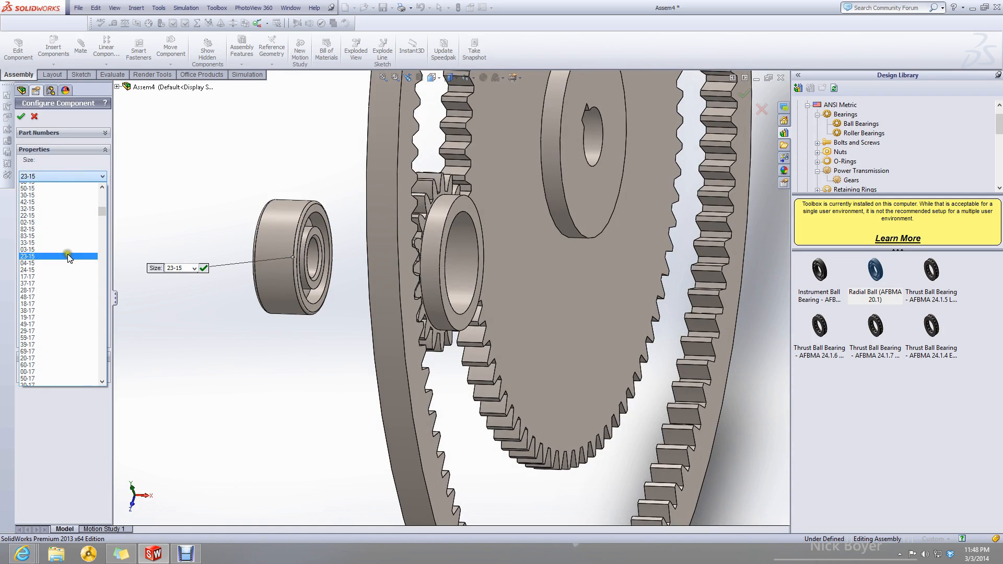
click(58, 220)
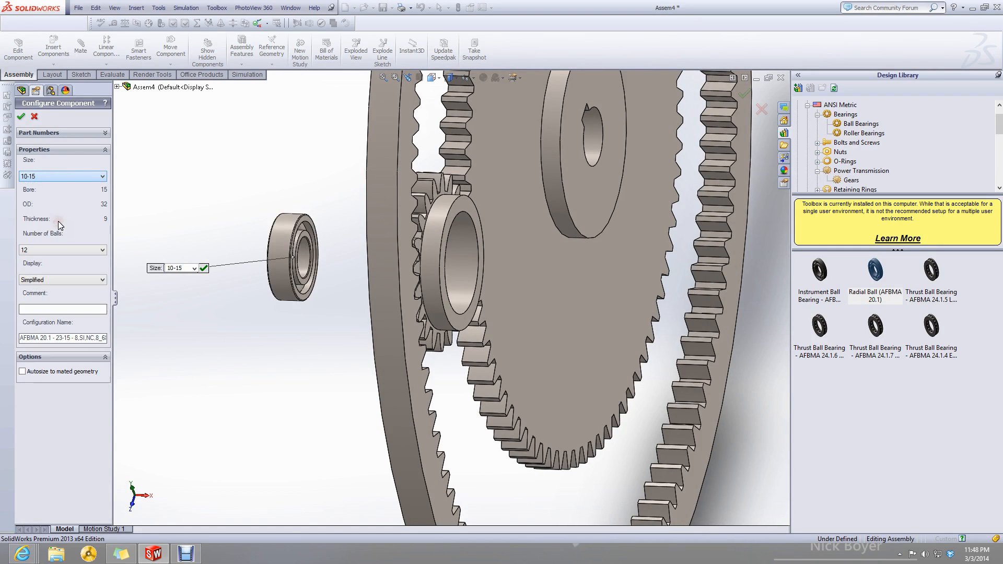
mouse_move(184, 213)
middle_down()
mouse_move(169, 234)
mouse_move(175, 215)
middle_up()
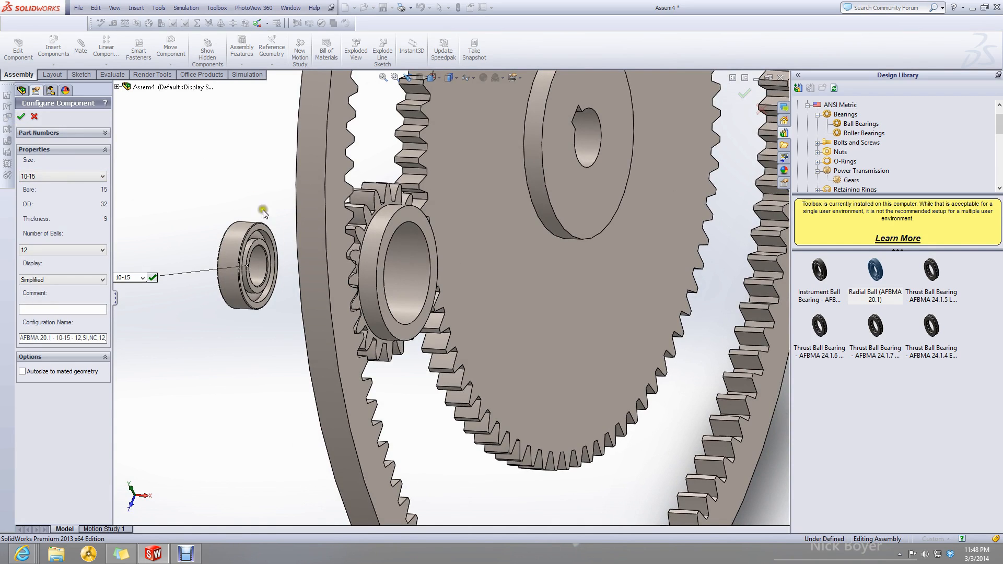
Try sizes 22-15 and 38-17 for the radial ball bearing.
click(47, 177)
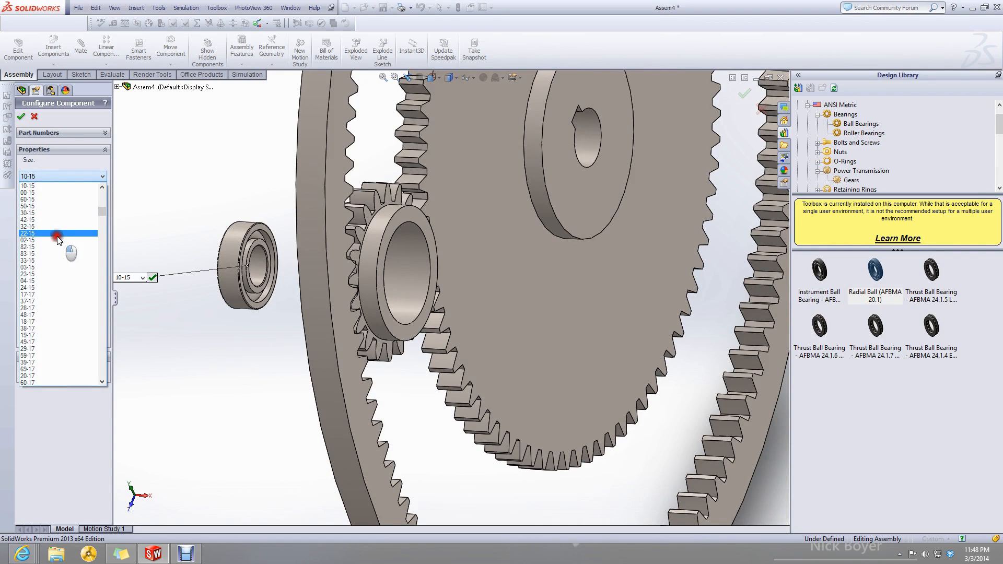
click(56, 234)
click(47, 176)
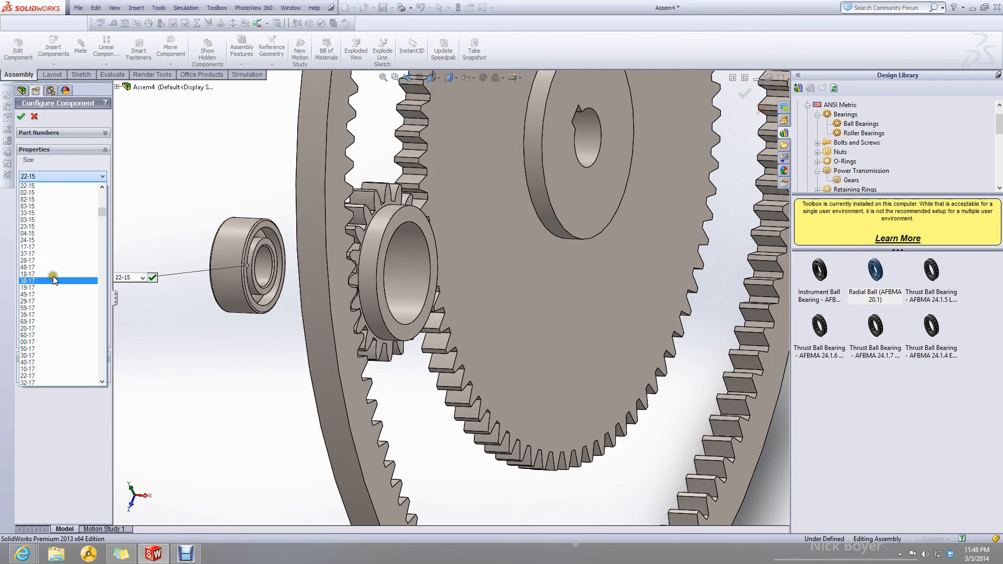
click(49, 277)
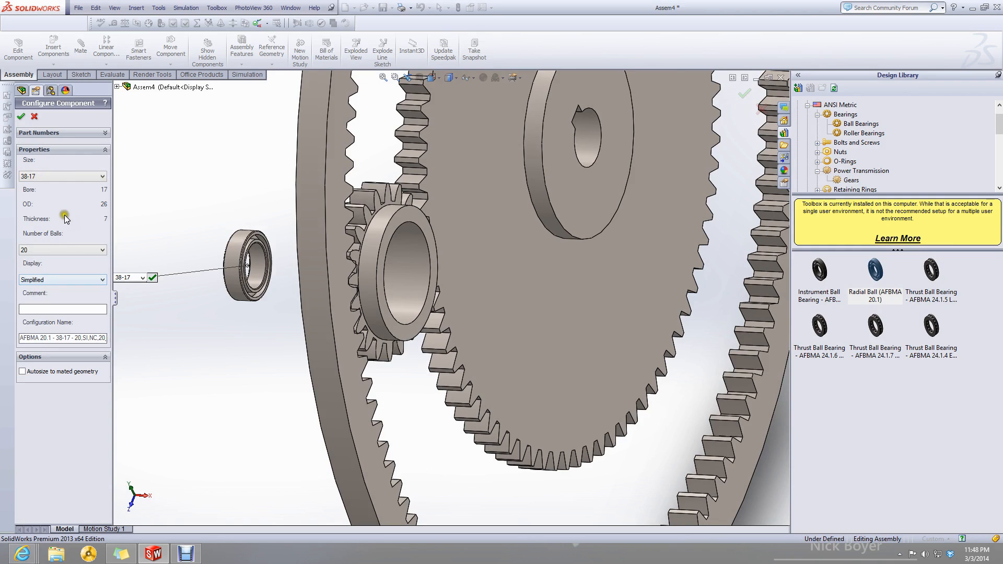
Try sizes 04-17, 03-17 and 23-17 for the radial ball bearing and compare them with the small gear's bore.
click(68, 176)
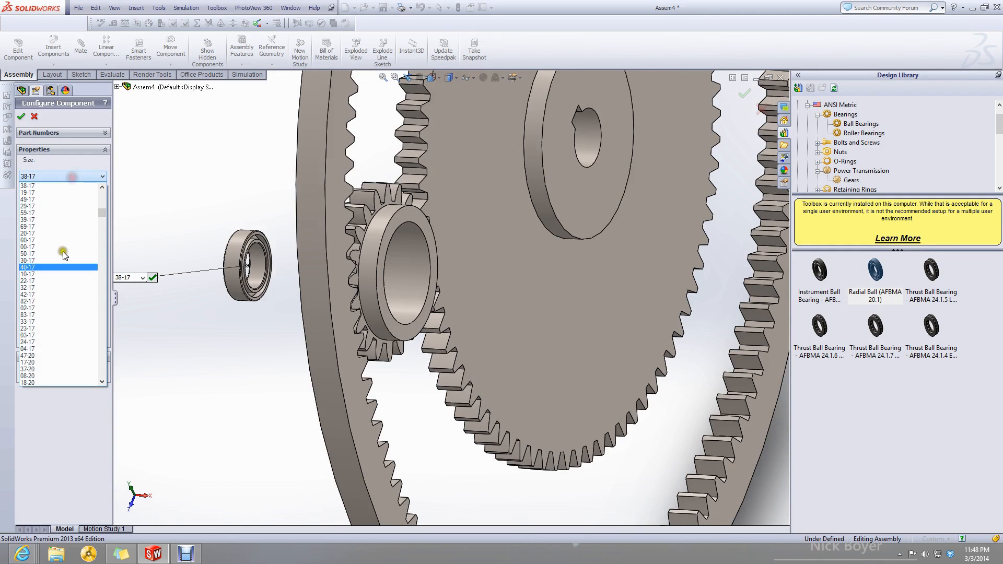
click(56, 348)
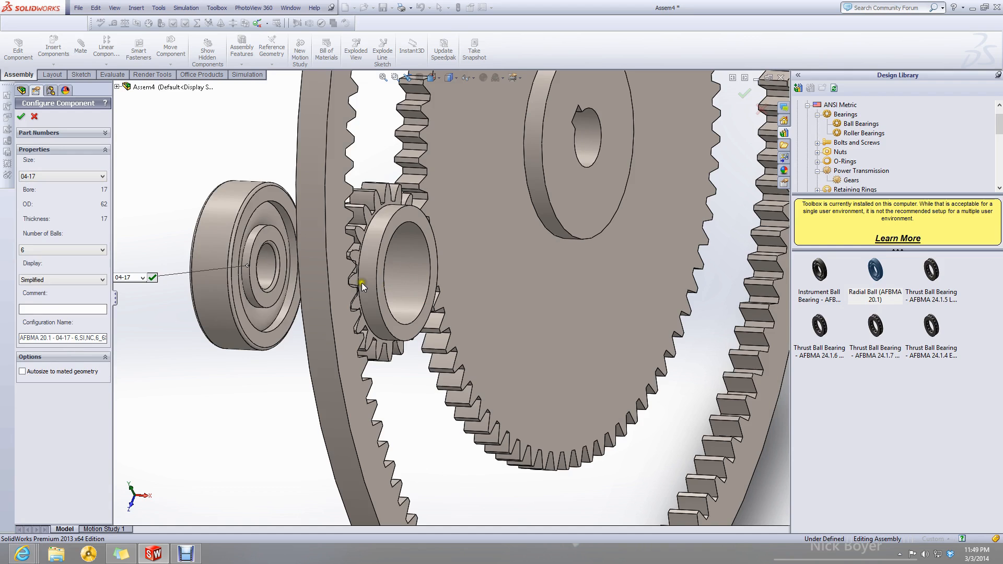
click(50, 178)
scroll(57, 229, up, 3)
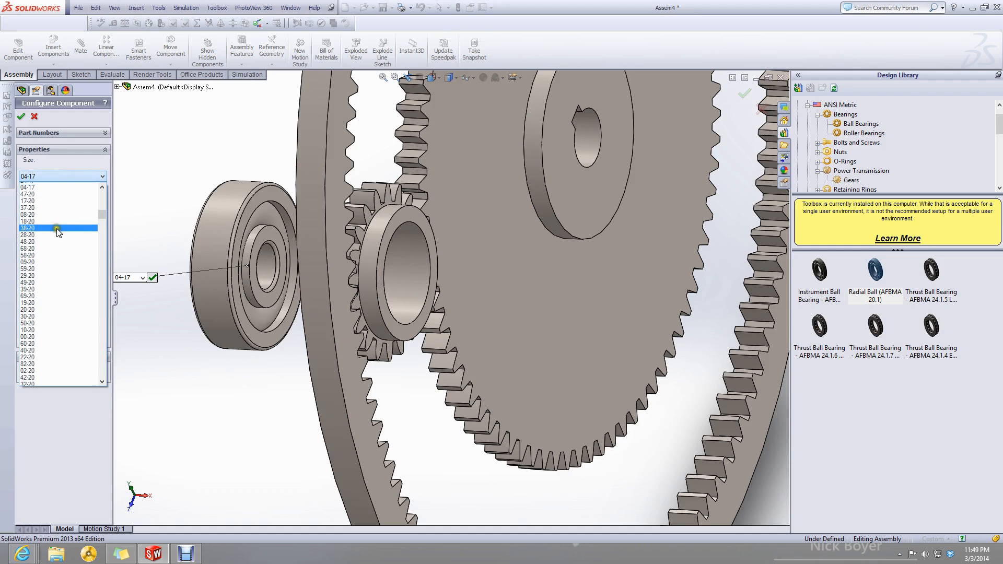
click(54, 193)
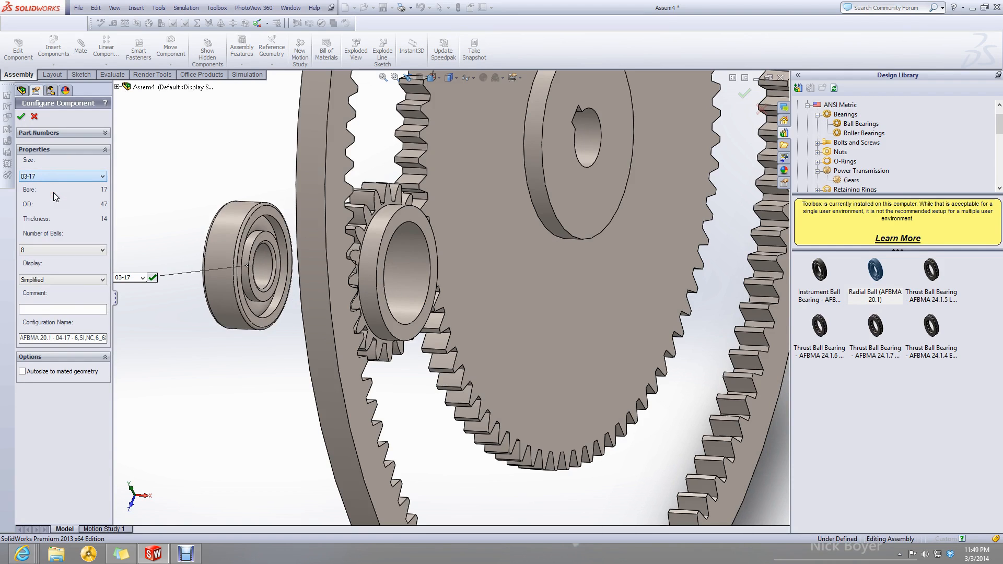
click(64, 176)
scroll(66, 215, up, 2)
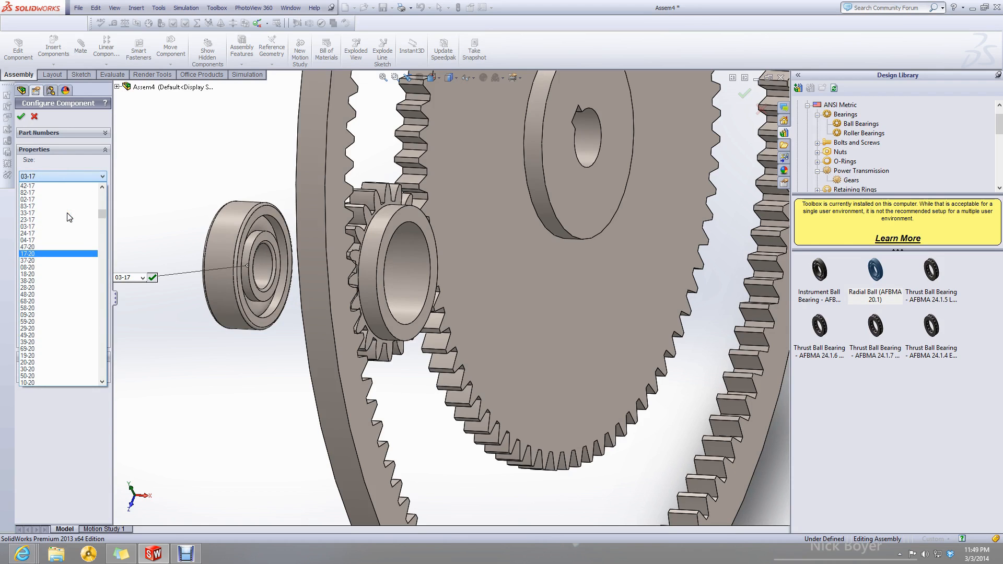
click(67, 220)
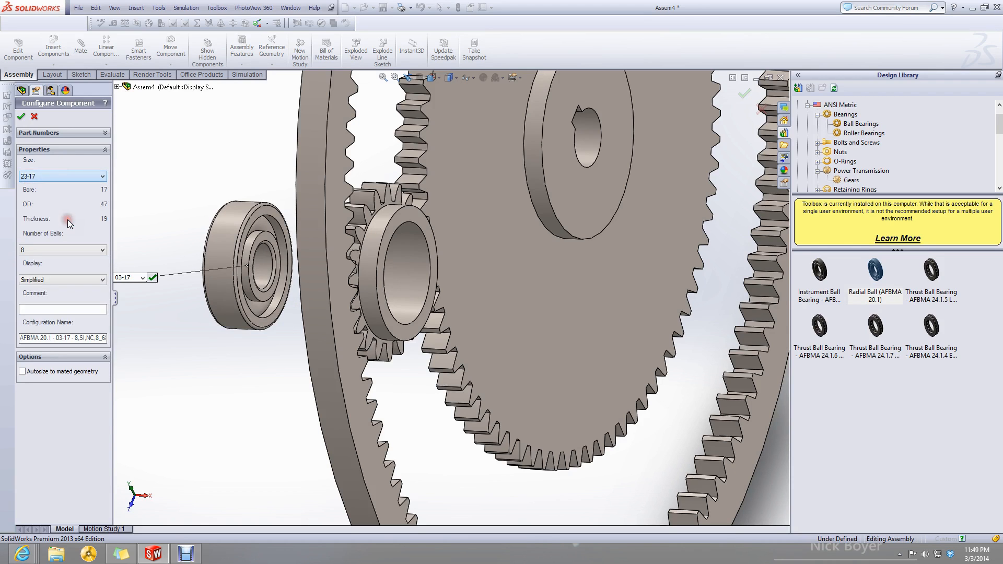
Set the radial ball bearing's size to 22-17, accept the configuration and place no further copies.
click(59, 179)
scroll(64, 216, up, 2)
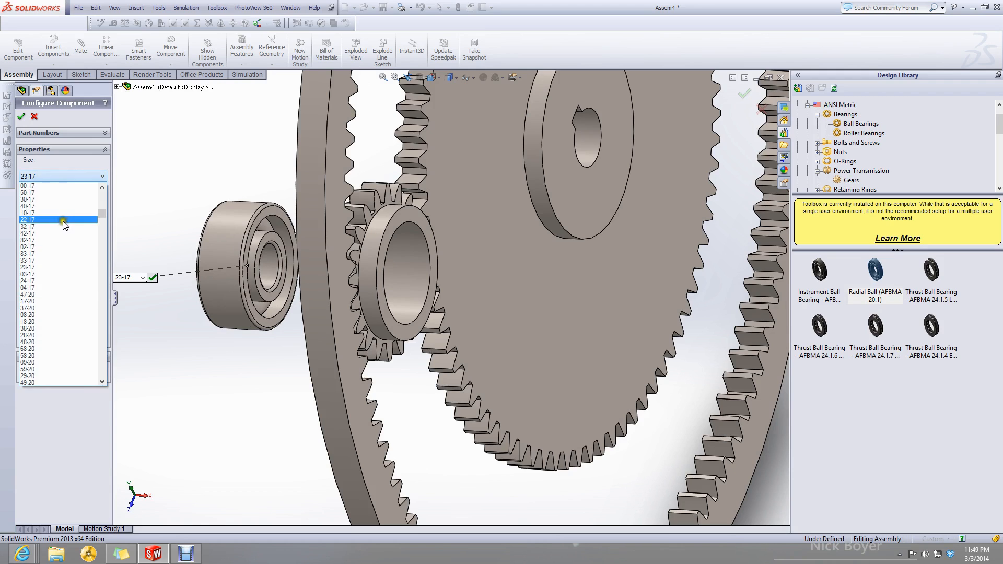
click(62, 220)
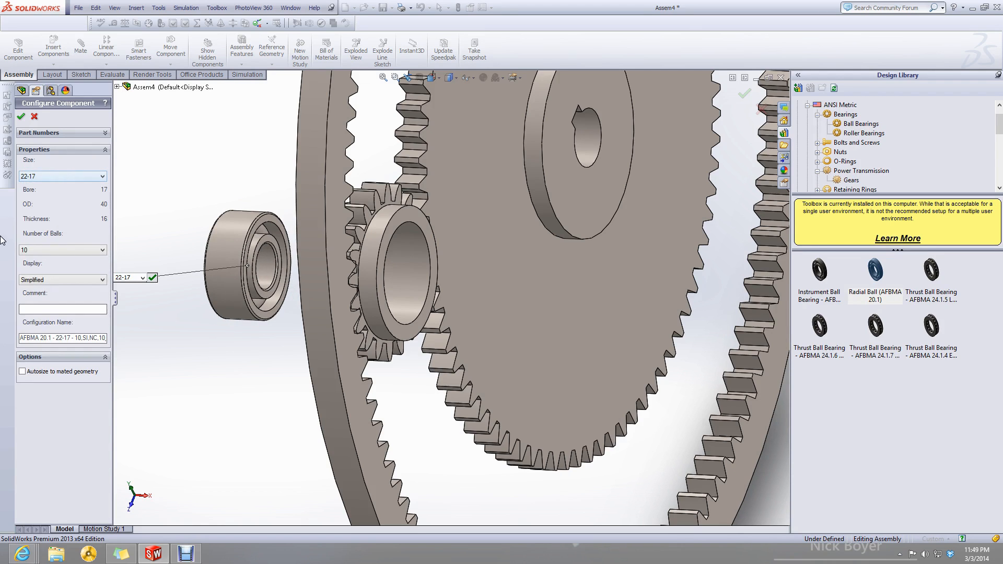
click(23, 117)
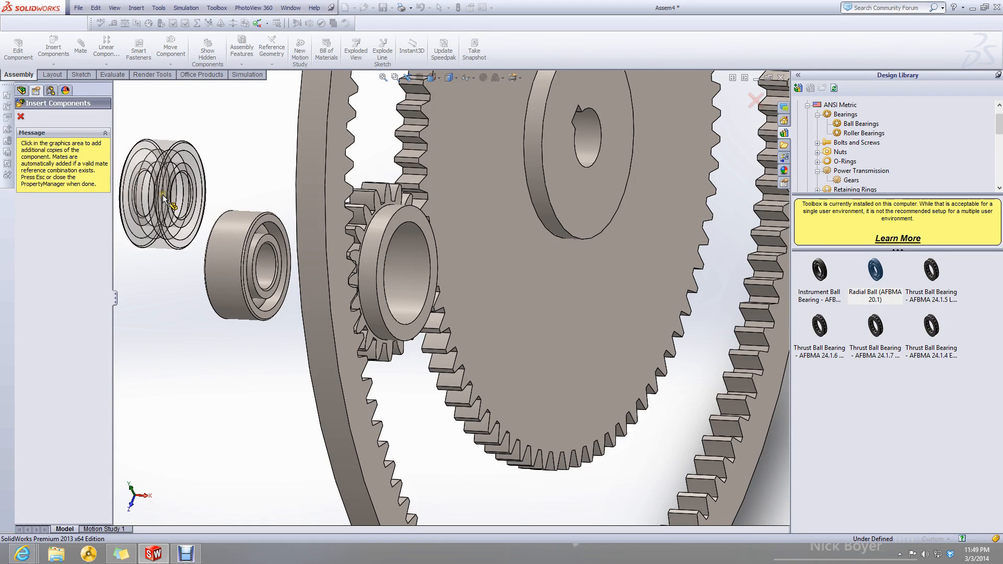
key(Escape)
Add a coincident mate between the radial ball bearing's outer ring end face and the small gear's hub face.
click(81, 47)
scroll(252, 216, down, 3)
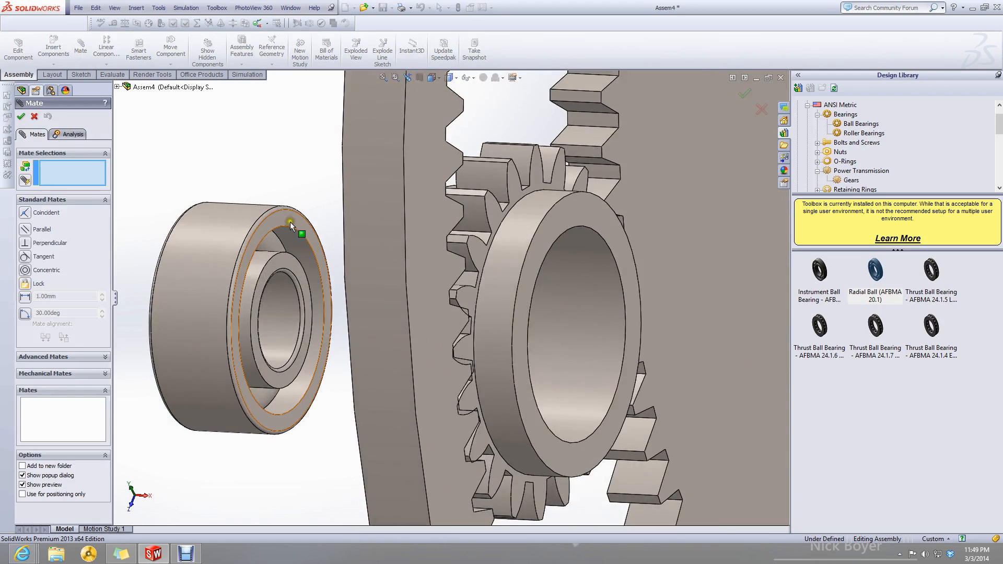
click(291, 220)
click(574, 220)
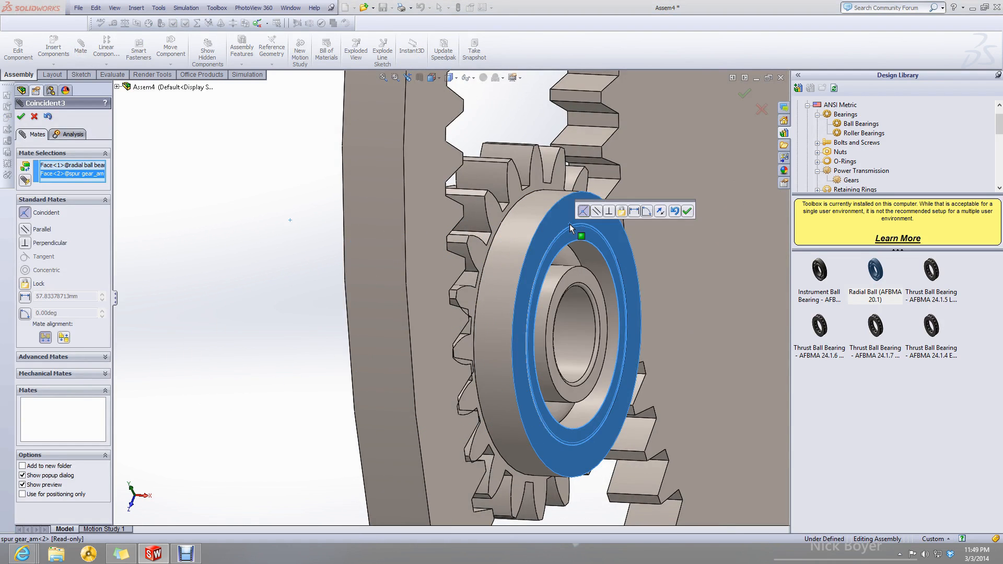
click(687, 211)
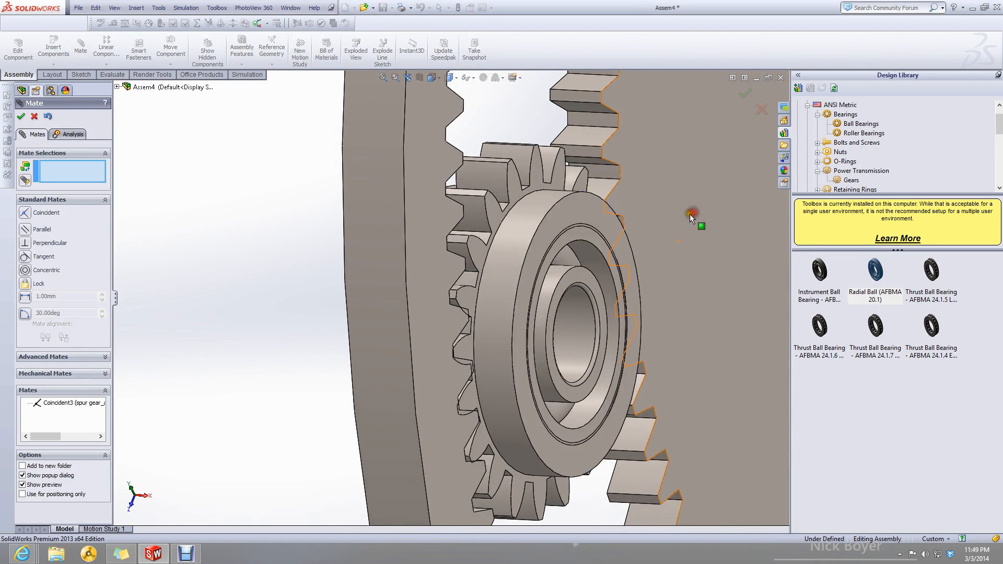
click(21, 117)
scroll(302, 269, up, 5)
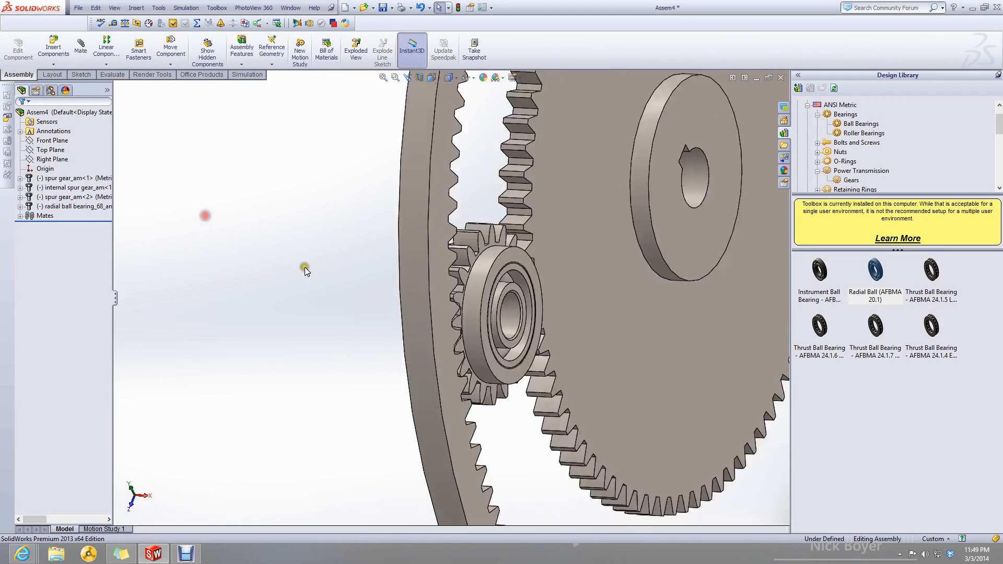
middle_drag(392, 295, 489, 230)
middle_drag(461, 269, 374, 273)
scroll(565, 234, up, 4)
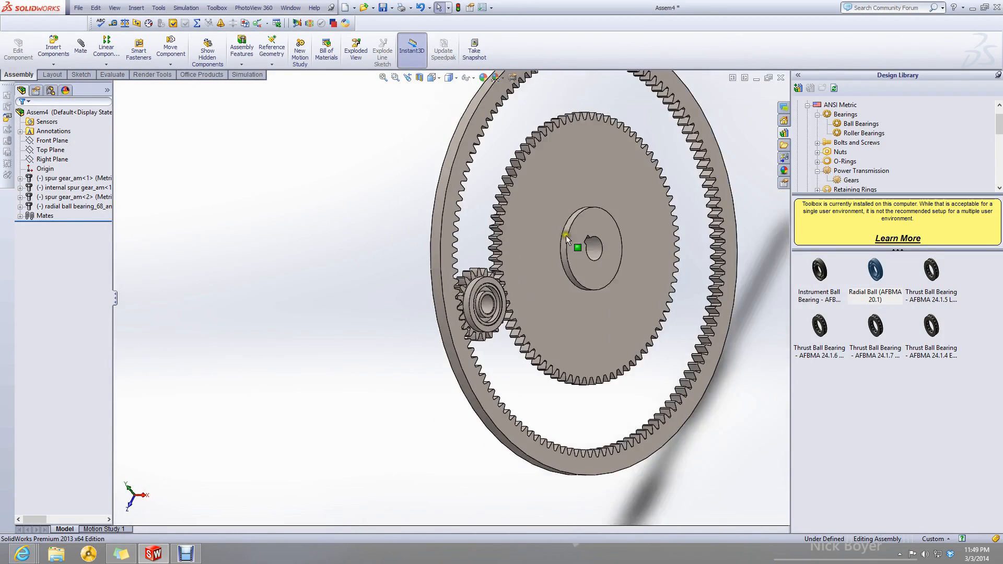
middle_drag(574, 229, 691, 187)
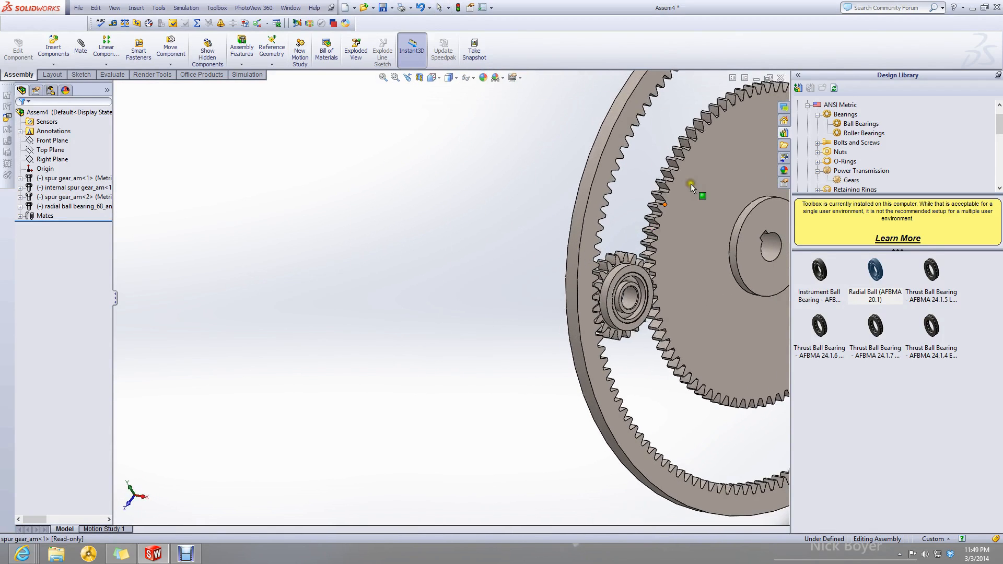
Switch to the Gear Box - High Speed assembly and open its ST1 Planet Carrier Plate Out part in its own window.
click(756, 78)
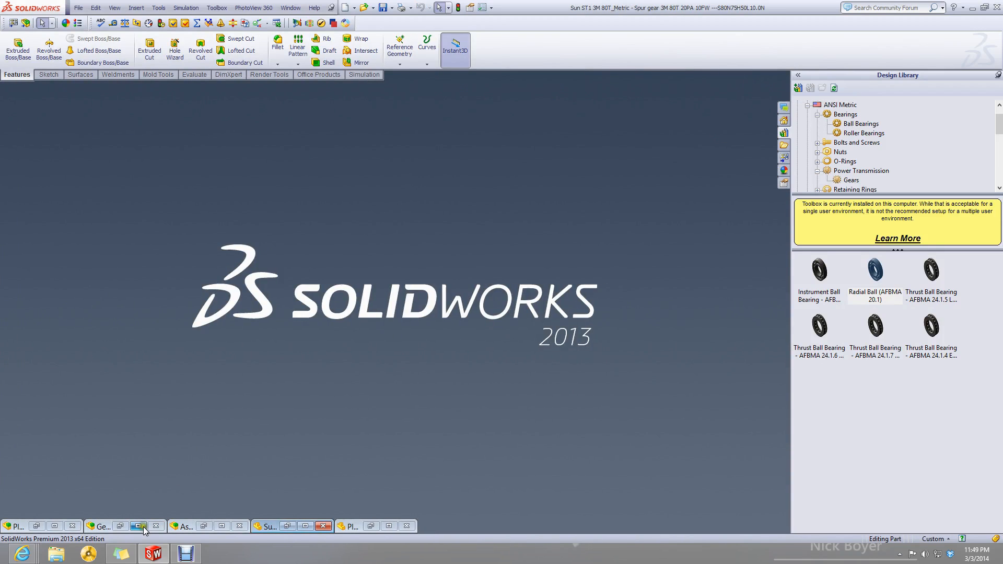
click(139, 526)
scroll(575, 264, up, 5)
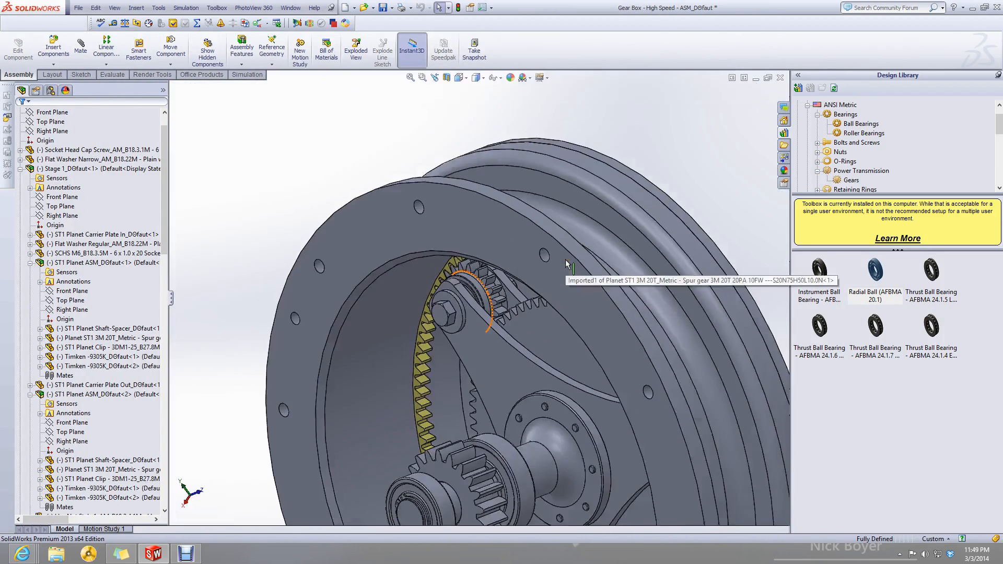
scroll(567, 264, up, 3)
scroll(530, 297, down, 6)
middle_drag(525, 295, 552, 279)
scroll(522, 340, up, 6)
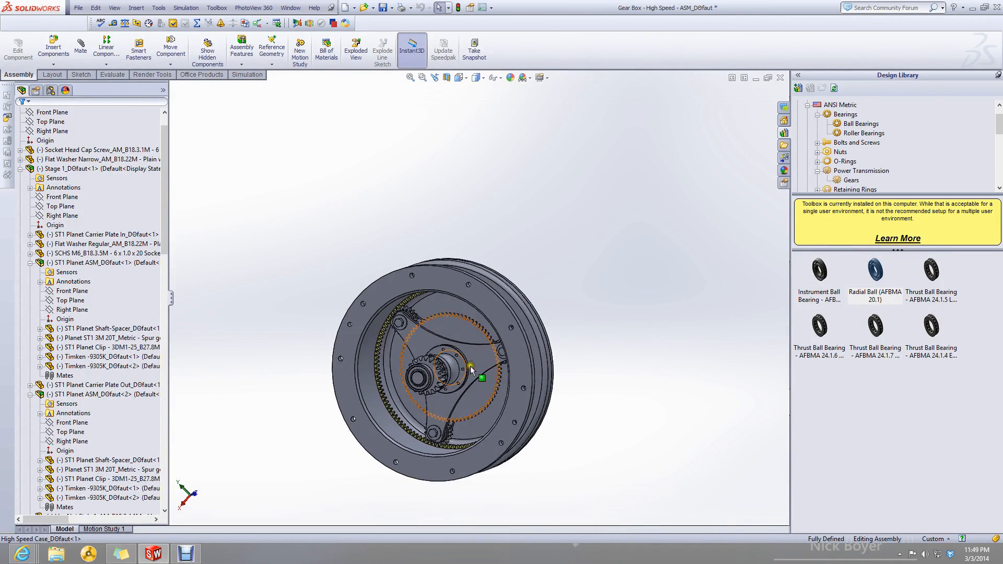
scroll(470, 370, down, 5)
right_click(491, 285)
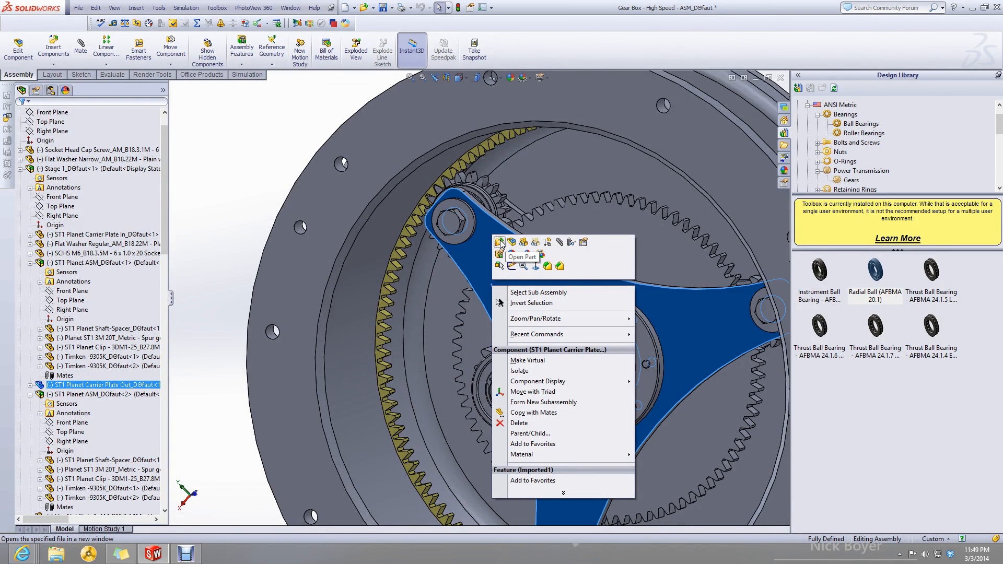
click(500, 242)
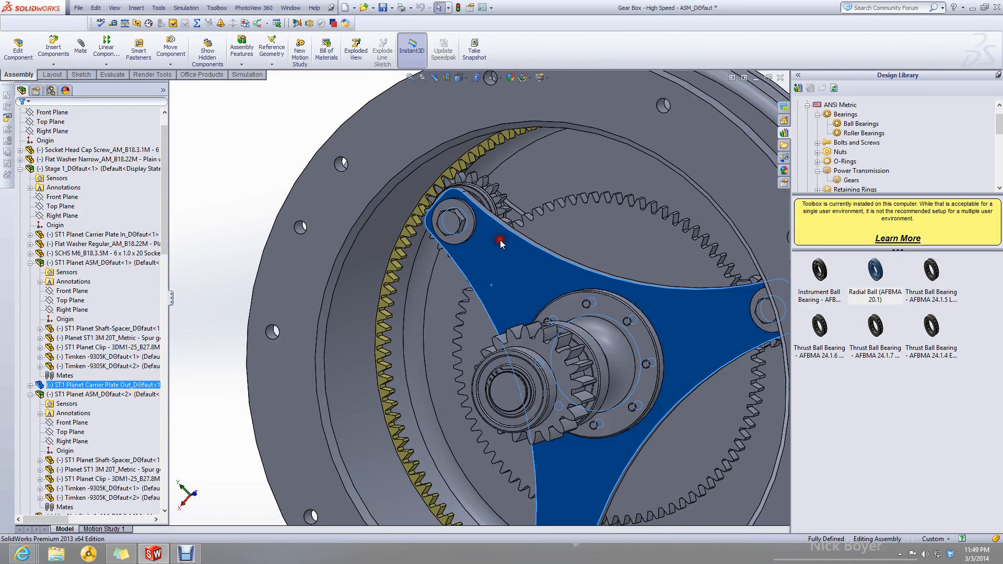
click(503, 281)
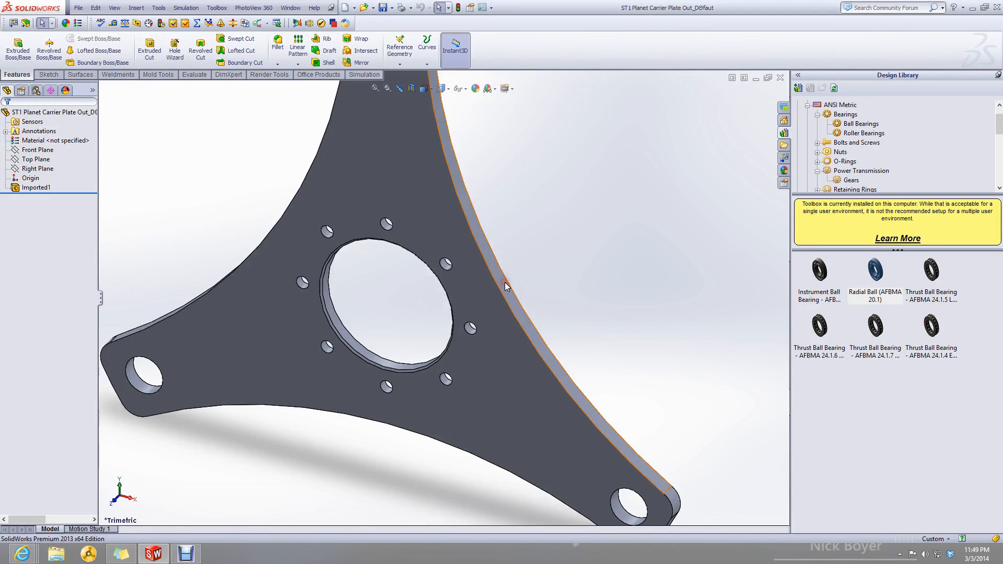
Examine the carrier plate's outline, holes and imported body, both face-on and from an angle.
scroll(438, 356, up, 5)
middle_drag(434, 358, 461, 309)
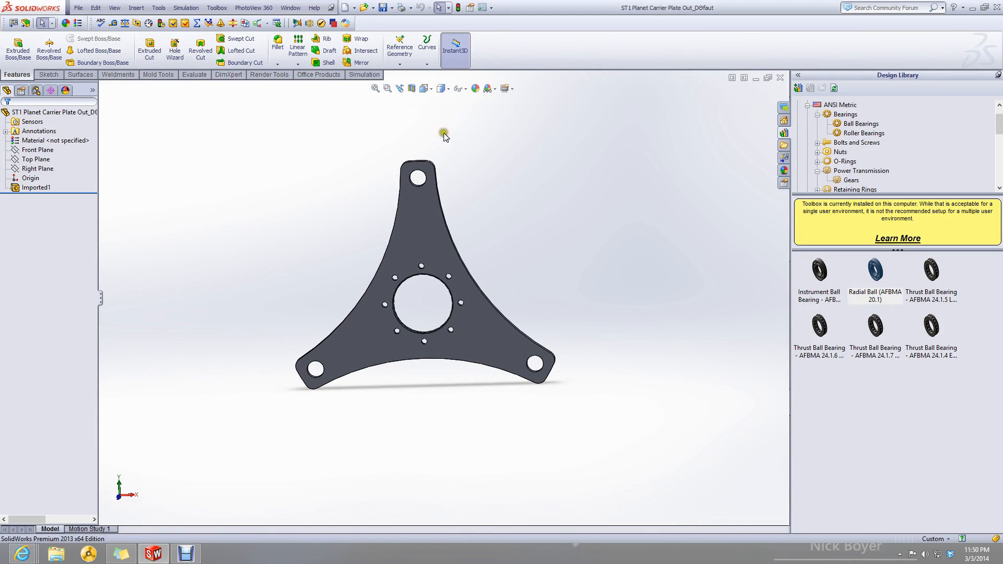
click(428, 90)
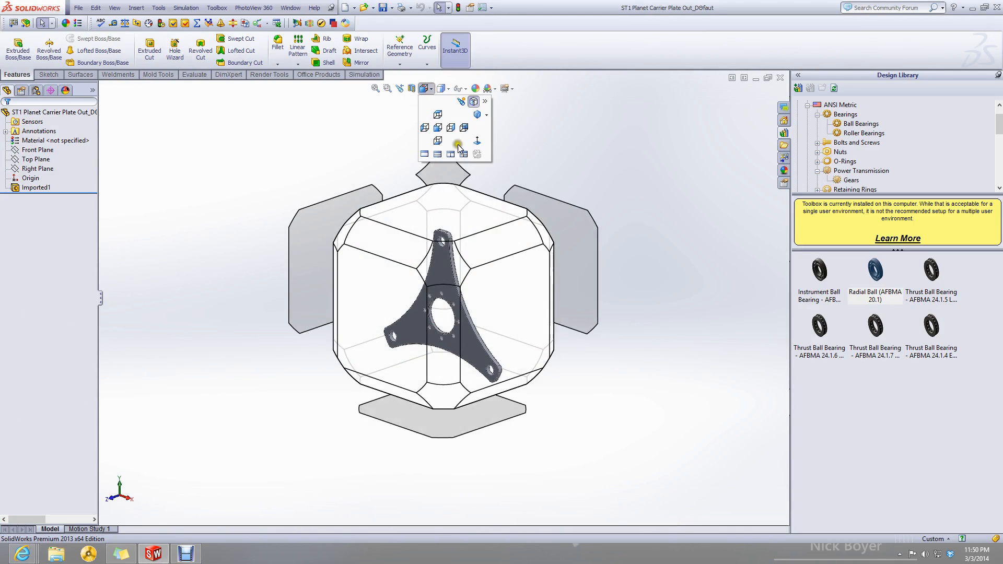
click(477, 139)
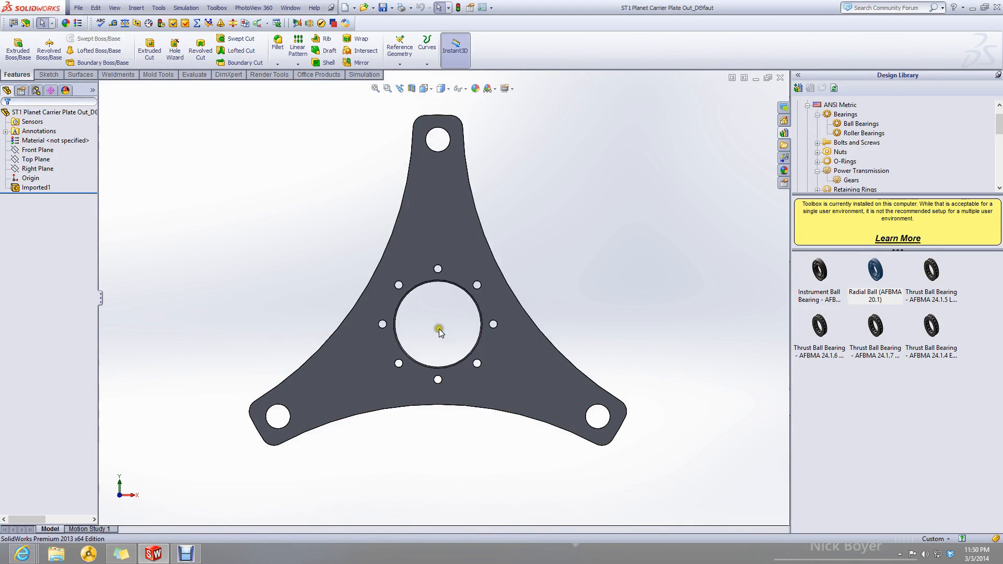
click(418, 407)
scroll(408, 431, down, 1)
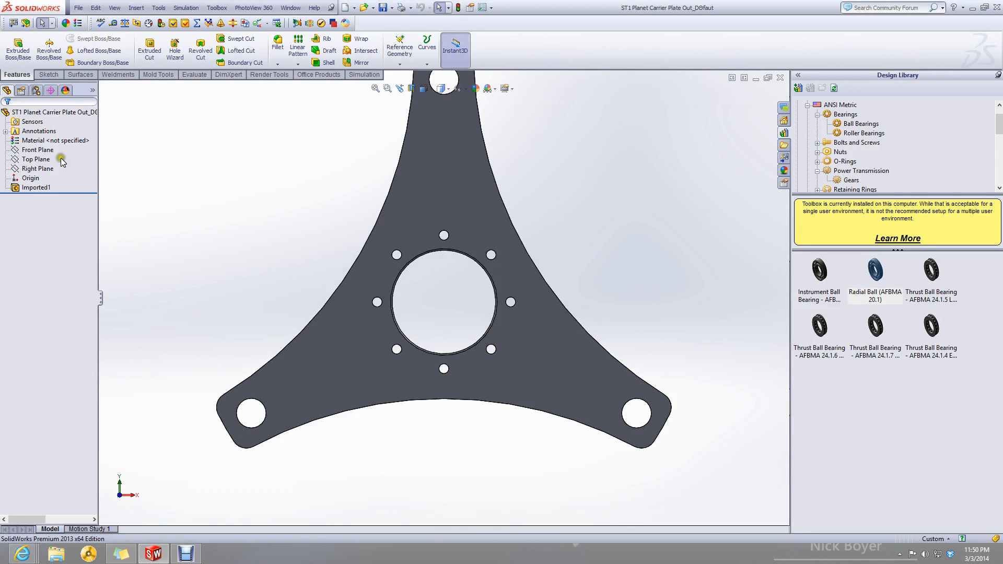
click(21, 187)
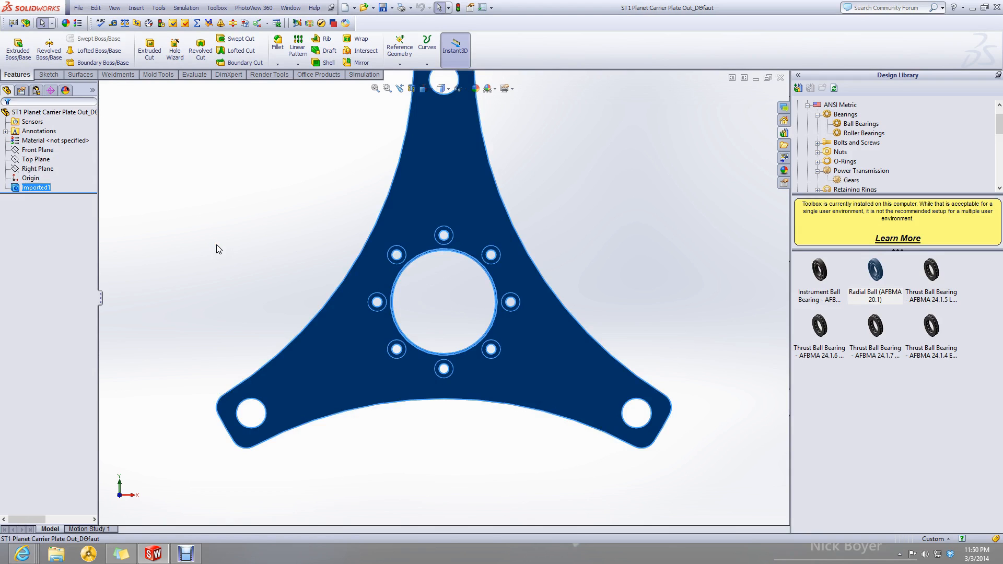
middle_drag(218, 250, 302, 315)
click(296, 300)
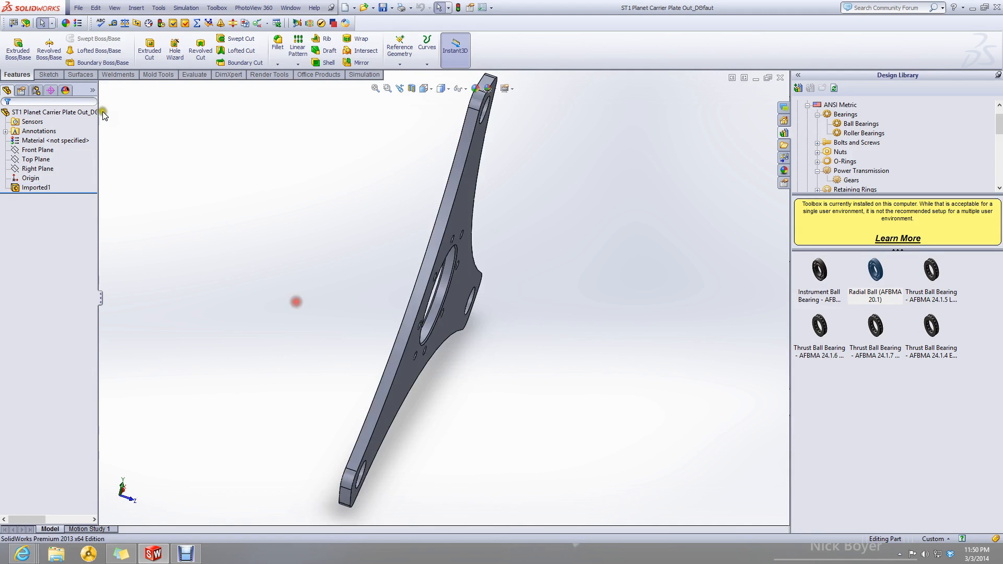
Measure the carrier plate's thickness between its two large parallel faces.
click(112, 25)
click(466, 204)
middle_drag(339, 319, 418, 352)
click(377, 344)
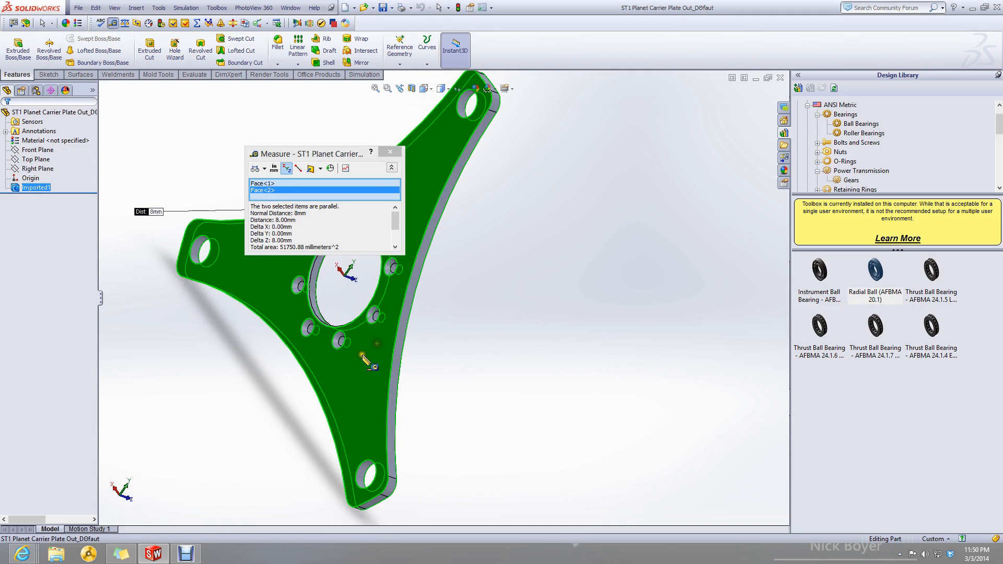
Examine the carrier plate's three arms, central opening and surrounding bolt holes from several angles and face-on.
scroll(278, 336, up, 6)
scroll(461, 230, down, 3)
middle_drag(422, 256, 329, 203)
scroll(423, 314, up, 3)
scroll(386, 303, down, 3)
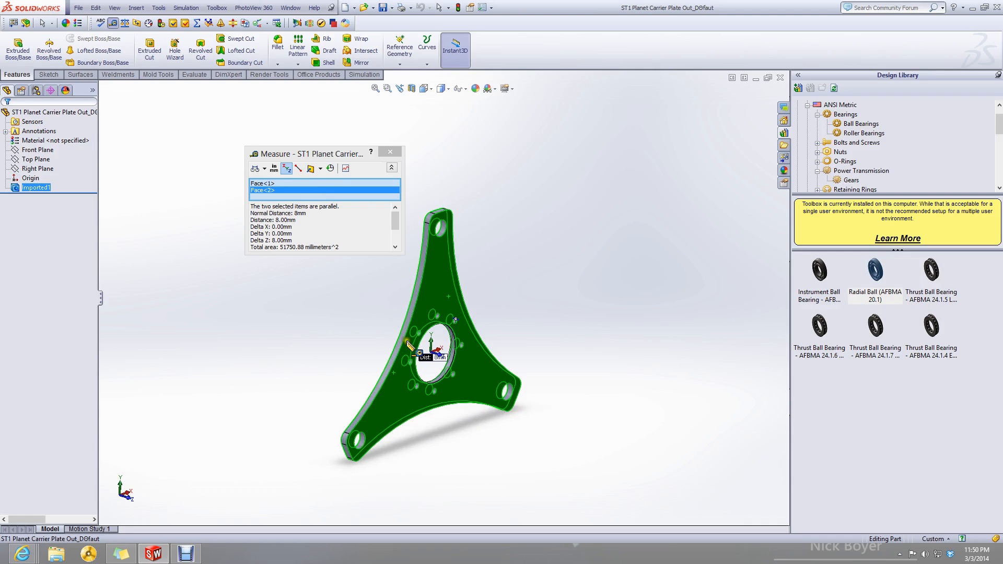
middle_drag(398, 343, 332, 300)
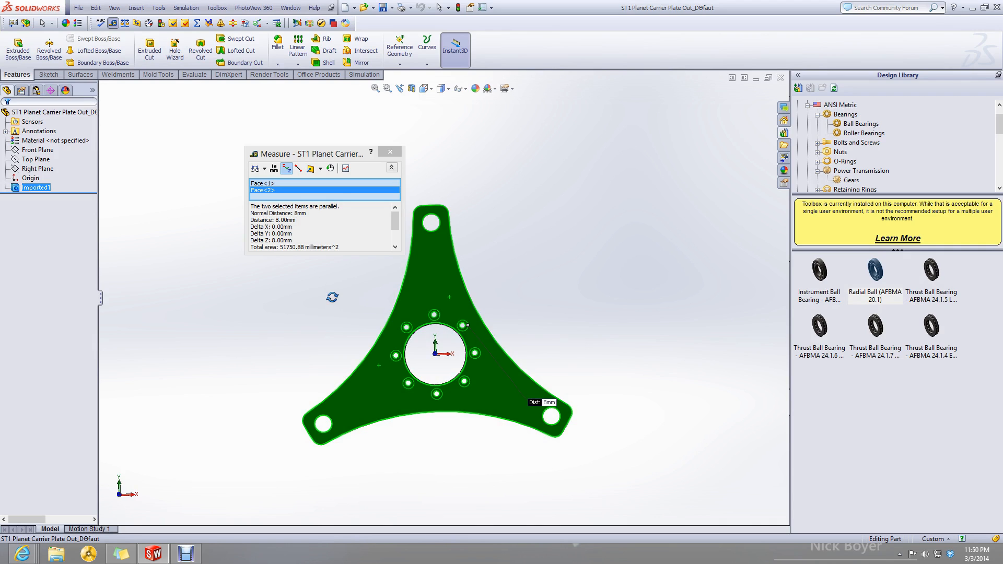
scroll(401, 321, up, 3)
scroll(400, 322, down, 4)
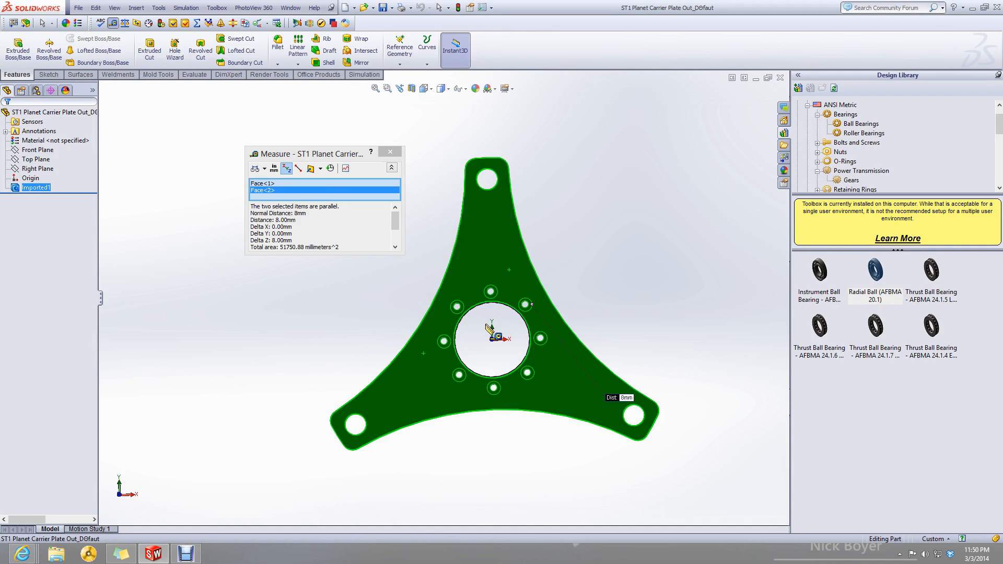
Try to measure the carrier plate's curved outer edges, clear the selections and close the Measure tool.
click(475, 413)
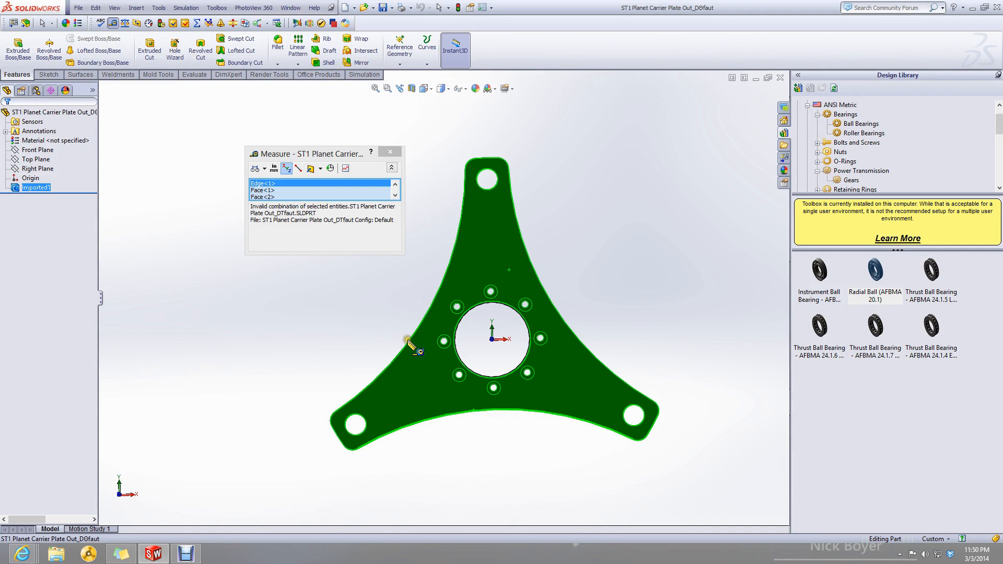
click(411, 347)
click(335, 190)
right_click(335, 191)
click(360, 193)
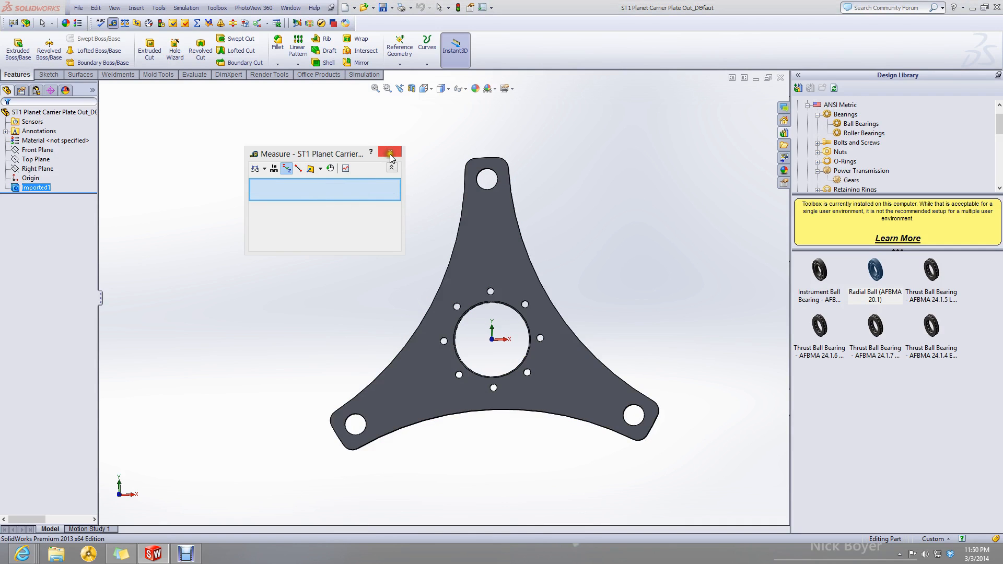
click(390, 151)
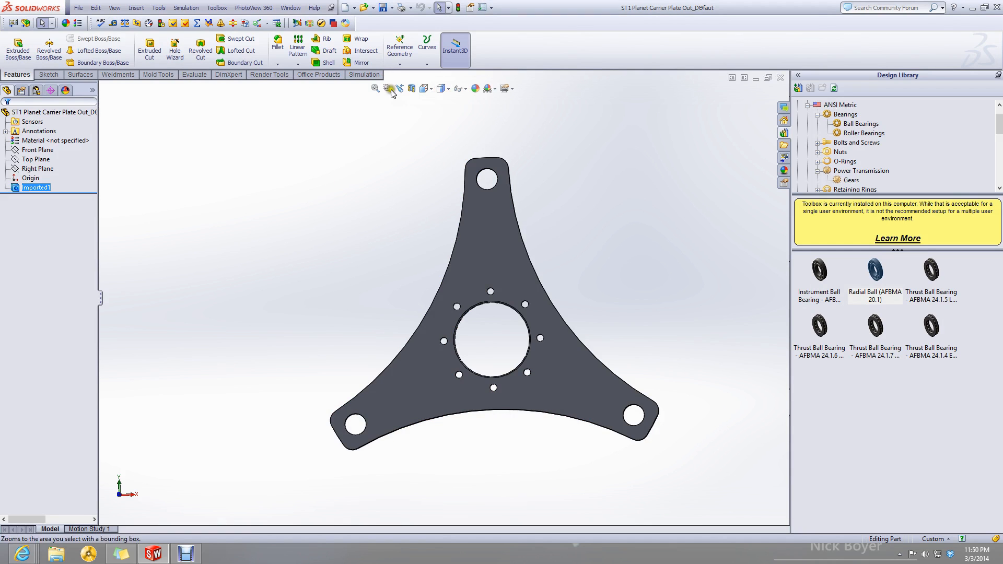
View the carrier plate face-on, measure the radius of one curved outer edge, and clear the selection.
click(423, 89)
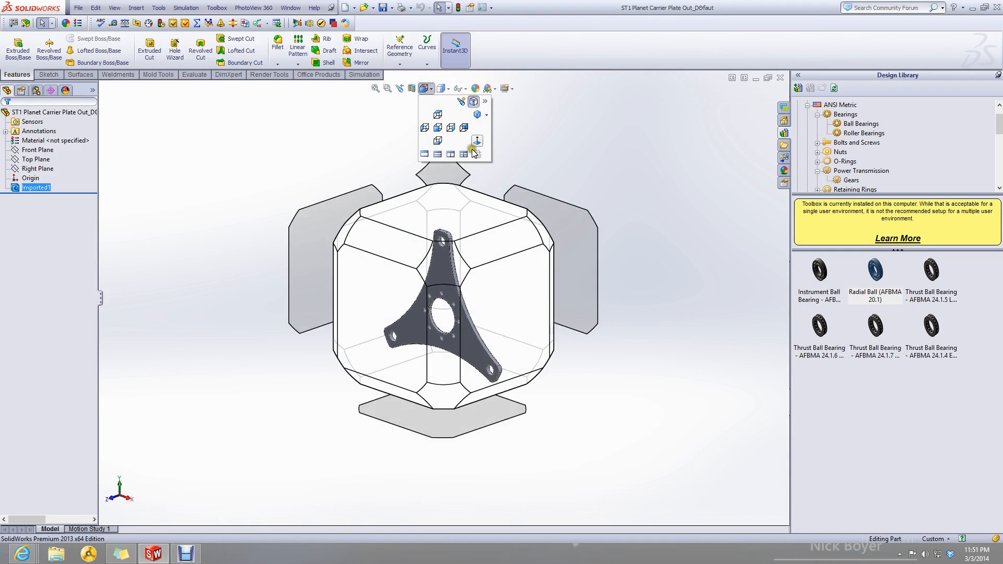
click(477, 139)
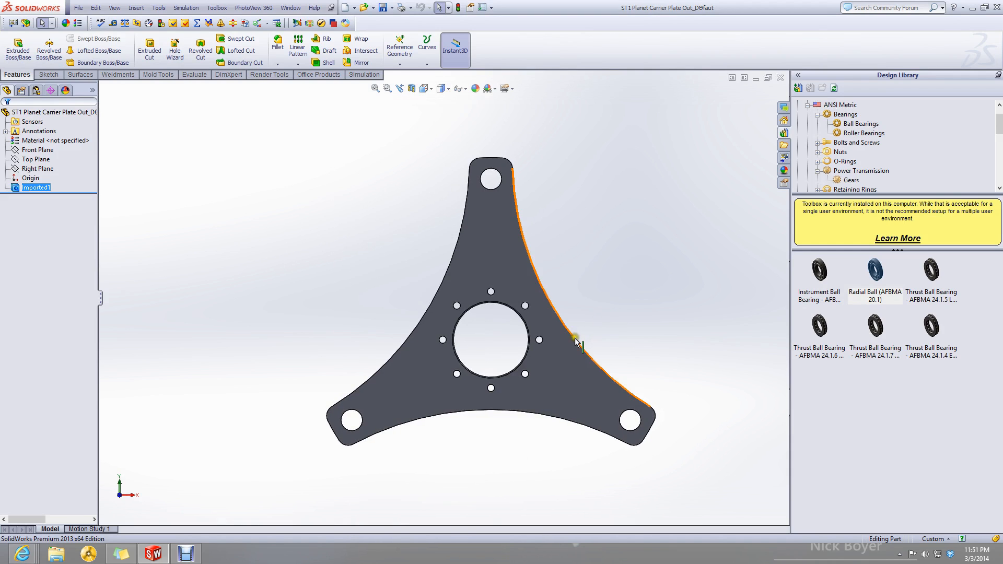
click(111, 25)
click(452, 267)
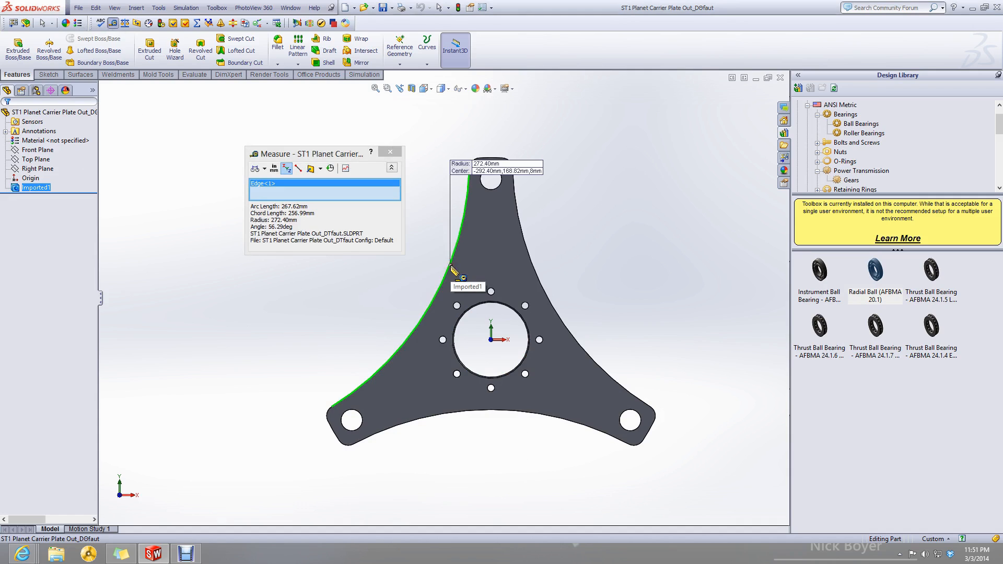
right_click(323, 196)
click(348, 197)
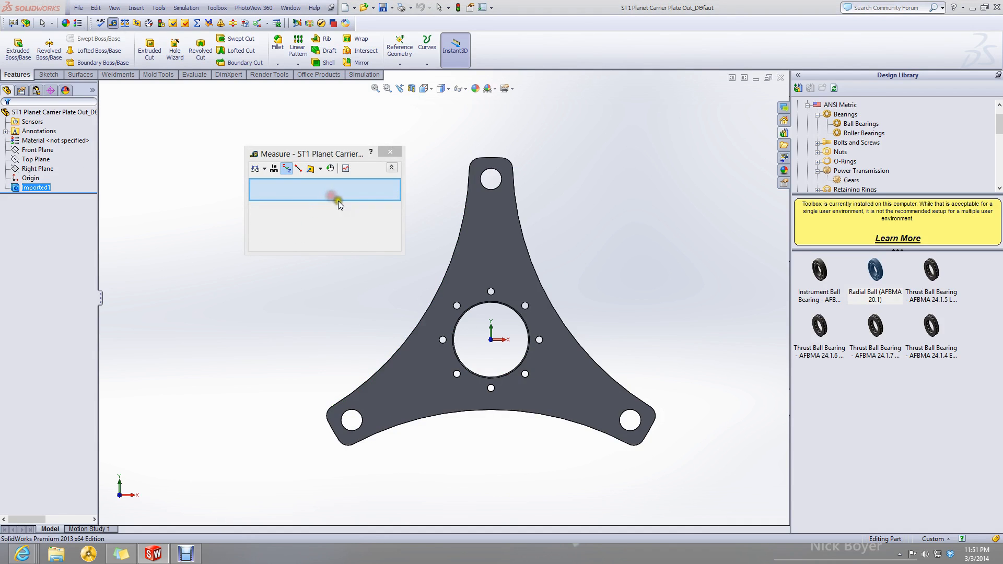
Measure the central opening's diameter and the opposite curved edge's radius, clear the selections and close the Measure tool.
click(512, 309)
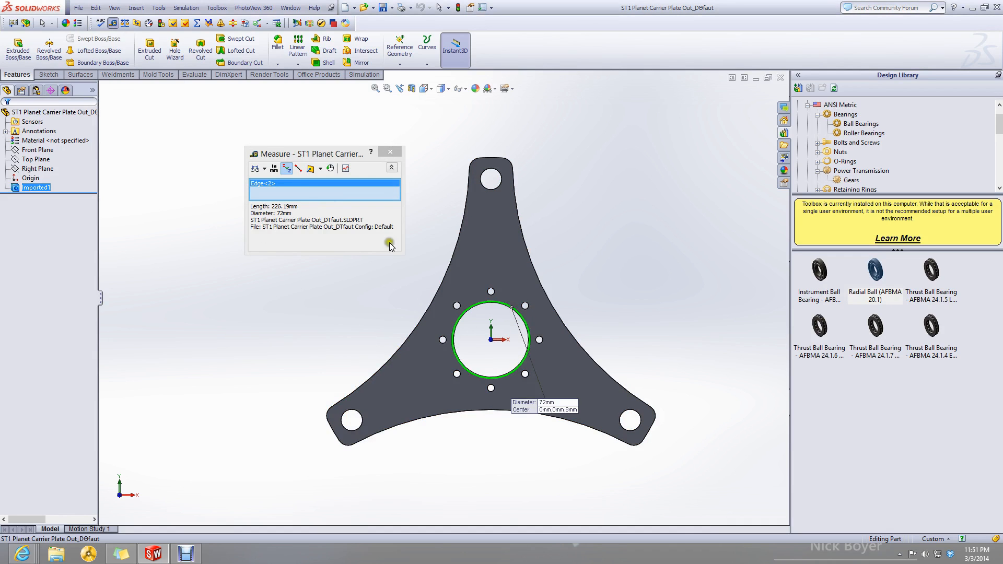
right_click(304, 190)
click(334, 198)
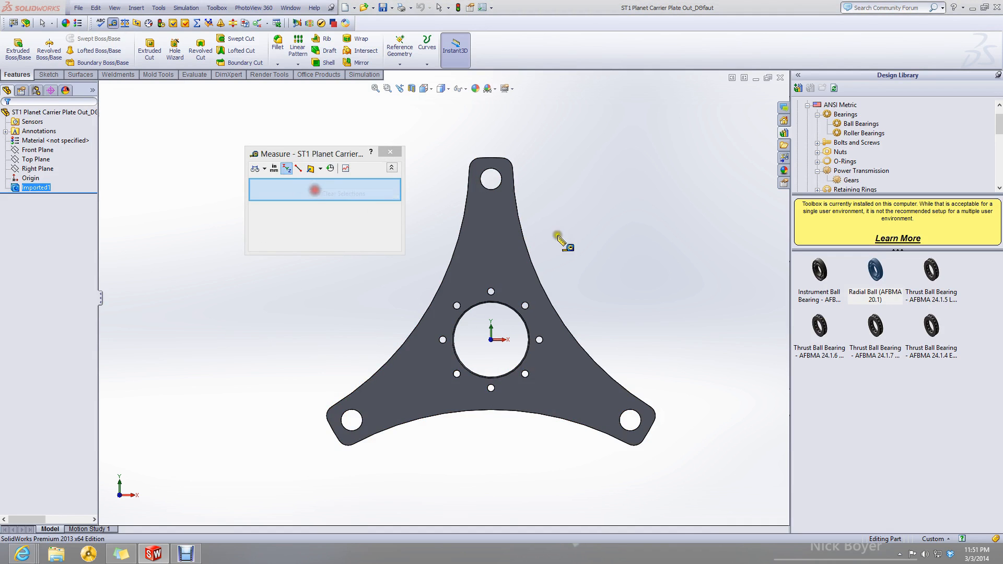
click(522, 234)
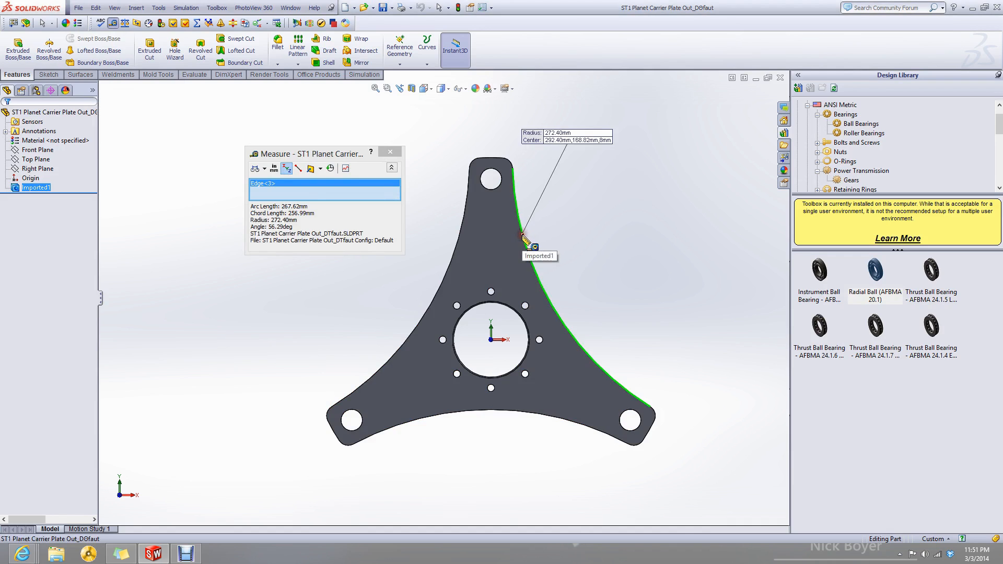
right_click(303, 200)
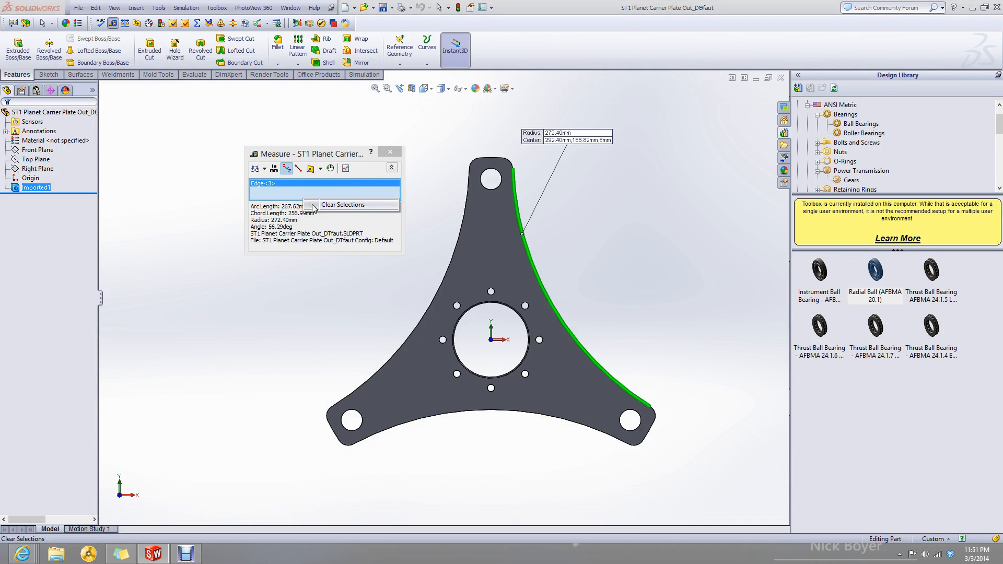
click(334, 205)
click(390, 152)
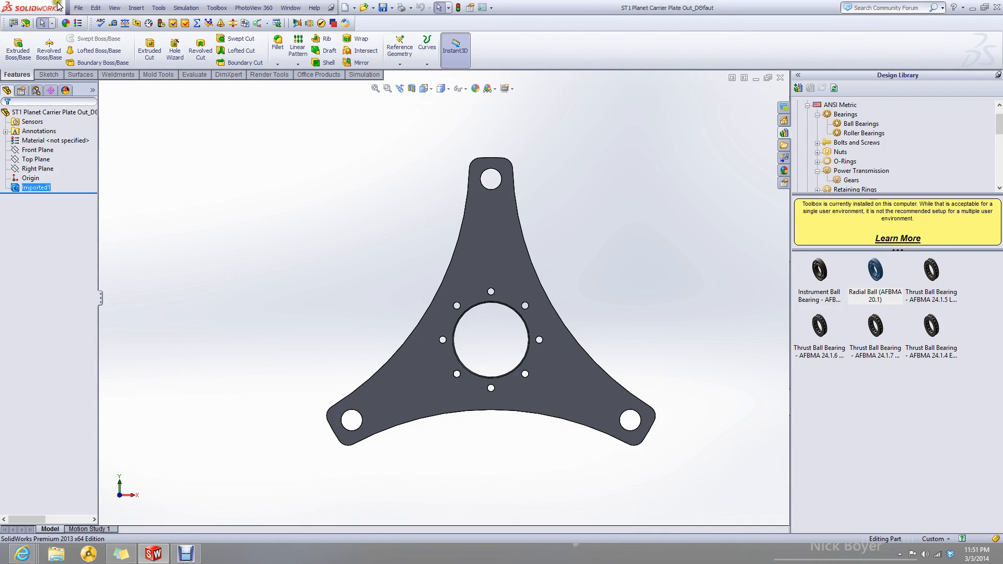
Create a new blank part document.
click(78, 8)
click(93, 22)
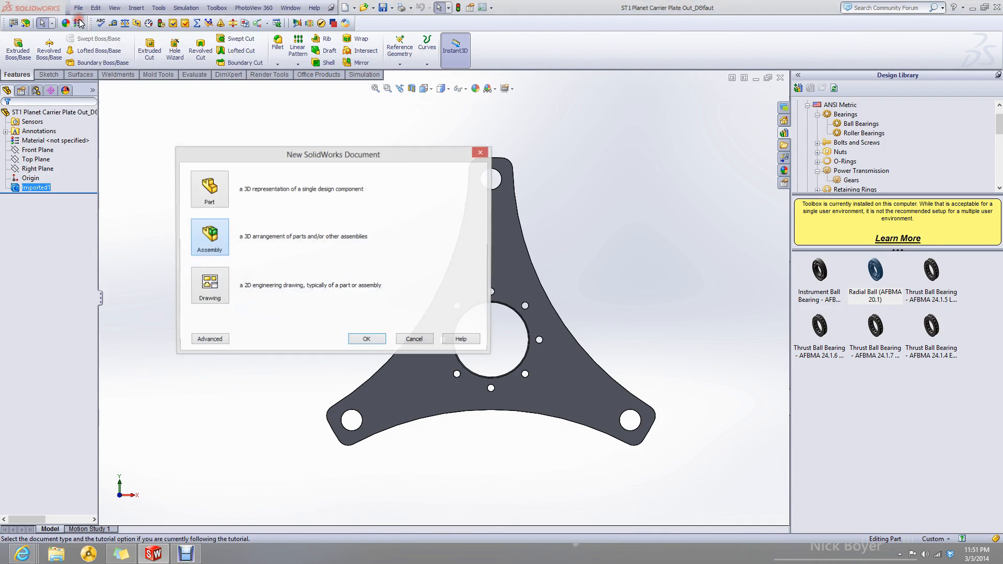
click(221, 204)
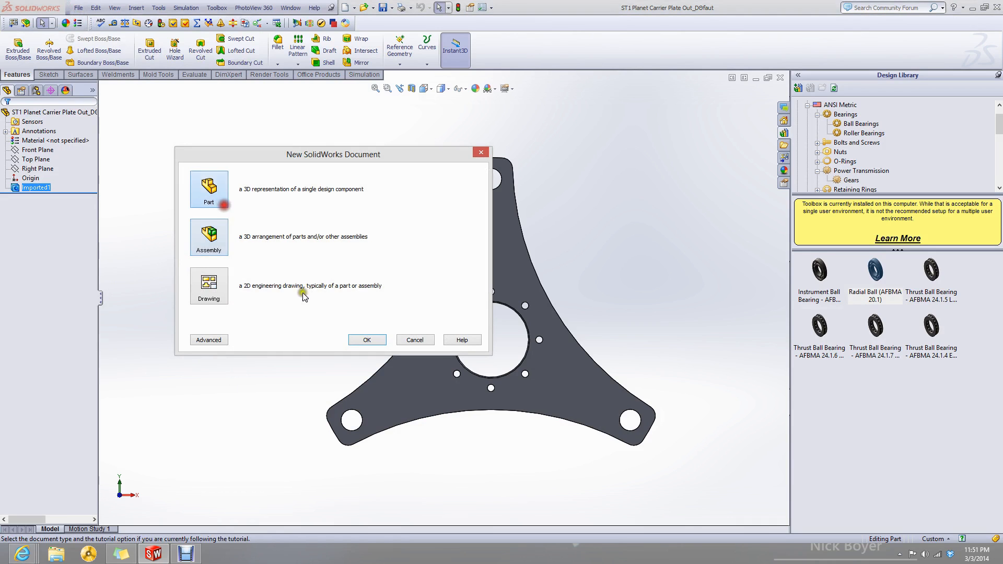
click(356, 341)
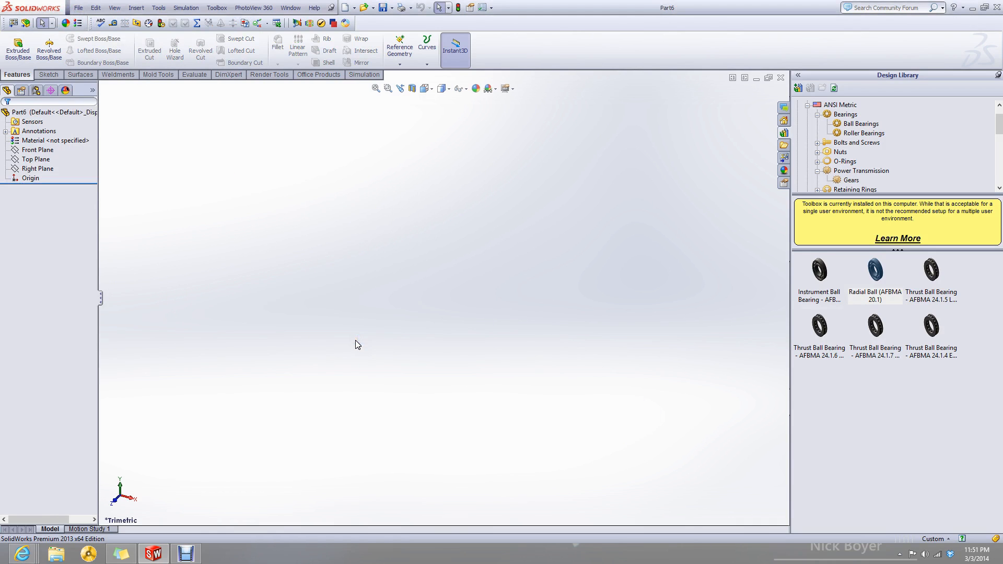
Return to the carrier plate and measure the centre distance between its central opening and the hole in the upper arm.
click(781, 78)
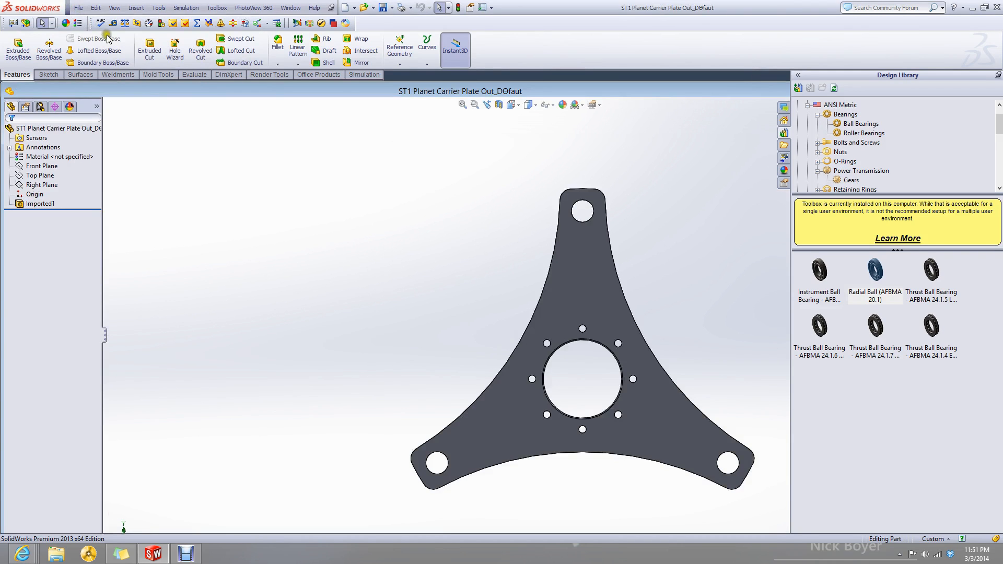
click(112, 23)
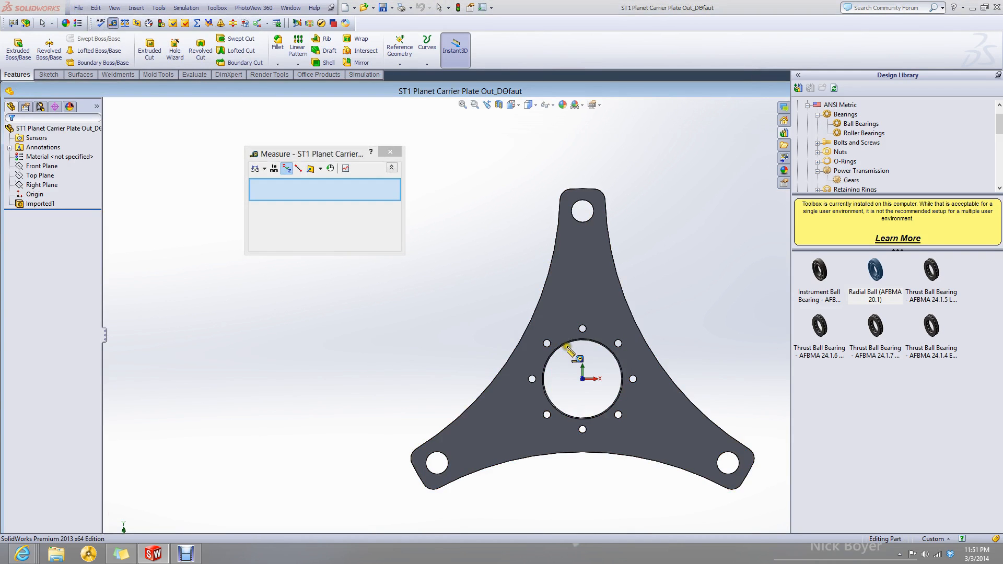
click(566, 342)
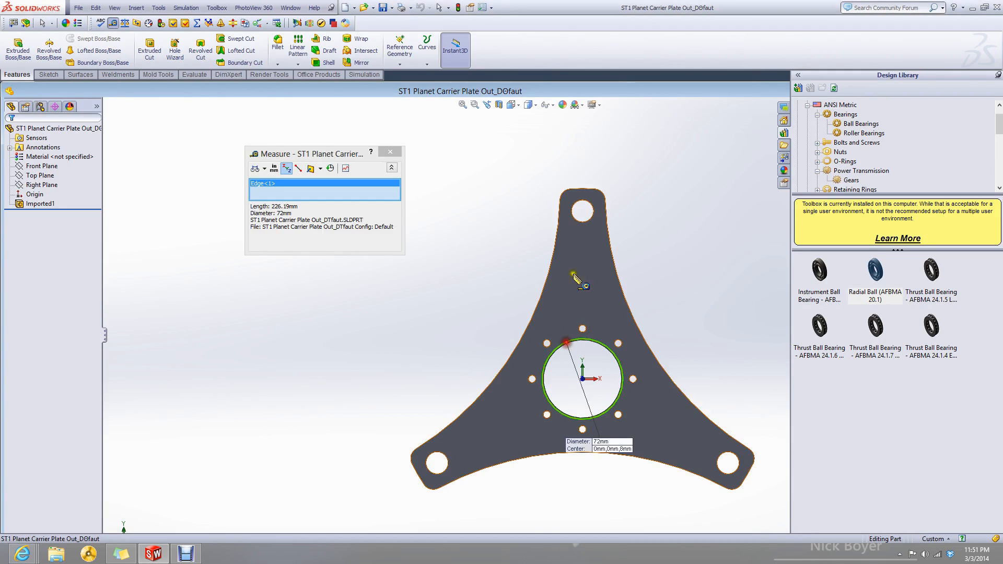
click(583, 223)
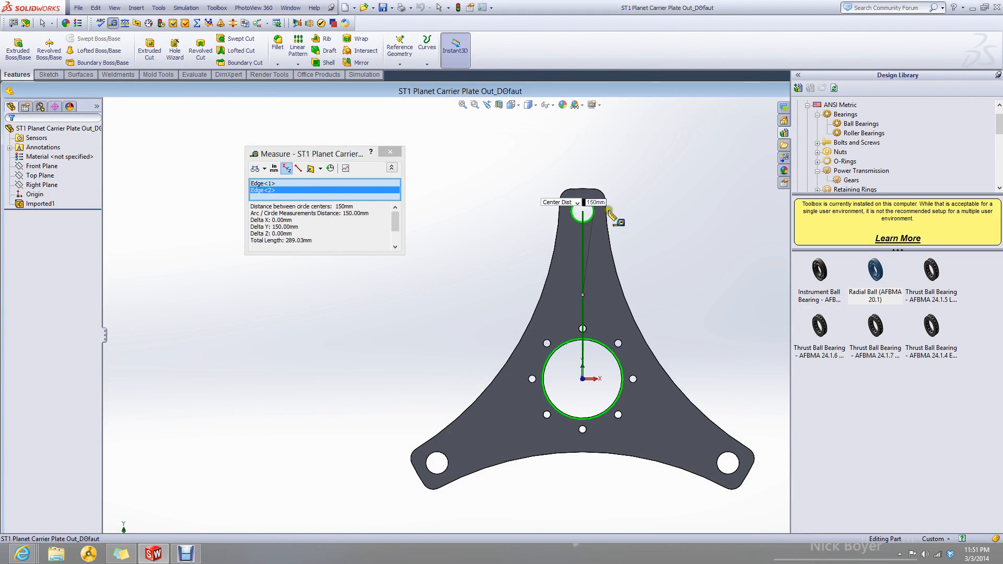
right_click(330, 192)
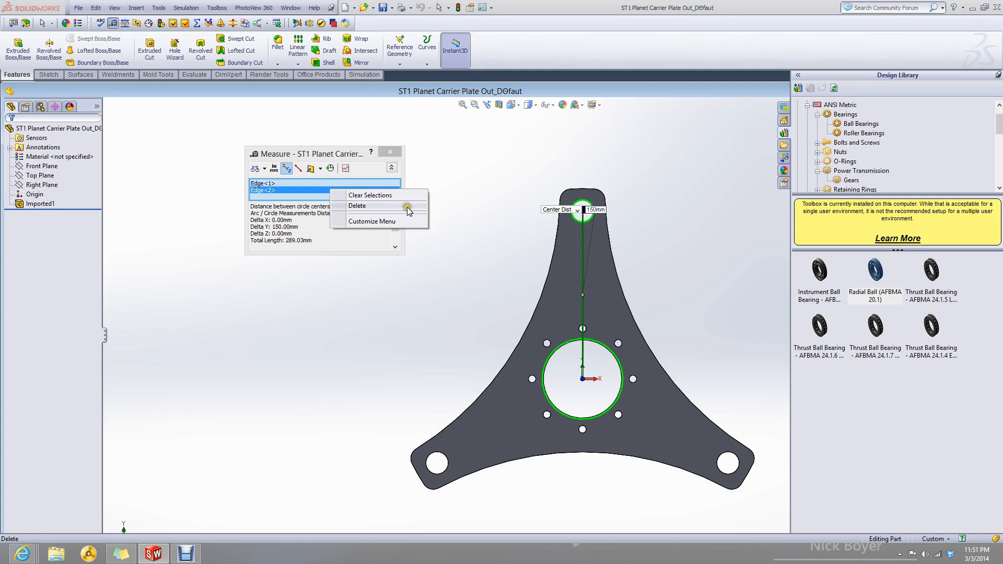
click(381, 196)
click(390, 151)
Minimize the carrier plate's document window and bring up the new blank part full size.
double_click(629, 92)
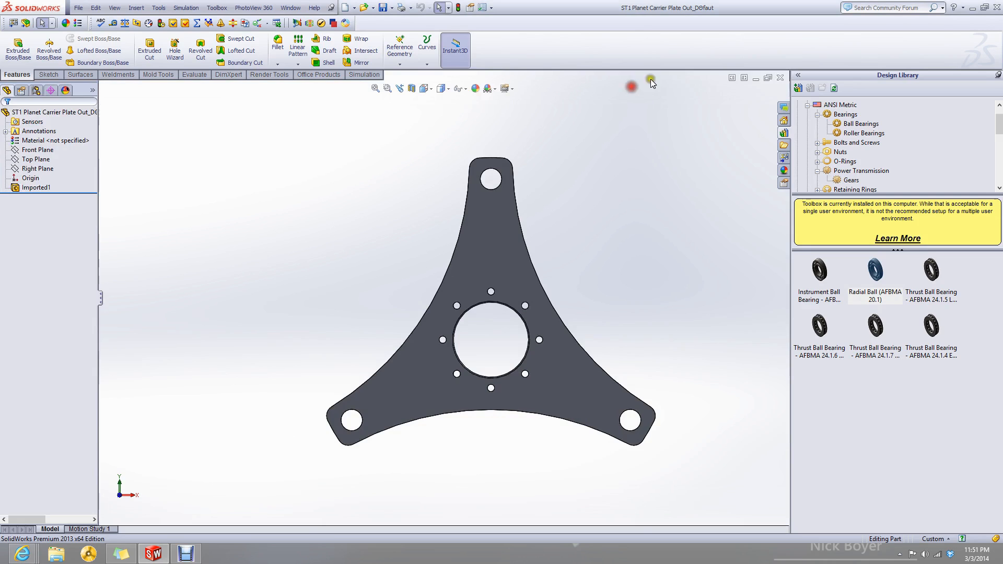
click(762, 85)
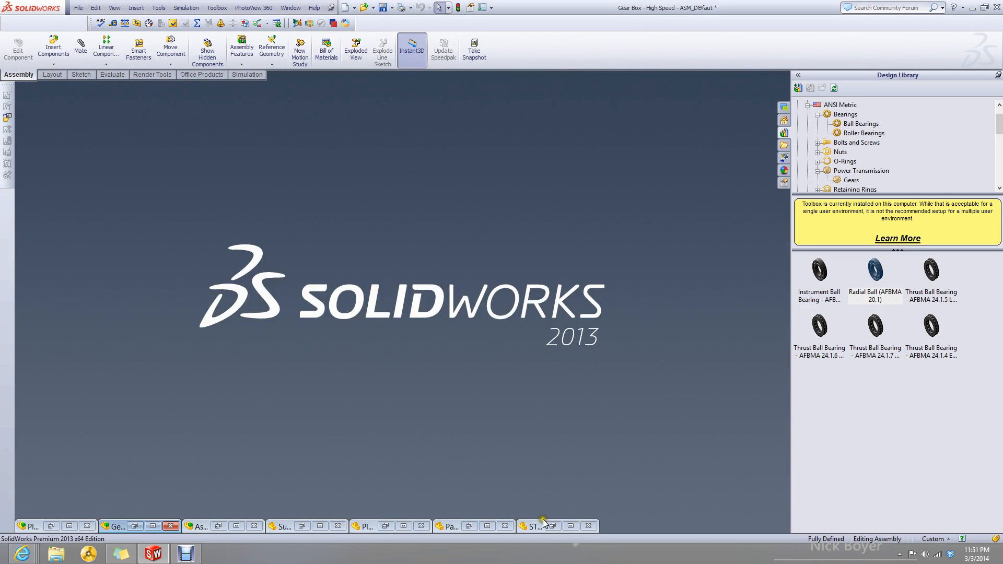
click(557, 527)
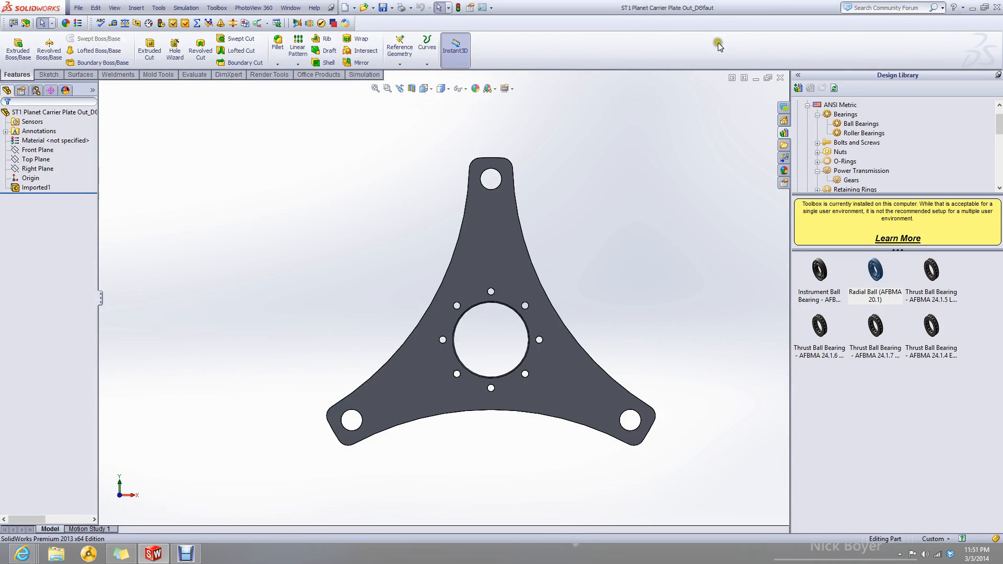
click(766, 86)
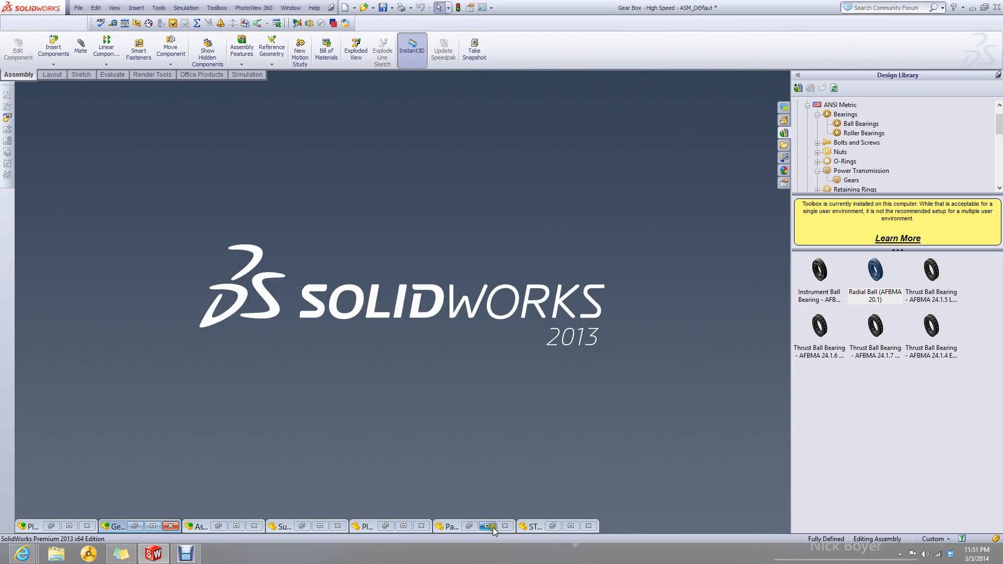
click(490, 527)
Start a sketch on the Front Plane and draw a circle centred on the origin with a radius of 200.
click(38, 150)
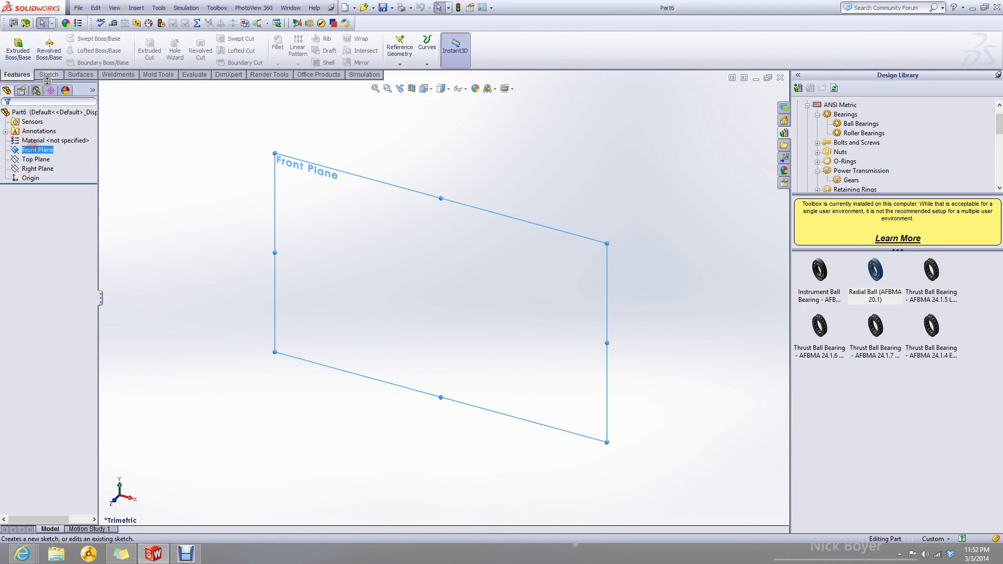
click(48, 74)
click(17, 54)
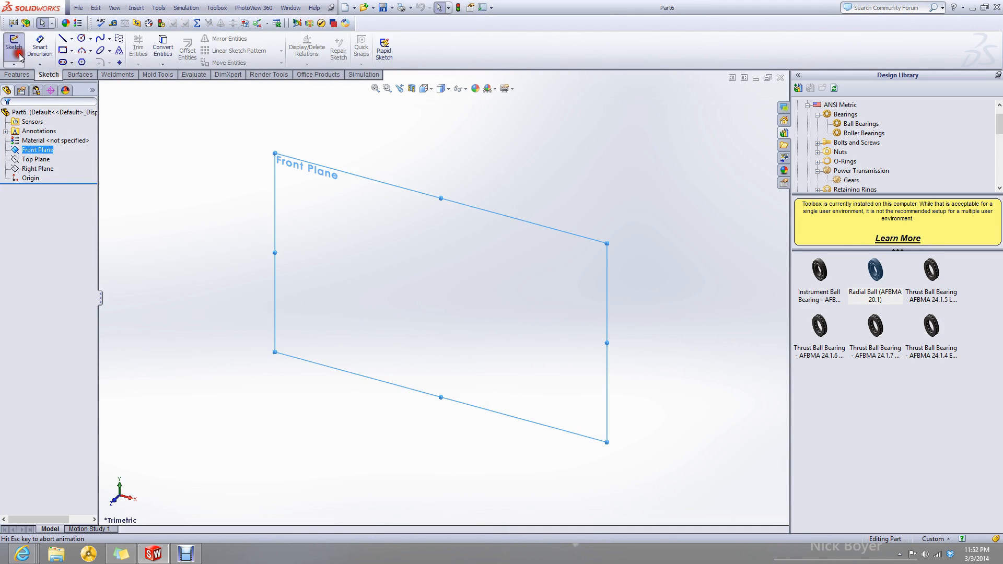
click(82, 38)
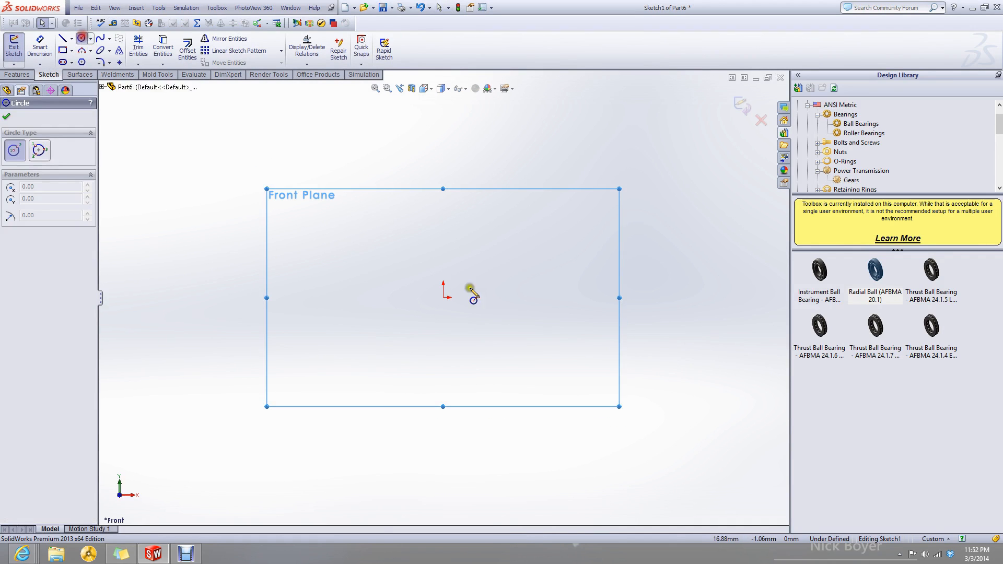
click(443, 296)
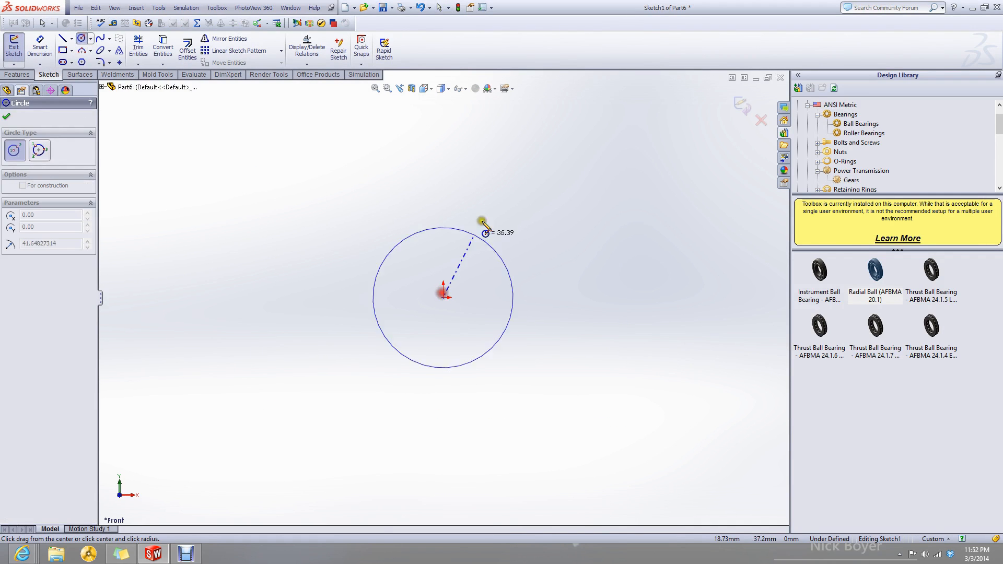
click(565, 252)
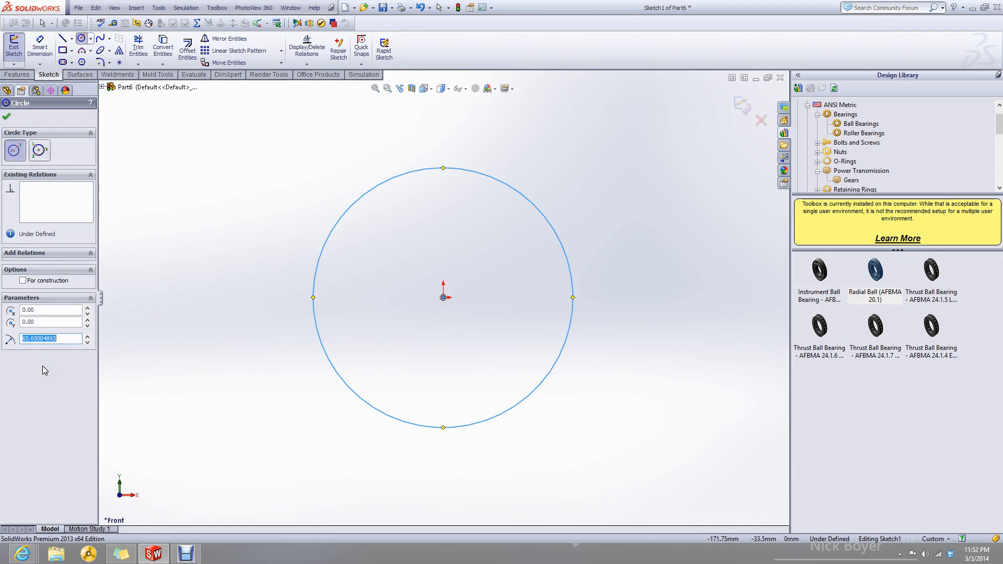
text(200)
key(Return)
Set the document's unit system to MMGS and reopen the circle's sketch for editing.
click(908, 534)
click(913, 490)
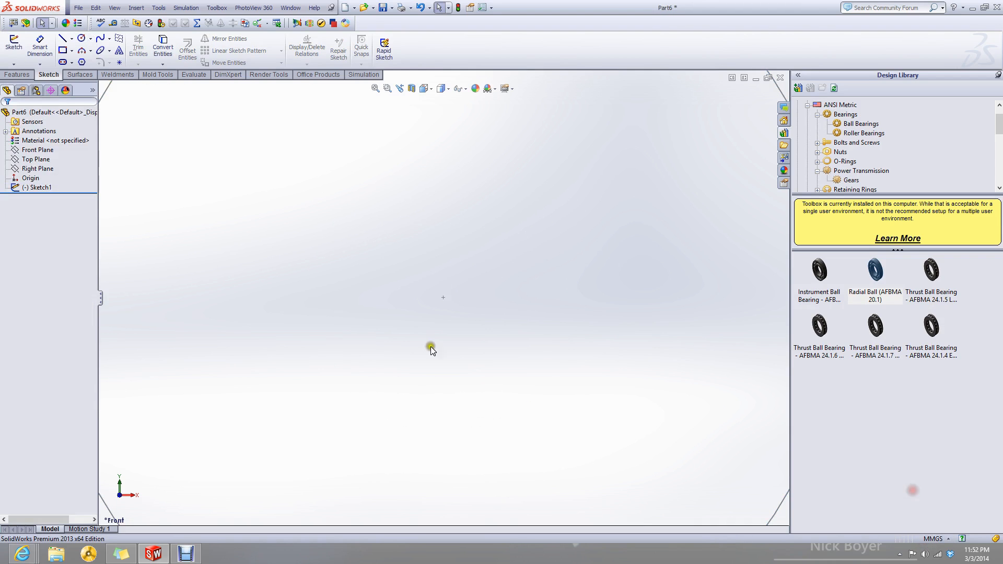
right_click(40, 188)
click(52, 162)
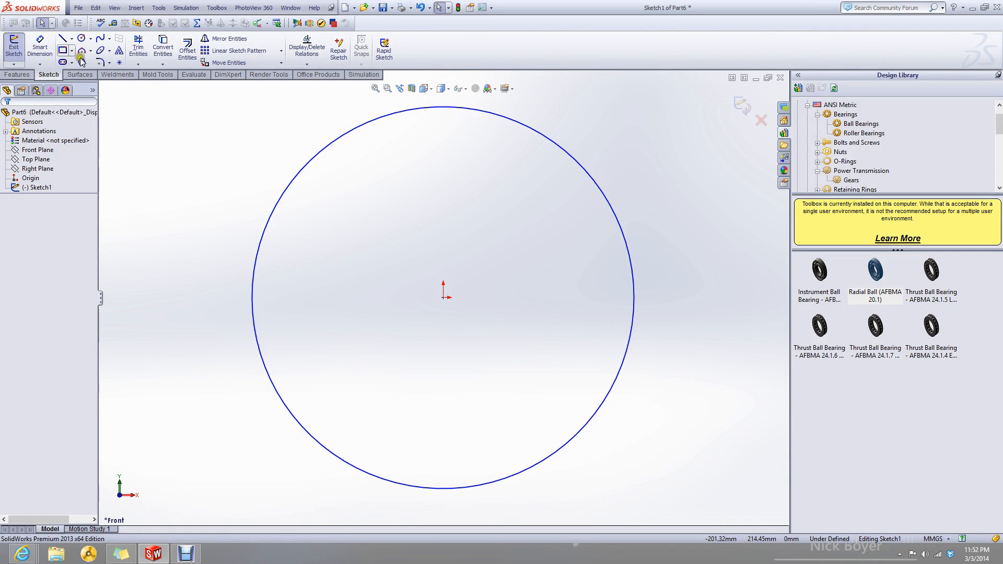
Dimension the origin-centred circle with a diameter of 200 mm.
click(40, 46)
click(622, 217)
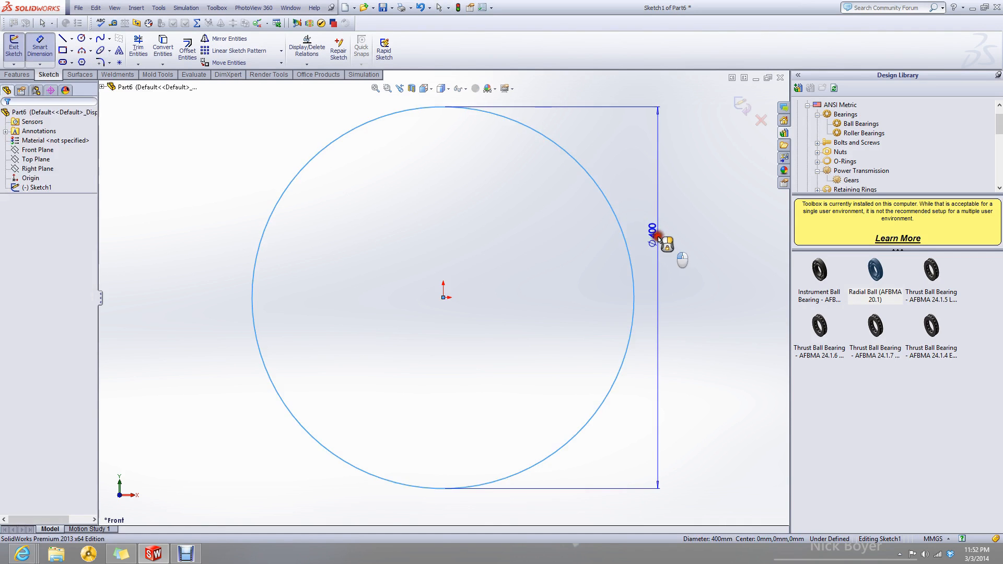
click(660, 235)
text(200)
key(Return)
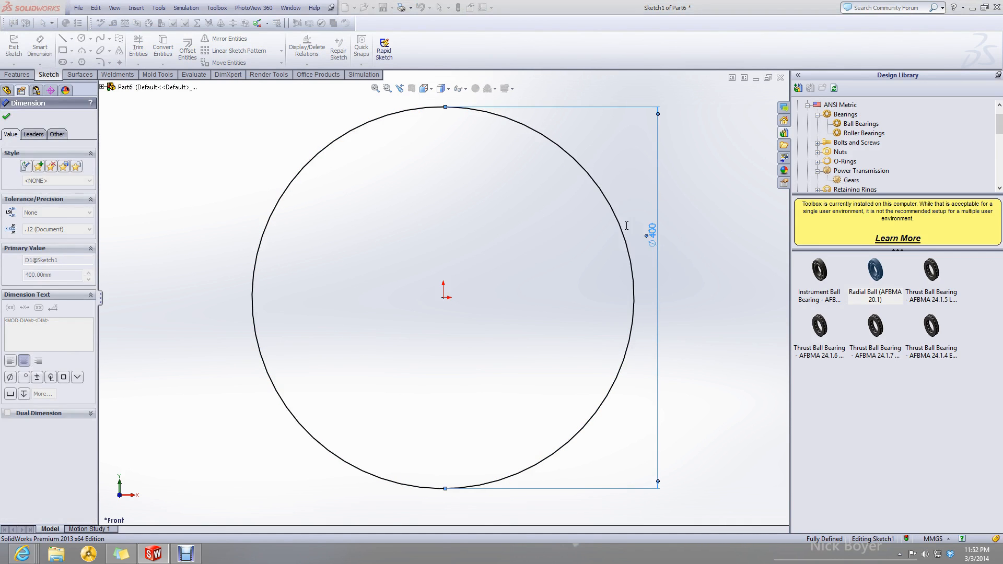
key(Escape)
key(f)
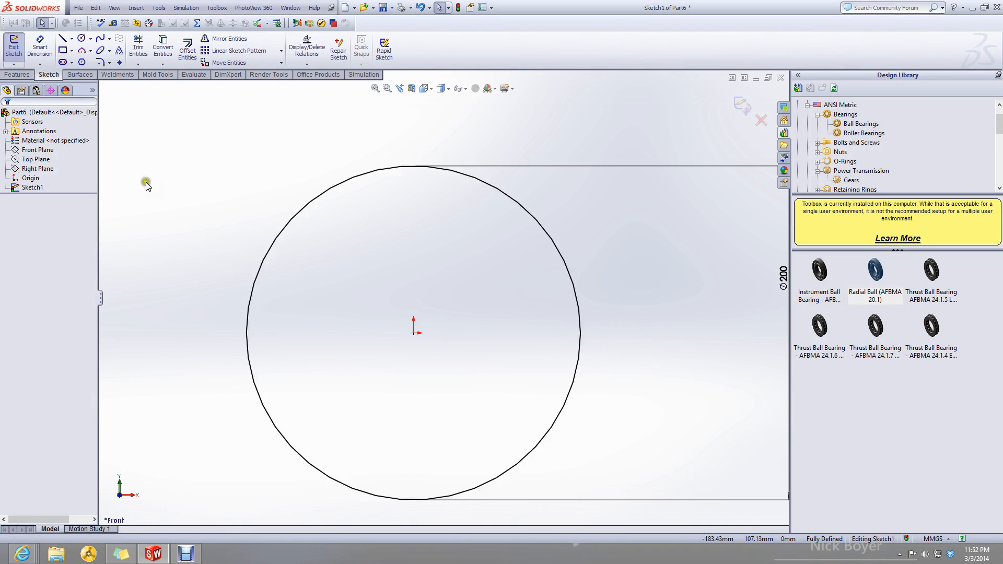
Sketch a circle of about 108 mm radius centred about 154 mm to the right of the origin, overlapping the 200 mm circle.
click(82, 38)
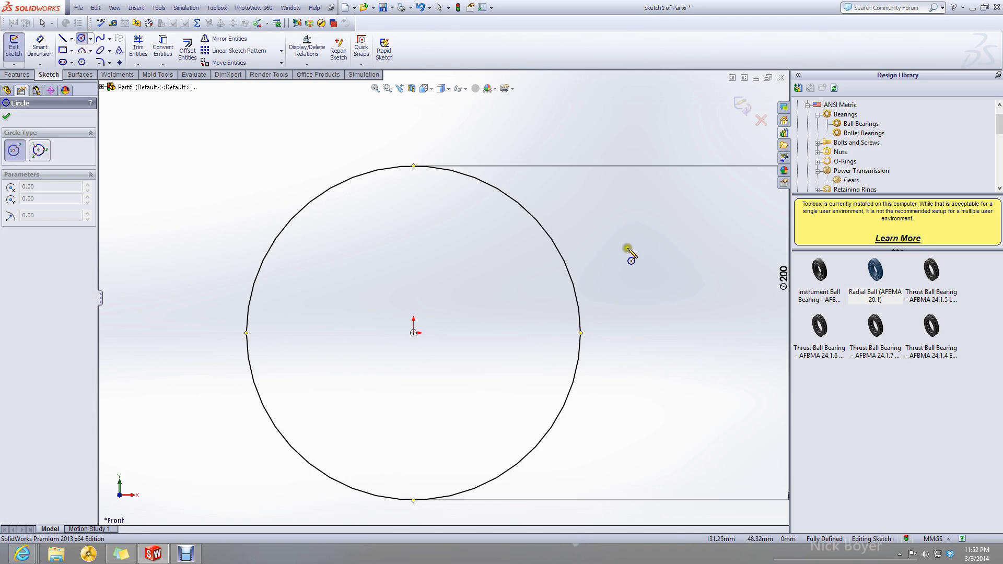
click(671, 332)
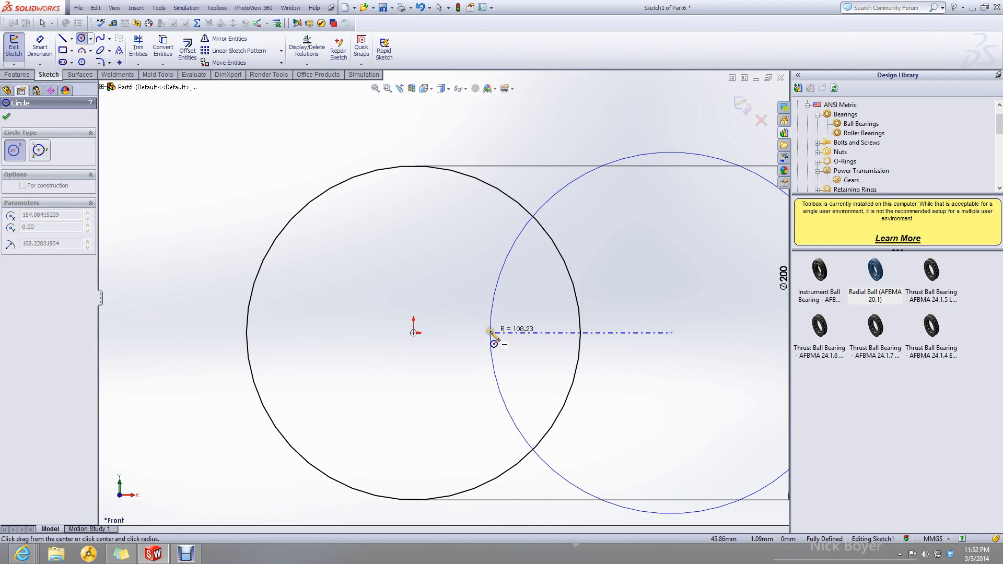
click(491, 333)
key(Escape)
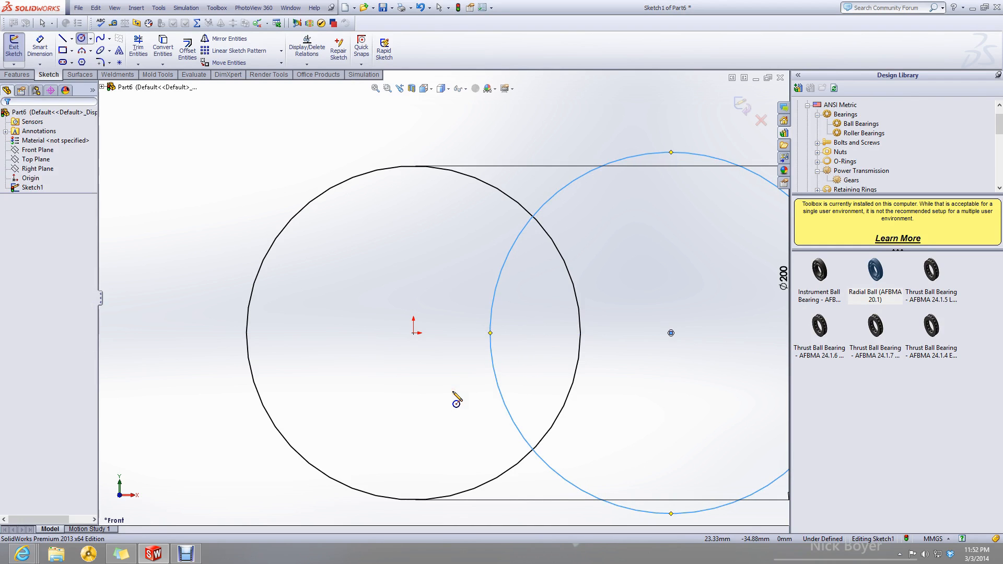
click(454, 394)
Dimension the offset circle with a diameter of 272 mm.
click(36, 48)
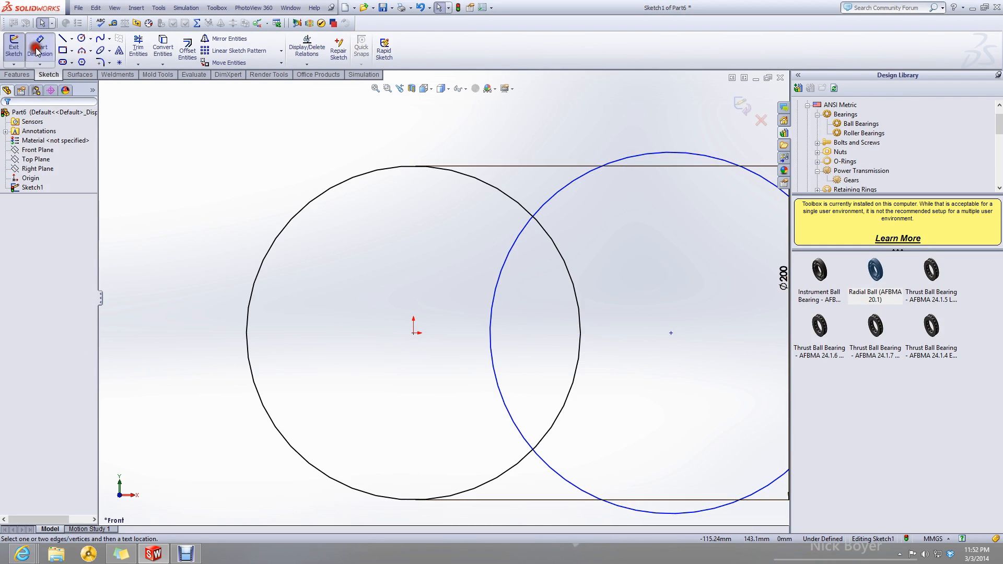
click(650, 152)
click(644, 126)
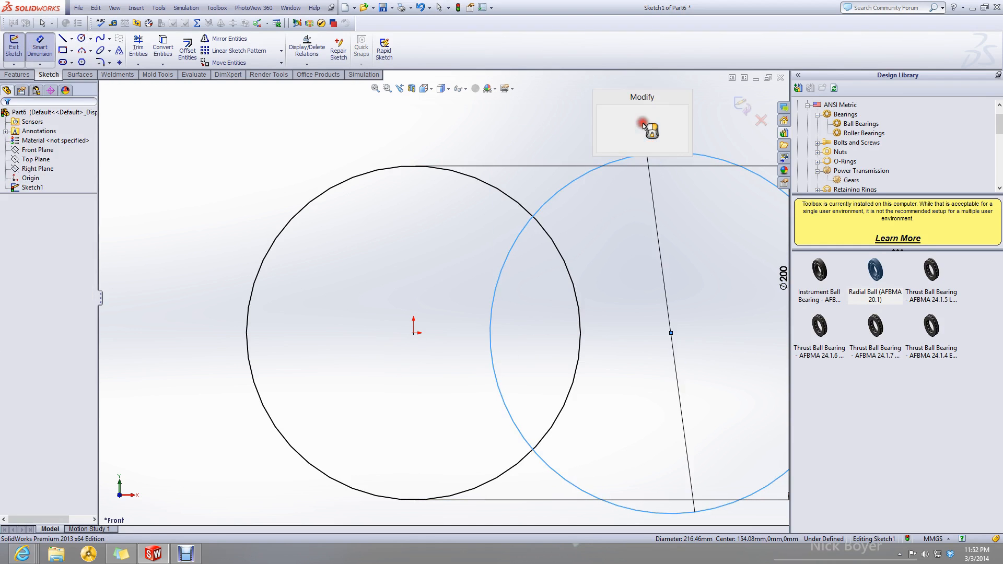
text(272)
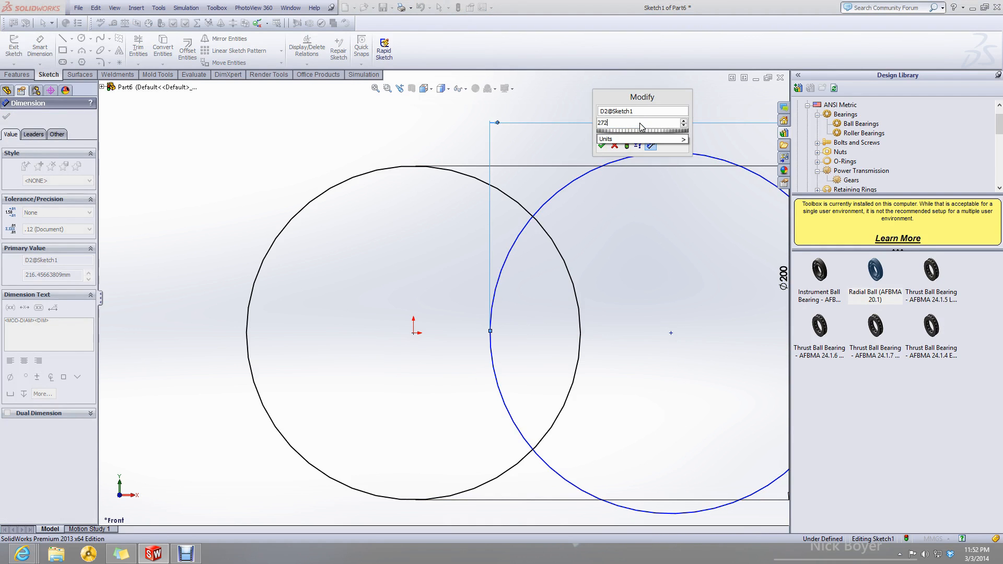
key(Return)
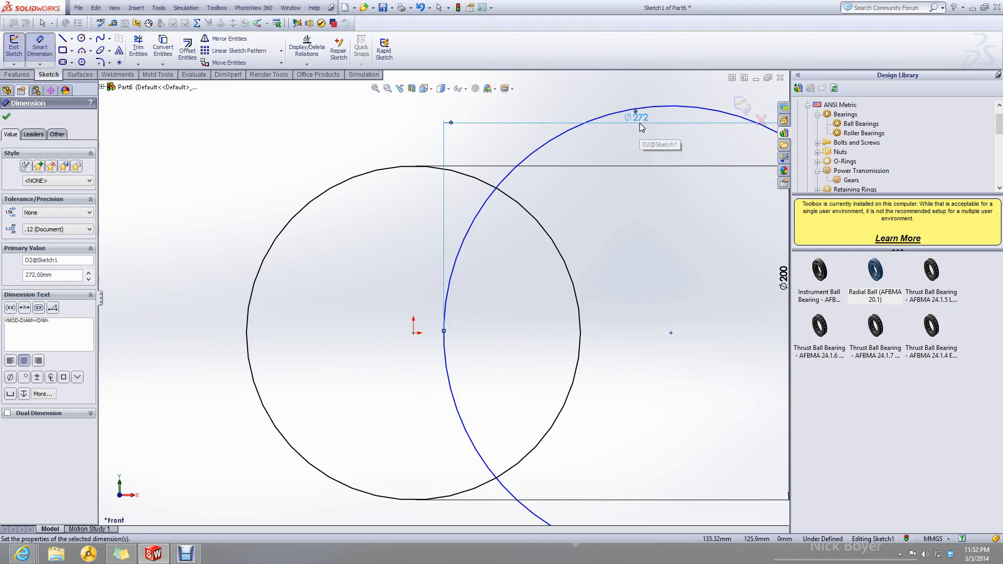
scroll(457, 314, up, 3)
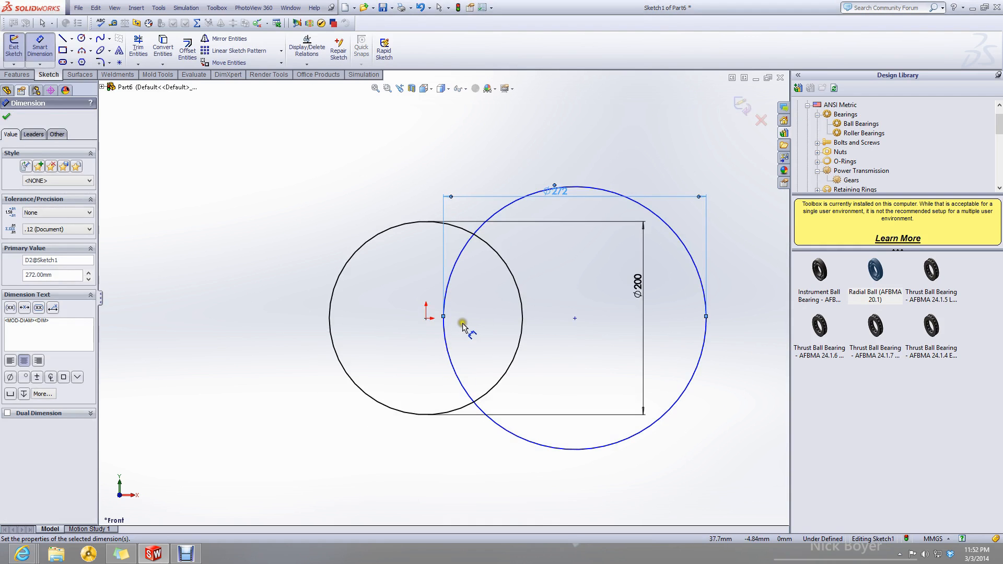
key(Escape)
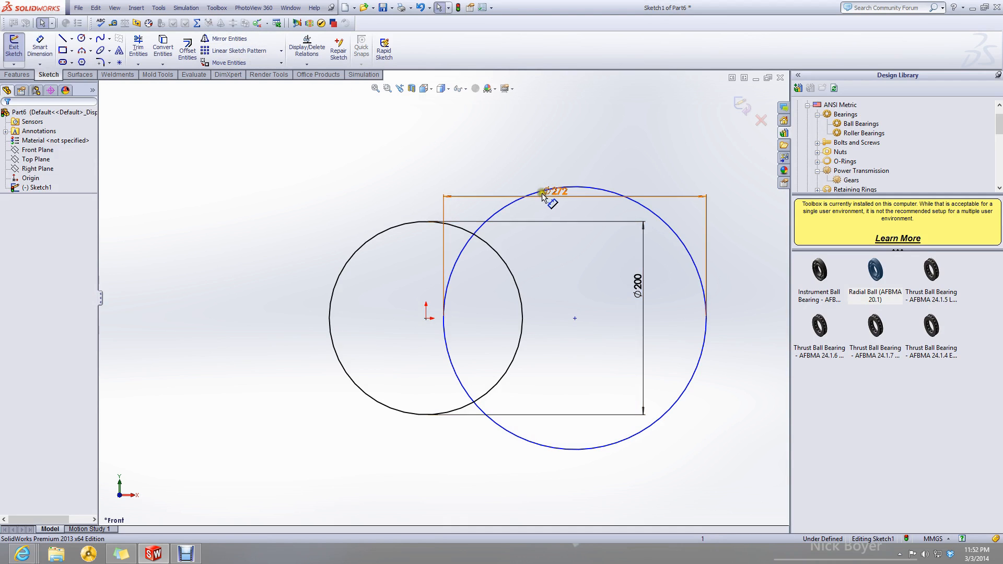
click(509, 212)
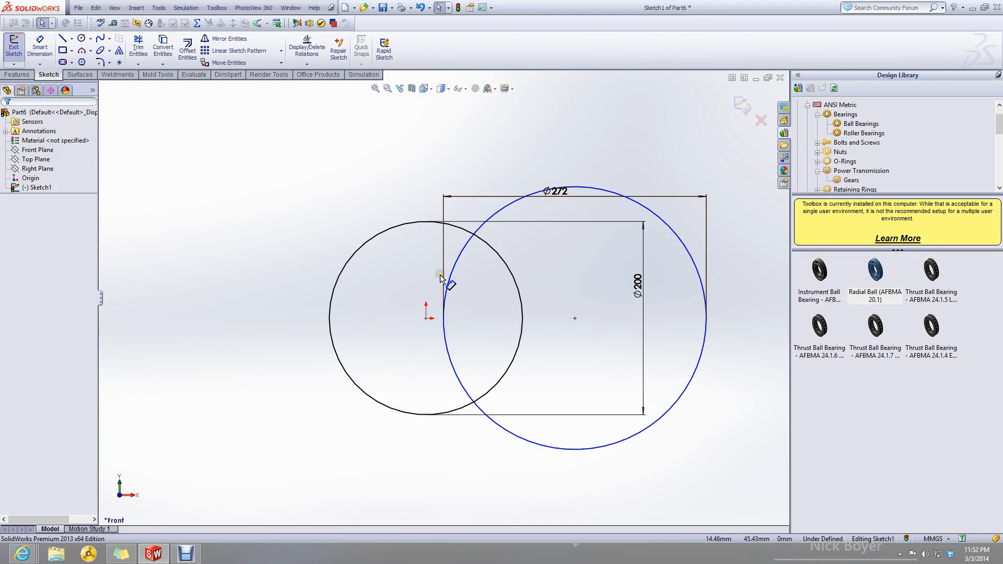
double_click(556, 191)
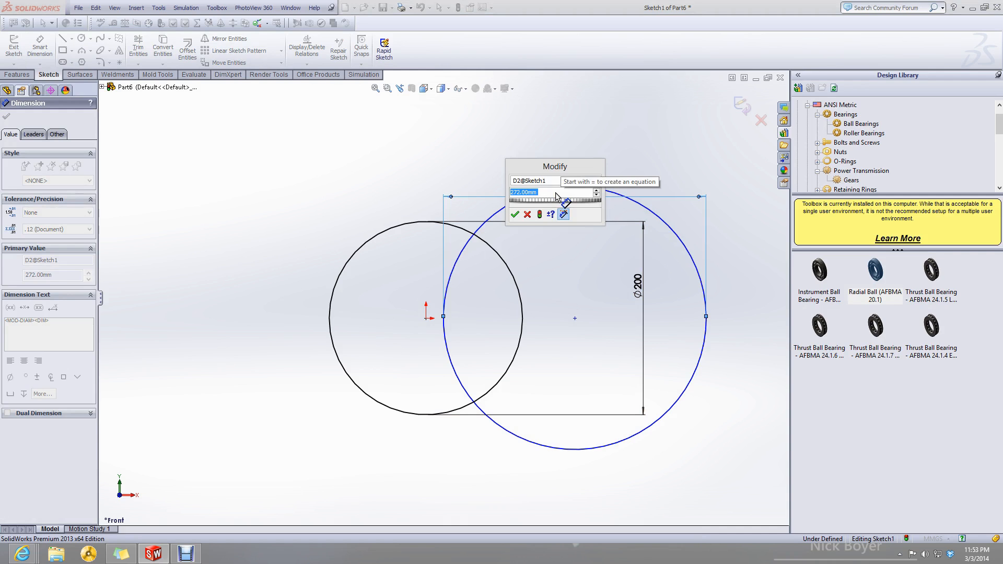
click(528, 215)
click(282, 179)
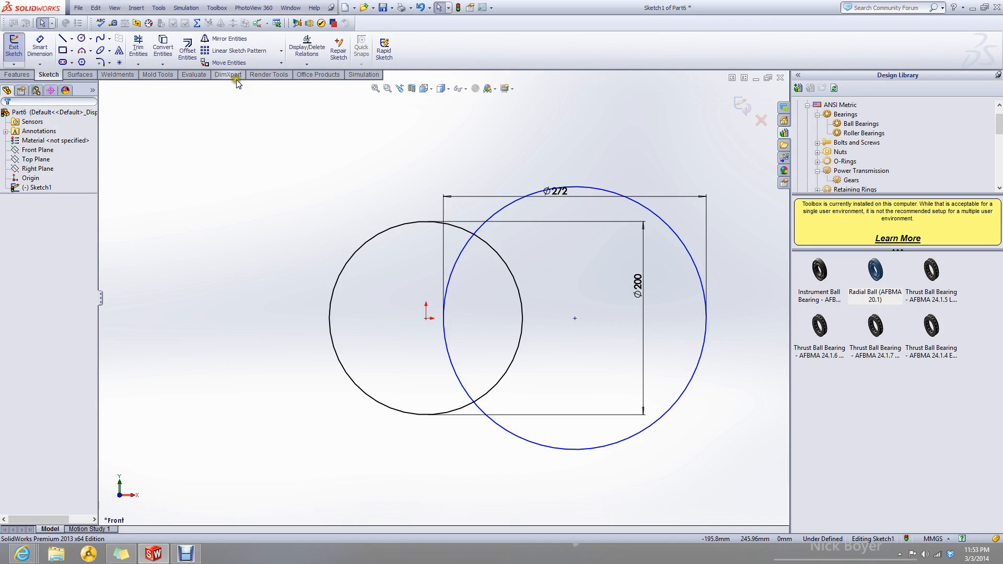
Move the offset circle farther from the origin and set its diameter to 272.4*2 mm.
drag(575, 318, 635, 312)
double_click(625, 187)
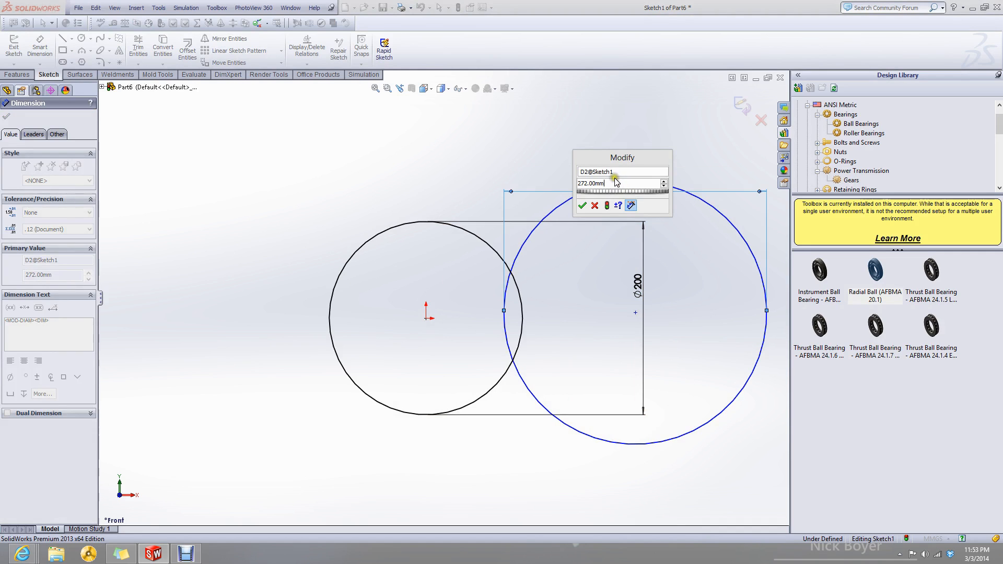
key(BackSpace)
key(BackSpace)
key(BackSpace)
key(BackSpace)
text(4*2)
key(Return)
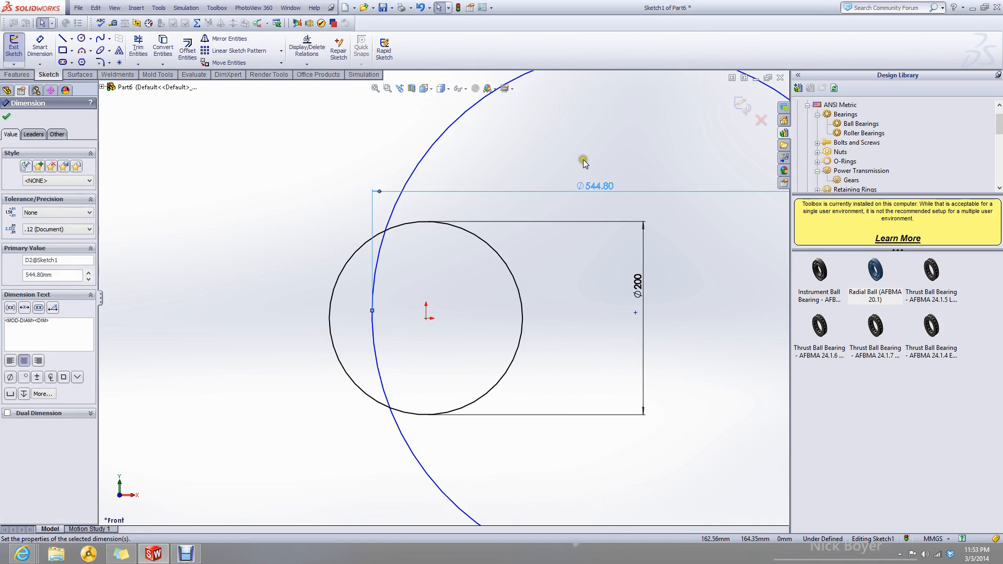
Move the large circle so its centre lies level with the origin, about 316 mm to its right.
key(f)
drag(556, 307, 610, 309)
click(422, 405)
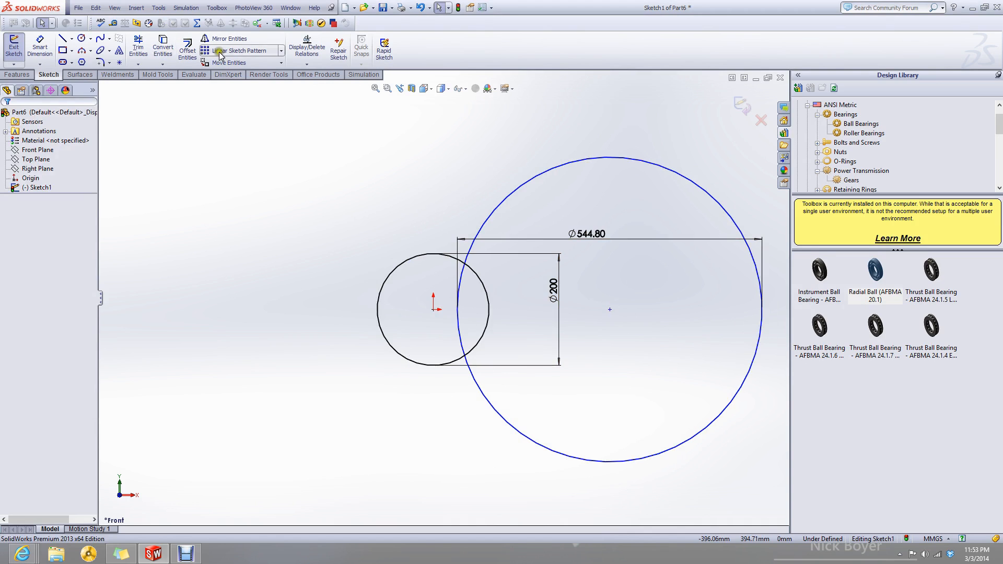
Create a circular sketch pattern of the large circle around the origin with 3 equally spaced instances over 360 degrees.
click(282, 50)
click(269, 72)
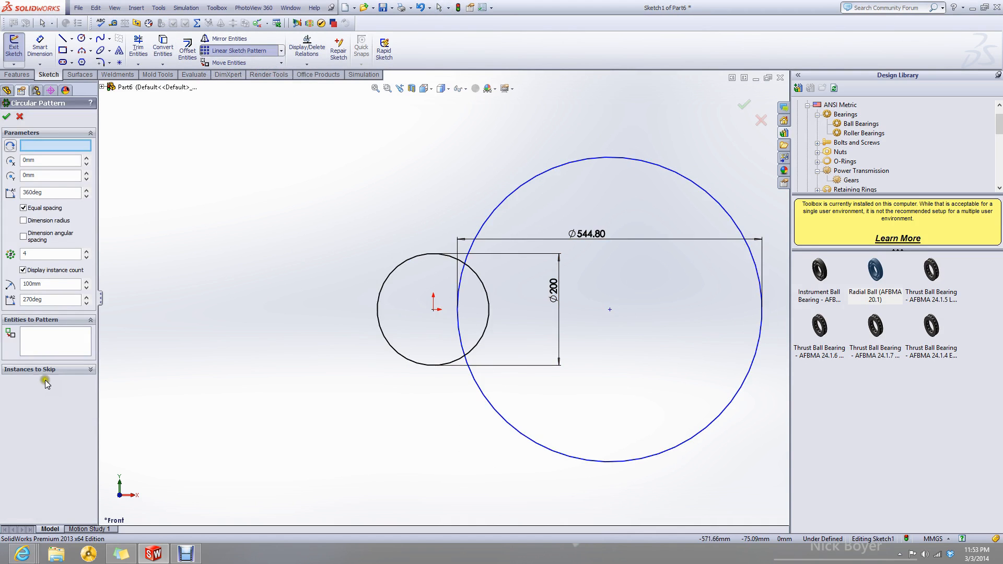
click(35, 349)
click(543, 174)
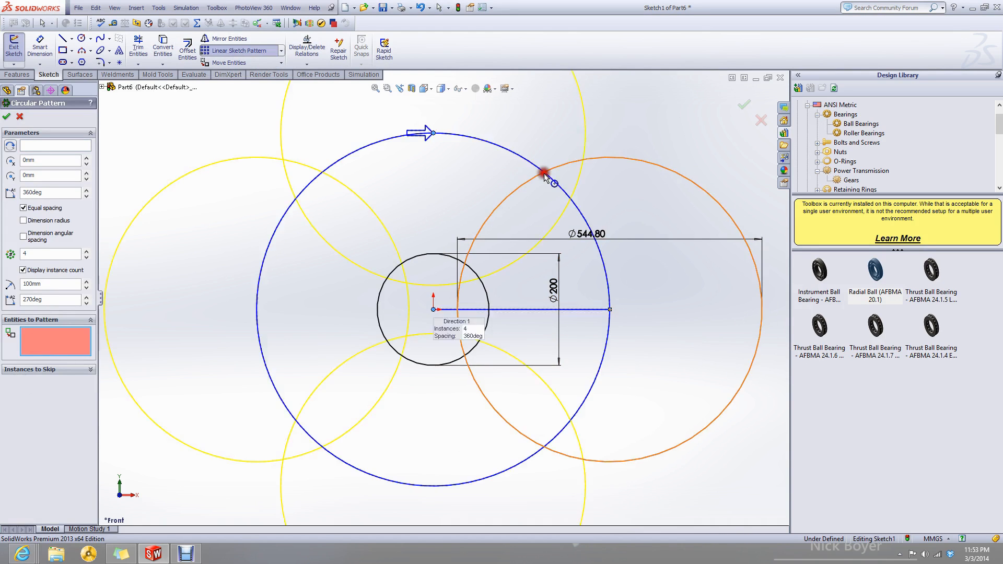
click(87, 256)
key(f)
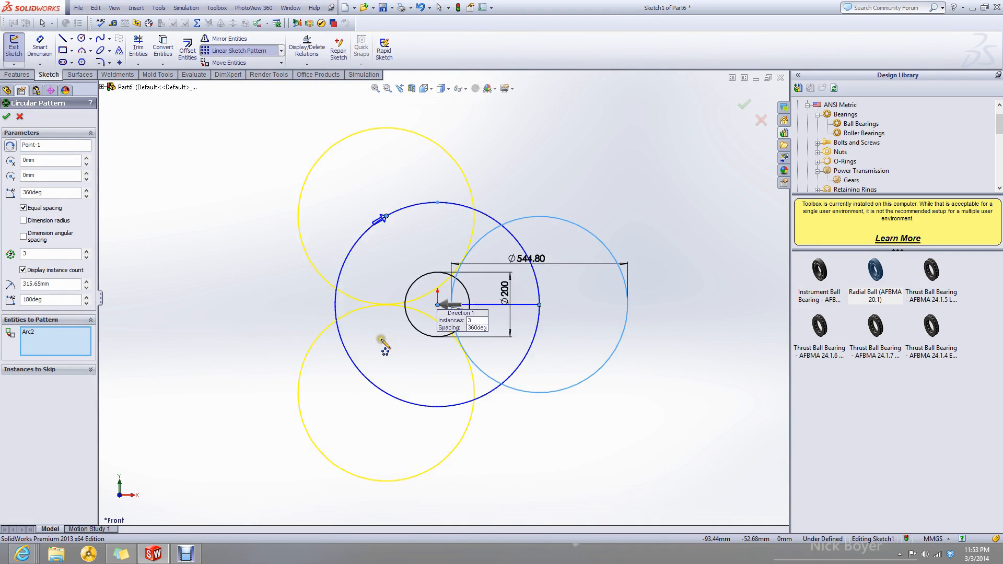
scroll(441, 319, down, 5)
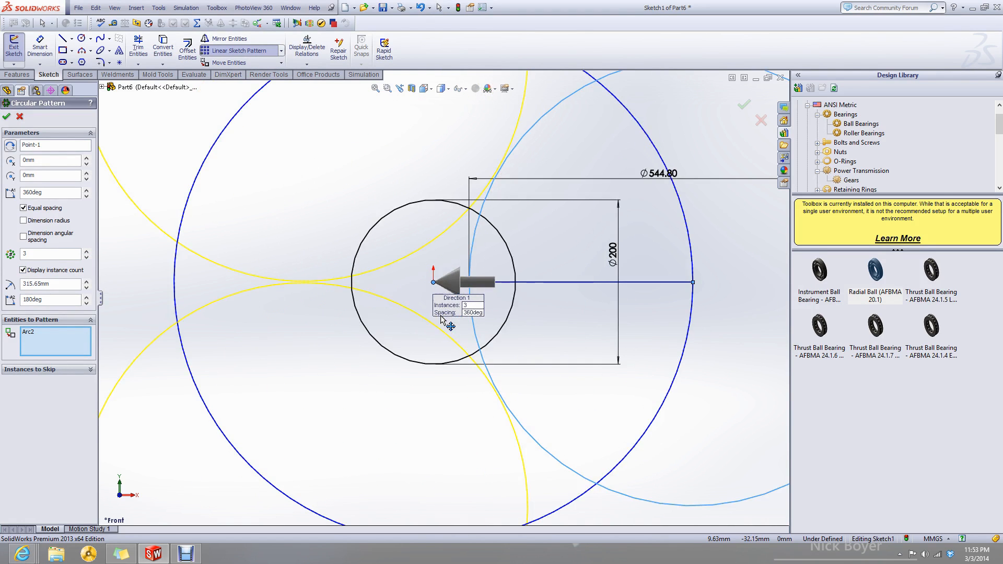
scroll(419, 278, down, 3)
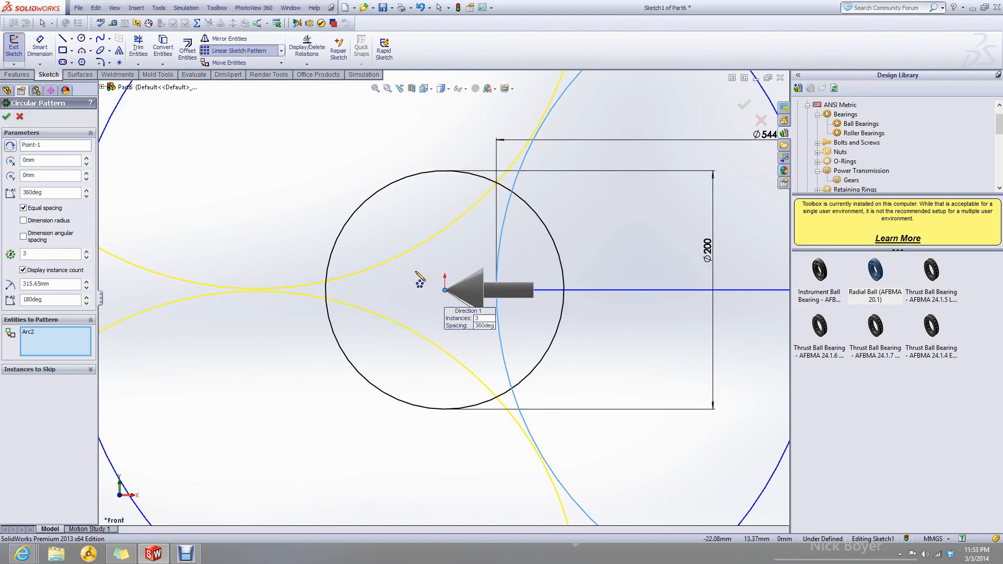
scroll(419, 278, down, 2)
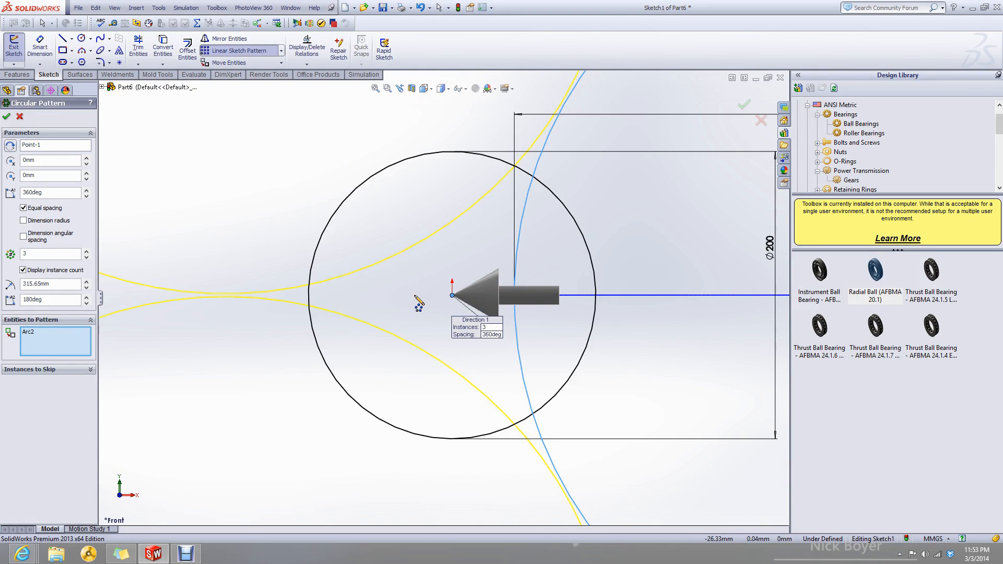
click(6, 116)
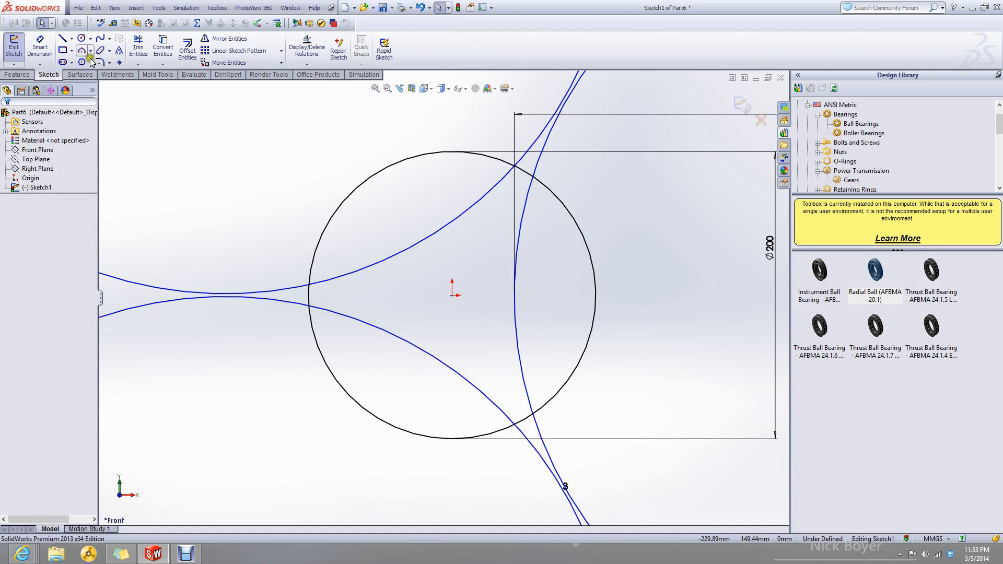
click(81, 39)
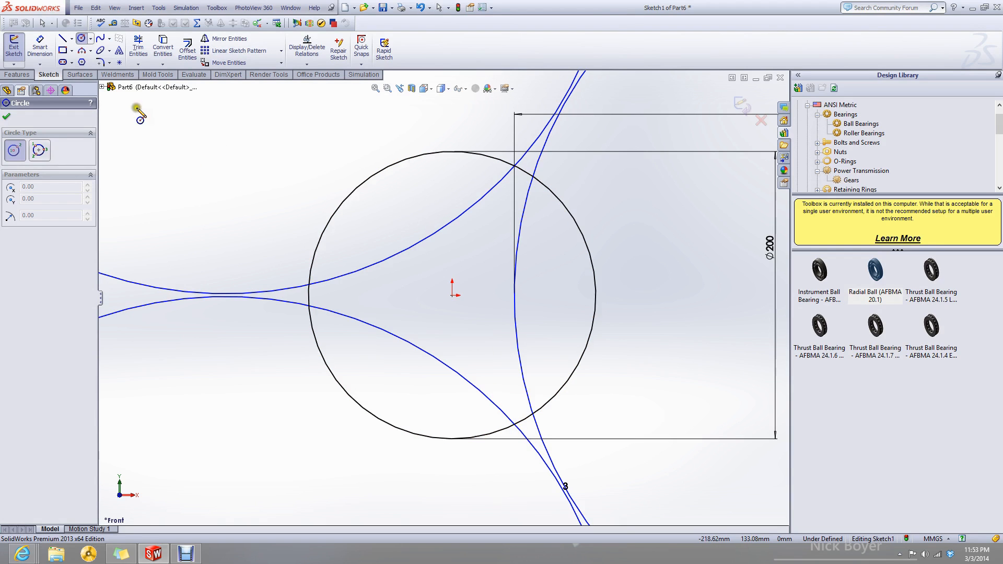
scroll(443, 299, up, 3)
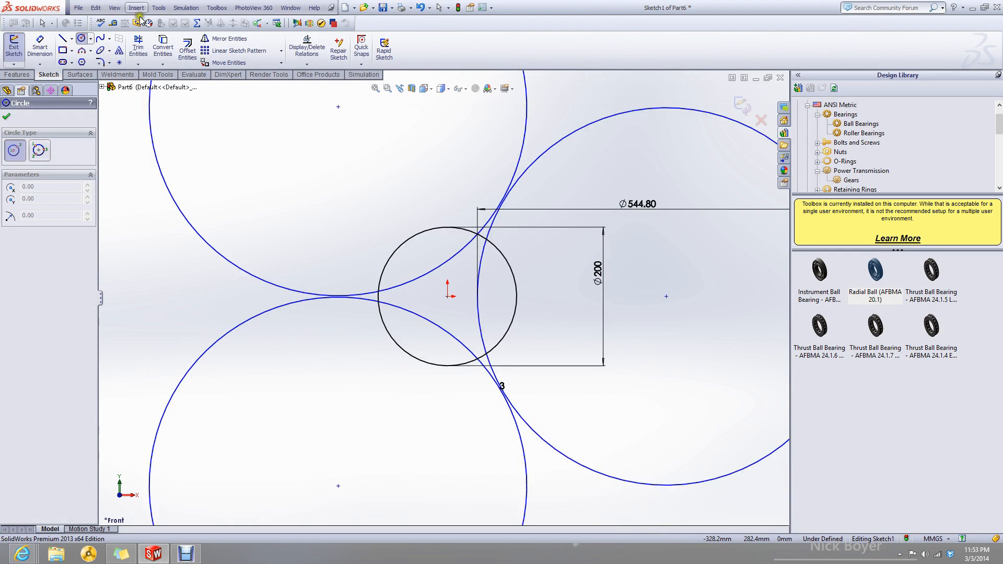
drag(338, 228, 357, 399)
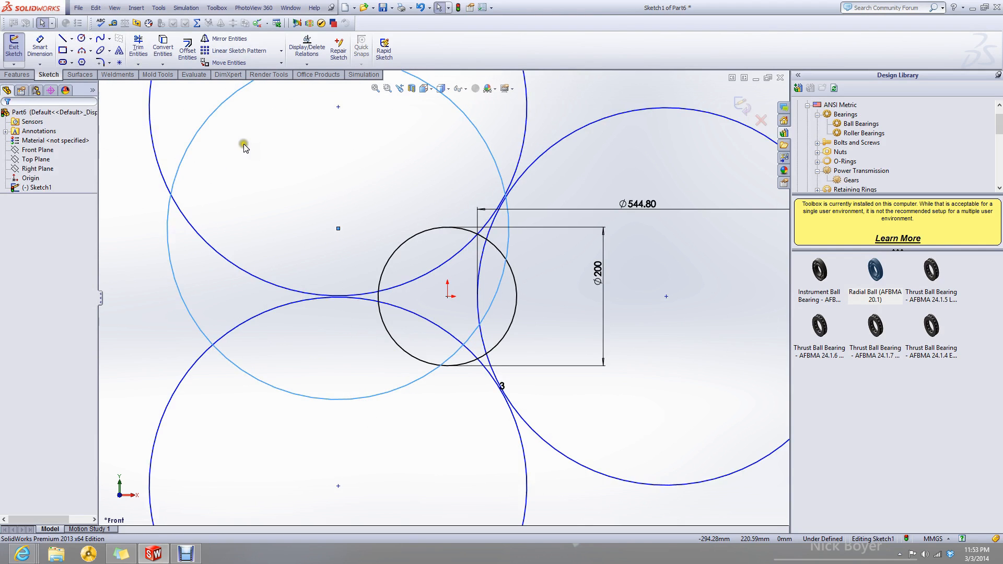
key(Delete)
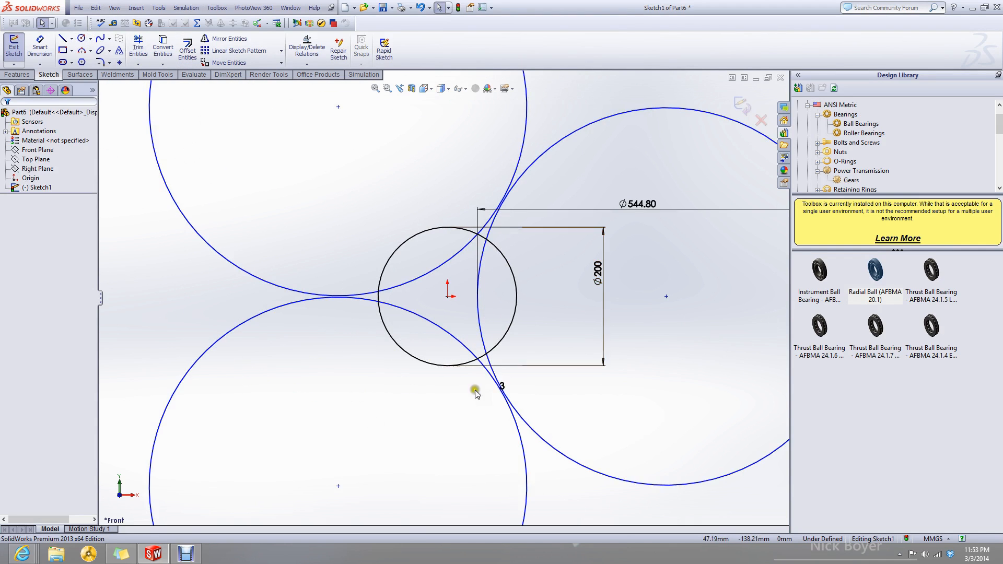
Dimension the distance from the origin to the centre of the large circle on the right as 320 mm.
scroll(590, 368, up, 3)
drag(597, 298, 605, 297)
click(602, 360)
click(40, 43)
click(446, 296)
click(604, 298)
click(559, 389)
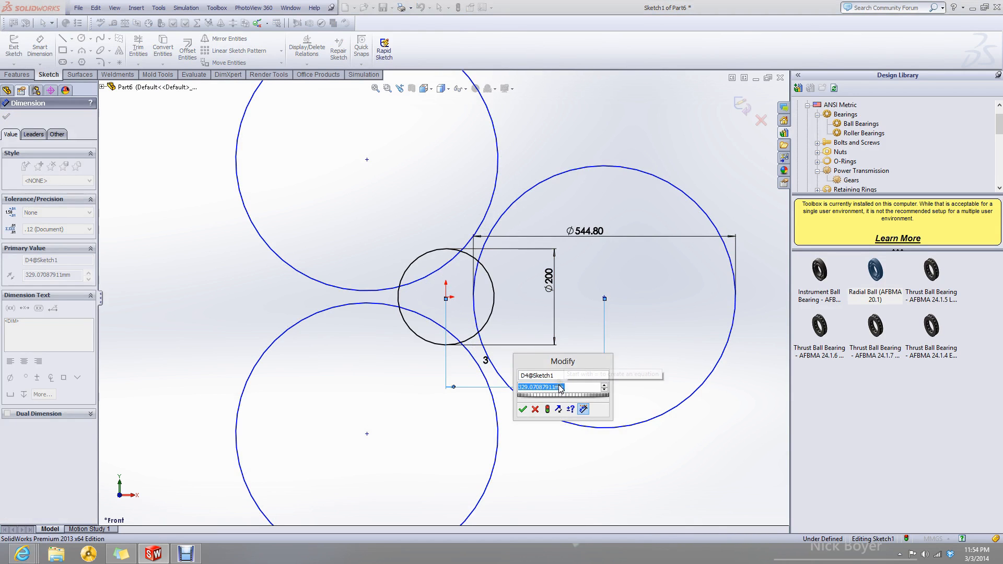
text(320)
key(Return)
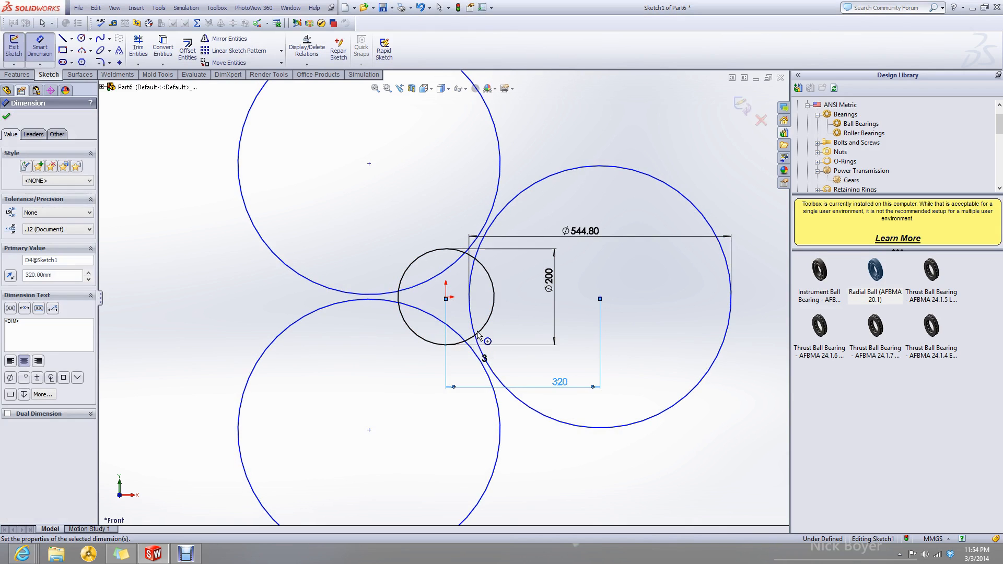
key(Escape)
key(Escape)
Try to trim the parts of the three large circles outside the 200 mm circle and the excess arcs around the carrier profile.
scroll(432, 285, down, 1)
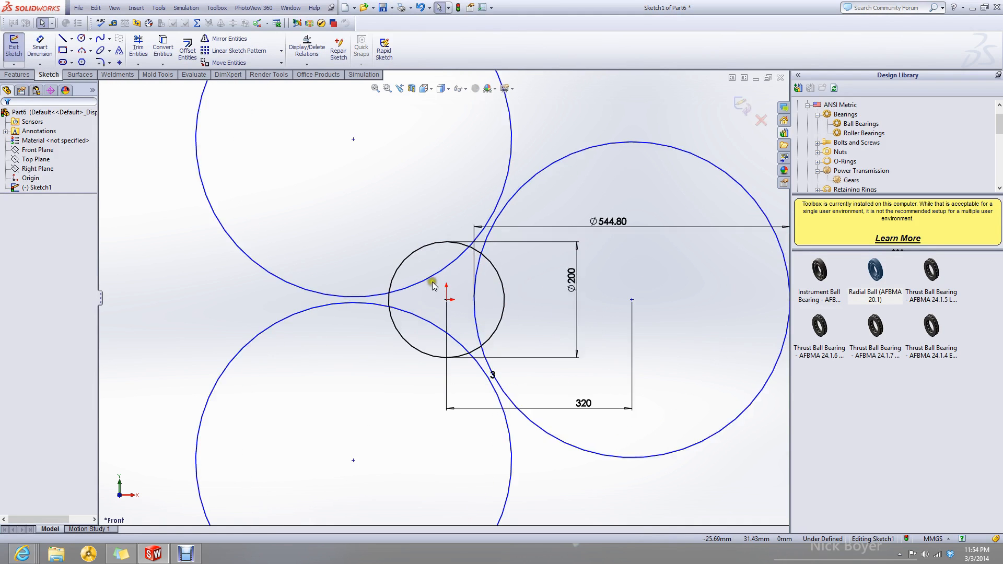
click(138, 47)
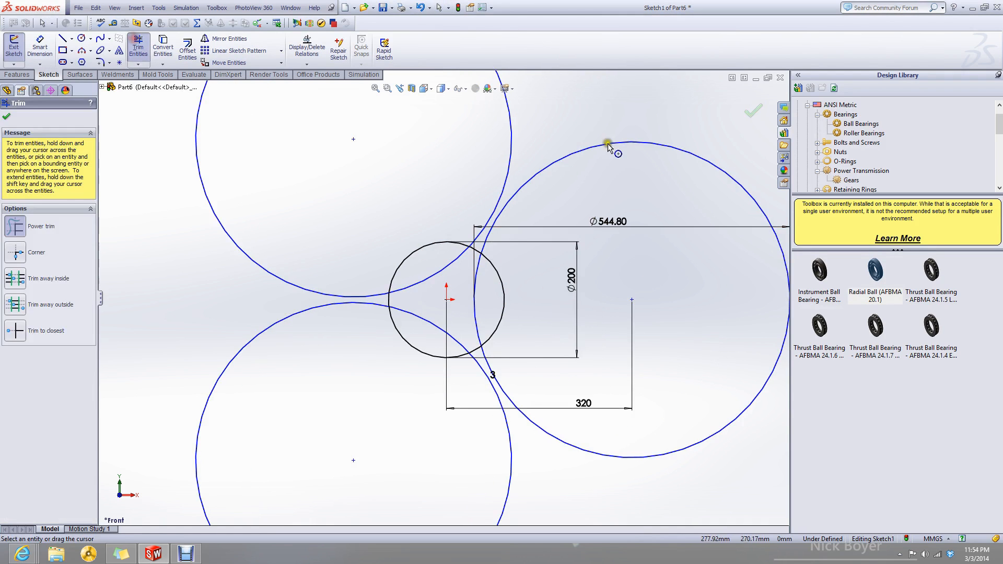
mouse_move(674, 114)
mouse_down()
mouse_move(694, 197)
mouse_move(616, 403)
mouse_move(347, 352)
mouse_move(524, 101)
mouse_up()
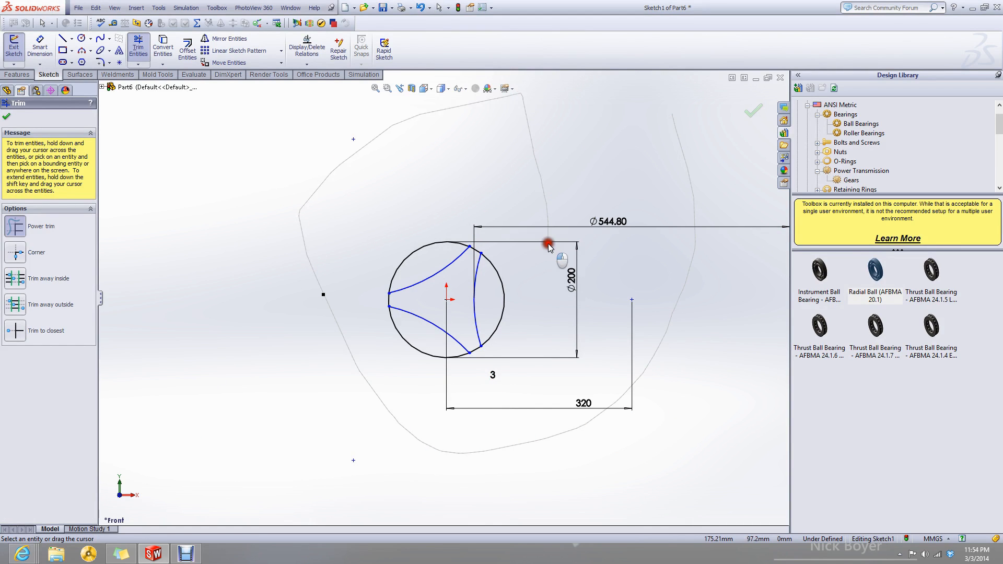
mouse_move(544, 249)
mouse_down()
mouse_move(517, 273)
mouse_move(513, 314)
mouse_move(435, 394)
mouse_move(380, 286)
mouse_move(366, 330)
mouse_up()
key(Escape)
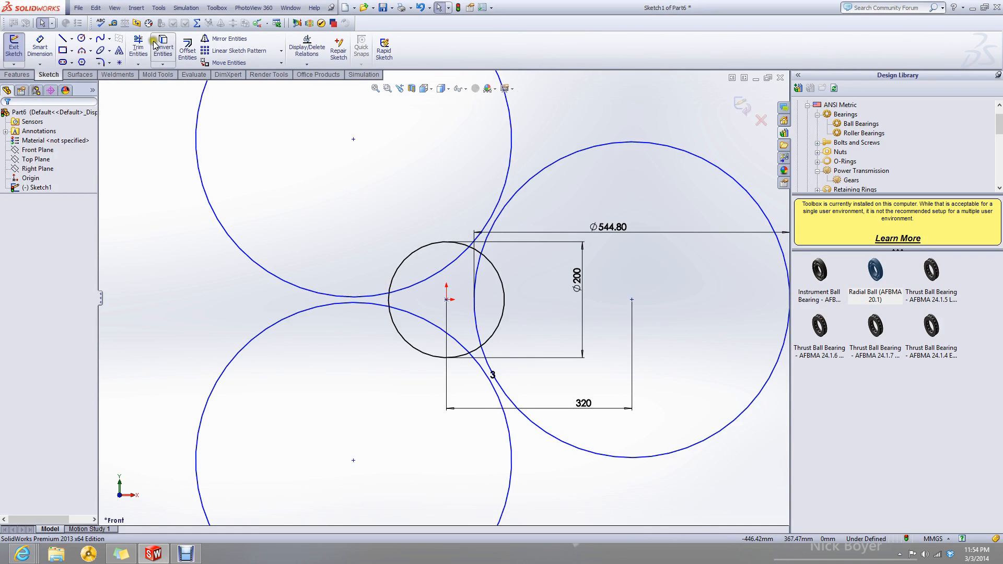
Power-trim the three large circles and the 200 mm circle down to a closed three-armed outline around the origin.
click(135, 46)
mouse_move(420, 156)
mouse_down()
mouse_move(599, 499)
mouse_move(336, 374)
mouse_move(407, 344)
mouse_move(467, 415)
mouse_move(517, 261)
mouse_move(448, 123)
mouse_move(426, 258)
mouse_up()
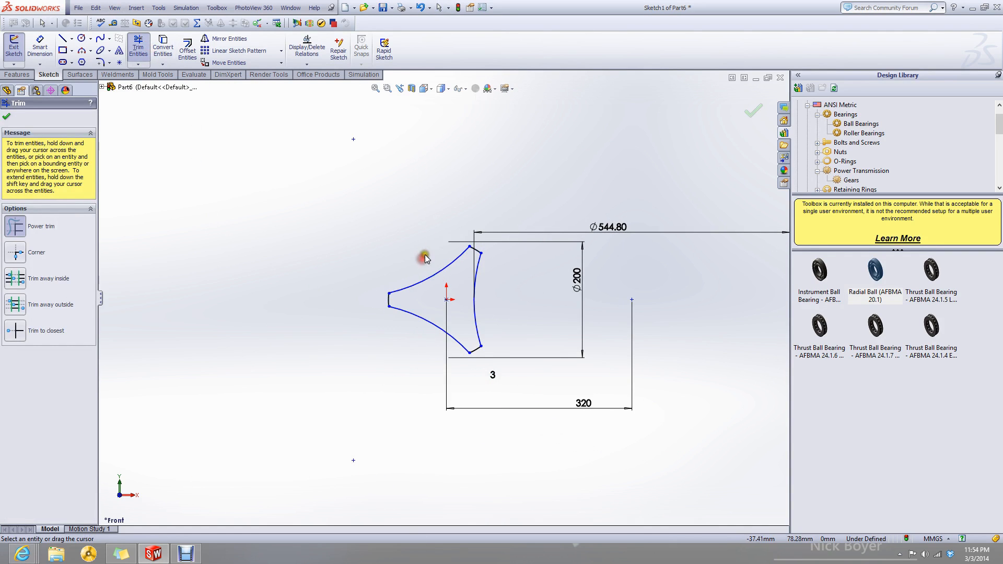
click(7, 120)
Draw a construction centreline from the origin to the midpoint of the upper-right arm's end arc.
click(90, 40)
mouse_move(57, 41)
click(89, 61)
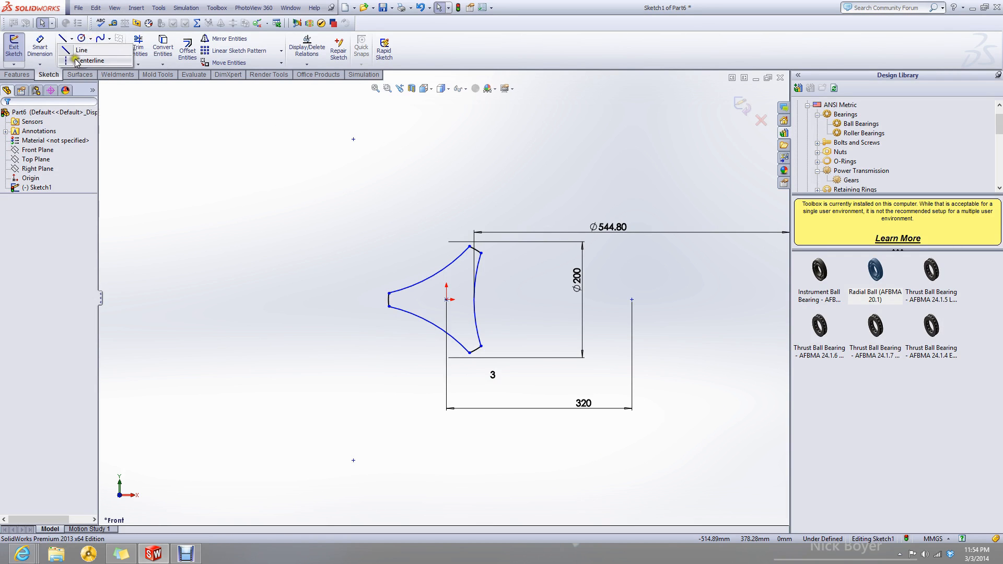
scroll(419, 231, down, 2)
click(459, 334)
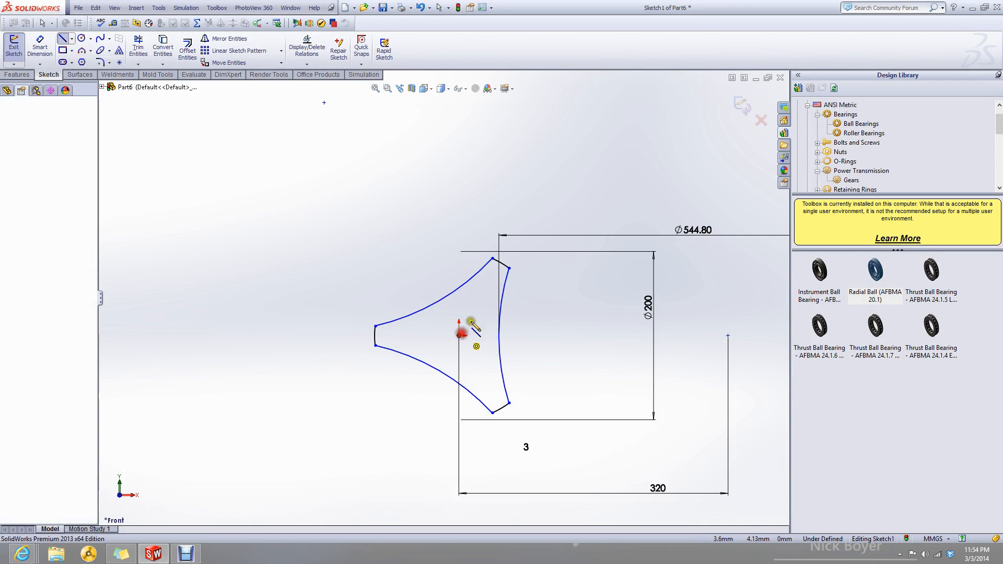
scroll(492, 290, down, 2)
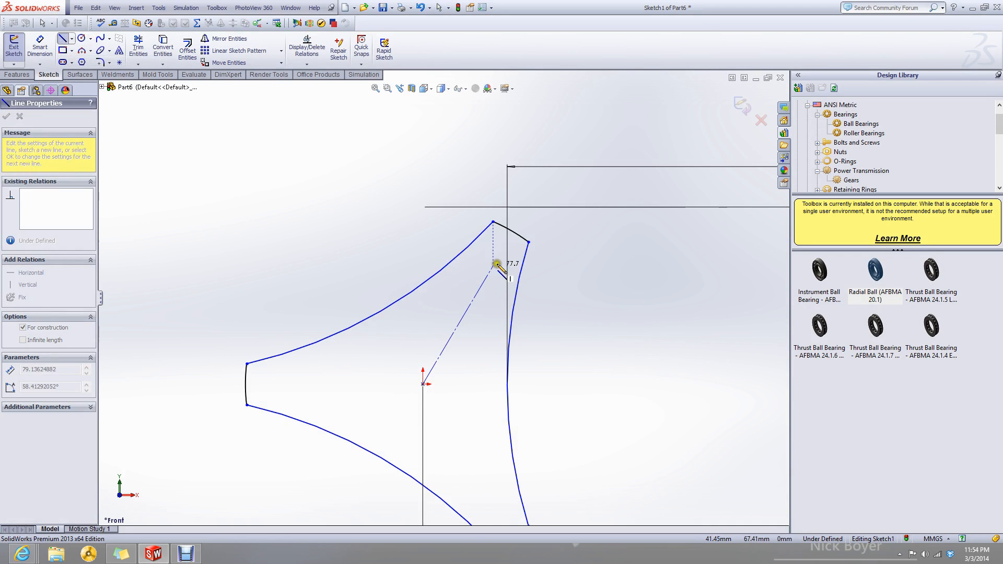
click(510, 230)
key(Escape)
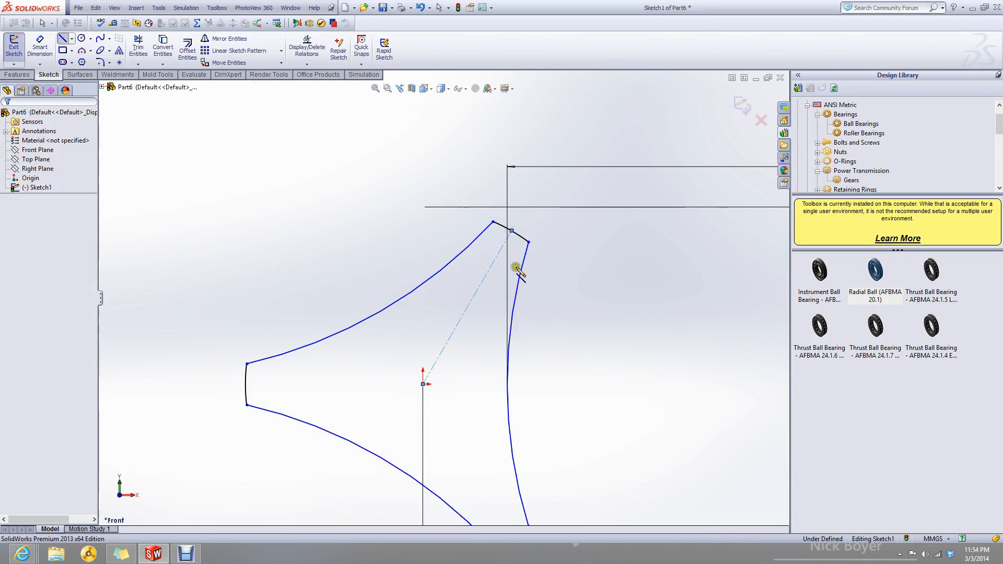
Sketch a small circle centred on the centreline, just inside the upper-right arm's end arc.
click(81, 38)
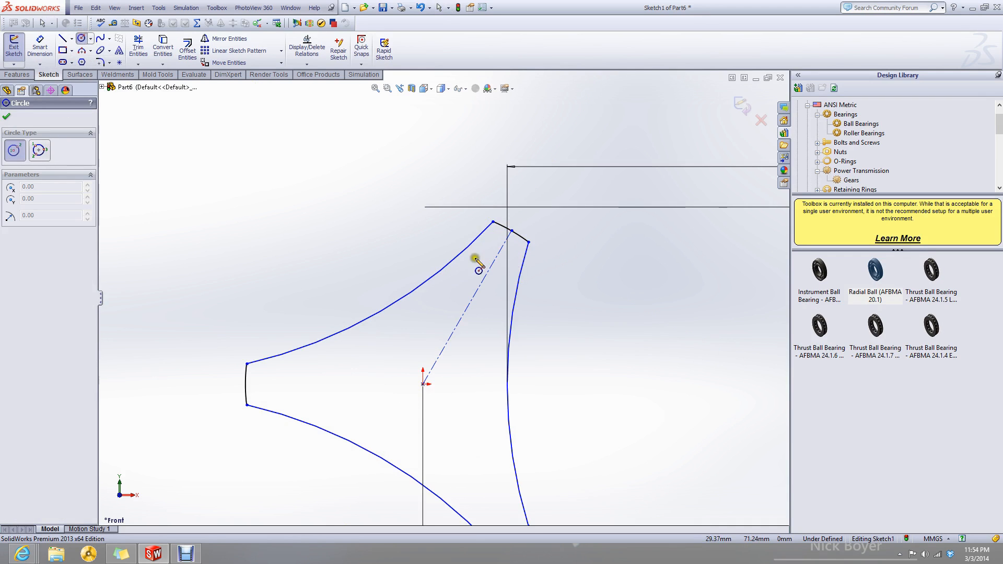
click(497, 255)
click(505, 261)
key(Escape)
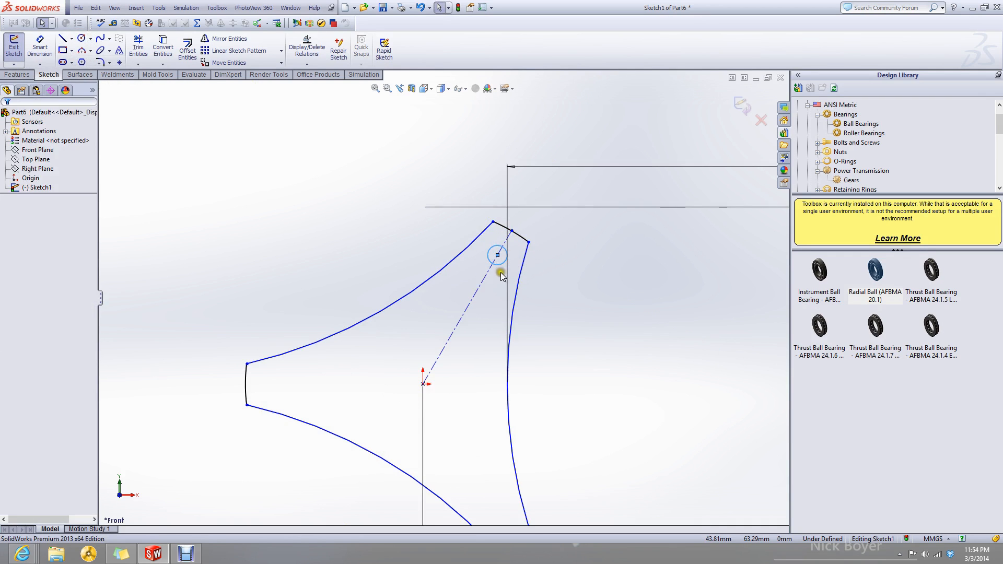
Add a Fix relation to the construction centreline.
click(479, 287)
double_click(40, 321)
click(11, 249)
click(615, 307)
Dimension the distance from the origin to the small circle's centre as 150 mm.
click(40, 46)
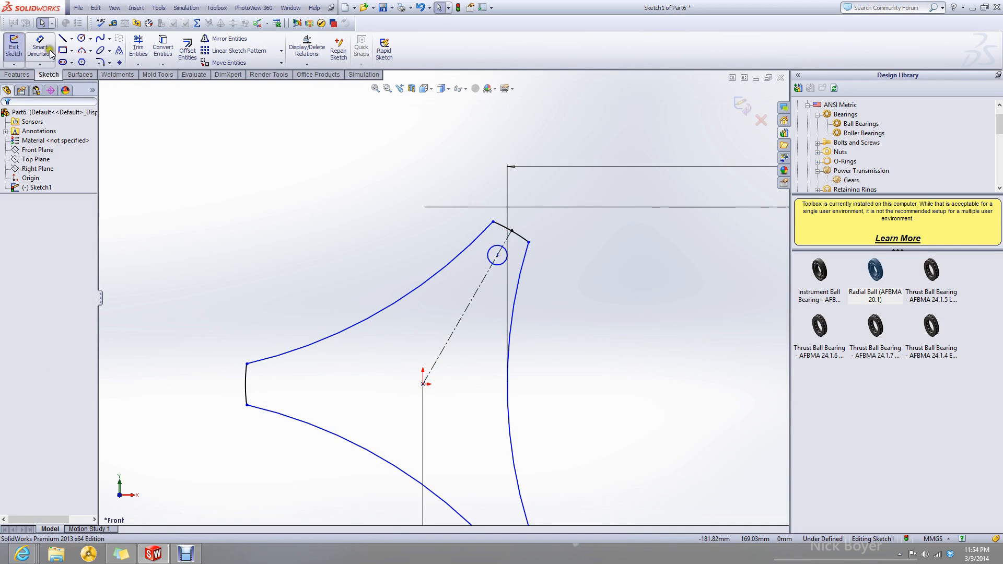
click(423, 385)
click(498, 255)
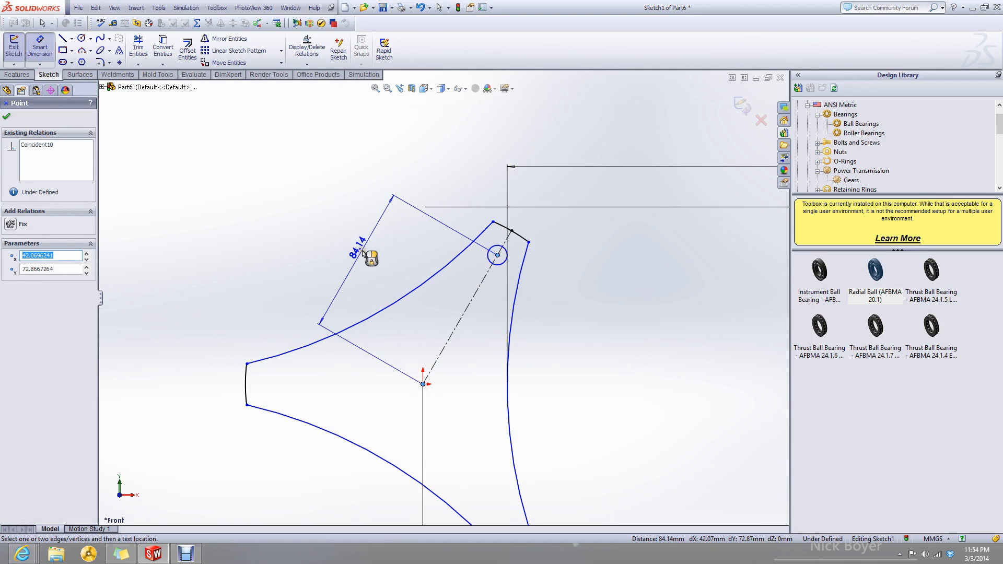
click(362, 249)
scroll(376, 324, up, 5)
scroll(348, 294, down, 4)
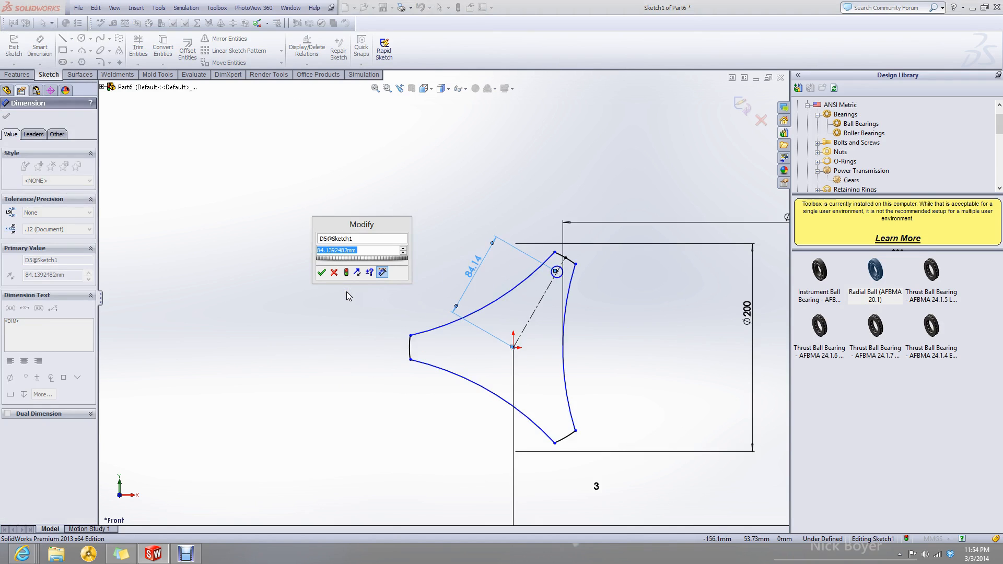
text(150)
key(Return)
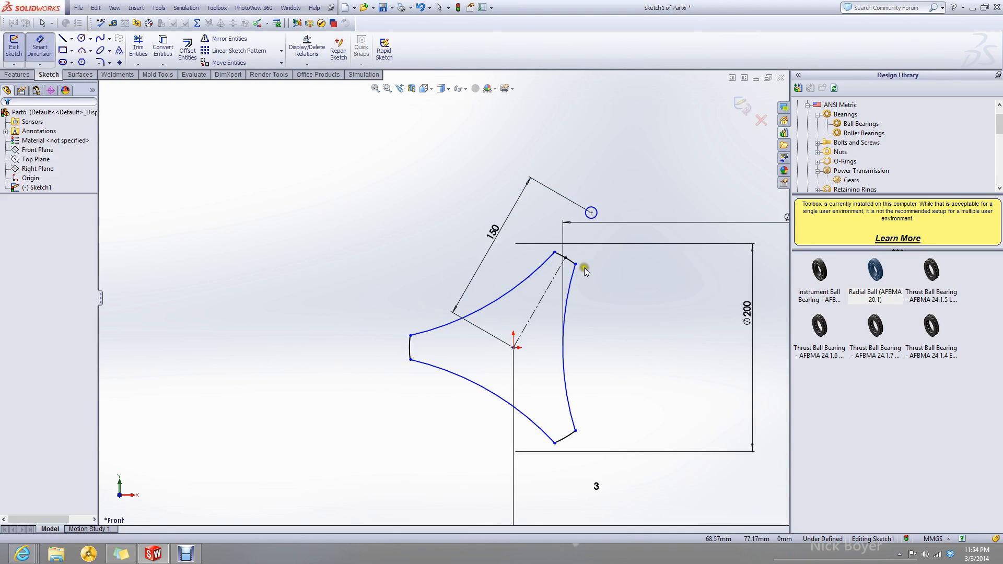
key(Escape)
Delete the Fix relation from the construction centreline.
click(571, 263)
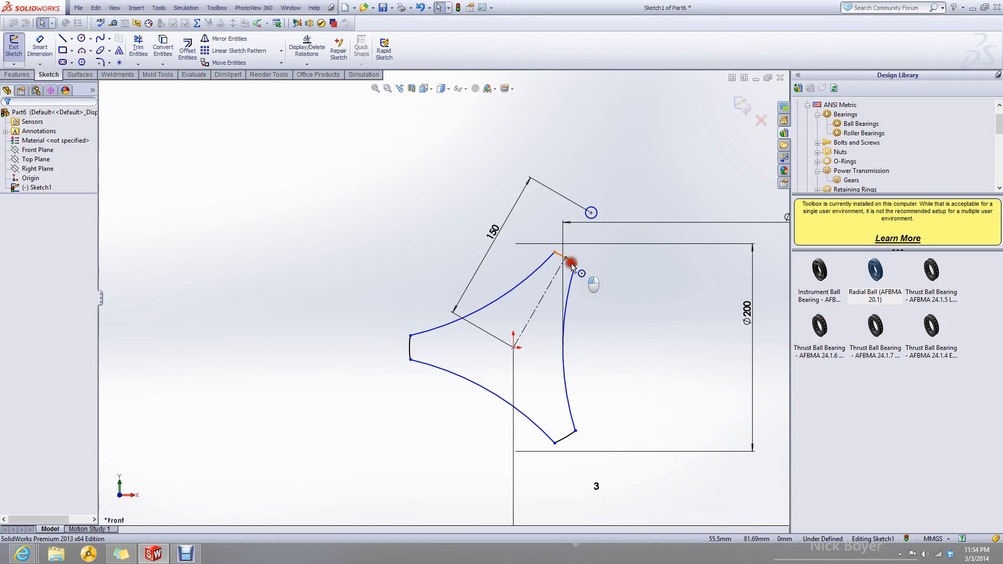
click(637, 168)
click(536, 309)
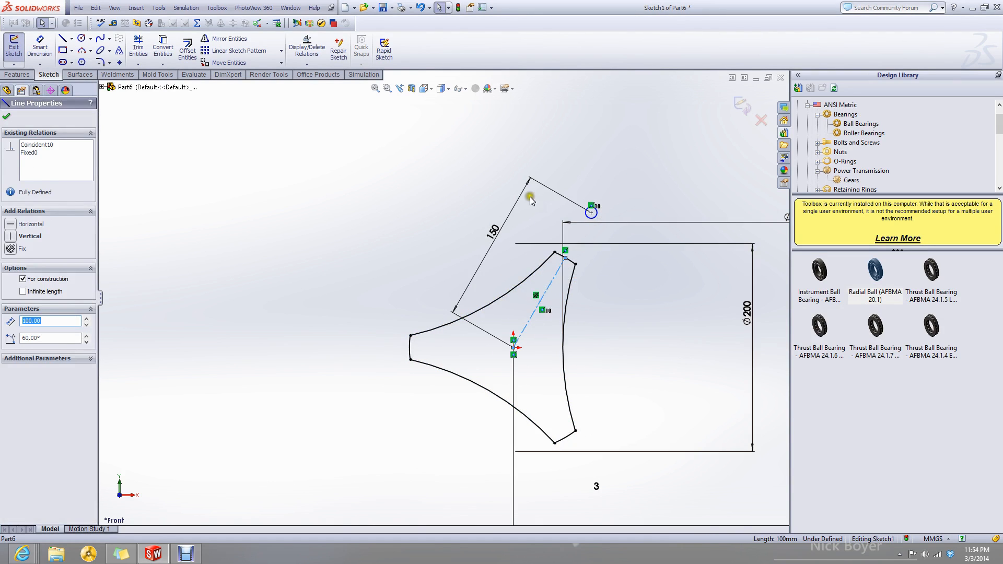
click(536, 294)
click(540, 305)
click(537, 295)
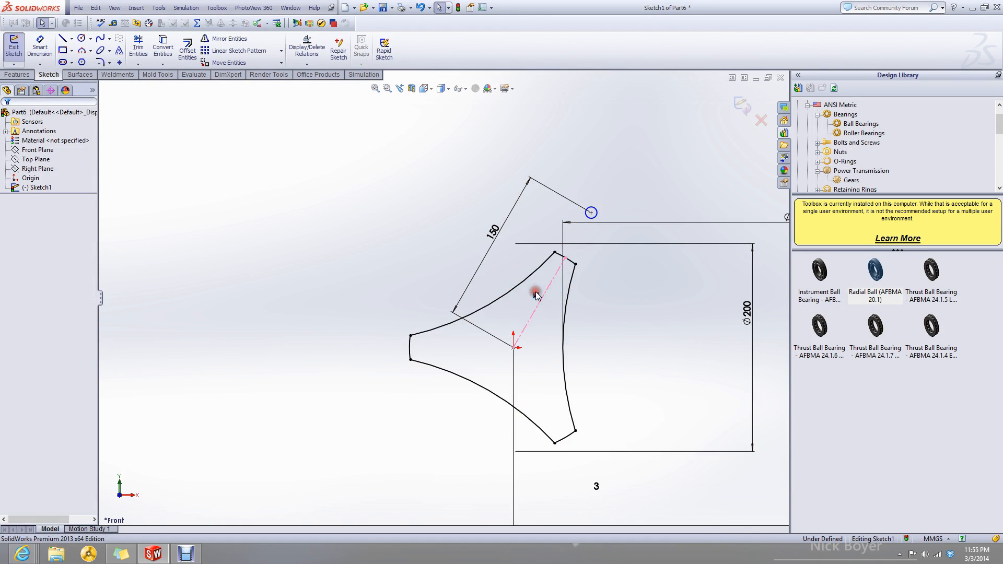
Try to pull the upper-right arm's end arc outward towards the small circle.
drag(571, 263, 603, 202)
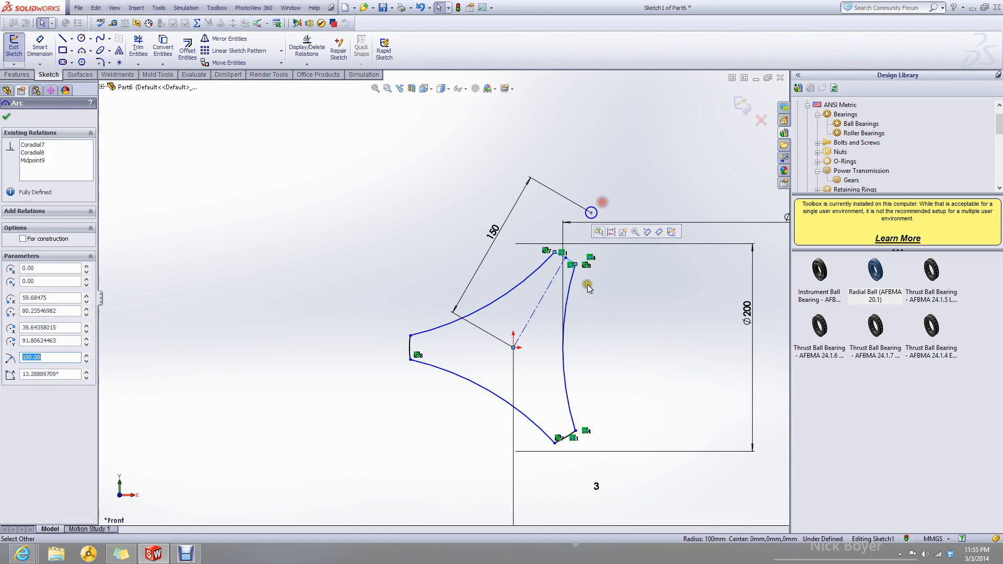
click(605, 402)
scroll(611, 408, up, 3)
scroll(601, 408, up, 2)
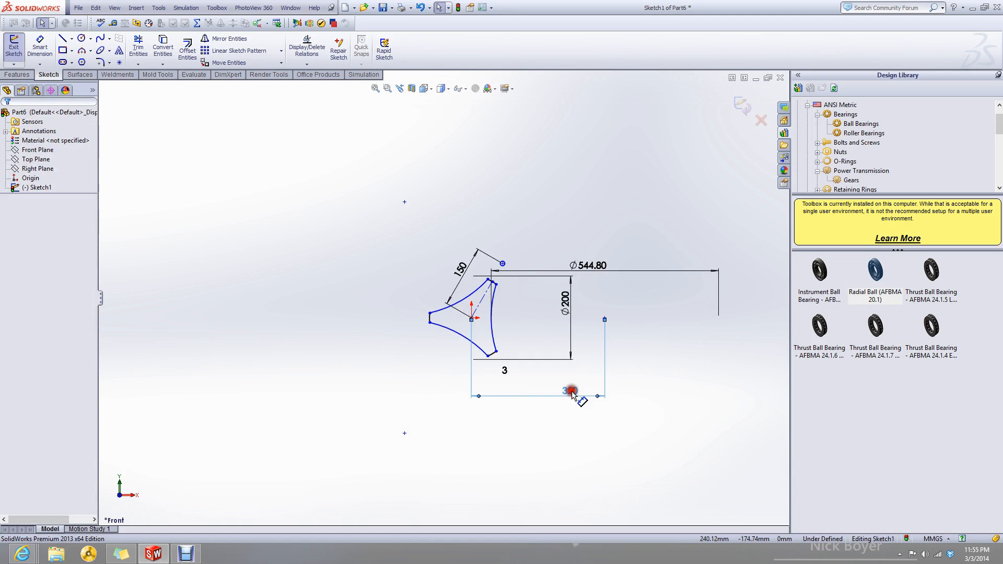
double_click(573, 393)
click(458, 377)
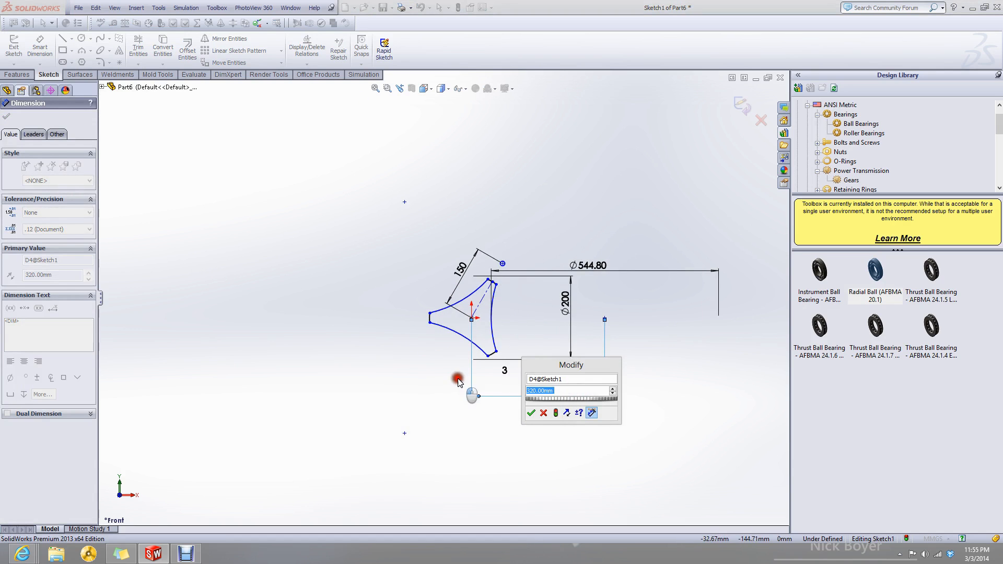
click(544, 413)
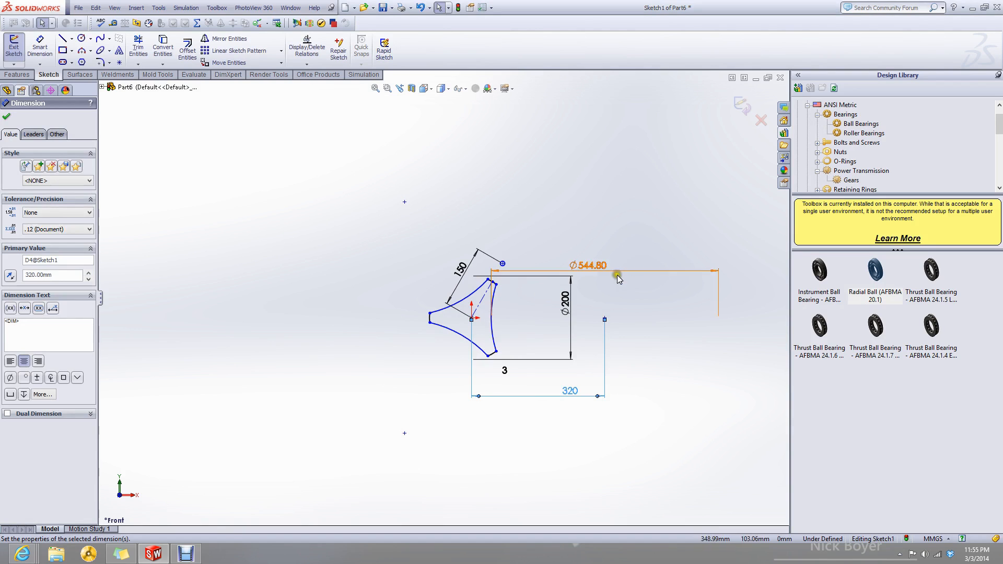
Try a new value for the 200 mm diameter of the arm-end arcs and undo the change.
scroll(560, 303, down, 2)
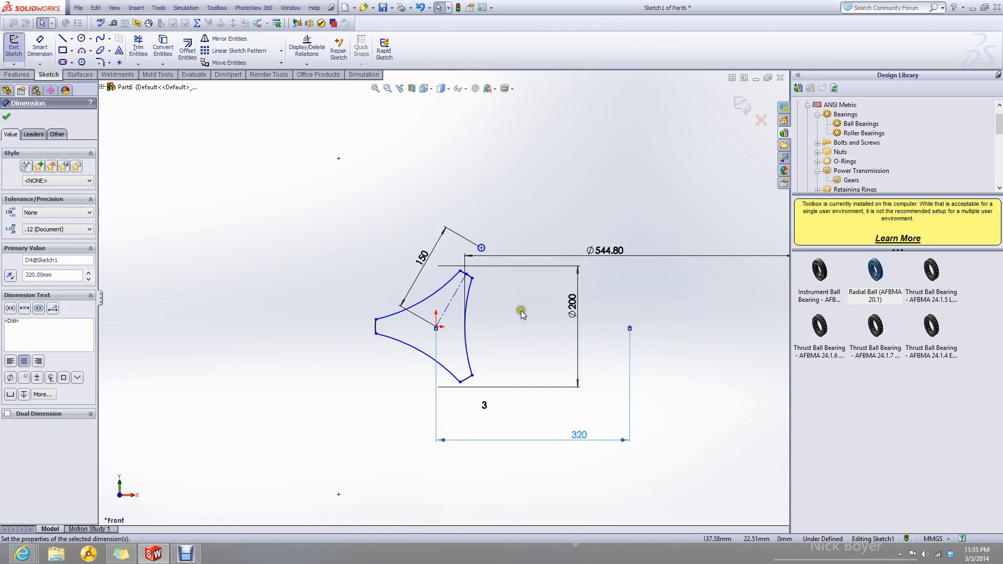
double_click(573, 301)
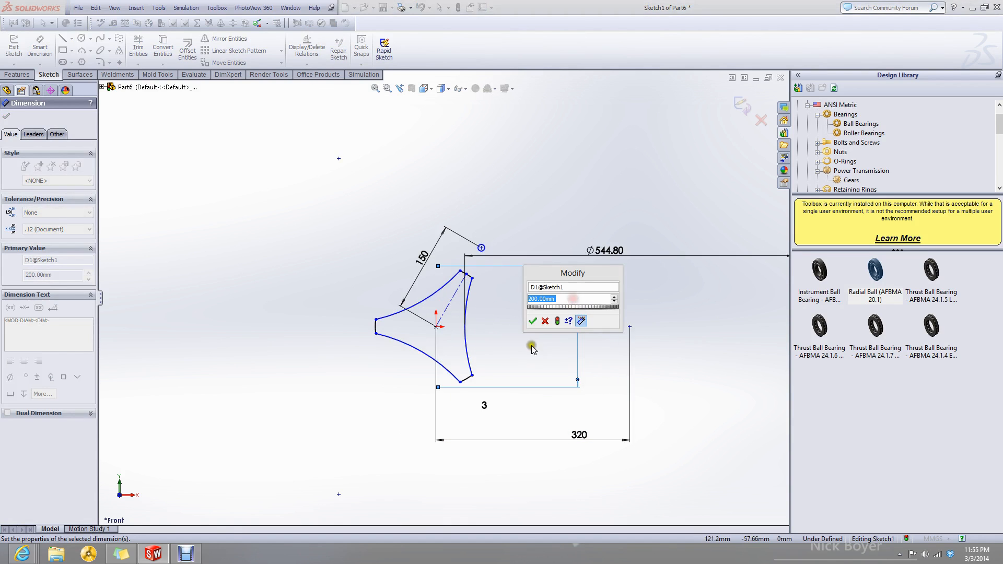
key(Return)
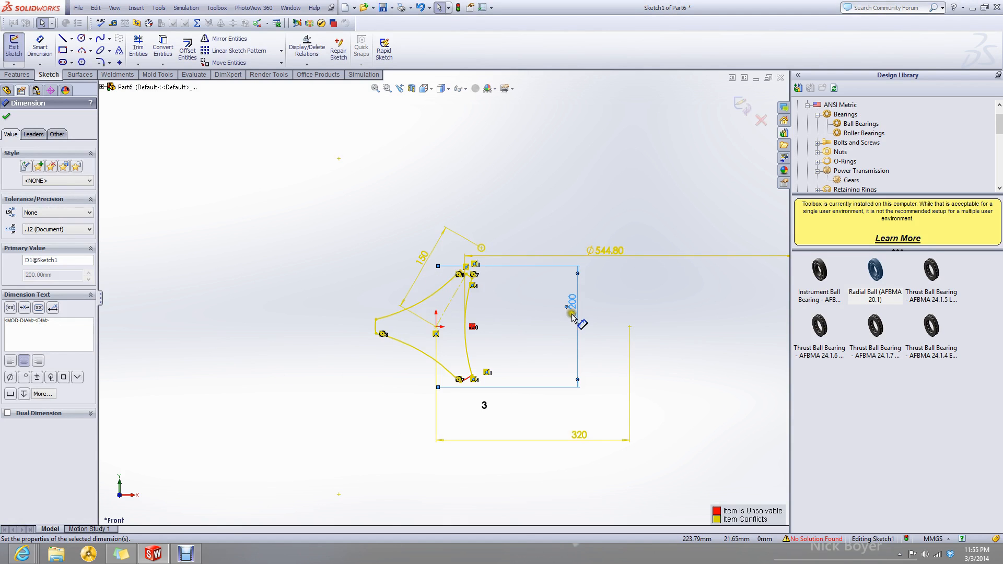
key(Escape)
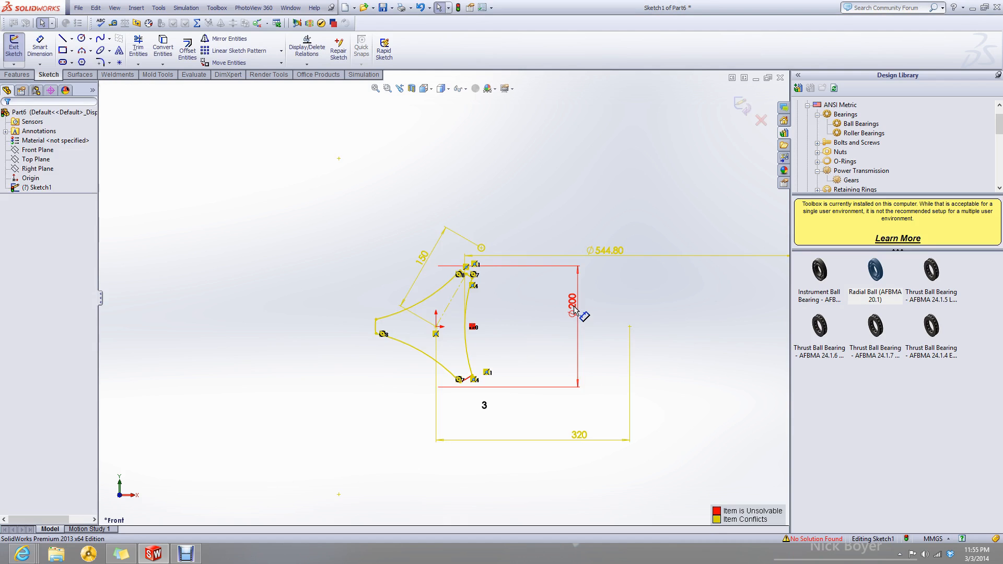
key(ctrl+z)
key(ctrl+z)
Set the diameter of the arm-end arcs to 400 mm.
click(566, 313)
double_click(566, 314)
text(40)
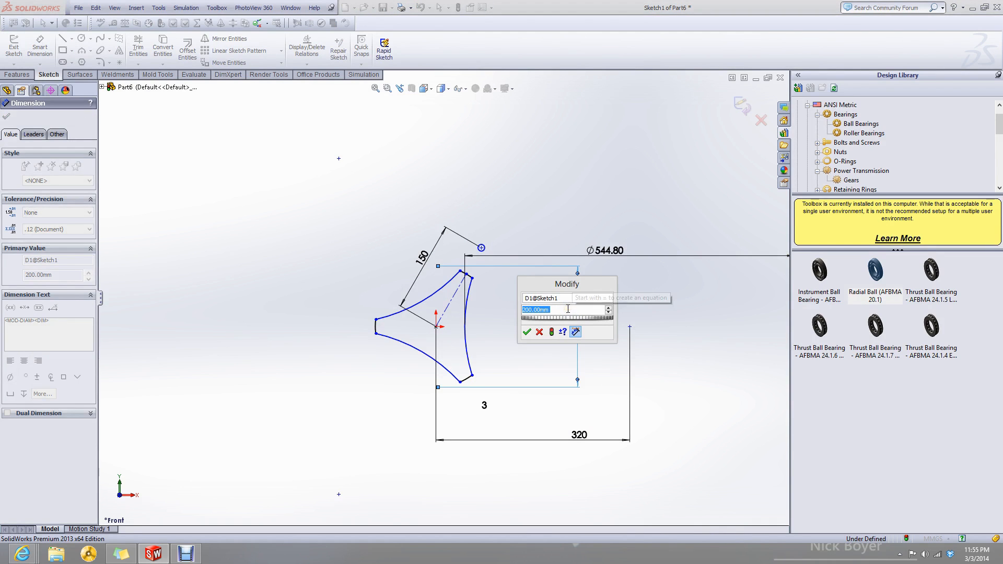
text(0)
key(Return)
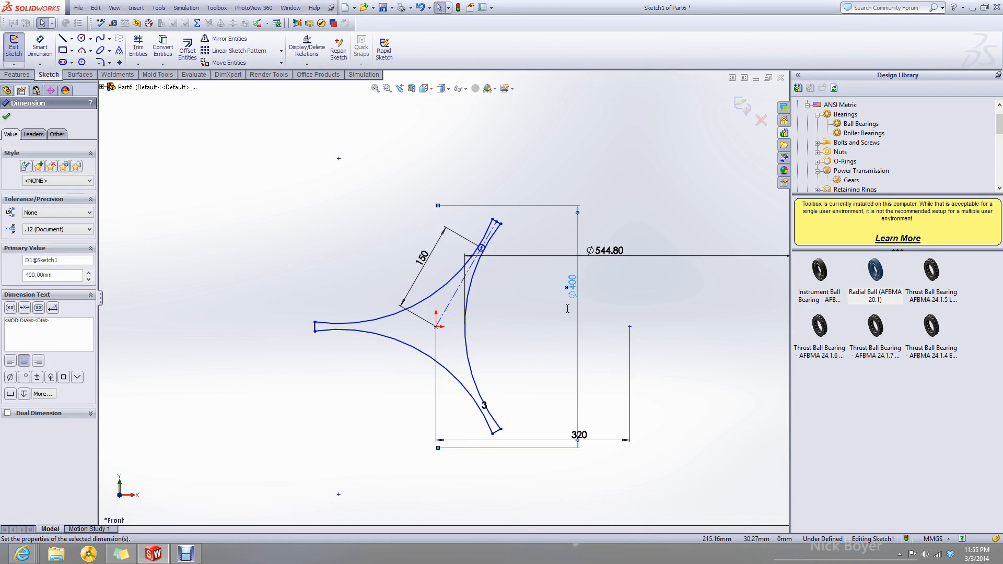
Reduce the diameter of the arm-end arcs to 380 mm.
click(542, 300)
click(573, 281)
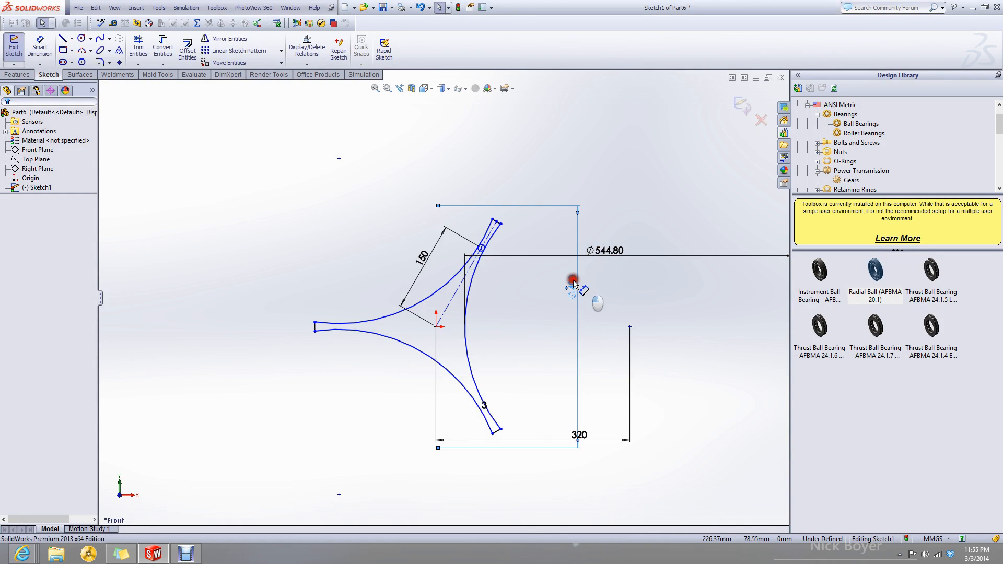
double_click(573, 280)
text(380)
key(Return)
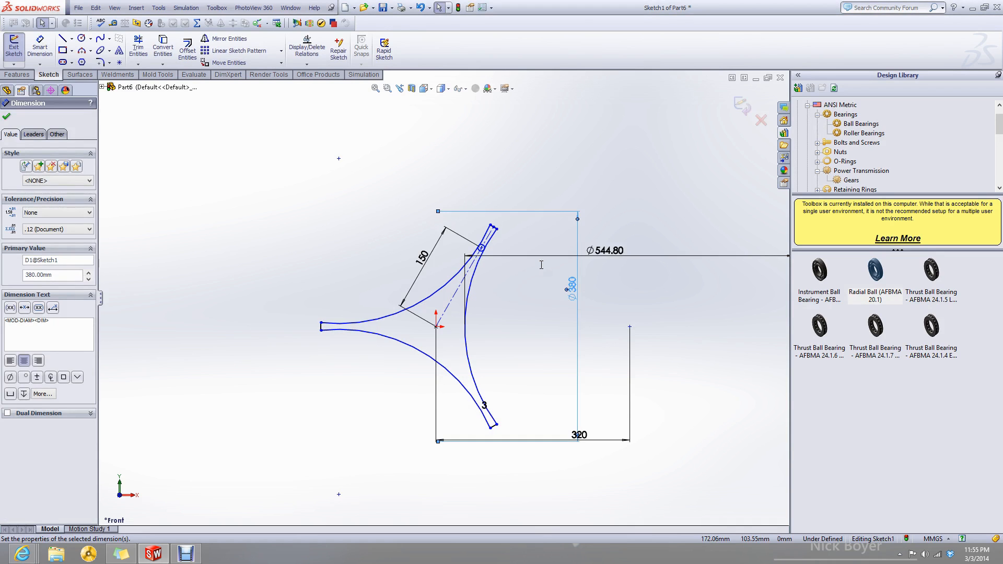
Set the diameter of the arm-end arcs to 350 mm.
click(576, 282)
click(576, 281)
drag(575, 281, 574, 279)
click(573, 281)
double_click(572, 282)
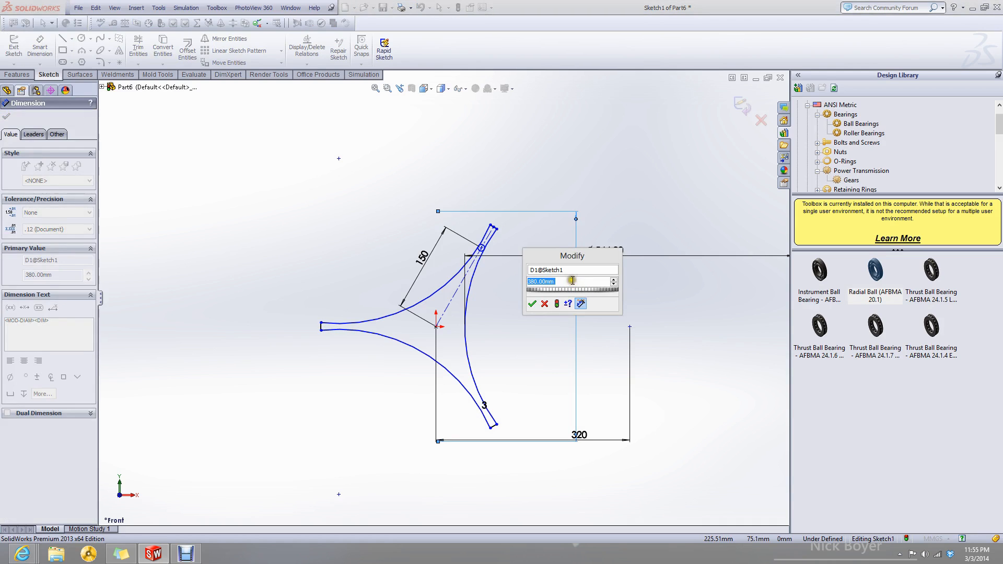
text(2)
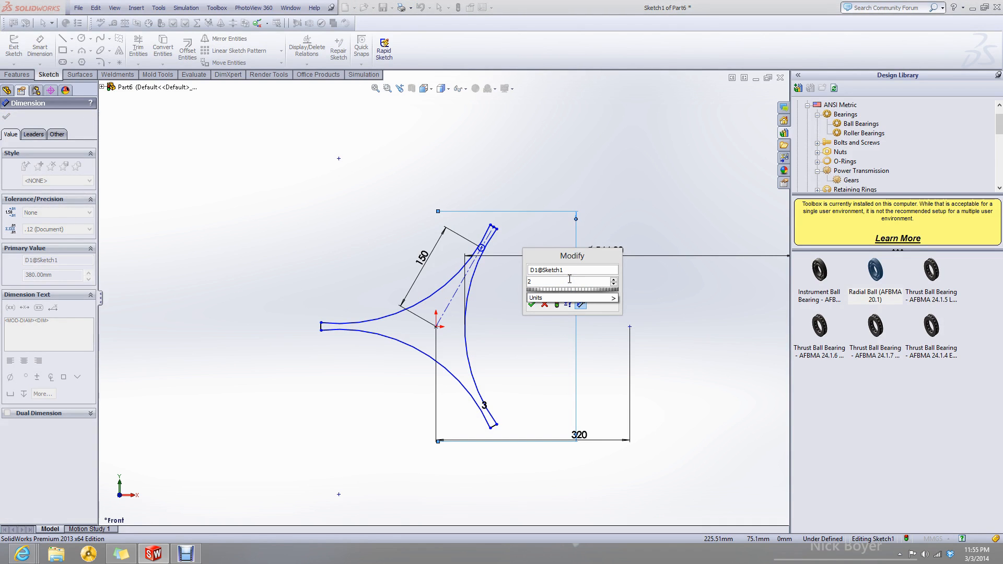
key(BackSpace)
text(350)
key(Return)
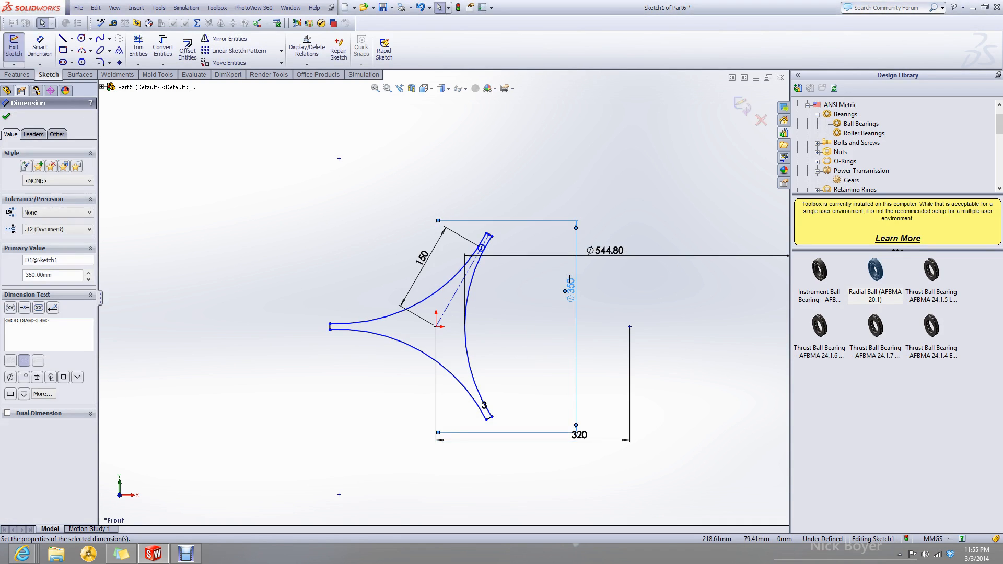
Shift the right-hand large arc's centre slightly upward and set its distance from the origin to 400 mm.
scroll(567, 285, up, 3)
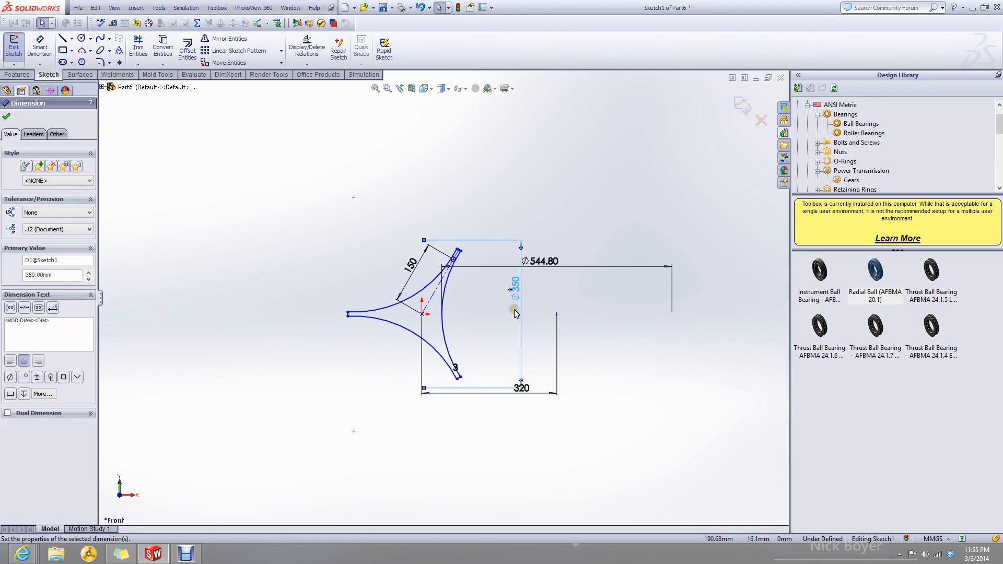
mouse_move(576, 316)
mouse_down()
mouse_move(605, 311)
mouse_move(573, 296)
mouse_up()
double_click(539, 390)
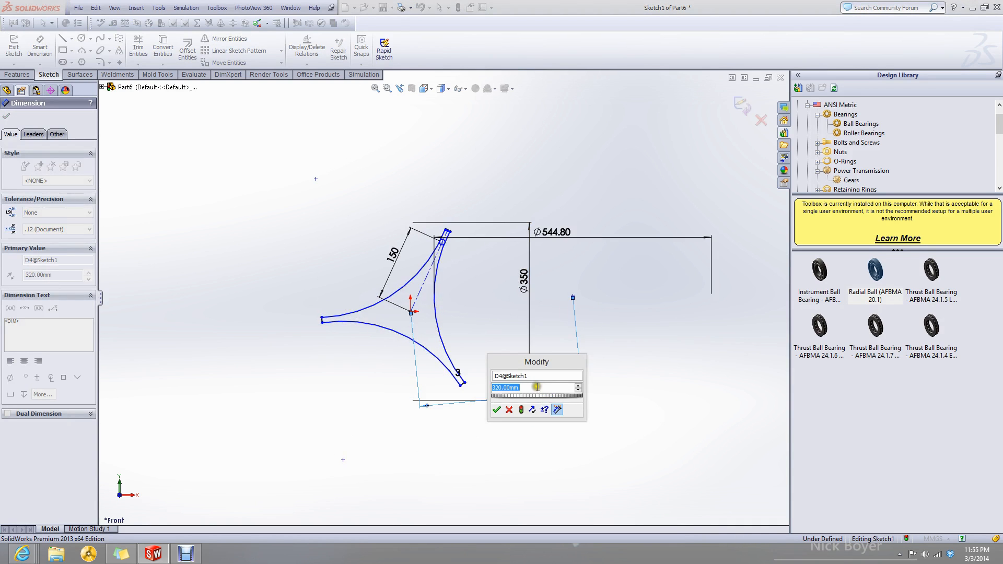
text(400)
key(Return)
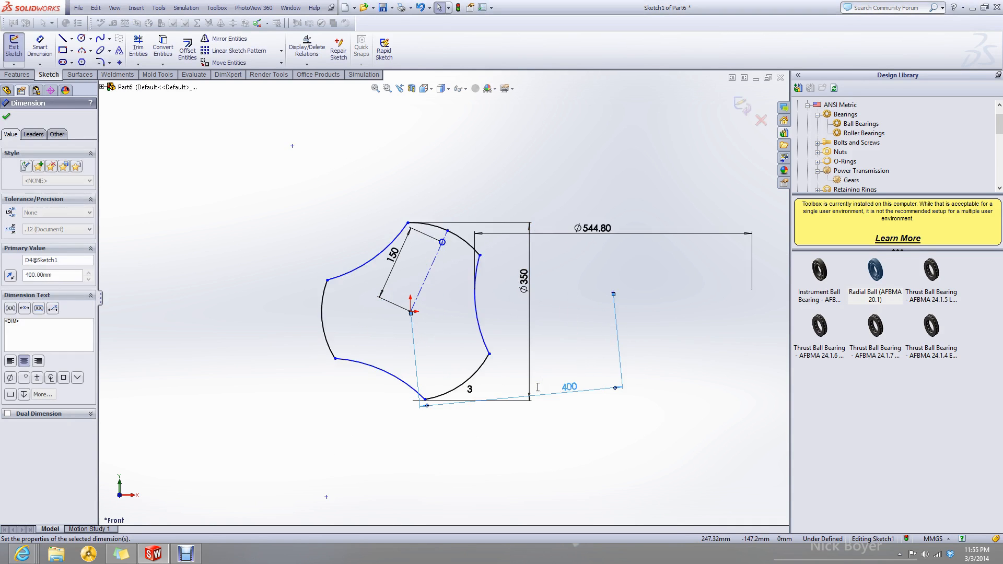
Set the distance from the origin to the right-hand large arc's centre to 350 mm.
double_click(569, 388)
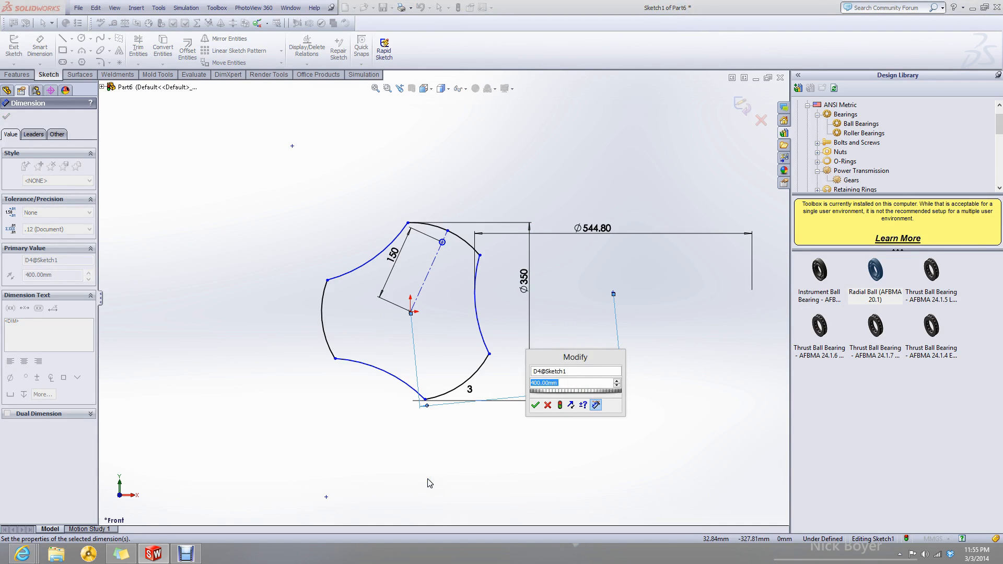
text(350)
key(Return)
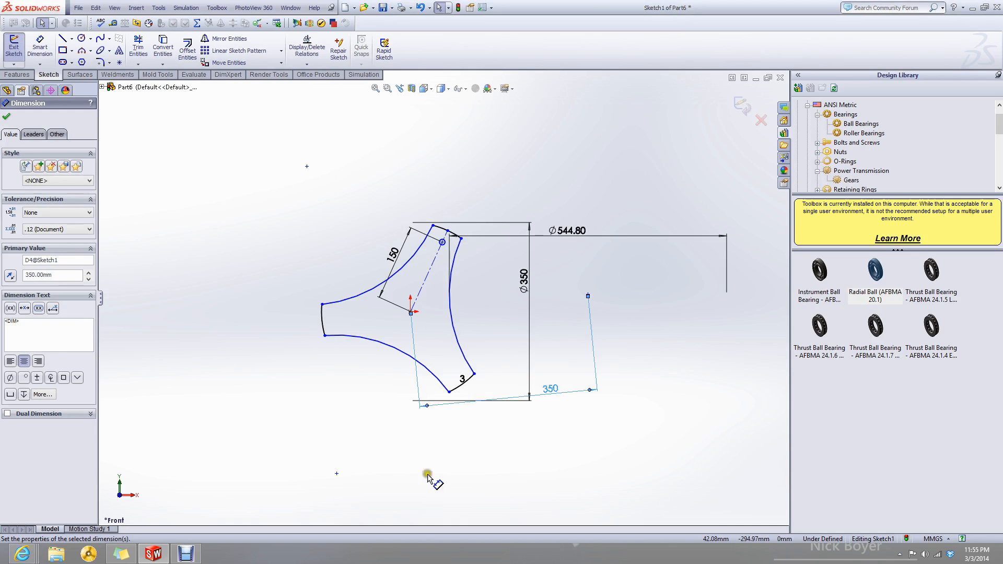
Enlarge the small circle near the upper arm's end freehand, keeping its centre on the centreline.
scroll(416, 245, up, 5)
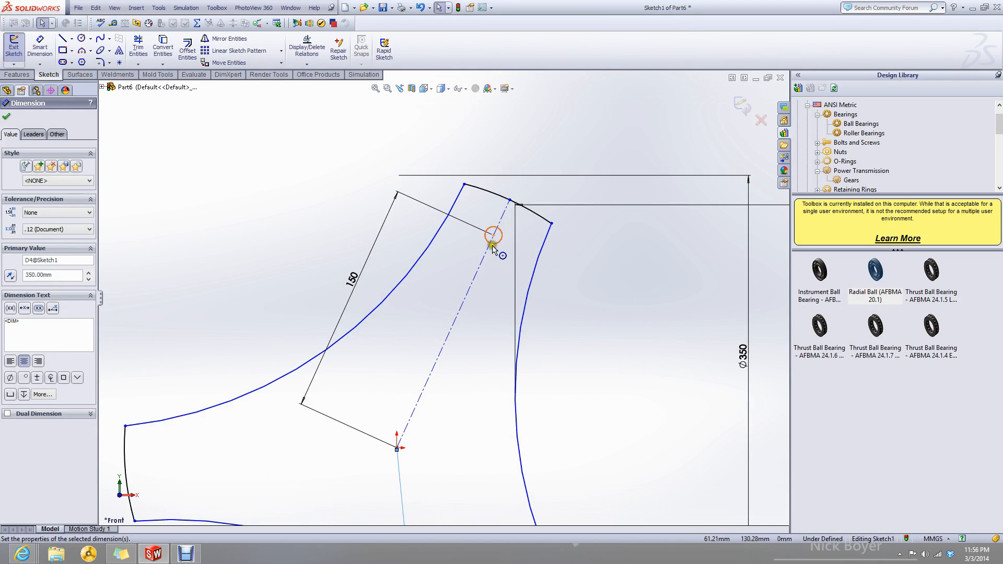
drag(493, 236, 500, 258)
click(569, 294)
click(204, 184)
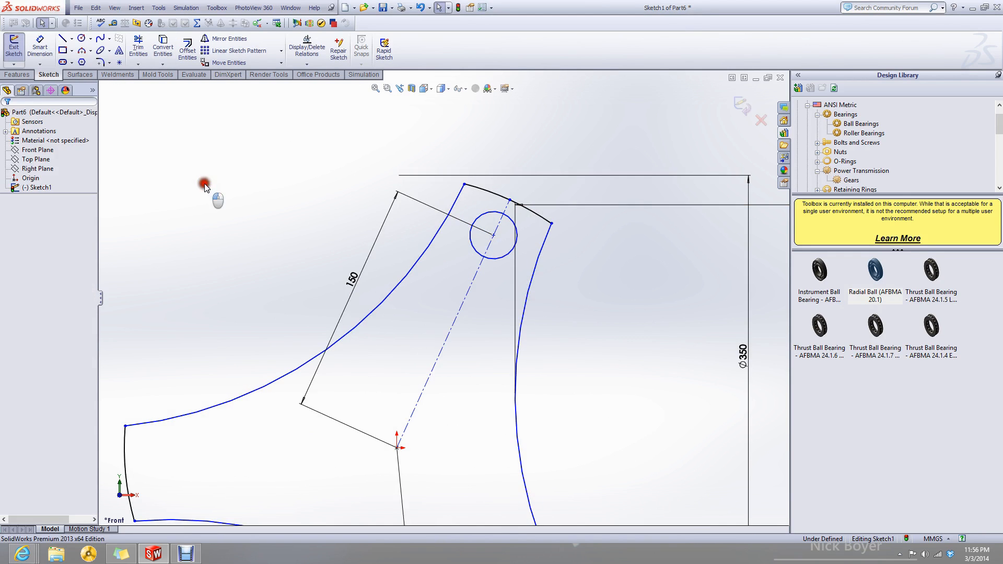
Set the diameter of the small circle near the upper arm's end to 30 mm.
click(39, 46)
click(483, 215)
click(488, 168)
text(30)
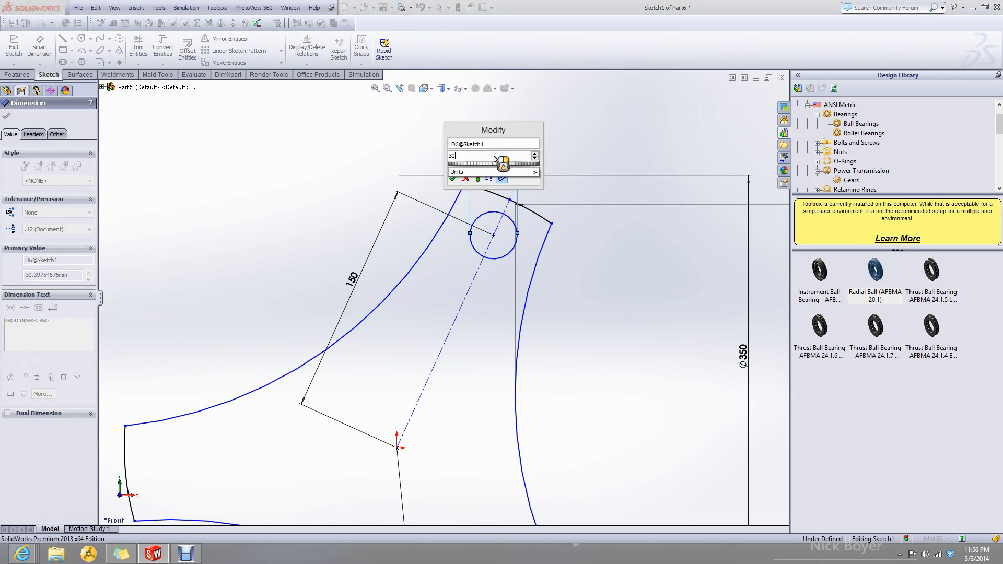
key(Return)
key(Escape)
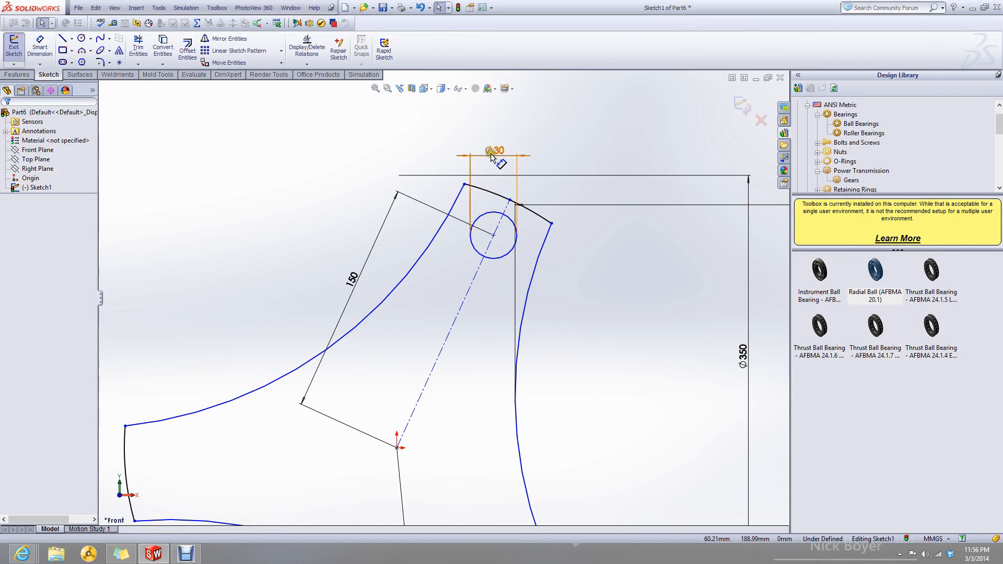
Circular-pattern the 30 mm circle around the origin with 3 equally spaced instances over 360 degrees.
click(479, 218)
click(281, 50)
click(237, 73)
scroll(354, 361, up, 3)
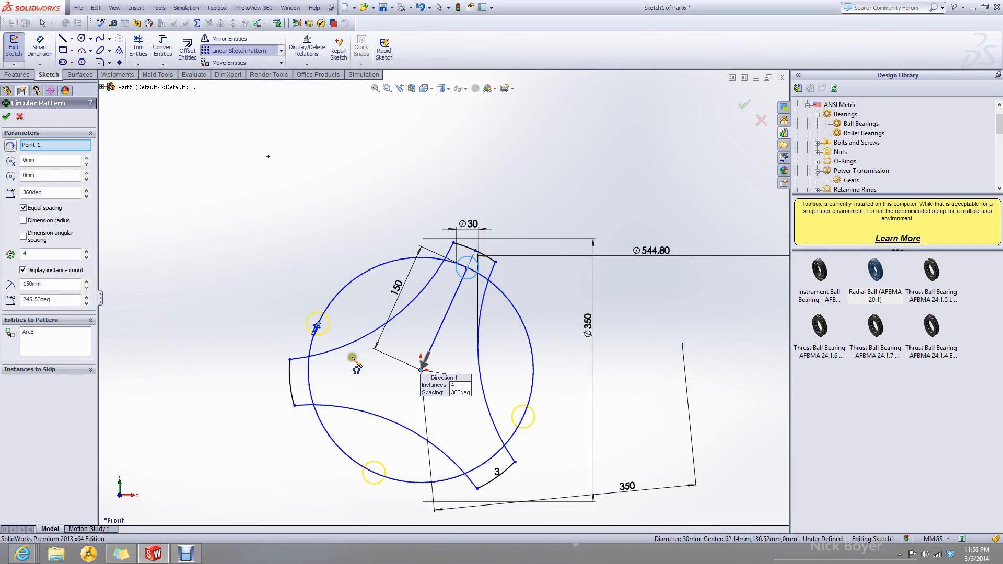
click(86, 257)
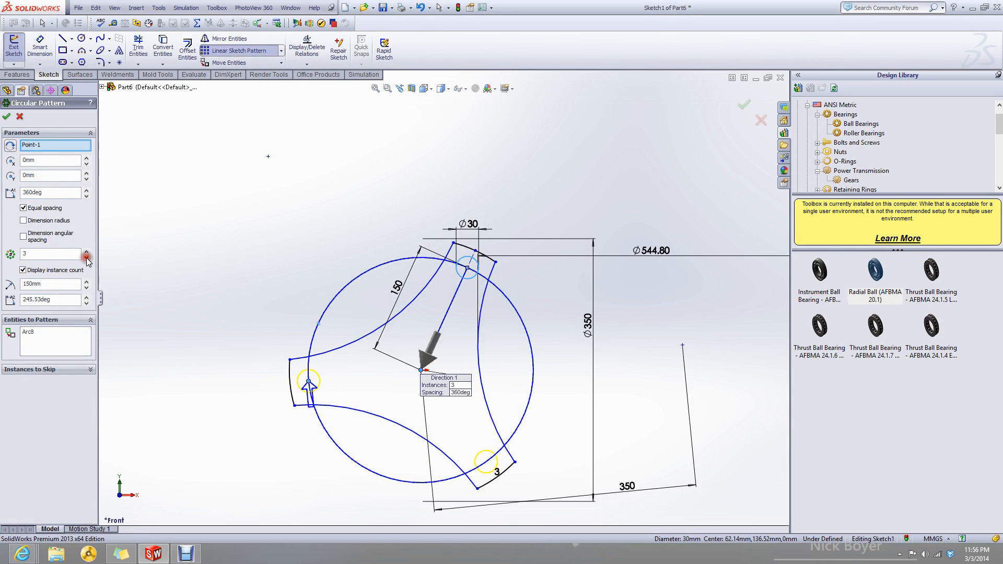
click(6, 117)
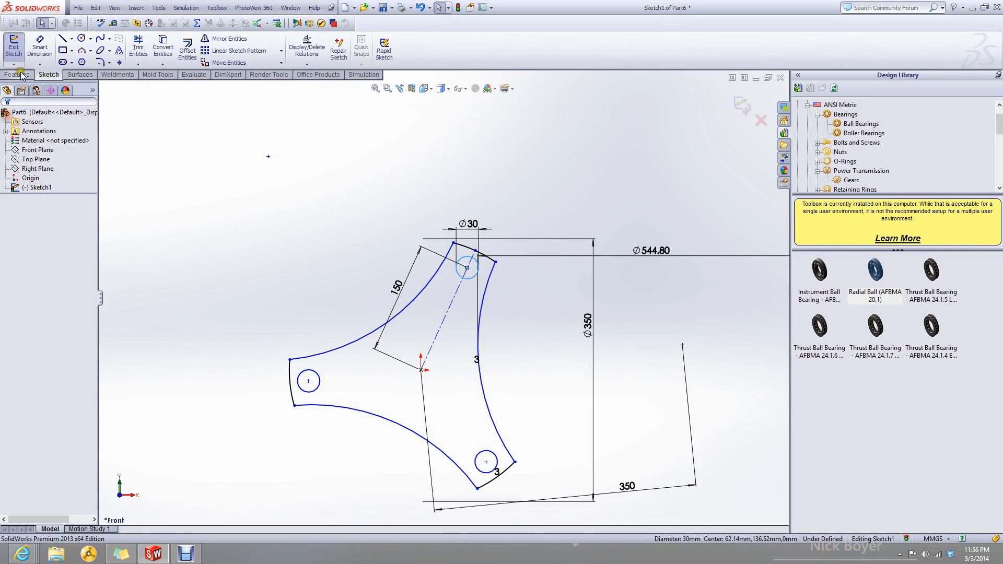
Extrude the three-armed profile with its pin holes as a 10 mm blind boss.
click(17, 74)
click(17, 47)
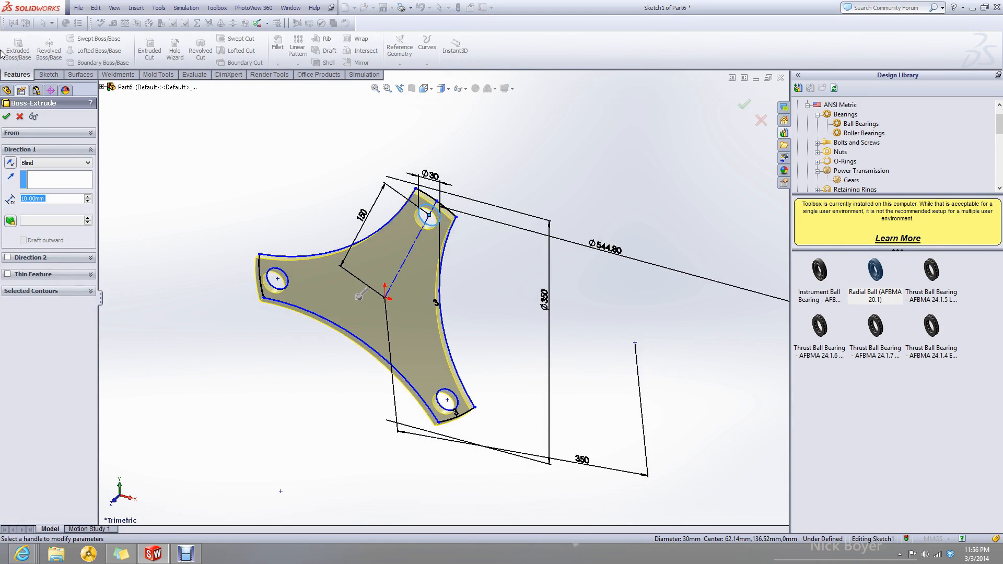
click(7, 116)
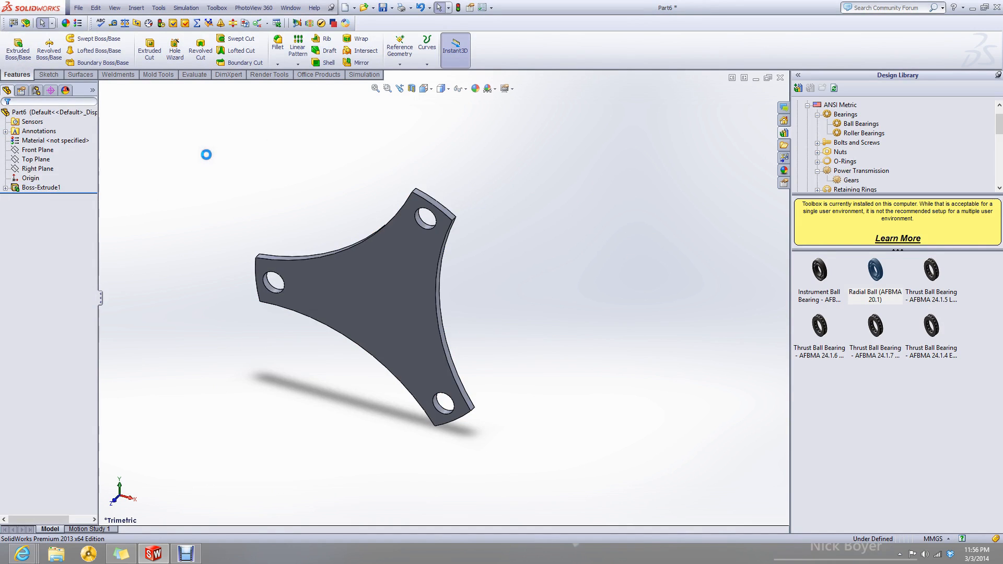
Edit the plate's boss extrusion and set its depth to 8 mm.
right_click(39, 186)
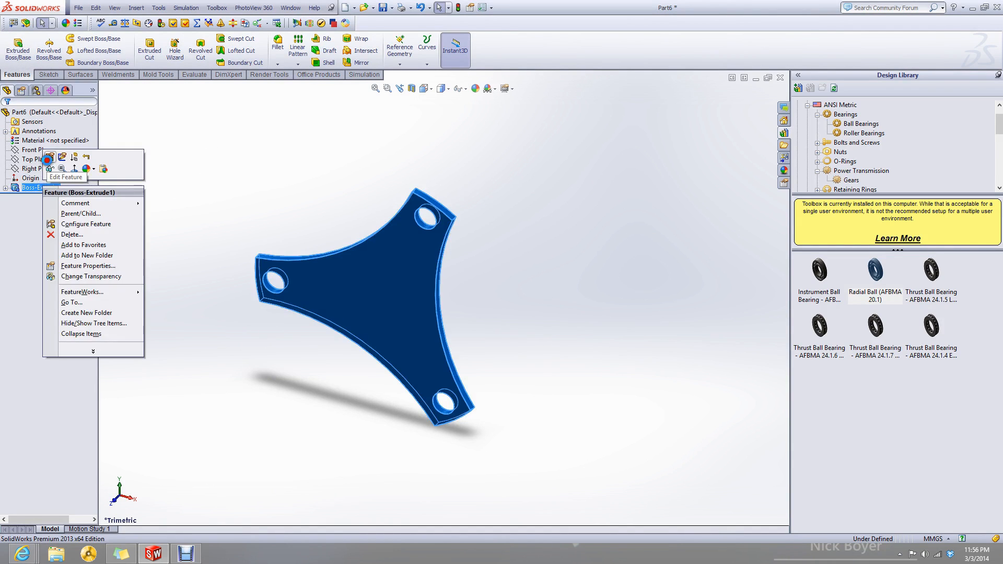
click(46, 158)
text(3)
key(Return)
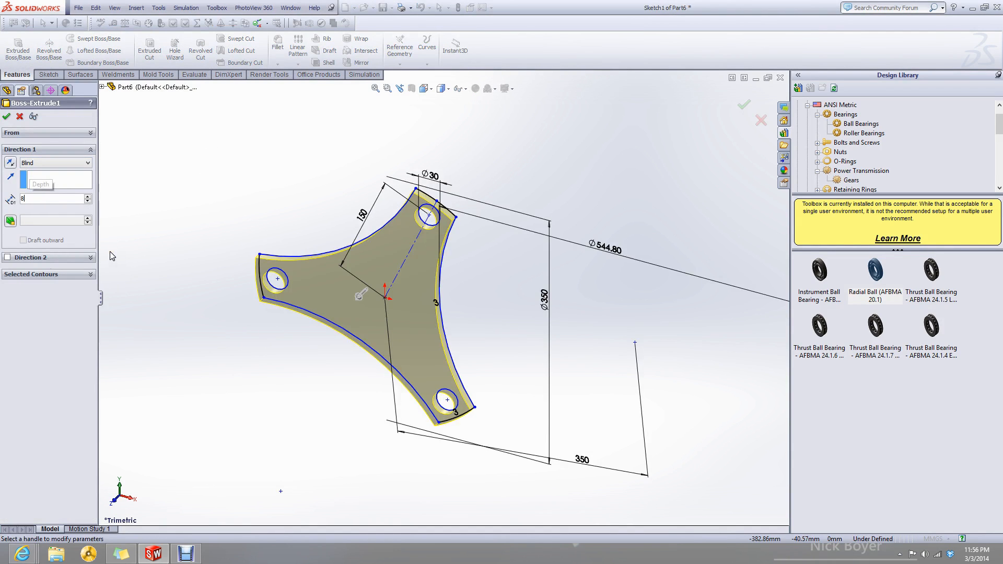
click(6, 116)
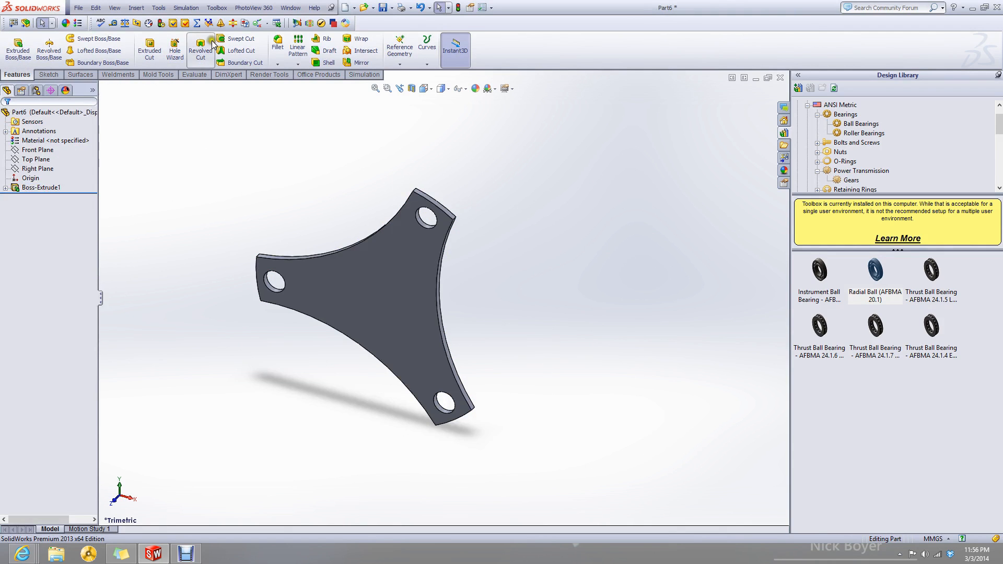
Fillet the six outer corner edges at the ends of the three arms with a 4 mm radius.
click(277, 44)
scroll(460, 283, down, 5)
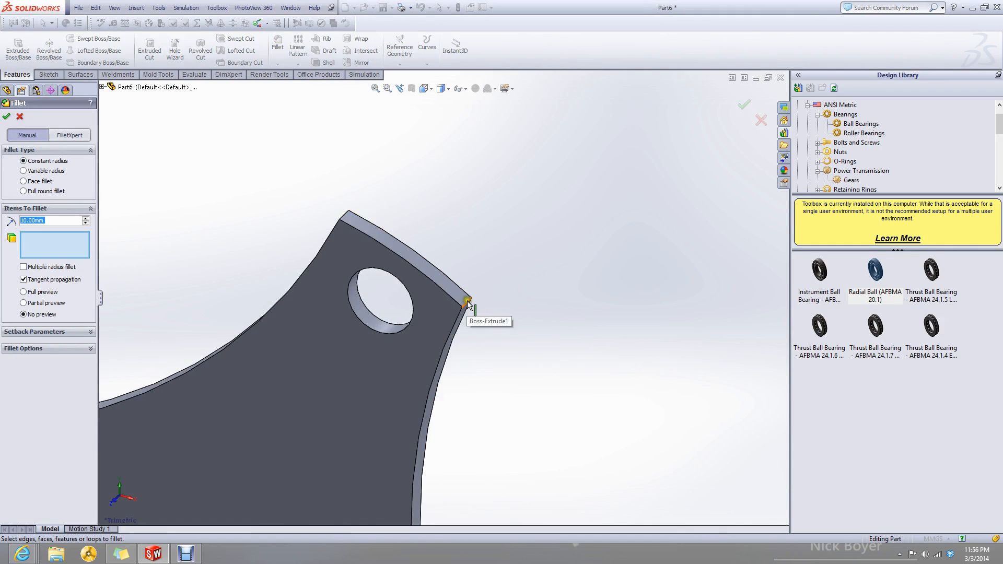
click(466, 300)
middle_drag(465, 300, 347, 236)
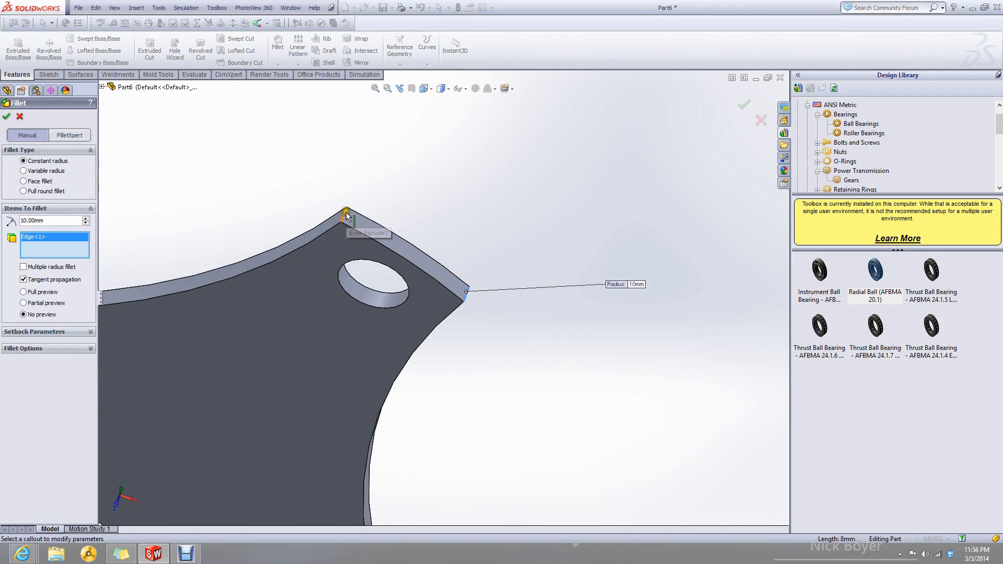
click(347, 215)
scroll(293, 219, up, 5)
scroll(166, 235, down, 4)
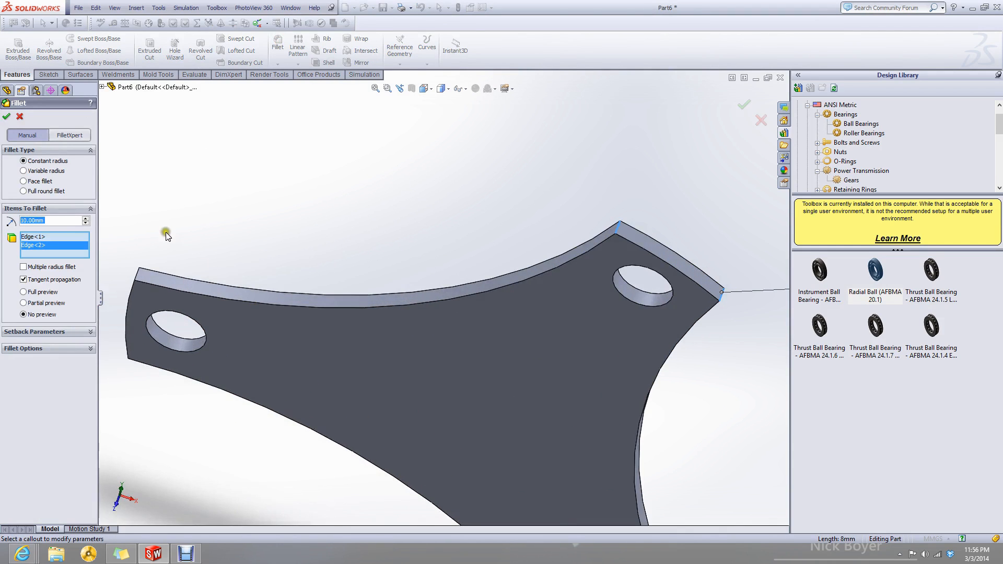
click(138, 274)
middle_drag(137, 274, 135, 353)
click(135, 353)
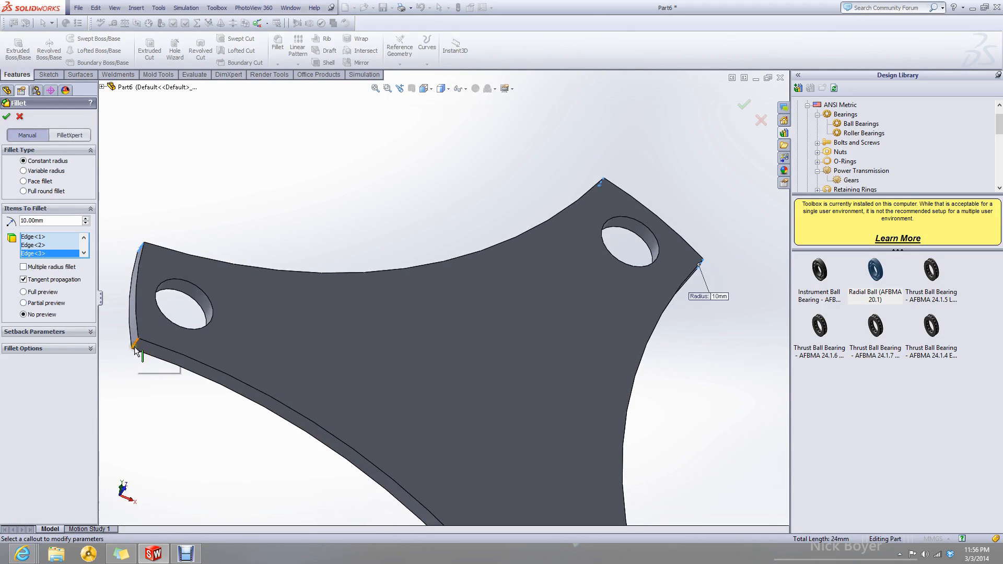
scroll(164, 351, up, 5)
scroll(473, 473, down, 1)
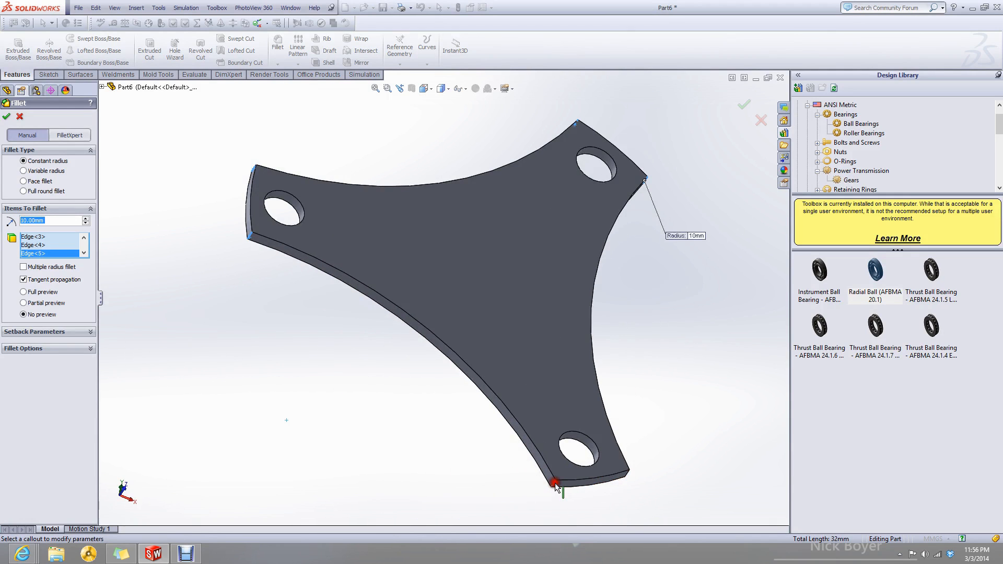
click(628, 474)
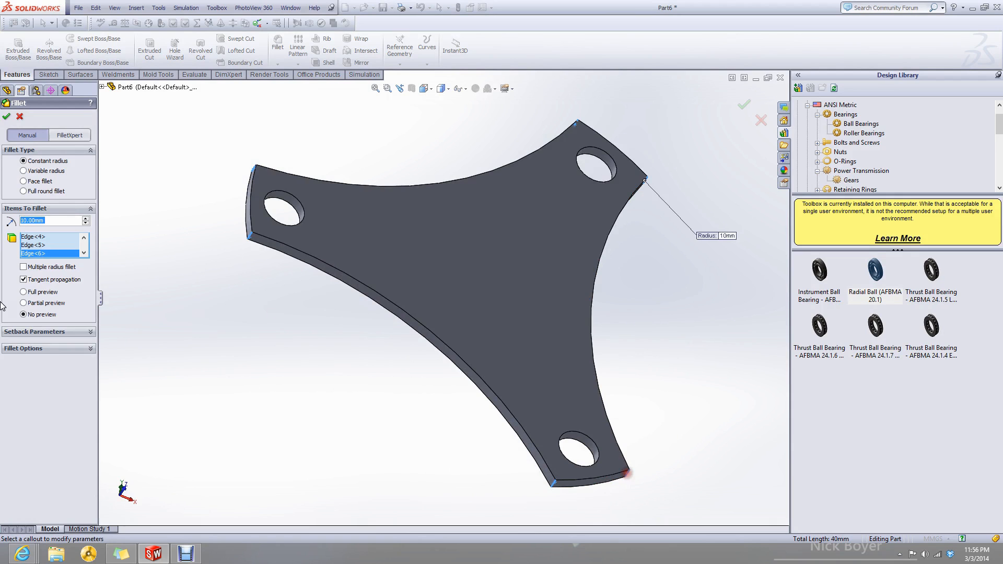
text(4)
key(Return)
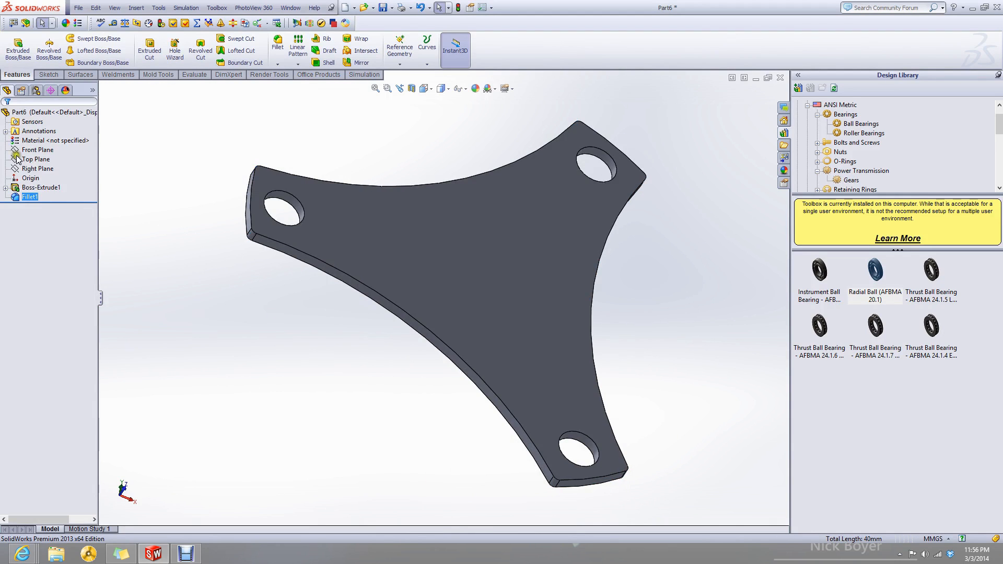
Start a sketch on the plate's front face and draw a circle about 87 mm in diameter centred on the origin.
scroll(412, 215, down, 5)
scroll(390, 260, up, 6)
mouse_move(544, 336)
middle_down()
mouse_move(522, 374)
mouse_move(539, 324)
middle_up()
scroll(492, 265, down, 1)
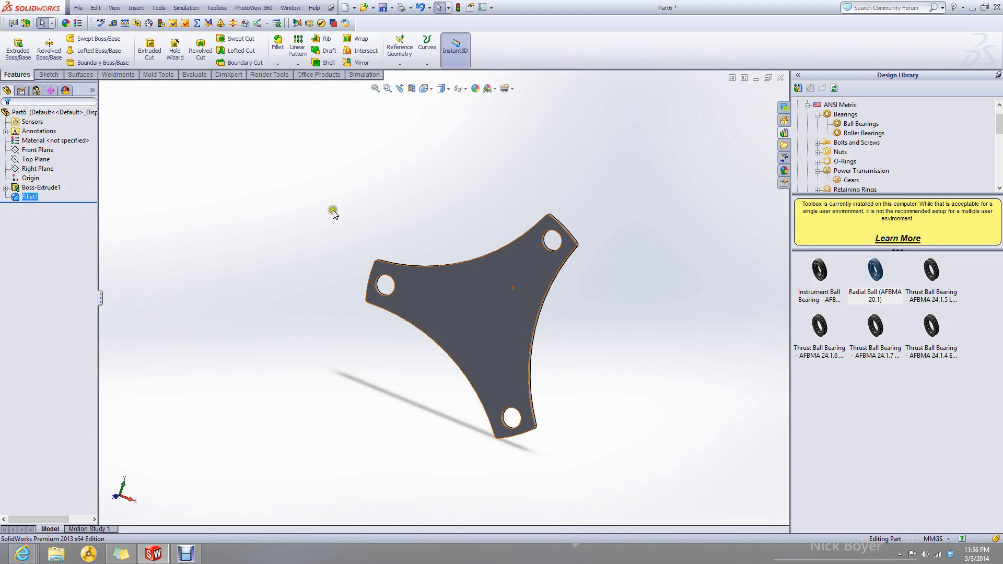
click(48, 74)
click(14, 44)
click(455, 305)
click(426, 89)
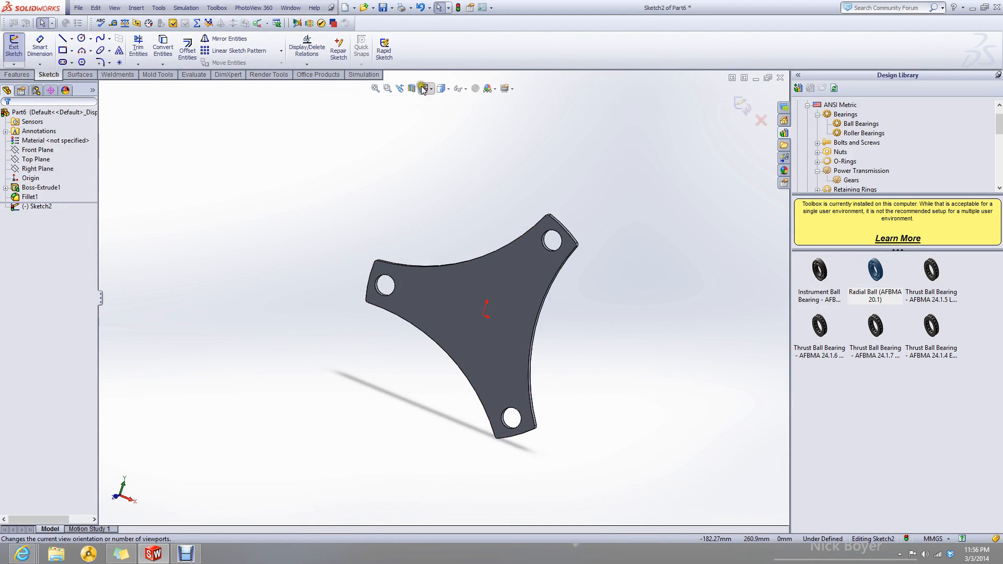
click(459, 141)
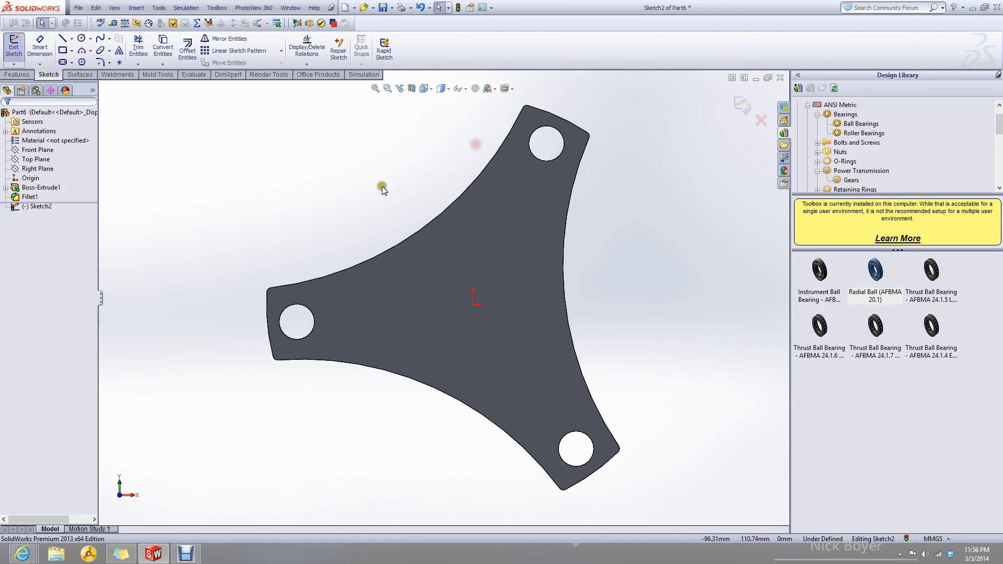
click(82, 38)
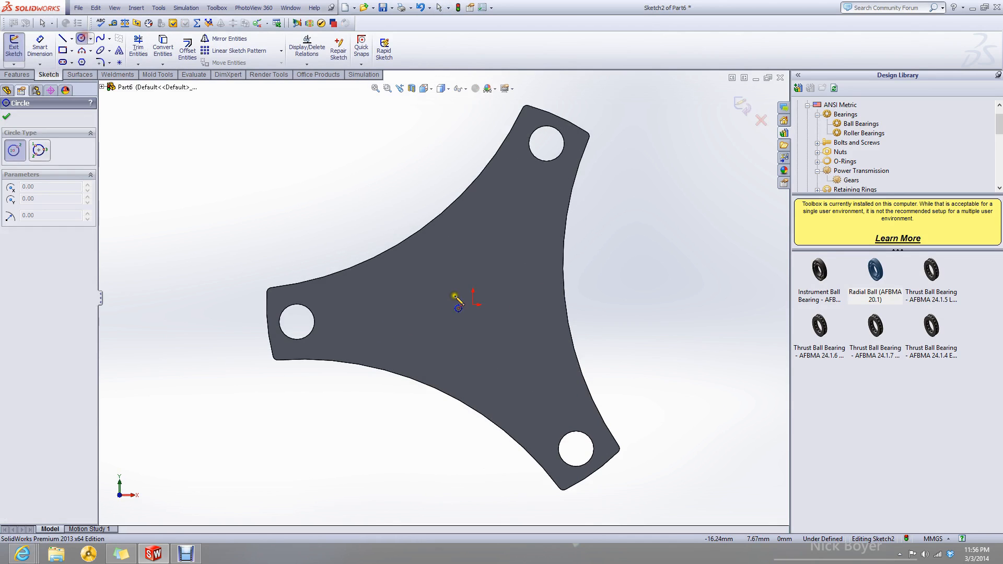
click(473, 305)
click(502, 259)
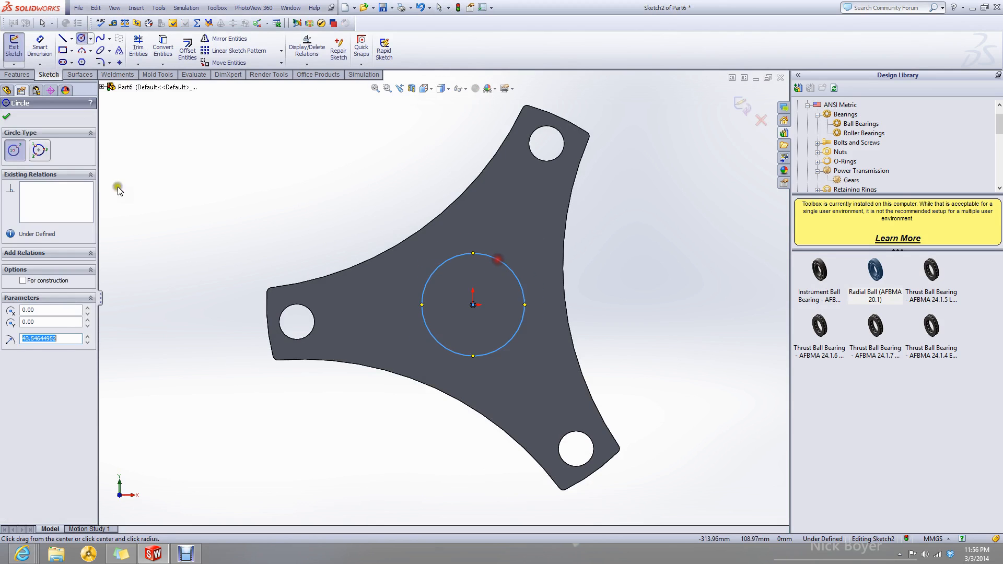
Set the central circle's diameter to 72 mm.
click(29, 46)
click(460, 257)
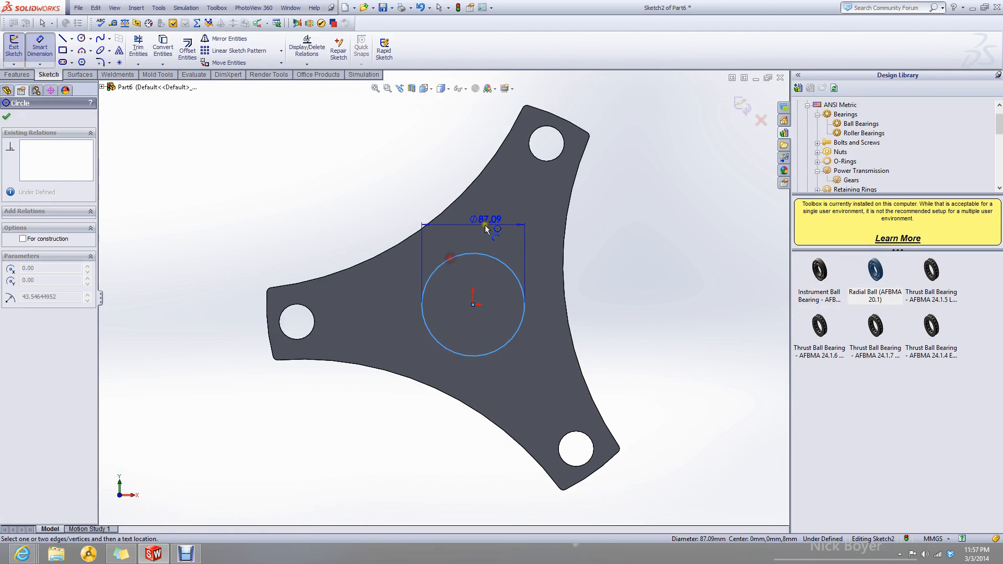
click(481, 225)
text(72)
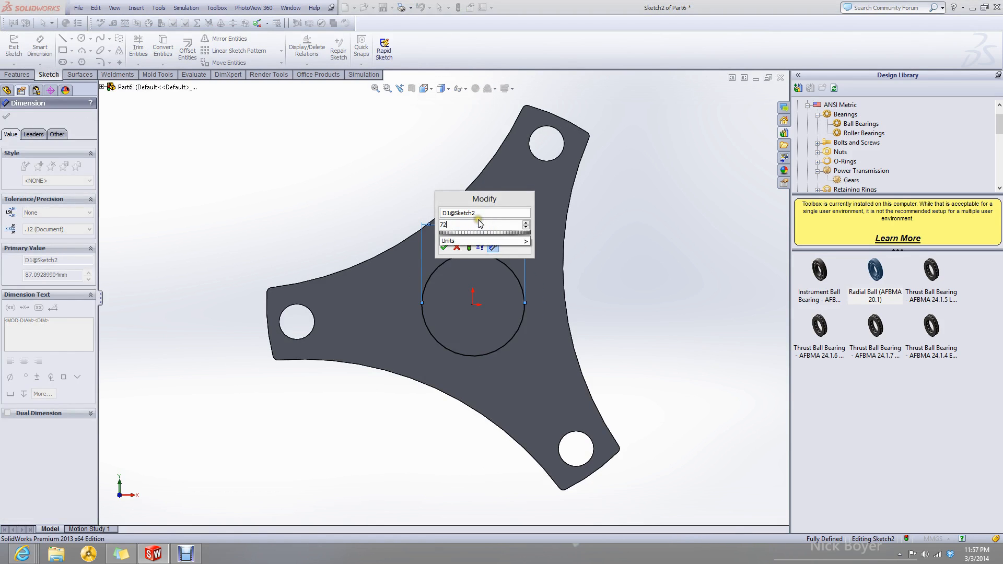
key(Return)
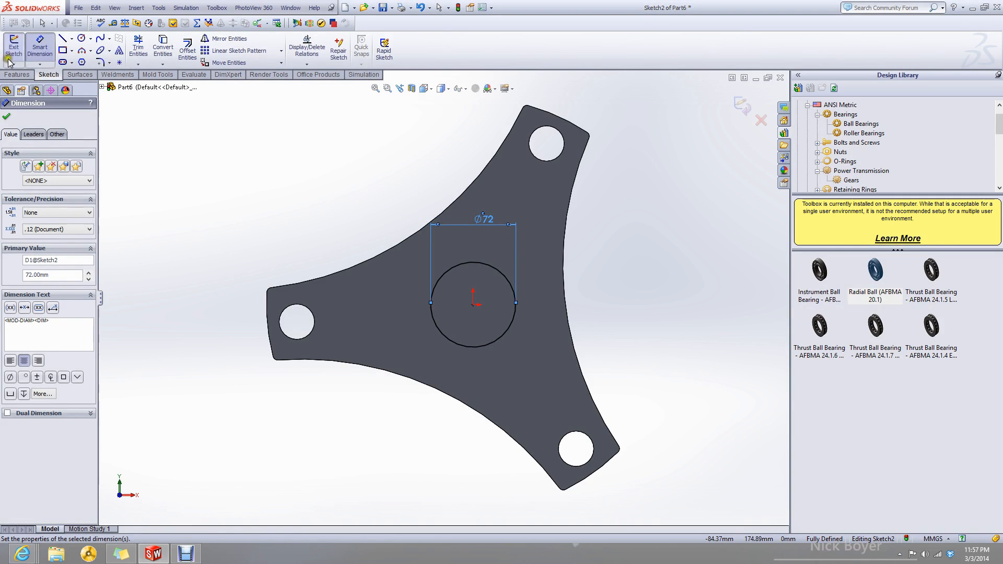
Cut the central circle through the plate with a 10 mm blind extruded cut.
click(17, 74)
click(145, 54)
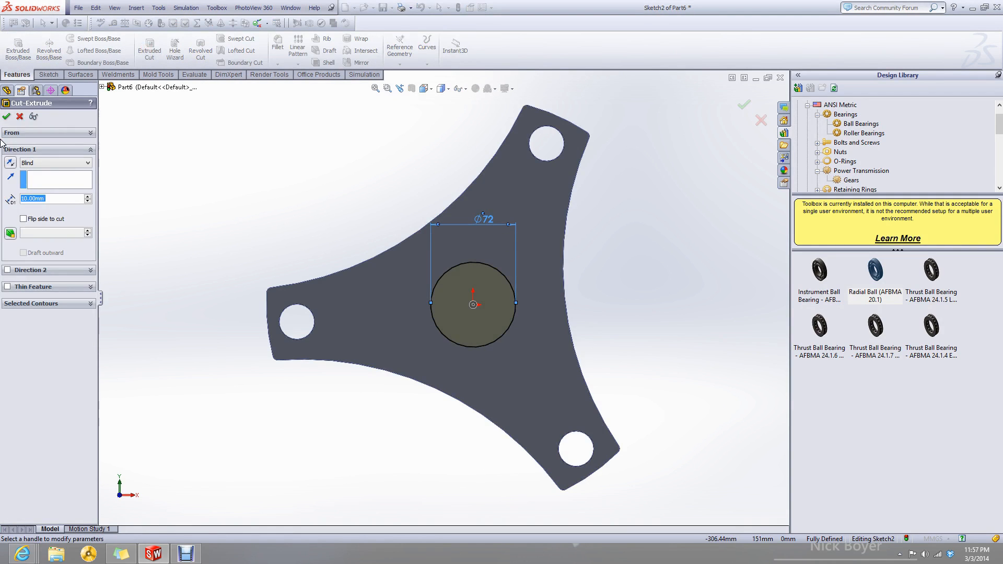
click(8, 116)
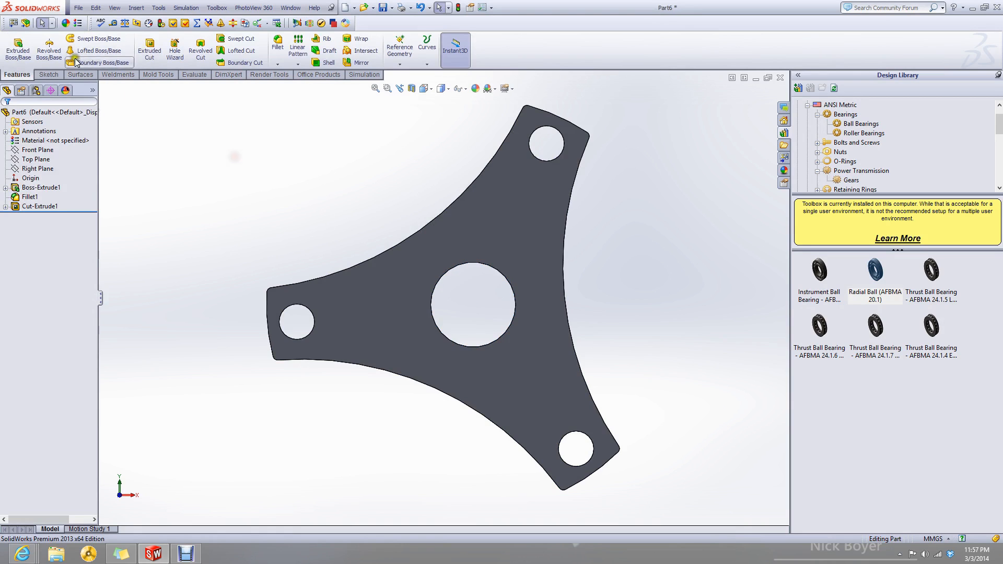
On the plate's front face, sketch a small circle just outside the central hole, centred about 46 mm straight above the origin.
click(49, 74)
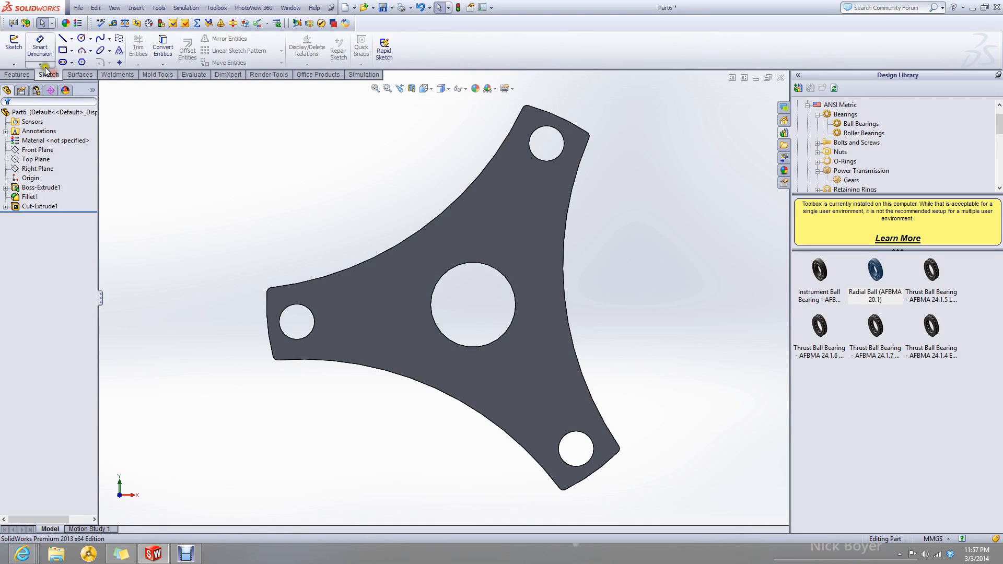
click(82, 42)
click(531, 278)
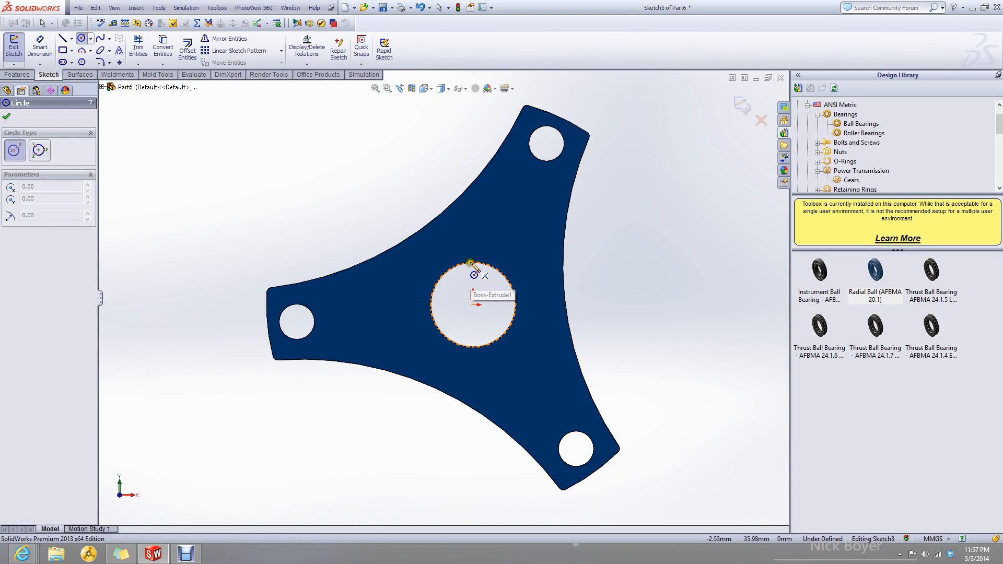
click(472, 251)
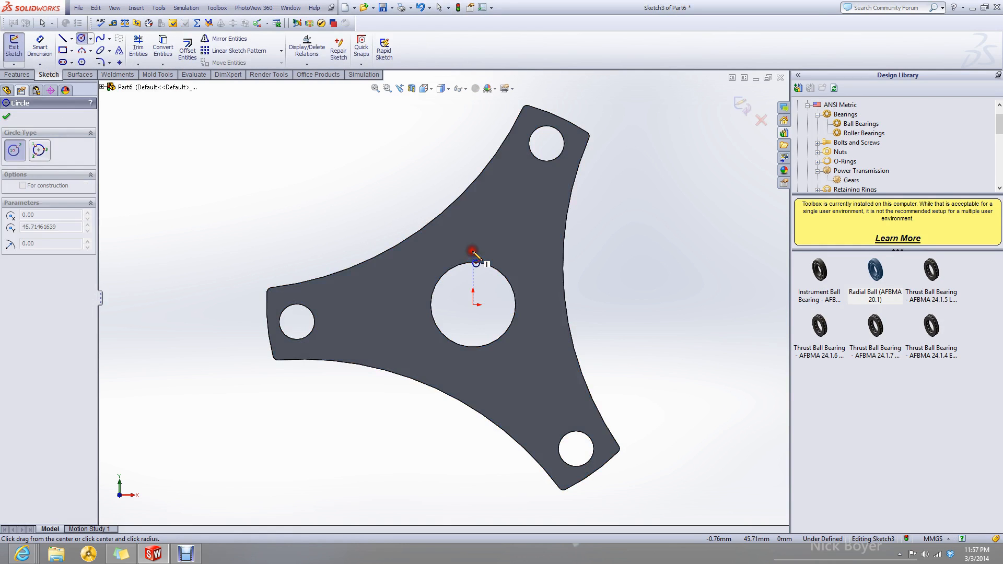
click(480, 257)
key(Escape)
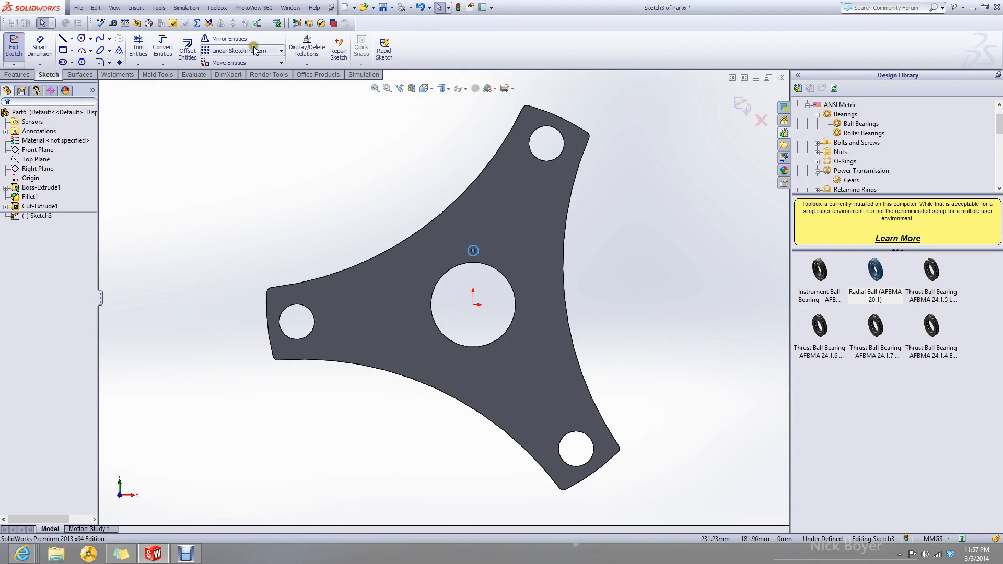
Circular-pattern the small circle around the origin with 9 equally spaced instances over 360 degrees.
click(284, 50)
click(268, 69)
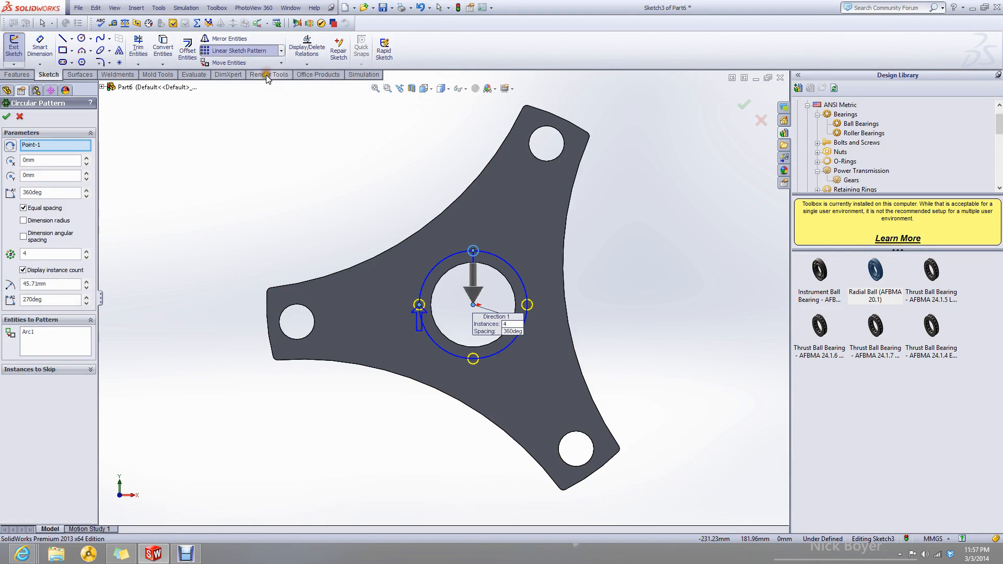
click(86, 251)
click(86, 251)
click(86, 251)
click(87, 251)
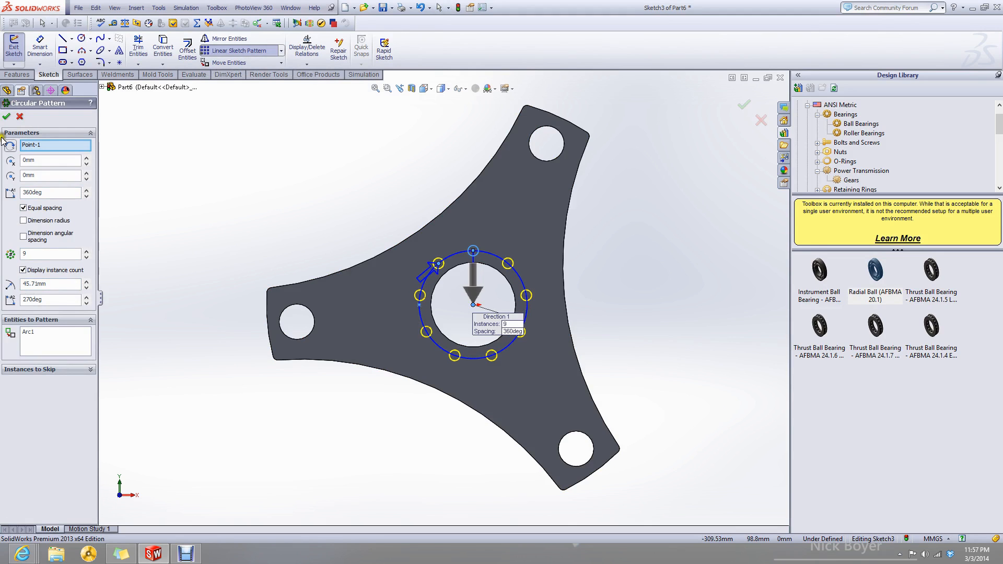
click(7, 116)
Cut the ring of small circles around the central hole through the plate with an extruded cut.
click(16, 74)
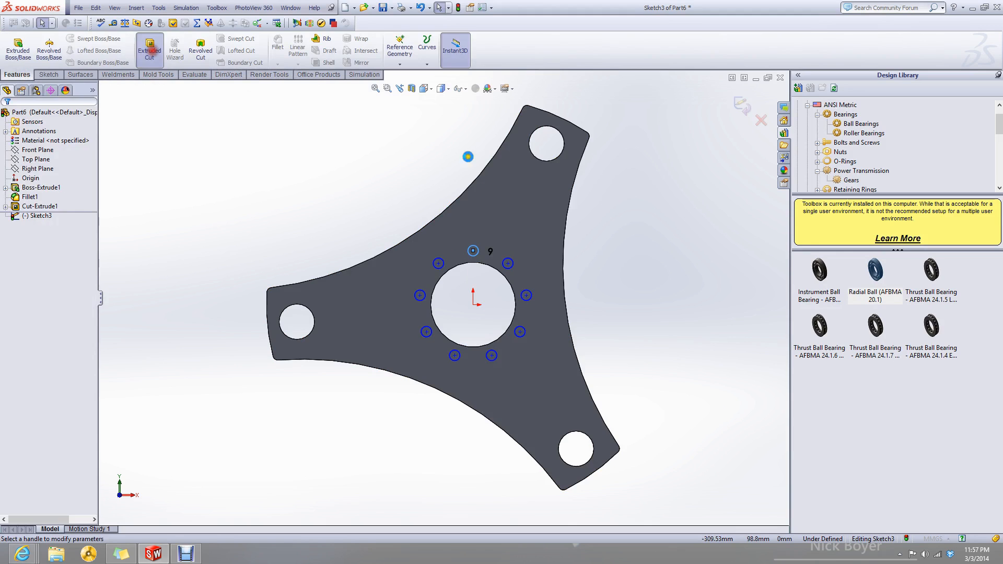
click(150, 50)
click(5, 114)
click(301, 209)
middle_drag(332, 220, 334, 250)
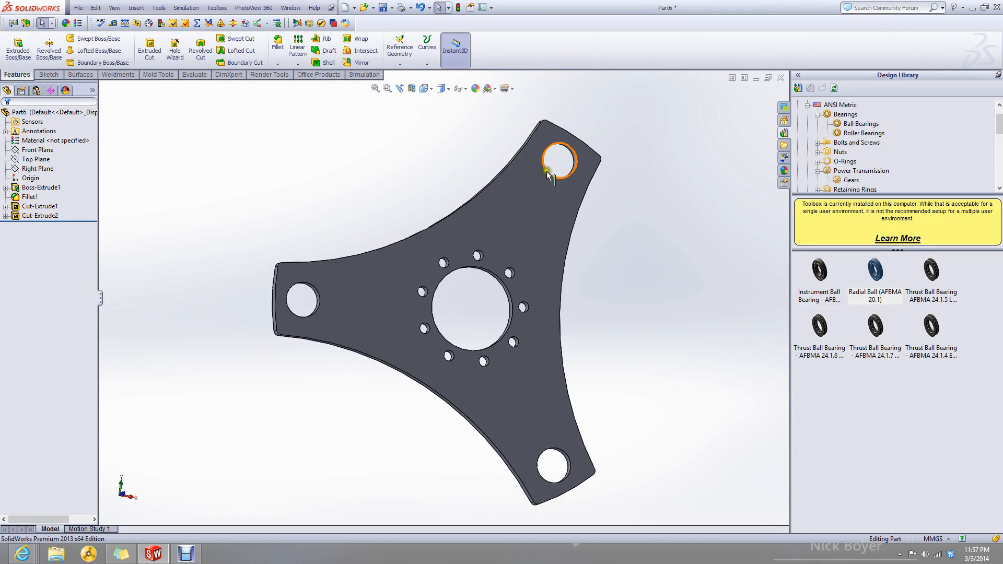
click(323, 170)
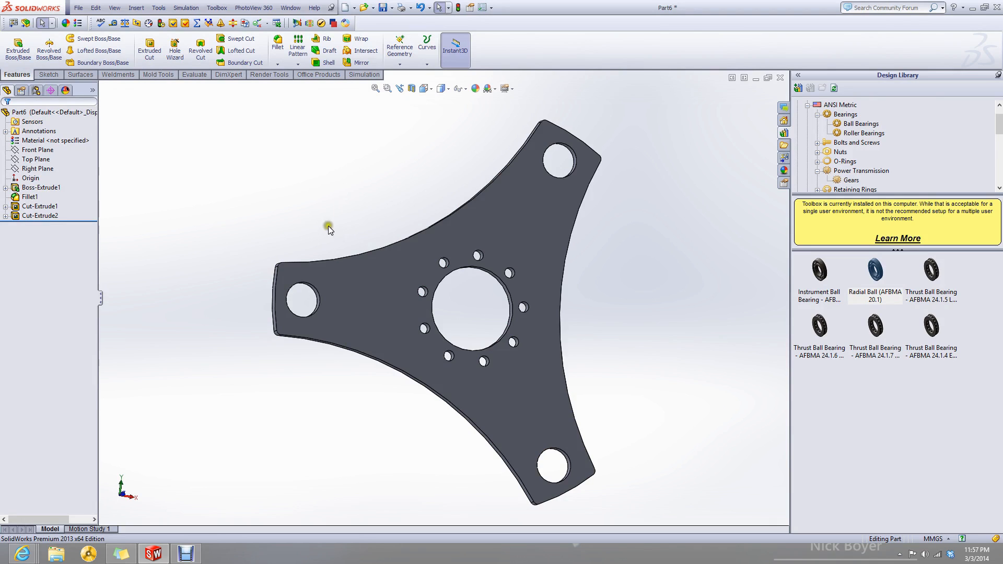
click(757, 79)
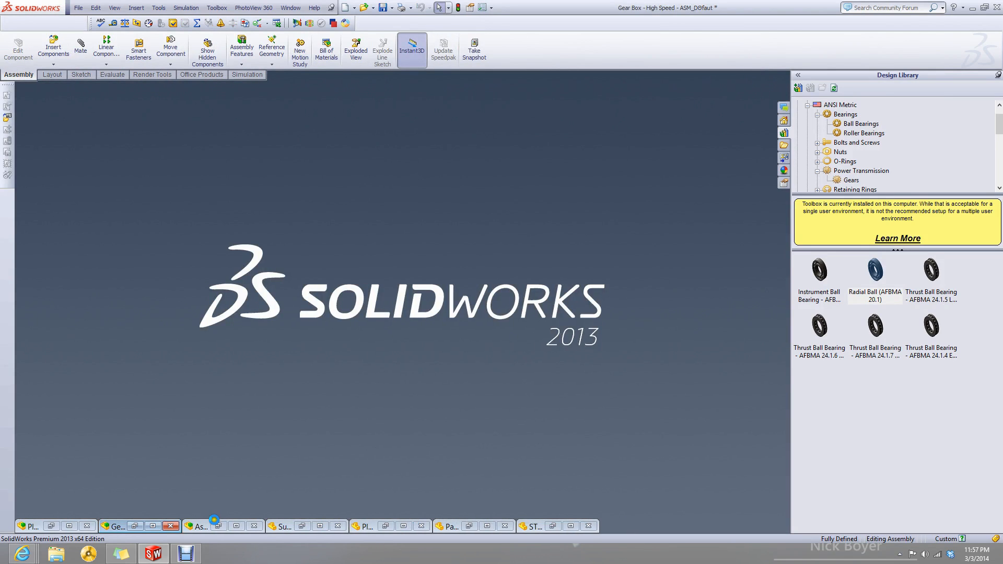
click(238, 527)
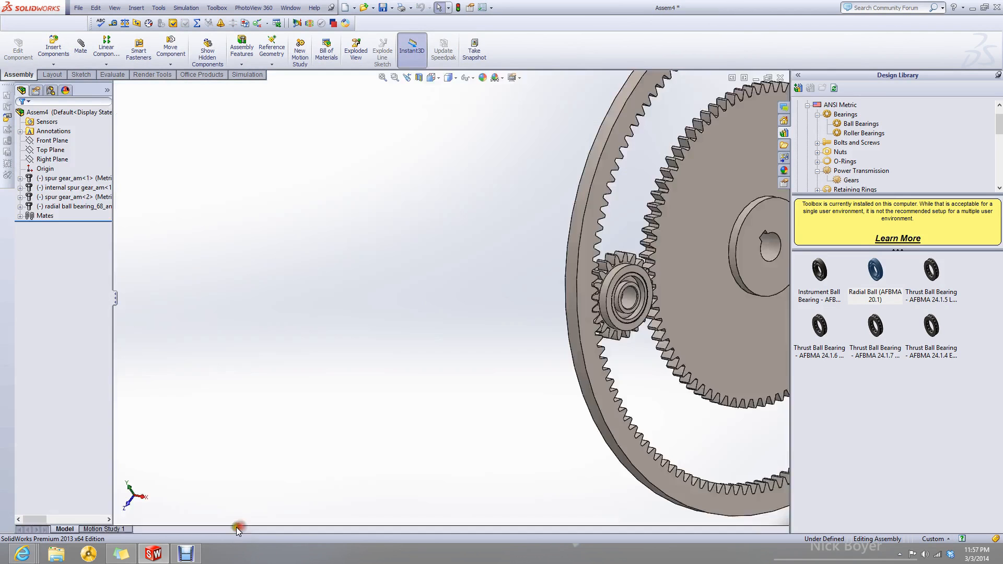
click(54, 44)
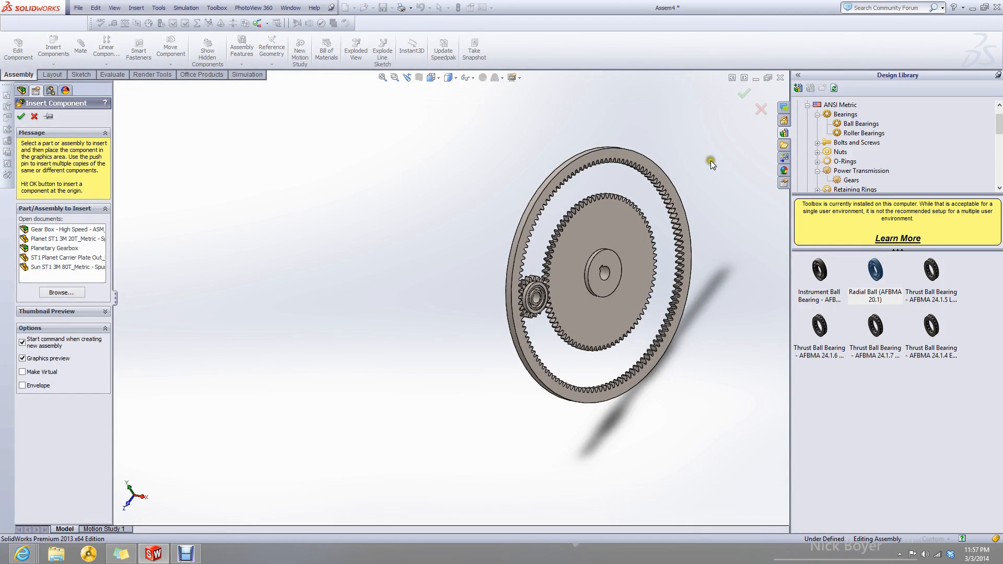
click(755, 78)
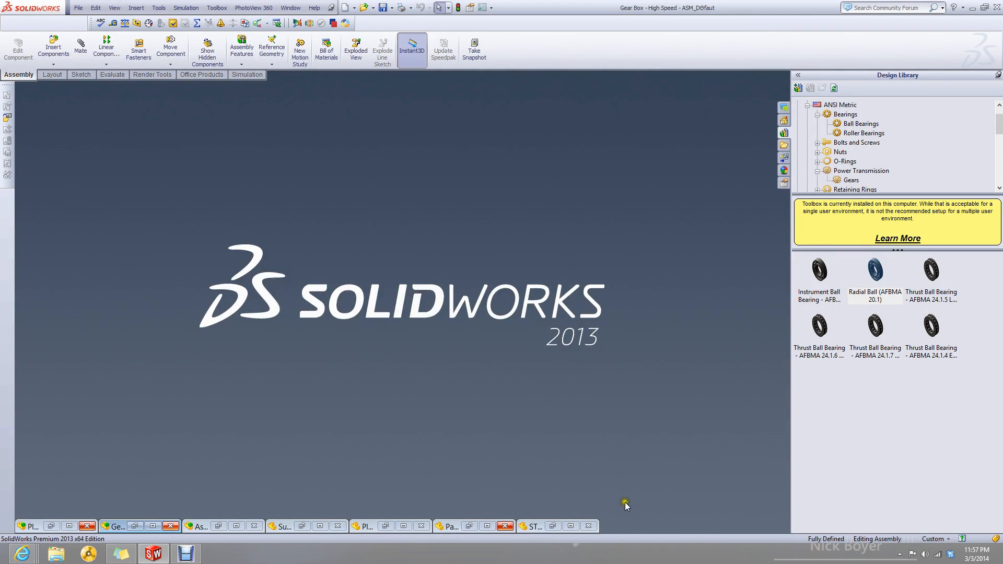
Save the carrier plate part under the name Part6.
click(489, 527)
key(ctrl+s)
click(558, 454)
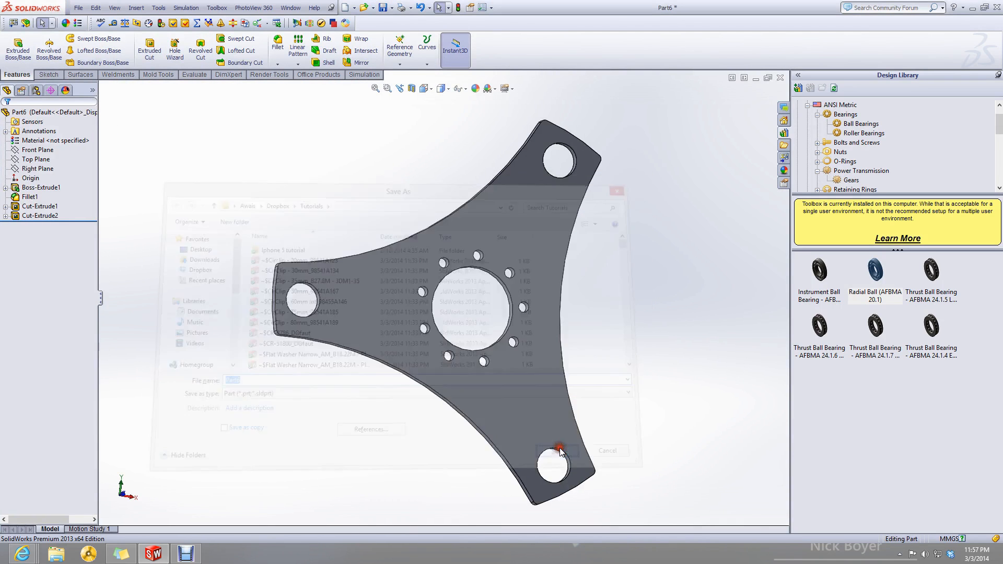
click(757, 78)
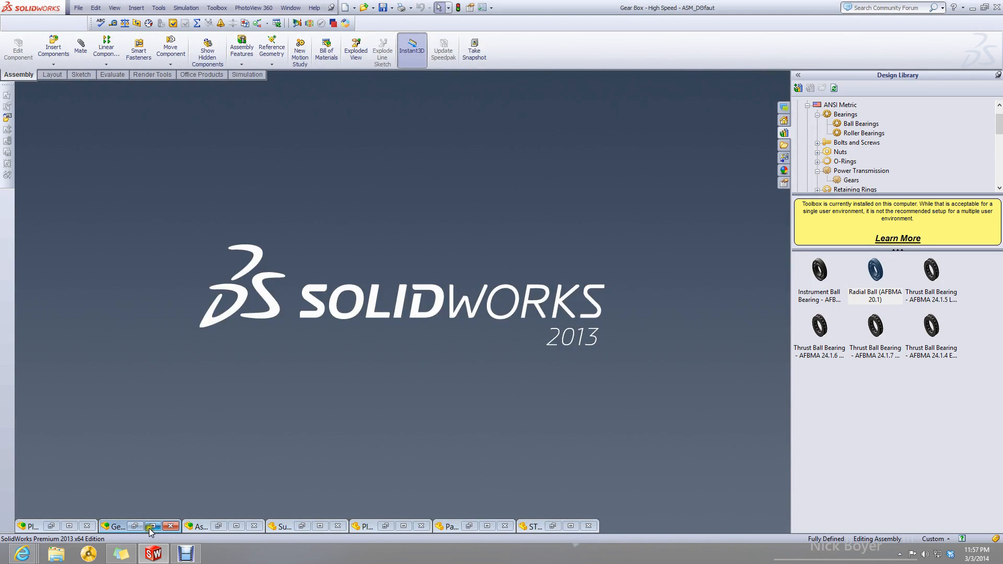
click(152, 526)
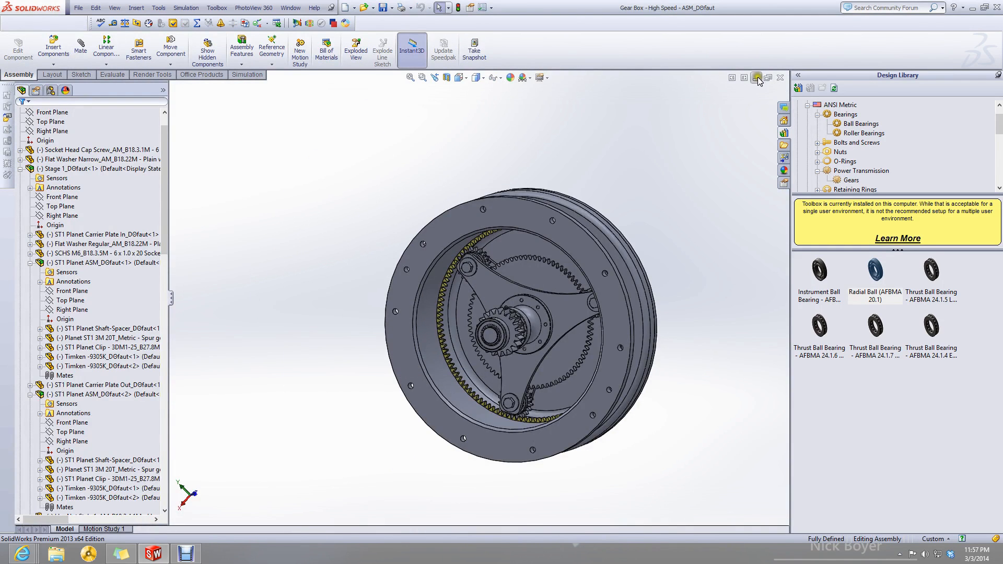
click(757, 77)
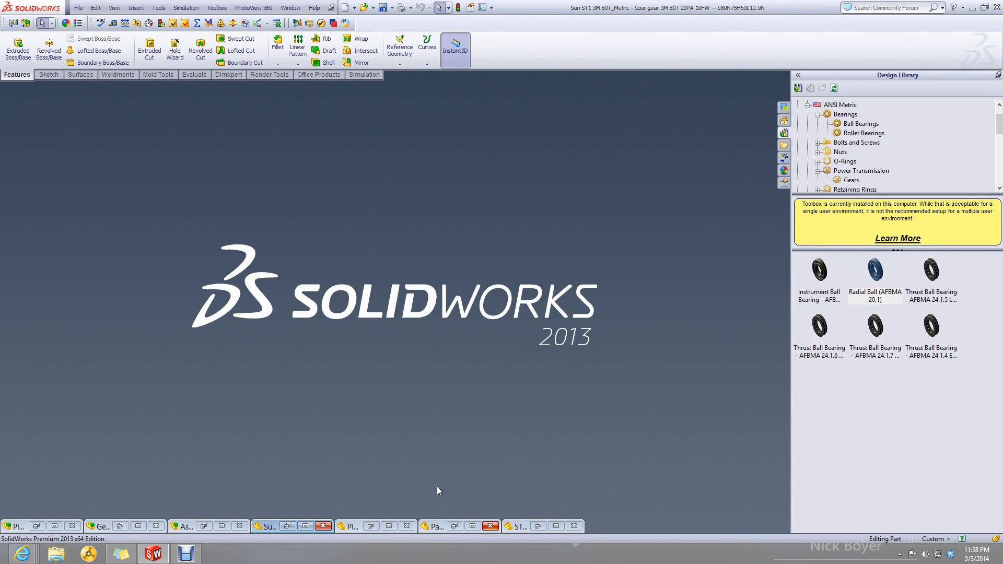
click(309, 526)
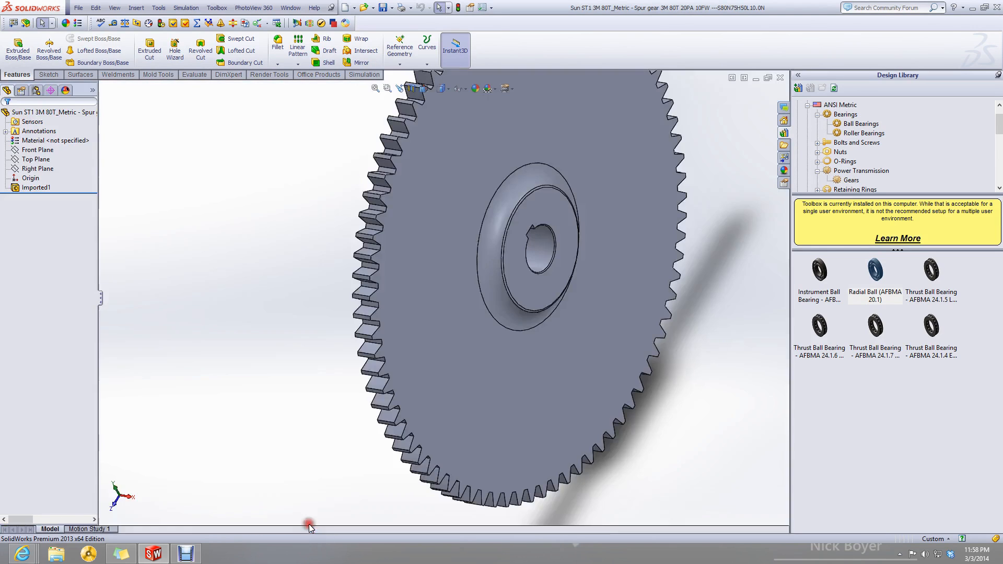
click(755, 78)
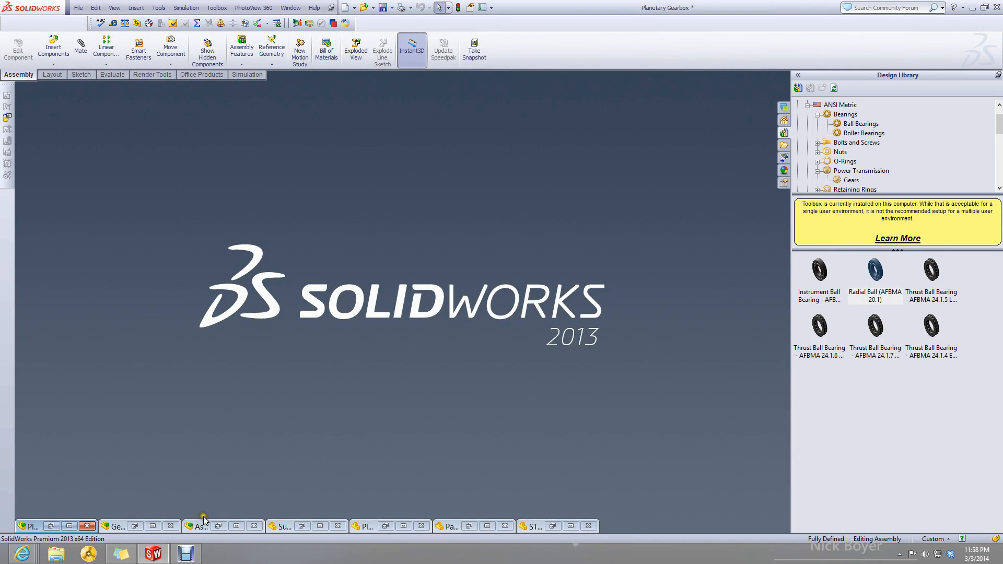
Insert the carrier plate Part6 into the gear assembly Assem4, placing it in front of the gears.
click(237, 526)
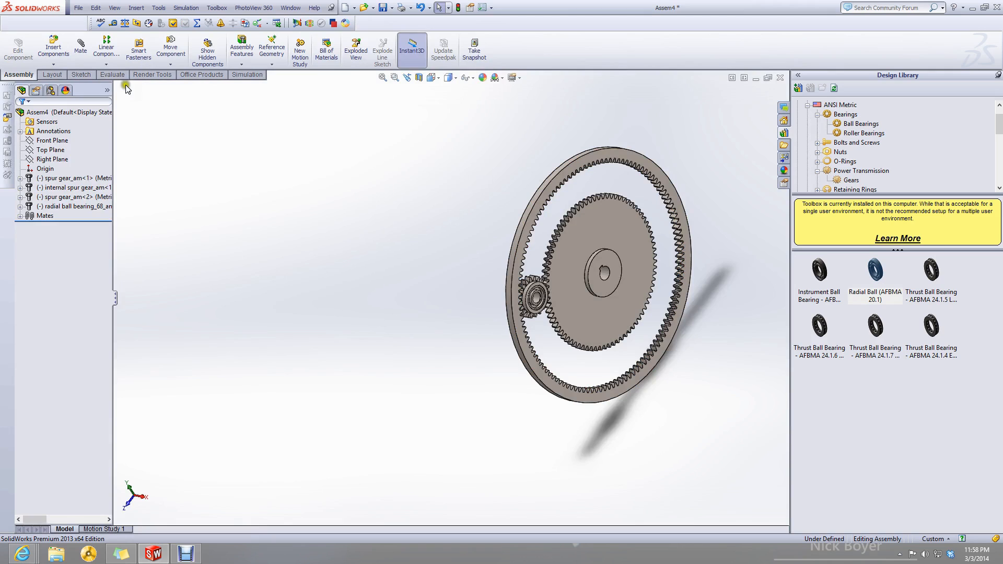
click(52, 52)
click(36, 241)
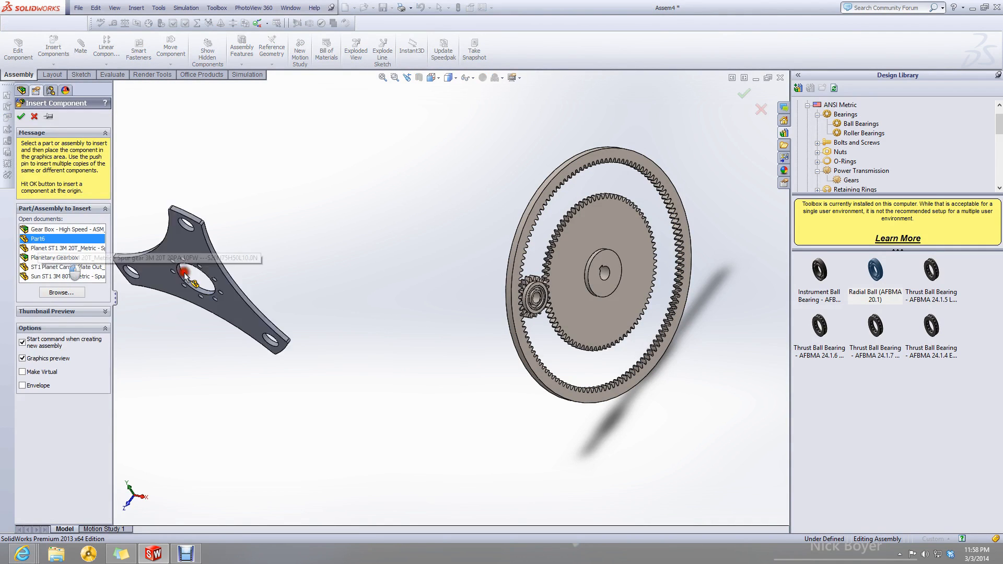
click(390, 231)
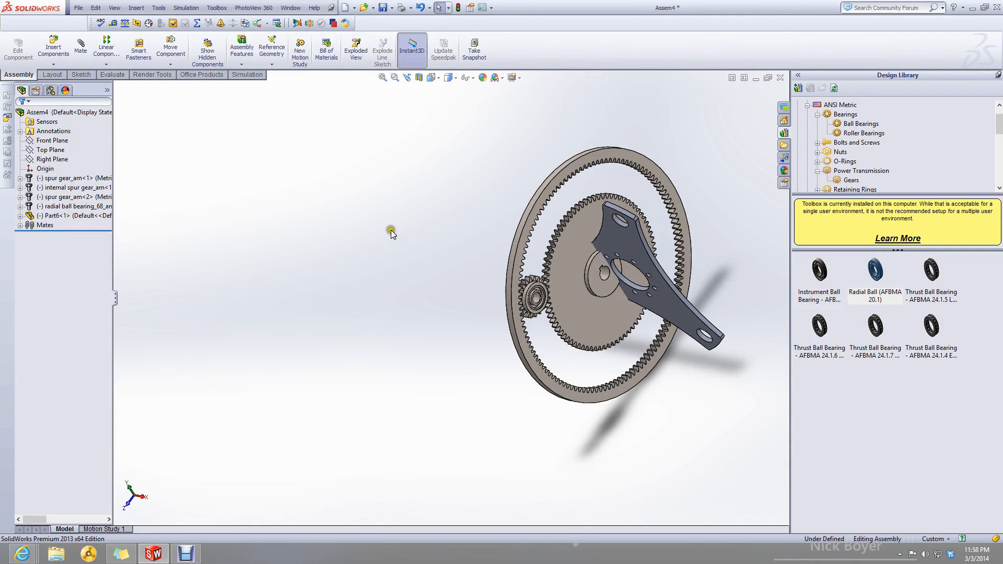
Add a concentric mate between the carrier plate's central hole and the hub of the large spur gear.
click(80, 45)
scroll(604, 275, down, 3)
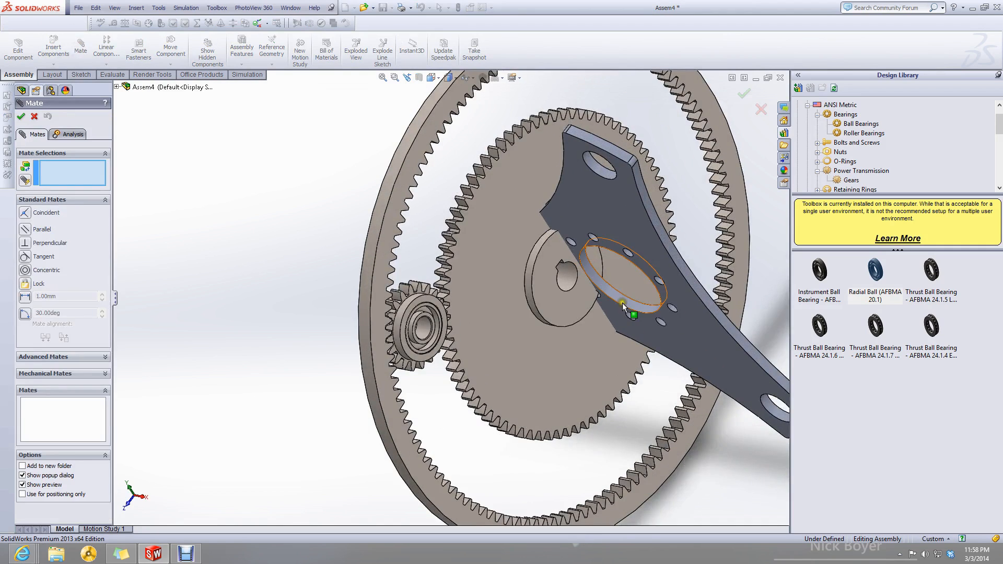
click(624, 301)
scroll(522, 262, down, 2)
click(519, 293)
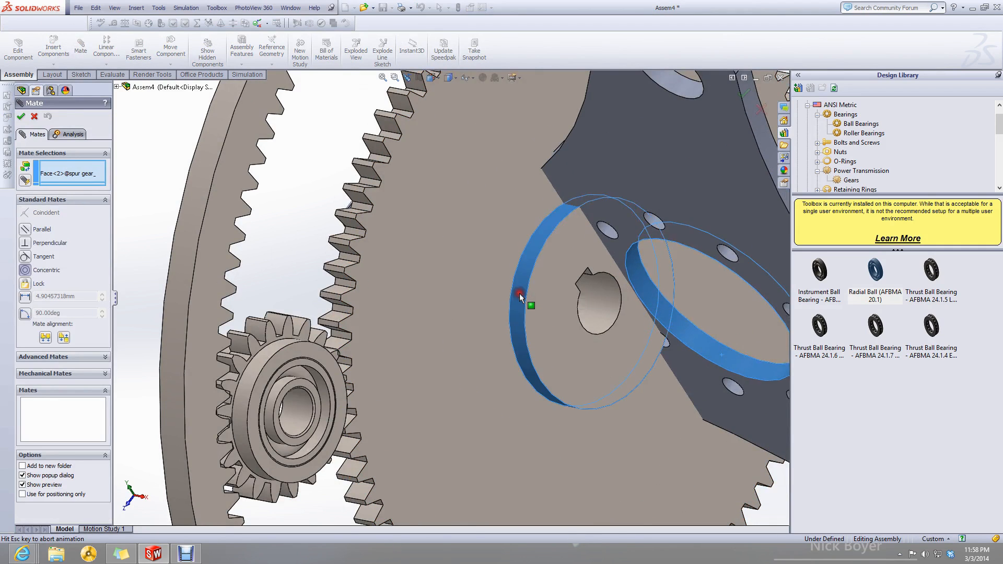
scroll(525, 301, up, 3)
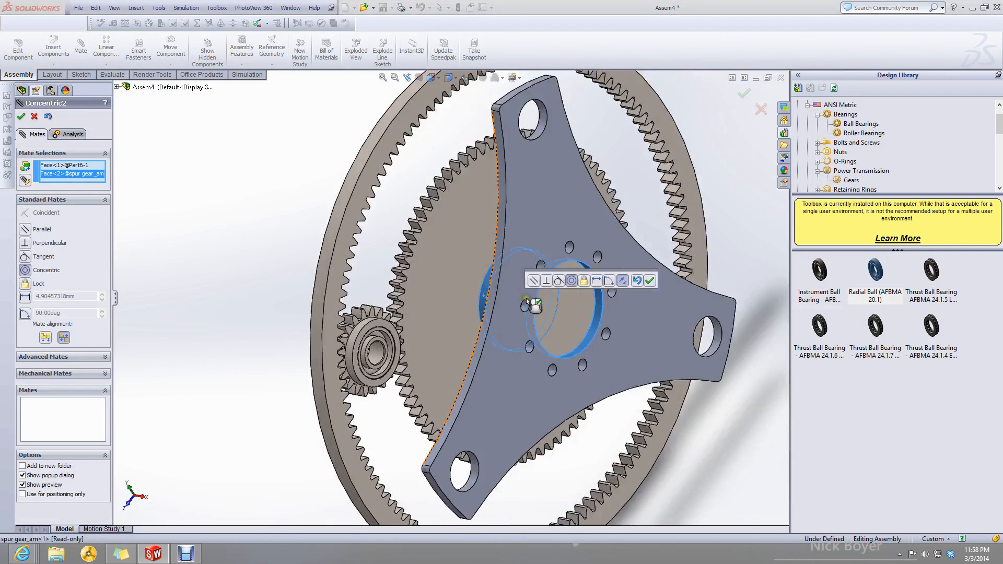
click(650, 281)
Add a concentric mate between one of the carrier plate's arm holes and the bore of the planet gear's bearing.
scroll(469, 496, down, 3)
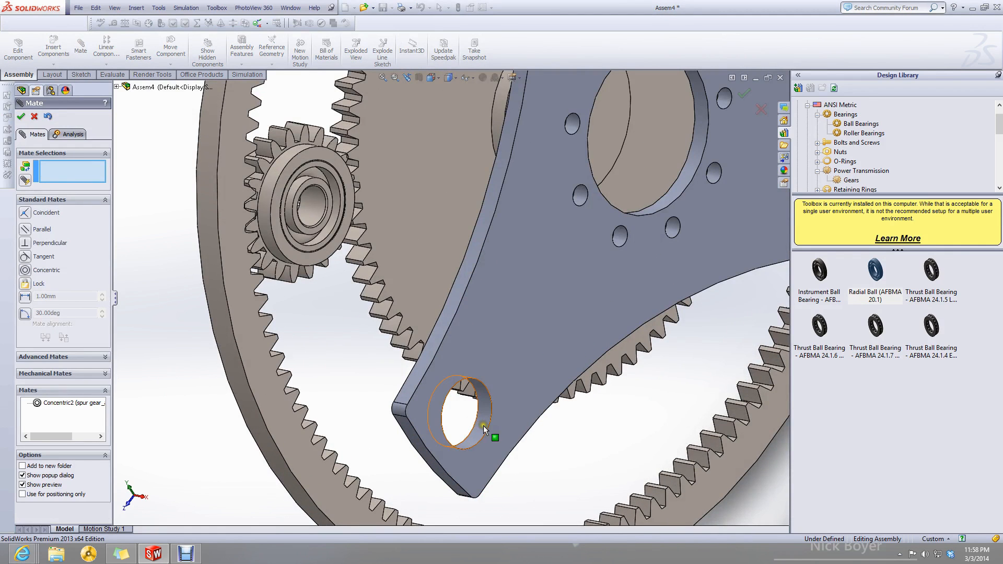
click(484, 425)
click(317, 214)
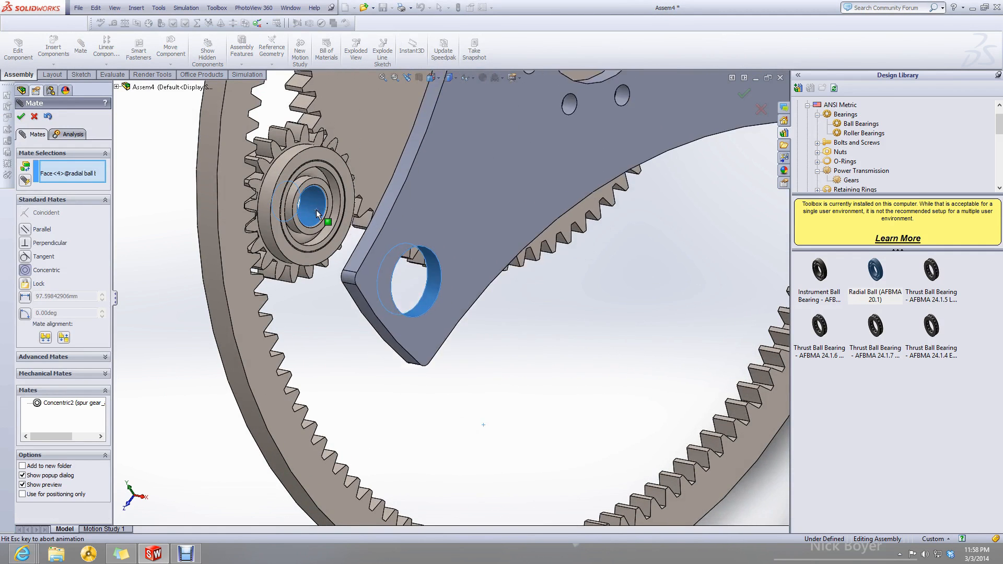
scroll(313, 217, up, 4)
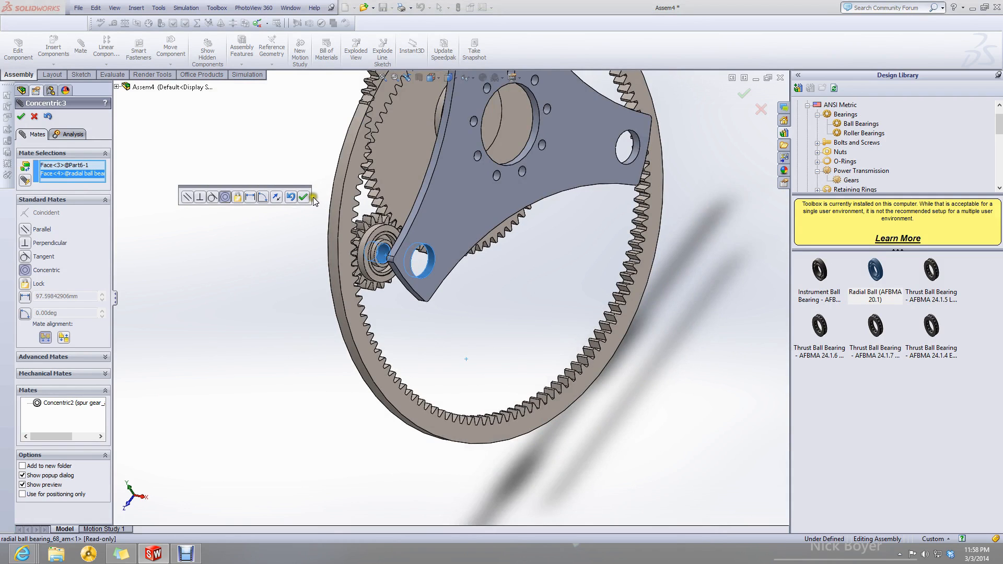
click(311, 198)
Add a concentric mate between a cylindrical tooth face of the large spur gear and the internal ring gear's outer face.
scroll(384, 188, down, 6)
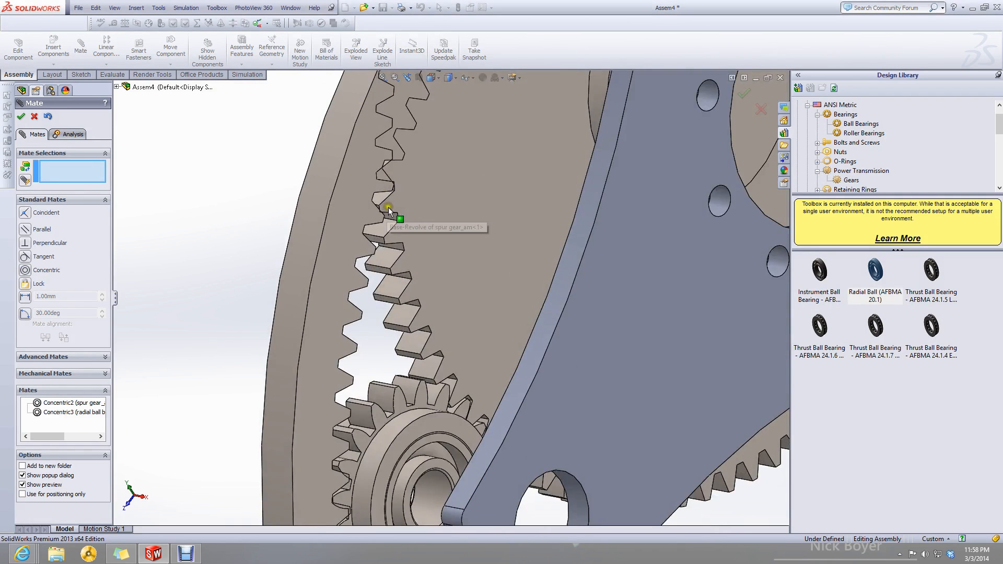
click(419, 252)
click(265, 205)
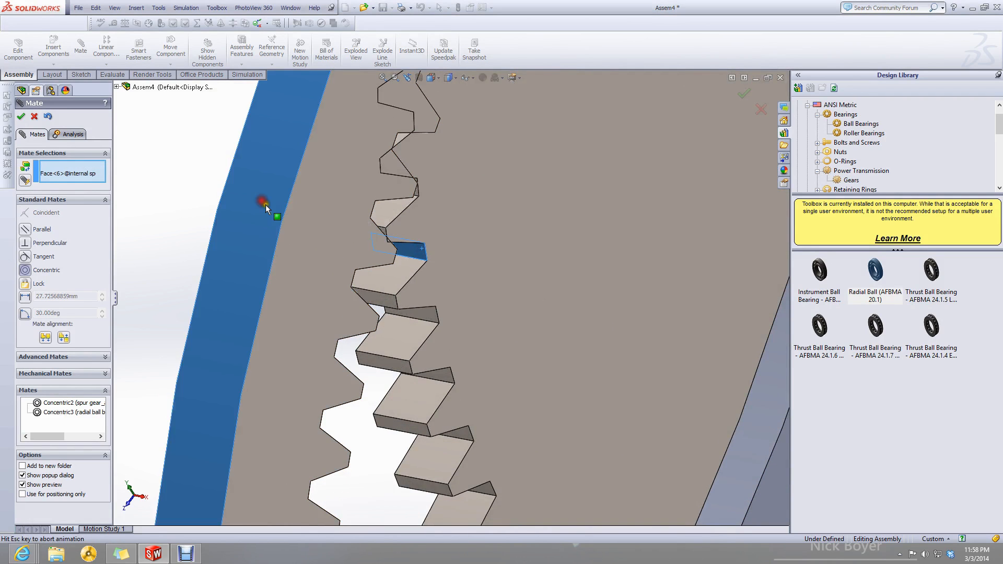
scroll(344, 308, up, 6)
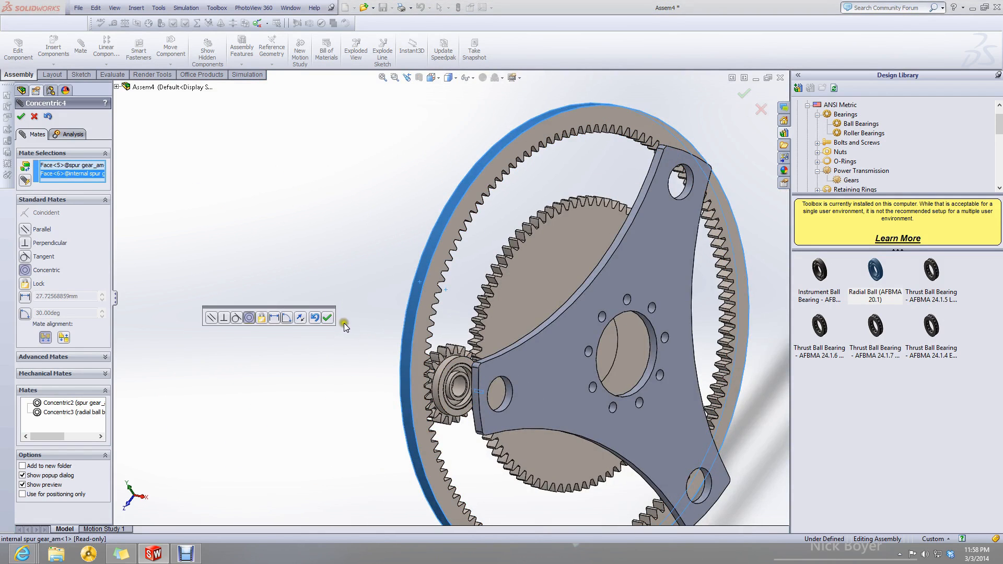
click(326, 318)
Make the carrier plate's back face coincident with the side face of the planet gear's bearing and finish mating.
middle_drag(496, 392, 408, 417)
click(455, 400)
scroll(408, 417, down, 5)
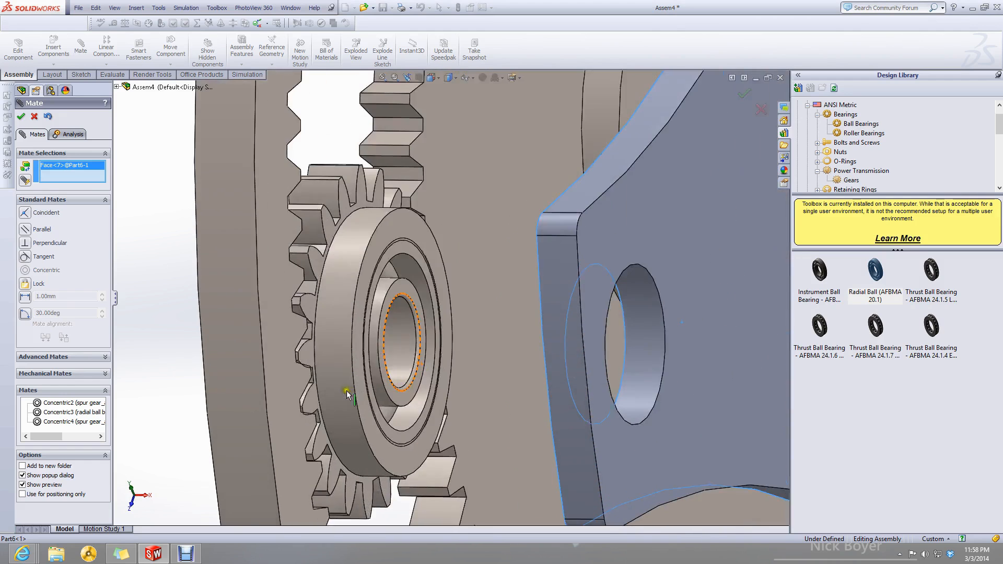
click(382, 360)
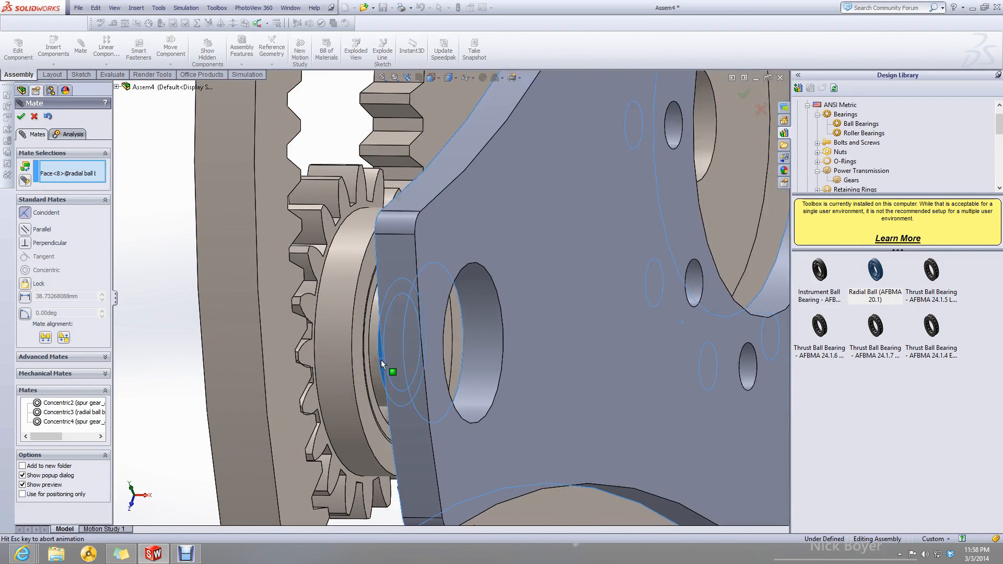
scroll(406, 431, up, 3)
scroll(375, 384, down, 2)
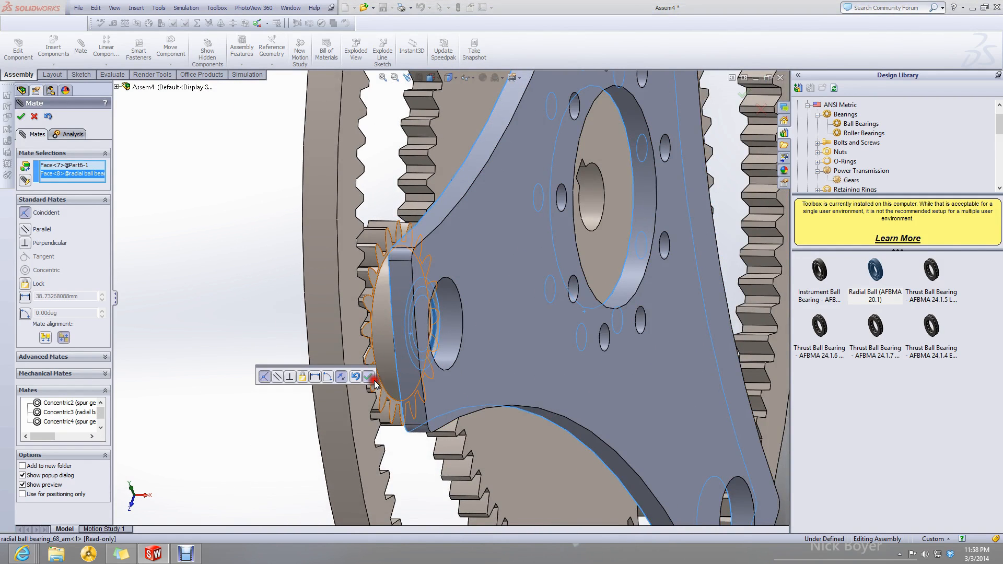
click(374, 382)
scroll(396, 410, up, 3)
middle_drag(398, 414, 405, 389)
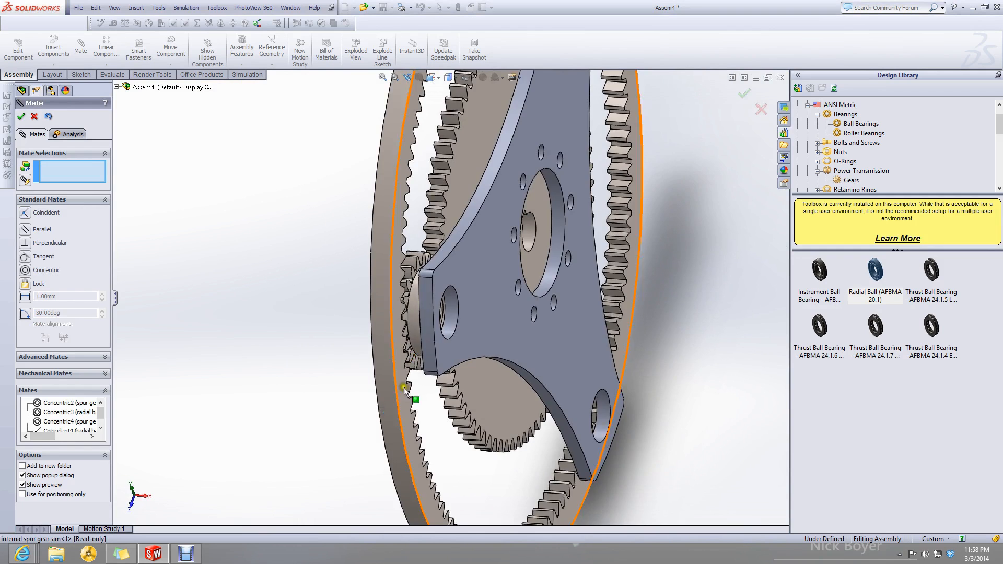
scroll(404, 390, up, 4)
middle_drag(460, 330, 465, 432)
click(20, 116)
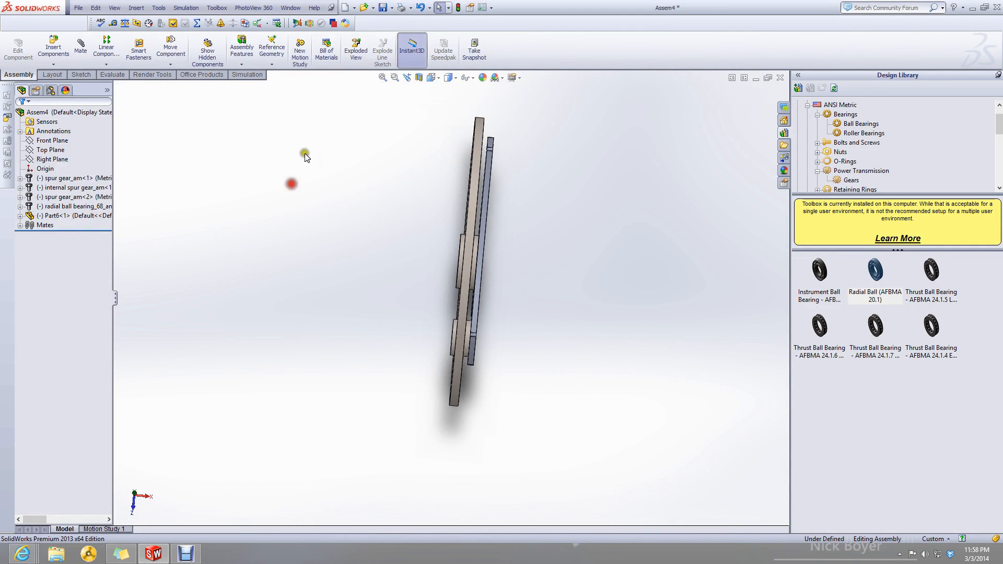
Create a reference plane midway between the two side faces of the internal ring gear.
click(269, 55)
click(281, 74)
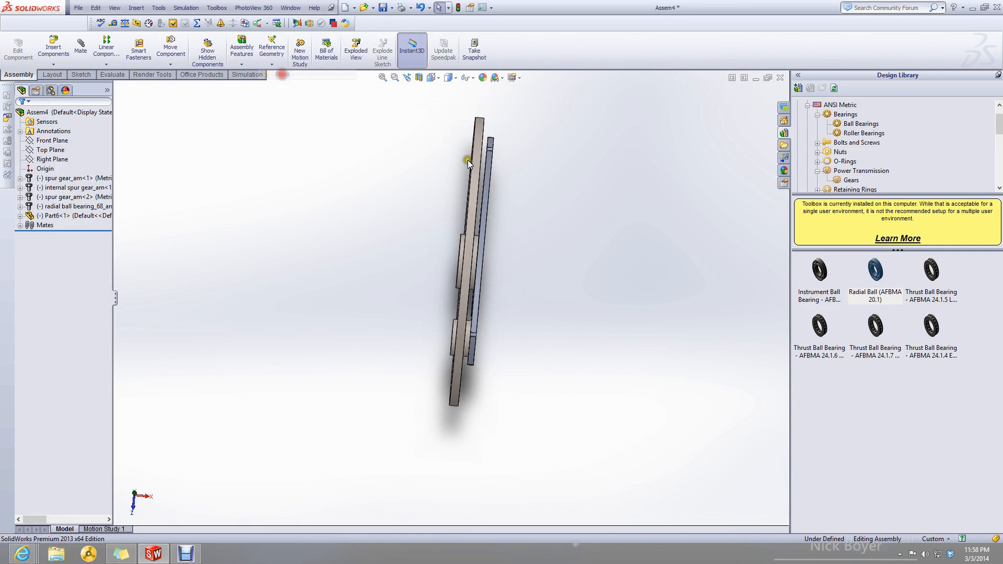
middle_drag(468, 205, 428, 270)
scroll(399, 189, down, 4)
click(446, 218)
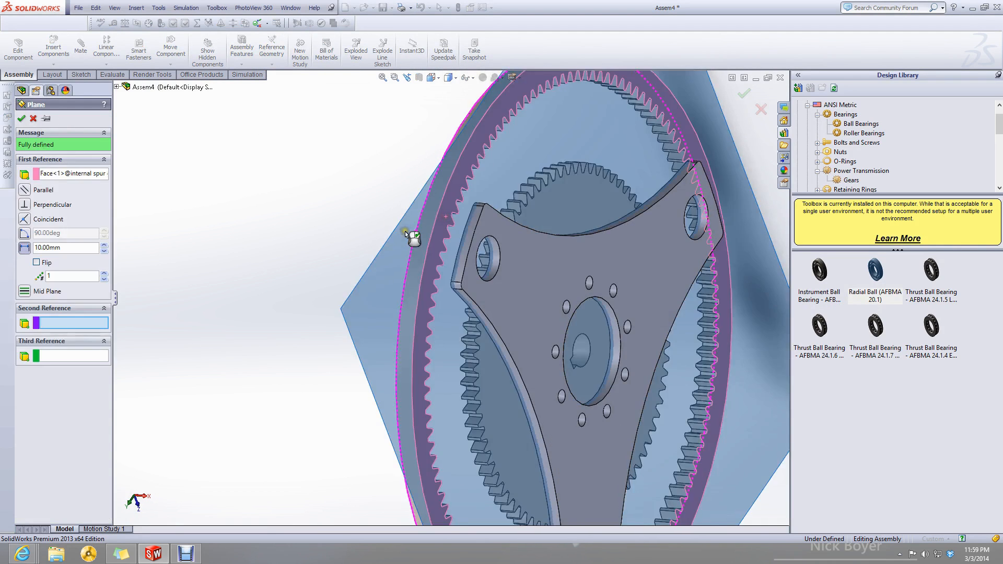
middle_drag(407, 232, 479, 220)
click(410, 247)
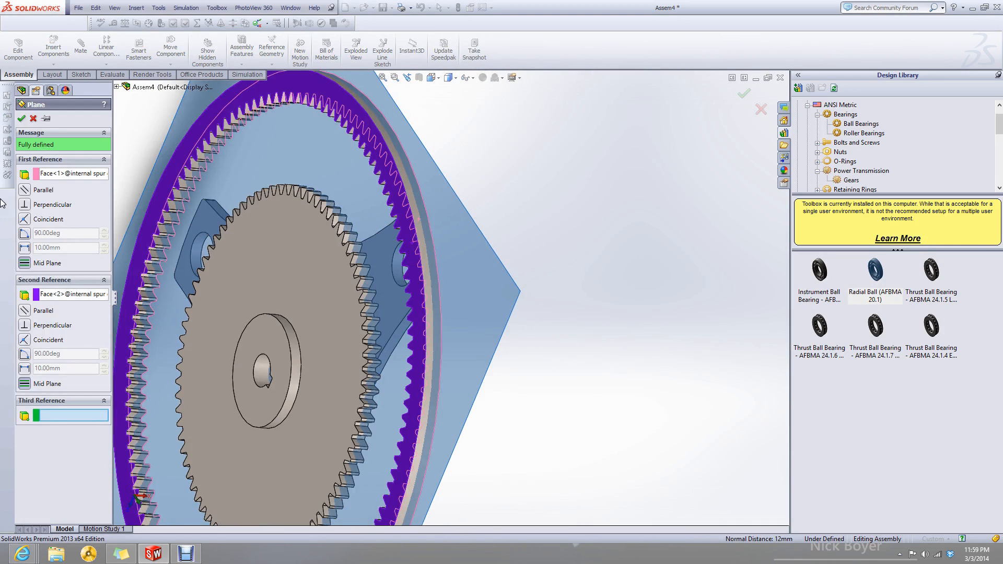
click(19, 120)
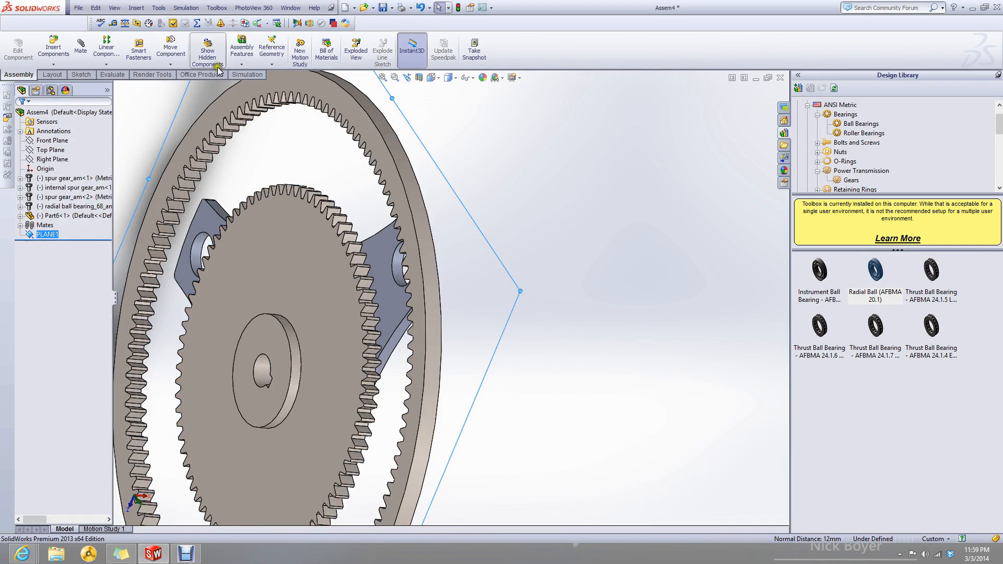
Mirror the three-armed carrier plate about the ring gear's mid-plane, replacing the wrongly picked large spur gear in the selection.
click(106, 64)
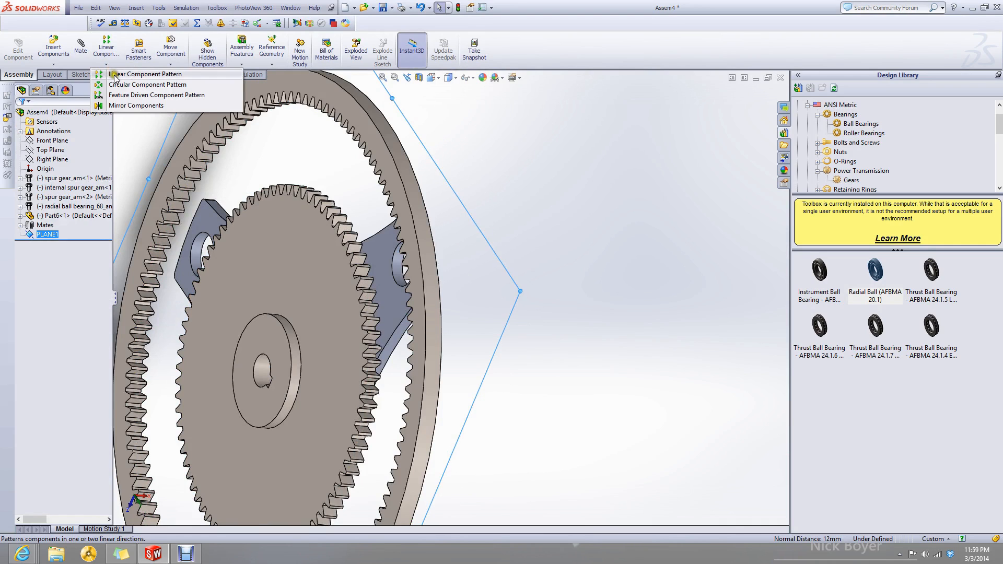
click(133, 105)
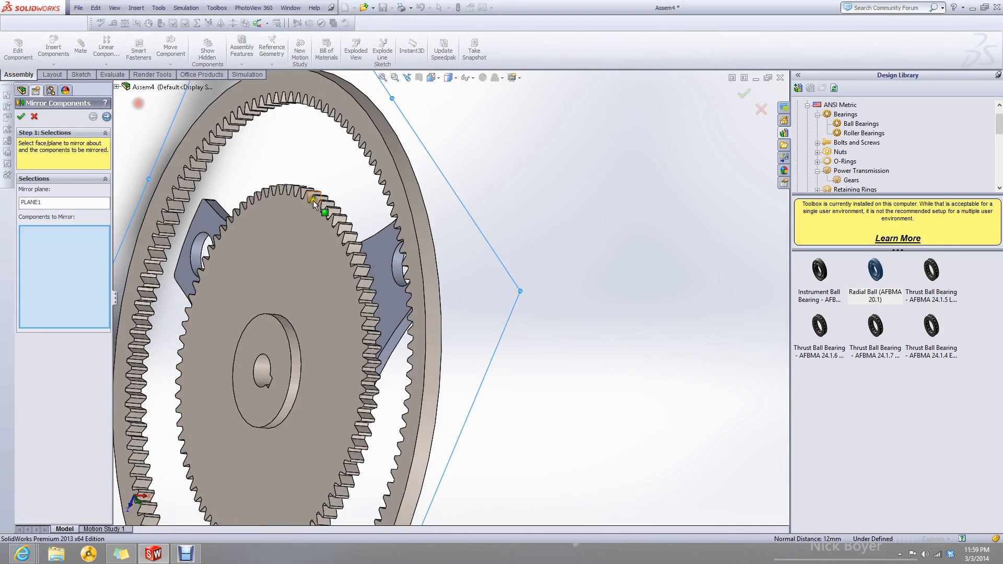
click(375, 284)
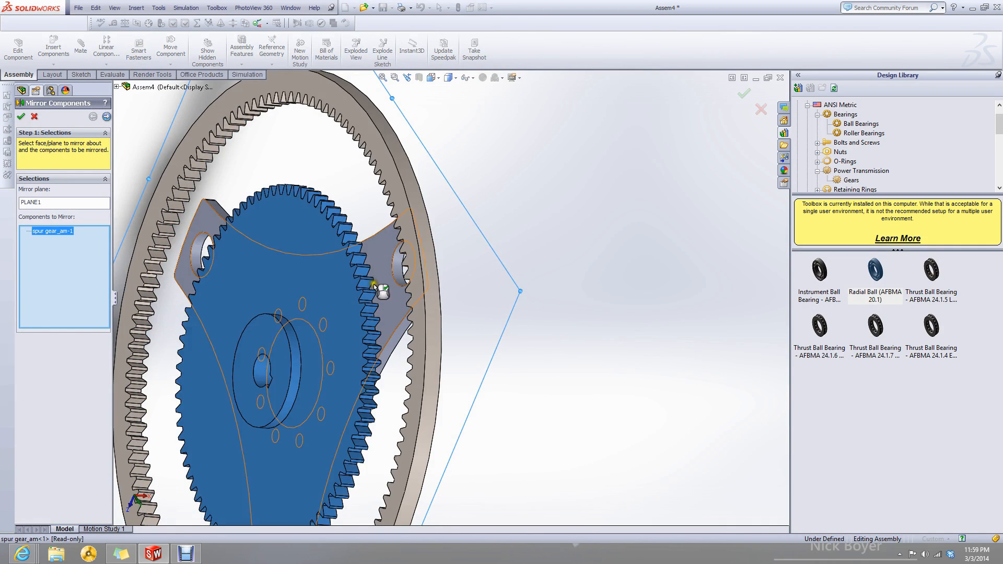
right_click(58, 234)
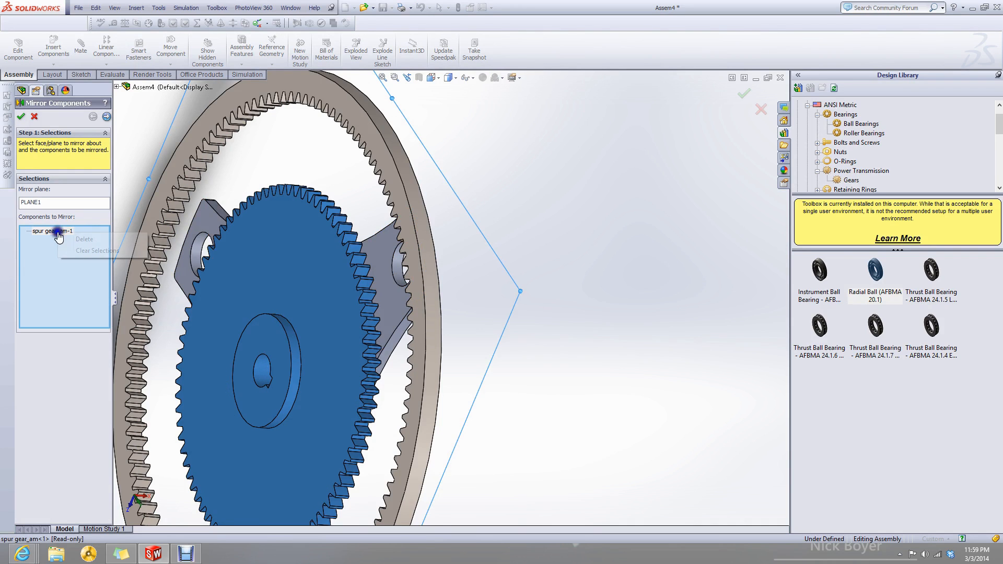
click(382, 256)
key(z)
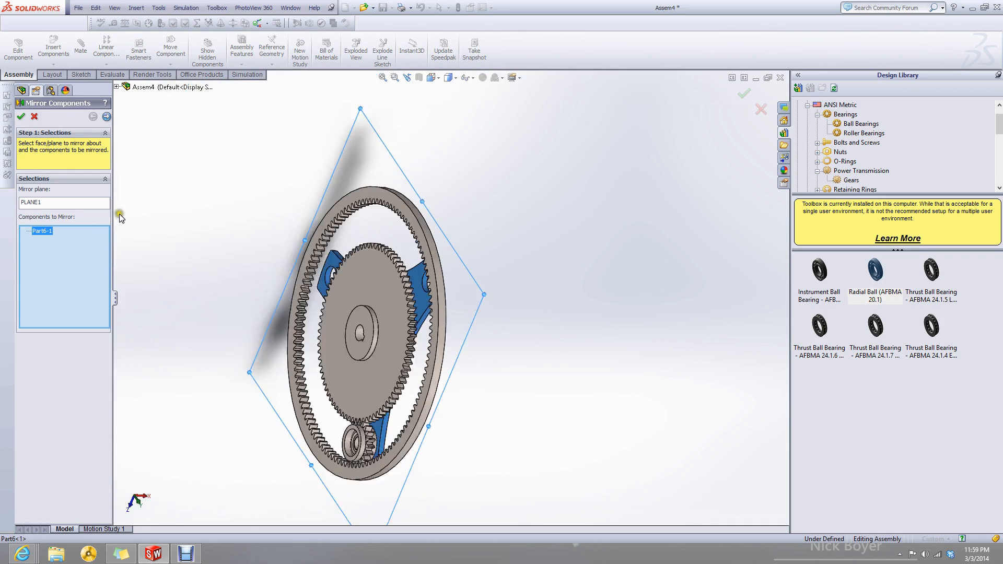
click(106, 117)
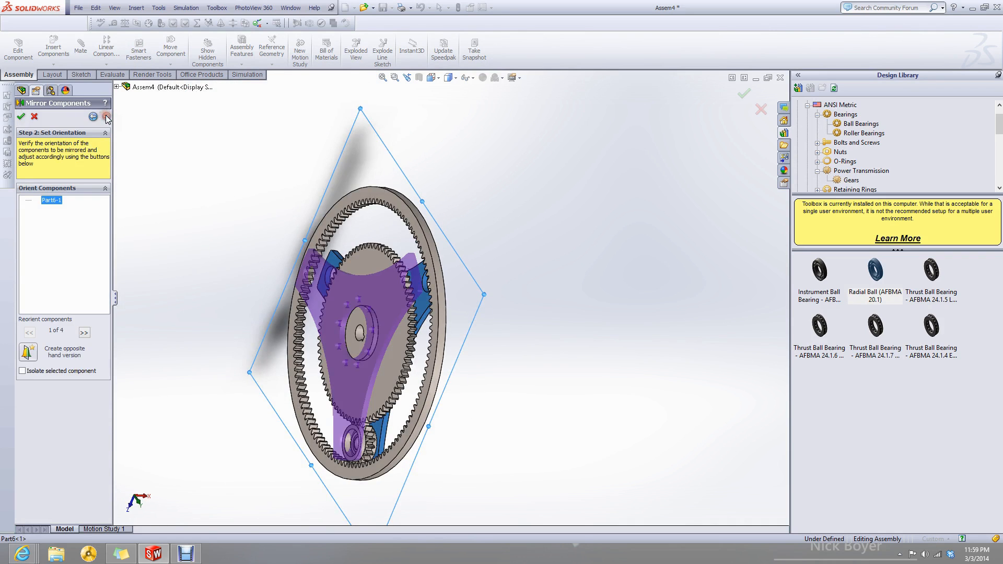
click(20, 117)
middle_drag(470, 245, 403, 235)
scroll(337, 416, down, 4)
middle_drag(339, 412, 329, 444)
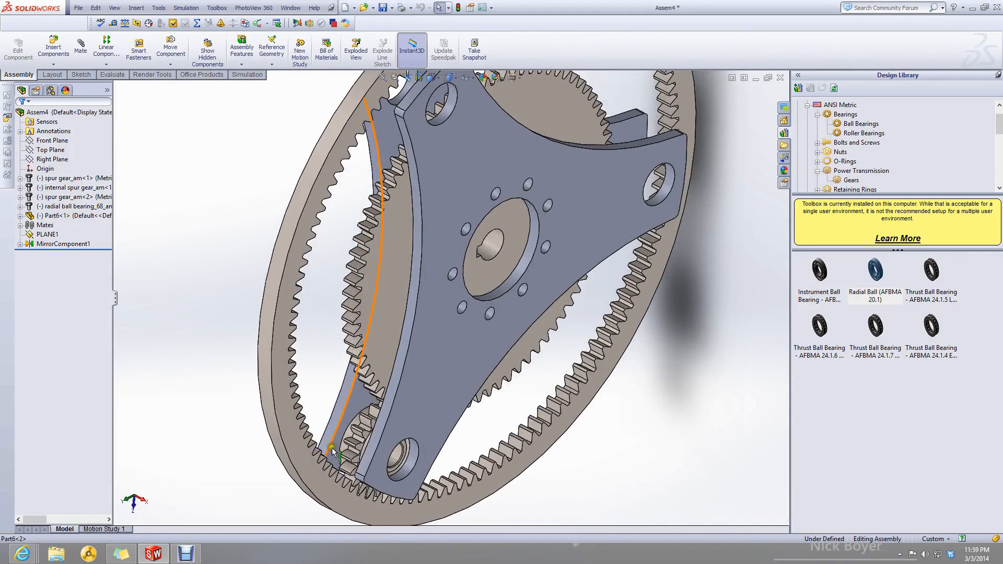
key(f)
middle_drag(410, 358, 475, 259)
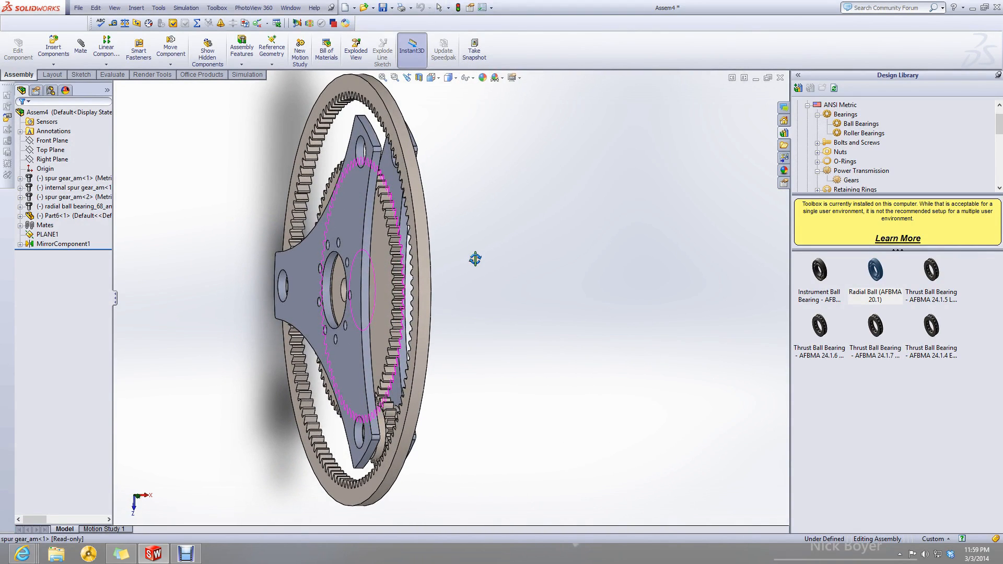
Switch to the Gear Box - High Speed reference assembly and examine its first-stage carrier and housing from several sides.
click(756, 79)
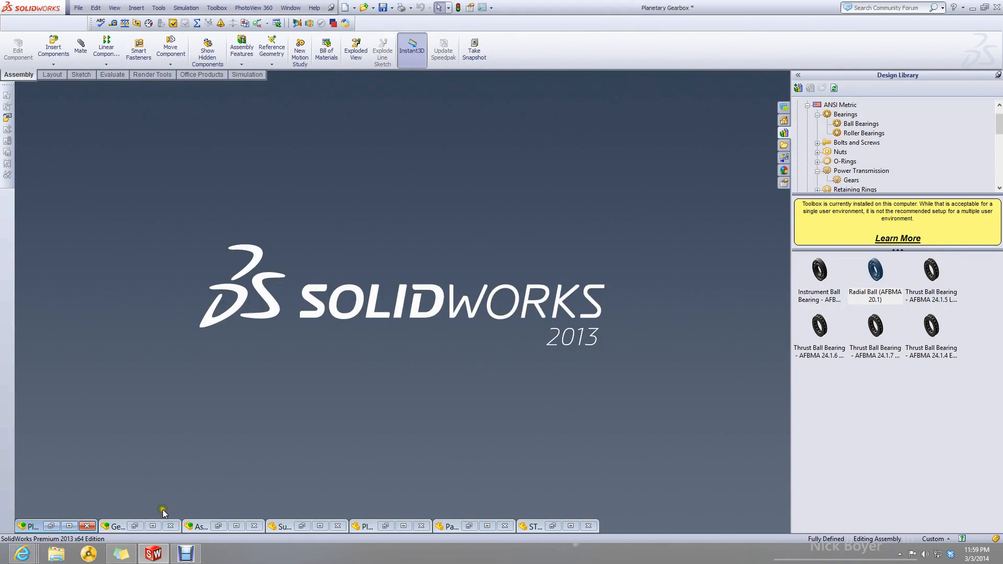
click(236, 526)
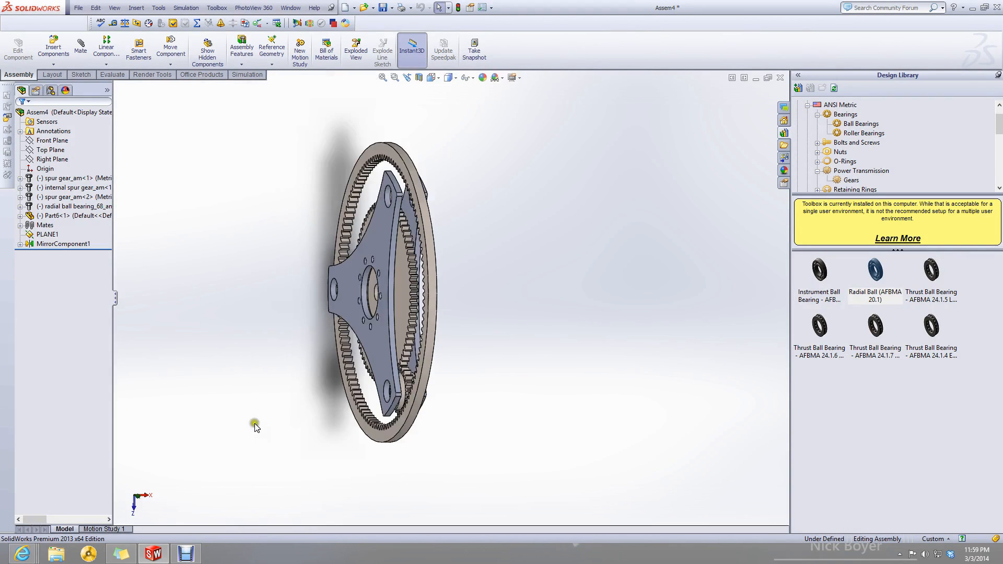
click(756, 78)
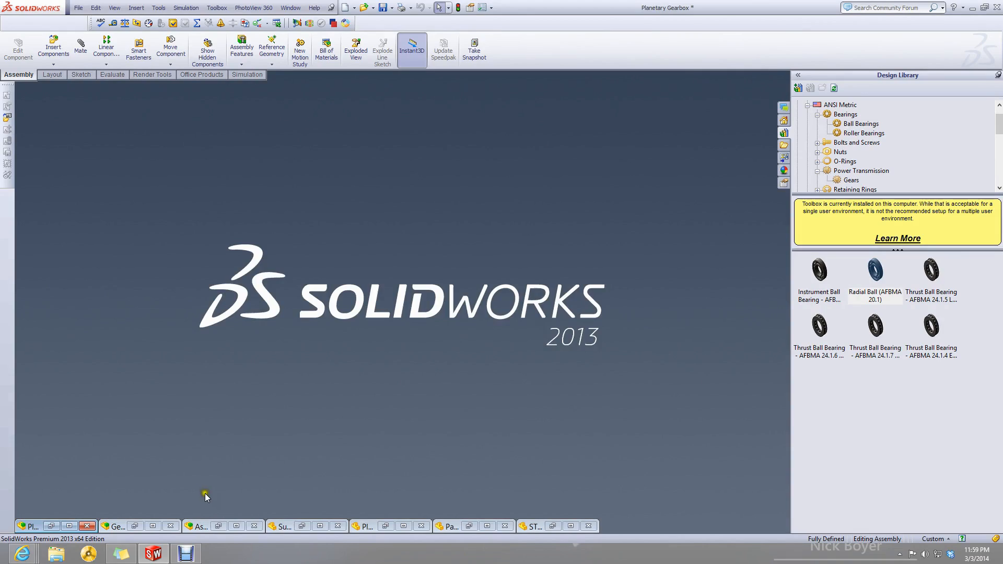
click(153, 526)
middle_drag(635, 242, 555, 384)
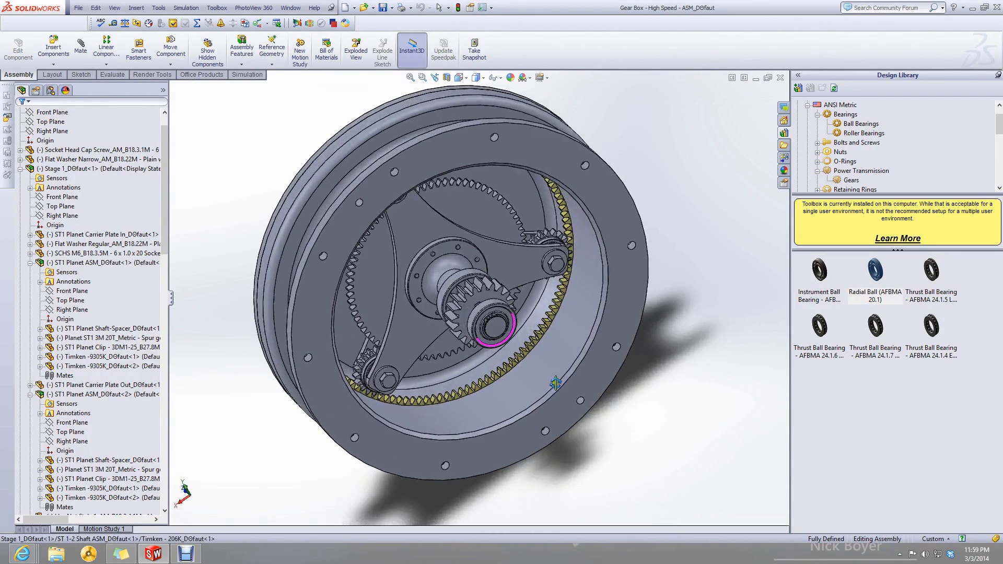
scroll(361, 332, down, 4)
middle_drag(393, 340, 472, 355)
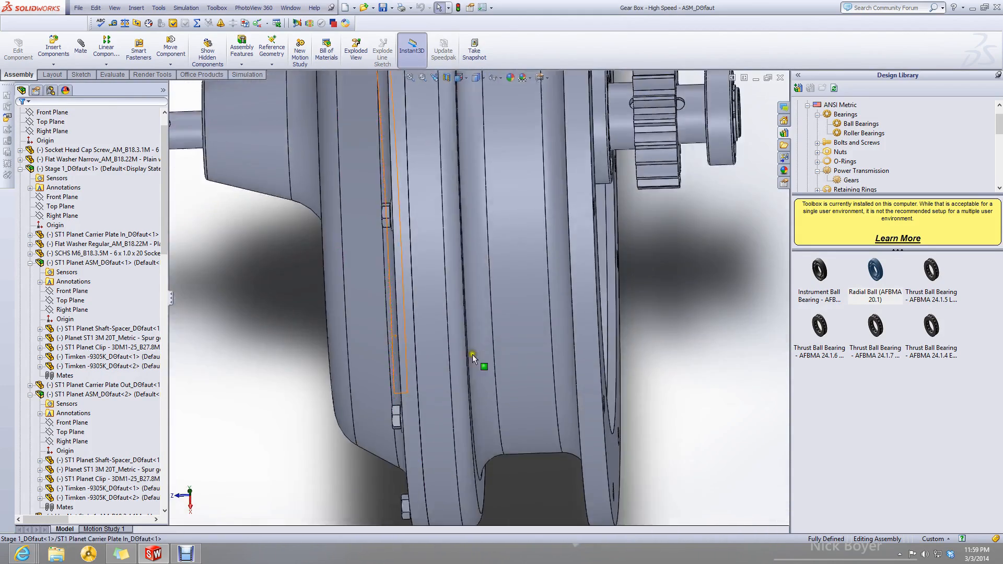
key(f)
Section the reference gearbox temporarily along the Right Plane to examine how the carrier plates, planet bearings and case fit together.
click(448, 77)
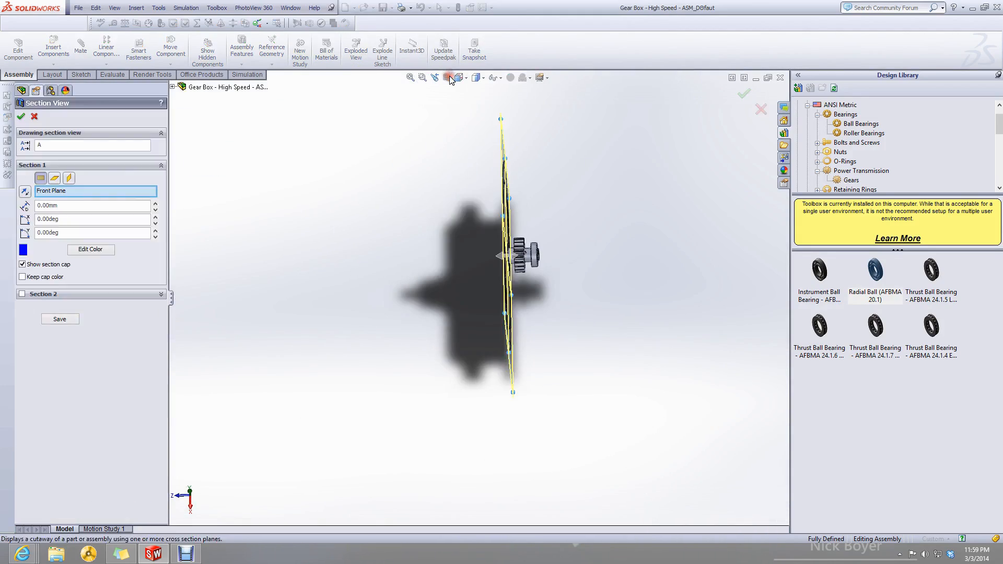
click(69, 178)
middle_drag(497, 253, 507, 88)
scroll(481, 220, down, 5)
middle_drag(478, 222, 453, 298)
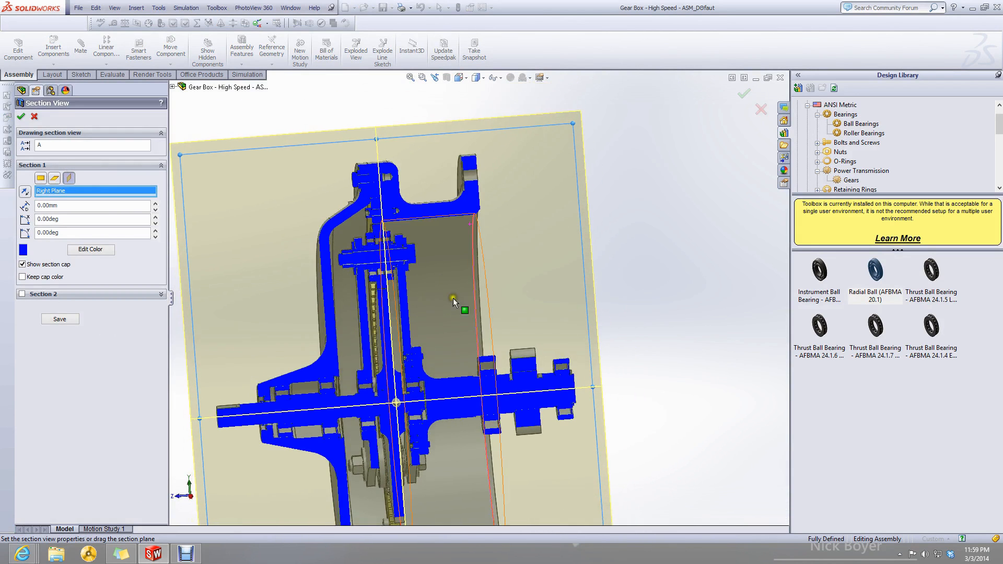
scroll(374, 390, down, 7)
middle_drag(381, 384, 351, 398)
scroll(395, 391, up, 4)
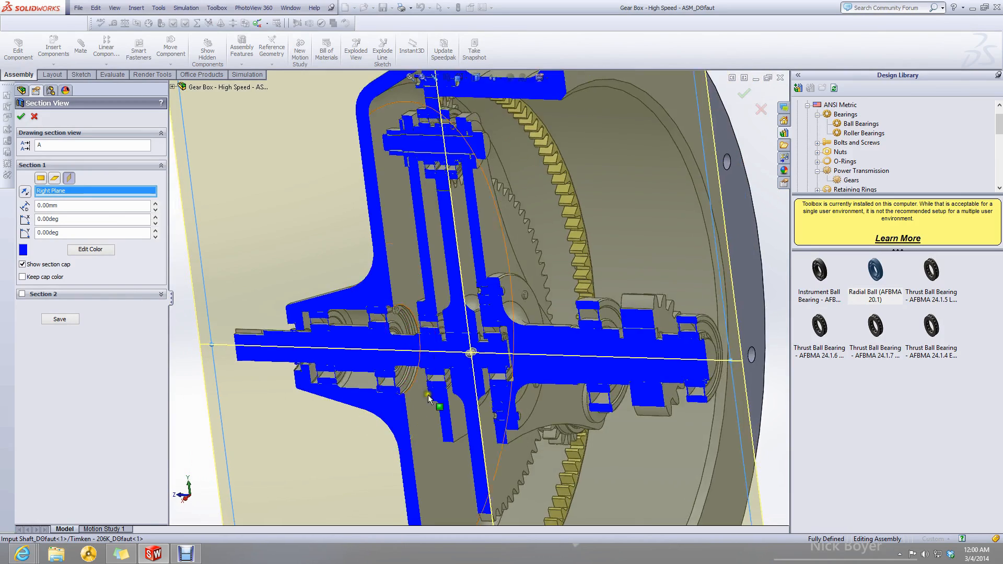
scroll(557, 290, up, 4)
scroll(563, 278, down, 10)
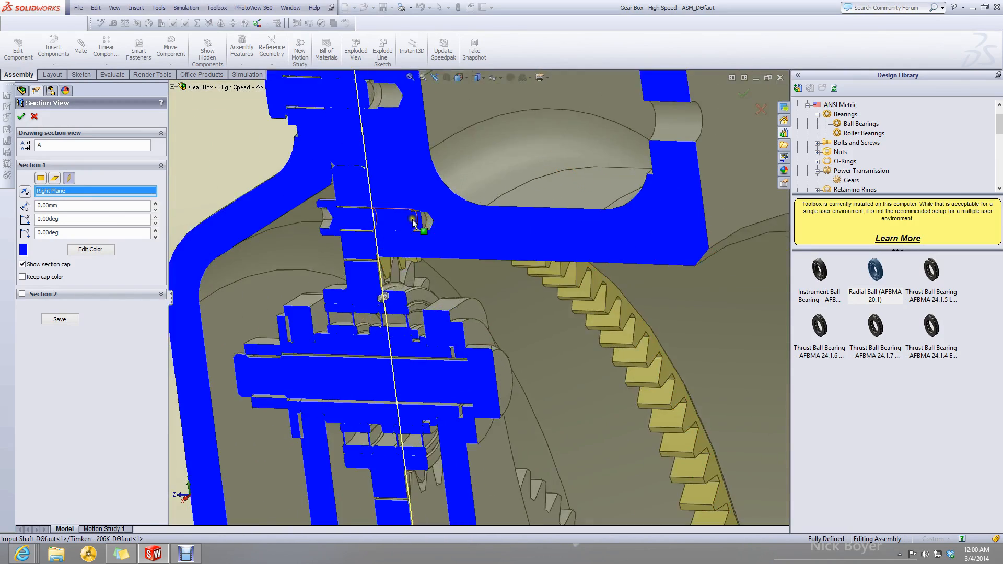
scroll(445, 191, up, 10)
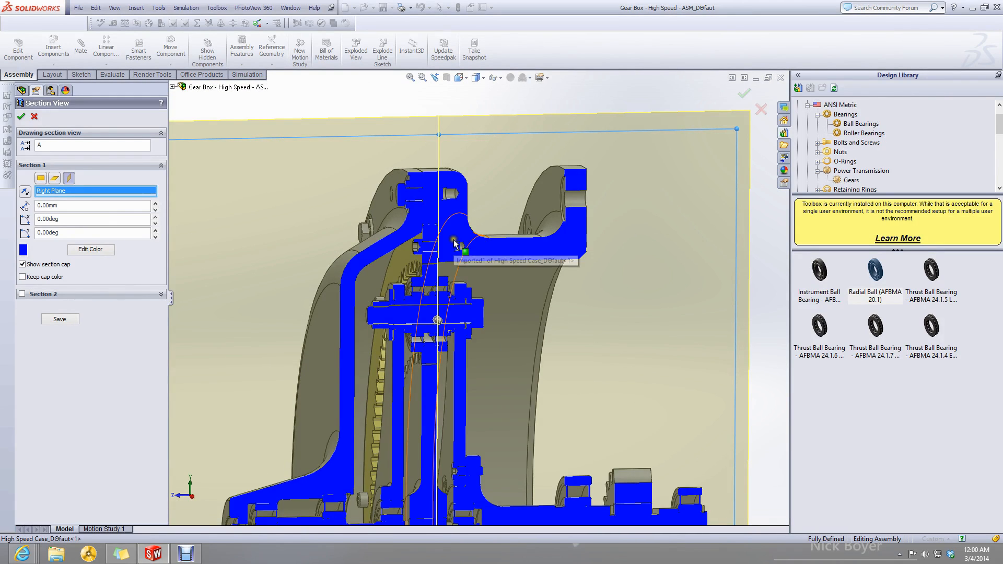
scroll(454, 244, up, 5)
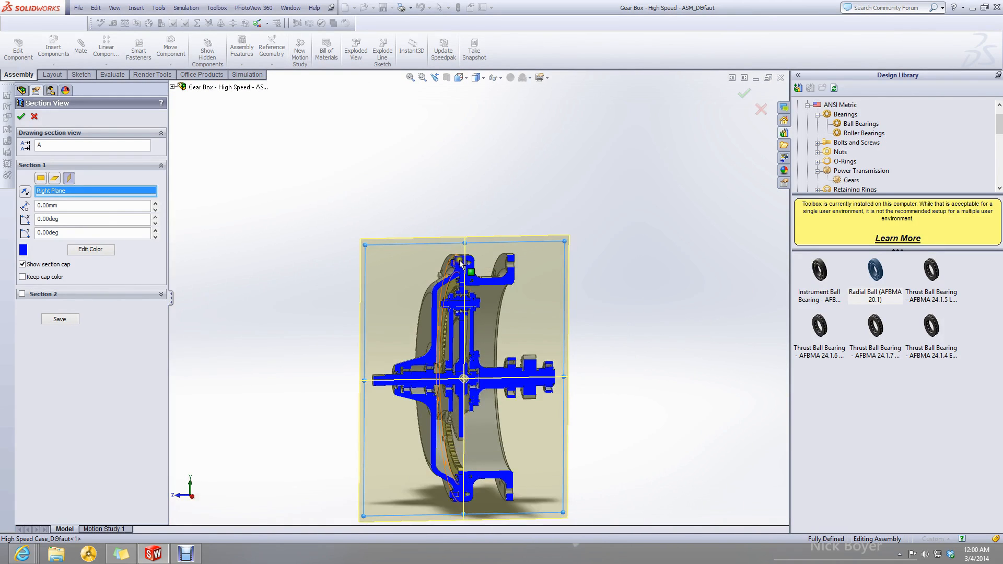
click(36, 117)
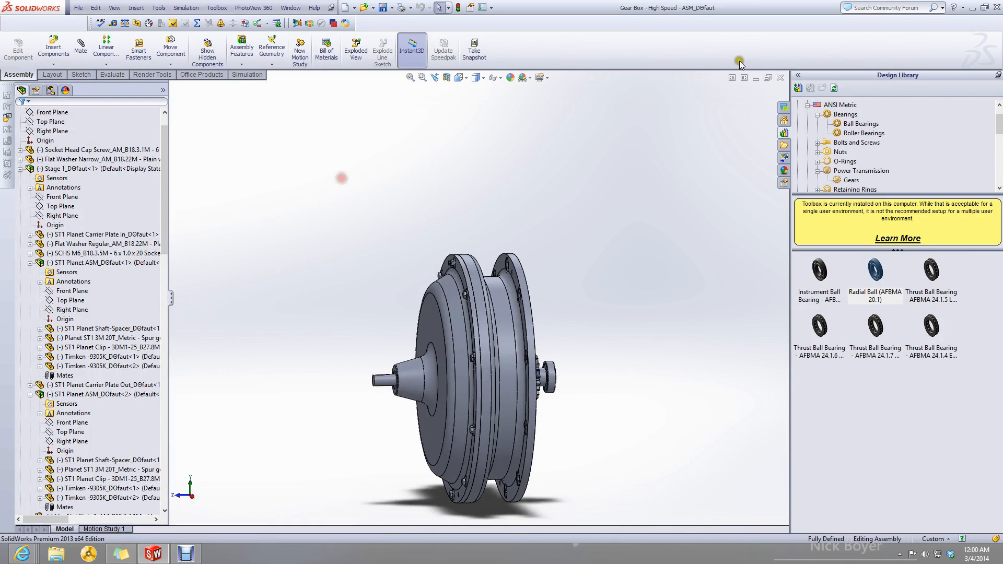
View the ST1 Planet Carrier Plate Out part and the reference gearbox, and return to the Assem4 assembly.
click(758, 77)
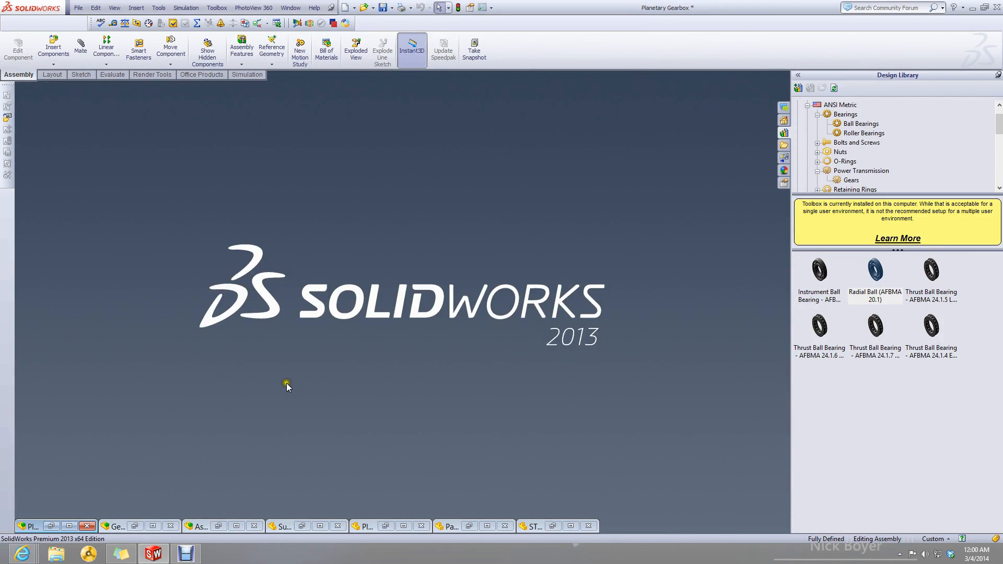
click(560, 524)
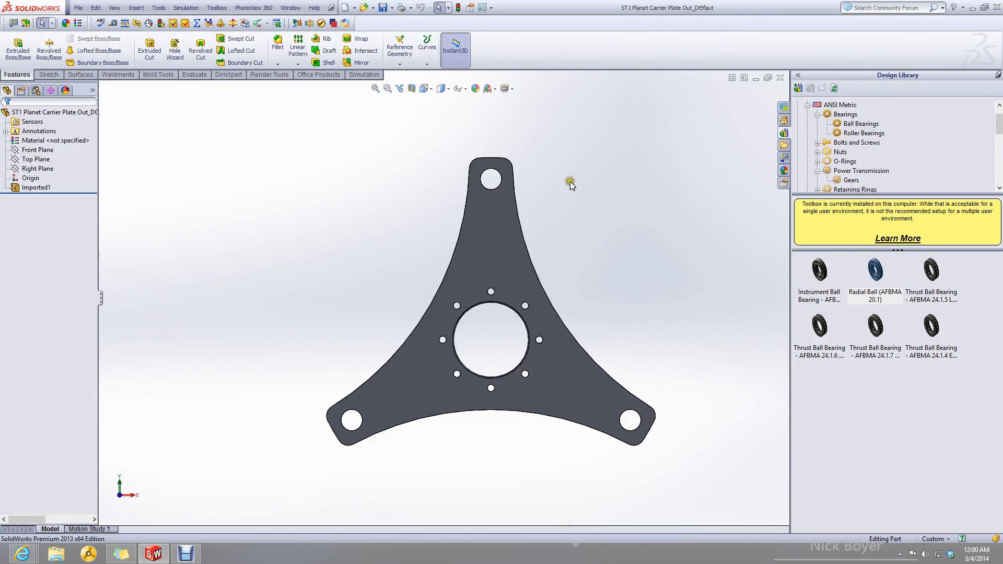
click(757, 79)
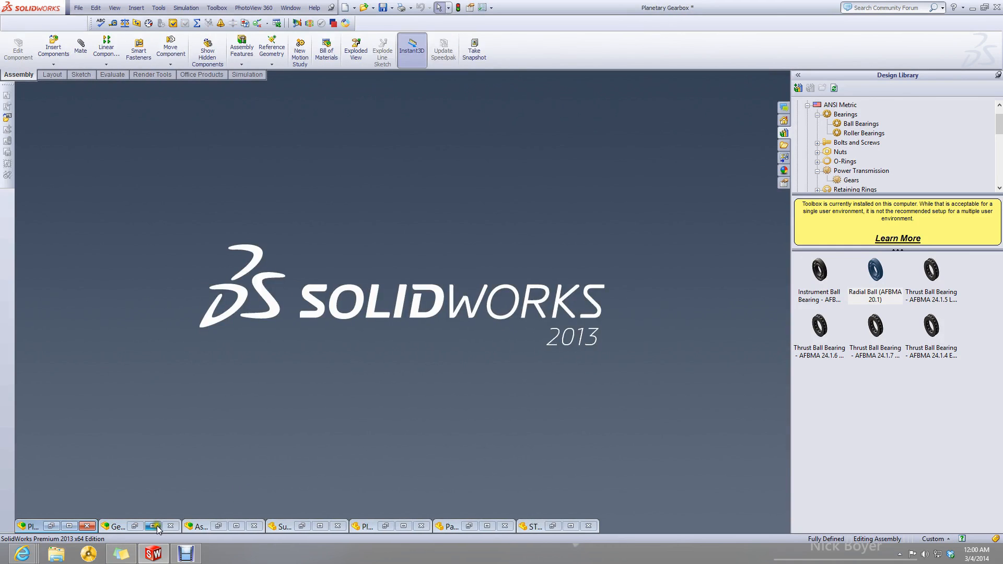
click(158, 527)
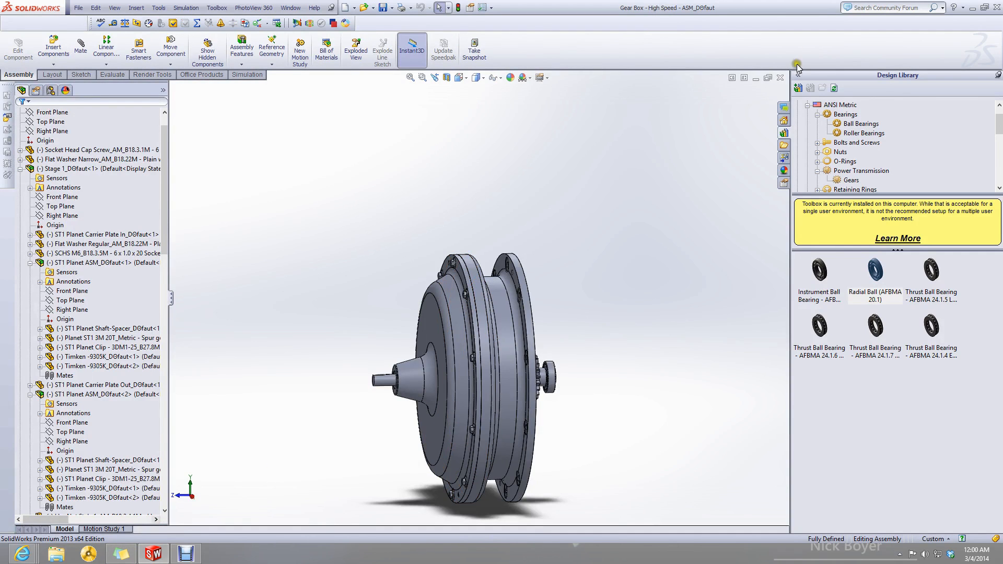
click(757, 78)
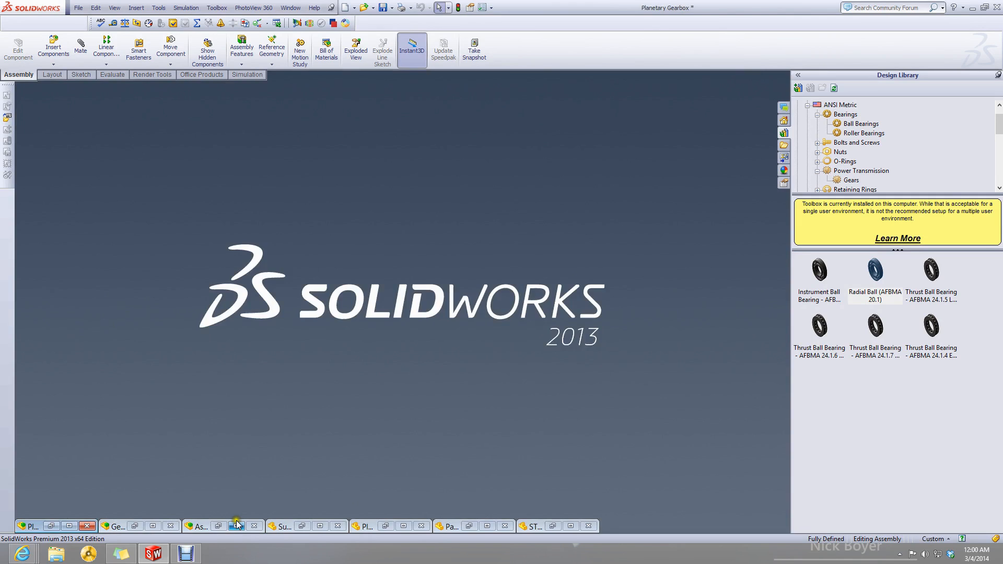
click(236, 525)
Examine the original and mirrored carrier plates and how the planet gear and its bearing sit between their arms.
middle_drag(403, 305, 447, 305)
scroll(409, 256, down, 5)
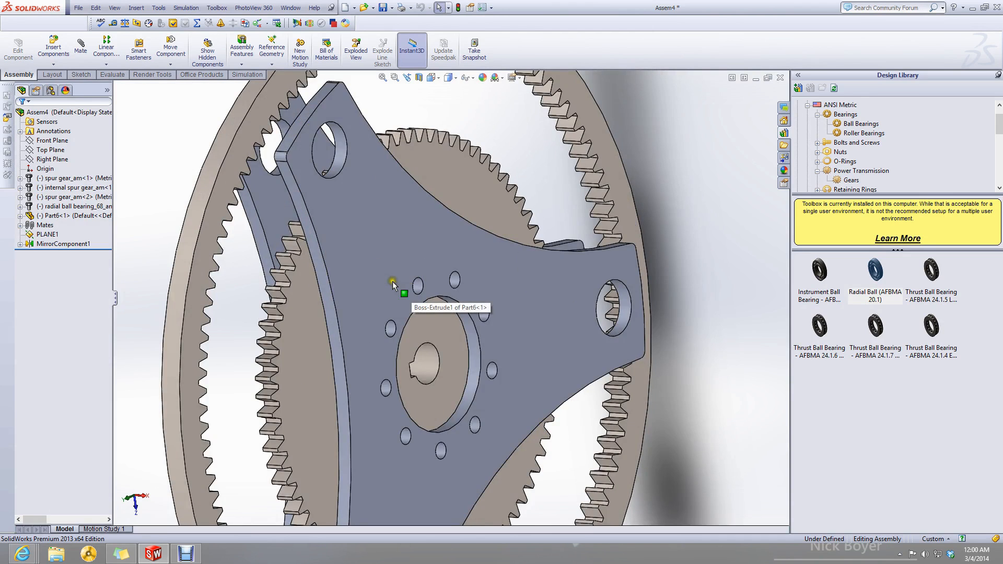
click(479, 286)
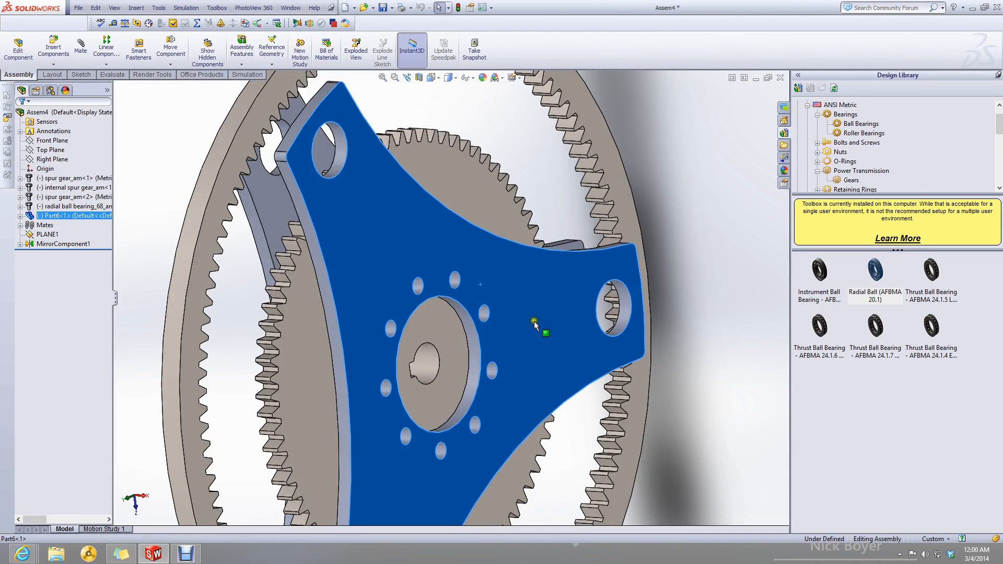
scroll(382, 405, up, 5)
middle_drag(372, 370, 430, 374)
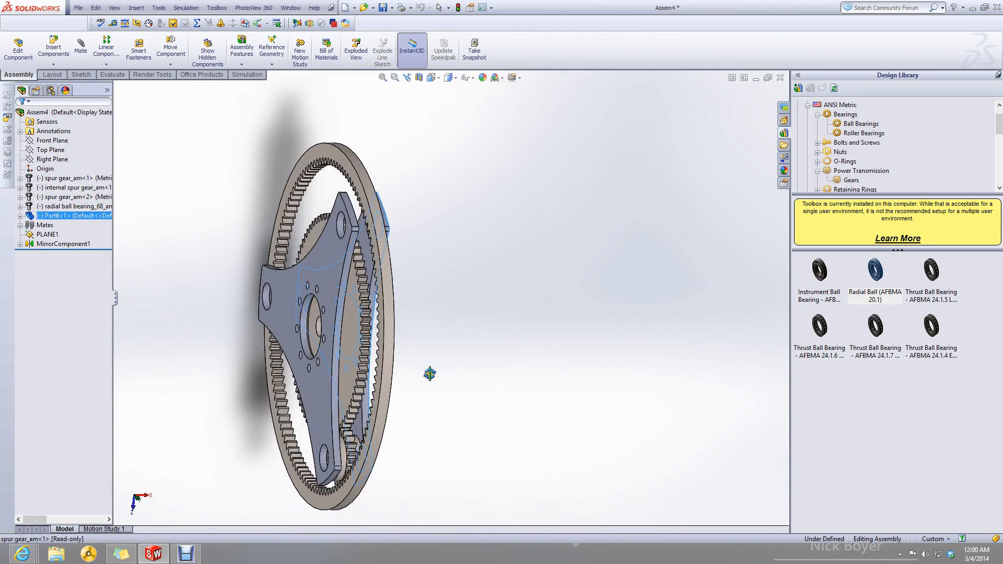
scroll(274, 316, down, 4)
click(316, 311)
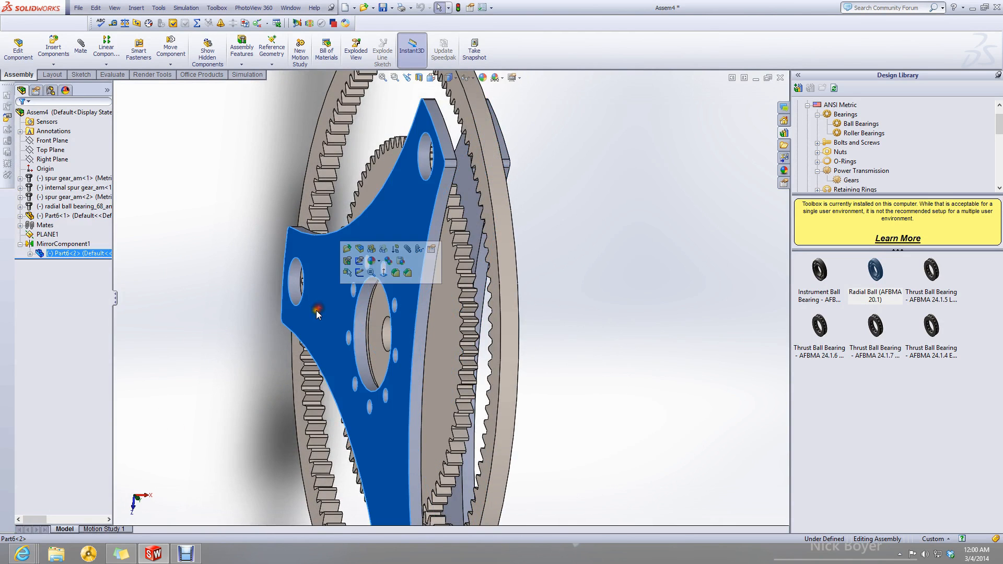
middle_drag(315, 284, 240, 336)
scroll(344, 416, down, 6)
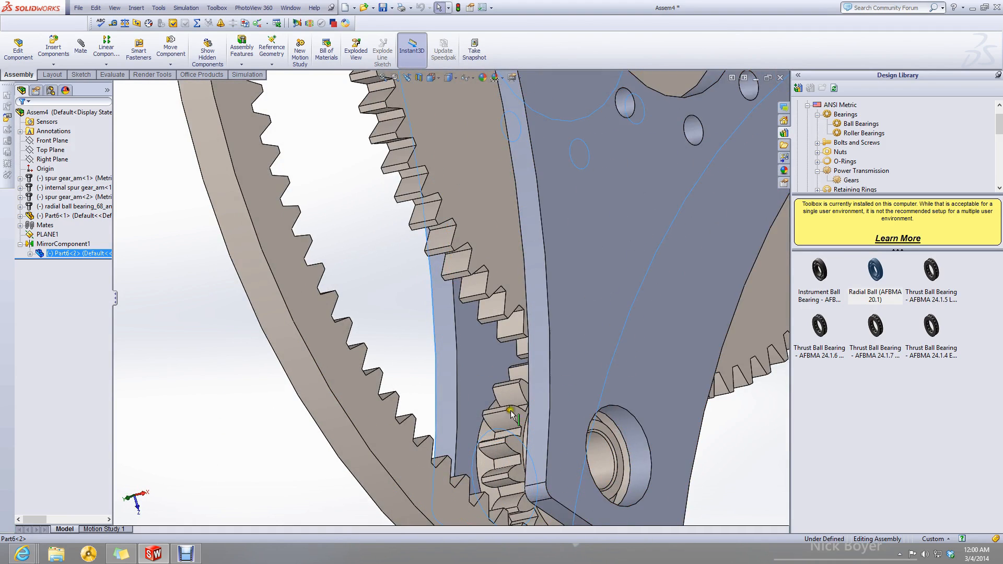
click(524, 418)
scroll(240, 298, up, 3)
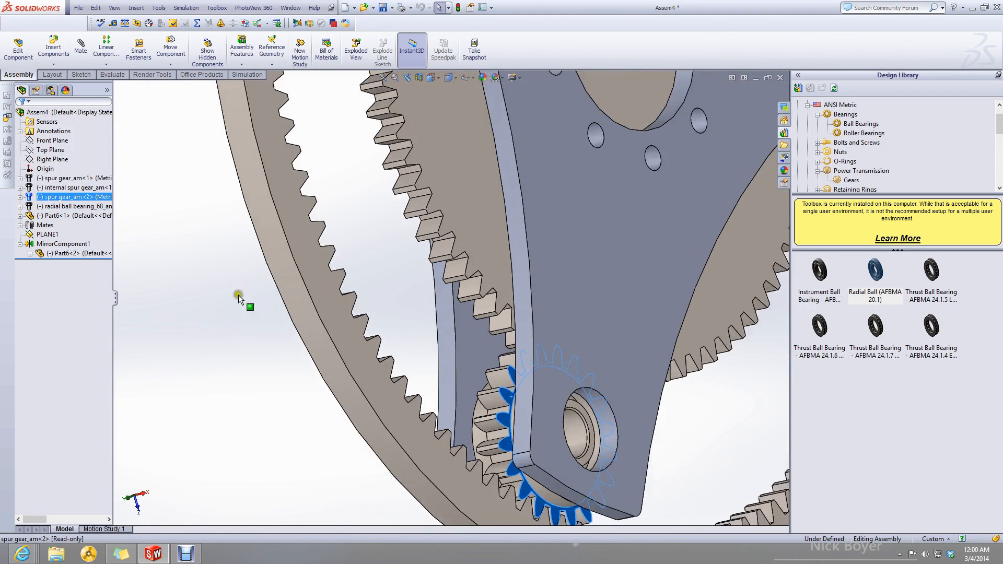
click(231, 345)
scroll(425, 209, up, 5)
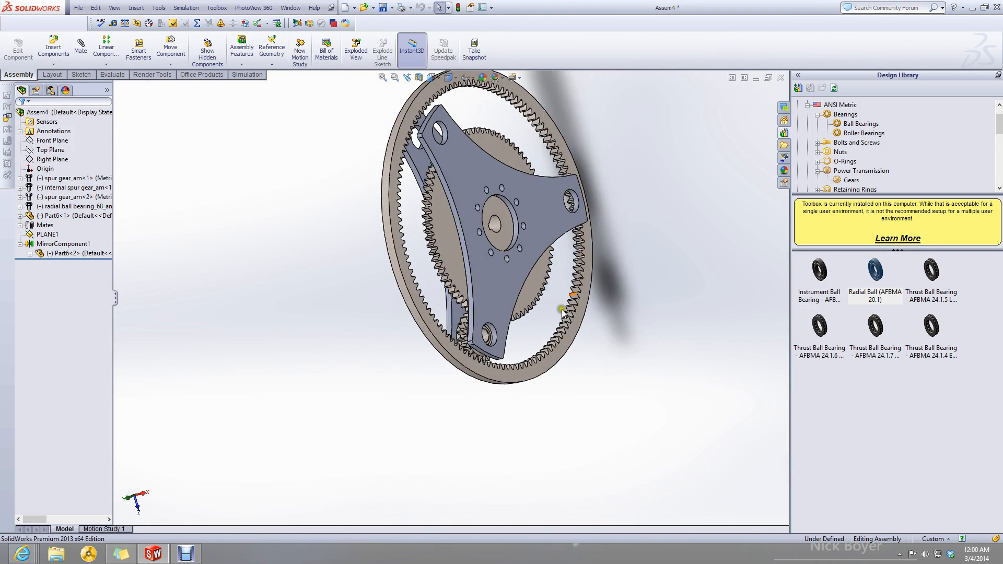
scroll(413, 279, down, 3)
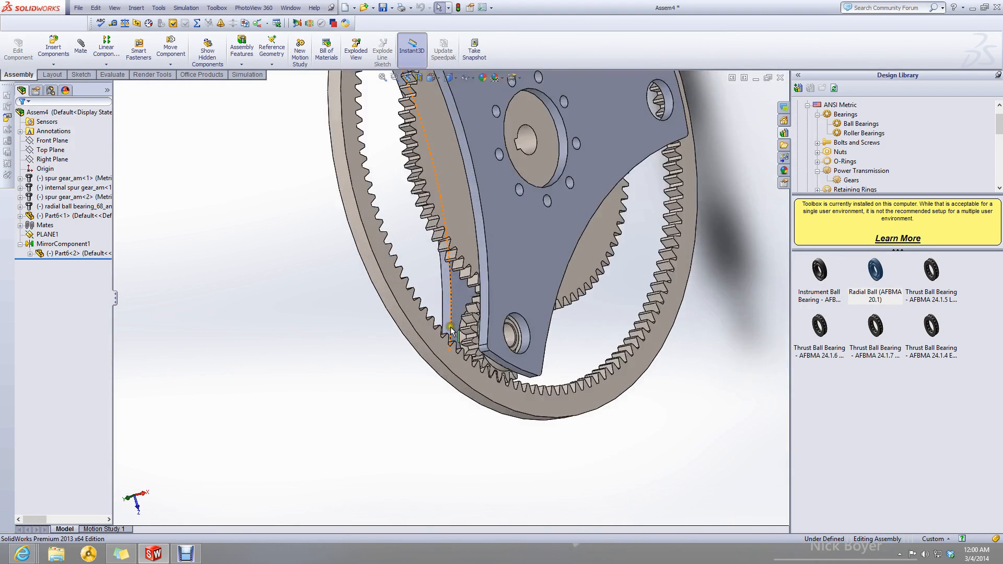
Circular-pattern the planet gear and its bearing about the ring gear's axis, equally spaced over 360° so every carrier arm receives a set.
click(52, 207)
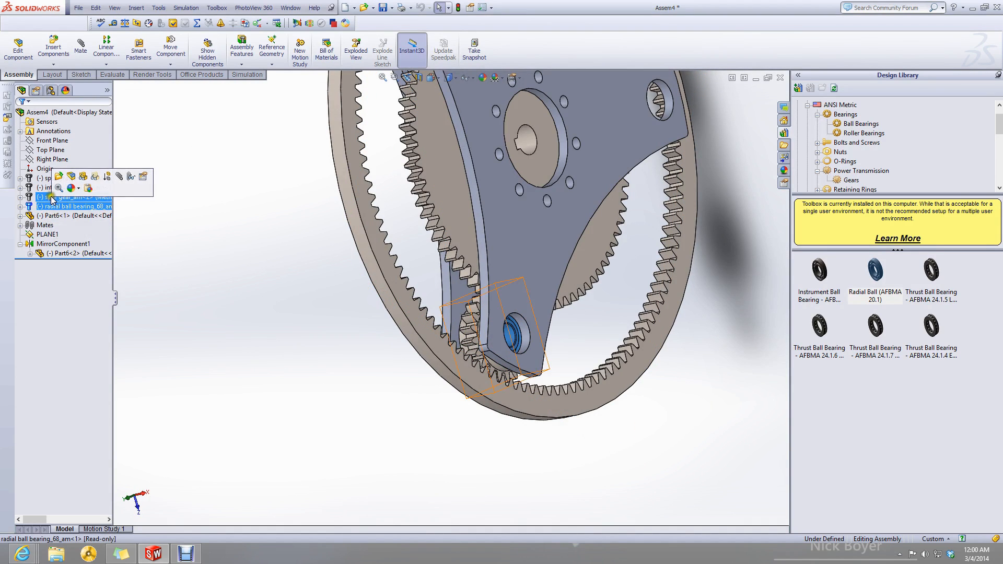
click(49, 199)
ctrl+click(49, 207)
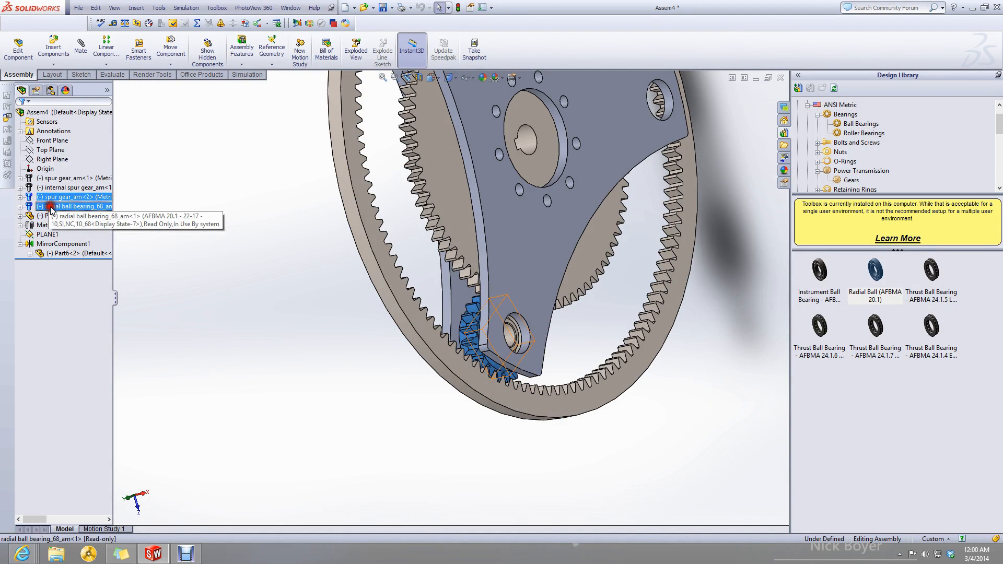
click(118, 66)
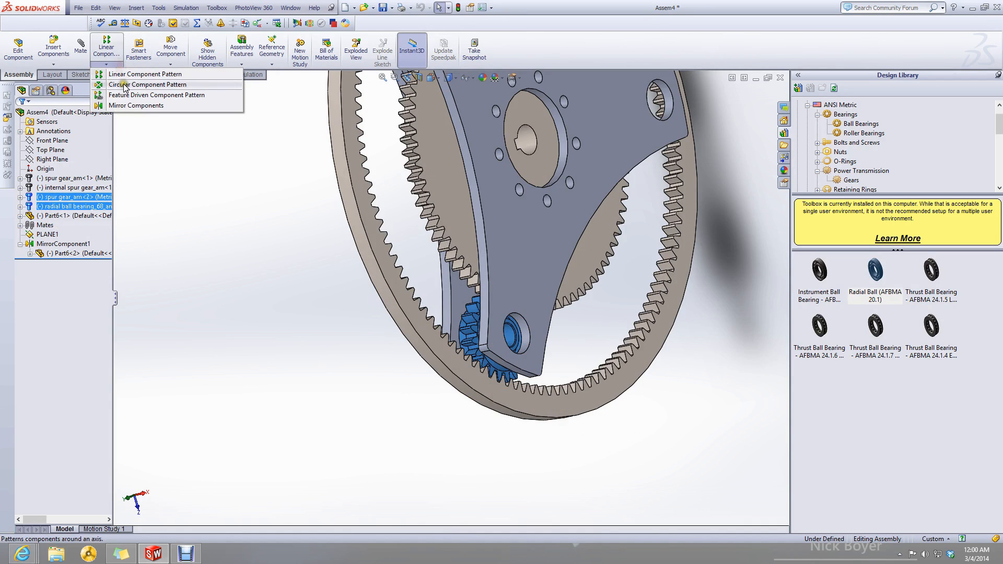
click(124, 85)
click(78, 145)
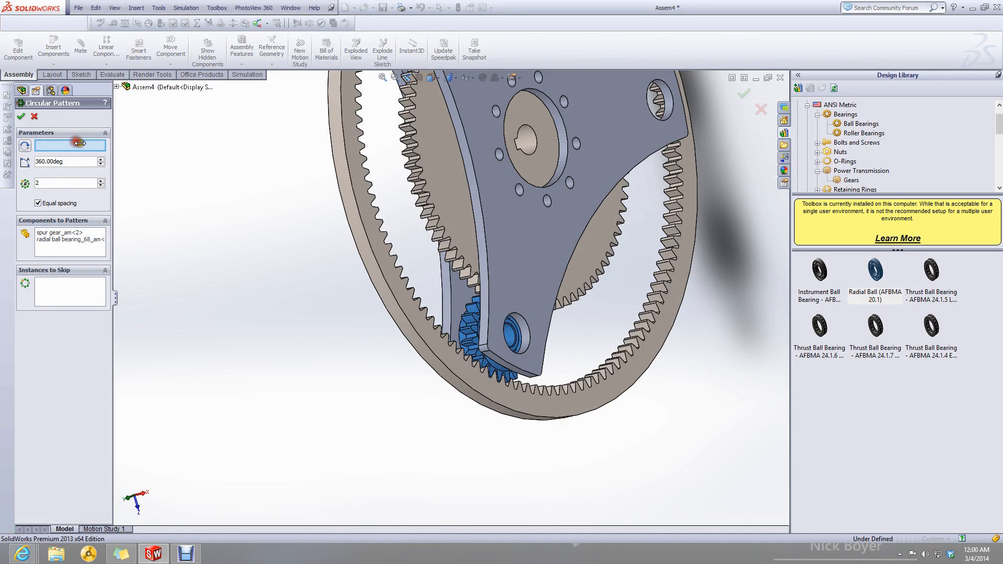
click(355, 231)
key(f)
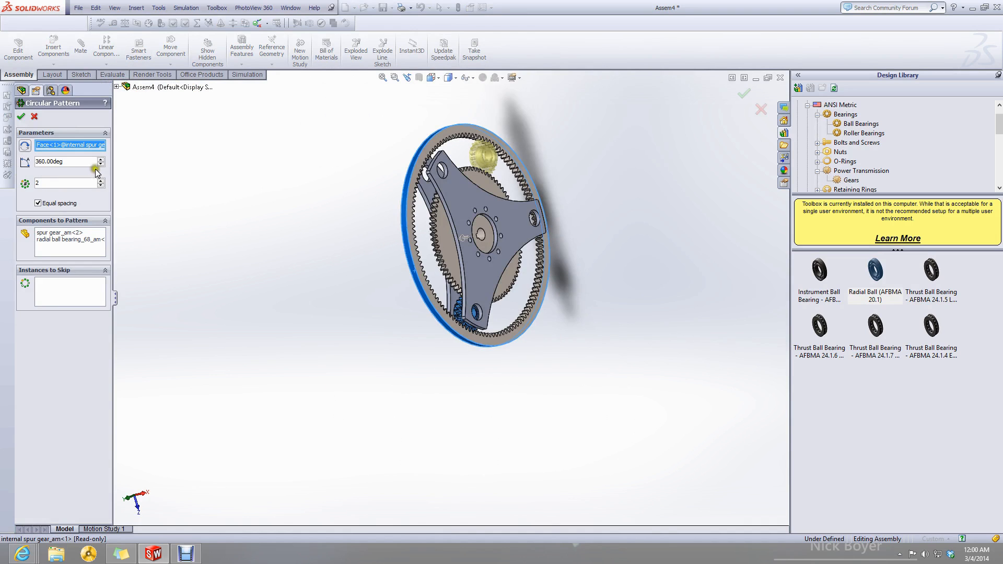
click(22, 116)
scroll(508, 180, down, 2)
middle_drag(508, 180, 459, 207)
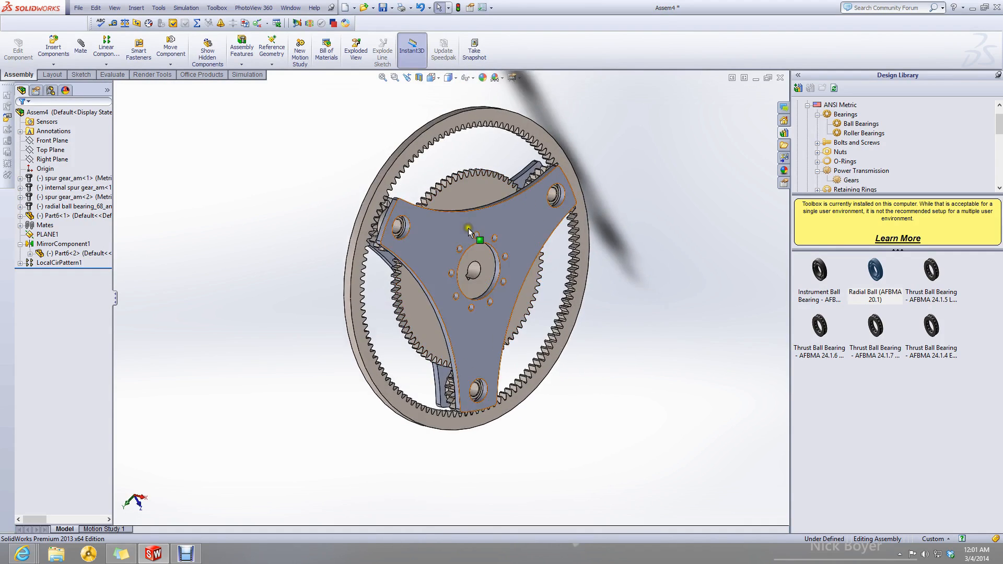
scroll(468, 235, down, 3)
Switch to the Gear Box - High Speed reference assembly and examine the flanged shaft and pinion at its open end.
click(758, 79)
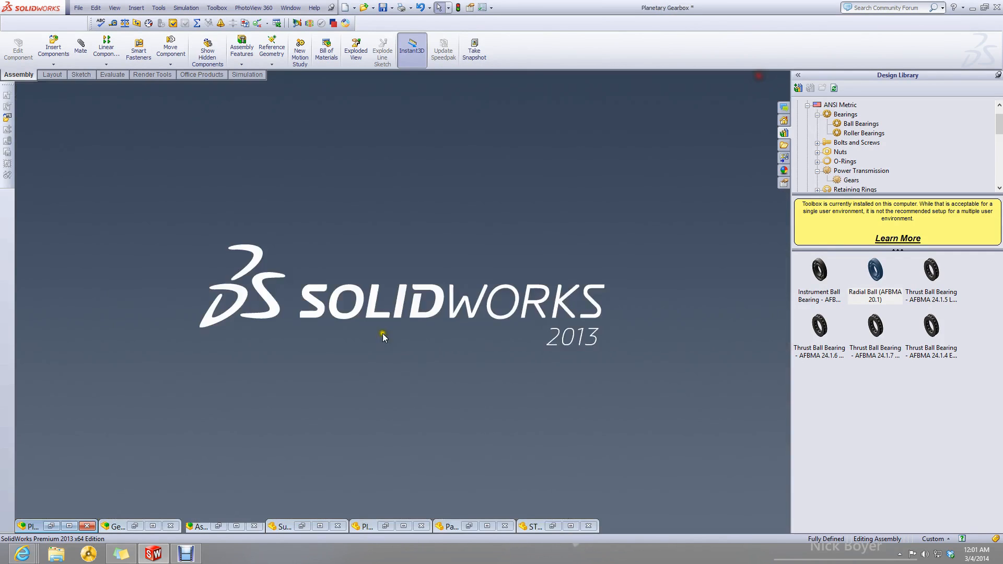
click(158, 524)
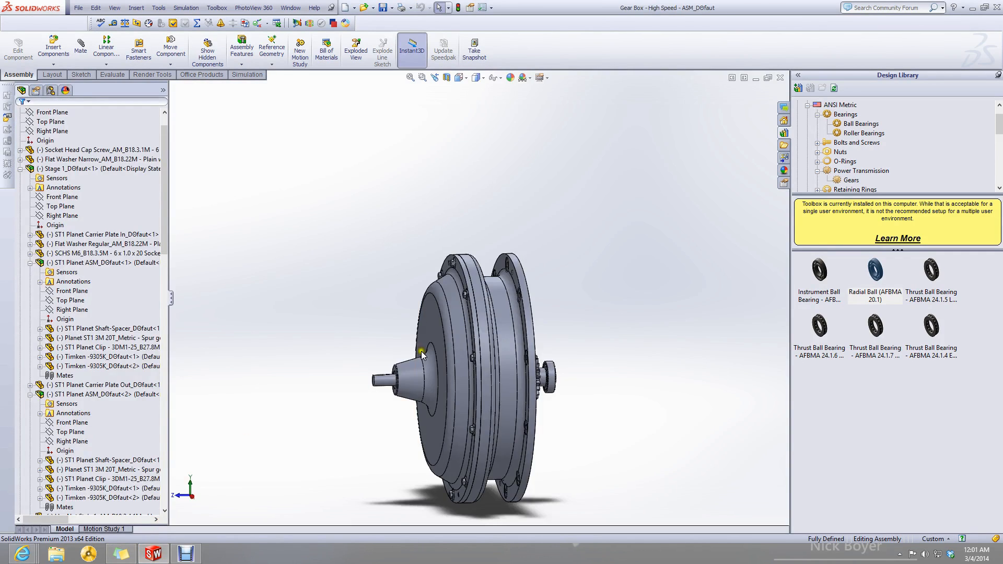
middle_drag(520, 370, 462, 391)
scroll(498, 388, down, 6)
middle_click(353, 351)
mouse_move(353, 351)
middle_down()
mouse_move(385, 286)
mouse_move(359, 350)
middle_up()
scroll(293, 309, down, 3)
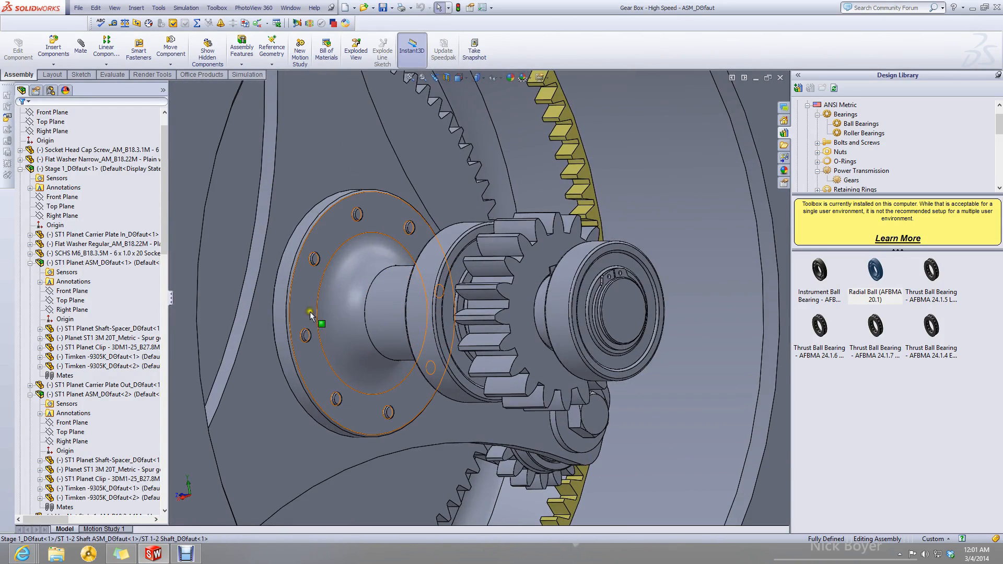
Highlight the ST 1-2 Shaft subassembly in the reference gearbox and examine how it sits inside the high-speed case.
click(293, 308)
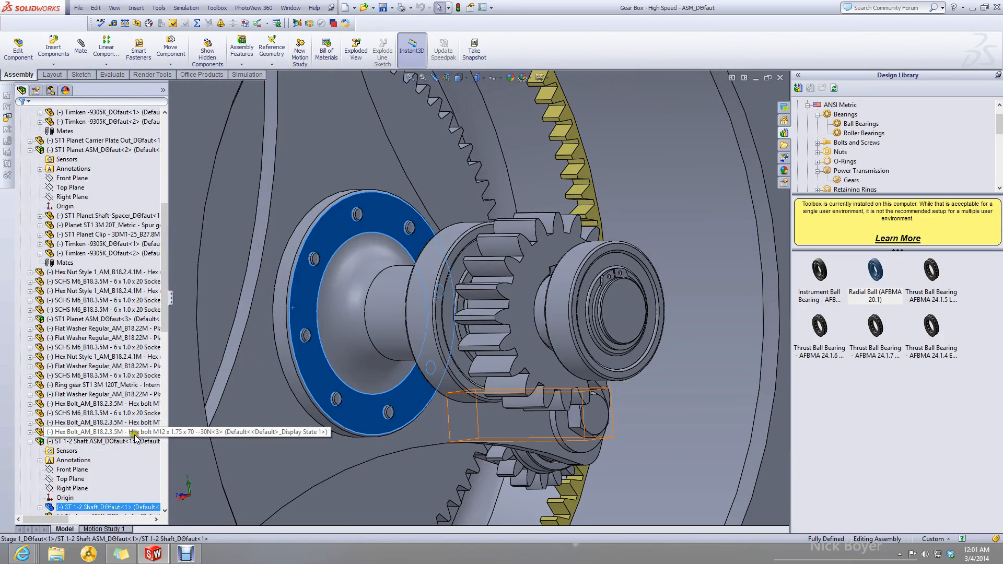
click(133, 444)
scroll(262, 390, up, 4)
middle_click(262, 390)
middle_drag(262, 390, 313, 384)
scroll(287, 379, up, 3)
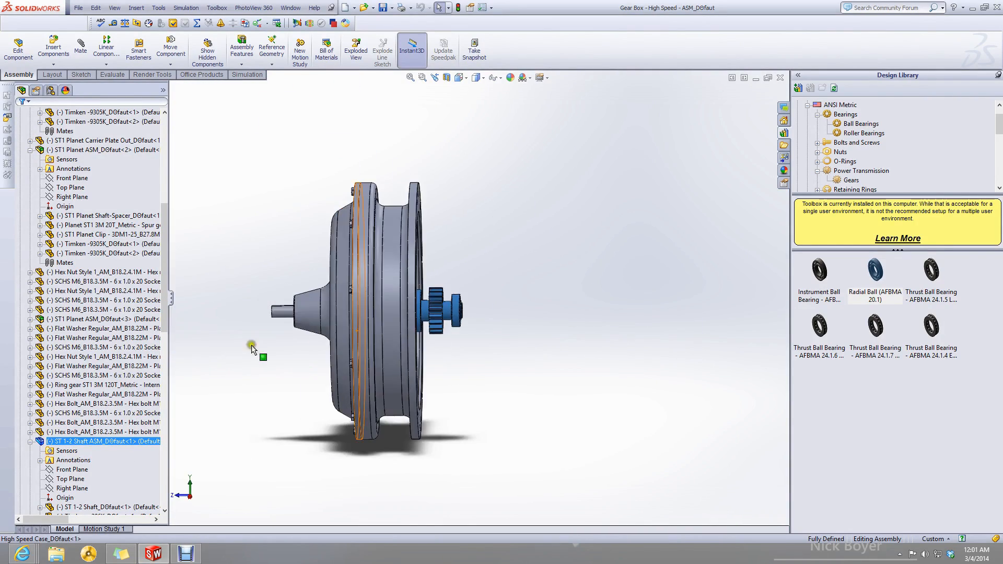
middle_drag(526, 262, 575, 222)
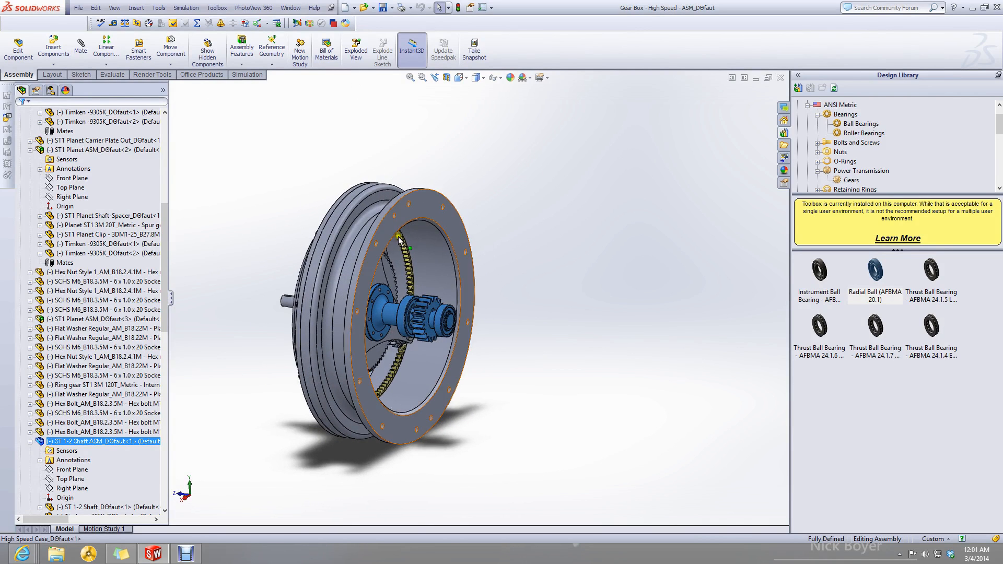
middle_drag(389, 272, 412, 255)
Open the High Speed Case part without feature recognition, inspect its flanges and bore, and close it.
right_click(412, 255)
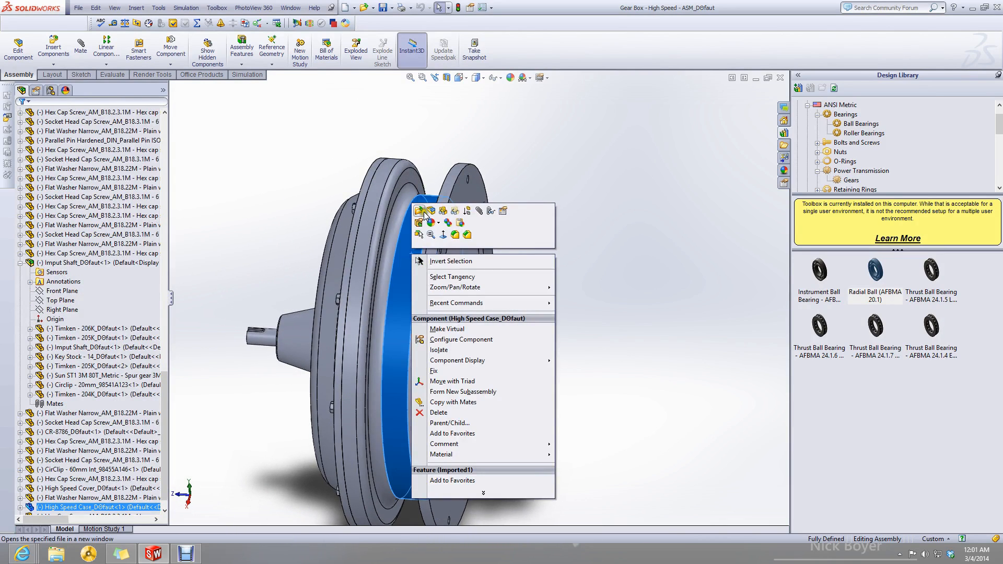
click(421, 211)
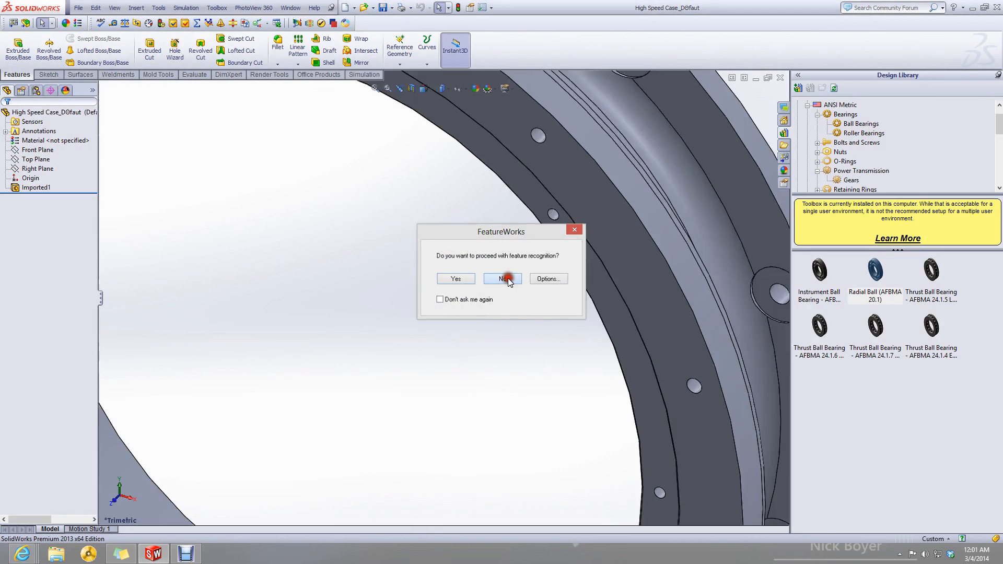
click(504, 279)
middle_drag(495, 277, 580, 331)
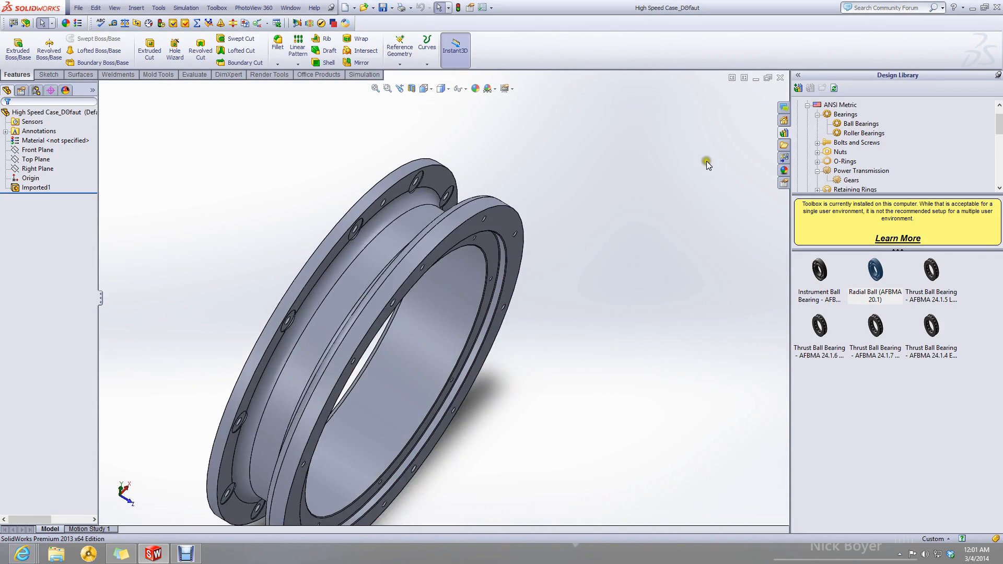
click(780, 77)
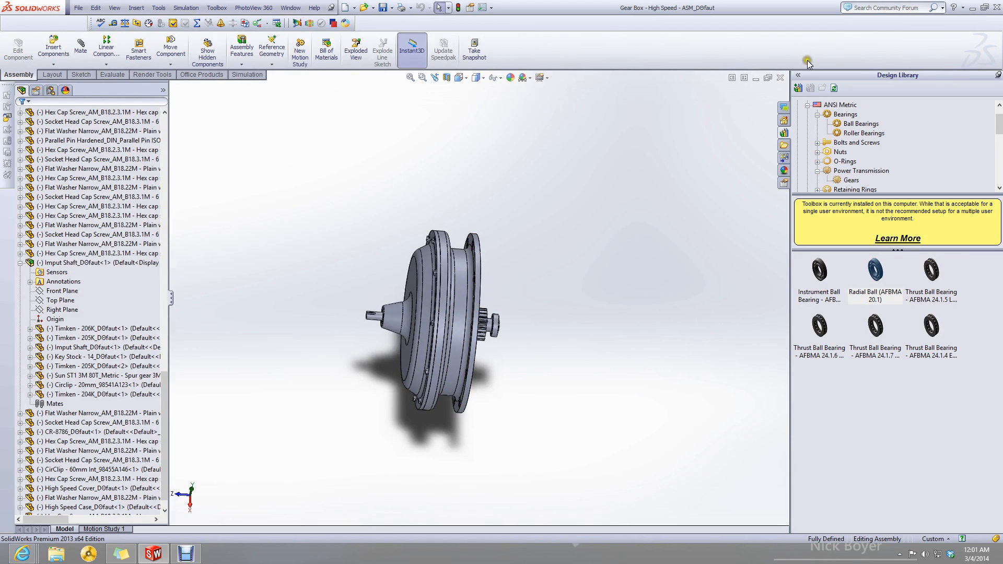
Switch to the complete Planetary Gearbox assembly and examine its outer housings and flange bolts from several angles.
click(756, 79)
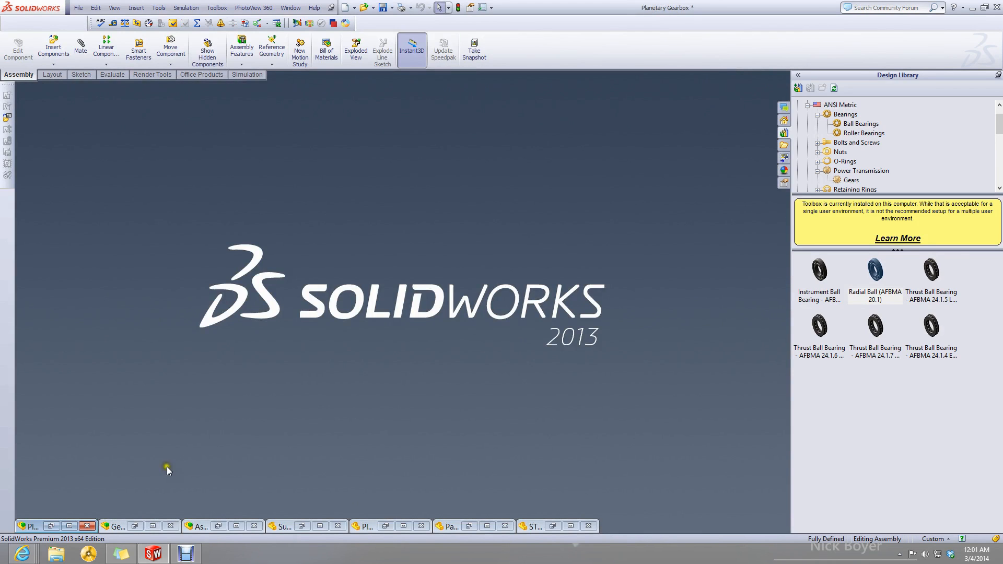
click(236, 526)
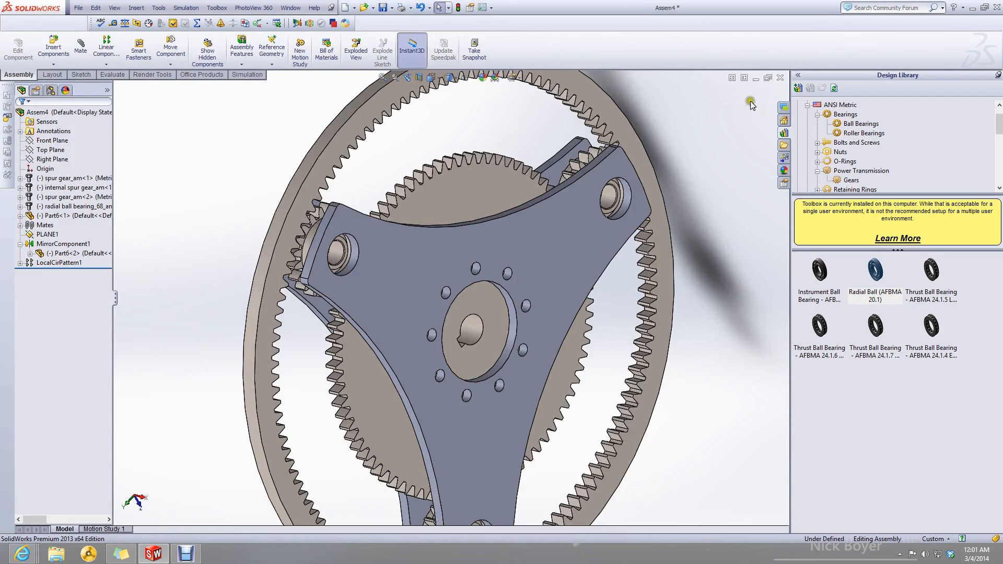
click(756, 78)
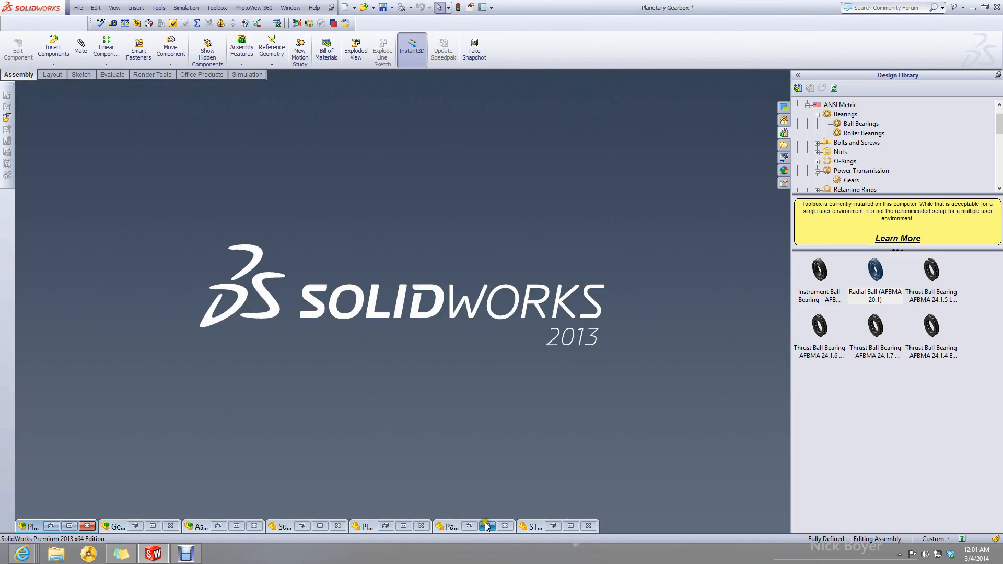
click(237, 526)
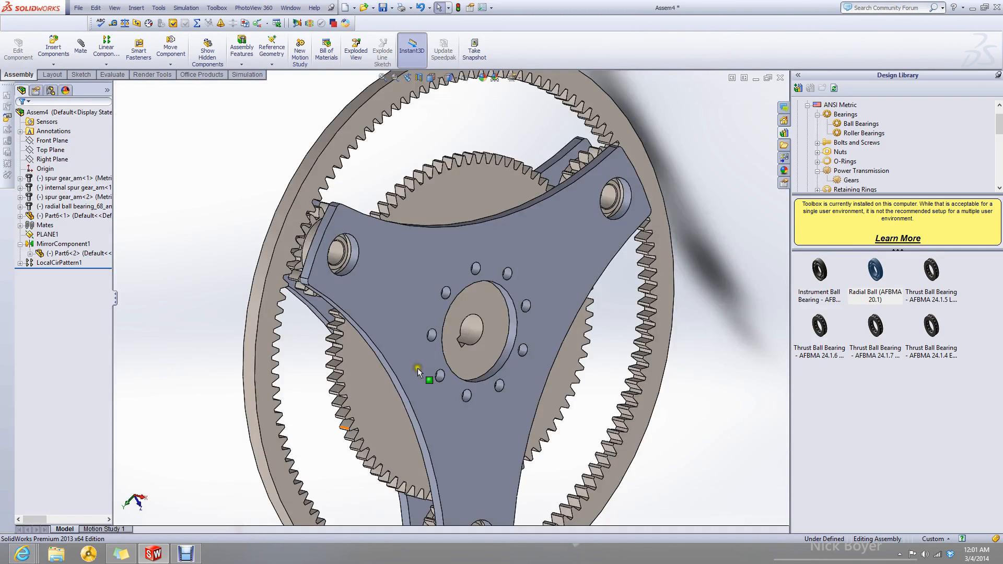
click(756, 79)
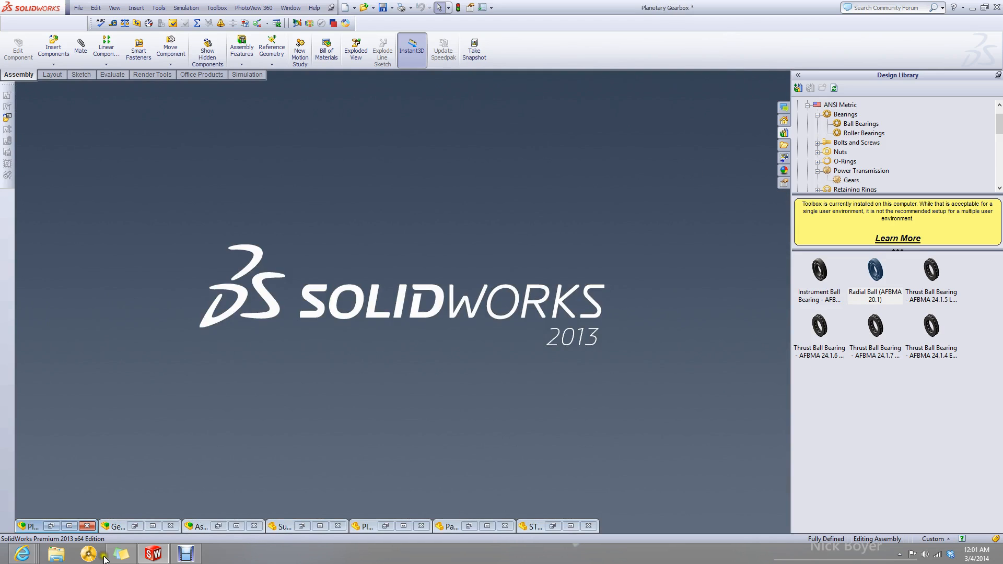
click(66, 528)
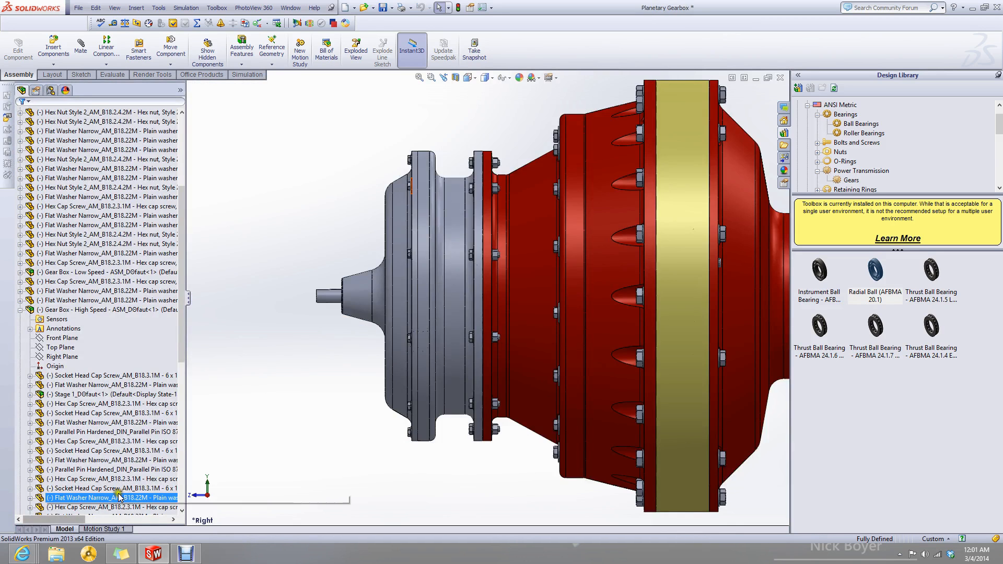
scroll(653, 301, up, 1)
scroll(651, 303, down, 2)
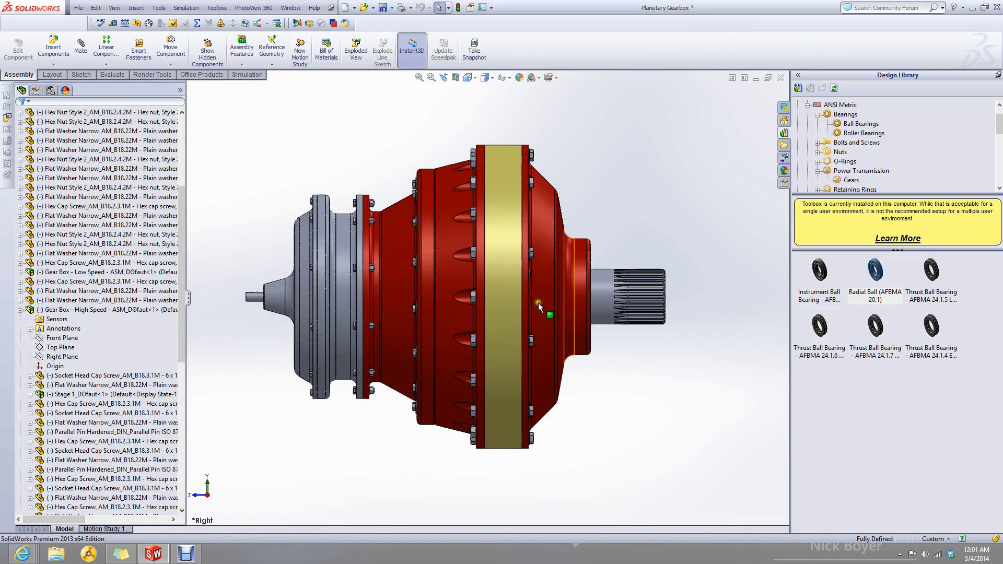
scroll(408, 304, down, 2)
middle_drag(391, 303, 473, 299)
scroll(613, 364, down, 2)
scroll(612, 365, down, 5)
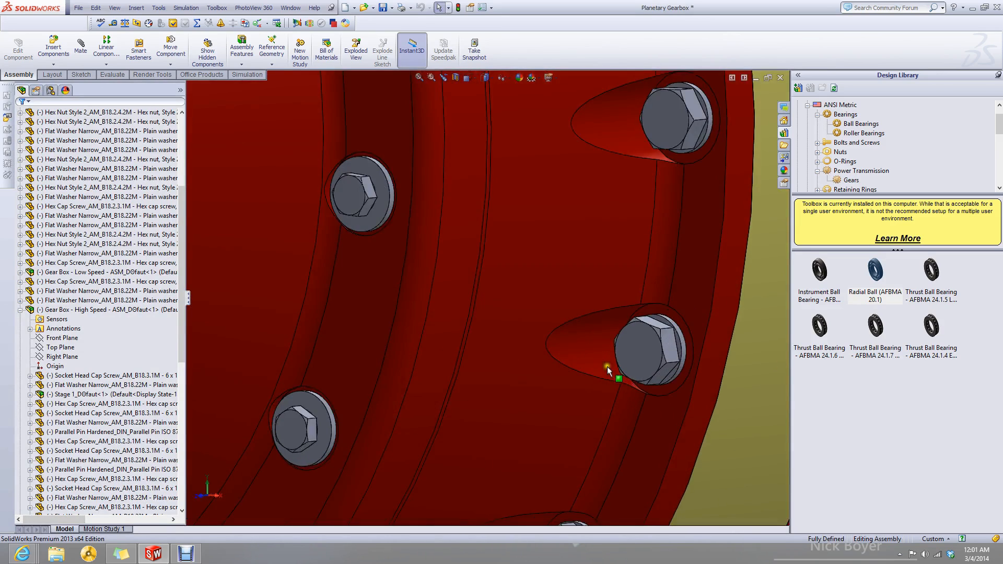
scroll(596, 361, up, 4)
middle_drag(389, 314, 340, 326)
scroll(343, 318, up, 3)
scroll(345, 315, down, 2)
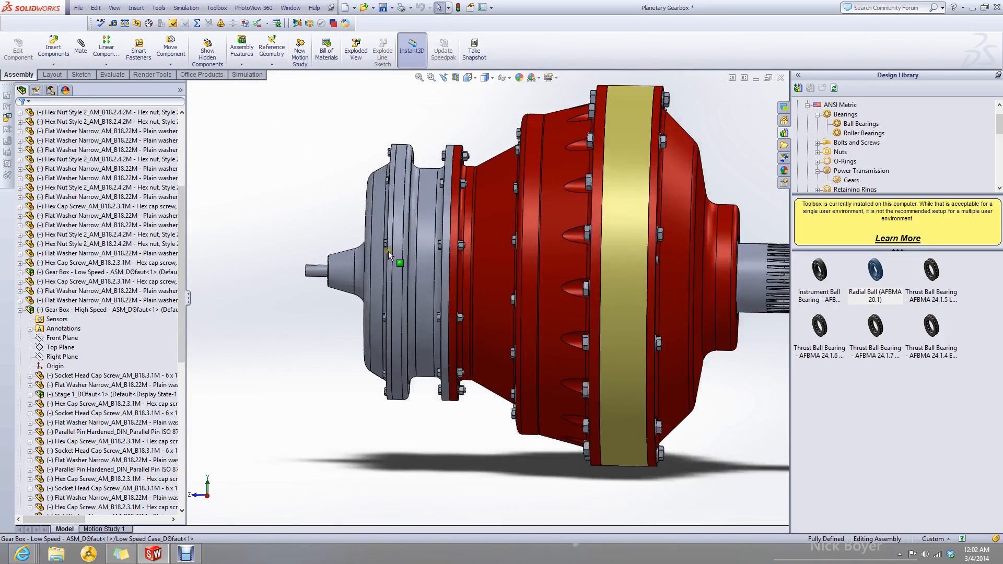
Highlight the Low Speed Case in the gearbox assembly and examine how it joins the high-speed case.
click(513, 282)
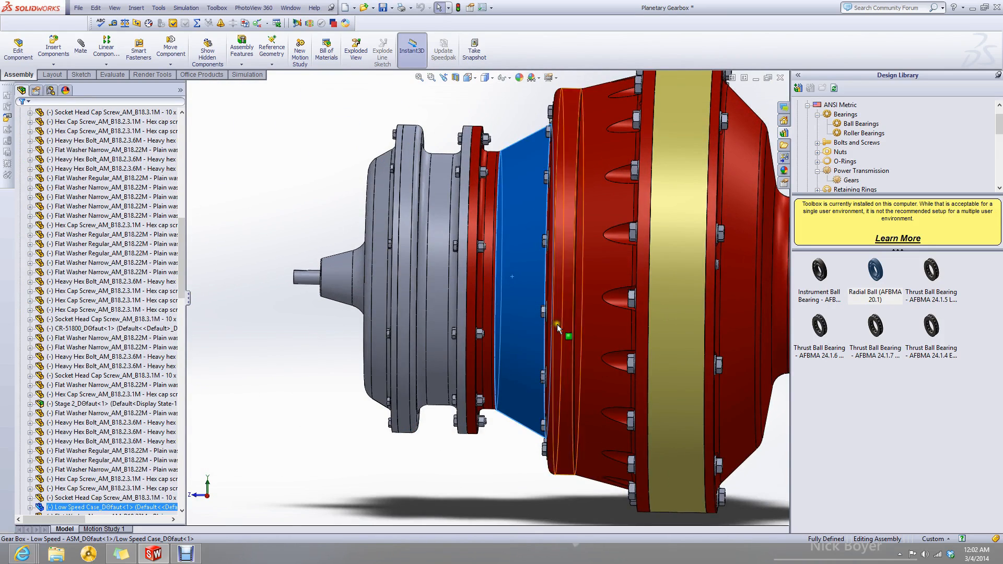
scroll(557, 324, up, 2)
scroll(574, 240, down, 2)
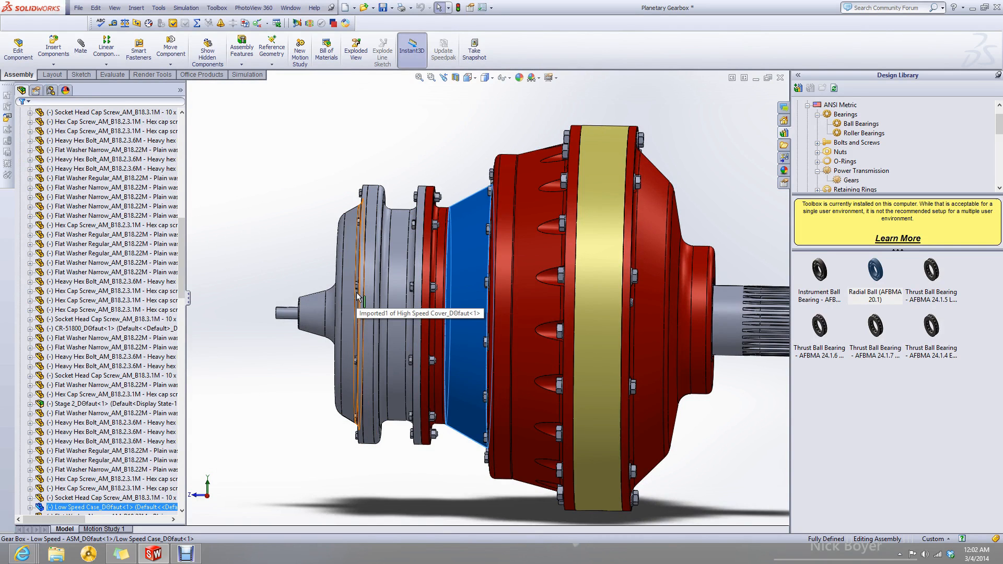
middle_drag(486, 321, 557, 339)
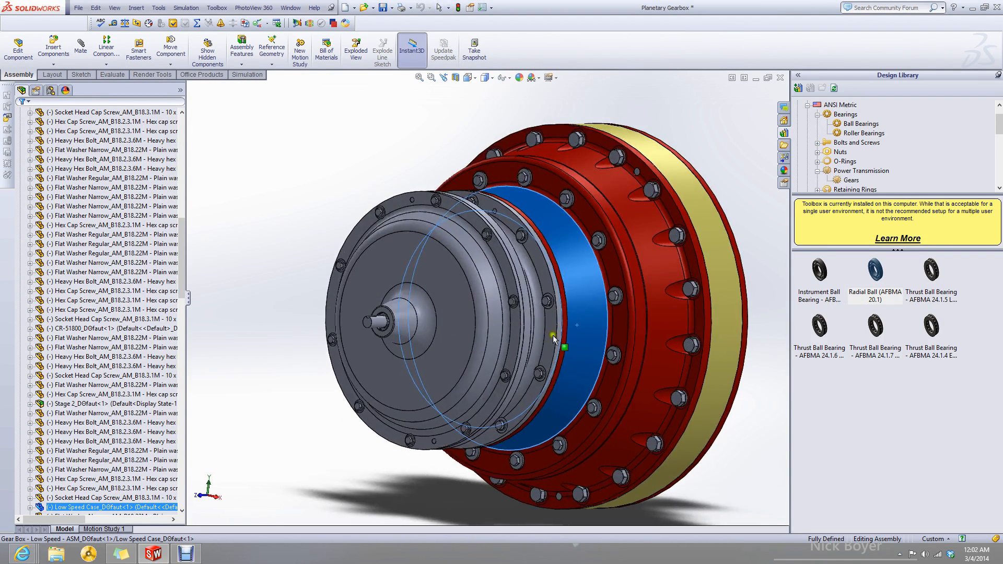
scroll(622, 282, down, 4)
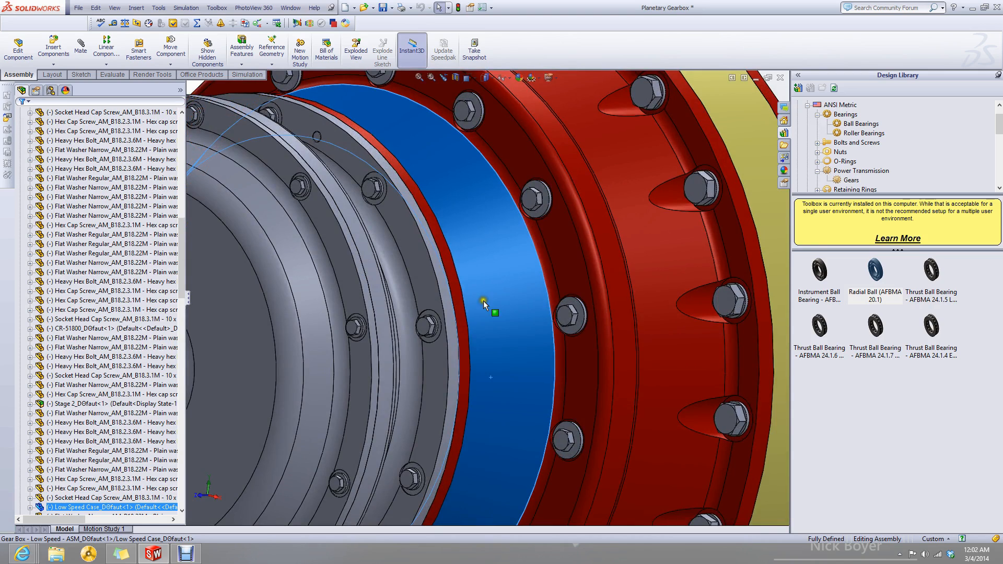
scroll(480, 302, up, 4)
middle_drag(468, 305, 361, 314)
scroll(345, 331, down, 3)
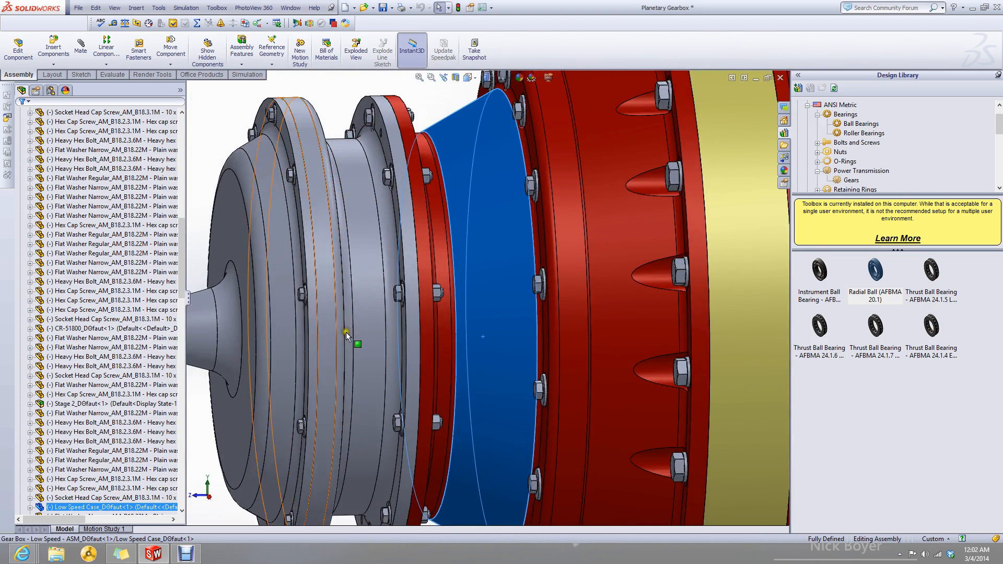
Open the High Speed Cover part without feature recognition and examine its overall shape from the side.
right_click(347, 337)
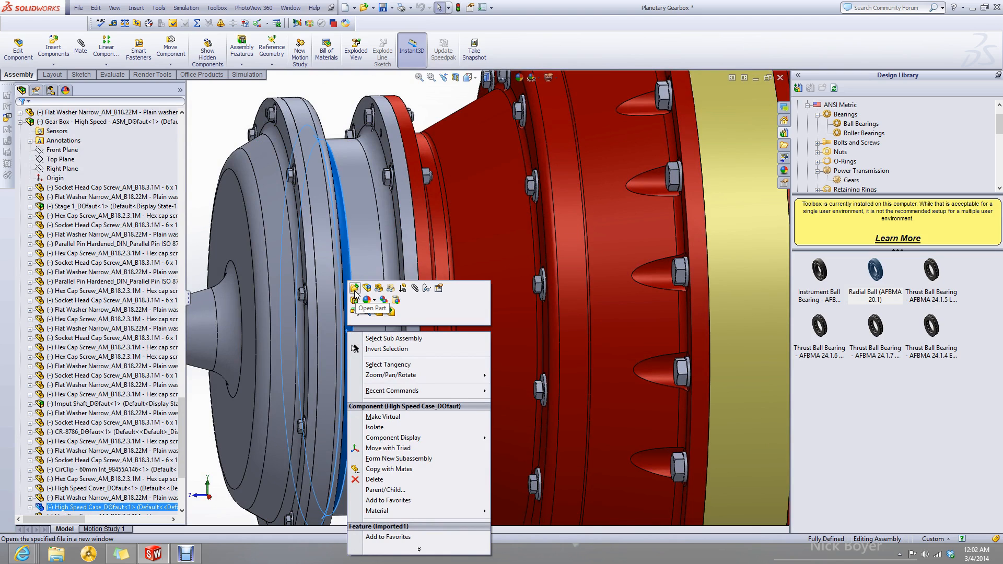
click(294, 270)
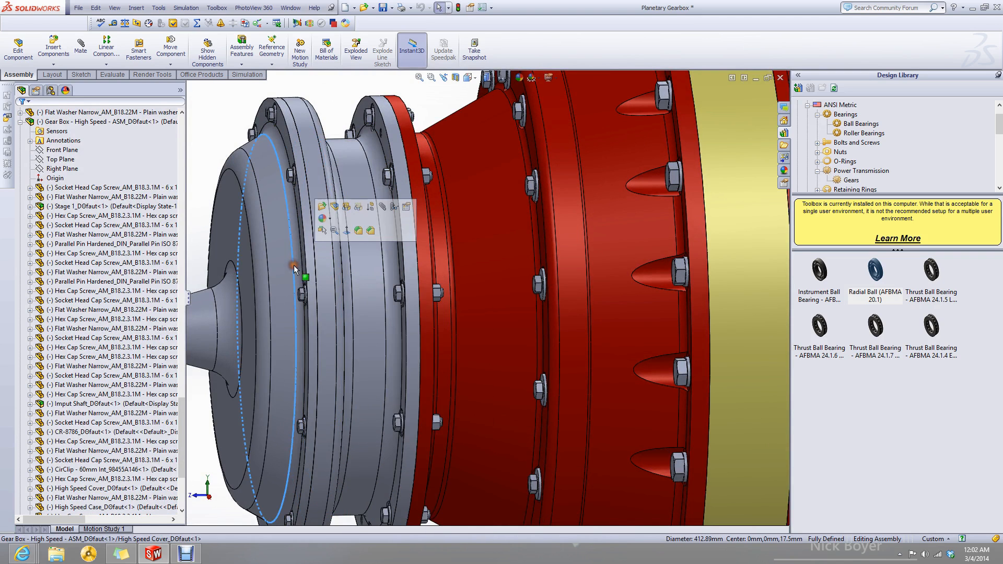
right_click(281, 226)
click(289, 183)
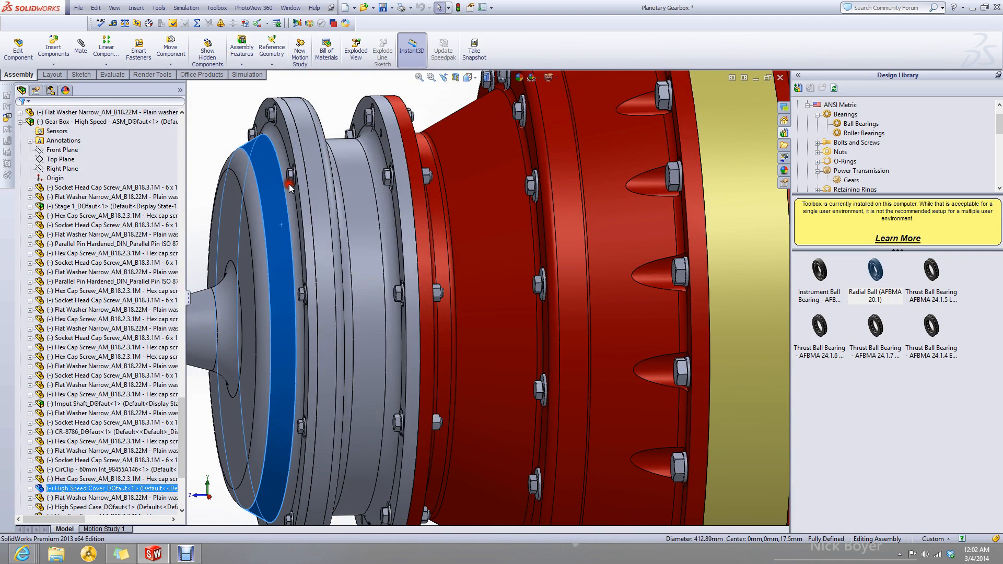
click(497, 275)
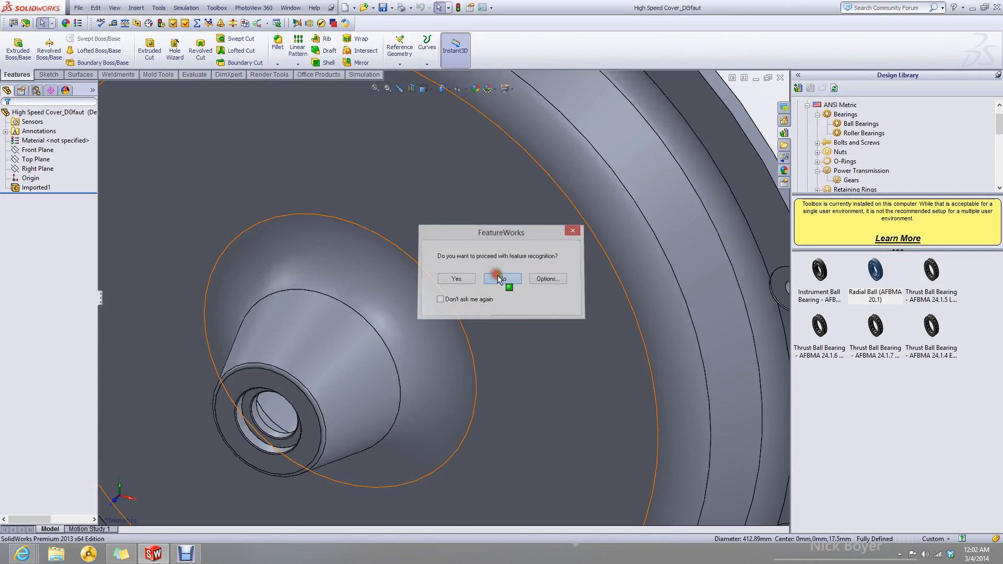
scroll(527, 280, up, 3)
middle_drag(534, 281, 464, 281)
scroll(463, 233, up, 4)
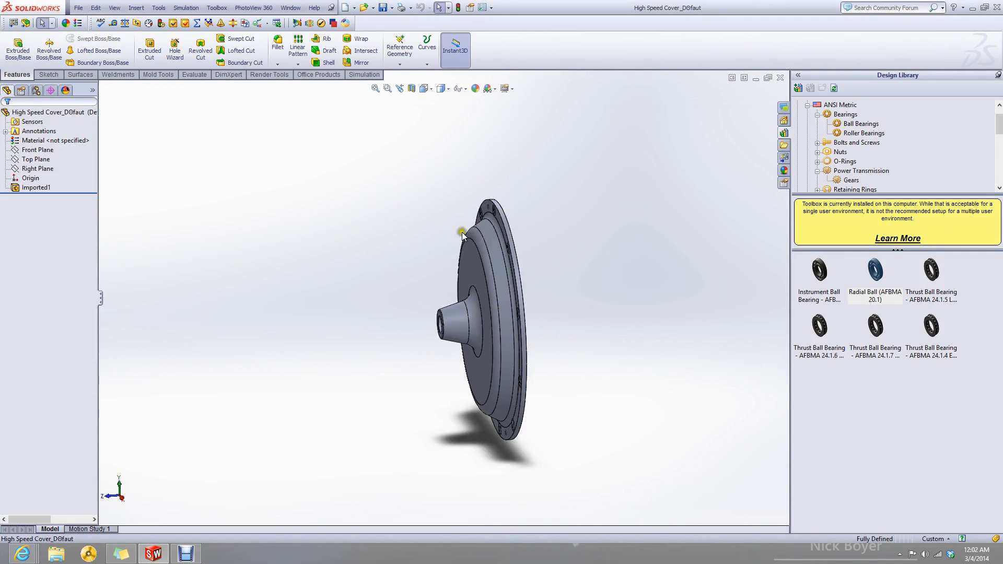
Orient the High Speed Cover to a square side profile and start a sketch on its Right Plane.
click(442, 88)
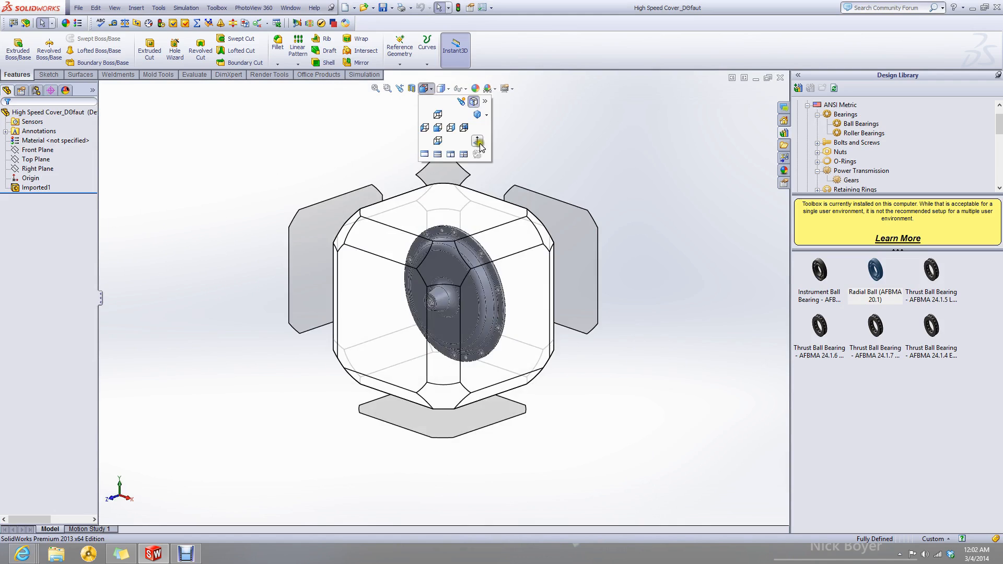
click(479, 143)
scroll(429, 305, down, 3)
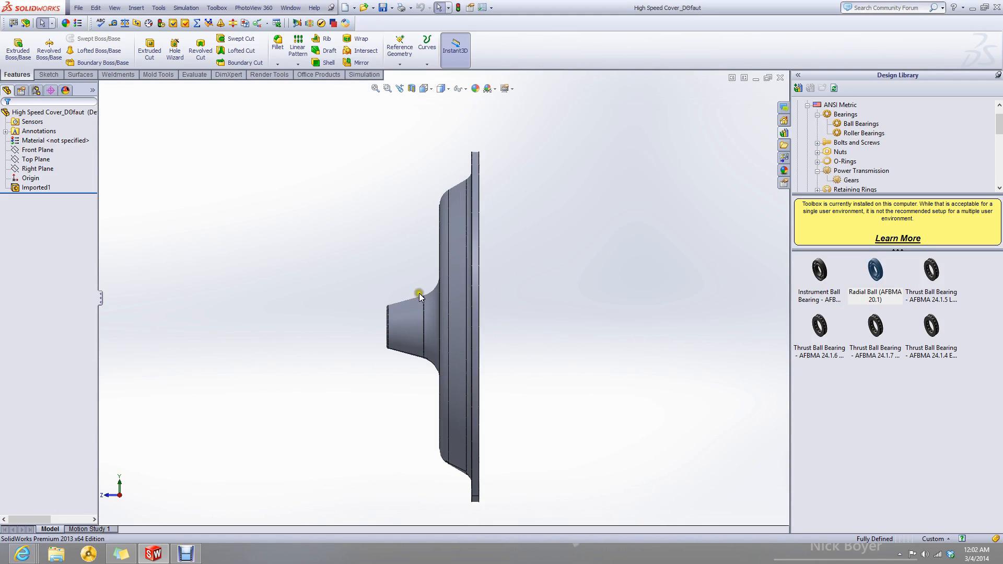
click(24, 150)
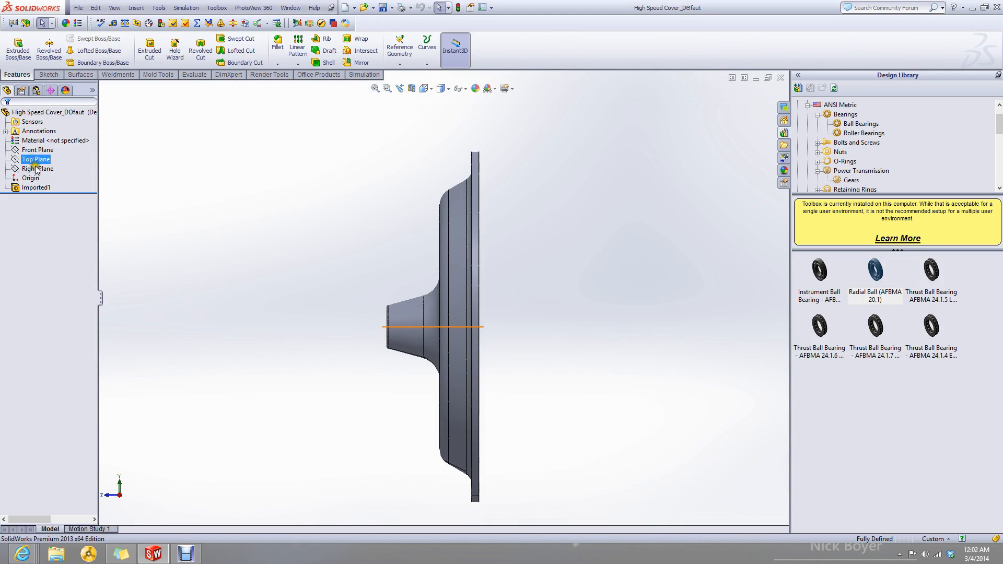
click(181, 181)
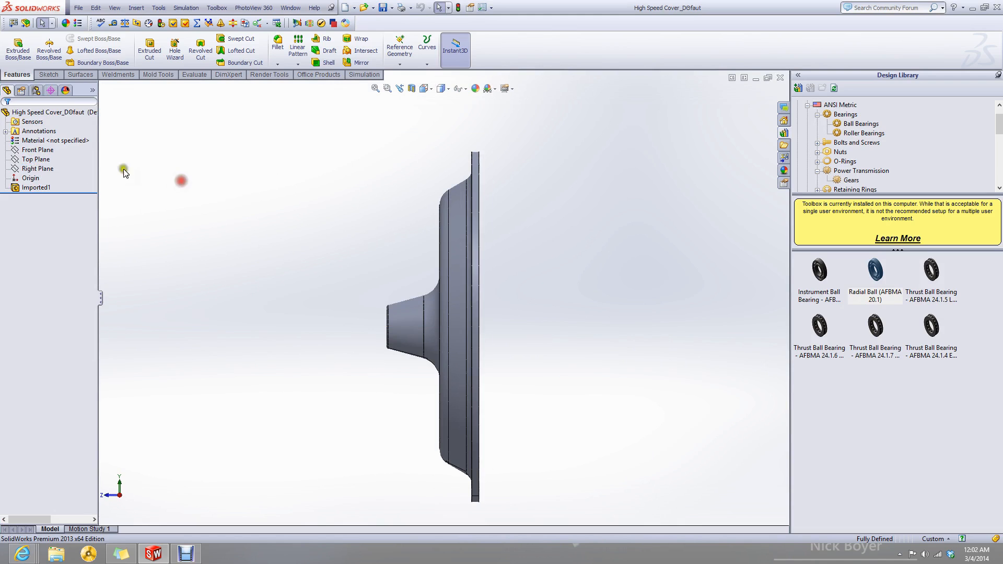
click(38, 169)
click(48, 74)
click(13, 47)
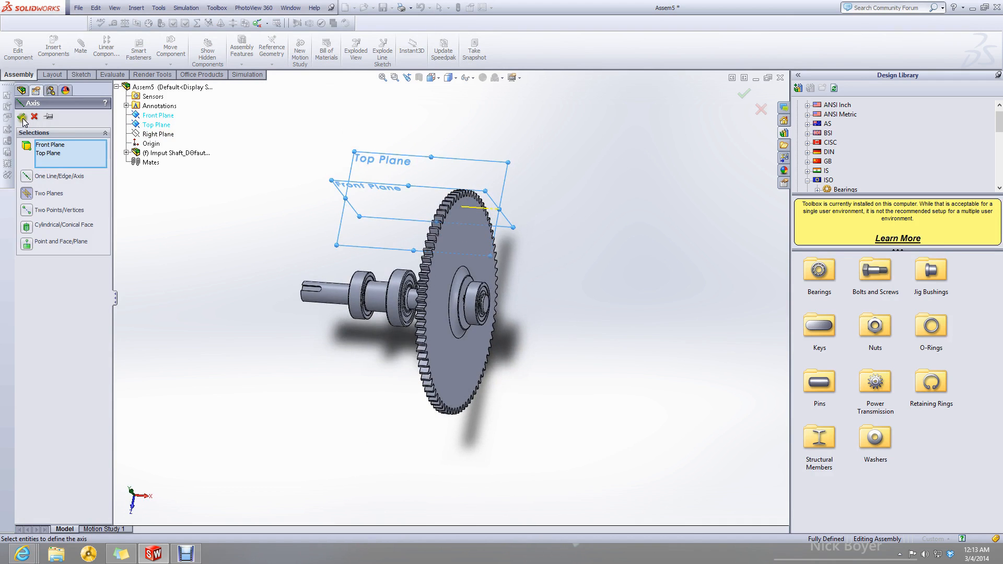
Create a reference axis from the Front Plane and Top Plane of Assem5 and check the assembly planes.
click(22, 117)
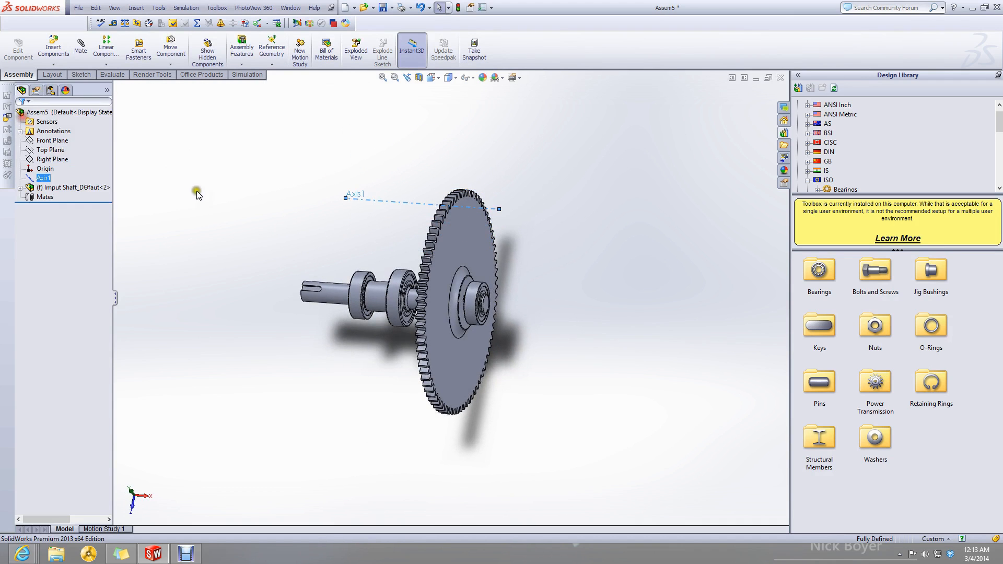
click(41, 151)
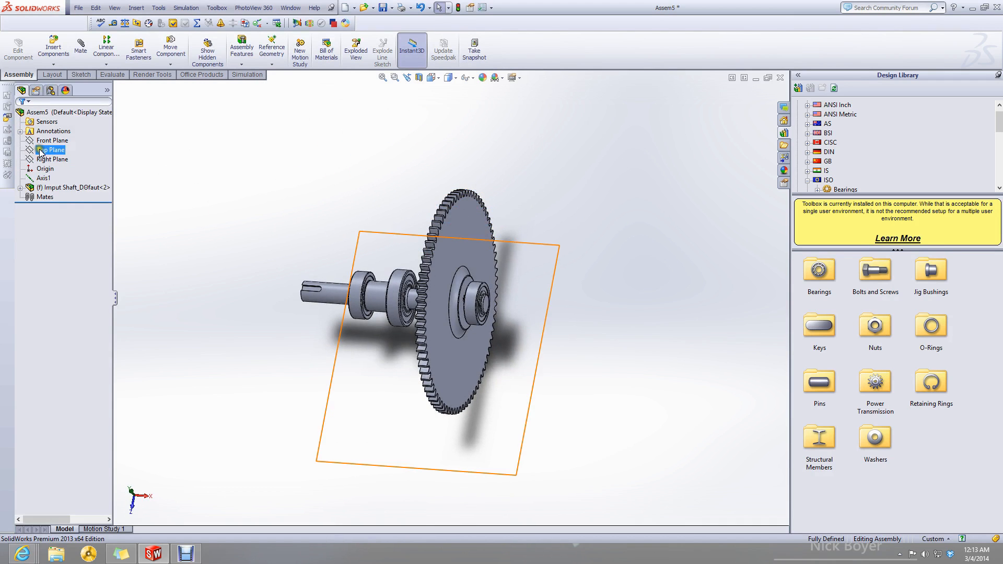
click(44, 159)
click(50, 126)
Try to mate the keyed end face of the input shaft with the assembly's Right Plane.
middle_drag(293, 324, 386, 261)
scroll(365, 292, down, 3)
click(364, 303)
right_click(90, 173)
click(102, 179)
right_click(153, 163)
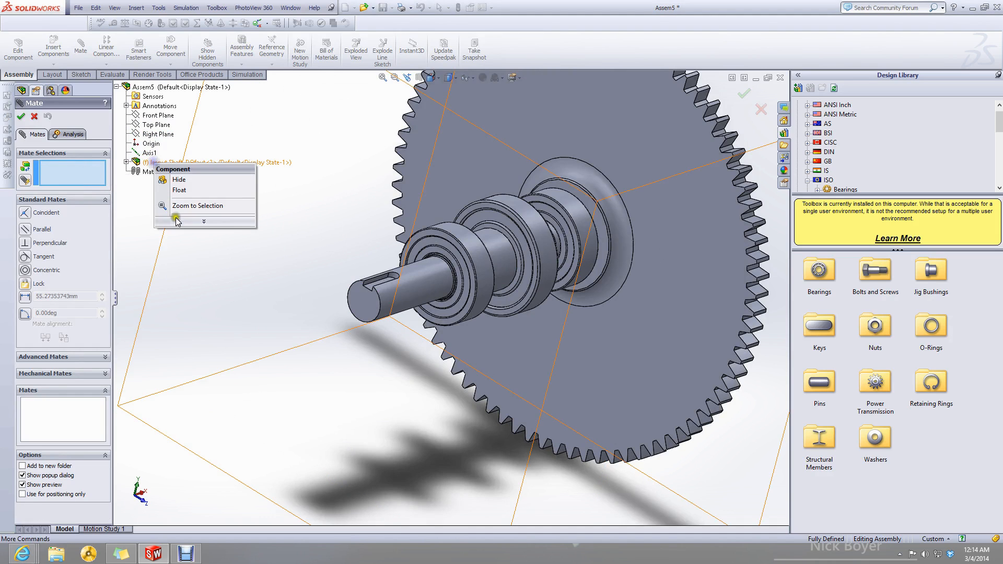
click(154, 185)
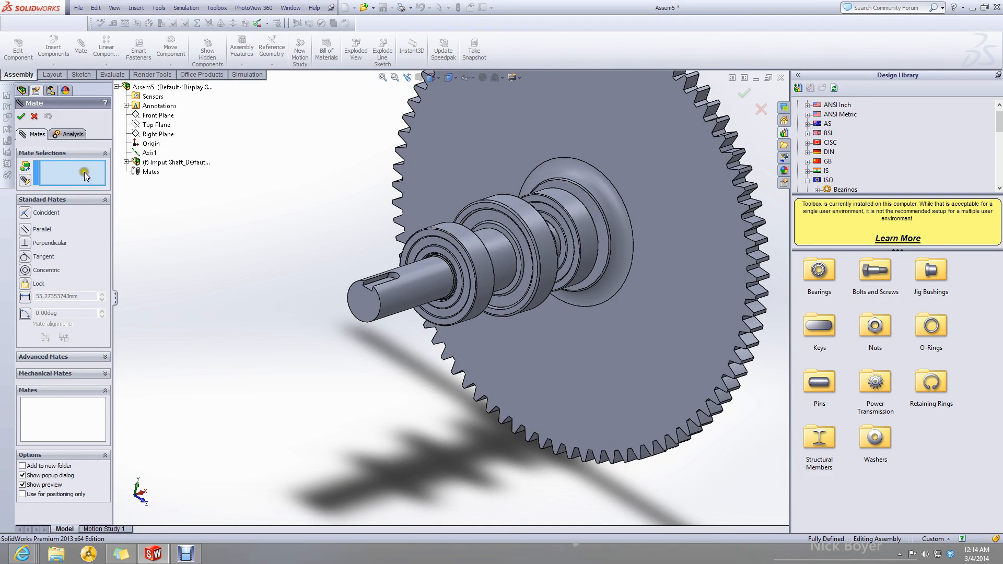
click(359, 300)
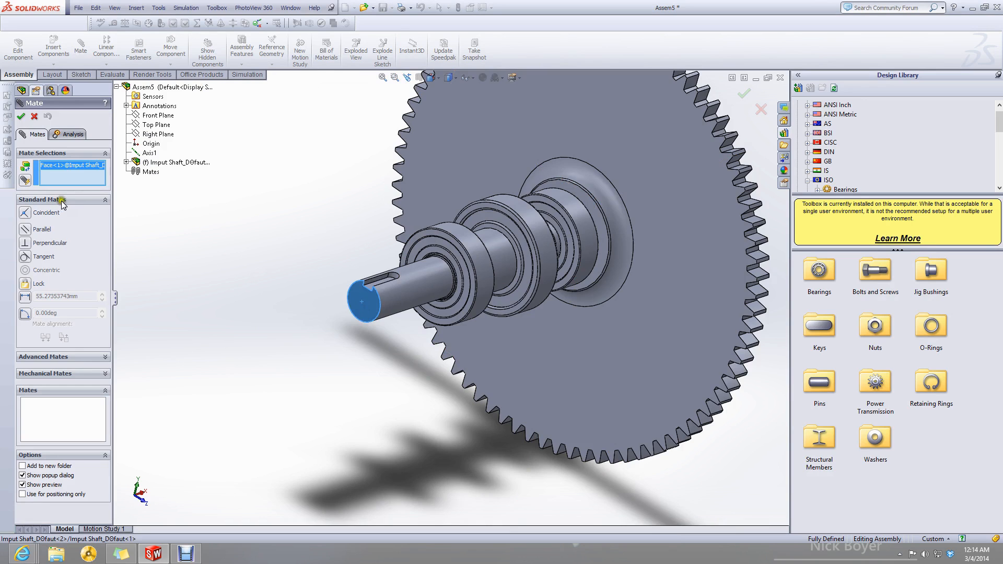
scroll(283, 307, up, 4)
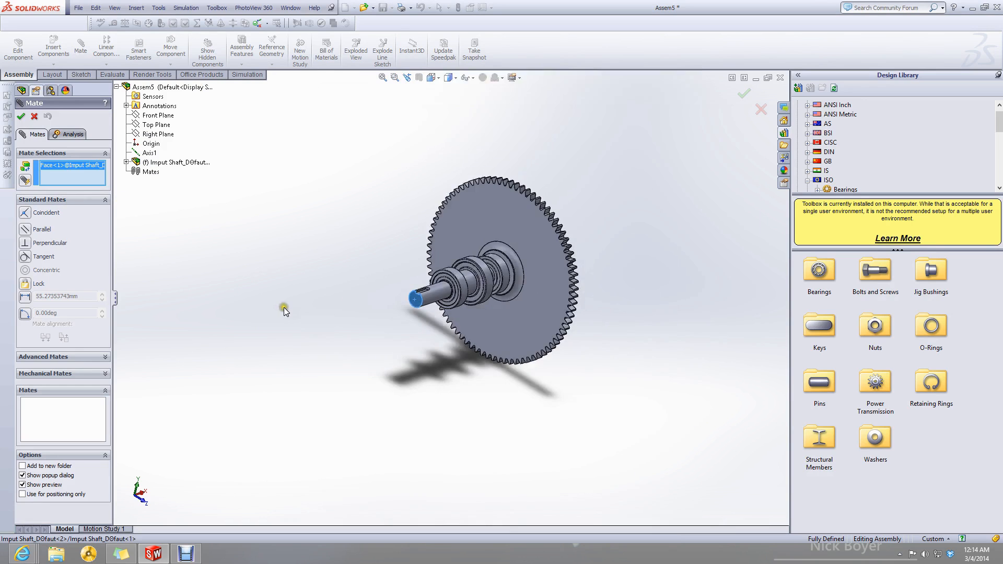
click(154, 135)
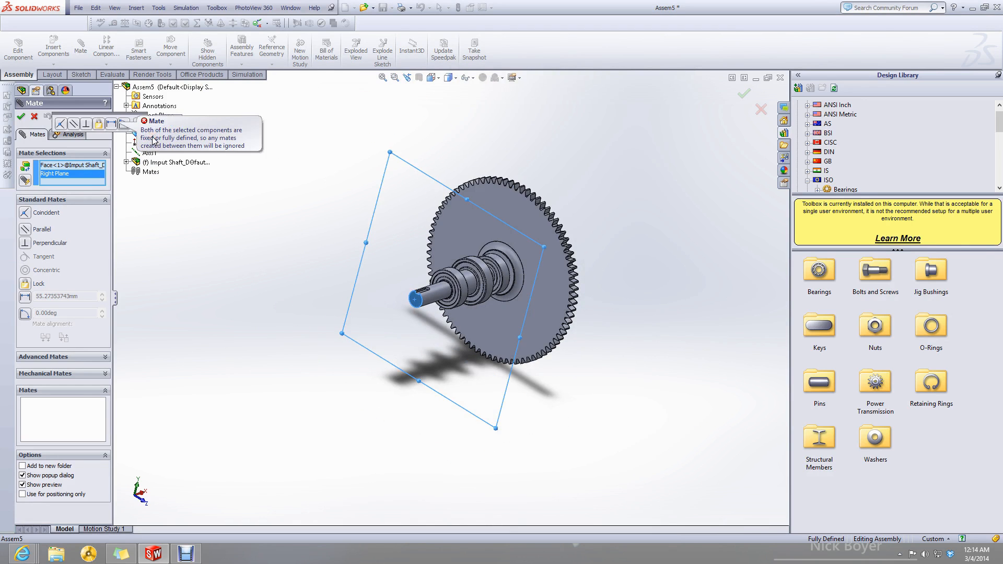
Set the fixed input shaft subassembly to float and abandon the pending mate.
right_click(200, 163)
click(225, 196)
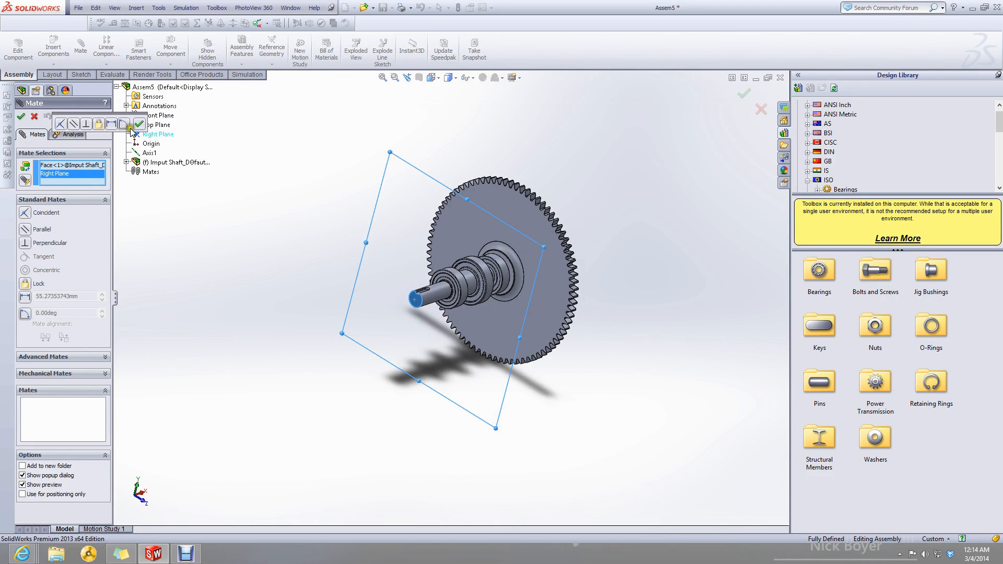
click(33, 117)
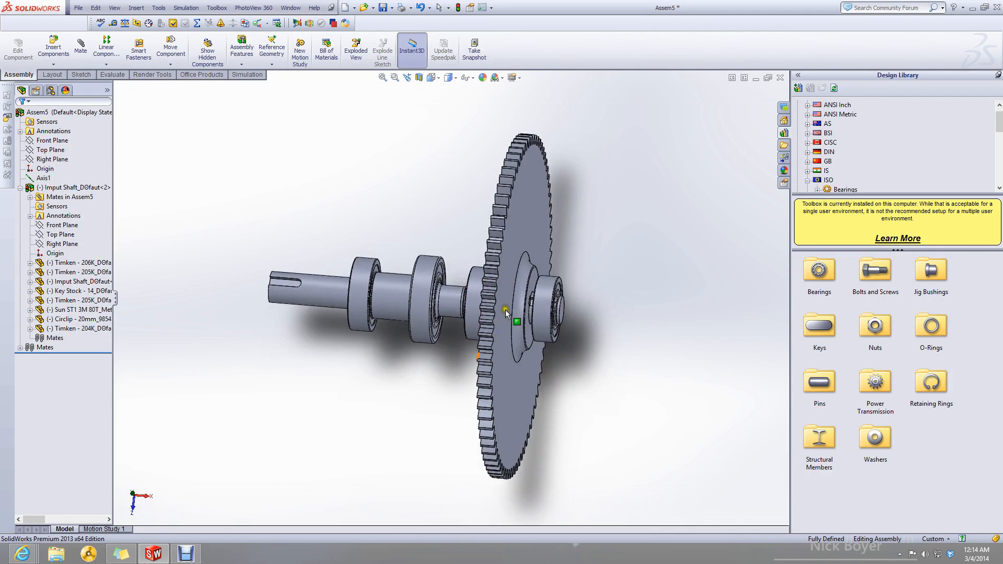
Switch from Assem5 through the Planetary Gearbox to the Gear Box - High Speed assembly.
click(765, 79)
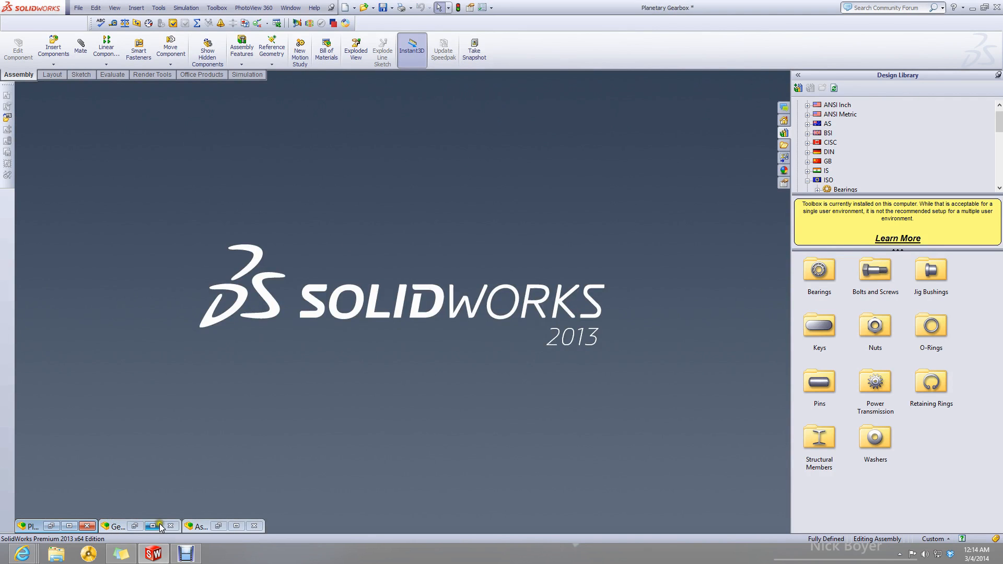
click(69, 527)
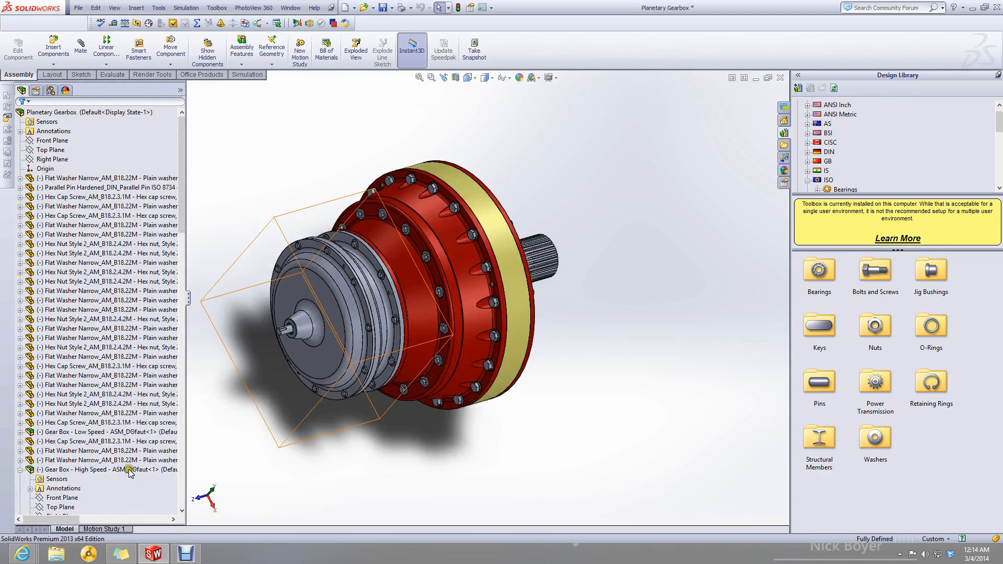
click(756, 81)
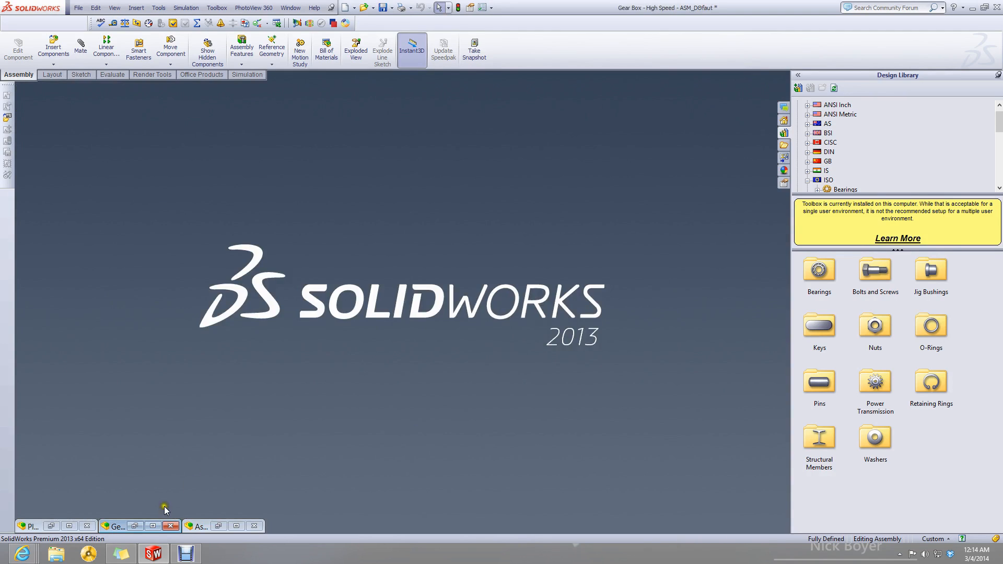
click(153, 526)
Highlight the sun gear, the input shaft subassembly and the outer planet carrier plate to examine how the first stage fits together.
middle_drag(408, 283, 400, 253)
click(400, 253)
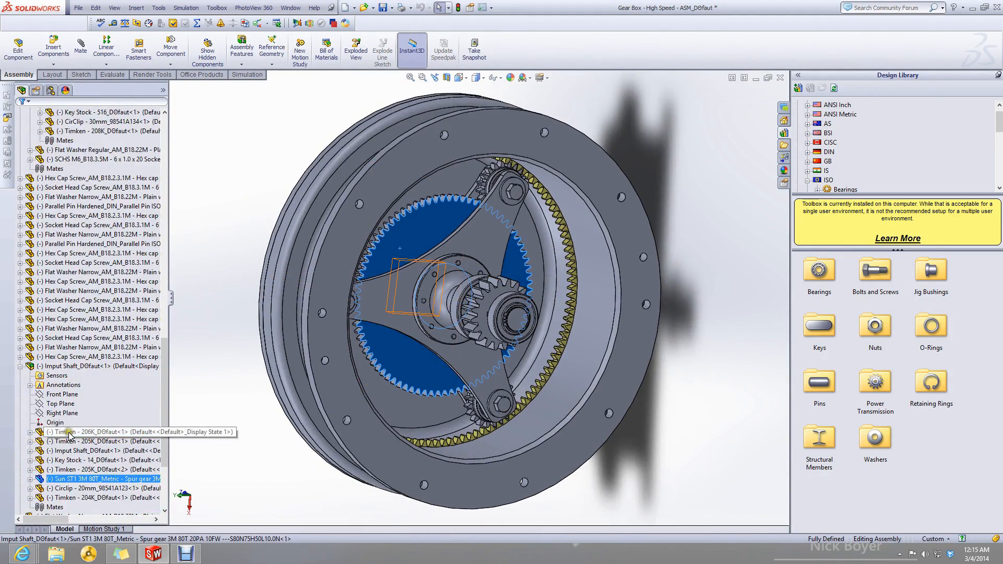
click(78, 366)
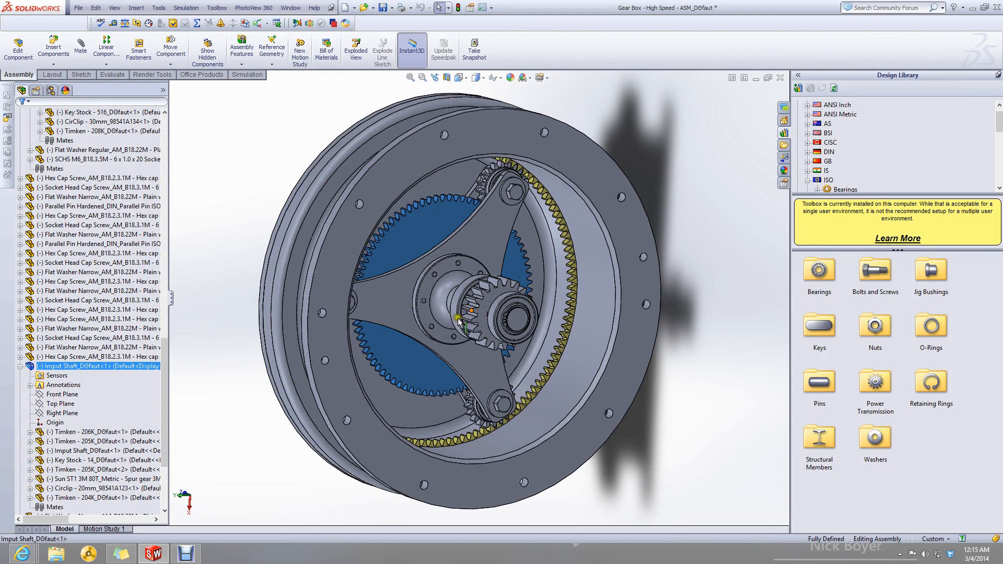
click(385, 312)
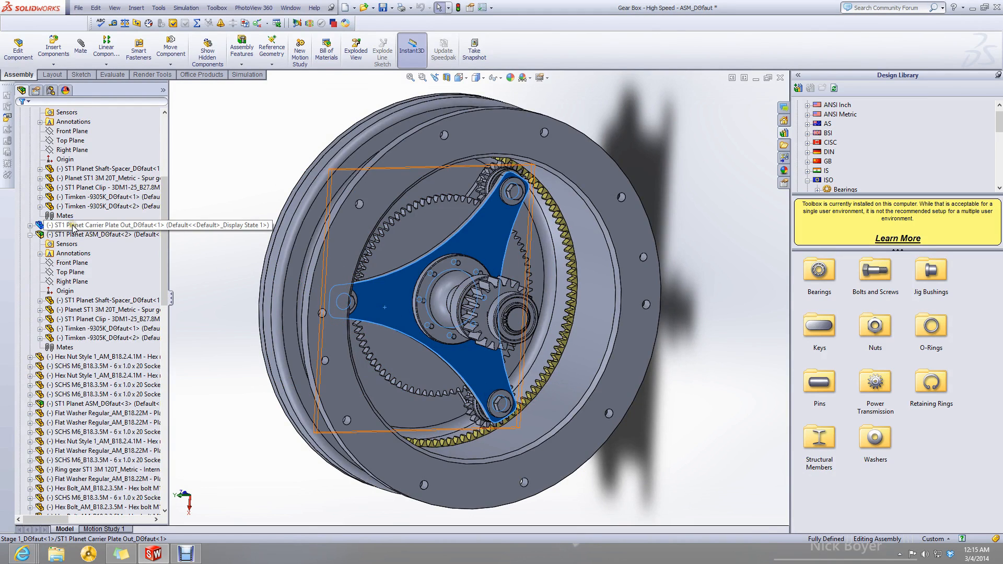
scroll(70, 278, up, 5)
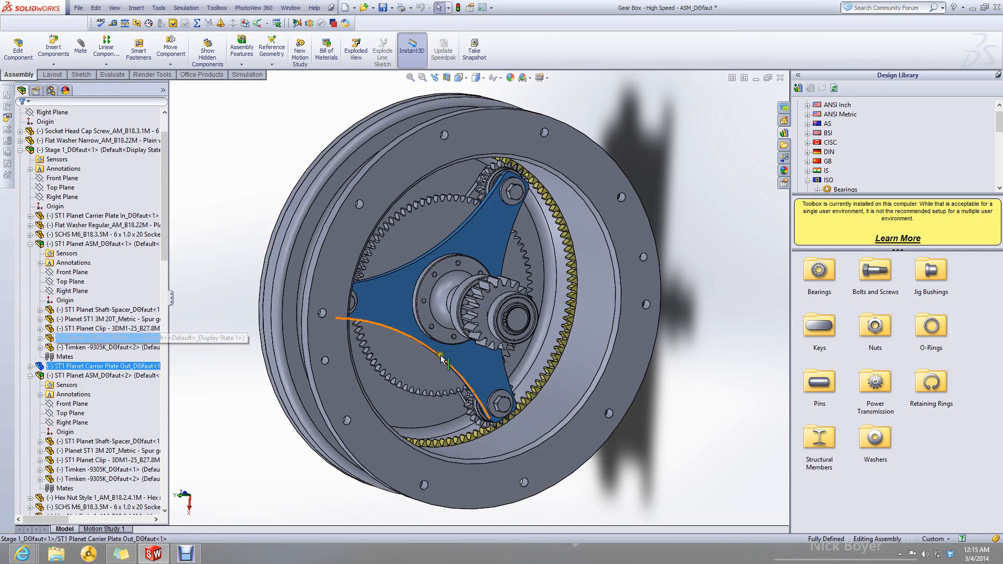
middle_drag(423, 361, 462, 327)
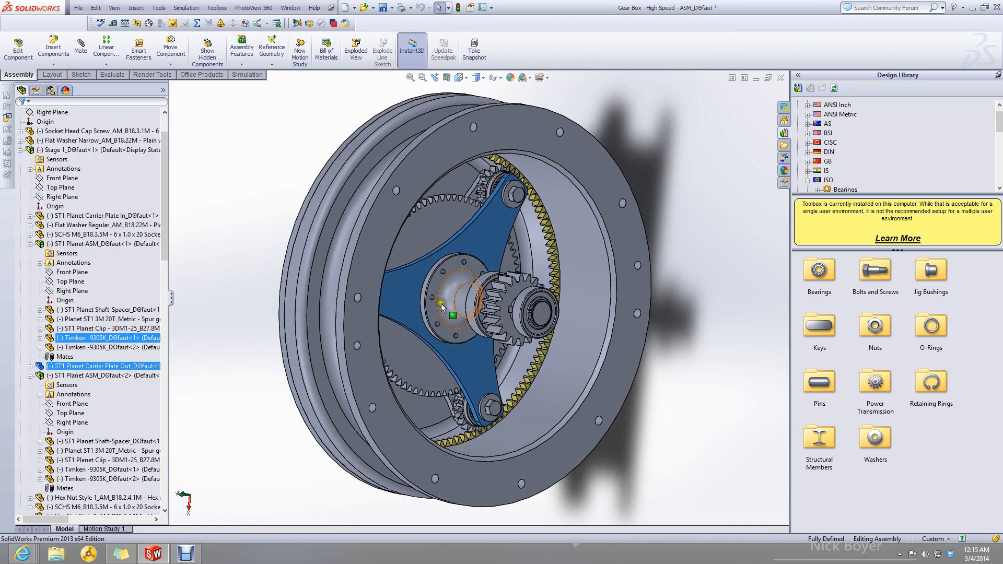
middle_drag(430, 253, 470, 228)
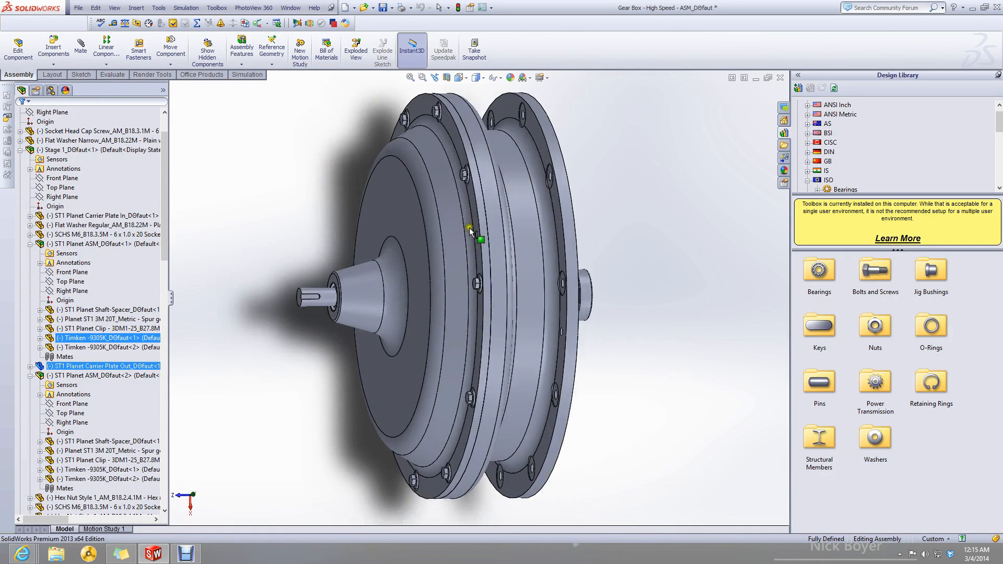
Highlight the High Speed Cover and the High Speed Case to examine how they enclose the input shaft.
click(425, 248)
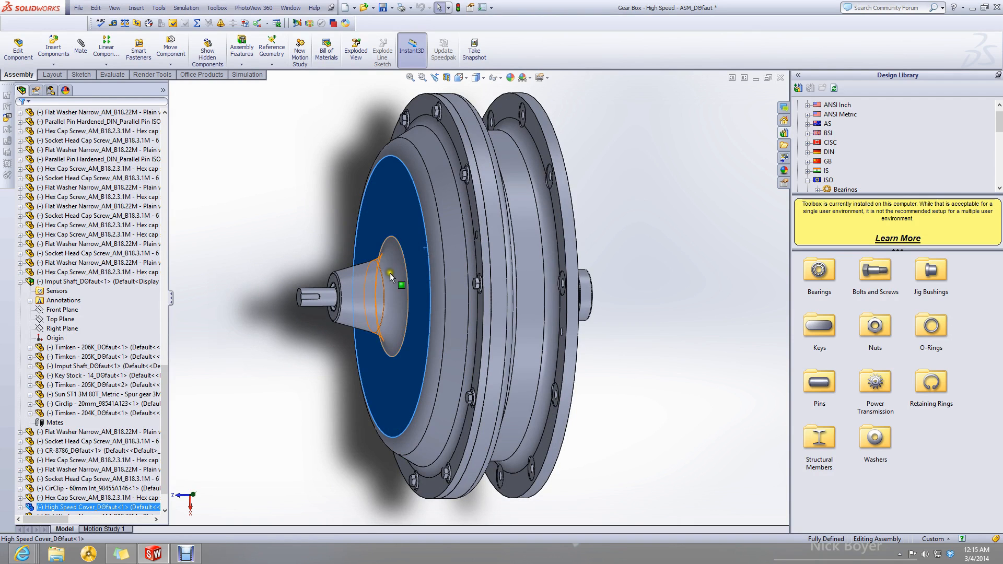
click(531, 275)
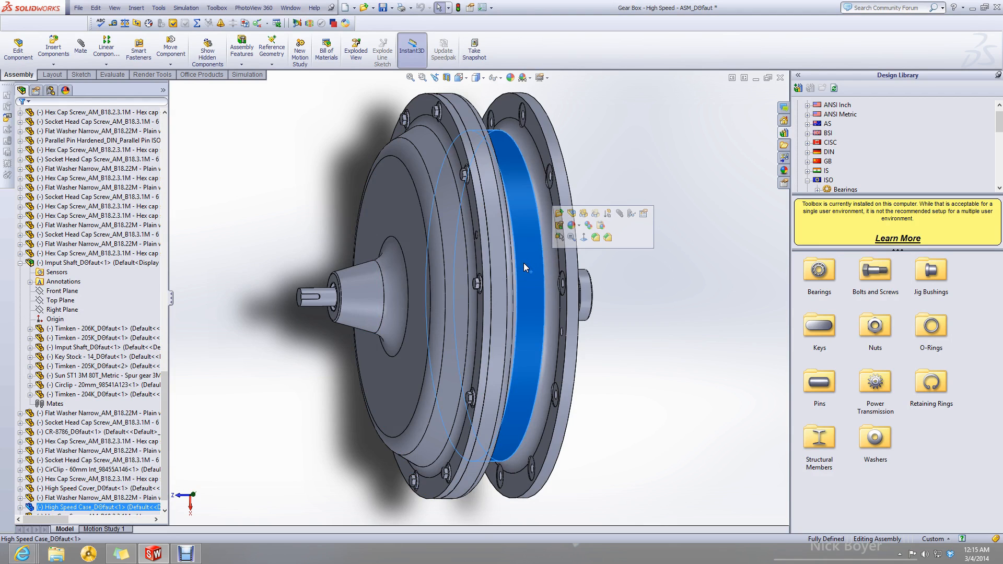
middle_drag(638, 274, 604, 306)
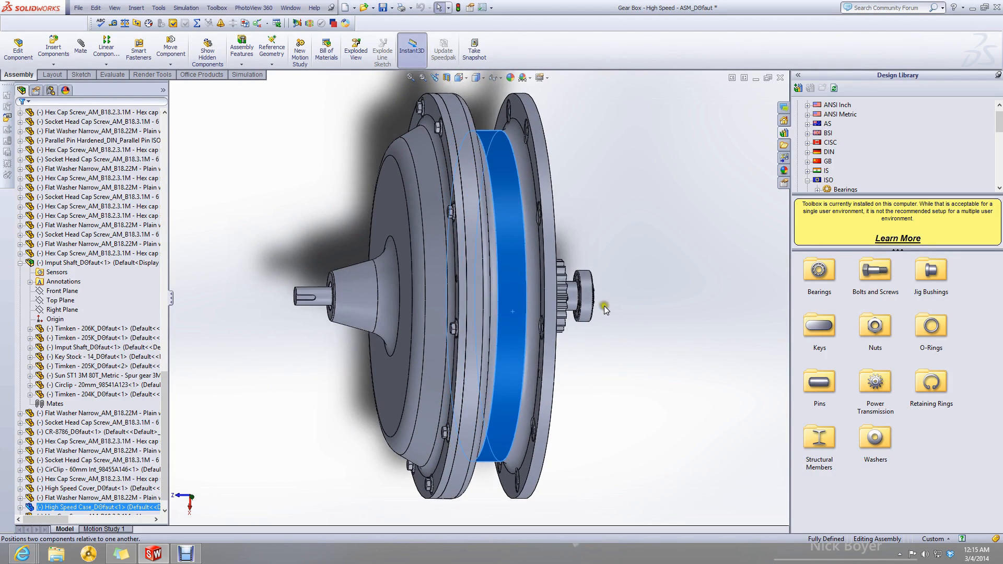
click(406, 324)
click(274, 356)
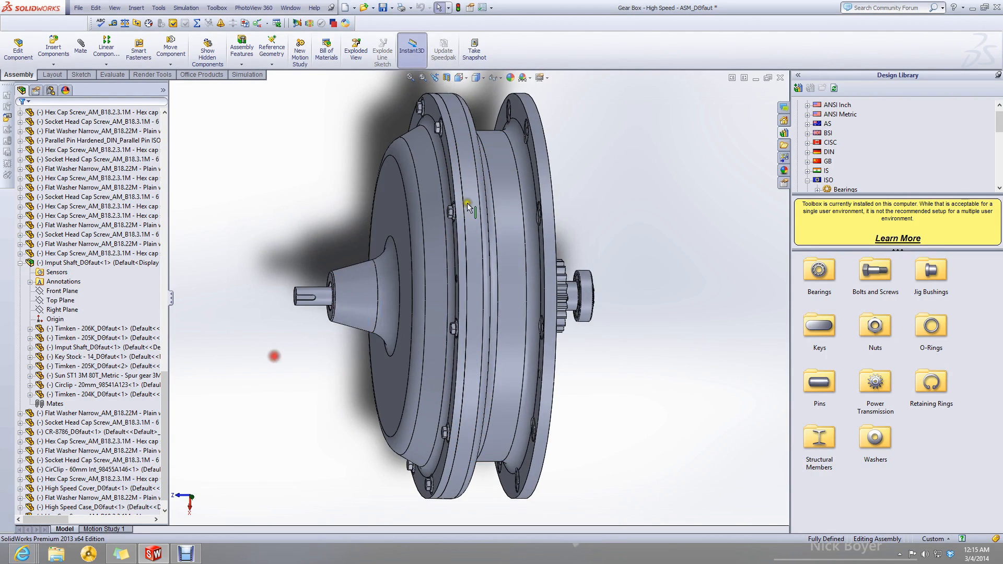
Return to Assem5 and insert the High Speed Cover part beside the input shaft.
click(755, 79)
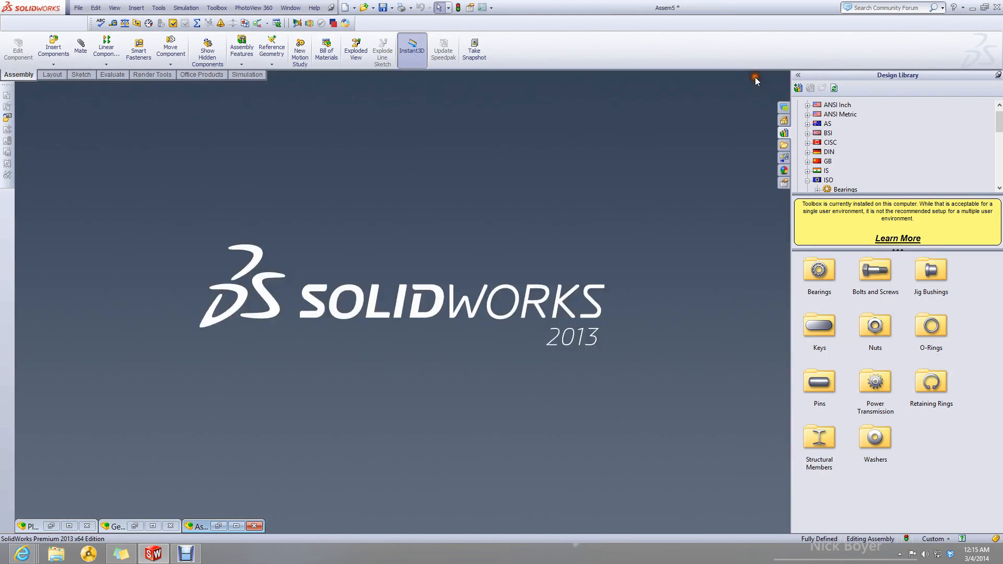
click(241, 526)
scroll(446, 309, down, 4)
middle_drag(447, 309, 435, 316)
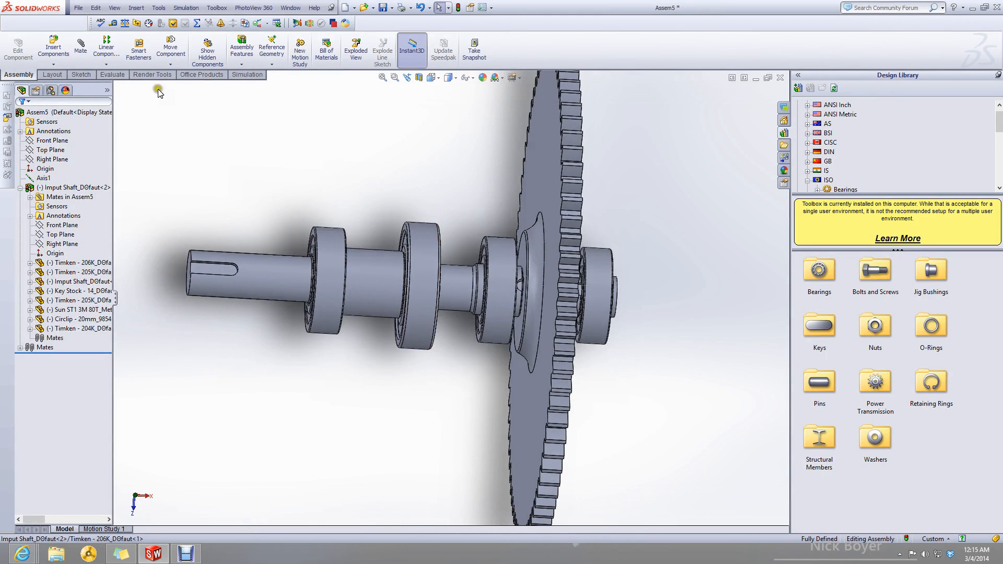
click(53, 52)
click(59, 289)
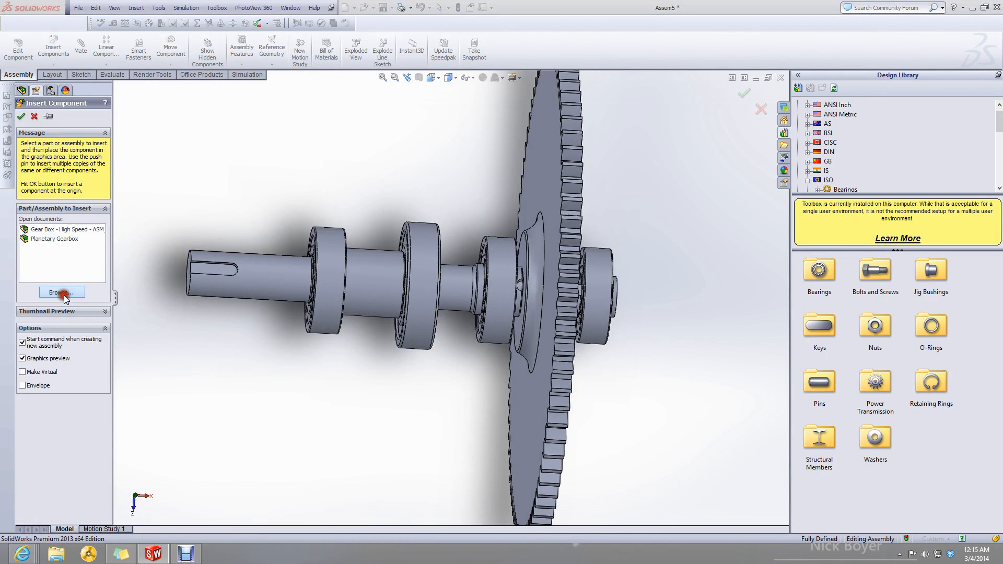
text(hi)
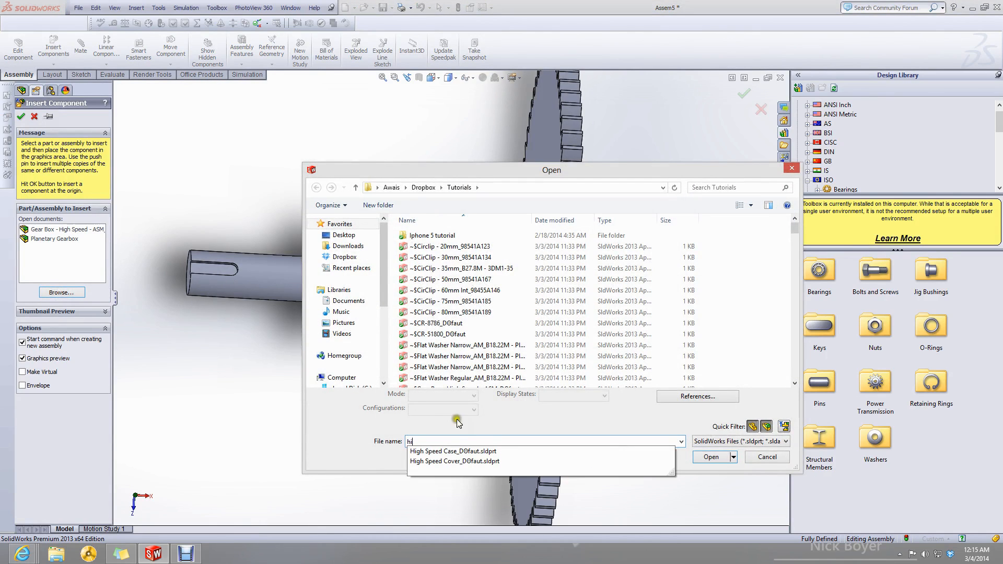
click(505, 462)
click(715, 459)
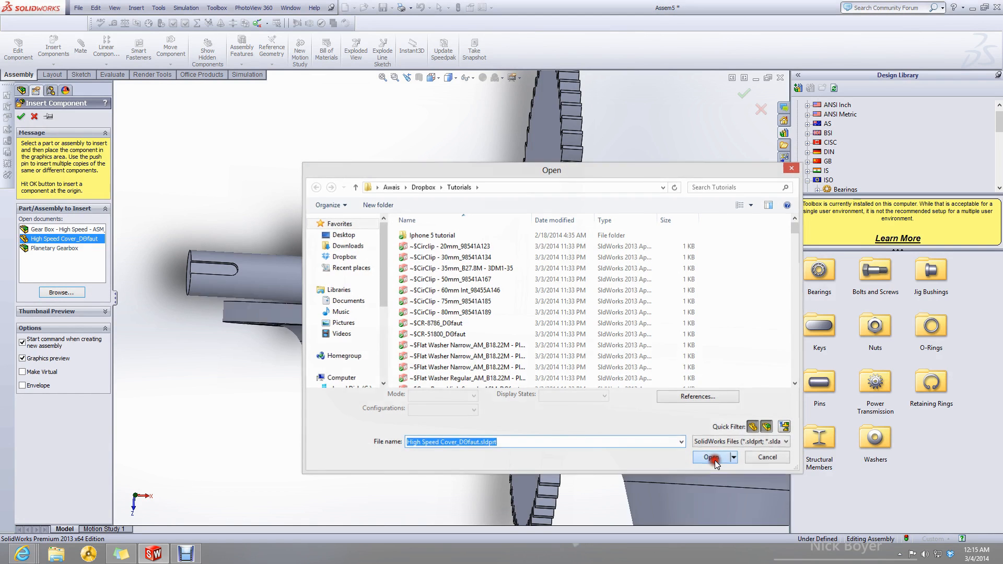
scroll(335, 351, up, 5)
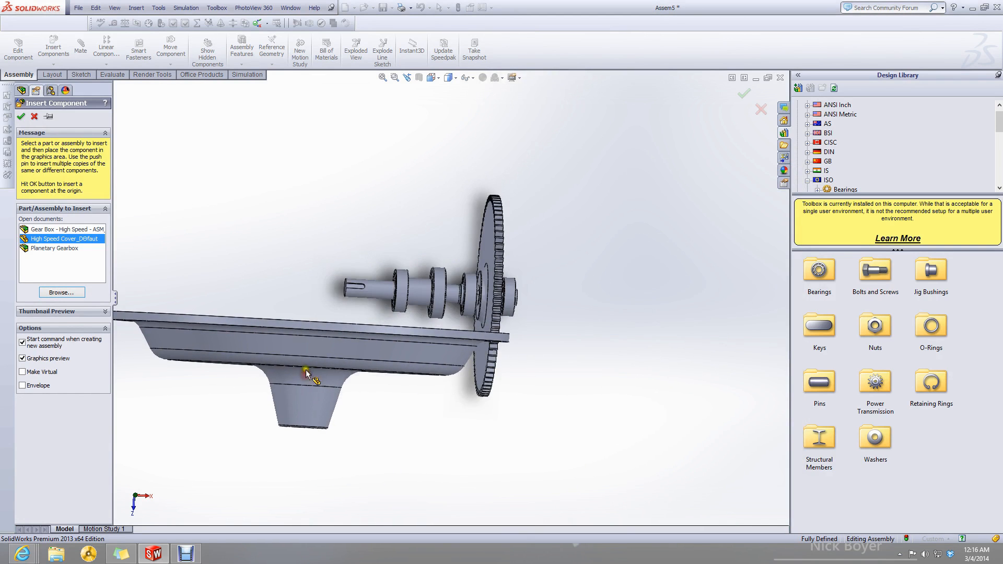
click(306, 375)
Add a concentric mate between the High Speed Cover's outer rim and the keyed shaft end, with the cover's hub facing away from the gear.
click(82, 48)
middle_drag(226, 196, 285, 336)
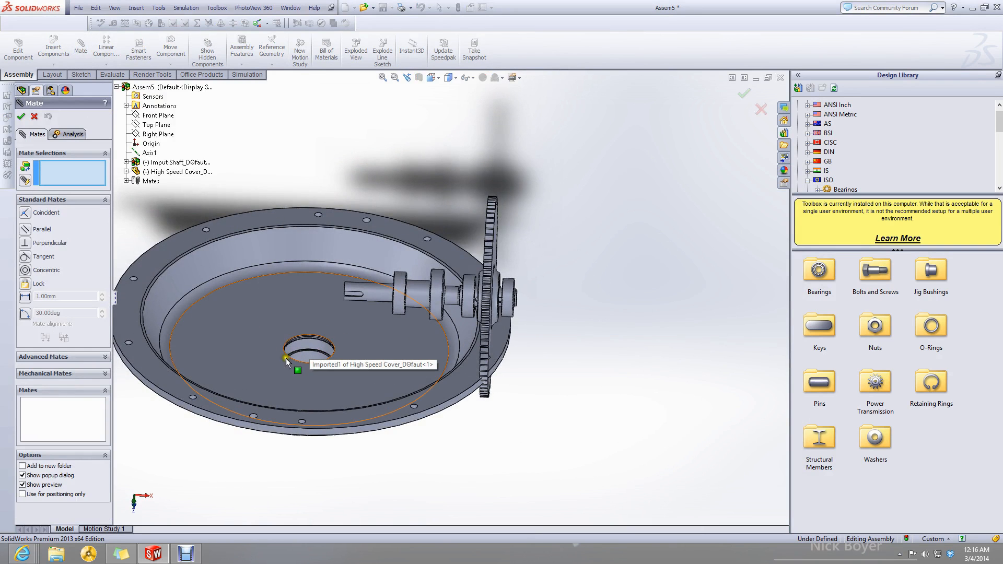
scroll(278, 462, down, 5)
middle_drag(303, 380, 308, 339)
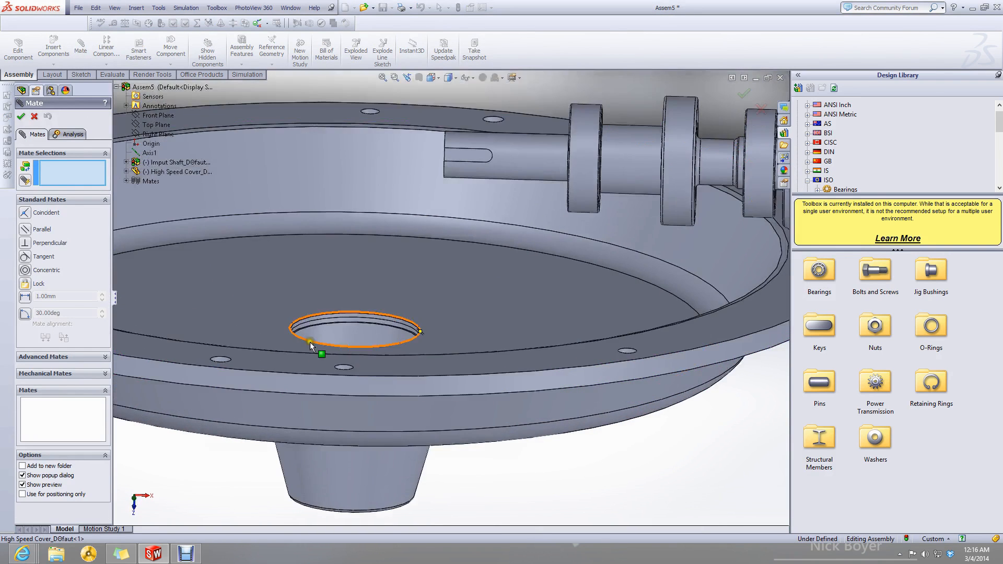
click(333, 387)
key(f)
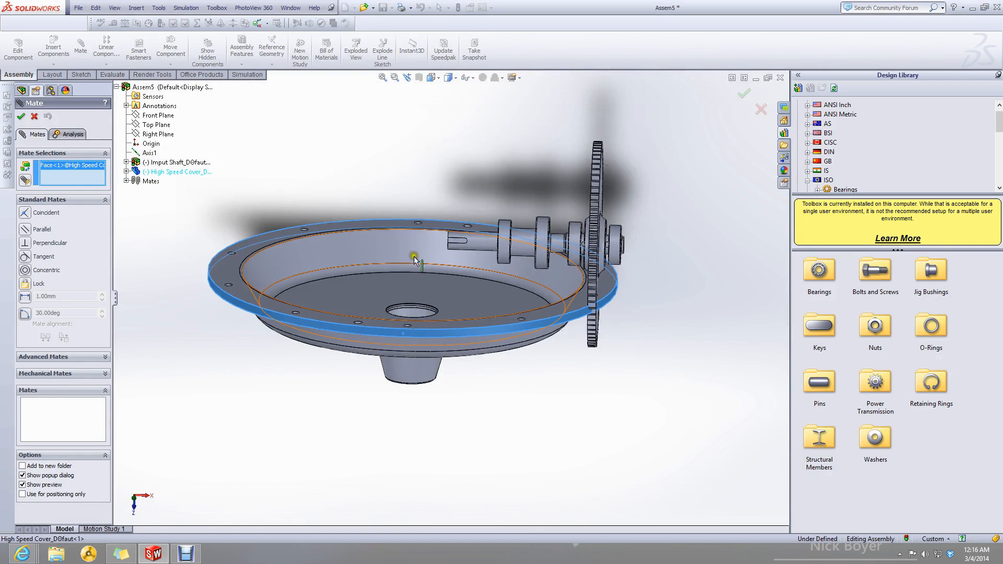
click(476, 240)
click(48, 338)
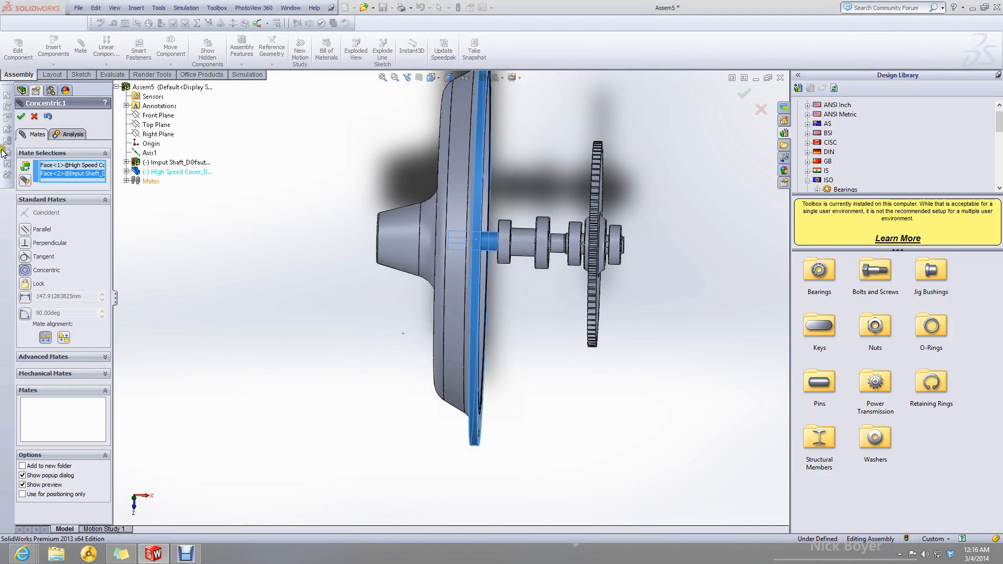
click(23, 118)
Slide the High Speed Cover along the input shaft towards the sun gear so the keyed end protrudes from its hub, and finish mating.
drag(422, 247, 509, 248)
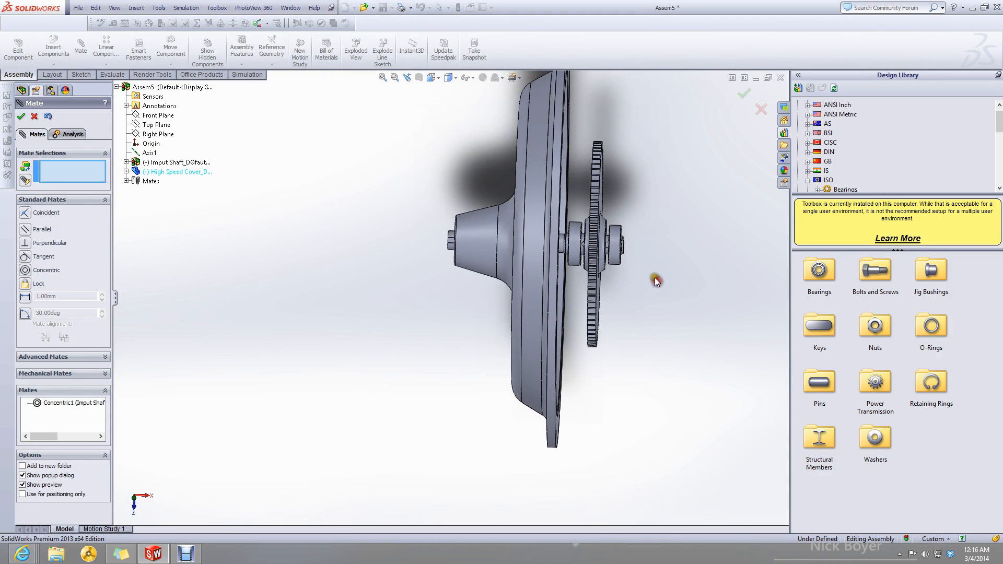
click(21, 117)
click(398, 174)
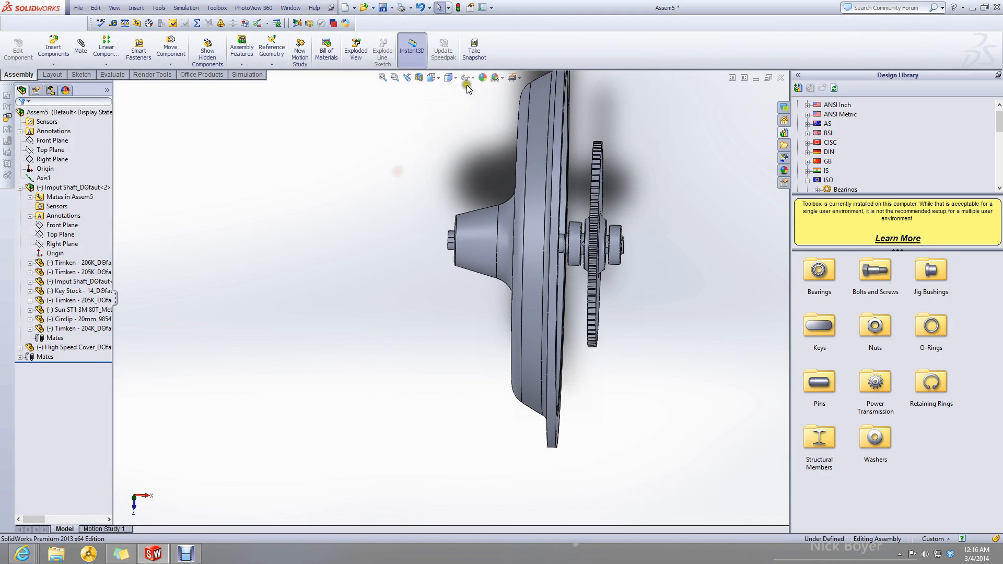
Make the High Speed Cover transparent and examine the shaft bearings inside its hub.
click(531, 212)
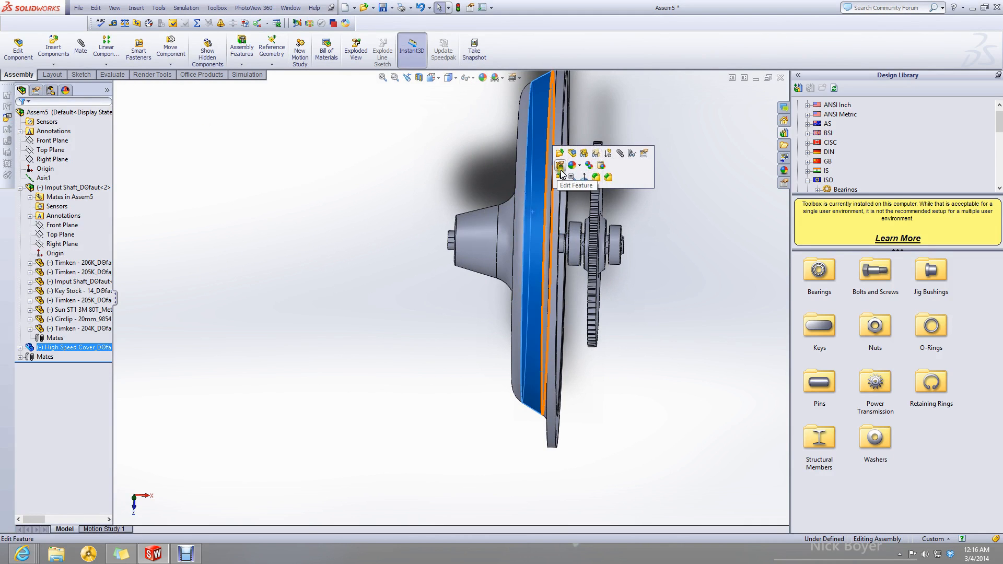
click(596, 154)
scroll(586, 259, up, 4)
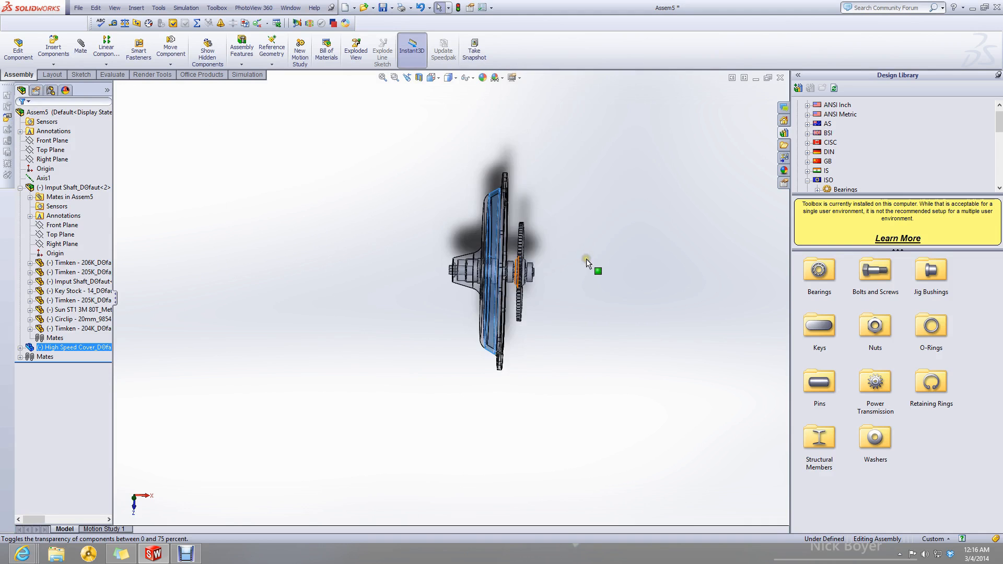
scroll(502, 272, down, 8)
drag(311, 390, 320, 329)
scroll(320, 329, up, 4)
middle_drag(449, 355, 403, 363)
scroll(387, 361, down, 1)
click(327, 350)
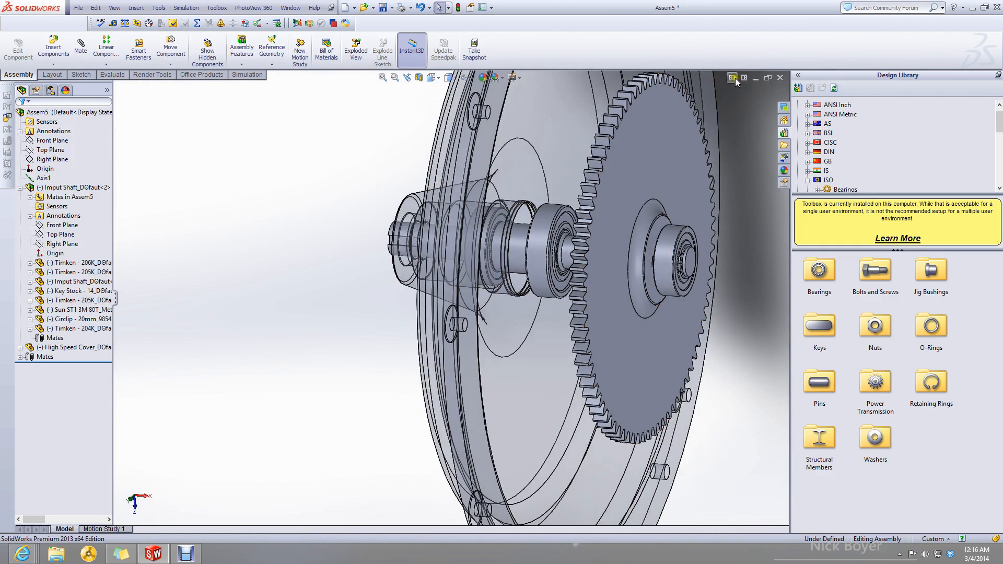
Switch from Assem5 to the Gear Box - High Speed reference assembly and view it from its open side.
click(756, 79)
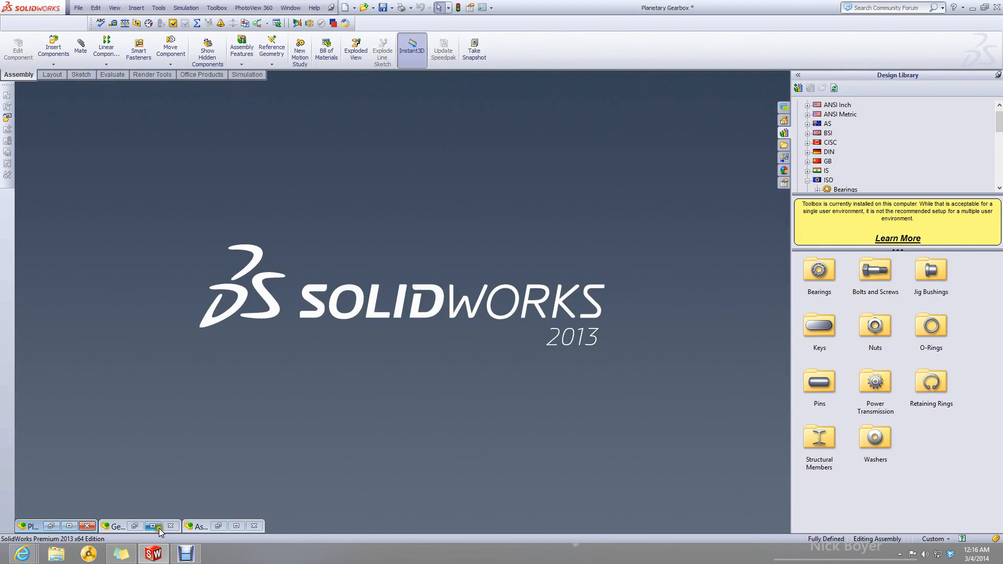
click(157, 527)
scroll(334, 389, up, 2)
middle_drag(366, 388, 369, 237)
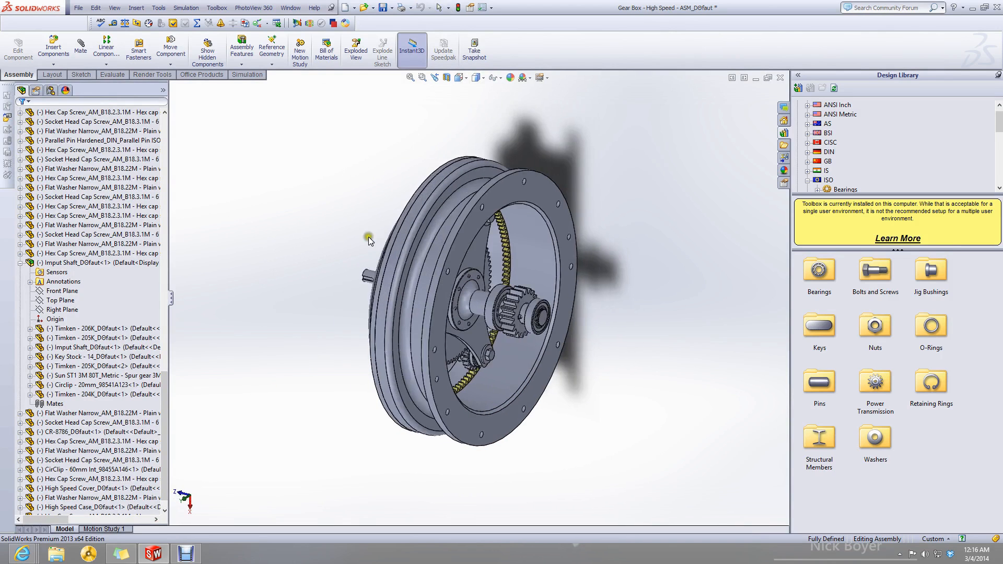
Section the reference assembly along the Right Plane and examine how the input shaft bearings seat inside the High Speed Cover.
click(434, 77)
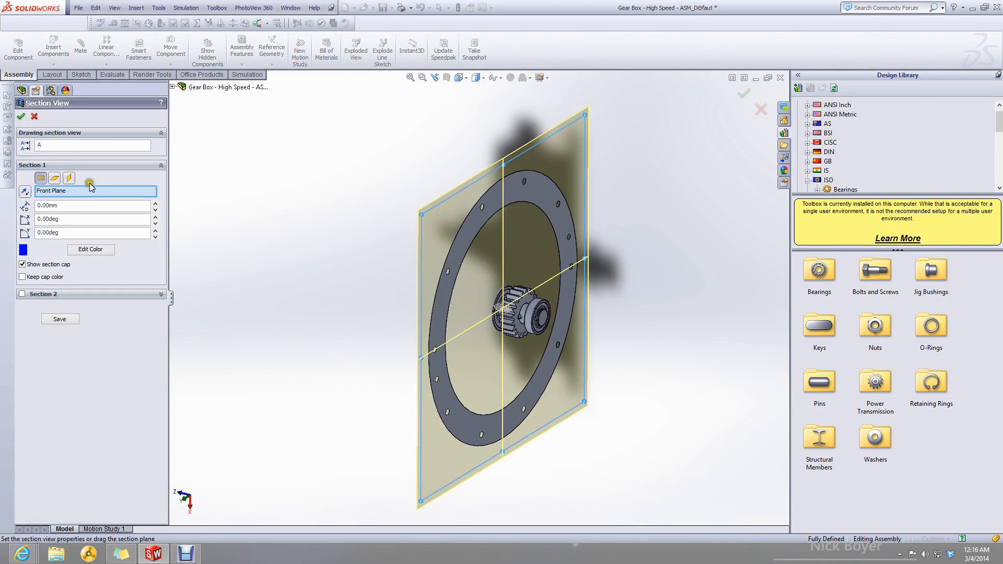
click(68, 178)
middle_drag(268, 180, 495, 123)
click(466, 79)
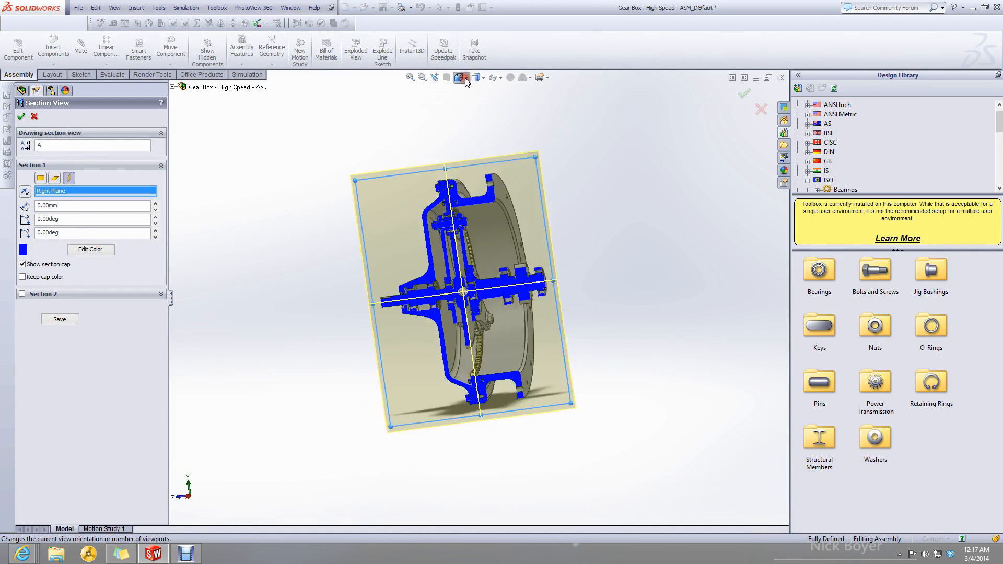
click(560, 315)
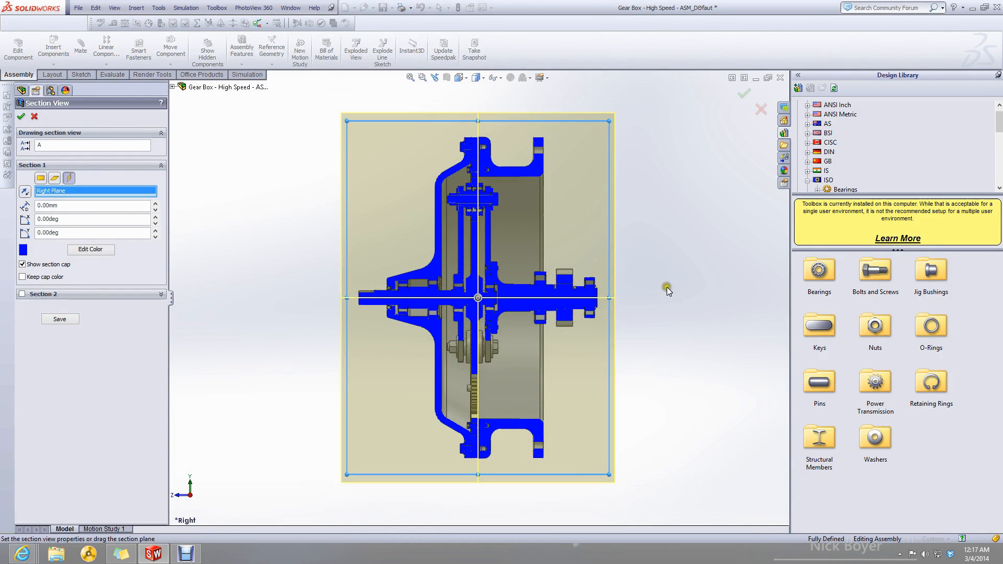
click(21, 115)
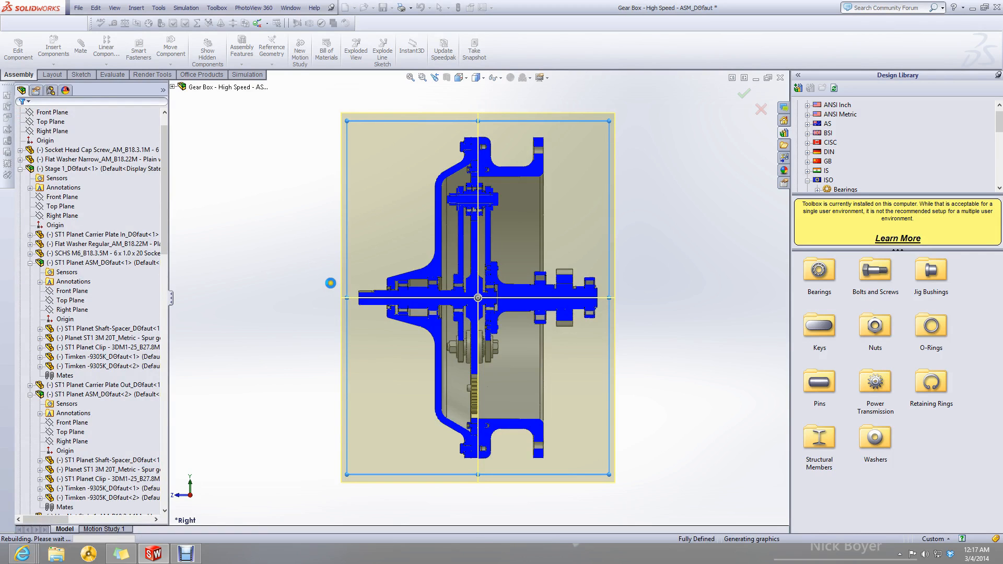
scroll(323, 282, down, 10)
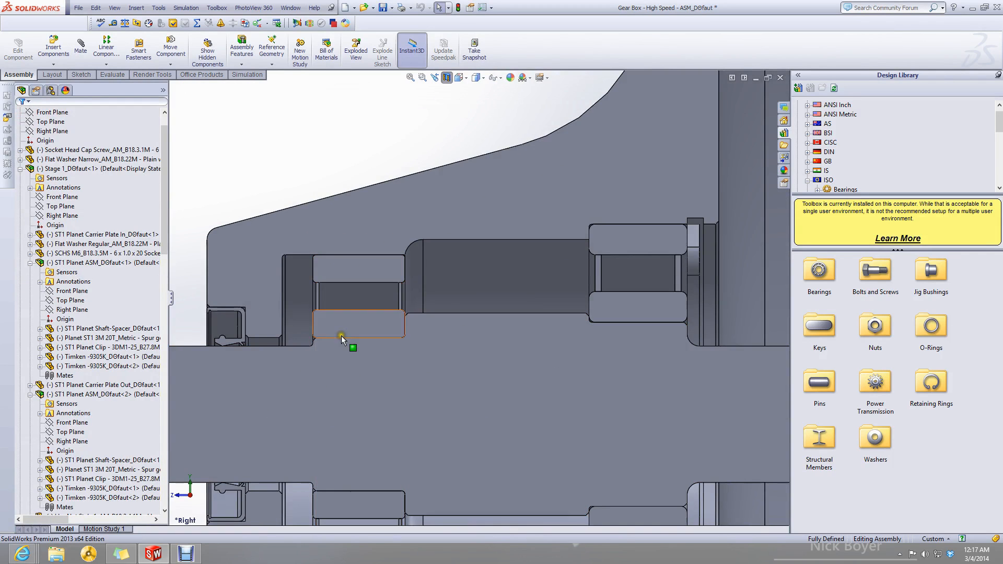
Examine how the input shaft, bearings and retaining clip sit inside the high speed cover in the sectioned gearbox assembly.
scroll(341, 335, up, 3)
scroll(519, 369, down, 3)
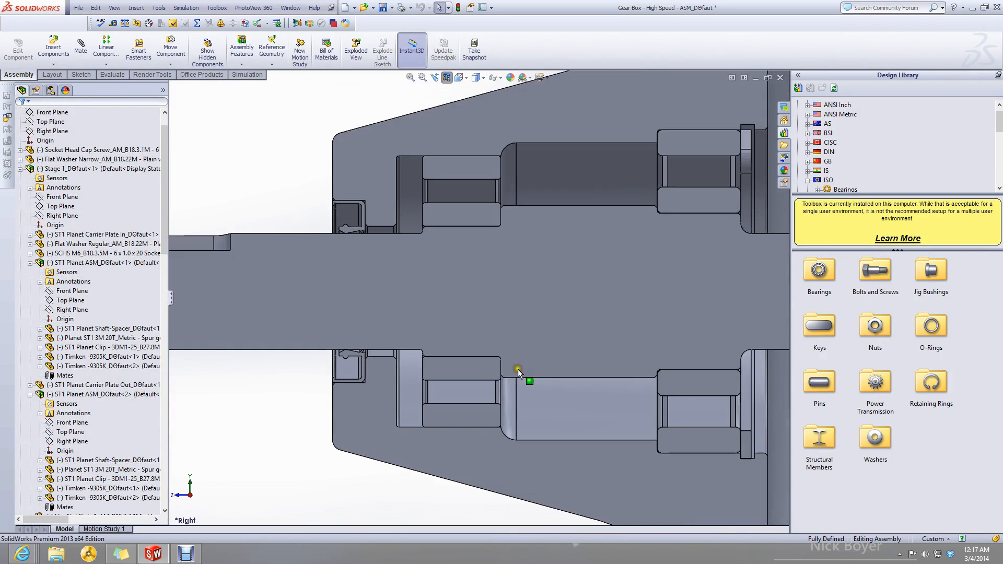
scroll(478, 293, up, 3)
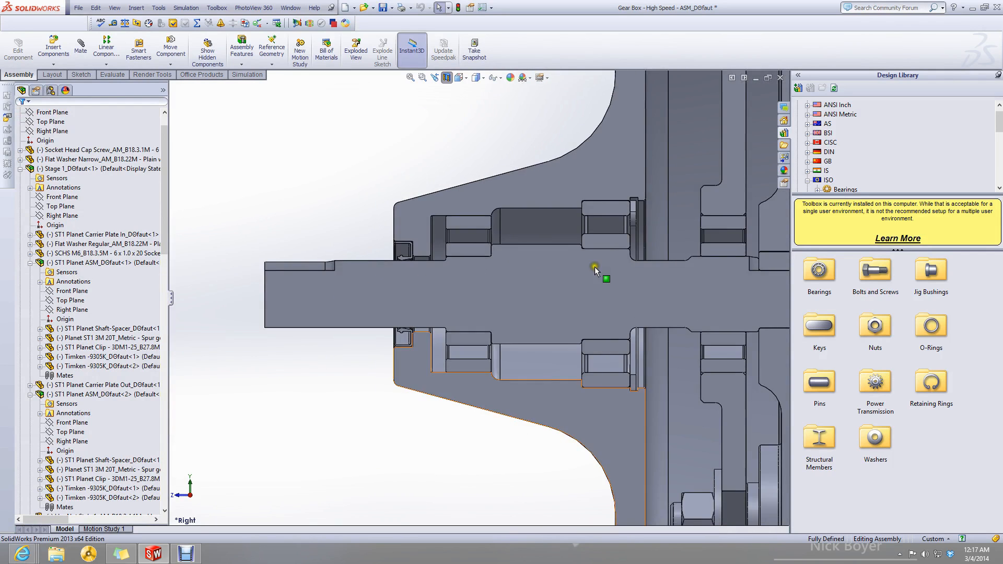
scroll(594, 267, down, 3)
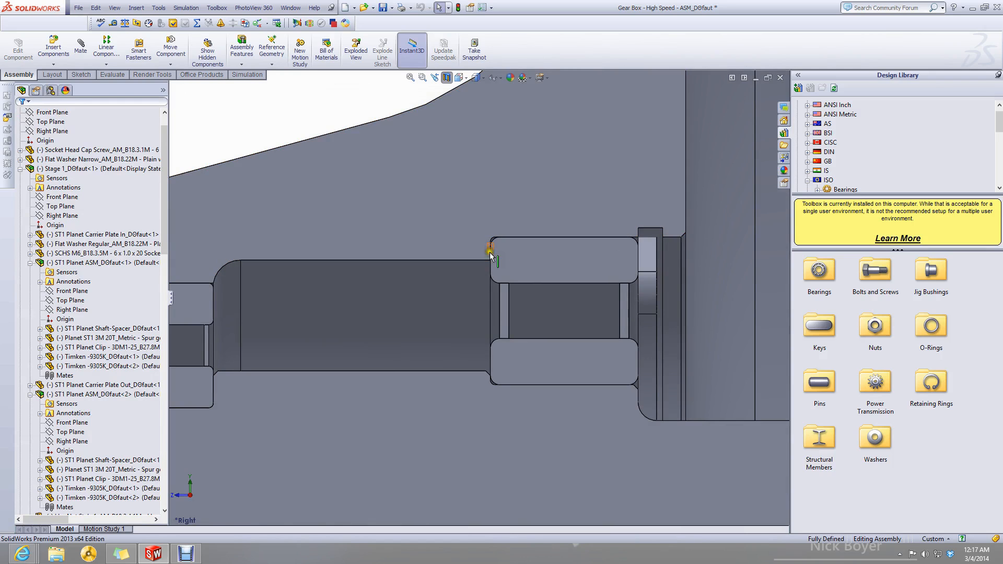
scroll(486, 309, up, 4)
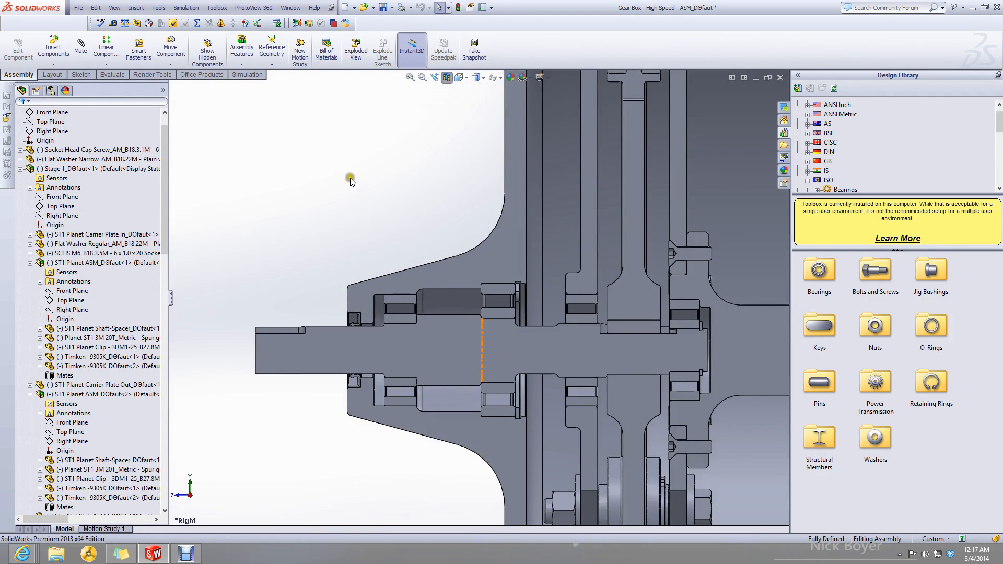
scroll(386, 254, up, 4)
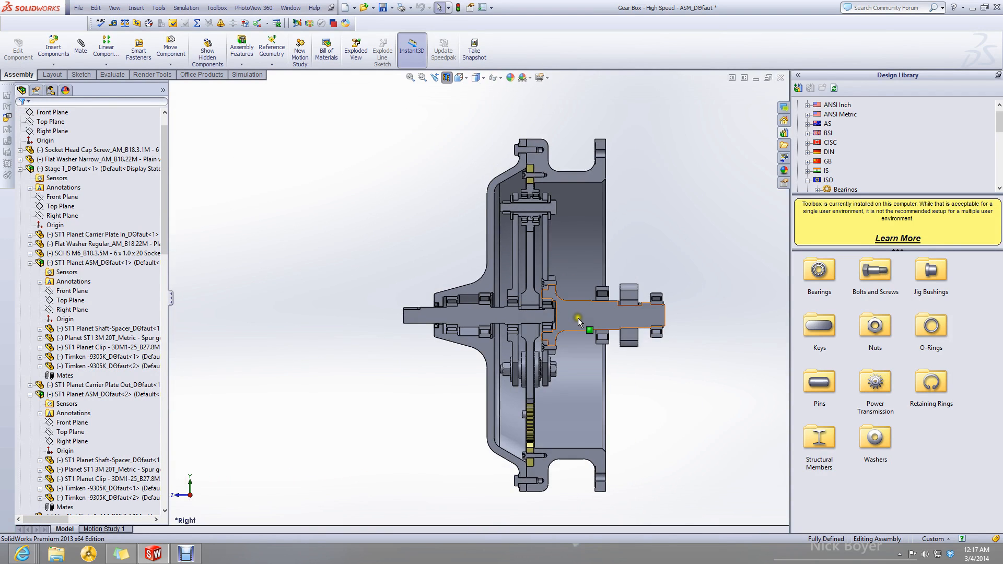
scroll(591, 319, down, 2)
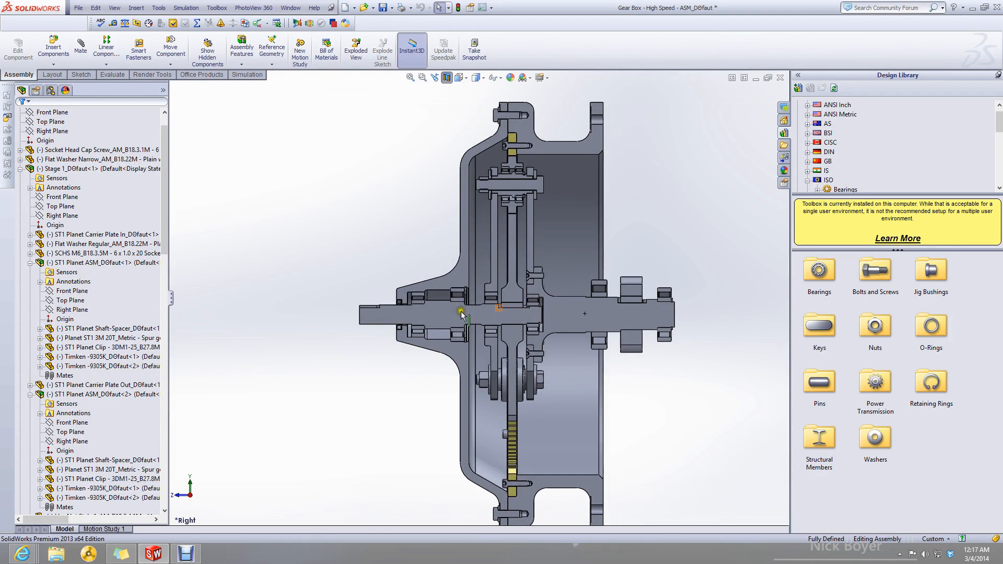
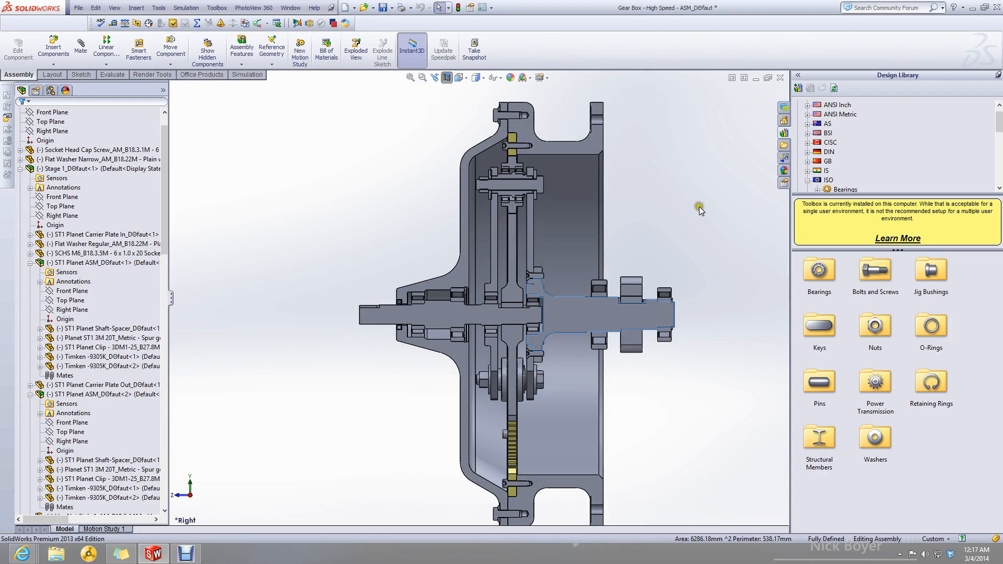
middle_drag(630, 242, 595, 274)
scroll(446, 268, down, 2)
middle_drag(455, 283, 475, 266)
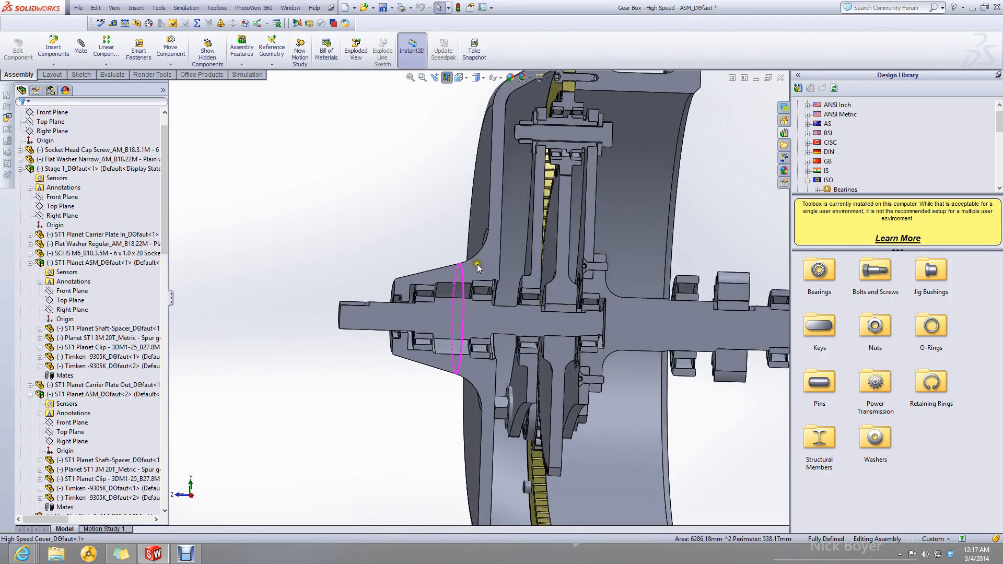
Switch to the Assem5 assembly and inspect the 20 mm circlip, its groove and the shaft end beside the 204K bearing.
click(755, 79)
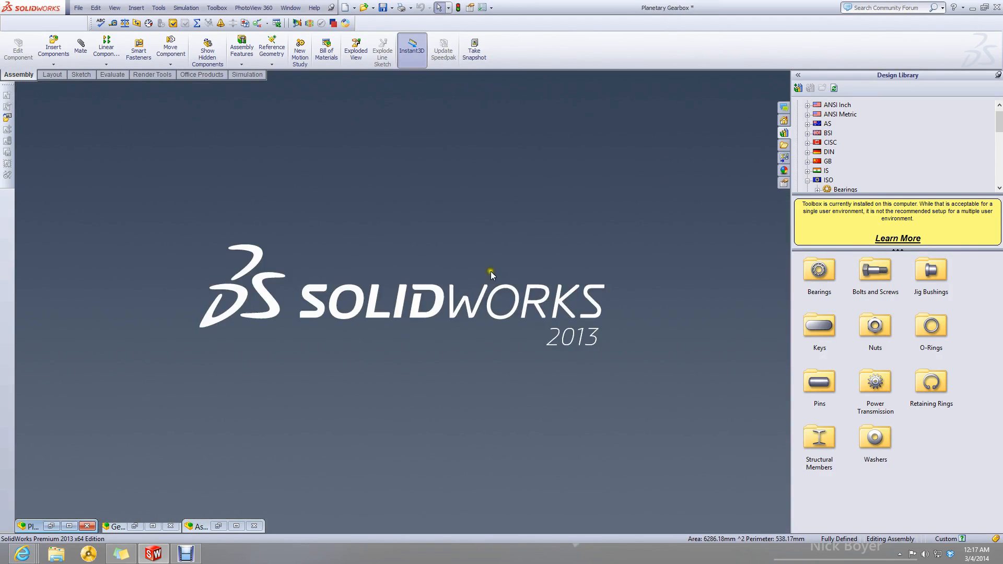
click(233, 527)
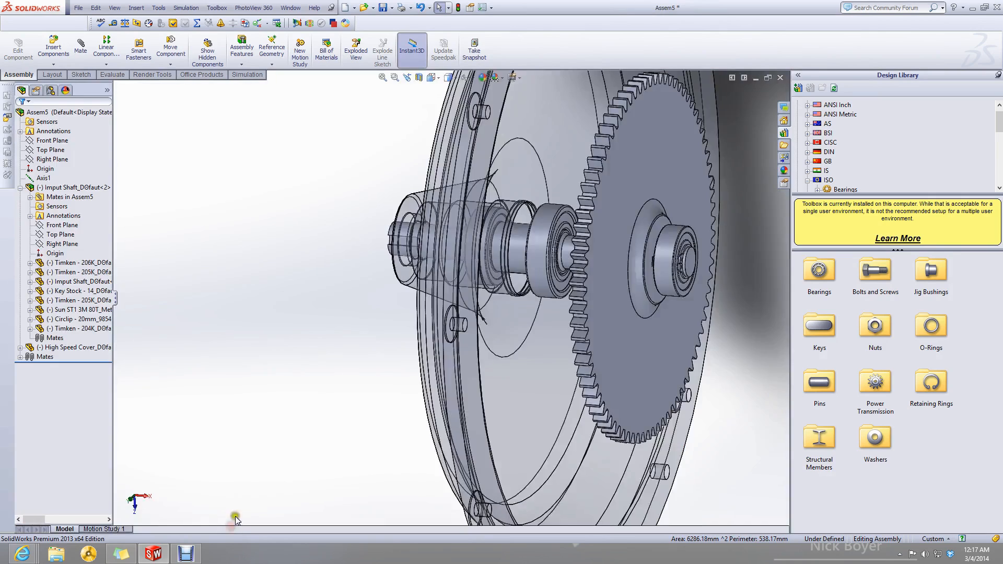
scroll(456, 366, up, 2)
middle_drag(569, 261, 587, 270)
middle_drag(593, 281, 535, 285)
scroll(603, 250, down, 6)
scroll(448, 334, down, 4)
scroll(448, 335, down, 6)
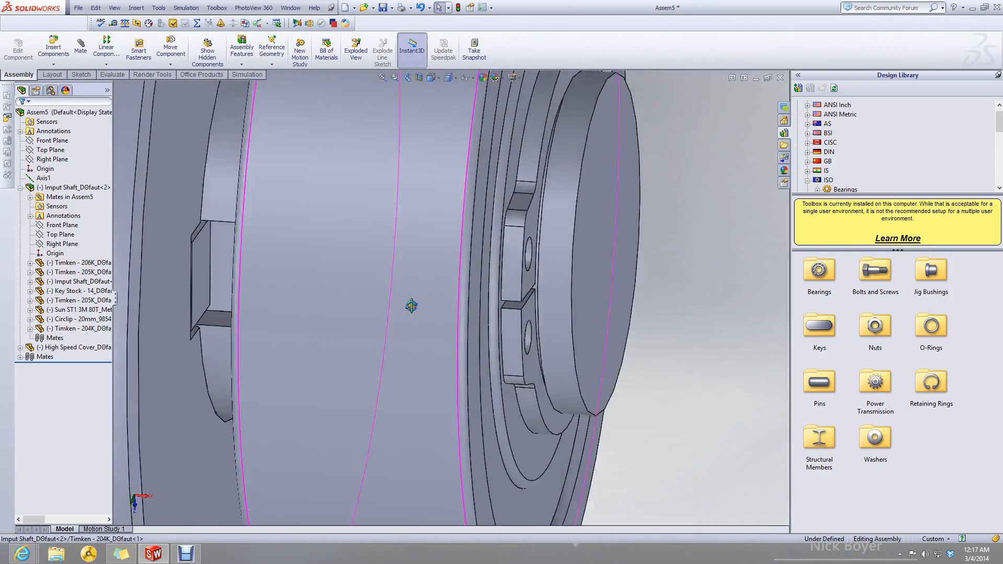
scroll(588, 255, up, 8)
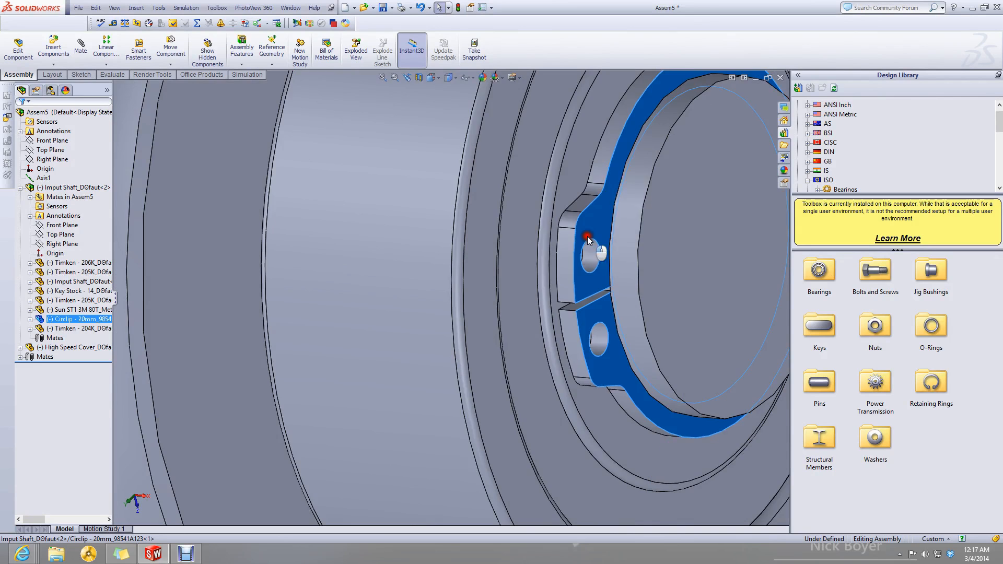
middle_drag(533, 307, 528, 271)
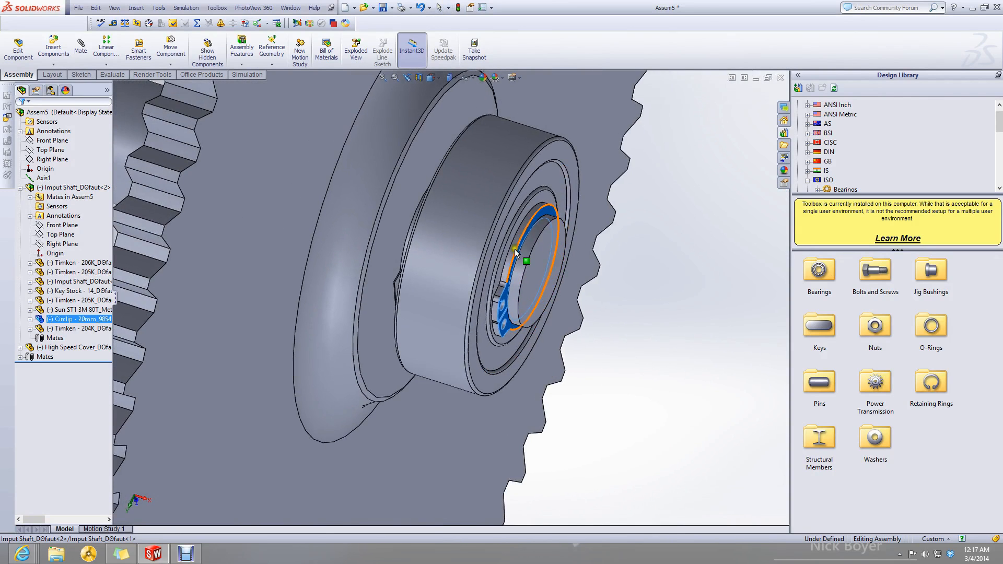
scroll(527, 256, down, 5)
click(552, 279)
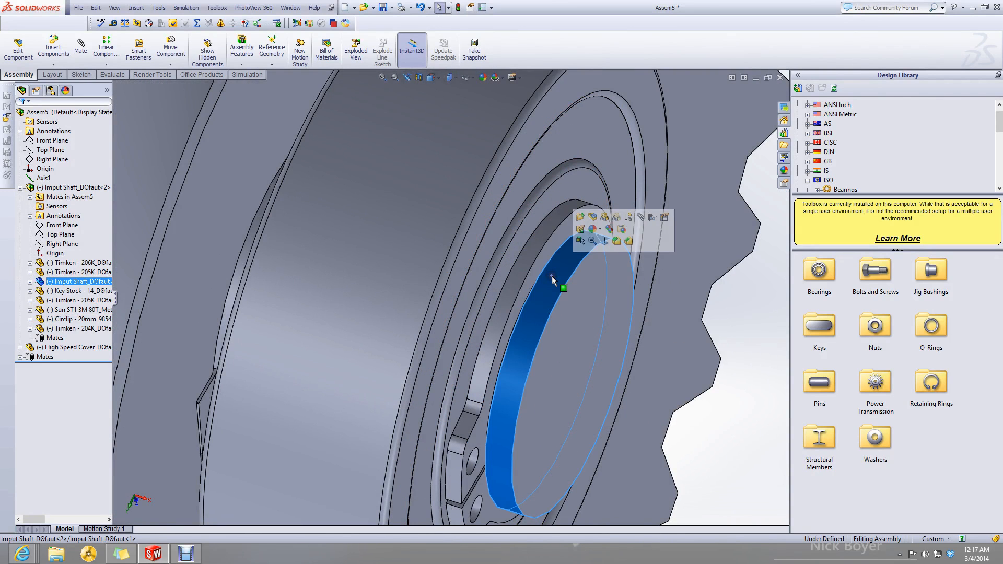
click(543, 269)
mouse_move(542, 269)
middle_down()
mouse_move(477, 215)
mouse_move(575, 244)
mouse_move(536, 260)
middle_up()
scroll(549, 256, up, 5)
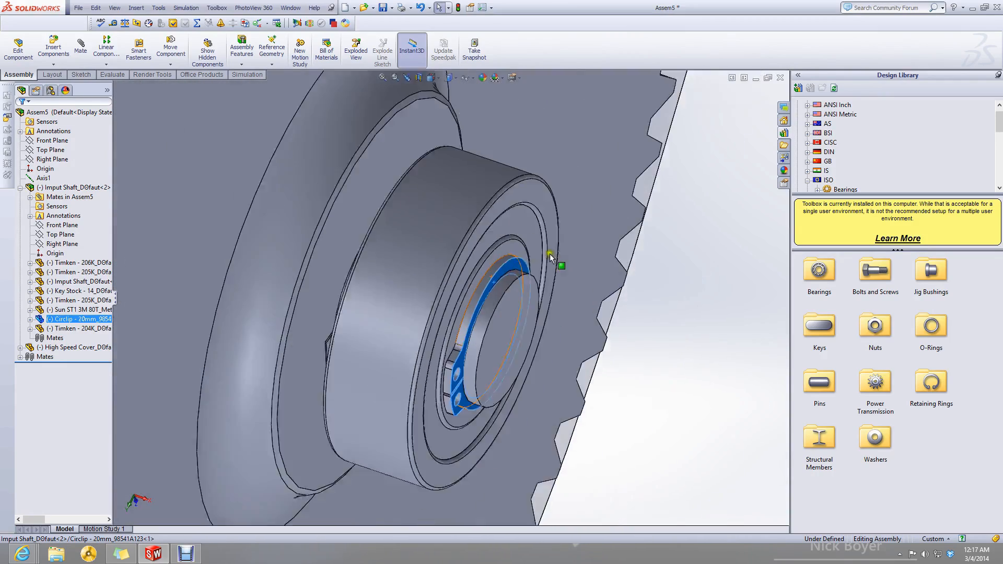
Slide the transparent high speed cover back and forth along the input shaft to try its axial position over the bearings.
scroll(372, 284, up, 5)
middle_drag(417, 256, 376, 278)
scroll(393, 307, up, 5)
scroll(364, 264, down, 3)
scroll(368, 274, down, 2)
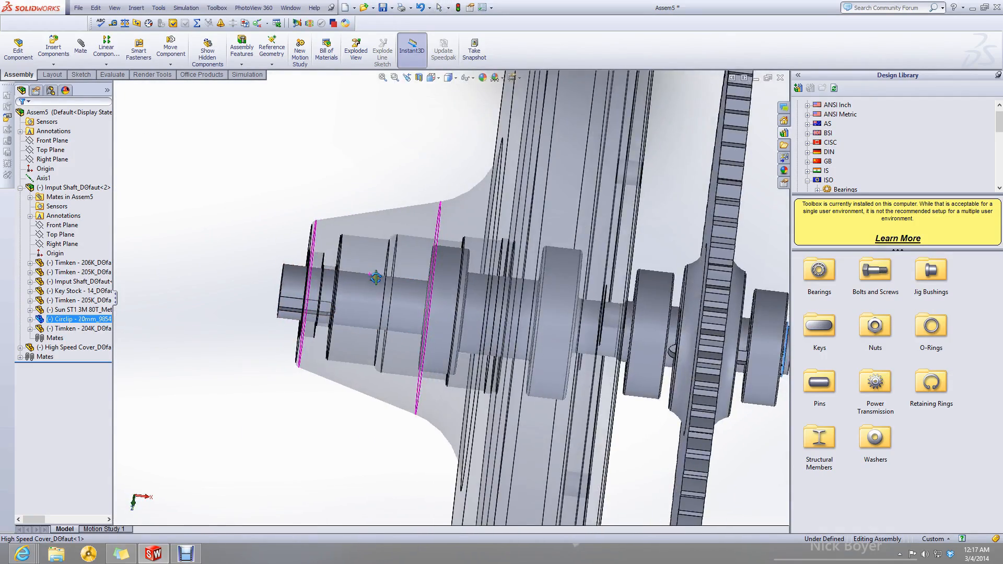
click(449, 293)
drag(408, 403, 490, 413)
click(416, 427)
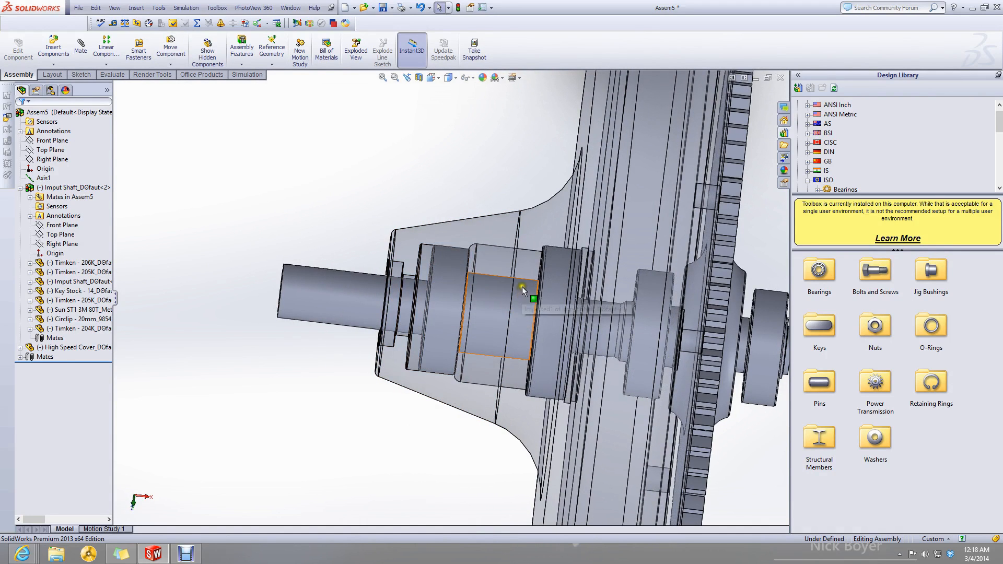
drag(491, 224, 456, 216)
click(346, 183)
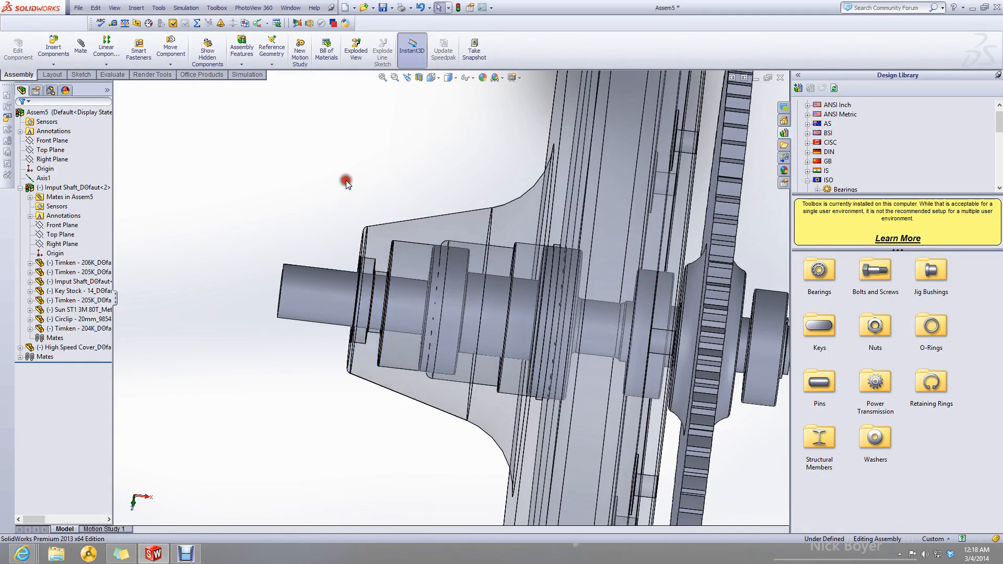
click(80, 46)
scroll(501, 259, down, 10)
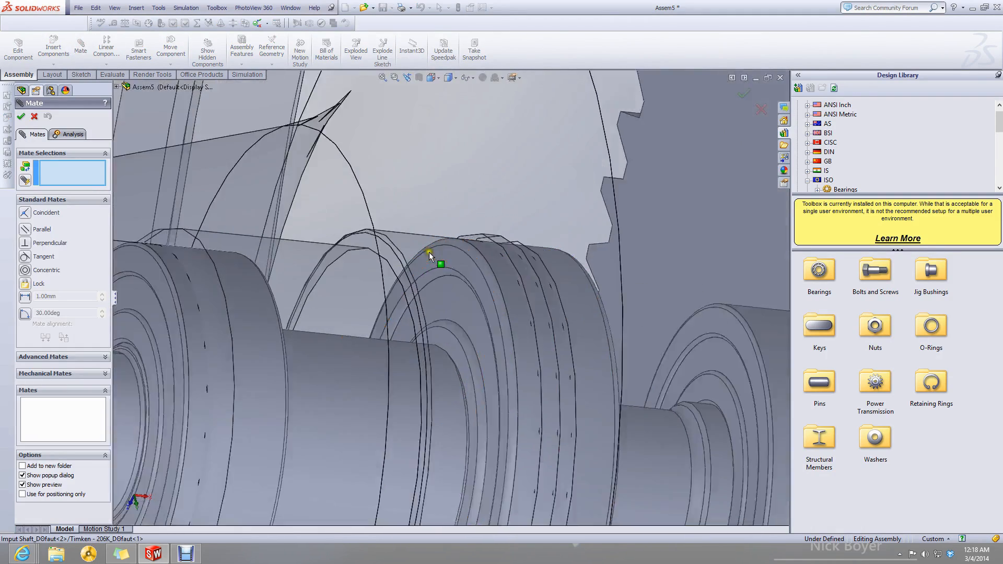
scroll(429, 254, down, 3)
click(431, 279)
middle_drag(430, 279, 343, 267)
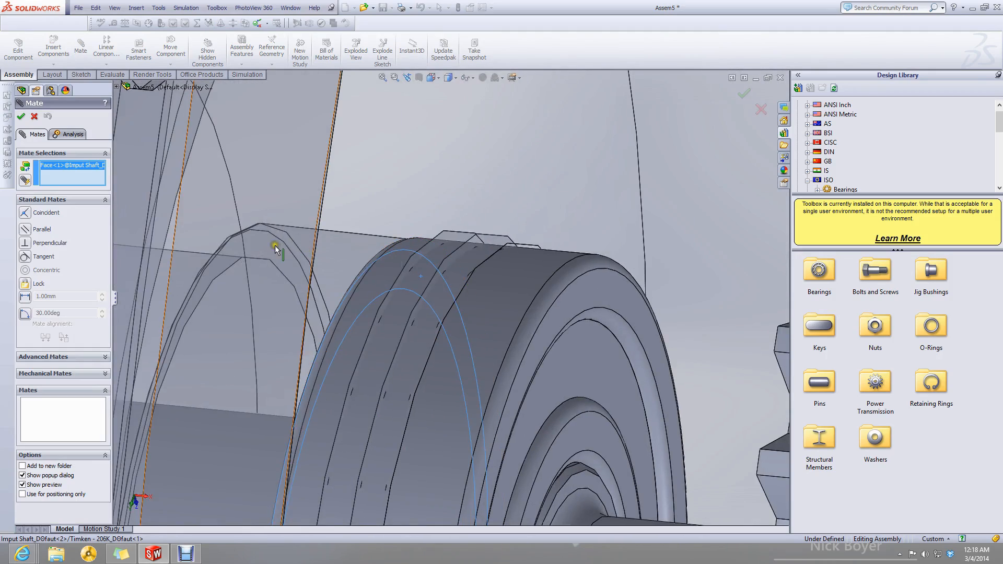
scroll(300, 275, up, 6)
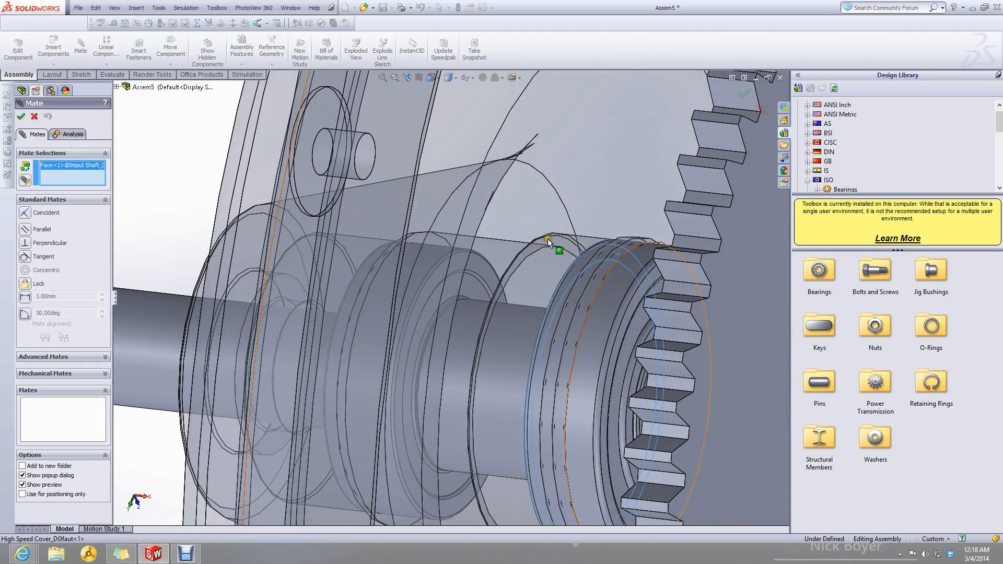
middle_drag(557, 246, 565, 185)
scroll(606, 150, up, 4)
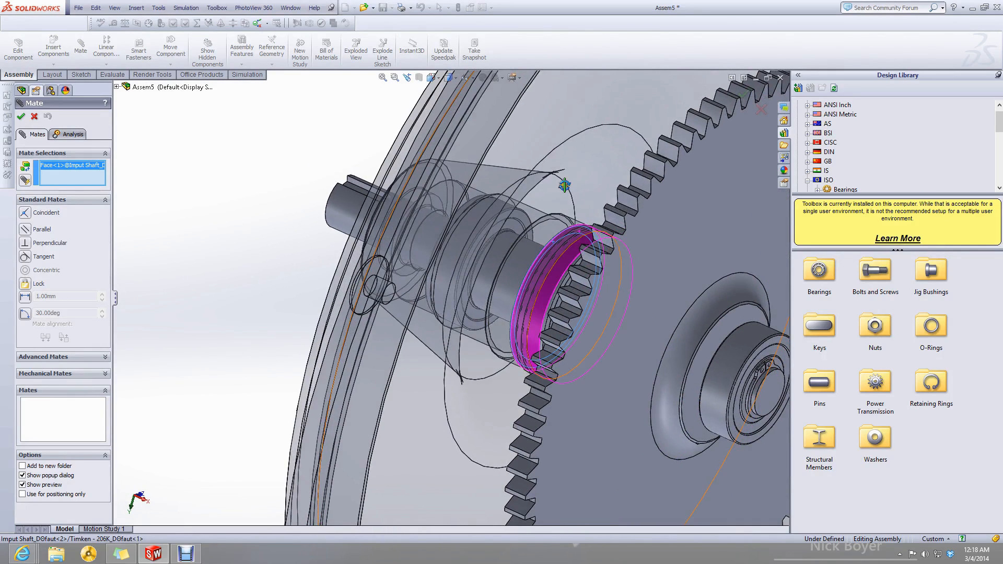
right_click(564, 185)
right_click(72, 161)
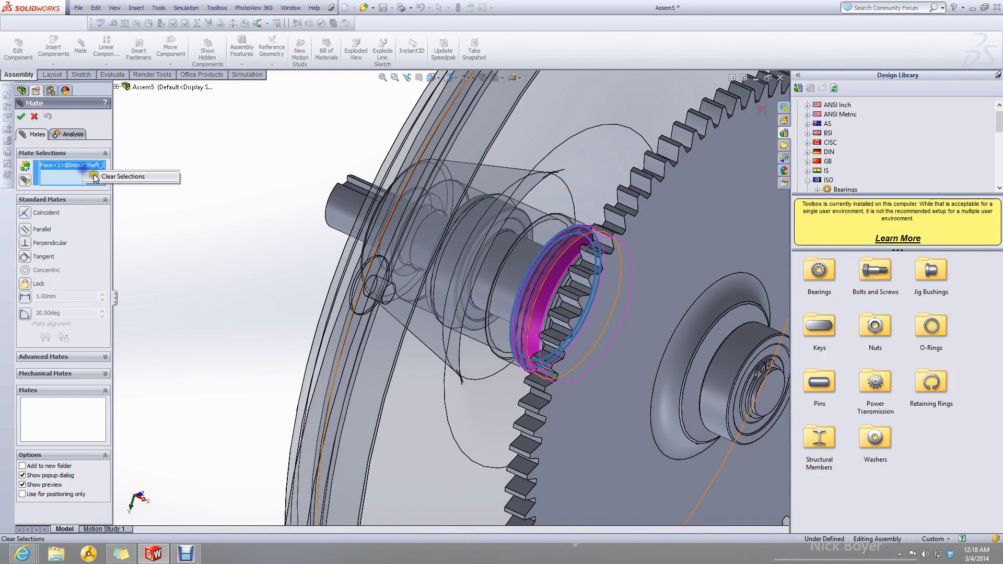
right_click(452, 150)
click(453, 155)
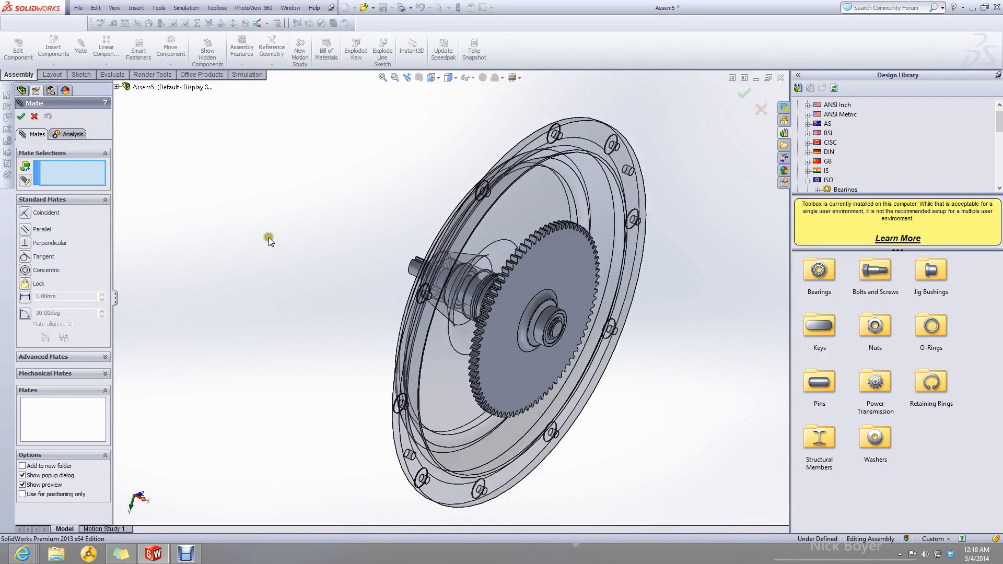
Turn off the transparency of the high speed cover so it displays as a solid part.
right_click(504, 236)
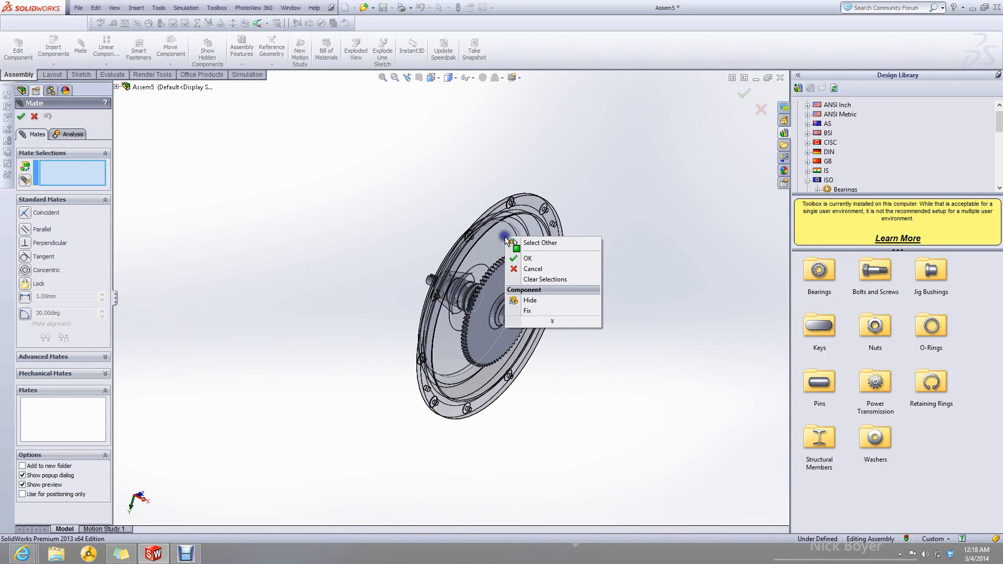
click(528, 324)
click(523, 312)
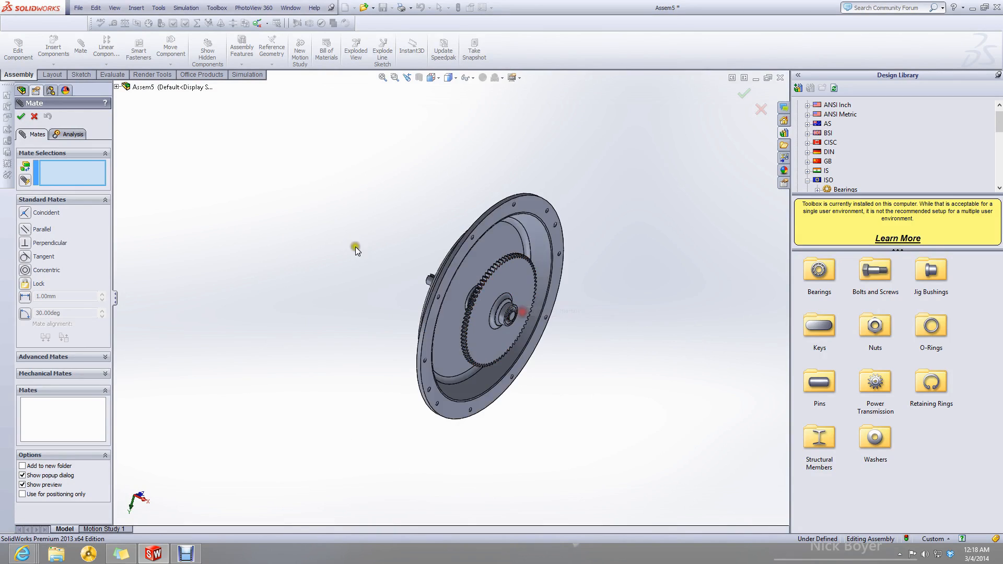
click(252, 219)
Pull the high speed cover away along the shaft axis to expose the input shaft bearings and the cover's bore.
scroll(491, 268, down, 8)
middle_drag(483, 282, 434, 344)
click(443, 348)
click(530, 391)
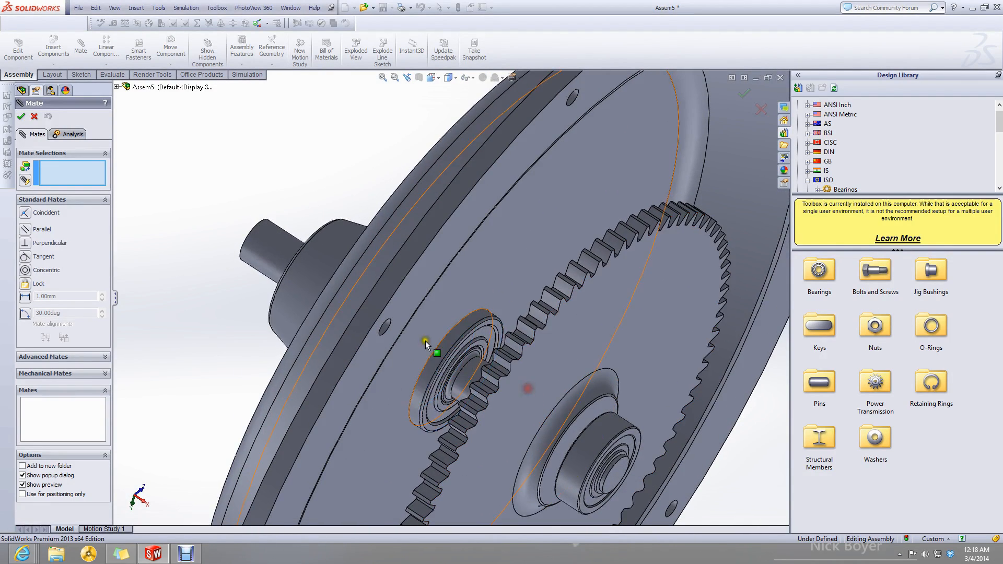
drag(364, 305, 96, 45)
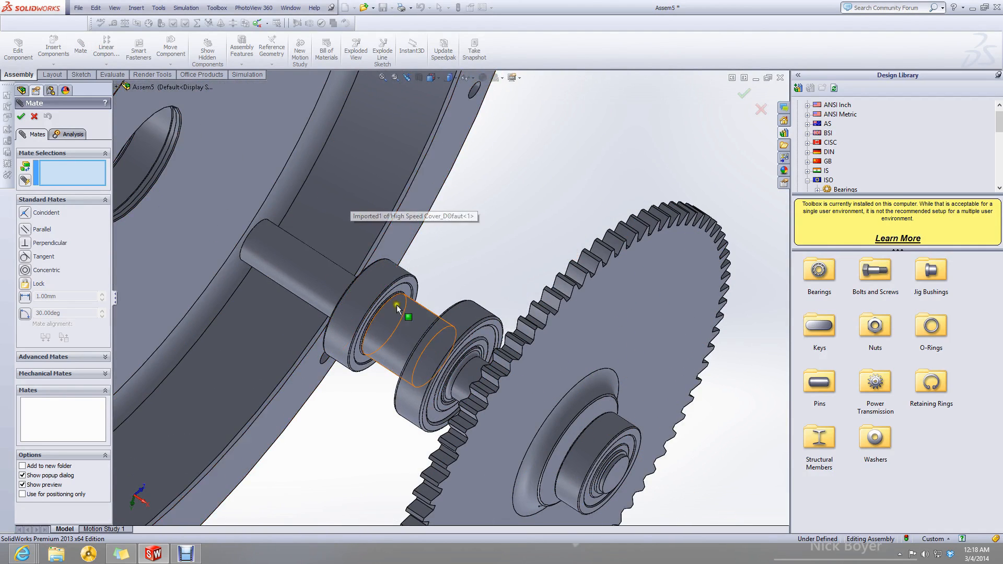
Add a coincident mate between the 206K bearing's outer ring side face and the shoulder face inside the high speed cover's bore.
scroll(418, 301, down, 8)
scroll(470, 327, down, 2)
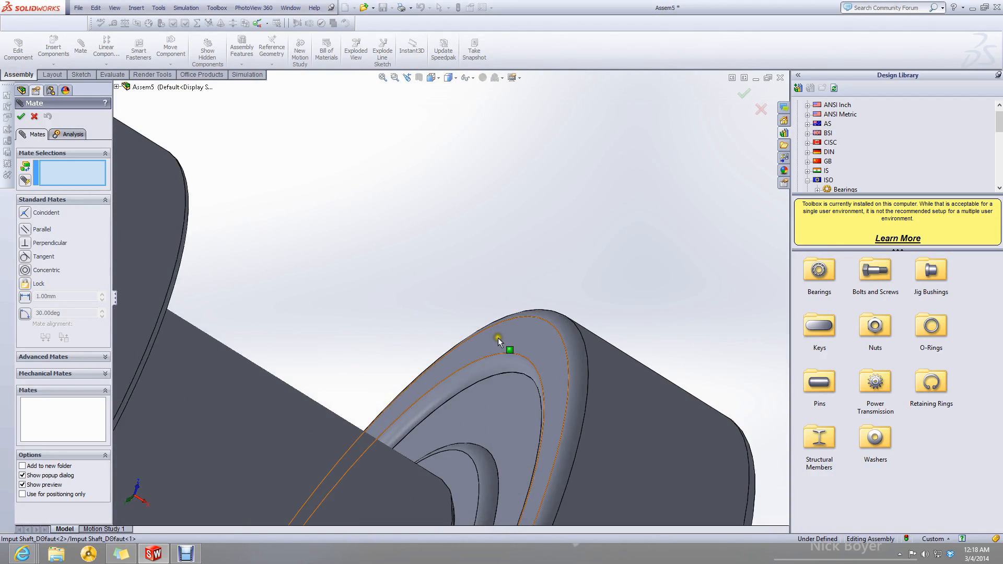
scroll(497, 337, up, 5)
click(462, 313)
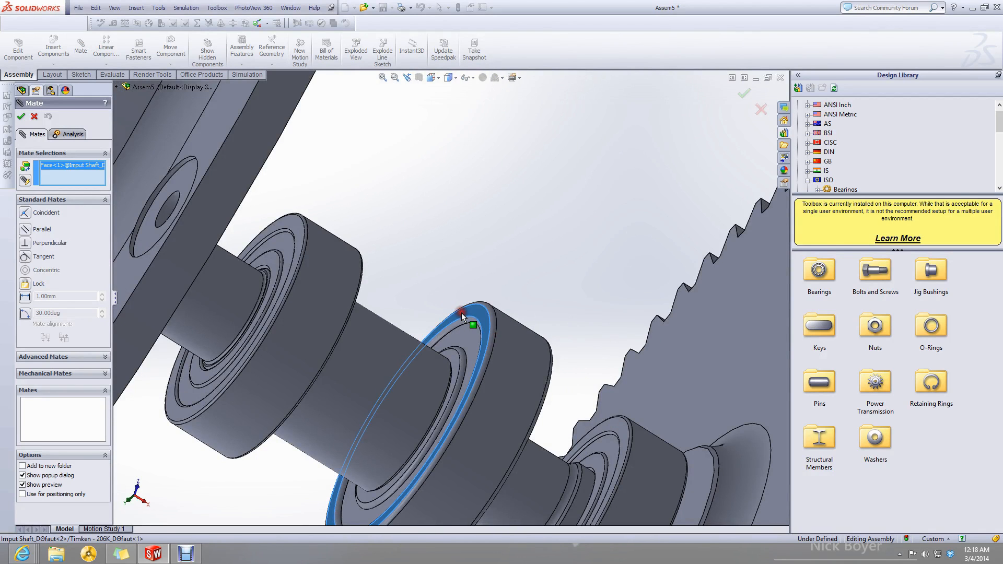
scroll(422, 303, up, 5)
middle_drag(419, 303, 300, 227)
scroll(246, 212, up, 4)
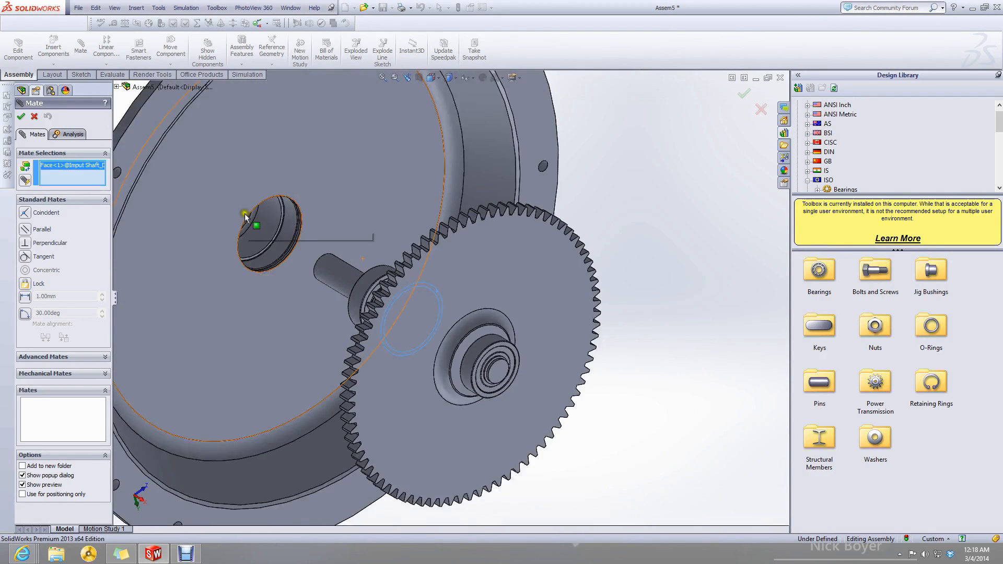
scroll(401, 228, down, 8)
click(367, 264)
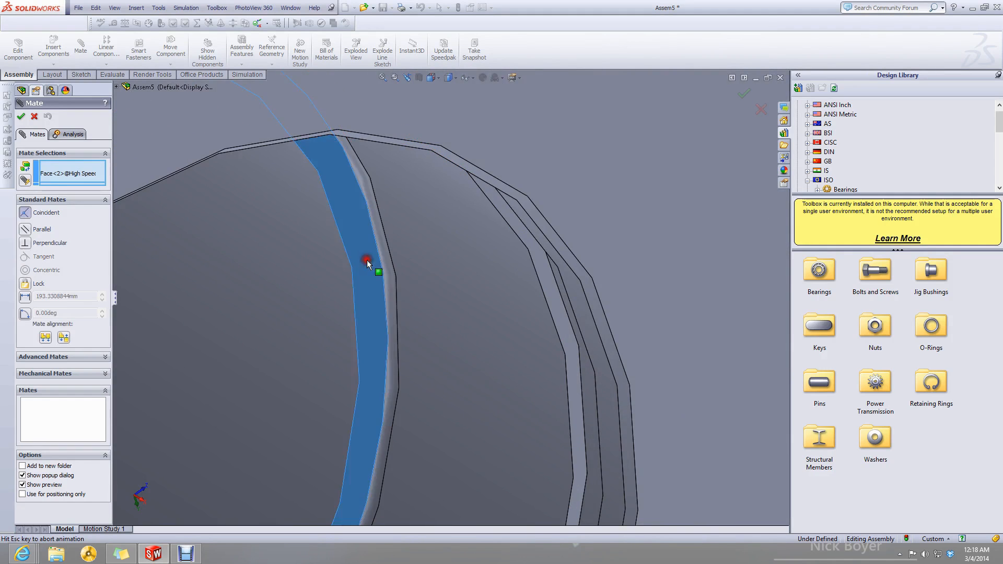
scroll(448, 352, up, 8)
scroll(450, 356, up, 3)
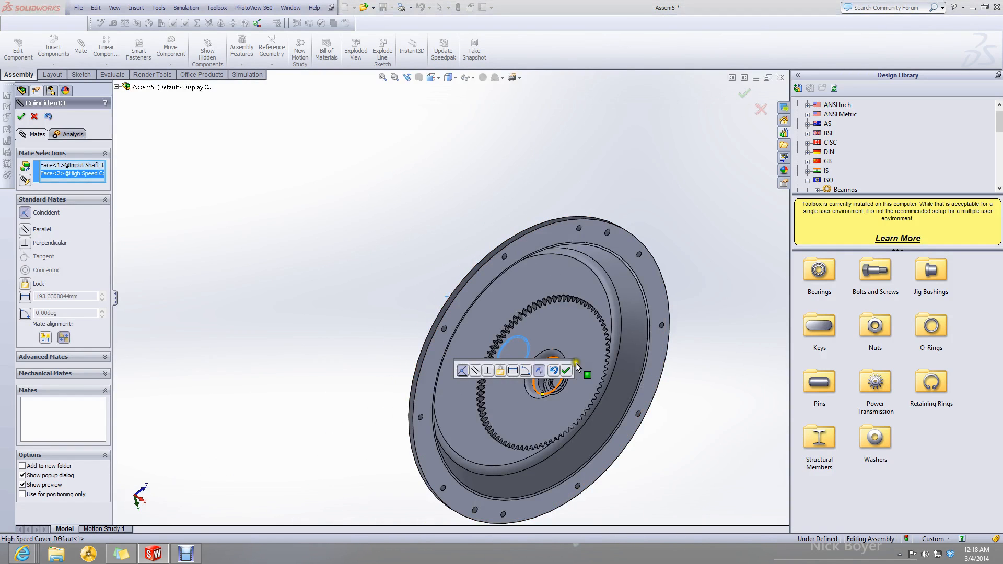
click(566, 371)
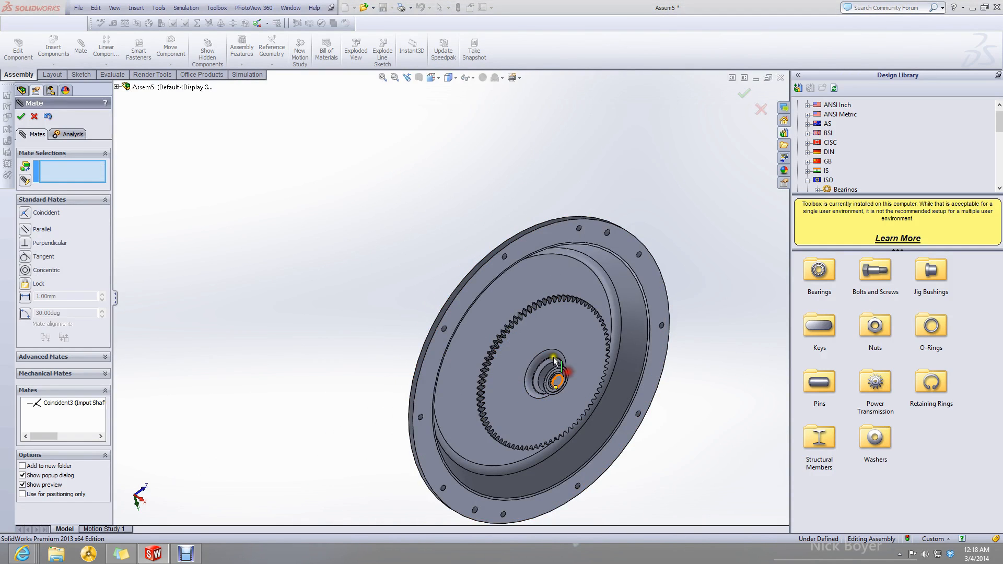
click(21, 116)
scroll(574, 369, down, 8)
middle_drag(605, 253, 539, 380)
scroll(621, 365, up, 5)
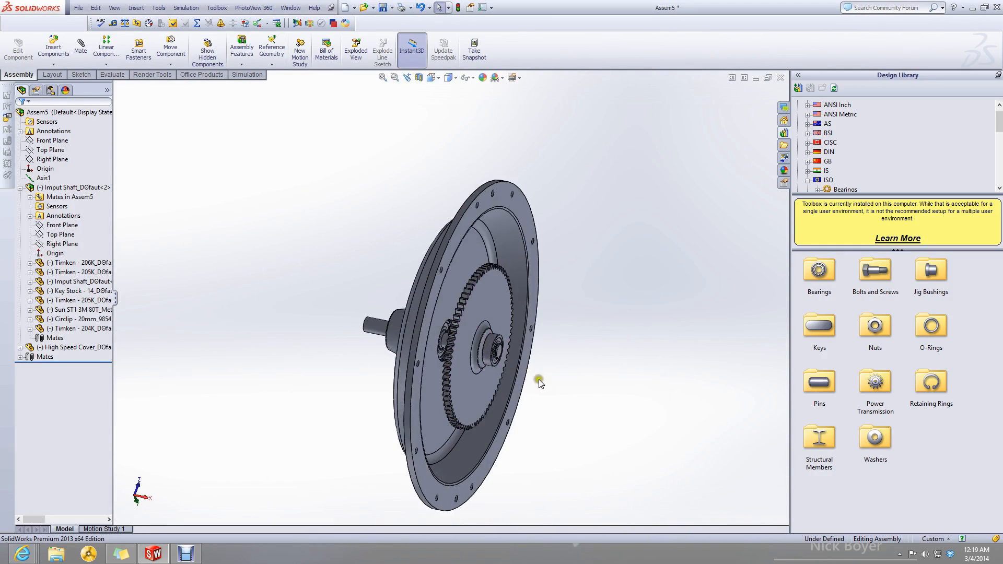
Open the High Speed Cover part from the assembly in its own window.
scroll(528, 356, down, 3)
scroll(426, 275, down, 5)
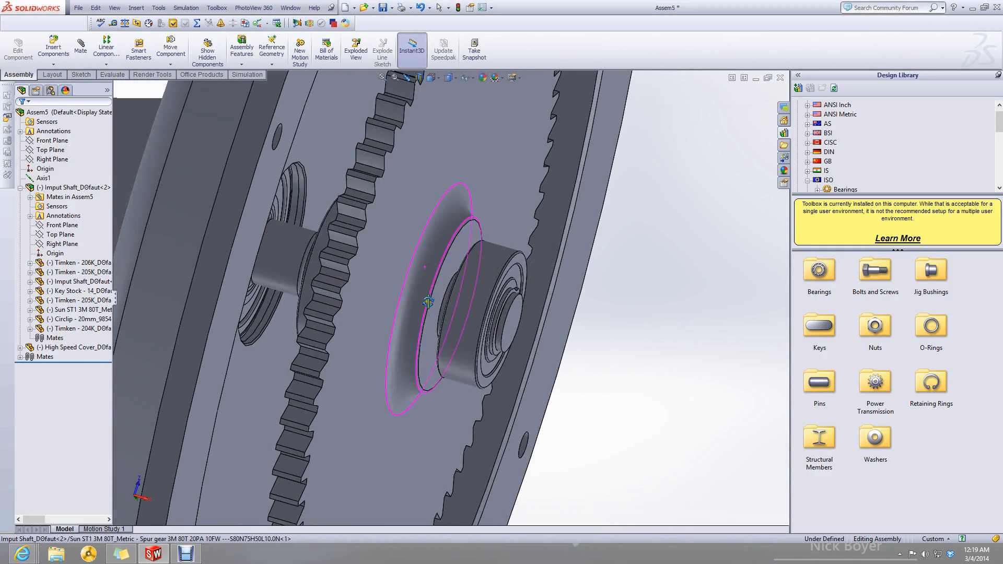
scroll(427, 301, up, 6)
right_click(361, 336)
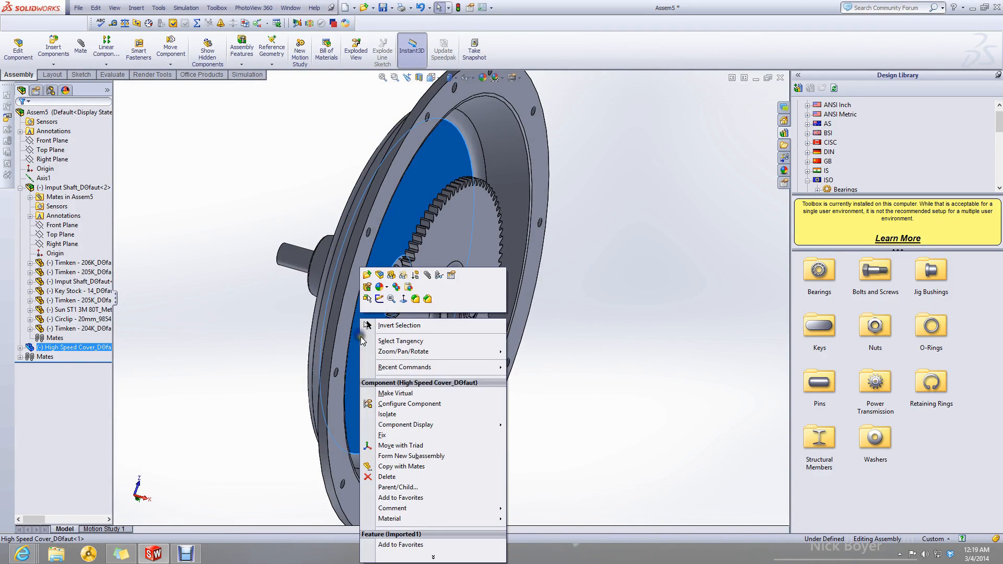
click(366, 276)
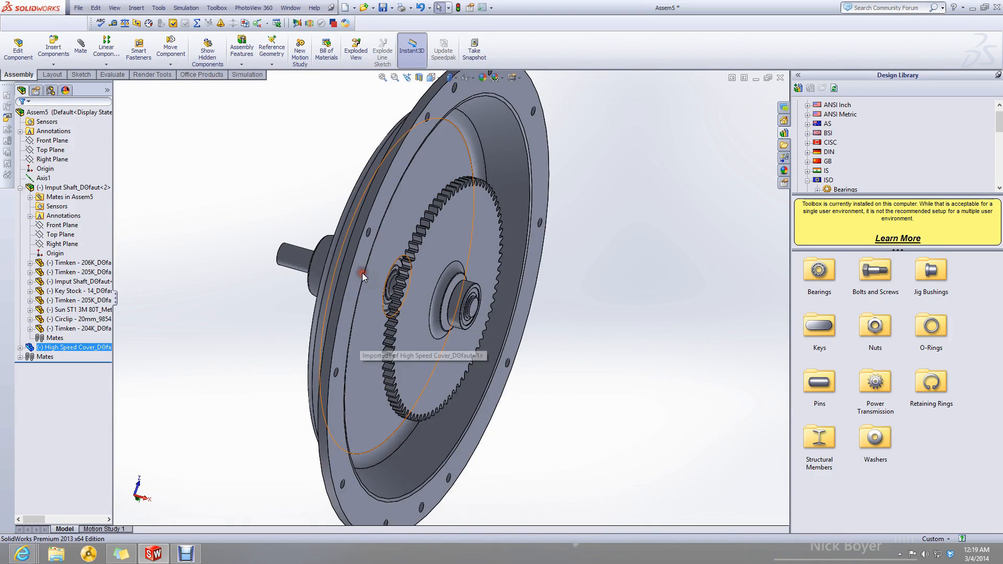
click(493, 280)
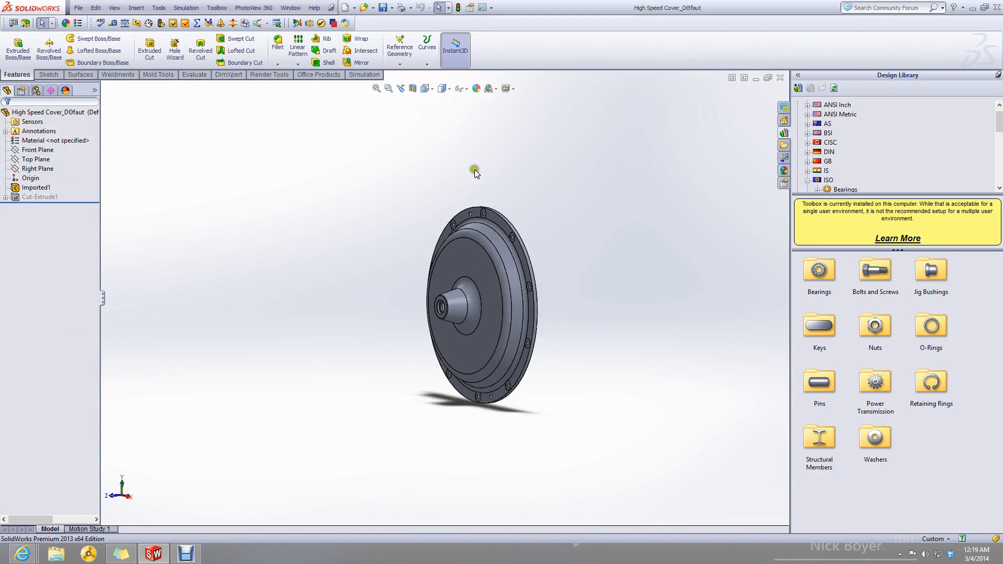
Colour the whole High Speed Cover part dark red (RGB 192, 0, 0) and return to Assem5.
click(477, 88)
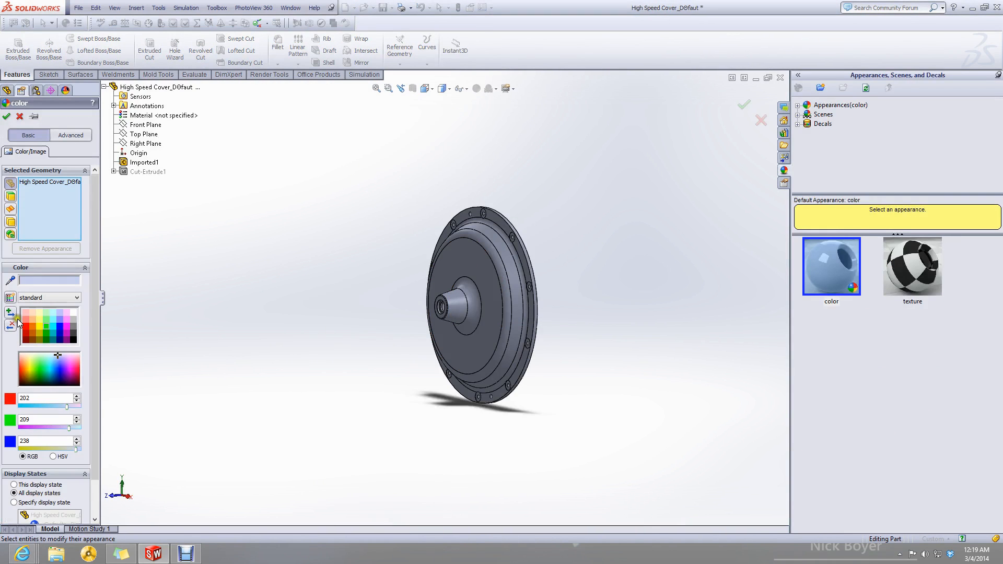
click(27, 334)
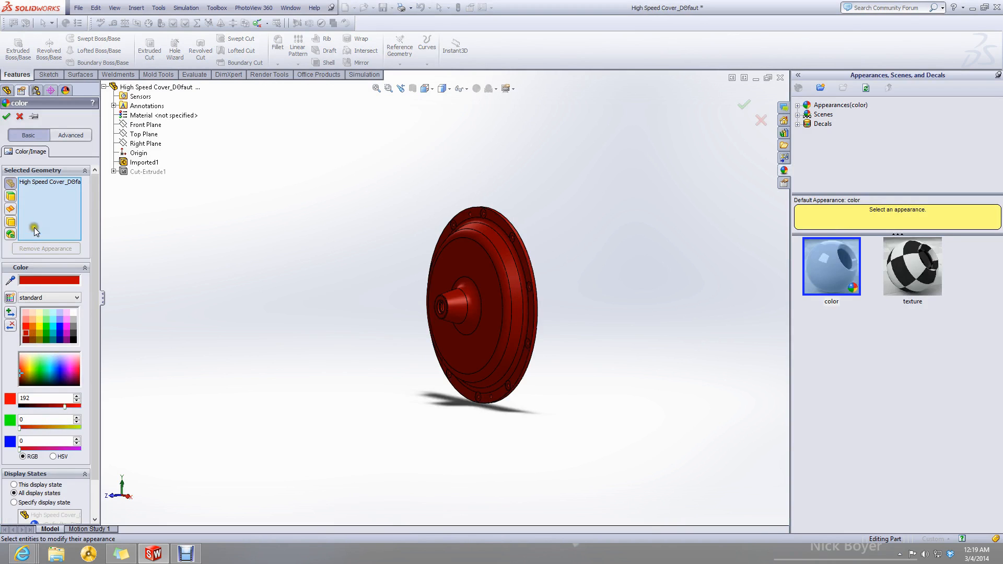
click(6, 117)
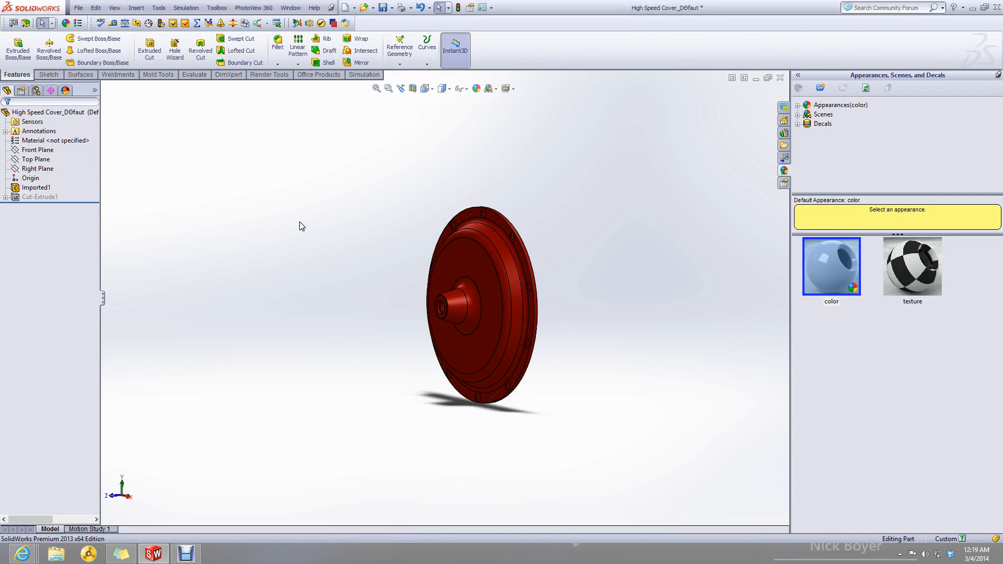
click(781, 77)
mouse_move(519, 301)
middle_down()
mouse_move(555, 260)
mouse_move(527, 252)
mouse_move(513, 302)
middle_up()
scroll(548, 325, up, 3)
scroll(548, 328, down, 3)
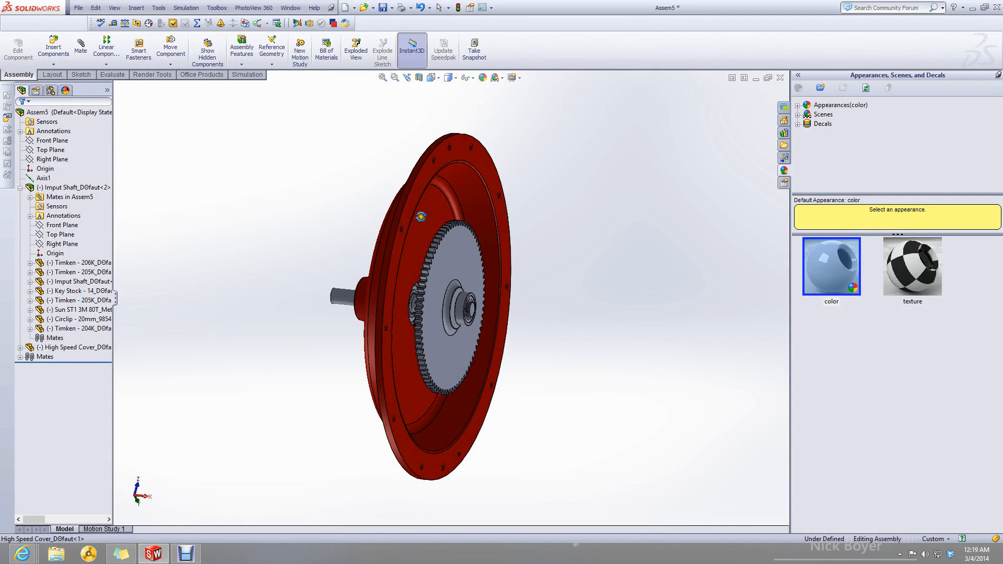
Switch to the Gear Box - High Speed assembly and examine its section view to identify the case that bolts onto the red cover.
click(755, 79)
click(152, 528)
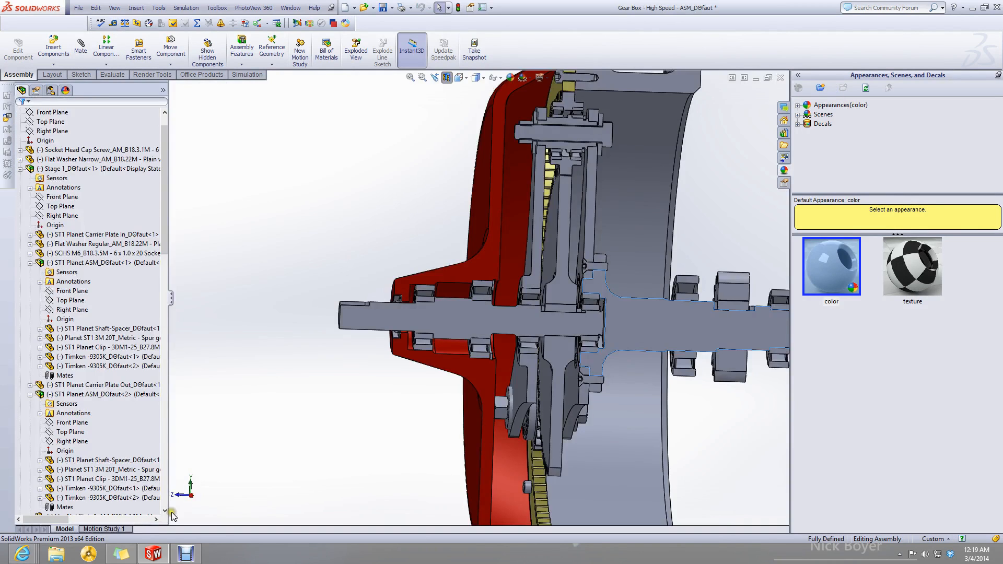
scroll(418, 357, up, 3)
middle_drag(419, 357, 385, 374)
scroll(525, 283, down, 3)
scroll(525, 284, down, 2)
scroll(559, 243, up, 4)
click(554, 210)
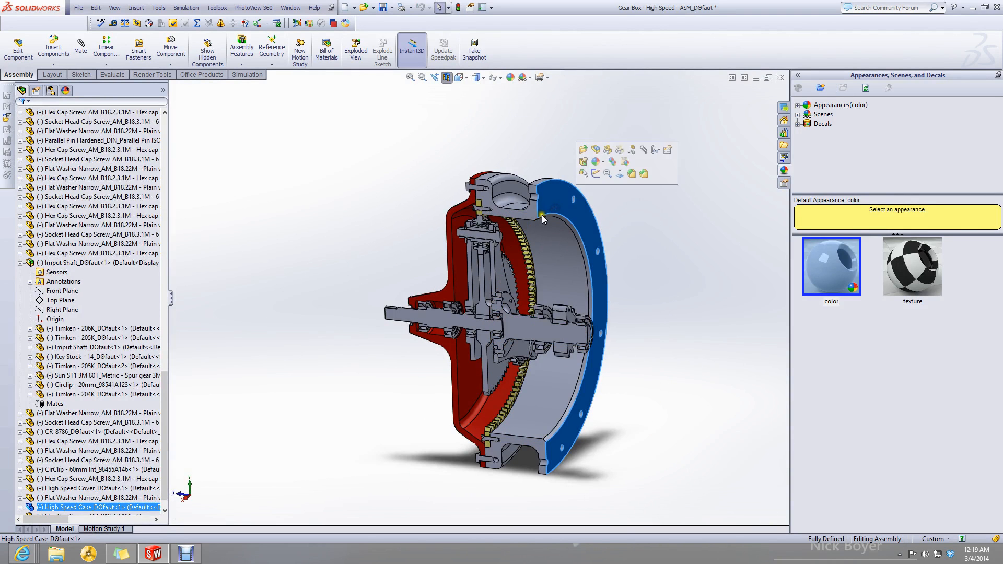
click(72, 510)
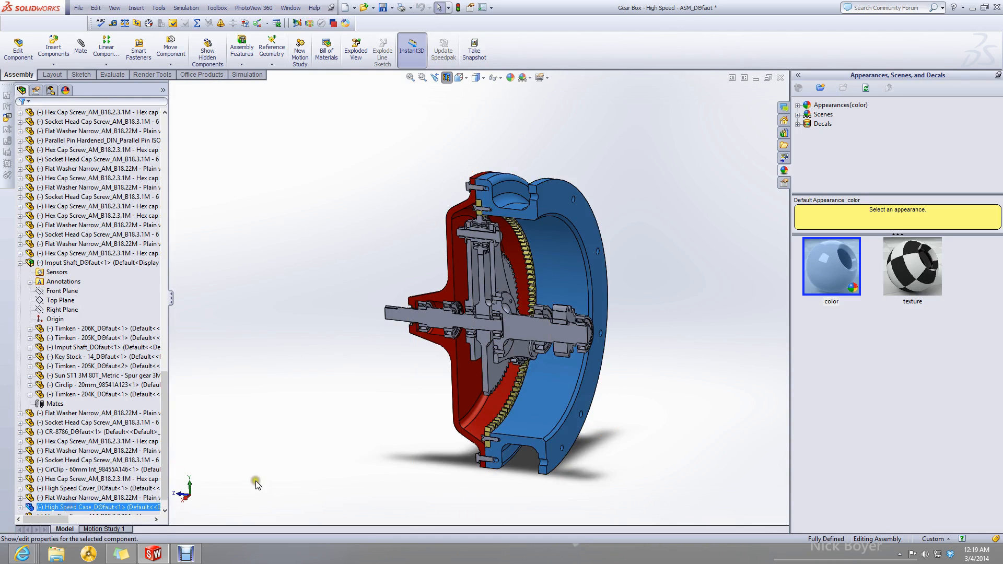
click(318, 412)
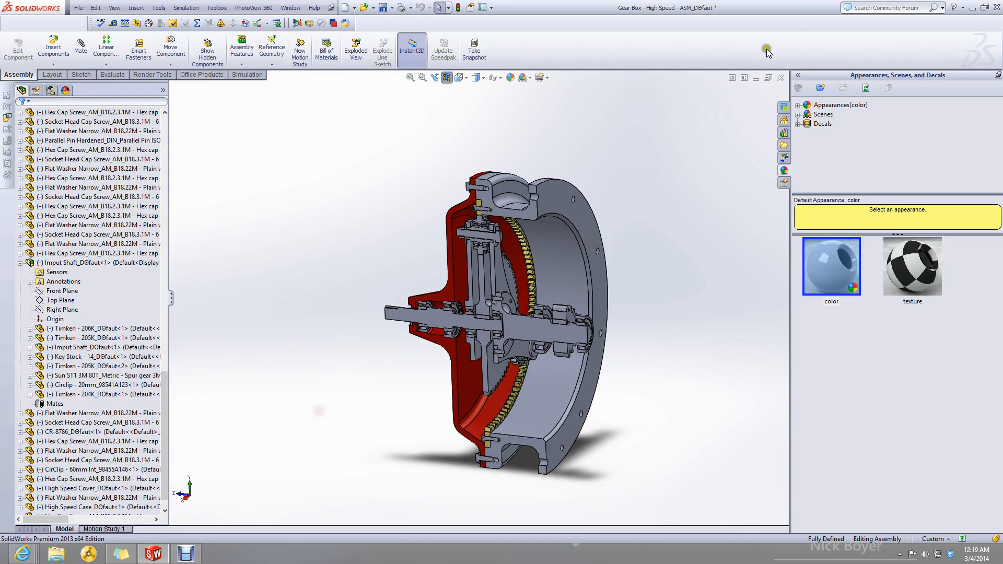
Look at the complete Planetary Gearbox assembly for reference, and return to Assem5.
click(760, 81)
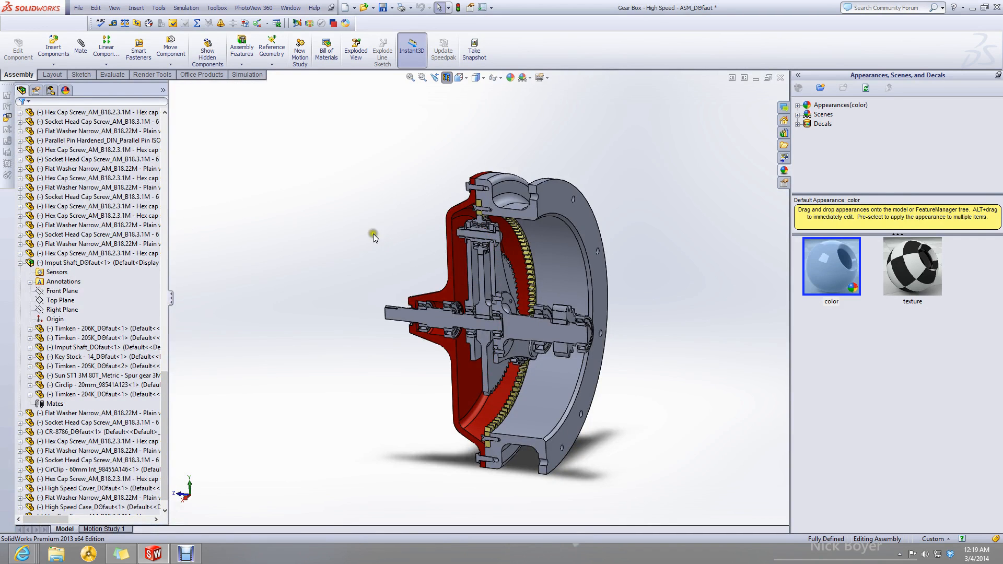
click(755, 80)
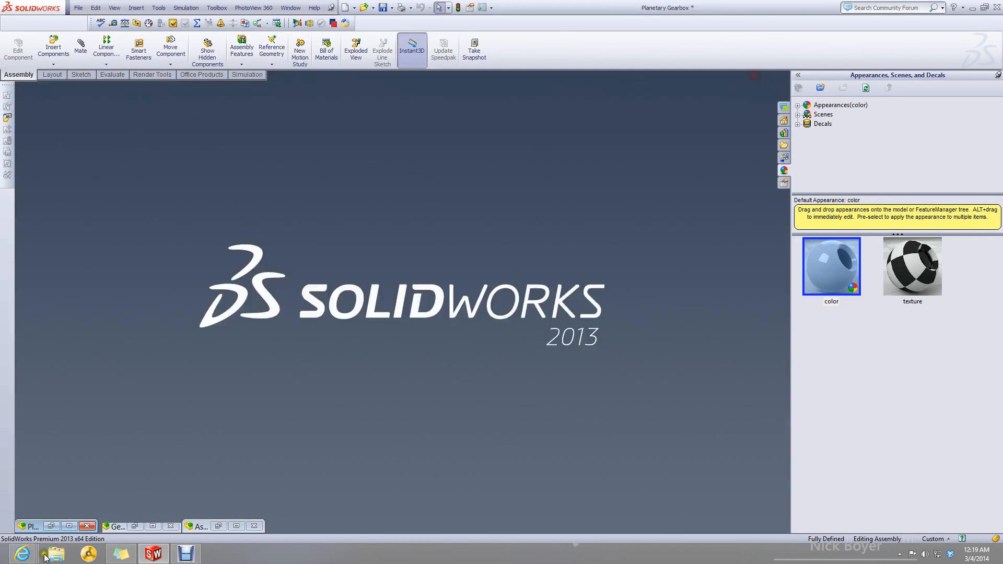
click(68, 526)
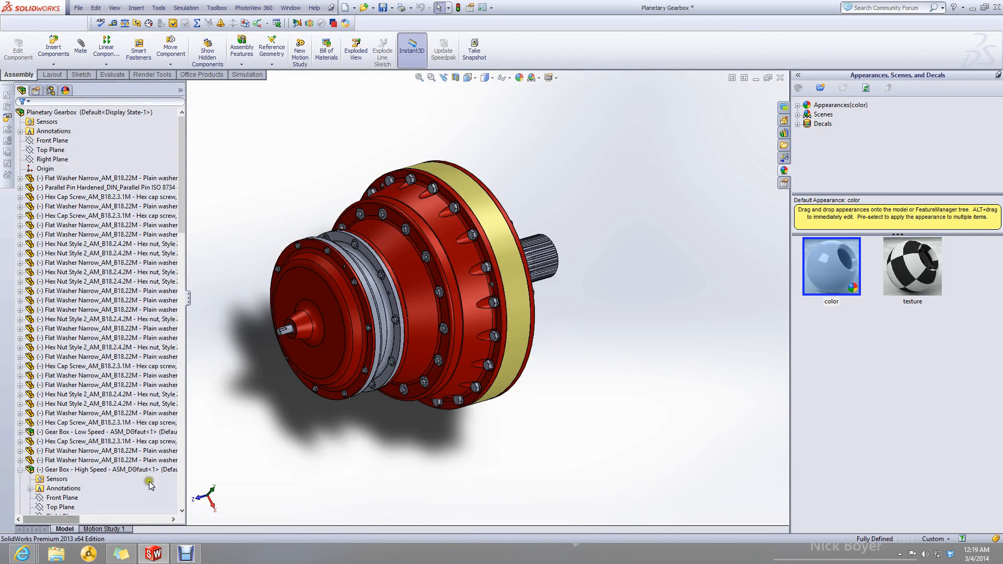
click(756, 80)
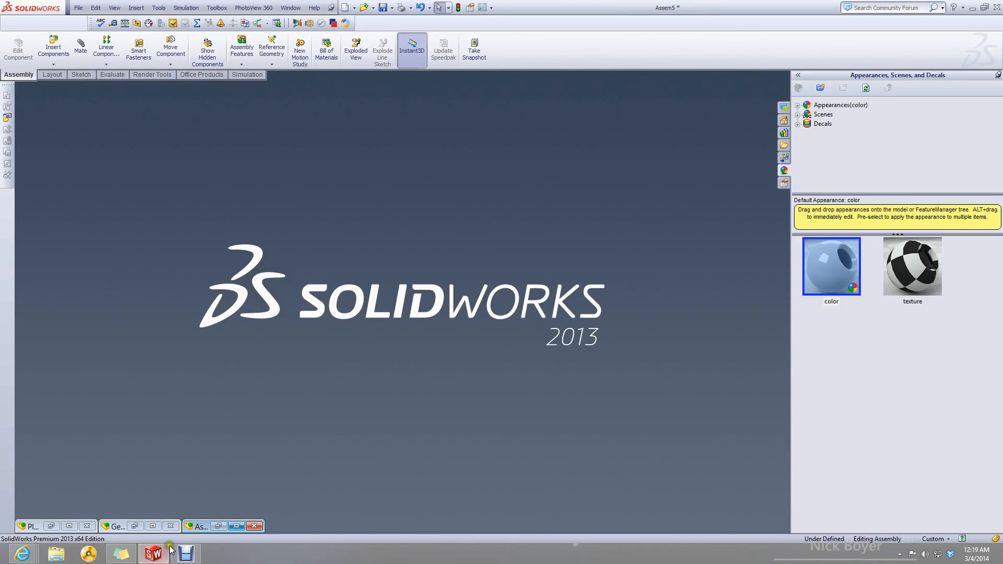
click(239, 526)
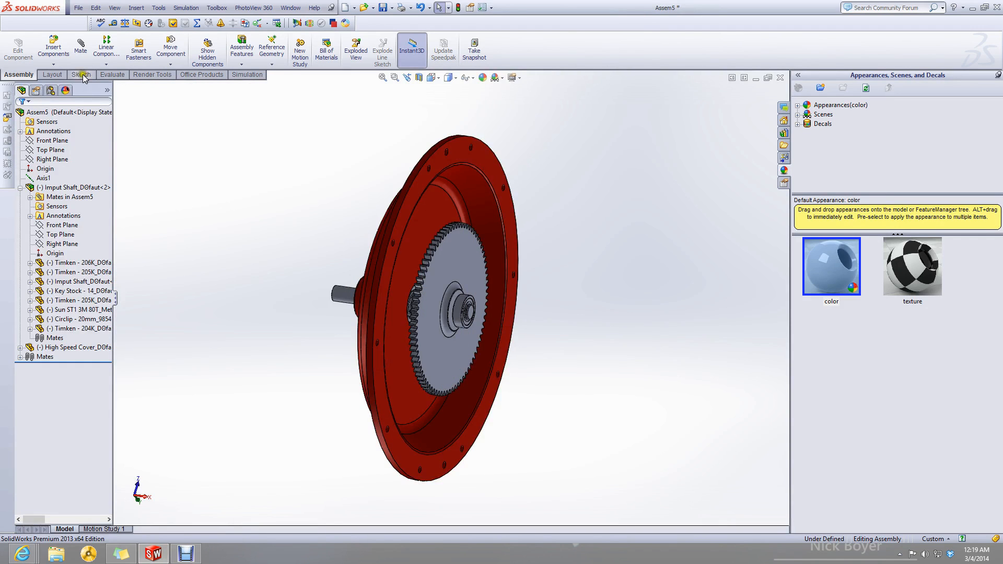
Insert the High Speed Case part into Assem5 and place it beside the open side of the red cover.
click(64, 56)
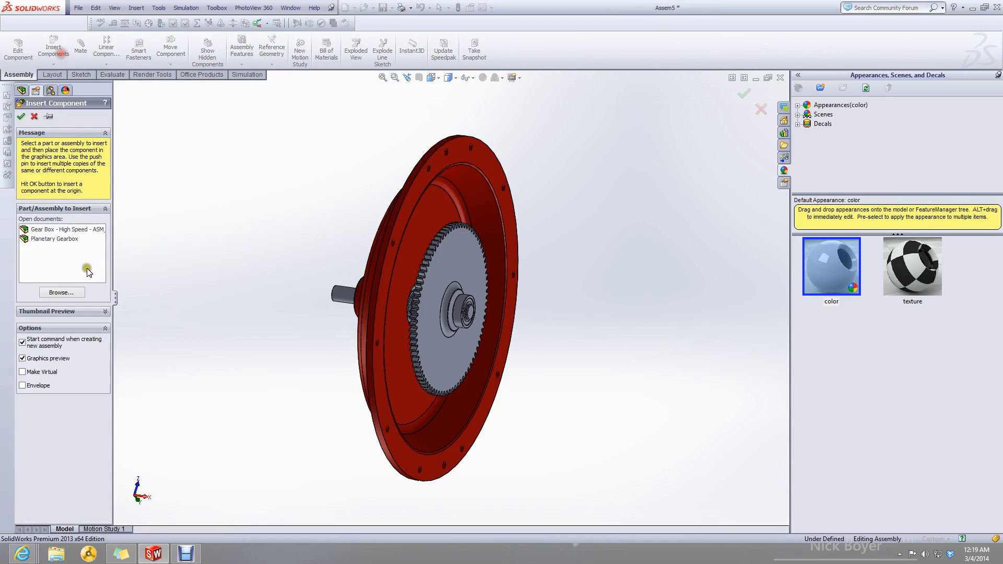
click(63, 293)
text(hi)
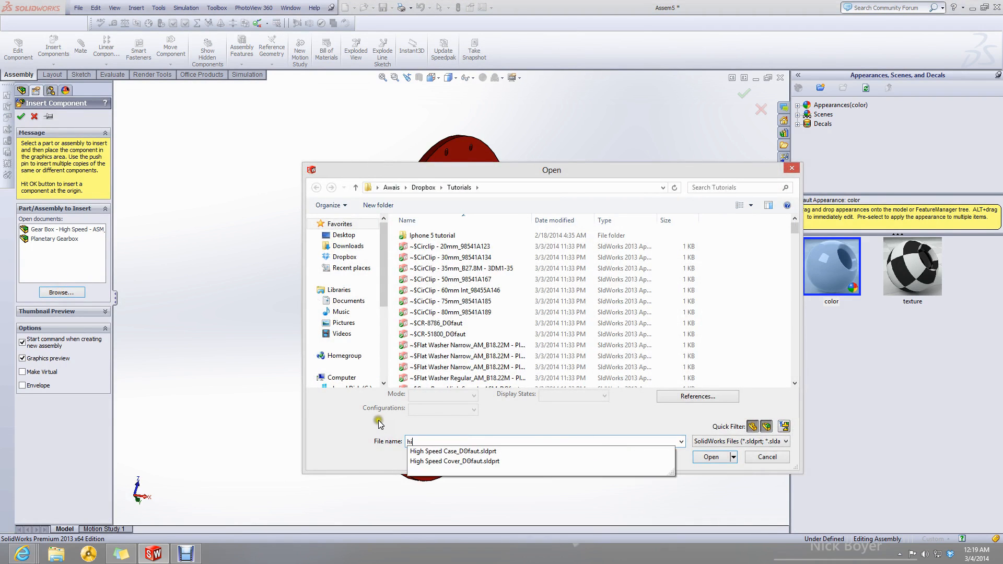
click(432, 452)
click(717, 458)
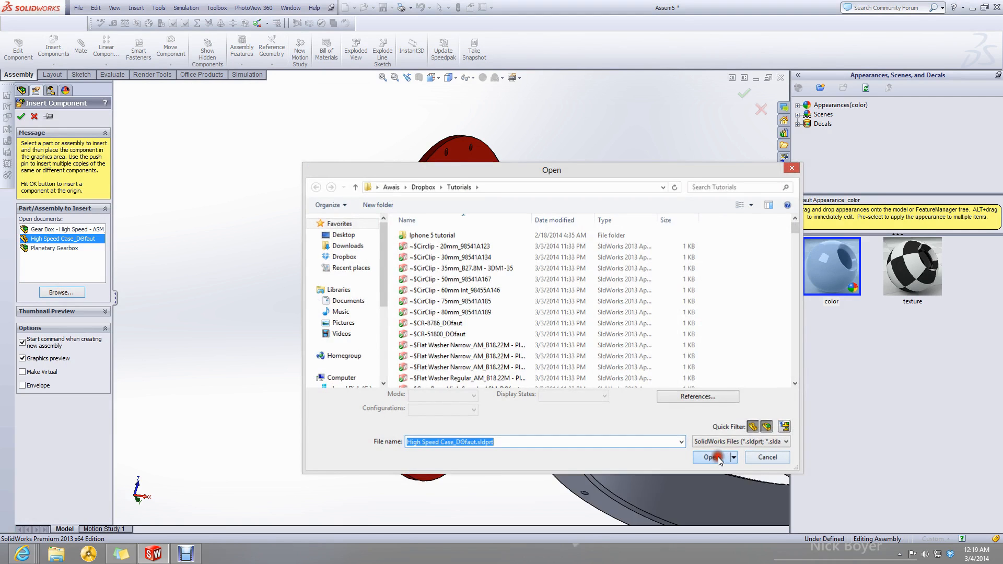
click(643, 320)
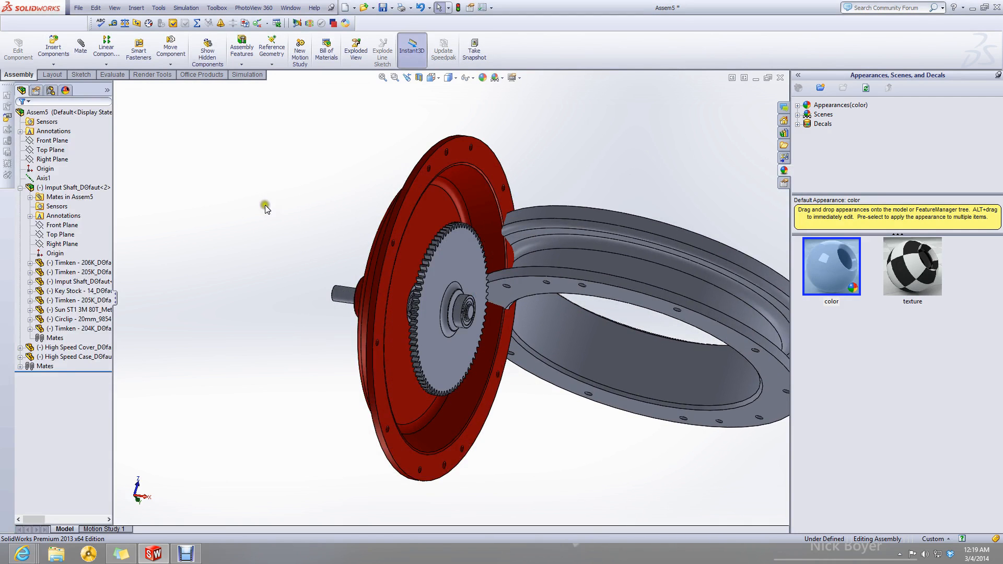
With the Mate command active, rotate the high speed case so its ring stands upright beside the cover, exposing the narrower flange face.
click(88, 53)
middle_drag(616, 336, 606, 279)
scroll(607, 278, up, 2)
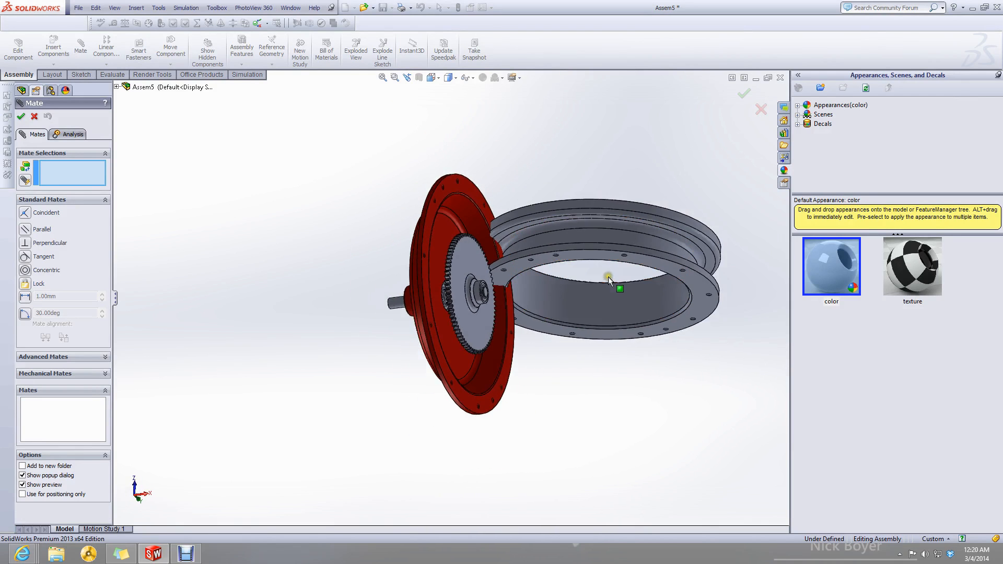
scroll(563, 233, down, 1)
right_drag(683, 256, 596, 155)
scroll(593, 156, down, 3)
middle_drag(566, 192, 563, 98)
middle_drag(575, 276, 514, 266)
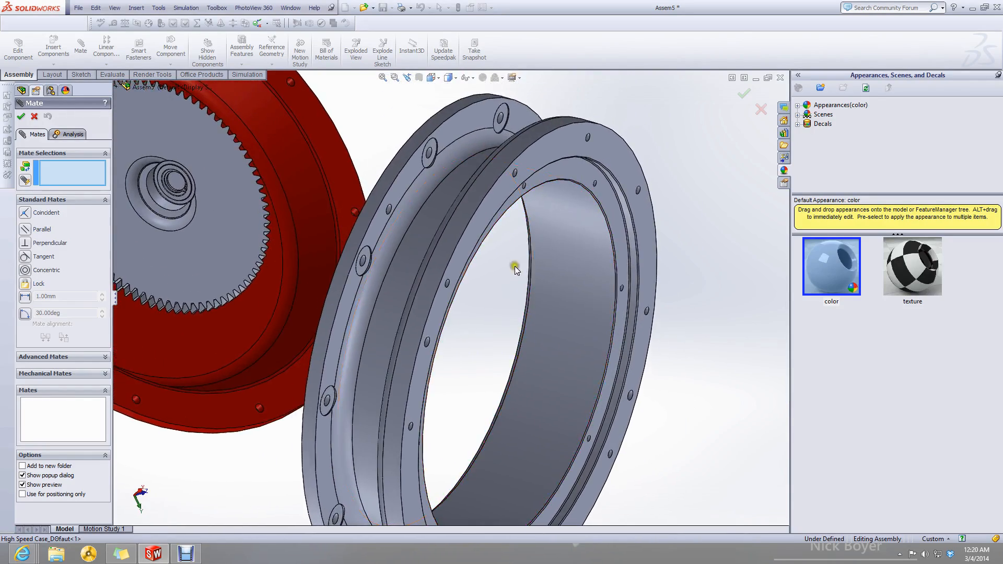
scroll(549, 347, up, 3)
middle_drag(556, 359, 391, 345)
scroll(406, 327, down, 4)
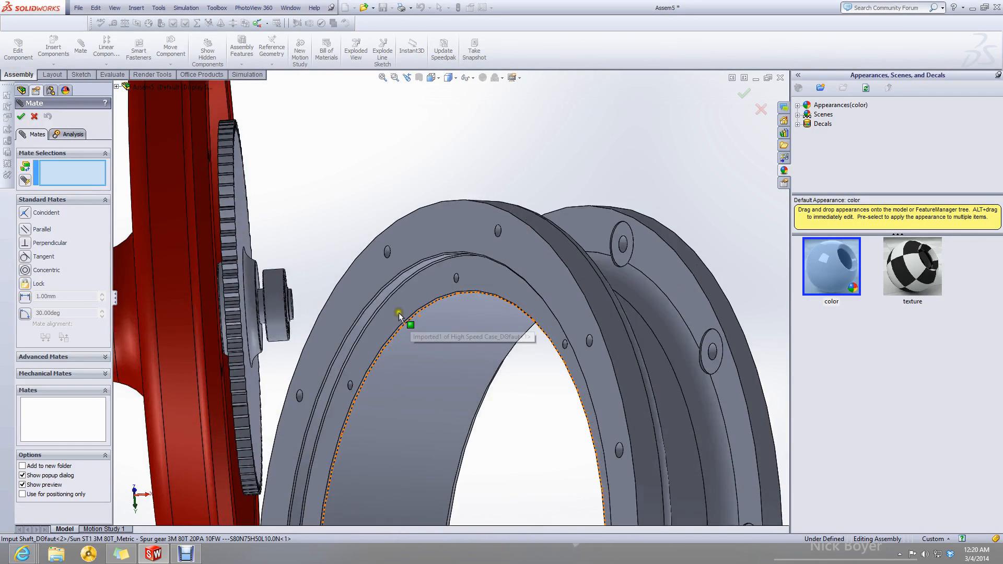
Add a coincident mate between the high speed case's flange face and the high speed cover's flange face.
click(399, 255)
key(f)
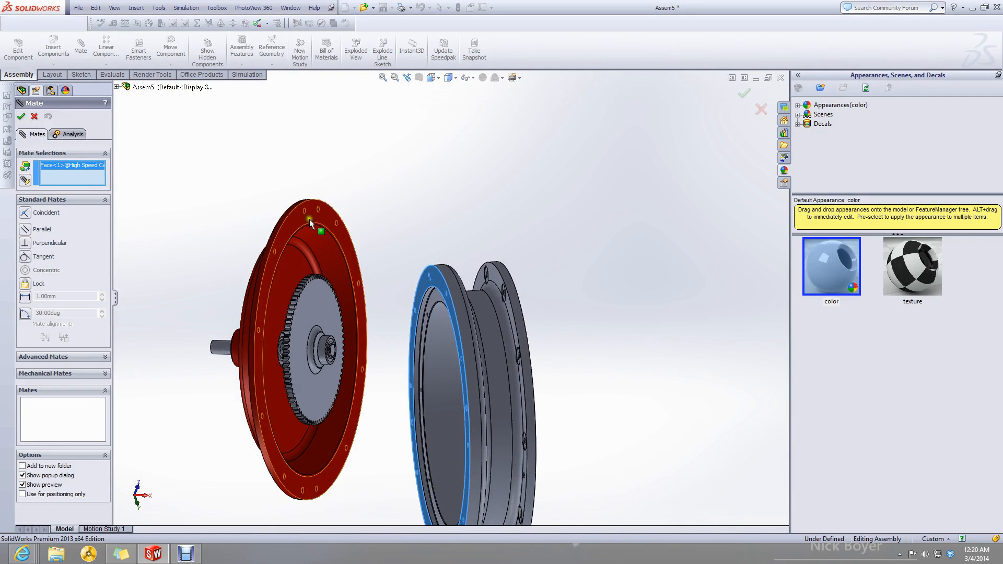
click(310, 218)
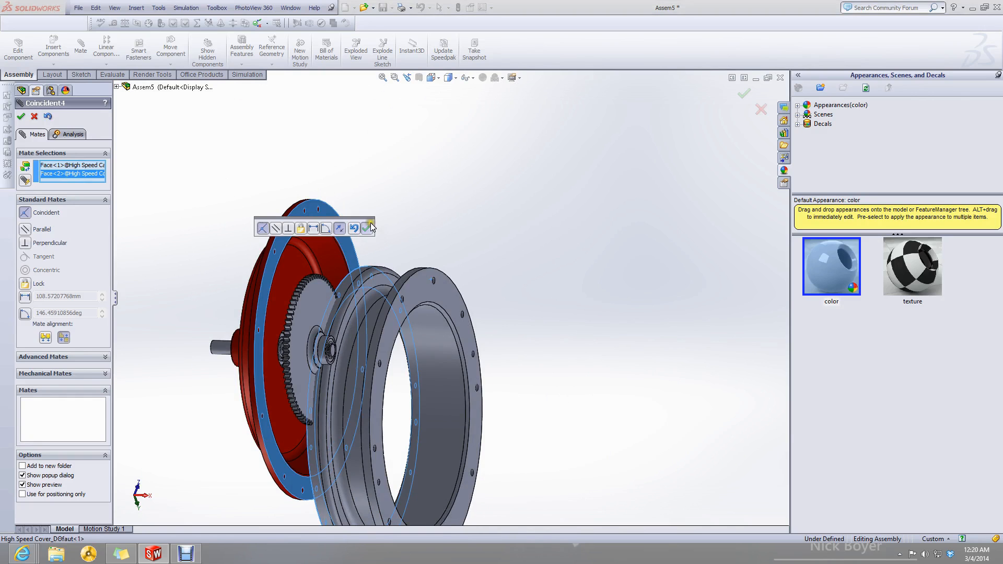
click(370, 224)
Slide the case roughly over the cover and add a concentric mate between a bolt hole of the case and one of the cover.
drag(418, 289, 365, 220)
middle_drag(324, 221, 401, 267)
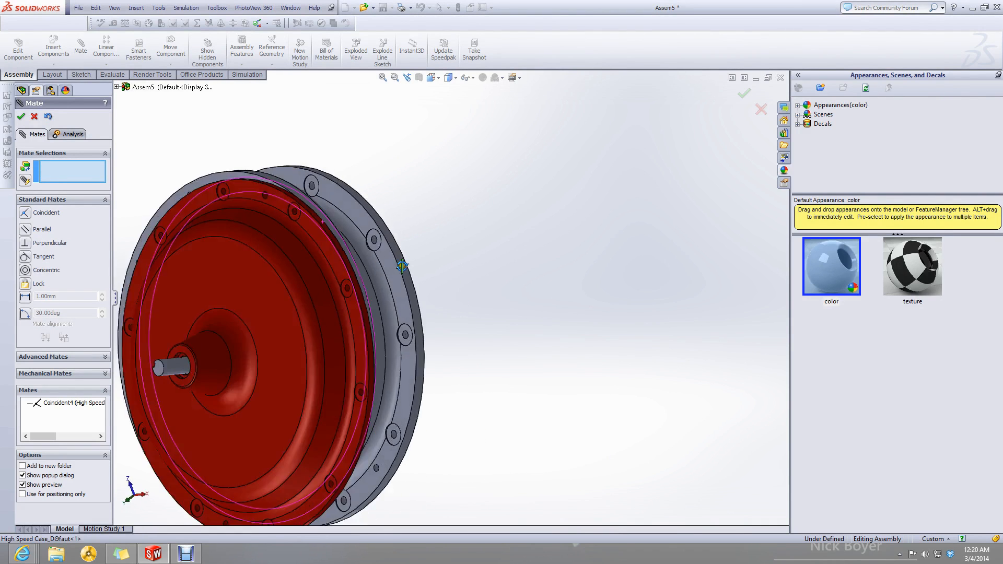
scroll(291, 209, down, 10)
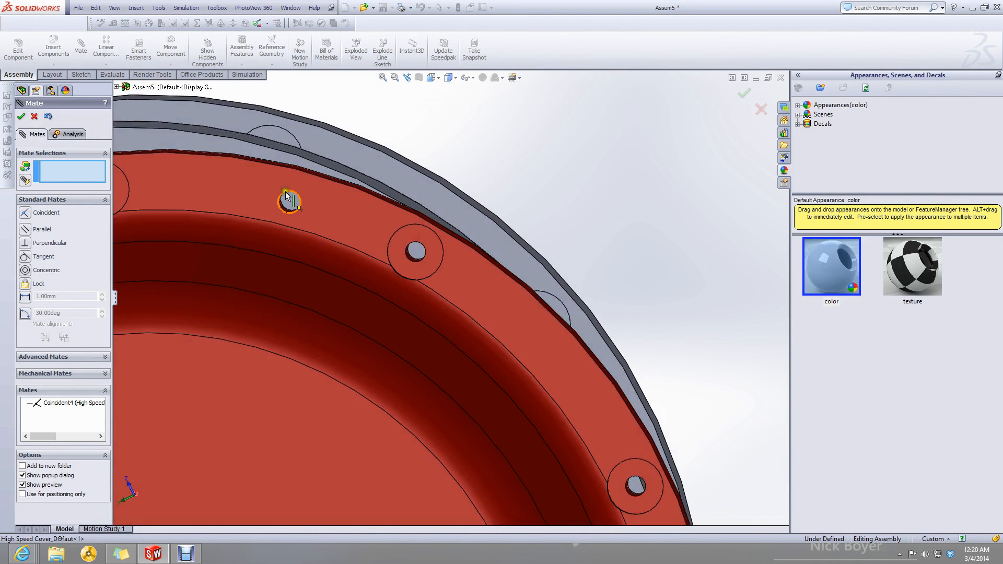
drag(285, 201, 333, 169)
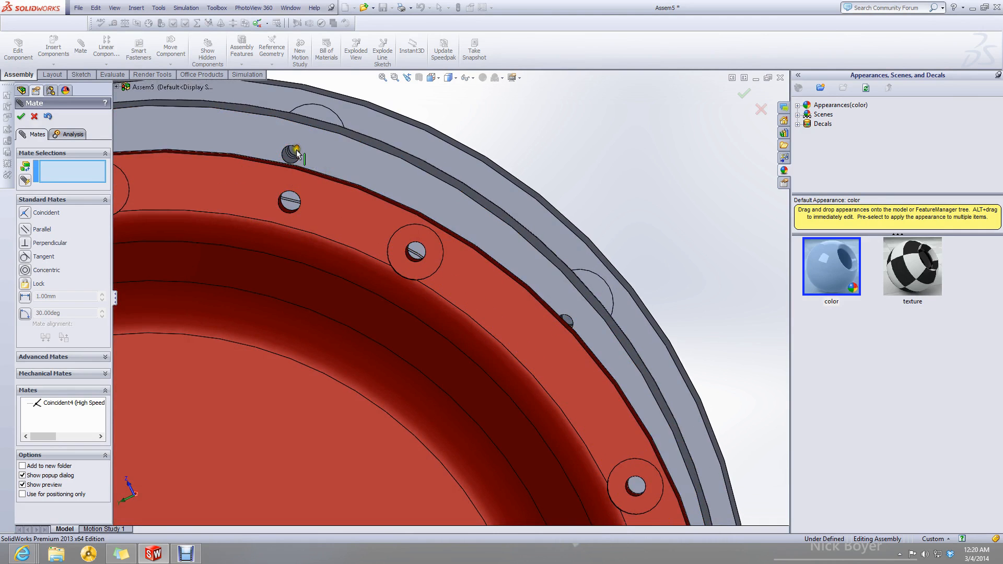
scroll(294, 154, down, 4)
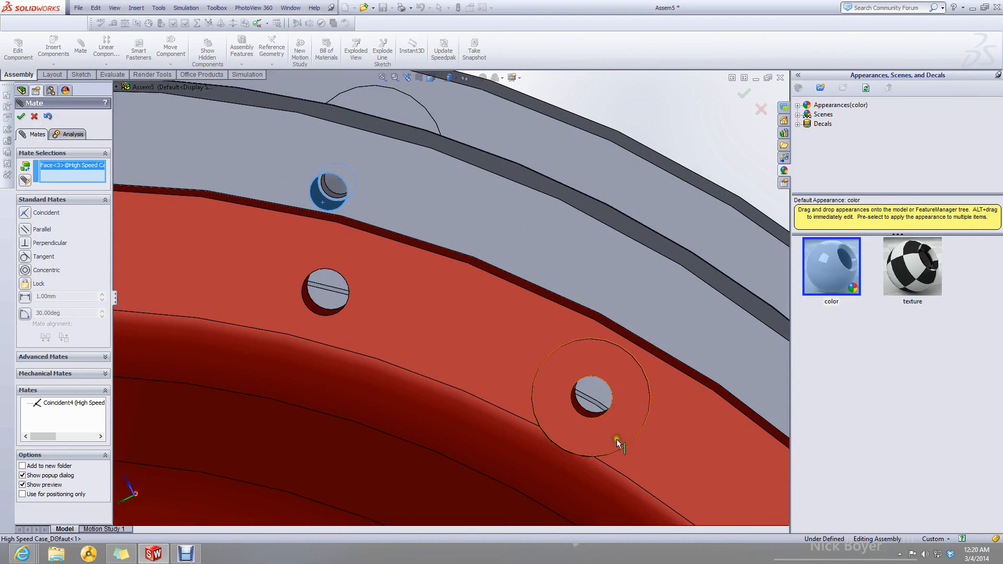
click(584, 412)
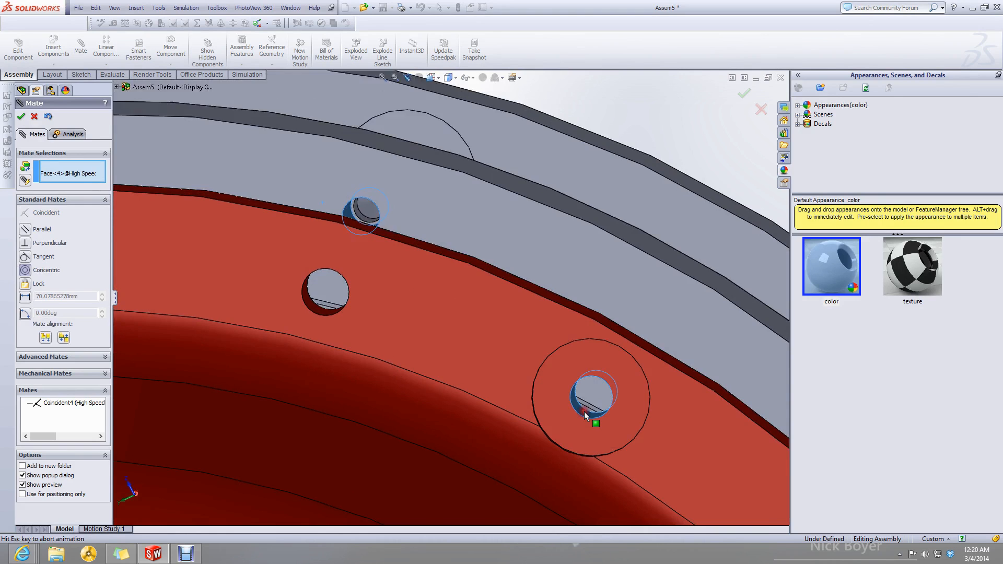
click(714, 428)
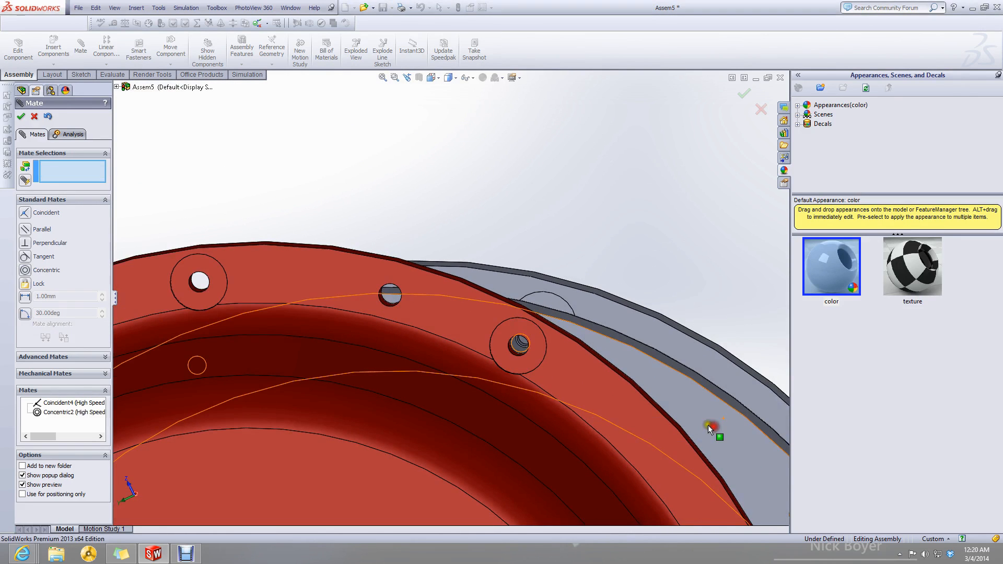
Add a concentric mate between the outer cylindrical rim faces of the high speed case and the high speed cover.
scroll(628, 474, up, 10)
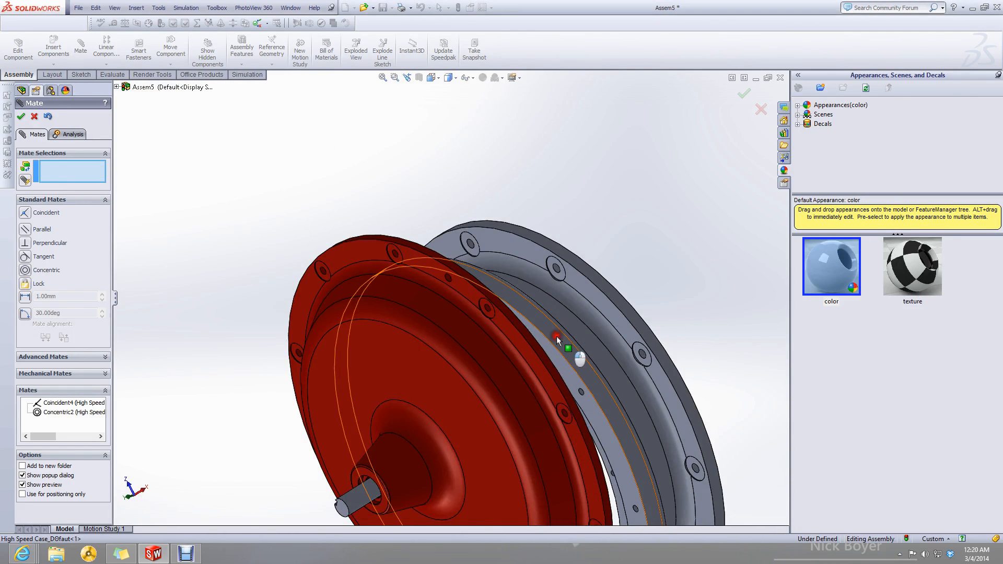
click(556, 336)
click(512, 320)
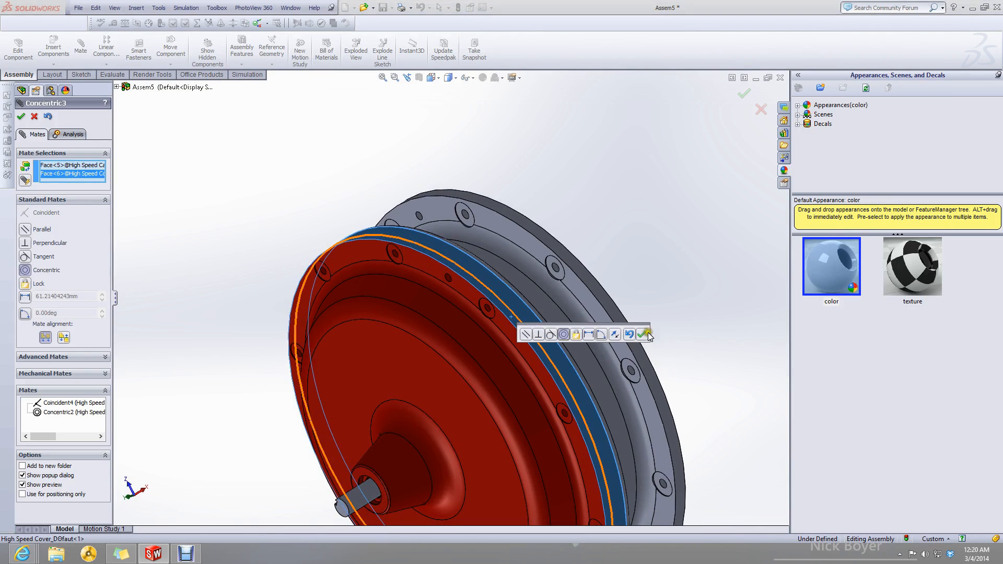
click(643, 334)
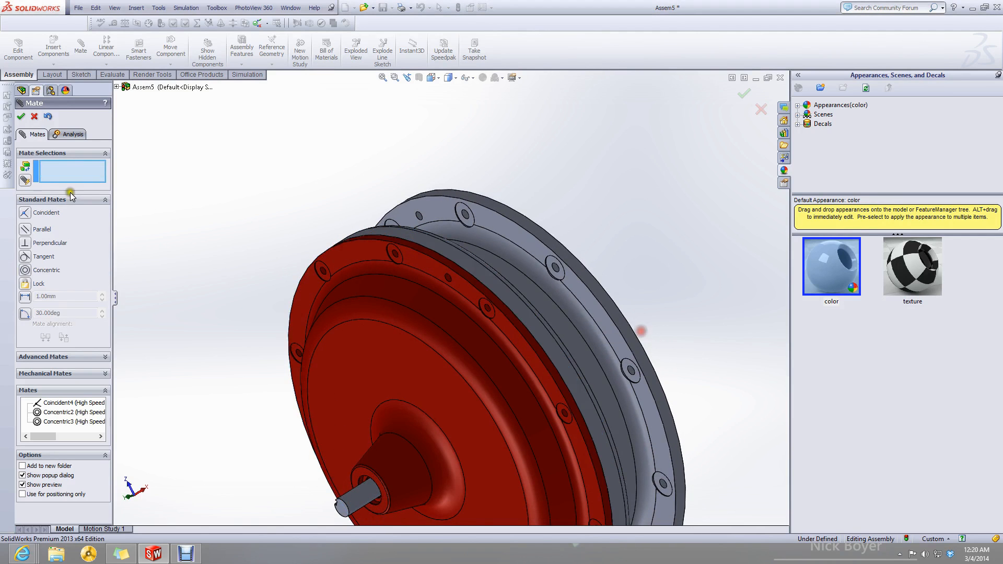
Insert the Ring gear ST1 3M 120T internal spur gear part and place it beside the high speed case.
click(19, 117)
middle_drag(448, 286, 567, 384)
scroll(606, 389, up, 3)
scroll(621, 385, down, 2)
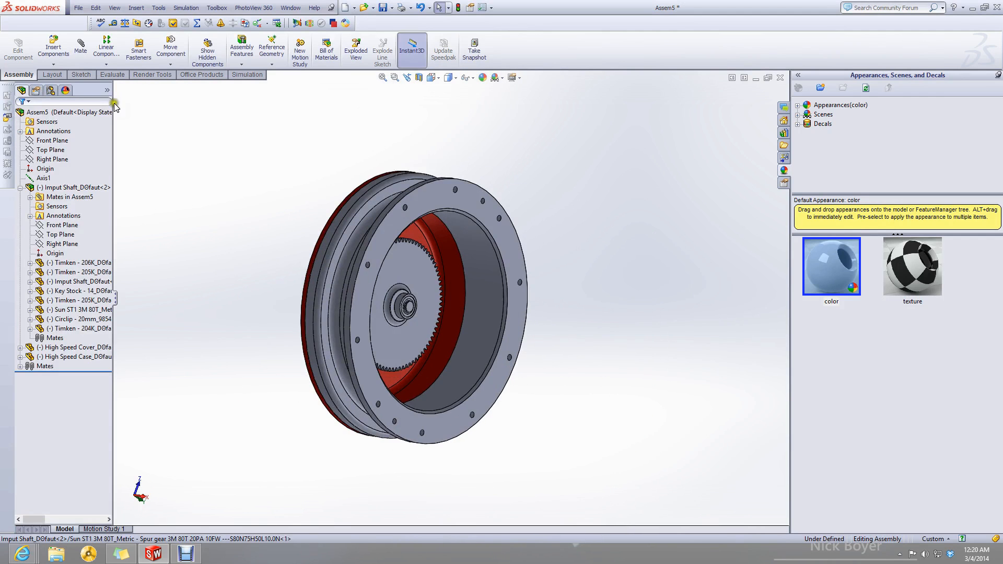
click(53, 43)
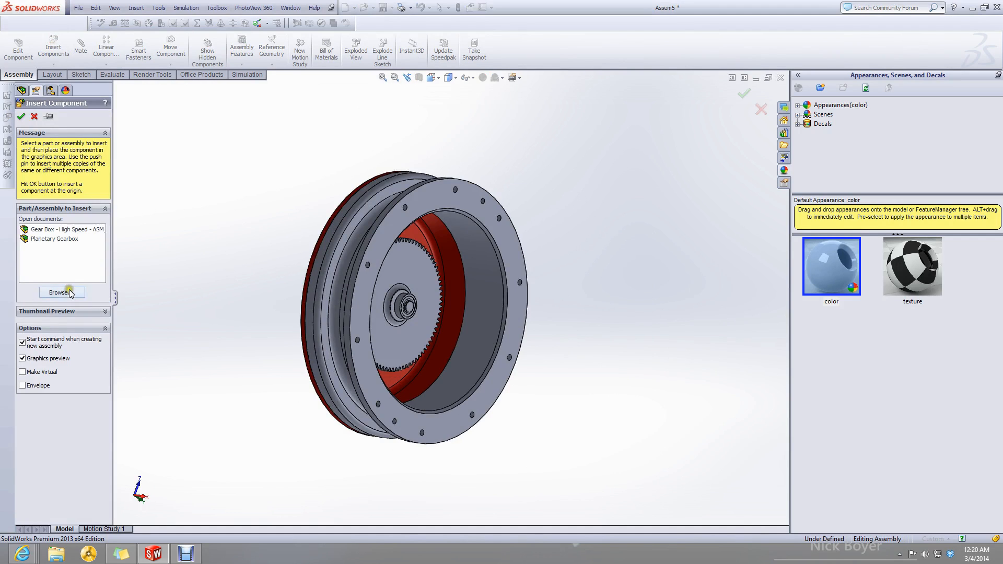
click(62, 292)
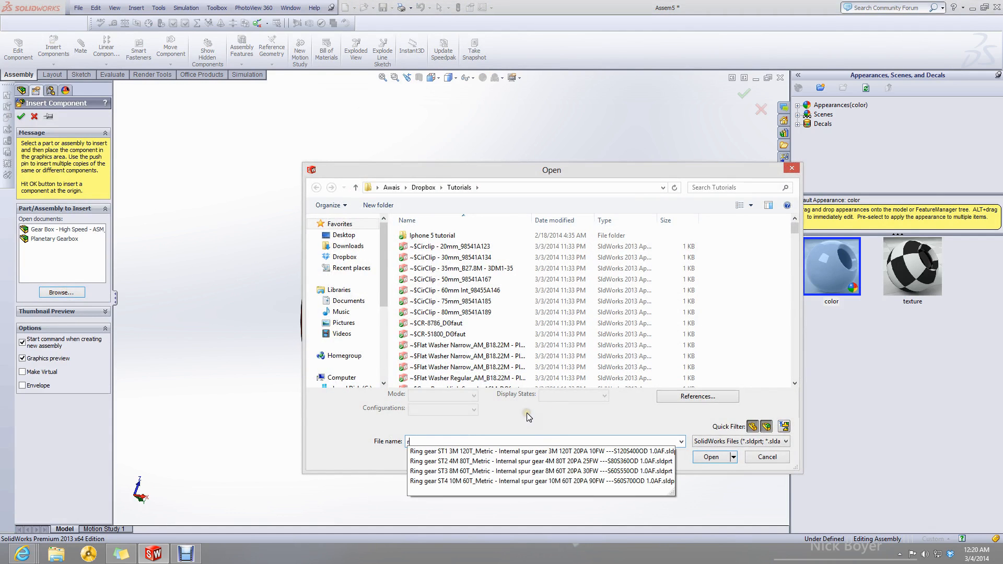
click(477, 451)
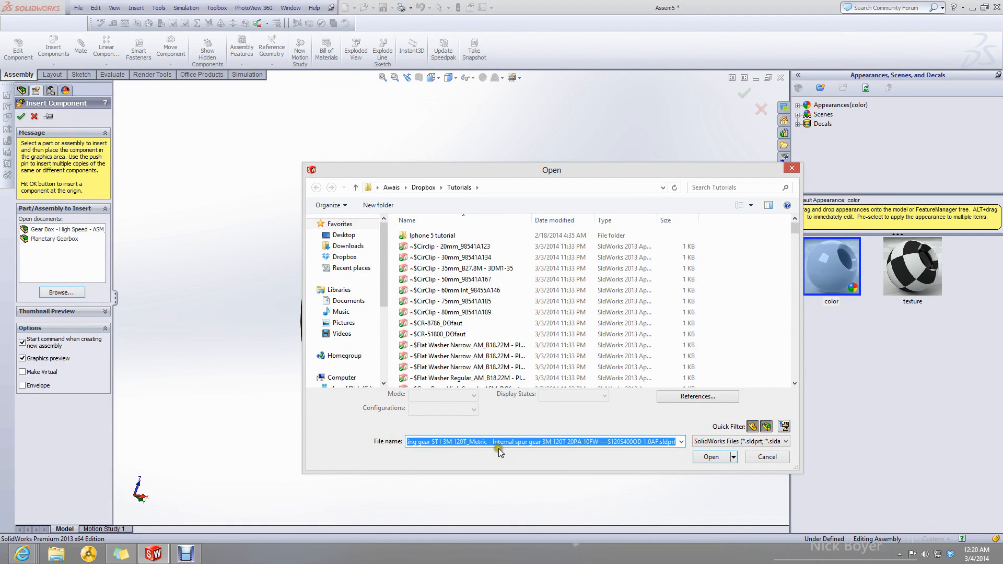
click(711, 457)
click(453, 309)
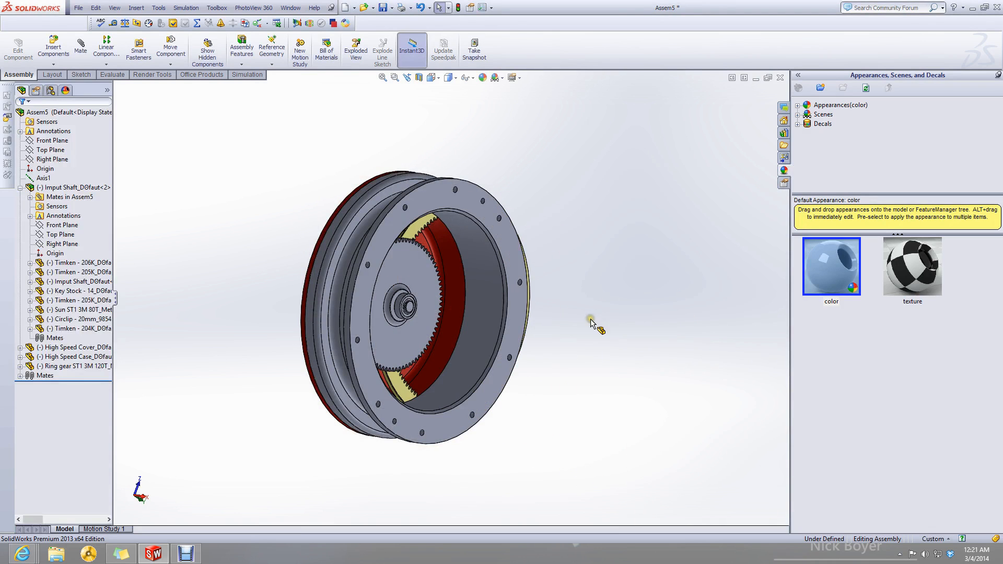
Add a concentric mate between the ring gear's outer cylindrical face and the high speed case's outer rim face.
click(80, 49)
scroll(402, 204, down, 2)
middle_drag(403, 204, 414, 215)
scroll(527, 201, down, 3)
middle_drag(527, 202, 514, 266)
scroll(516, 263, up, 4)
scroll(530, 187, down, 3)
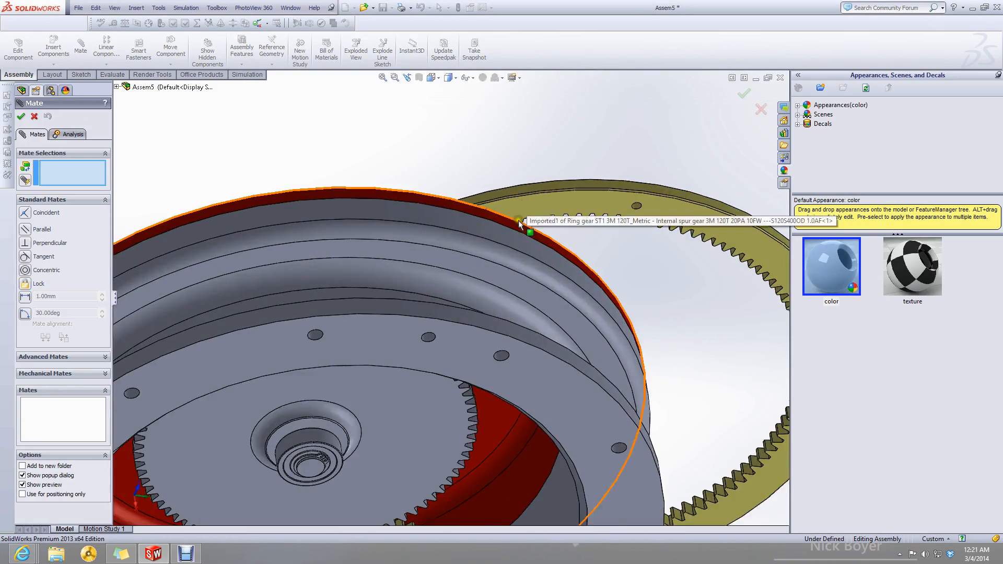
click(531, 191)
middle_drag(443, 362, 366, 282)
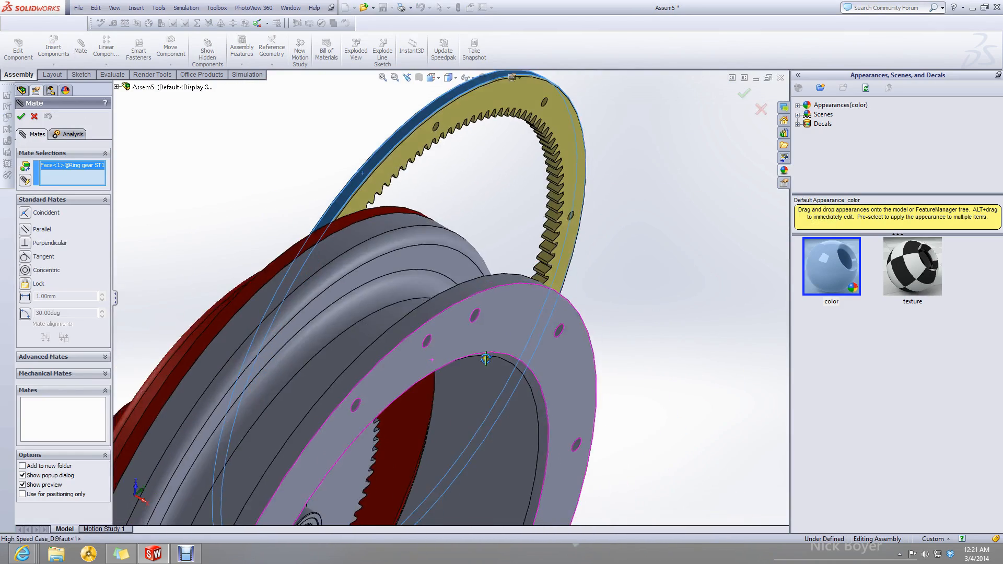
click(369, 230)
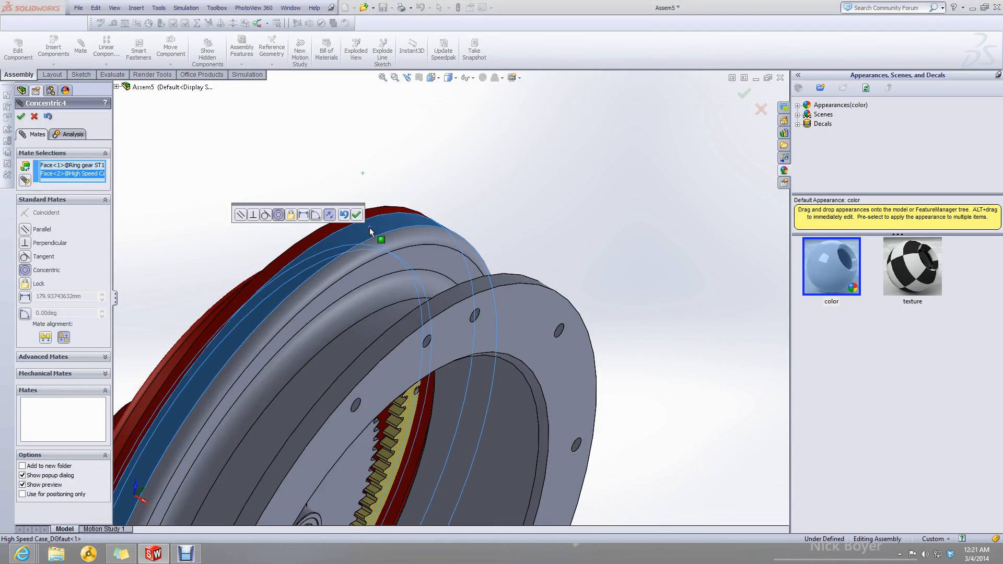
middle_drag(410, 432, 482, 413)
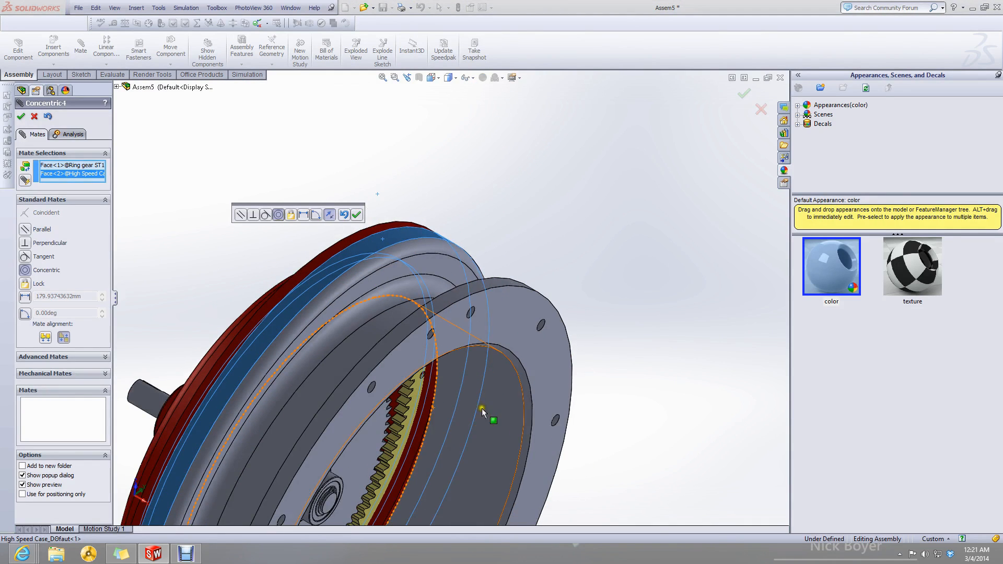
click(357, 214)
Hide the red high speed cover to expose the ring gear and the case's inner flange.
middle_drag(358, 209, 482, 286)
right_click(483, 284)
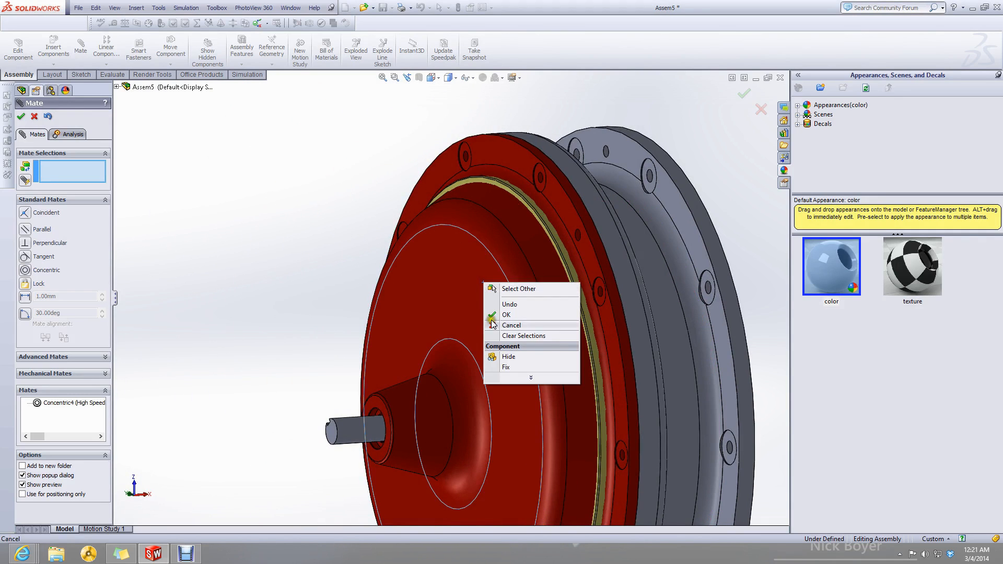
click(504, 358)
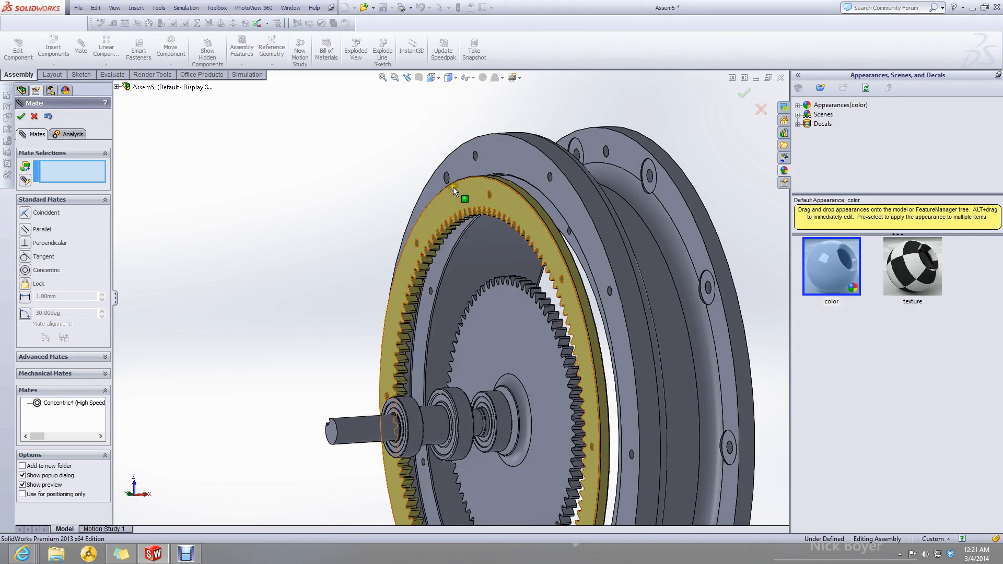
Finish seating the ring gear in the high speed case with a coincident mate and a concentric mate on a bolt hole.
middle_drag(468, 307, 484, 248)
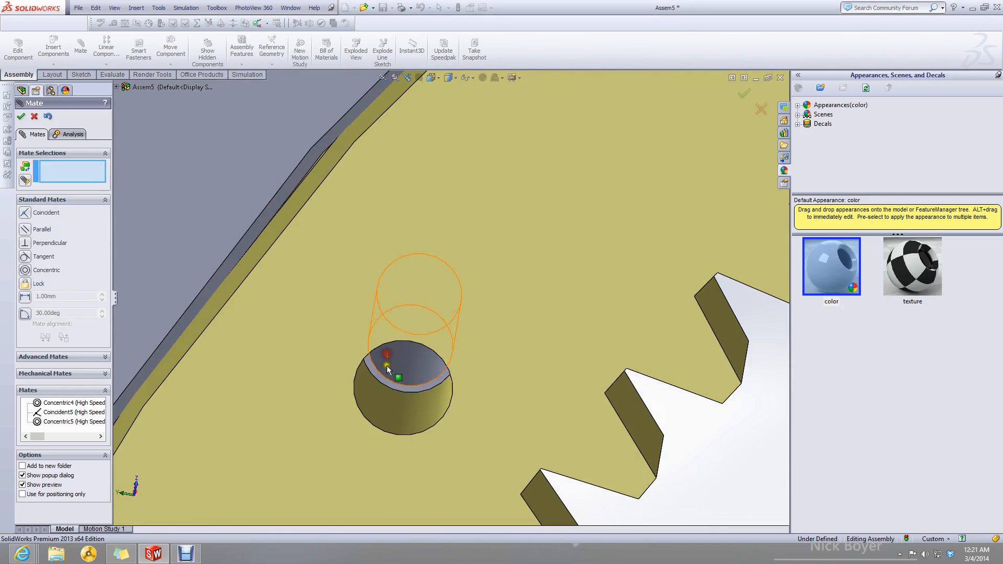
scroll(389, 370, up, 3)
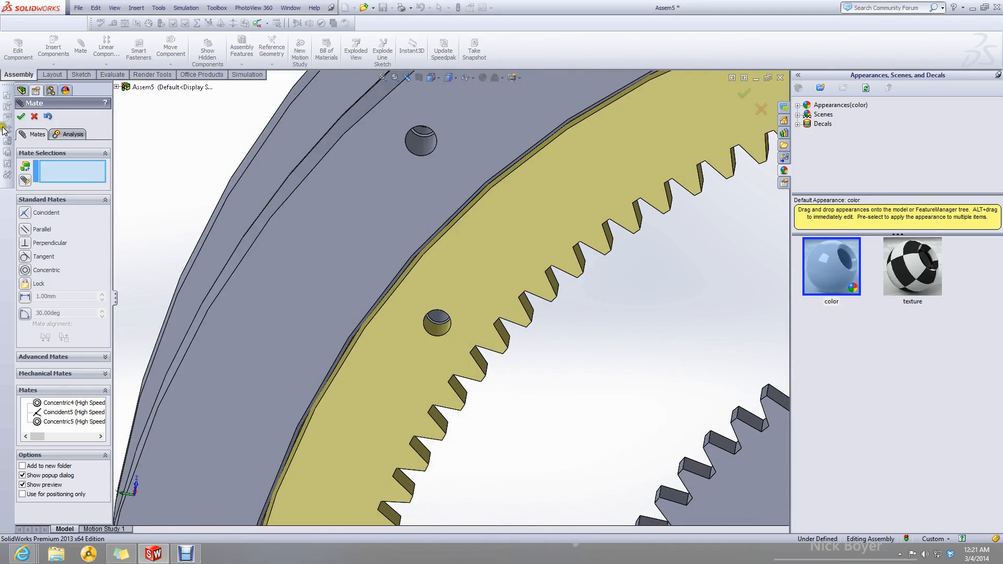
click(21, 116)
scroll(422, 275, up, 5)
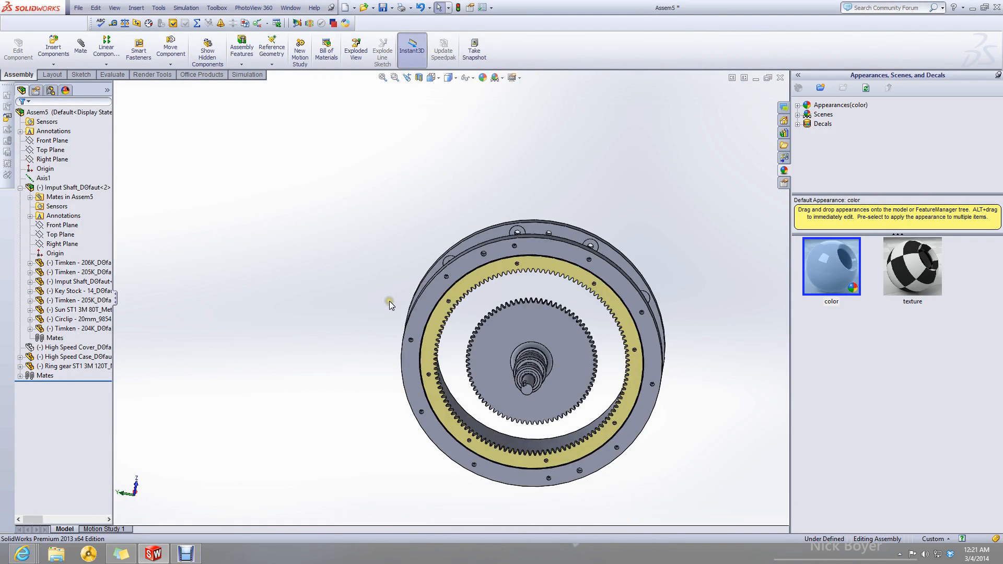
Save the assembly as My assembly.
key(ctrl+s)
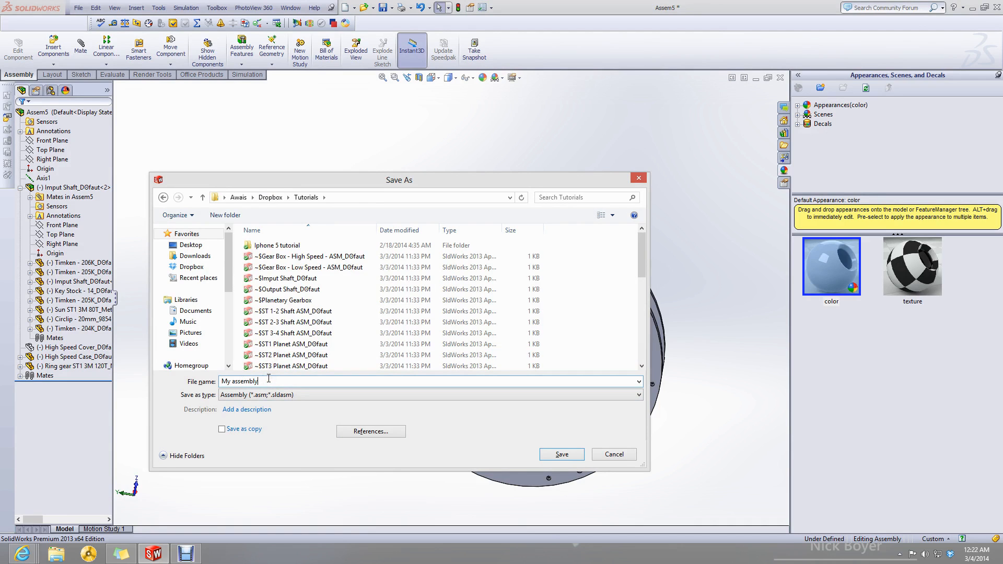
key(Return)
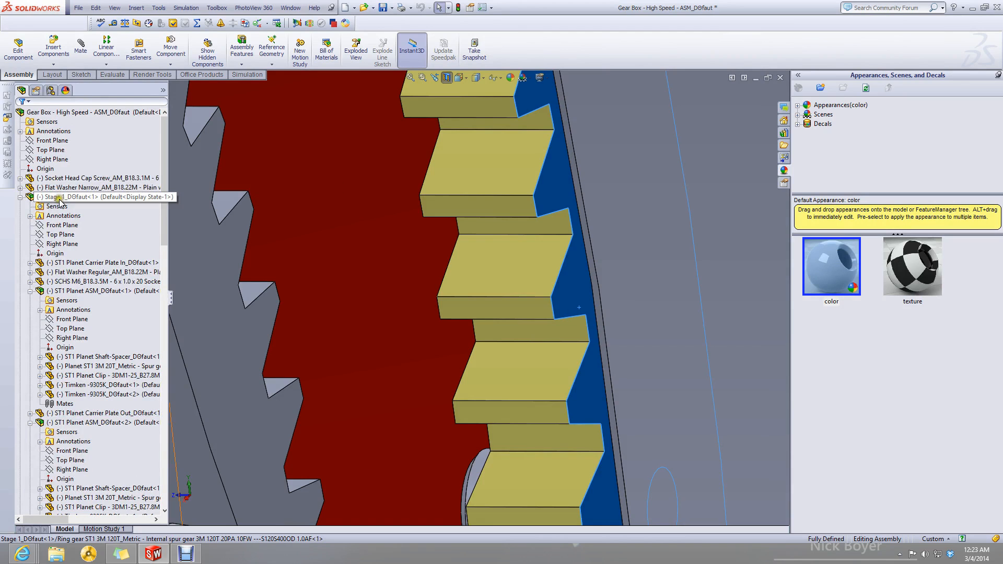
Highlight the Stage 1 subassembly in the Gear Box - High Speed assembly and examine which components it contains.
click(58, 197)
scroll(391, 271, up, 7)
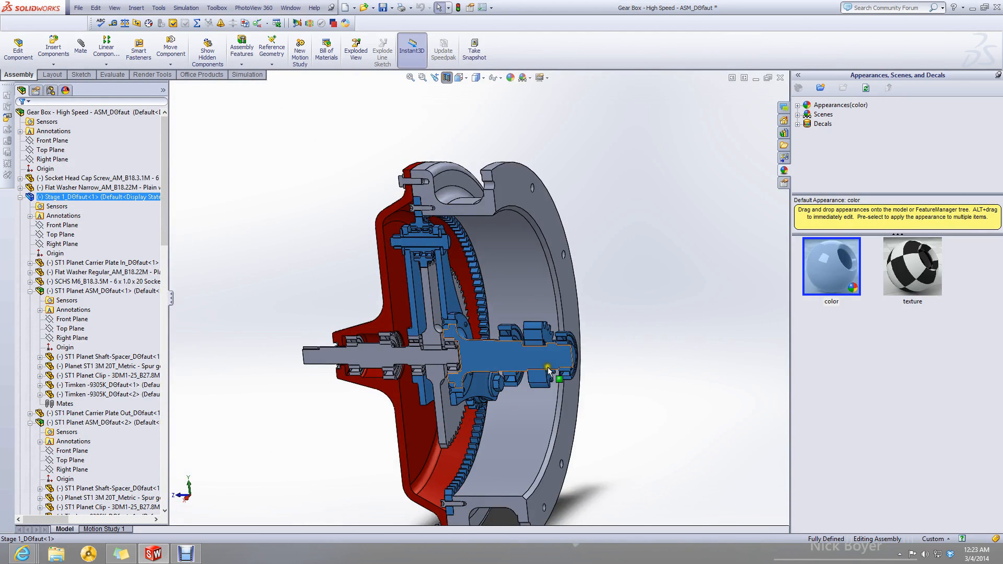
click(756, 78)
In My assembly, fix the high speed cover in place.
drag(670, 267, 676, 278)
middle_drag(267, 378, 376, 345)
click(493, 371)
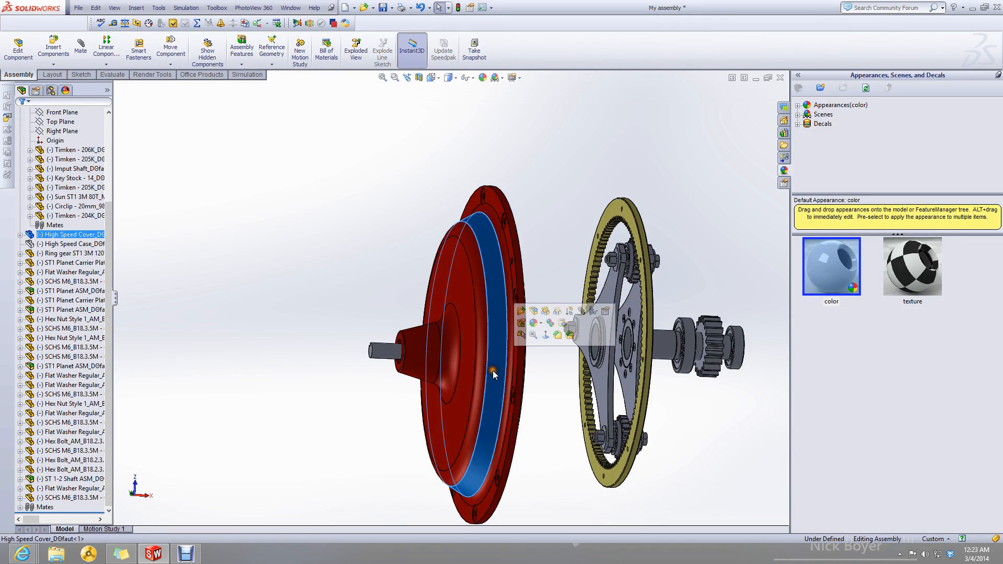
middle_drag(493, 371, 466, 381)
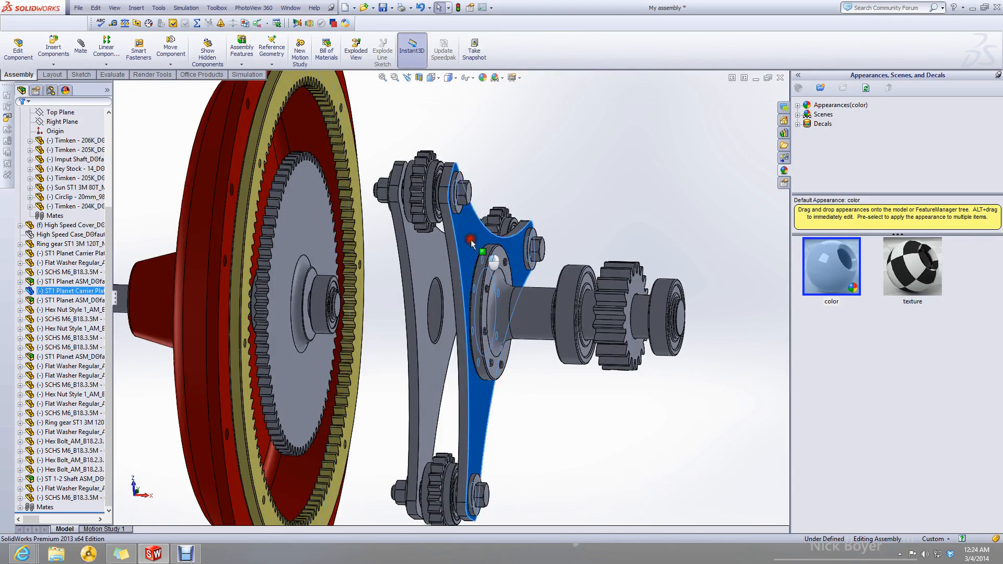
Pull the ST1 planet carrier plate on the shaft side away from the planet gears toward the output gear.
drag(471, 242, 537, 239)
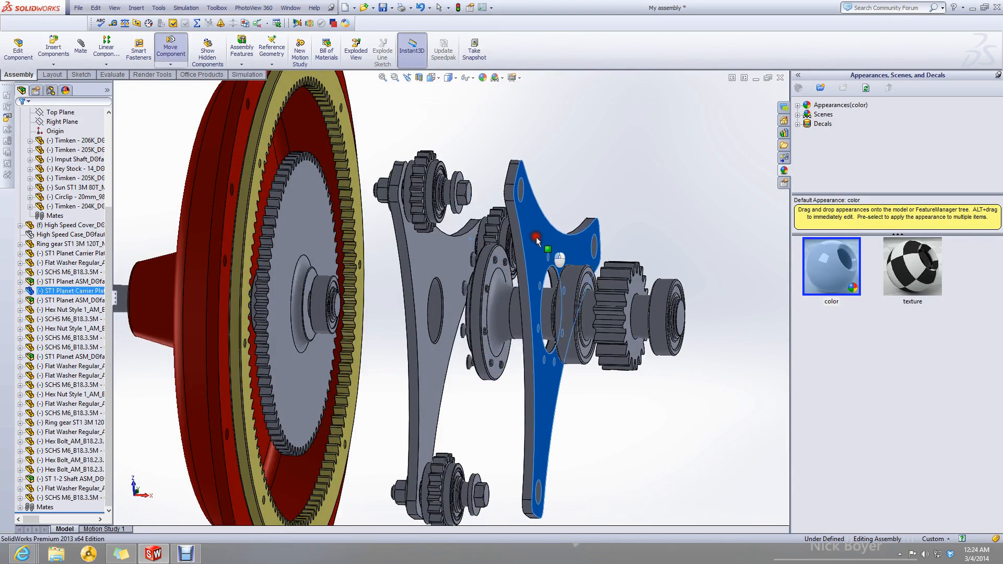
click(394, 315)
middle_drag(394, 315, 380, 381)
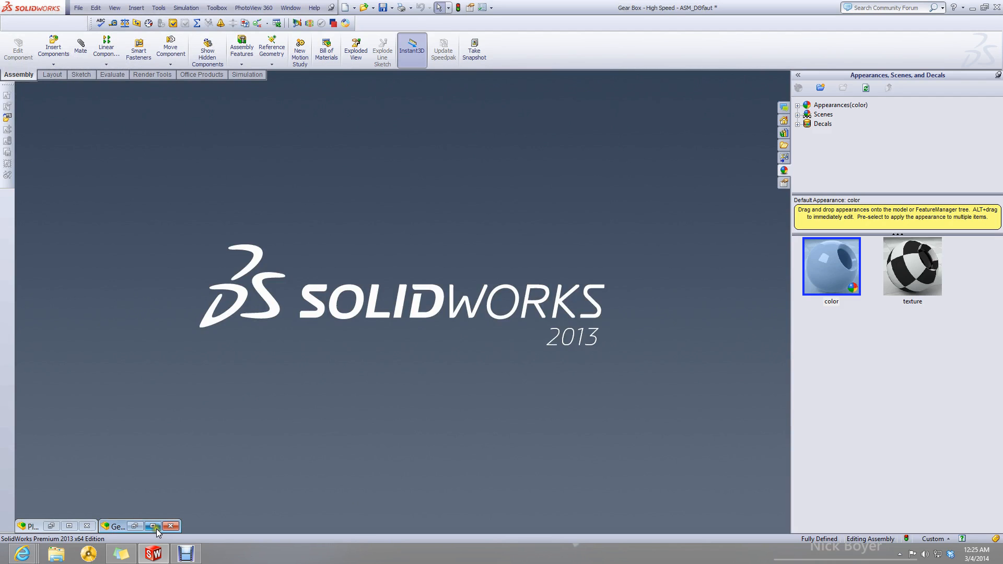
In the Gear Box - High Speed assembly, add a concentric mate between the input shaft and the high speed cover's outer rim face.
click(154, 527)
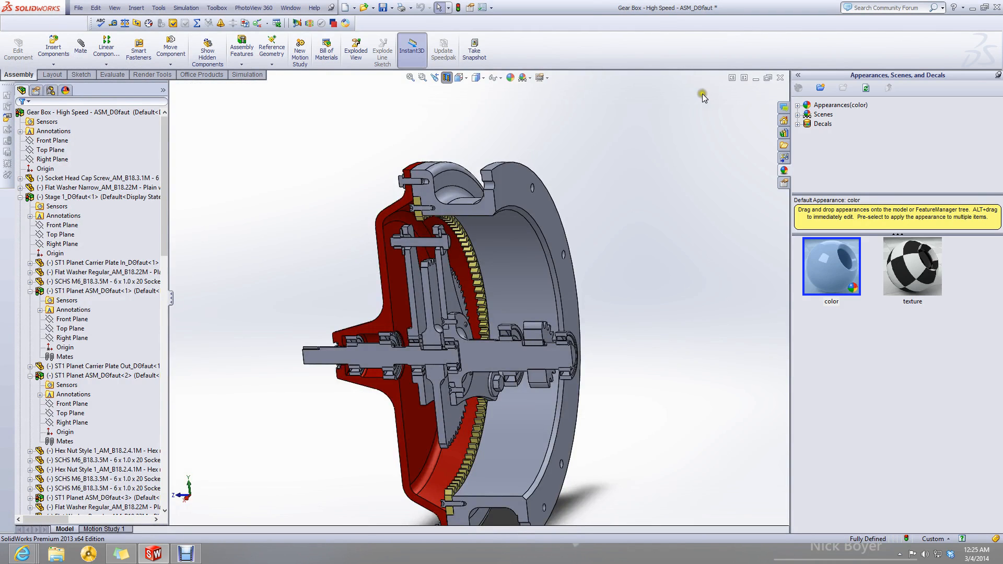
middle_drag(390, 303, 399, 324)
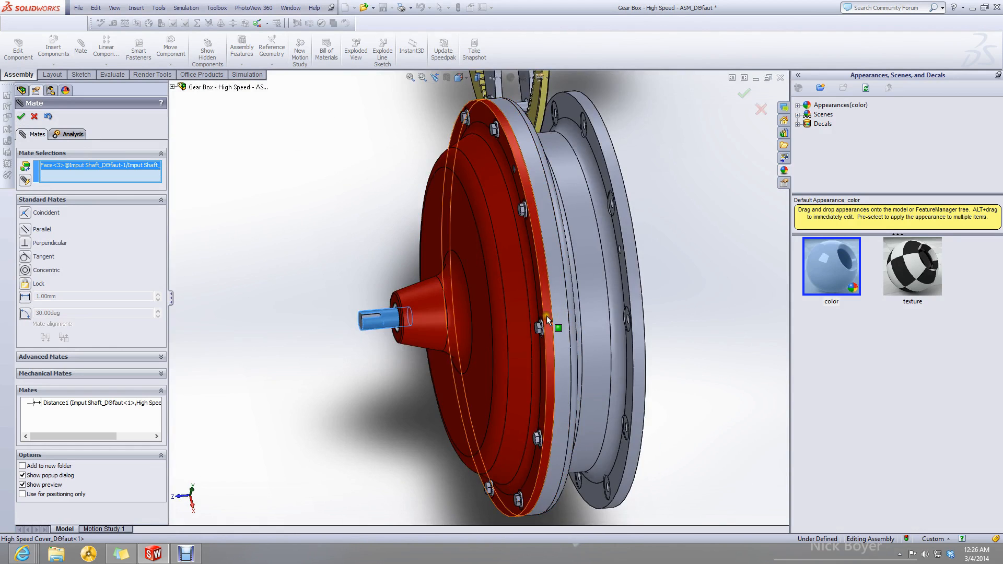
scroll(523, 377, down, 5)
click(539, 365)
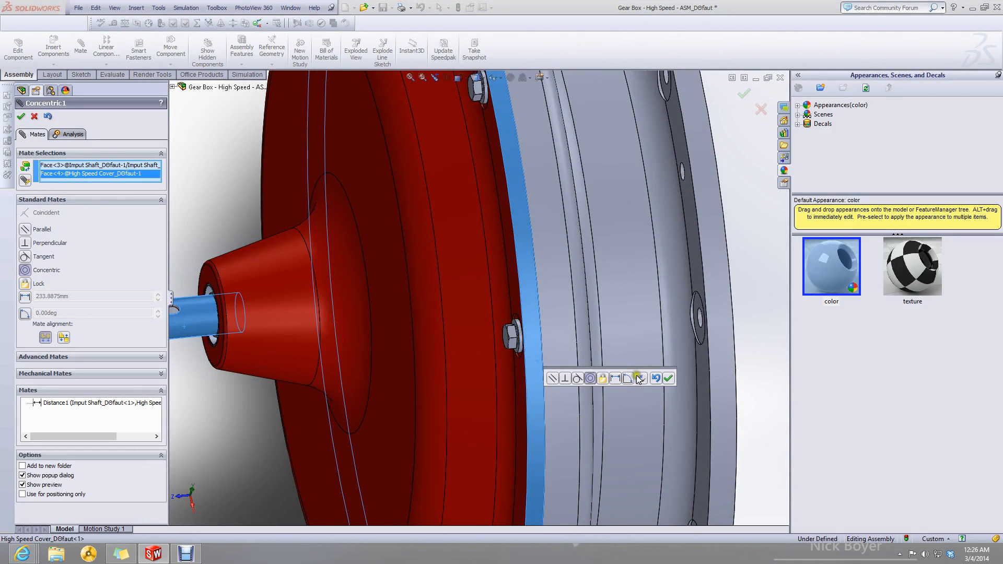
click(668, 378)
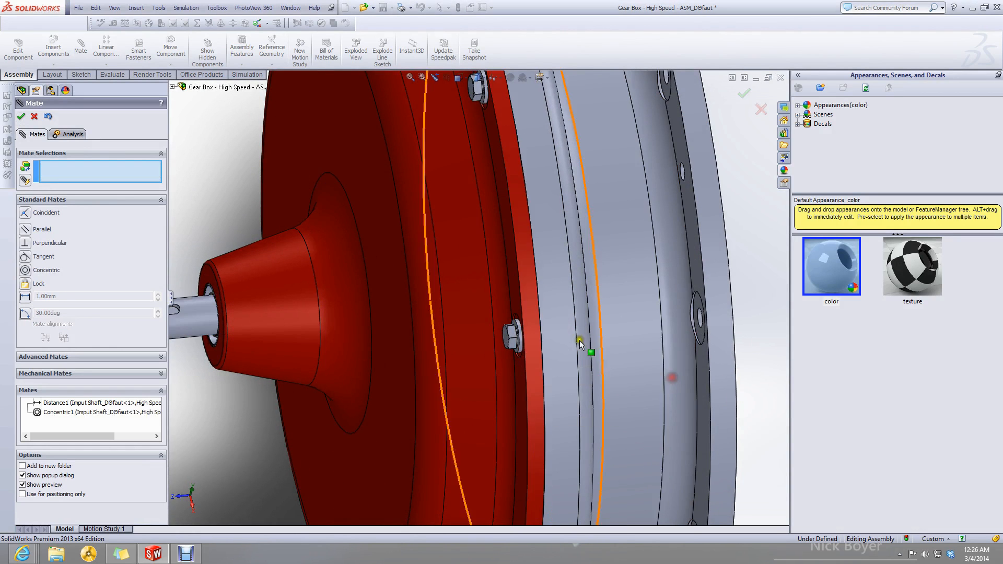
click(21, 116)
Add a concentric mate between the Stage 1 ring gear's outer face and the high speed case's rim face.
key(f)
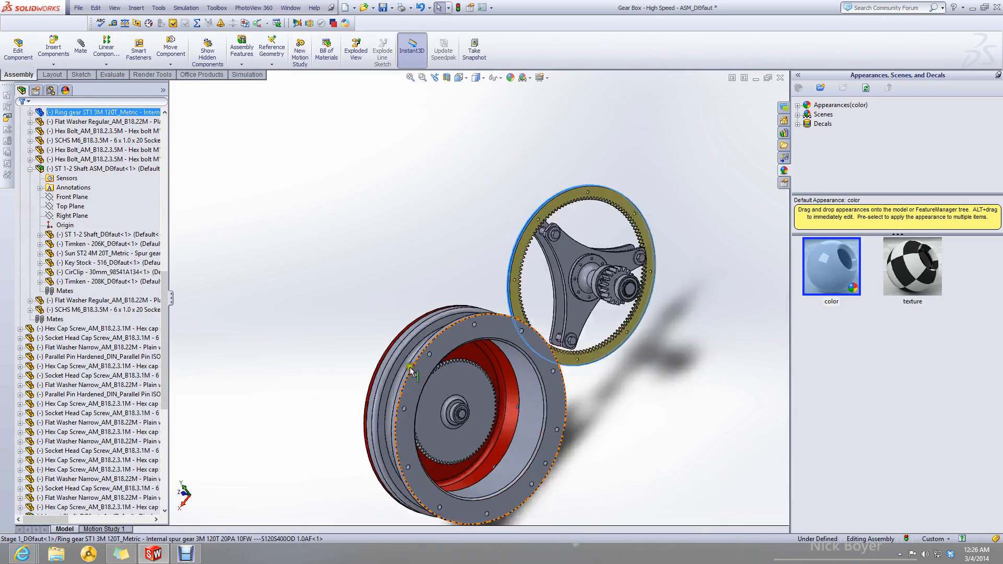
scroll(410, 366, down, 4)
middle_drag(410, 367, 528, 418)
click(385, 323)
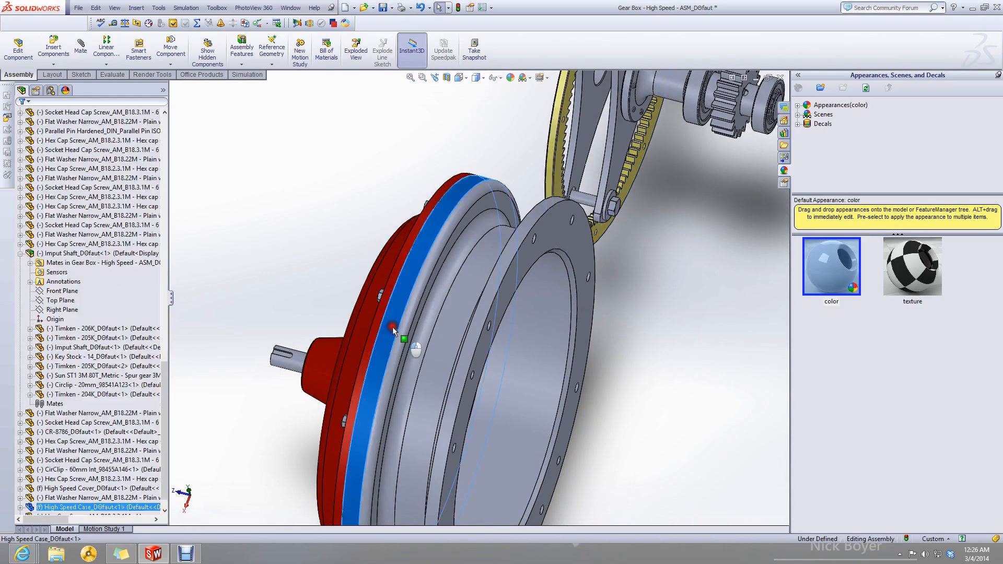
click(80, 56)
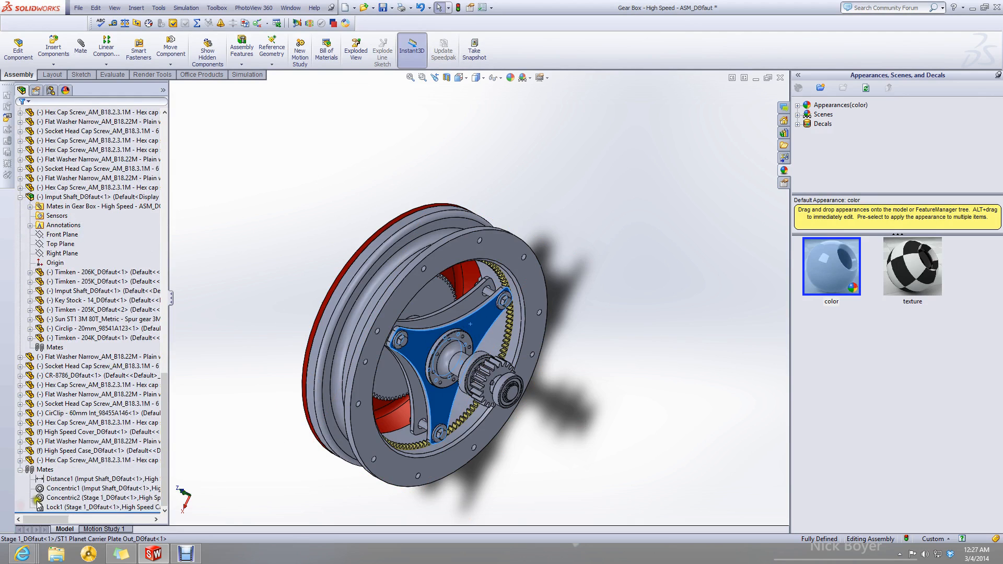
Delete the Lock1 mate between the Stage 1 subassembly and the high speed case.
right_click(53, 507)
click(85, 451)
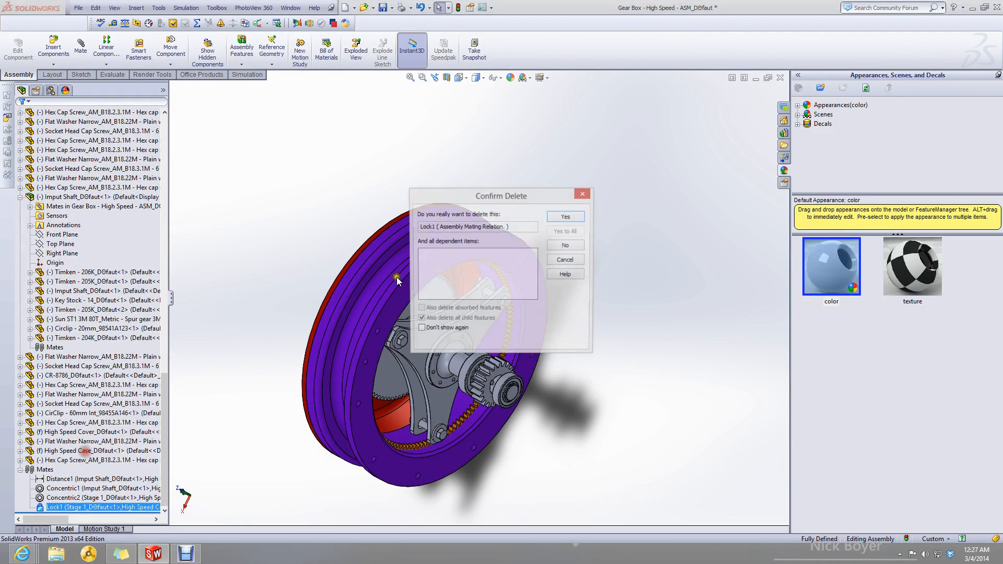
click(566, 216)
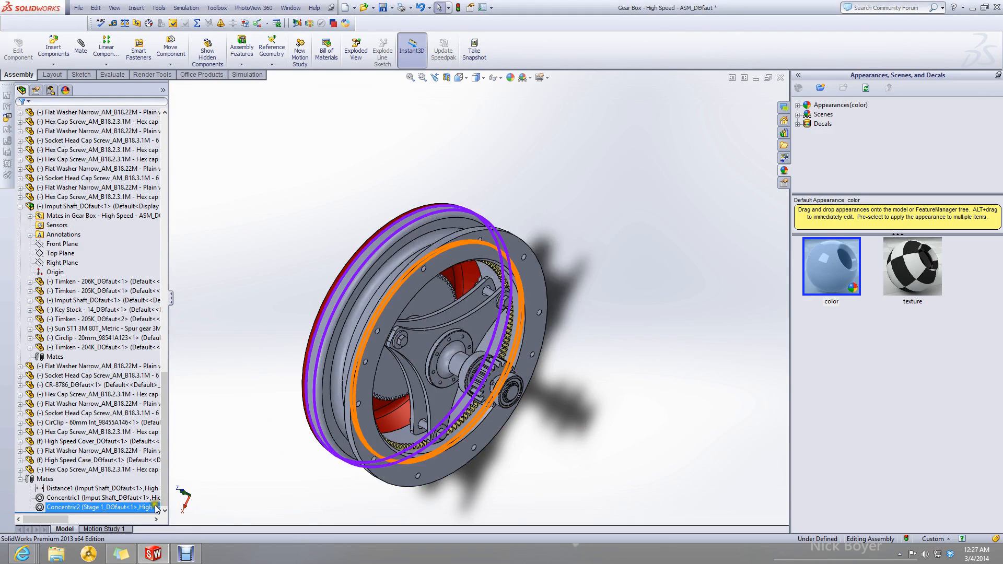
Move the Stage 1 subassembly by its ring gear teeth inside the high speed case.
scroll(478, 305, down, 4)
scroll(477, 306, down, 3)
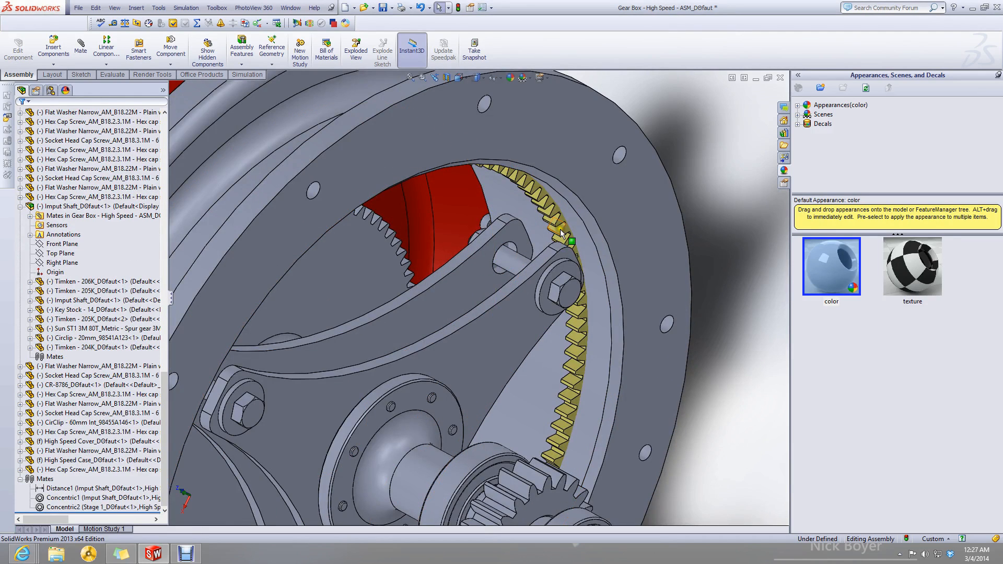
drag(562, 229, 500, 208)
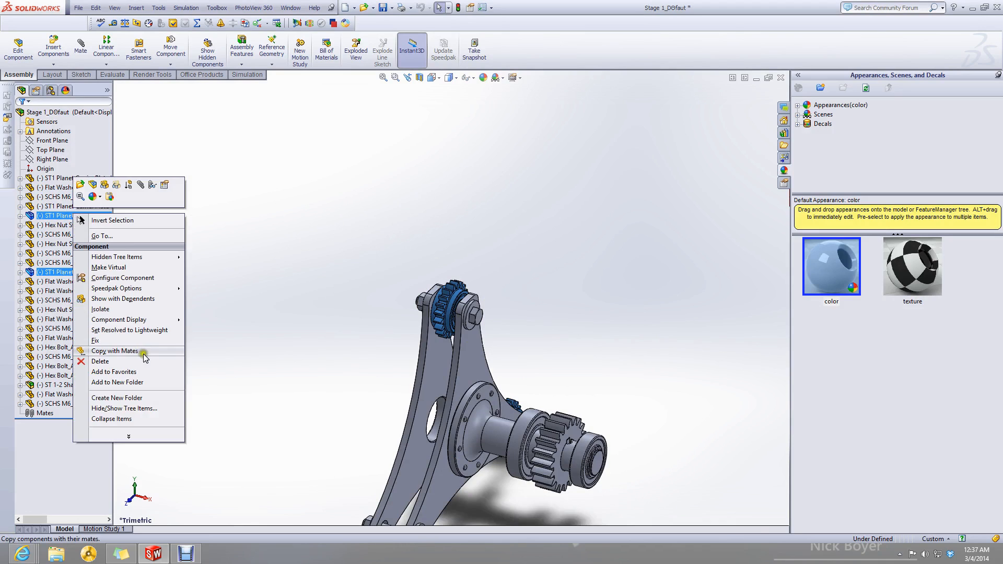
Delete the two selected ST1 Planet ASM subassemblies from the Stage 1 assembly.
click(147, 365)
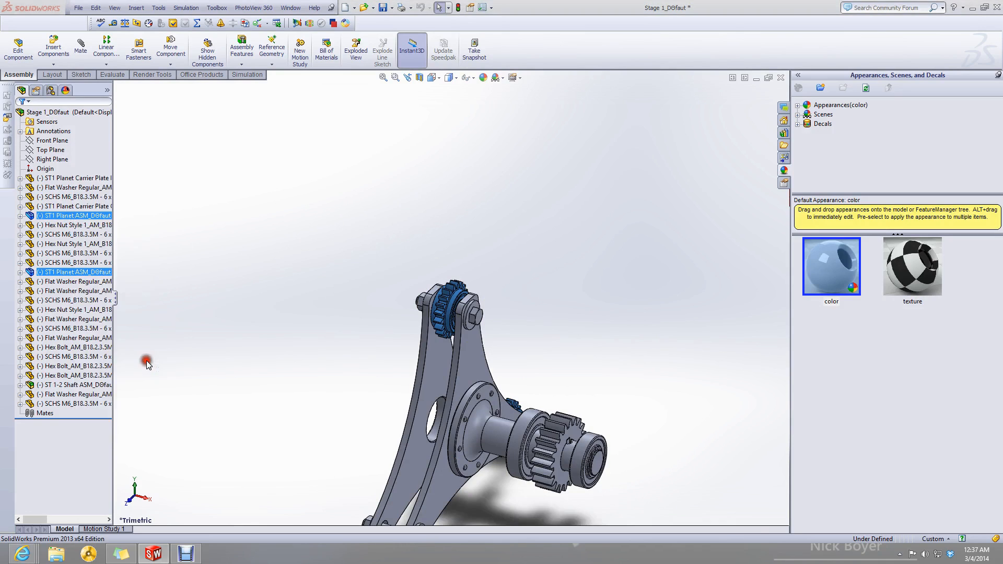
click(569, 233)
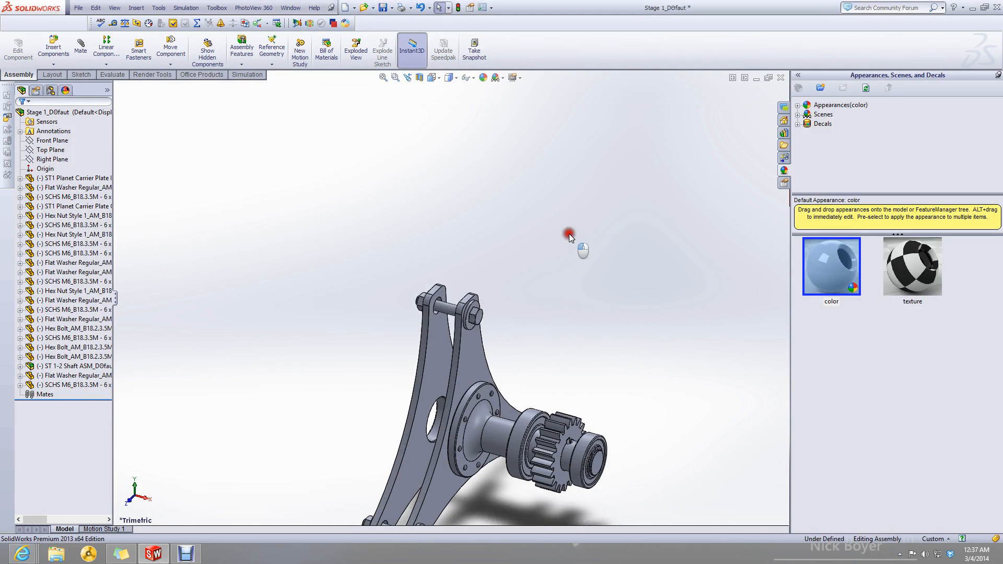
scroll(501, 345, up, 3)
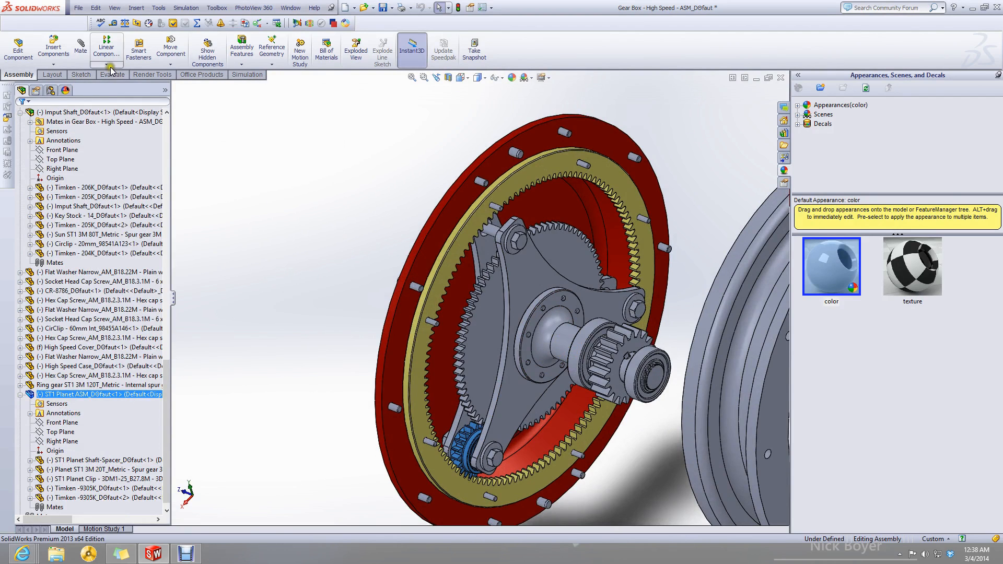
Create a circular component pattern of the ST1 Planet ASM over 360 degrees with three equally spaced instances.
click(106, 65)
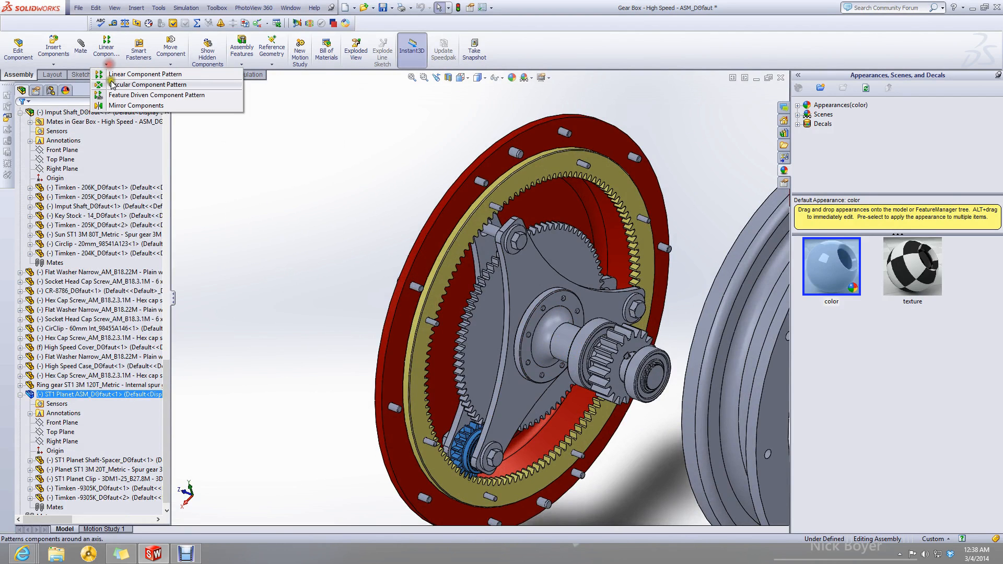
click(113, 79)
scroll(430, 253, down, 5)
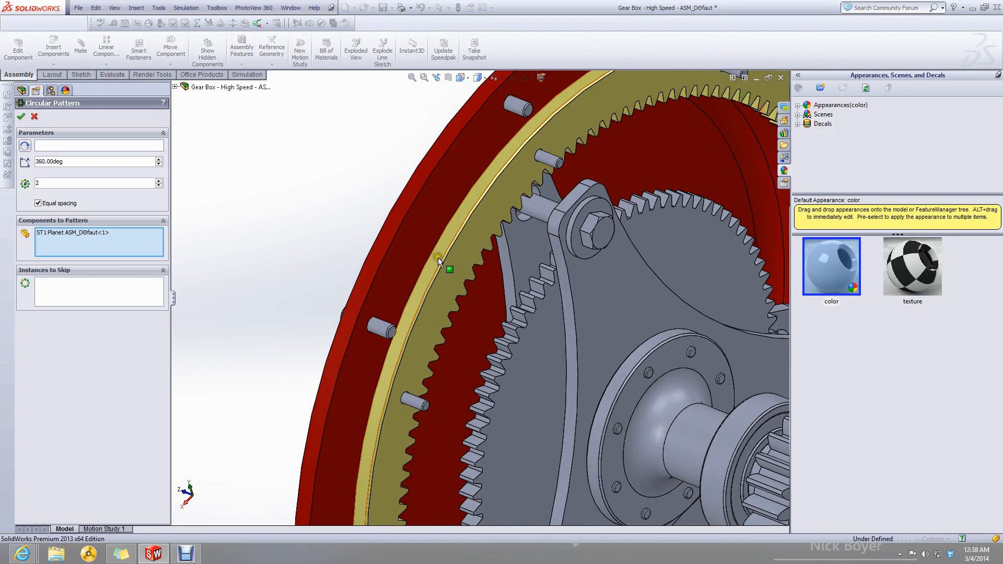
scroll(439, 261, up, 10)
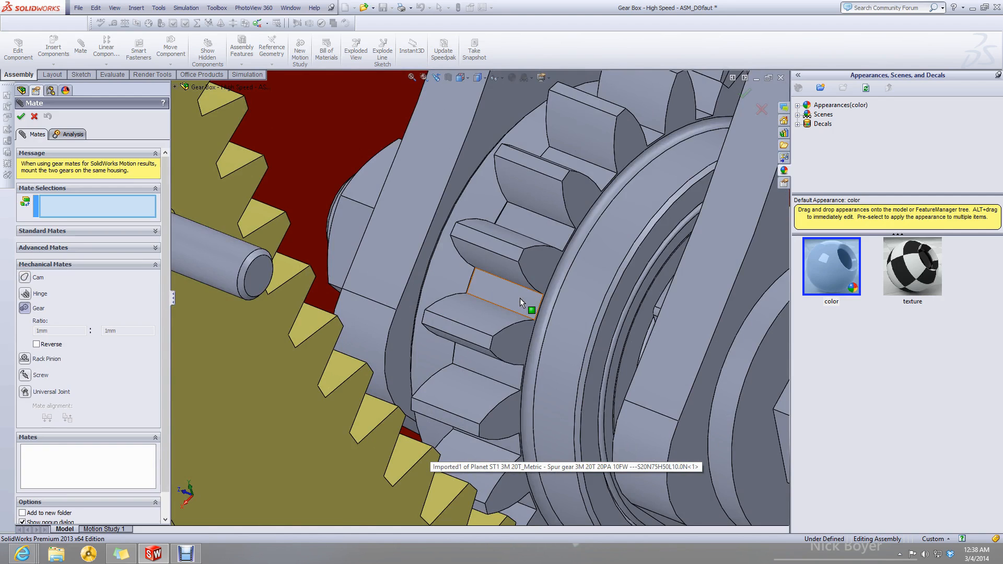
Rotate the Stage 1 sun gear to check the motion of the planet gears and carrier.
scroll(520, 298, up, 5)
scroll(524, 249, down, 5)
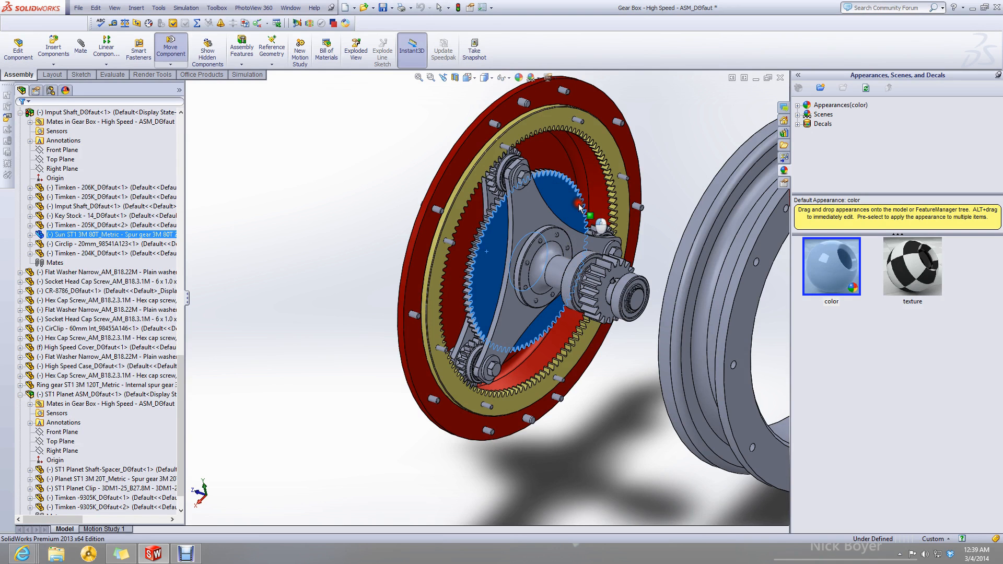
click(630, 352)
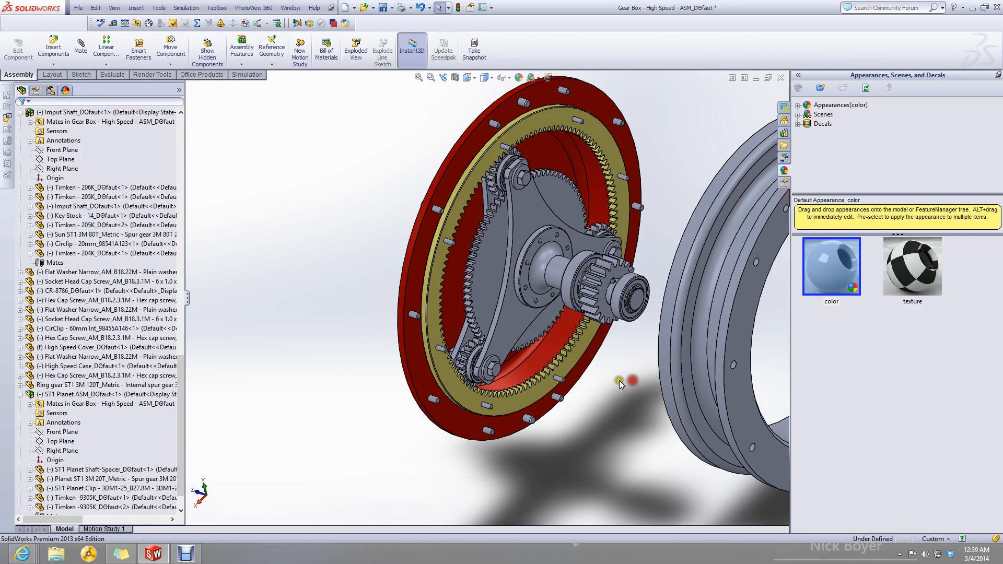
Add a concentric mate between the ST 1-2 Shaft's cylindrical face and the Stage 1 ring gear's outer face.
scroll(78, 313, up, 7)
click(59, 315)
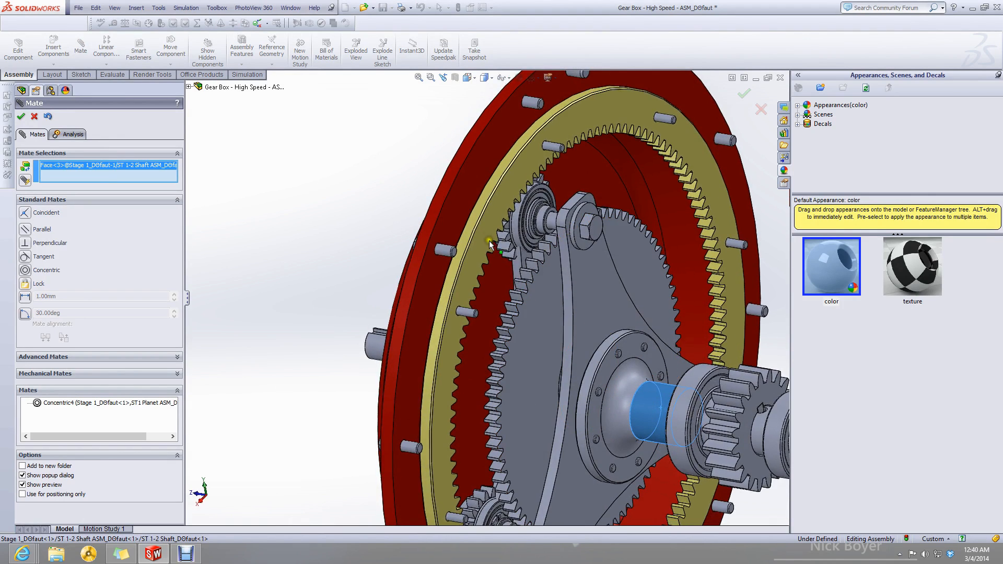
click(470, 234)
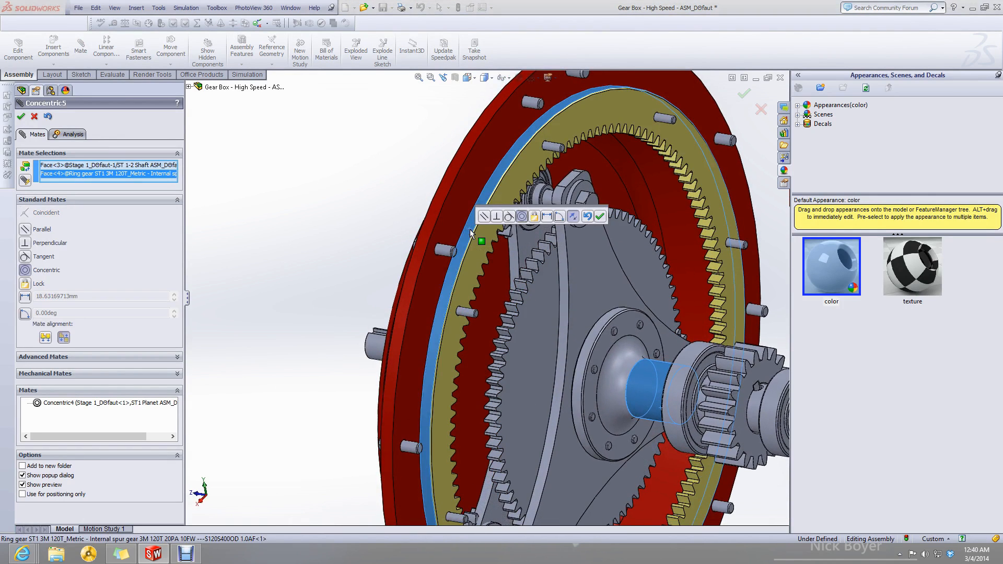
click(602, 217)
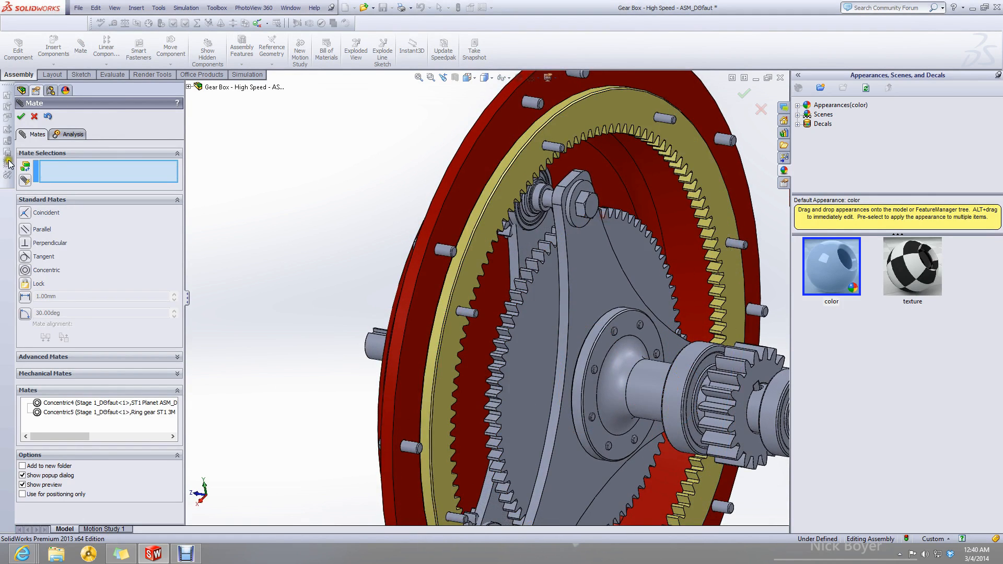
click(22, 116)
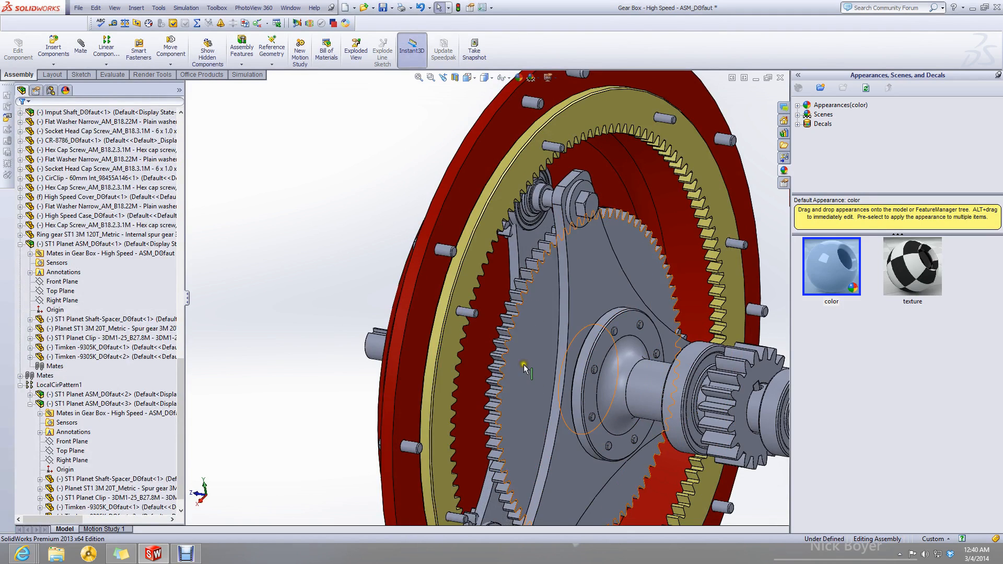
click(555, 372)
scroll(3, 217, up, 5)
scroll(115, 237, up, 5)
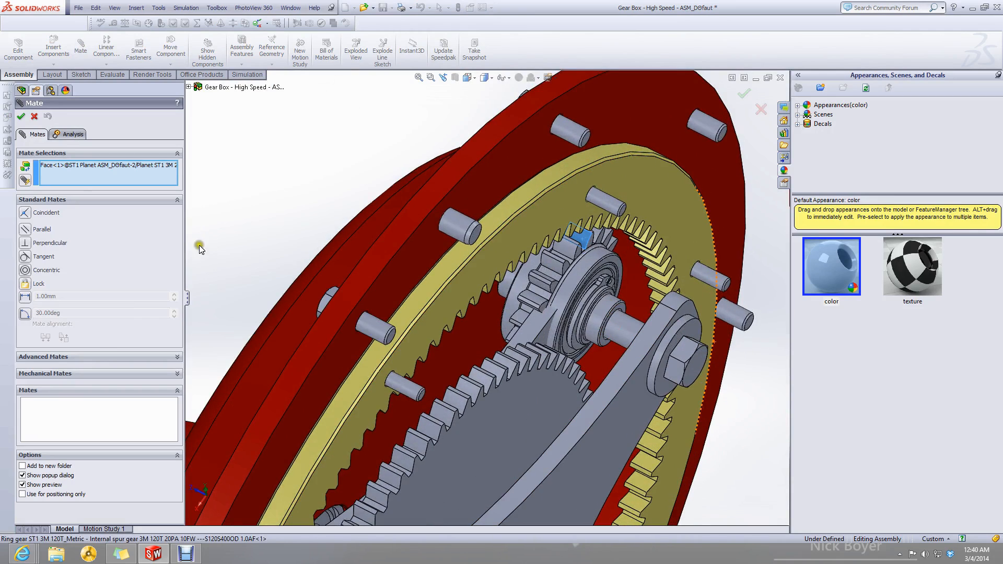
scroll(534, 333, down, 4)
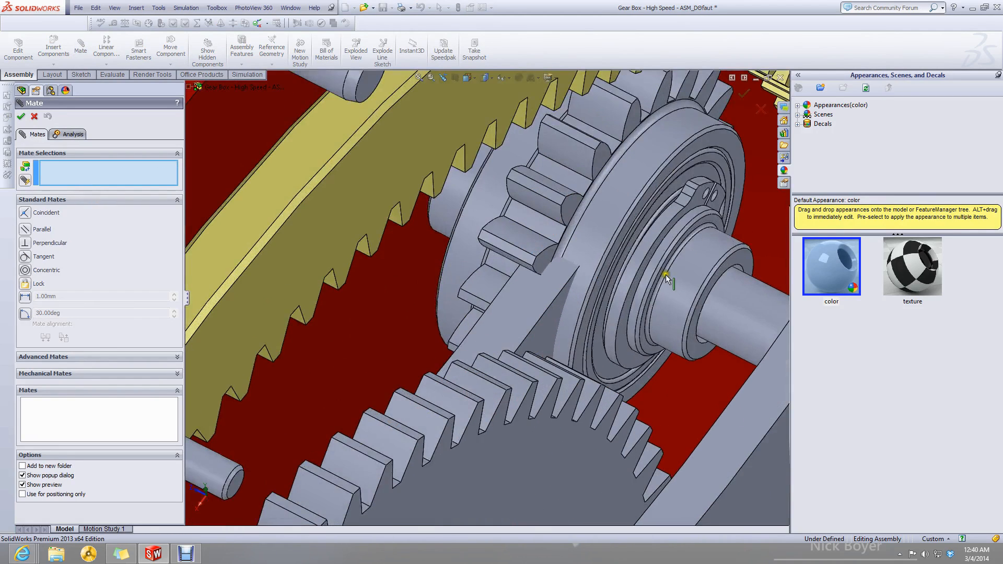
click(736, 269)
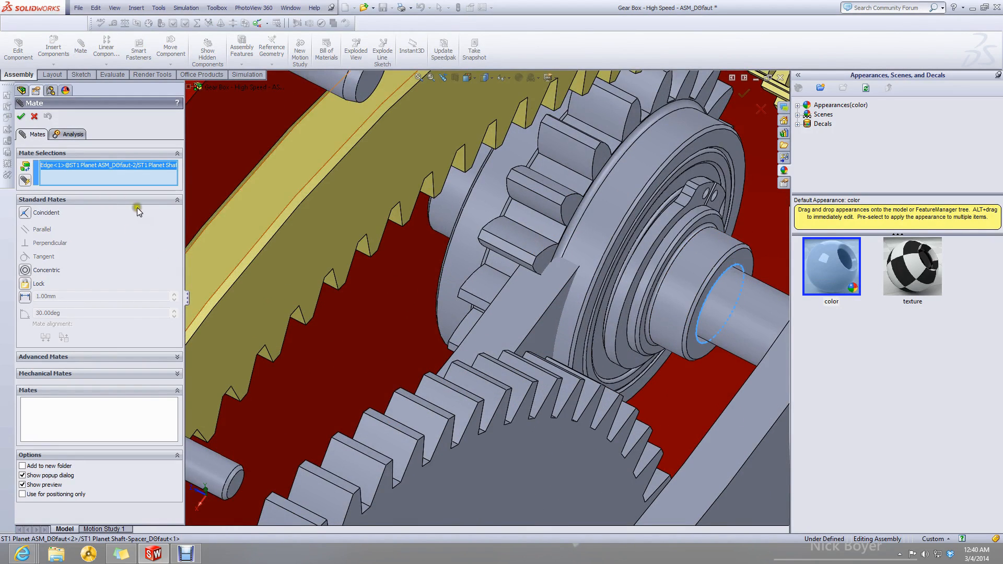
right_click(134, 167)
click(171, 172)
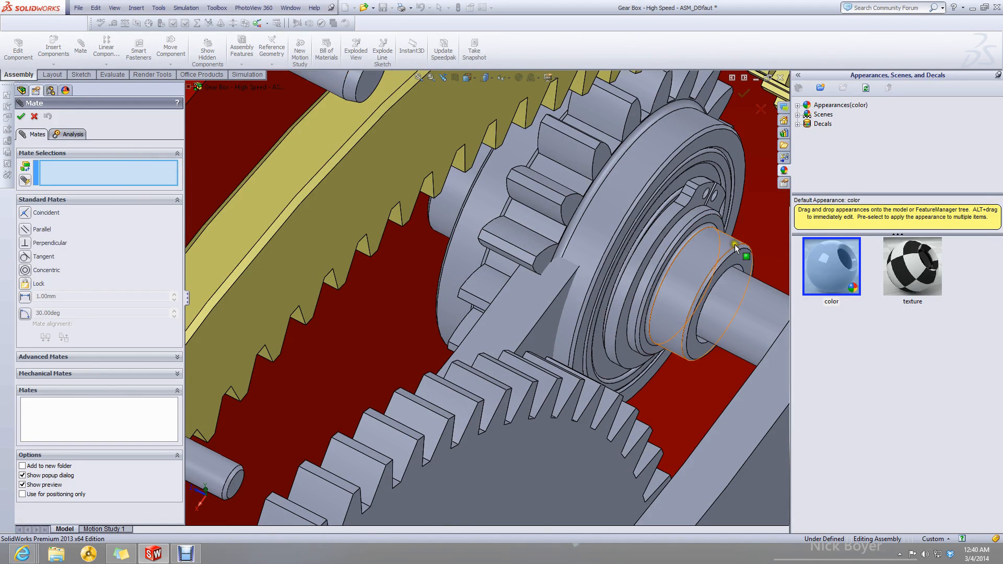
Add a coincident mate between the ST1 Planet Shaft-Spacer's end face and the inner face of the outer Stage 1 planet carrier plate.
click(740, 256)
scroll(740, 257, up, 4)
middle_drag(693, 327, 705, 349)
scroll(622, 360, down, 3)
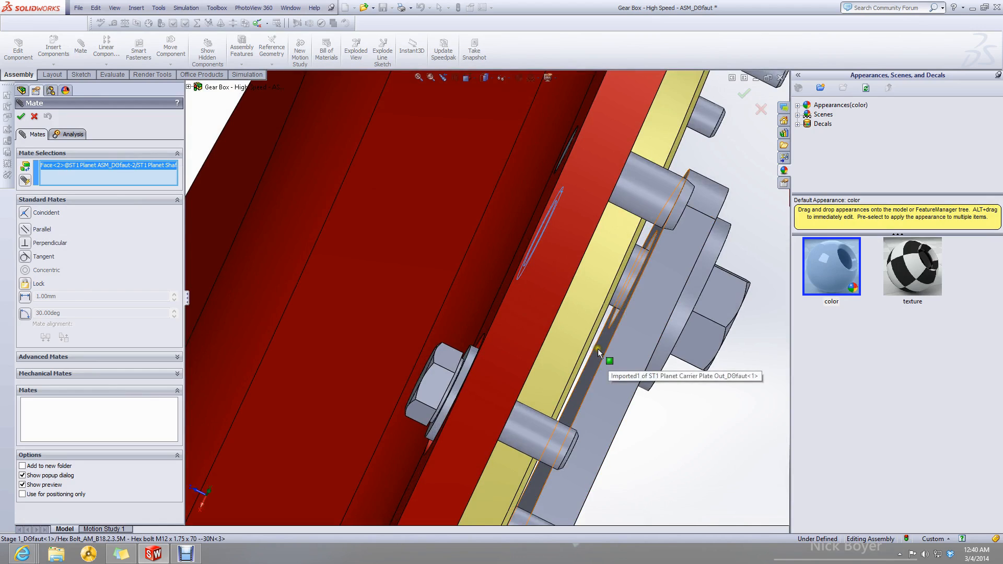
click(598, 349)
scroll(639, 381, up, 5)
middle_drag(647, 437, 588, 392)
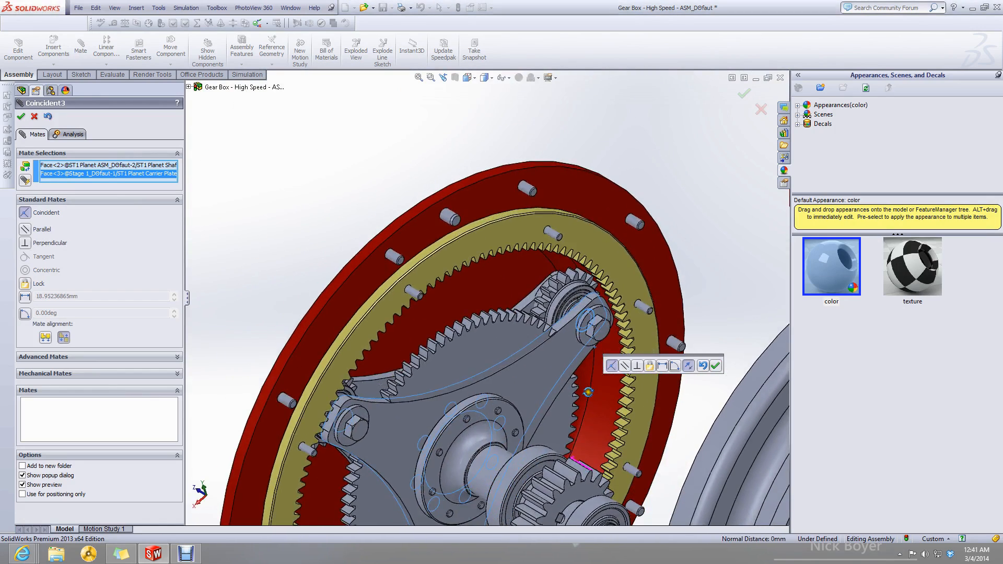
middle_drag(397, 405, 627, 352)
click(717, 365)
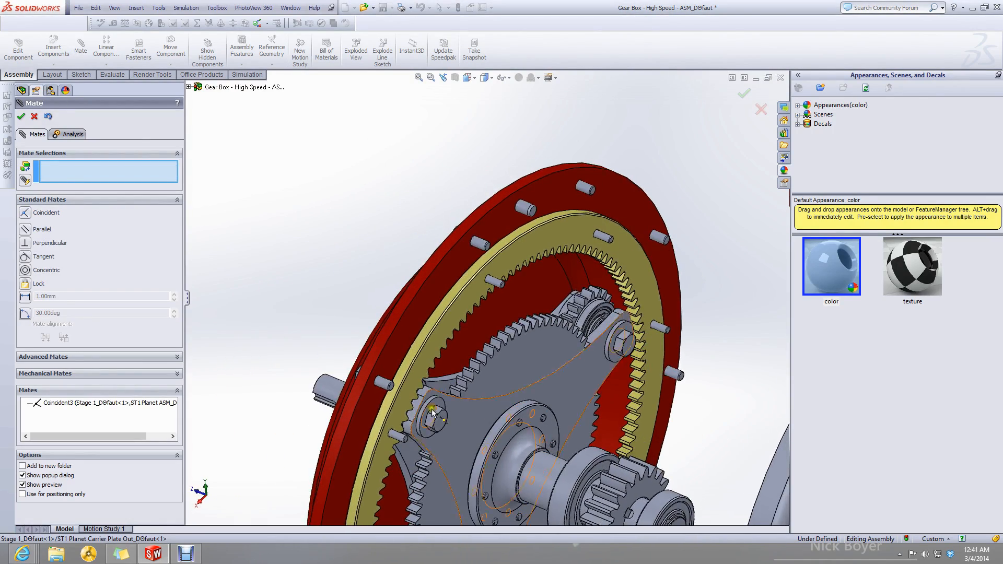
Try to add a coincident mate between the Stage 1 sun gear's front face and the ring gear's front face.
click(451, 432)
right_click(117, 175)
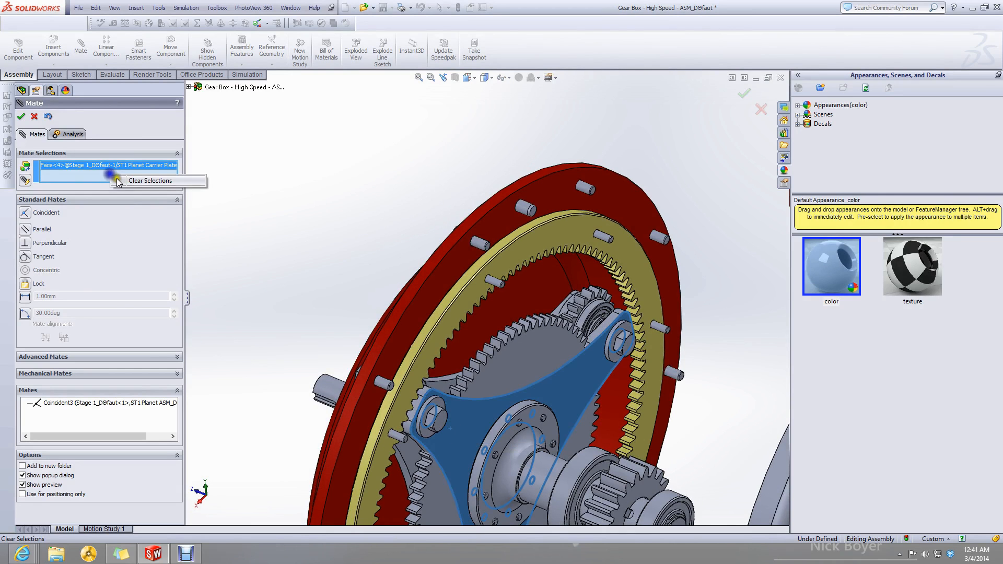
click(156, 182)
scroll(510, 370, down, 2)
click(510, 370)
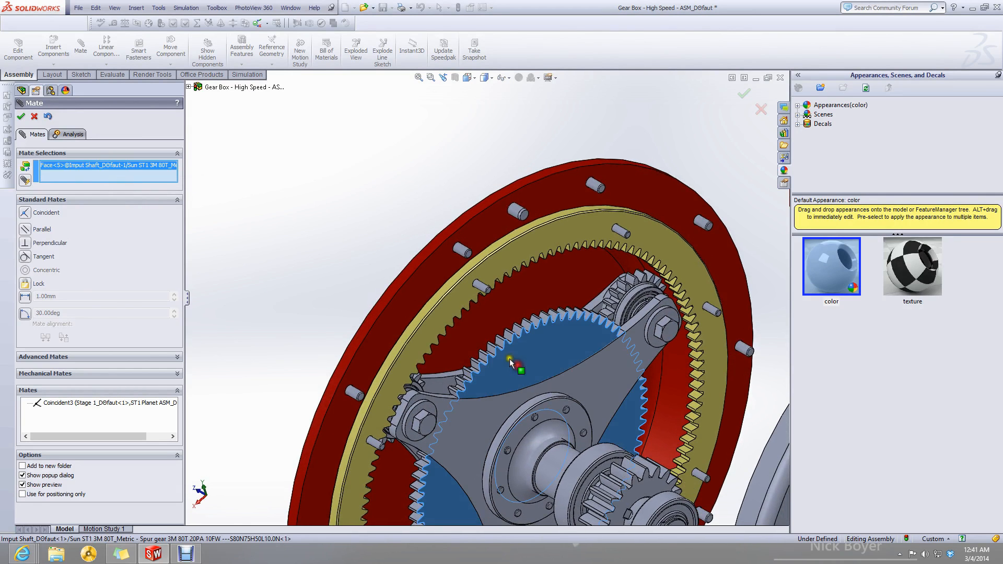
click(434, 321)
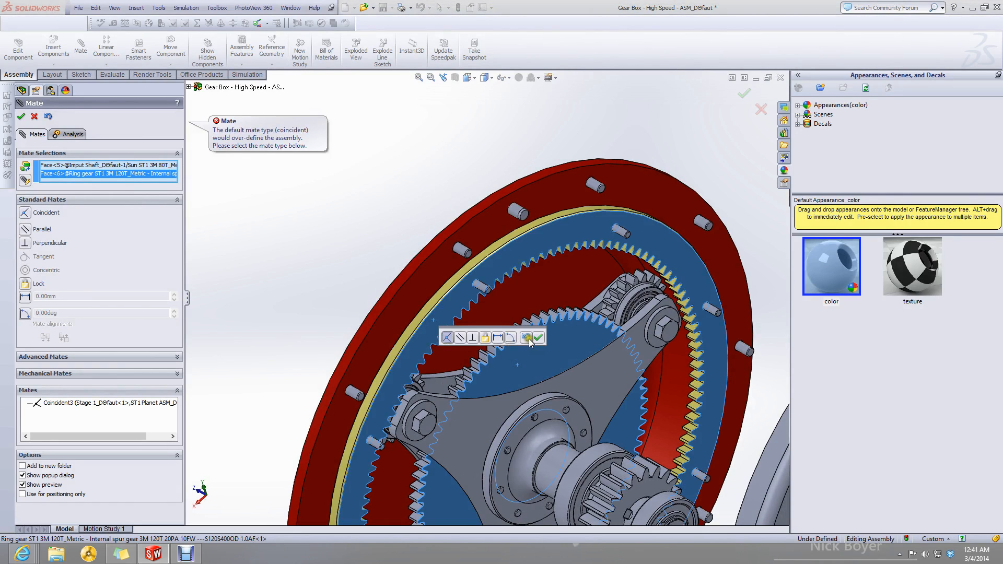
right_click(89, 163)
click(107, 180)
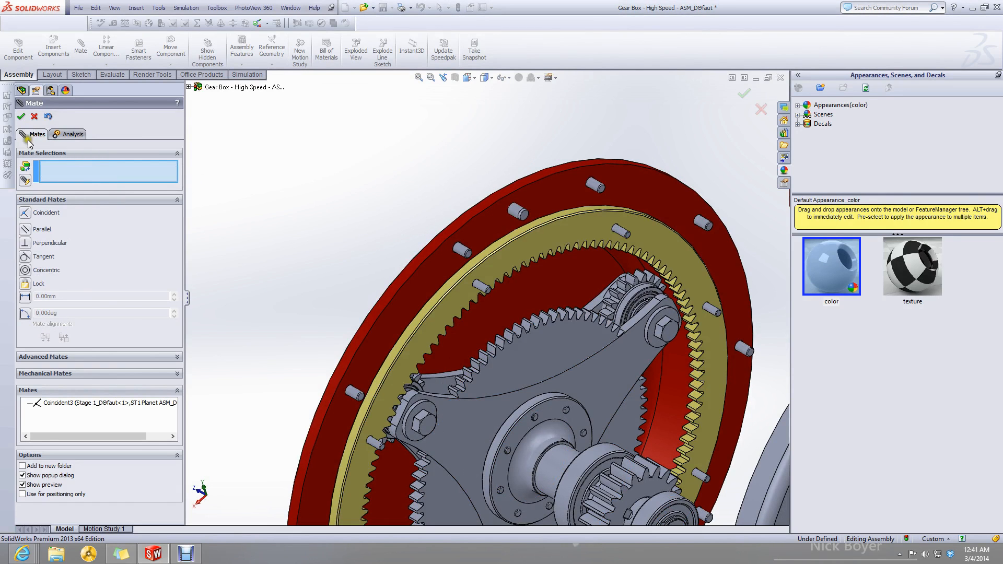
click(22, 116)
Examine how the patterned planet gear lines up with the carrier plate, sun gear and ring gear teeth.
click(554, 393)
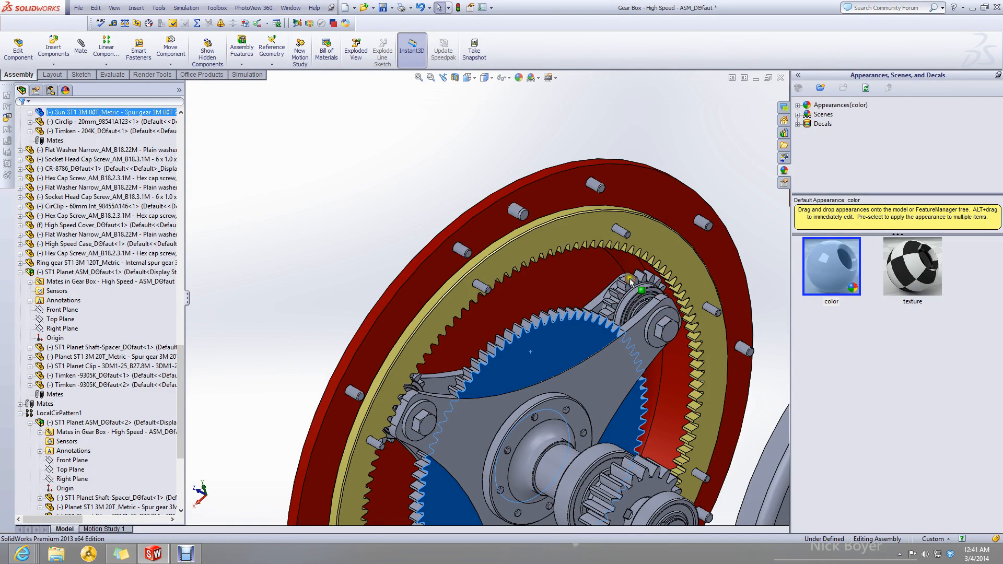
scroll(630, 280, down, 2)
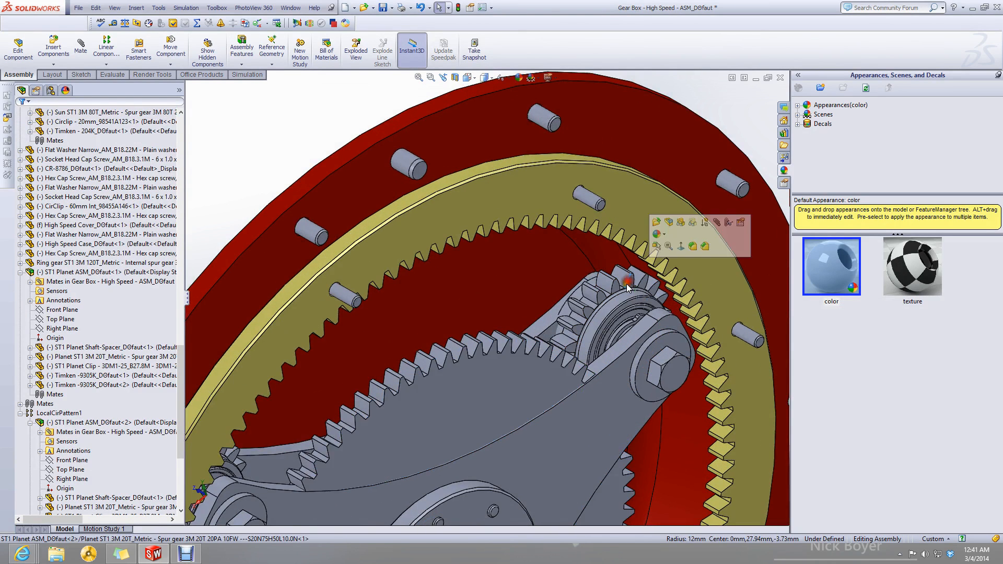
middle_drag(522, 366, 543, 369)
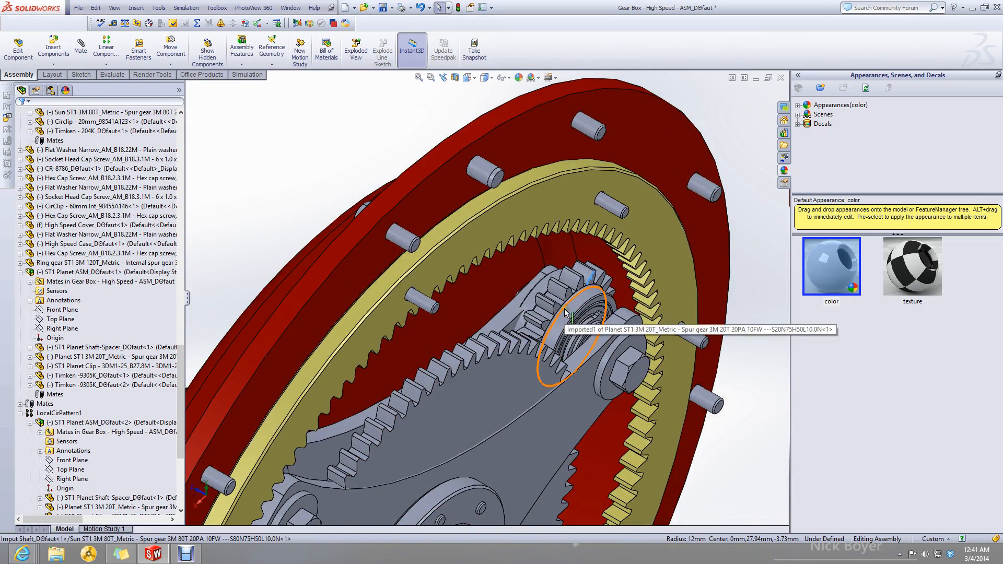
mouse_move(590, 426)
mouse_down()
mouse_move(612, 445)
mouse_move(604, 429)
mouse_up()
scroll(596, 316, down, 4)
scroll(595, 315, up, 3)
scroll(713, 331, up, 3)
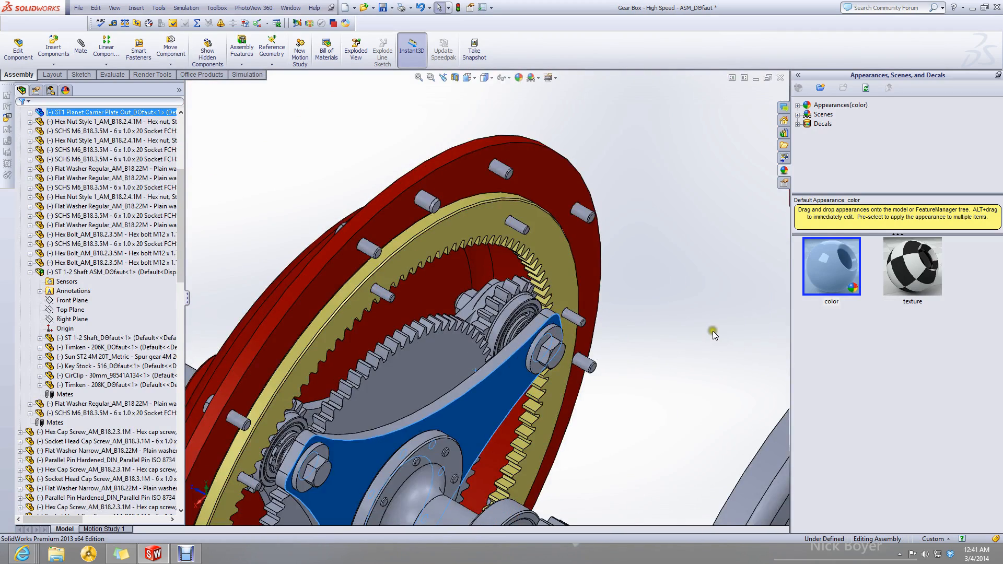
click(712, 330)
Add a coincident mate between the patterned planet gear's side face and the Stage 1 ring gear's front face.
click(84, 48)
scroll(541, 293, down, 3)
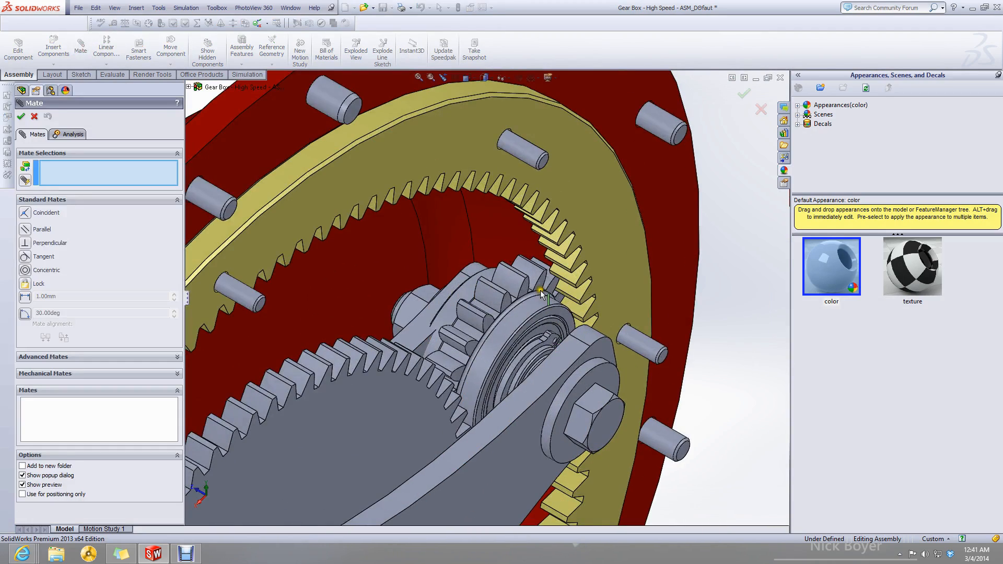
click(540, 288)
click(592, 258)
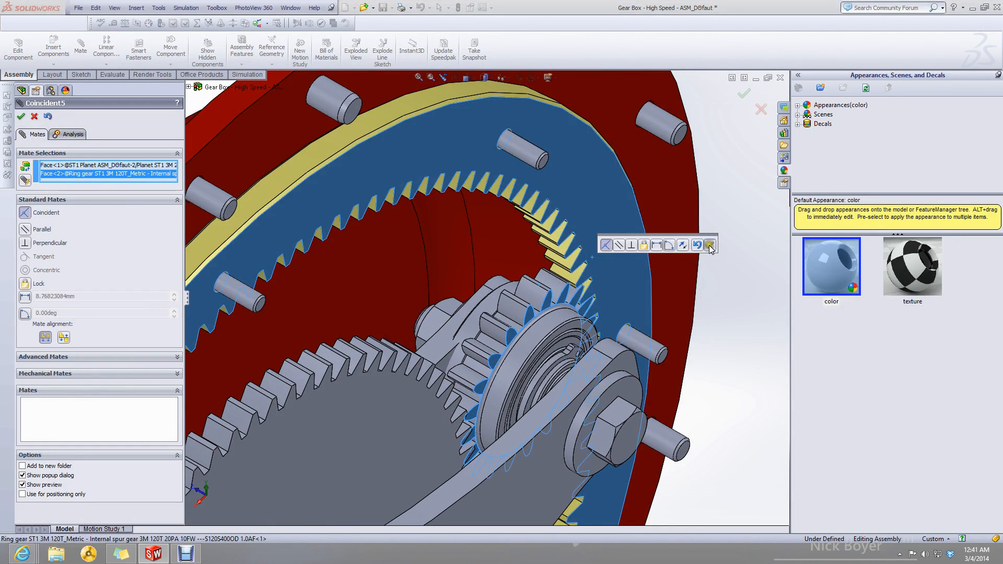
click(709, 246)
click(21, 116)
Turn the Stage 1 planet carrier and the sun gear inside the ring gear to check their motion.
scroll(417, 401, up, 5)
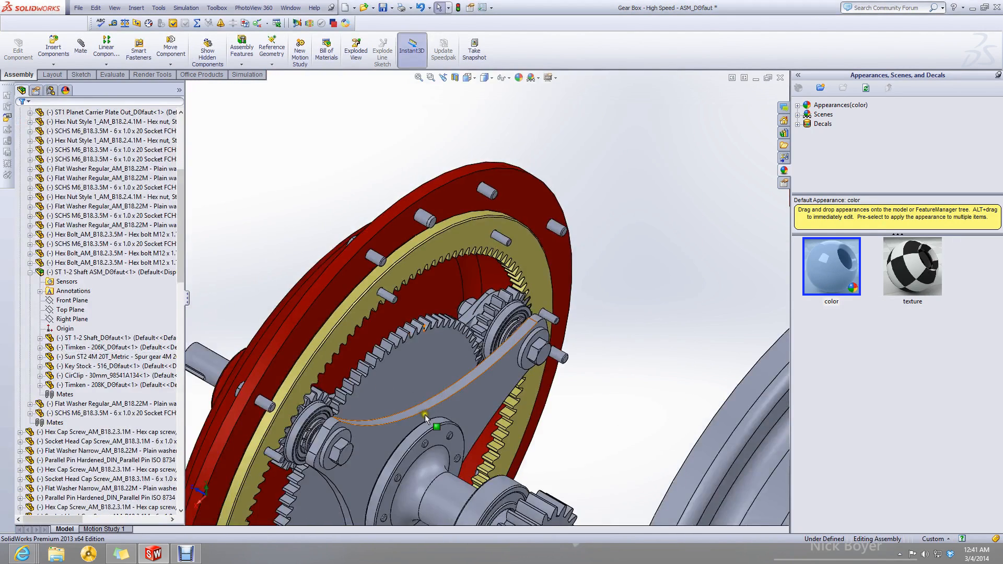
drag(400, 405, 500, 279)
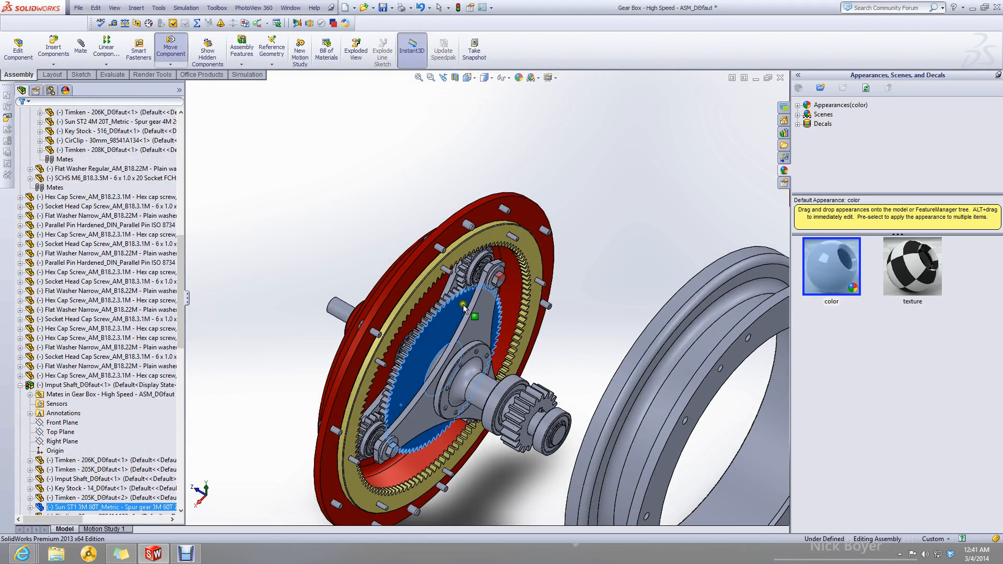
drag(449, 306, 401, 416)
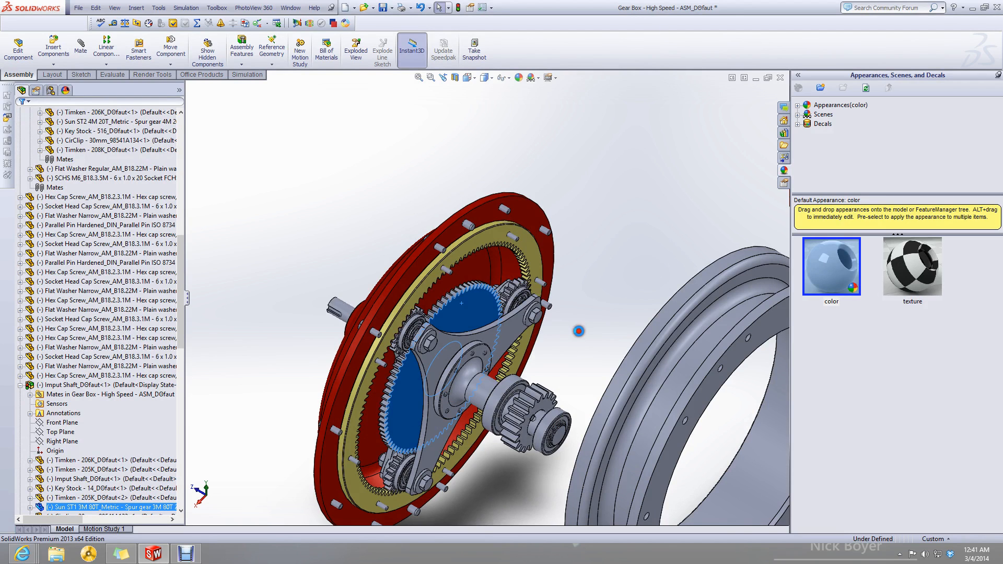
click(578, 331)
Add a coincident mate between the High Speed Case's flange face and the High Speed Cover's flat rim face.
middle_drag(556, 385, 578, 400)
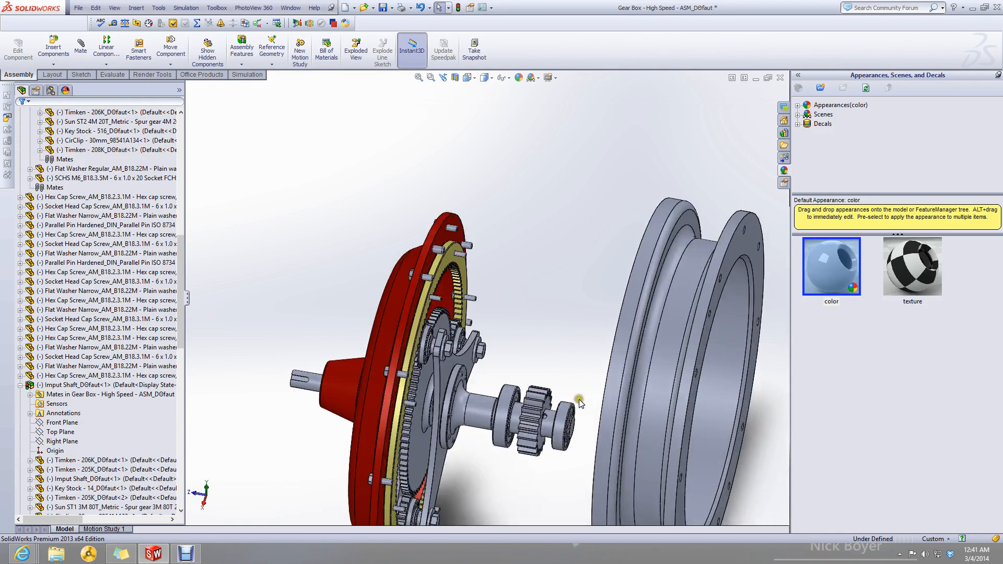
scroll(578, 401, up, 5)
scroll(544, 385, down, 1)
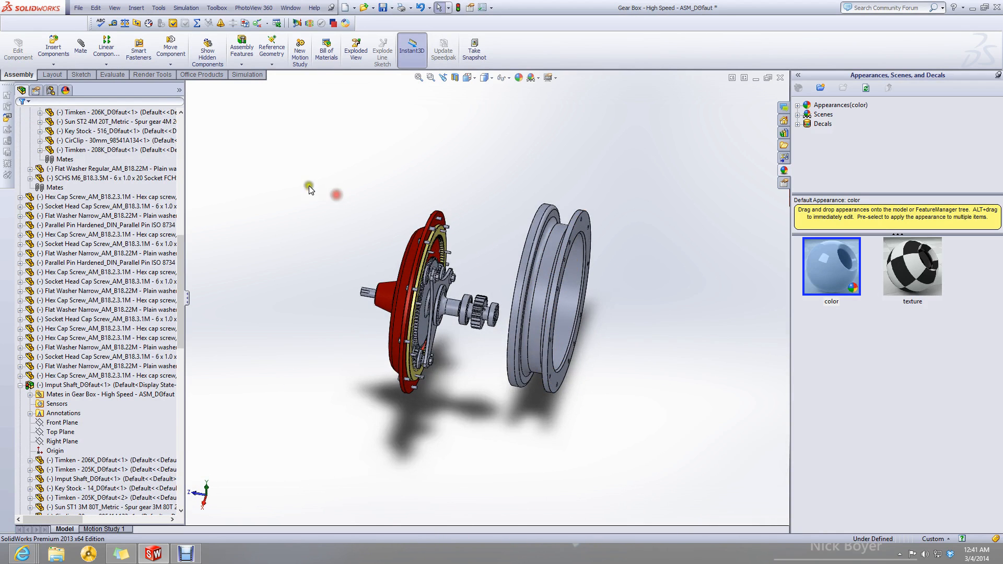
middle_drag(389, 194, 486, 223)
scroll(555, 240, down, 4)
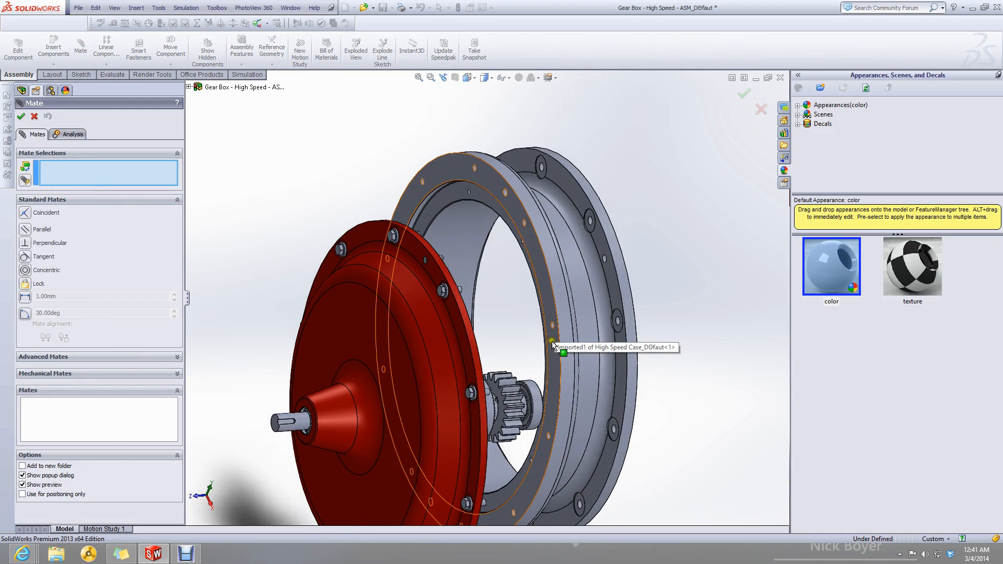
click(553, 346)
middle_drag(531, 329, 428, 302)
middle_drag(395, 373, 457, 461)
scroll(437, 455, down, 2)
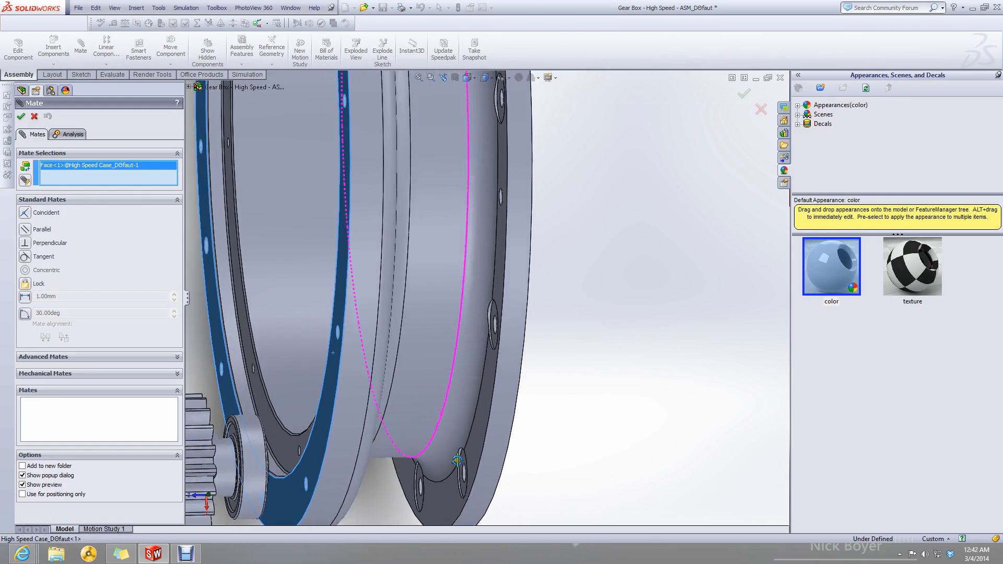
scroll(340, 434, up, 6)
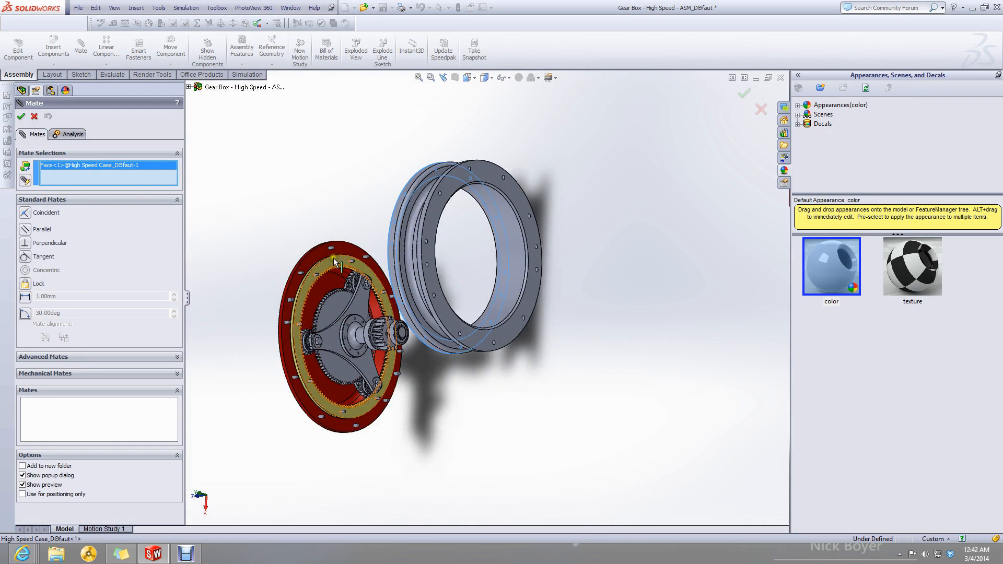
scroll(332, 259, down, 2)
click(315, 268)
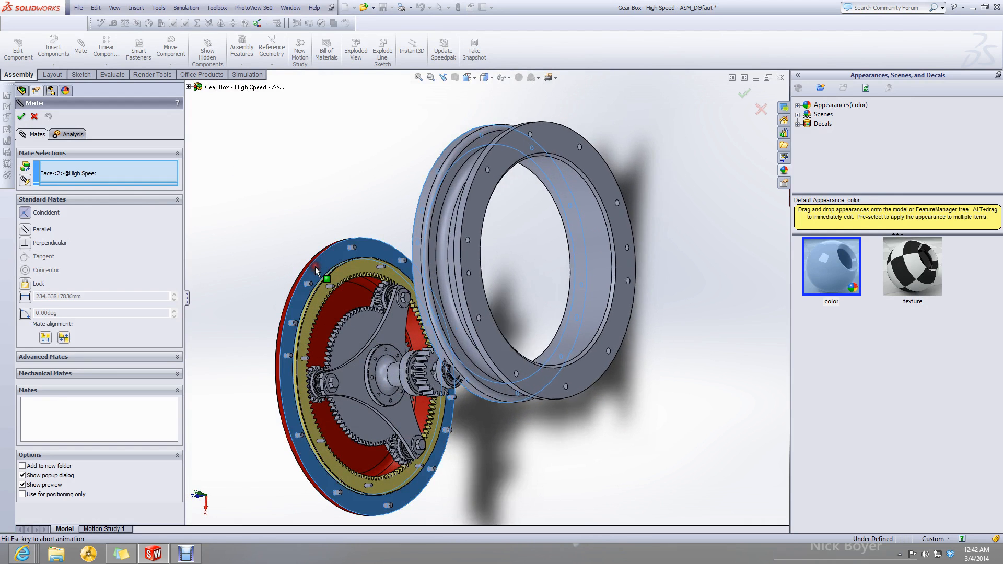
click(304, 254)
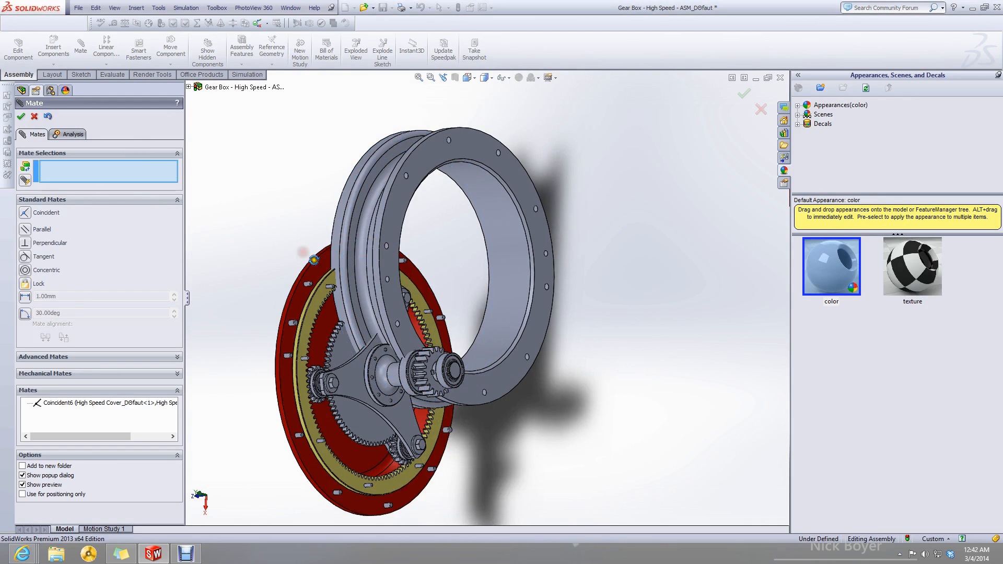
Add a concentric mate between the outer rims of the High Speed Case and High Speed Cover, then finish mating.
middle_drag(318, 272, 336, 289)
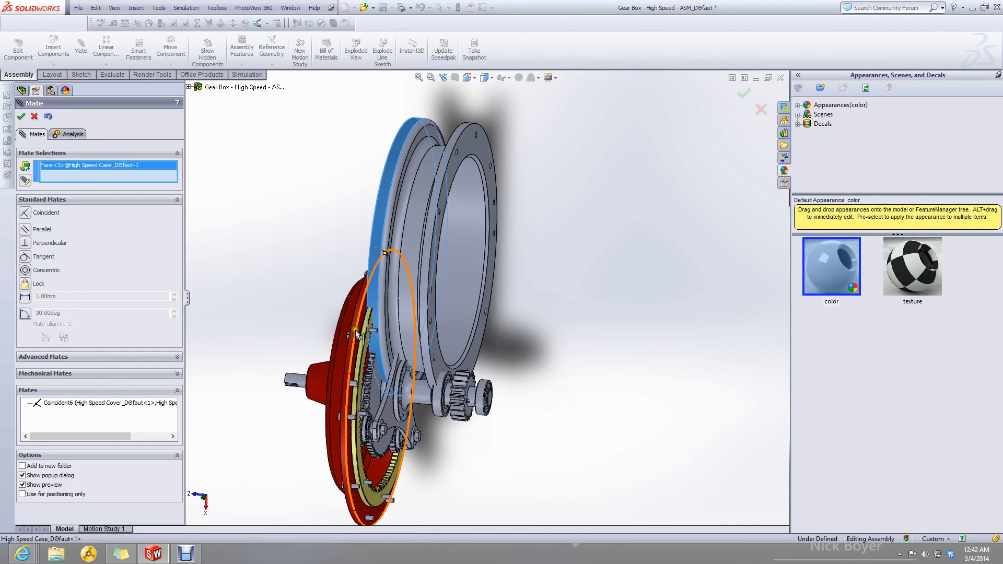
scroll(355, 335, down, 3)
click(369, 325)
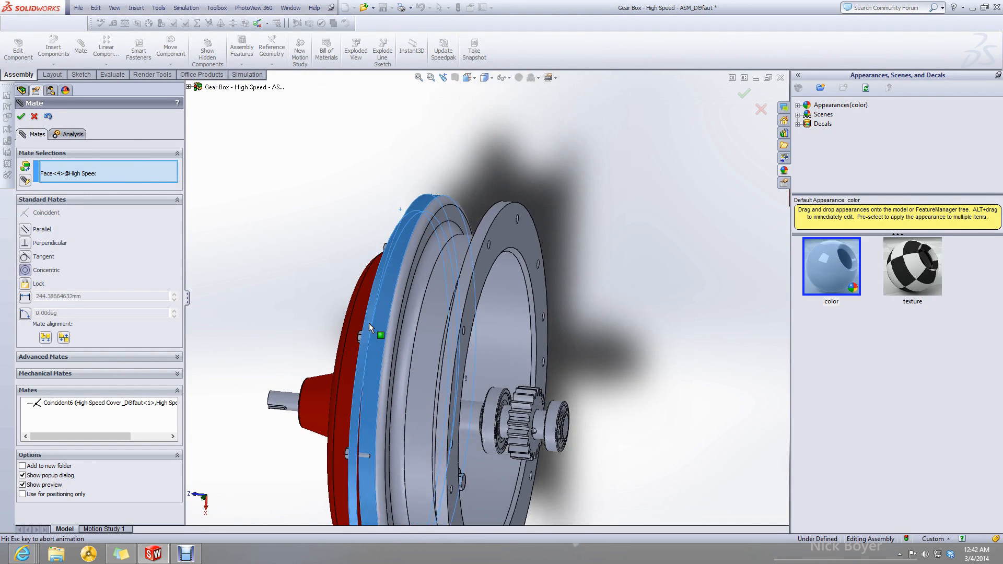
click(356, 341)
middle_drag(360, 334, 400, 261)
scroll(399, 314, up, 5)
middle_drag(399, 324, 325, 298)
scroll(428, 321, down, 2)
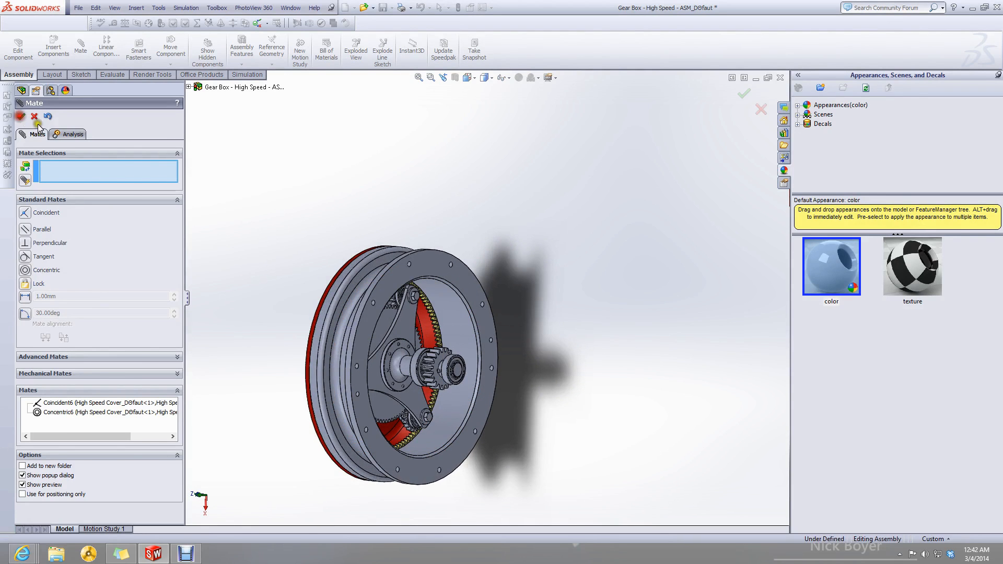
click(20, 116)
Save the Gear Box - High Speed subassembly and return to the Planetary Gearbox assembly.
click(396, 184)
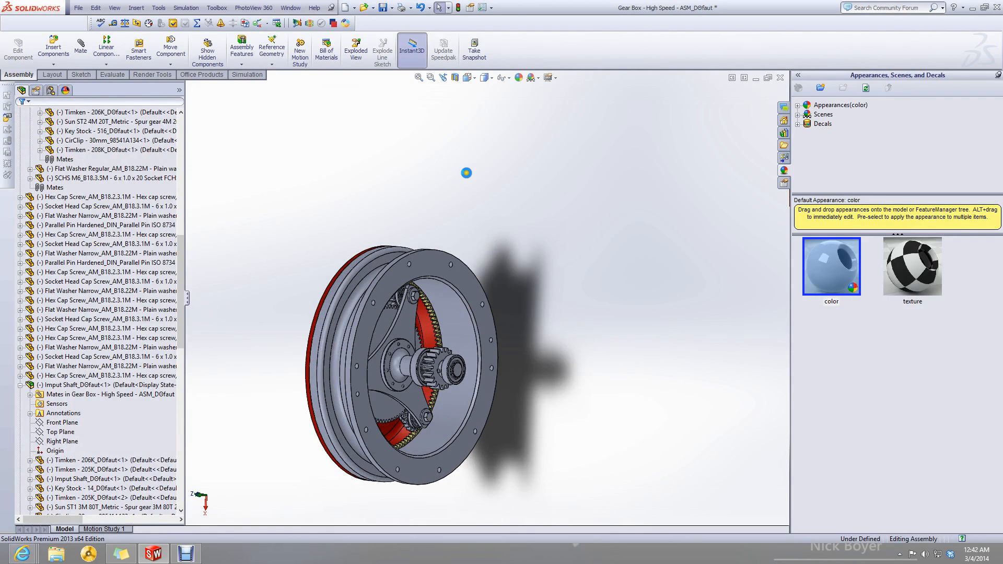
scroll(189, 226, up, 2)
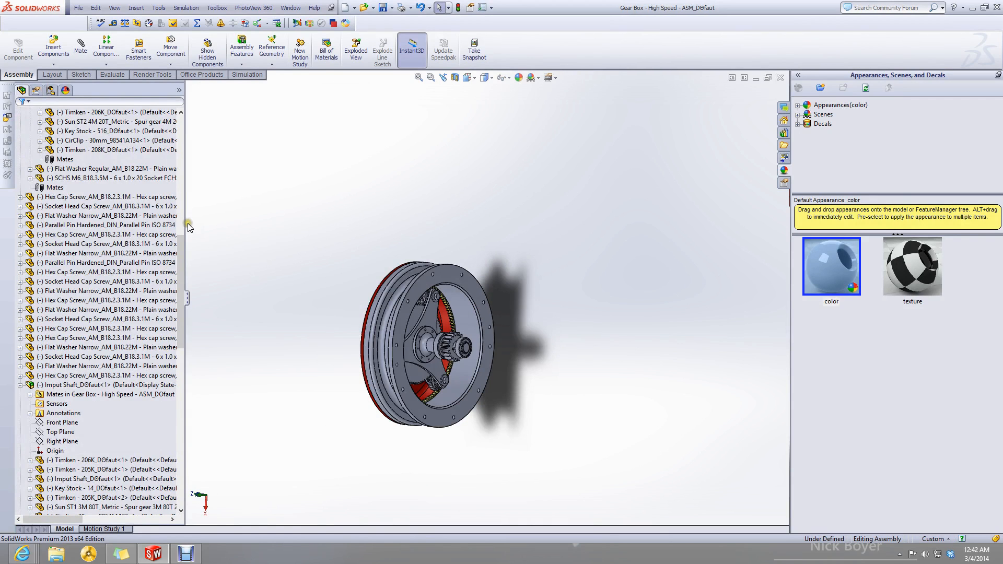
scroll(165, 233, up, 15)
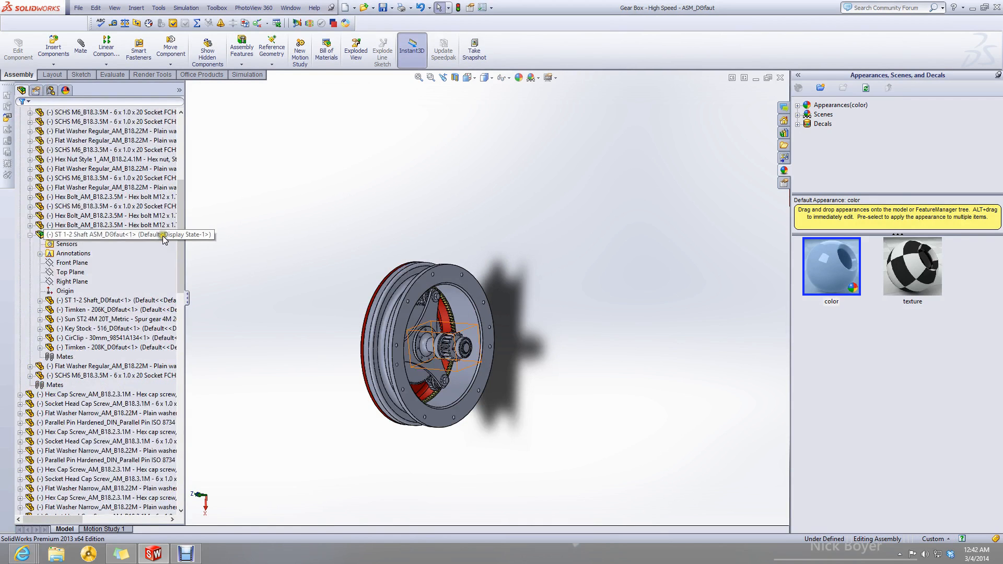
click(763, 82)
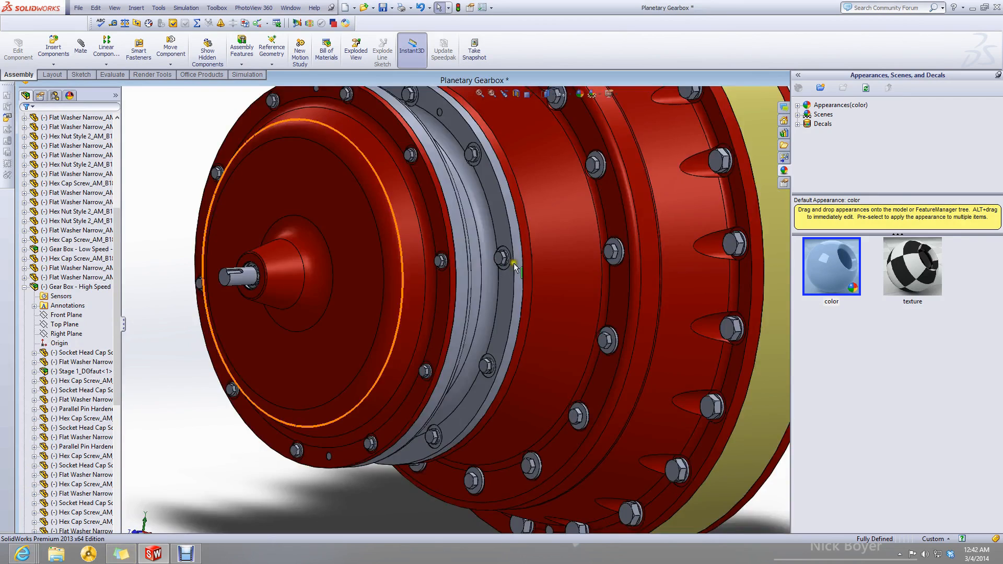
Look through the component tree for the High Speed Case, High Speed Cover and the subassembly that contains them.
scroll(448, 334, up, 2)
middle_drag(448, 334, 422, 313)
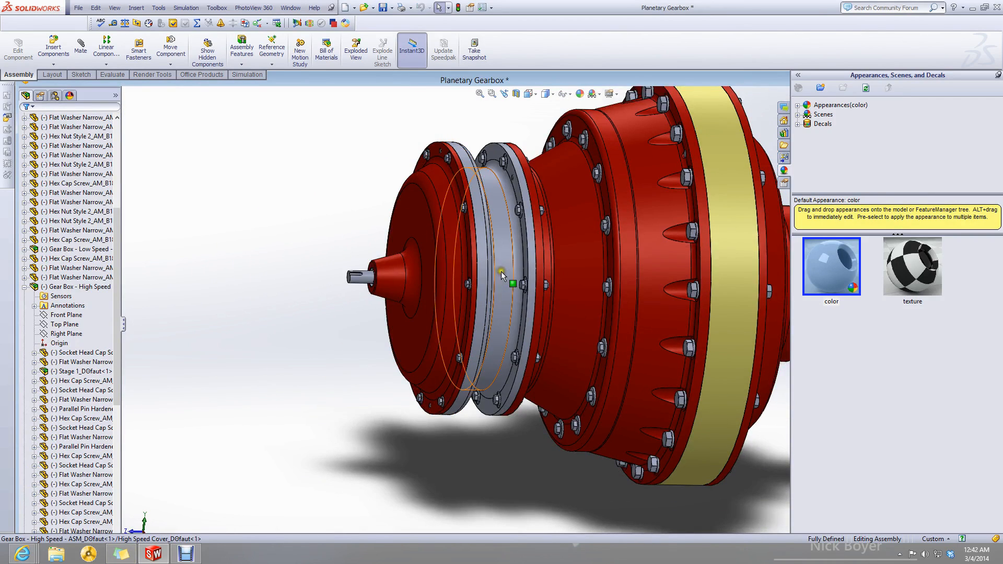
click(502, 276)
scroll(52, 293, up, 7)
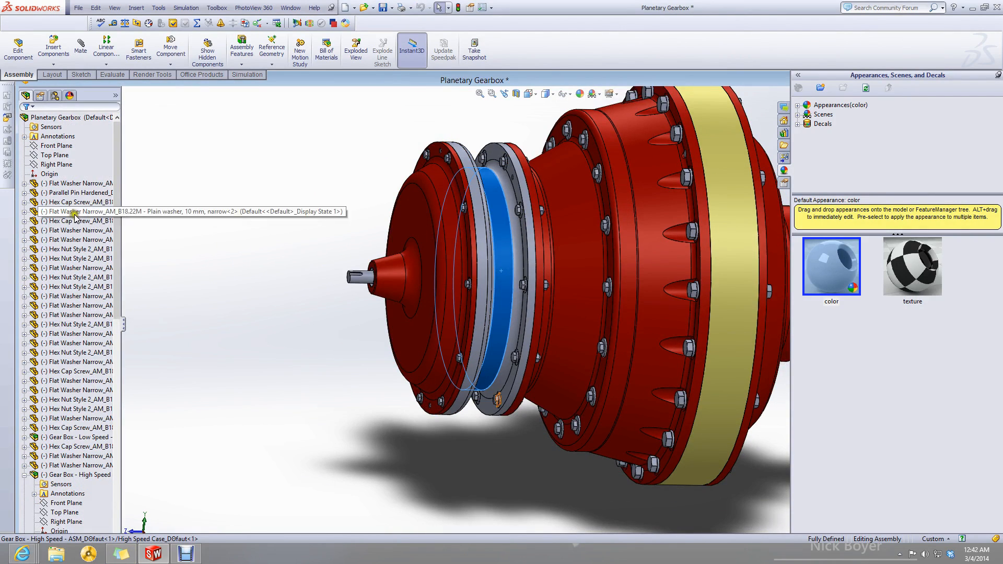
click(418, 340)
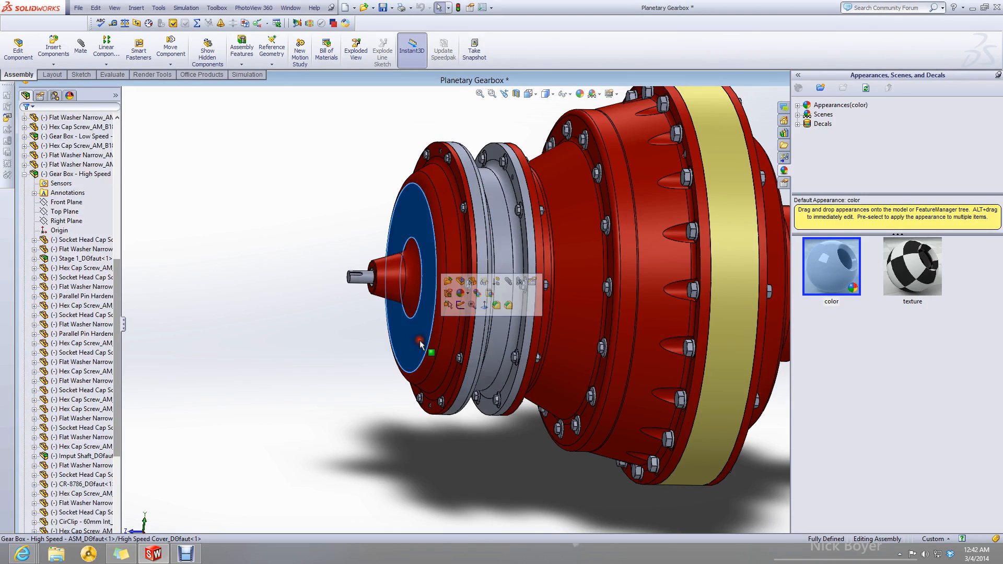
scroll(74, 303, up, 11)
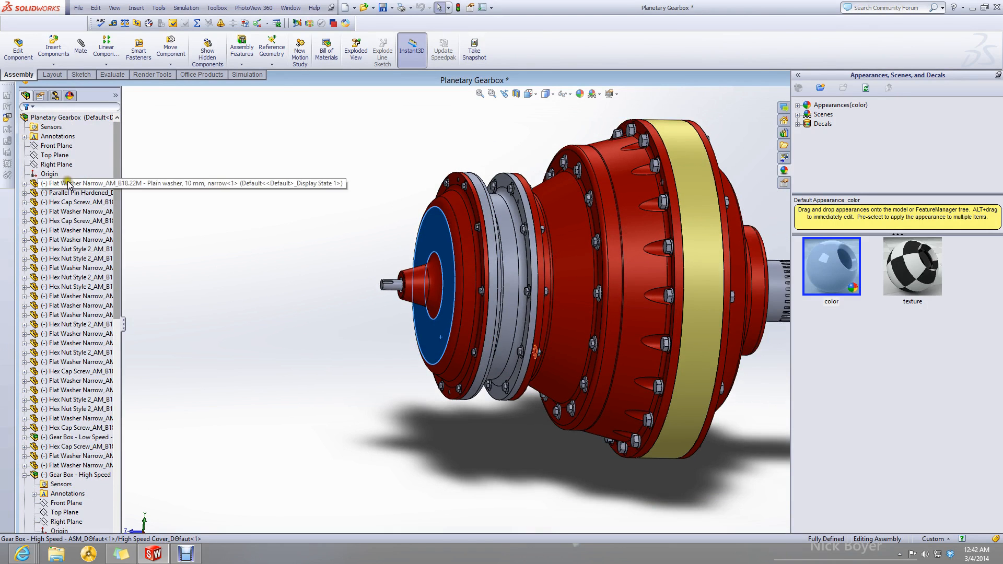
scroll(261, 315, down, 3)
scroll(78, 335, down, 13)
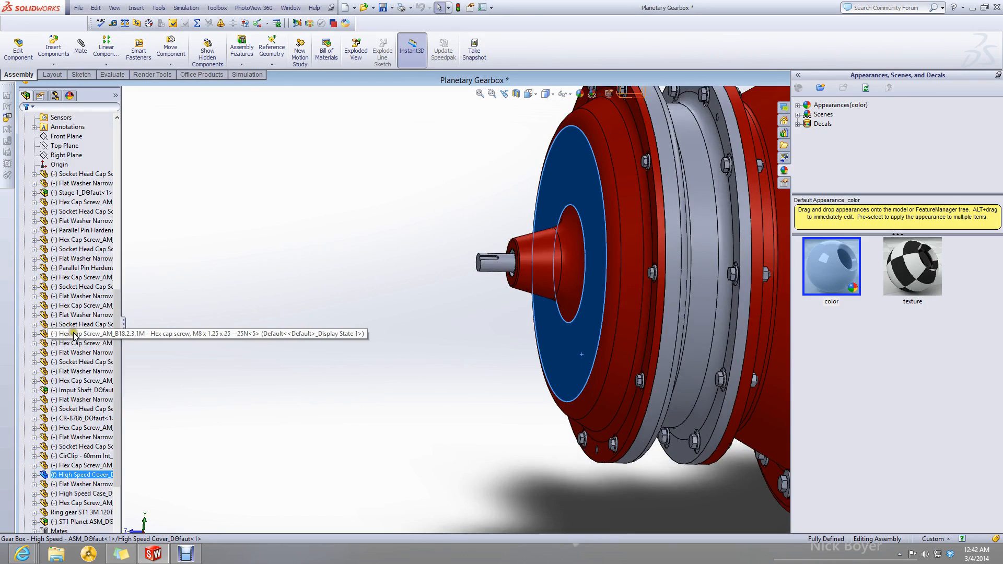
scroll(75, 337, up, 11)
scroll(130, 385, up, 1)
scroll(550, 322, up, 2)
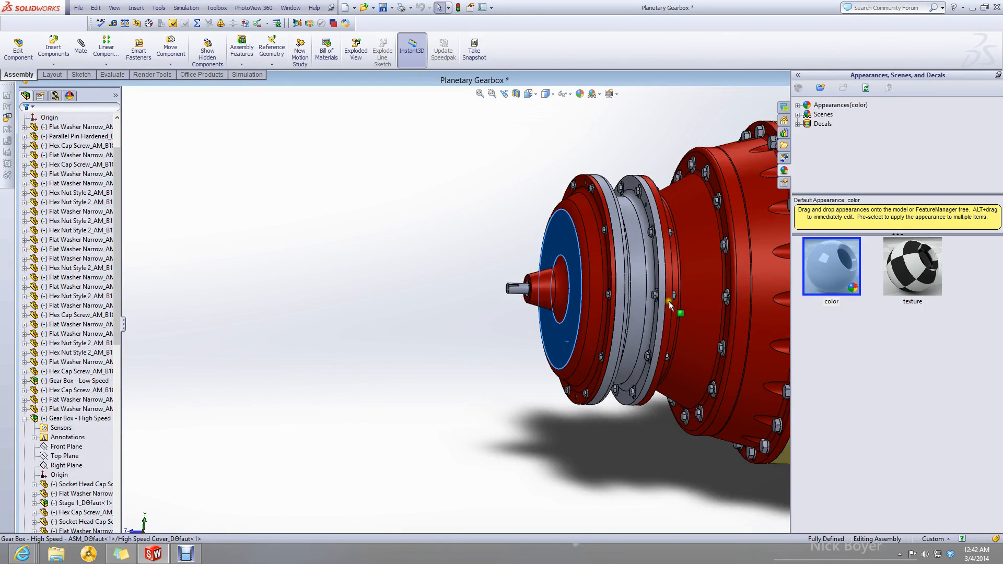
click(642, 284)
scroll(47, 296, down, 7)
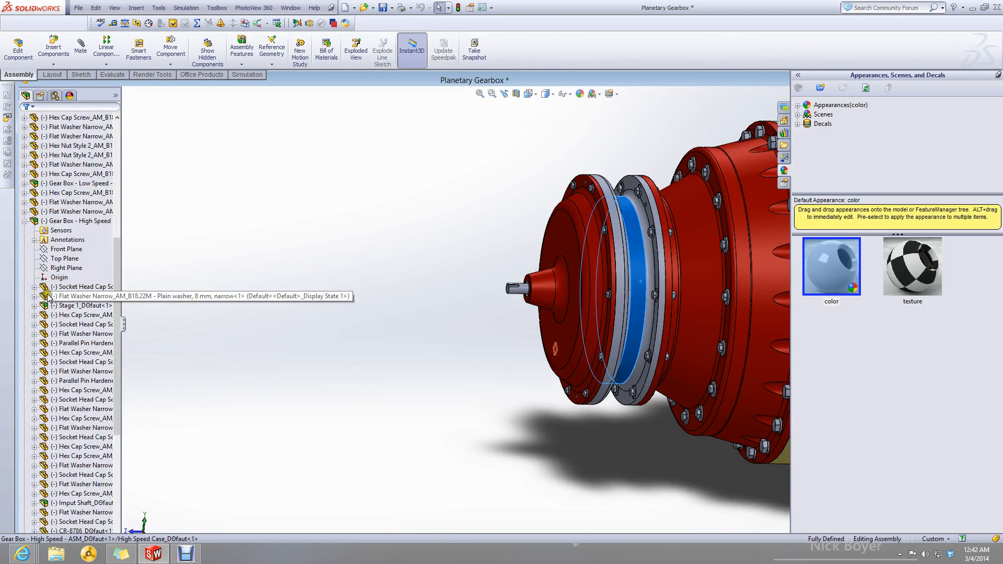
scroll(48, 295, down, 9)
scroll(151, 340, up, 3)
scroll(94, 340, up, 7)
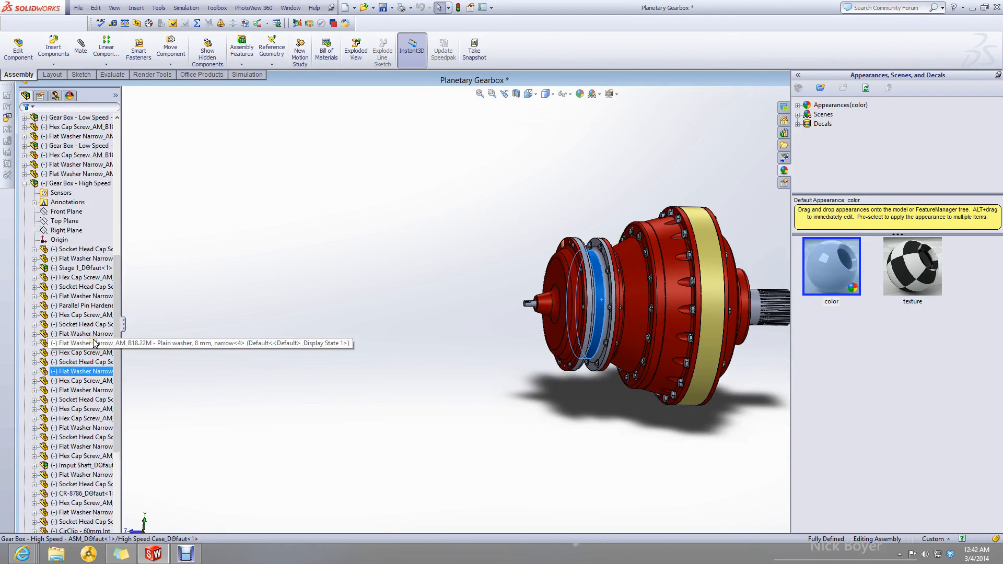
Dissolve the Gear Box - High Speed subassembly, moving its components into the Planetary Gearbox assembly.
scroll(92, 267, up, 2)
right_click(93, 241)
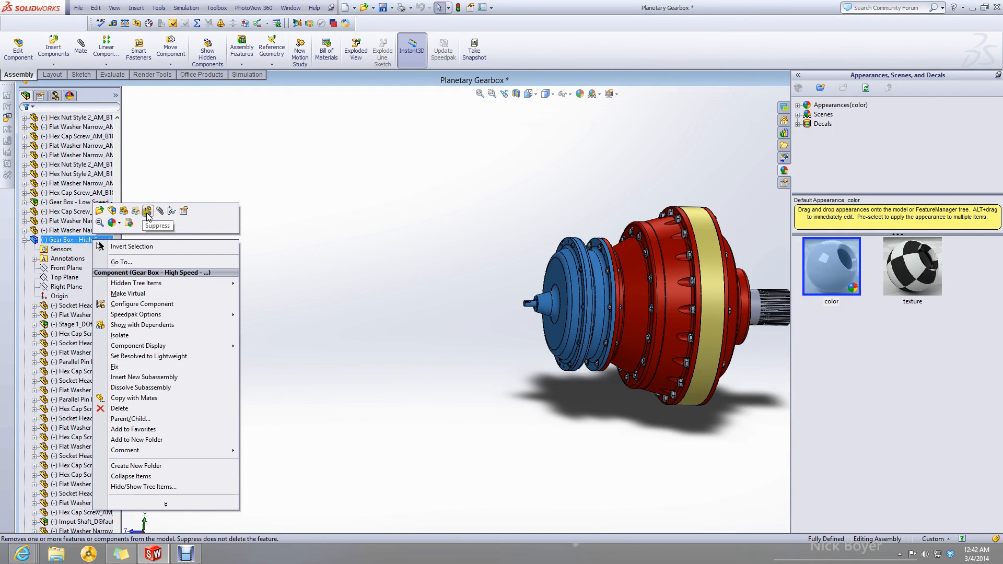
click(164, 388)
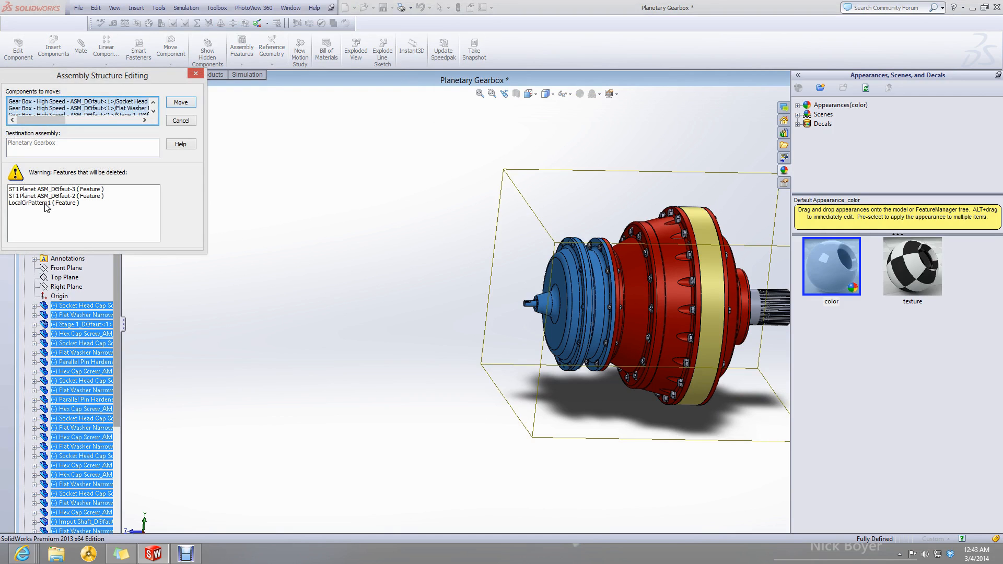
click(175, 102)
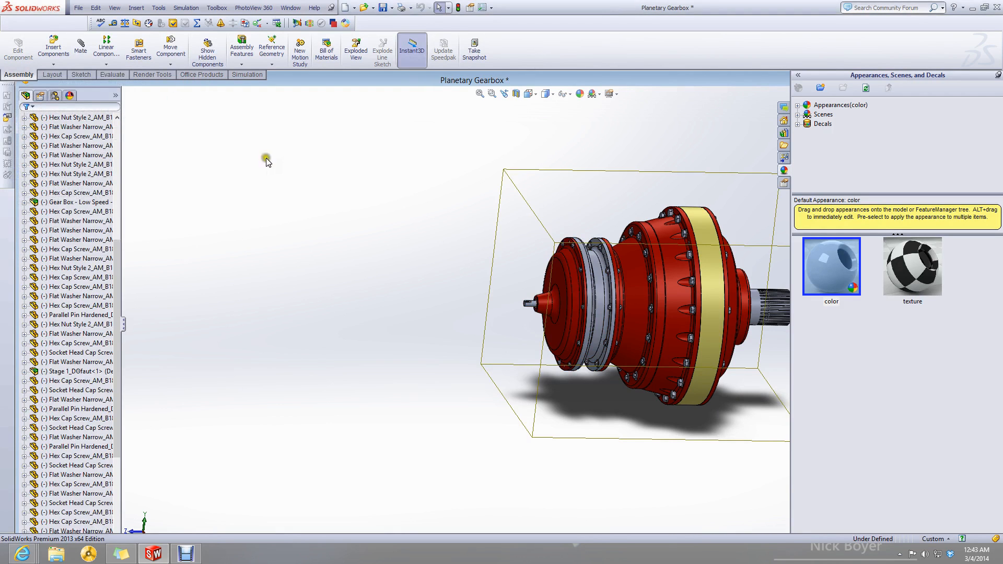
click(285, 286)
Hide the Low Speed Case to expose the internal gear stages.
scroll(661, 290, down, 3)
middle_drag(662, 291, 630, 310)
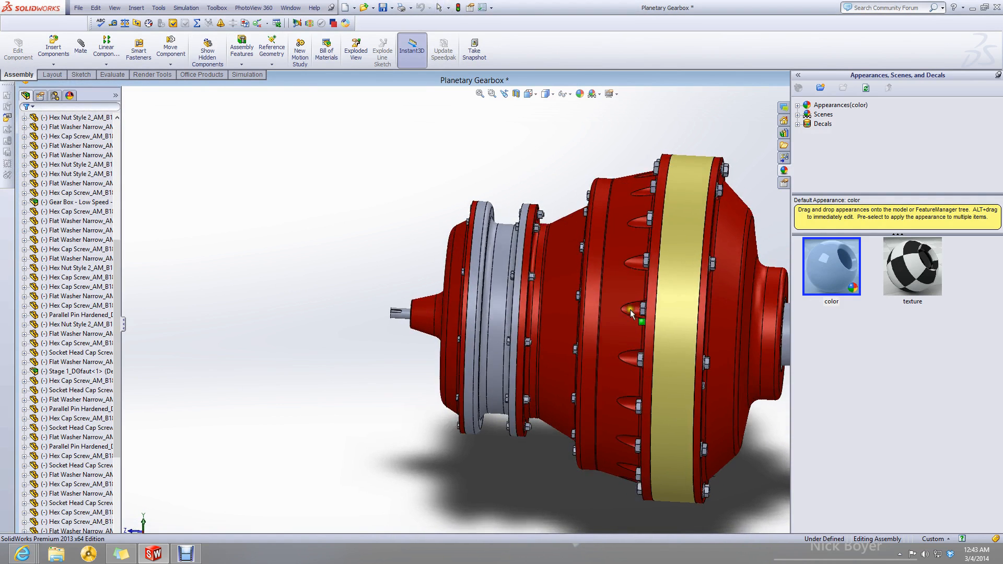
right_click(557, 295)
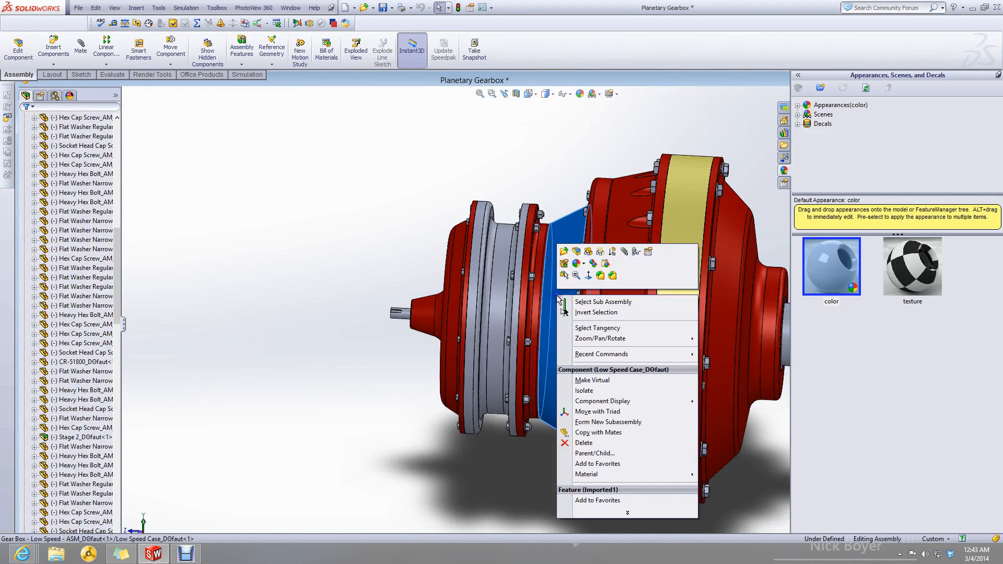
click(591, 255)
Move the Stage 1 carrier assembly with its ST 1-2 shaft out of the housing, to the input shaft side.
middle_drag(547, 298, 505, 306)
scroll(505, 301, down, 10)
scroll(531, 316, down, 3)
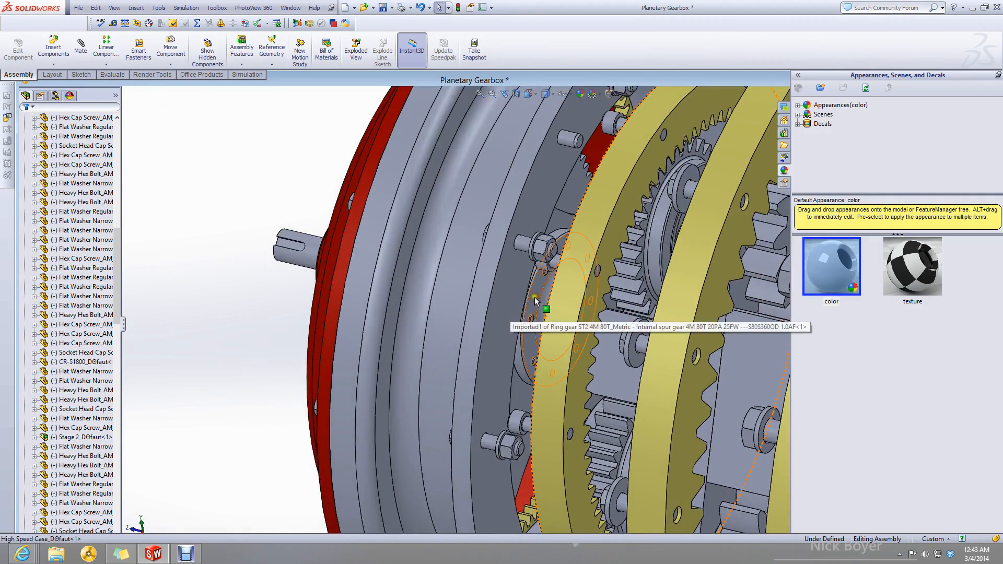
click(530, 312)
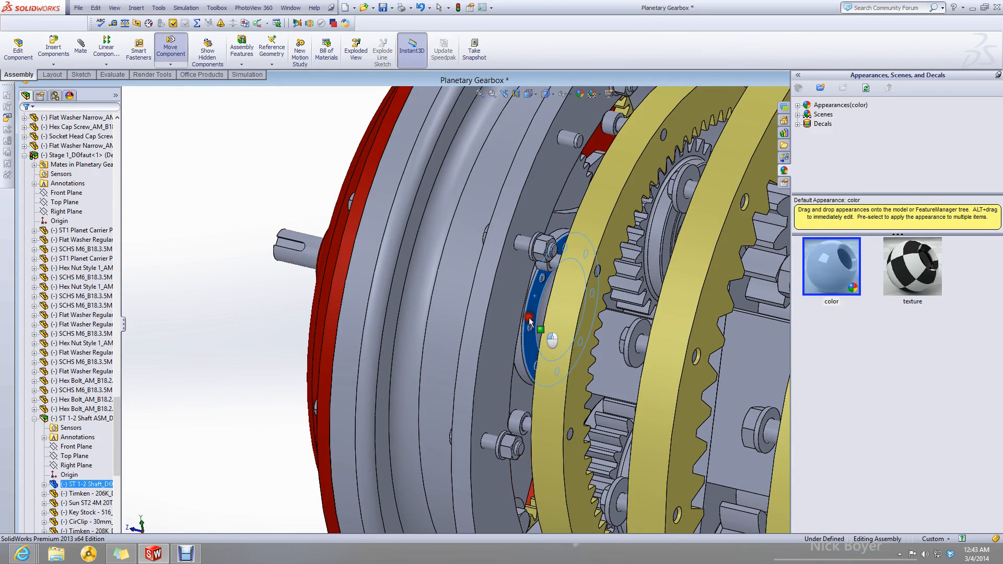
drag(537, 331, 655, 348)
drag(602, 331, 539, 319)
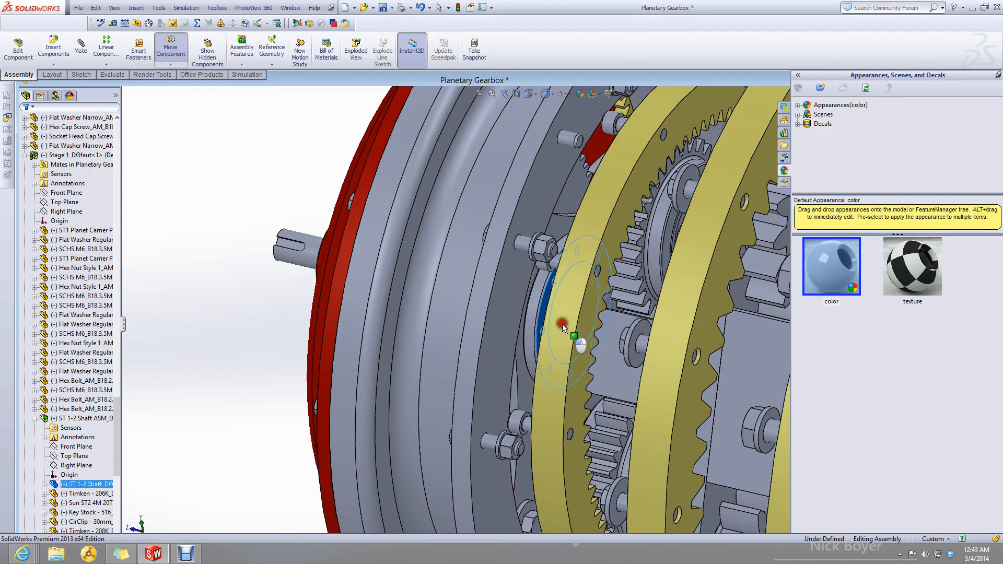
drag(401, 290, 141, 234)
scroll(300, 344, up, 6)
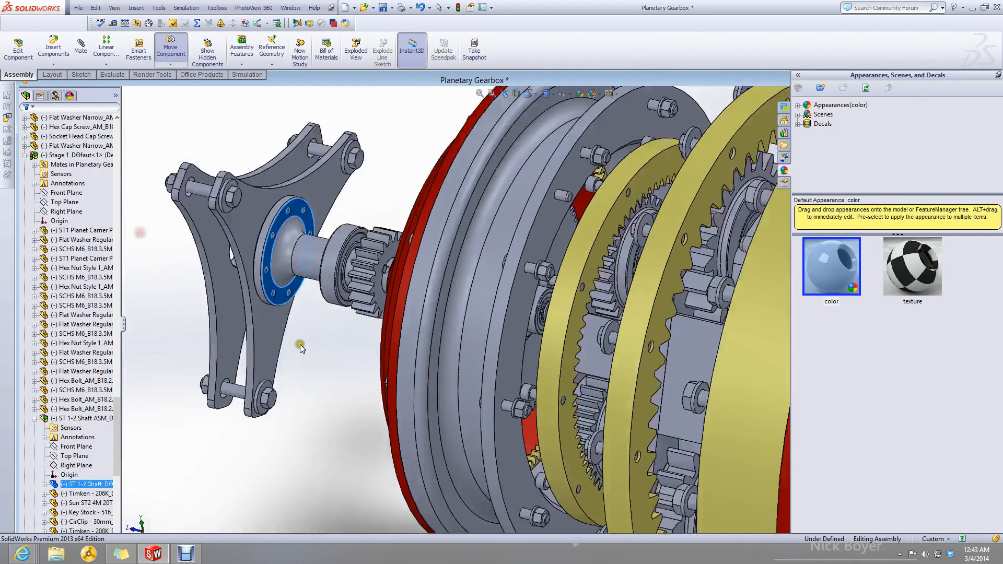
mouse_move(322, 318)
middle_down()
mouse_move(298, 291)
mouse_move(307, 314)
middle_up()
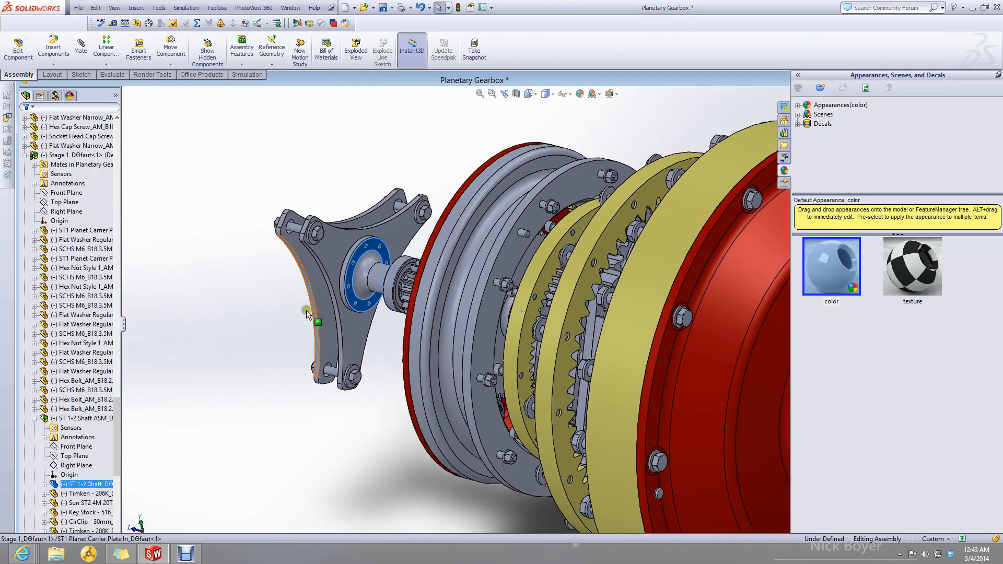
click(261, 336)
Hide the High Speed Case between the red cover and the ring gears.
middle_drag(261, 337, 320, 369)
middle_drag(298, 319, 286, 324)
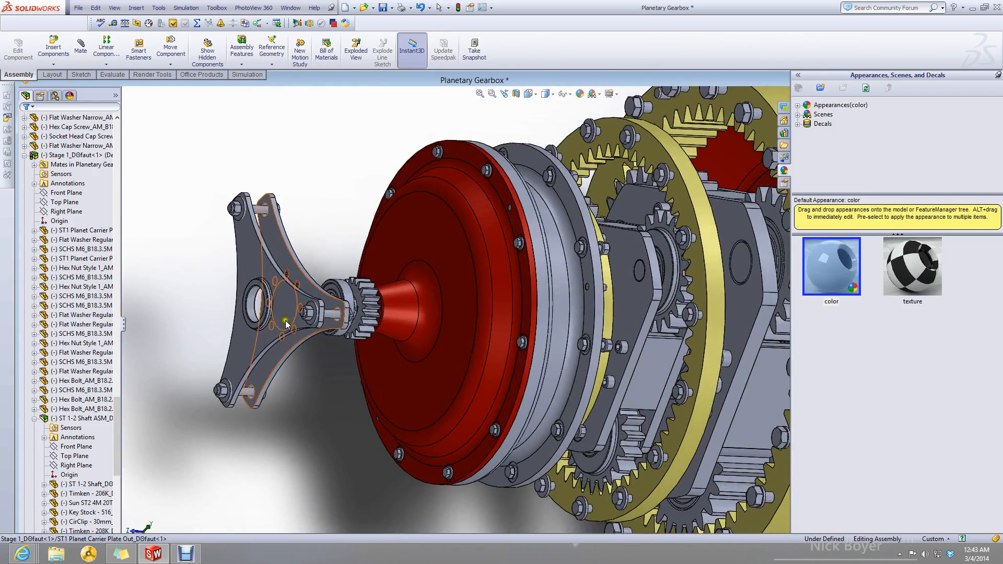
middle_drag(468, 377, 541, 325)
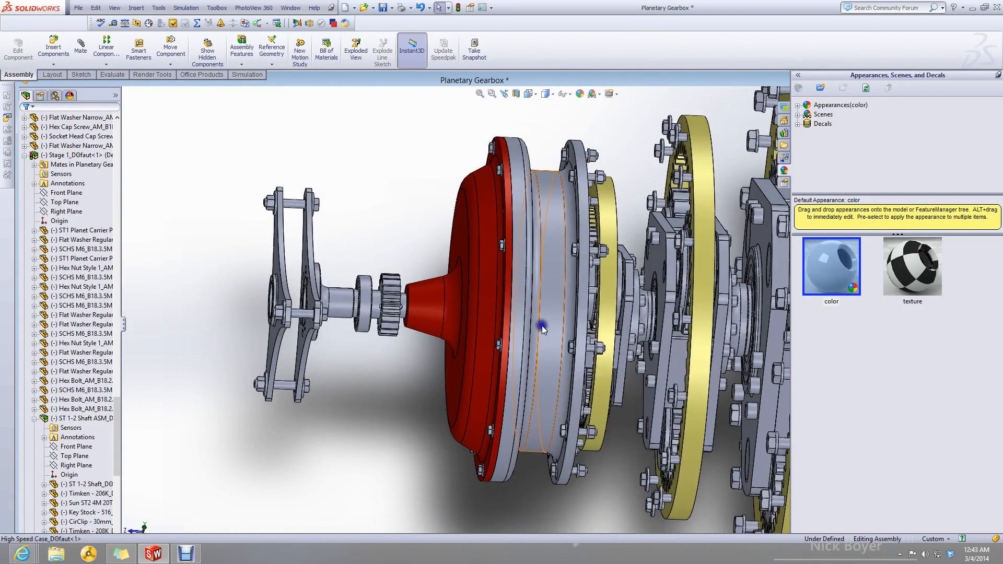
right_click(541, 325)
click(573, 276)
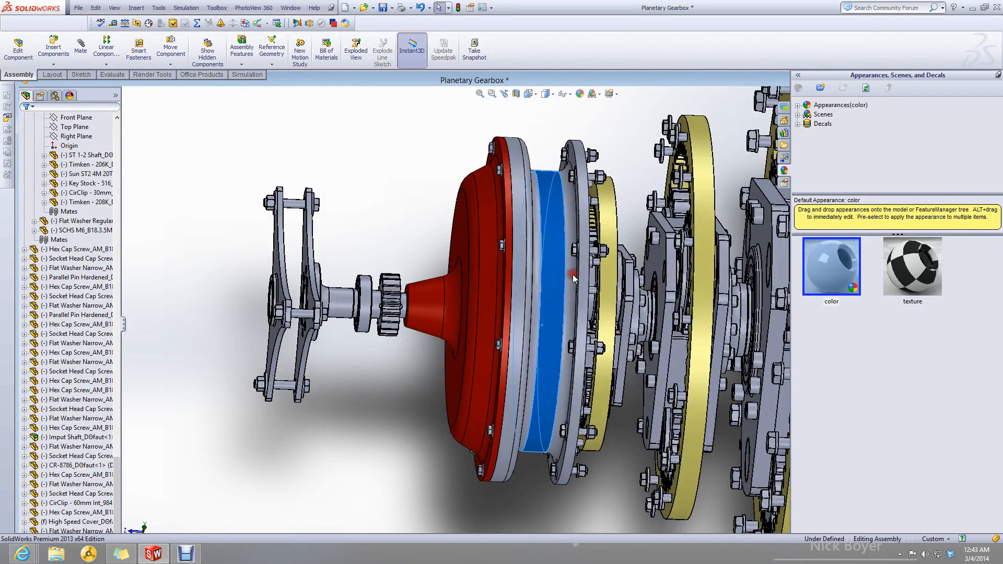
Move the Stage 1 carrier assembly to the gear side of the red cover and mate its outer plate coincident with the ST1 planet spacer's end face.
middle_drag(534, 327, 515, 357)
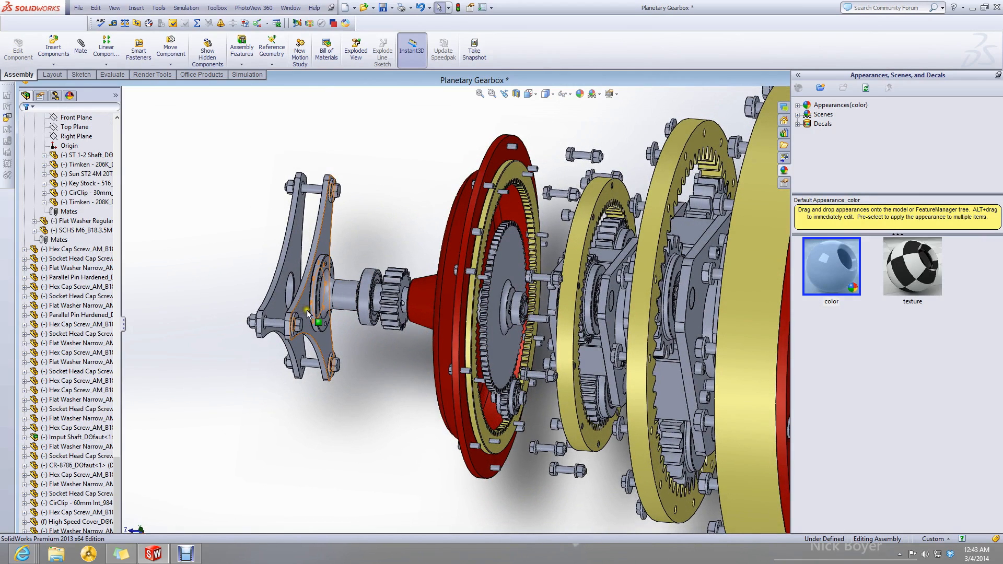
drag(377, 325, 543, 326)
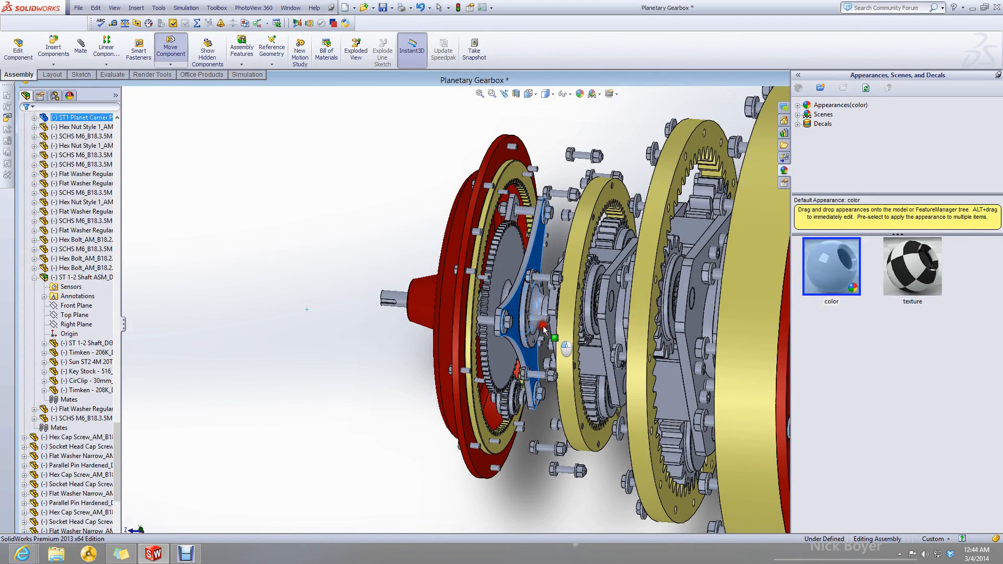
scroll(528, 420, down, 10)
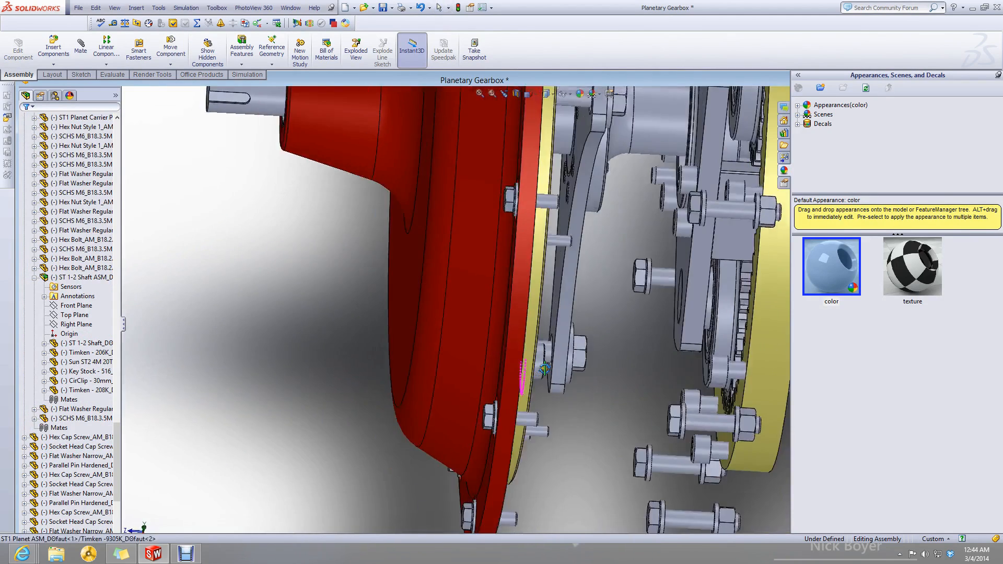
middle_drag(542, 369, 486, 378)
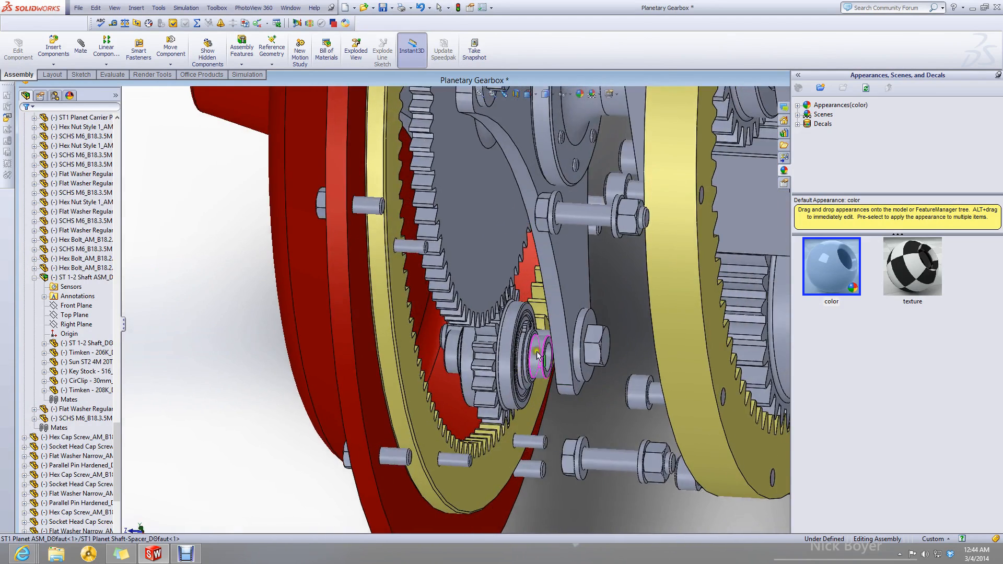
scroll(545, 365, down, 5)
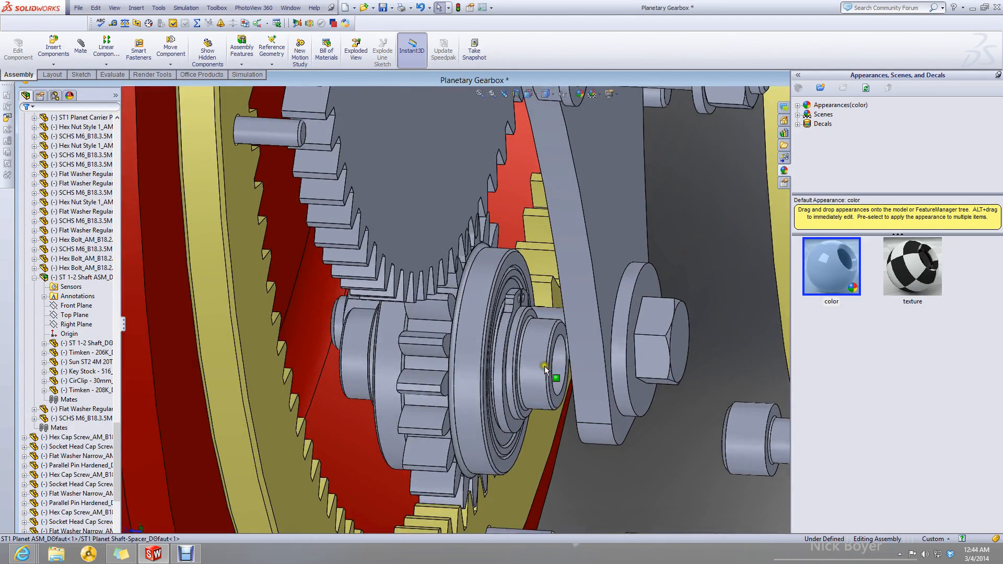
click(81, 51)
mouse_move(560, 332)
middle_down()
mouse_move(587, 333)
mouse_move(575, 331)
middle_up()
click(577, 283)
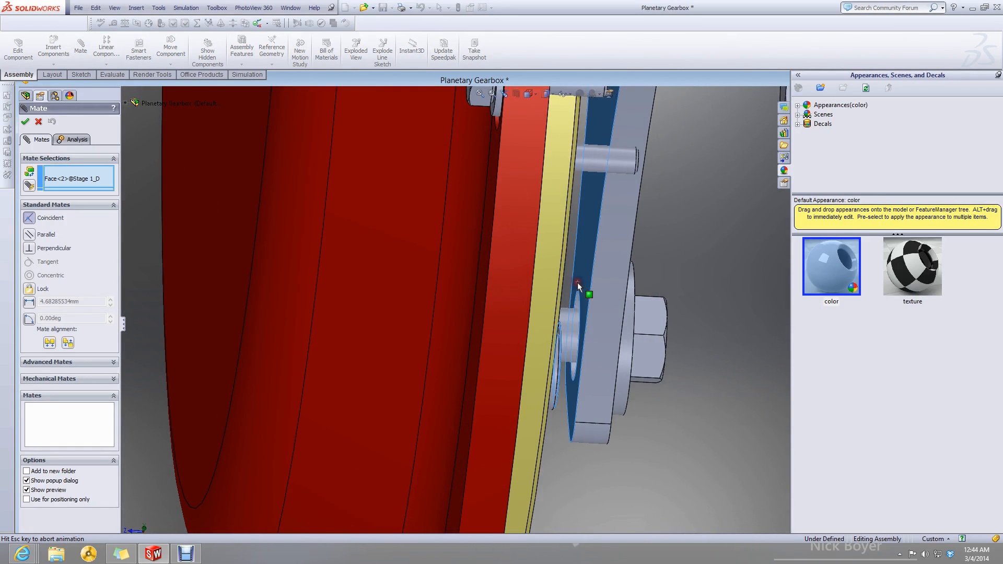
scroll(581, 324, up, 3)
middle_drag(584, 397, 711, 284)
scroll(609, 356, down, 3)
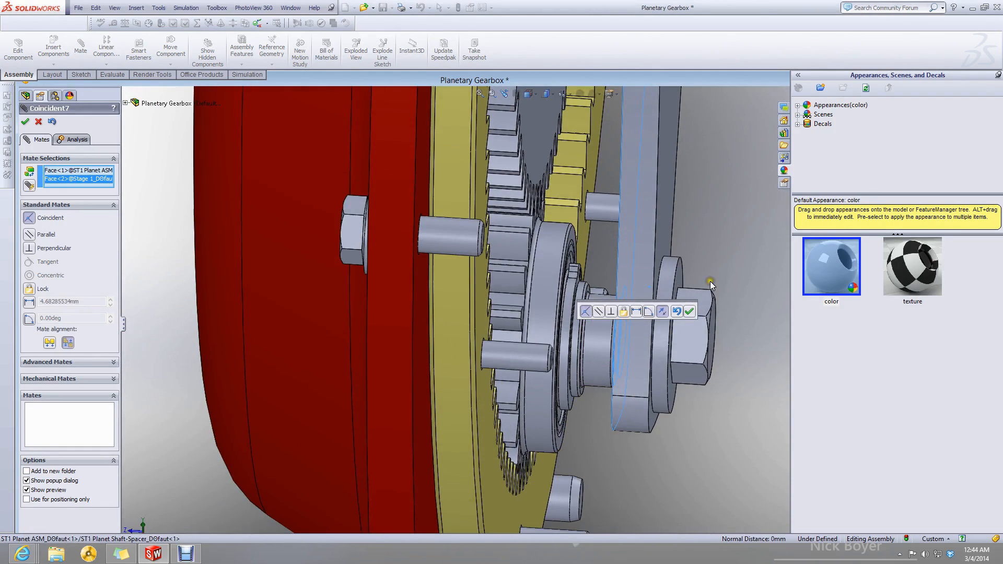
click(690, 311)
Add a concentric mate between the 12 mm washer on the Stage 1 carrier and the ST1 planet shaft spacer.
middle_drag(629, 339, 635, 389)
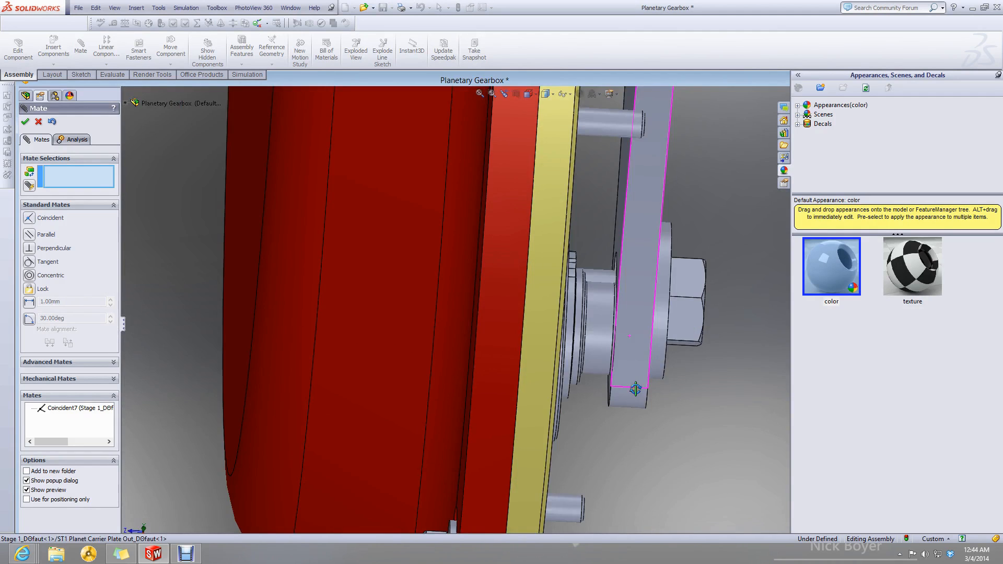
click(663, 303)
click(609, 316)
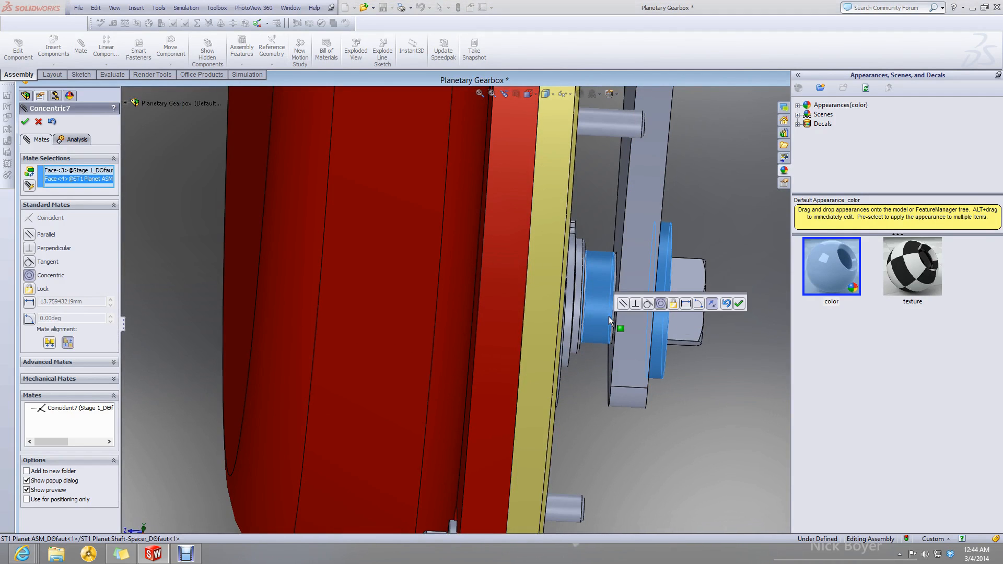
scroll(609, 316, up, 4)
middle_drag(601, 334, 585, 315)
click(734, 304)
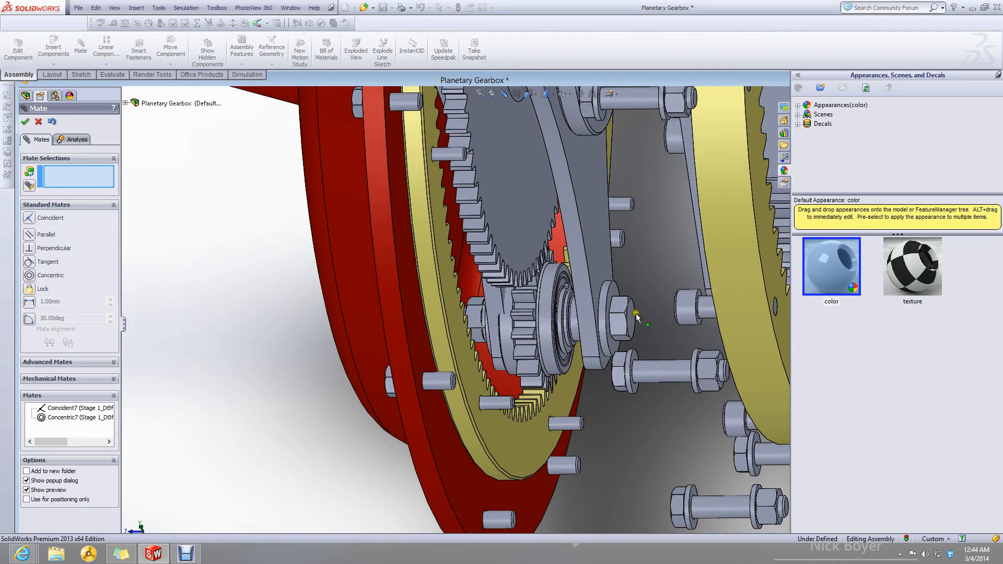
Mate the ST1 planet gear concentric with the same Stage 1 washer, and swing the carrier to try its movement.
scroll(568, 317, down, 5)
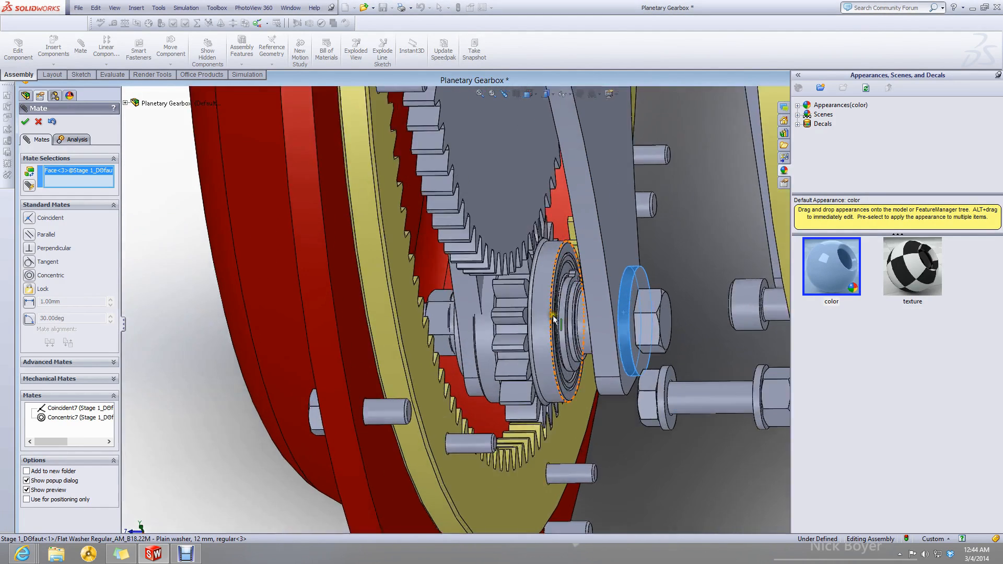
click(503, 337)
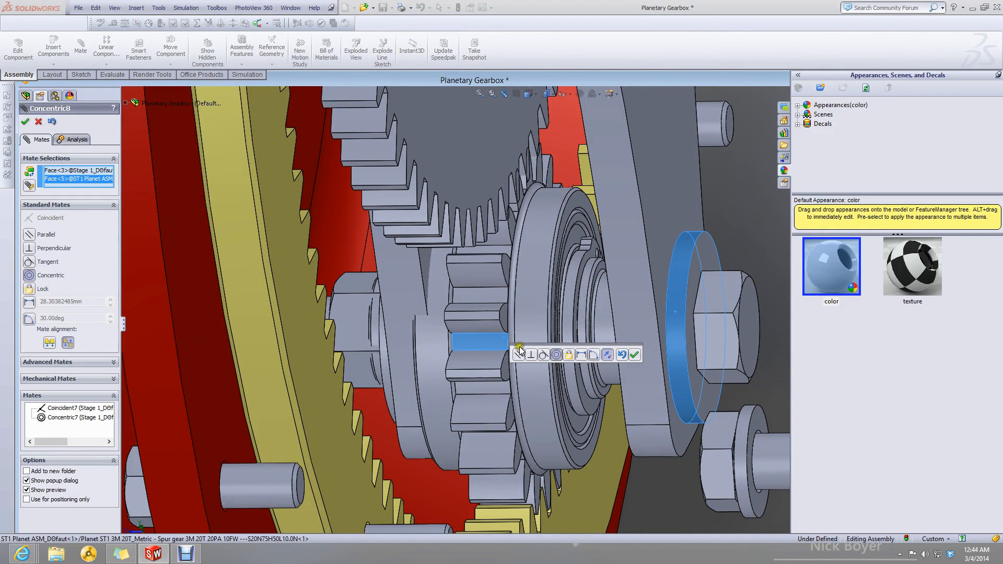
click(634, 354)
drag(638, 328, 681, 348)
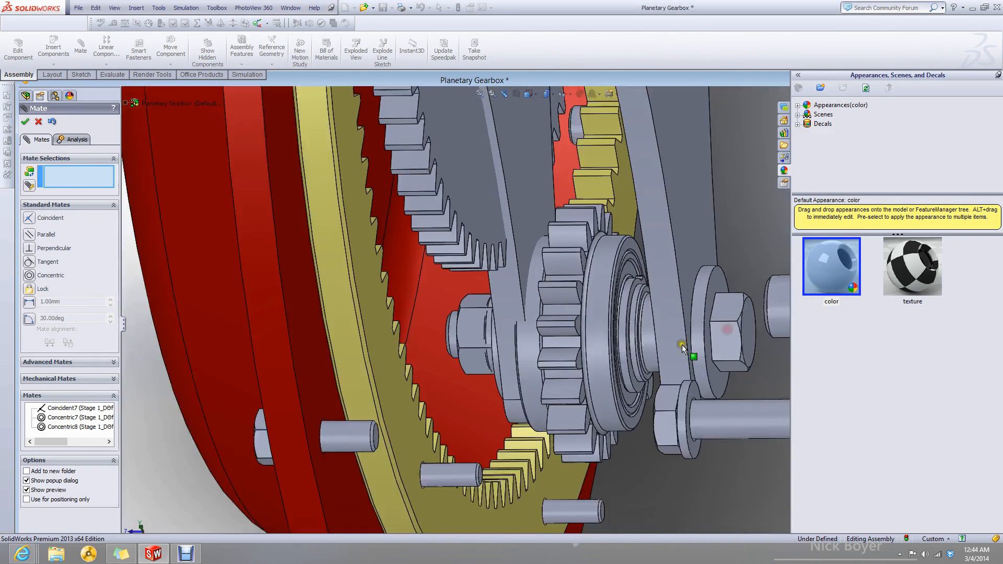
scroll(682, 347, up, 5)
mouse_move(581, 256)
mouse_down()
mouse_move(555, 260)
mouse_move(590, 264)
mouse_up()
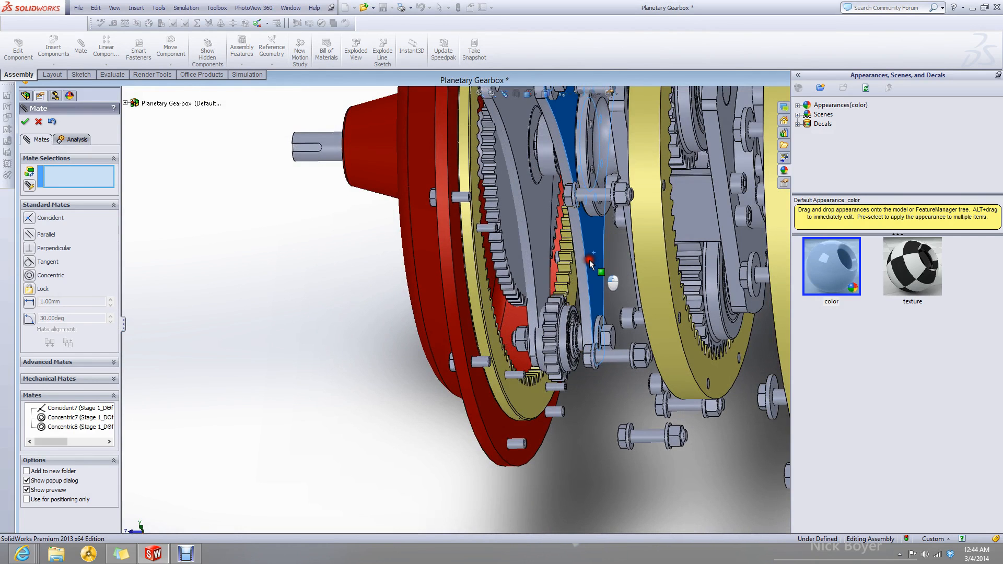
Mate the side face of the ST1 planet gear coincident with the side face of the input shaft's sun gear.
scroll(535, 334, down, 8)
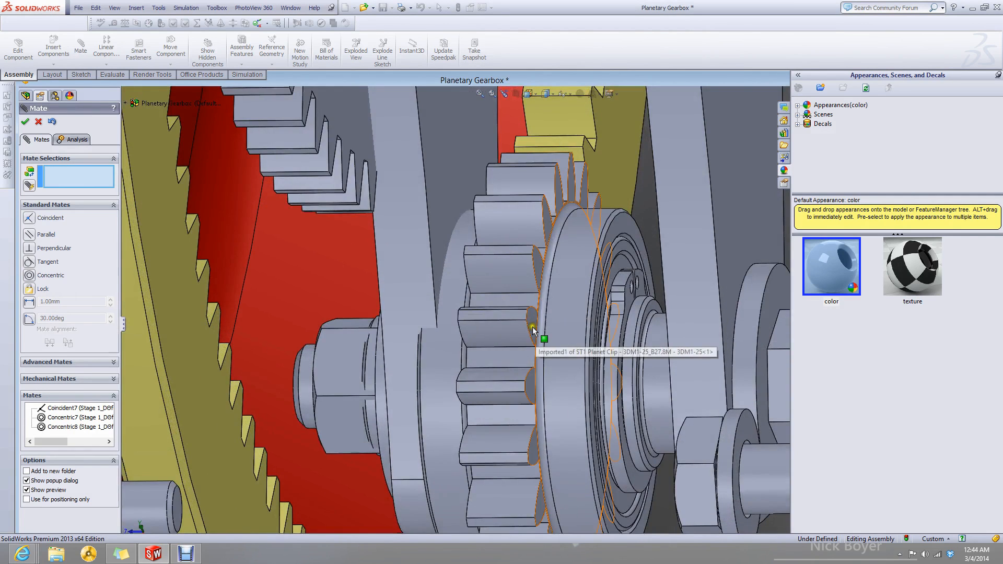
click(532, 328)
click(362, 156)
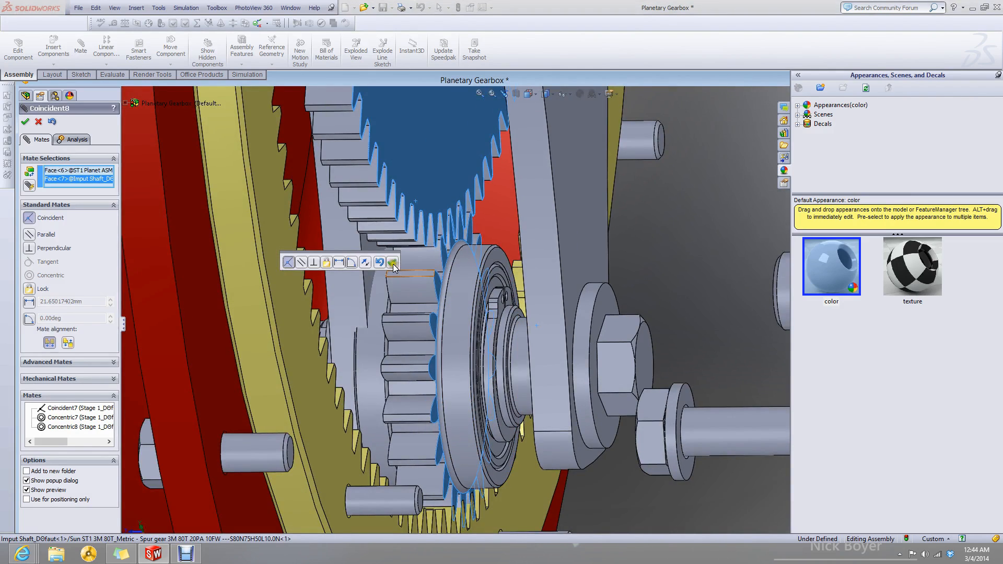
click(393, 266)
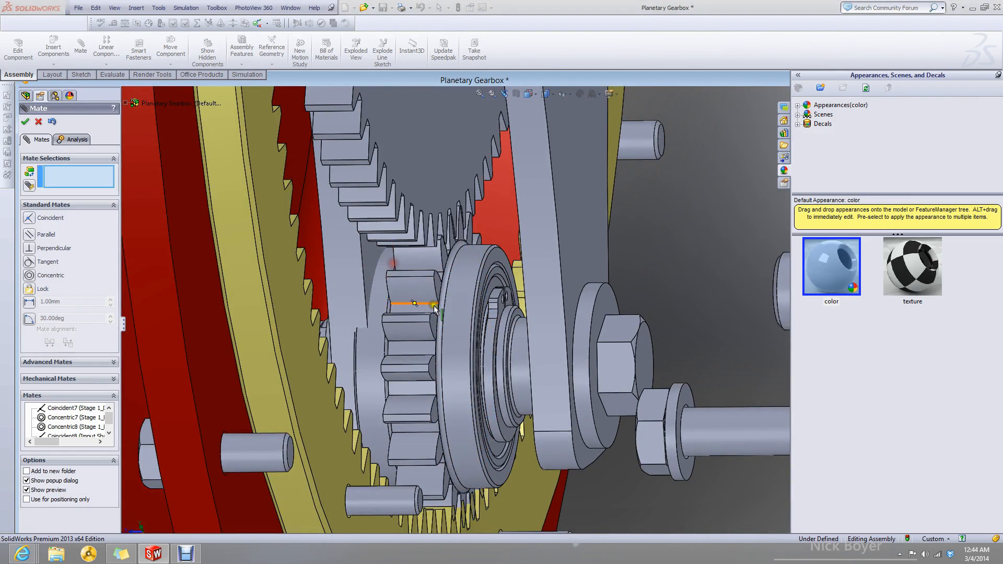
scroll(443, 335, up, 8)
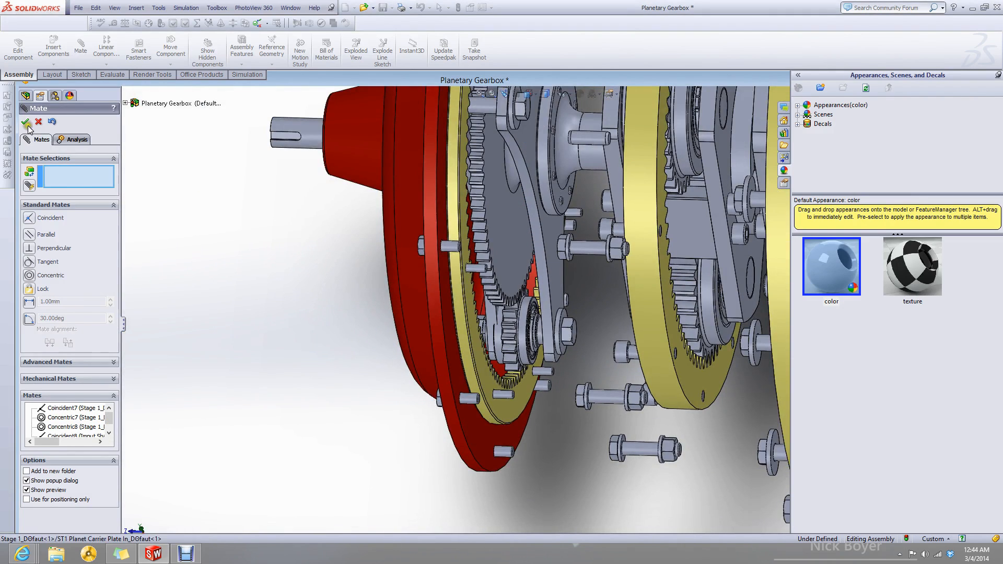
click(25, 122)
Rotate the Stage 1 carrier and the ST1 sun gear slightly to adjust how they sit with the planet gear.
drag(544, 302, 581, 320)
click(596, 300)
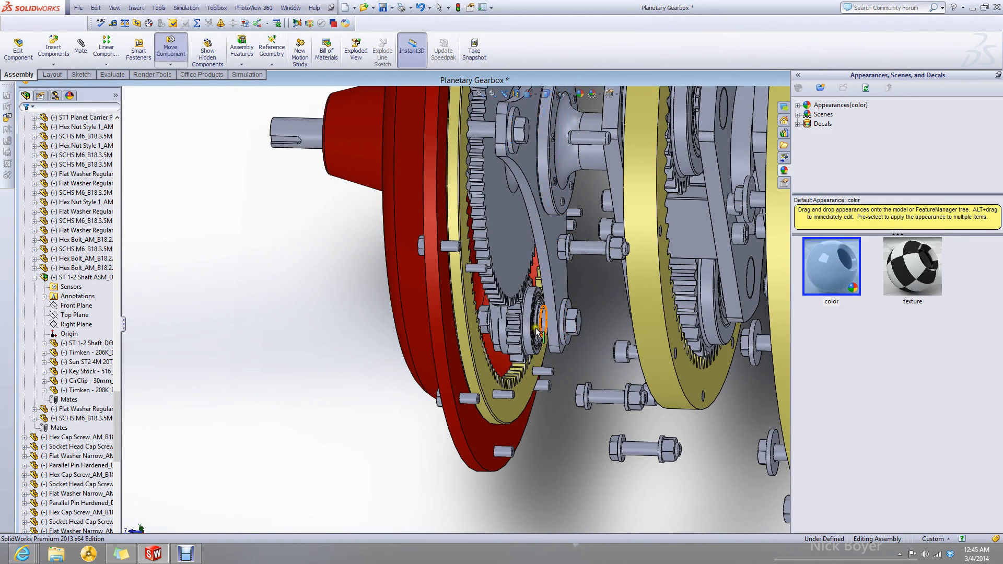
scroll(536, 322, down, 2)
mouse_move(487, 247)
mouse_down()
mouse_move(501, 267)
mouse_move(528, 262)
mouse_move(479, 252)
mouse_up()
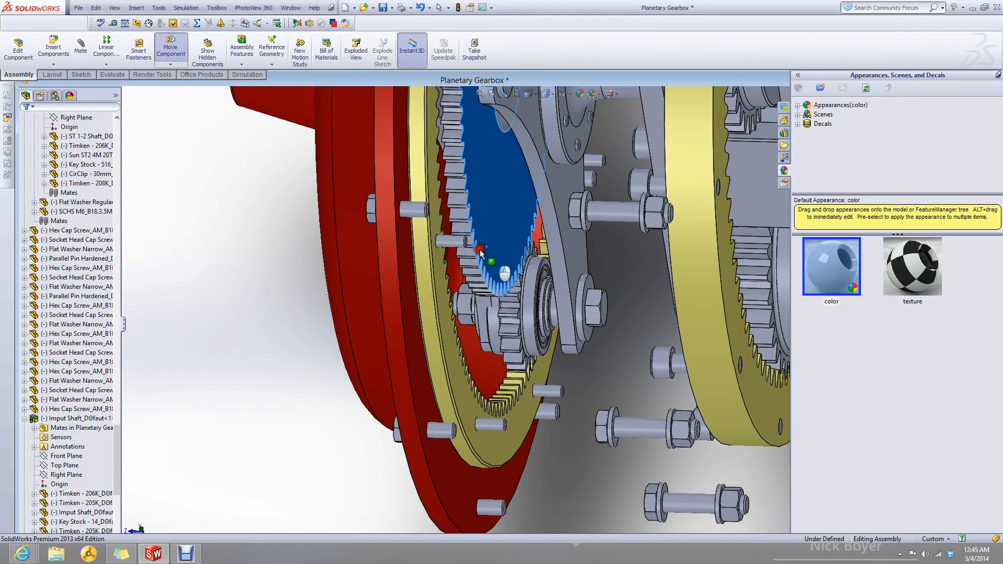
scroll(508, 280, up, 3)
click(334, 306)
scroll(439, 261, up, 5)
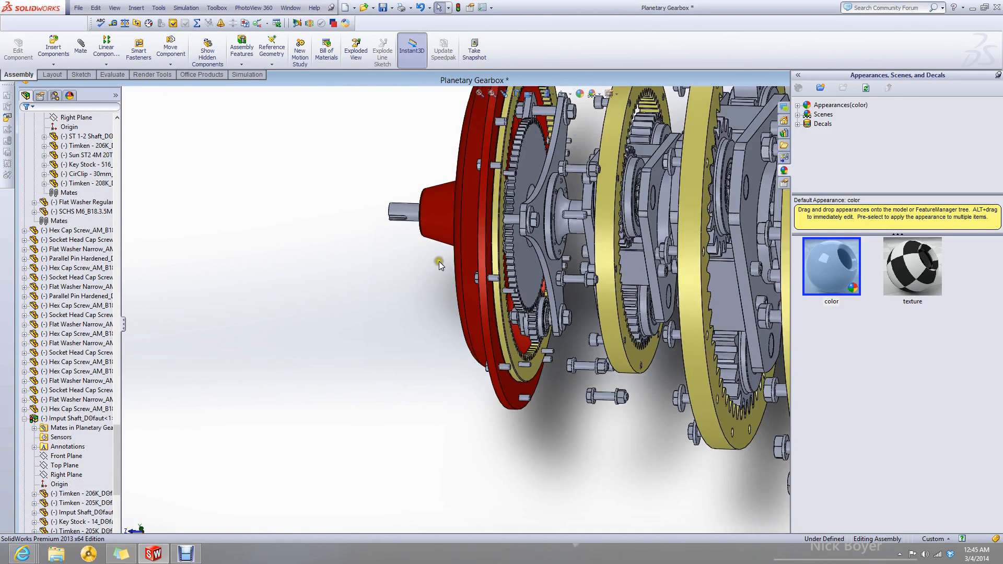
Open the Gear Box - Low Speed subassembly in its own window.
middle_drag(507, 240, 571, 281)
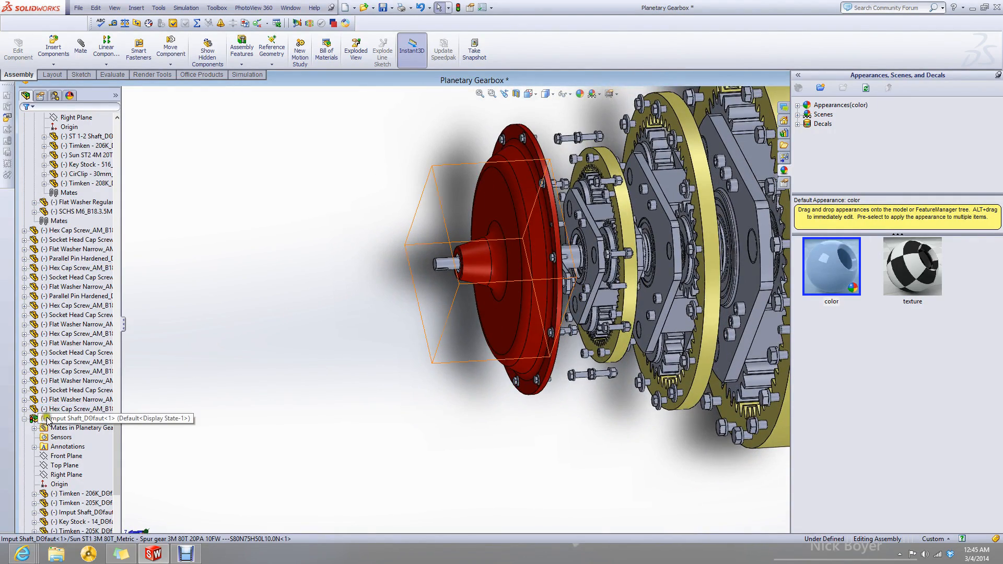
scroll(63, 418, down, 15)
scroll(75, 414, up, 15)
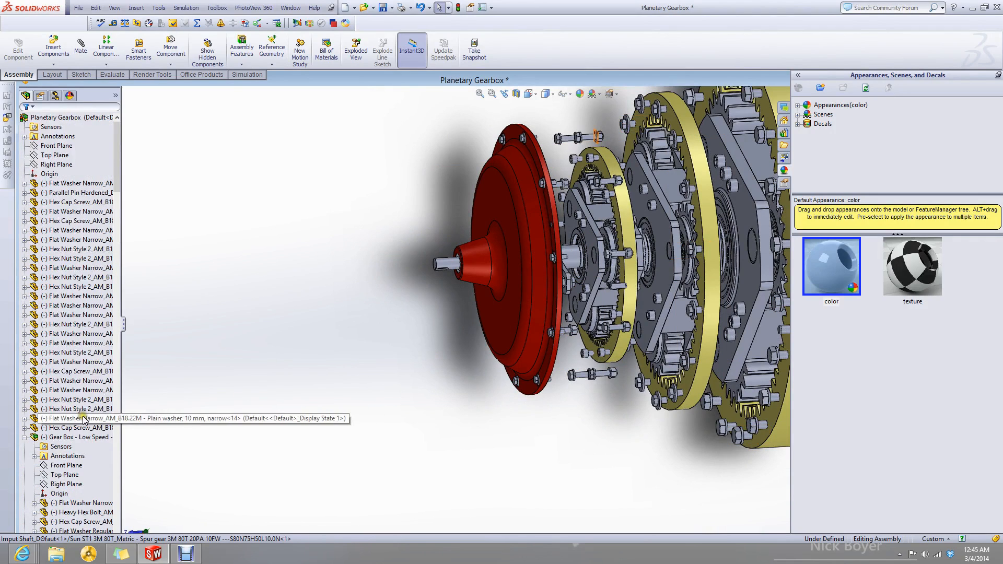
click(92, 440)
right_click(92, 440)
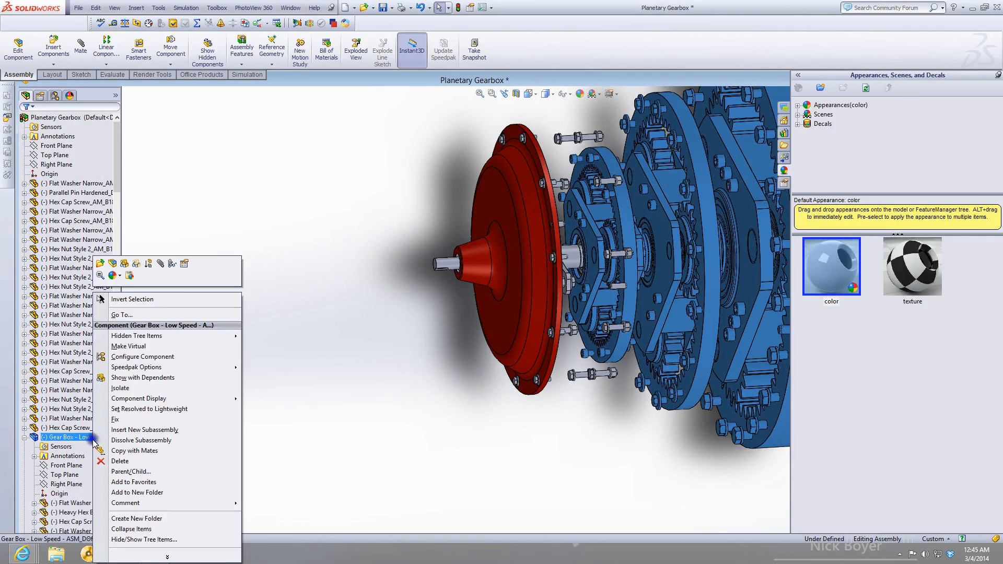
click(98, 263)
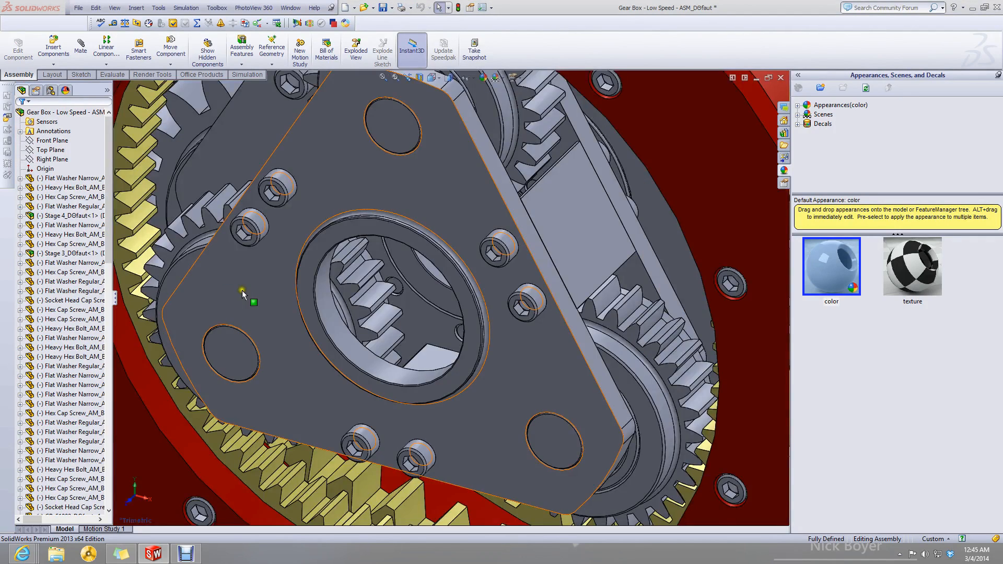
Fix the Low Speed Case, the ST4 ring gear and the Low Speed Cover in place within the low speed subassembly.
scroll(242, 292, up, 7)
scroll(439, 256, down, 2)
middle_drag(444, 256, 415, 256)
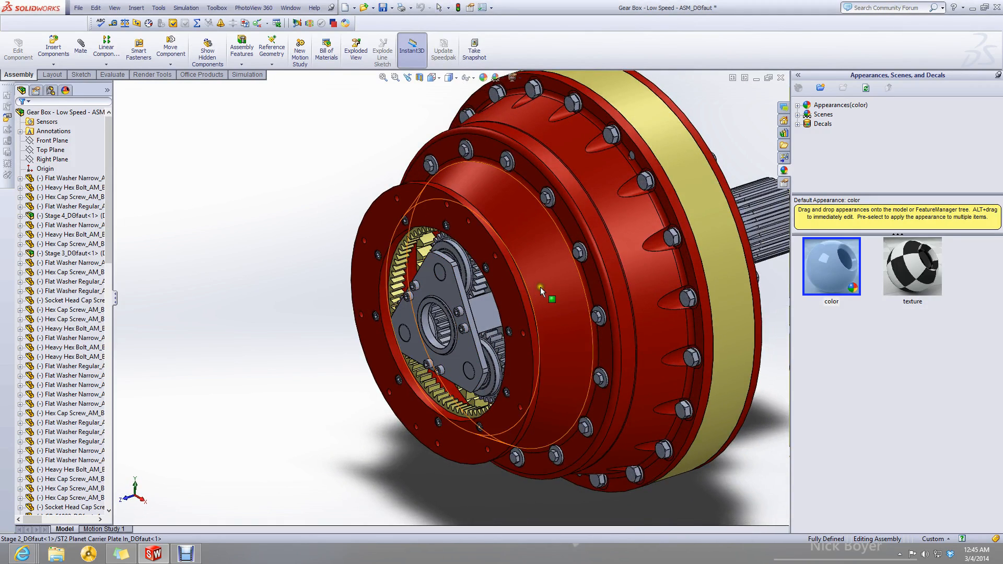
mouse_move(520, 363)
middle_down()
mouse_move(478, 366)
mouse_move(511, 376)
middle_up()
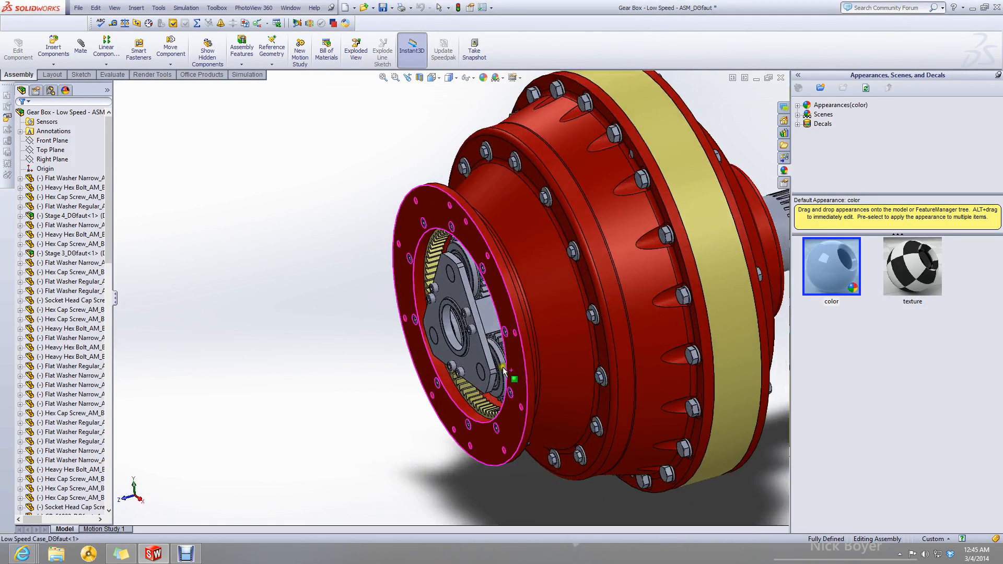
click(563, 322)
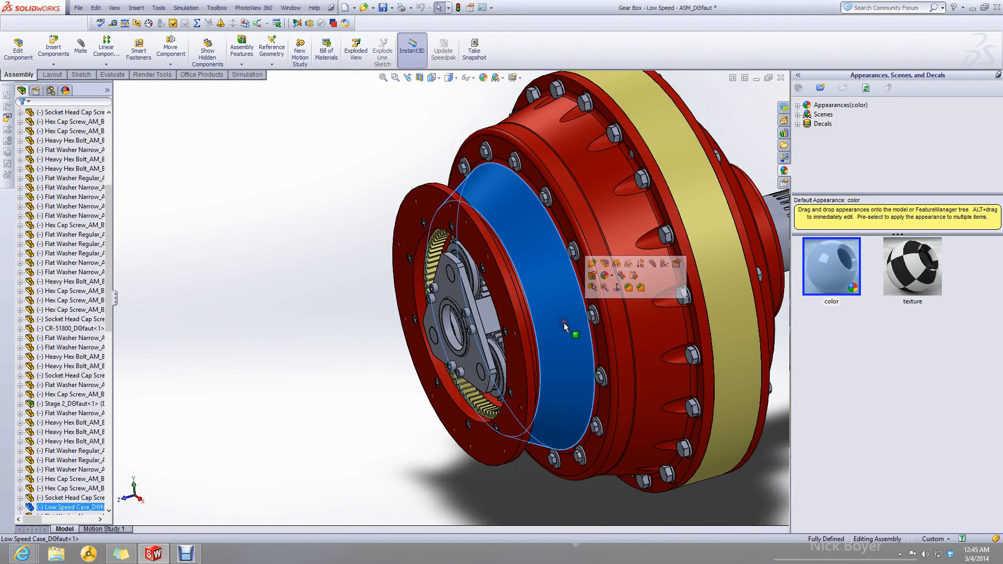
click(638, 343)
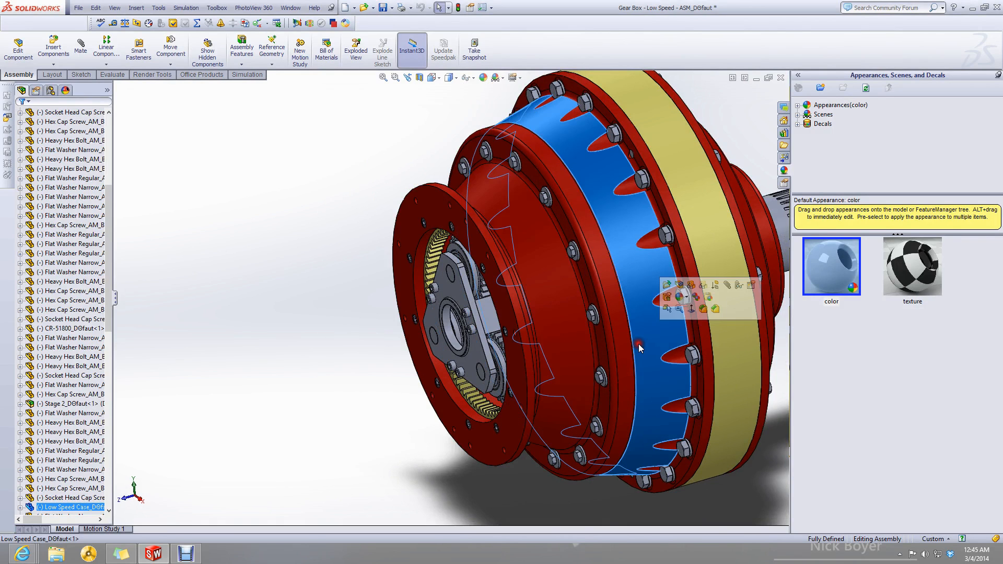
ctrl+click(737, 347)
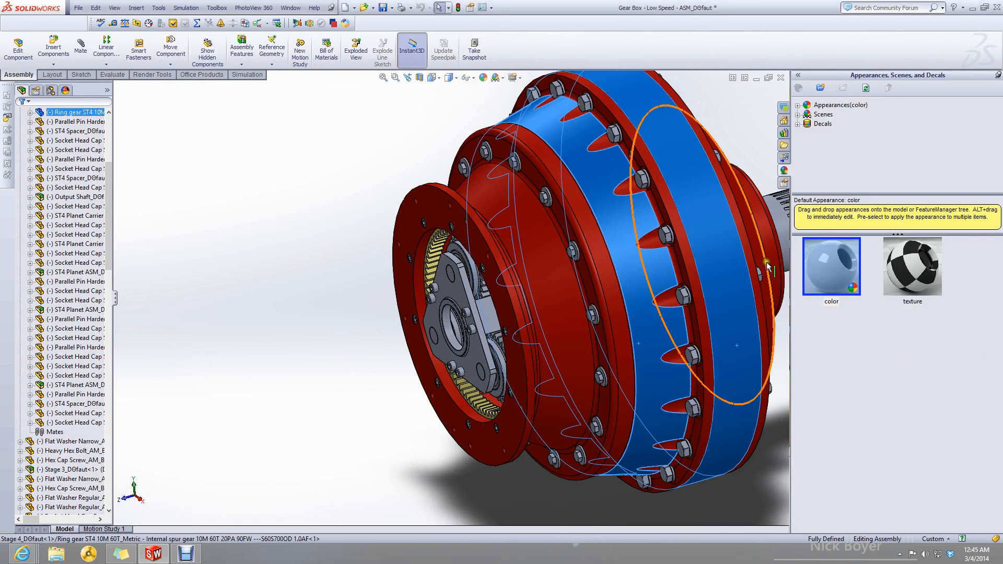
right_click(766, 277)
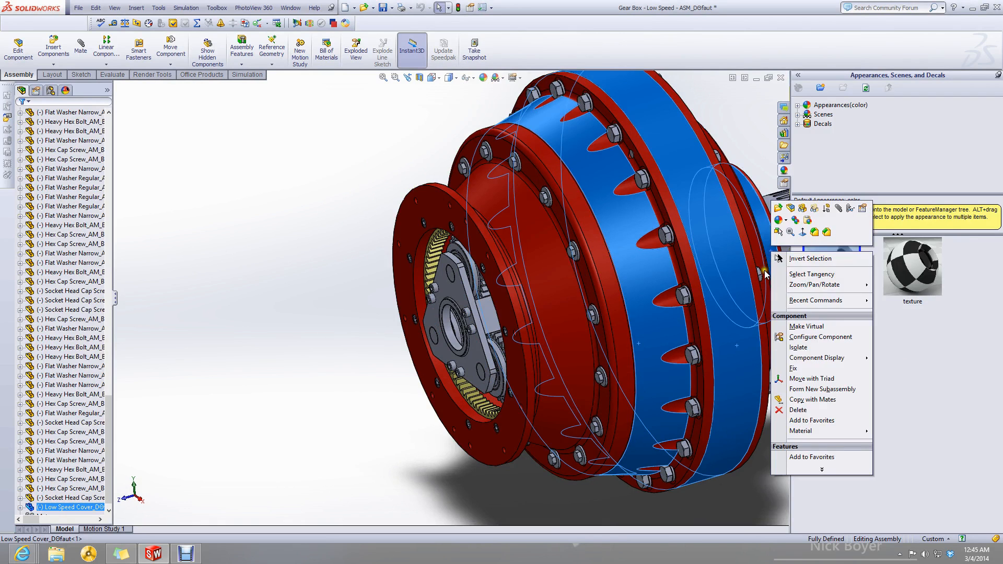
click(806, 369)
click(291, 271)
scroll(309, 281, up, 2)
scroll(529, 274, down, 3)
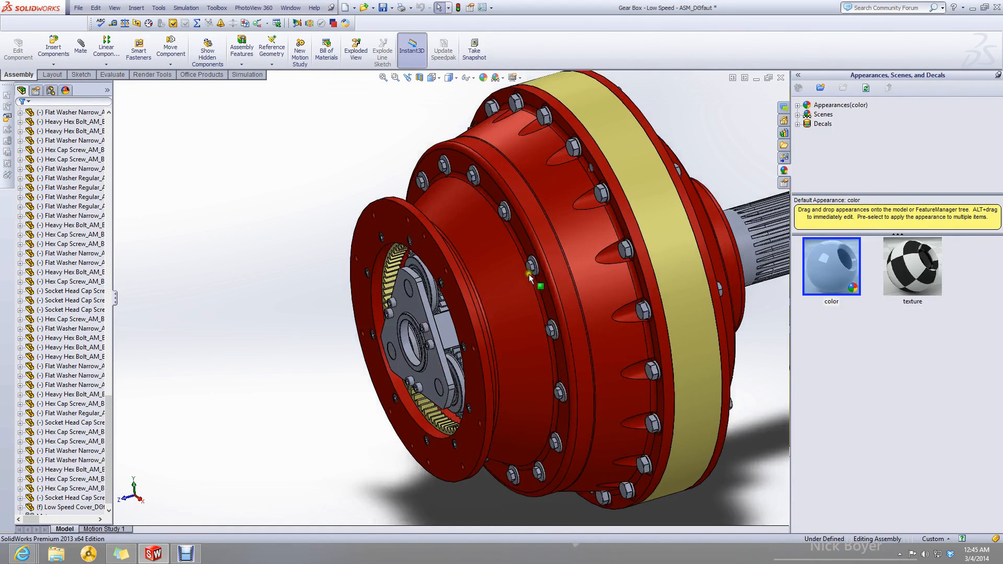
Make the Low Speed Case and the Low Speed Cover transparent.
click(513, 311)
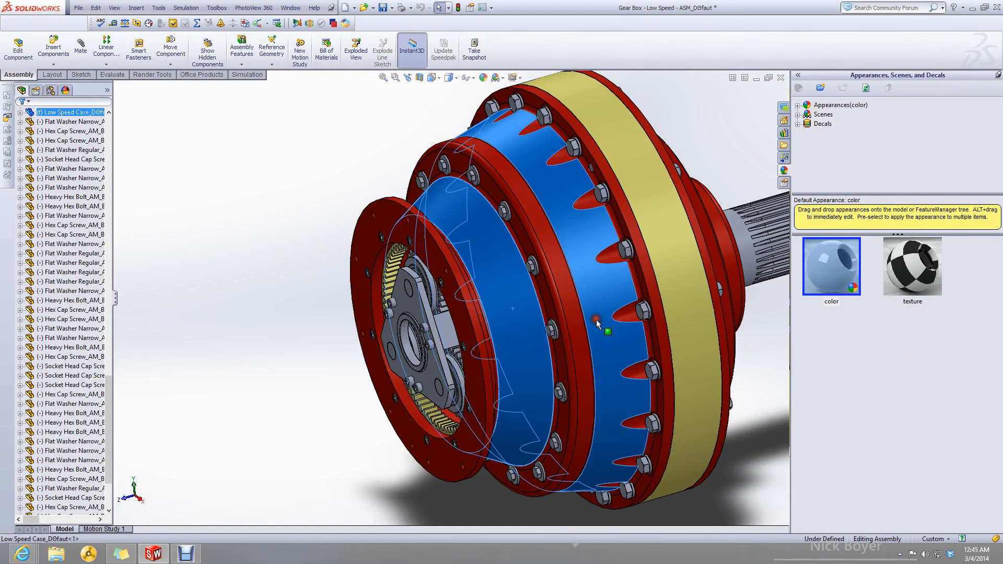
ctrl+click(729, 255)
right_click(729, 255)
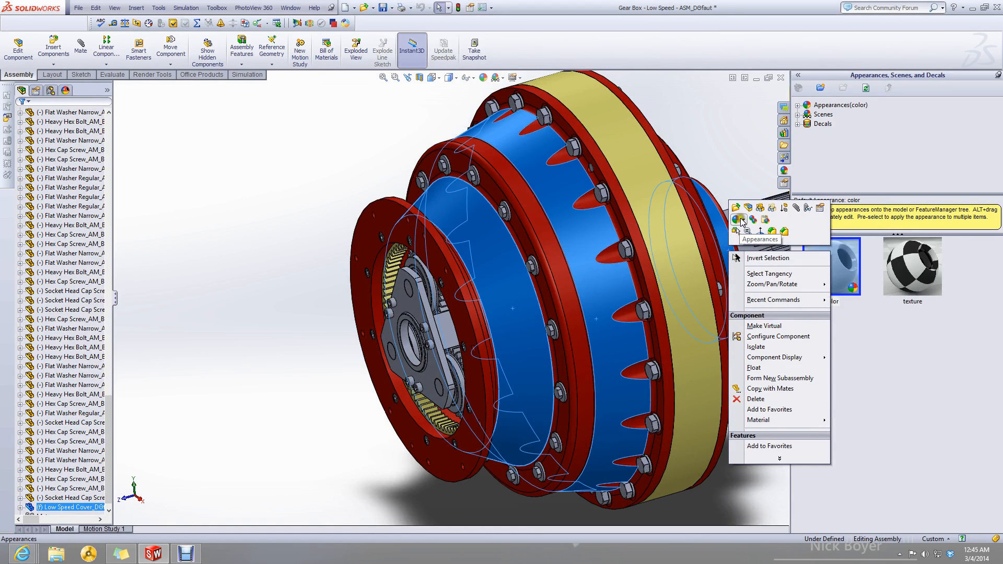
click(761, 209)
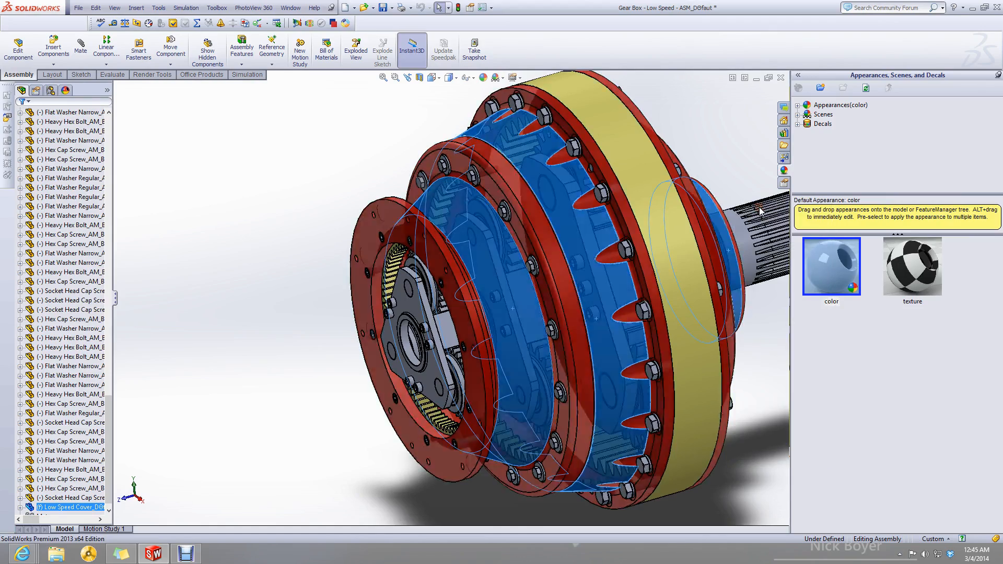
Try to fix the ST3 and ST2 ring gears in place while they belong to the Stage 3 and Stage 2 subassemblies.
scroll(480, 290, down, 6)
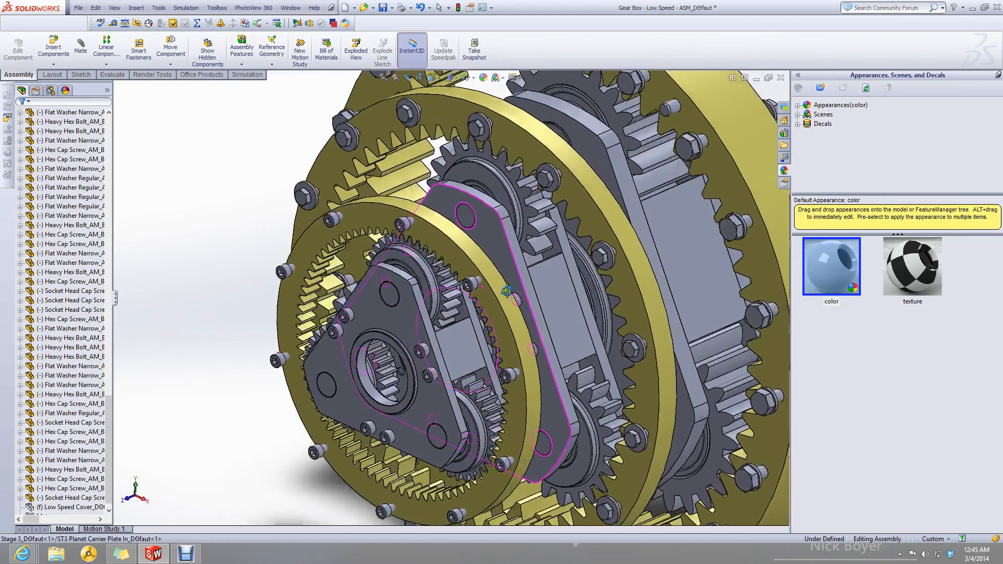
middle_drag(506, 291, 600, 287)
click(596, 297)
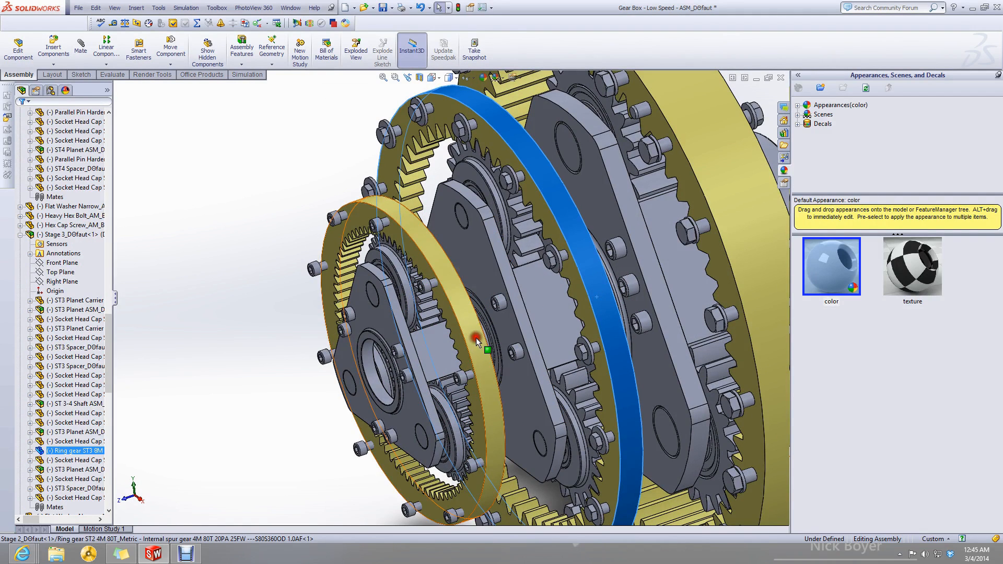
ctrl+click(470, 338)
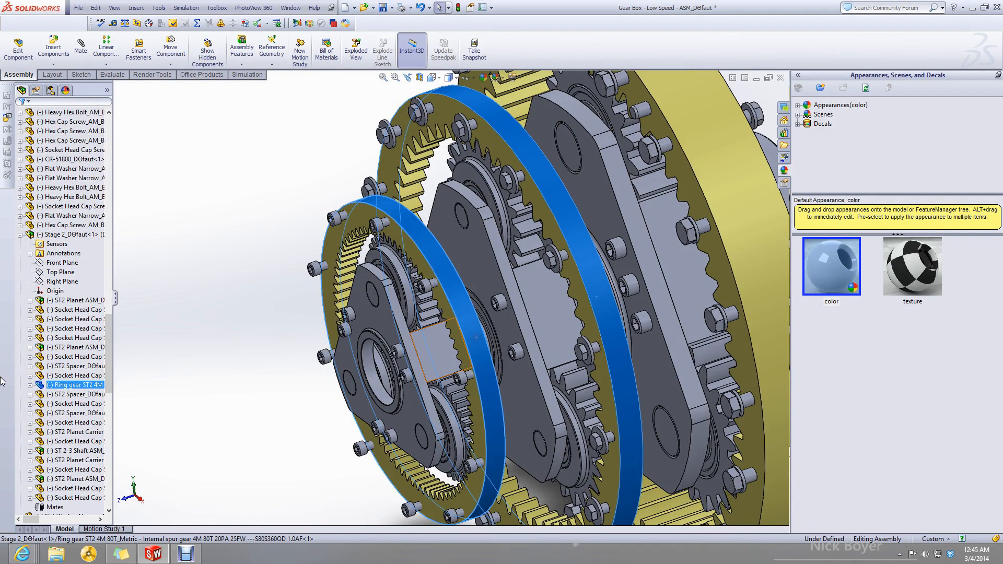
right_click(577, 227)
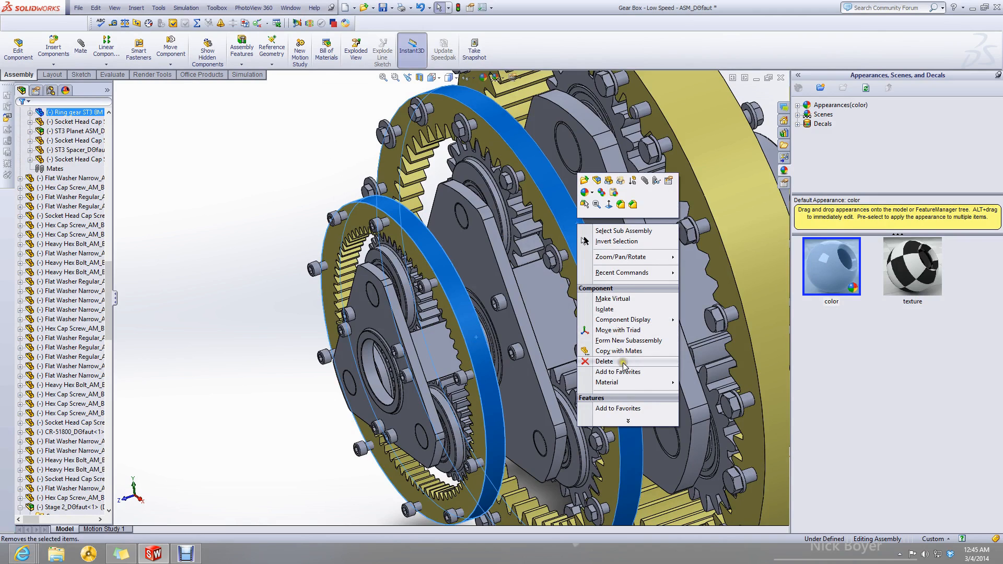
click(618, 421)
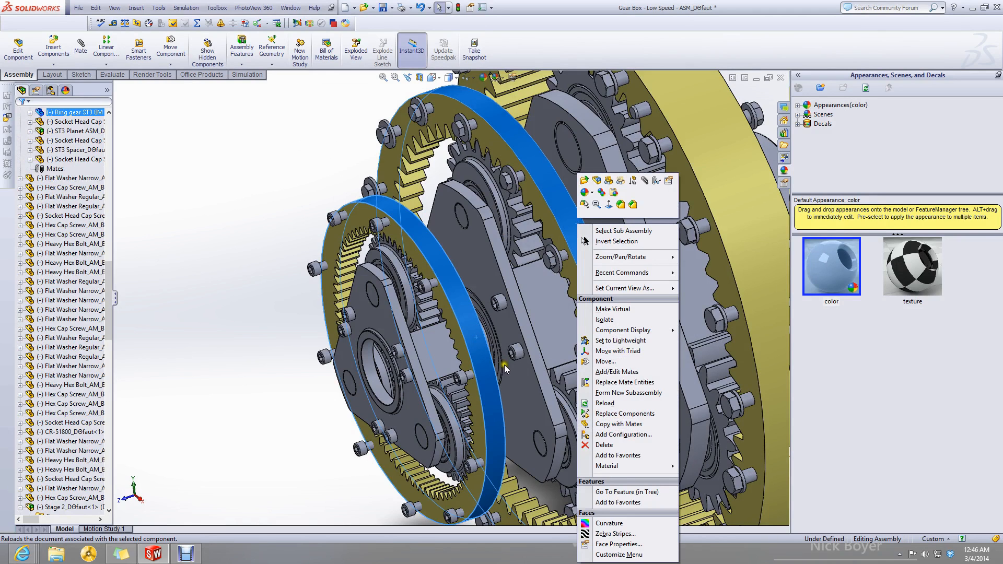
Move the ST4 ring gear out of the Stage 4 subassembly into the top-level low speed assembly and collapse Stage 4.
click(111, 320)
drag(111, 319, 106, 253)
click(79, 235)
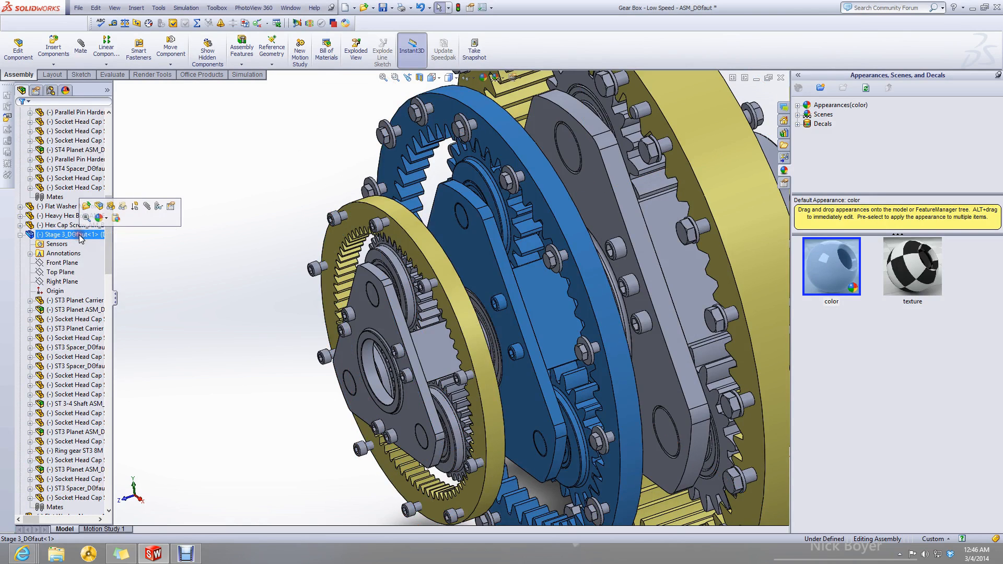
scroll(26, 263, up, 15)
click(64, 223)
click(68, 216)
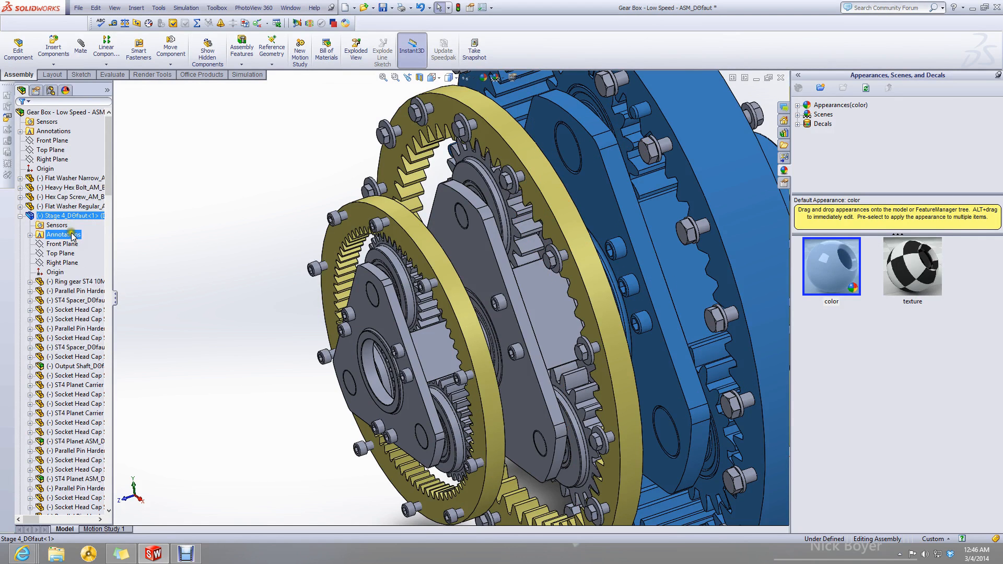
scroll(450, 252, up, 6)
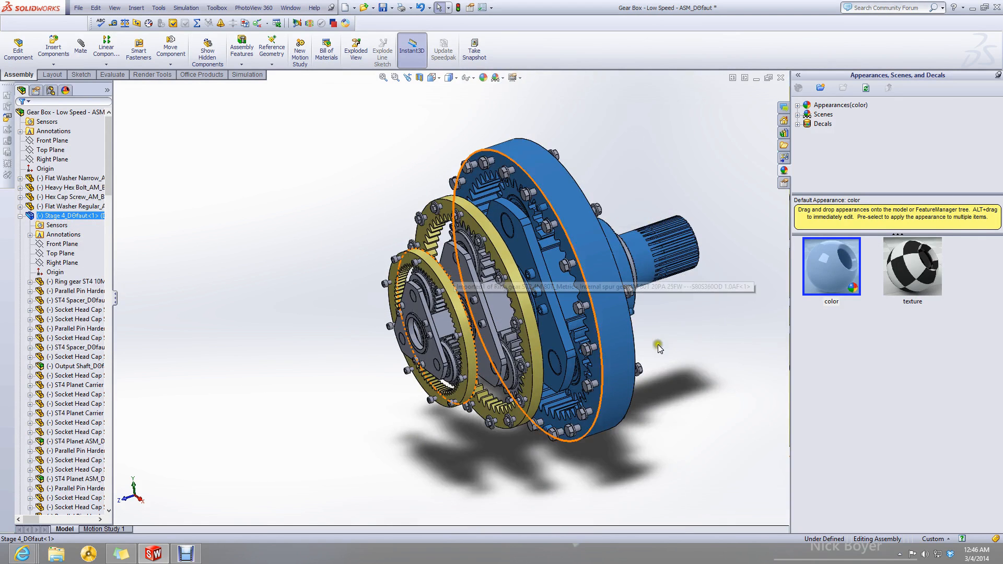
click(343, 380)
click(84, 346)
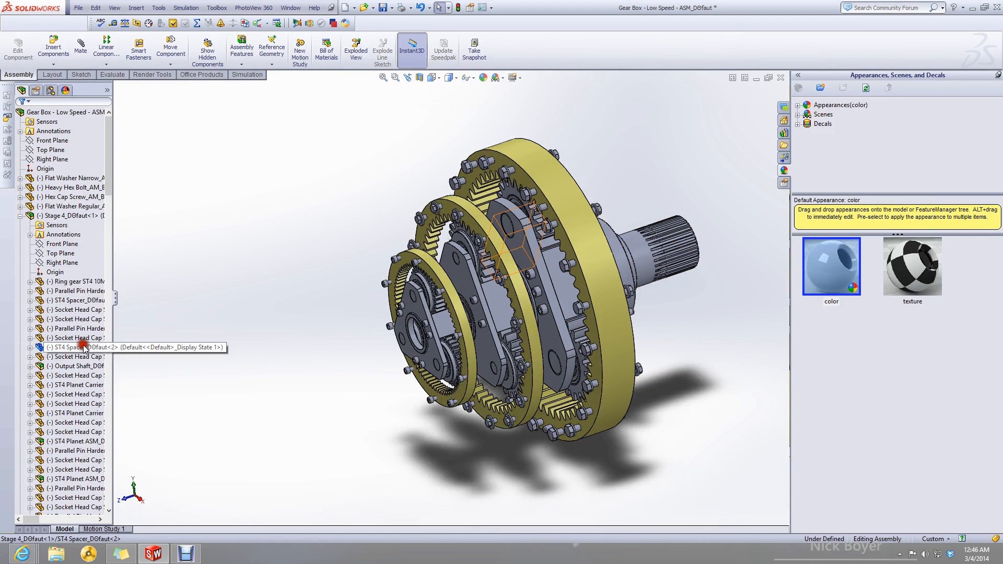
click(612, 300)
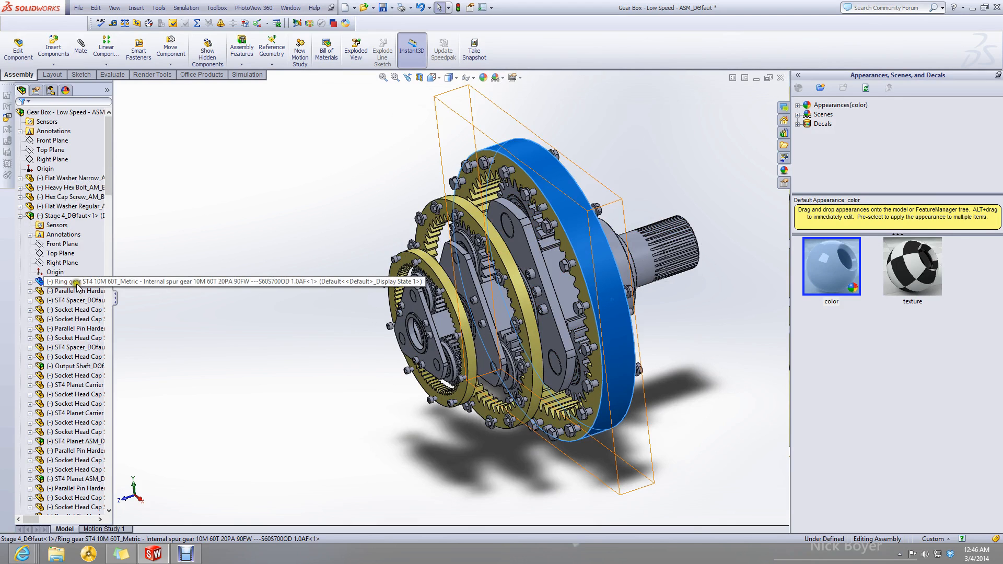
drag(77, 286, 79, 206)
click(21, 216)
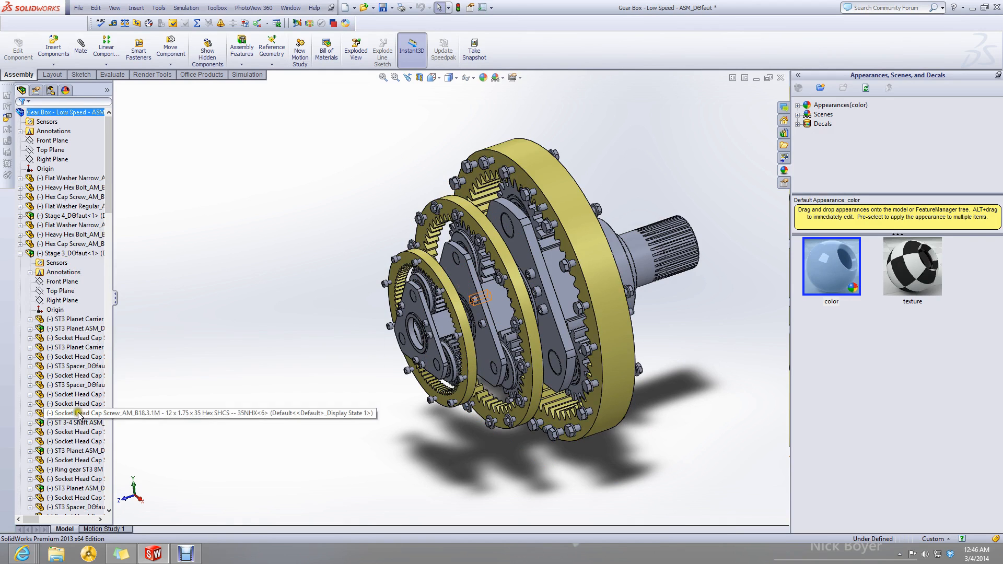
Move the ST3 ring gear out of the Stage 3 subassembly into the top-level low speed assembly.
scroll(75, 421, down, 2)
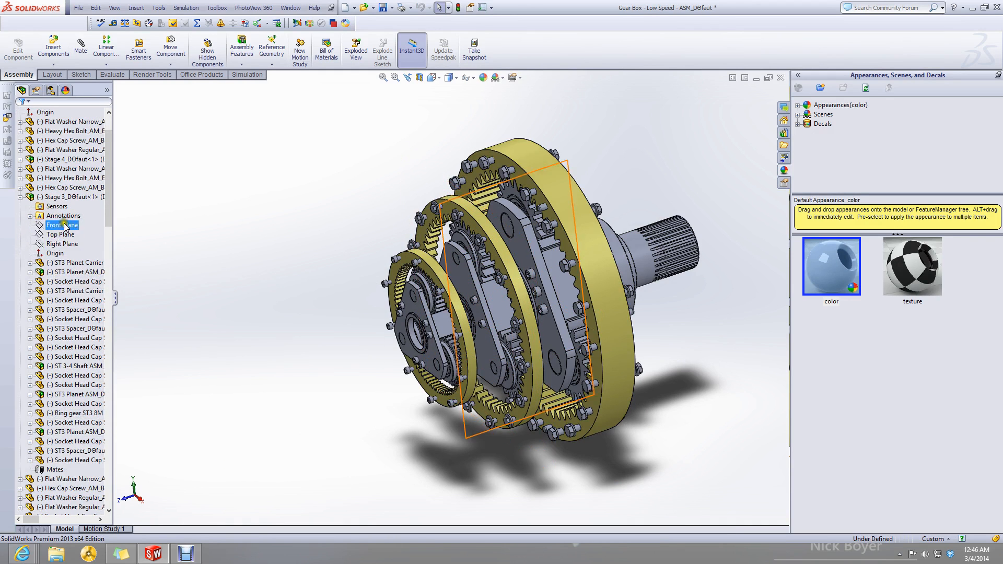
click(76, 413)
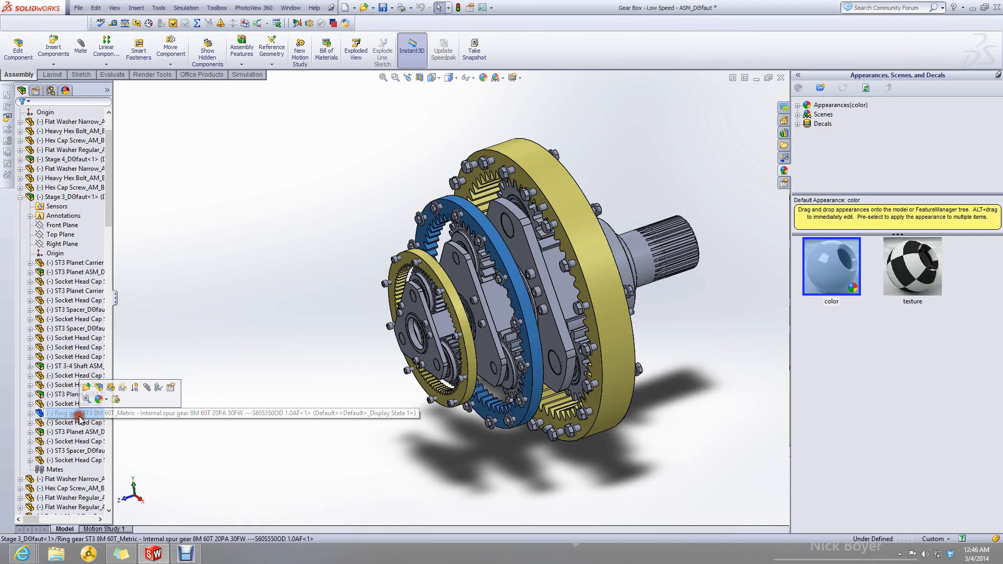
ctrl+click(55, 318)
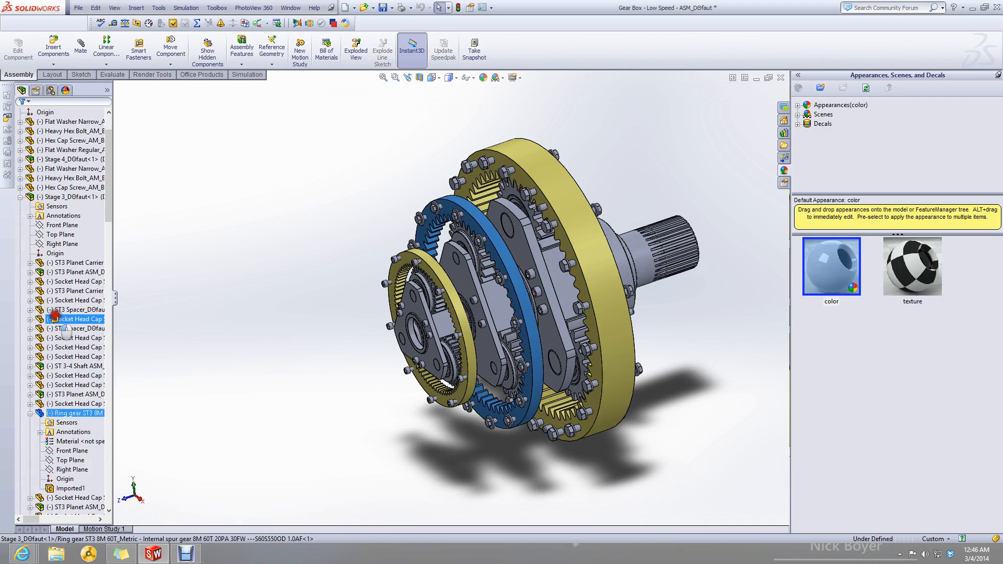
drag(50, 157, 52, 91)
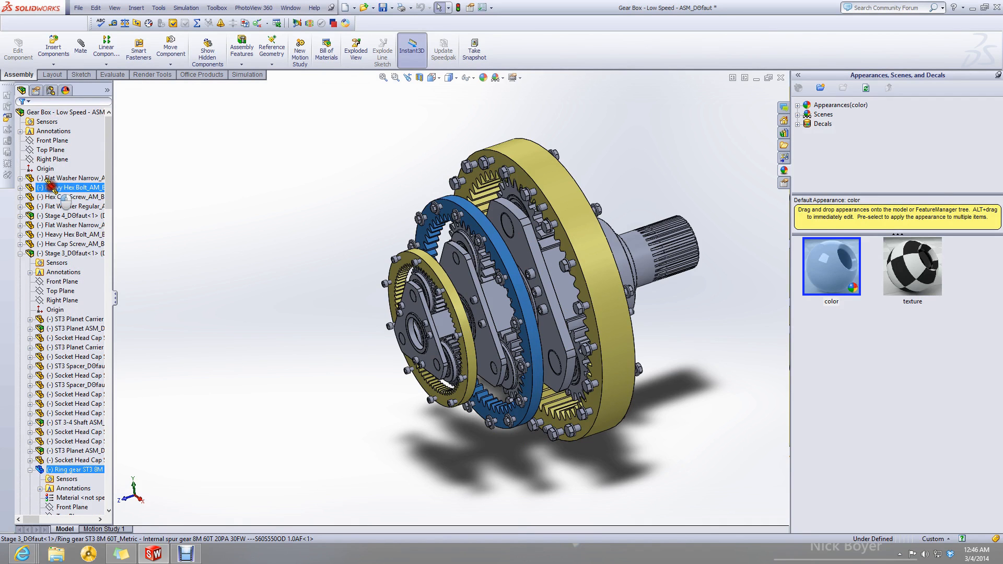
drag(50, 184, 50, 186)
click(308, 267)
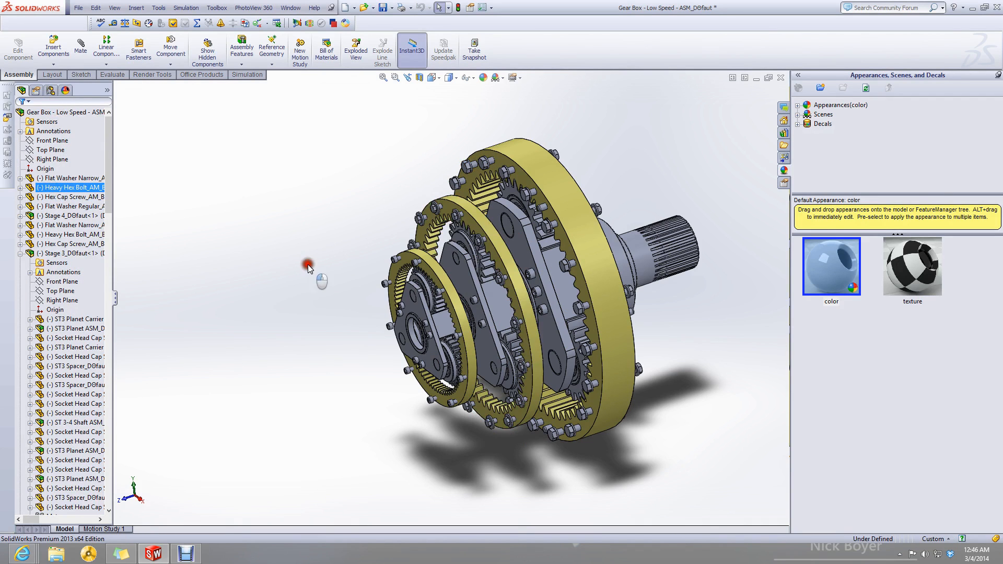
Move the ST2 ring gear out of the Stage 2 subassembly into the top-level low speed assembly.
click(462, 315)
mouse_move(78, 472)
mouse_down()
mouse_move(68, 224)
mouse_move(49, 70)
mouse_move(65, 109)
mouse_move(75, 214)
mouse_up()
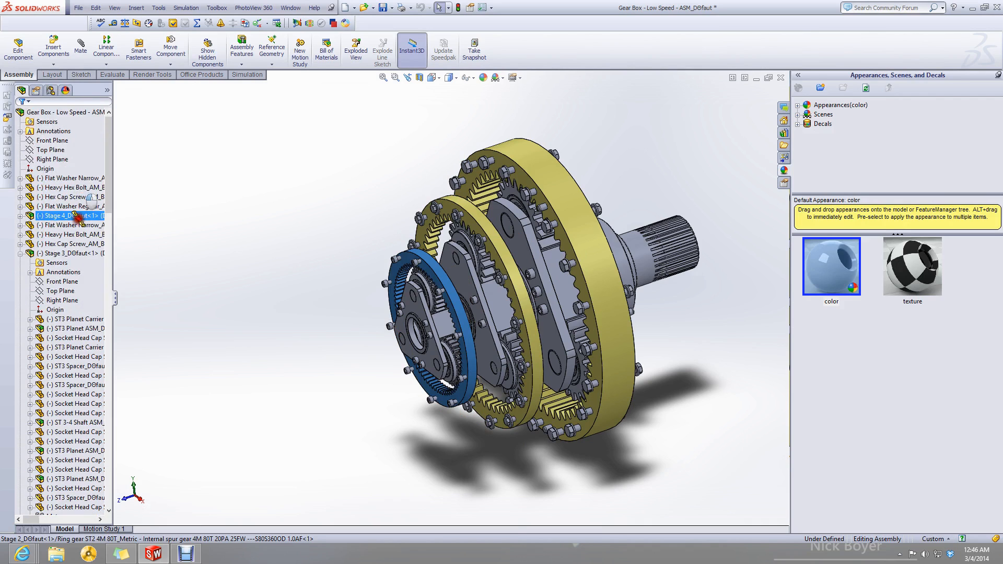
drag(76, 180, 76, 180)
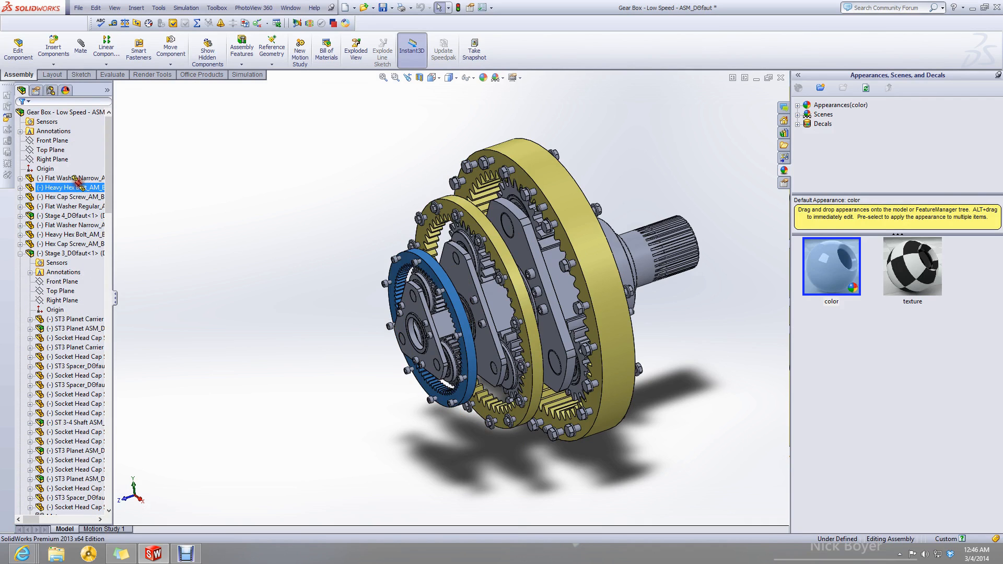
click(364, 251)
Fix the ST2, ST3 and ST4 ring gears in place in the low speed assembly.
scroll(479, 282, down, 2)
click(225, 277)
click(460, 332)
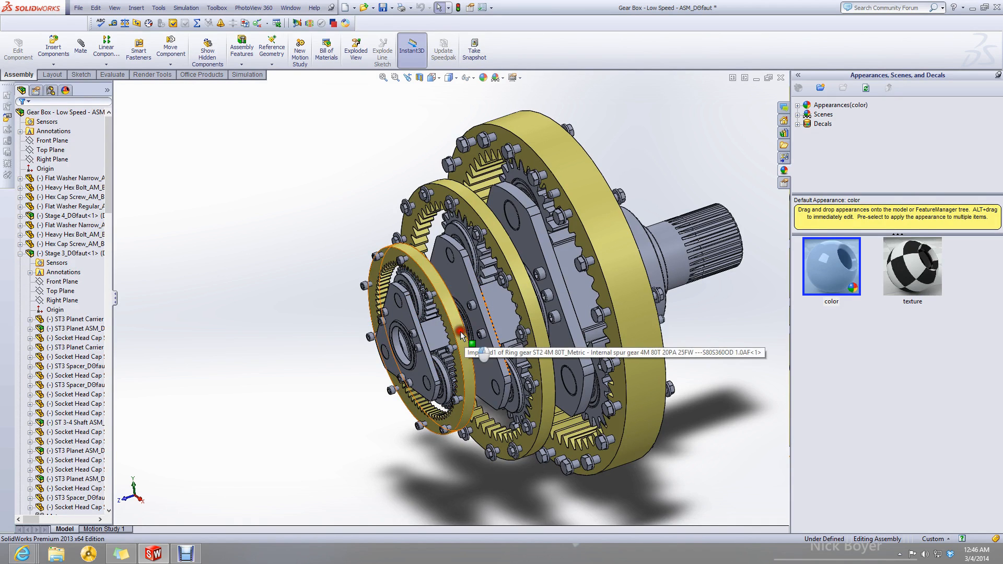
ctrl+click(545, 330)
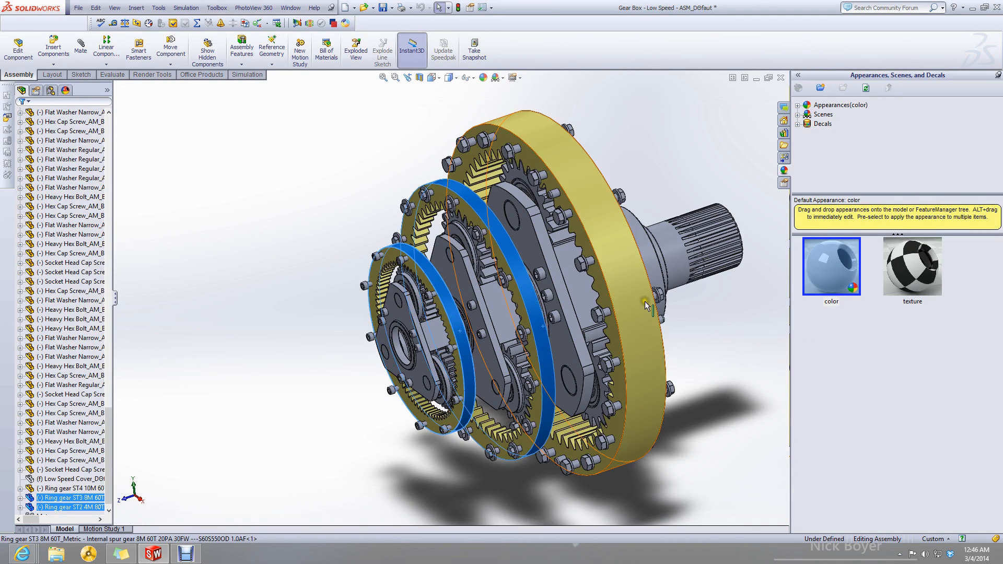
ctrl+click(645, 301)
right_click(645, 302)
click(667, 408)
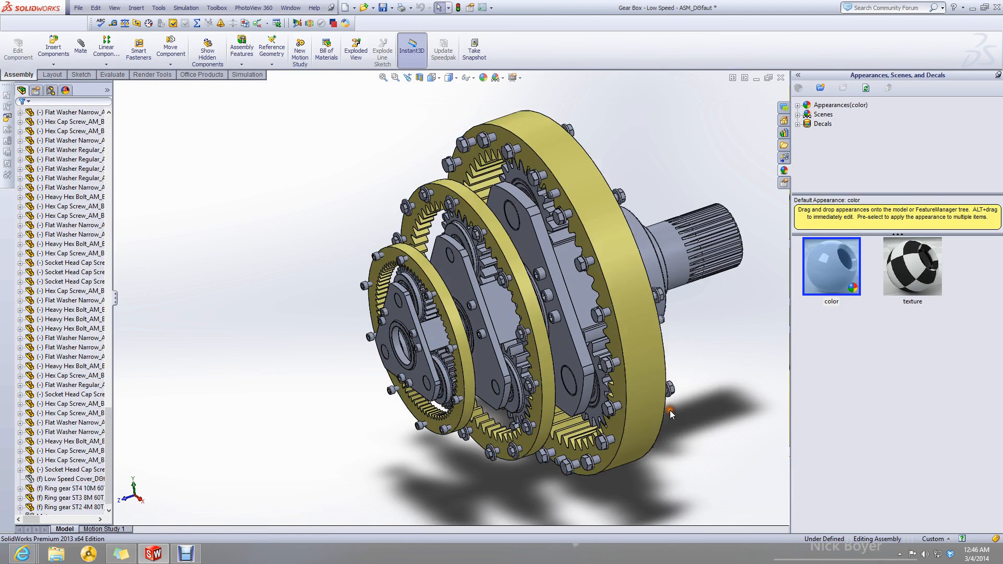
Examine which components belong to the Stage 3, Stage 4 and Stage 2 subassemblies by highlighting each one in the model.
scroll(414, 319, down, 2)
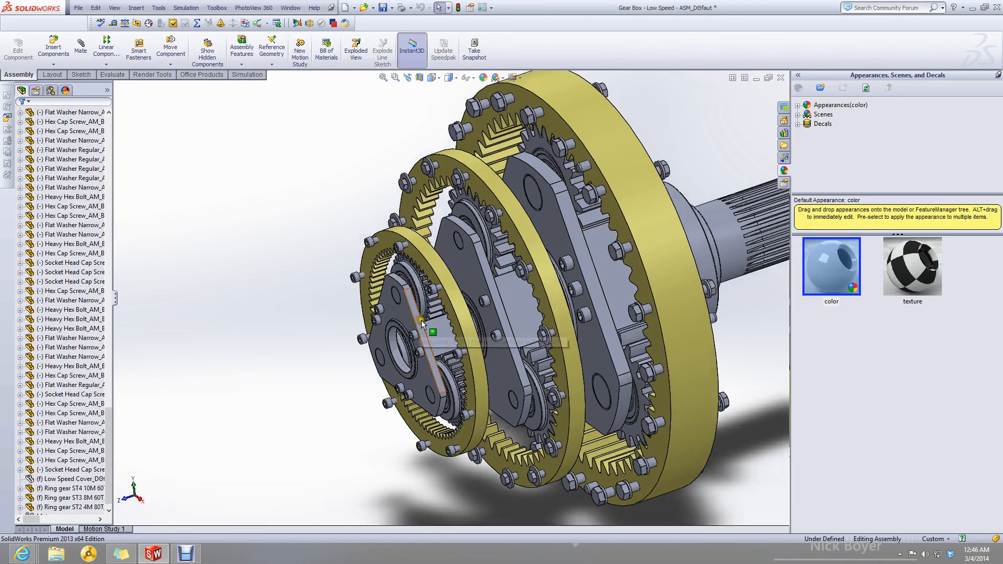
click(84, 395)
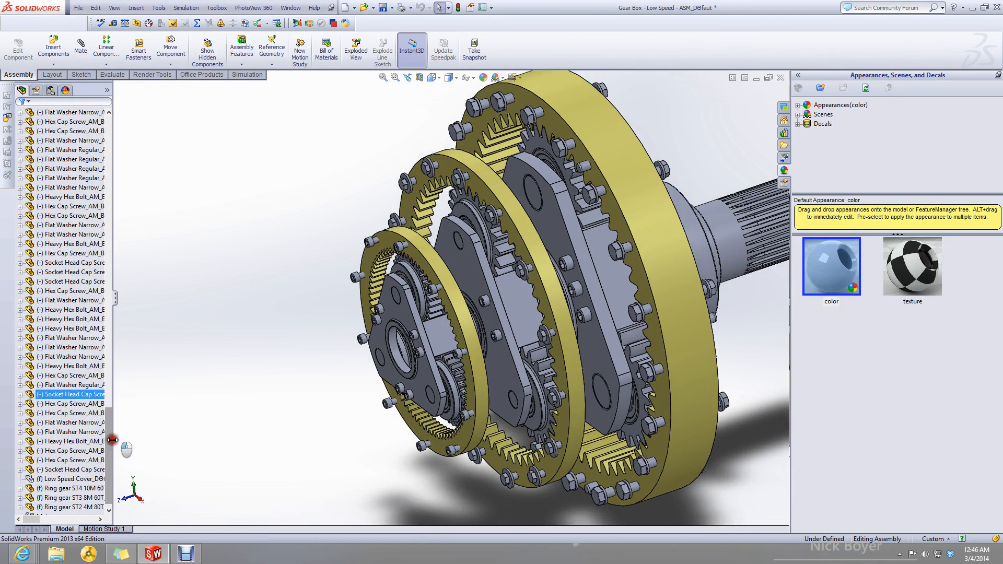
drag(107, 427, 97, 135)
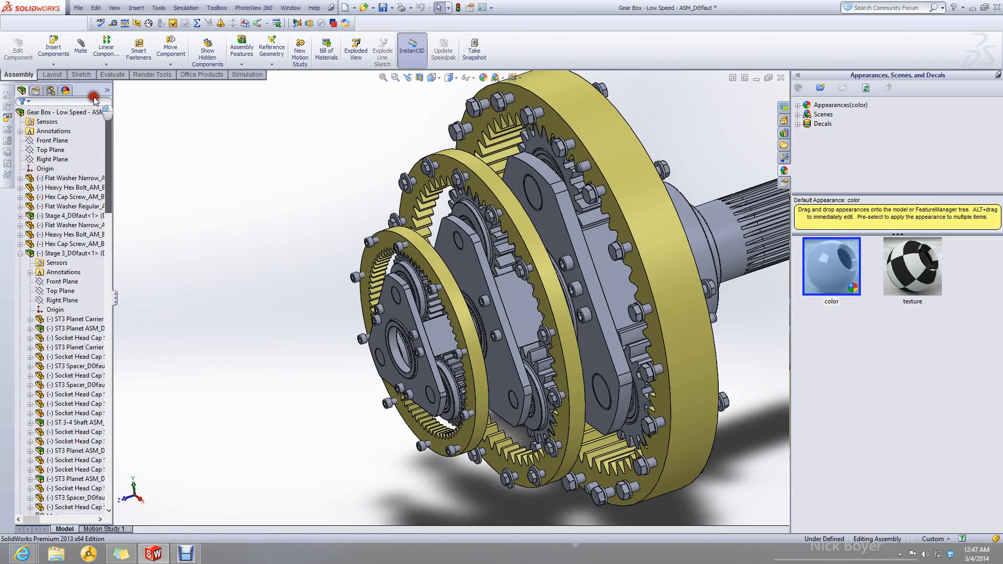
click(21, 254)
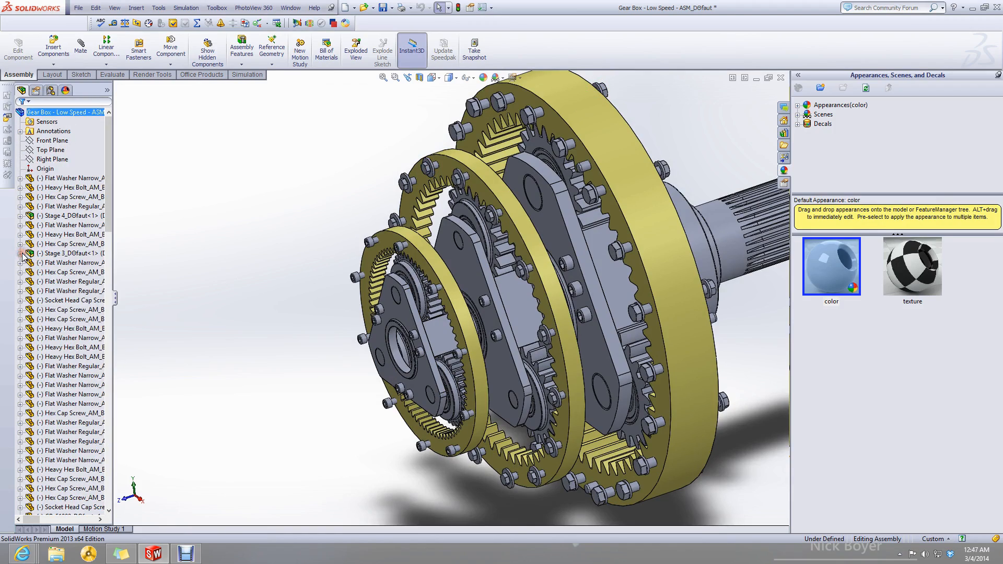
click(52, 253)
scroll(416, 262, down, 3)
middle_drag(417, 261, 472, 274)
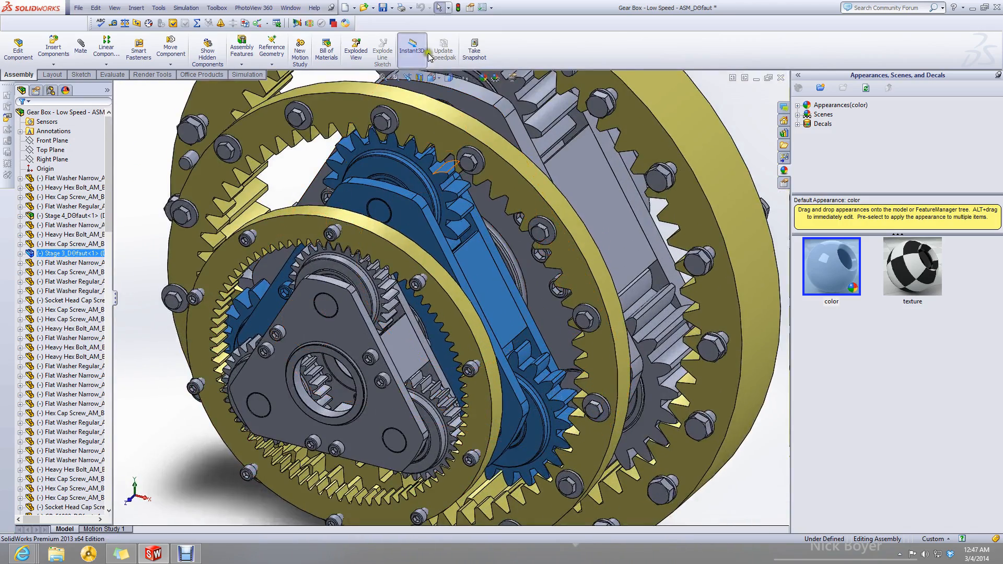
mouse_move(418, 284)
middle_down()
mouse_move(380, 279)
mouse_move(419, 279)
mouse_move(408, 275)
mouse_move(422, 292)
mouse_move(347, 286)
mouse_move(397, 299)
middle_up()
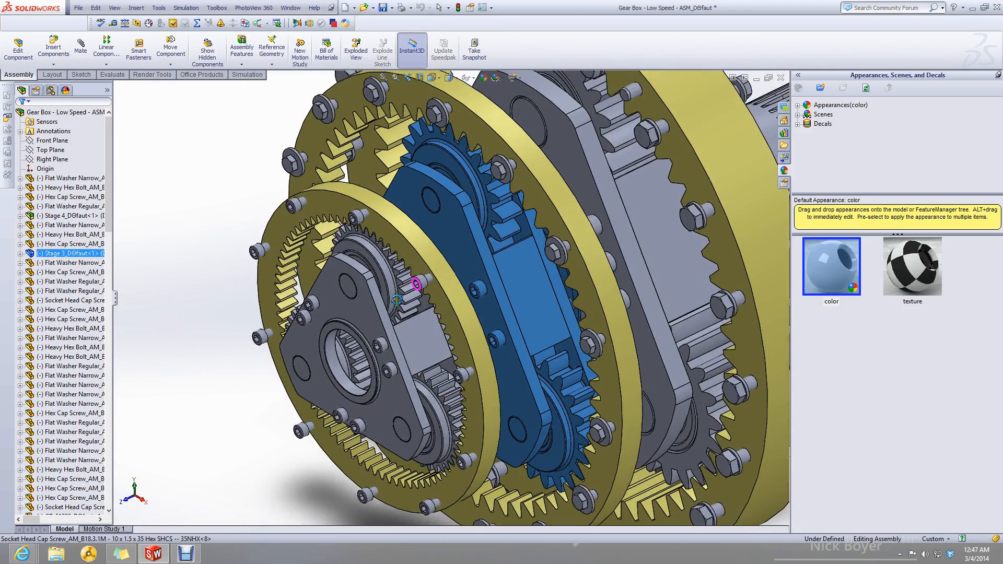
click(58, 216)
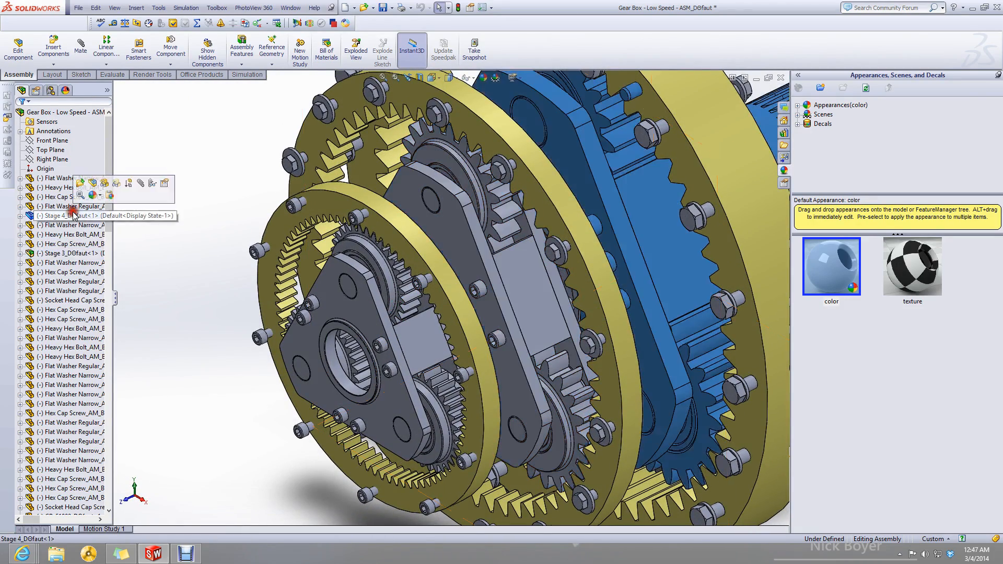
scroll(55, 283, down, 10)
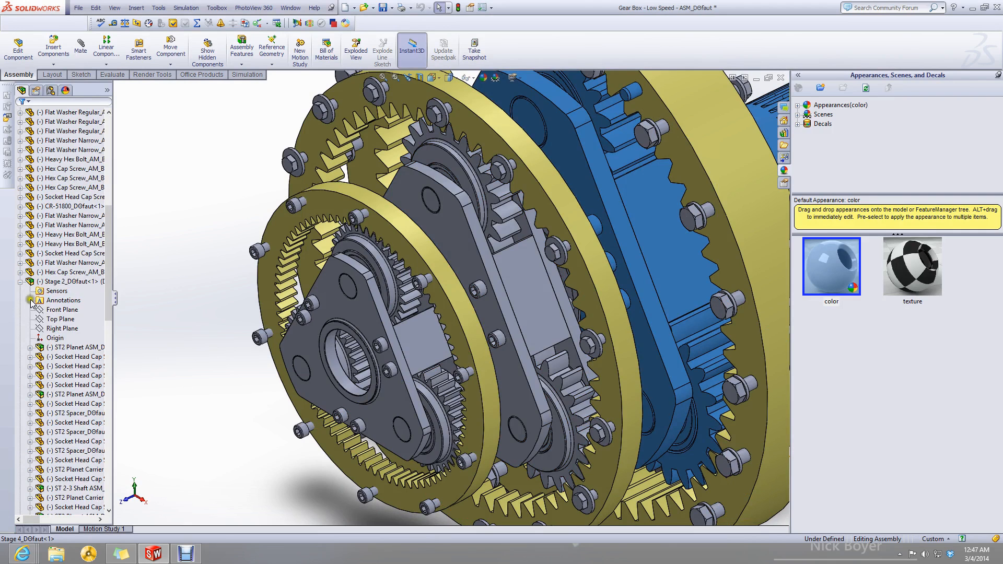
click(46, 282)
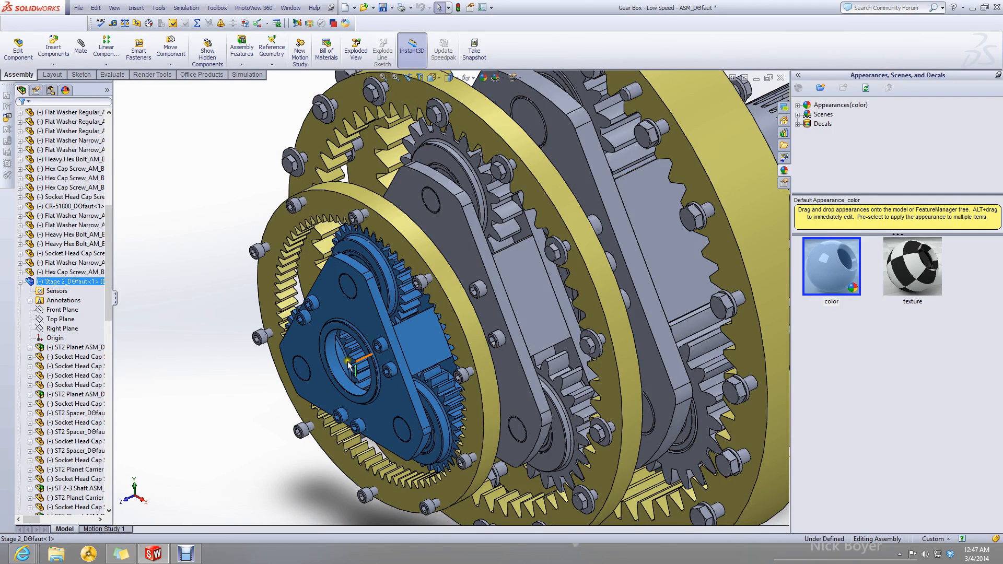
click(166, 245)
click(73, 254)
Add a 29.60 mm distance mate between the front faces of the Stage 2 planet carrier plate and the ST2 ring gear.
click(79, 48)
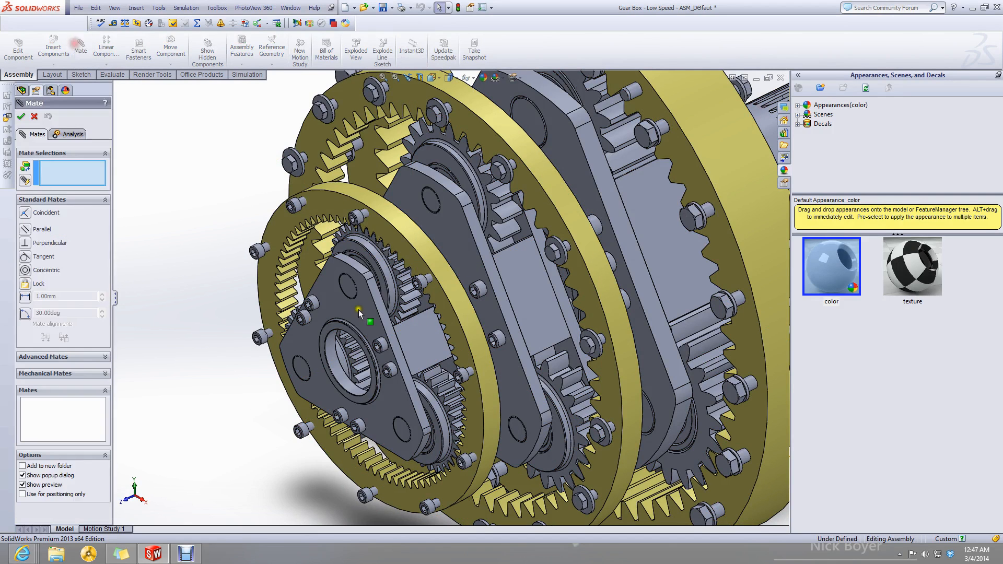
click(358, 309)
click(414, 268)
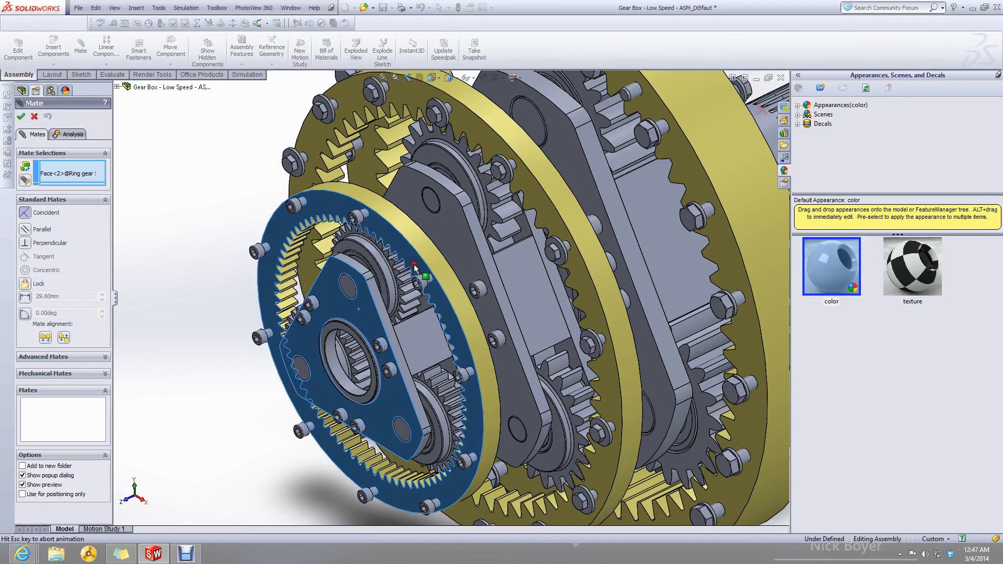
click(24, 297)
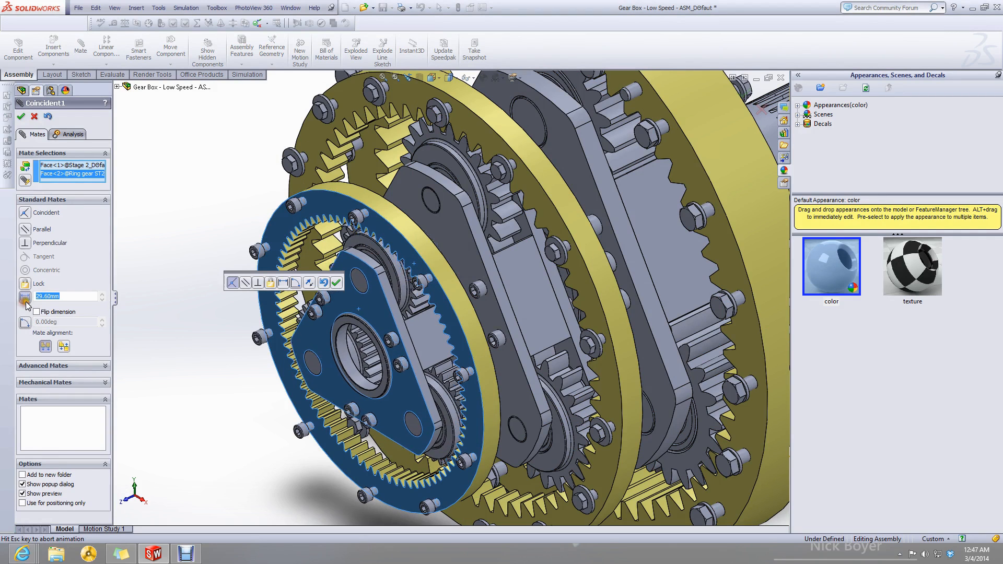
click(337, 284)
Add a concentric mate between the central bore of the Stage 2 planet carrier plate and the outer face of the ST2 ring gear.
scroll(361, 372, down, 3)
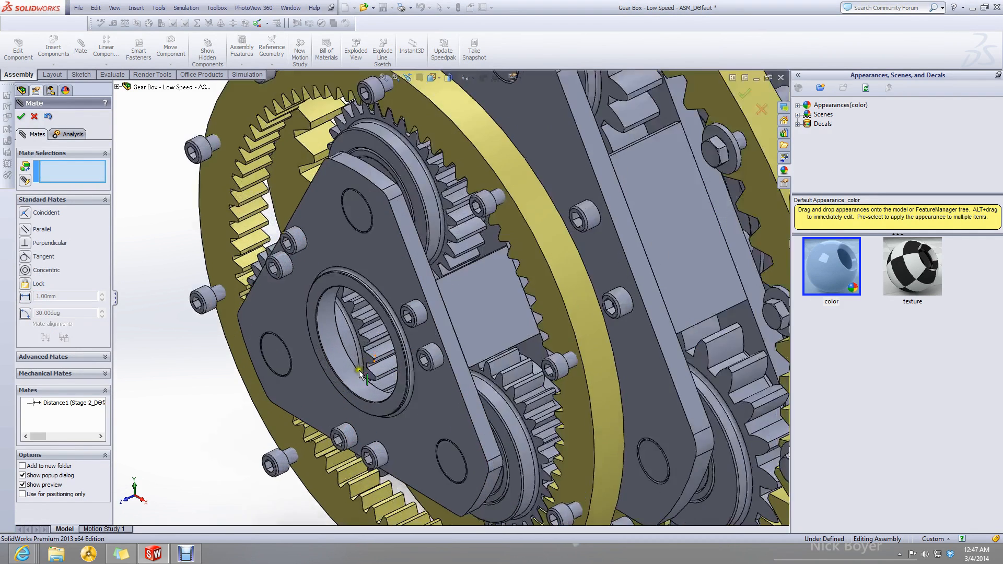
click(360, 373)
scroll(496, 293, up, 3)
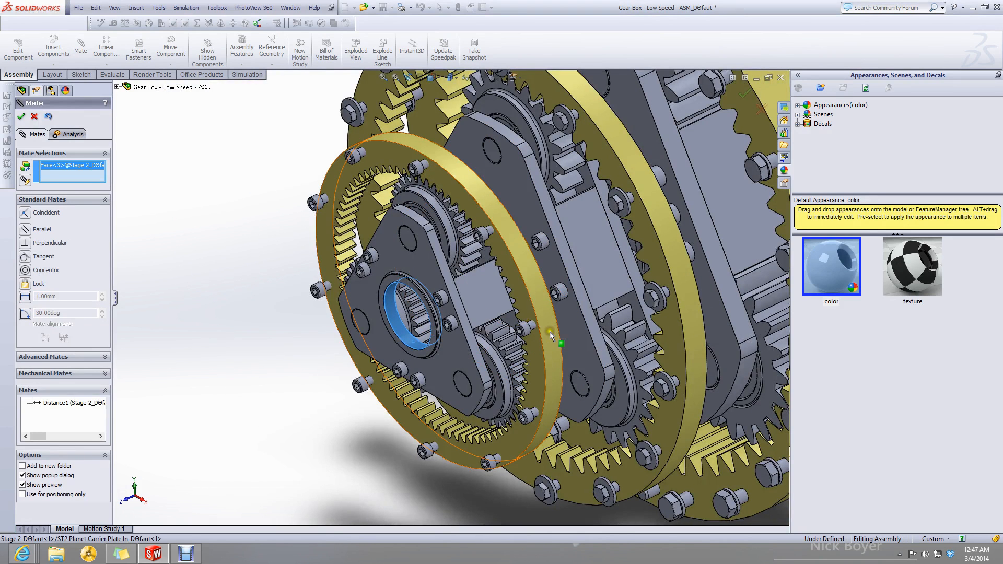
click(551, 336)
click(680, 348)
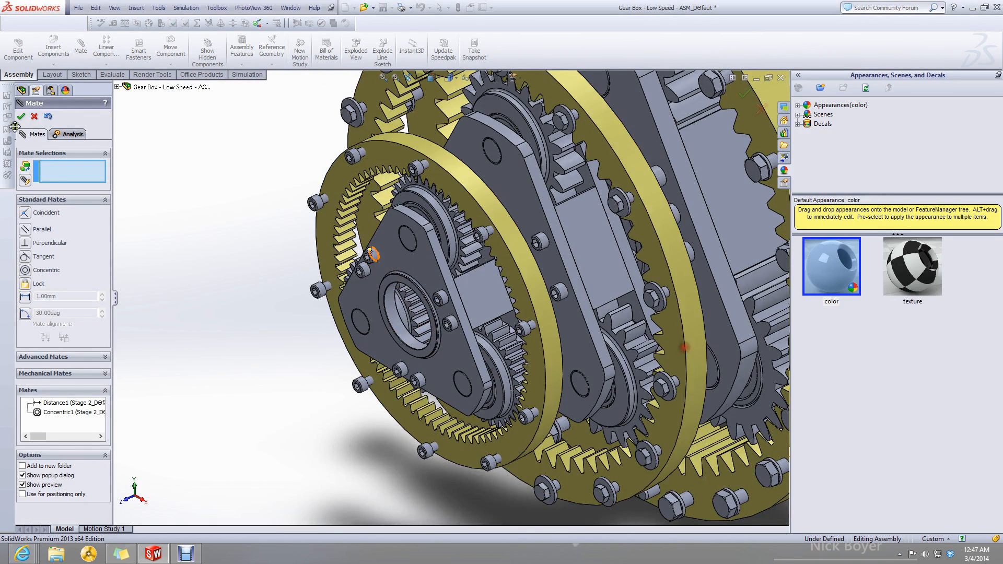
click(23, 119)
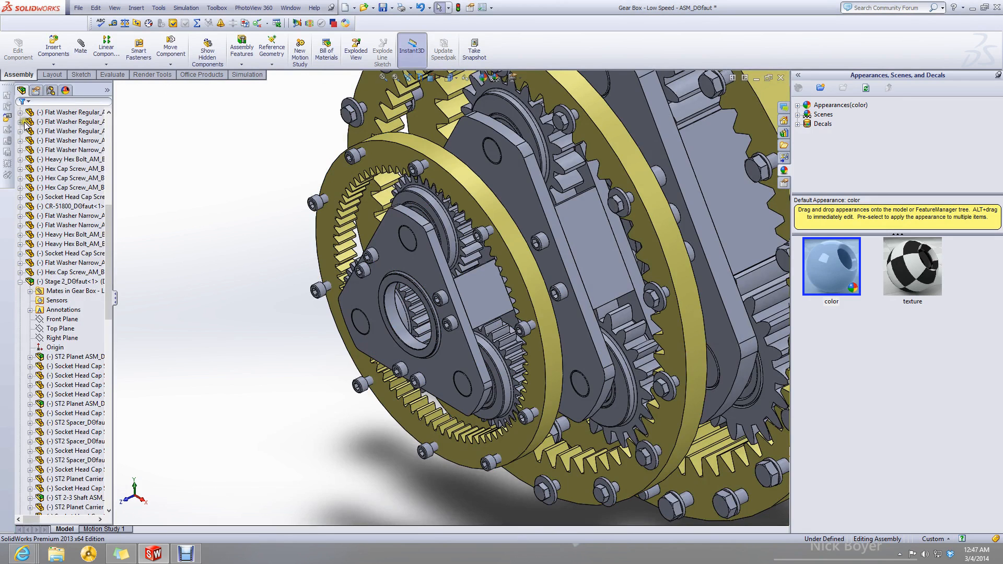
Move the ST2 planet assembly with the highlighted planet gear out of the Stage 2 subassembly into the top-level low speed assembly.
scroll(507, 338, down, 5)
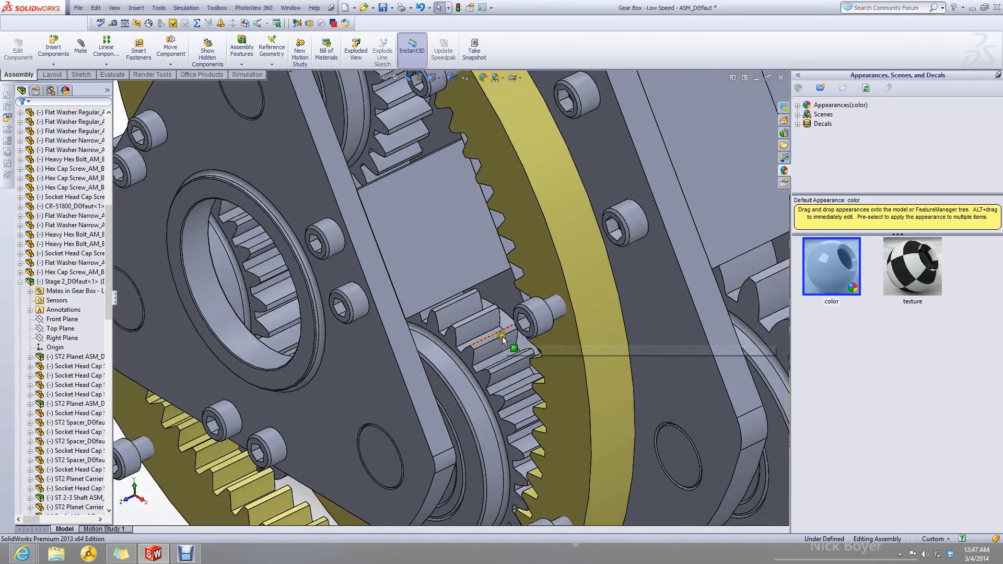
click(471, 348)
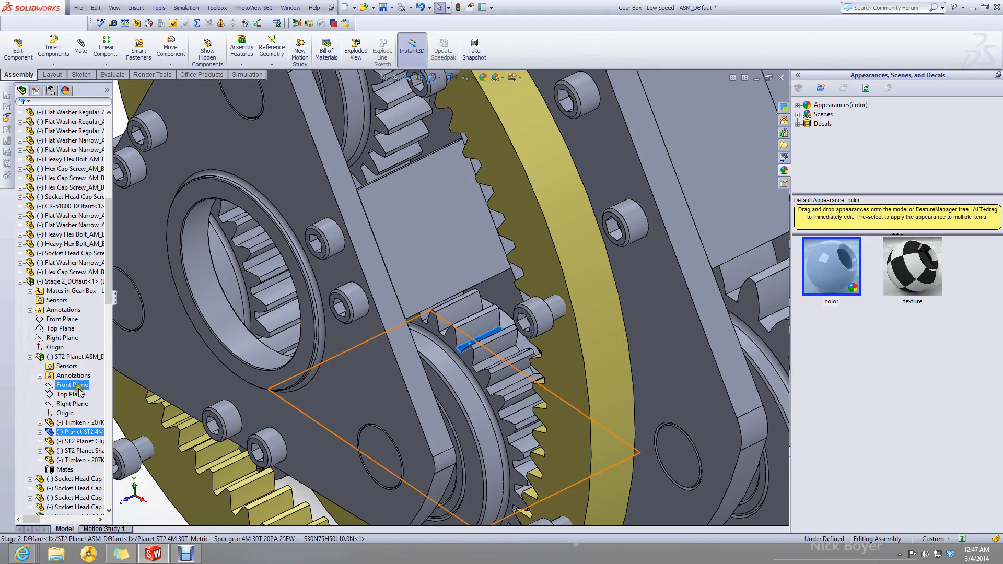
click(67, 281)
scroll(313, 397, up, 5)
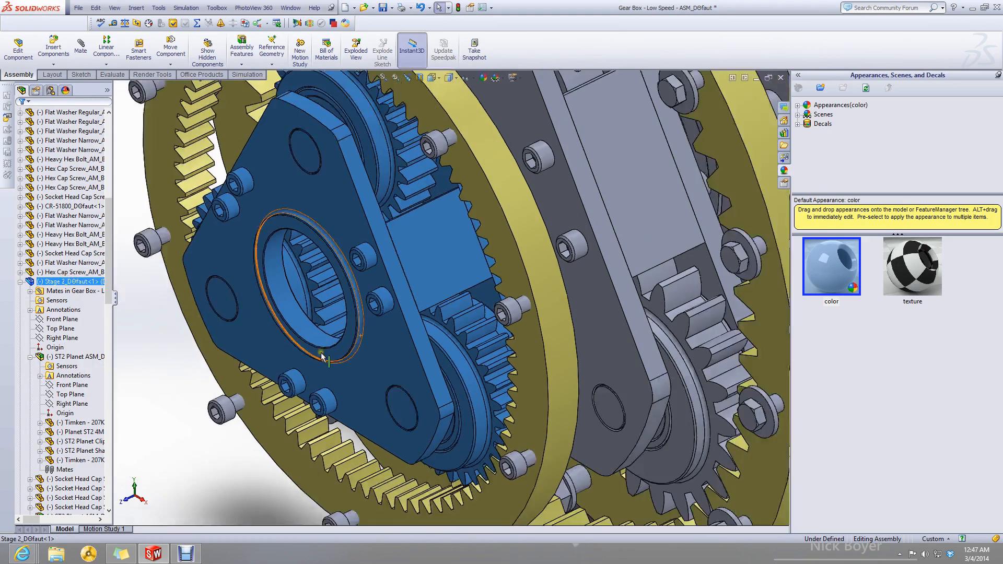
scroll(470, 334, down, 3)
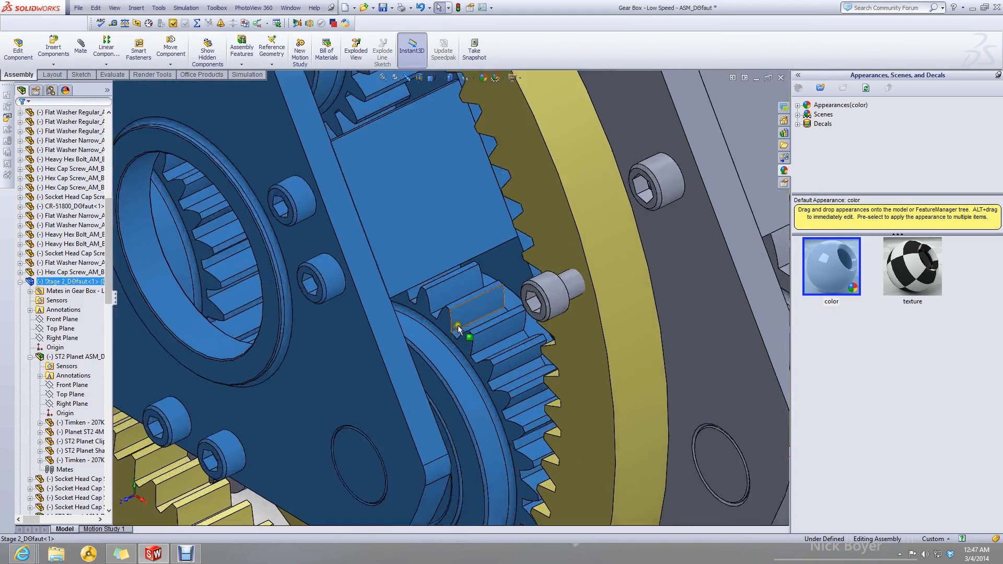
click(487, 355)
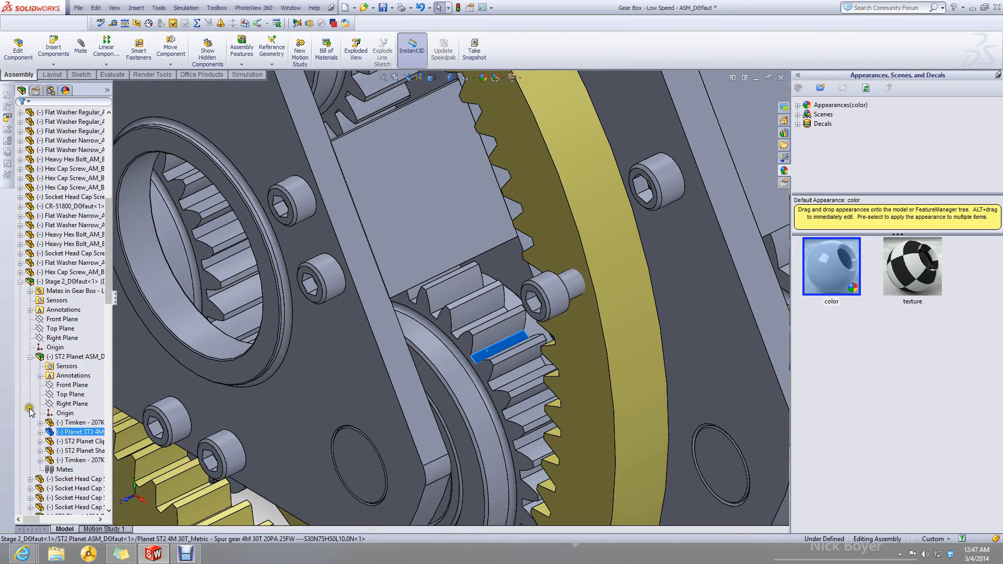
click(68, 356)
scroll(435, 329, up, 5)
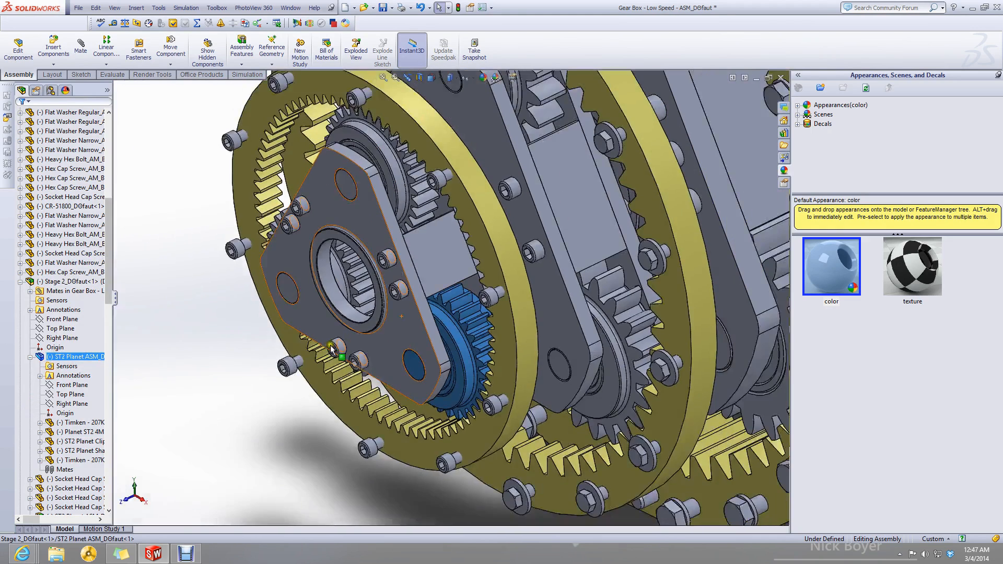
drag(83, 356, 77, 272)
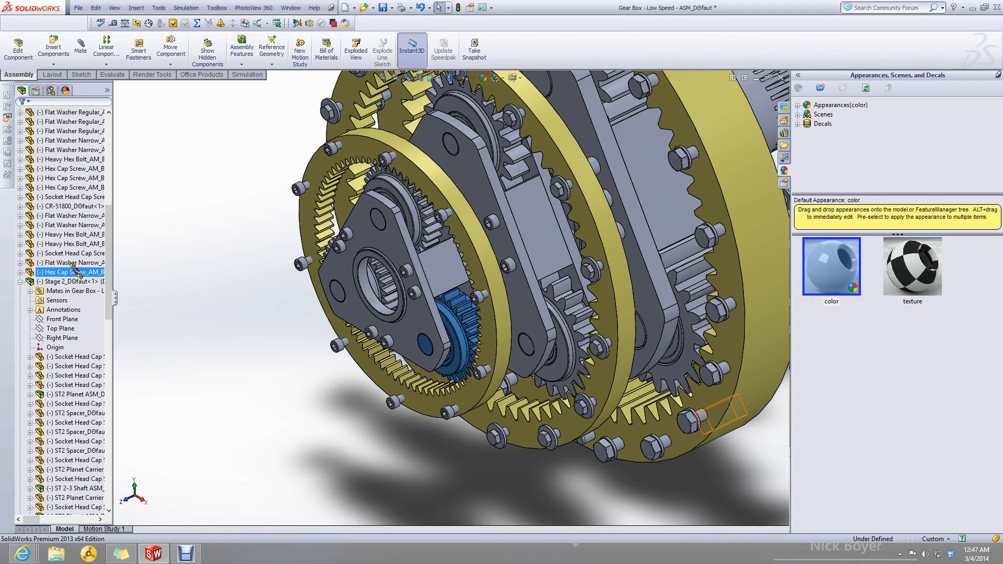
click(351, 406)
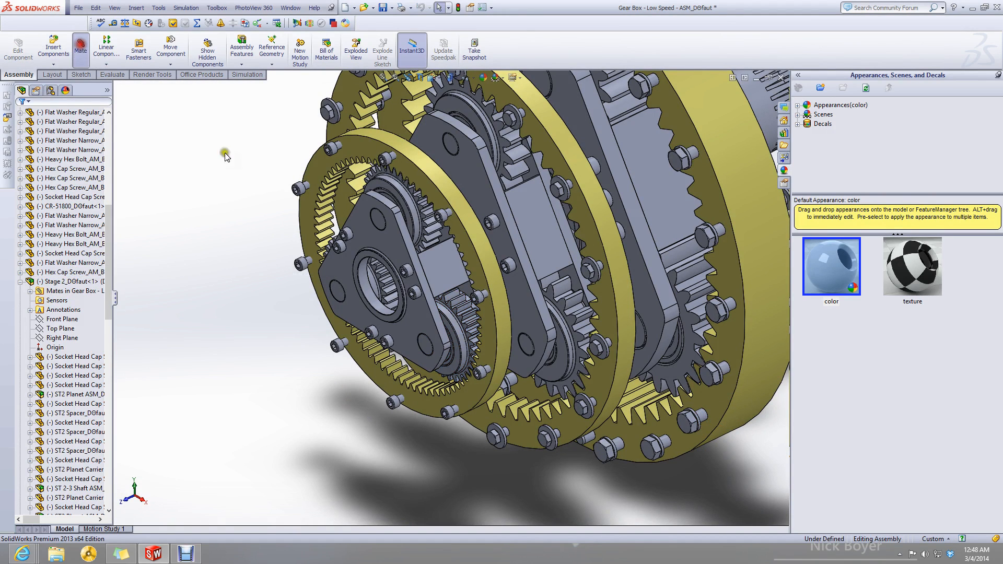
scroll(433, 365, down, 10)
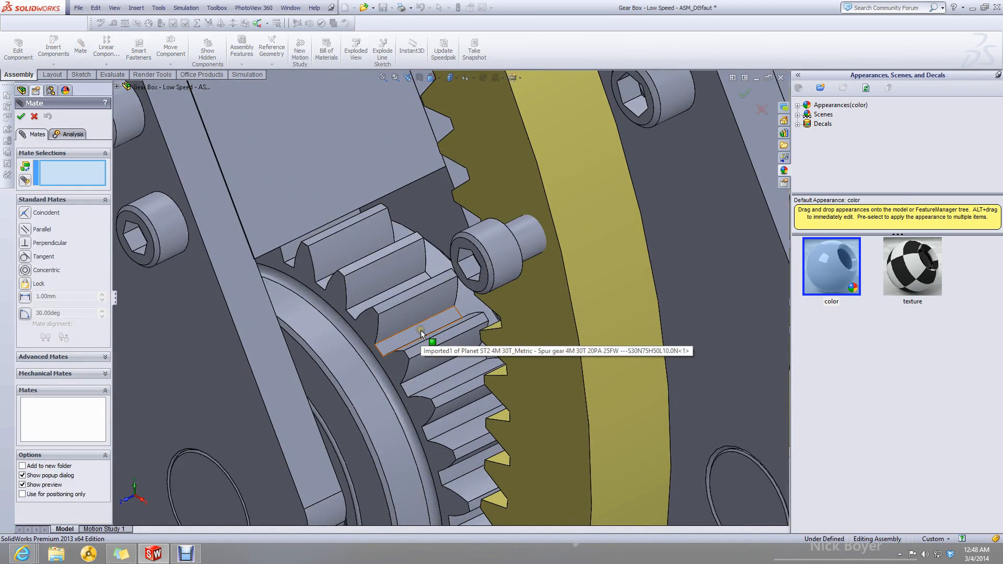
click(422, 333)
scroll(422, 335, up, 5)
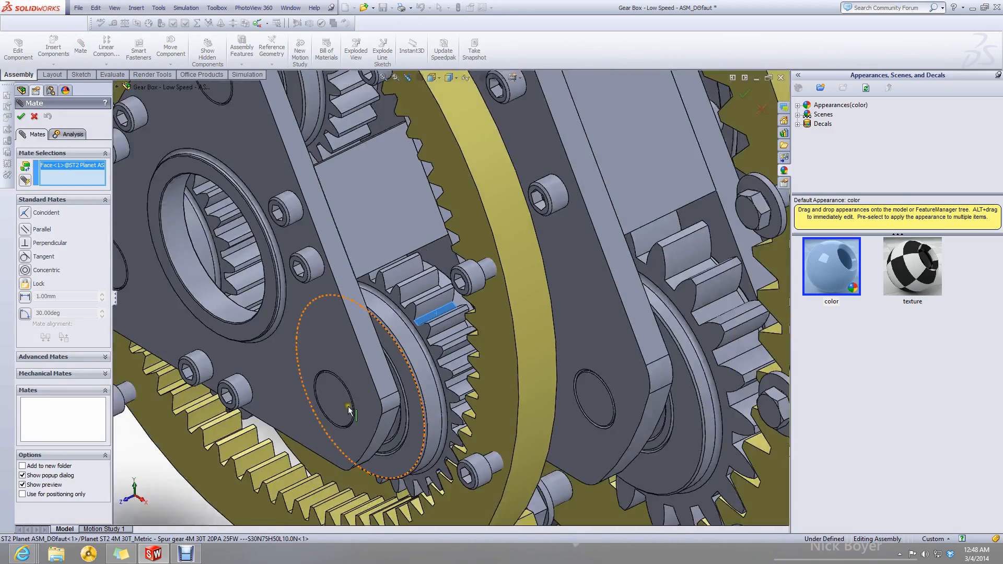
scroll(334, 366, down, 8)
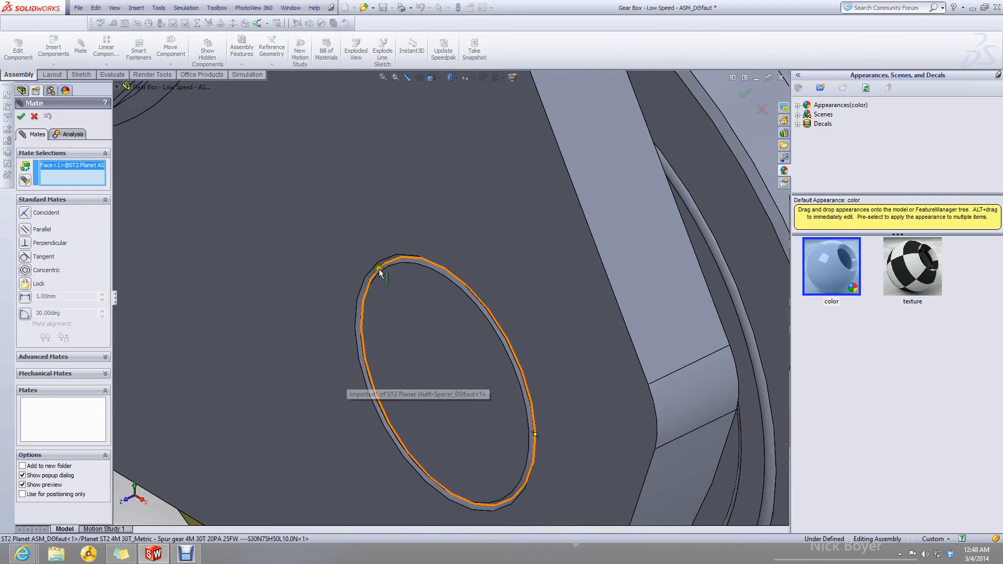
scroll(384, 342, up, 6)
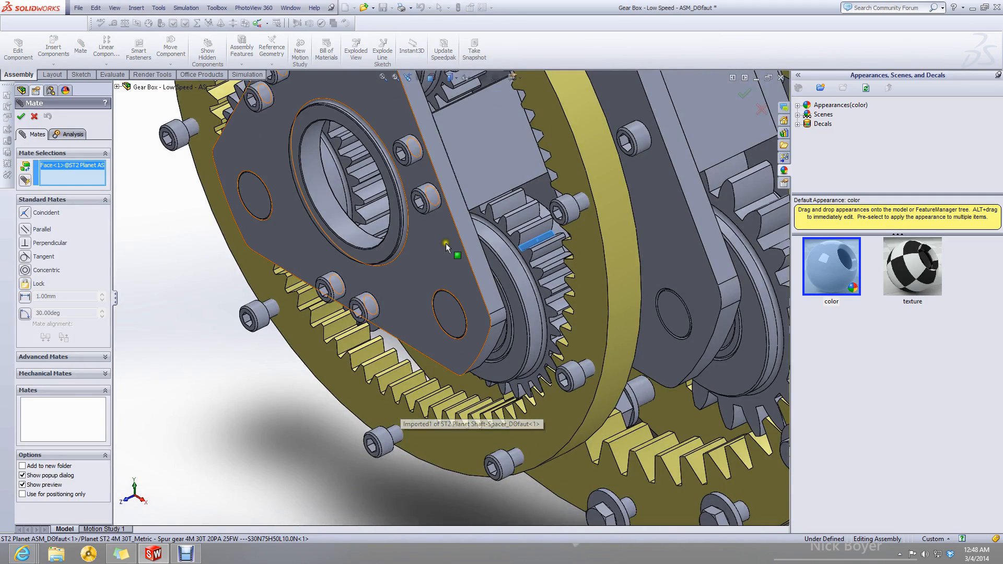
scroll(449, 293, up, 3)
scroll(448, 313, down, 5)
right_click(449, 313)
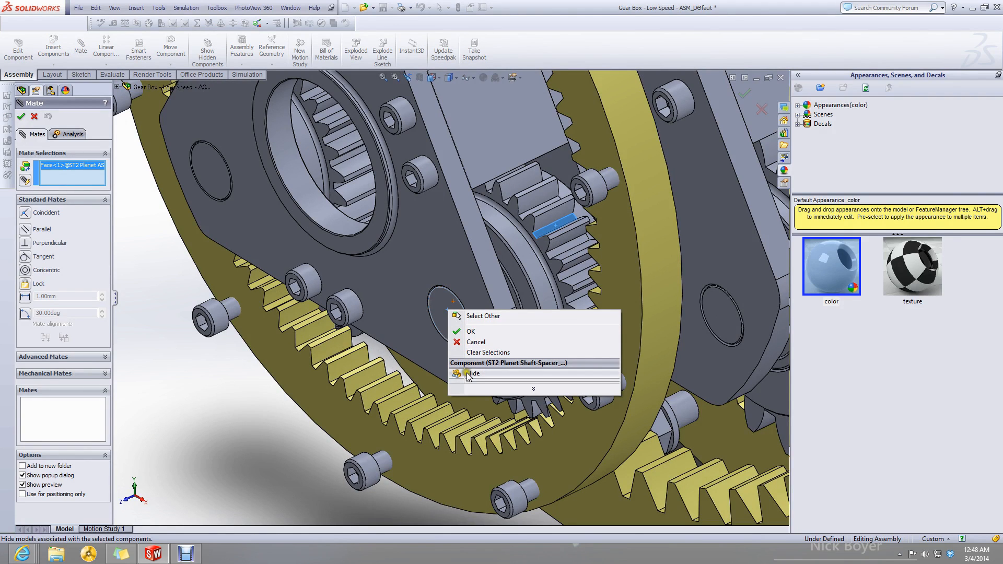
click(214, 415)
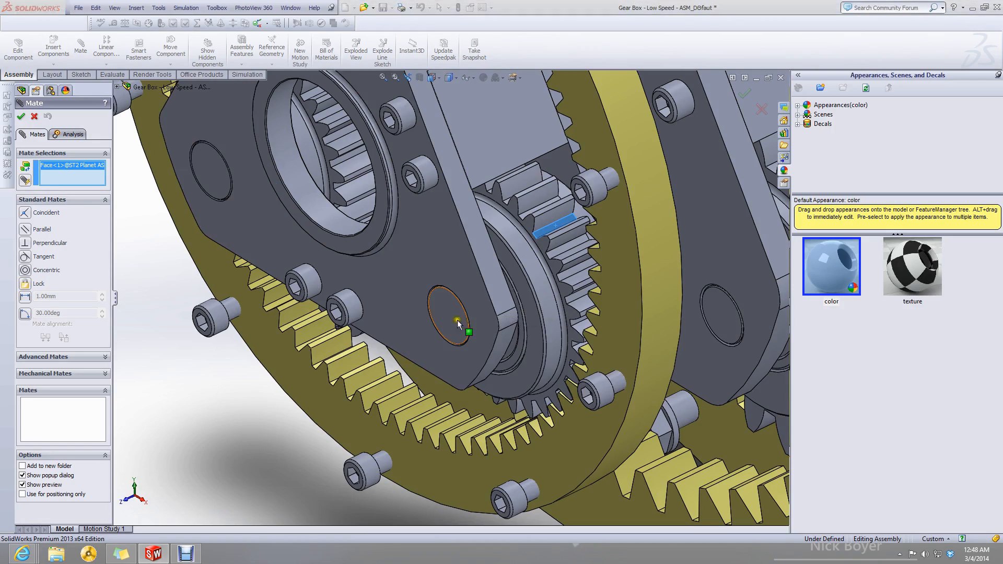
Hide the ST2 planet gear of the extracted planet assembly to expose its bearings, and abandon the open mate.
middle_drag(458, 323, 438, 362)
middle_drag(483, 335, 447, 298)
right_click(443, 281)
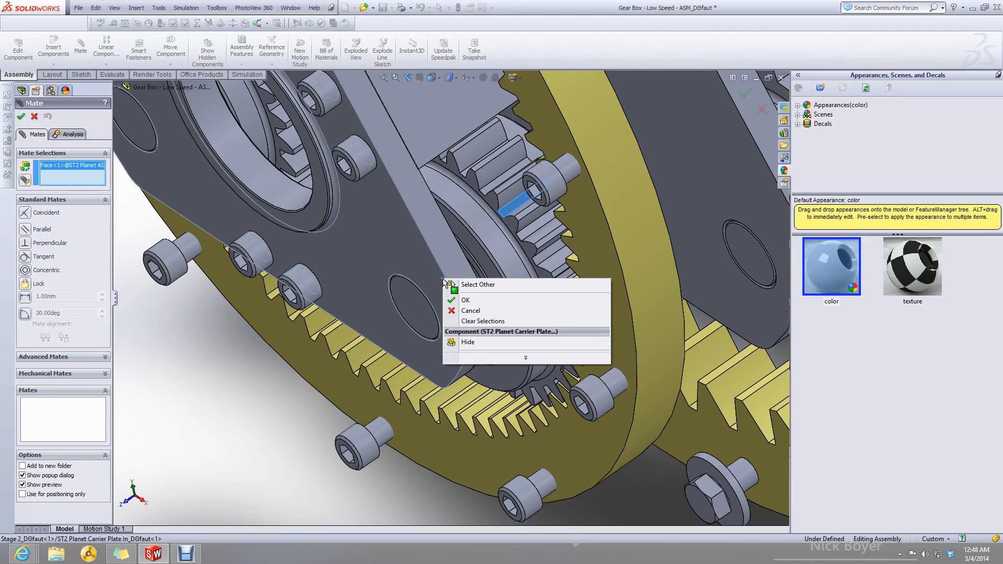
right_click(465, 255)
right_click(479, 242)
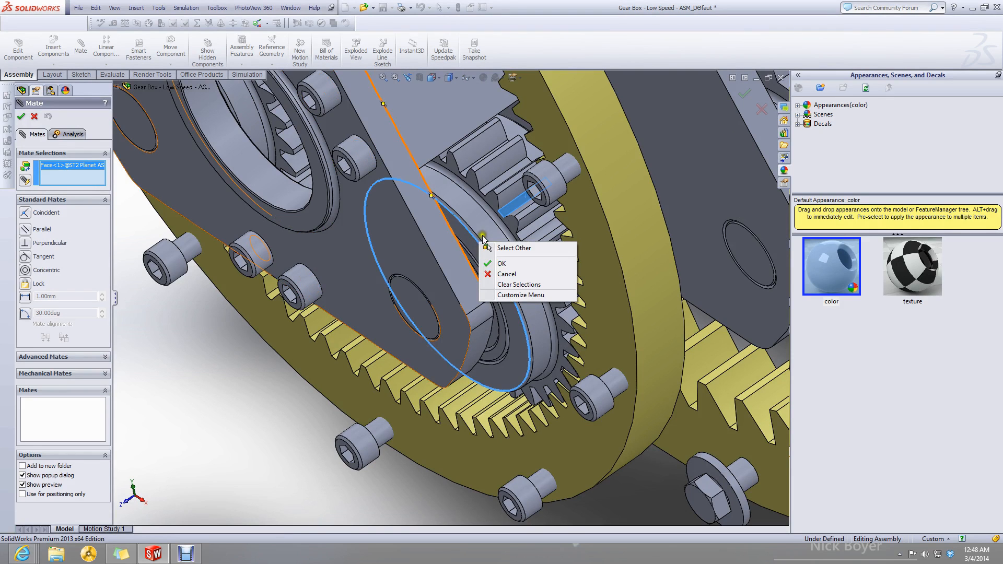
right_click(483, 230)
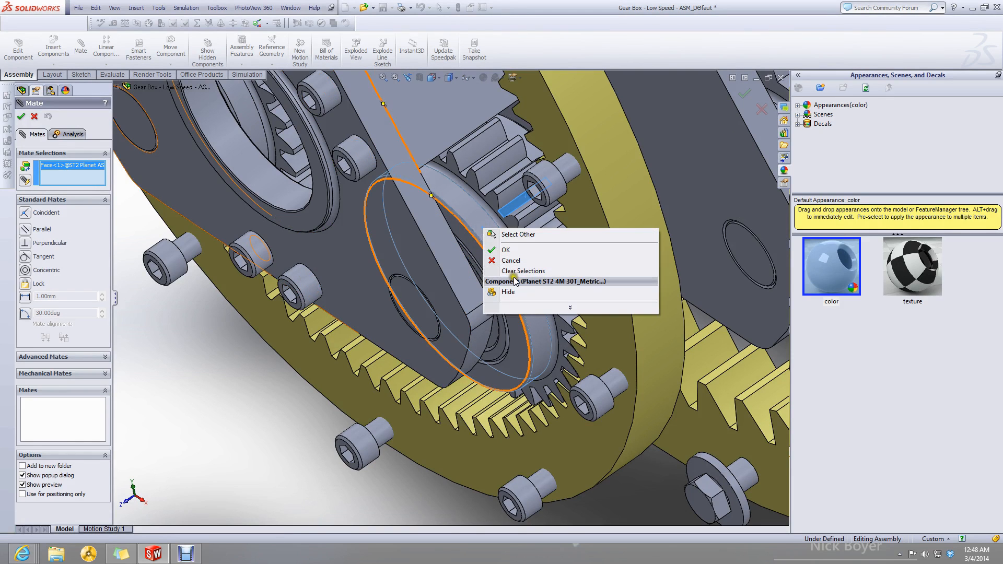
click(519, 291)
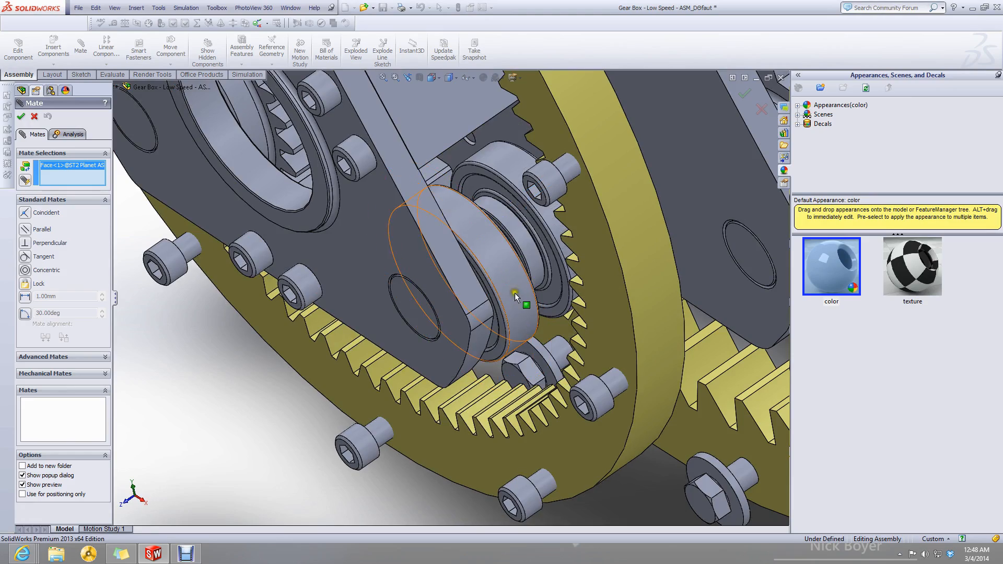
mouse_move(401, 334)
middle_down()
mouse_move(381, 340)
mouse_move(385, 351)
mouse_move(409, 333)
mouse_move(410, 347)
middle_up()
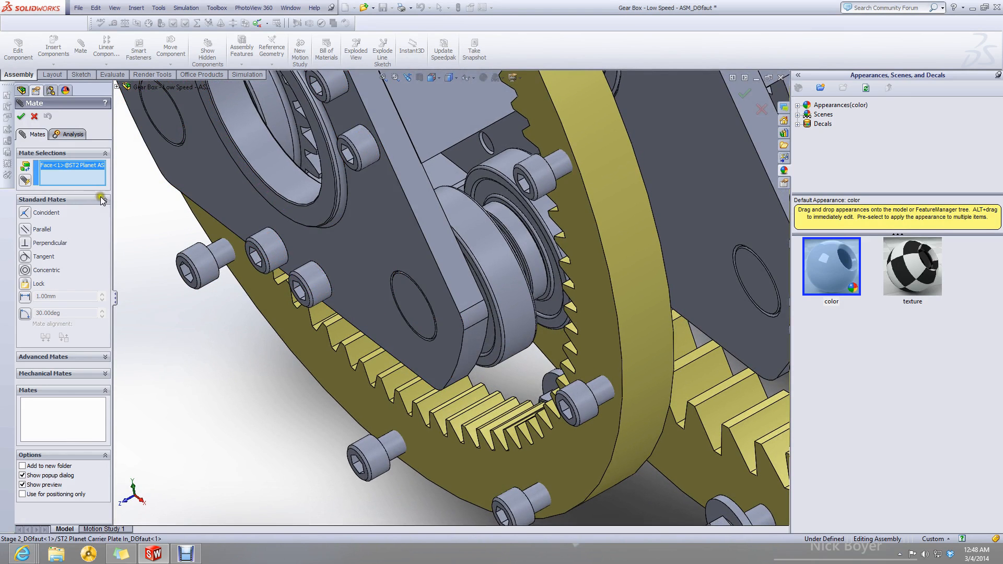
click(34, 117)
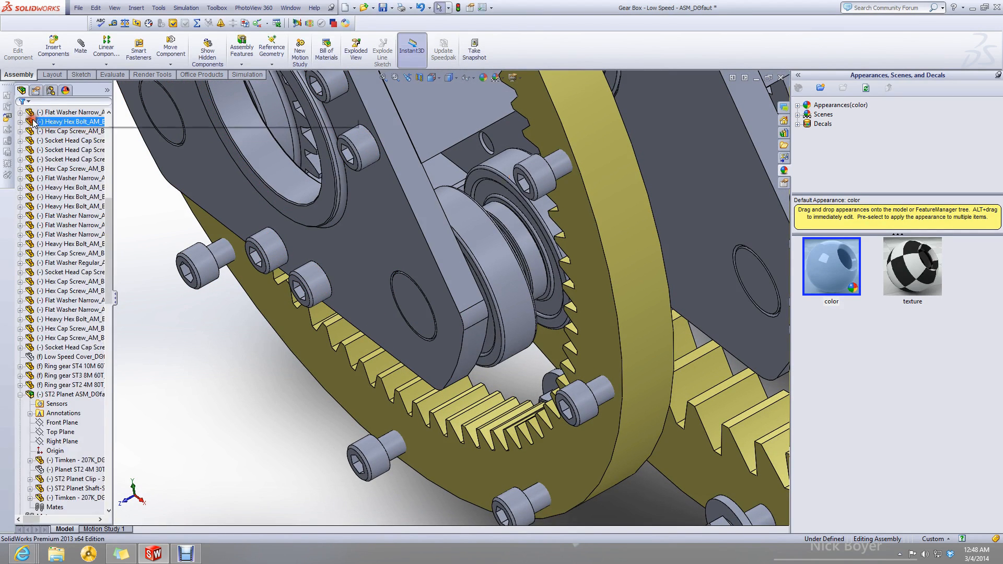
Show the hidden Low Speed Cover and fit the whole gearbox in view.
right_click(44, 356)
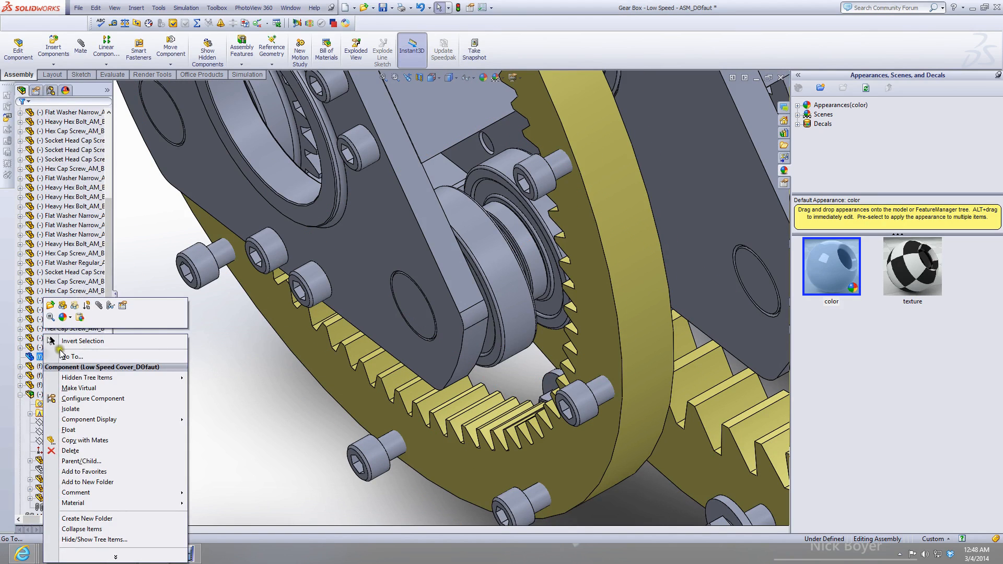
click(63, 305)
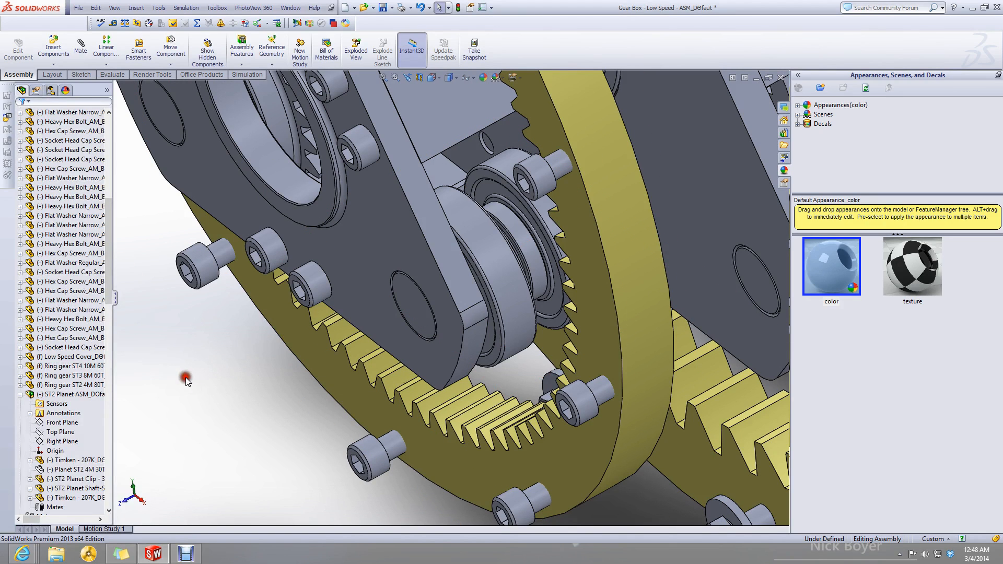
click(135, 346)
key(f)
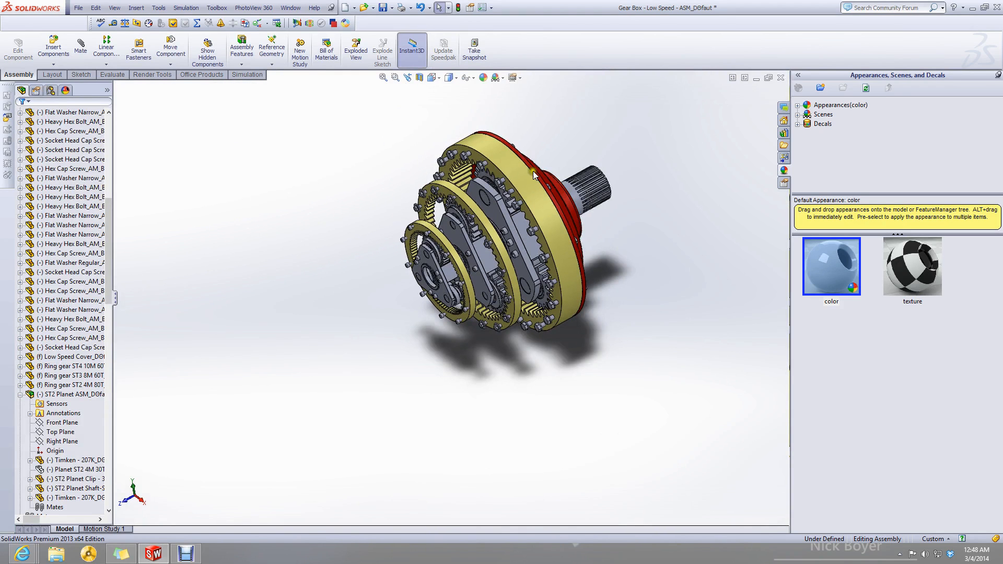
Show the hidden ST2 planet gear of the extracted planet assembly again.
scroll(84, 298, down, 1)
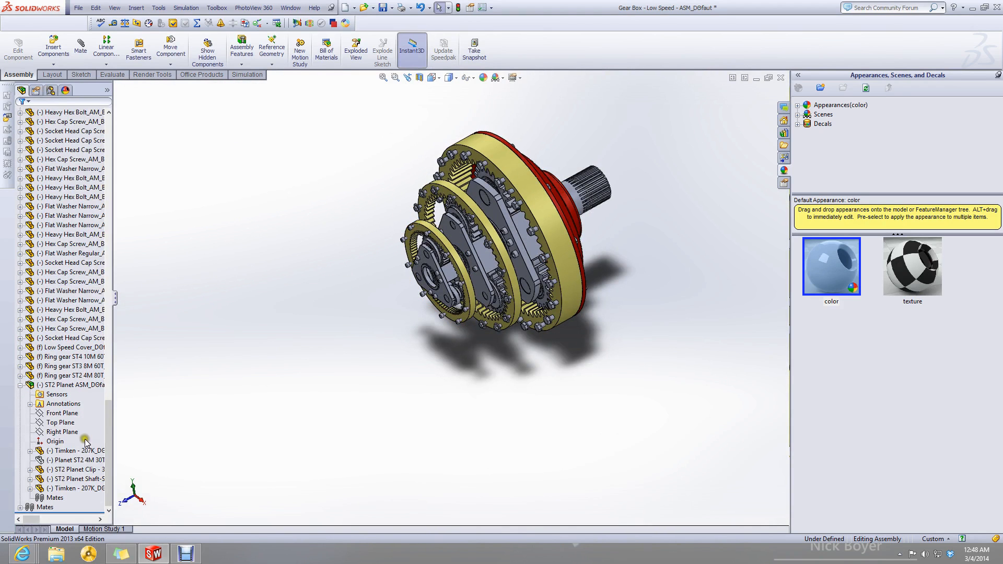
click(81, 460)
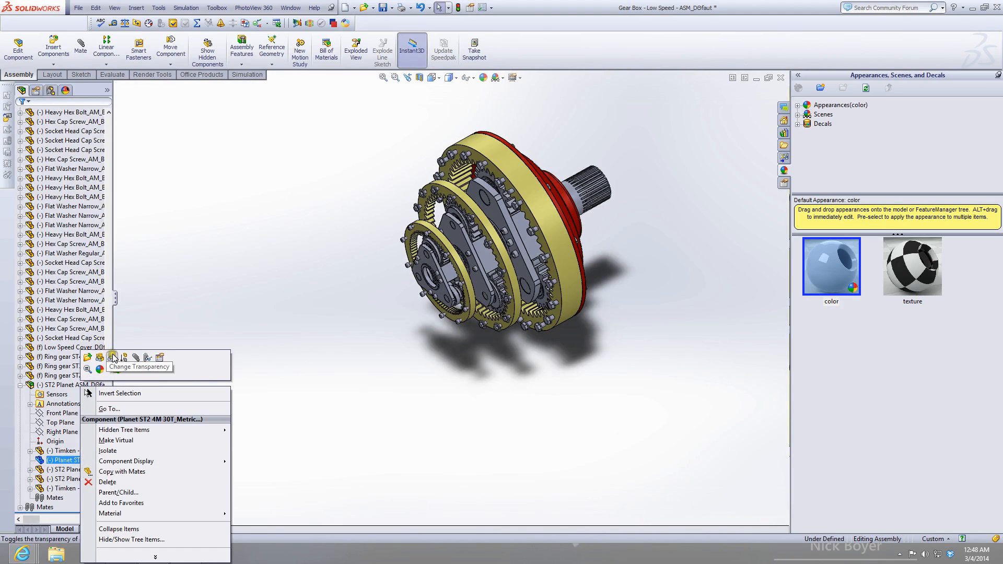
click(104, 358)
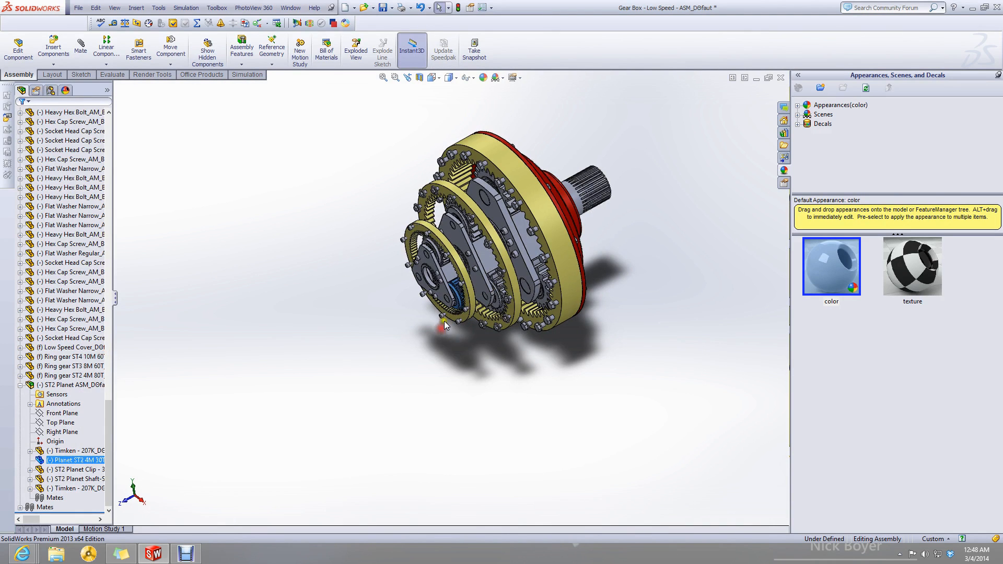
Make the front Stage 2 planet carrier plate transparent to expose the planet shafts and bearings behind it.
scroll(464, 292, down, 4)
scroll(465, 291, down, 3)
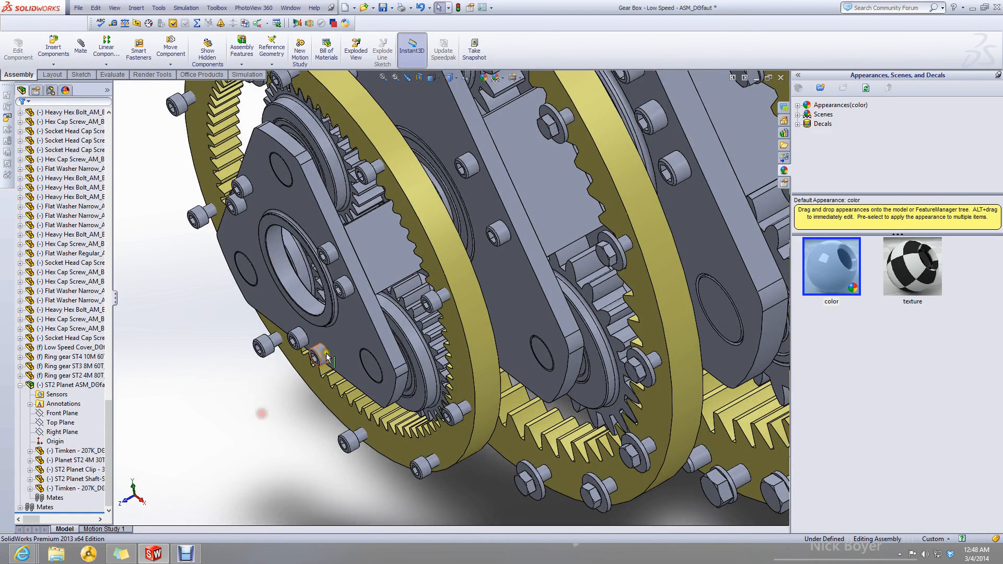
right_click(350, 357)
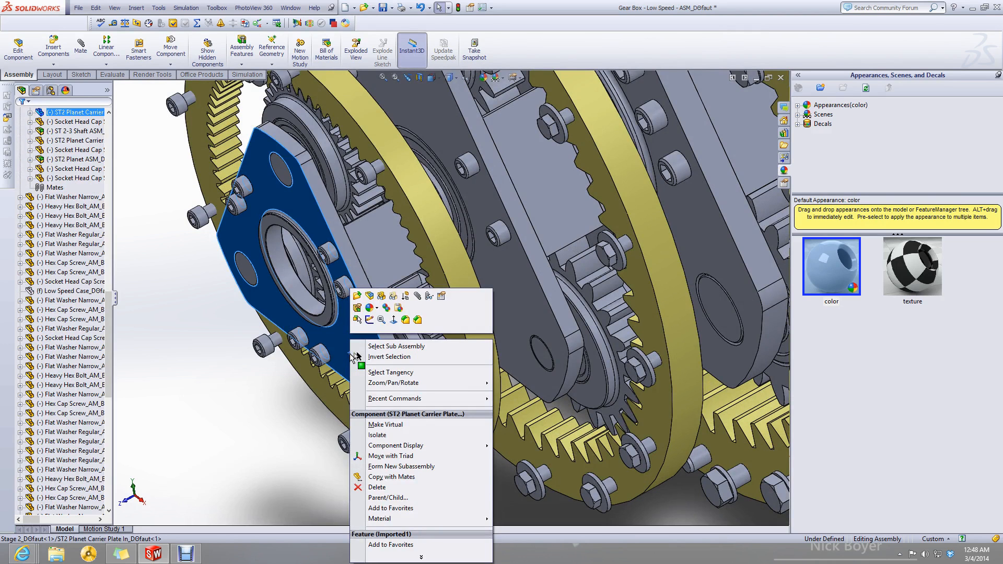
click(394, 297)
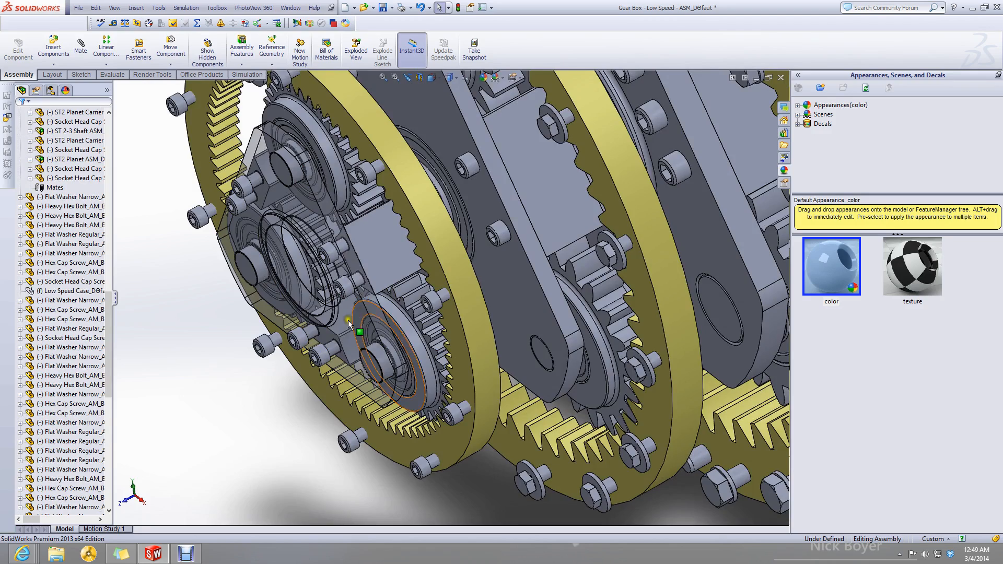
Turn off the transparency of the front Stage 2 planet carrier plate.
scroll(348, 322, down, 8)
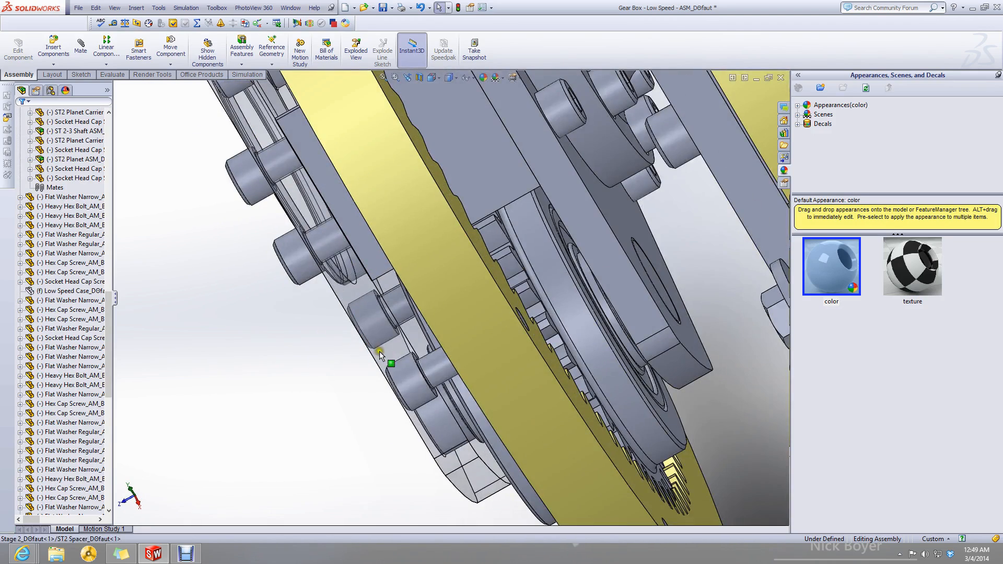
right_click(386, 351)
click(431, 296)
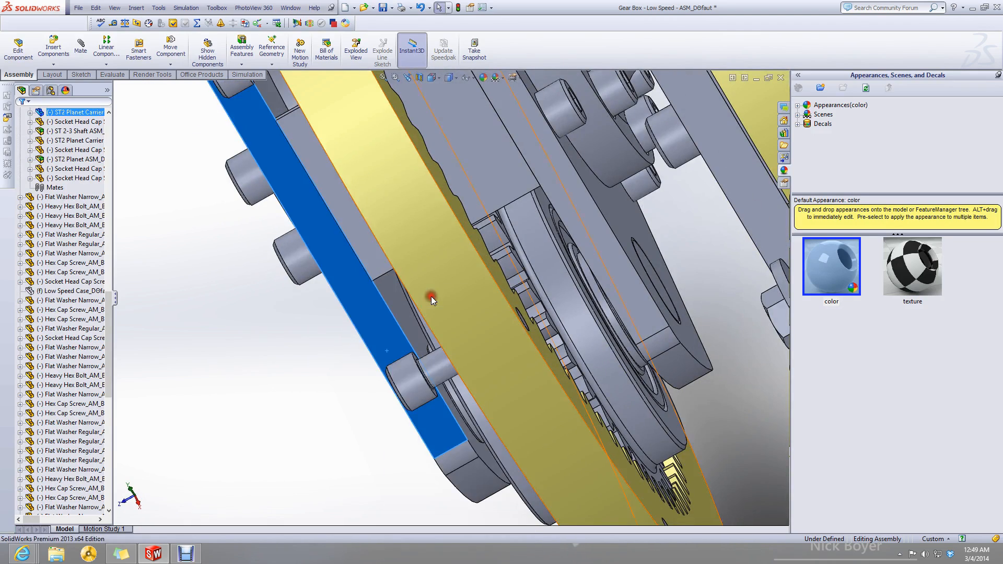
Inspect the fit between the Stage 2 planet shaft and its hole in the front carrier plate.
middle_drag(308, 395, 331, 384)
scroll(331, 383, up, 4)
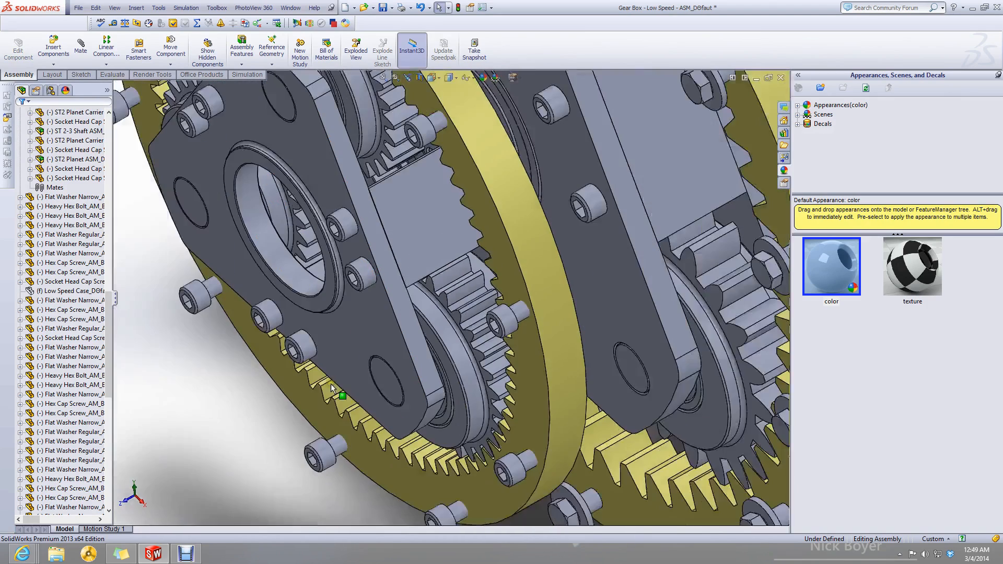
scroll(387, 359, down, 7)
middle_drag(396, 349, 427, 334)
scroll(468, 386, down, 8)
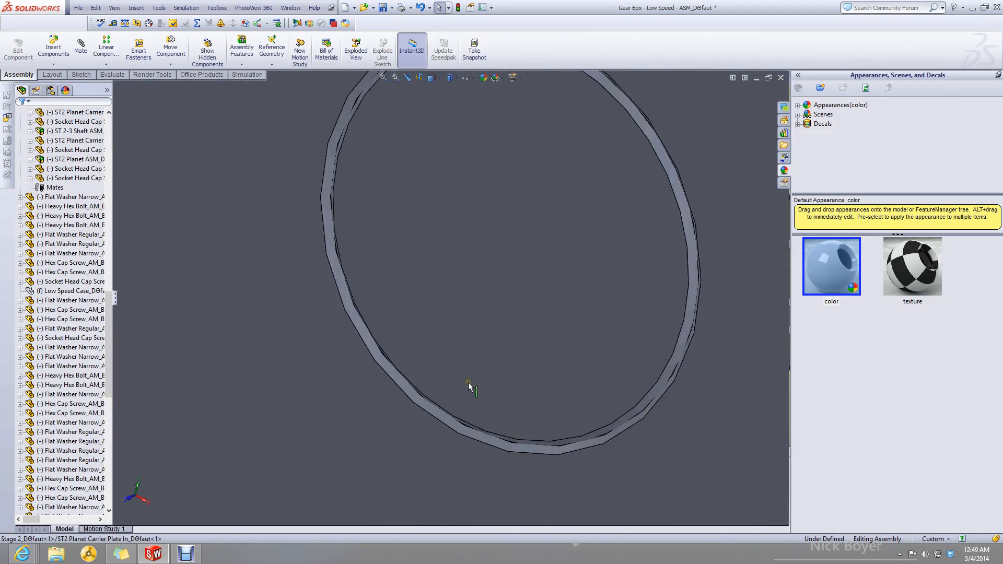
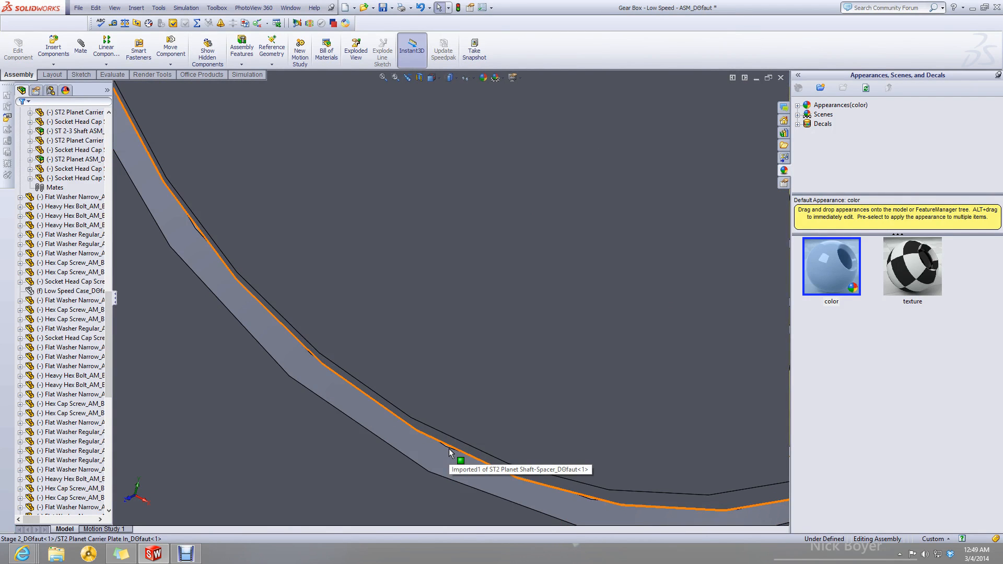
scroll(374, 450, up, 10)
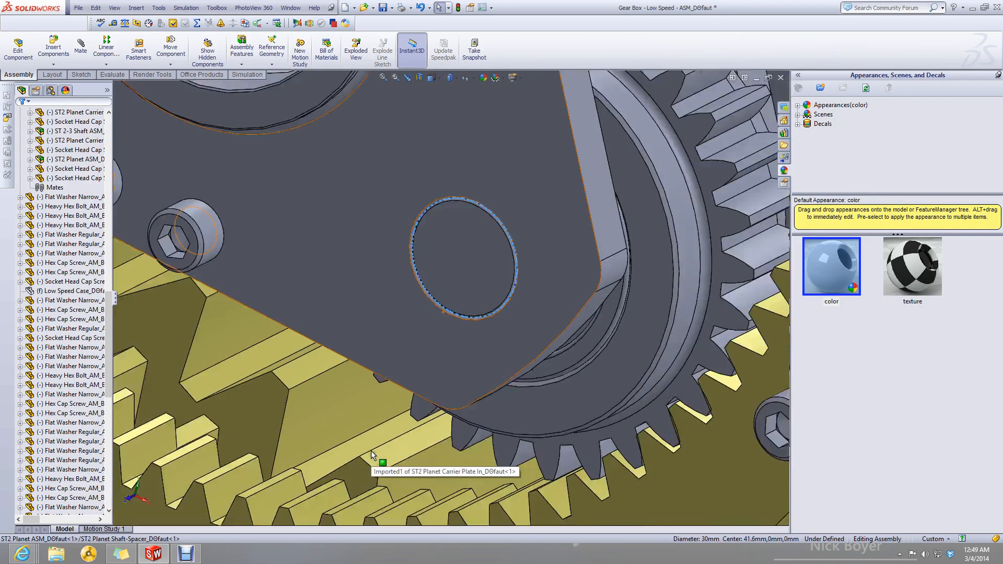
middle_drag(436, 265, 174, 117)
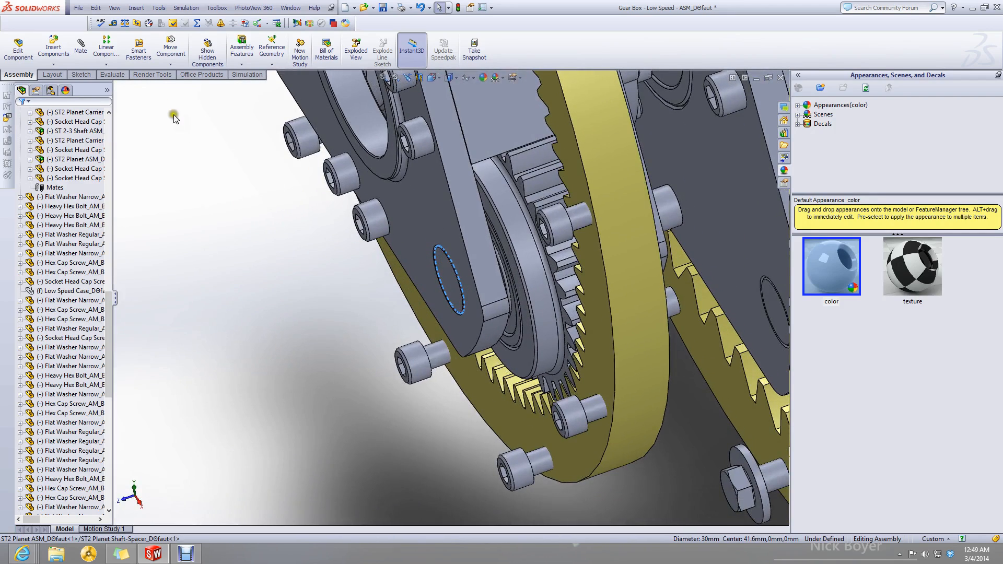
click(81, 52)
scroll(573, 254, down, 2)
middle_drag(573, 255, 576, 251)
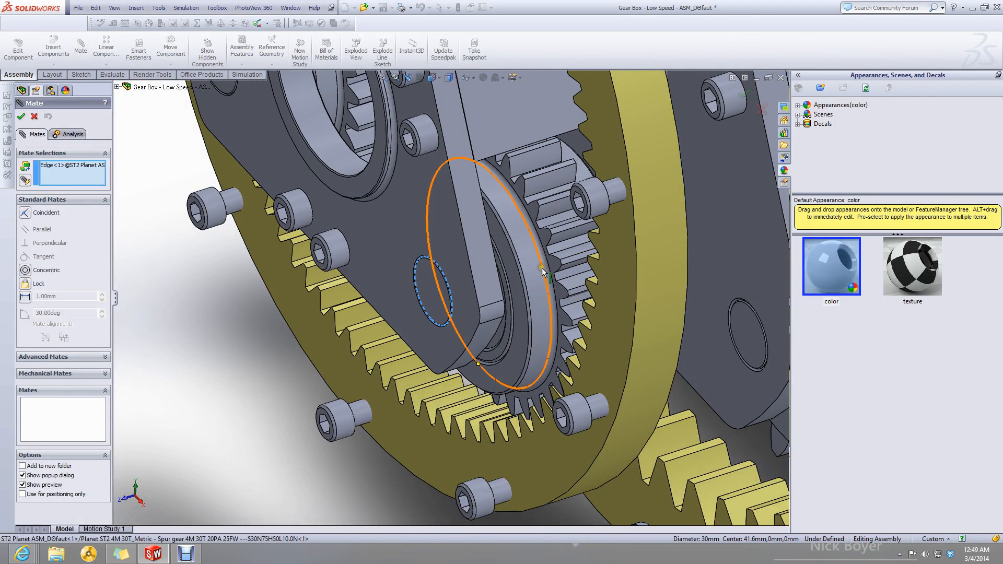
right_click(71, 172)
click(73, 174)
click(32, 118)
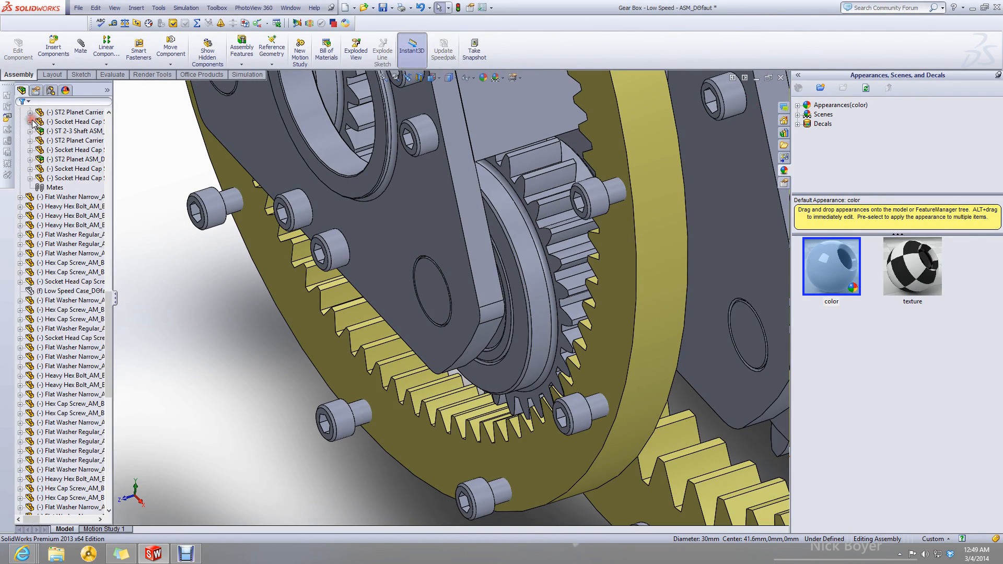
Rotate the Stage 2 carrier by hand until its empty shaft hole is offset from the loose planet's shaft.
drag(430, 252, 352, 170)
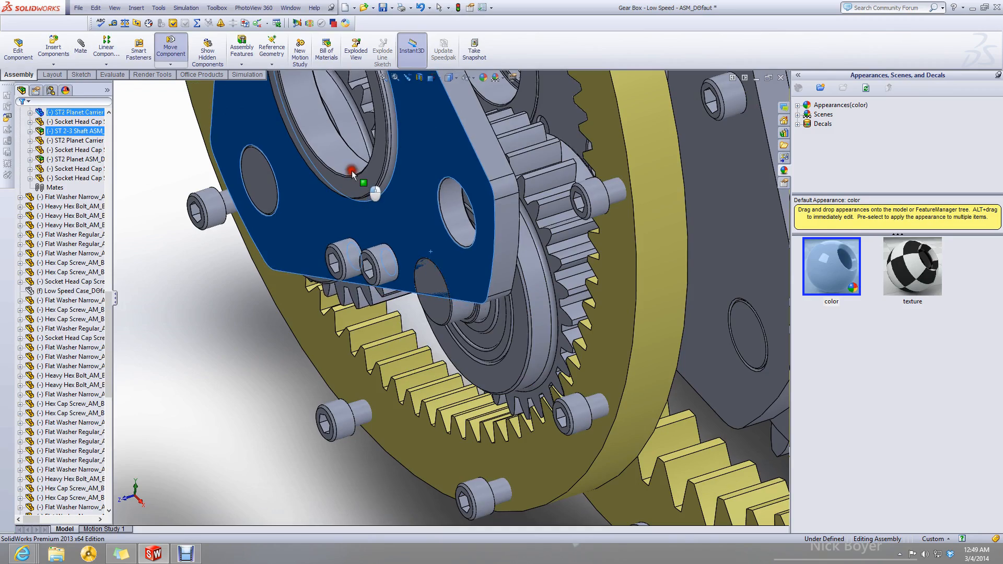
click(240, 320)
scroll(255, 331, up, 4)
middle_drag(403, 228, 460, 197)
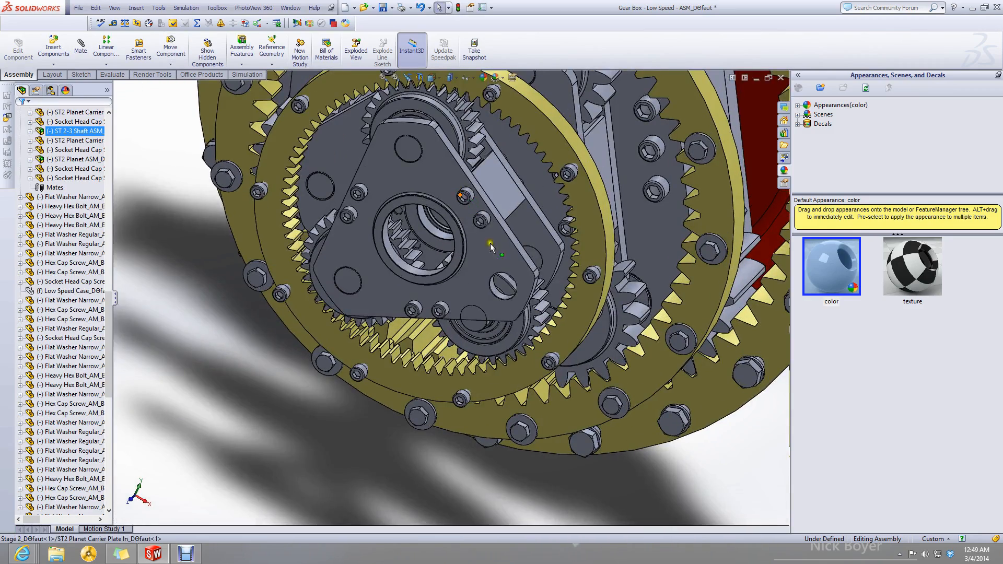
drag(504, 252, 346, 364)
click(262, 378)
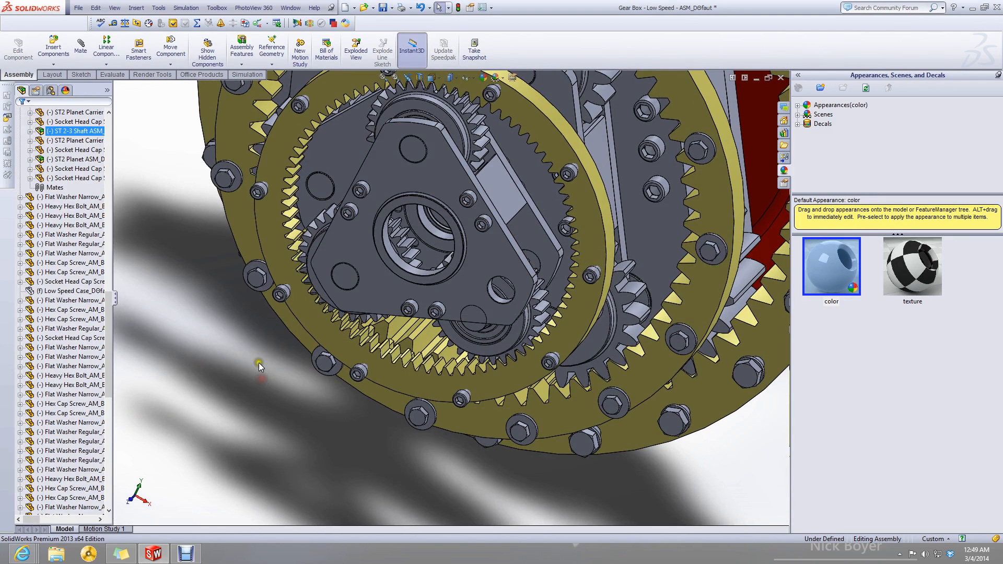
Add a concentric mate between the empty shaft hole in the front Stage 2 carrier plate and the loose ST2 planet assembly.
click(81, 50)
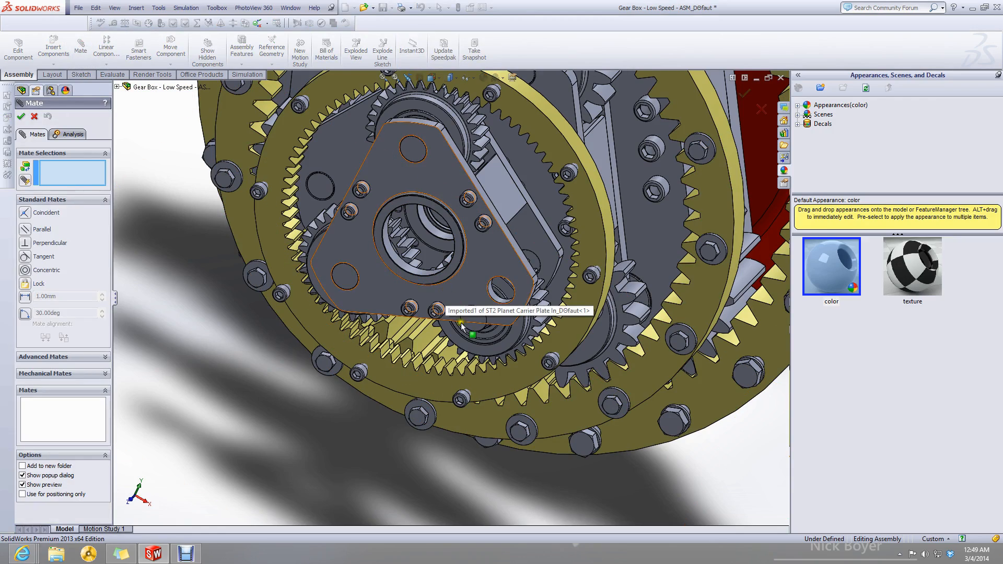
scroll(461, 326, down, 8)
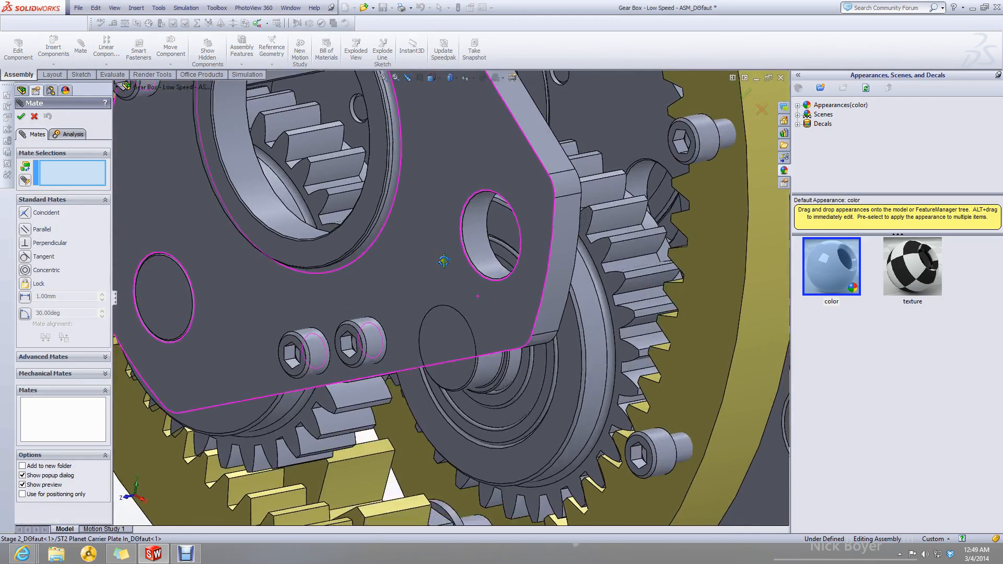
middle_drag(443, 261, 461, 265)
click(497, 268)
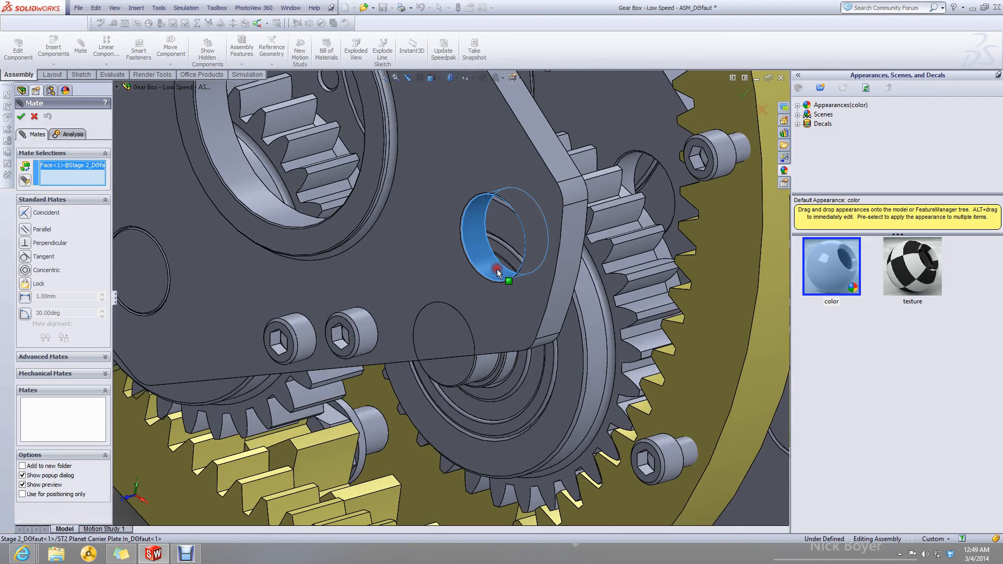
click(641, 294)
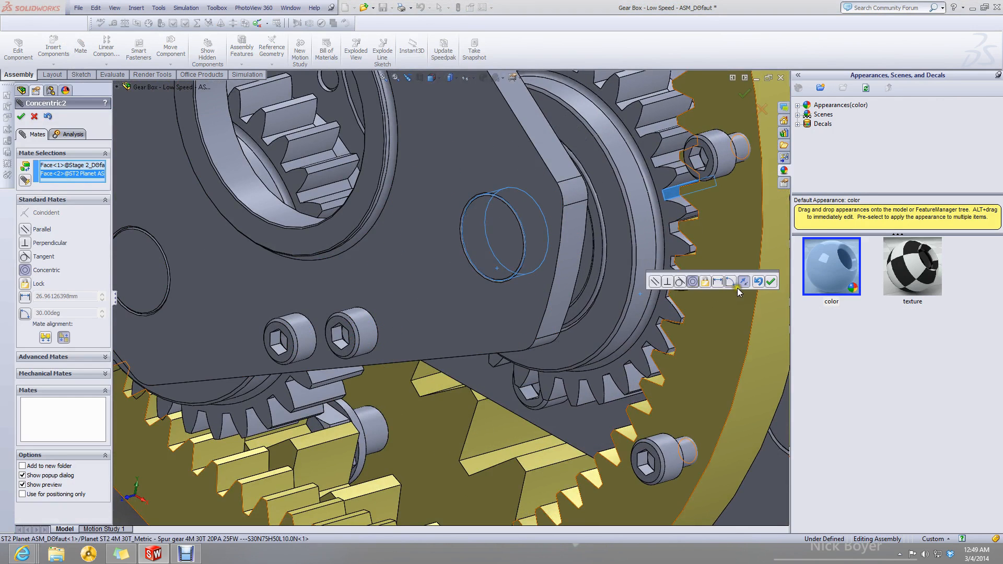
click(771, 281)
Make the ST2 planet shaft's end face coincident with the front face of the Stage 2 carrier plate and finish mating.
click(502, 254)
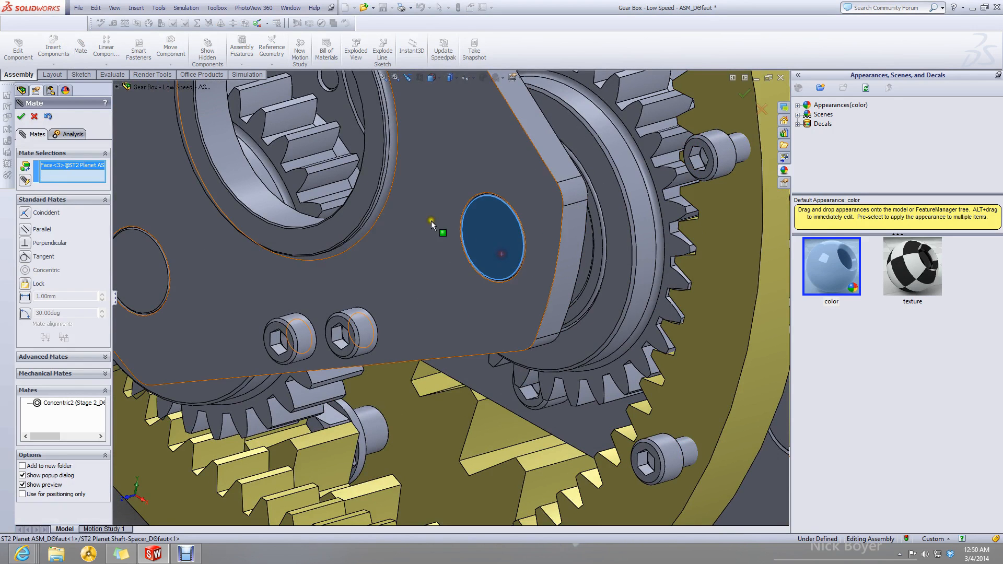
click(429, 216)
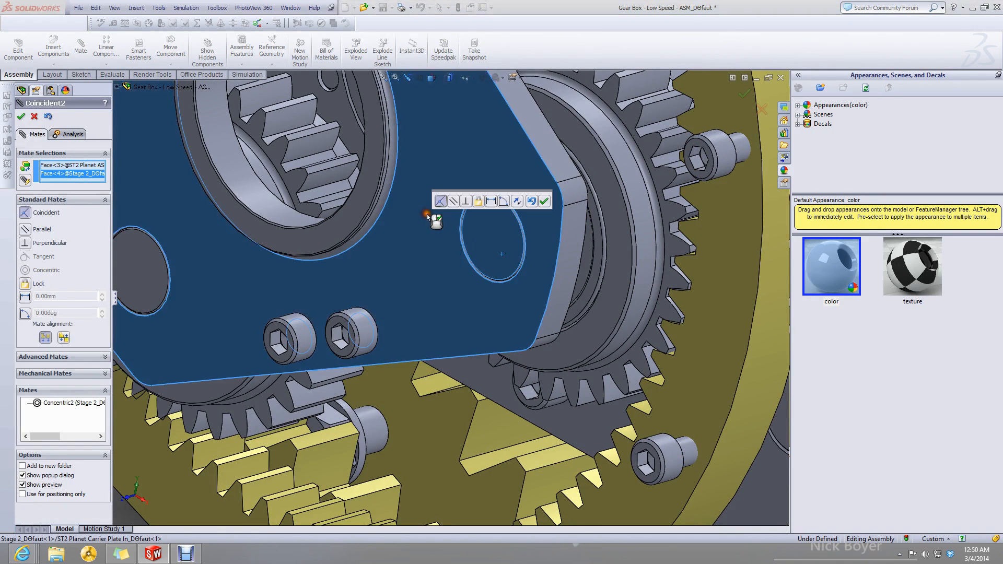
click(546, 202)
click(20, 117)
Turn the Stage 2 carrier by hand to check how it moves with the mated planet.
scroll(518, 310, up, 5)
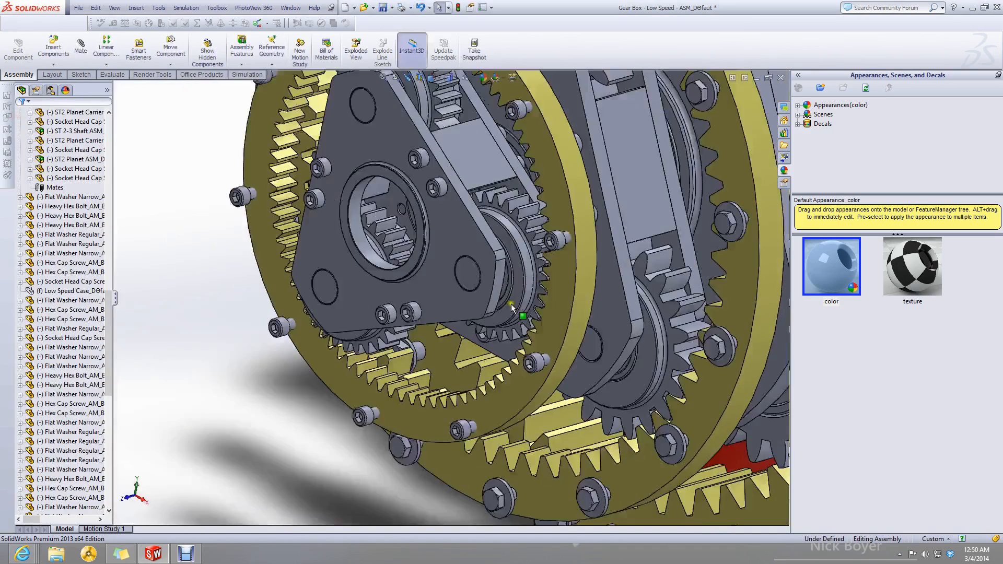
drag(457, 243, 398, 360)
click(276, 374)
Move two ST3 planet assemblies and the ST 3-4 shaft assembly out of the Stage 3 subassembly into the top-level gearbox assembly.
scroll(537, 233, up, 4)
scroll(537, 233, down, 1)
mouse_move(537, 233)
middle_down()
mouse_move(499, 236)
mouse_move(528, 237)
middle_up()
scroll(529, 238, down, 2)
click(487, 283)
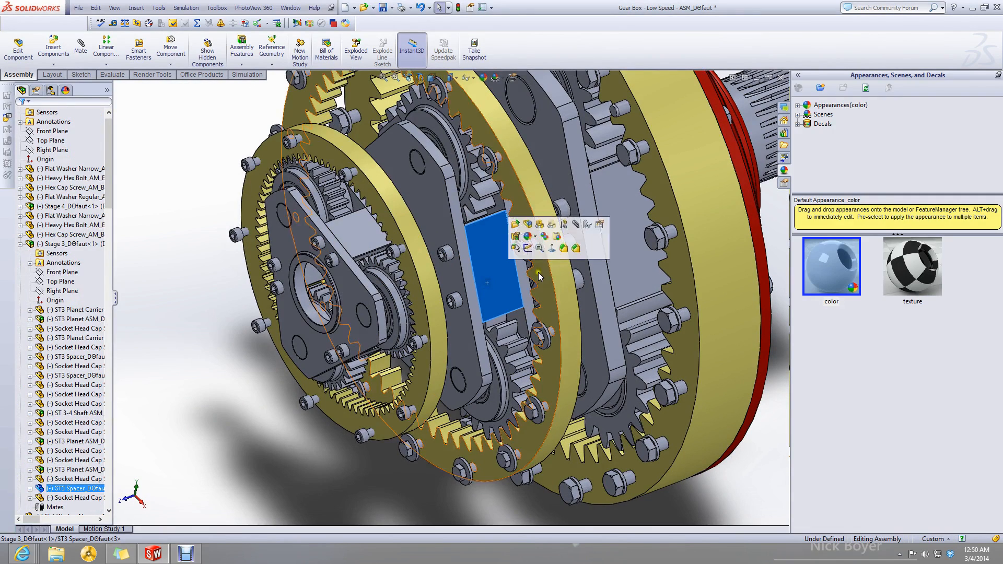
click(54, 243)
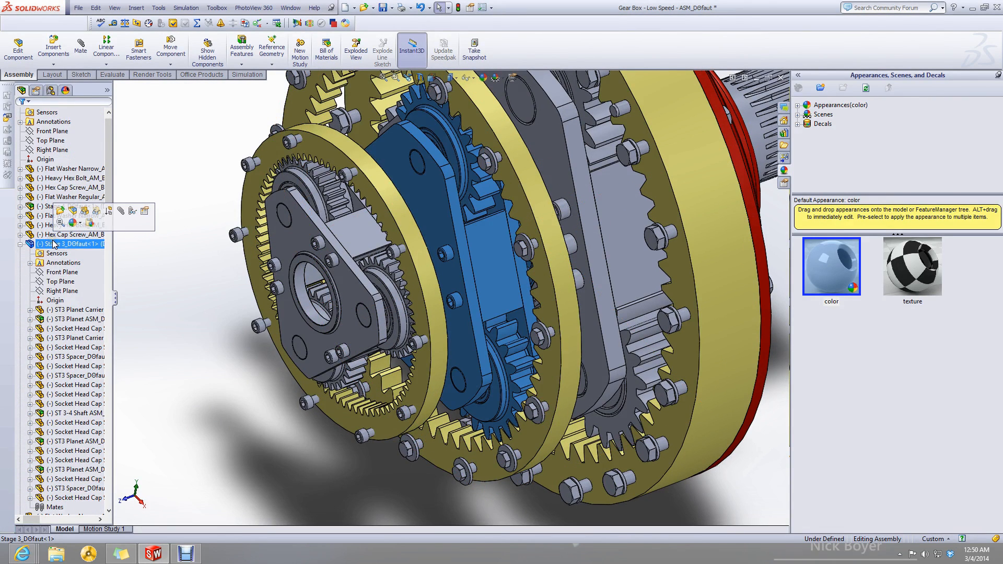
click(77, 469)
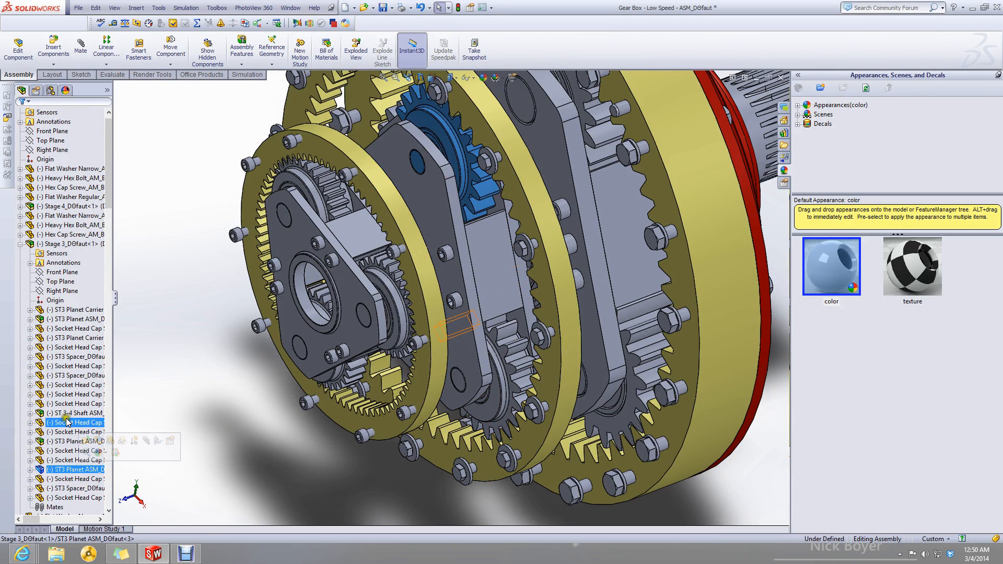
ctrl+click(60, 441)
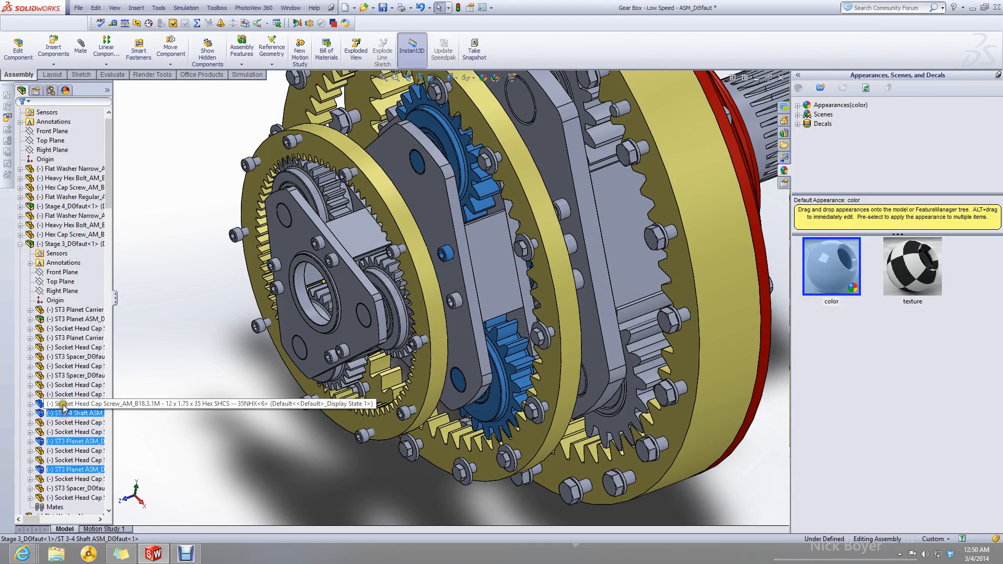
ctrl+drag(69, 412, 70, 381)
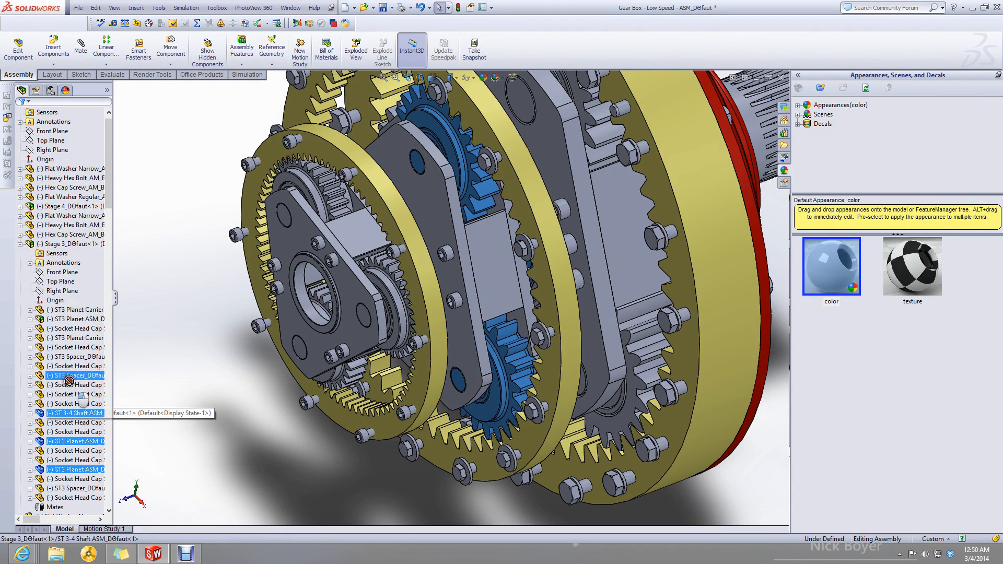
ctrl+drag(55, 191, 59, 121)
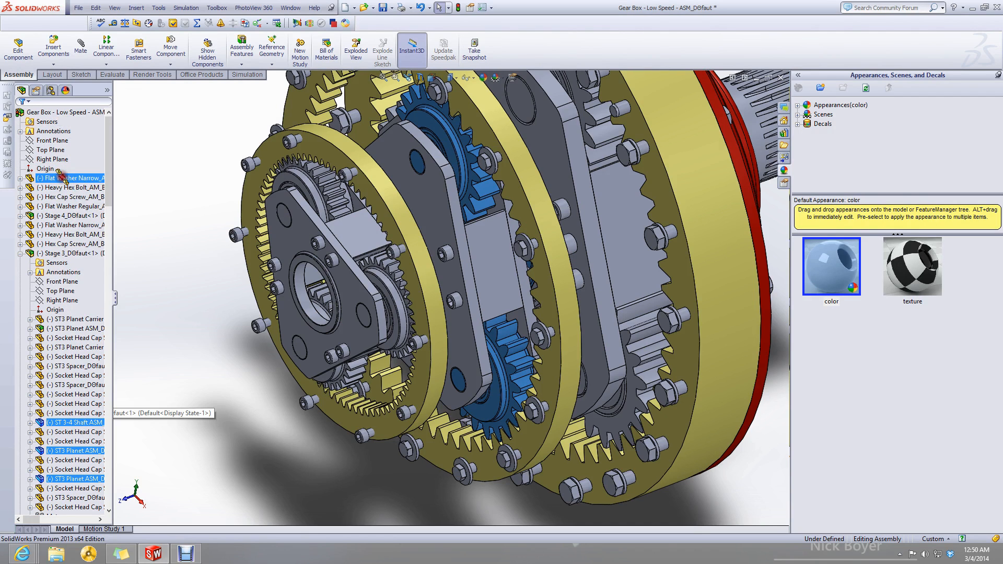
ctrl+drag(60, 177, 60, 178)
click(325, 466)
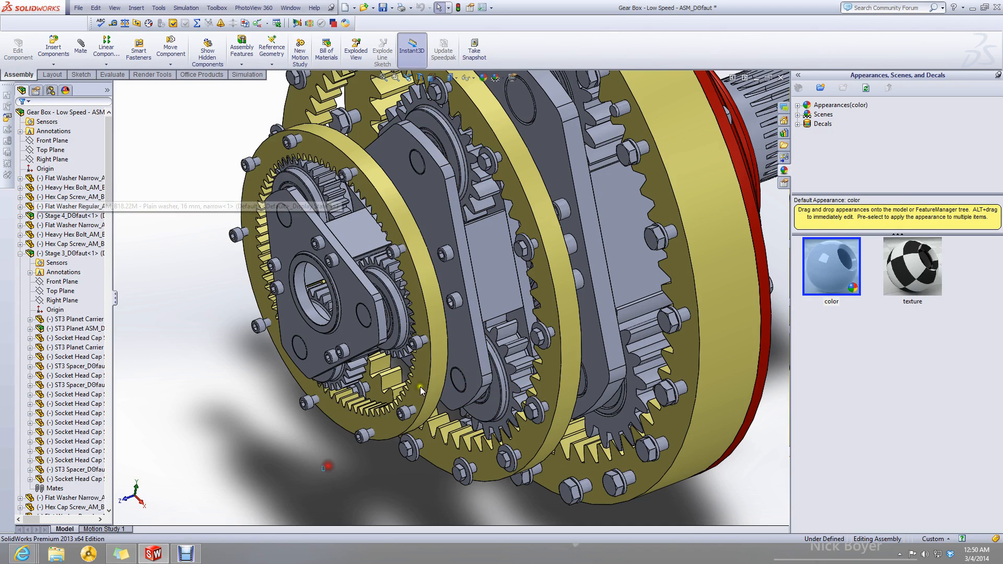
click(162, 144)
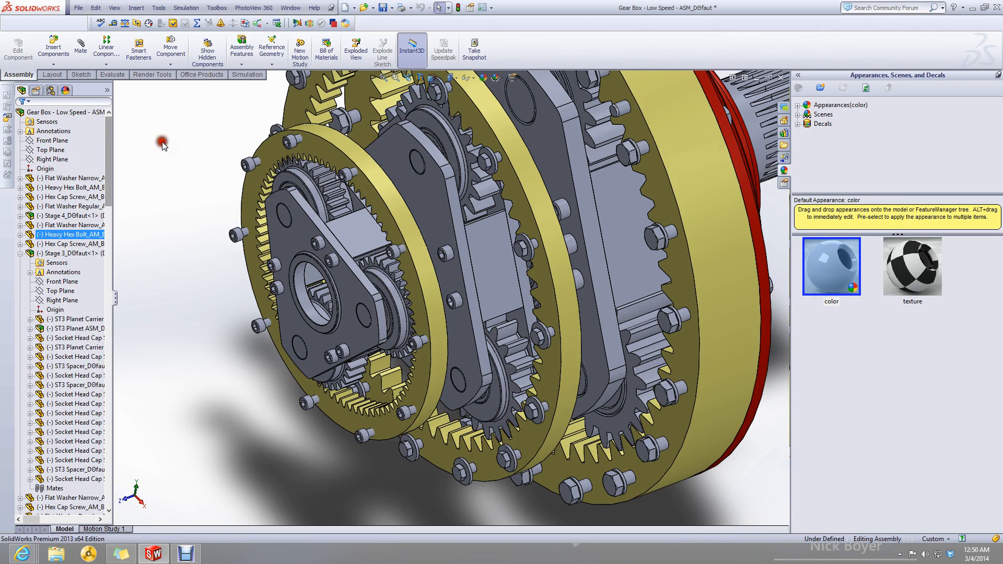
Add a flipped 30.10 mm distance mate between the front faces of the Stage 3 carrier plate and the ST3 ring gear.
click(81, 50)
click(462, 337)
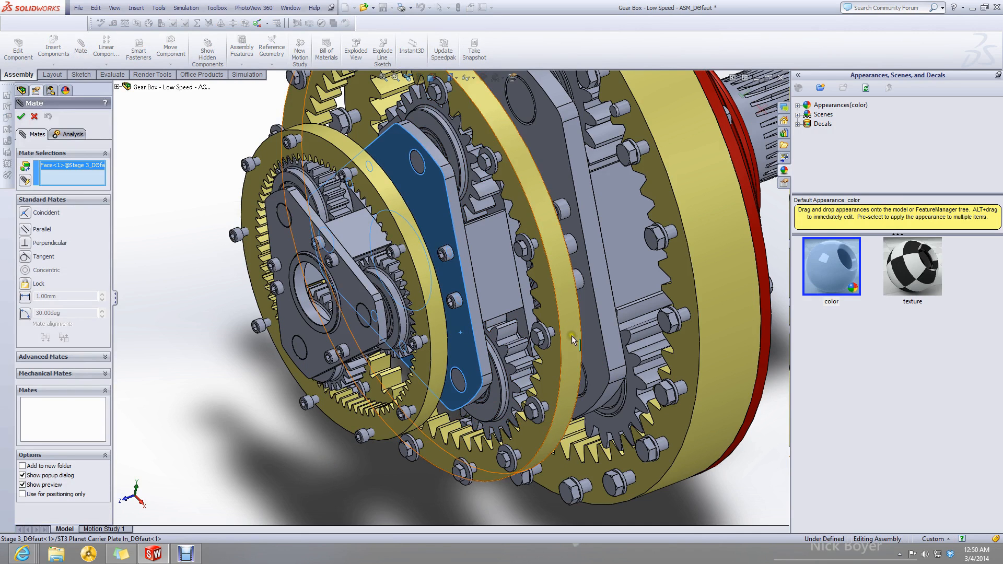
click(537, 393)
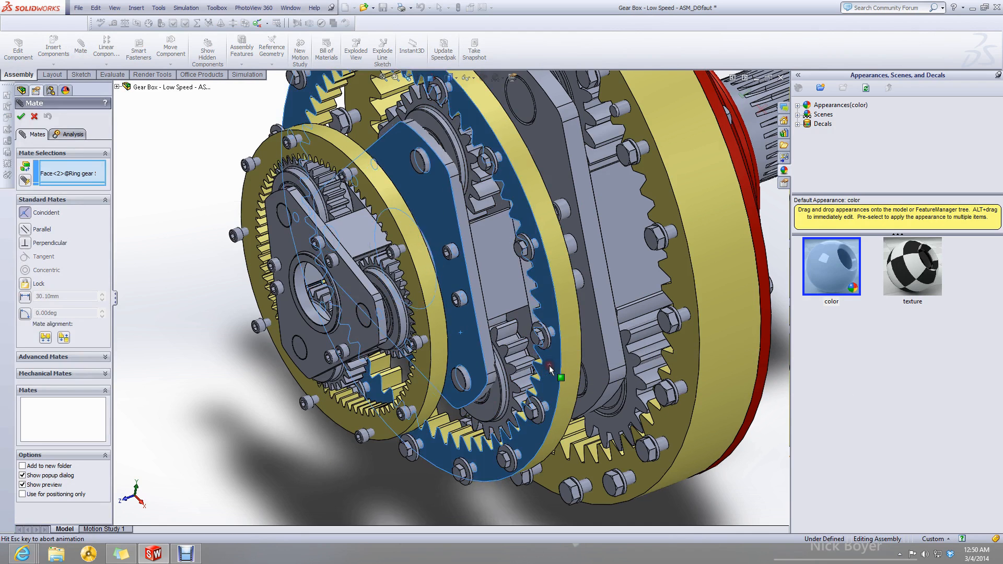
click(25, 296)
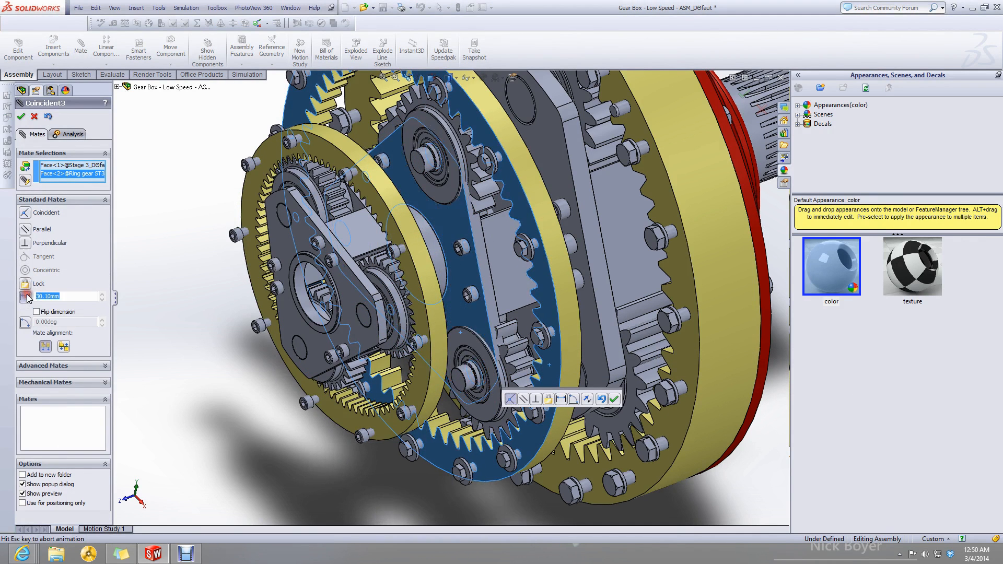
click(614, 395)
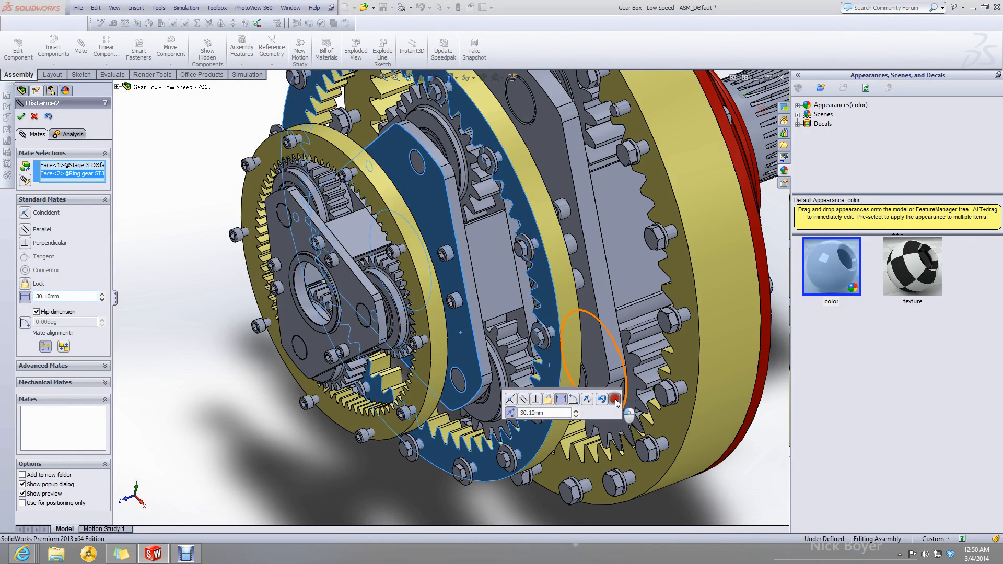
Mate the central bore of the Stage 3 carrier plate concentric with the outer surface of the ST3 ring gear.
scroll(432, 293, down, 3)
scroll(432, 292, down, 6)
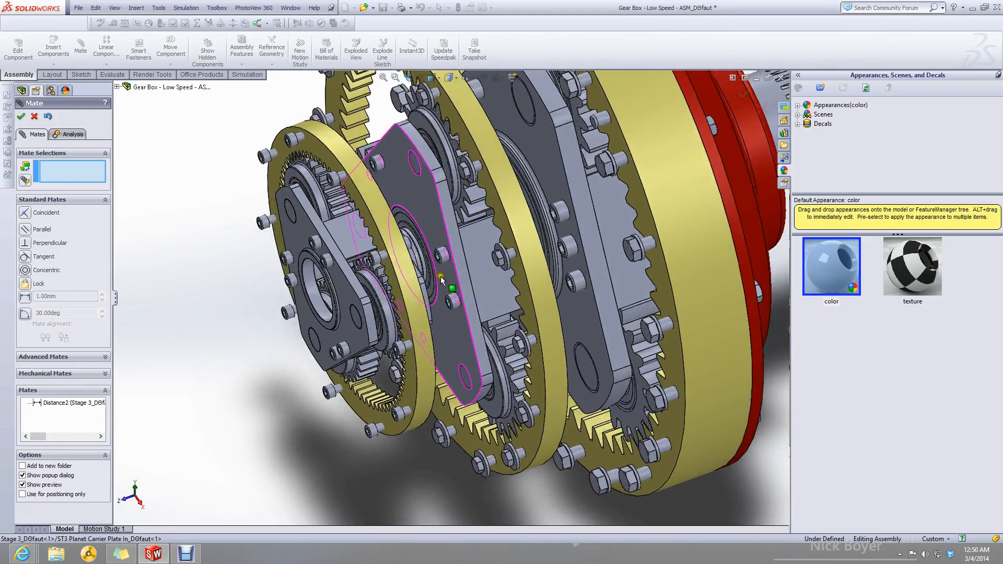
scroll(415, 278, up, 10)
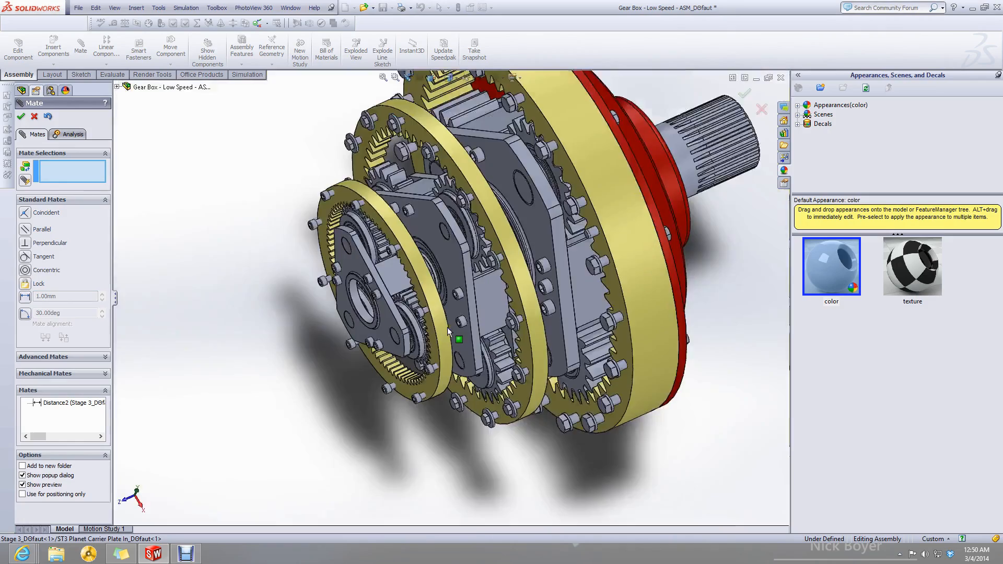
scroll(445, 253, down, 1)
middle_drag(445, 252, 439, 342)
scroll(445, 253, down, 2)
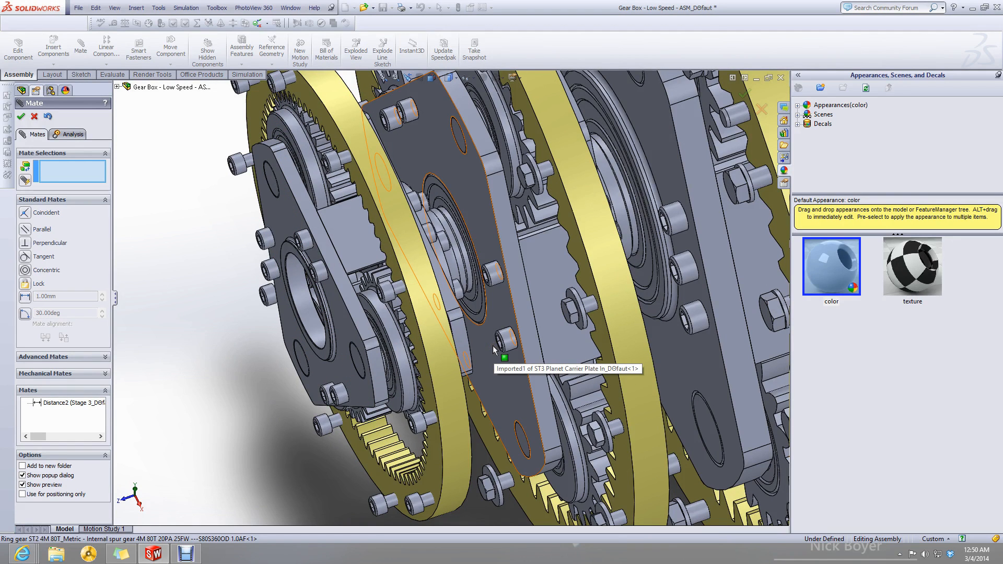
drag(494, 349, 501, 251)
click(501, 248)
click(621, 290)
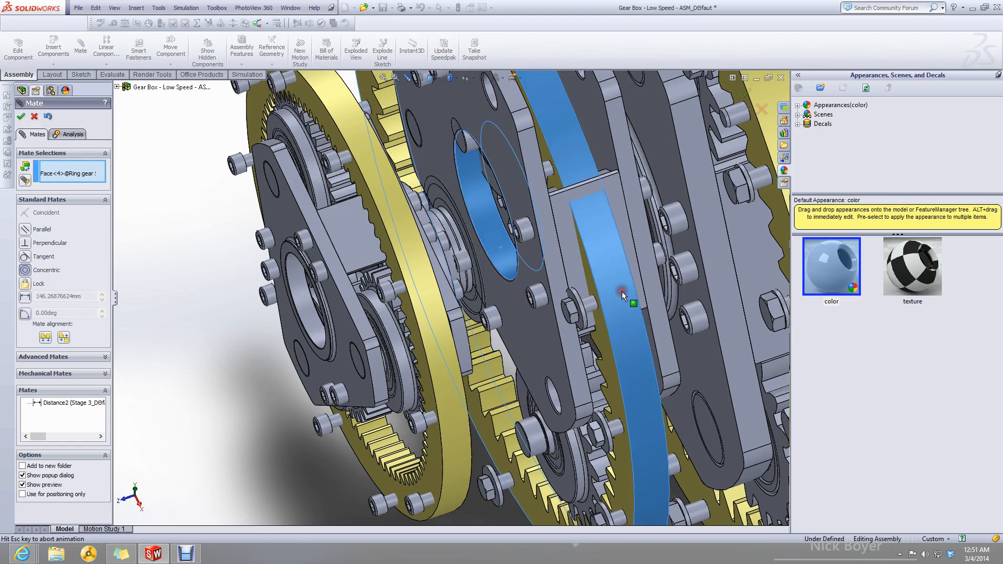
click(755, 265)
Rotate the Stage 3 carrier by hand so its empty shaft holes are offset from the loose planet shafts.
middle_drag(681, 331, 661, 324)
drag(538, 366, 575, 303)
scroll(496, 177, down, 4)
scroll(499, 179, down, 3)
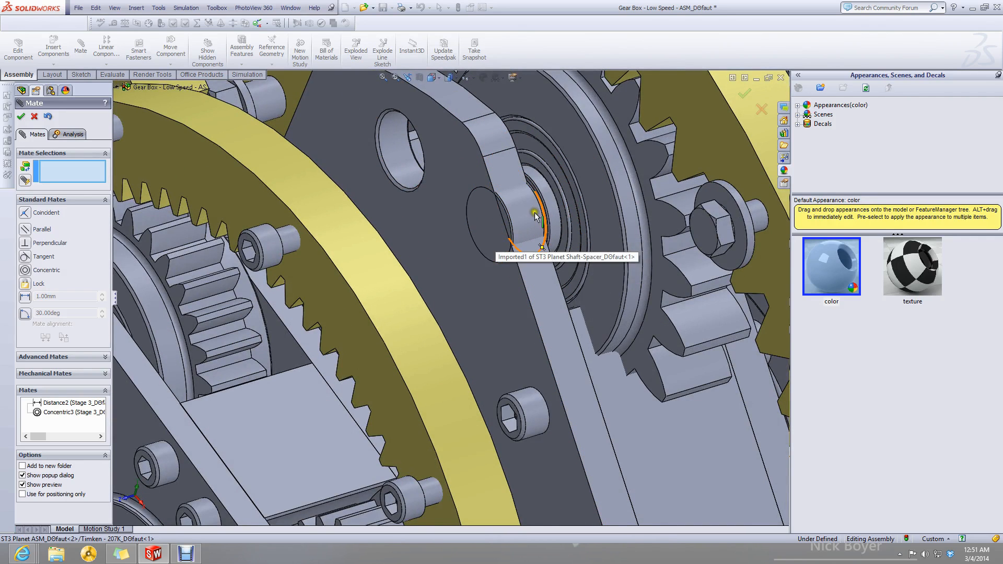
scroll(535, 215, up, 5)
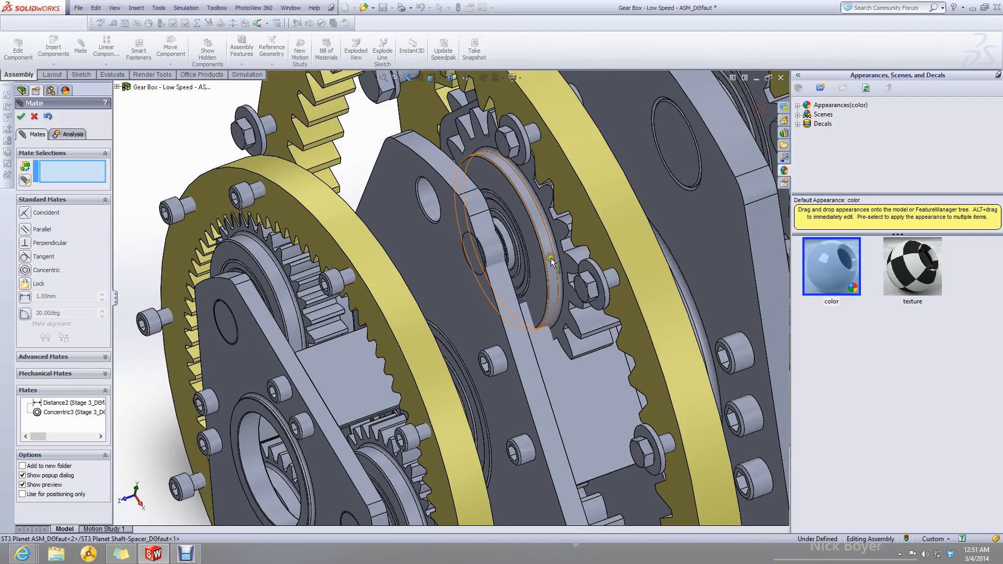
Mate the upper ST3 planet assembly's shaft spacer concentric with its empty hole in the Stage 3 carrier plate.
click(551, 261)
click(432, 208)
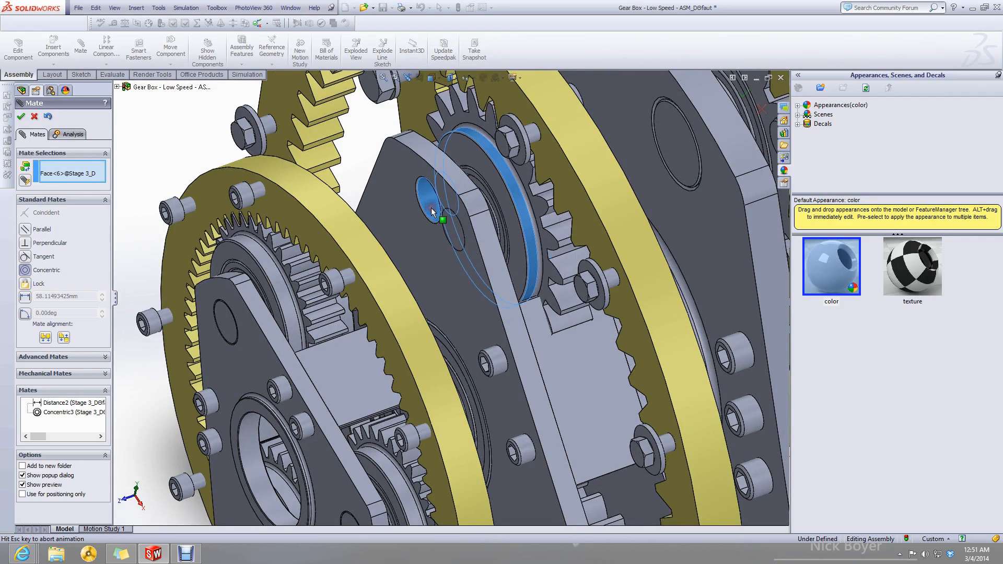
click(563, 196)
Mate the lower ST3 planet assembly's shaft spacer concentric with the matching hole at the lower end of the Stage 3 carrier plate.
scroll(489, 371, up, 8)
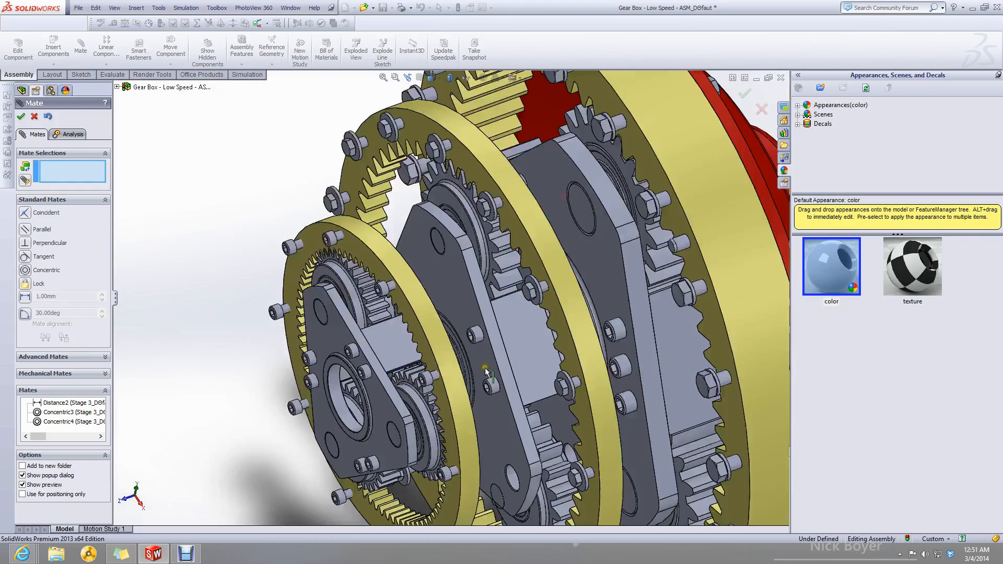
scroll(498, 425, down, 9)
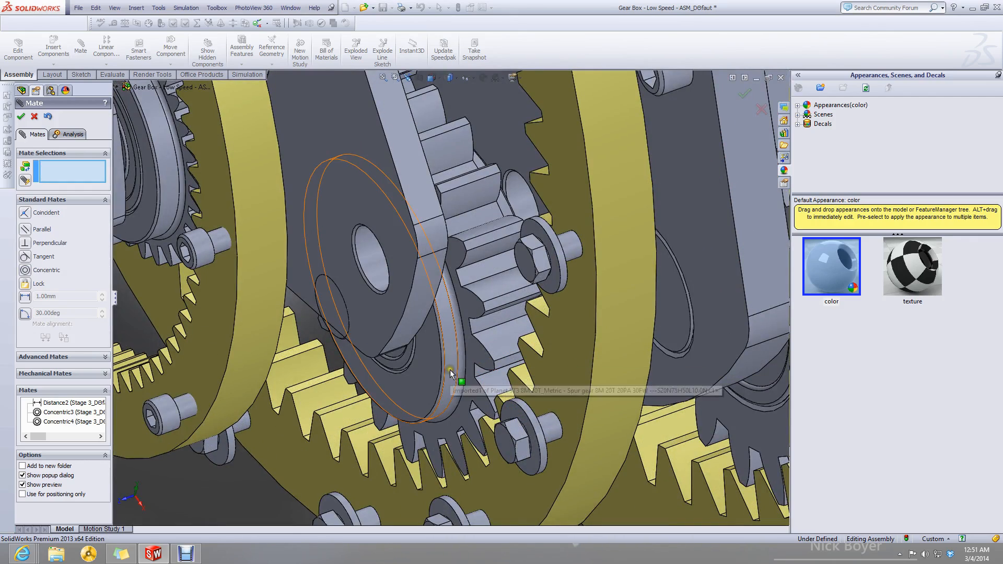
click(462, 371)
click(368, 277)
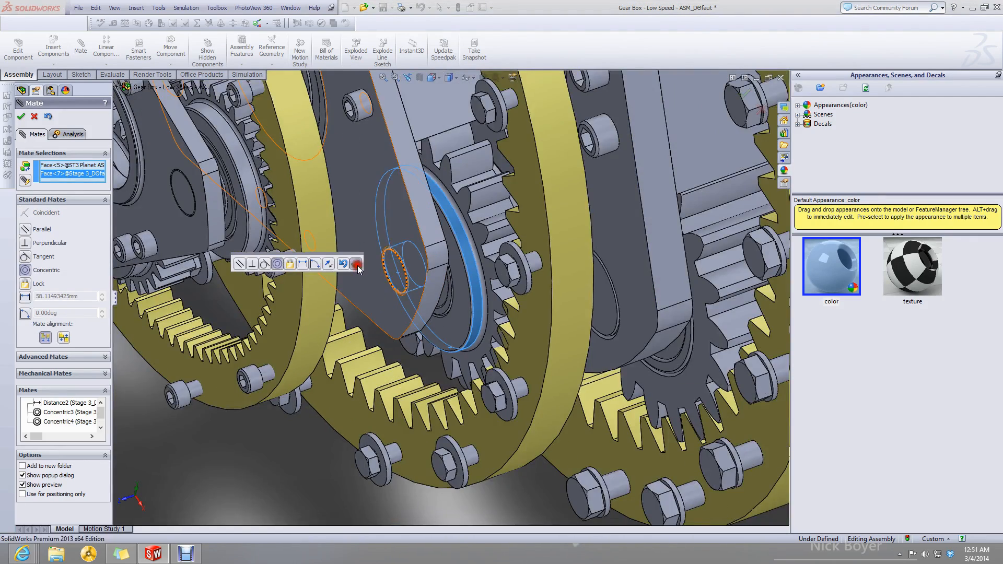
click(356, 265)
scroll(358, 269, up, 8)
scroll(266, 401, down, 10)
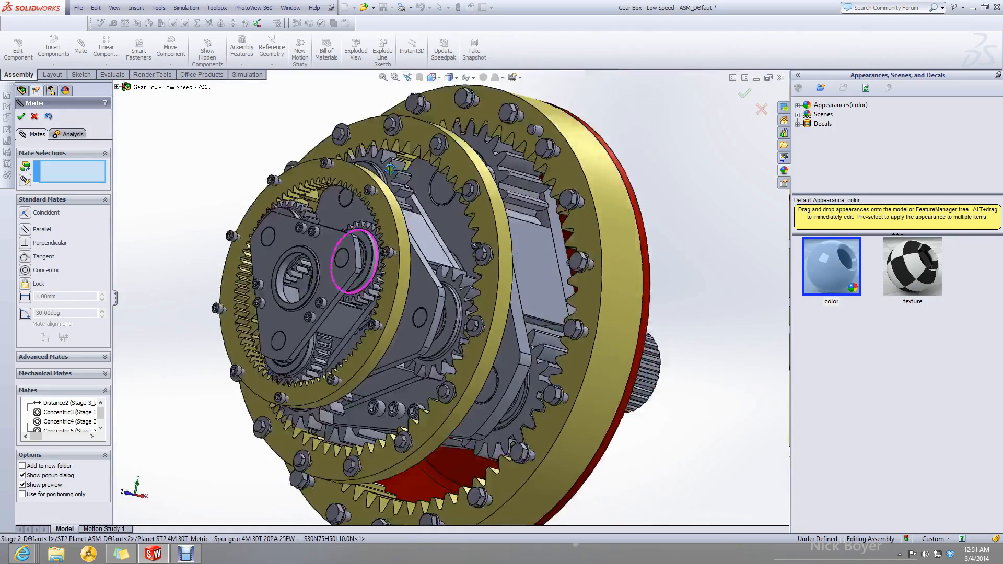
scroll(266, 401, down, 8)
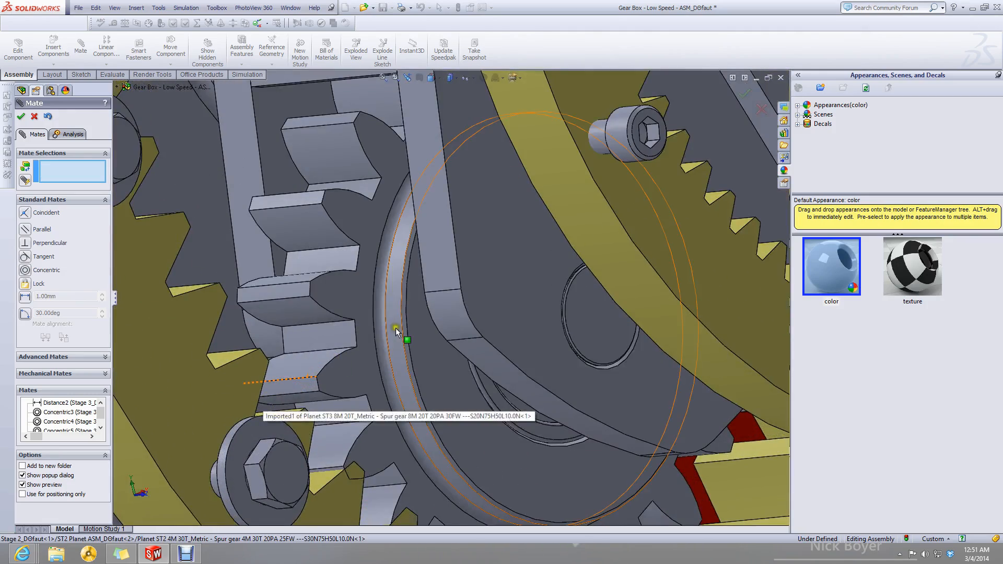
click(396, 327)
scroll(396, 327, up, 2)
middle_drag(447, 353, 470, 329)
drag(501, 333, 474, 304)
scroll(487, 336, up, 8)
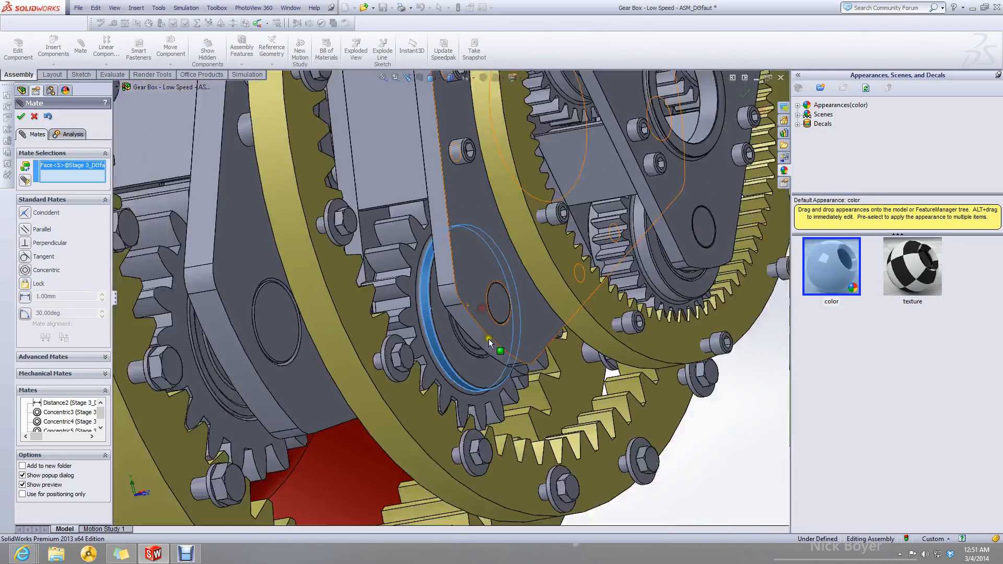
middle_drag(486, 334, 363, 380)
right_click(75, 170)
click(95, 174)
middle_drag(438, 269, 432, 294)
scroll(436, 294, up, 3)
scroll(435, 296, down, 3)
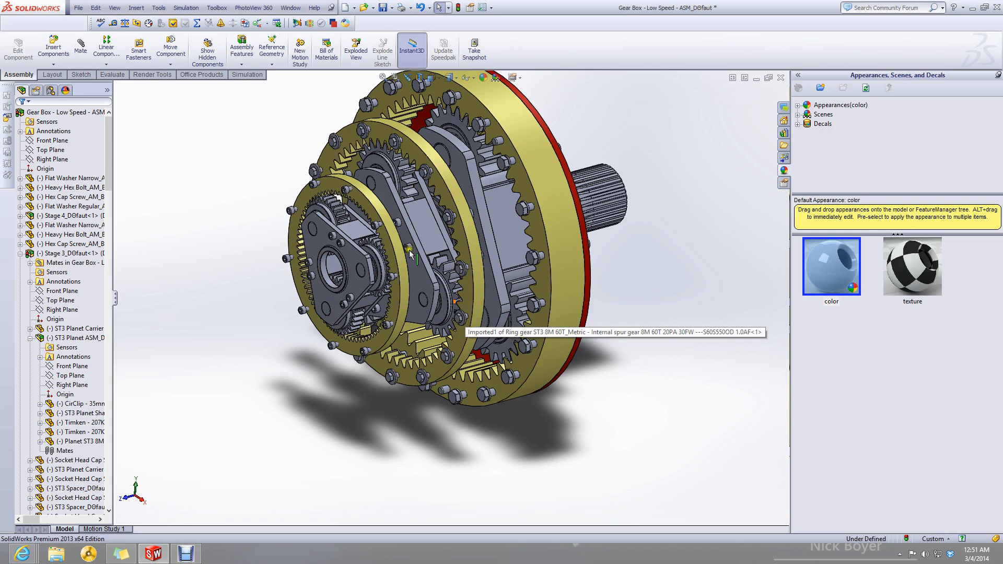
Move the whole Stage 4 subassembly by hand relative to its ring gear and undo the move.
click(86, 216)
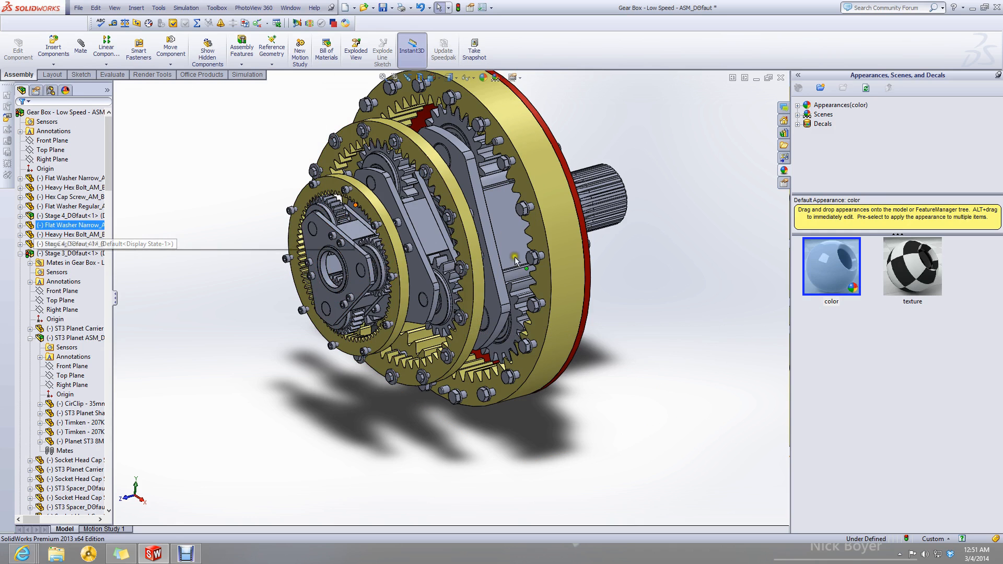
scroll(515, 259, down, 5)
scroll(489, 323, up, 2)
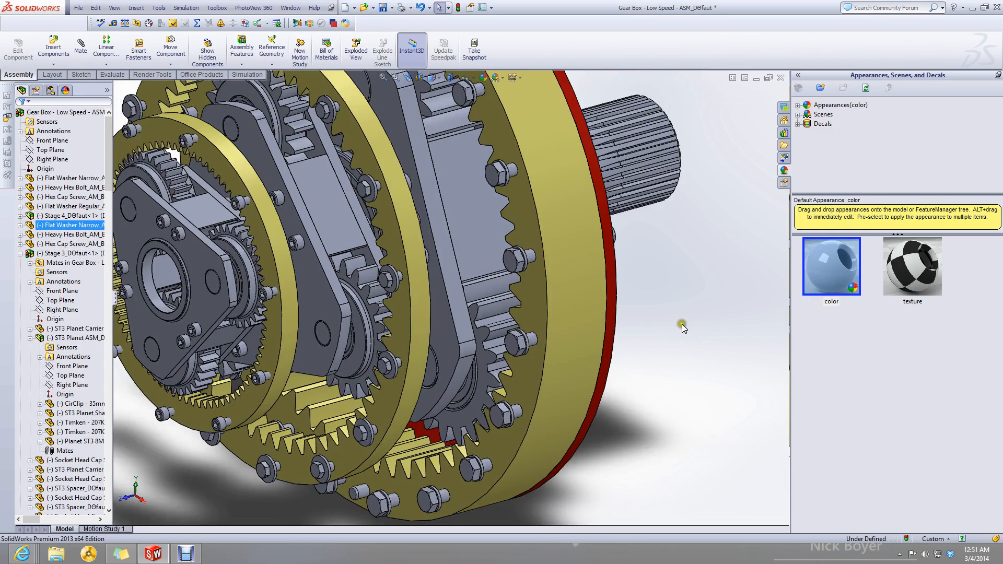
scroll(674, 328, up, 4)
scroll(575, 329, down, 3)
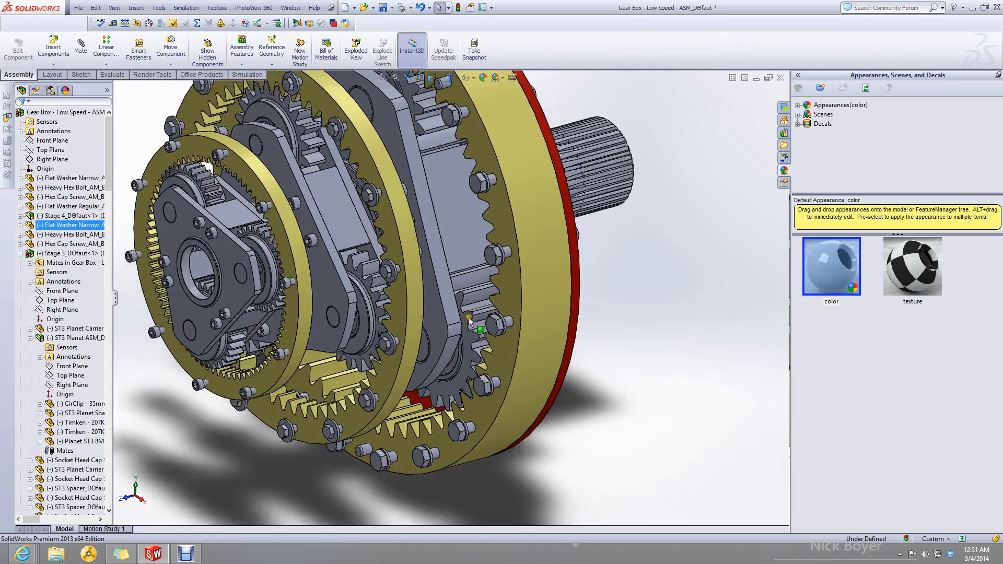
click(438, 317)
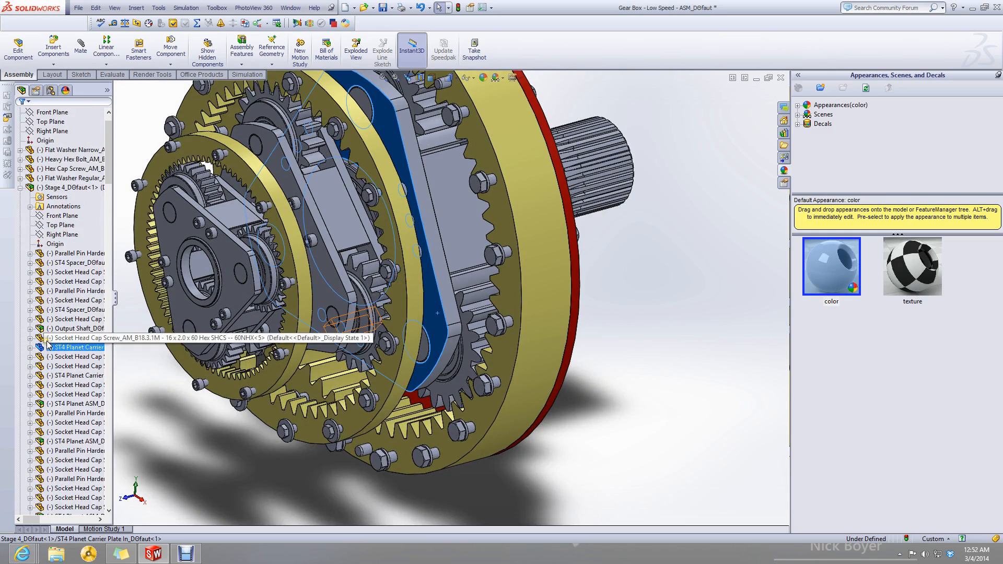
click(68, 186)
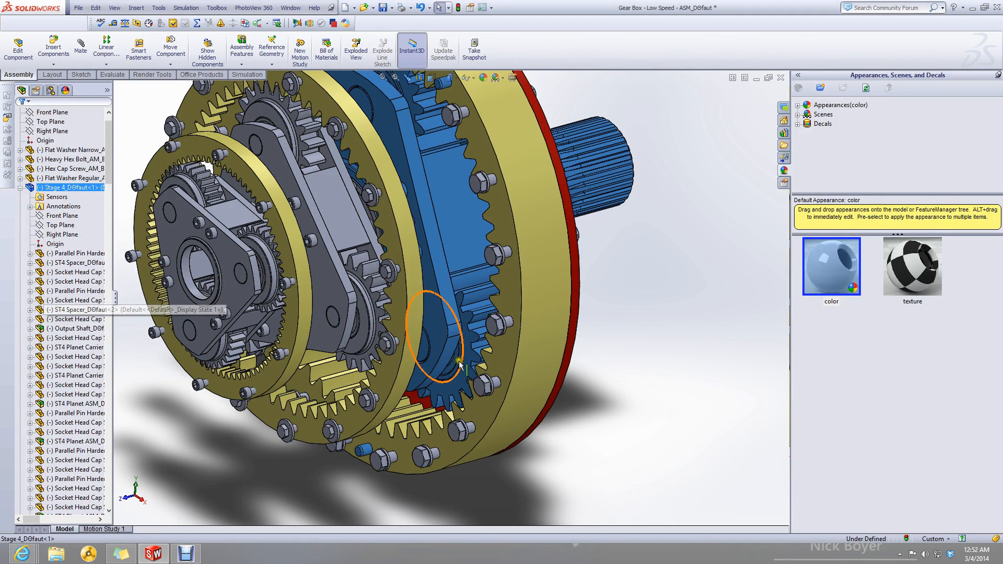
drag(458, 312, 545, 261)
key(ctrl+z)
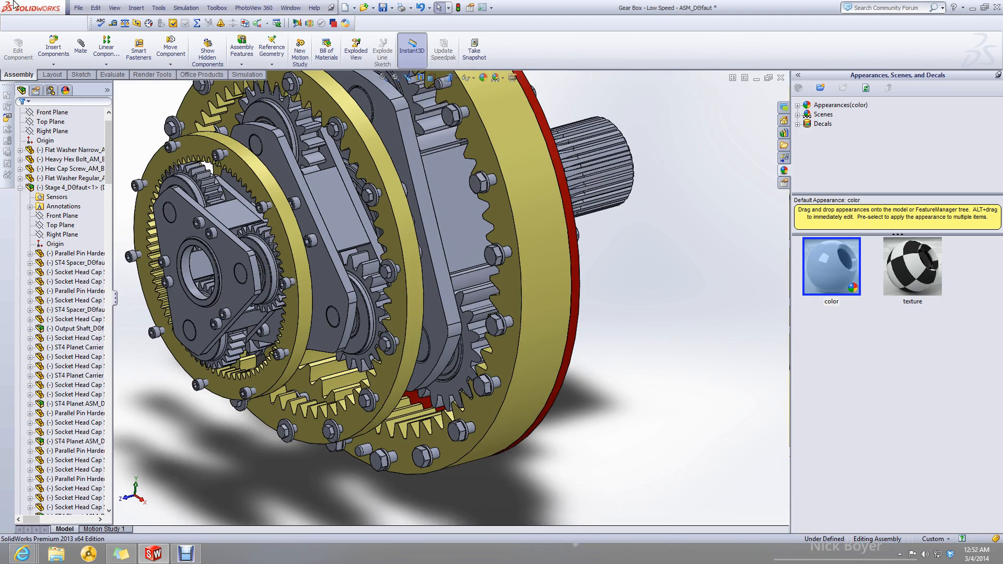
Mate the central bore of the Stage 4 carrier plate concentric with the outer surface of the ST4 ring gear.
click(88, 61)
scroll(426, 292, down, 3)
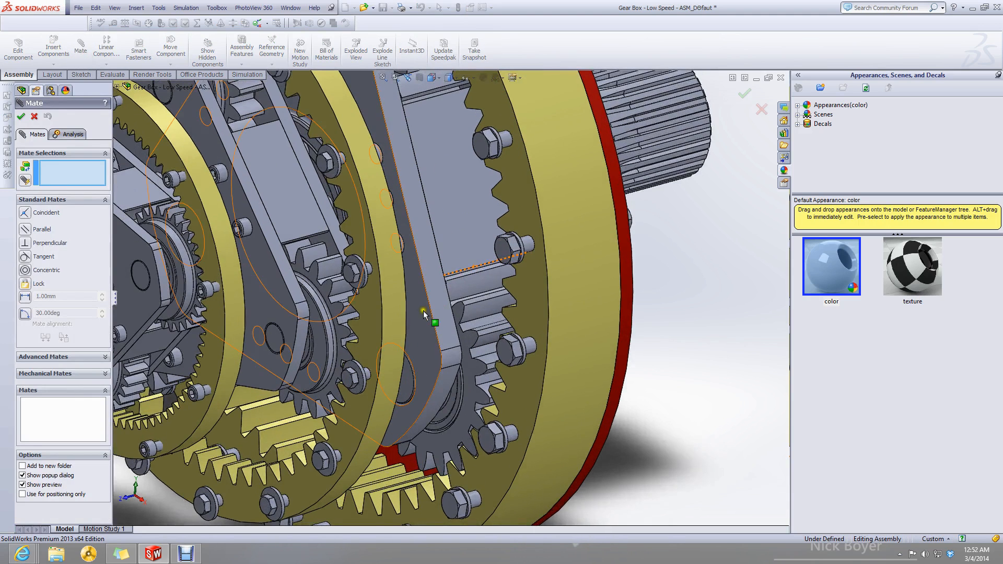
click(423, 312)
click(523, 312)
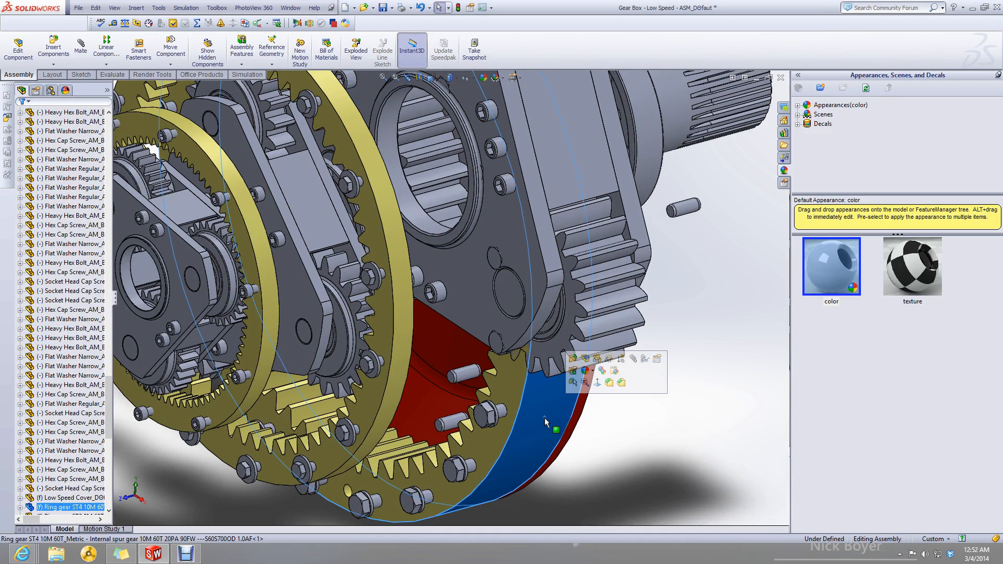
click(80, 47)
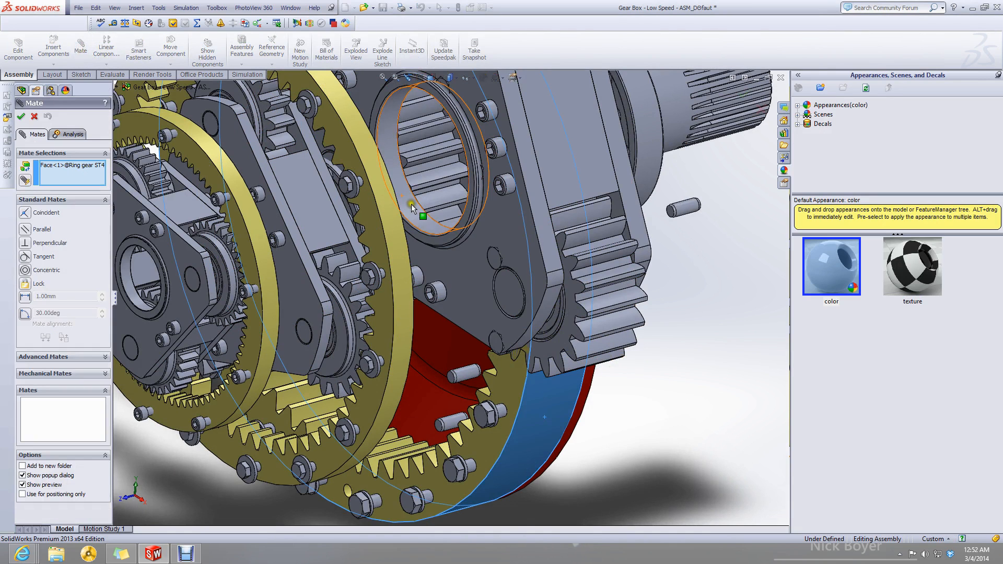
click(410, 215)
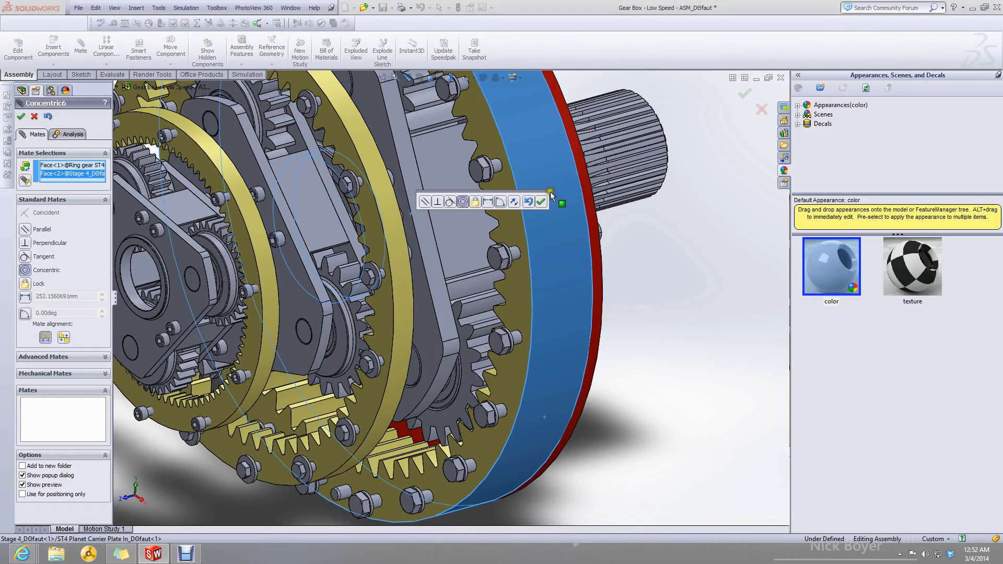
click(543, 201)
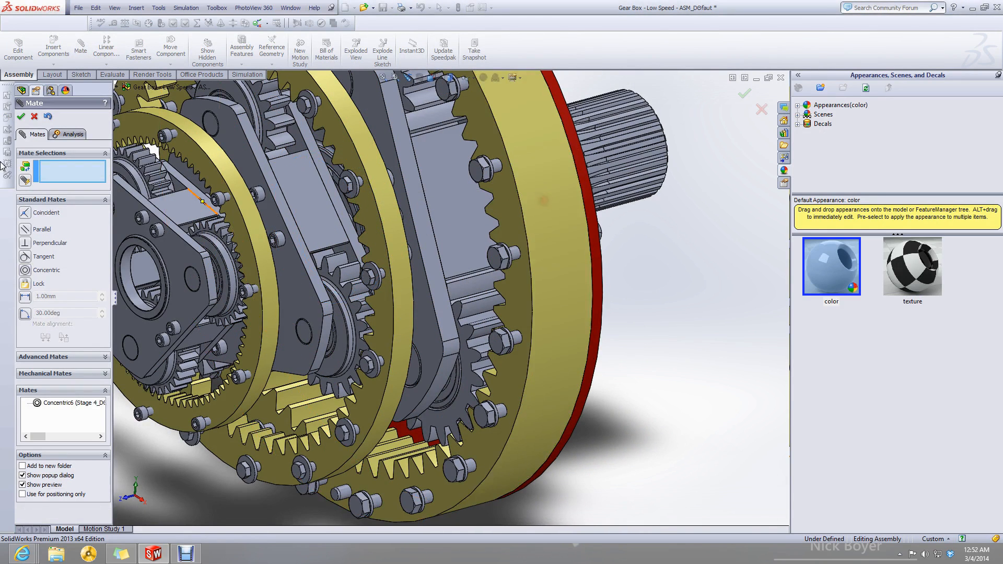
click(21, 117)
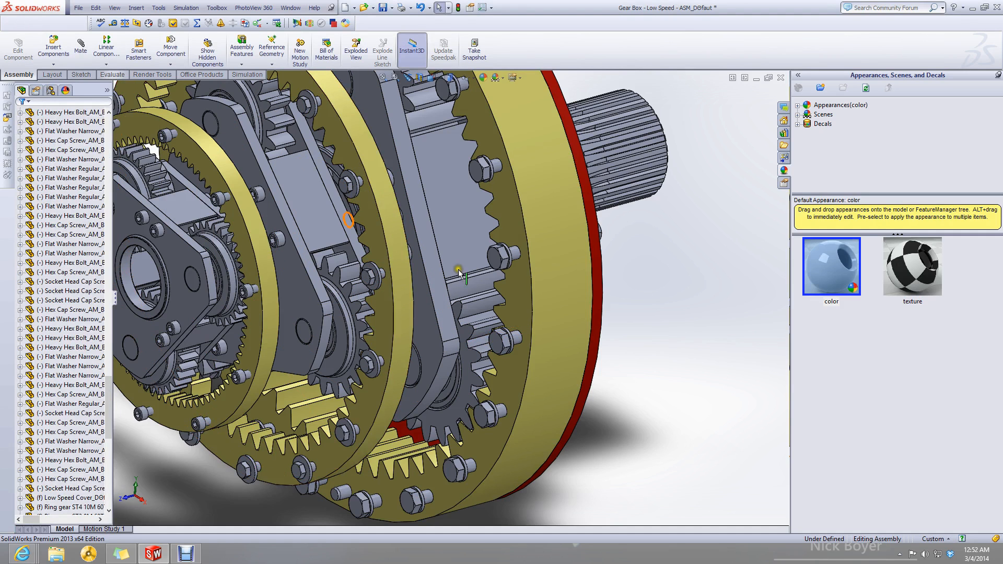
Try to move all three ST4 planet assemblies out of the Stage 4 subassembly into the top-level gearbox assembly, and undo the move.
scroll(458, 272, down, 3)
click(472, 362)
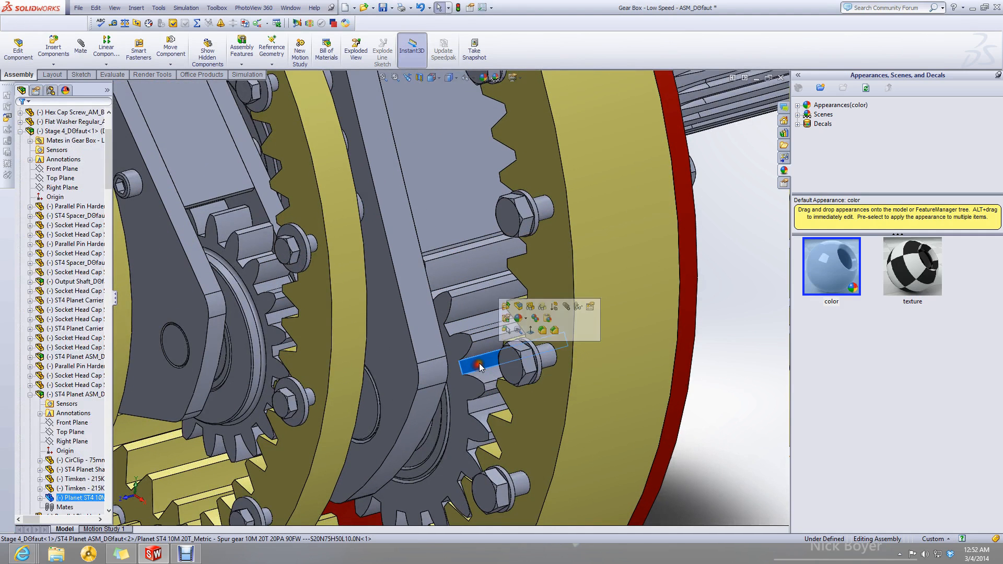
click(52, 394)
ctrl+click(52, 357)
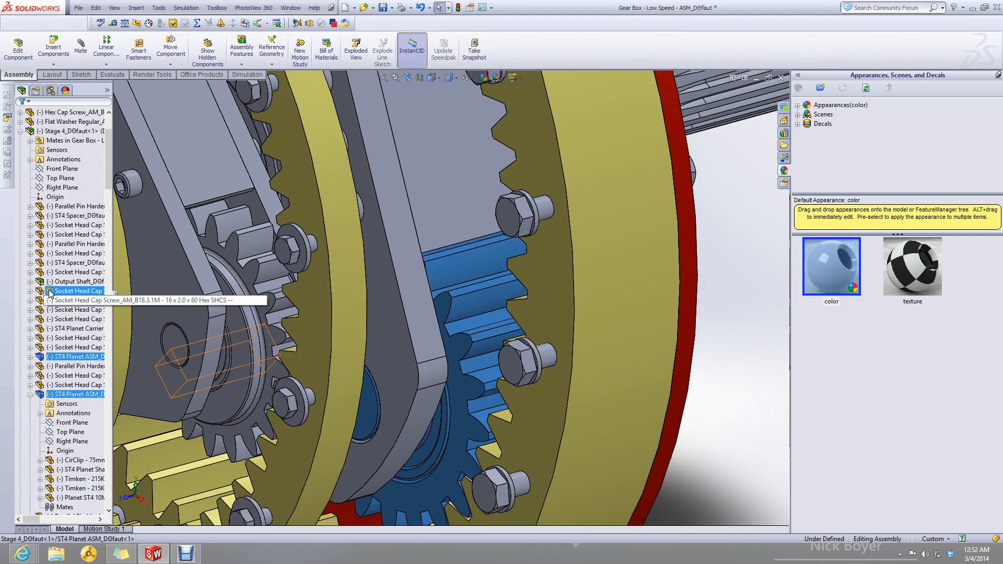
scroll(41, 450, down, 5)
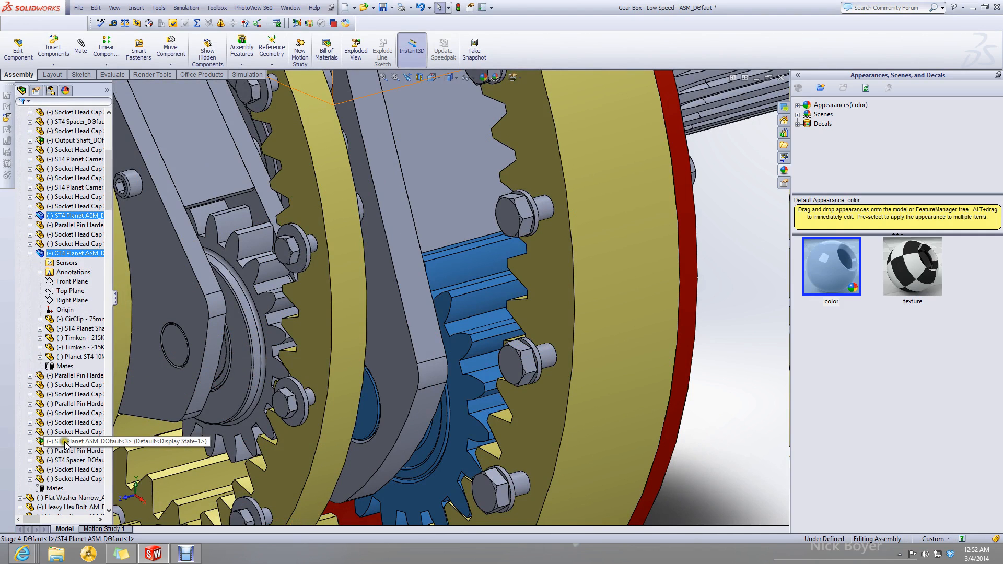
ctrl+click(65, 442)
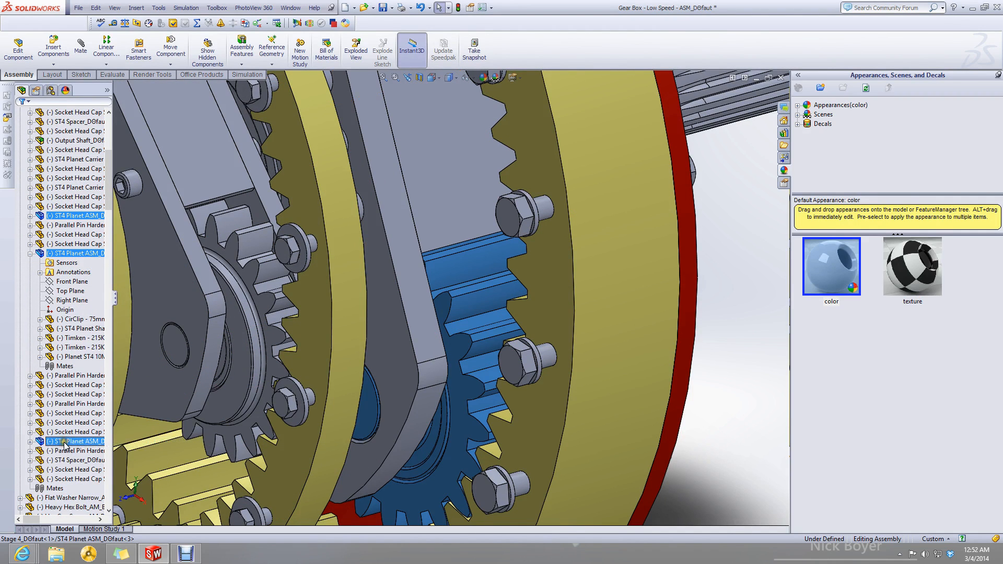
scroll(64, 439, up, 8)
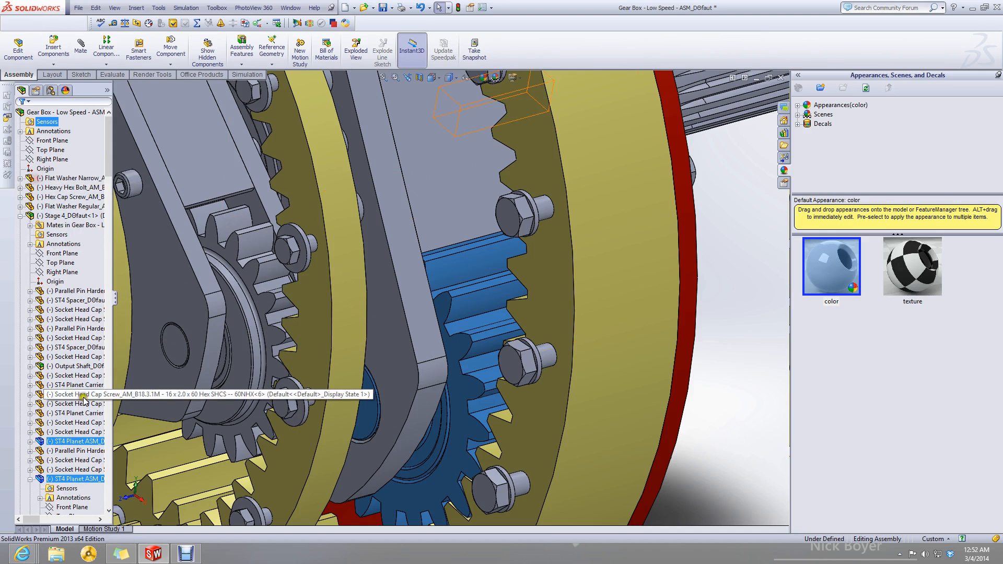
ctrl+drag(69, 444, 70, 189)
scroll(361, 274, up, 5)
middle_drag(357, 277, 343, 281)
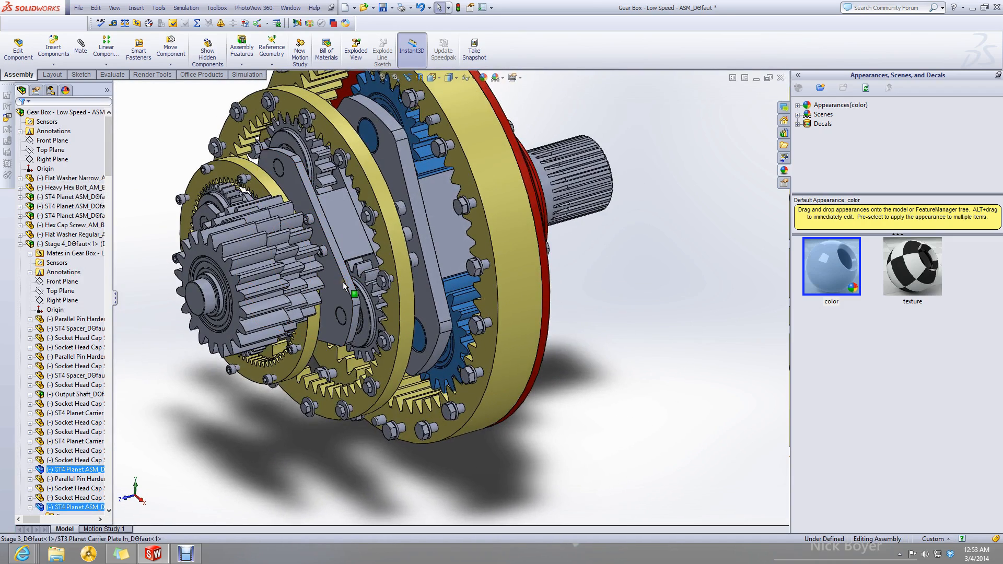
key(ctrl+z)
Move all three ST4 planet assemblies out of the Stage 4 subassembly into the top-level gearbox assembly.
scroll(347, 286, up, 4)
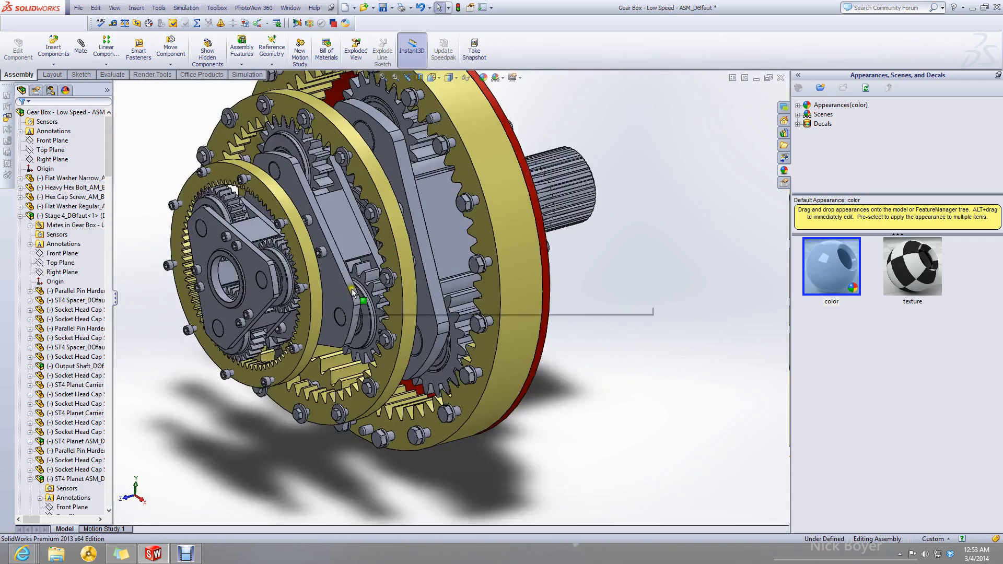
mouse_move(351, 291)
middle_down()
mouse_move(303, 300)
mouse_move(349, 305)
middle_up()
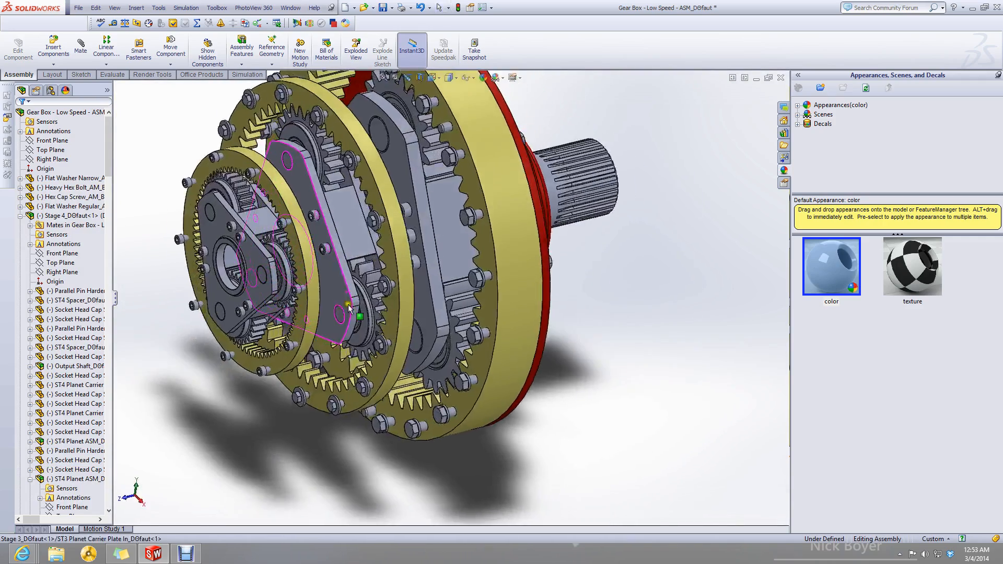
scroll(437, 338, down, 5)
click(500, 423)
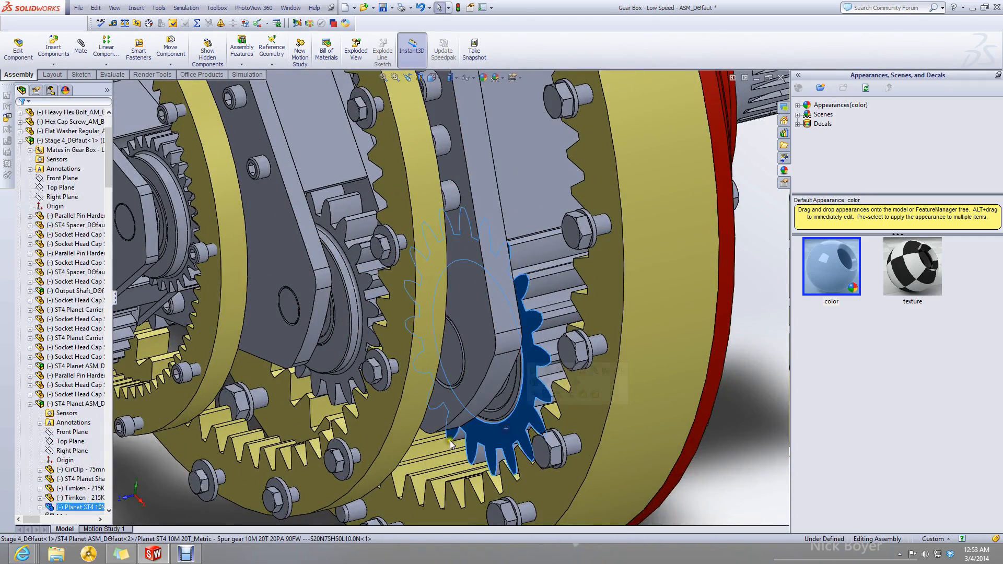
click(80, 404)
click(69, 368)
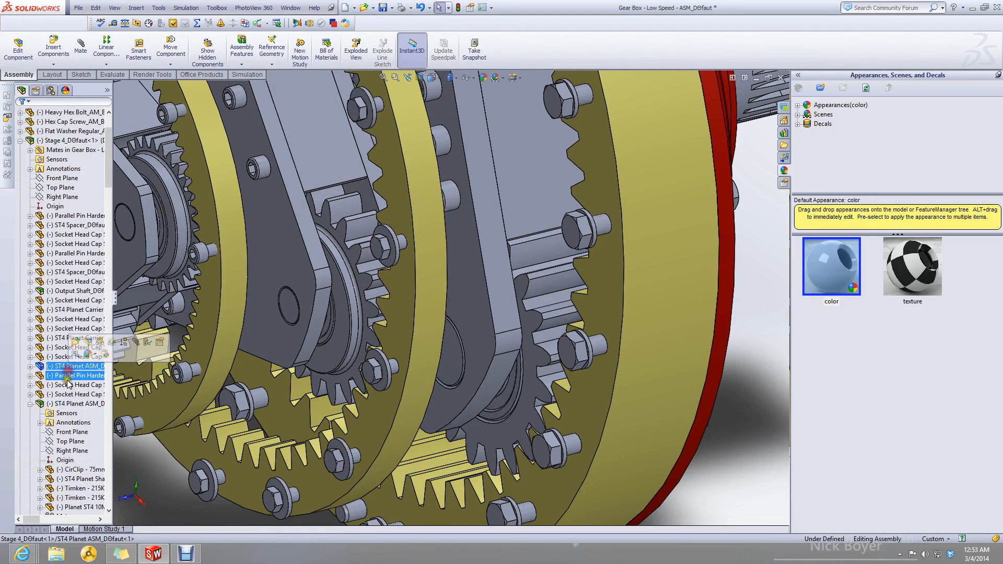
ctrl+click(66, 405)
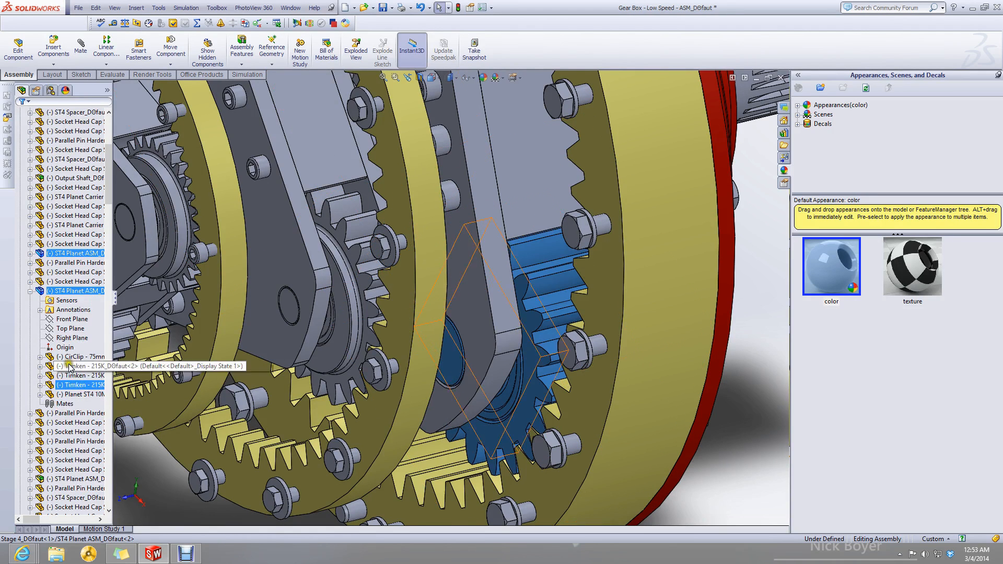
scroll(73, 314, down, 2)
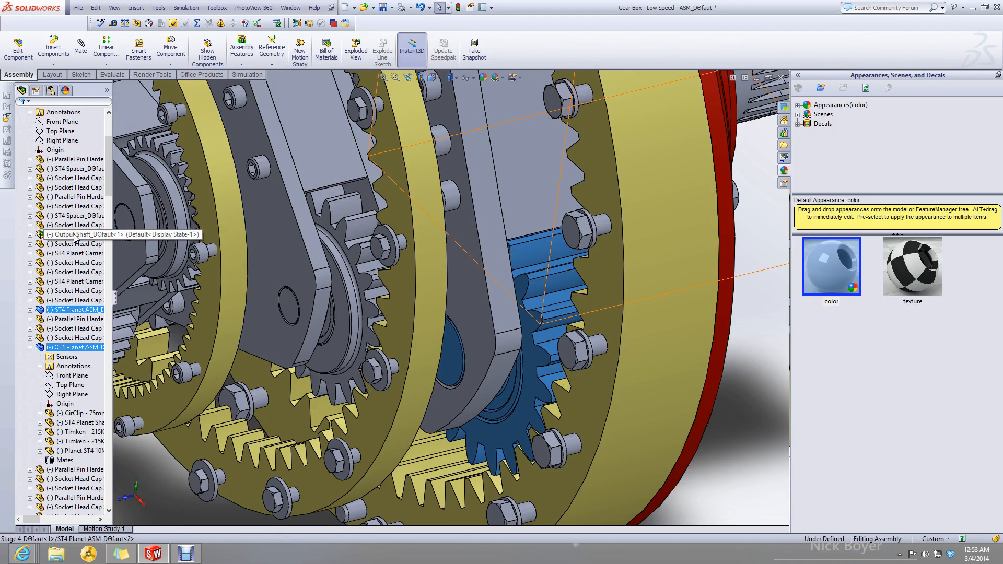
scroll(437, 252, up, 5)
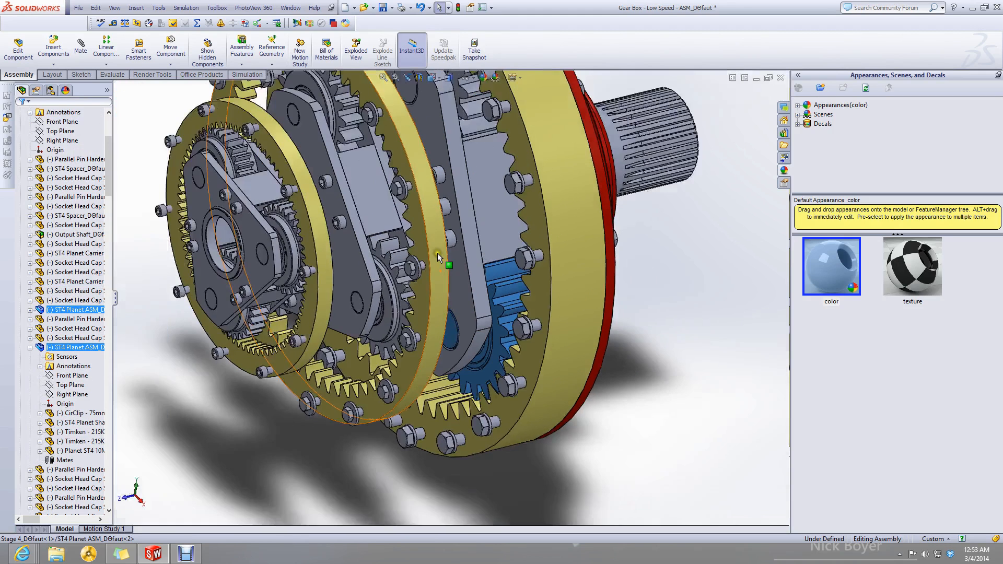
scroll(439, 253, up, 2)
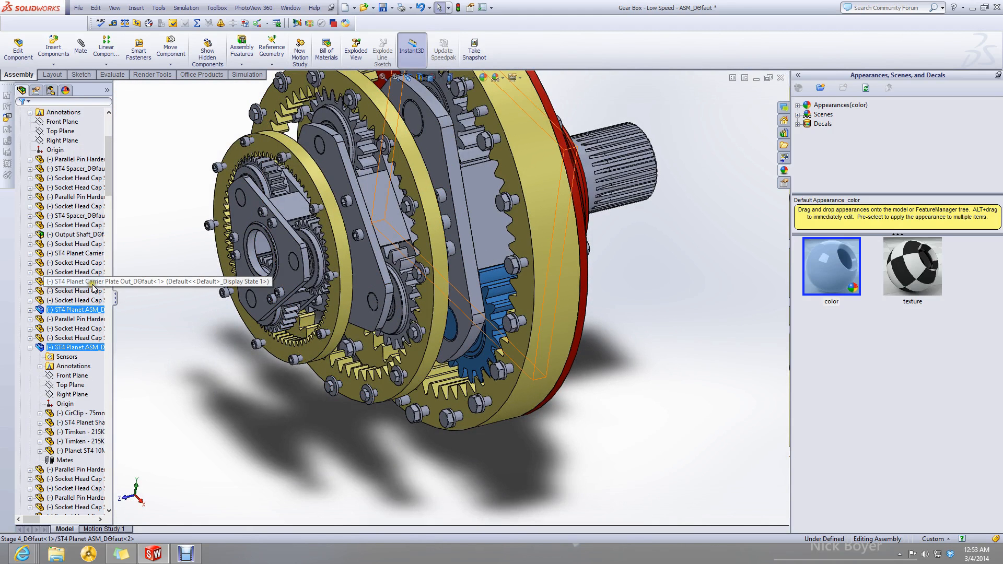
scroll(93, 288, up, 4)
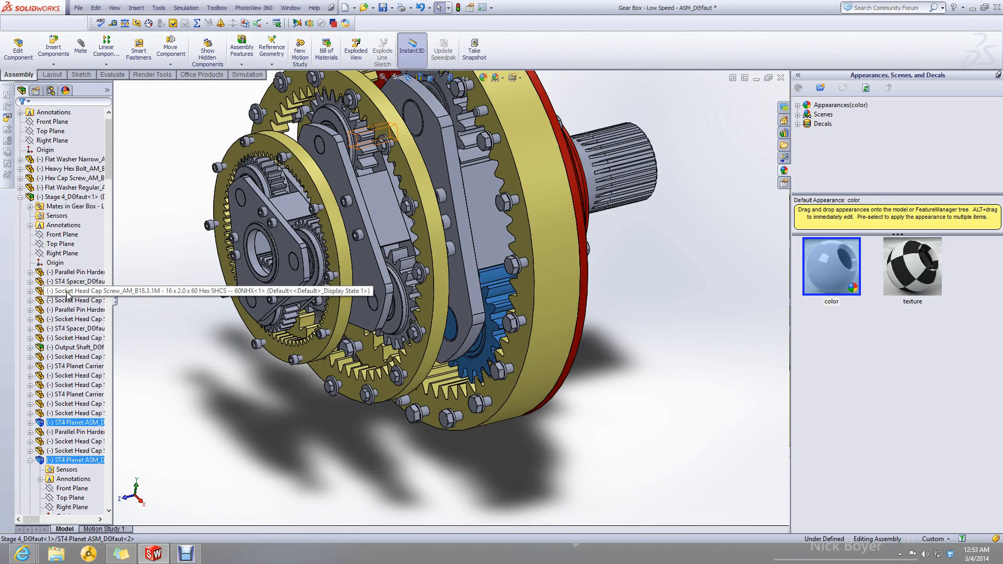
scroll(74, 457, down, 11)
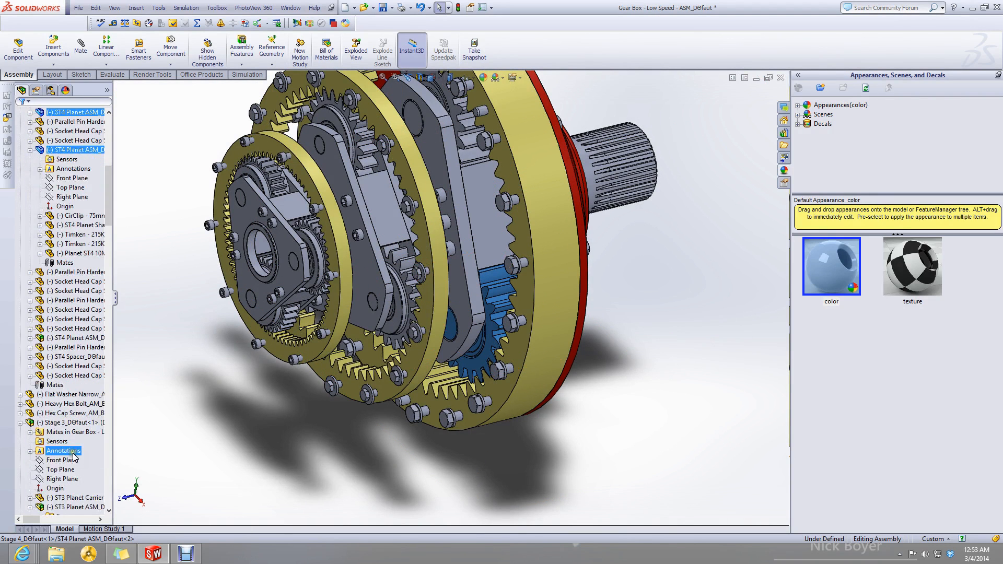
ctrl+click(78, 340)
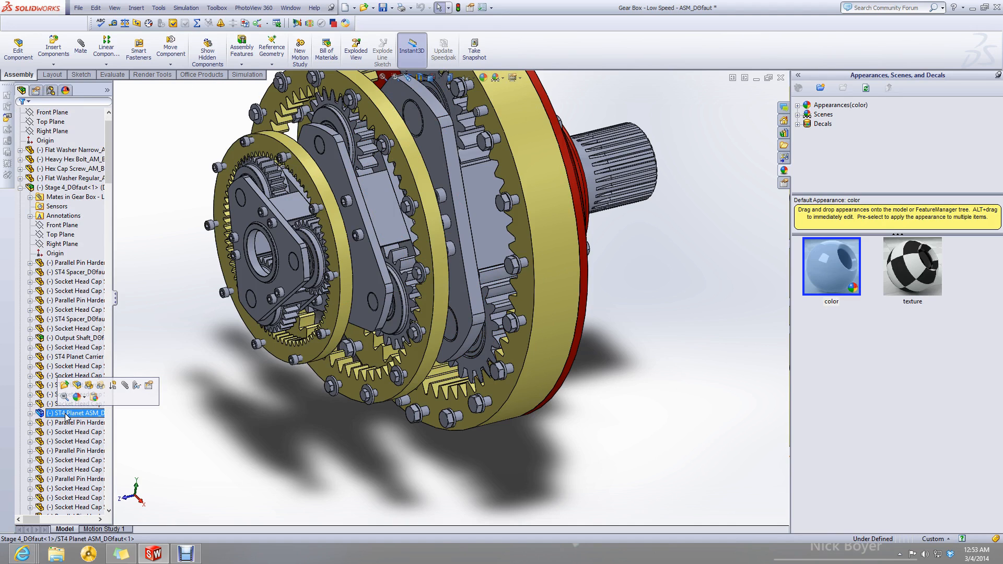
ctrl+click(74, 159)
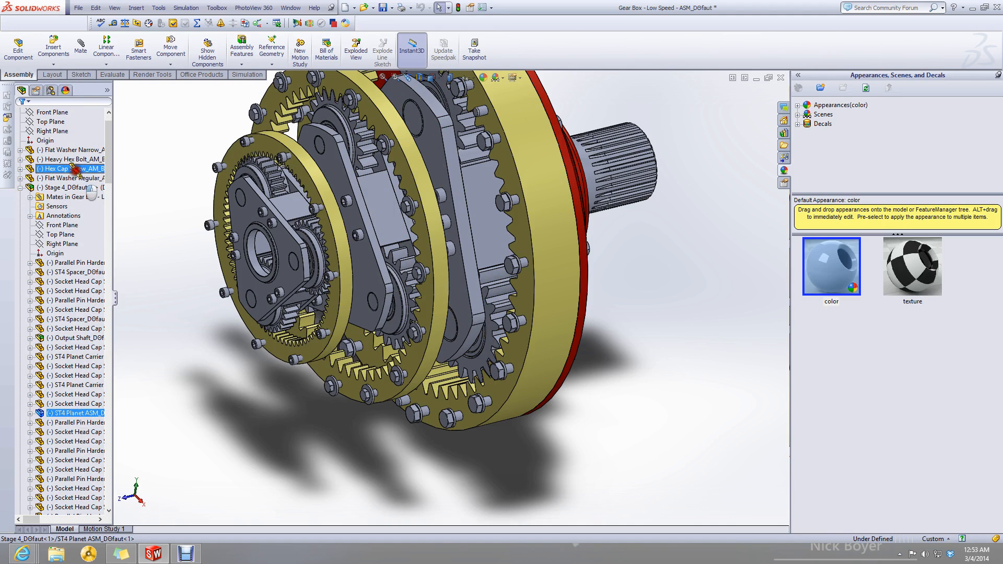
click(667, 228)
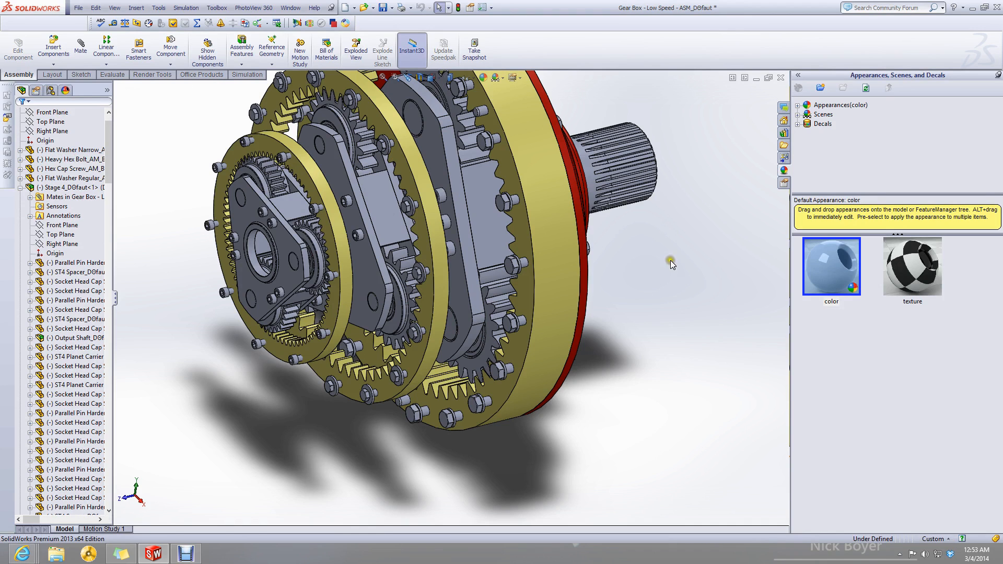
Move the upper ST3 planet assembly's shaft spacer out of its planet assembly into the top-level gearbox assembly.
scroll(365, 308, down, 5)
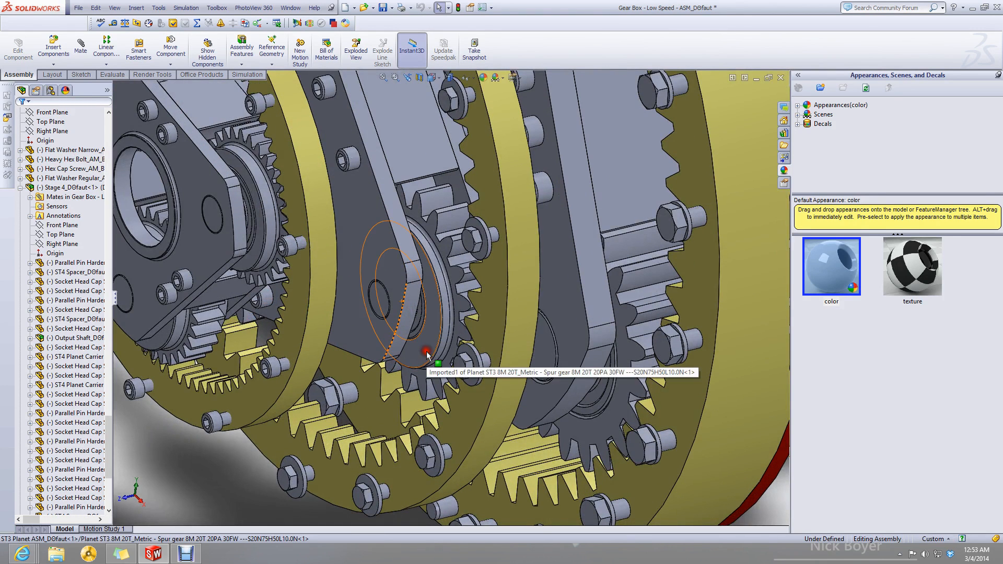
click(426, 352)
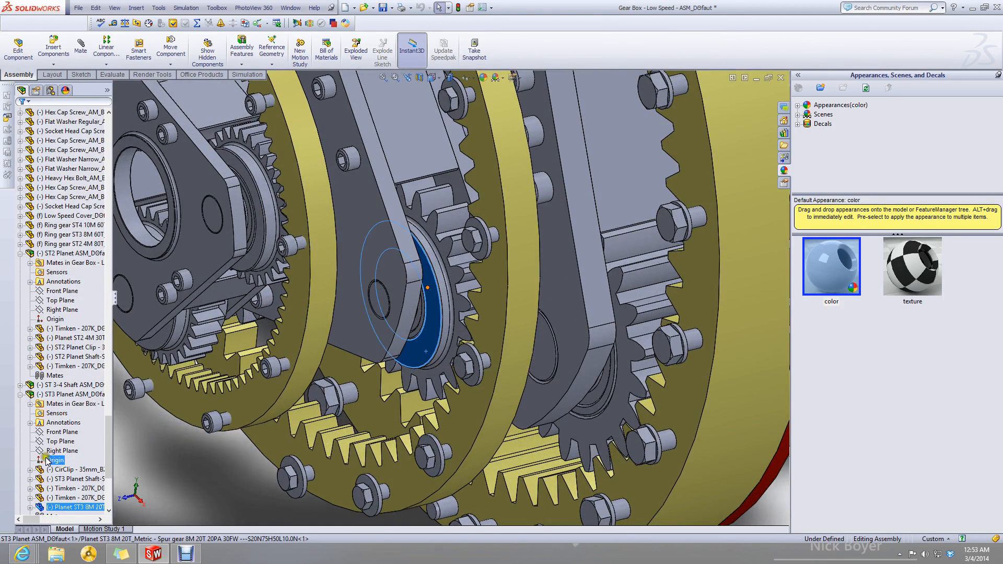
click(59, 400)
key(f)
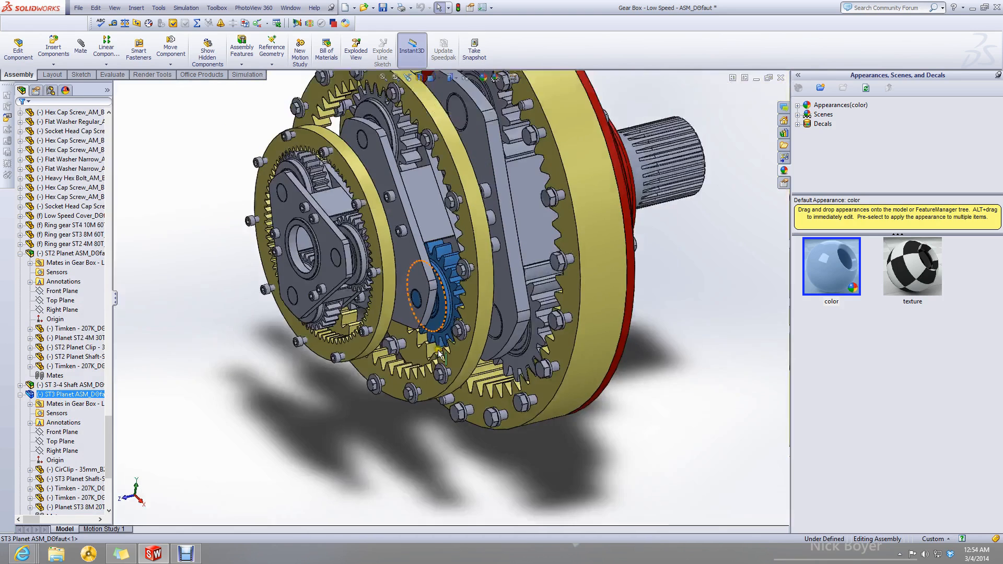
scroll(373, 157, down, 3)
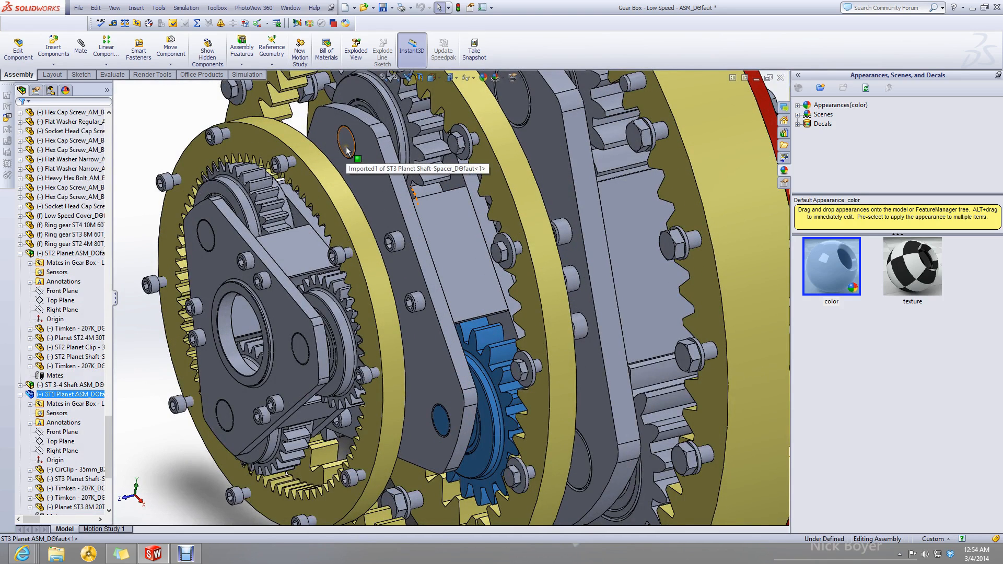
click(346, 150)
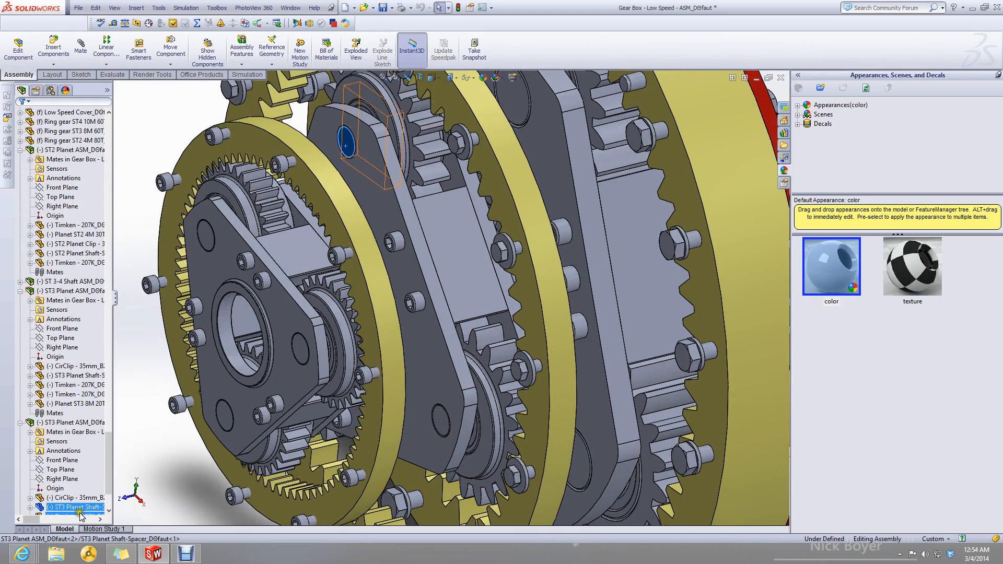
drag(80, 510, 61, 298)
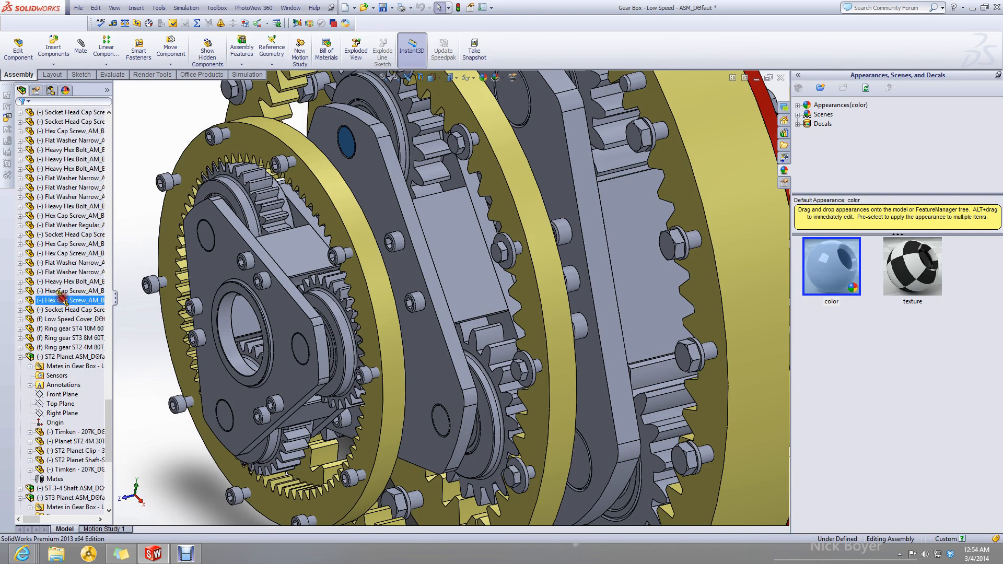
Collapse the expanded ST2 and ST3 planet assembly entries and move the upper ST2 planet assembly out of Stage 2 to the top level.
click(33, 197)
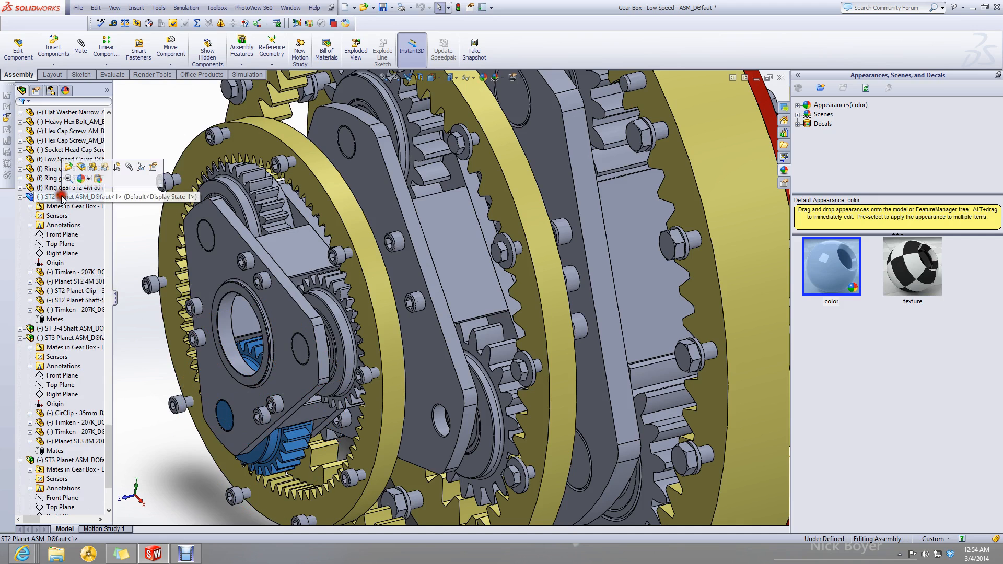
click(20, 197)
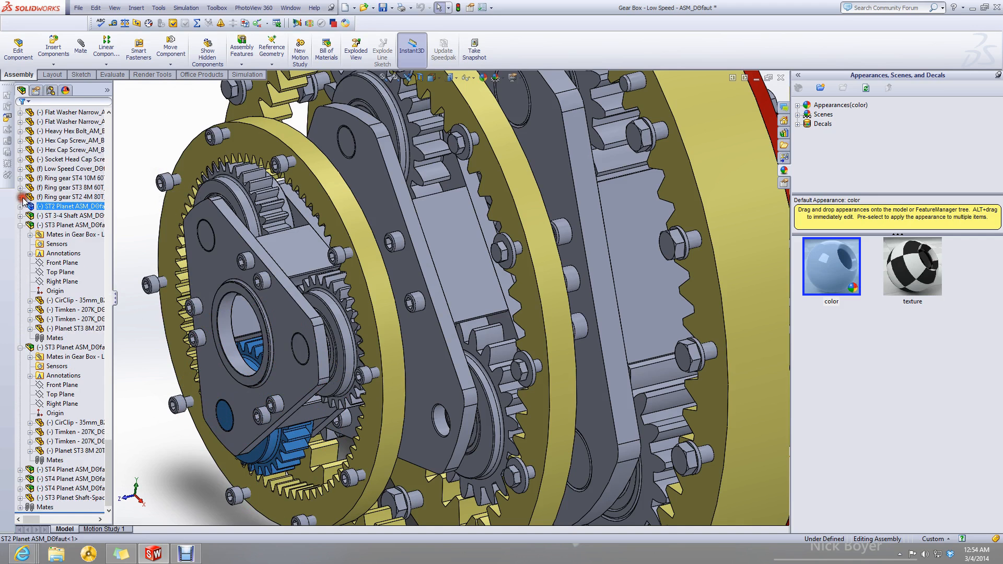
click(21, 225)
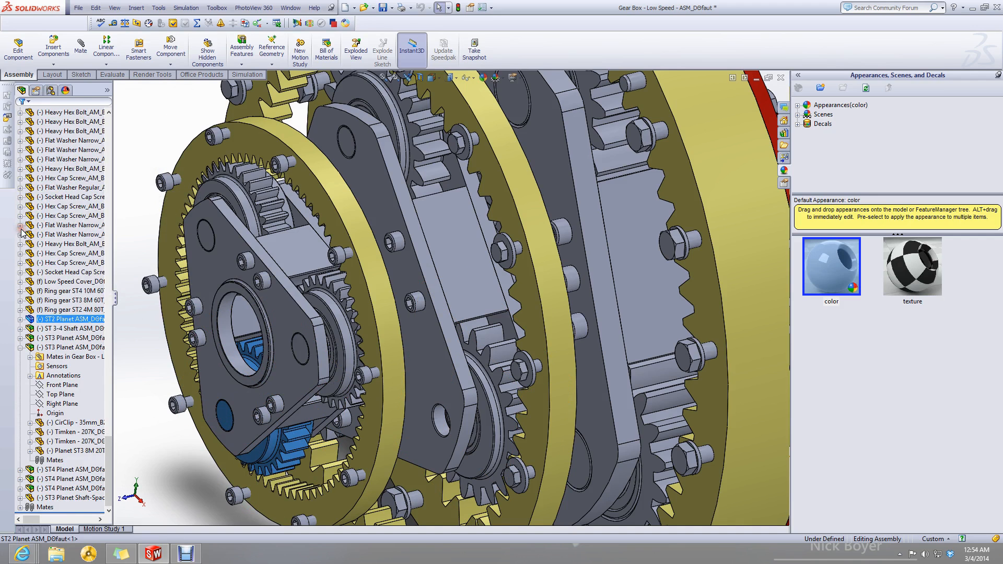
click(206, 235)
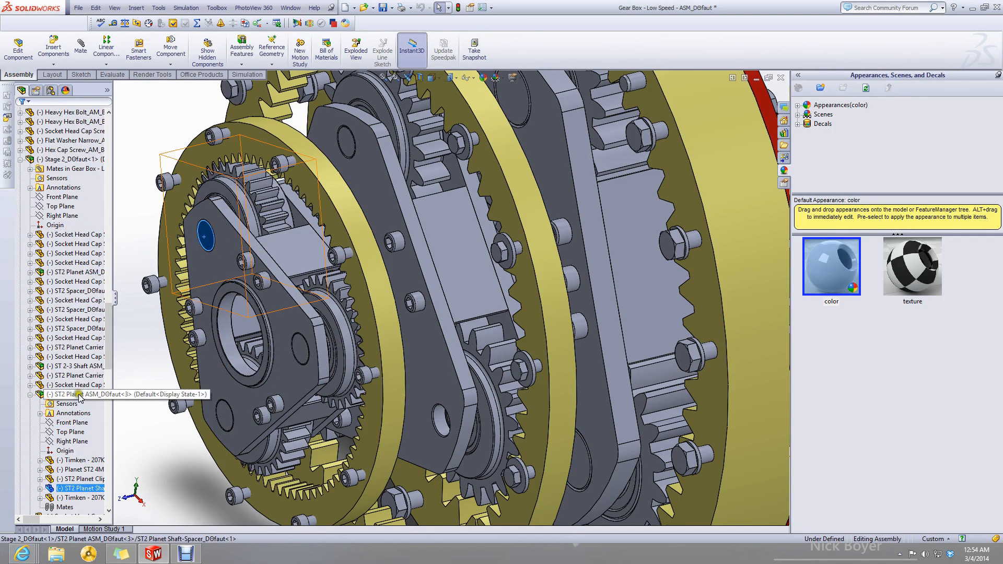
click(79, 396)
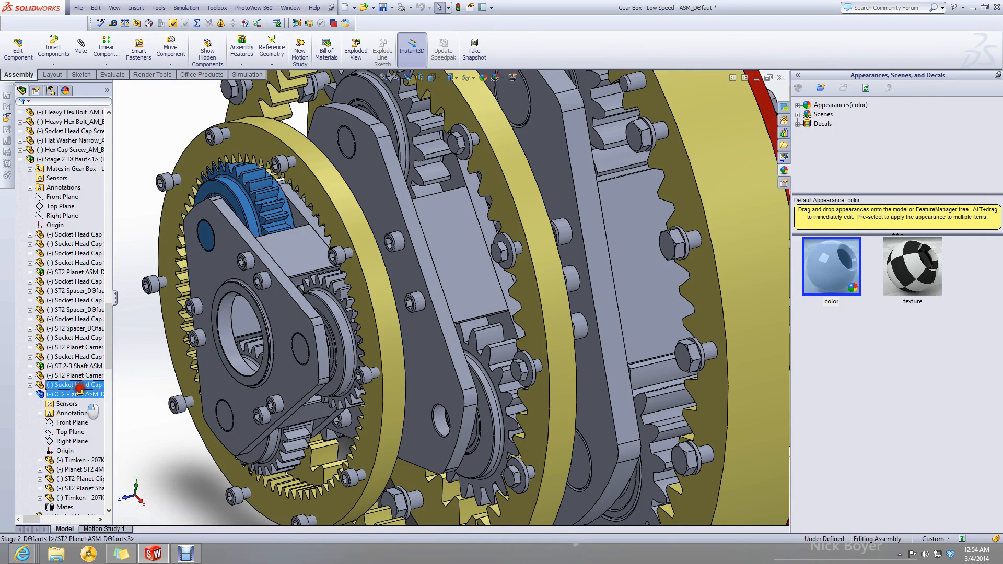
ctrl+click(79, 140)
drag(80, 140, 78, 141)
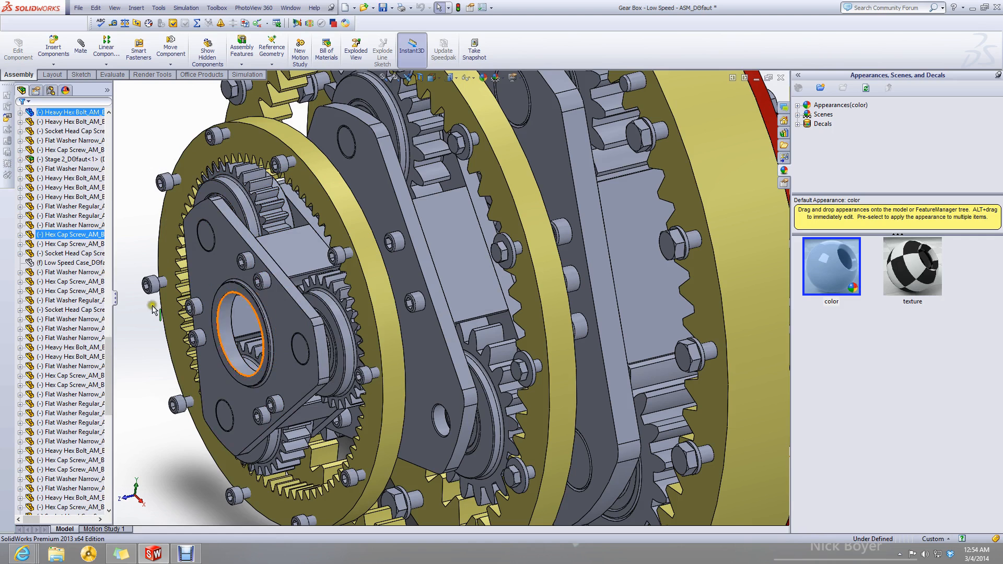
Check the tree level of the lower and upper ST2 planet assemblies, and pull the upper one clear of the Stage 2 carrier.
click(225, 420)
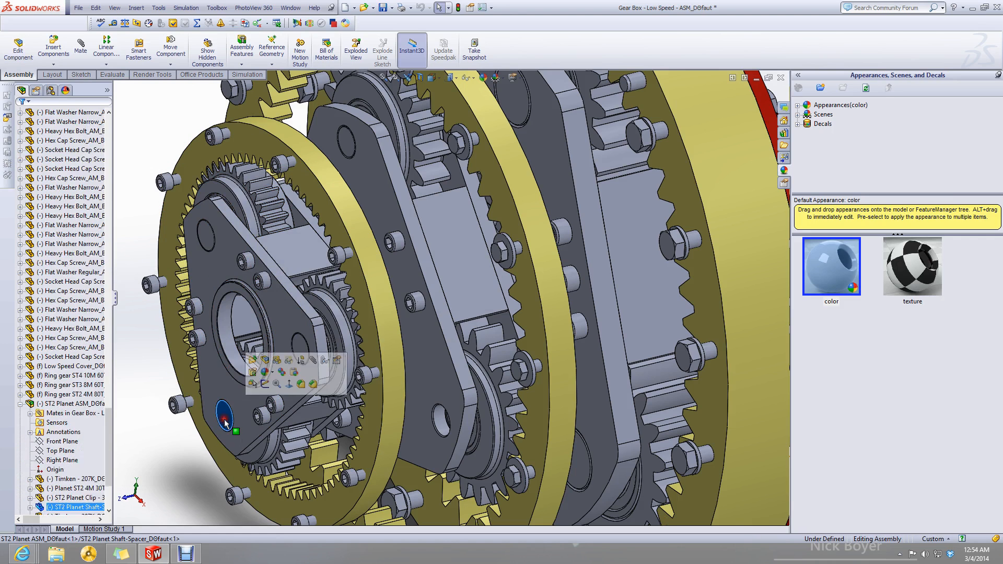
click(73, 404)
click(202, 231)
click(81, 396)
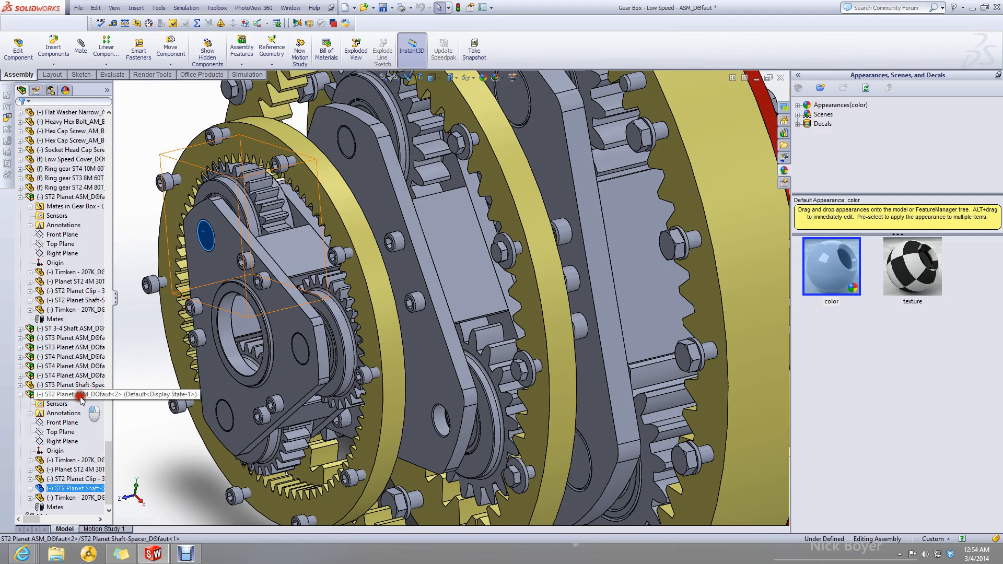
click(158, 457)
drag(290, 178, 174, 137)
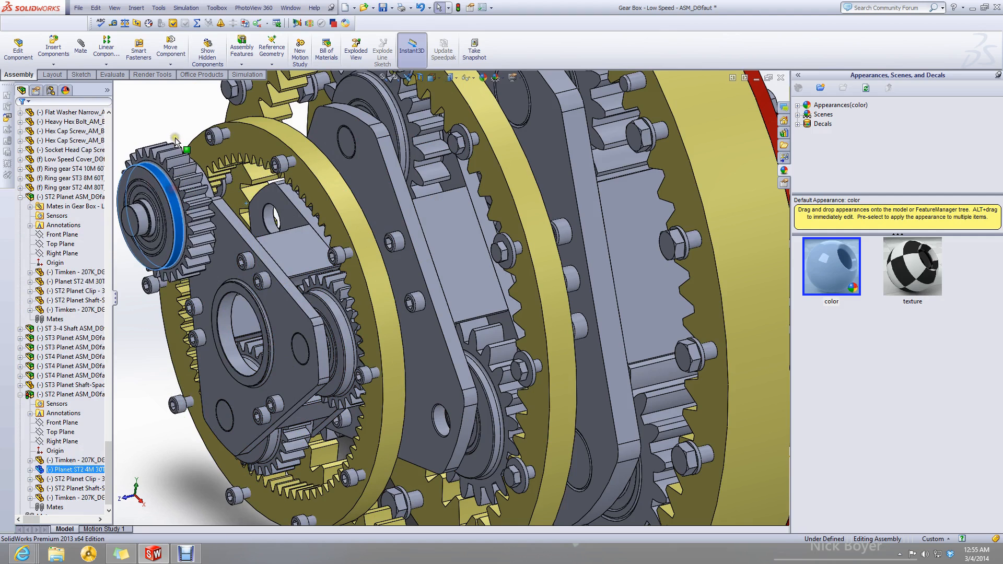
Mate the freed ST2 planet gear's round rim face concentric with the matching upper hole of the Stage 2 carrier plate.
click(80, 46)
scroll(206, 256, up, 3)
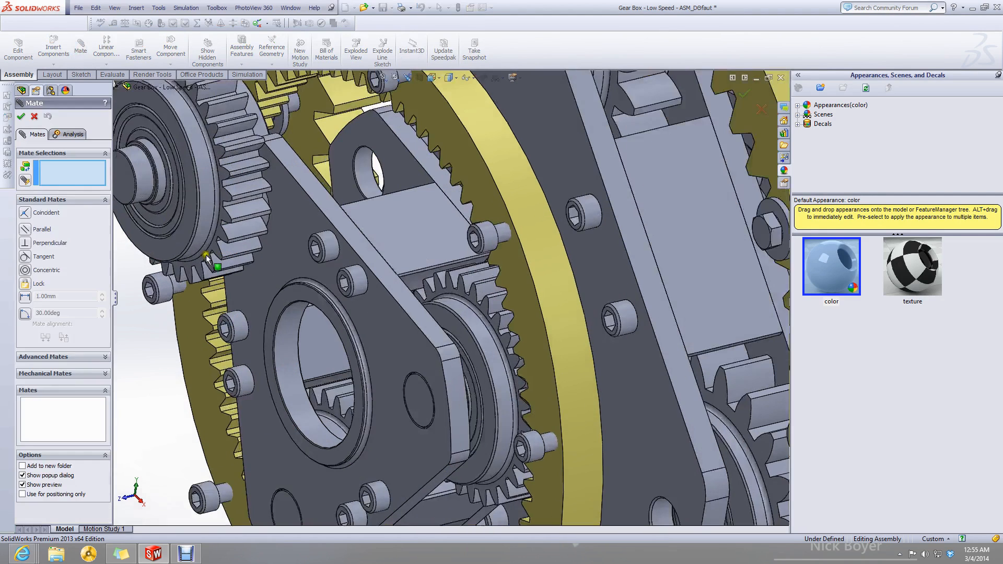
drag(196, 226, 159, 187)
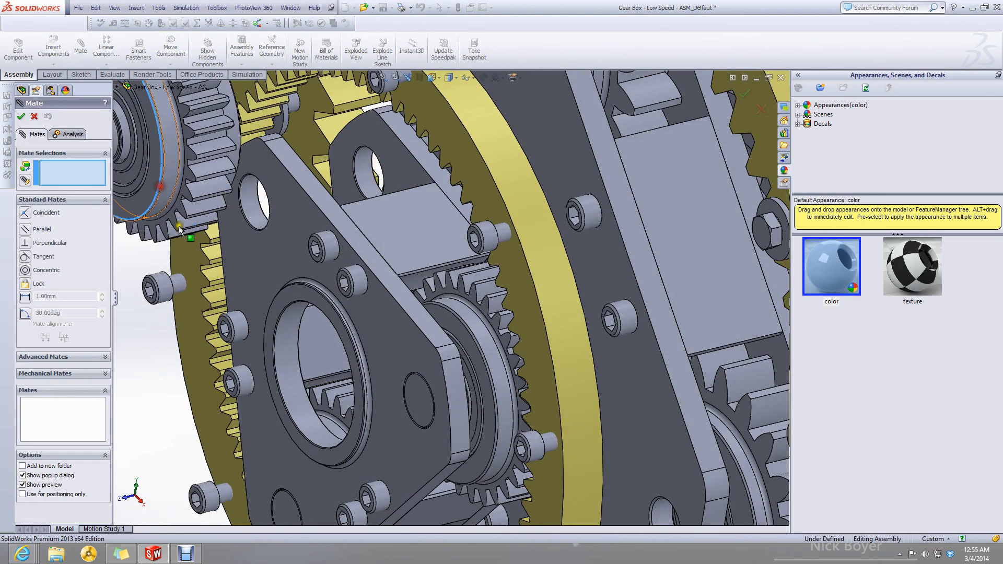
scroll(179, 229, down, 3)
click(255, 193)
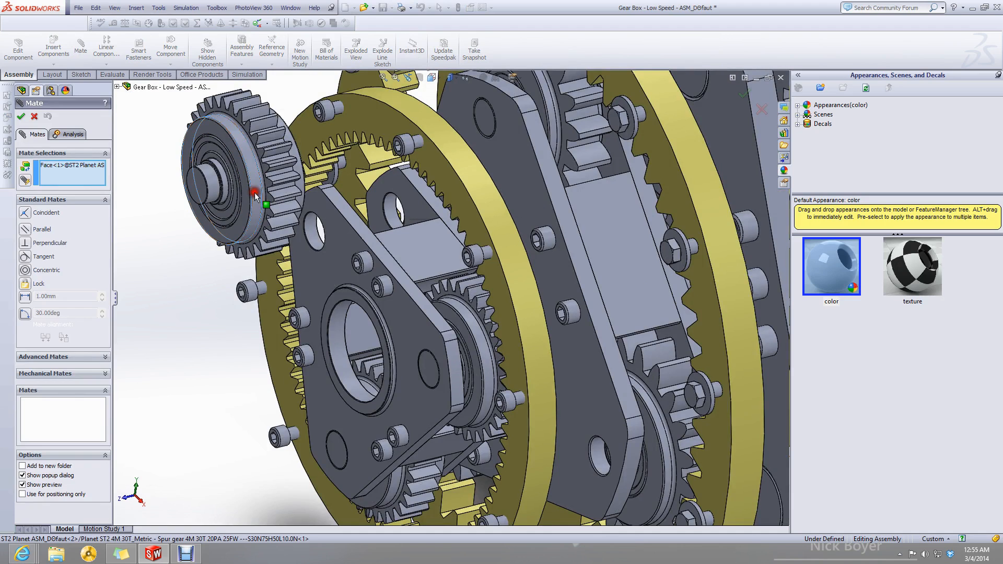
click(313, 233)
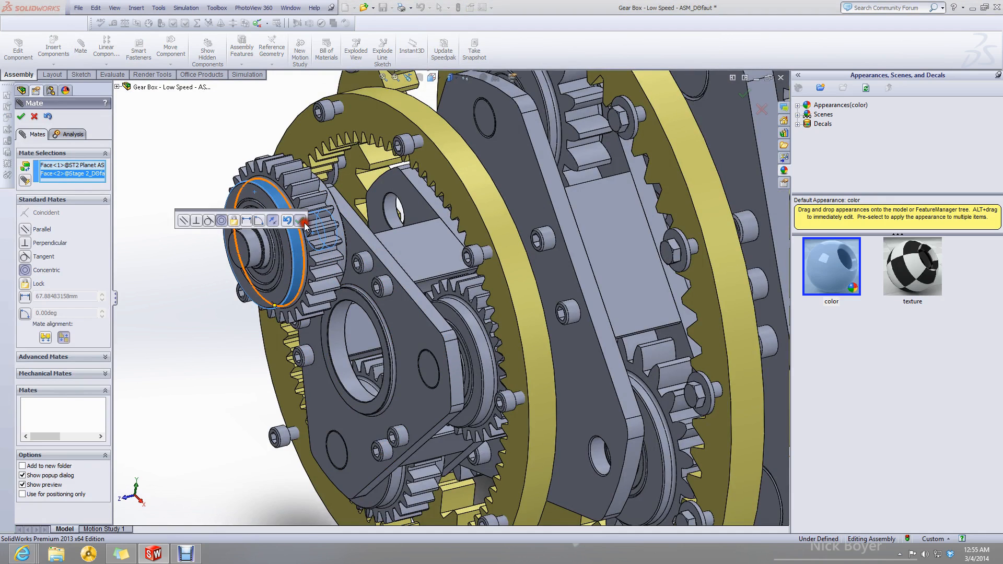
click(304, 223)
key(Return)
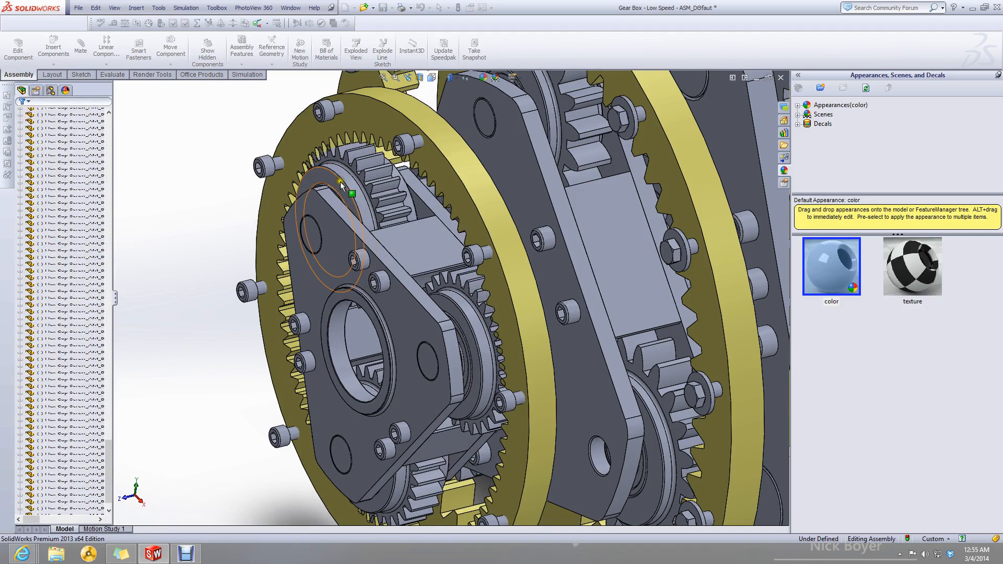
Pull the loose ST3 planet shaft spacer out of the Stage 3 carrier by hand and undo the move.
drag(376, 170, 321, 194)
scroll(73, 253, up, 7)
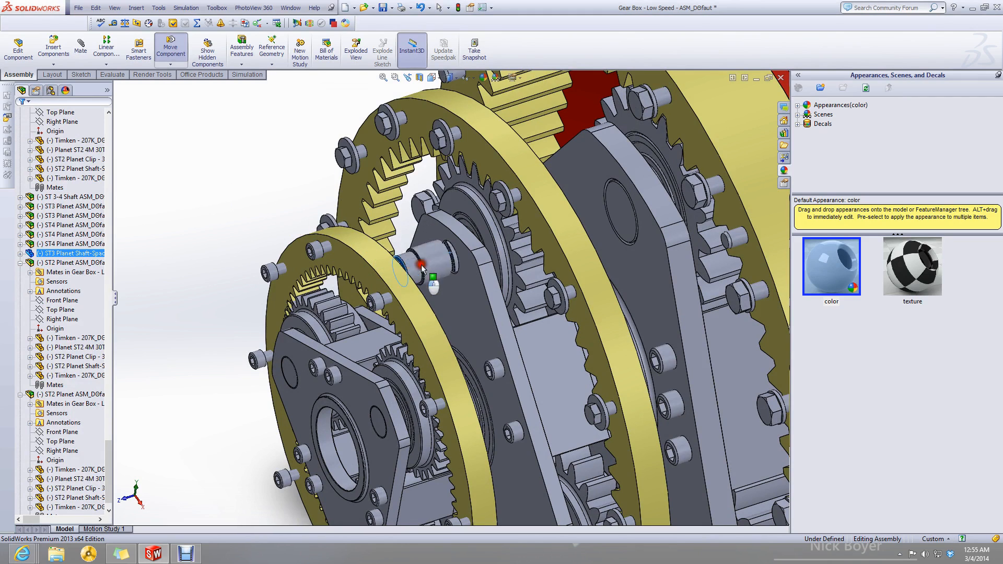
drag(421, 264, 244, 167)
key(Escape)
key(ctrl+z)
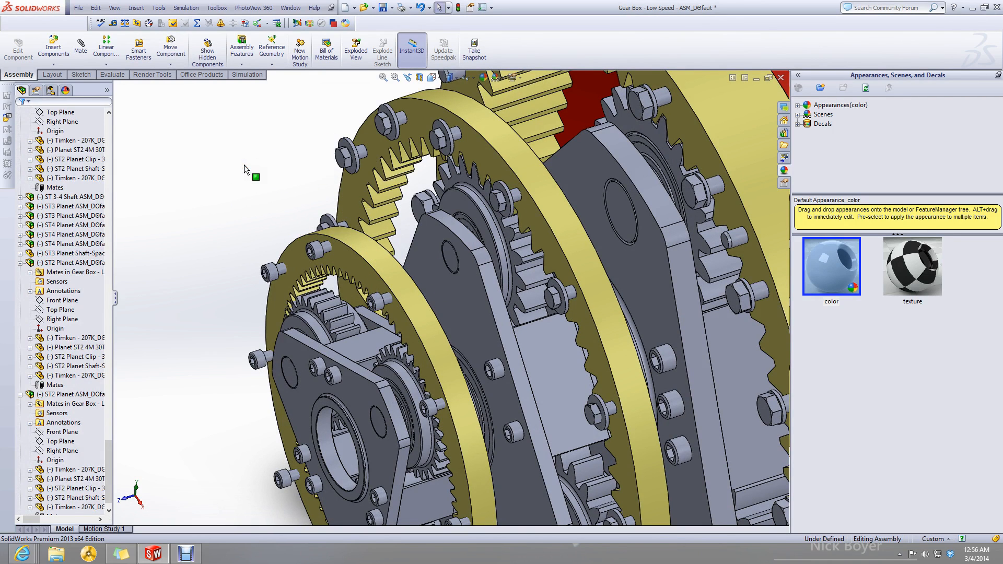
Identify the upper Stage 3 planet gear's parent assembly and move the loose ST3 planet shaft spacer into that ST3 planet assembly.
scroll(434, 199, down, 5)
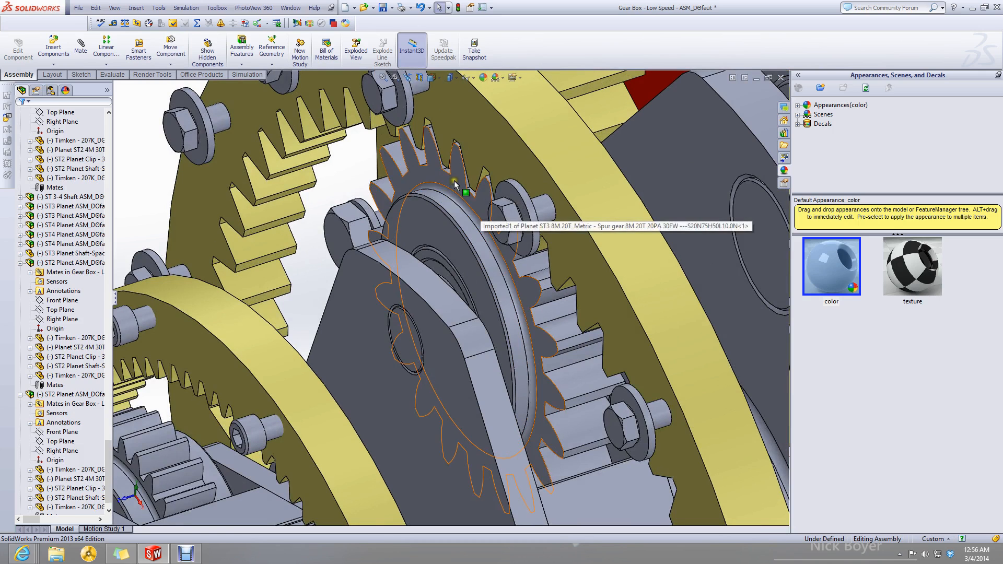
click(454, 183)
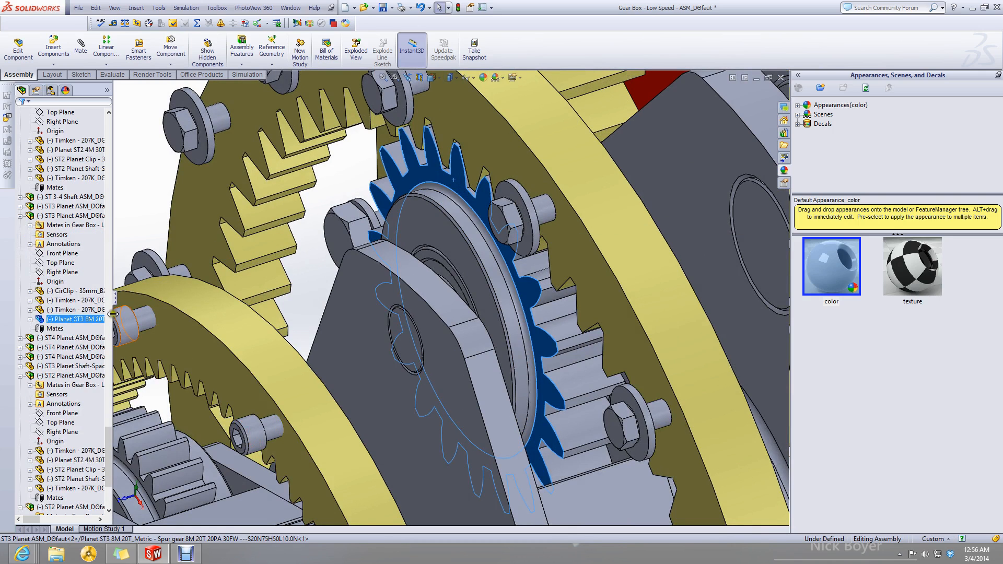
click(79, 219)
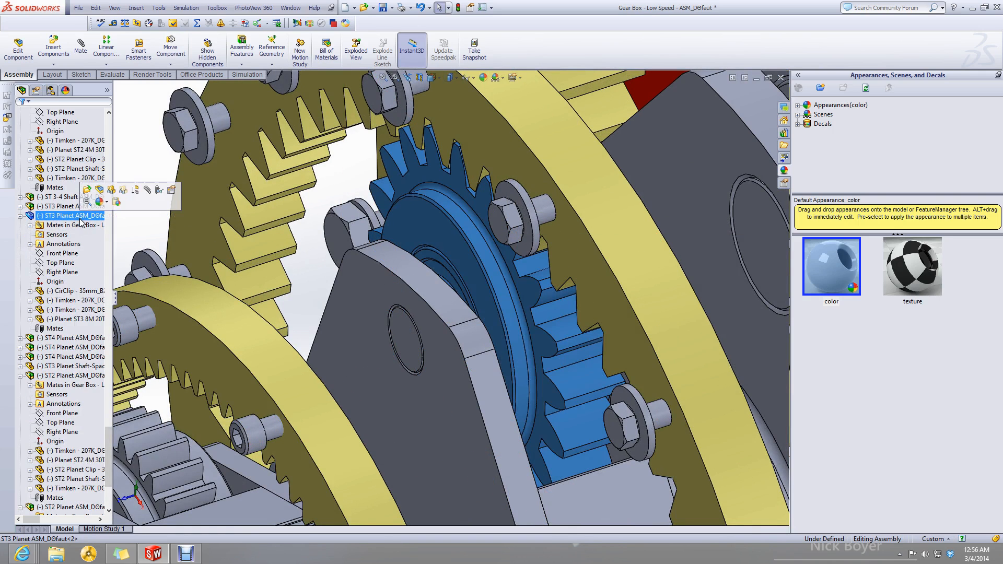
click(399, 341)
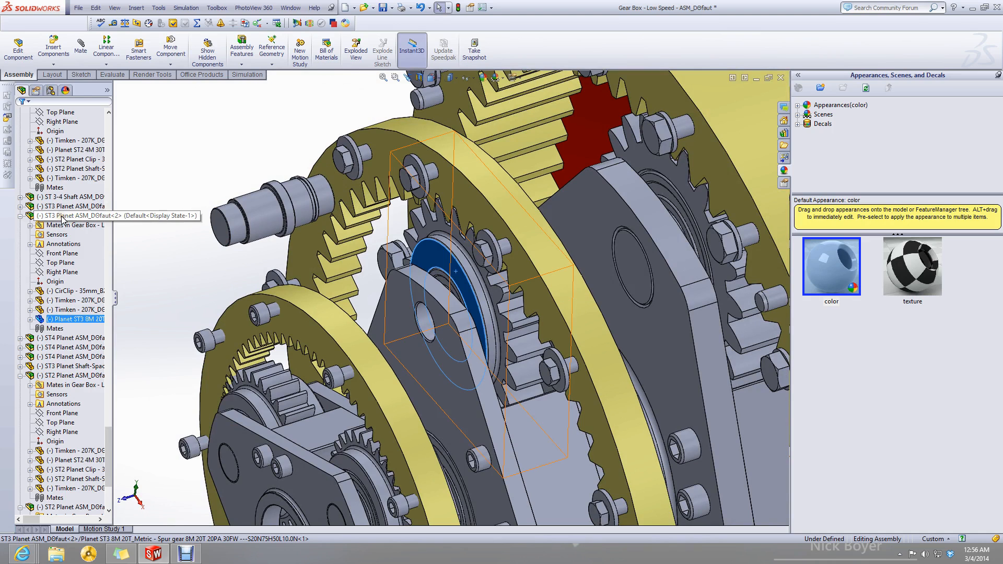
click(259, 203)
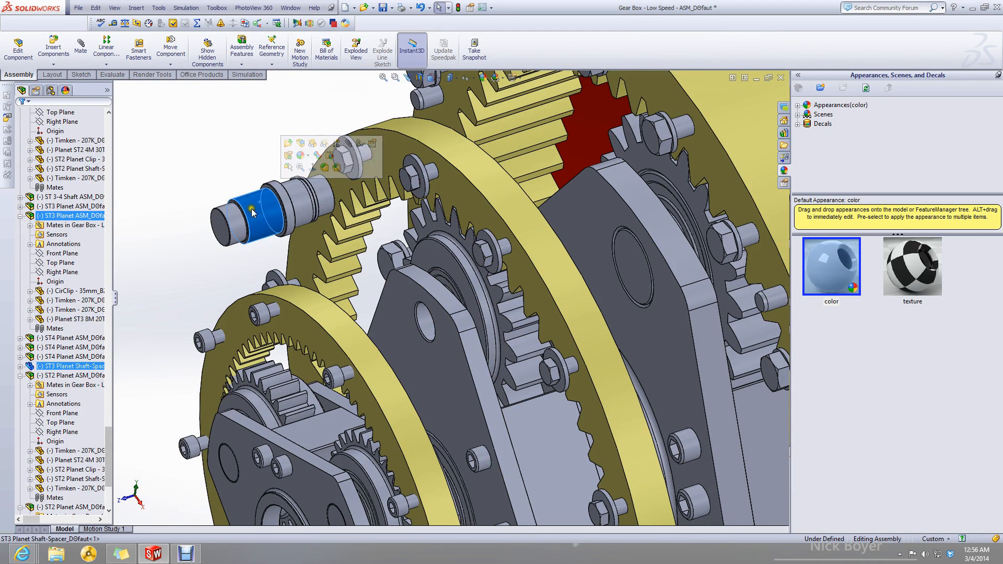
click(20, 366)
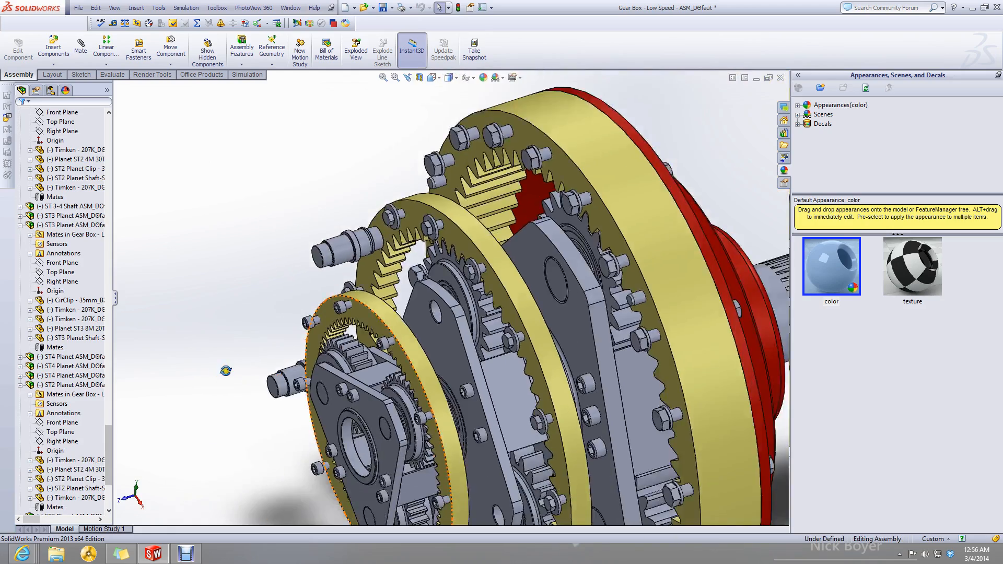
Open the ST3 planet assembly and mate the 35 mm circlip's flat face coincident with the side face of the shaft's retaining groove.
middle_drag(293, 397, 307, 386)
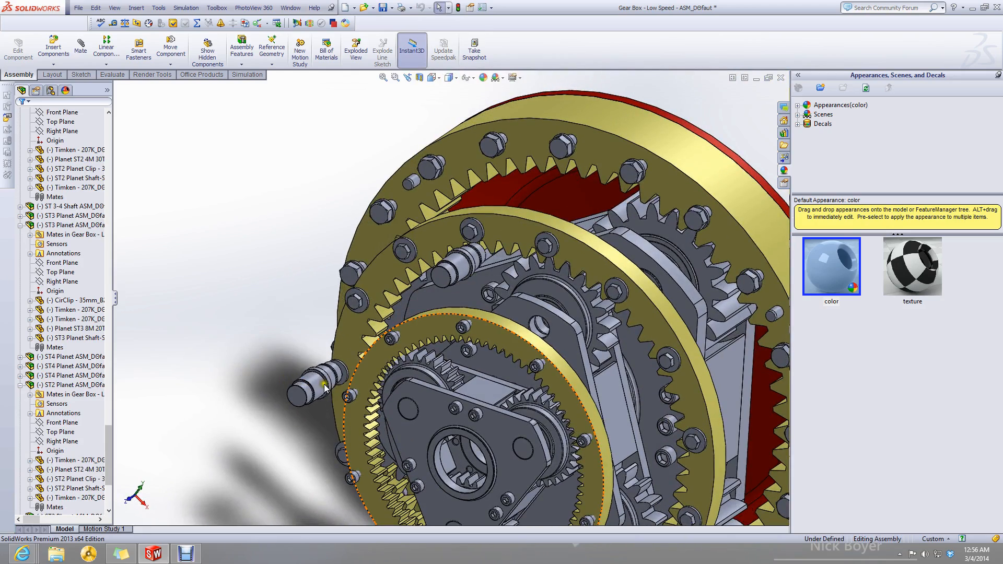
middle_drag(351, 345, 347, 412)
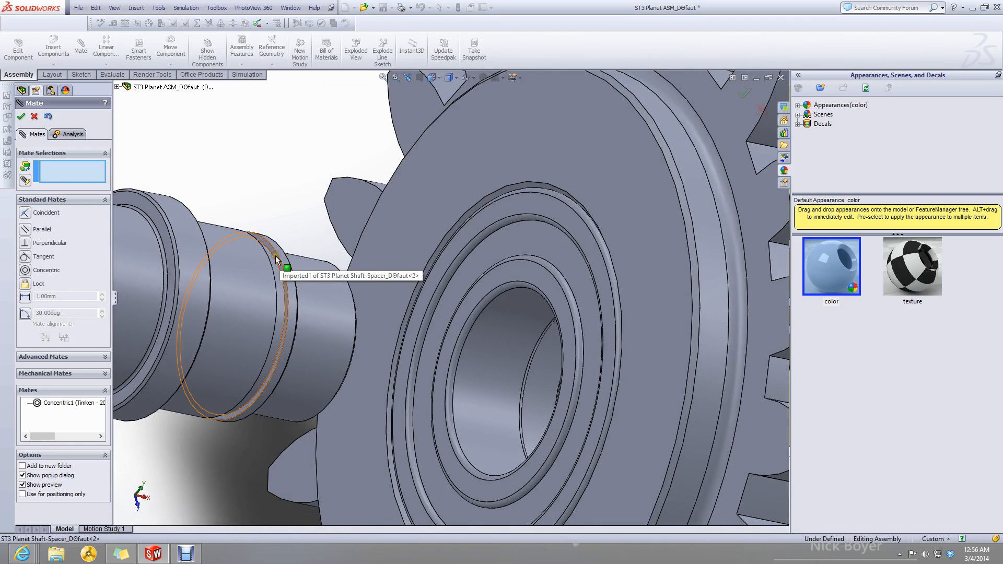
click(330, 291)
scroll(330, 292, up, 2)
middle_drag(329, 292, 265, 285)
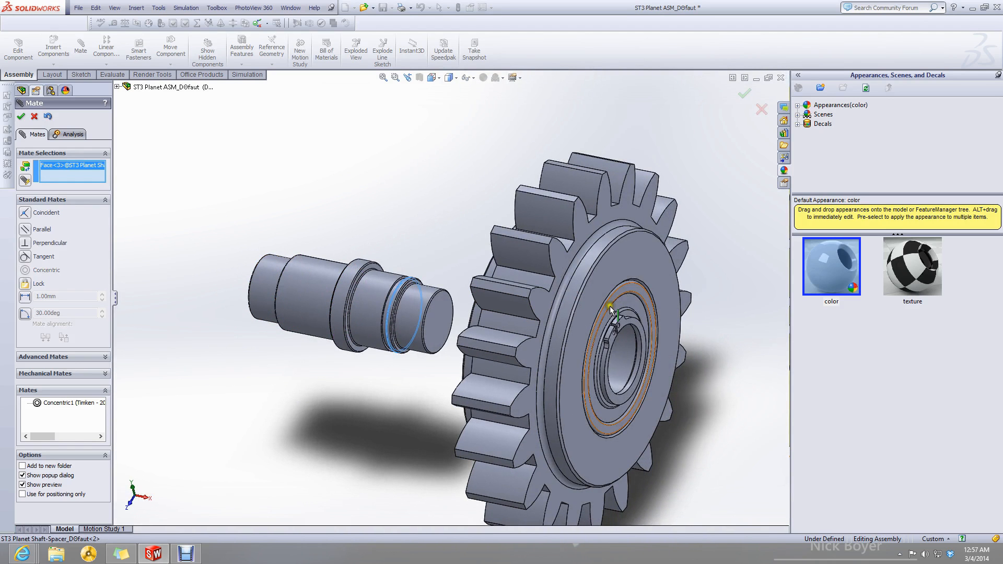
click(623, 328)
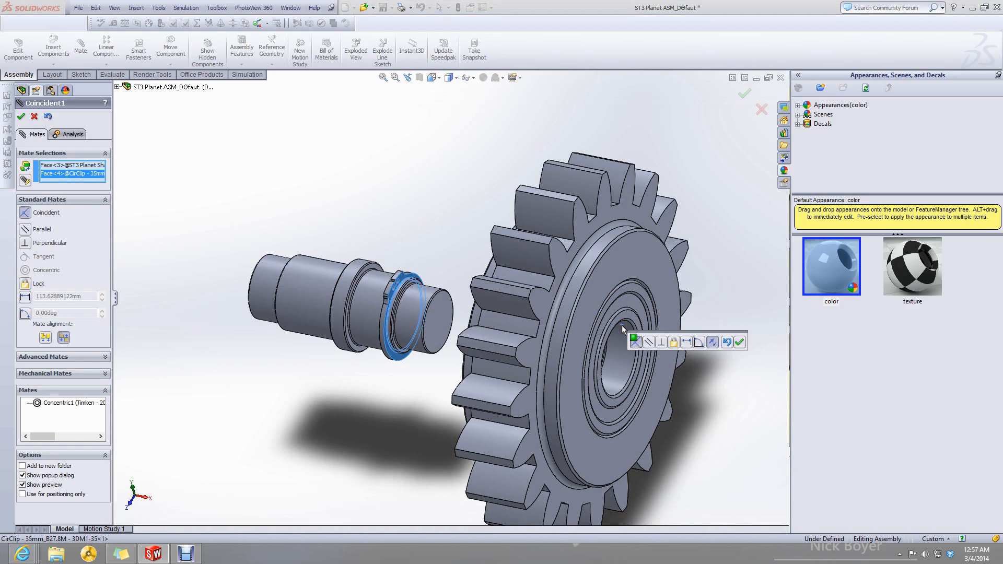
click(739, 342)
Mate the Timken 207K bearing's side face coincident with the circlip's opposite flat face on the ST3 planet shaft.
click(642, 351)
middle_drag(360, 303, 445, 293)
scroll(418, 293, down, 2)
click(422, 276)
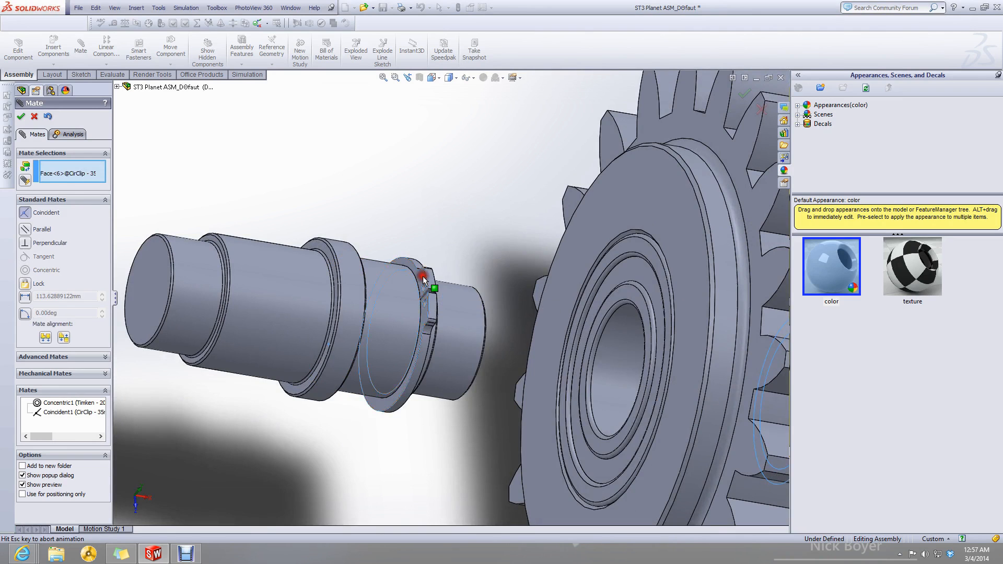
middle_drag(433, 338, 376, 300)
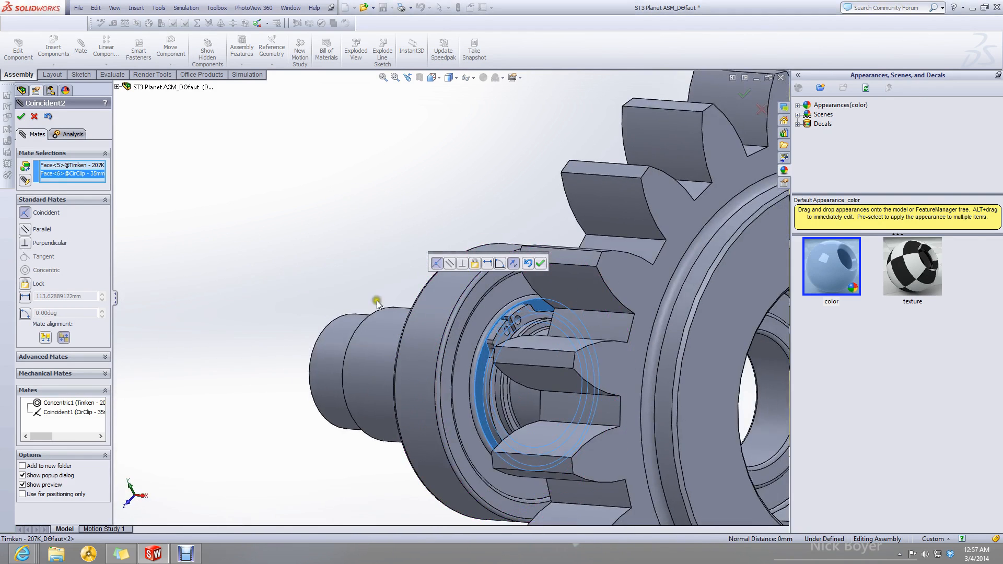
scroll(481, 300, up, 2)
click(540, 263)
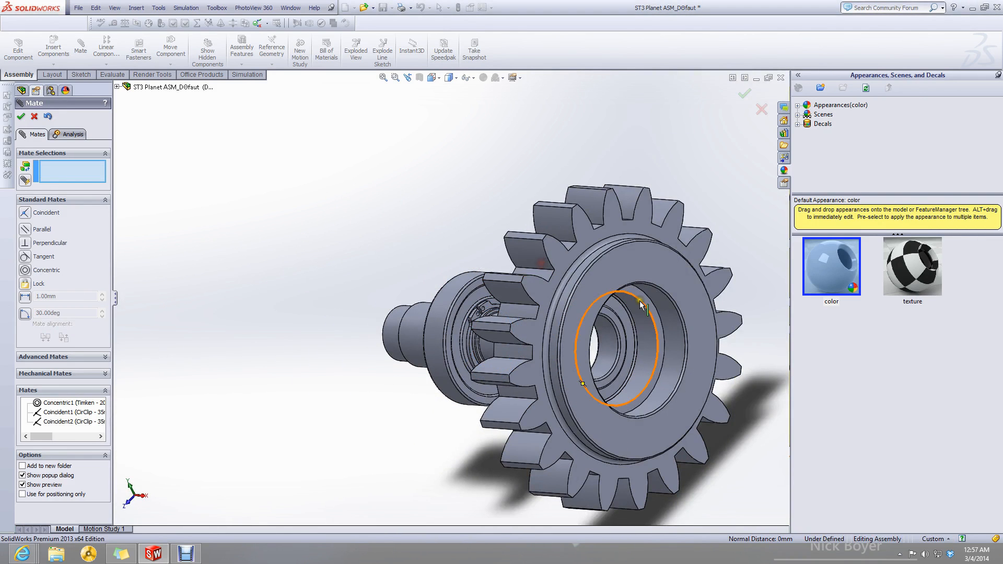
Mate the inner shoulder face of the ST3 planet gear's bore coincident with the side face of the Timken 207K bearing.
click(645, 300)
middle_drag(515, 311, 592, 337)
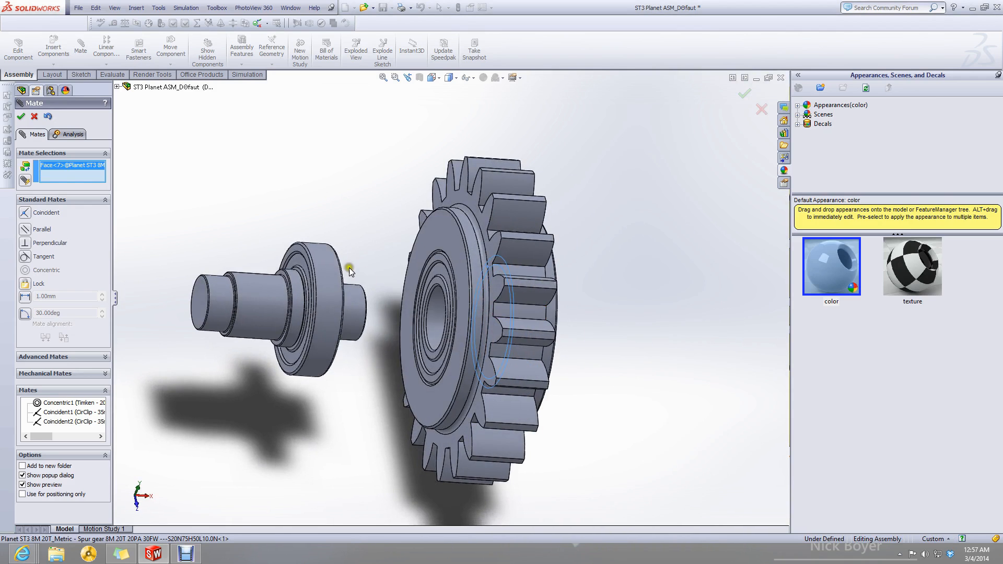
scroll(349, 269, down, 3)
click(271, 244)
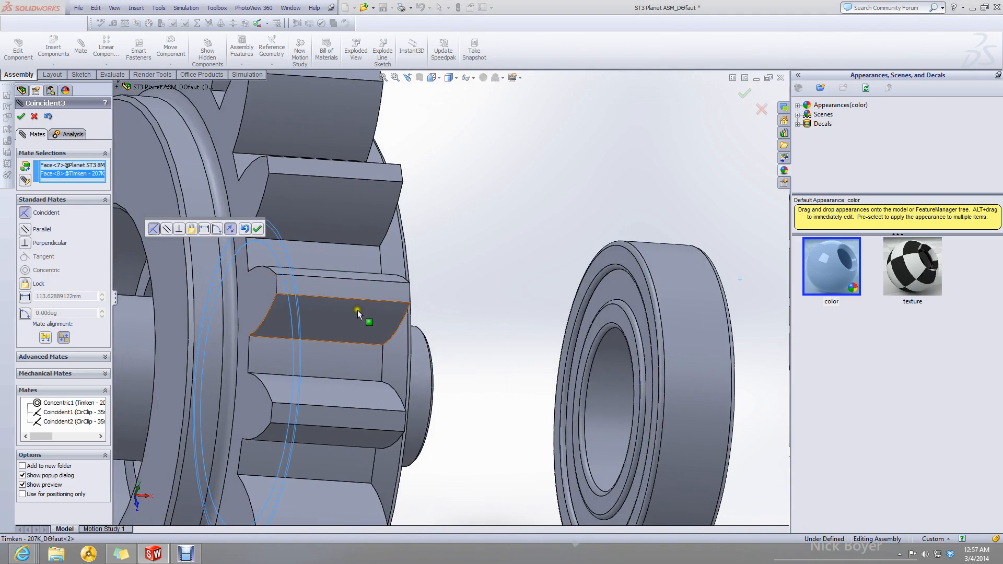
Mate the second Timken 207K bearing's face coincident with the ST3 planet gear's face and return to the gear box assembly.
scroll(358, 310, up, 3)
click(259, 228)
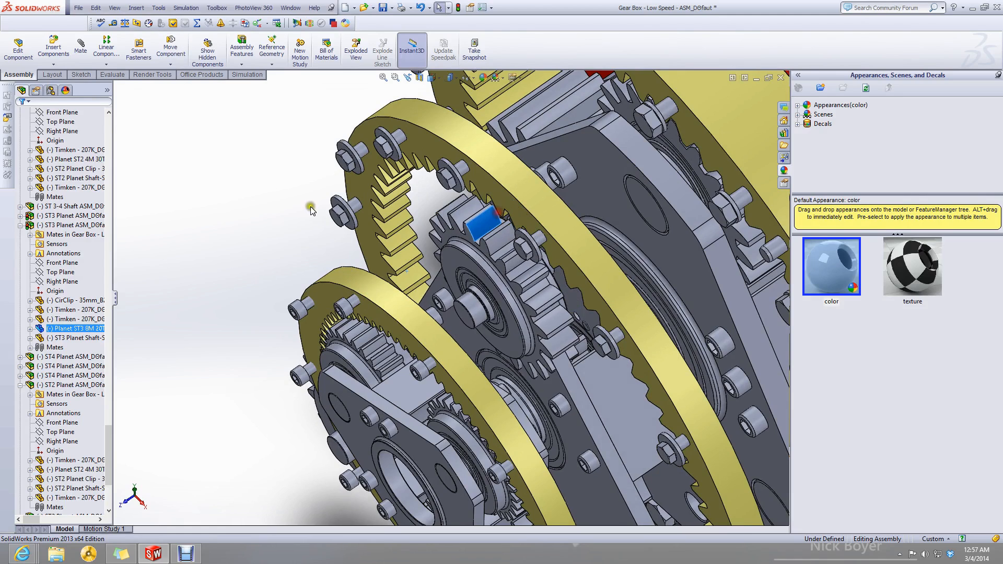
click(247, 205)
Add a coincident mate between the ST3 planet gear's side face and the ST3 ring gear's side face.
click(81, 53)
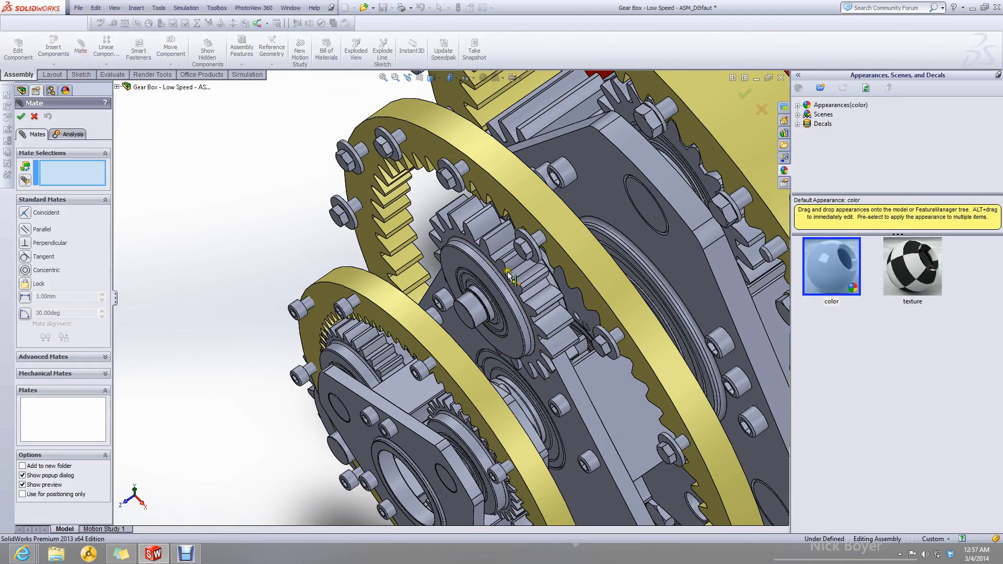
scroll(434, 225, down, 3)
click(432, 223)
click(488, 161)
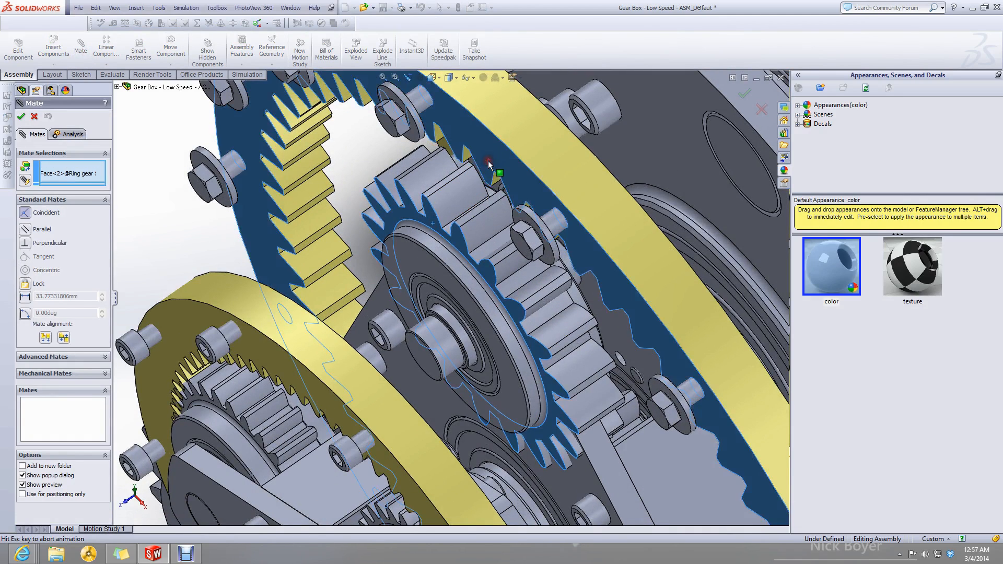
click(606, 148)
Add a coincident mate between the ST3 planet shaft's end face and the outer face of the Stage 3 planet carrier plate.
middle_drag(502, 324, 465, 261)
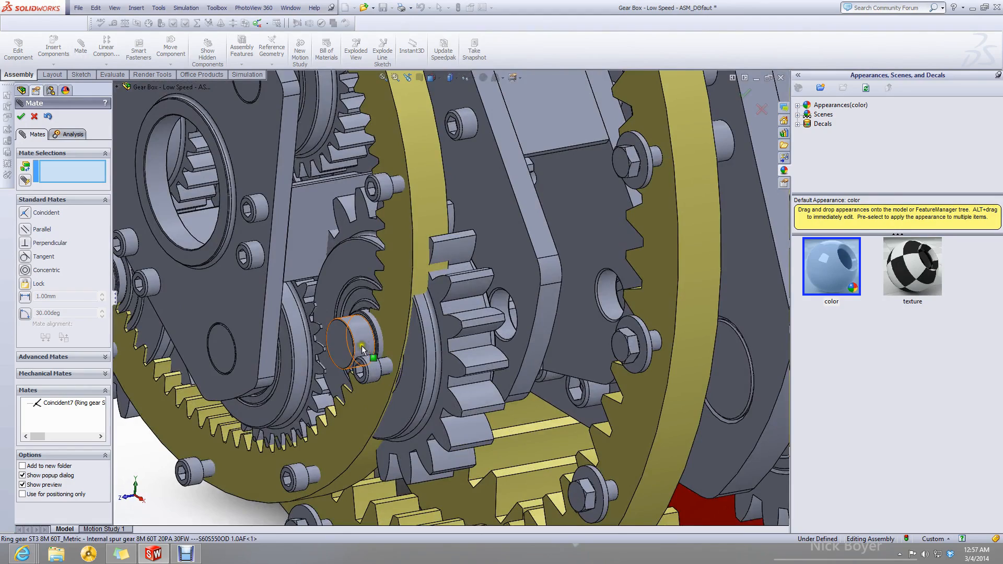
click(340, 346)
middle_drag(554, 319, 548, 359)
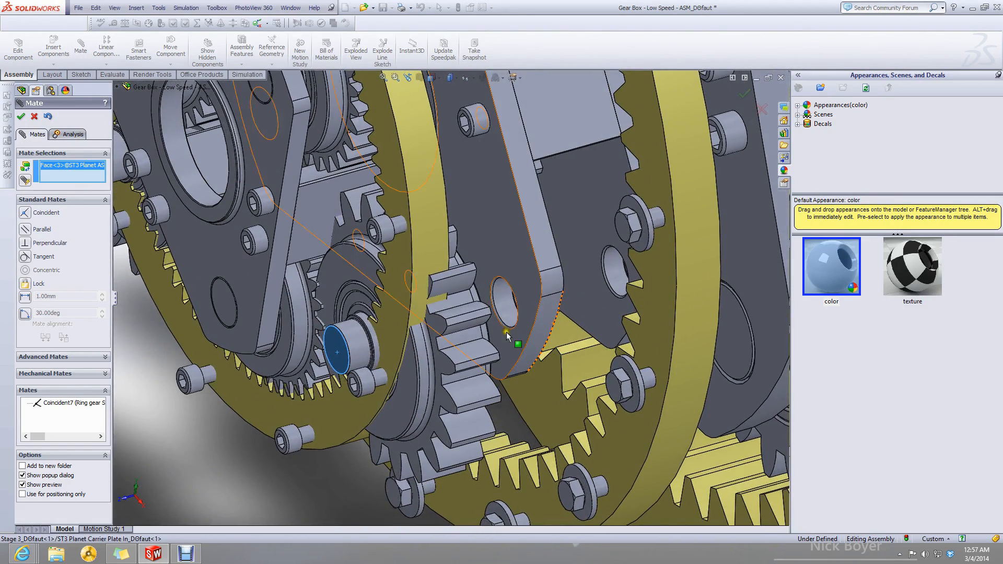
click(483, 240)
click(611, 250)
Try to mate the other protruding ST3 planet shaft's end face with the Stage 3 carrier plate, and clear the selection.
scroll(410, 236, up, 4)
middle_drag(410, 236, 528, 224)
click(528, 216)
middle_drag(459, 204, 397, 172)
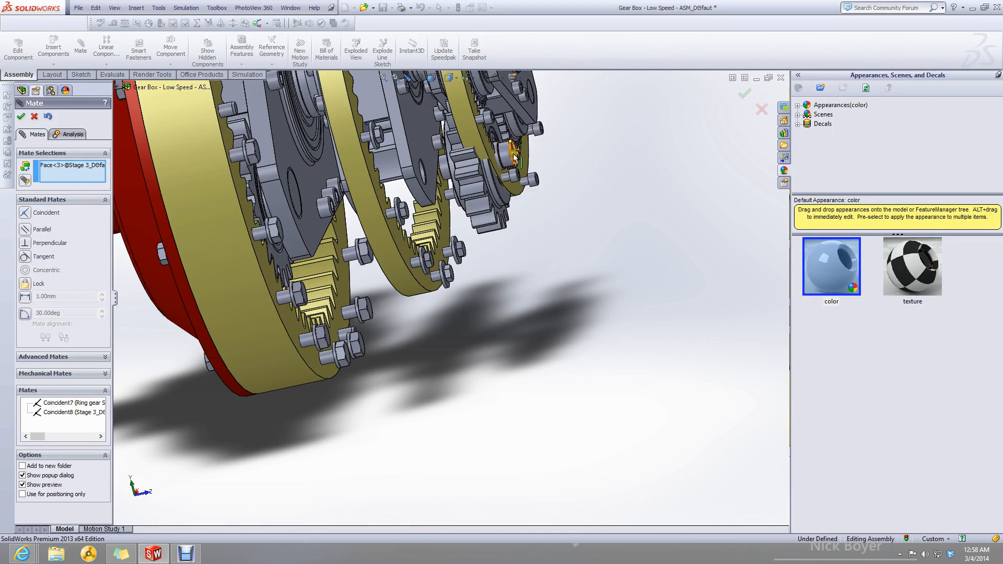
scroll(397, 173, down, 5)
middle_drag(298, 178, 269, 199)
click(267, 199)
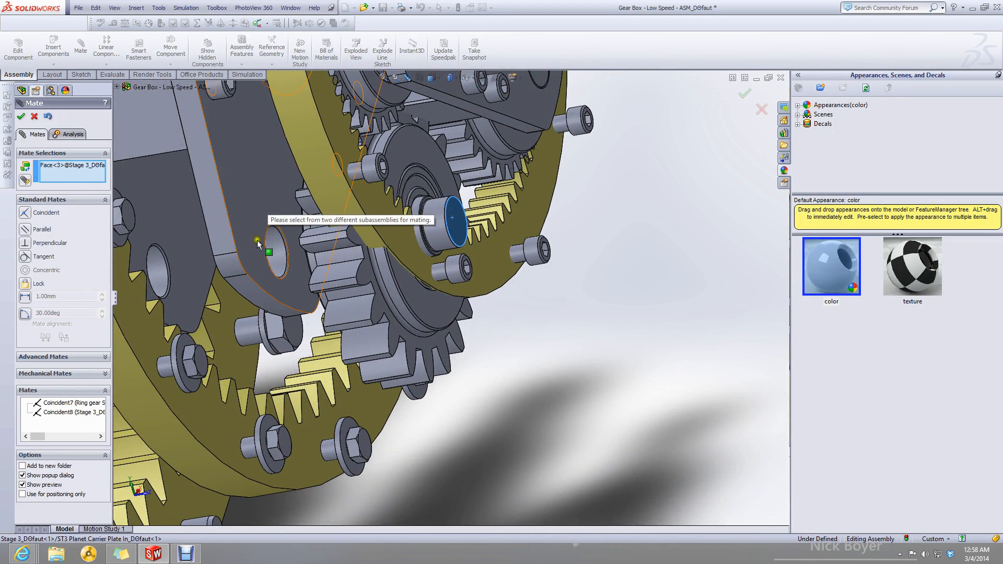
right_click(78, 168)
click(81, 174)
Finish mating and move the ST3 planet subassembly out of Stage 3 into the top-level gear box assembly.
middle_drag(411, 298, 311, 328)
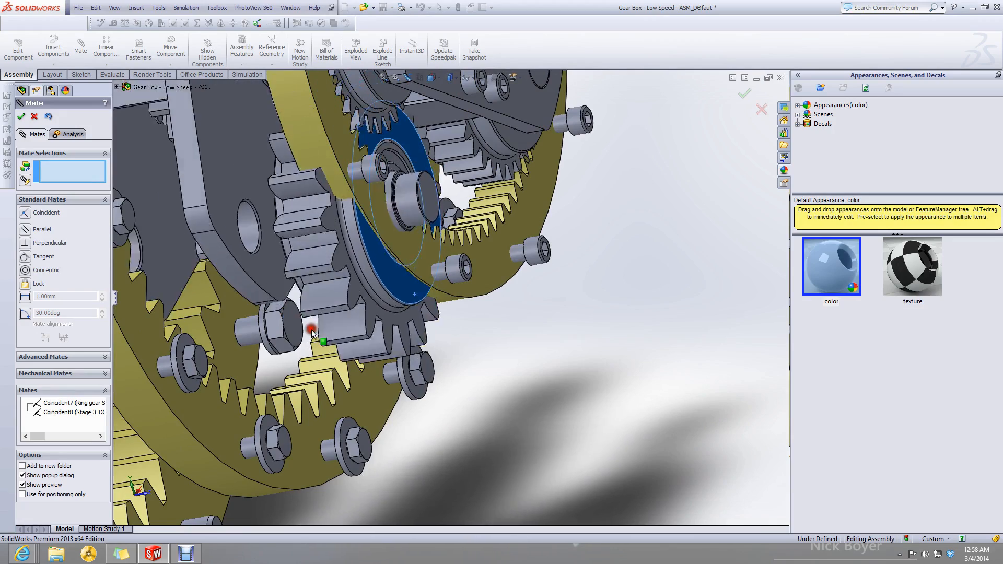
scroll(310, 328, up, 5)
middle_drag(441, 261, 313, 284)
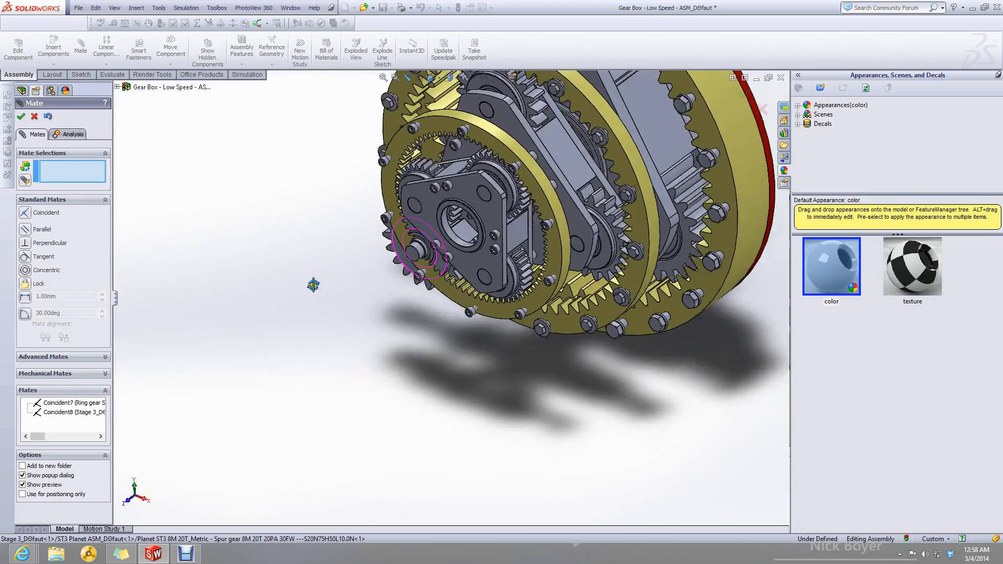
mouse_move(581, 155)
mouse_down()
mouse_move(571, 314)
mouse_move(572, 292)
mouse_move(528, 286)
mouse_move(573, 151)
mouse_up()
mouse_move(574, 152)
middle_down()
mouse_move(507, 156)
mouse_move(558, 159)
middle_up()
scroll(553, 159, down, 5)
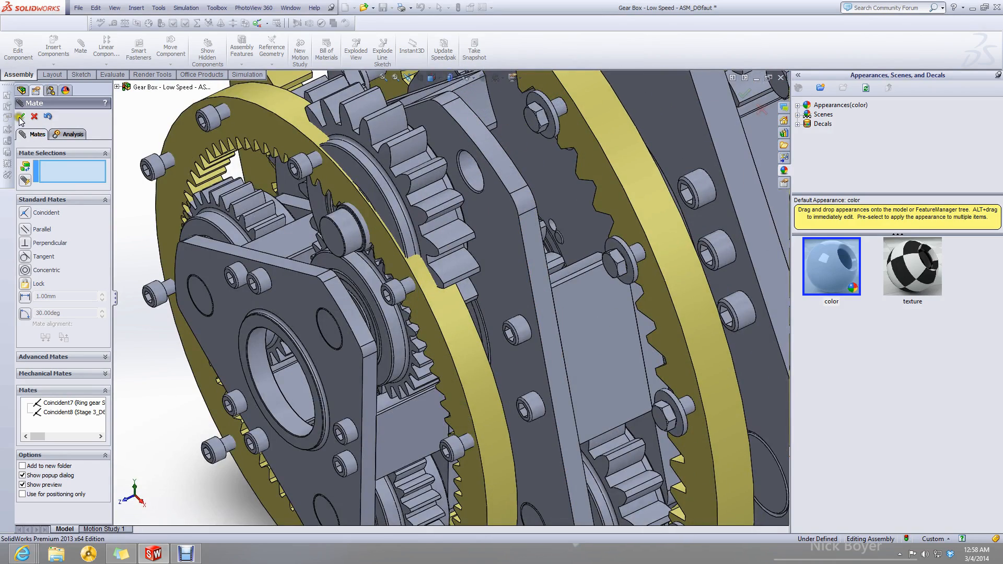
click(21, 116)
click(415, 164)
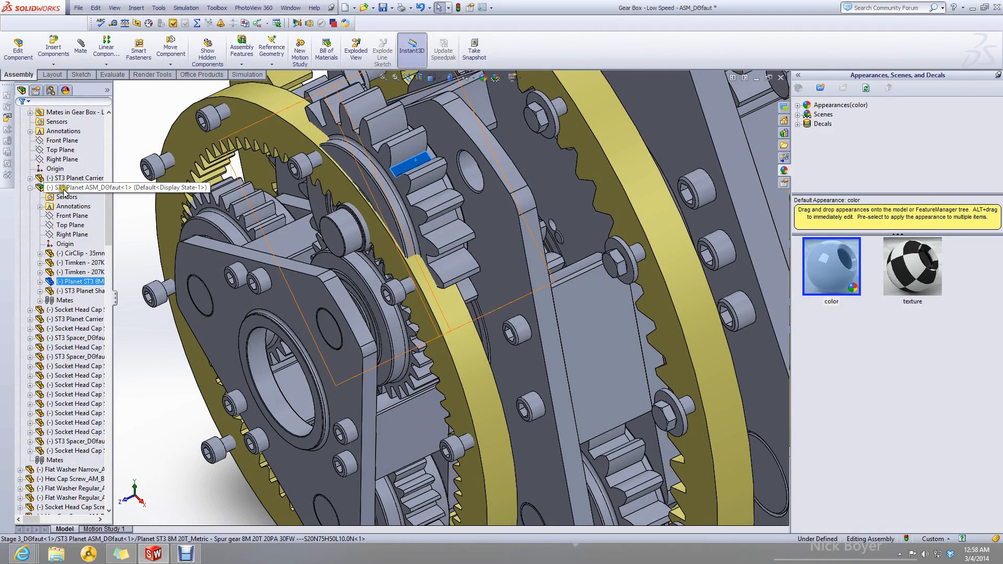
click(67, 188)
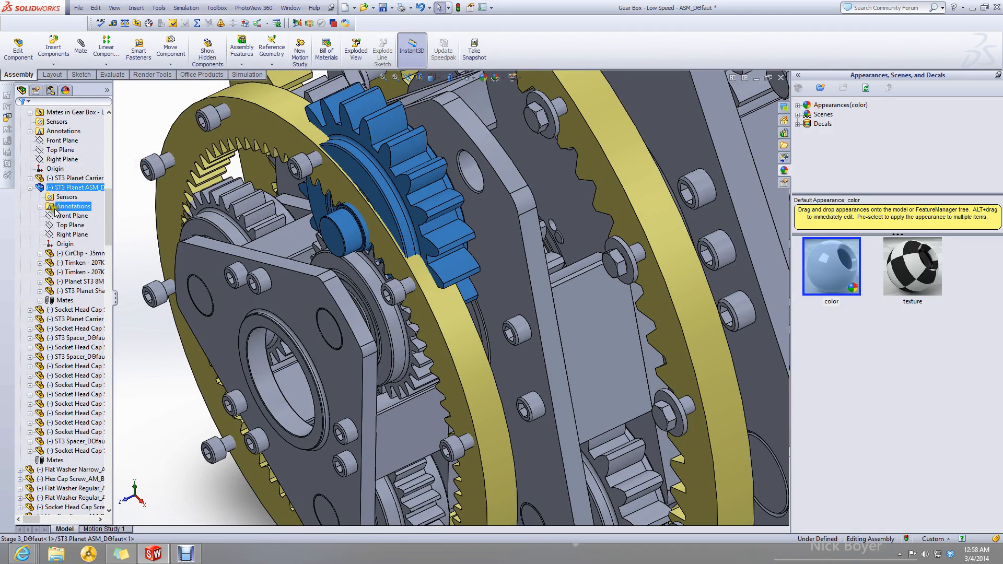
scroll(68, 220, up, 3)
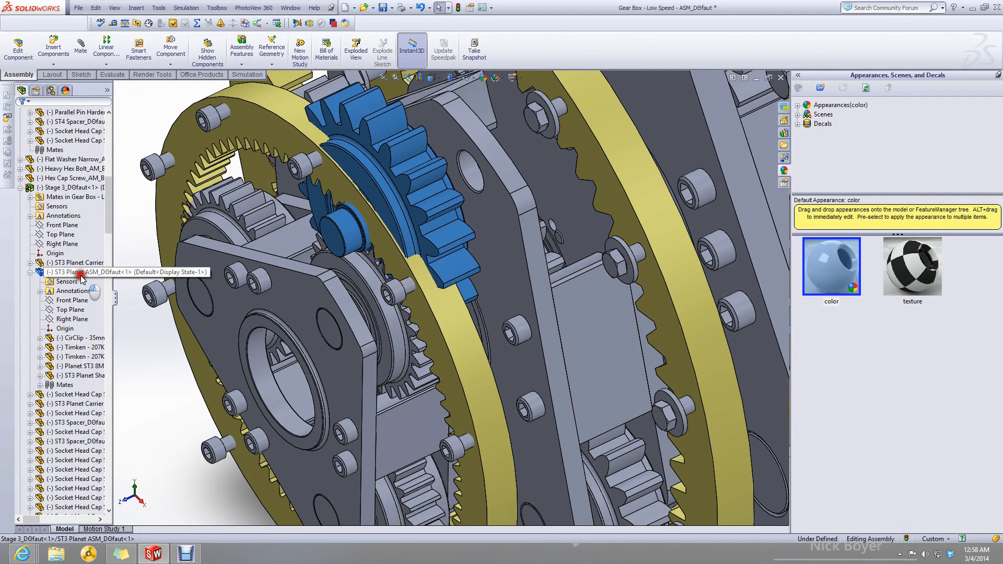
ctrl+click(73, 178)
drag(74, 179, 75, 179)
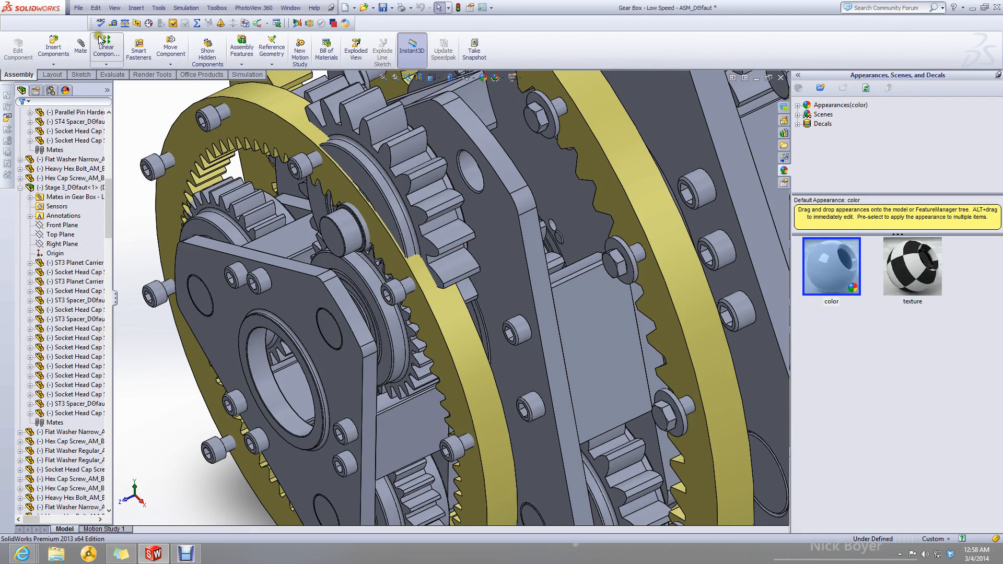
Add a concentric mate between the relocated ST3 planet and the open bore in the Stage 3 carrier plate.
click(80, 46)
click(427, 198)
click(472, 177)
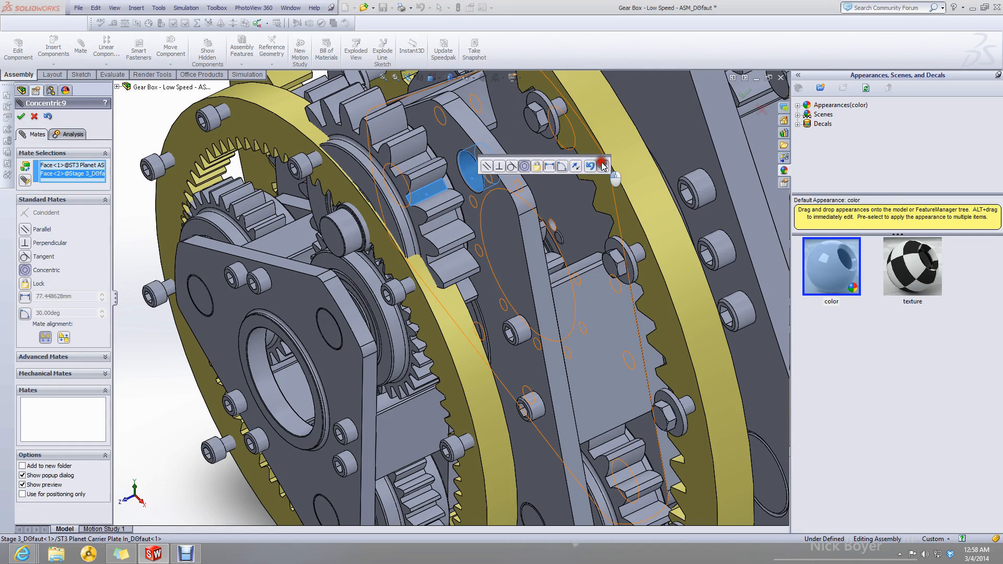
click(604, 166)
Mate the relocated ST3 planet shaft's end face coincident with the Stage 3 carrier plate's face and finish mating.
click(329, 233)
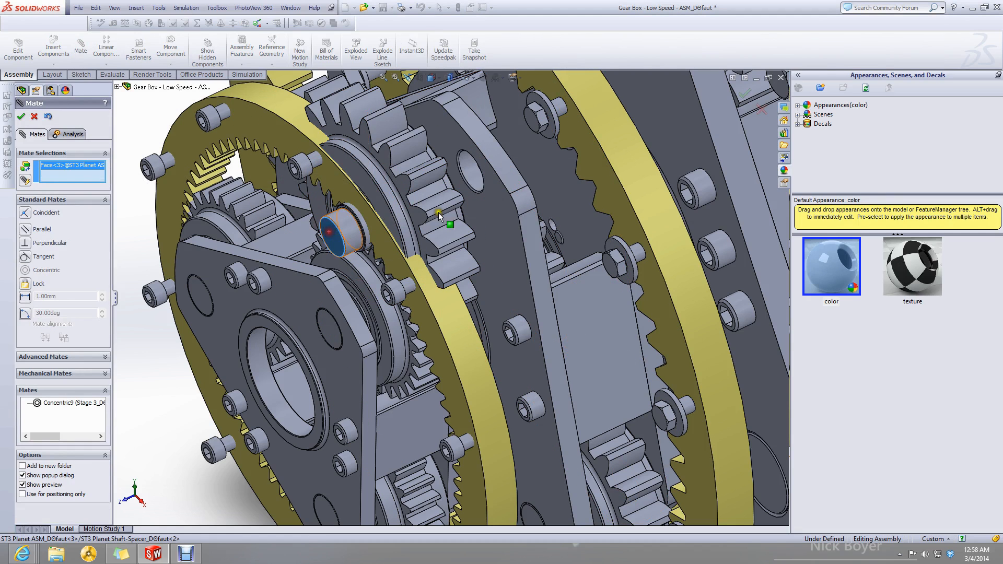
click(495, 226)
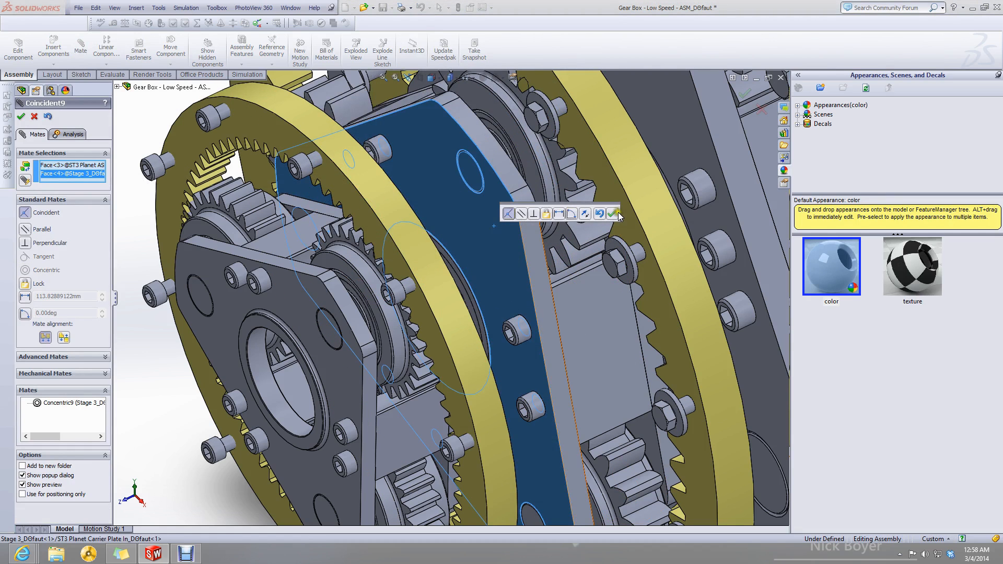
click(613, 213)
scroll(460, 324, up, 4)
click(21, 117)
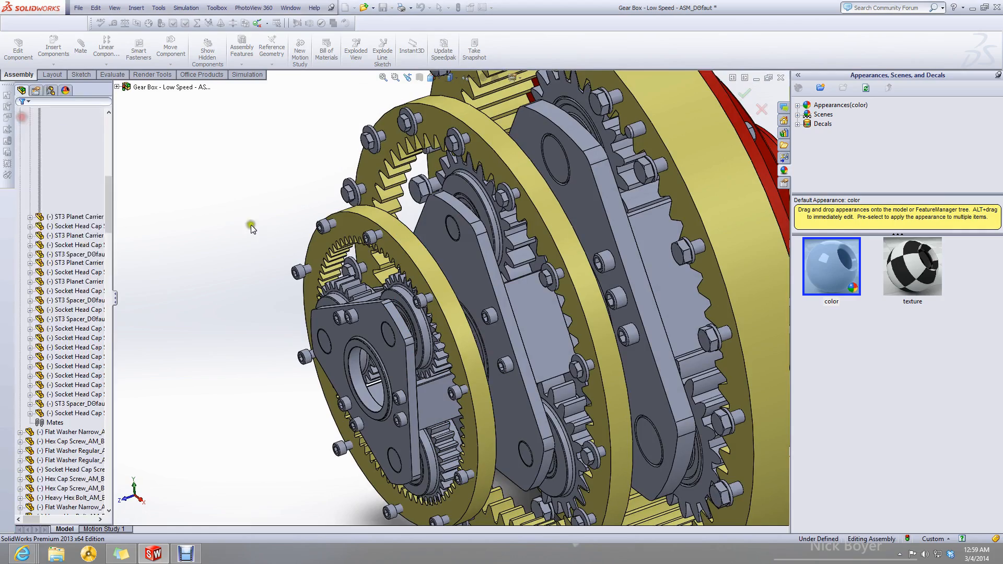
Turn the Stage 4 planet carrier plate slightly to test its connection to the planets.
click(246, 220)
scroll(487, 250, up, 3)
scroll(487, 250, down, 3)
middle_drag(485, 251, 481, 221)
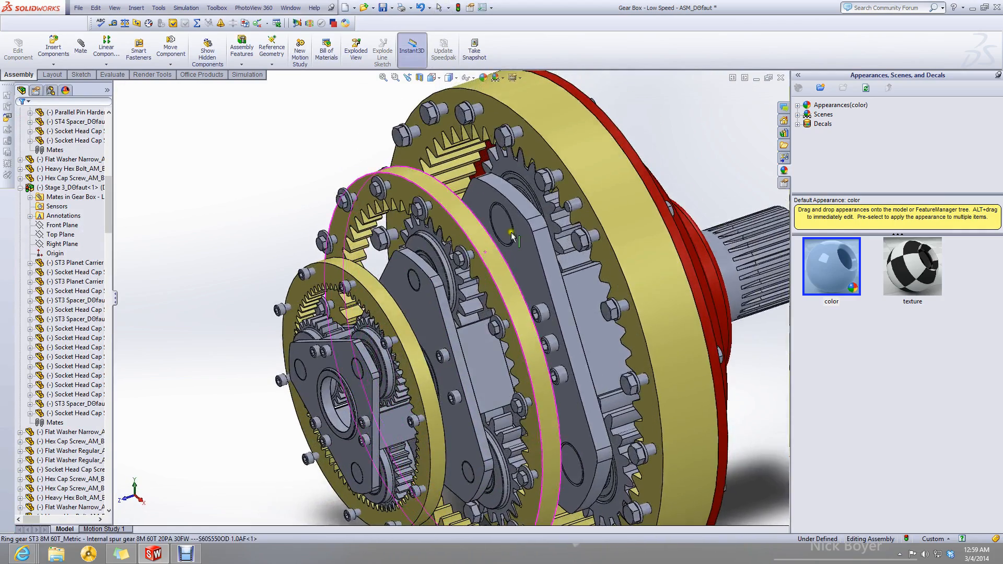
click(482, 219)
drag(482, 218, 519, 243)
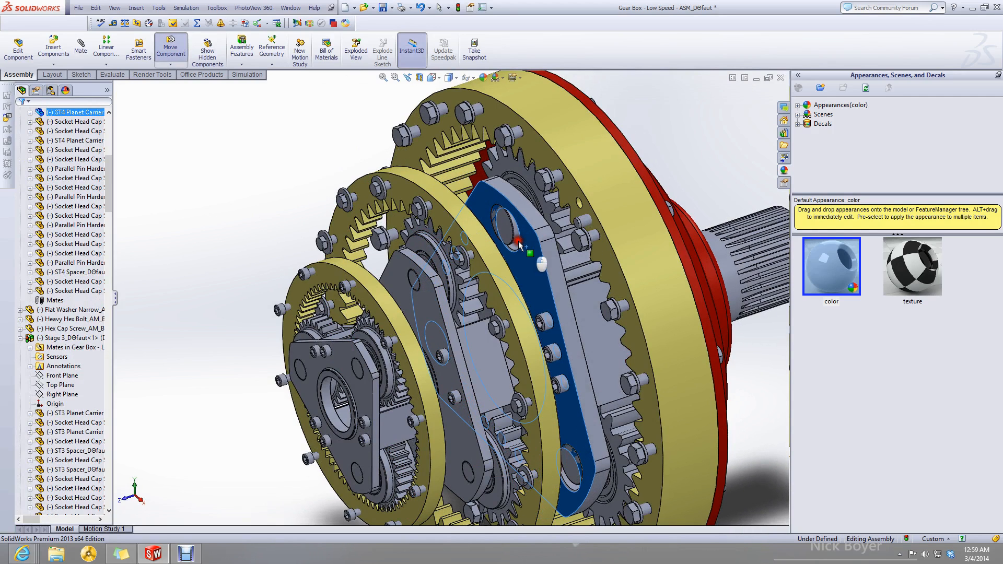
Add concentric mates between the three ST4 planets and the bores of the Stage 4 carrier.
click(245, 190)
click(83, 51)
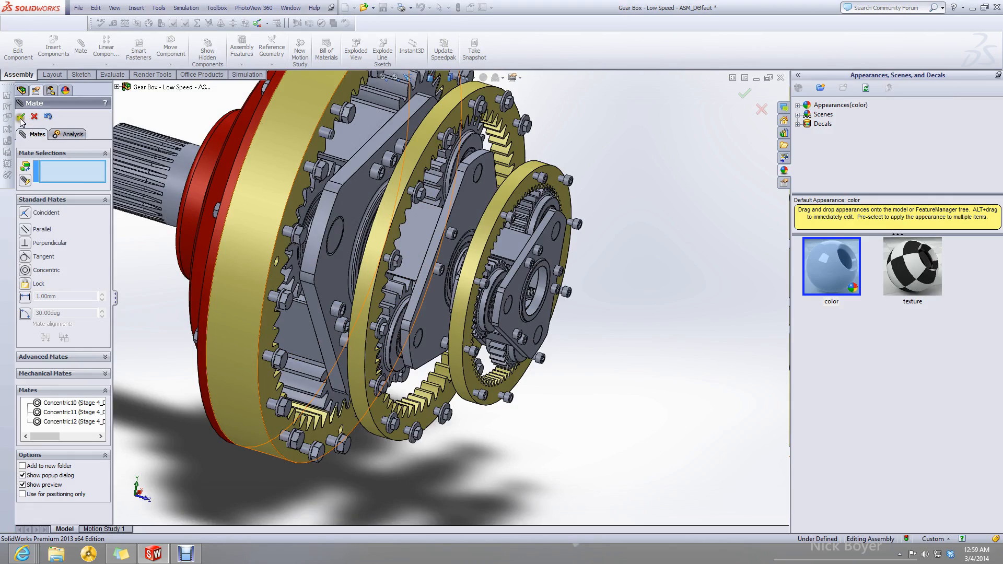
click(286, 368)
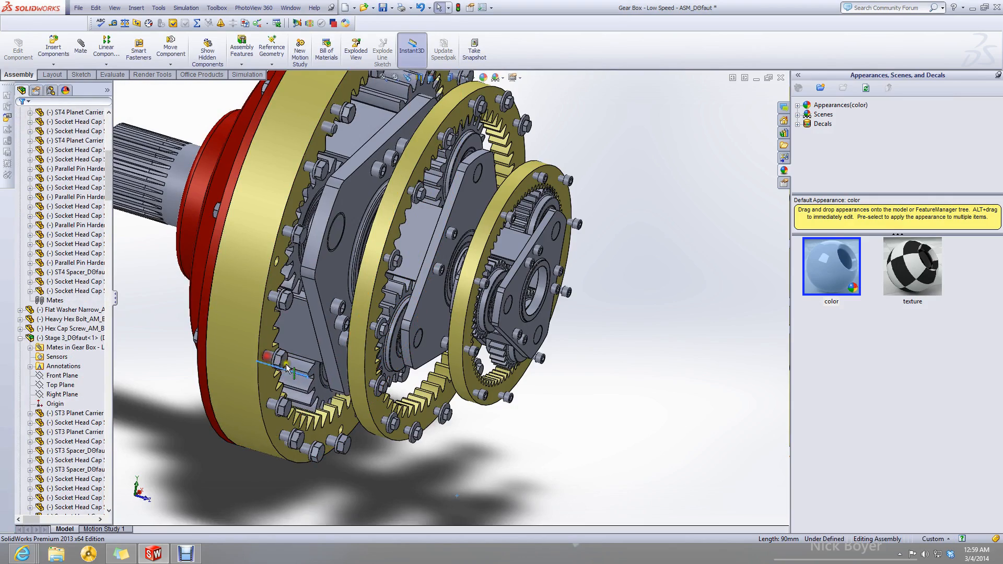
Add a coincident mate between the first ST4 planet shaft's end face and the Stage 4 carrier plate's face.
middle_drag(312, 384, 325, 294)
scroll(342, 388, down, 2)
middle_drag(343, 387, 300, 279)
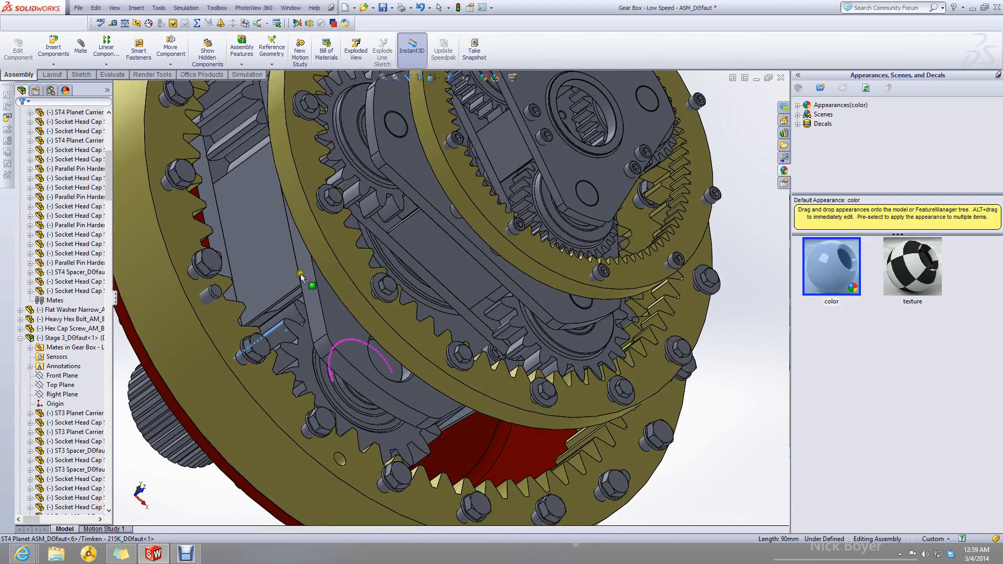
click(387, 363)
click(81, 55)
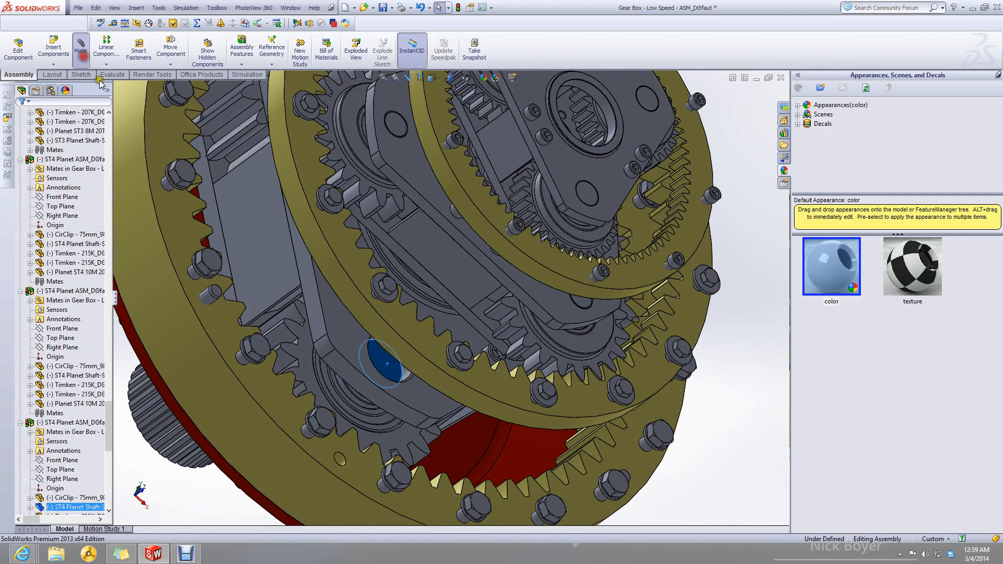
click(362, 343)
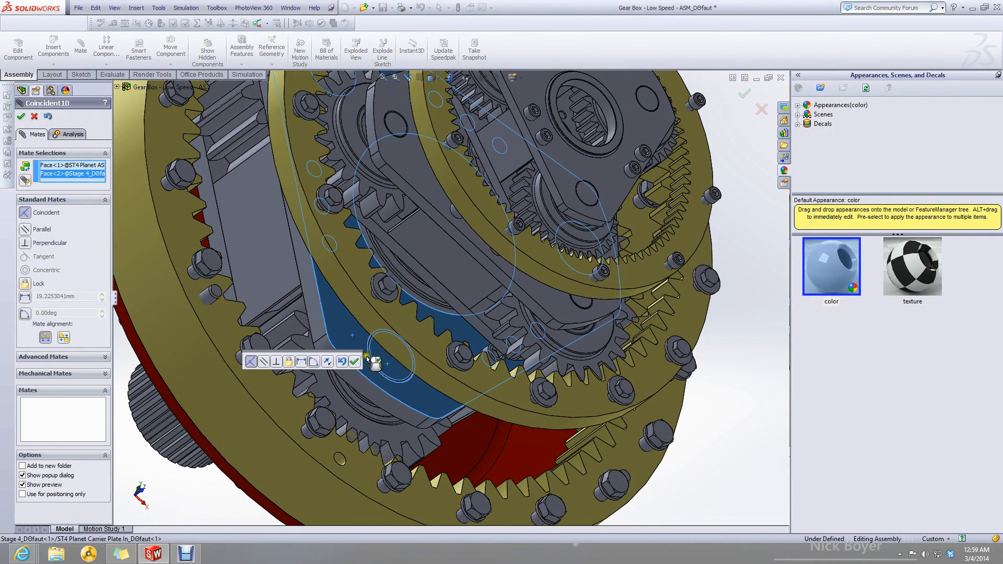
click(350, 360)
Mate the recessed second ST4 planet shaft's end face coincident with the Stage 4 carrier plate's face and finish mating.
scroll(350, 340, up, 3)
middle_drag(351, 332, 367, 409)
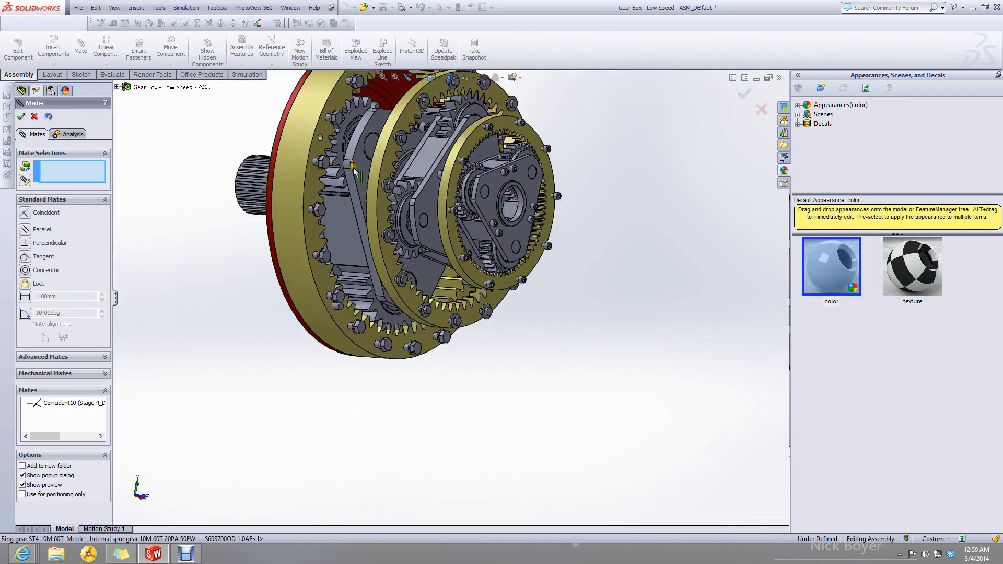
scroll(334, 136, down, 3)
click(359, 149)
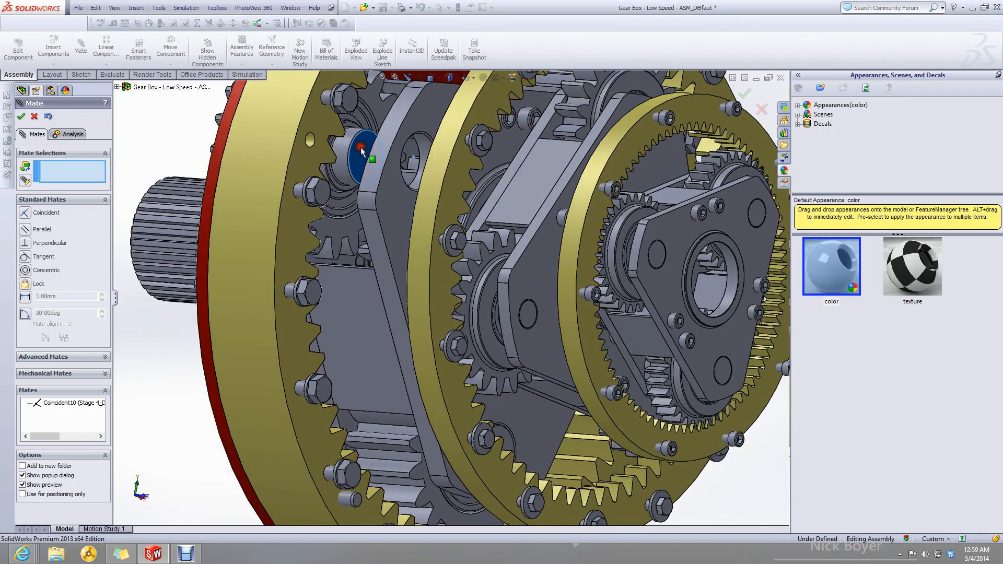
click(391, 217)
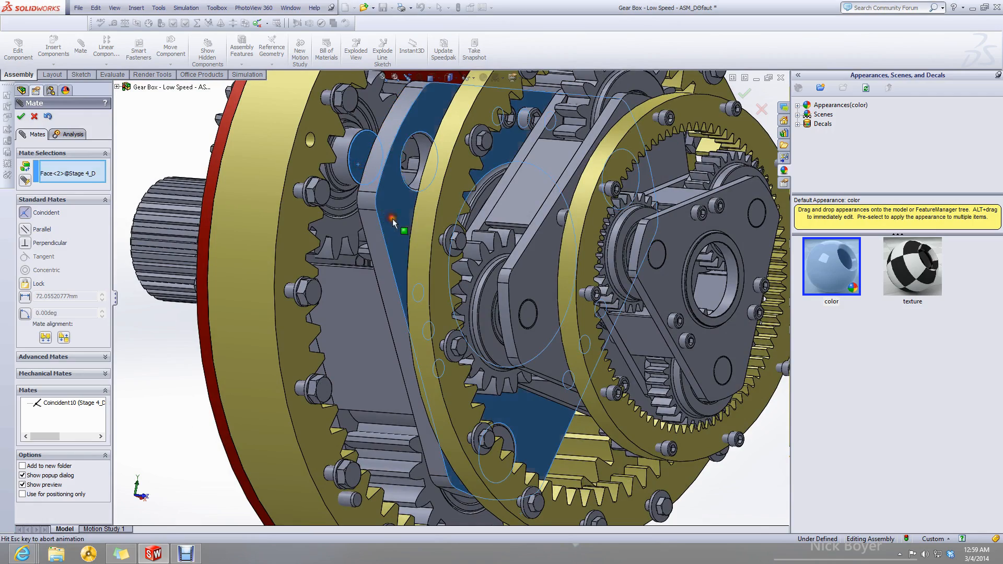
click(393, 211)
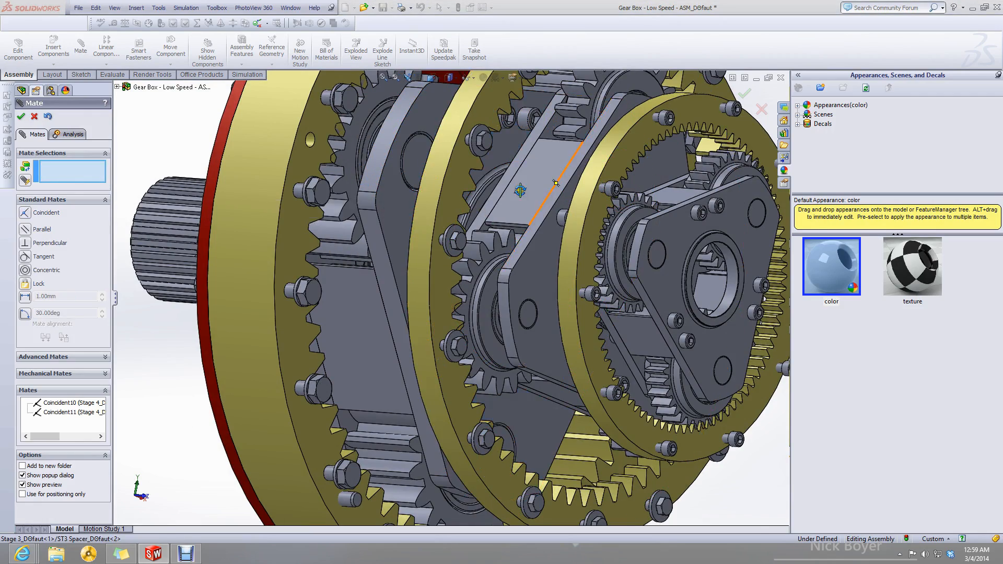
scroll(421, 215, up, 10)
middle_drag(545, 239, 456, 303)
scroll(454, 256, down, 5)
click(21, 117)
Rotate the Stage 4 carrier through several positions to check how its plate, spacers and planets move together.
scroll(452, 261, up, 5)
drag(456, 303, 421, 273)
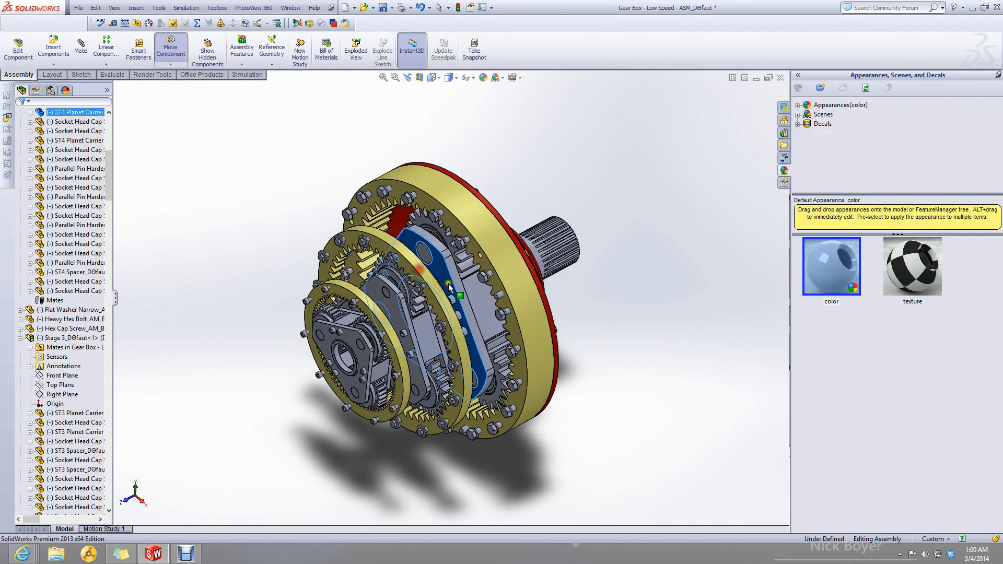
scroll(500, 300, down, 7)
middle_drag(525, 309, 554, 334)
drag(441, 193, 390, 299)
scroll(386, 308, up, 6)
middle_drag(365, 396, 455, 340)
drag(471, 252, 445, 236)
drag(449, 284, 283, 364)
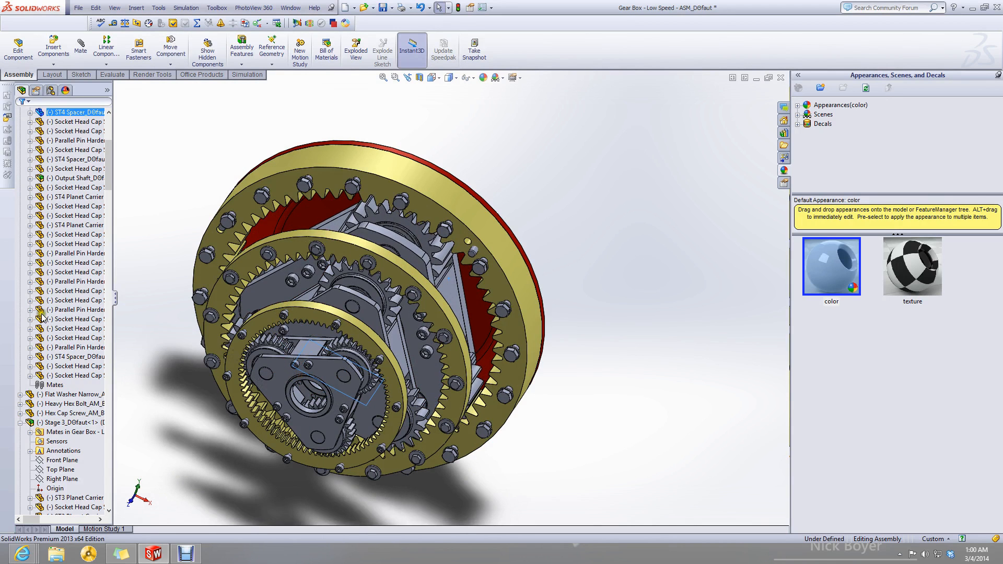
Find the loose parallel pin near the Stage 4 ring gear, open the Stage 4 subassembly and delete the pin from it.
scroll(476, 280, down, 5)
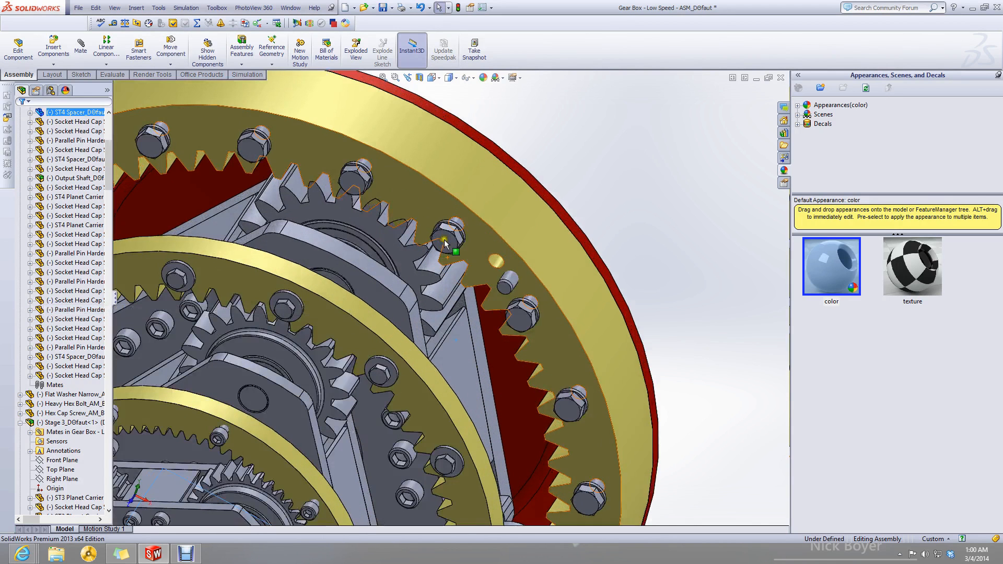
click(507, 281)
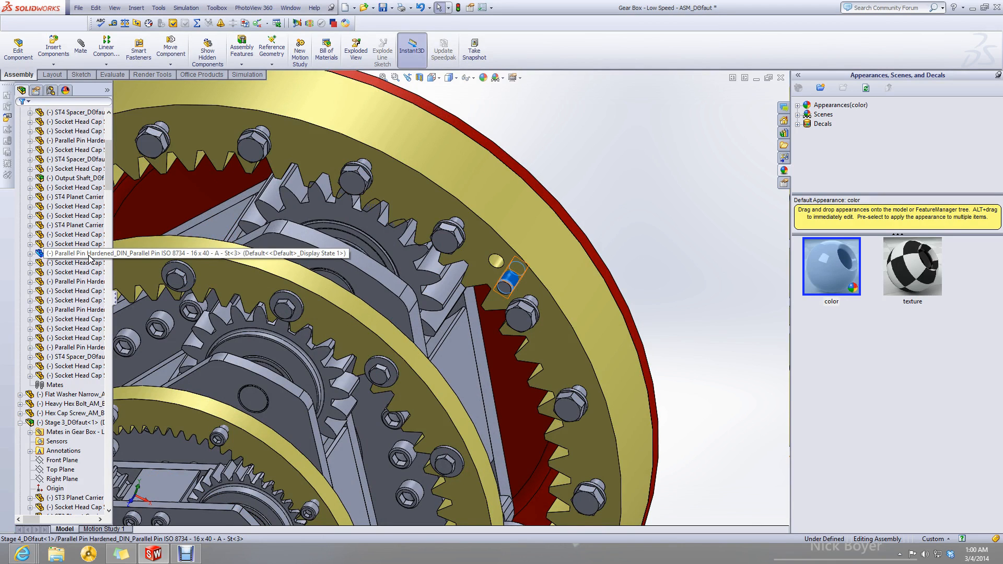
scroll(533, 282, up, 5)
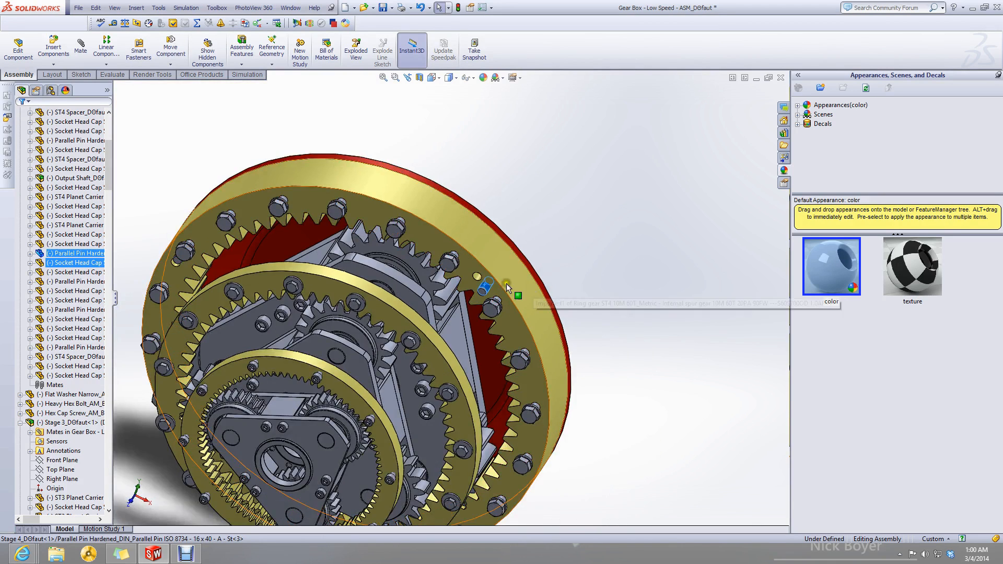
drag(489, 287, 476, 280)
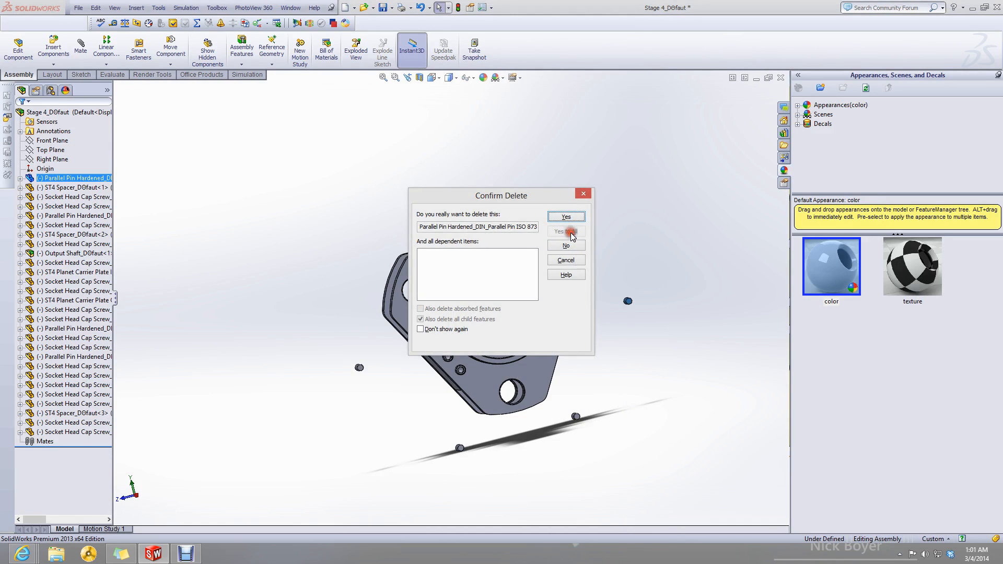
click(566, 217)
Delete the two loose parallel pins floating below the Stage 4 carrier plate.
click(562, 450)
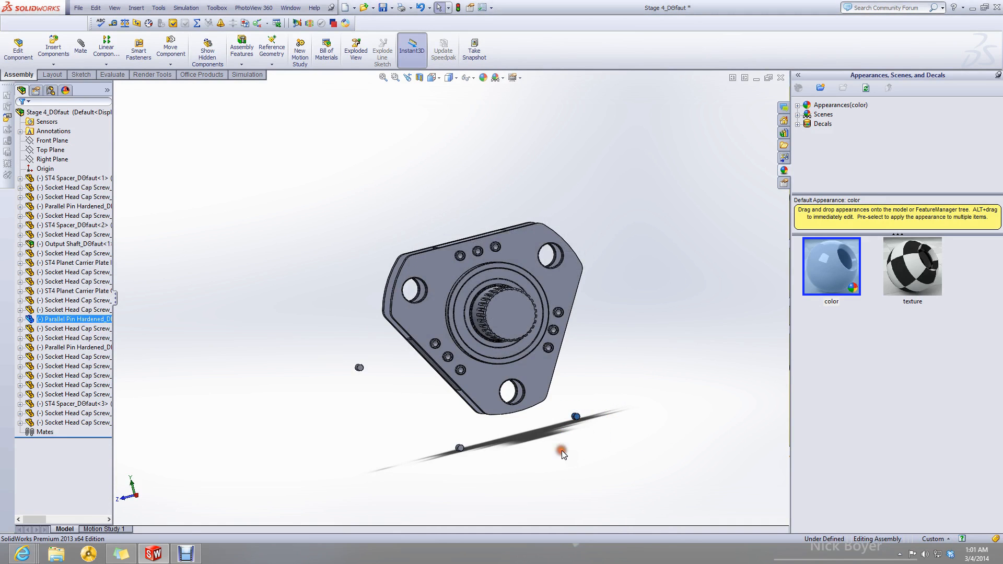
key(Delete)
click(566, 216)
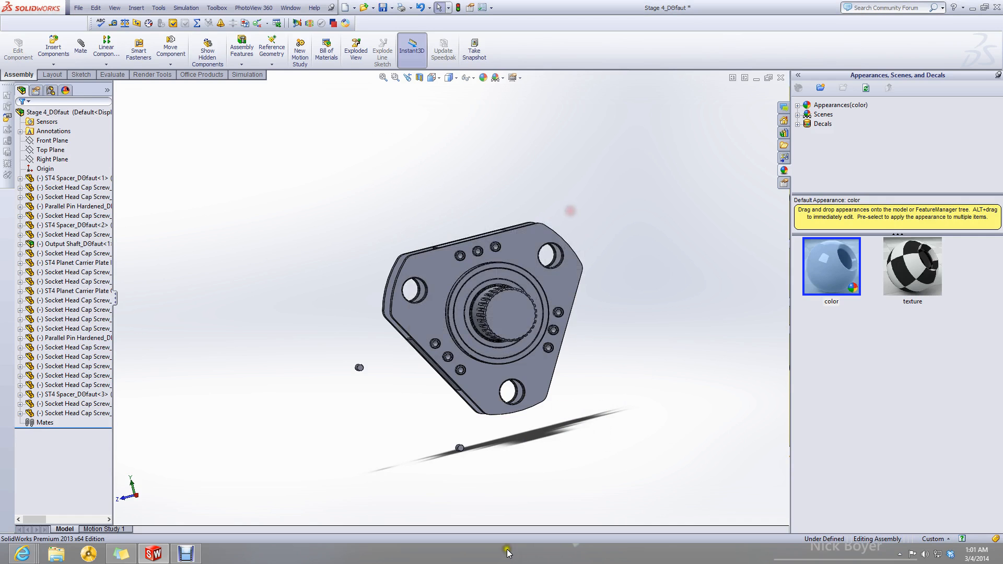
click(459, 448)
key(Delete)
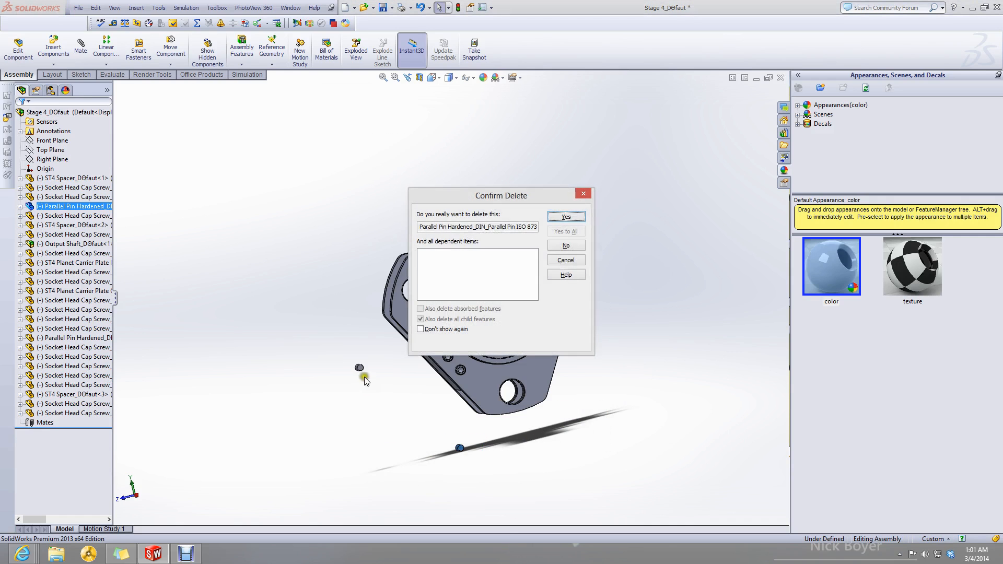
click(566, 216)
Delete the last loose parallel pin beside the Stage 4 carrier plate and return to the gear box assembly.
click(380, 350)
drag(362, 364, 355, 373)
key(Delete)
click(566, 216)
click(781, 78)
Add a gear mate between a tooth face of the ST2 planet gear and a tooth face of the ST2 ring gear.
click(493, 307)
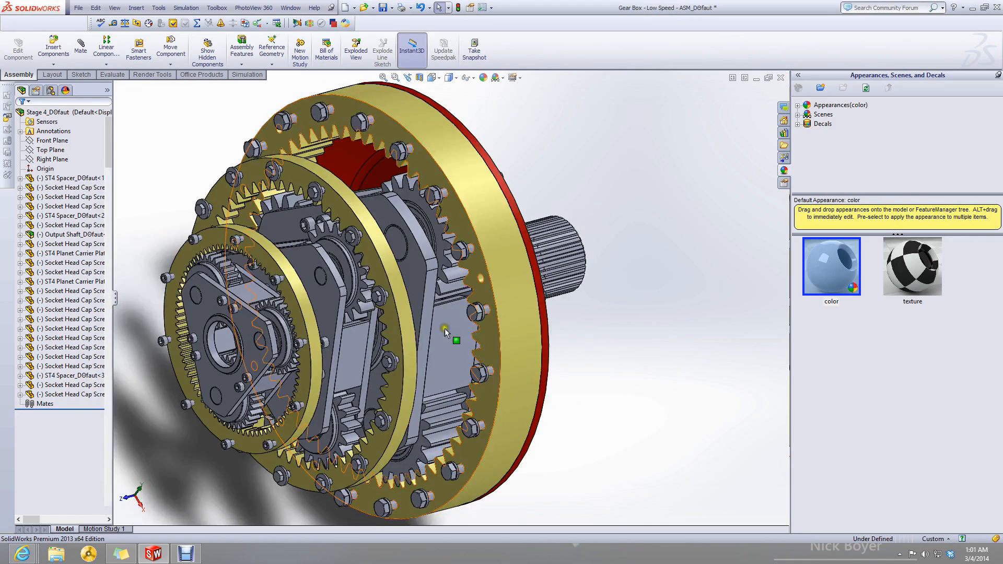
scroll(334, 317, up, 3)
scroll(377, 285, down, 3)
middle_drag(386, 284, 367, 286)
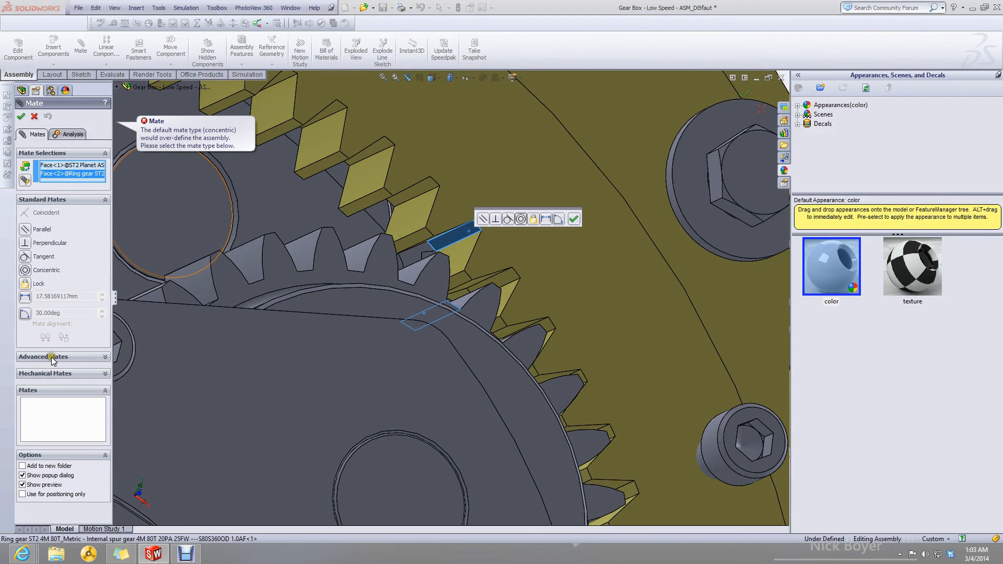
click(59, 374)
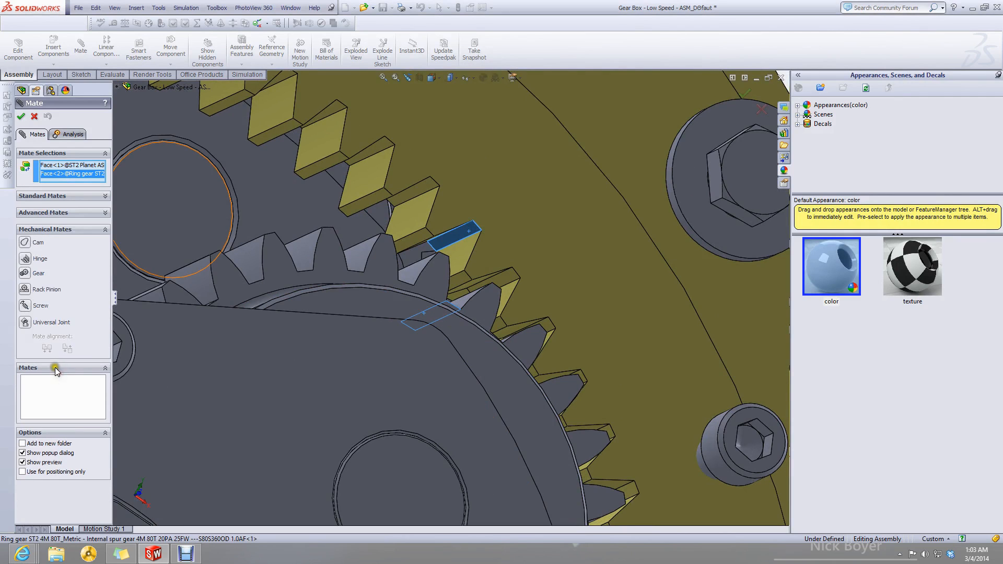
click(26, 276)
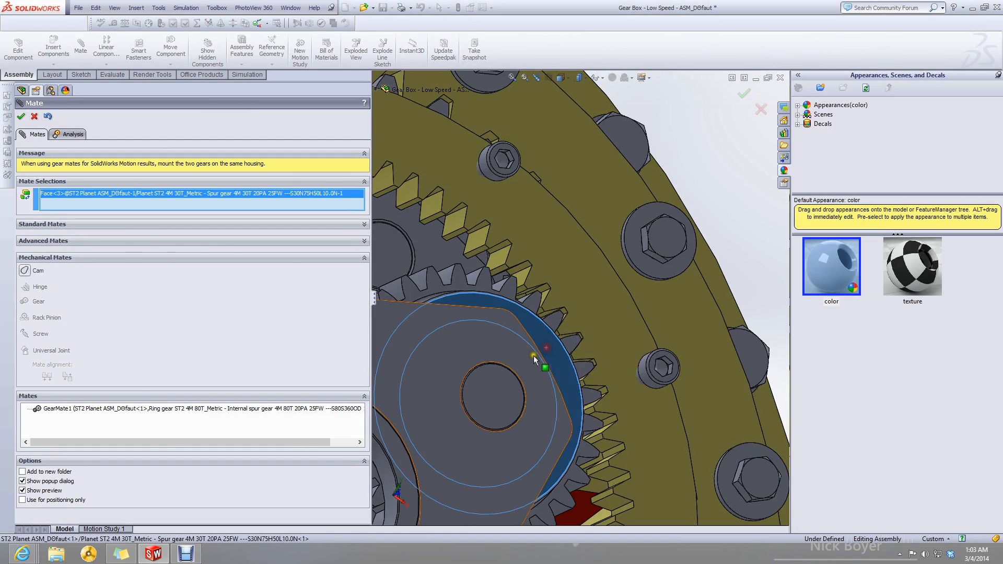
Turn the ST2 planet and the Stage 2 carrier to check how the gears move together, and finish mating.
click(524, 350)
drag(524, 350, 536, 402)
scroll(534, 405, up, 5)
scroll(534, 405, up, 5)
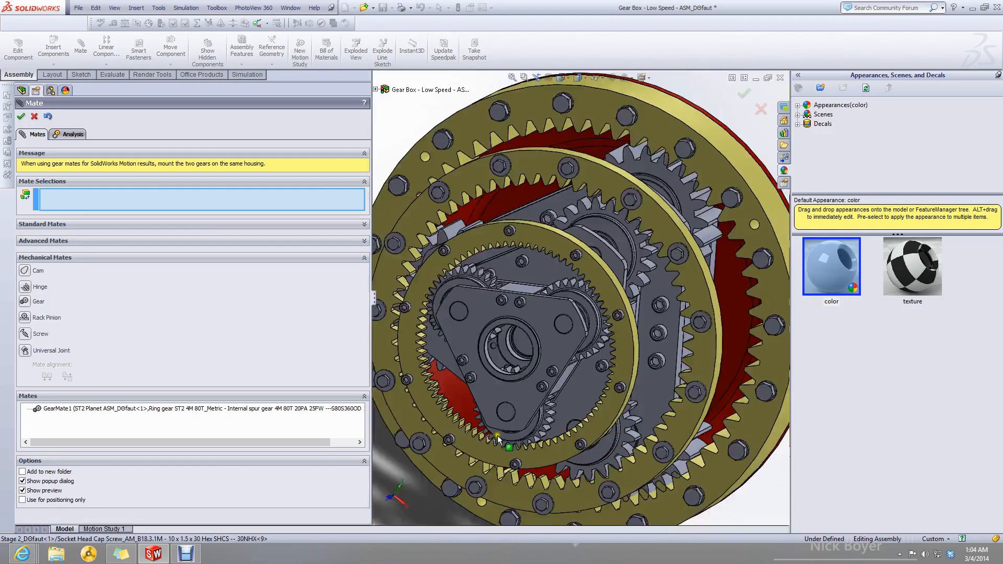
middle_drag(522, 294, 544, 261)
scroll(502, 366, down, 4)
drag(616, 205, 626, 232)
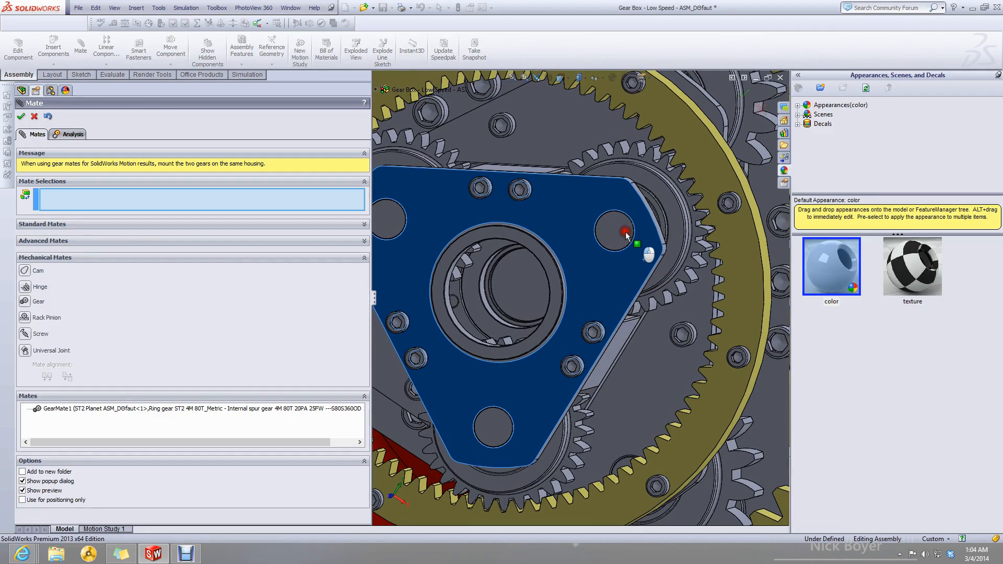
scroll(595, 272, up, 5)
middle_drag(592, 274, 565, 282)
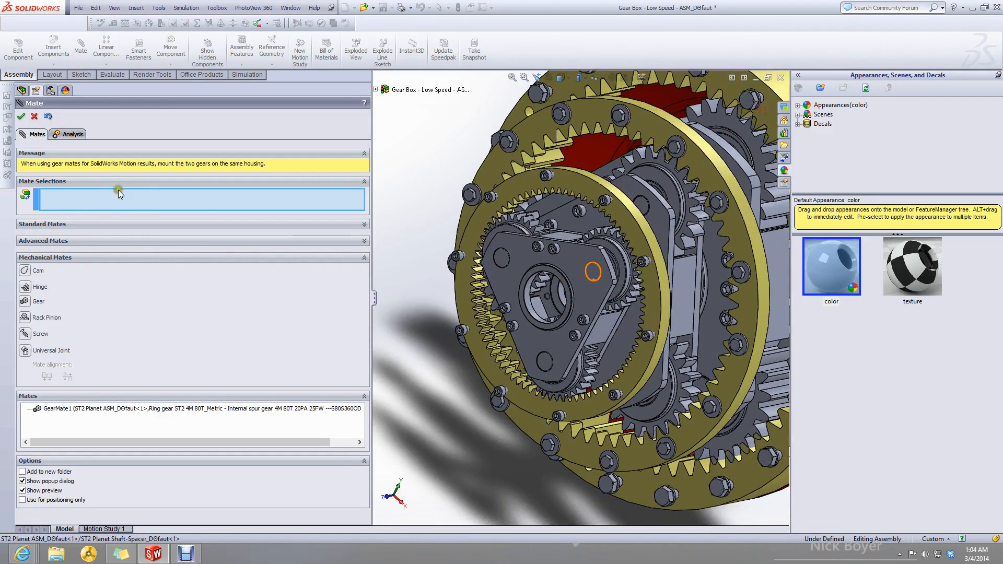
key(Escape)
Set up a gear mate between the ST3 sun gear on the ST 2-3 shaft and the neighbouring ST3 planet gear.
scroll(690, 214, down, 3)
scroll(689, 215, down, 2)
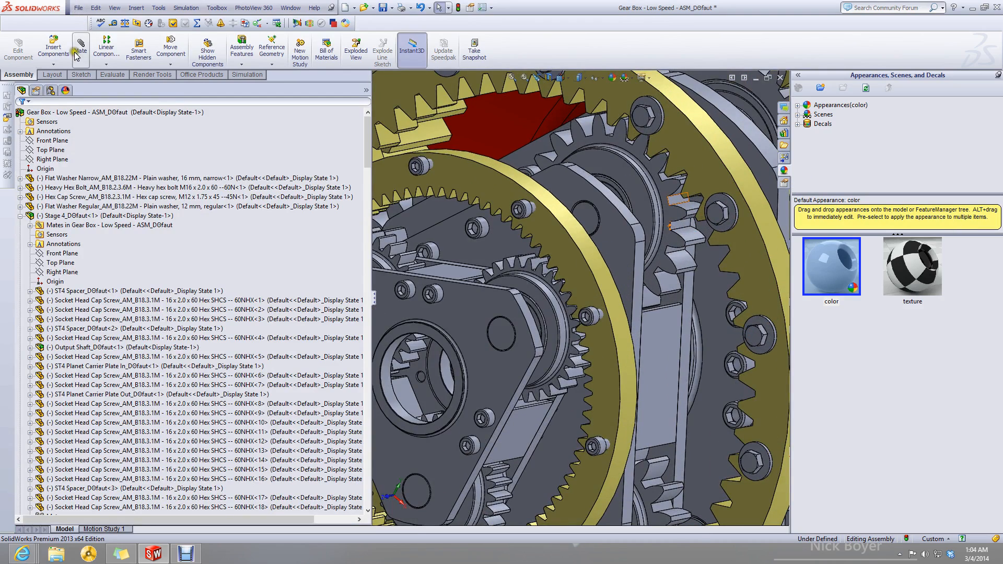
scroll(510, 316, up, 1)
drag(507, 341, 483, 316)
middle_drag(483, 316, 444, 240)
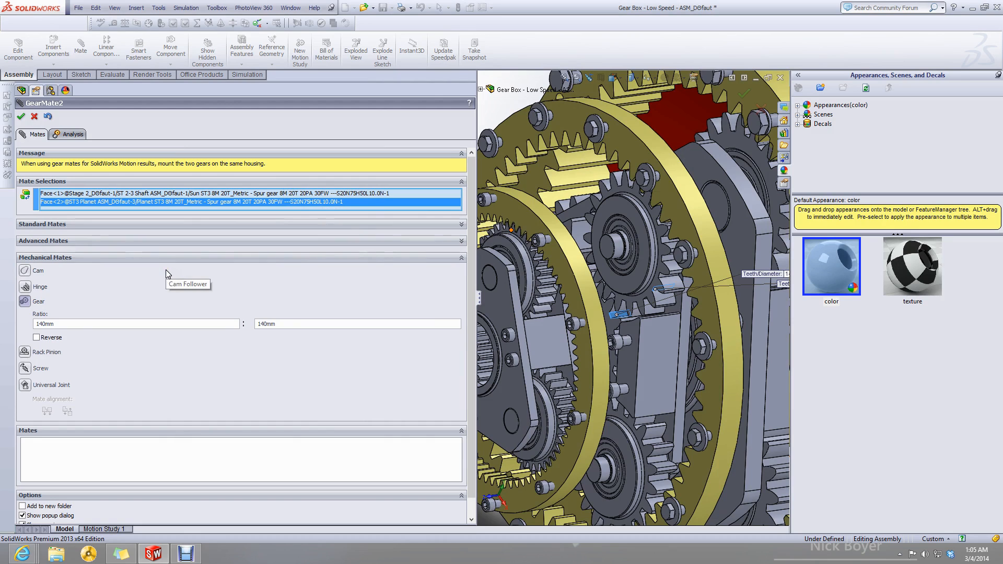
Set the first ratio value of the ST3 sun-to-planet gear mate to 1 mm.
double_click(96, 324)
text(1)
click(308, 326)
drag(300, 325, 151, 334)
drag(299, 324, 225, 312)
click(281, 328)
click(264, 323)
scroll(530, 306, up, 5)
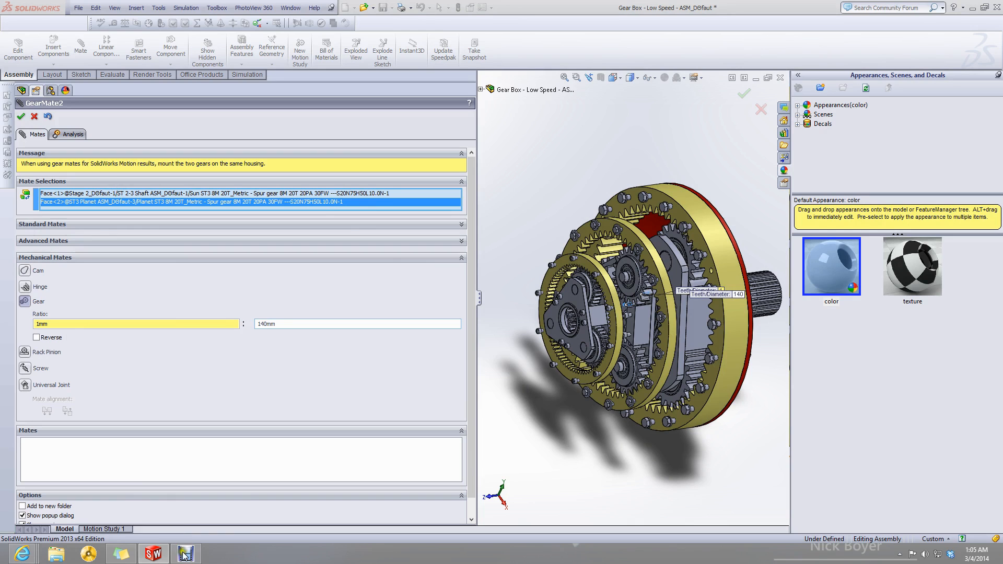
Set the second ratio value of the ST3 sun-to-planet gear mate to 1 mm and accept the mate.
click(292, 324)
double_click(292, 324)
middle_drag(676, 252, 630, 261)
click(114, 324)
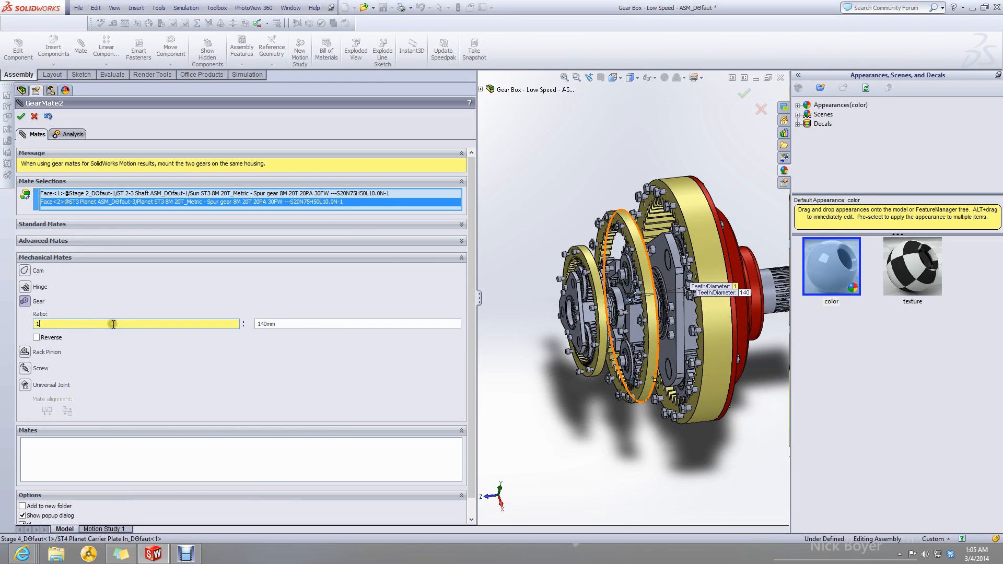
double_click(289, 324)
text(1)
click(139, 341)
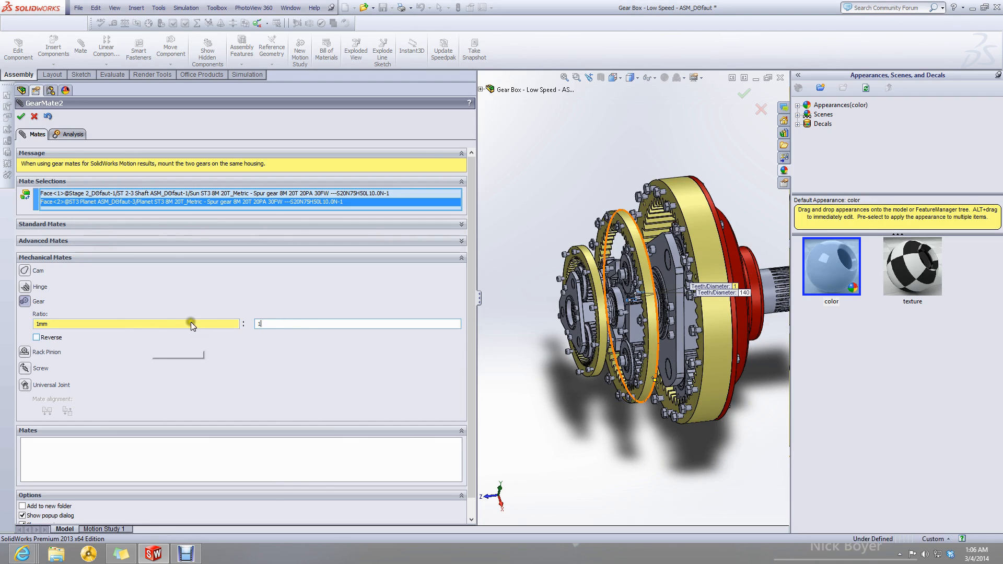
scroll(649, 292, down, 4)
middle_drag(649, 293, 688, 291)
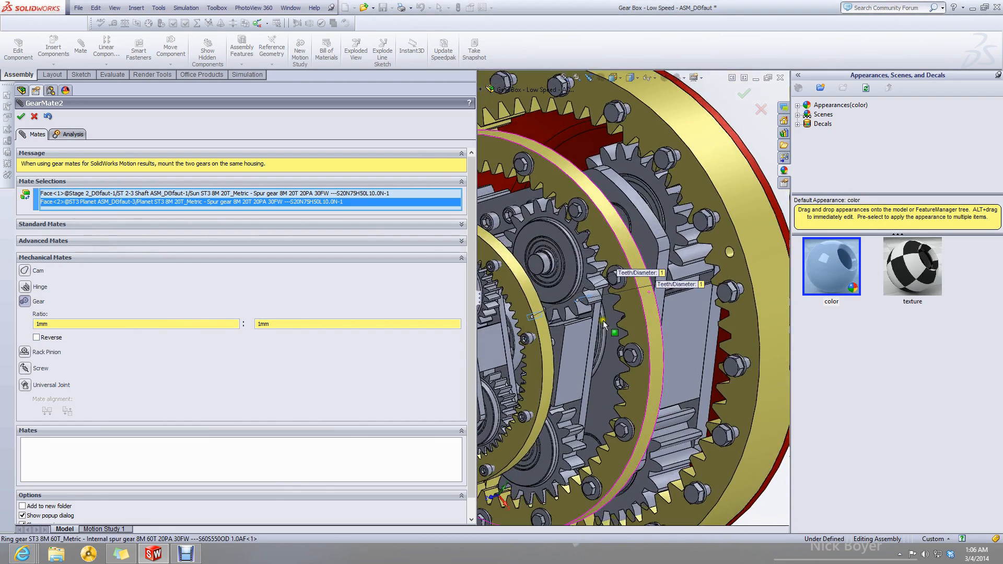
scroll(366, 365, down, 1)
click(25, 120)
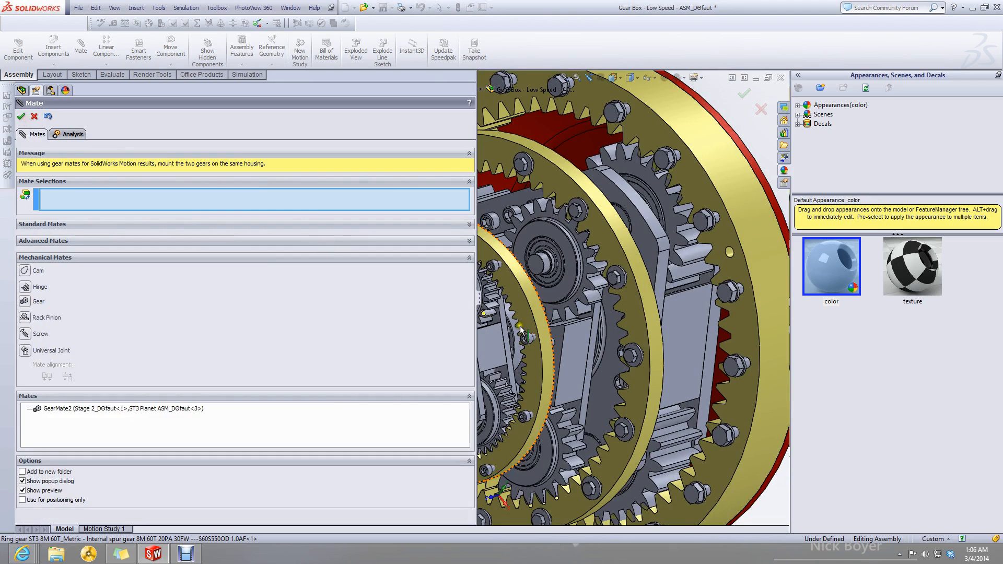
Move the Stage 3 gears from several viewing angles to check the sun-to-planet gear mate.
scroll(519, 325, down, 5)
drag(610, 317, 604, 310)
middle_drag(663, 274, 673, 167)
drag(707, 171, 710, 174)
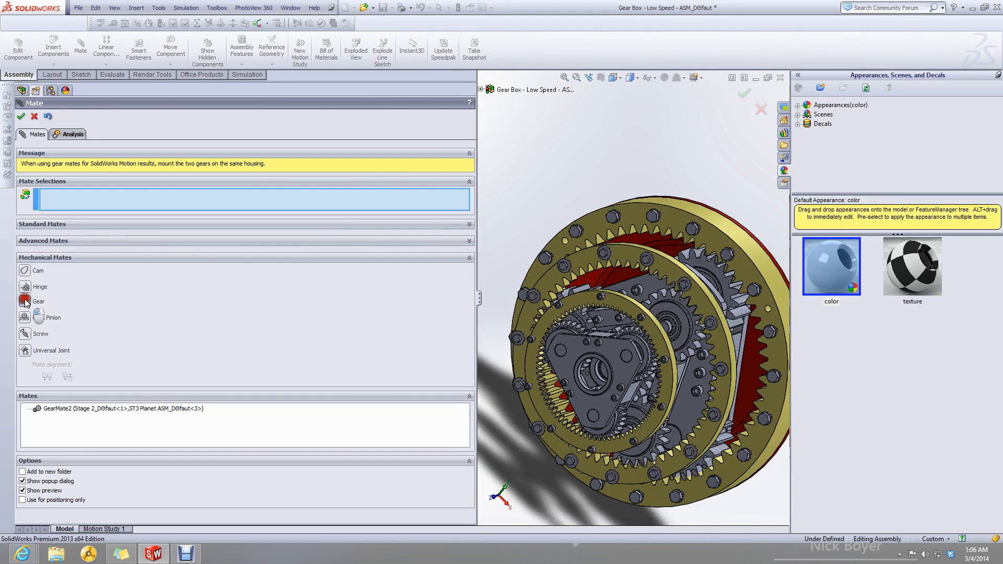
Set up a gear mate between a tooth face of the ST4 planet gear and a tooth face of the ST4 ring gear.
click(25, 301)
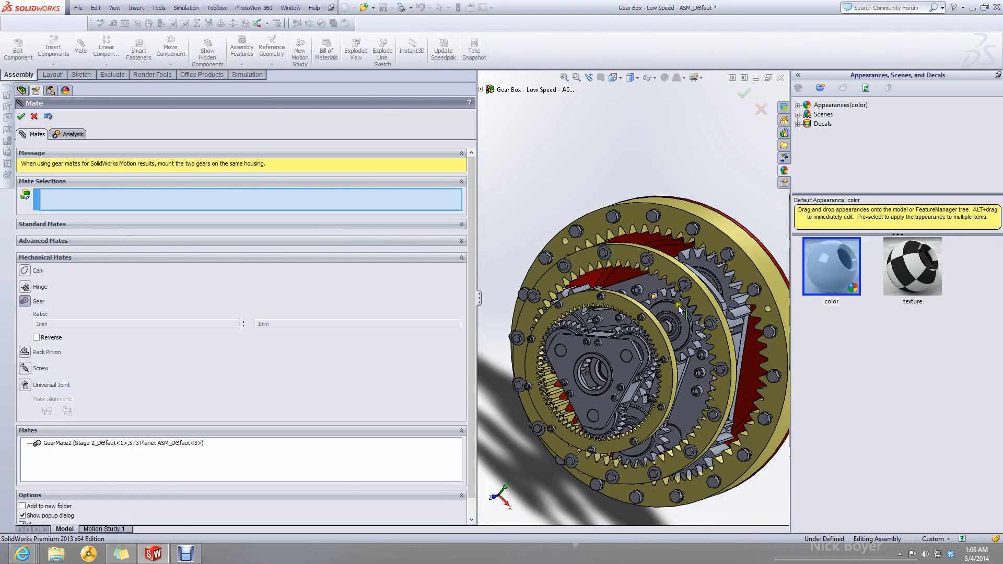
scroll(661, 292, down, 5)
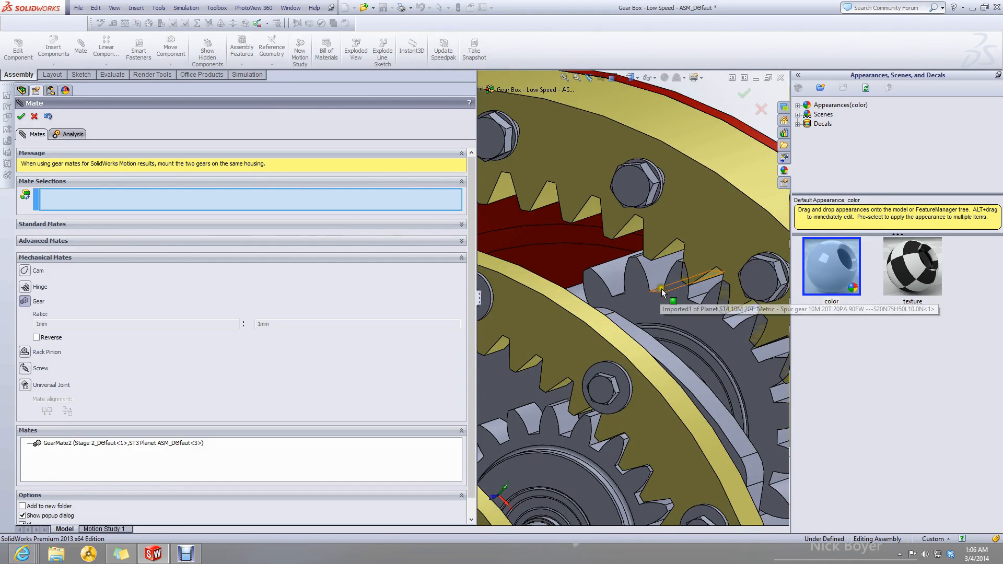
click(661, 292)
middle_drag(661, 291, 654, 212)
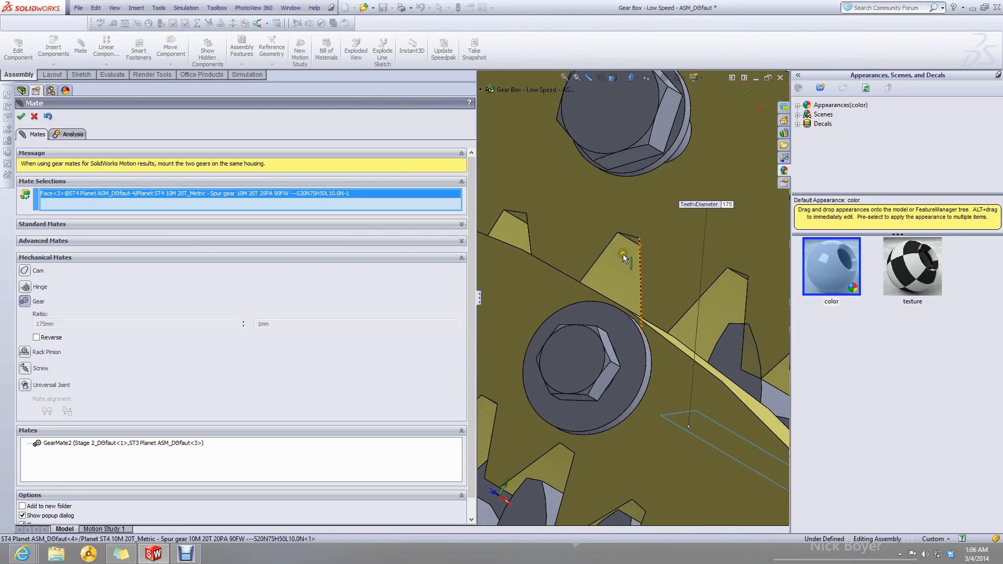
scroll(654, 212, down, 4)
click(637, 240)
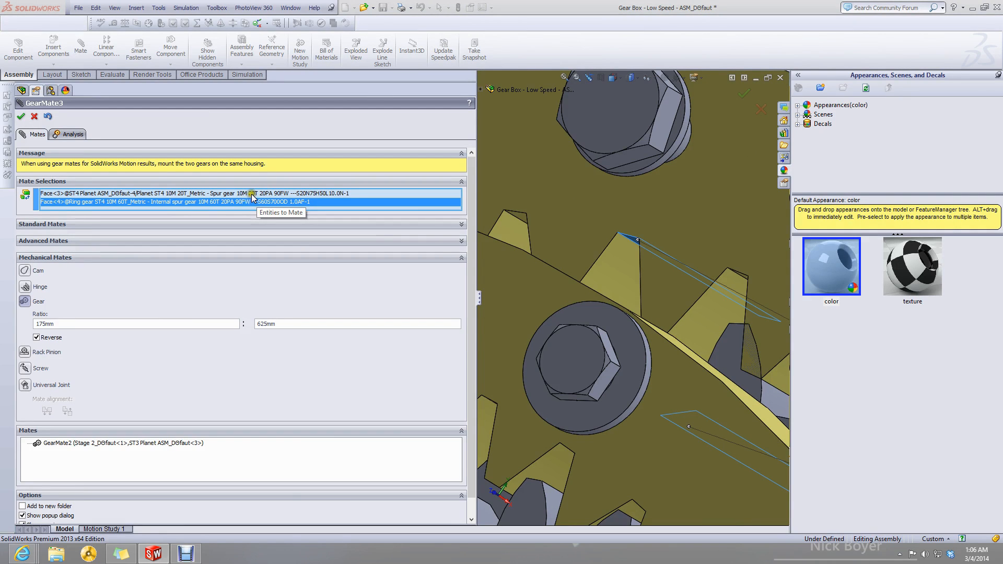
Set the ST4 planet-to-ring gear mate ratio to 20 mm : 60 mm and accept the mate.
double_click(119, 324)
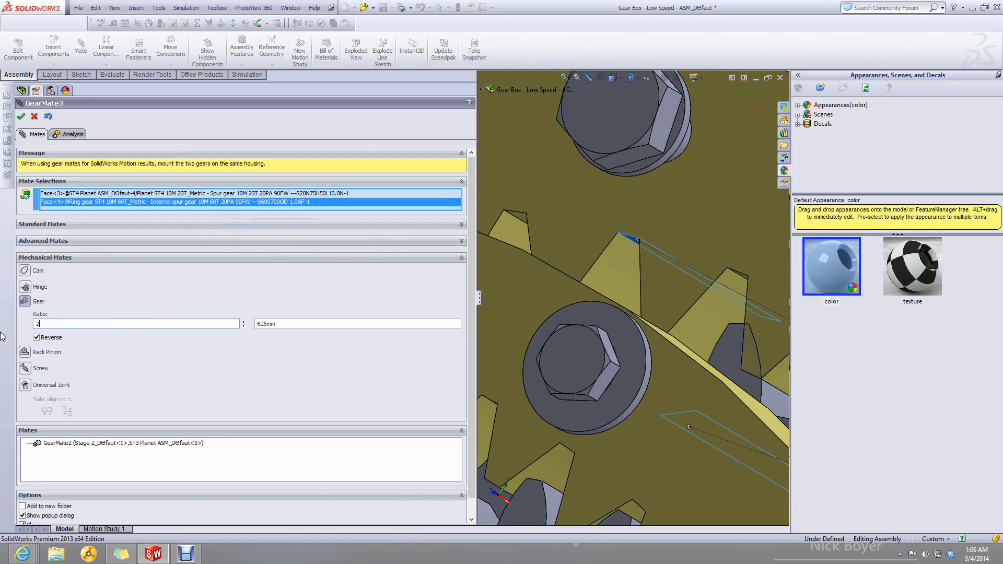
drag(360, 324, 152, 330)
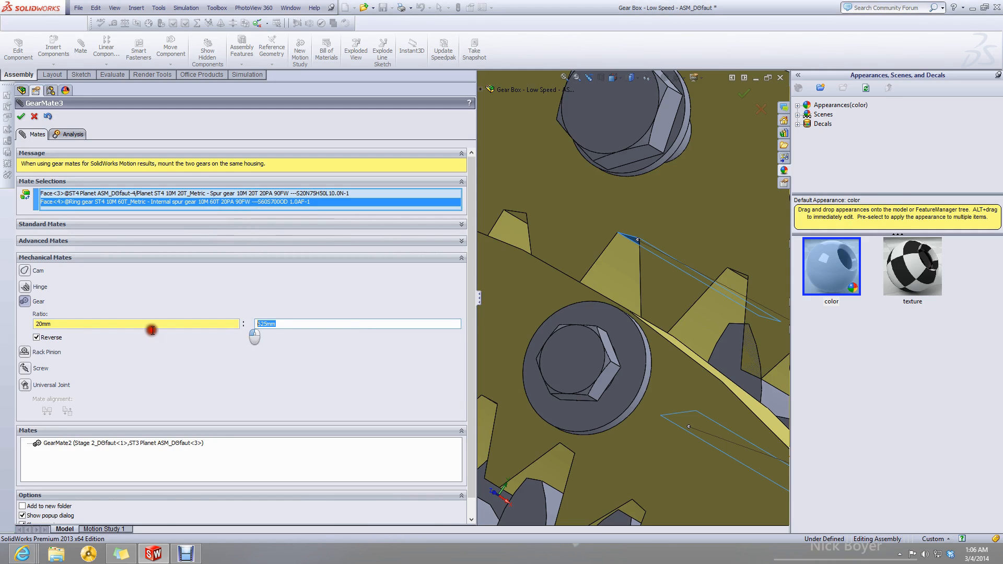
text(60)
key(Return)
click(21, 116)
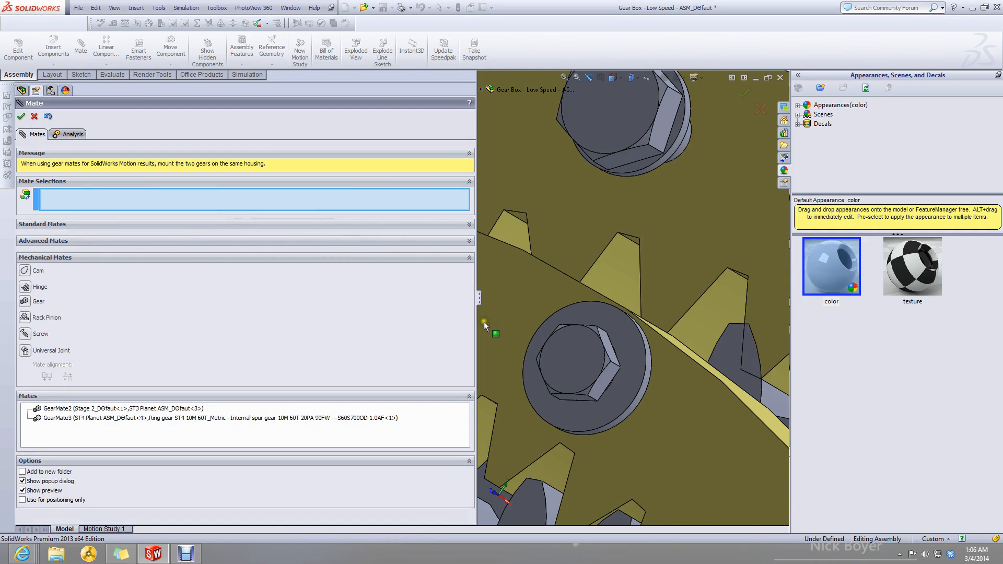
Rotate the Stage 4 carrier to check how the ST4 planet rolls in its ring gear.
scroll(602, 376, up, 5)
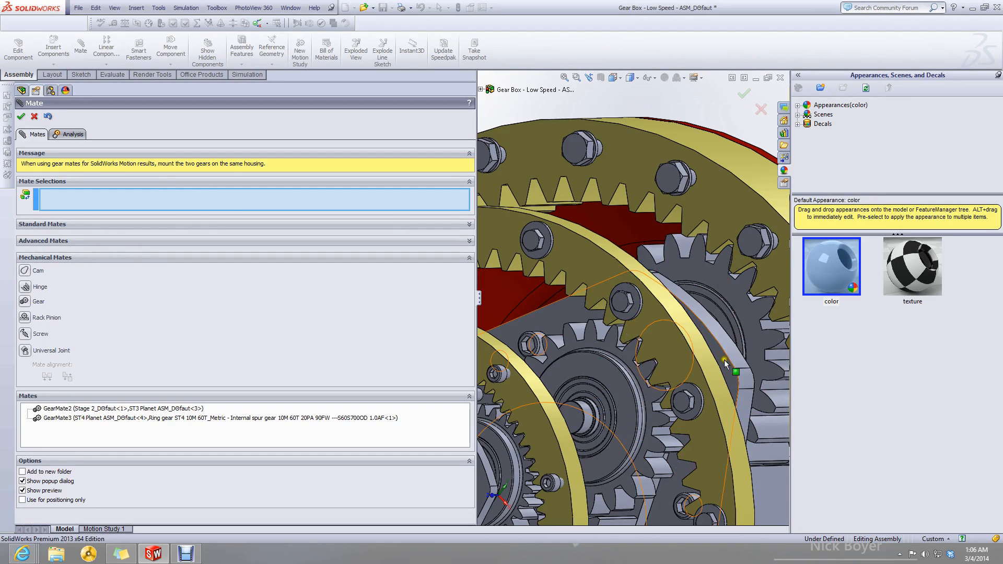
drag(713, 344, 717, 358)
scroll(715, 357, up, 3)
scroll(697, 337, down, 3)
drag(666, 336, 663, 329)
Edit the ST4 planet-to-ring gear mate to turn off its Reverse option and accept the change.
click(108, 442)
double_click(117, 420)
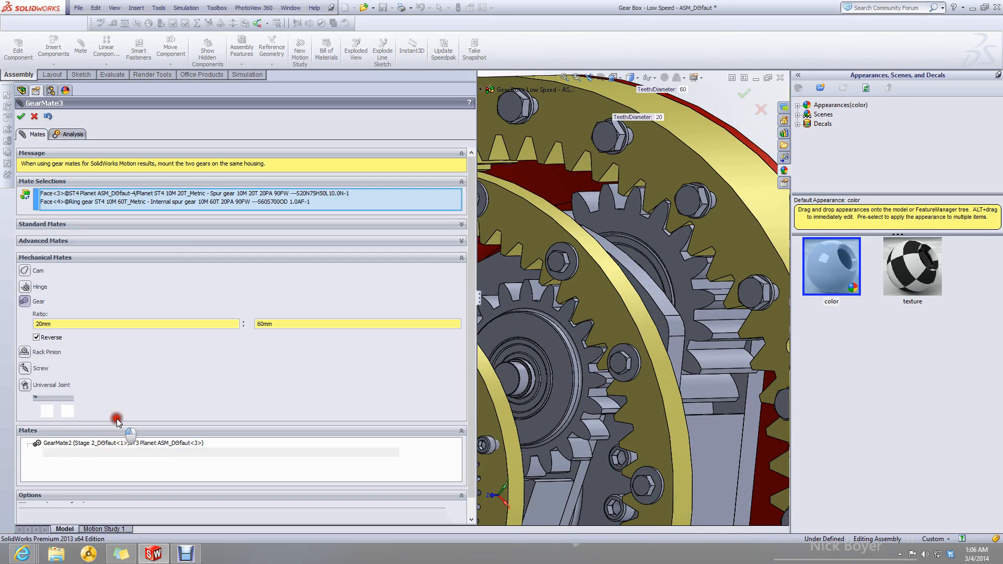
click(36, 338)
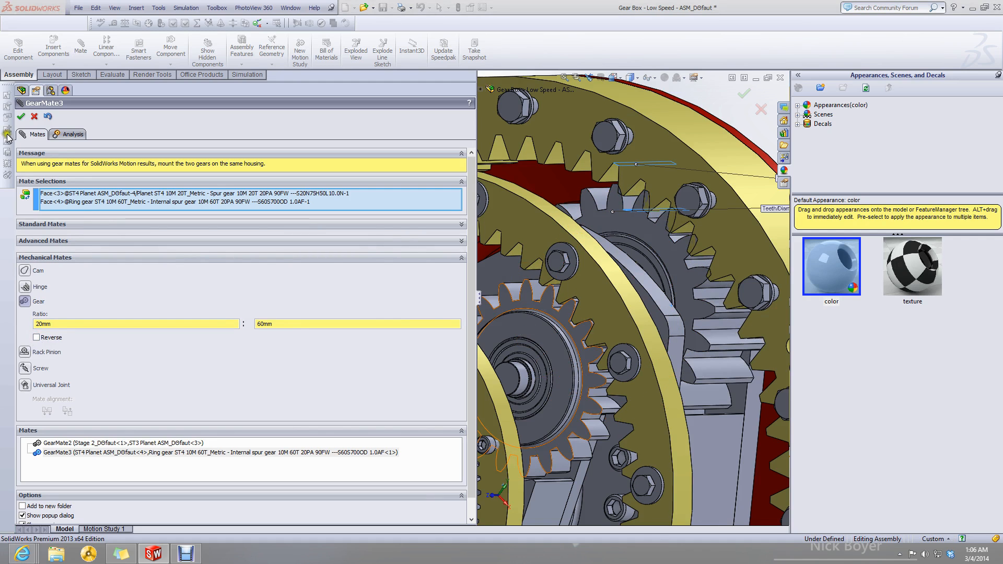
click(20, 116)
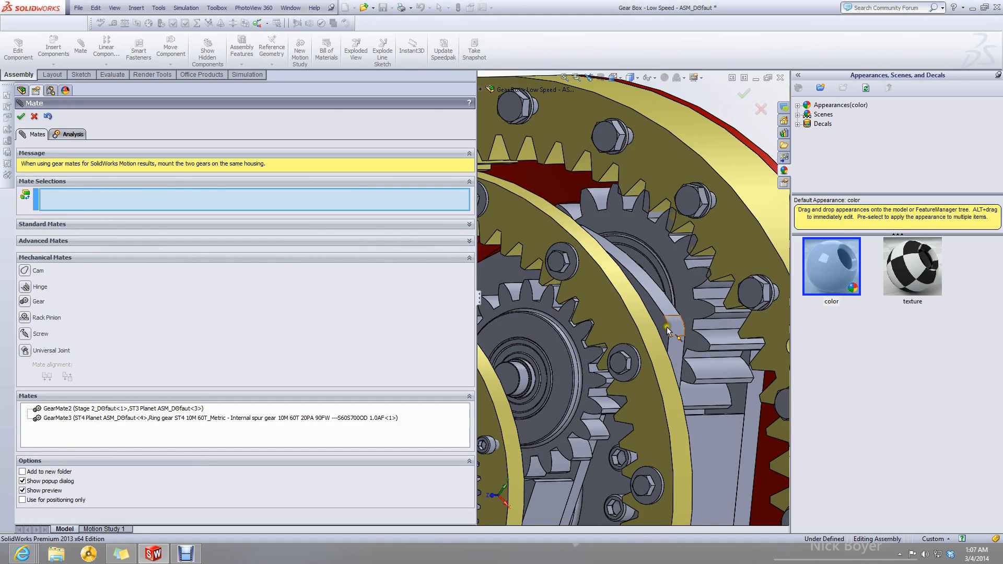
Recheck the Stage 4 motion and delete the gear mate between the ST4 planet and the ST4 ring gear.
drag(651, 316, 642, 297)
click(108, 418)
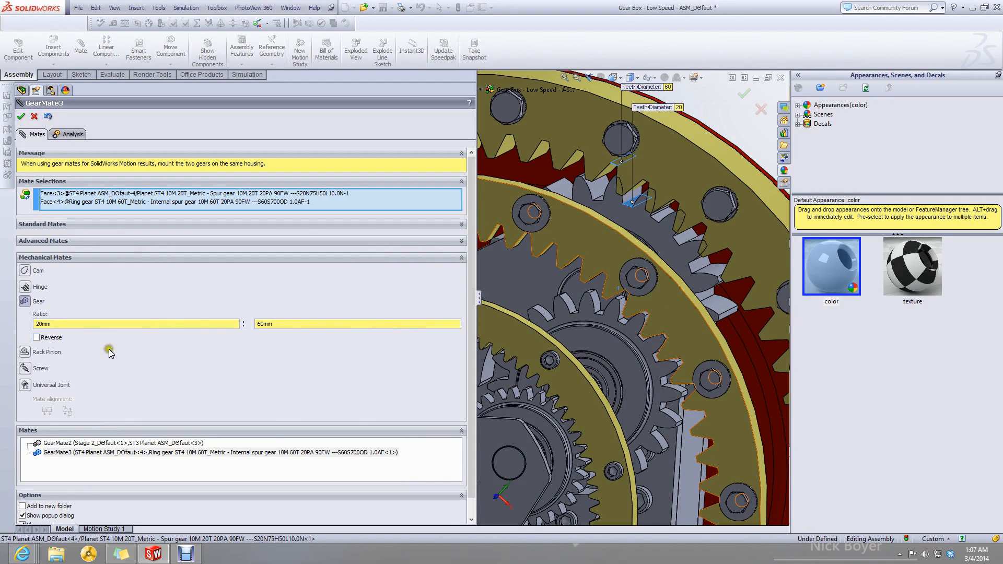
click(102, 453)
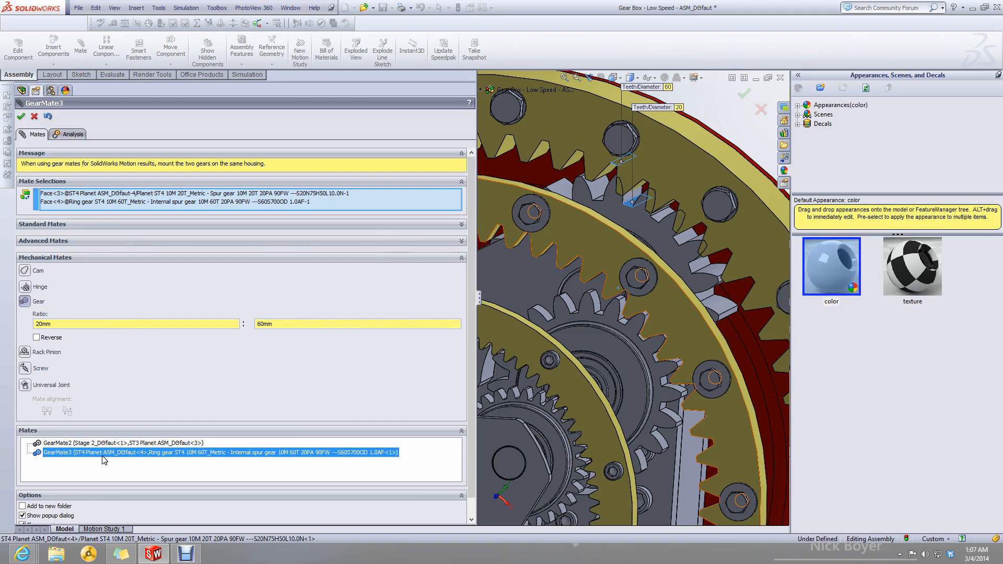
right_click(102, 460)
click(123, 462)
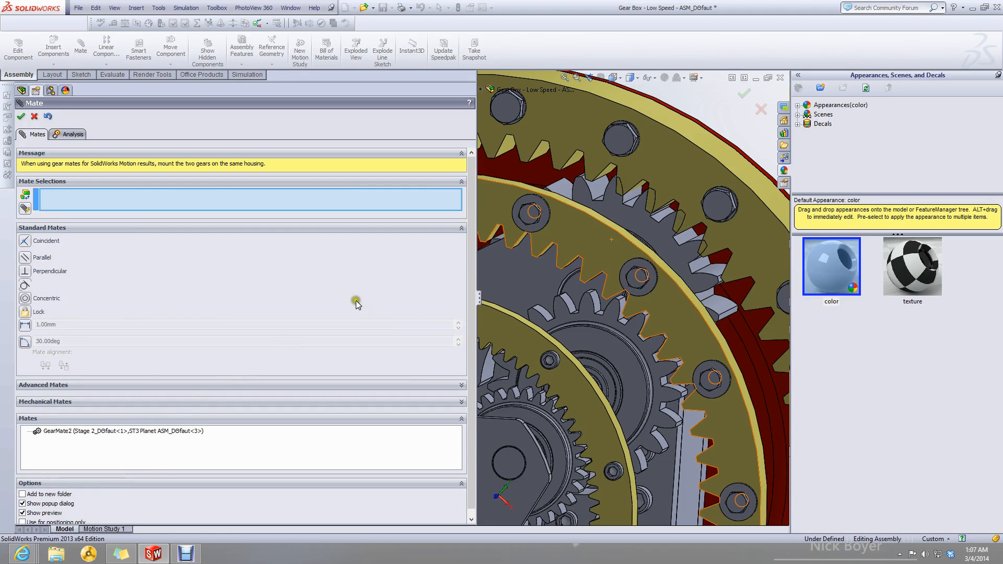
Realign the ST4 planet's teeth with the ring gear and set up a new gear mate between their tooth faces.
click(652, 233)
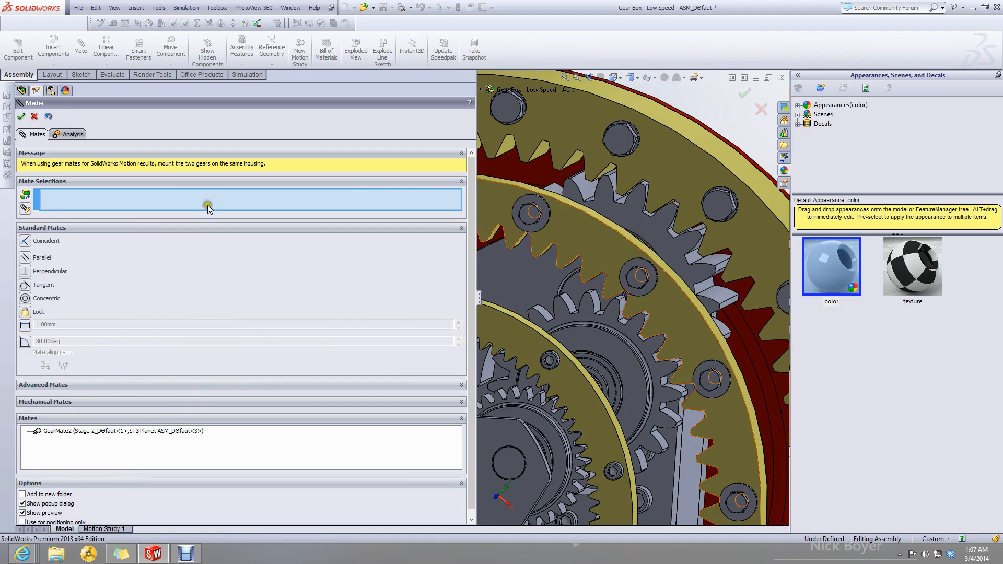
scroll(563, 228, down, 3)
scroll(564, 228, up, 3)
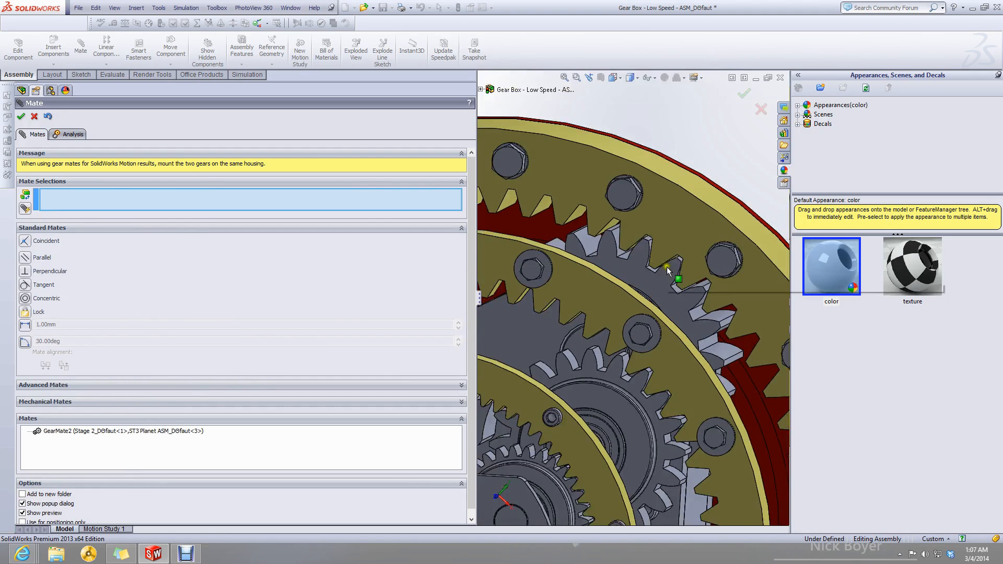
click(709, 346)
middle_drag(708, 346, 635, 303)
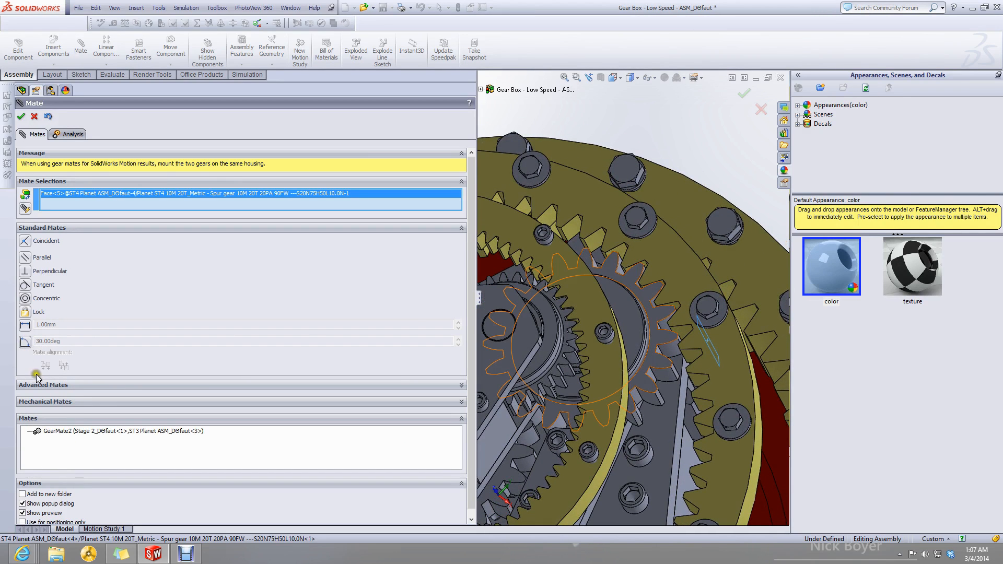
click(51, 401)
click(25, 273)
scroll(508, 303, up, 4)
scroll(718, 284, down, 4)
middle_drag(687, 254, 712, 302)
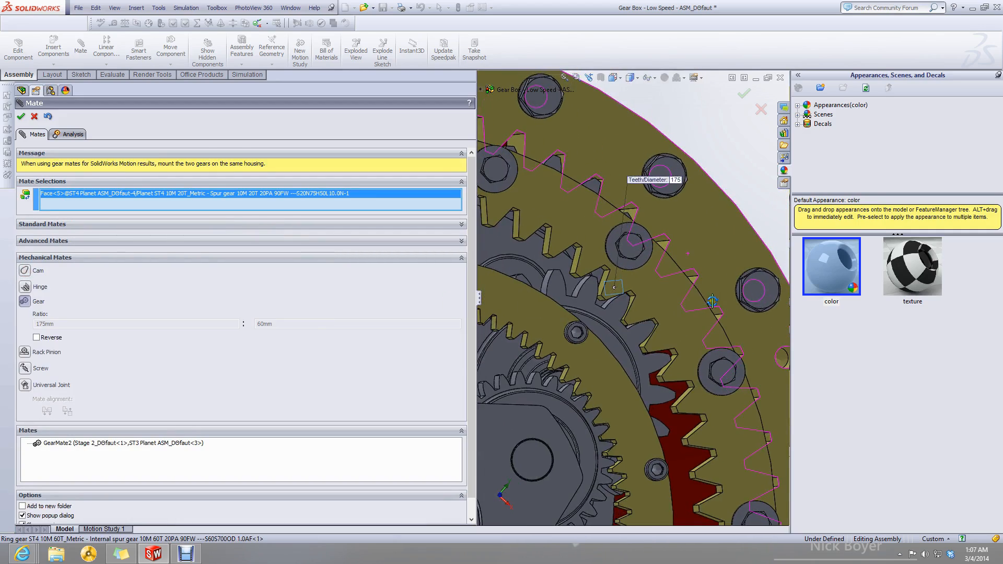
scroll(669, 238, down, 4)
click(636, 262)
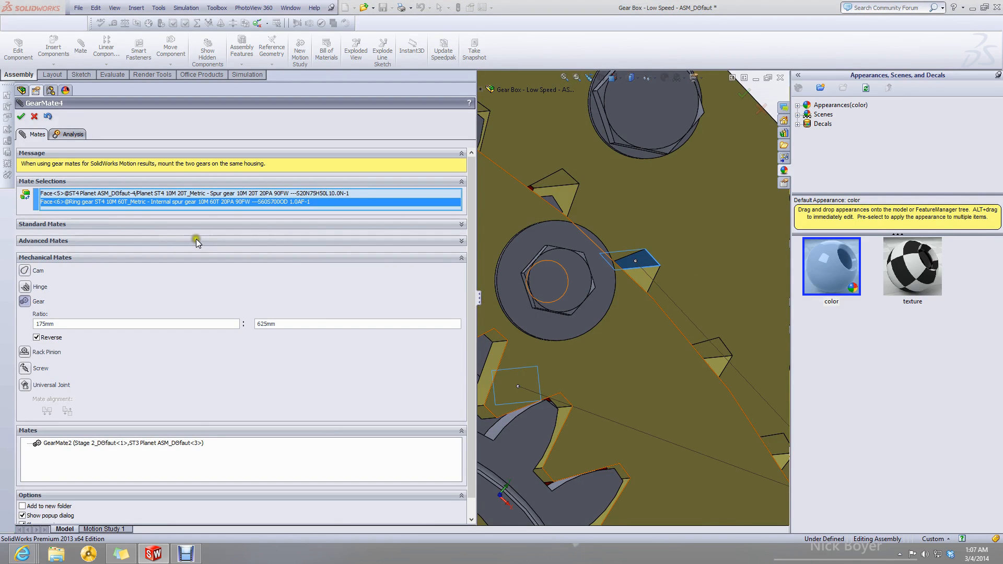
click(151, 302)
scroll(563, 283, up, 10)
middle_drag(562, 283, 648, 285)
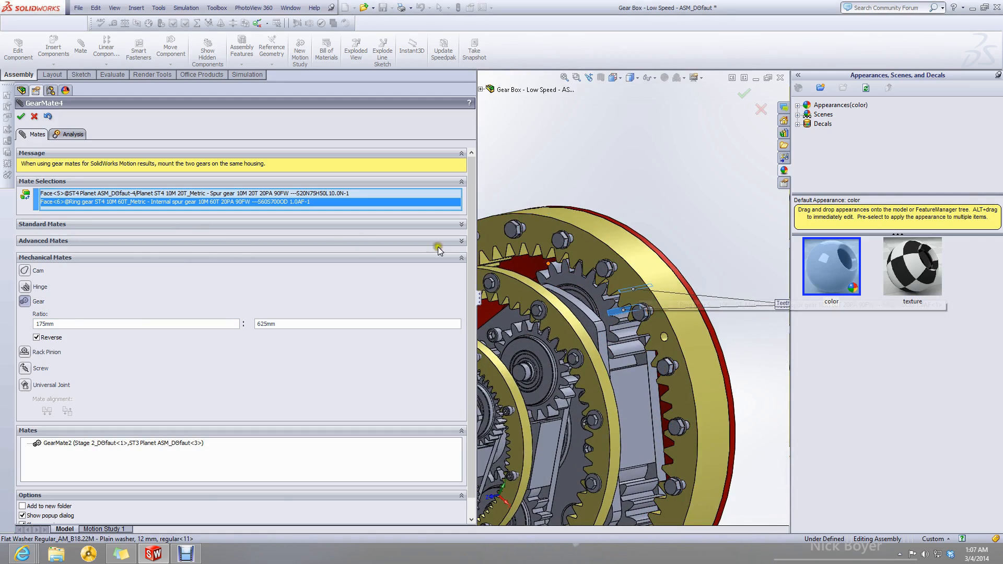
Set the new ST4 planet-to-ring gear mate ratio to 20 mm : 60 mm and accept the mate.
double_click(125, 324)
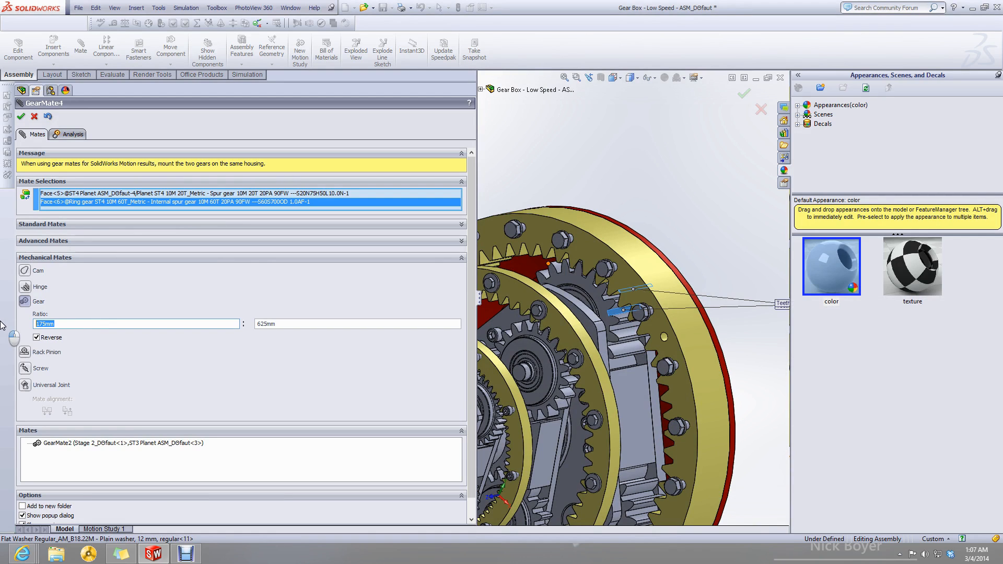
drag(307, 323, 180, 318)
text(60)
key(Tab)
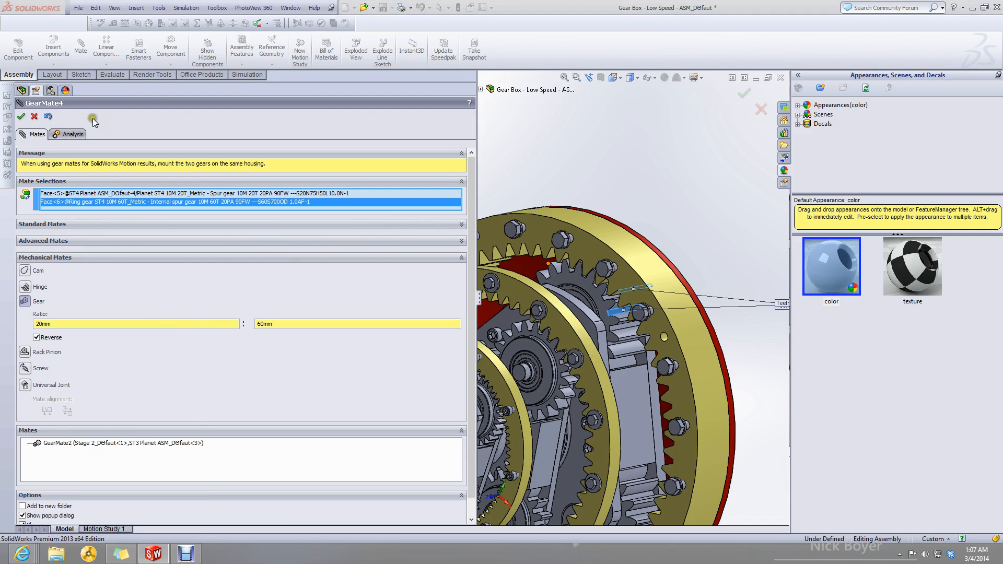
click(22, 117)
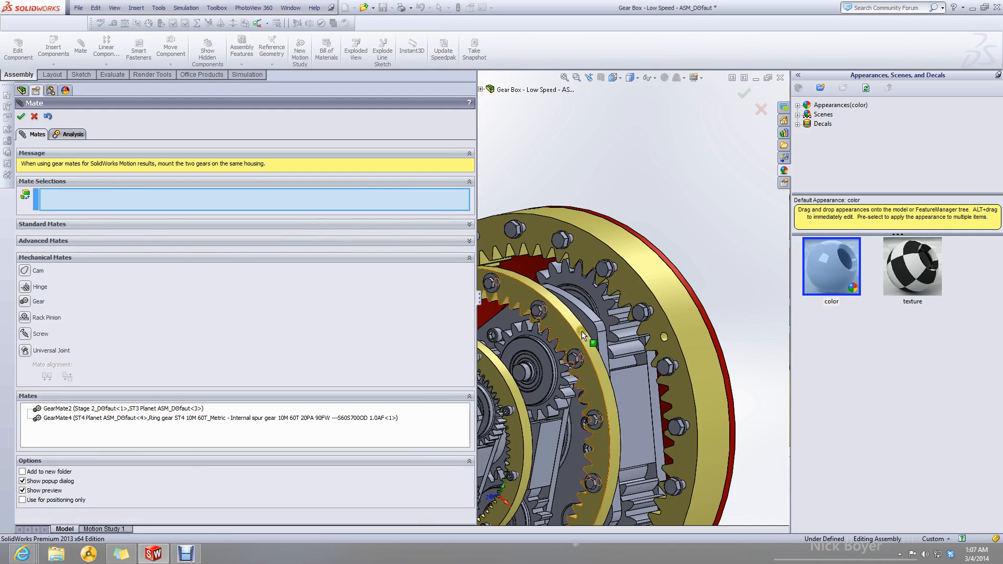
Test the Stage 4 carrier's motion, then toggle the Reverse option of the ST4 planet-to-ring gear mate and accept it.
scroll(571, 333, down, 2)
drag(557, 343, 558, 354)
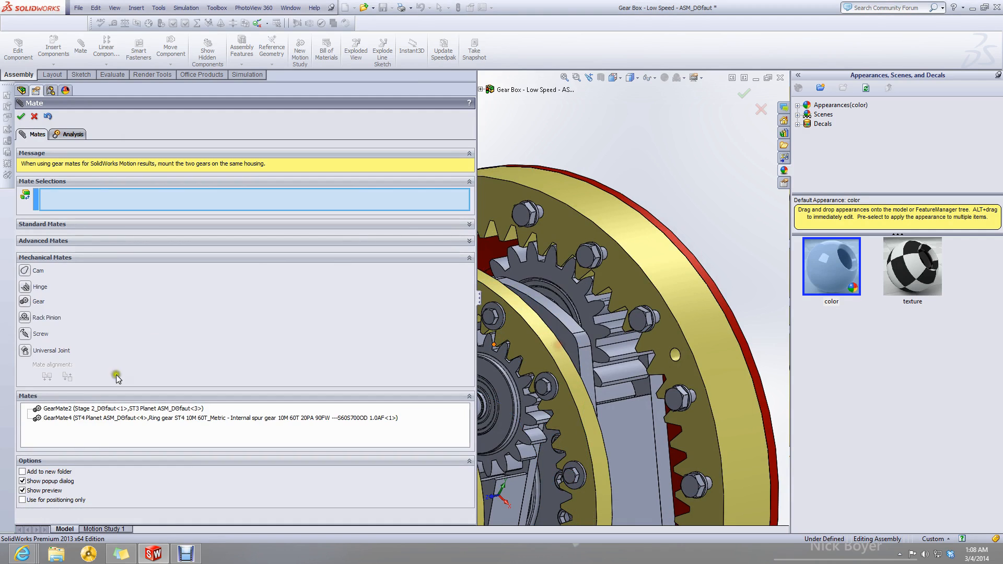
click(82, 418)
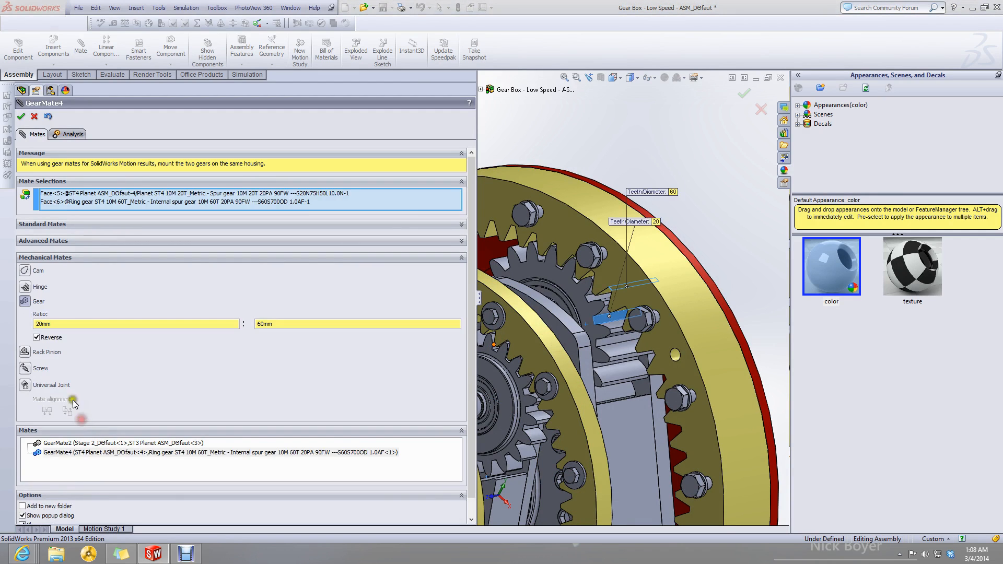
click(36, 337)
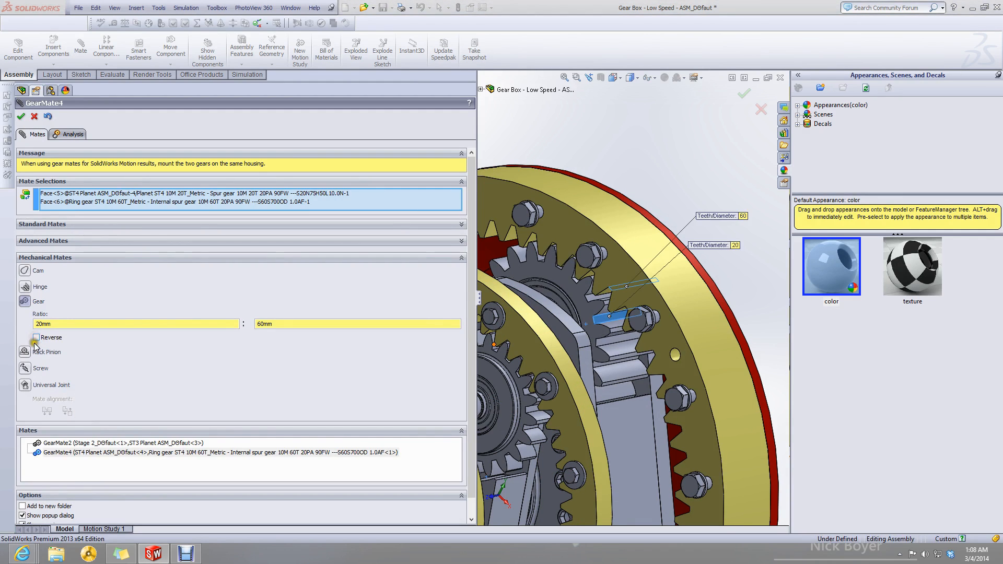
click(37, 338)
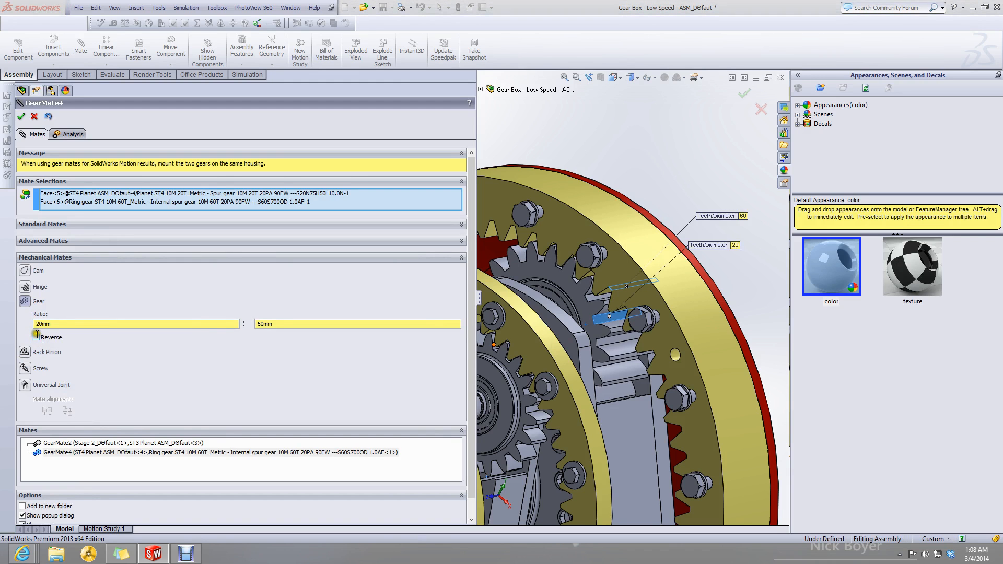
click(20, 119)
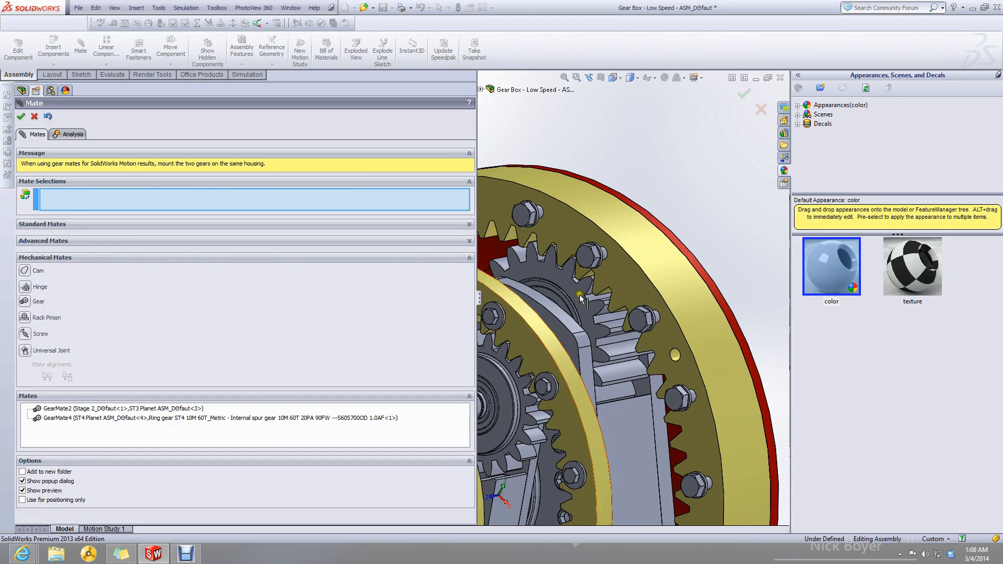
Turn the Stage 3 sun gear slightly to check how the ST3 planet moves with it.
scroll(675, 353, up, 5)
scroll(570, 335, down, 1)
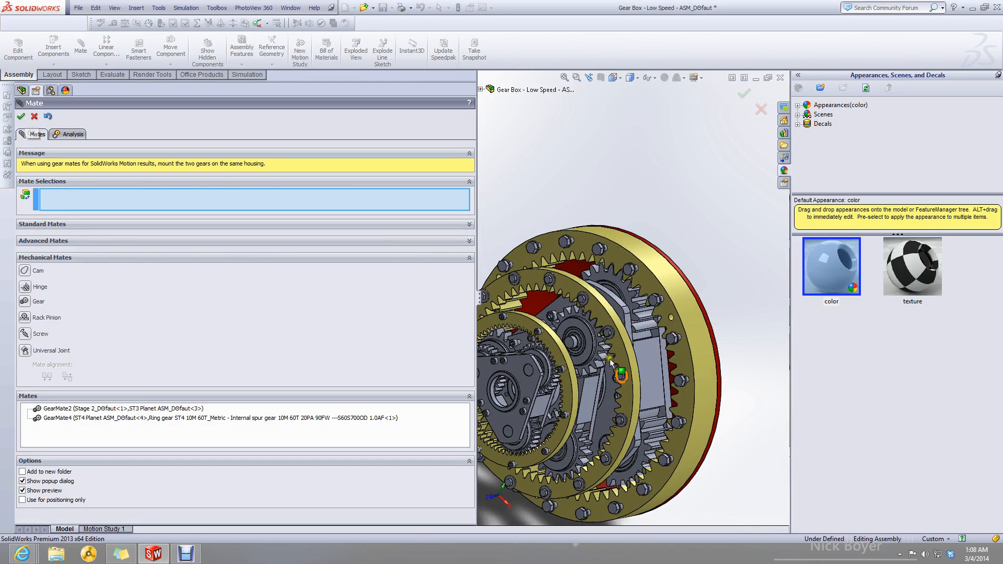
scroll(579, 372, down, 2)
scroll(597, 421, up, 2)
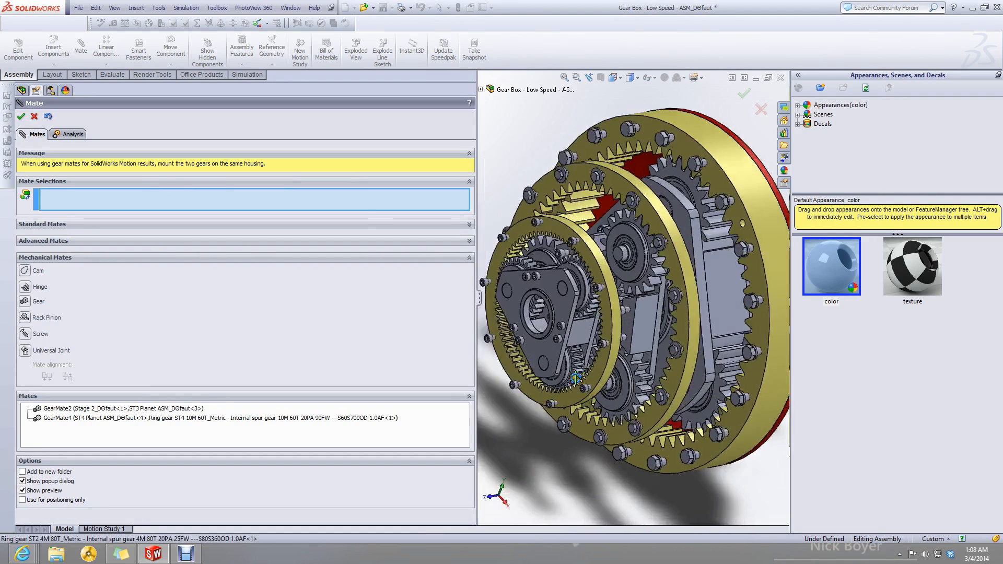
scroll(641, 308, down, 5)
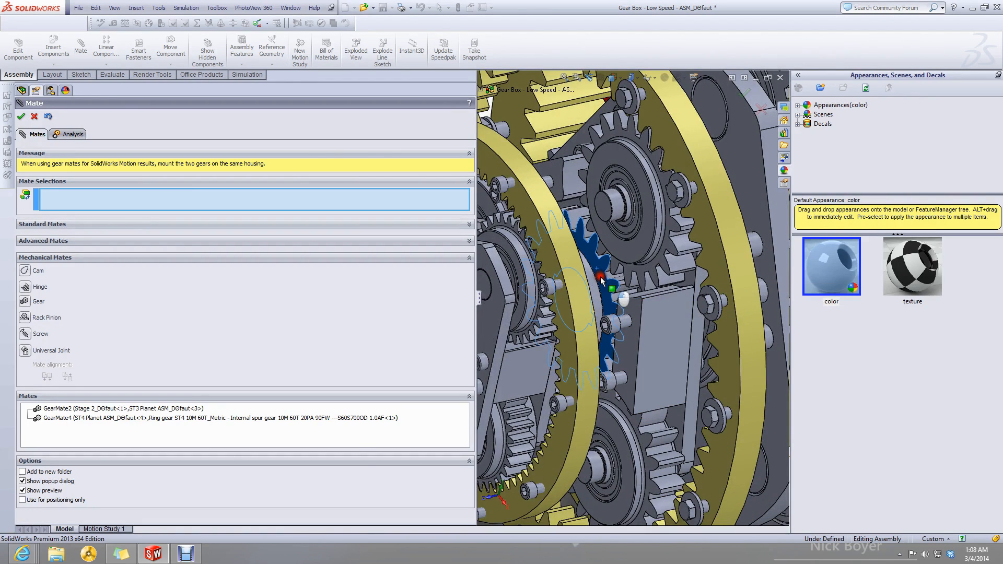
drag(600, 282, 600, 278)
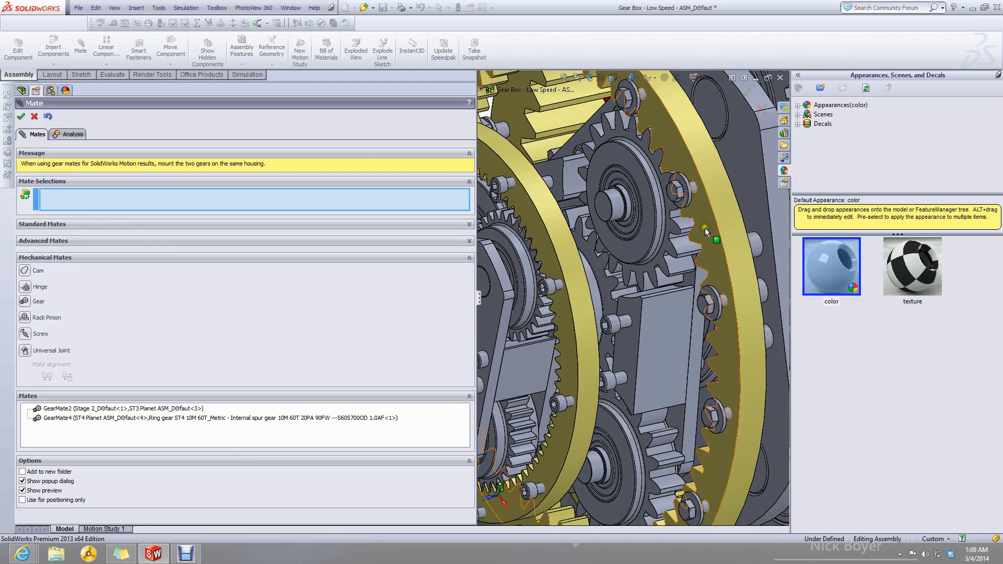
Set up a gear mate between a tooth face of the ST3 planet gear and a tooth face of the ST3 ring gear.
scroll(606, 262, down, 6)
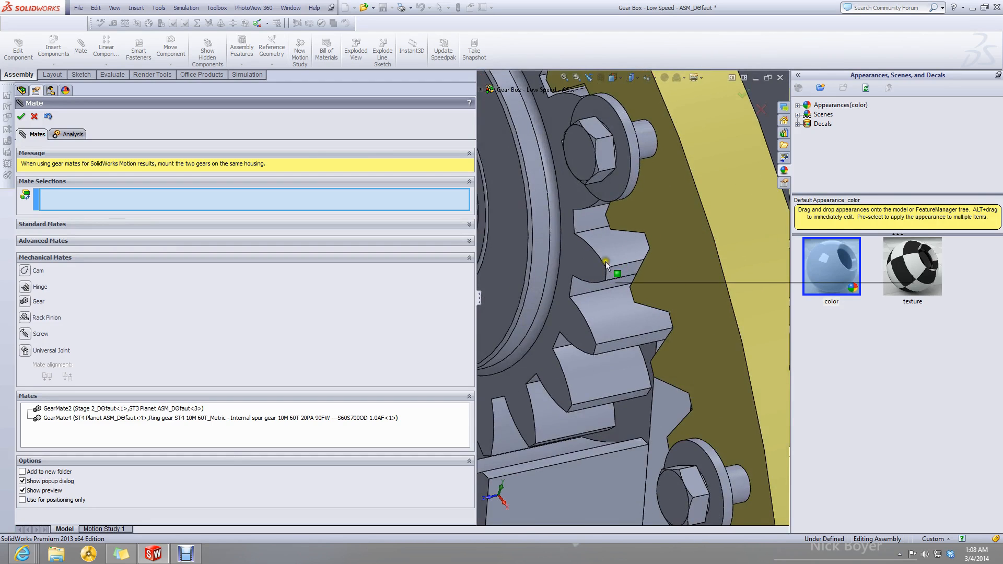
click(585, 288)
click(23, 302)
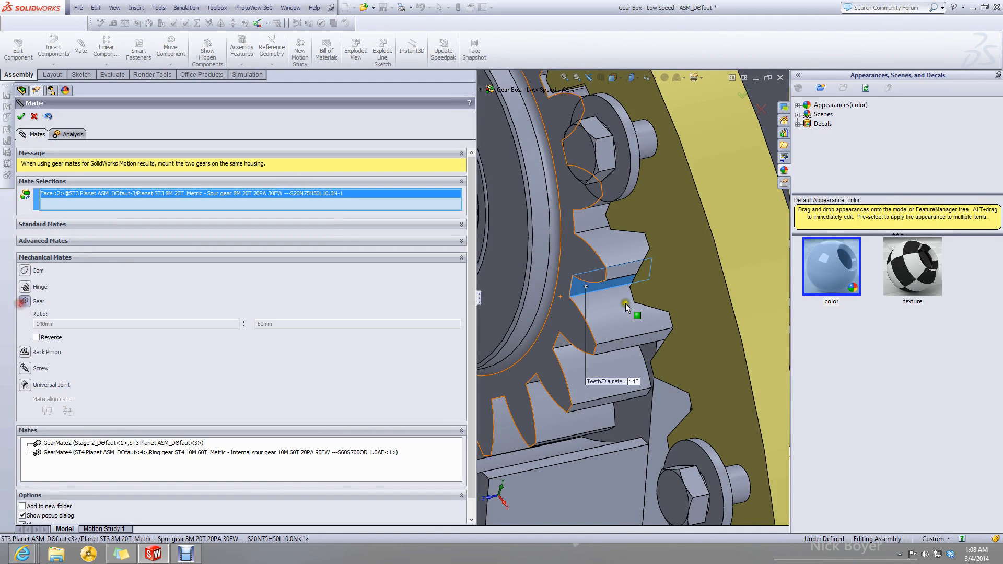
scroll(719, 268, up, 6)
middle_drag(719, 268, 584, 249)
click(678, 259)
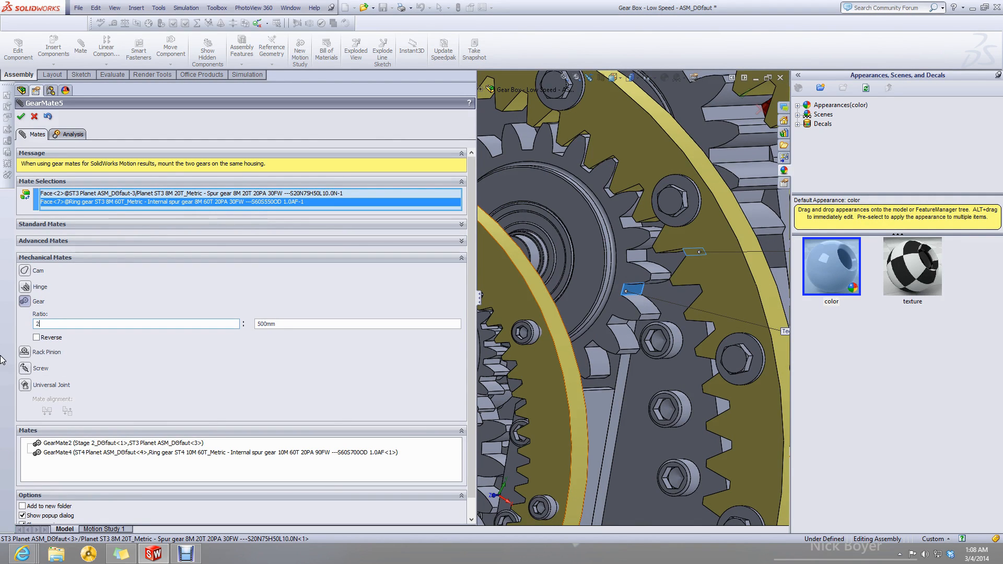
Set the ST3 planet-to-ring gear mate ratio to 20 mm : 60 mm and accept the mate.
drag(285, 324, 169, 321)
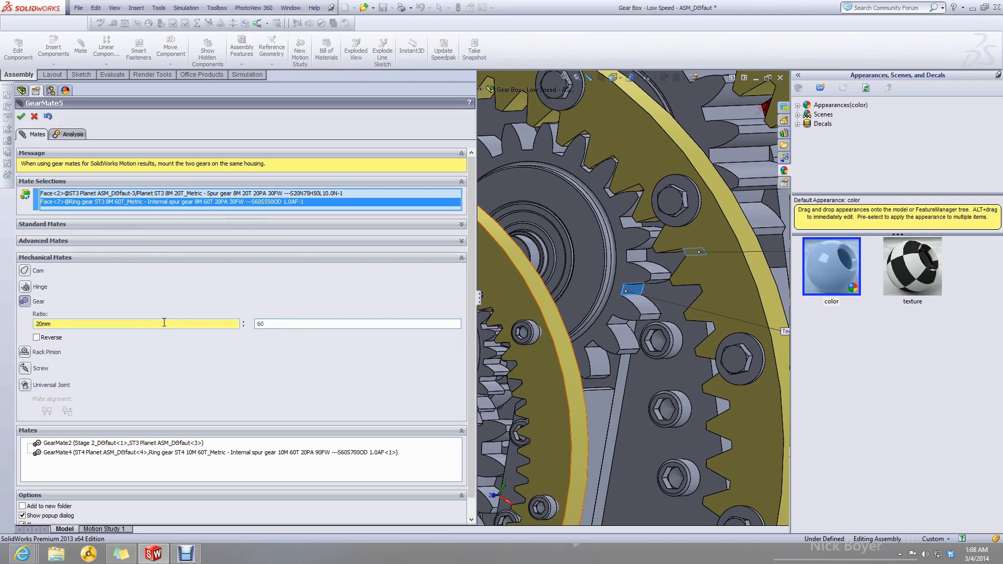
click(250, 325)
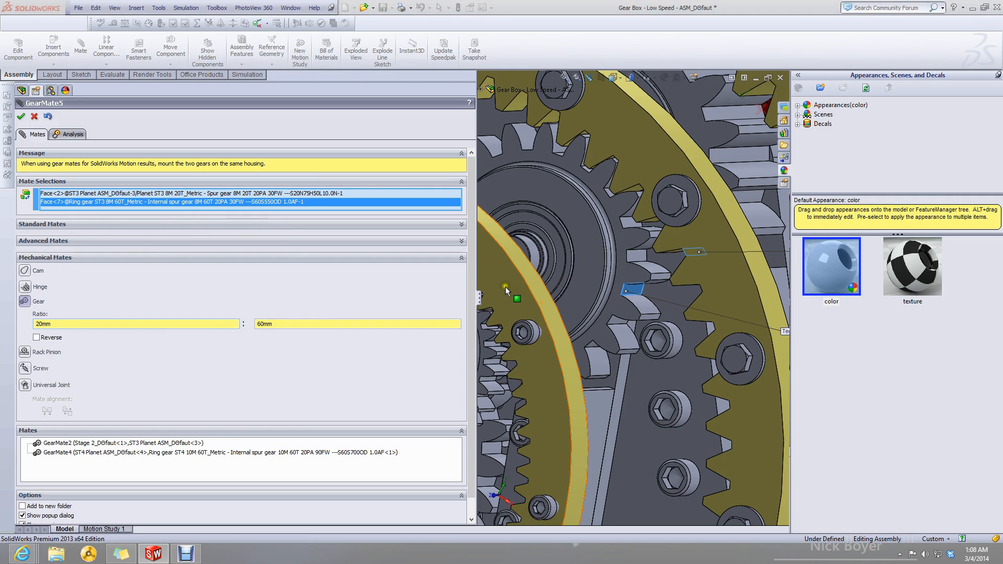
scroll(497, 284, up, 2)
click(20, 116)
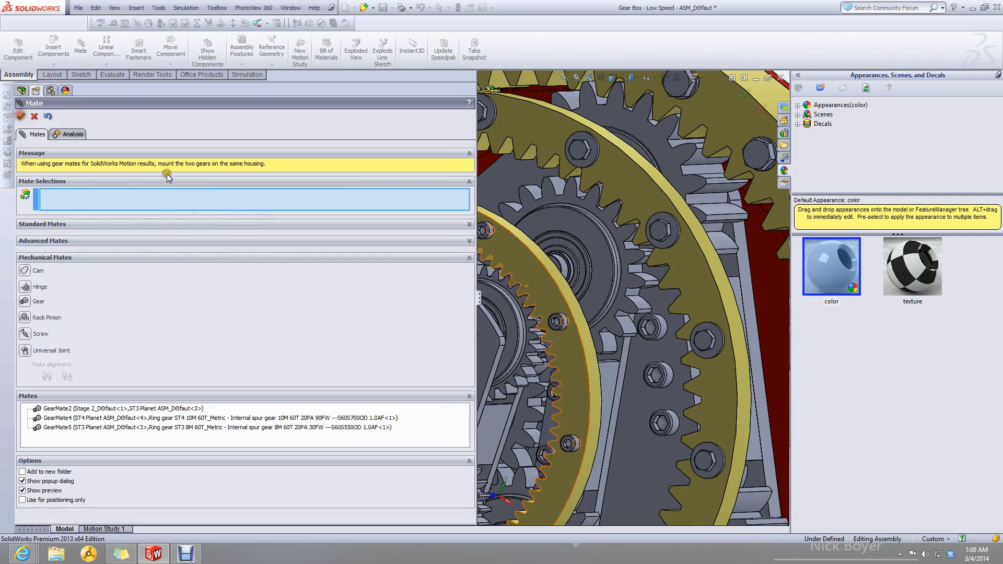
Turn on the Reverse option of the ST3 planet-to-ring gear mate, accept it, and move the Stage 3 planet to check the meshing.
scroll(558, 332, down, 2)
middle_drag(558, 332, 536, 342)
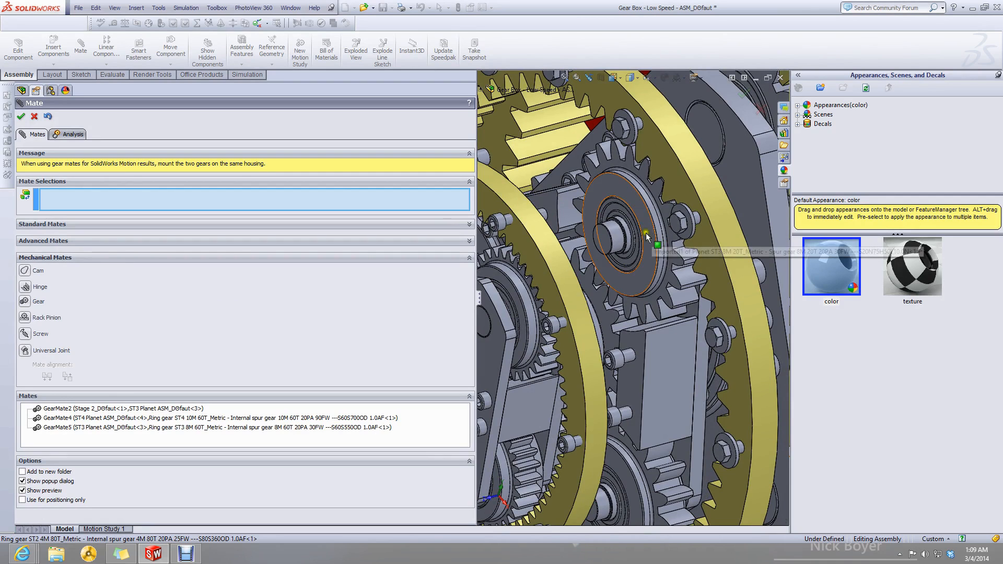
middle_drag(602, 238, 600, 241)
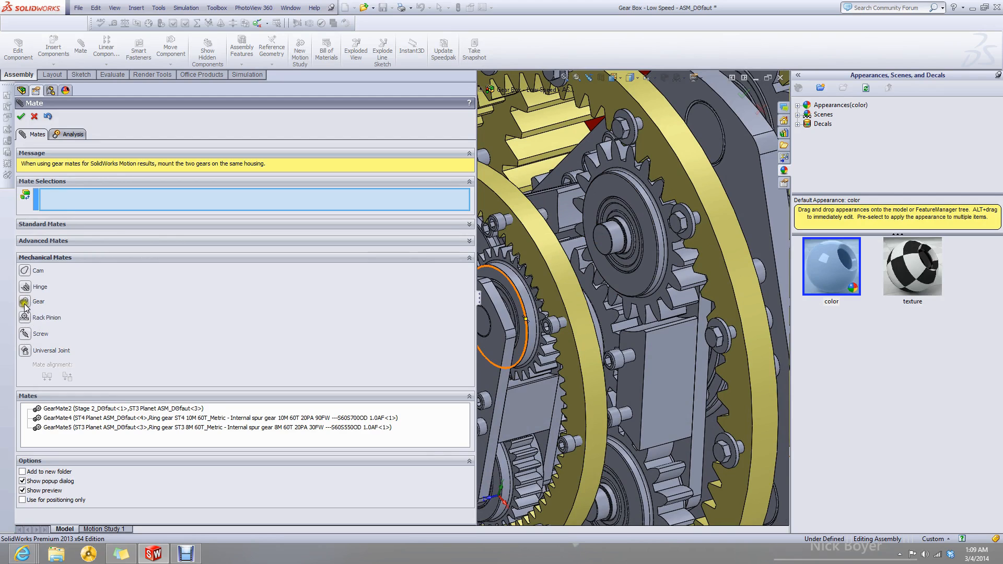
click(92, 427)
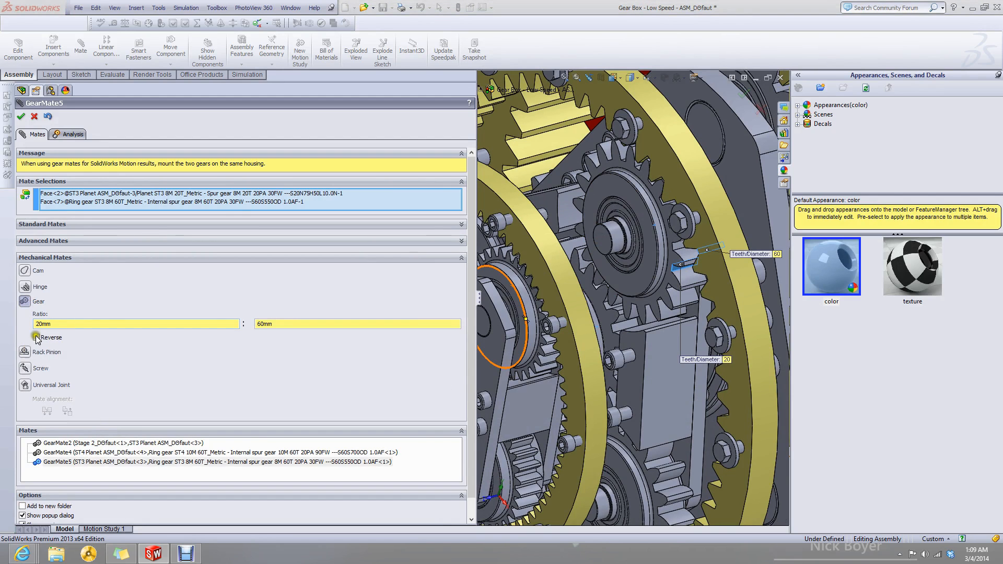
click(36, 337)
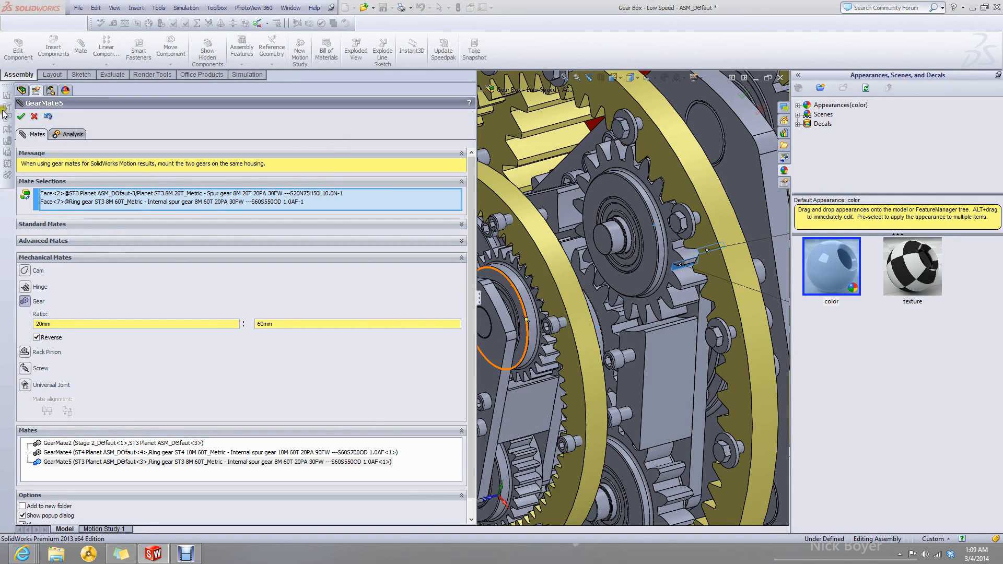
click(21, 118)
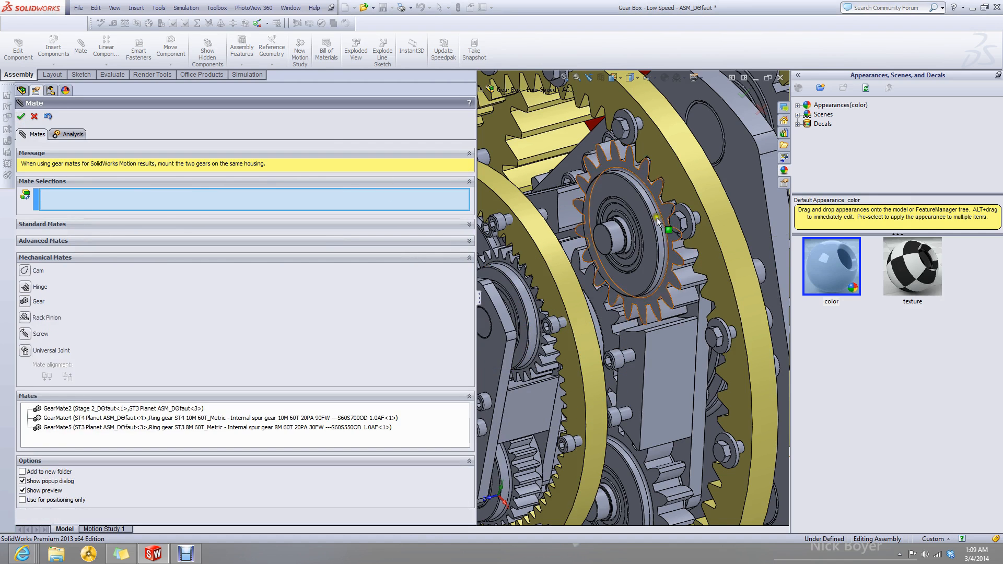
drag(603, 239, 603, 235)
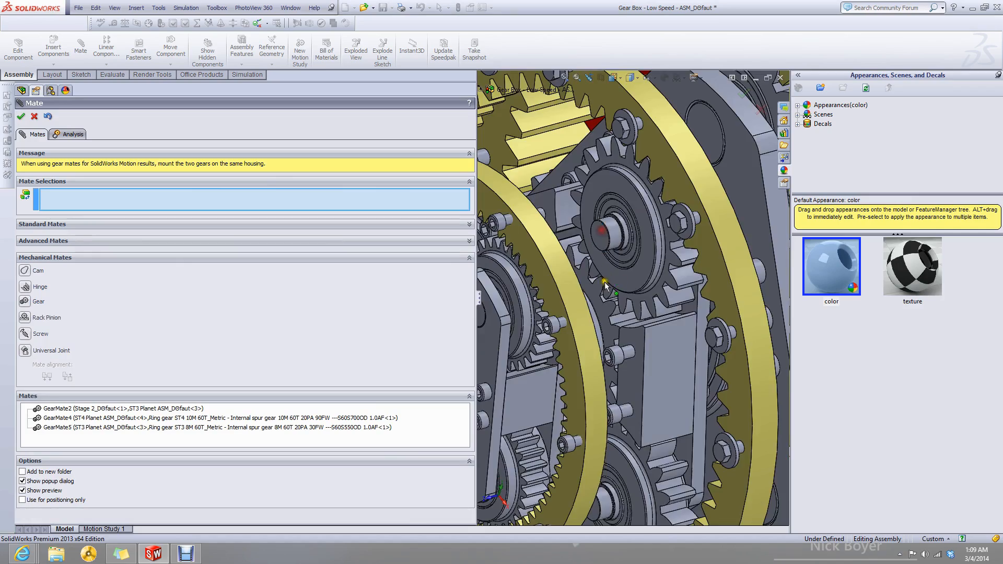
Hide the ST4 Planet Carrier Plate In component of Stage 4 to expose the gears behind it.
scroll(610, 284, up, 5)
middle_drag(679, 264, 703, 285)
scroll(658, 286, down, 3)
right_click(712, 296)
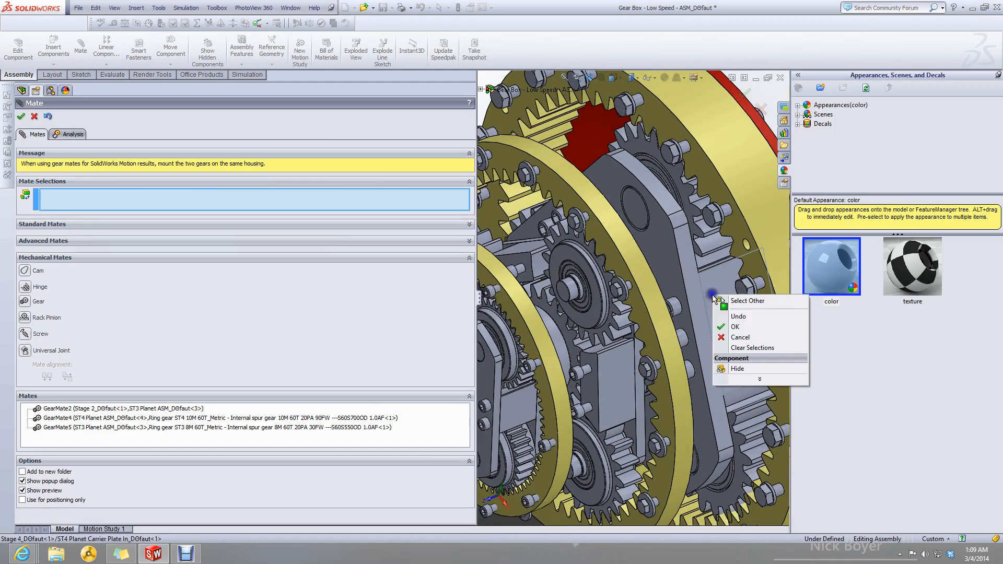
click(734, 369)
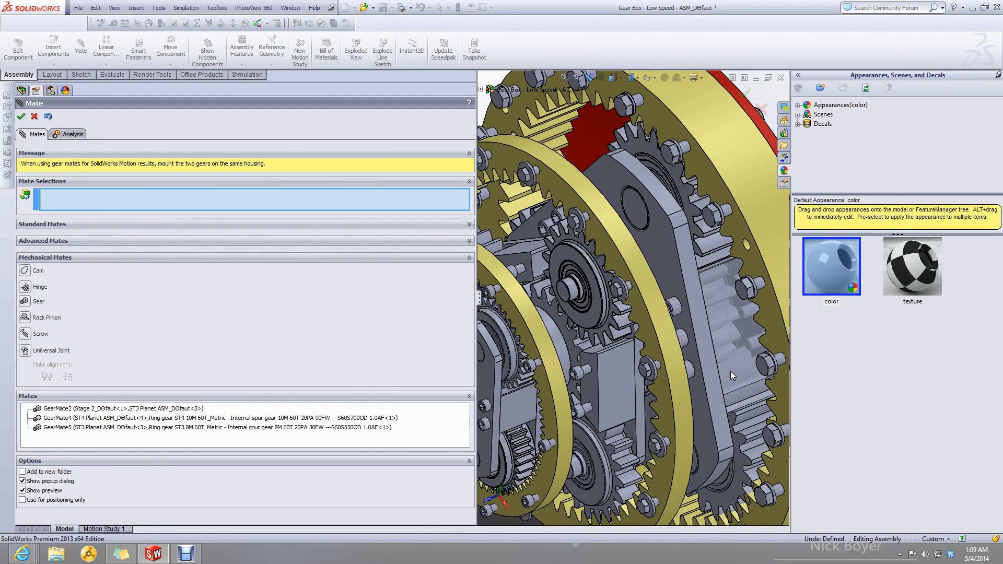
Rotate the ST4 planet gear slightly to check how its teeth mesh with the neighbouring gears.
middle_drag(711, 359, 713, 287)
scroll(714, 299, down, 2)
scroll(713, 287, up, 4)
scroll(647, 212, down, 2)
click(645, 214)
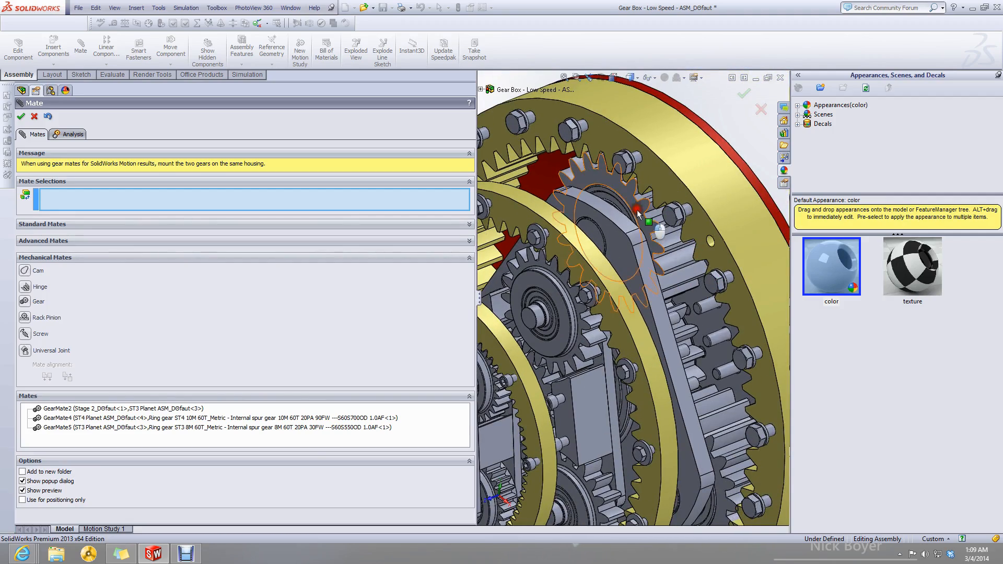
mouse_move(647, 215)
mouse_down()
mouse_move(653, 209)
mouse_move(644, 211)
mouse_up()
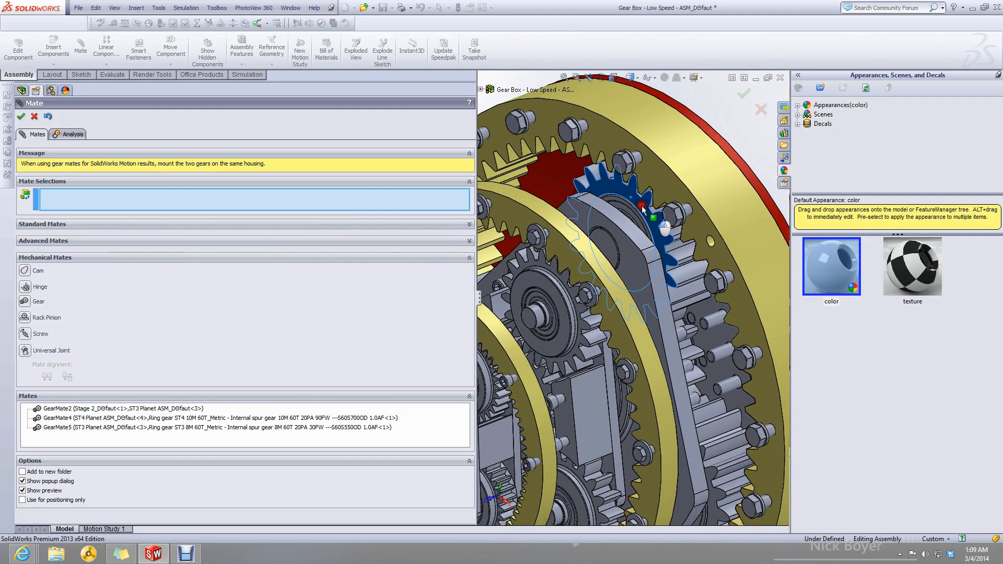
Set up a gear mate between a tooth face of the ST4 sun gear and a tooth face of the ST4 planet gear.
scroll(680, 336, down, 1)
middle_drag(679, 335, 665, 338)
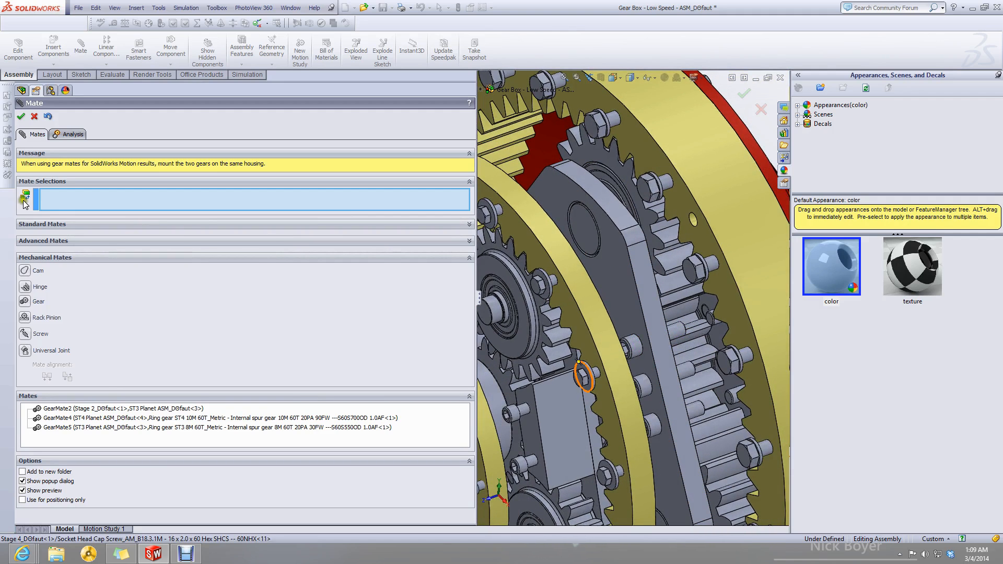
click(26, 302)
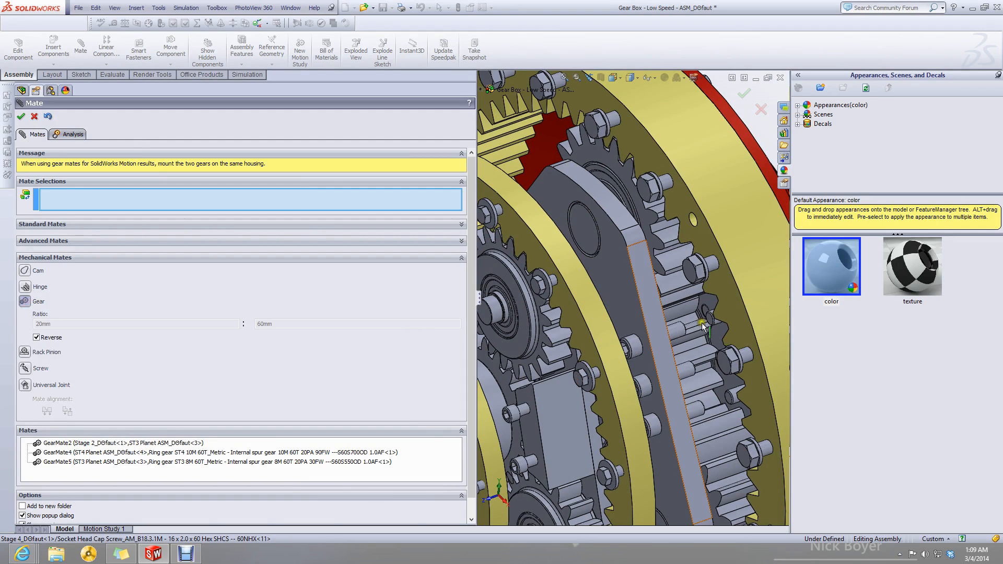
click(694, 348)
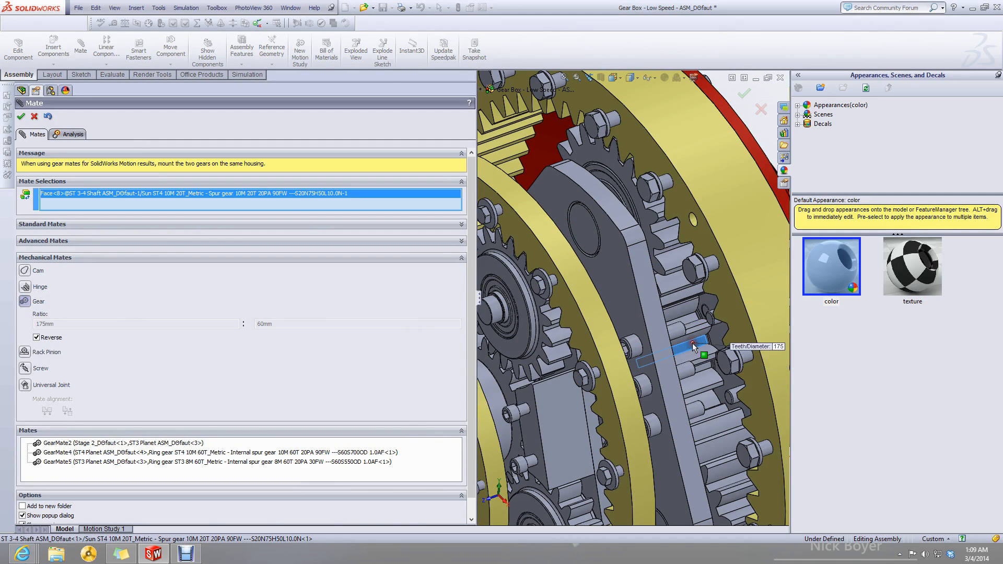
scroll(651, 230, down, 3)
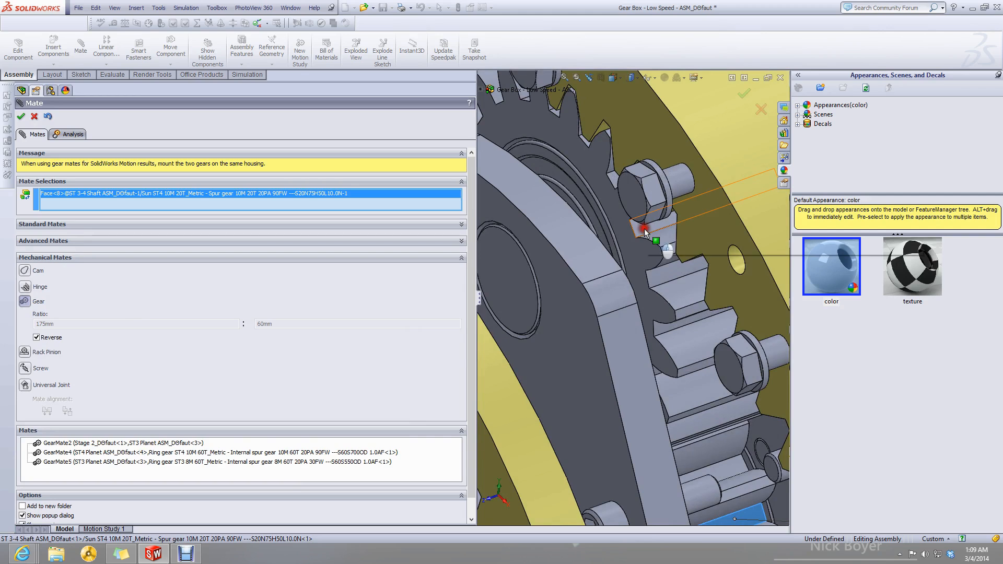
click(644, 228)
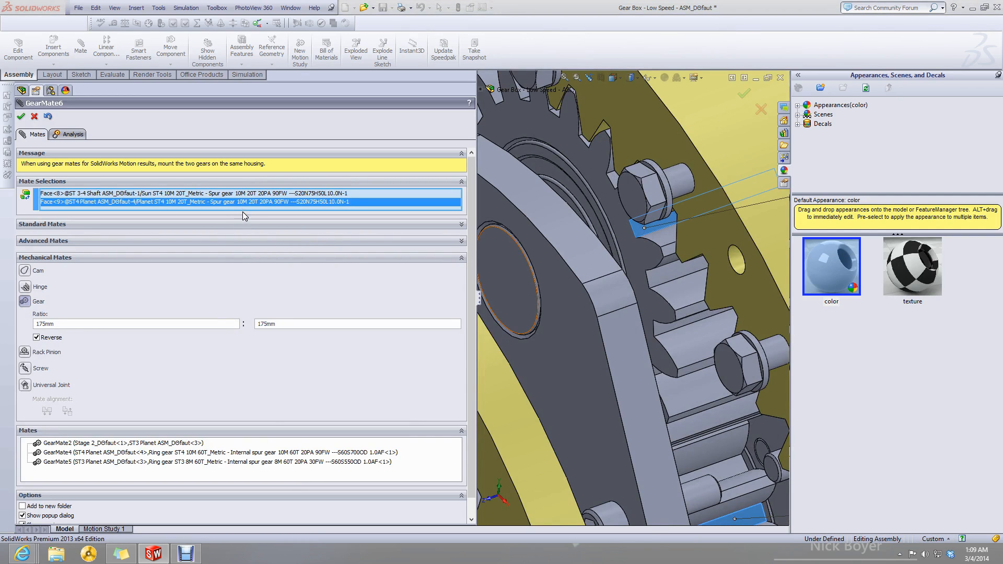
Set the ST4 sun-to-planet gear mate ratio to 1 mm : 1 mm with Reverse on and accept the mate.
drag(100, 327, 3, 319)
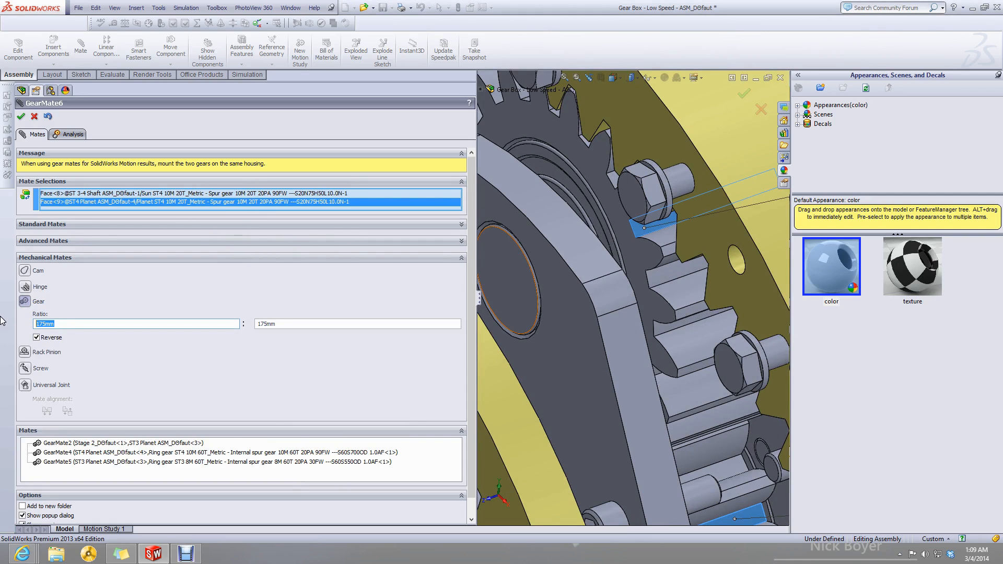
text(1)
click(298, 323)
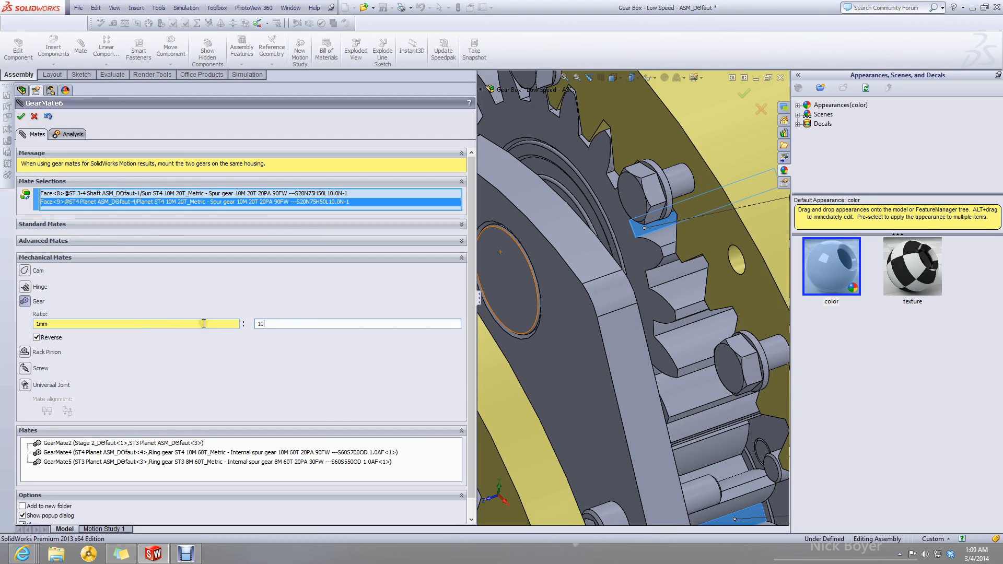
text(1)
key(Return)
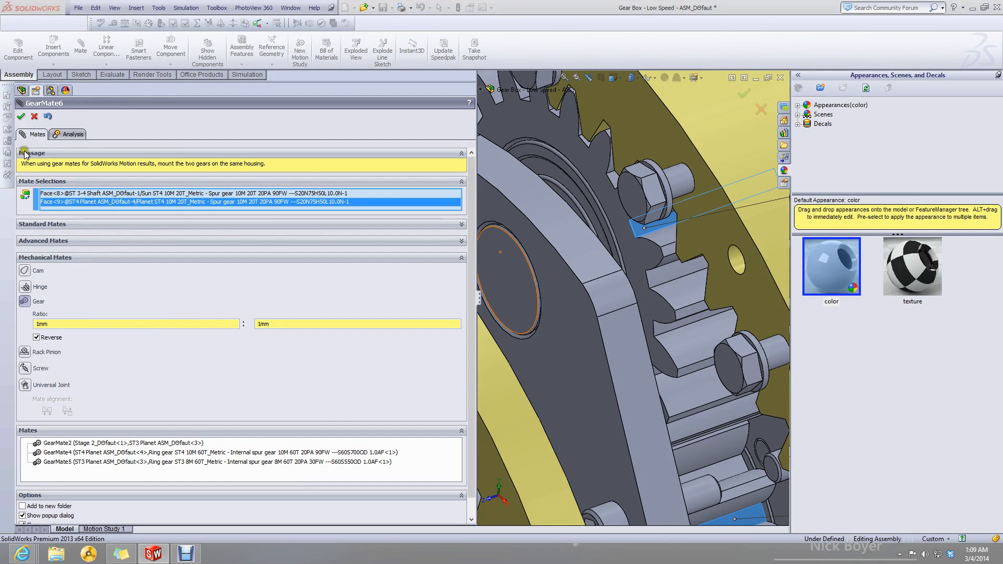
click(21, 117)
Move the ST4 sun gear on the ST 3-4 shaft to test its gear mate with the planet.
scroll(506, 264, up, 5)
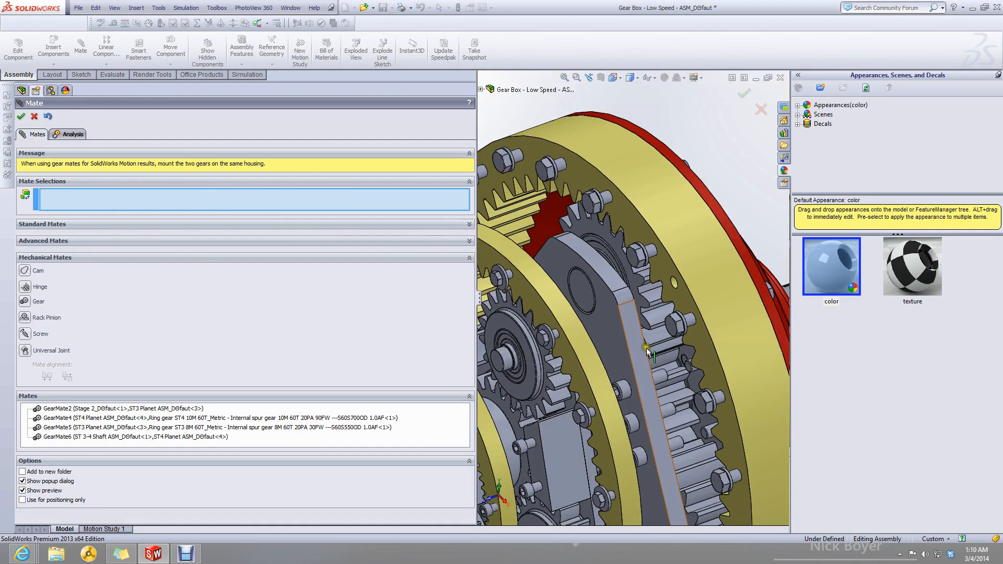
scroll(644, 368, down, 5)
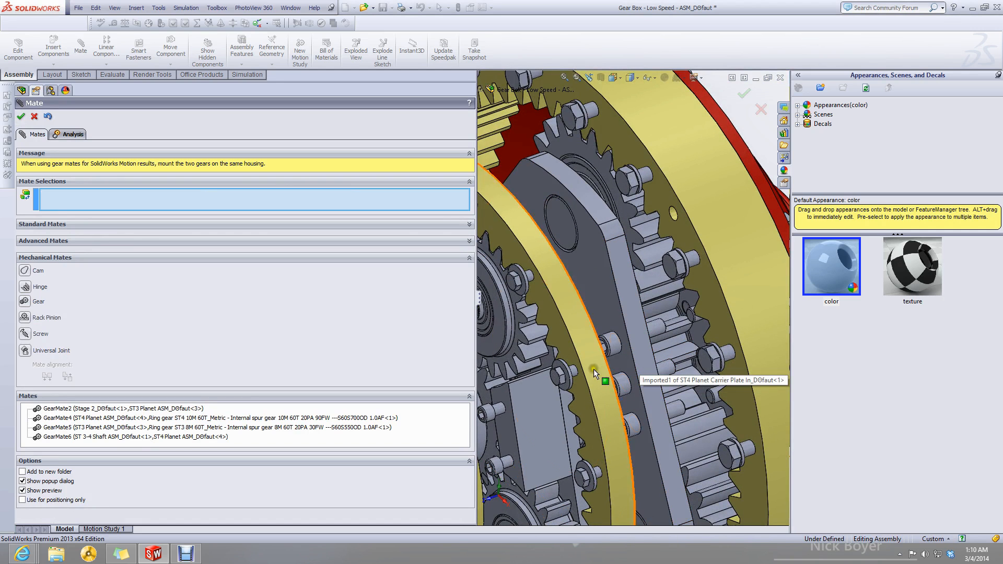
scroll(627, 360, up, 3)
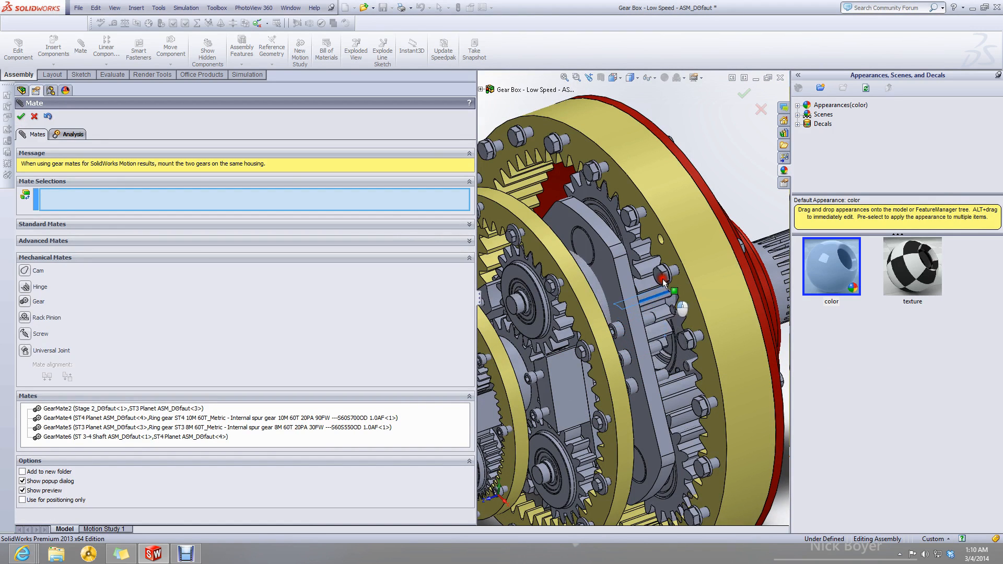
key(f)
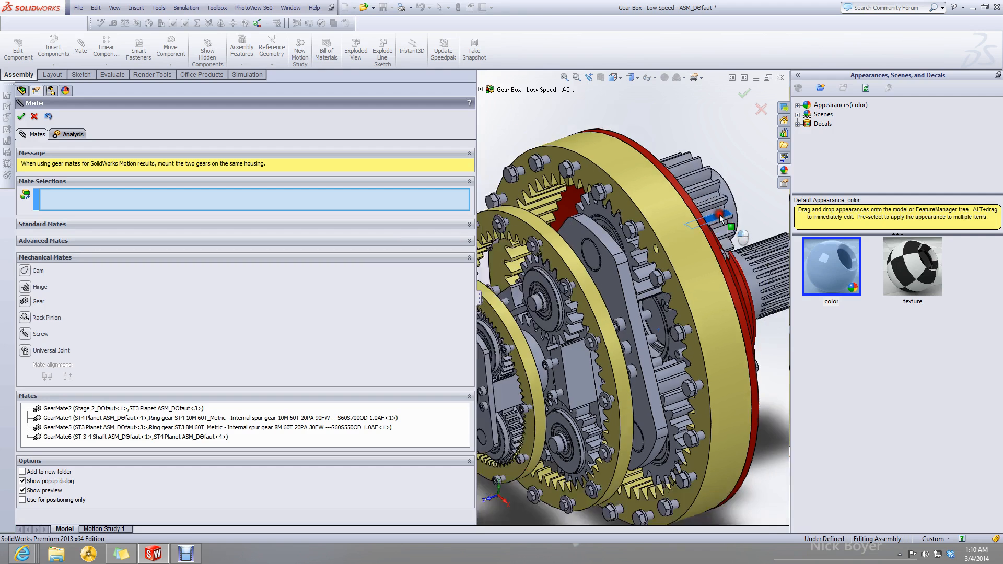
drag(782, 212, 759, 219)
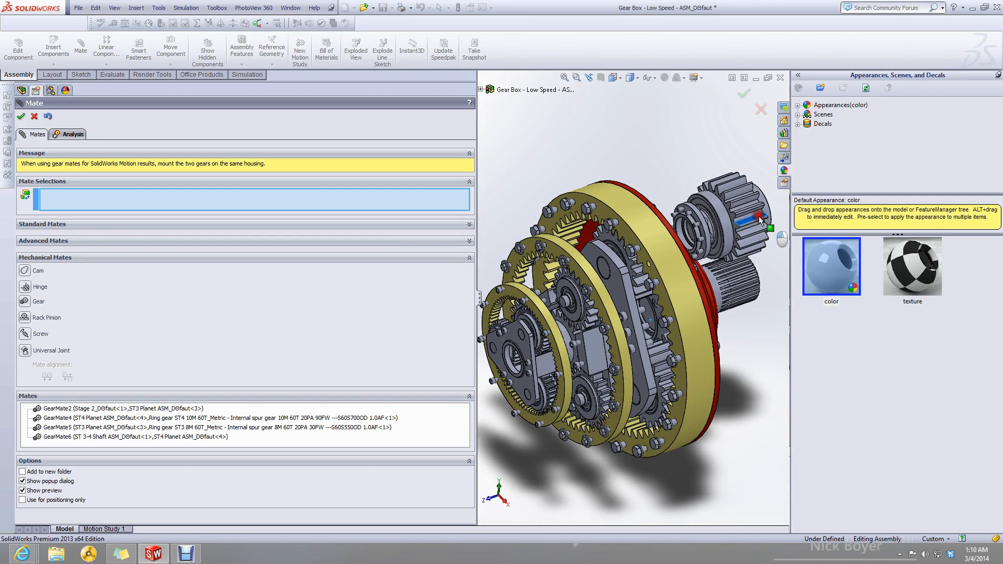
drag(760, 219, 651, 313)
drag(694, 282, 729, 246)
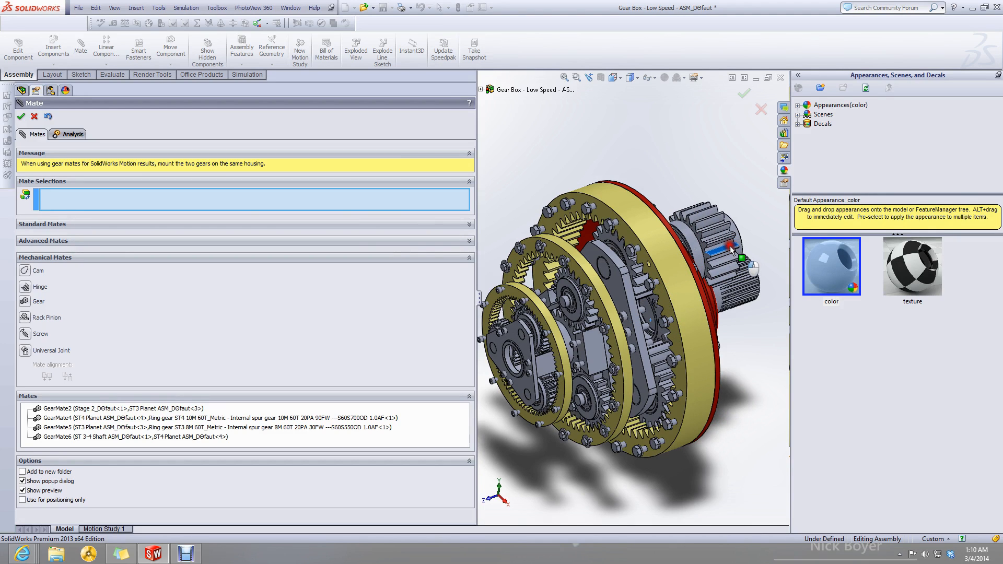
drag(729, 245, 729, 246)
Undo the shaft moves and the ST4 sun-to-planet gear mate, review the ST3 planet-to-ring gear mate, and close the Mate command.
key(ctrl+z)
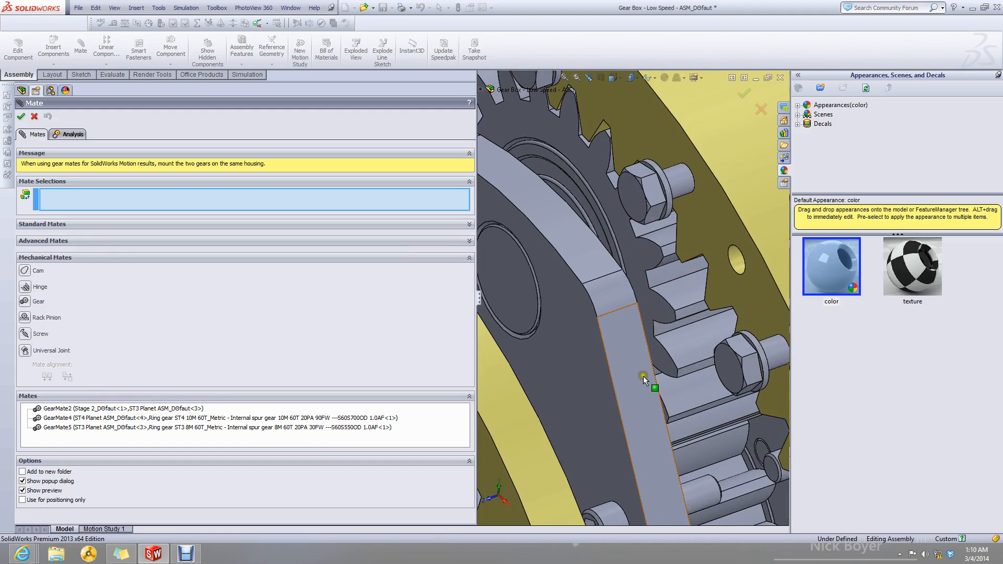
key(f)
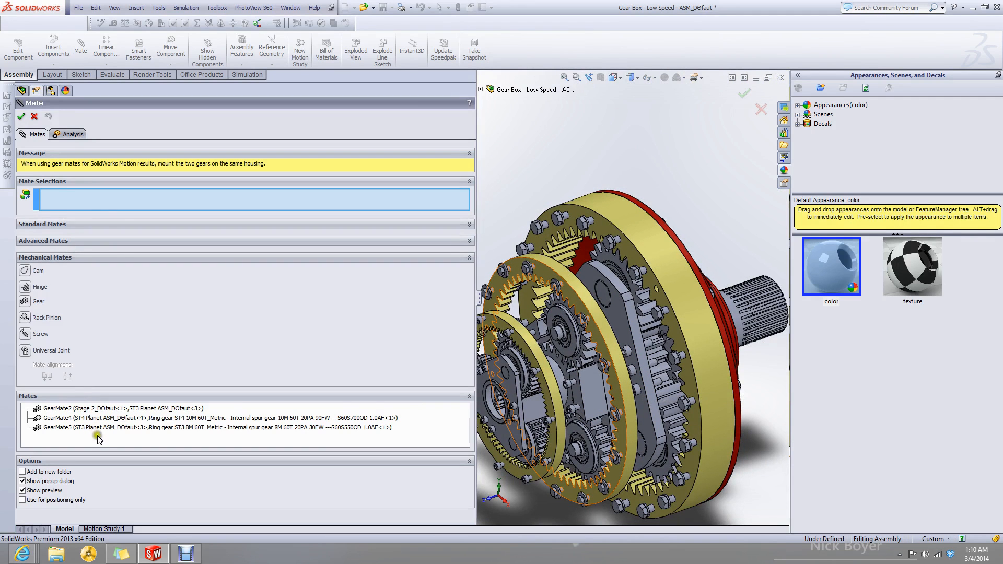
click(93, 428)
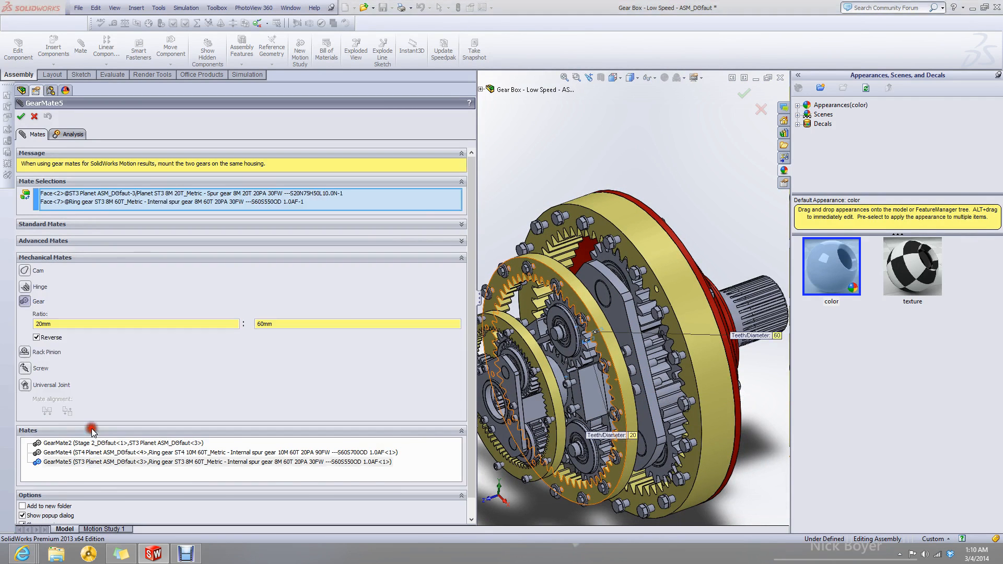
click(22, 117)
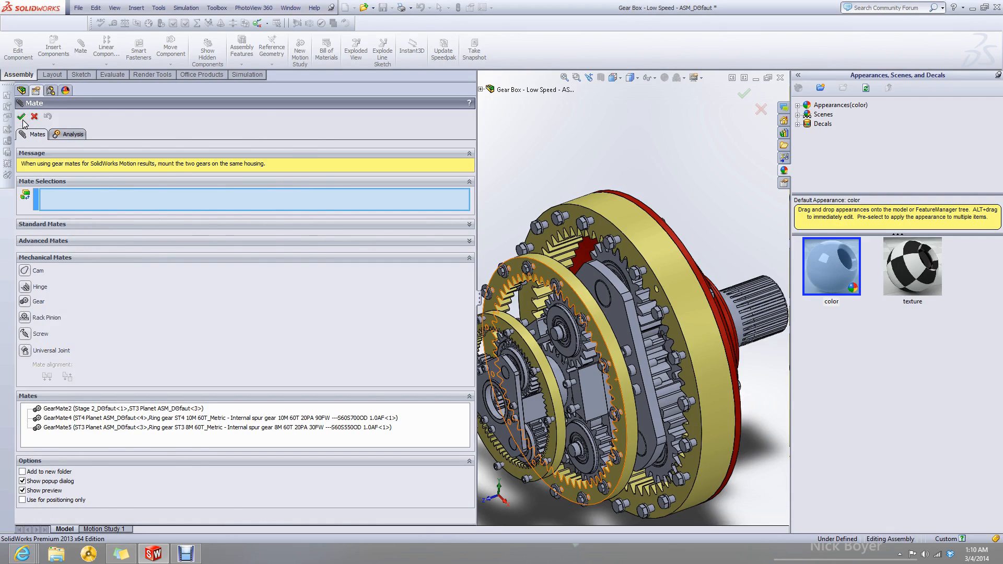
click(21, 117)
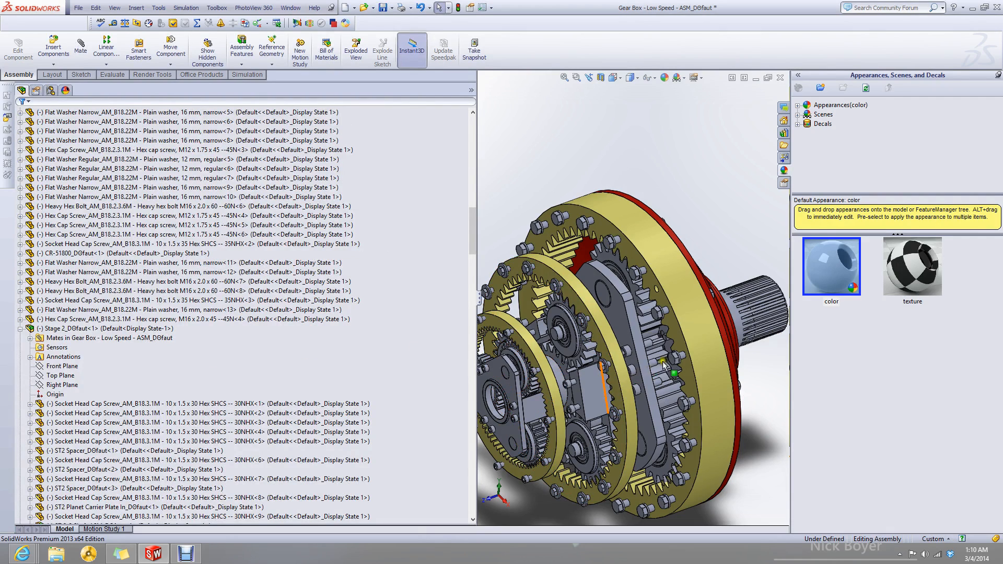
Examine the Stage 4 gears and move the ST2 Planet Carrier Plate In to check how the stages turn.
scroll(662, 364, down, 5)
scroll(680, 352, up, 4)
middle_drag(687, 365, 696, 381)
scroll(632, 293, down, 4)
middle_drag(633, 284, 604, 271)
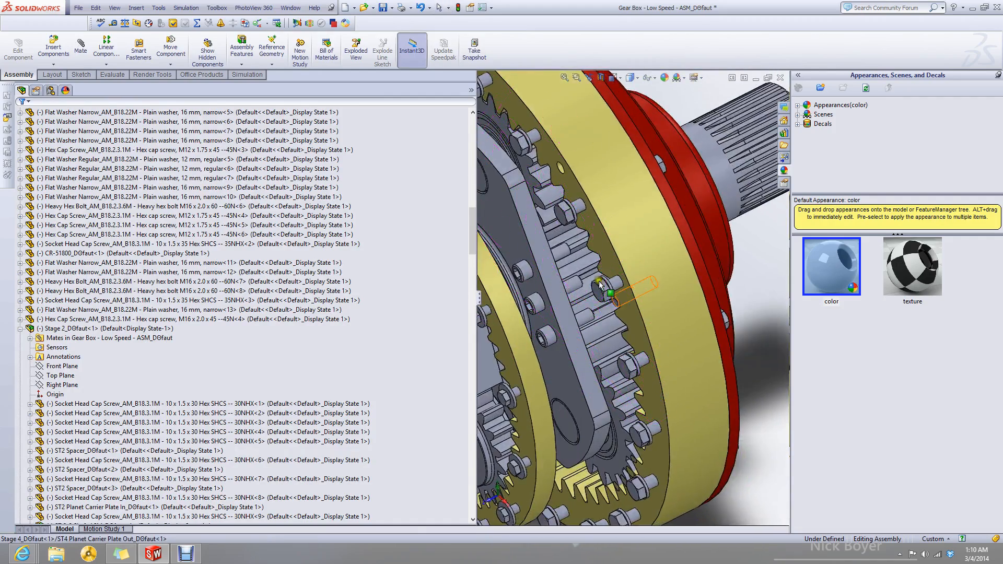
scroll(604, 273, up, 4)
scroll(553, 299, down, 2)
scroll(525, 314, down, 3)
click(550, 331)
mouse_move(551, 333)
mouse_down()
mouse_move(570, 375)
mouse_move(557, 337)
mouse_up()
scroll(564, 334, up, 5)
scroll(619, 308, down, 3)
mouse_move(674, 294)
middle_down()
mouse_move(645, 293)
mouse_move(668, 282)
mouse_move(697, 287)
mouse_move(662, 290)
middle_up()
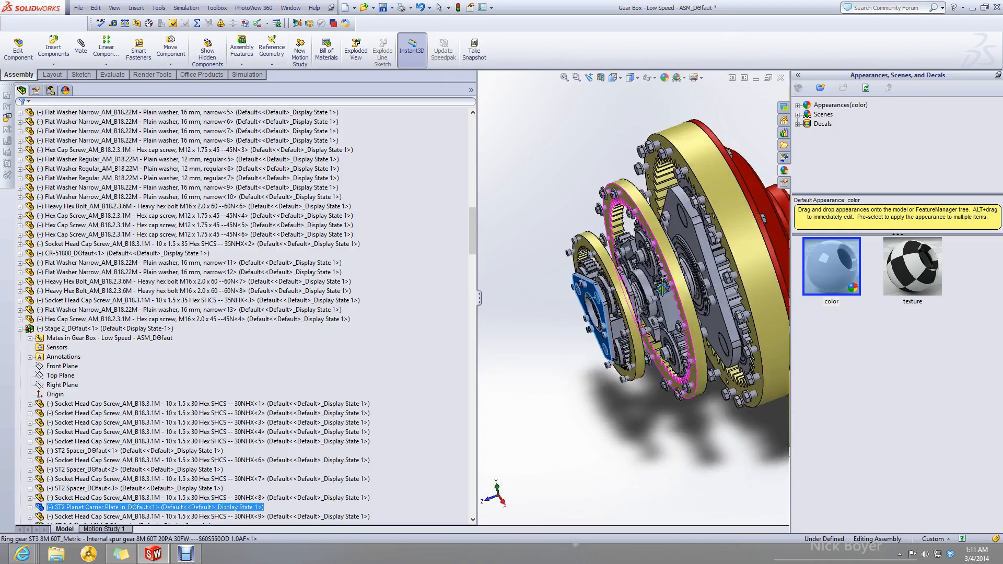
Hide the ST4 Planet Carrier Plate In component to expose the Stage 4 sun and planet gears.
scroll(700, 345, down, 5)
right_click(718, 356)
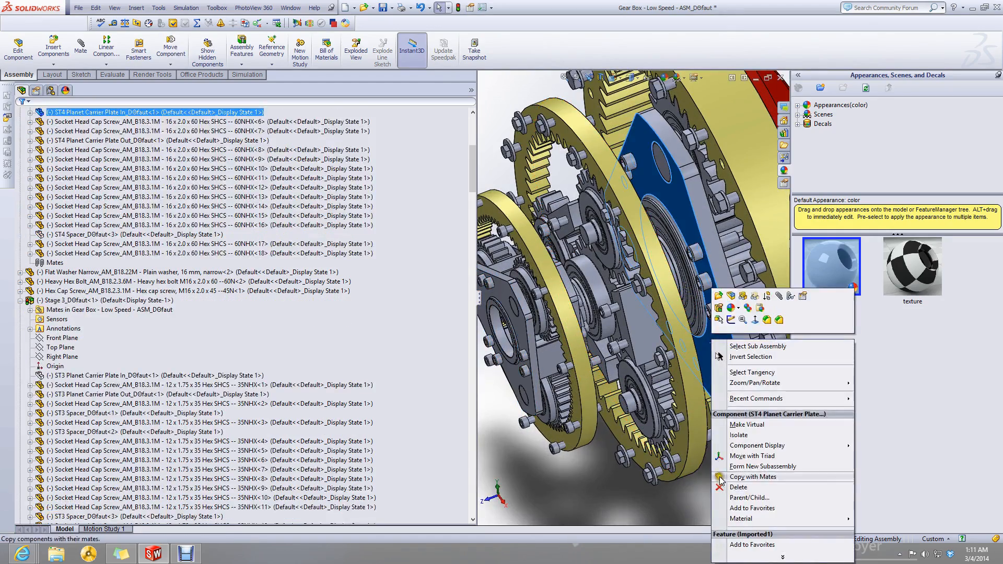
click(744, 299)
key(Tab)
Add a coincident mate between the front faces of the ST4 sun gear and the ST4 planet gear.
scroll(705, 266, down, 5)
middle_drag(705, 265, 728, 257)
click(82, 47)
scroll(668, 241, down, 4)
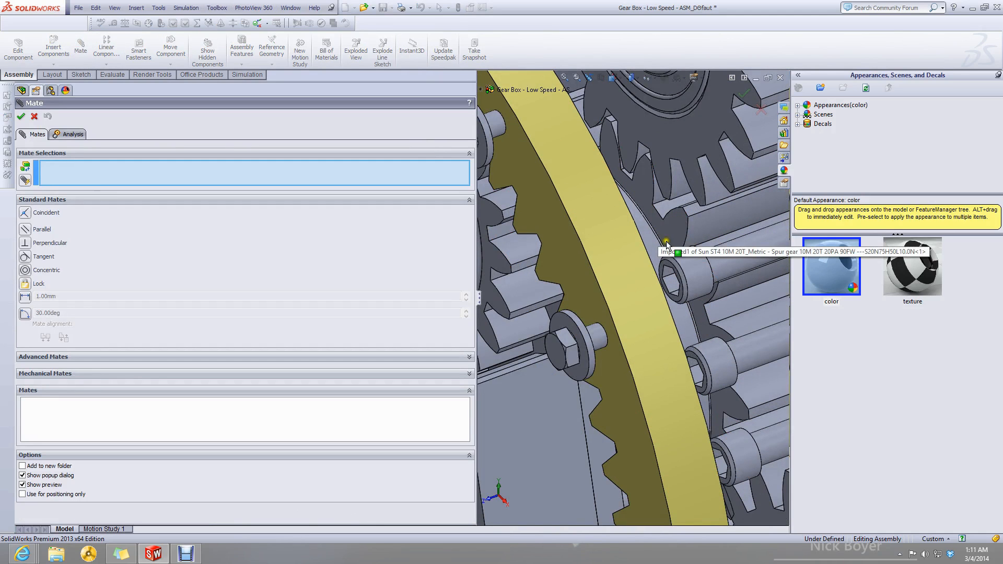
click(683, 236)
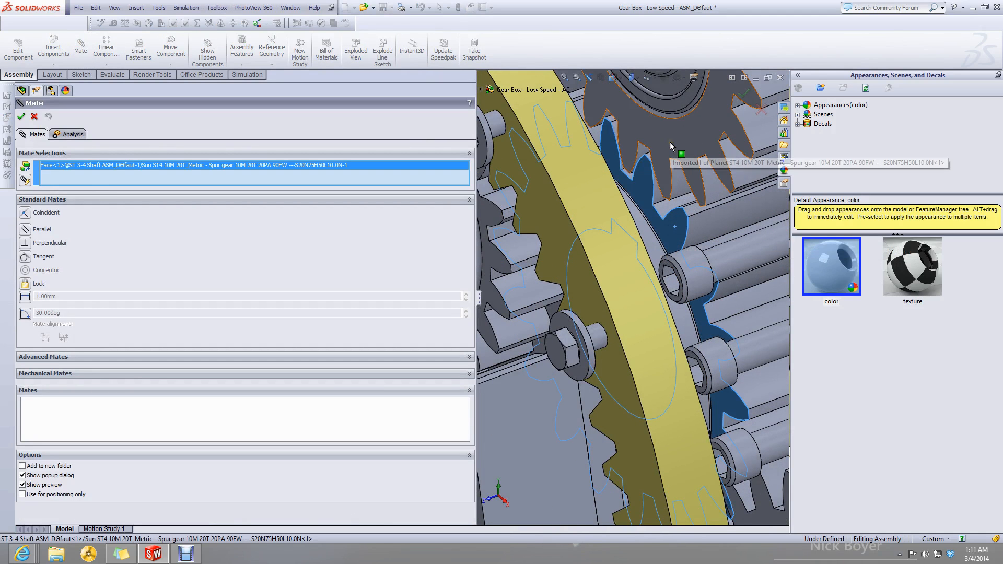
click(669, 142)
click(776, 129)
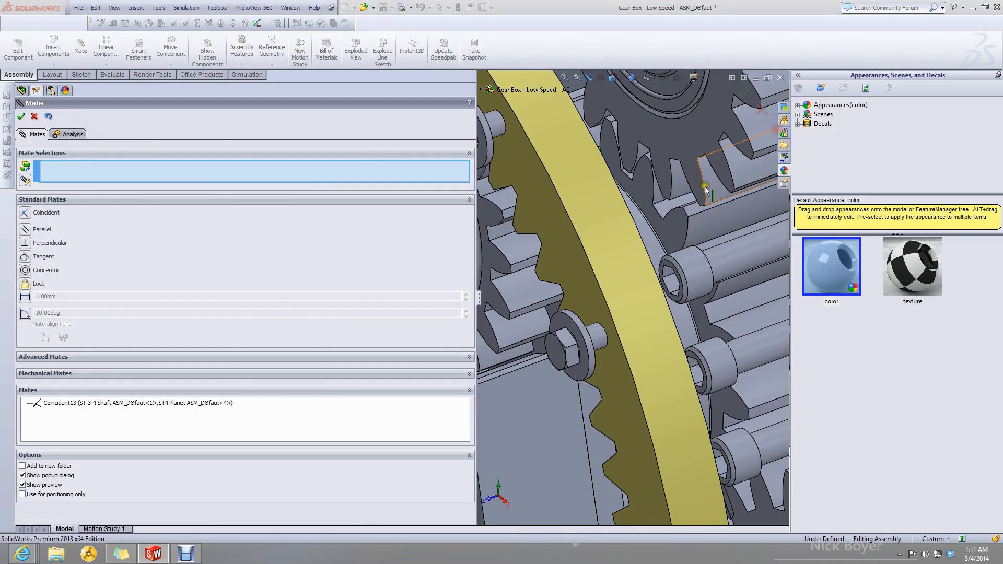
Add a concentric mate between a tooth face of the ST4 sun gear and the outer face of the ST4 ring gear.
click(672, 209)
scroll(675, 207, up, 5)
scroll(675, 207, up, 2)
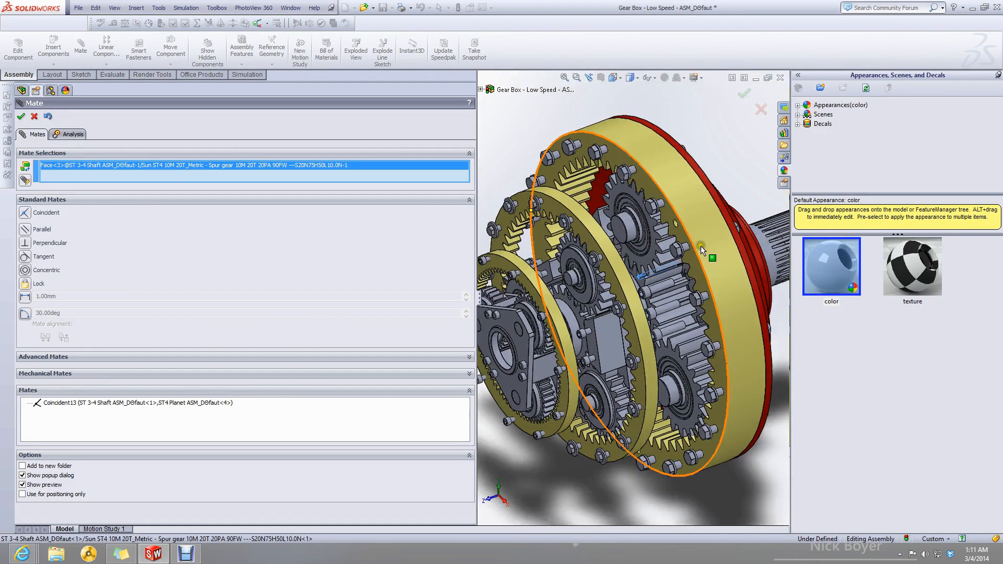
click(711, 250)
click(773, 234)
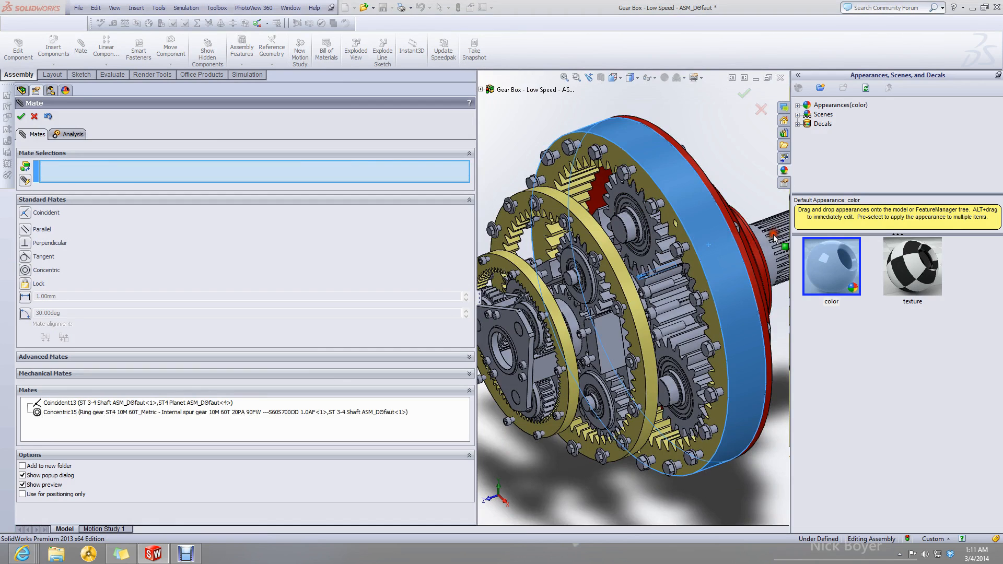
Turn the ST4 sun gear to align its teeth and set up a gear mate between sun and planet tooth faces.
scroll(638, 326, down, 8)
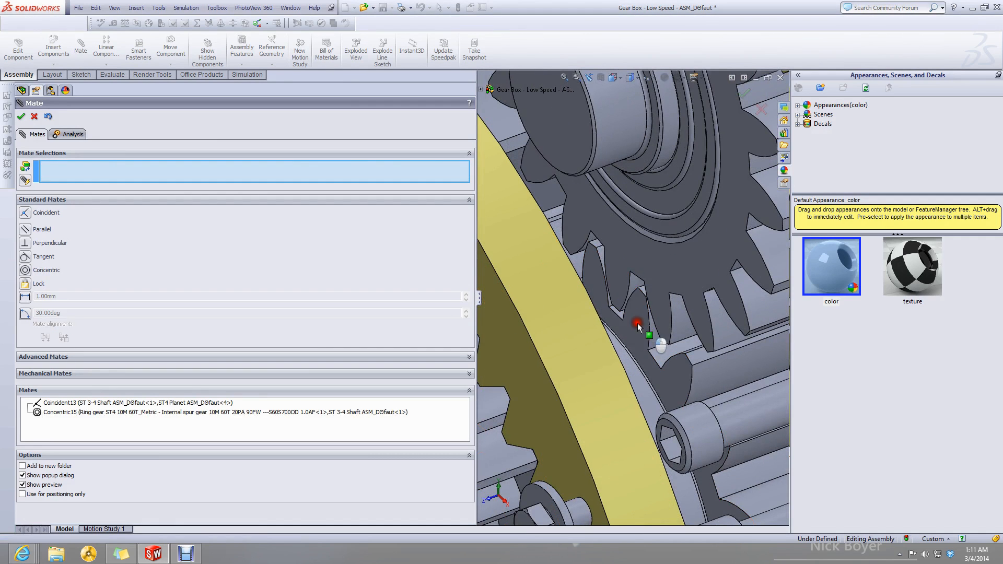
click(639, 324)
drag(643, 317, 645, 318)
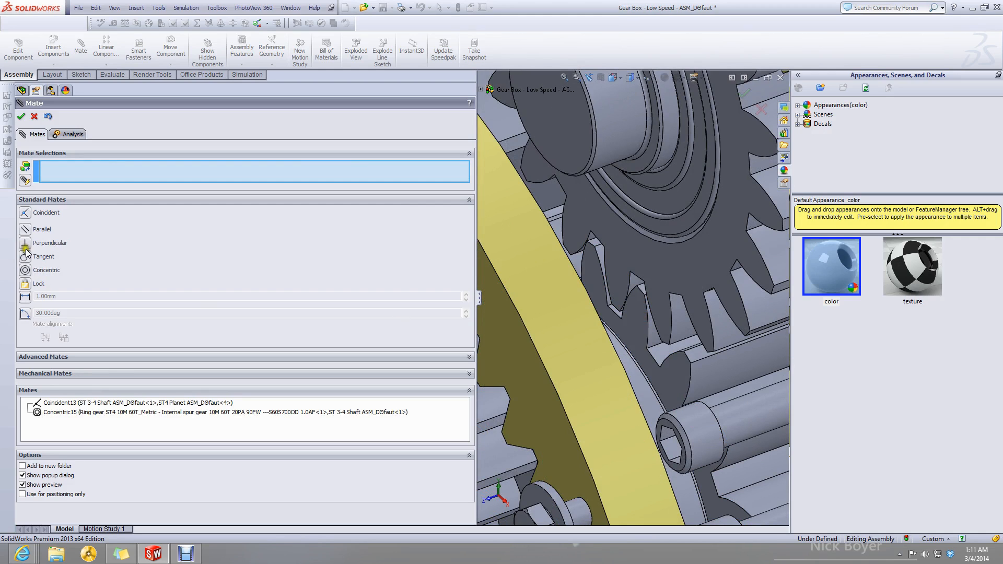
click(61, 373)
click(24, 275)
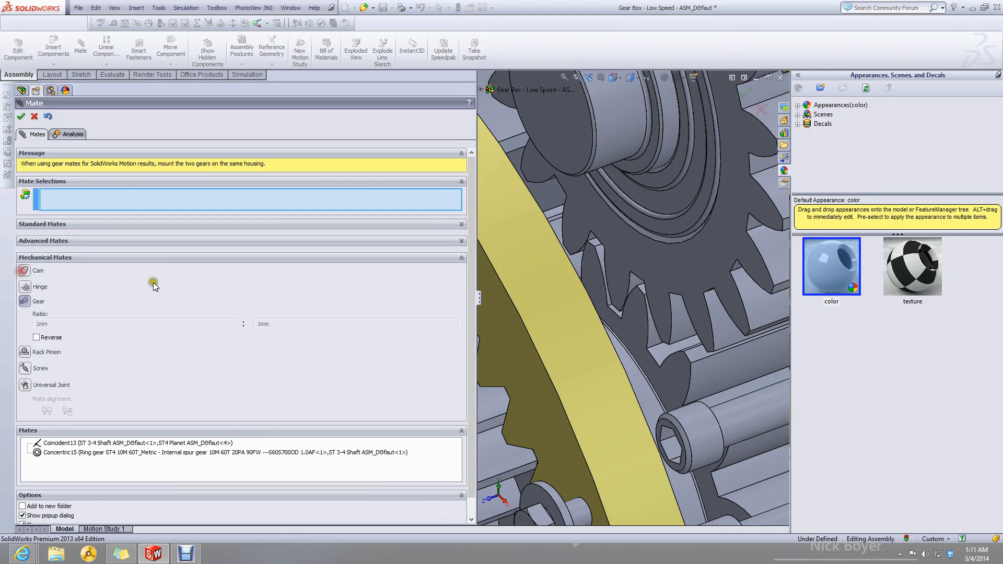
click(661, 354)
click(680, 214)
Set the ST4 sun-to-planet gear mate ratio to 1 mm : 1 mm with Reverse off and accept the mate.
drag(95, 327, 34, 326)
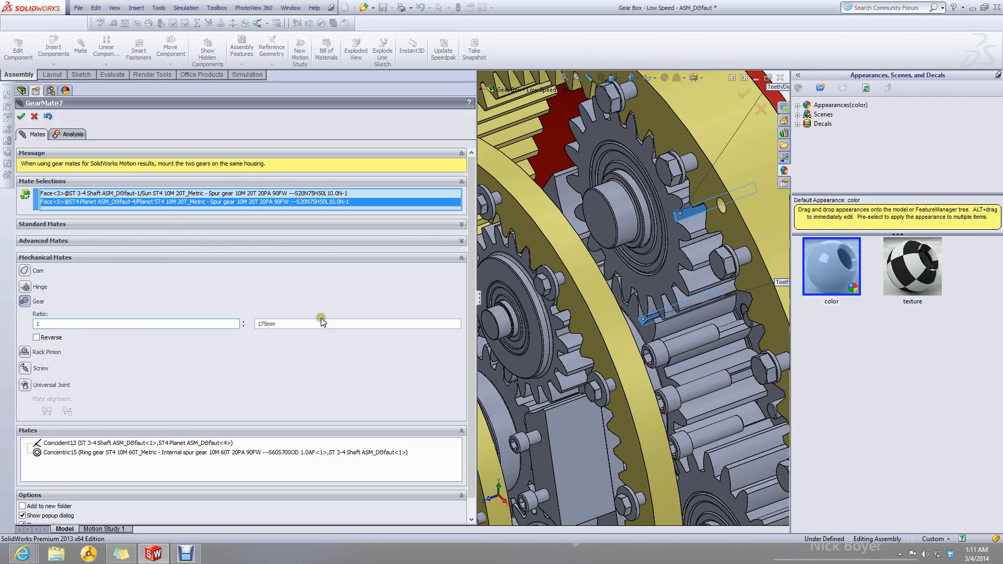
text(1)
key(Tab)
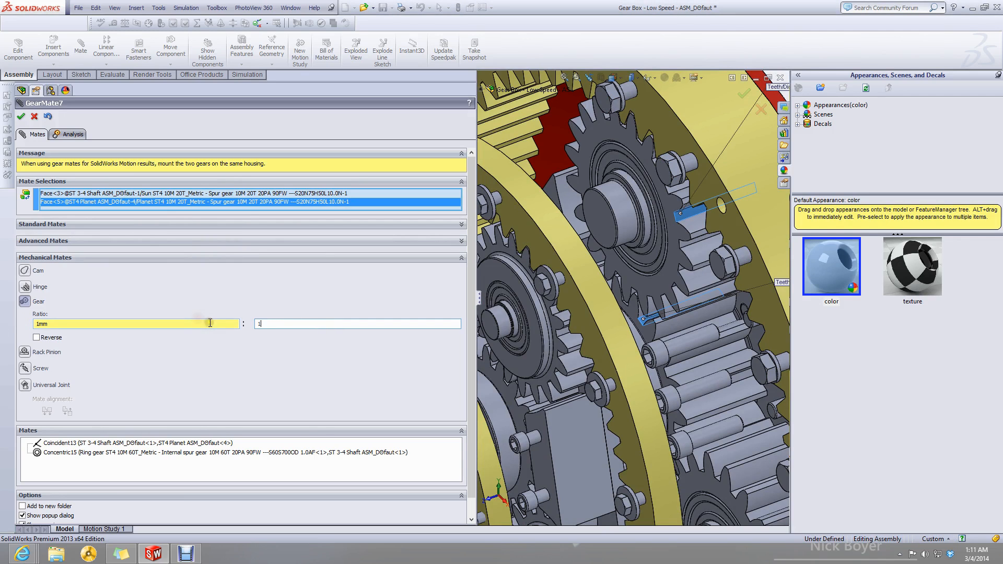
text(1)
key(Tab)
click(21, 117)
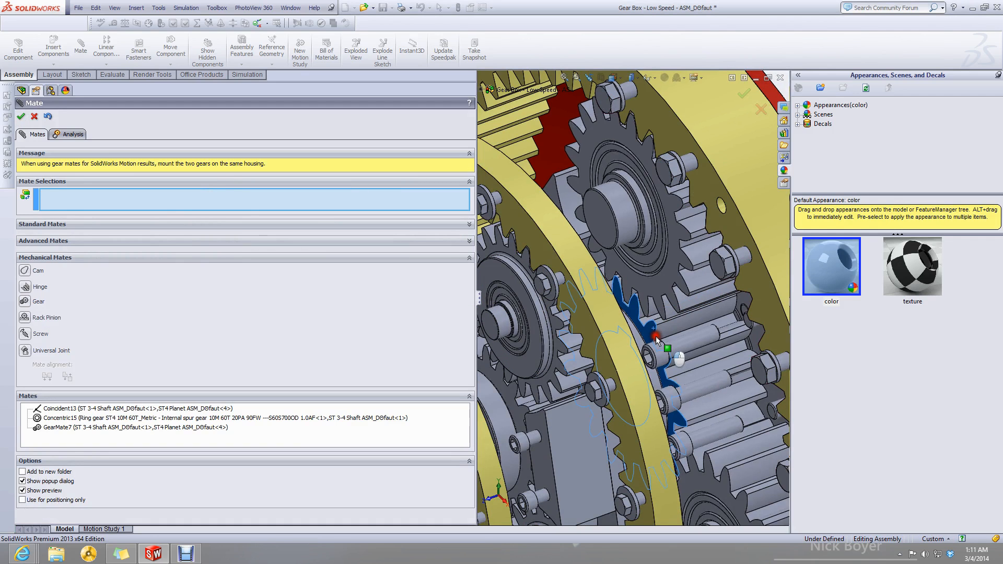
Finish the mating session and turn the ST2 planet carrier plate to test the gear train's motion.
key(f)
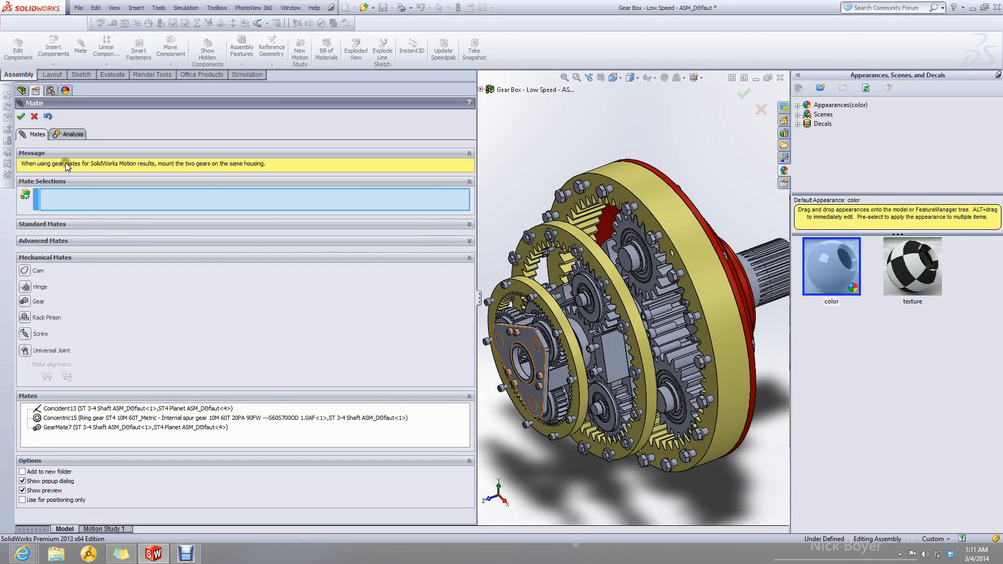
click(20, 117)
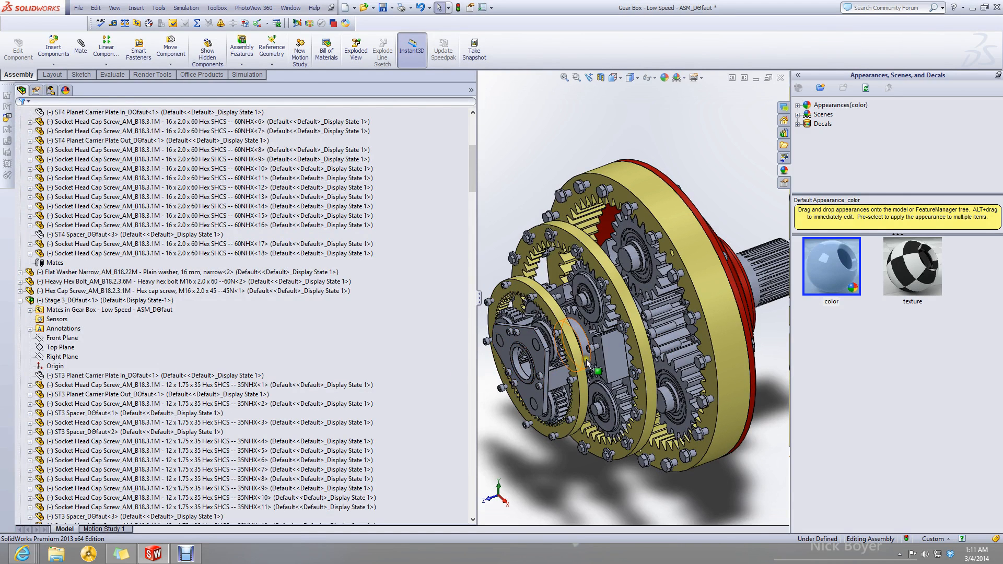
scroll(557, 382, down, 1)
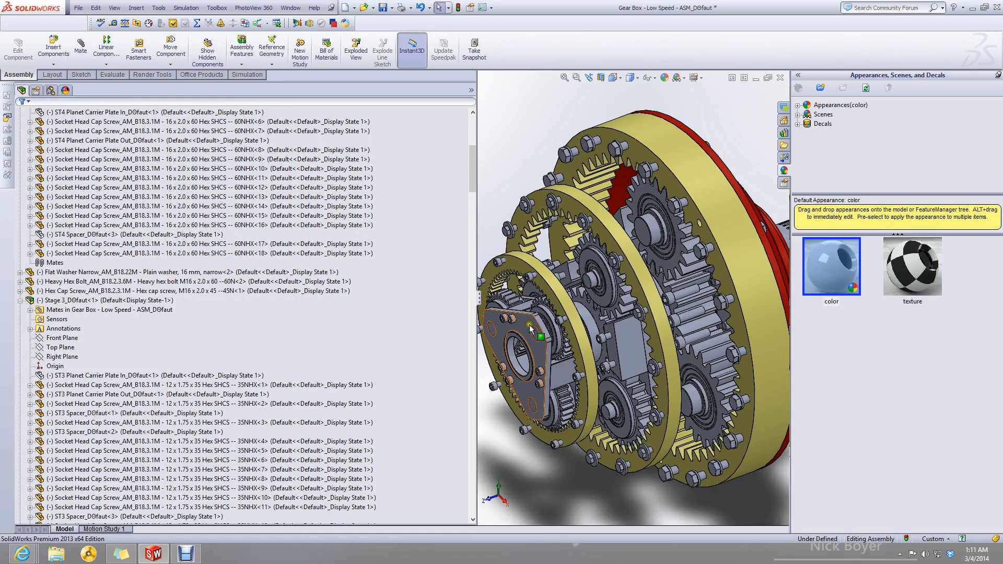
drag(530, 330, 537, 365)
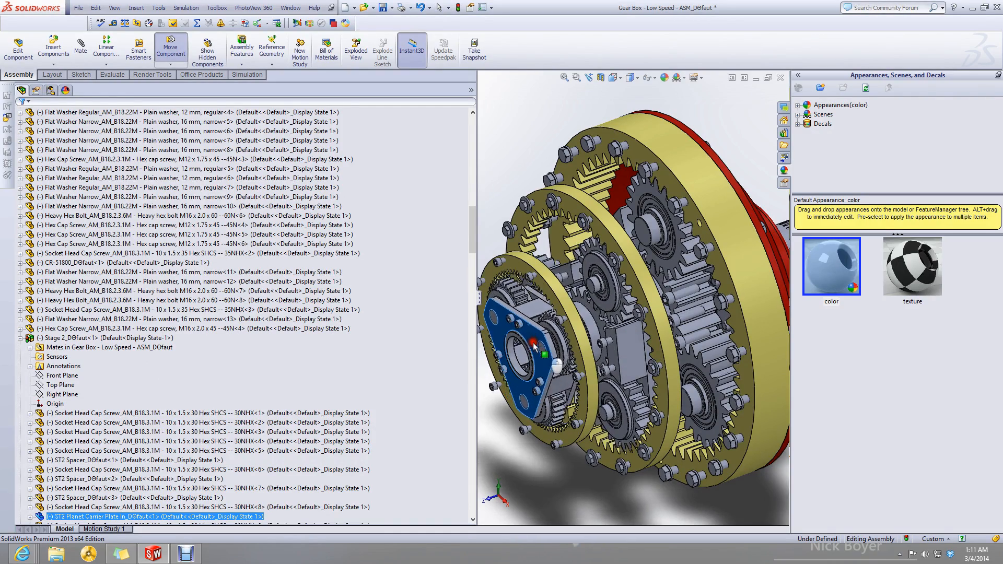
scroll(662, 328, down, 5)
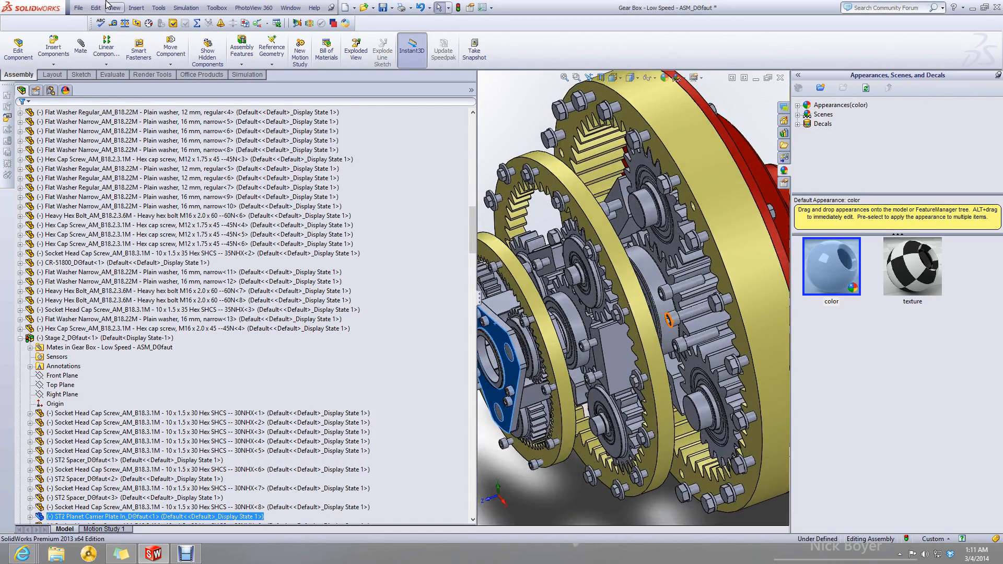
scroll(488, 151, up, 2)
click(488, 151)
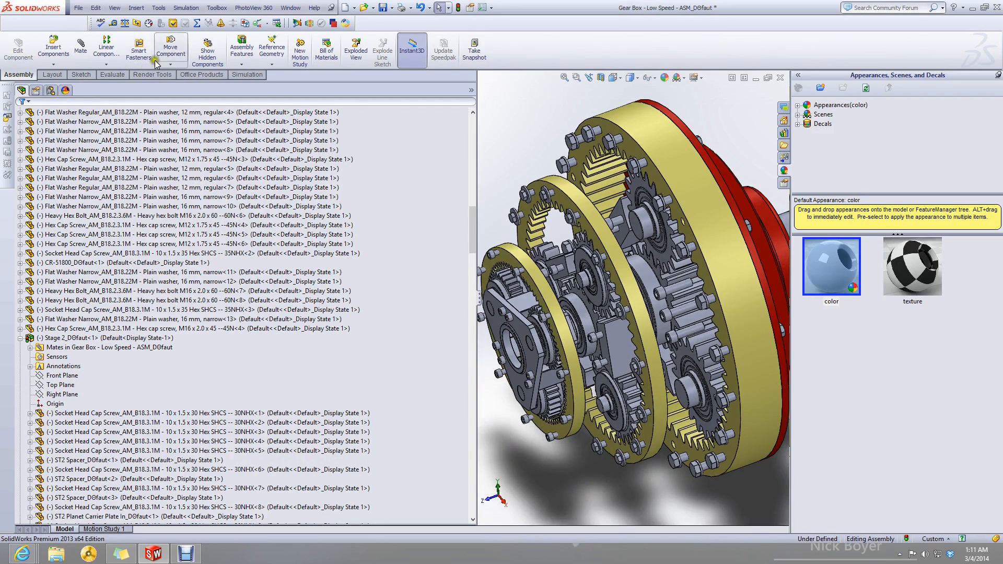
Add a lock mate between the ST4 sun gear of the ST 3-4 shaft and the ST3 spacer of Stage 3.
click(80, 48)
click(26, 285)
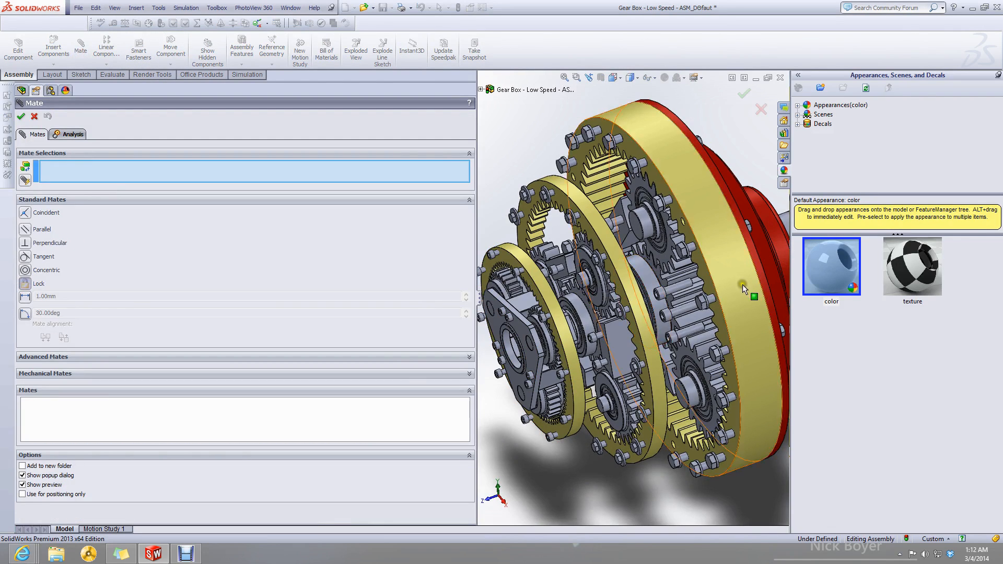
scroll(739, 287, down, 5)
click(555, 330)
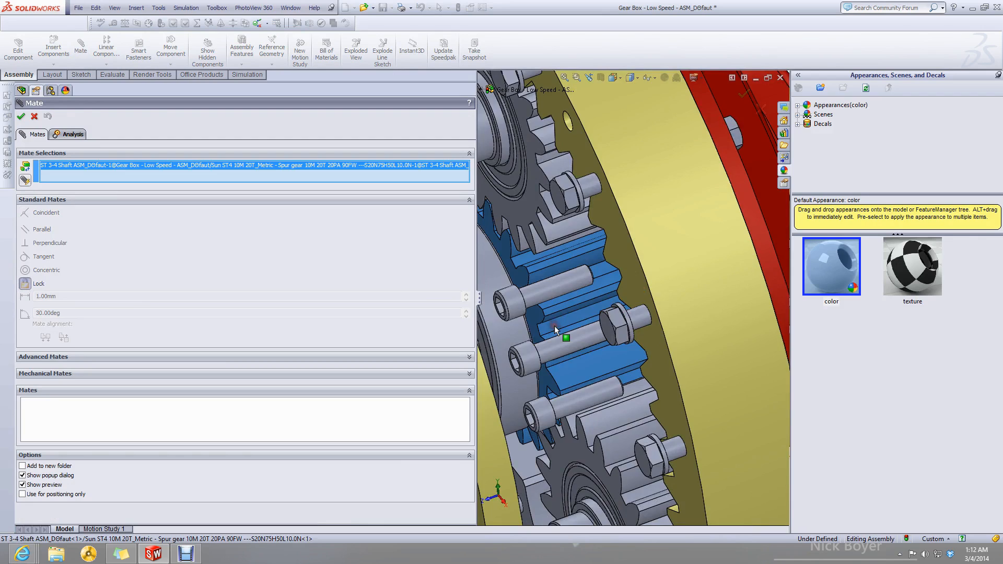
scroll(555, 326, up, 5)
middle_drag(555, 326, 521, 361)
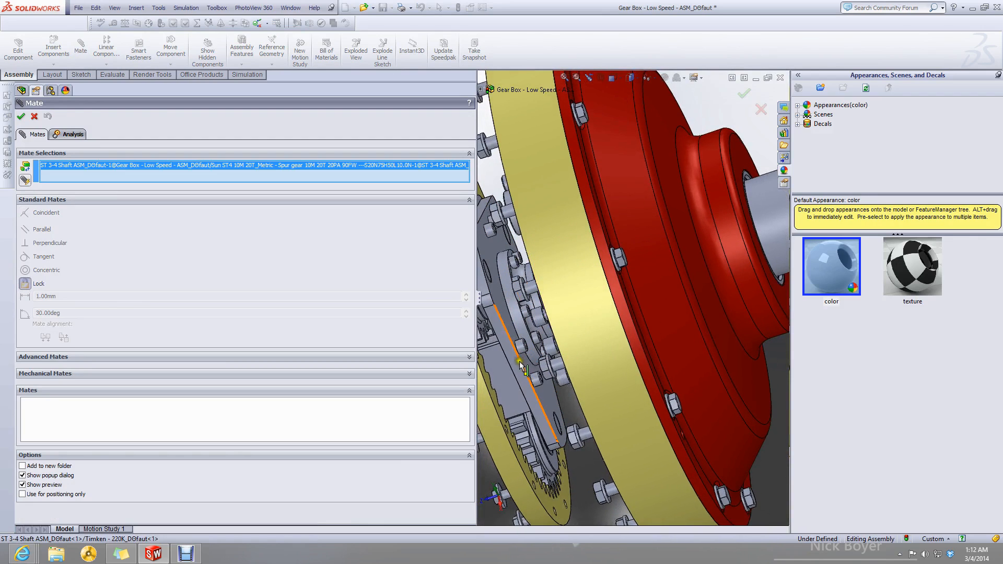
click(505, 372)
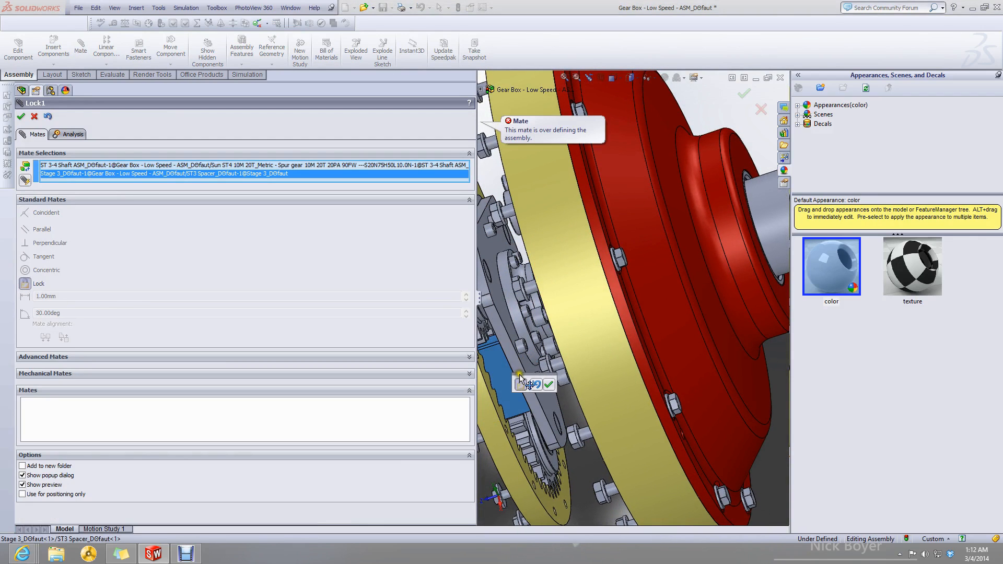
key(f)
scroll(554, 365, down, 10)
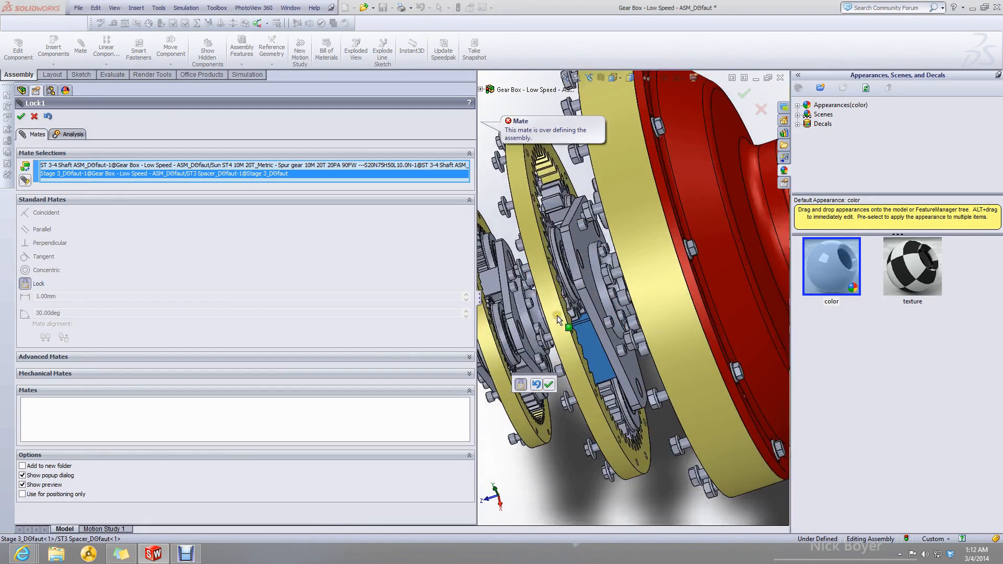
key(f)
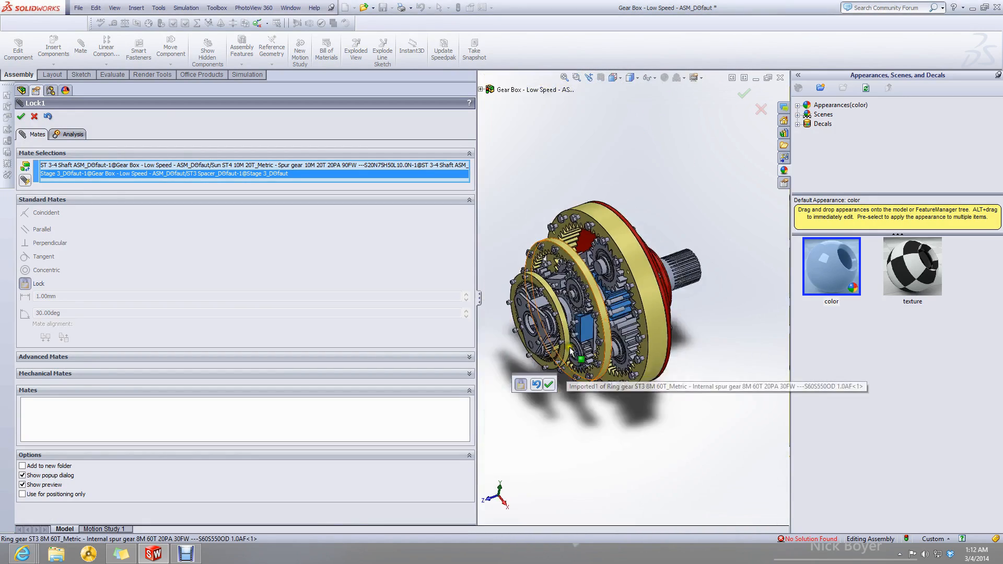
scroll(564, 377, down, 4)
click(549, 384)
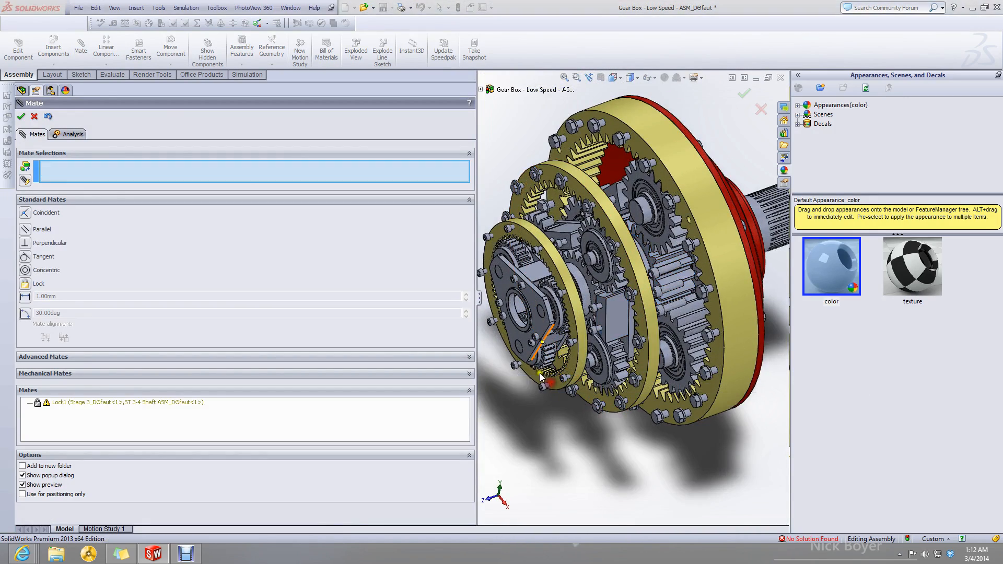
click(22, 118)
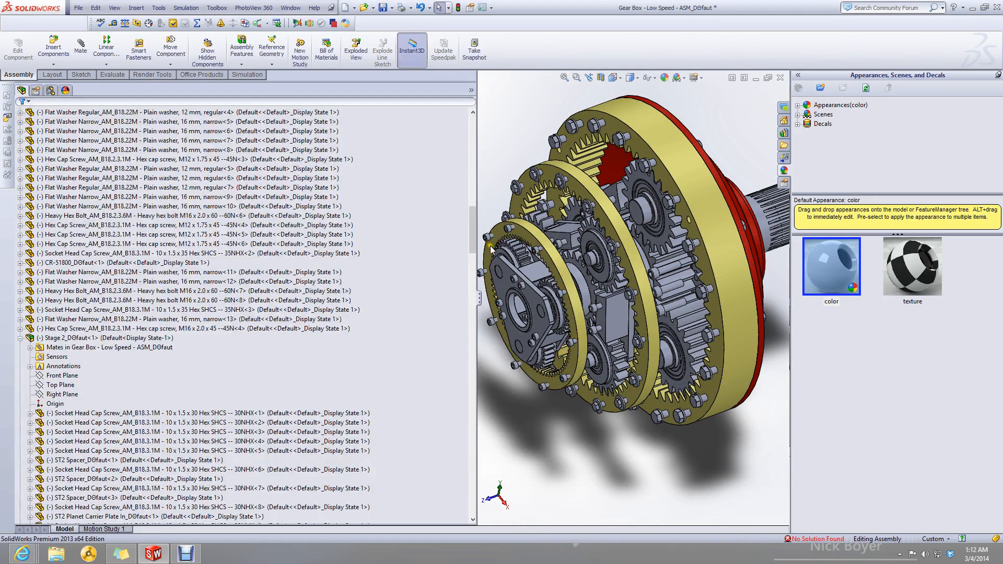
Try to turn the ST2 planet carrier plate and the ST3 spacer to test the locked stages.
click(535, 303)
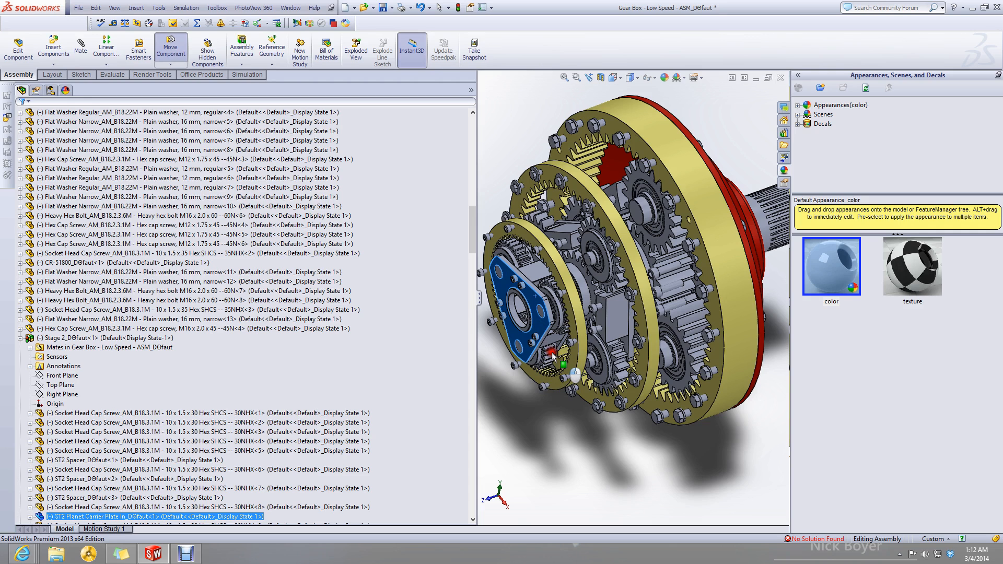
key(Escape)
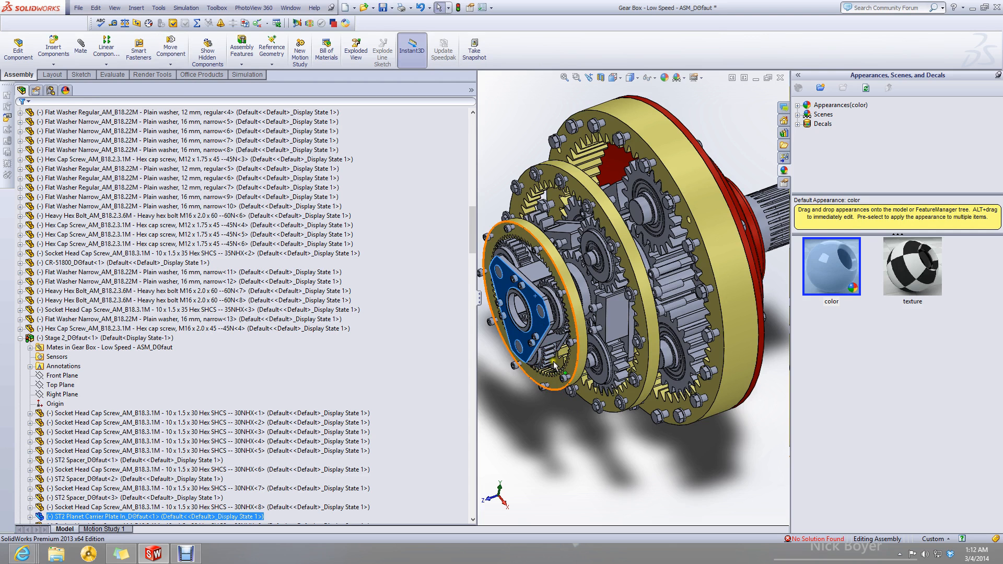
click(621, 312)
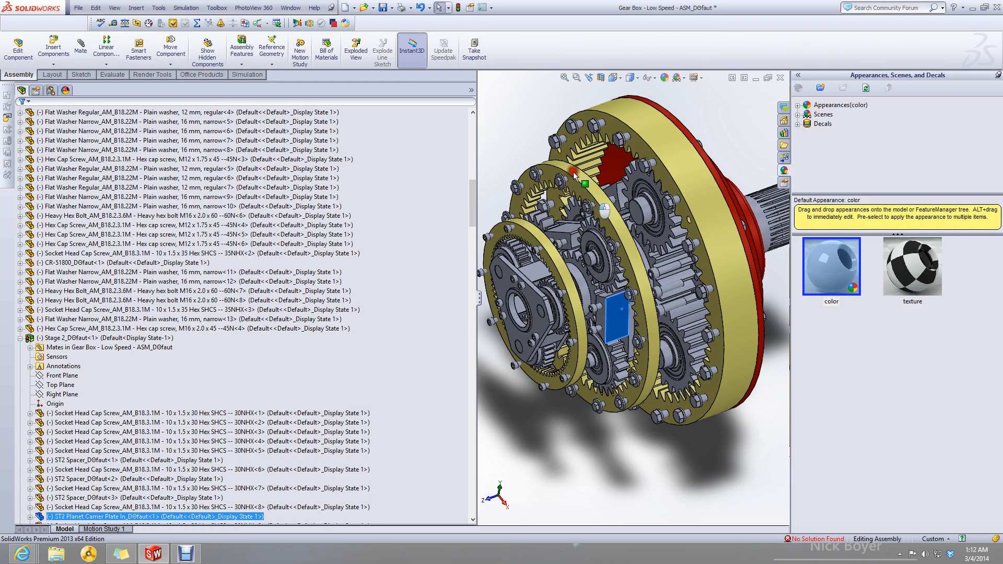
drag(575, 176, 575, 166)
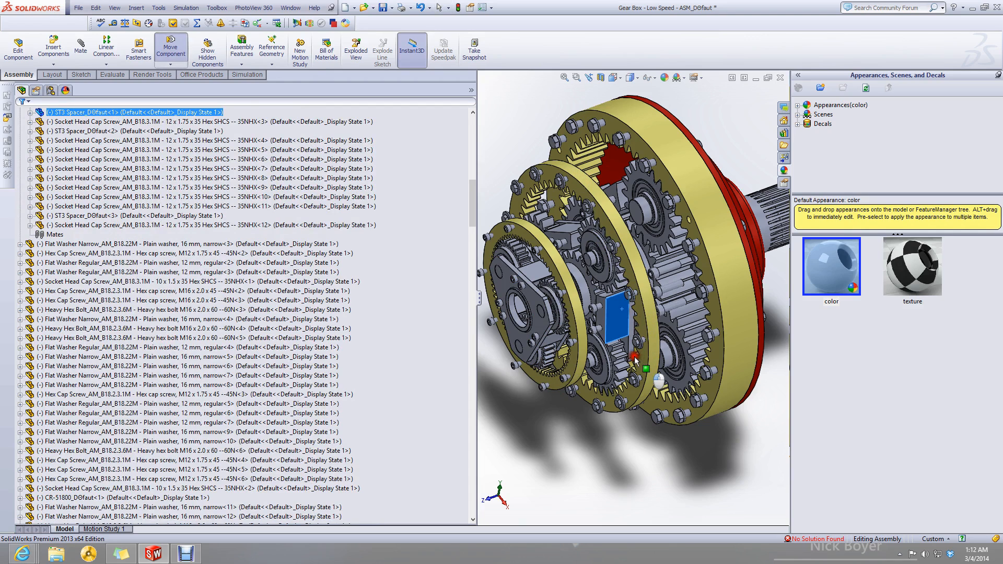
Highlight the Stage 3 subassembly and examine its parts from the side for the source of the mate conflict.
scroll(267, 205, up, 6)
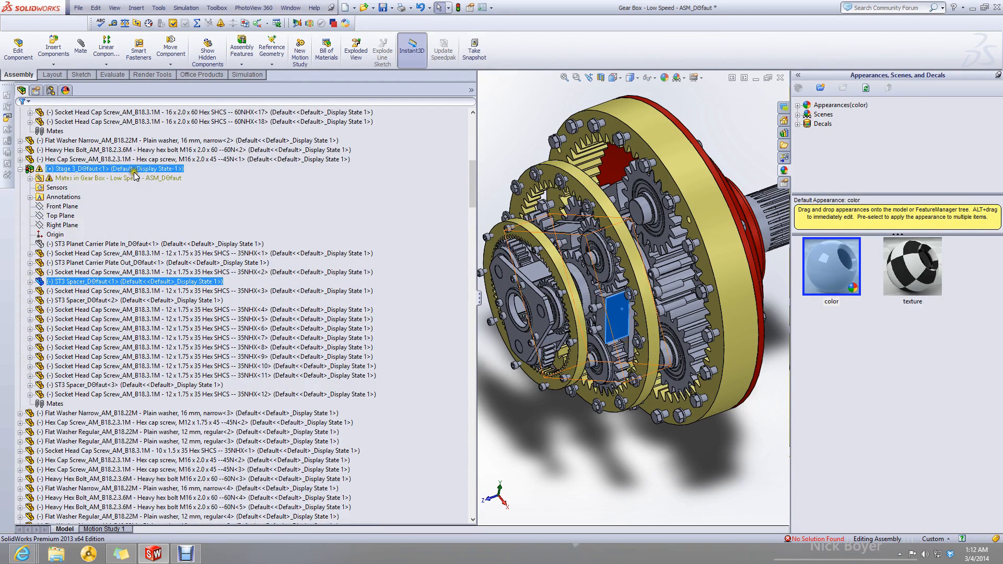
click(134, 174)
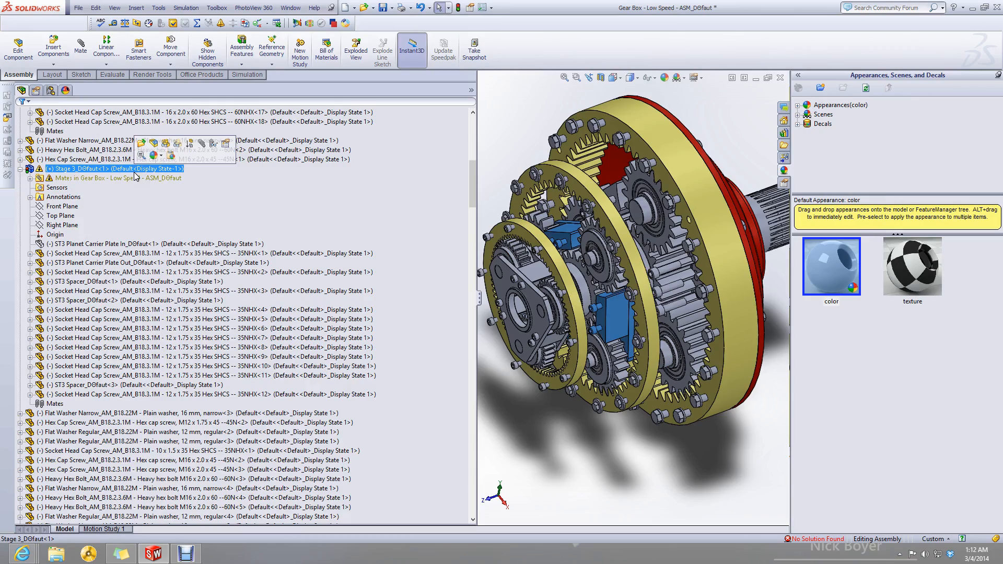
scroll(556, 306, down, 5)
middle_drag(556, 306, 528, 338)
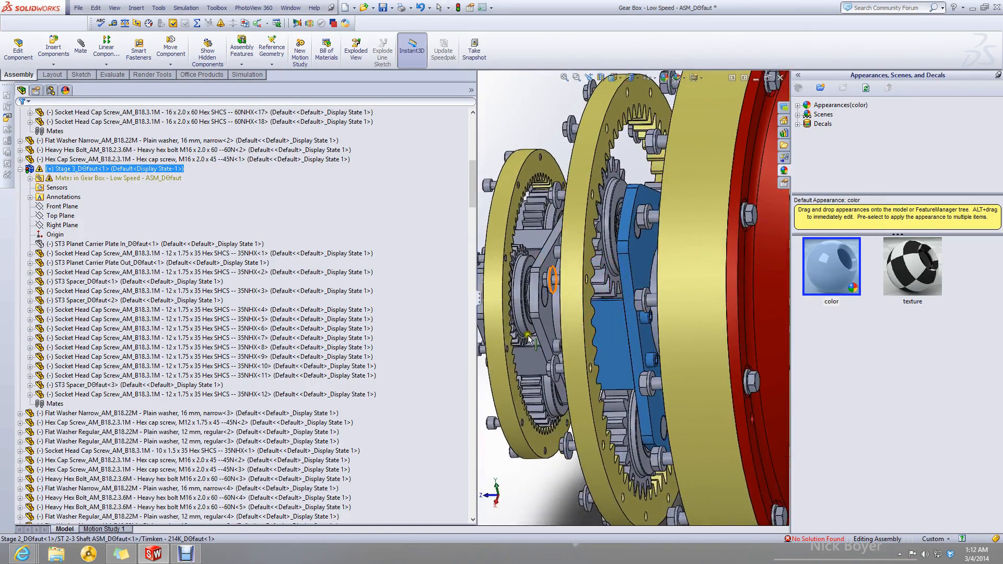
scroll(536, 465, up, 1)
click(537, 475)
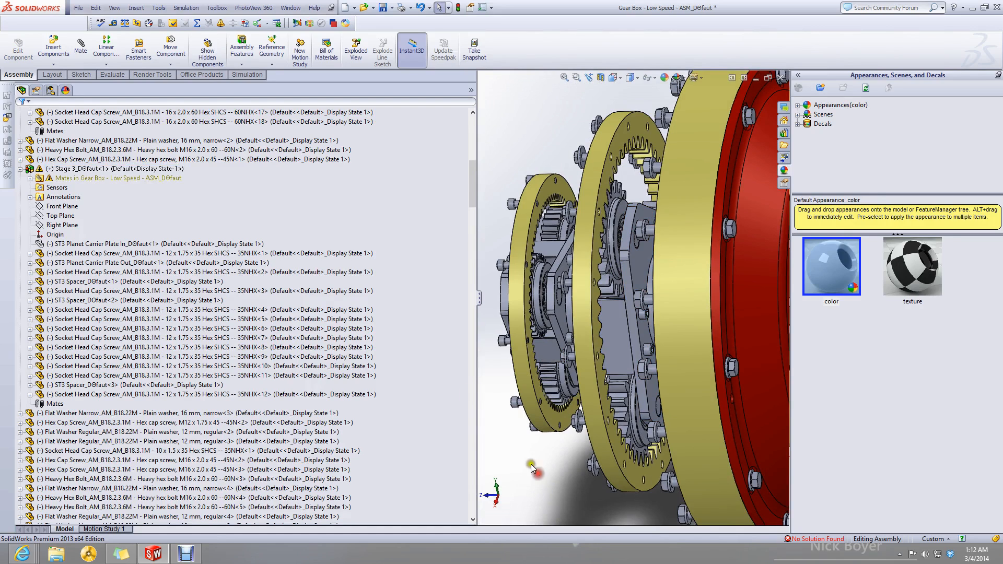
click(120, 169)
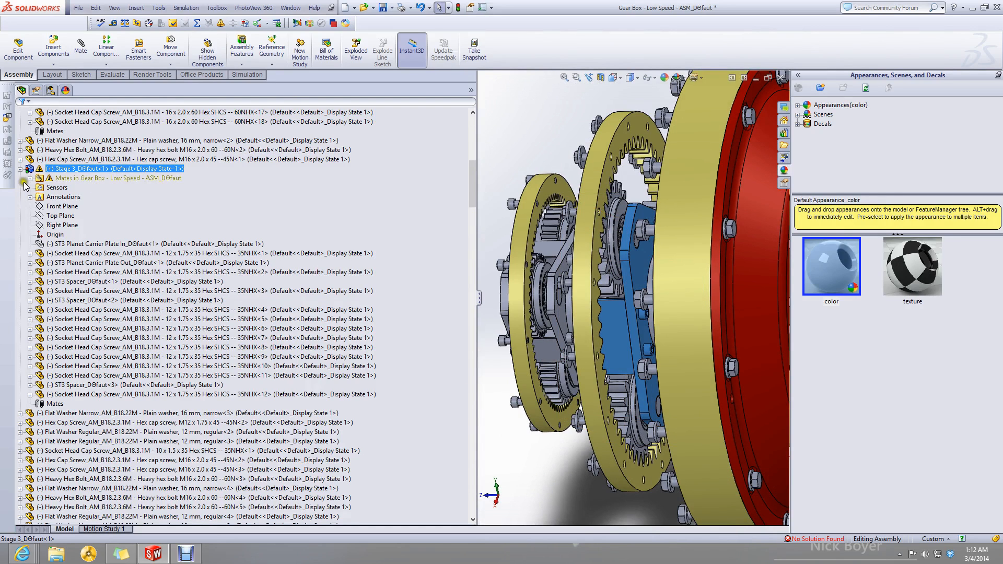
right_click(69, 247)
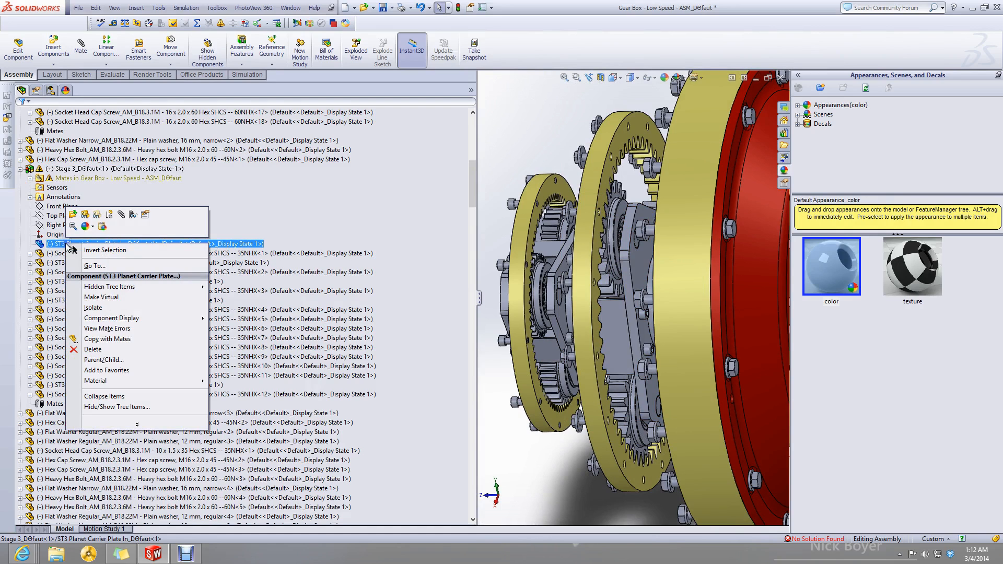
click(502, 162)
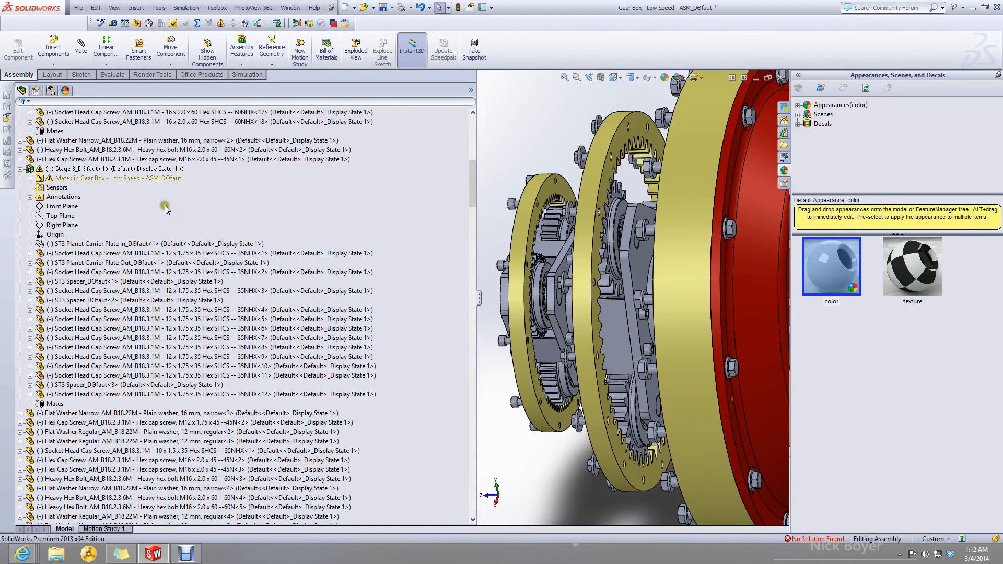
List the mates of Stage 3 and delete the Distance2 mate to the ST3 ring gear.
click(30, 178)
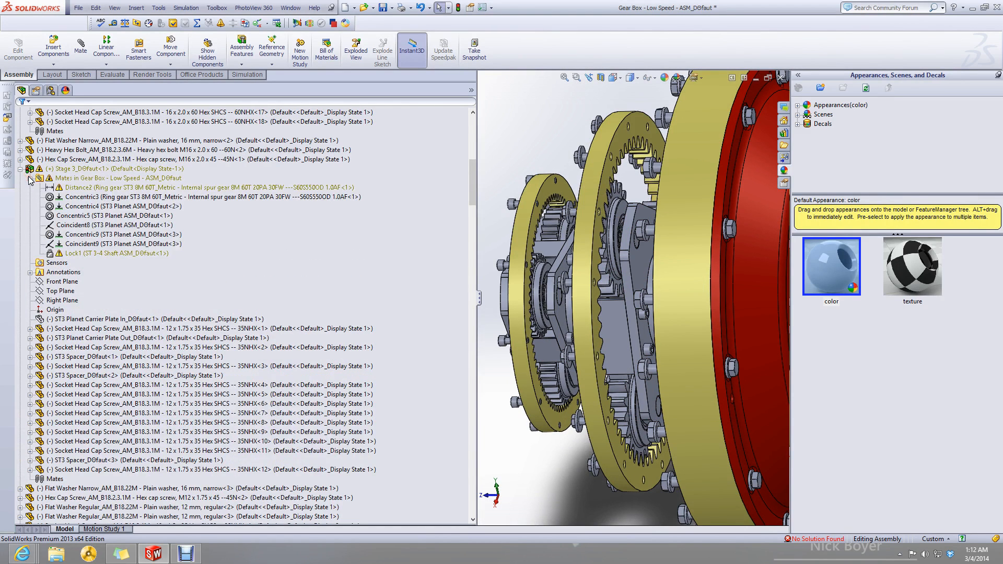
click(71, 187)
right_click(75, 188)
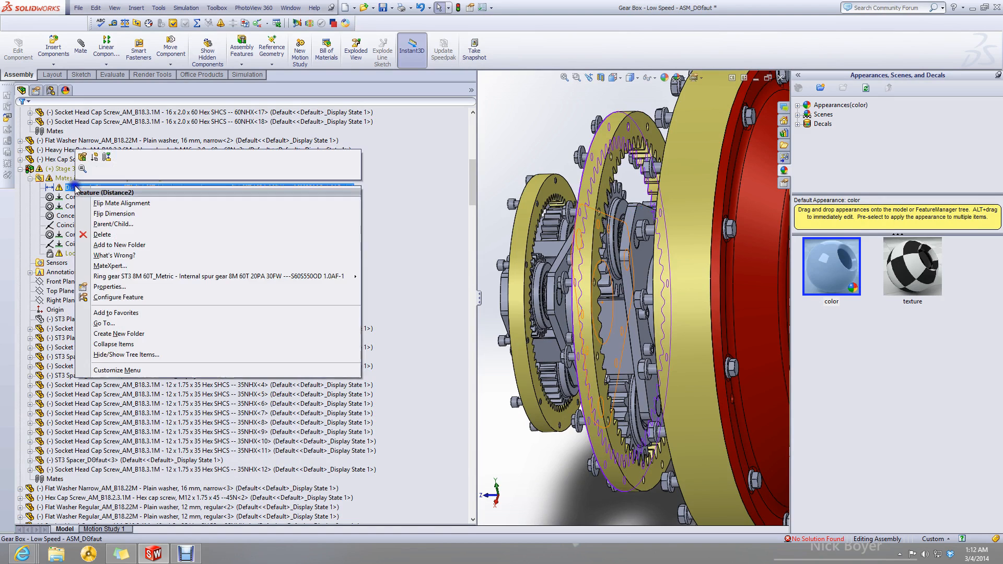
click(98, 235)
click(559, 216)
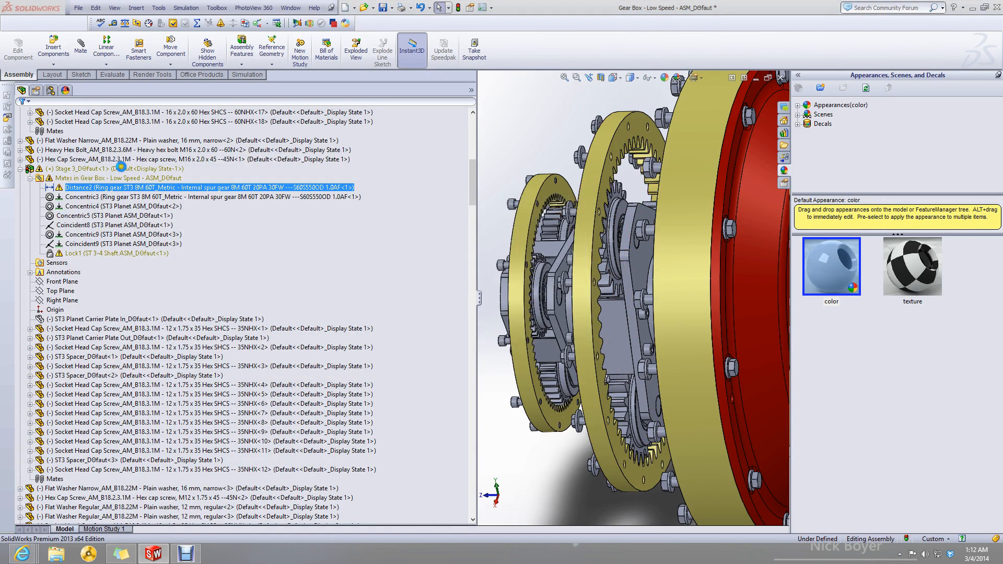
Turn the ST3 spacer to check that Stage 3 rotates together with the ST 3-4 shaft.
middle_drag(548, 230, 595, 248)
drag(598, 316, 592, 287)
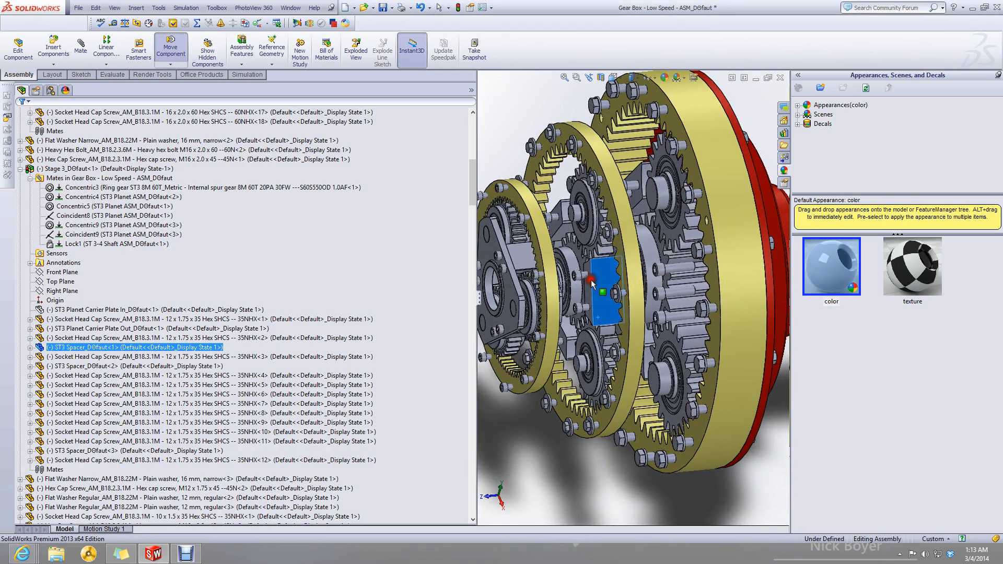
scroll(583, 277, up, 3)
scroll(551, 279, down, 5)
middle_drag(546, 261, 530, 232)
scroll(540, 251, up, 3)
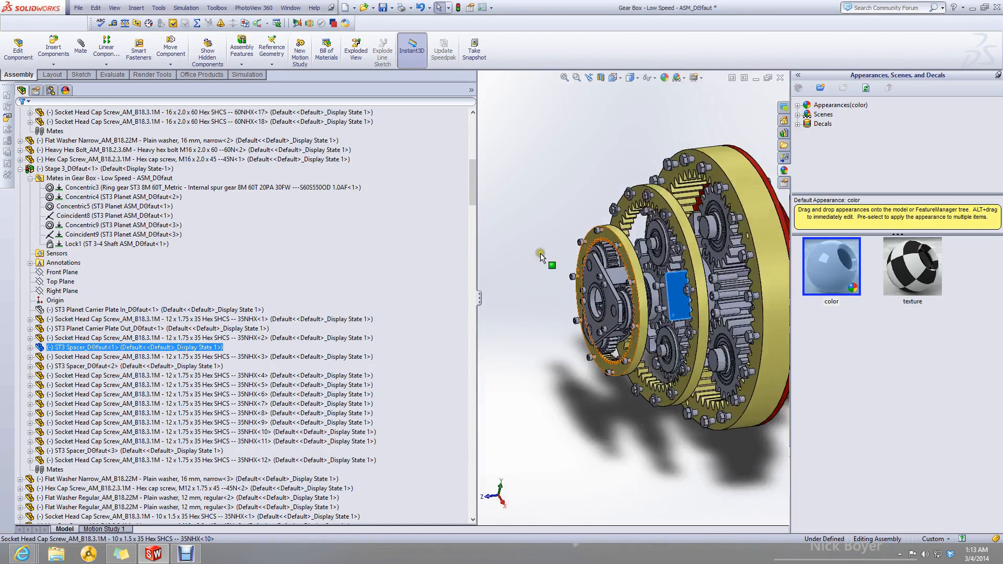
Turn the ST2 planet carrier plate to check the motion of all the connected stages.
scroll(674, 308, up, 3)
scroll(688, 337, down, 4)
click(681, 347)
scroll(424, 282, down, 2)
scroll(695, 319, up, 3)
scroll(595, 329, down, 4)
click(567, 385)
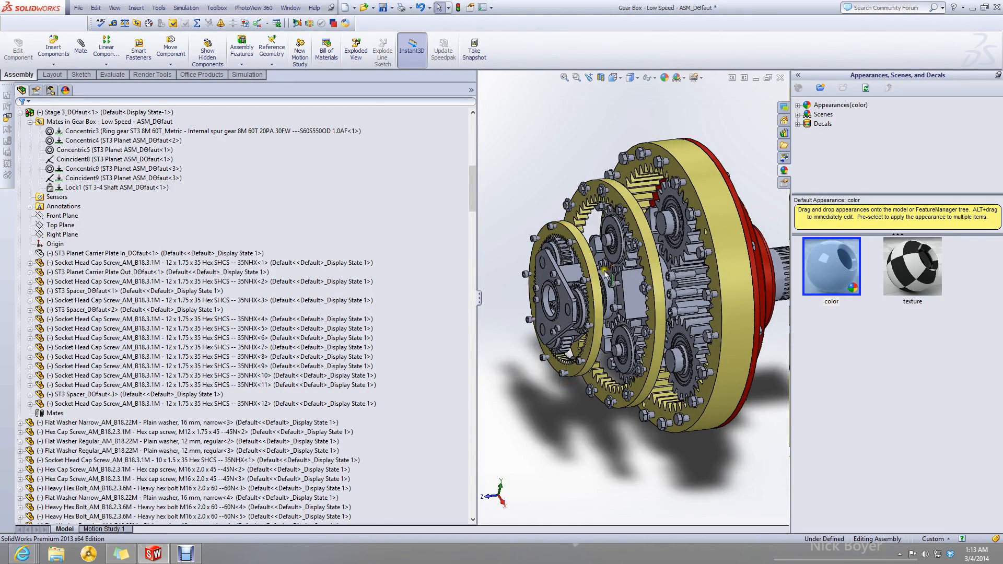
mouse_move(567, 301)
mouse_down()
mouse_move(557, 333)
mouse_move(542, 317)
mouse_move(561, 275)
mouse_move(545, 327)
mouse_up()
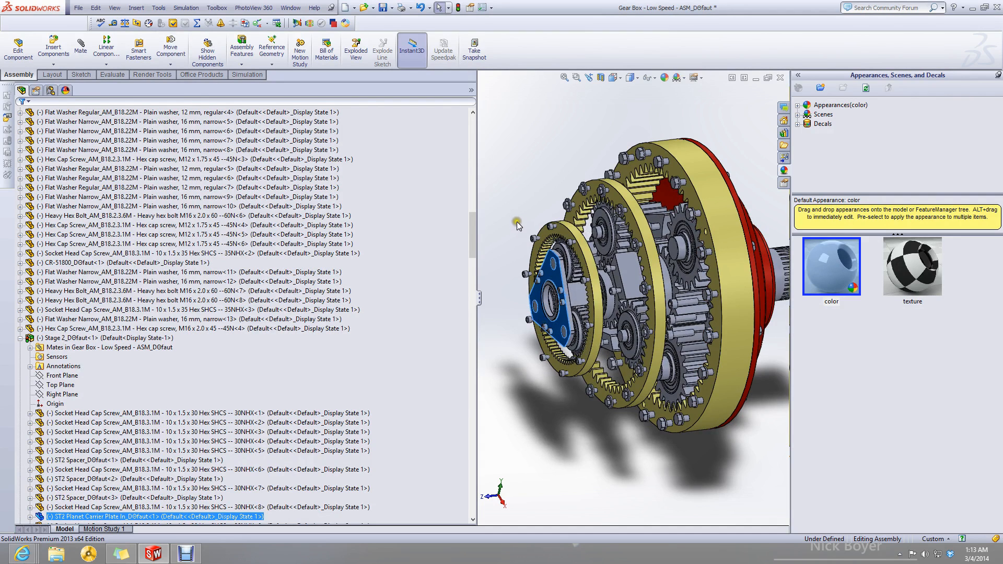
Rebuild and save the low-speed gear box assembly, and return to the Planetary Gearbox assembly.
click(517, 223)
key(f)
key(ctrl+s)
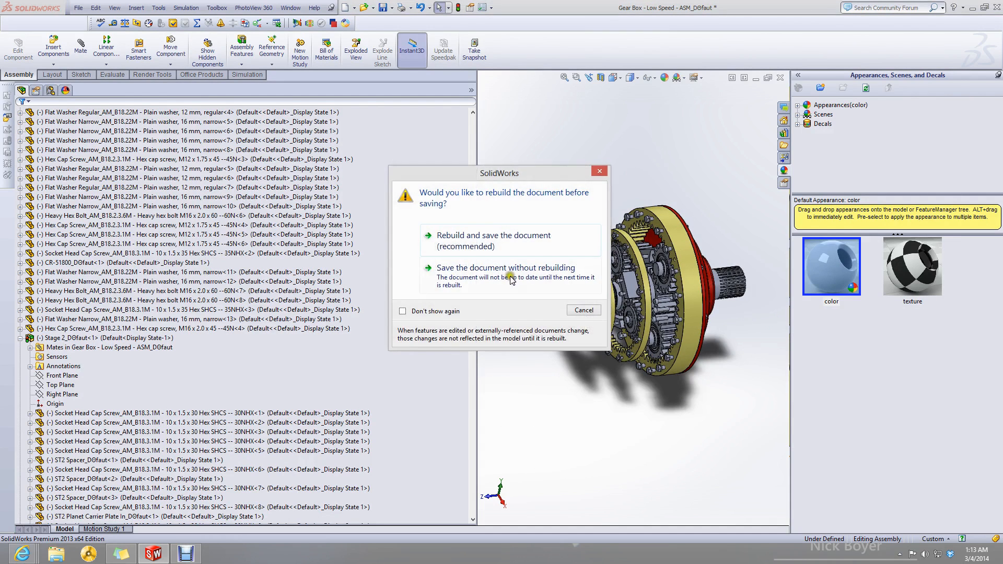
click(498, 244)
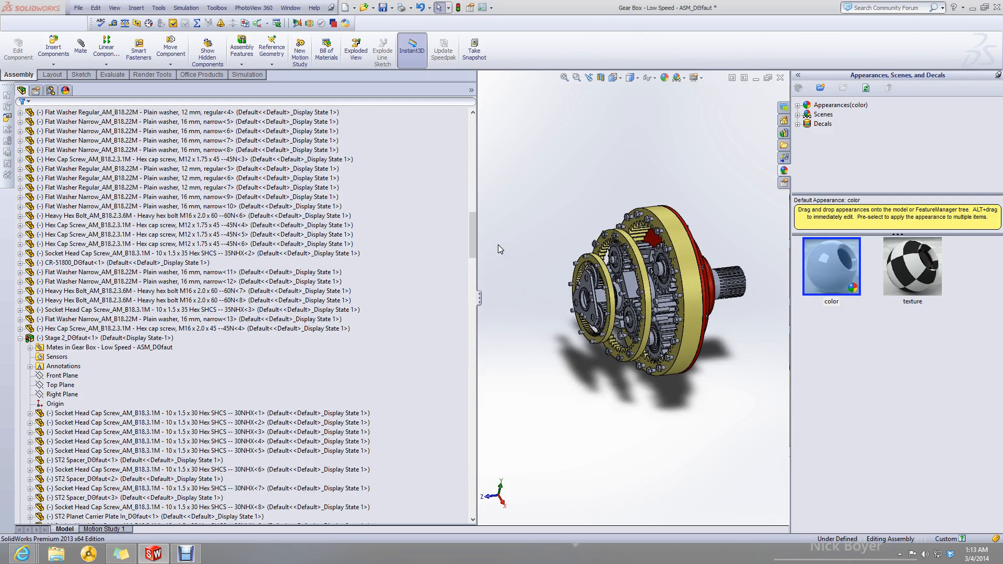
click(755, 78)
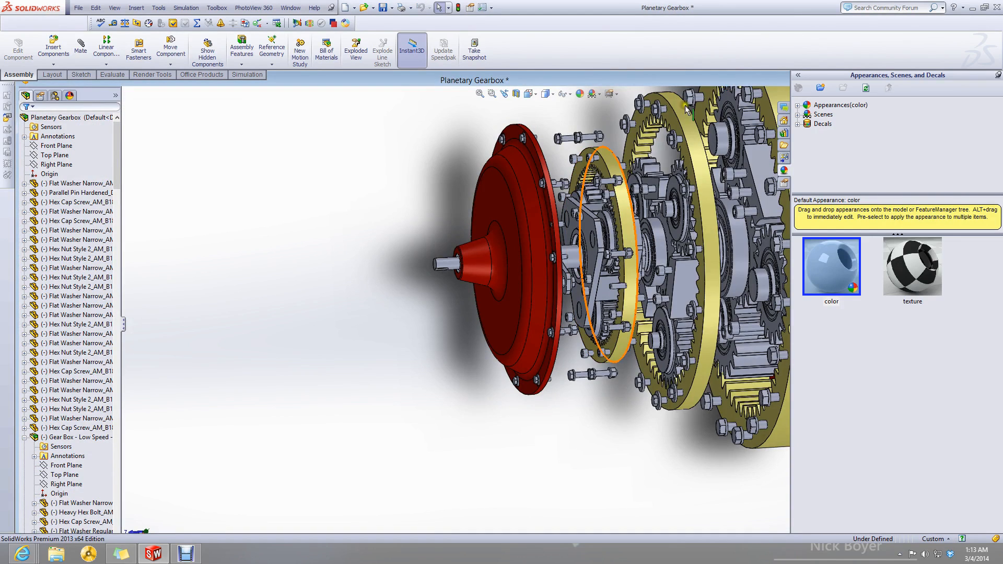
Maximize the Planetary Gearbox assembly window and open its Gear Box - Low Speed subassembly in a separate window.
double_click(705, 80)
scroll(657, 191, up, 4)
scroll(513, 250, down, 1)
mouse_move(513, 250)
middle_down()
mouse_move(488, 252)
mouse_move(527, 253)
middle_up()
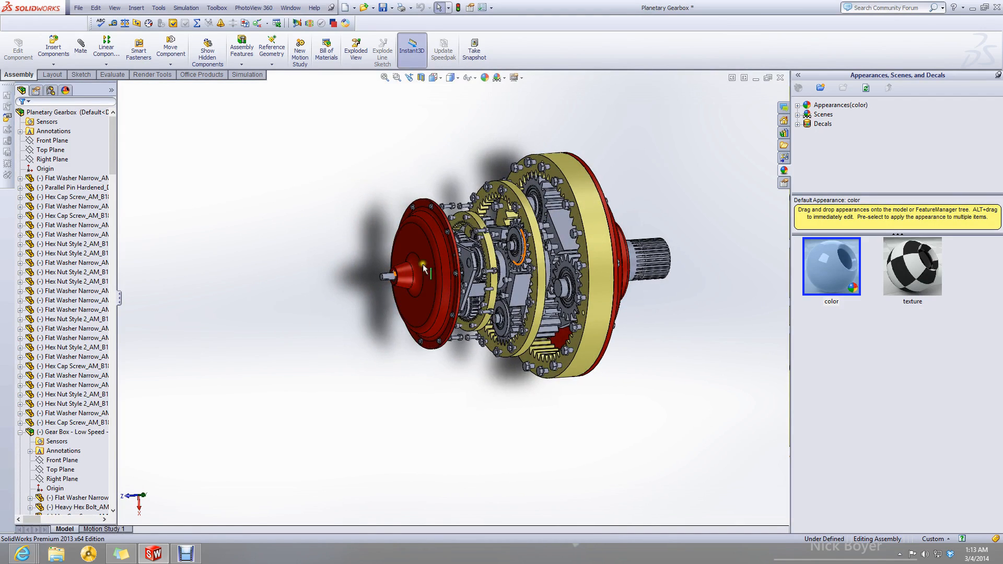
scroll(403, 277, down, 4)
scroll(35, 415, down, 7)
scroll(34, 415, down, 1)
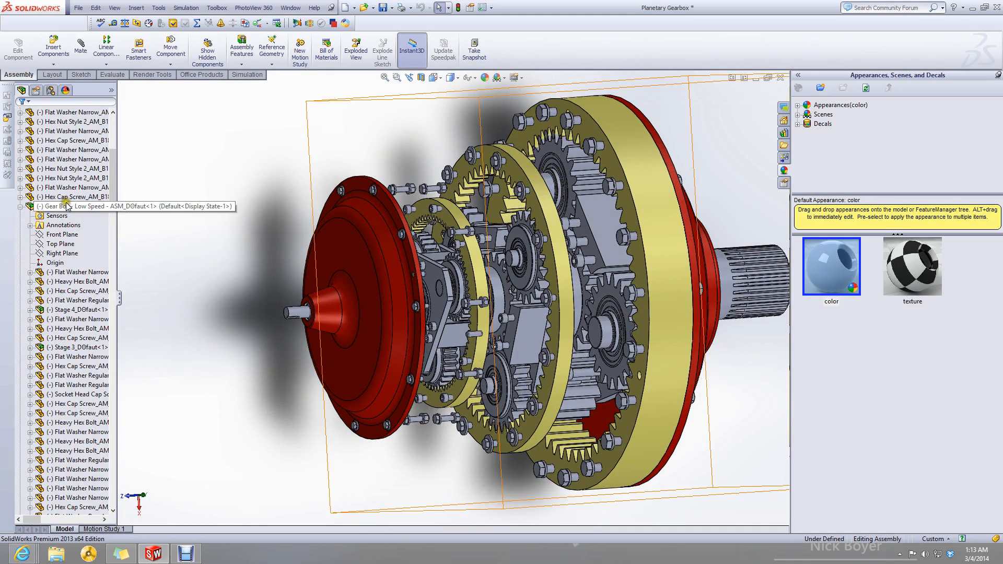
right_click(67, 206)
click(73, 173)
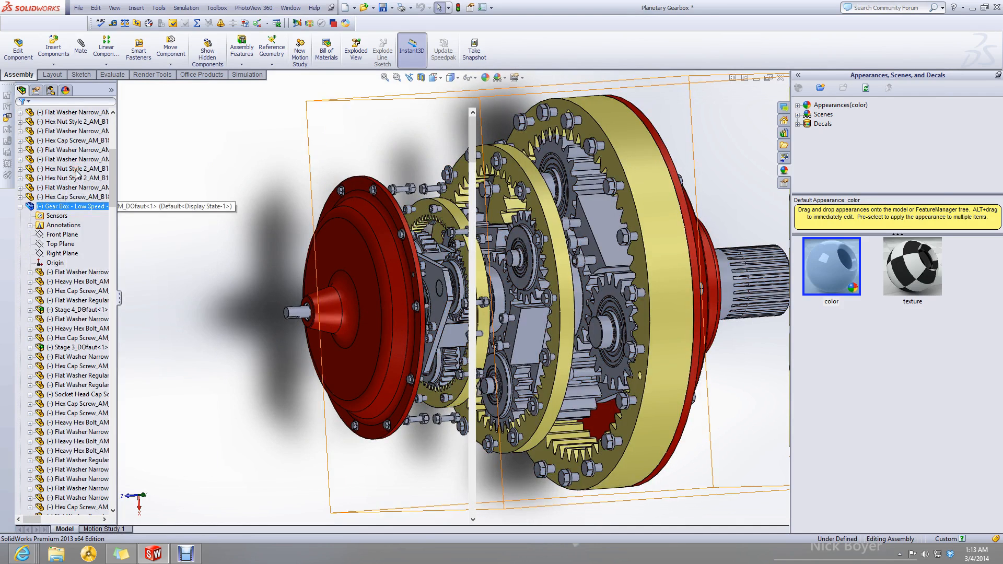
Show the hidden ST3 Planet Carrier Plate In component of Stage 3.
scroll(59, 367, down, 15)
scroll(75, 383, down, 10)
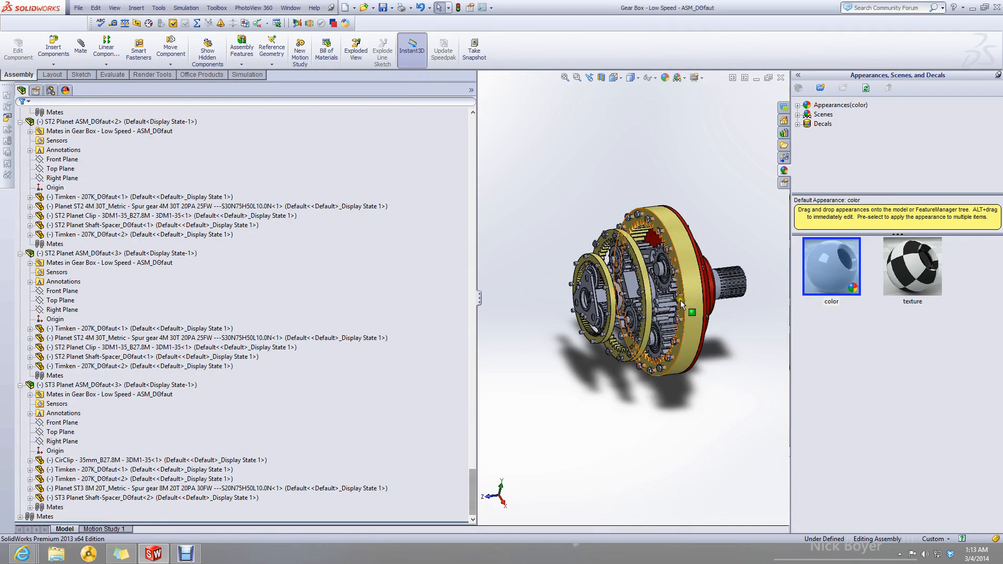
scroll(631, 309, down, 5)
click(621, 242)
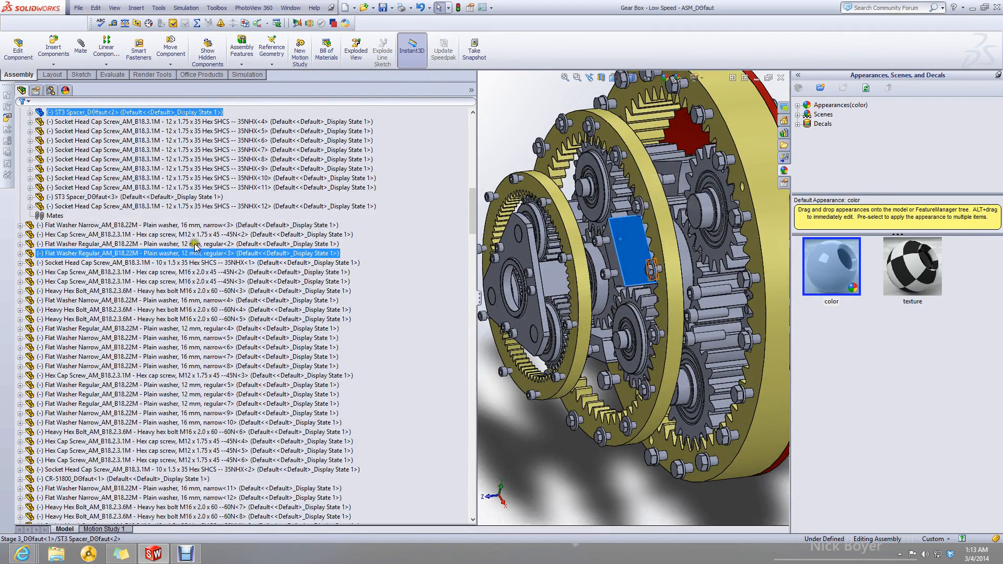
scroll(15, 210, up, 5)
click(87, 196)
right_click(88, 196)
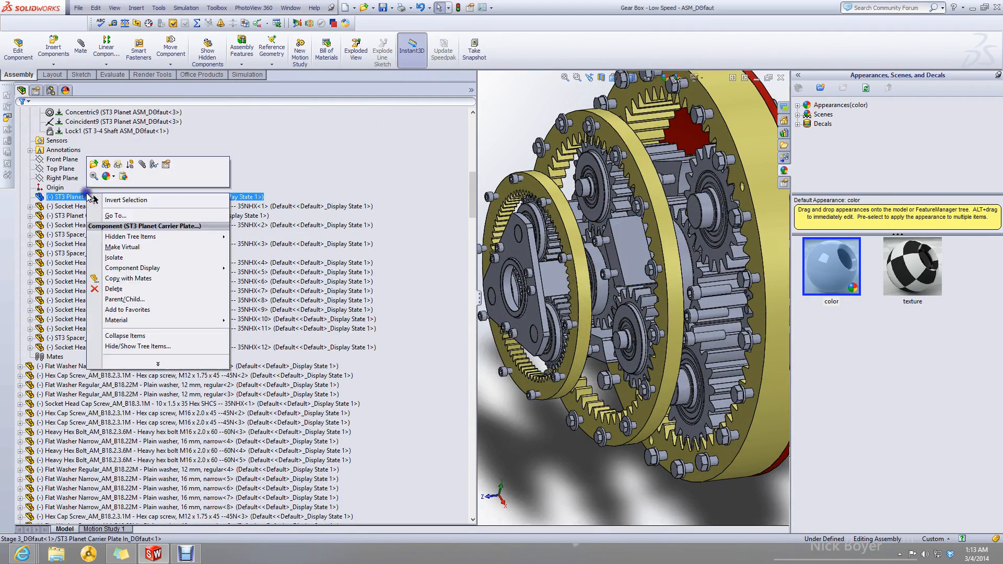
click(107, 167)
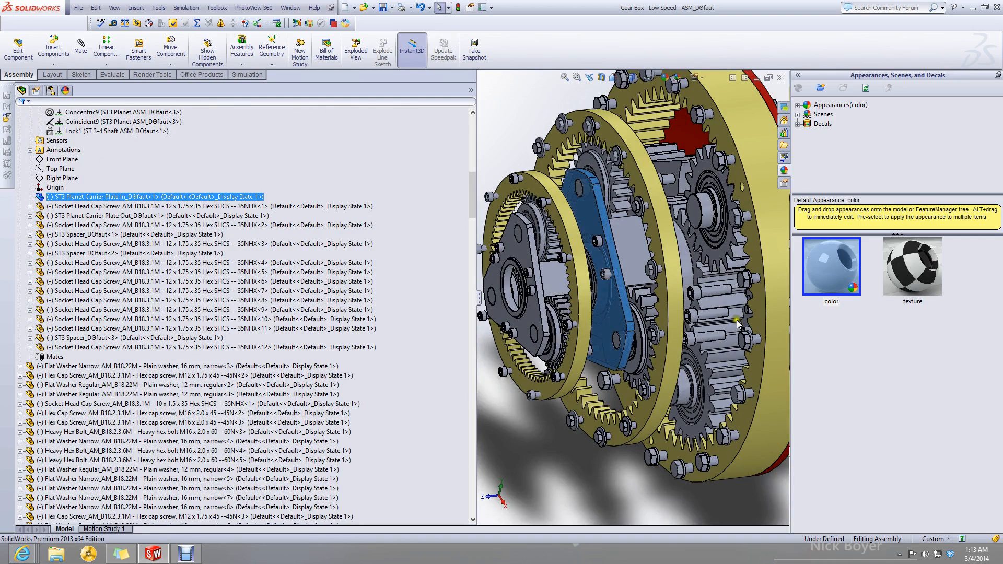
click(493, 437)
Show the hidden ST4 Planet Carrier Plate In component of Stage 4.
scroll(591, 306, down, 6)
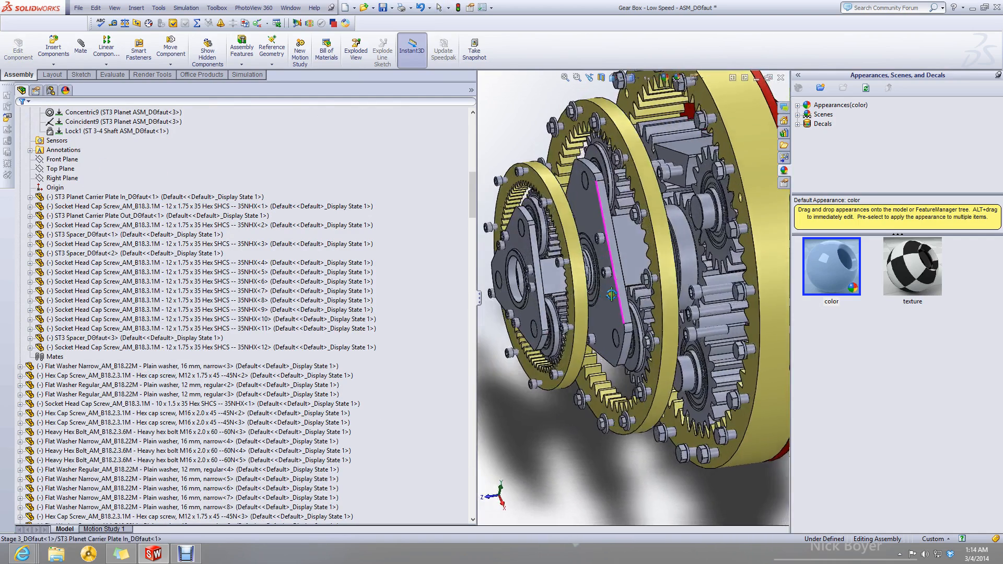
scroll(664, 195, up, 5)
scroll(634, 137, down, 4)
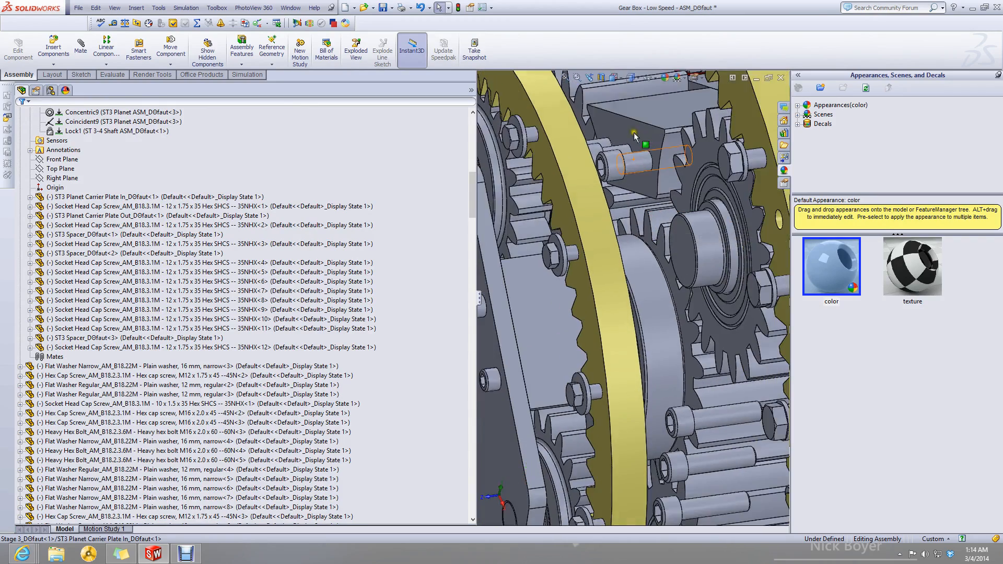
click(648, 112)
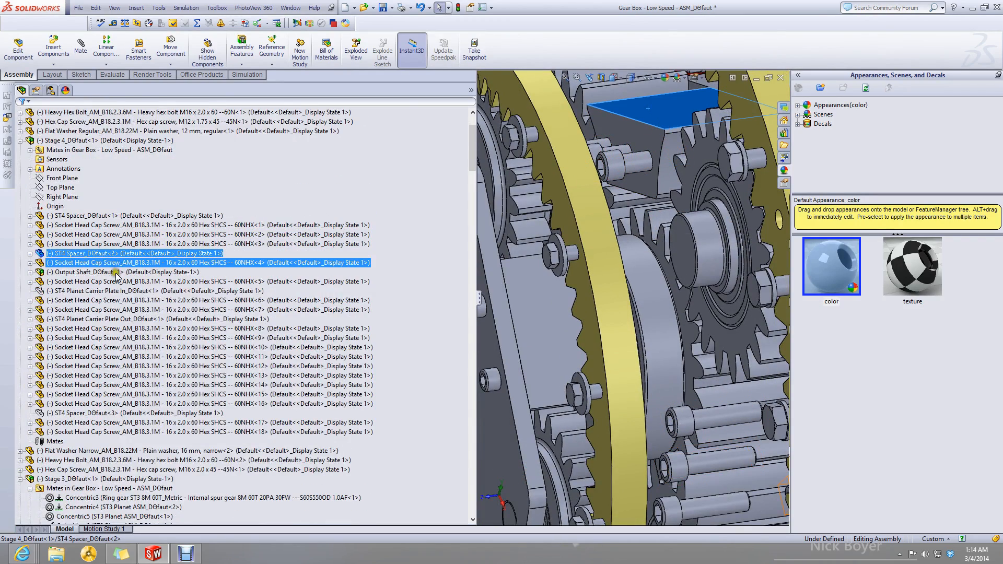
right_click(108, 290)
click(137, 260)
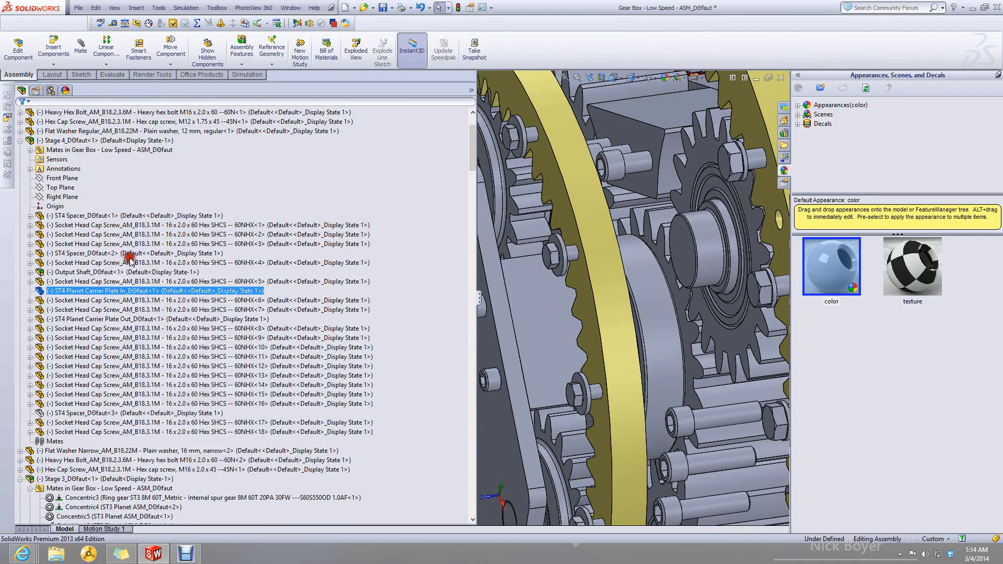
scroll(631, 314, up, 8)
click(679, 421)
scroll(662, 313, down, 4)
mouse_move(659, 314)
middle_down()
mouse_move(580, 324)
mouse_move(660, 318)
middle_up()
scroll(92, 275, down, 3)
Collapse Stages 4, 3 and 2 in the component tree and show the hidden Low Speed Case.
click(92, 272)
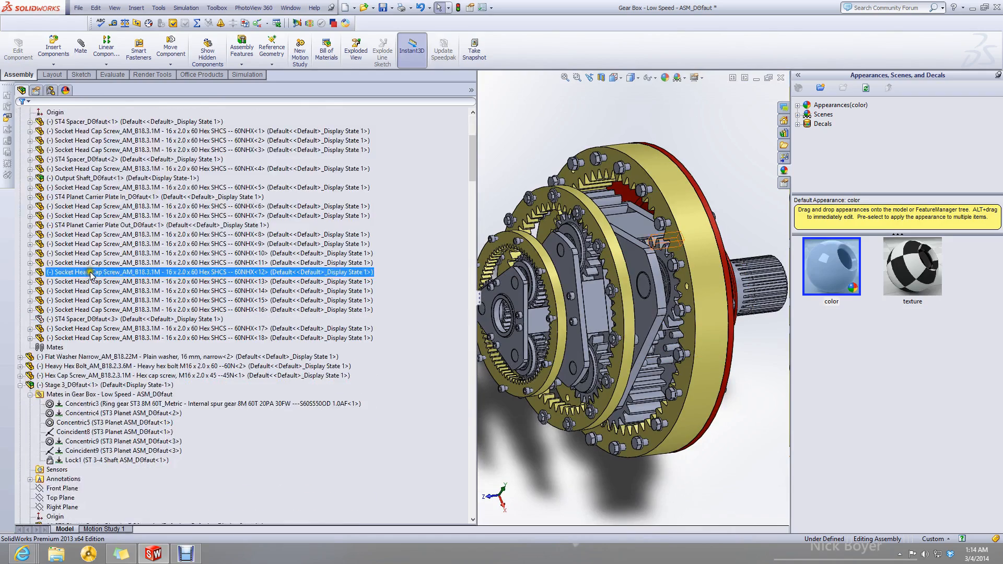
scroll(91, 276, up, 6)
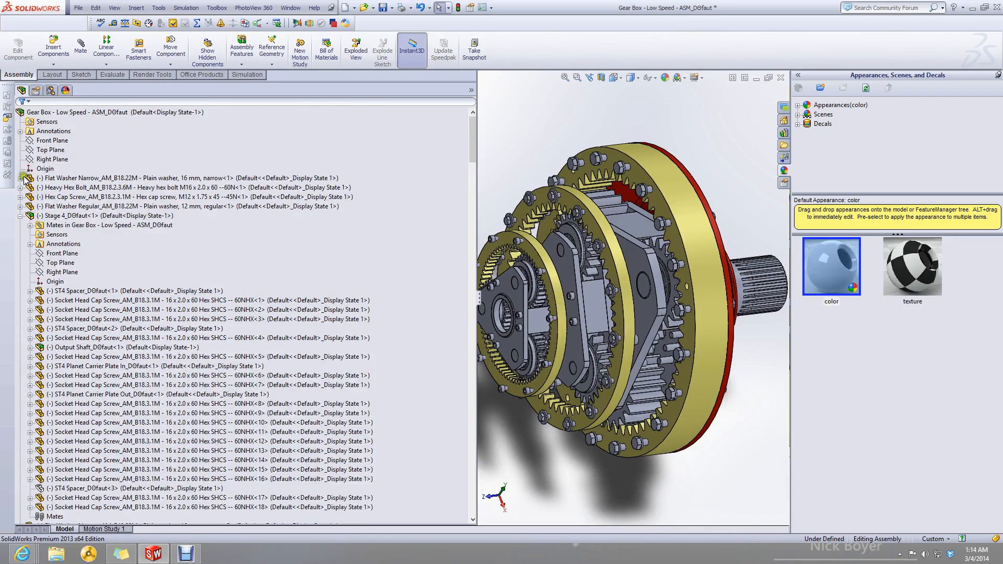
click(21, 215)
click(20, 253)
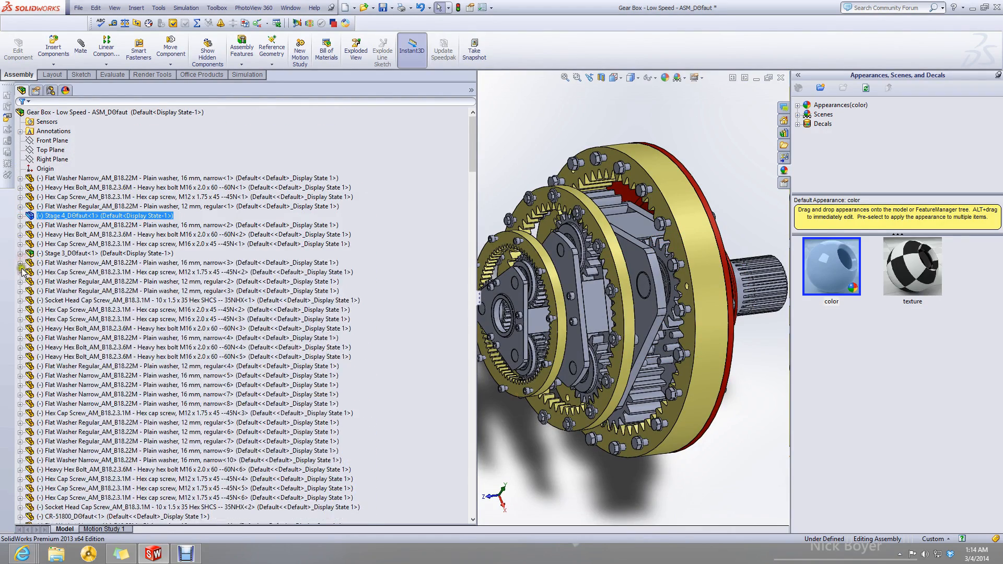
scroll(26, 313, down, 5)
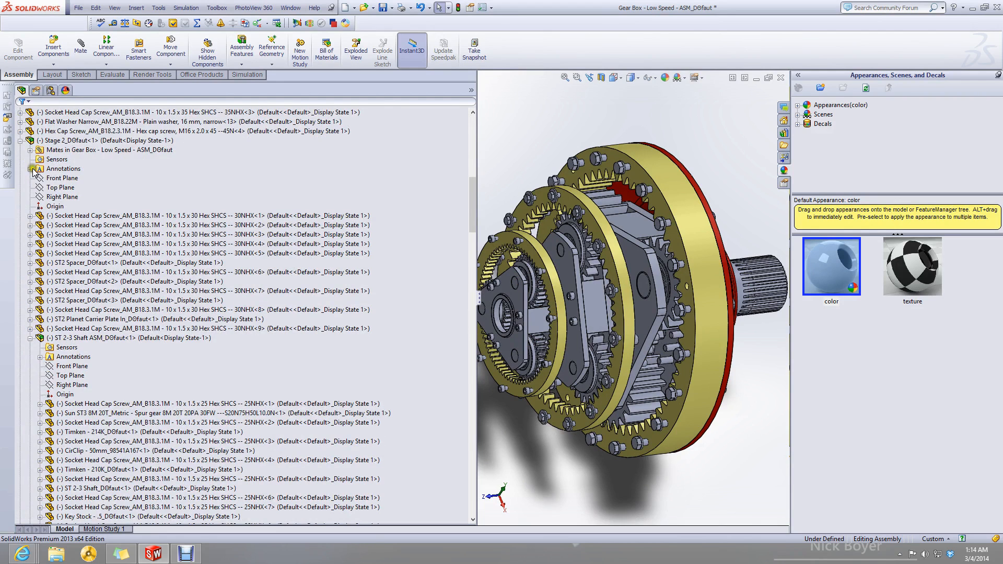
click(19, 141)
right_click(44, 244)
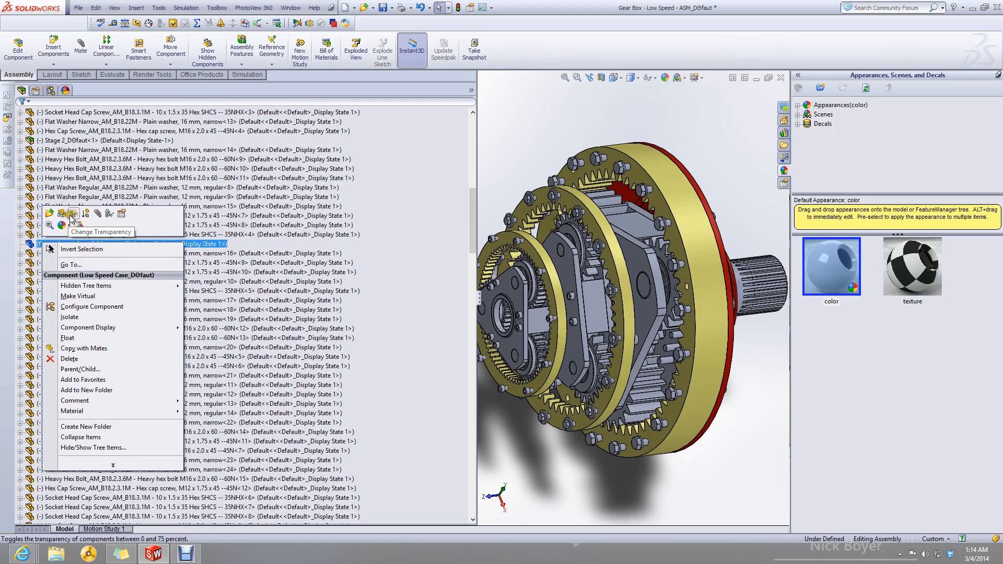
click(67, 224)
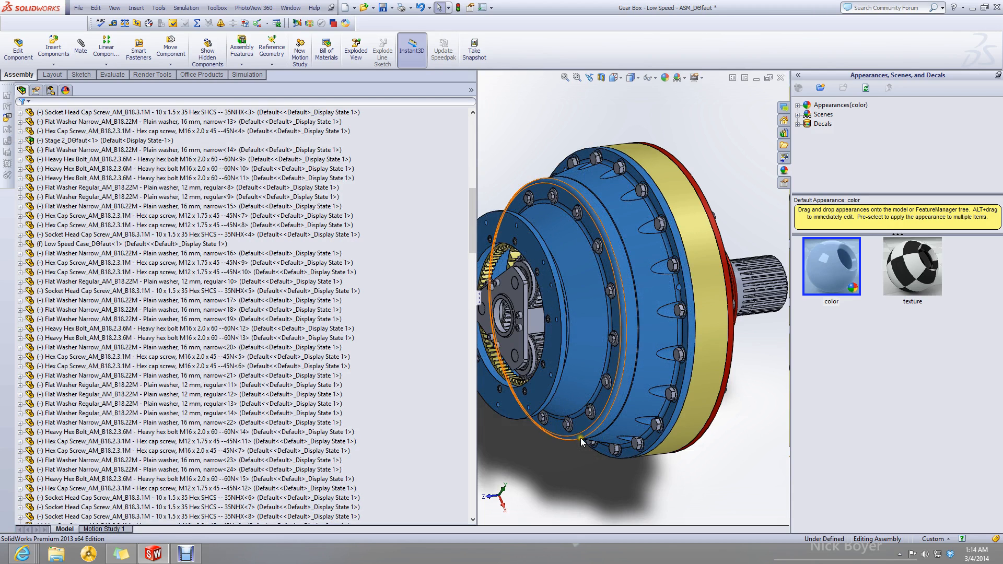
click(573, 480)
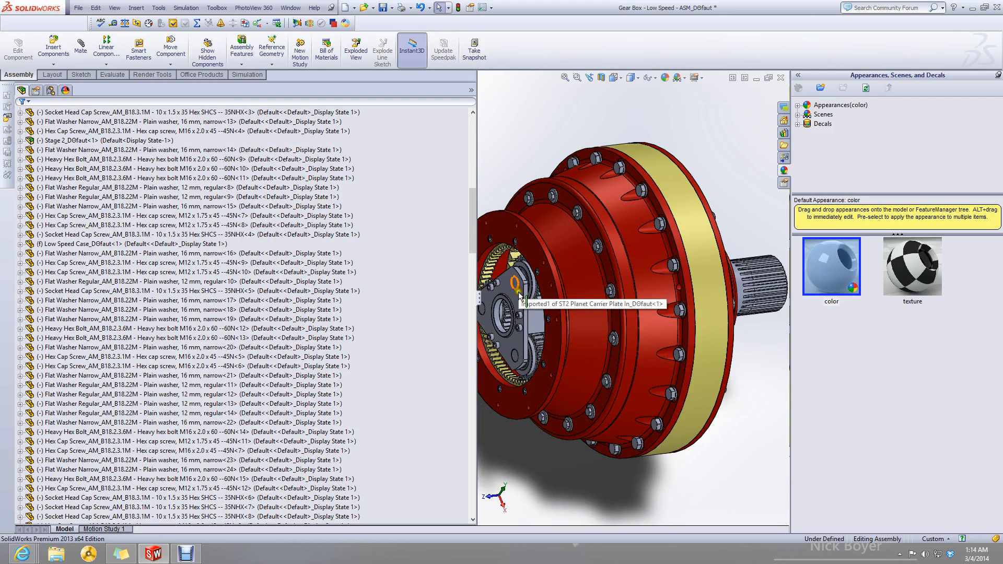
Turn the ST2 planet carrier plate to check its motion inside the visible Low Speed Case.
drag(515, 299, 507, 365)
click(519, 453)
middle_drag(723, 211, 679, 204)
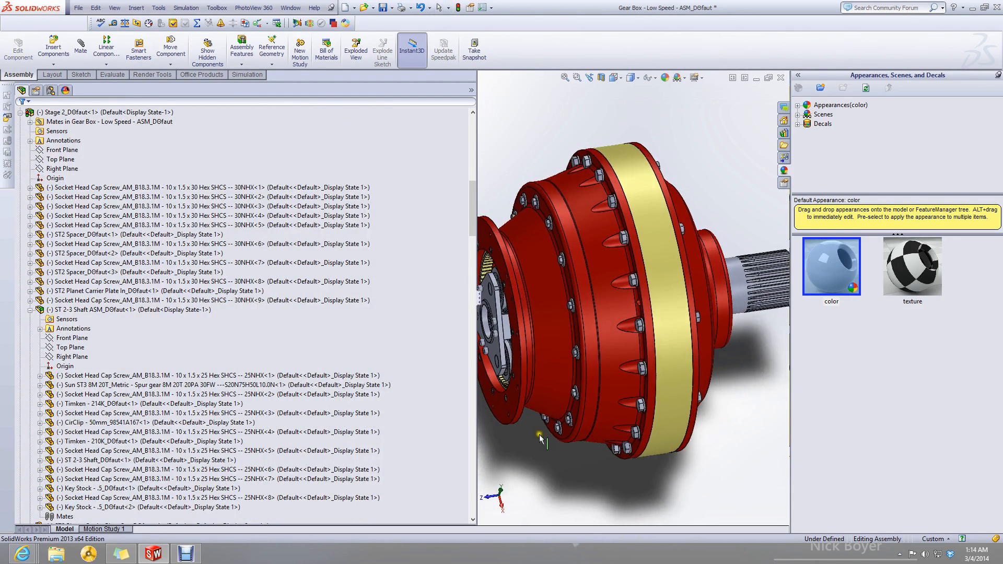
Save the Gear Box - Low Speed assembly.
scroll(680, 204, up, 3)
key(ctrl+s)
click(520, 245)
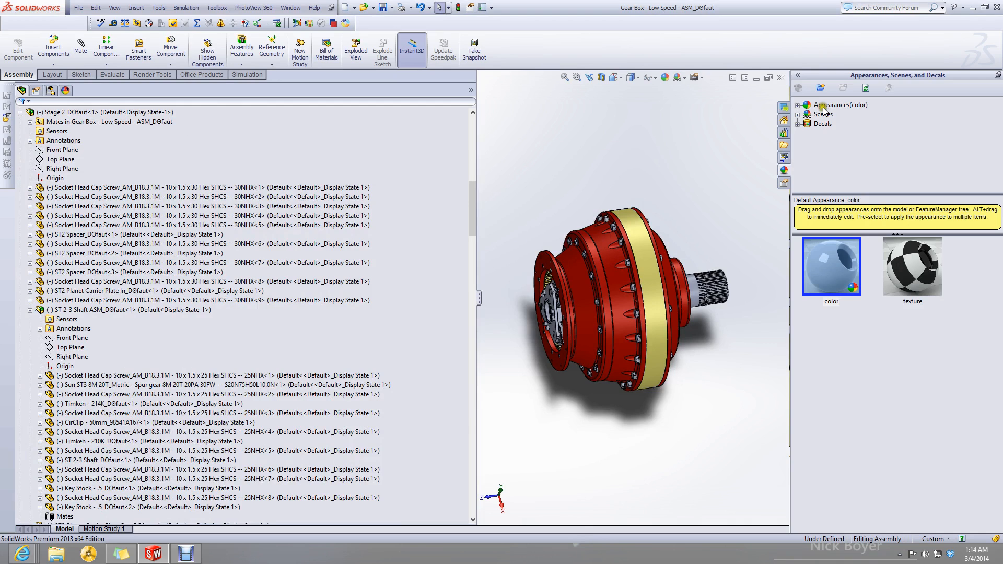
scroll(572, 301, down, 3)
scroll(572, 300, down, 5)
middle_drag(573, 299, 619, 291)
scroll(620, 290, up, 5)
scroll(620, 291, up, 3)
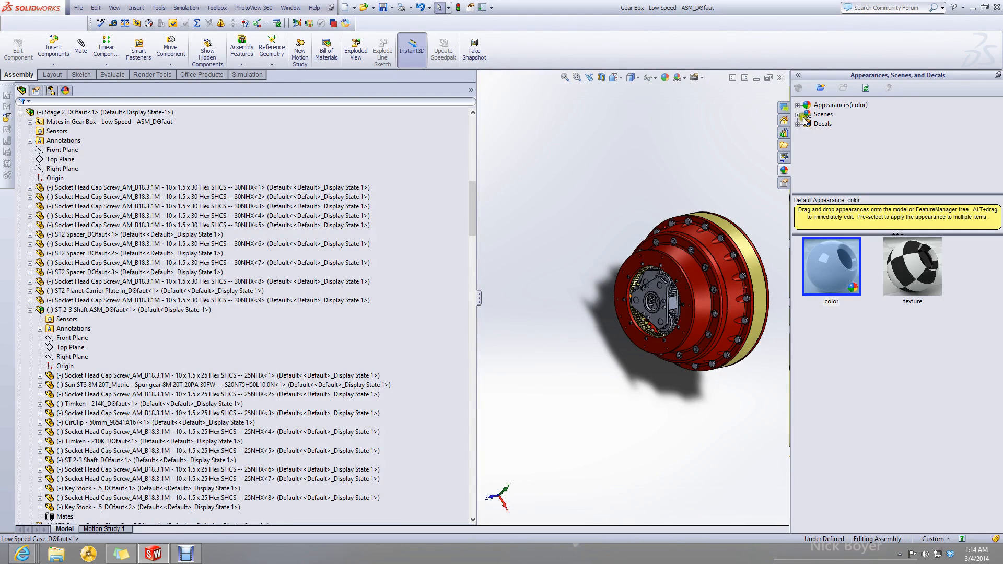
Return to the Planetary Gearbox assembly, maximized, and show the hidden Low Speed Case there.
click(757, 79)
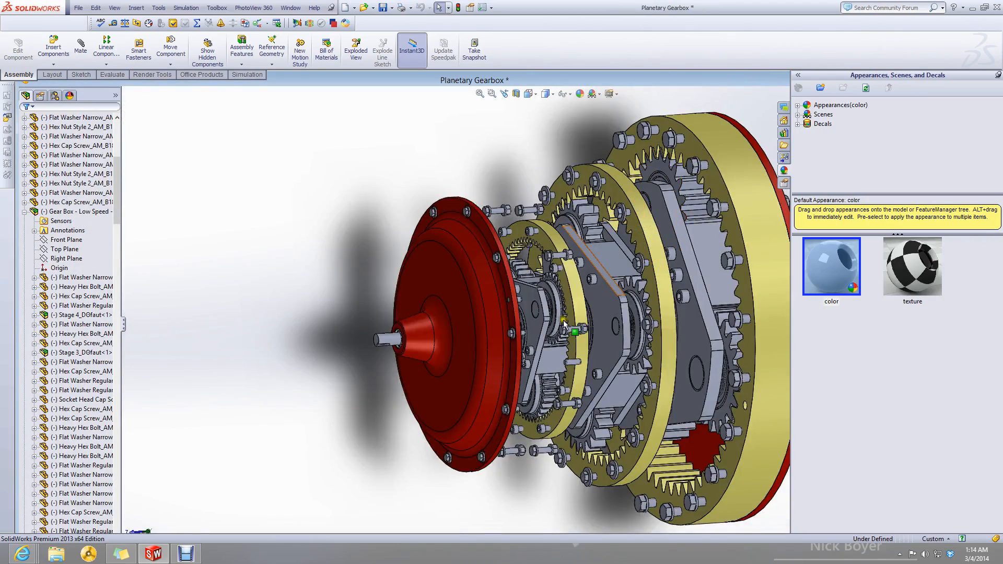
middle_drag(563, 324, 544, 361)
double_click(667, 82)
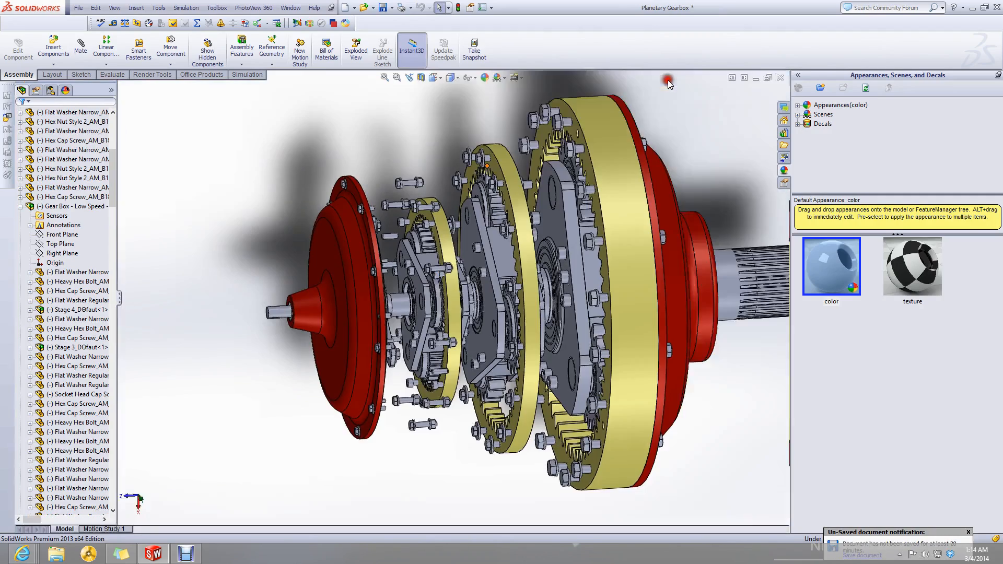
scroll(621, 210, up, 3)
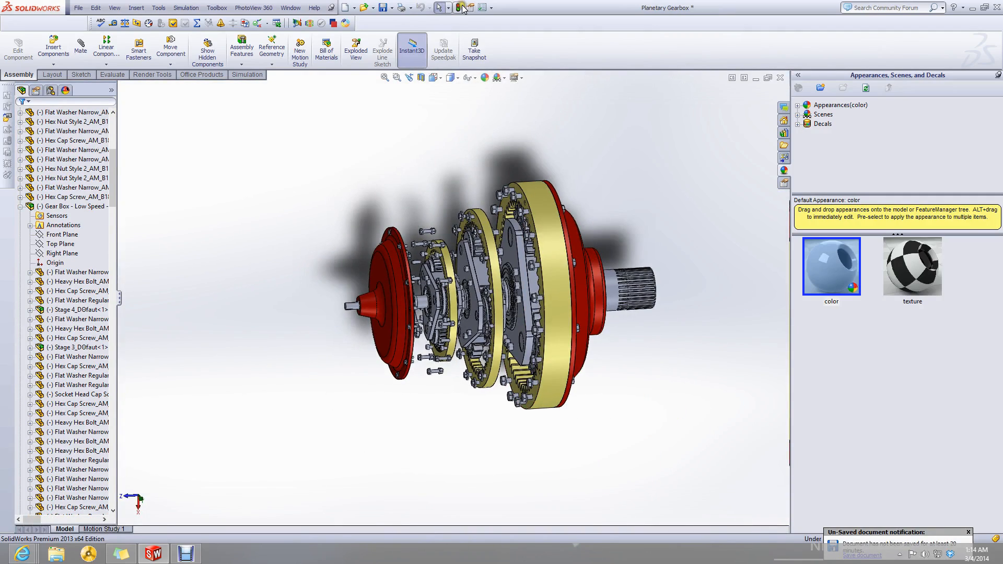
click(565, 313)
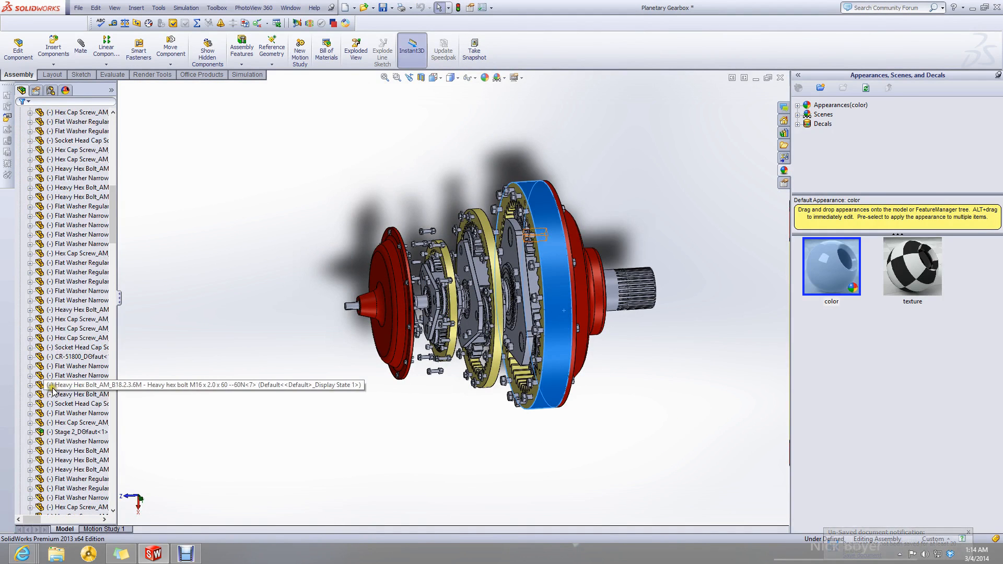
click(72, 395)
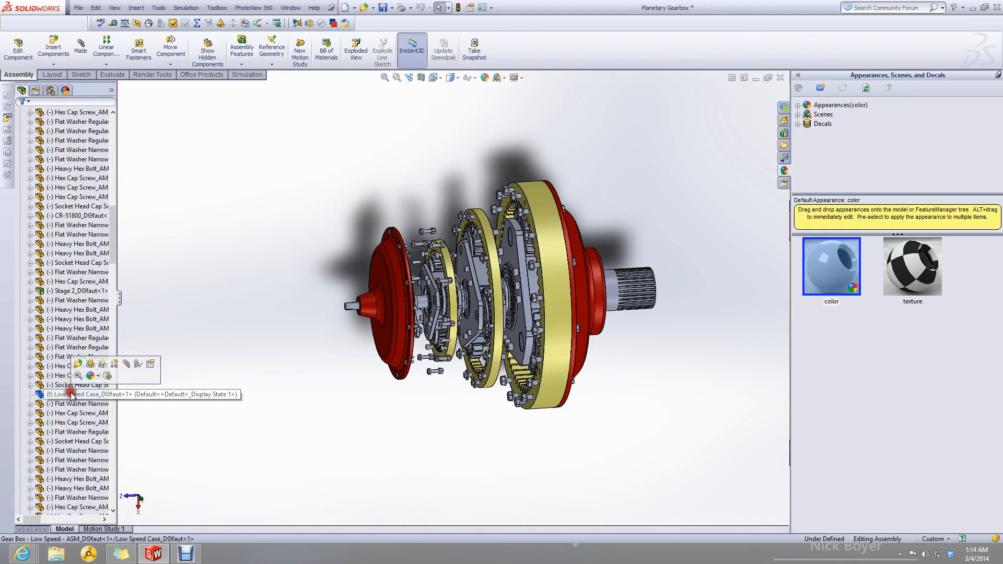
right_click(72, 395)
click(94, 358)
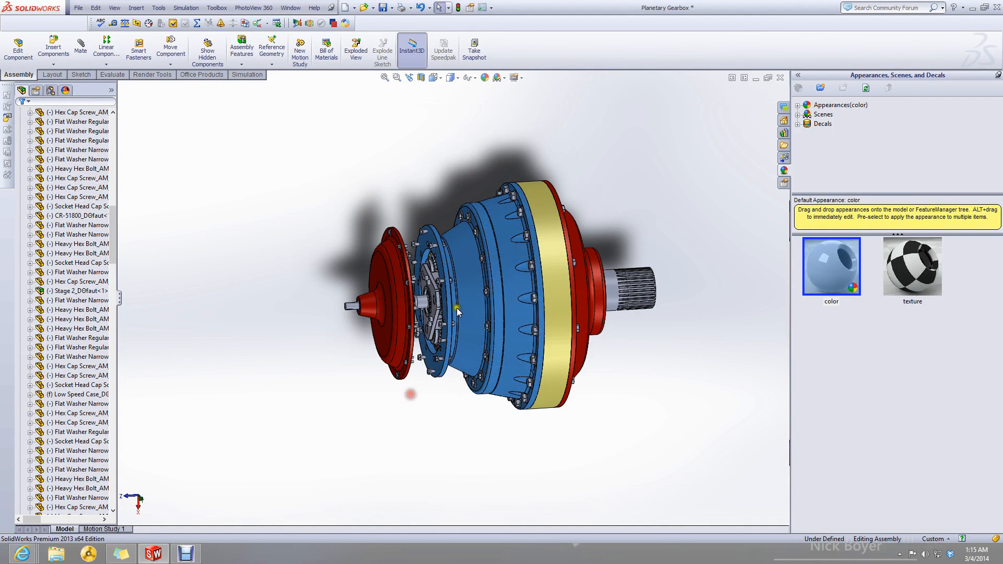
Inspect the gap between the two casings and select the ST2 planet carrier plate there.
scroll(472, 284, down, 3)
click(411, 281)
scroll(412, 280, down, 3)
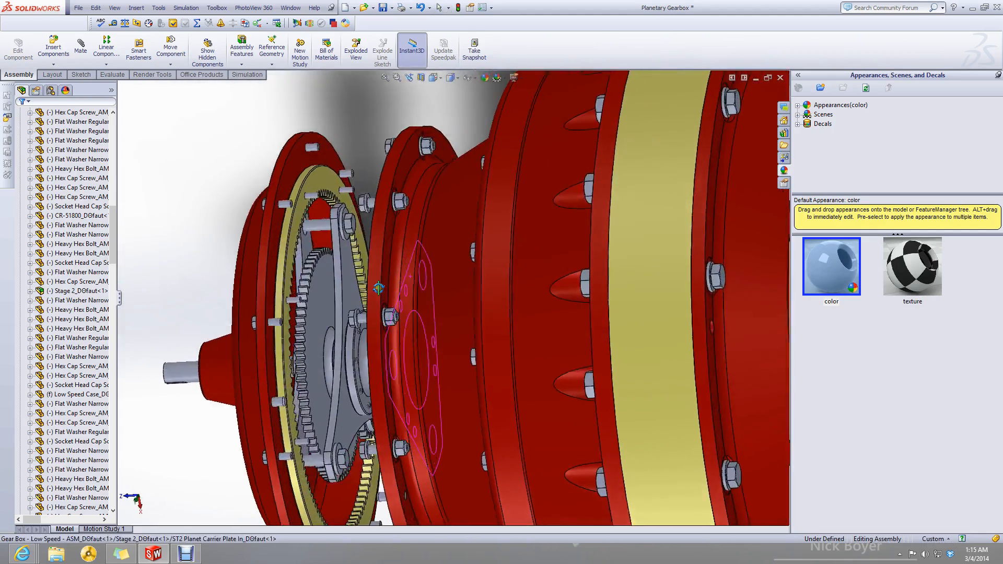
middle_drag(408, 280, 438, 339)
scroll(438, 338, down, 3)
scroll(483, 414, up, 4)
click(468, 355)
scroll(47, 337, up, 10)
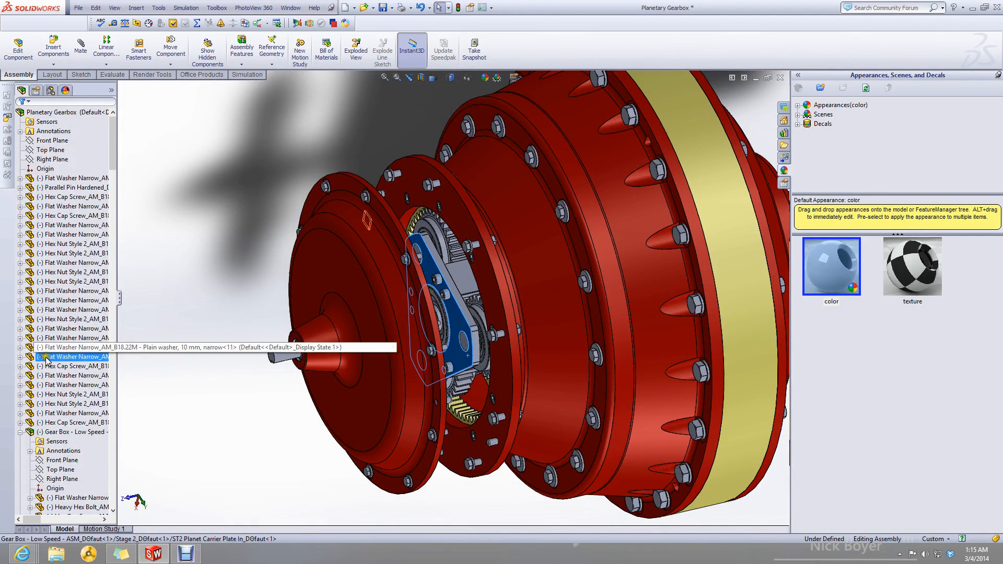
Dissolve the Gear Box - Low Speed subassembly so its components belong directly to the Planetary Gearbox assembly.
click(62, 469)
click(68, 432)
right_click(68, 432)
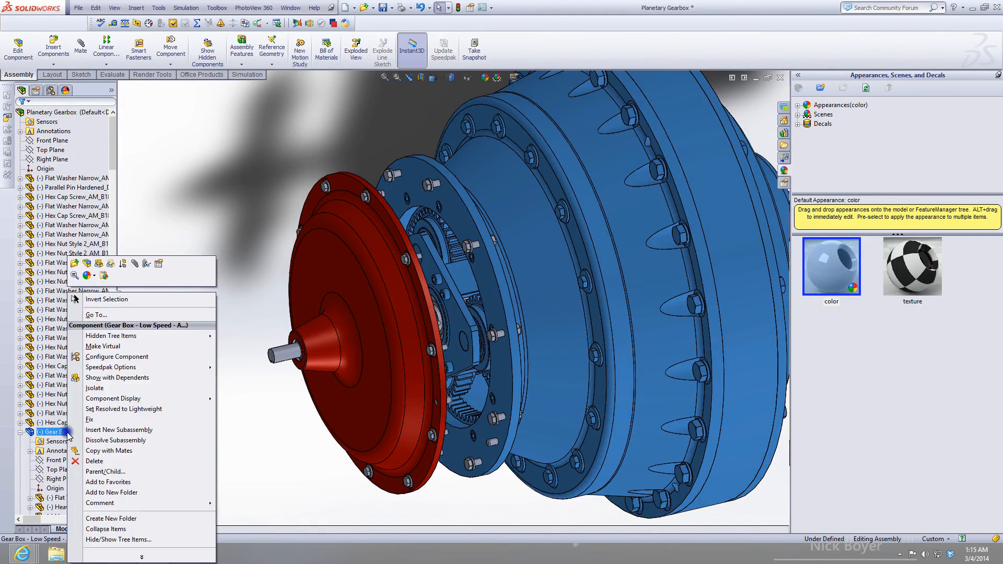
click(131, 440)
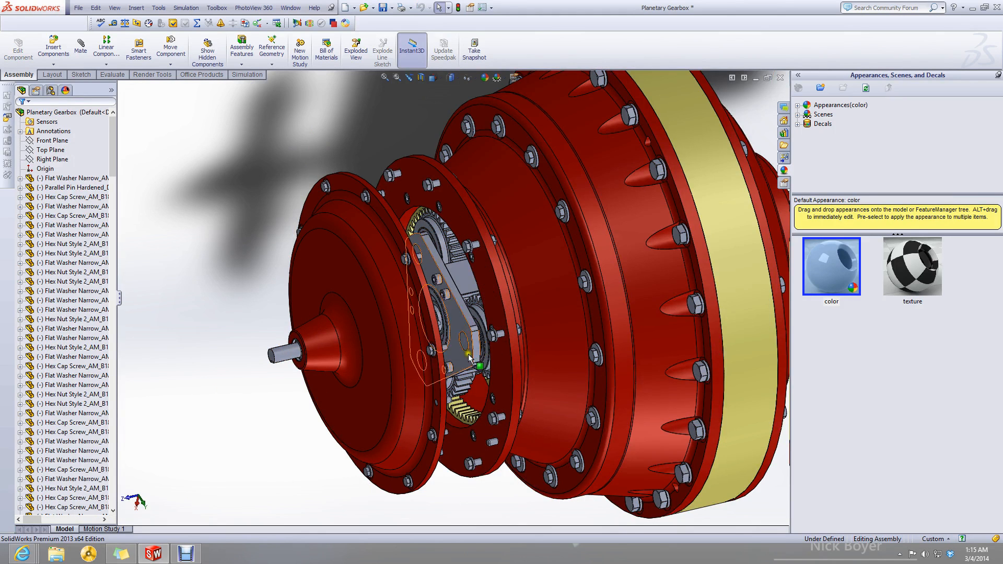
Turn the ST2 planet carrier plate to check the motion of Stage 2 in the full assembly.
scroll(468, 355, up, 4)
scroll(489, 330, down, 1)
drag(451, 322, 452, 323)
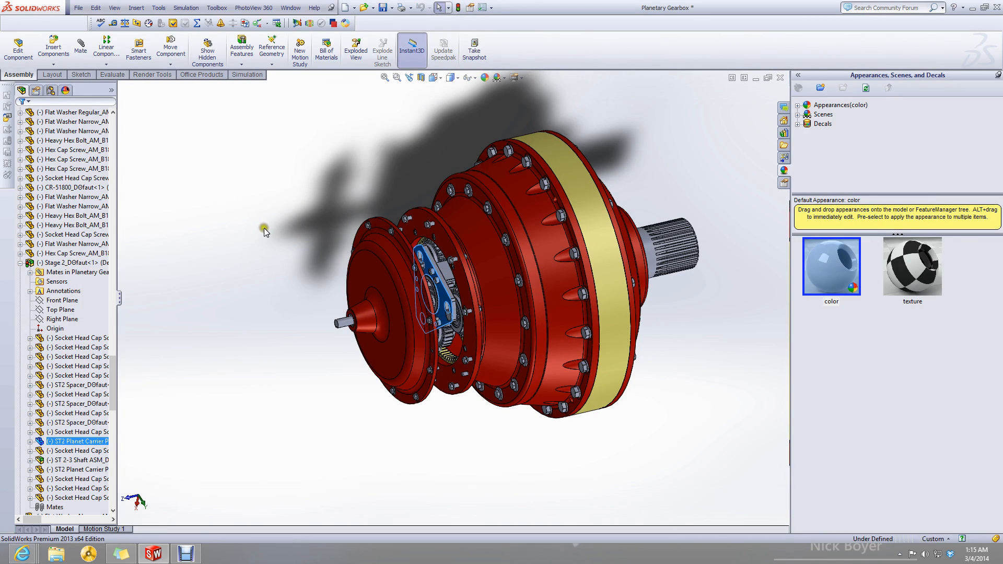
scroll(473, 323, down, 1)
middle_drag(503, 325, 434, 267)
scroll(468, 324, up, 1)
scroll(462, 320, down, 5)
mouse_move(422, 259)
mouse_down()
mouse_move(435, 391)
mouse_move(415, 313)
mouse_move(355, 271)
mouse_move(427, 269)
mouse_up()
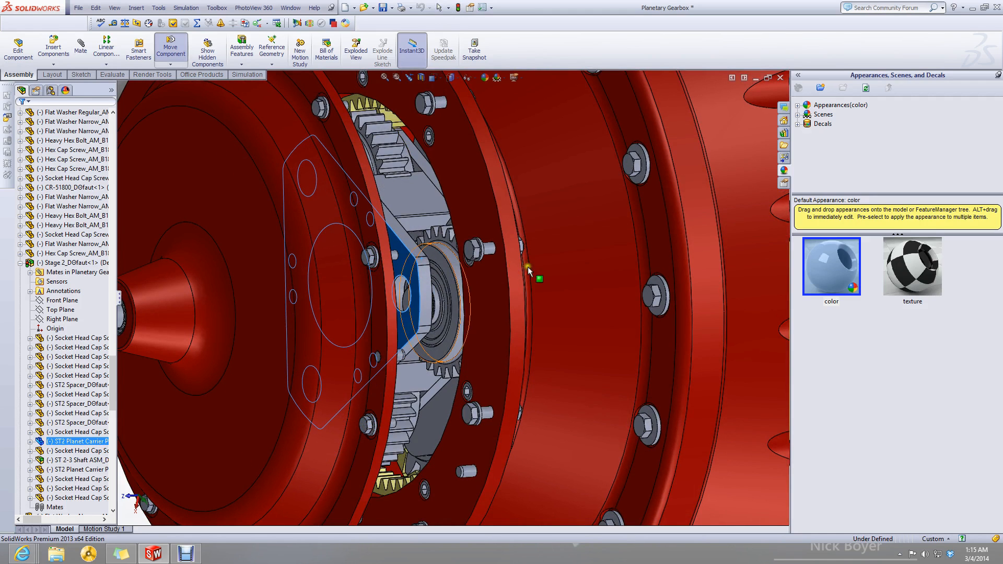
Try to move the Low Speed Case to check whether it is held in place.
mouse_move(582, 261)
mouse_down()
mouse_move(797, 413)
mouse_move(622, 327)
mouse_move(592, 275)
mouse_up()
scroll(549, 293, up, 5)
click(574, 322)
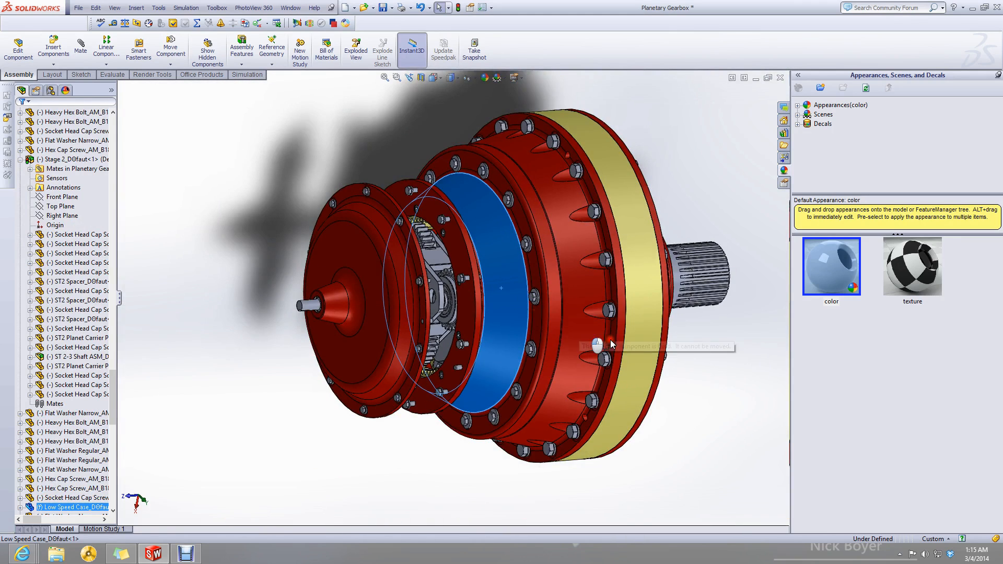
Turn the Stage 2 planetary set slightly and undo that movement.
scroll(456, 246, down, 4)
mouse_move(452, 328)
mouse_down()
mouse_move(426, 256)
mouse_move(460, 325)
mouse_up()
scroll(461, 324, down, 3)
key(ctrl+z)
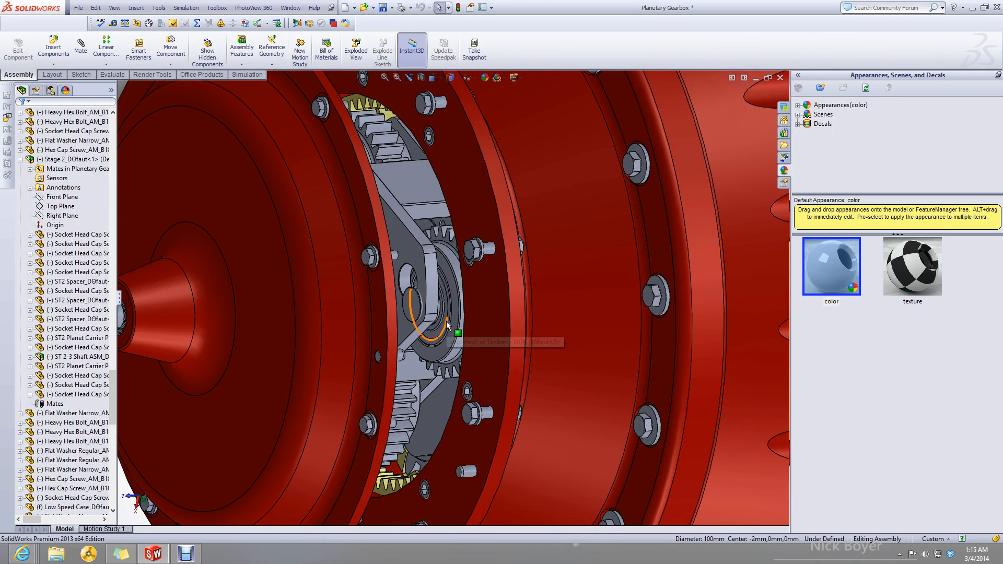
Close the Planetary Gearbox assembly without saving its changes.
key(f)
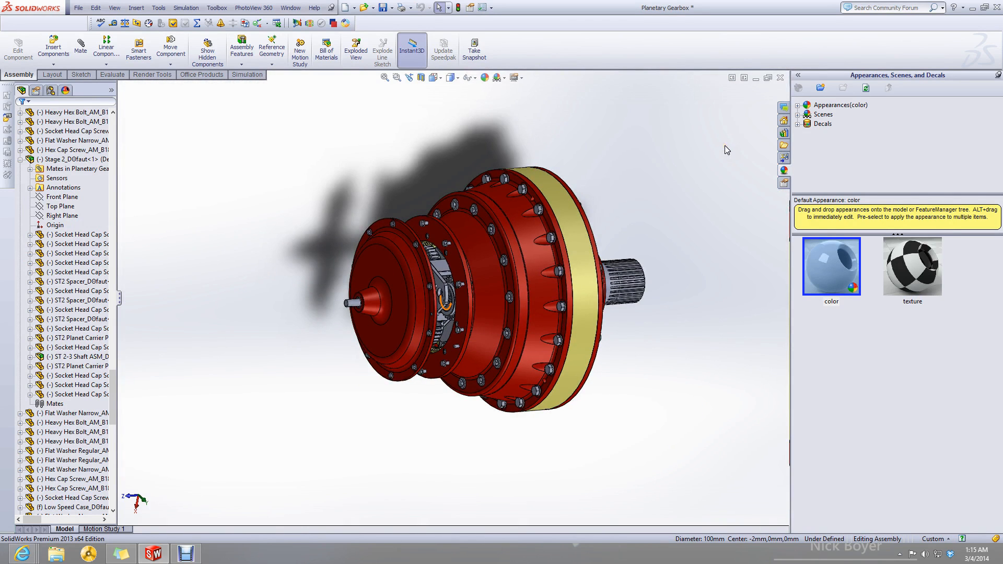
click(780, 78)
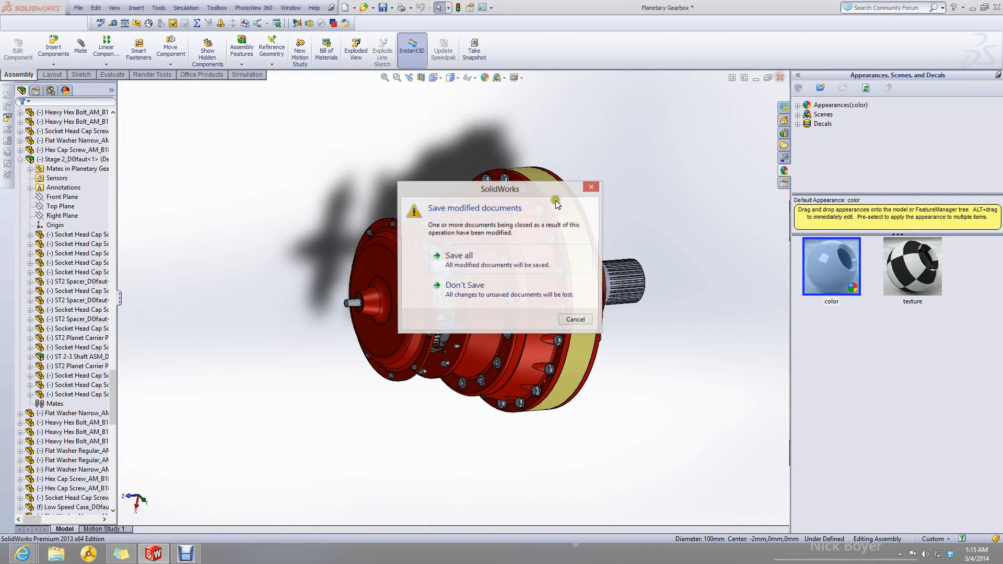
click(469, 293)
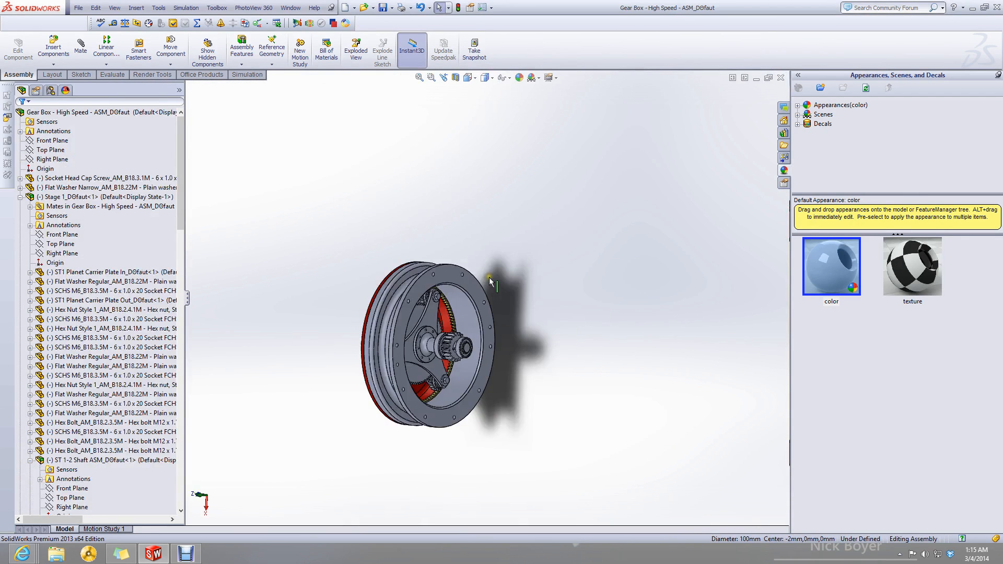
Switch to the Gear Box - Low Speed assembly window and narrow the feature tree to enlarge the model area.
middle_drag(395, 350, 581, 305)
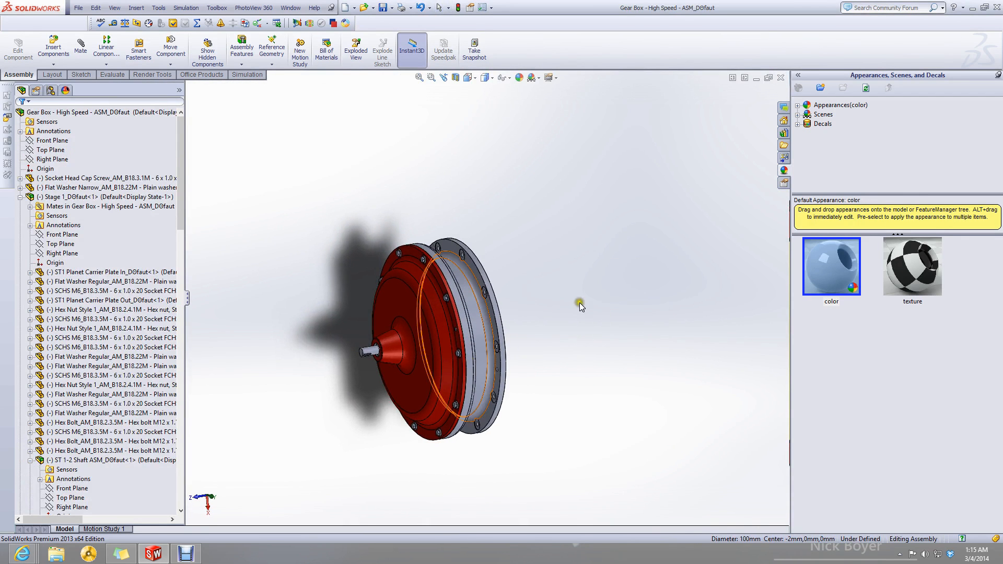
click(757, 76)
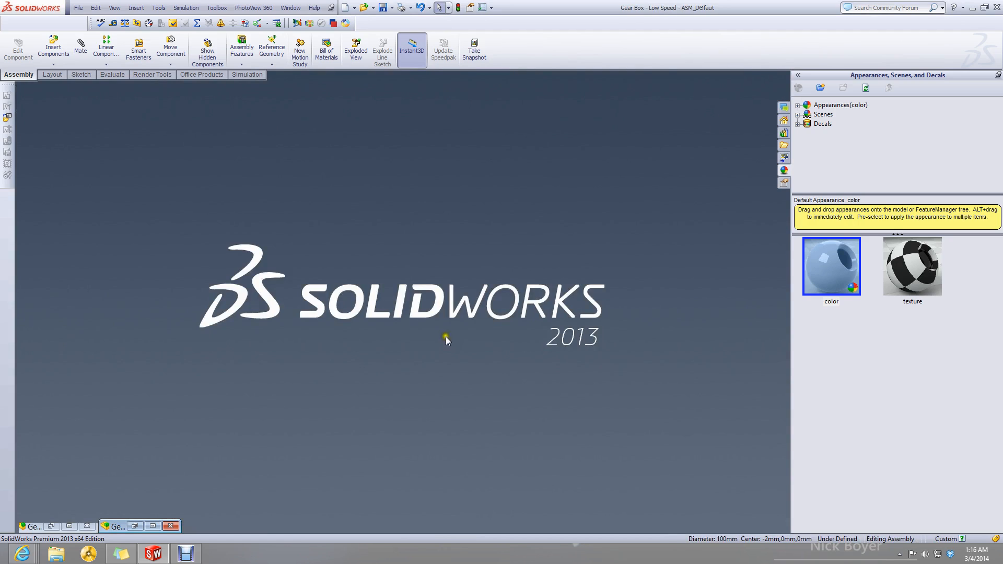
click(152, 526)
scroll(694, 296, down, 4)
scroll(693, 297, up, 6)
scroll(693, 297, down, 4)
middle_drag(611, 296, 574, 294)
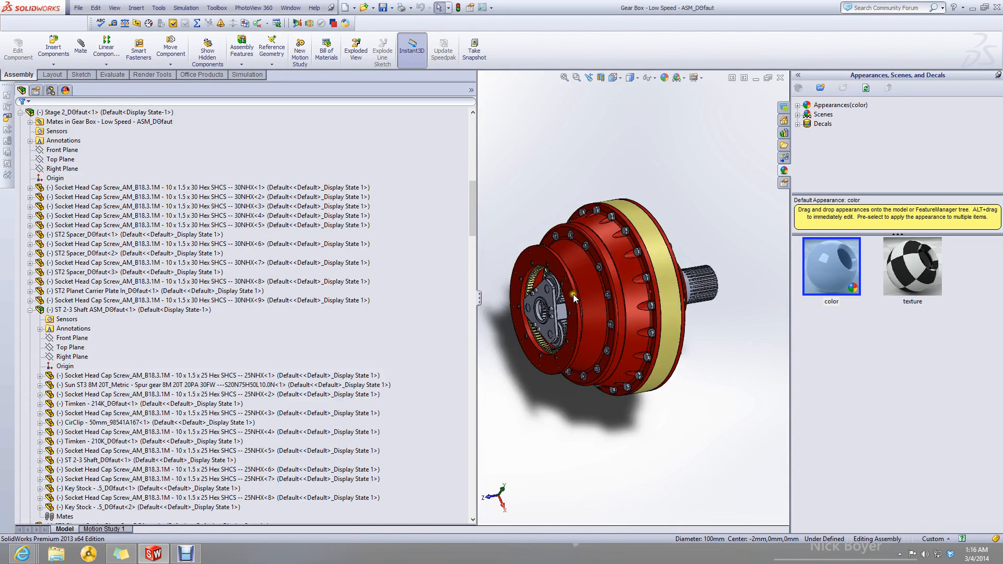
scroll(555, 295, down, 3)
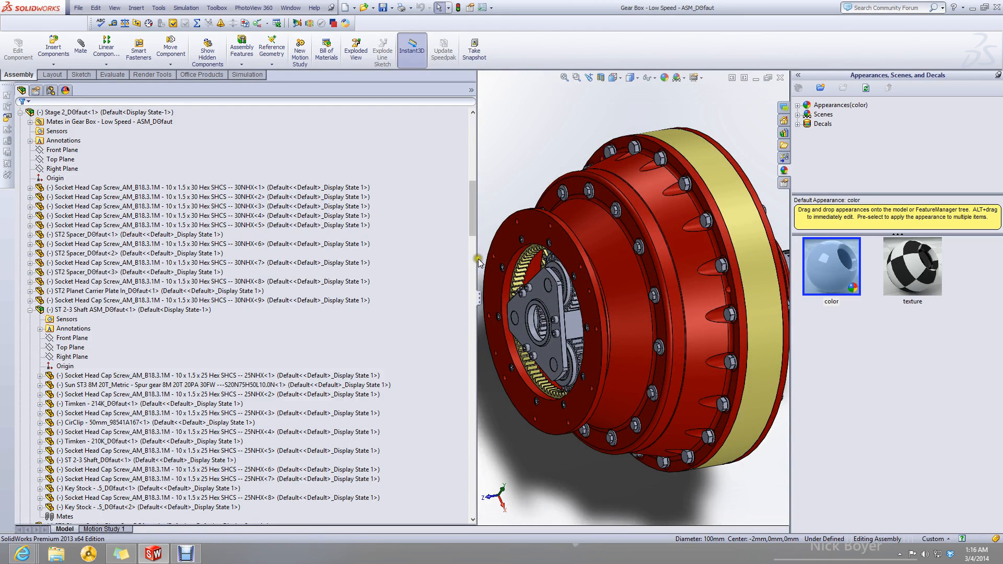
drag(475, 259, 152, 285)
Turn the ST2 planet carrier plate to check the Stage 2 motion in the low-speed assembly.
drag(557, 302, 567, 320)
scroll(567, 320, up, 2)
scroll(568, 324, down, 2)
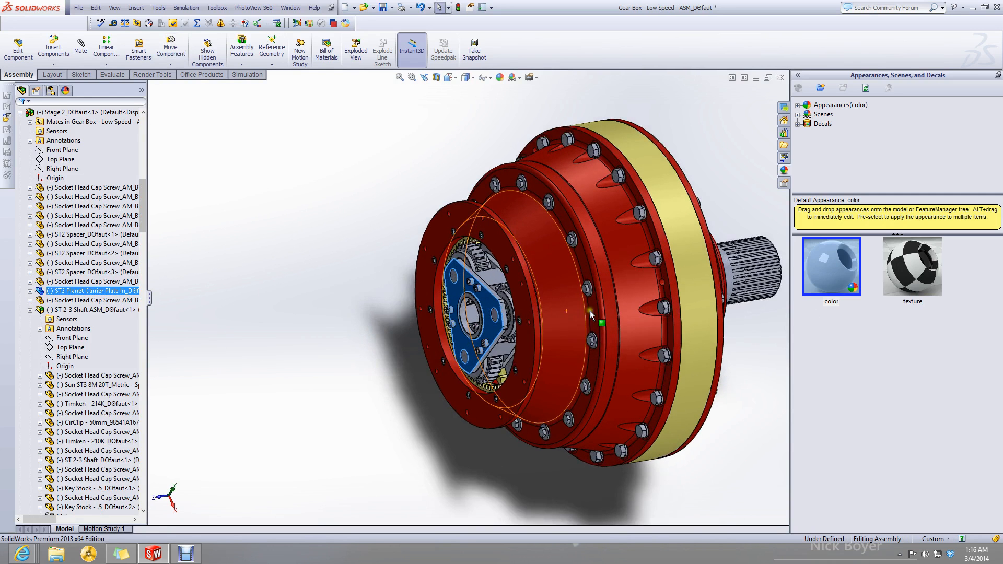
drag(495, 307, 295, 256)
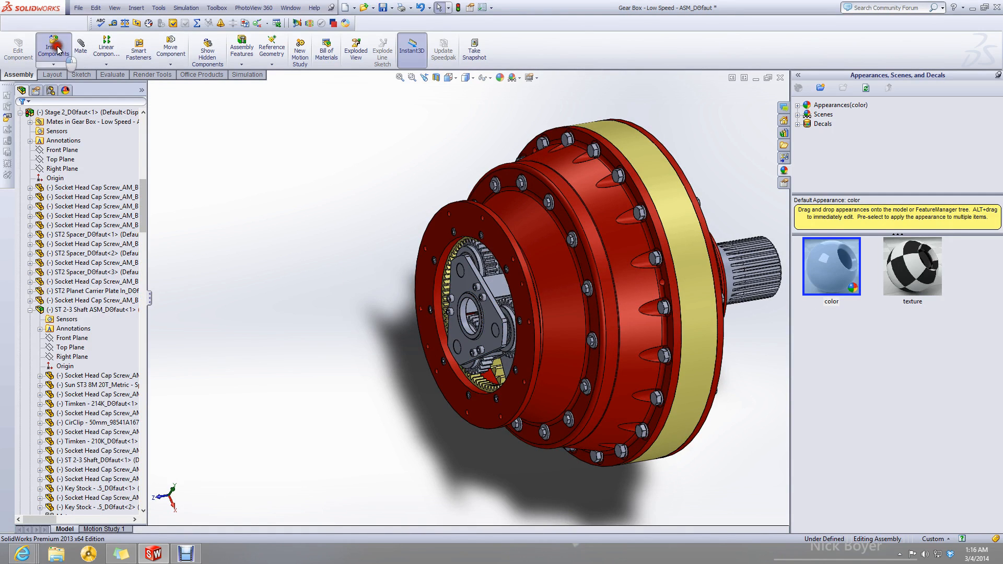
Insert the Gear Box - High Speed assembly and place it in front of the low-speed gearbox's open flange.
click(55, 48)
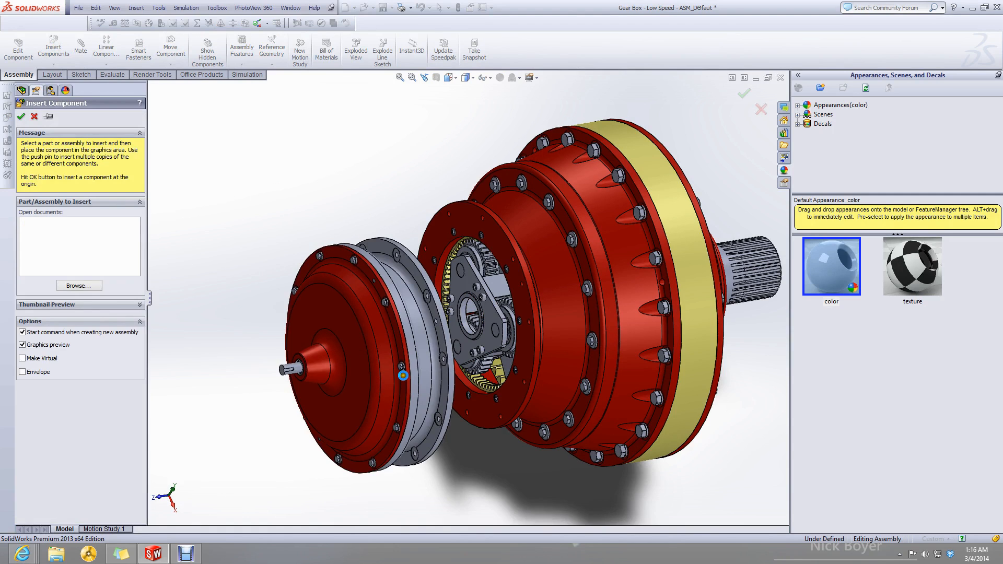
click(403, 376)
middle_drag(403, 376, 377, 384)
drag(430, 356, 391, 325)
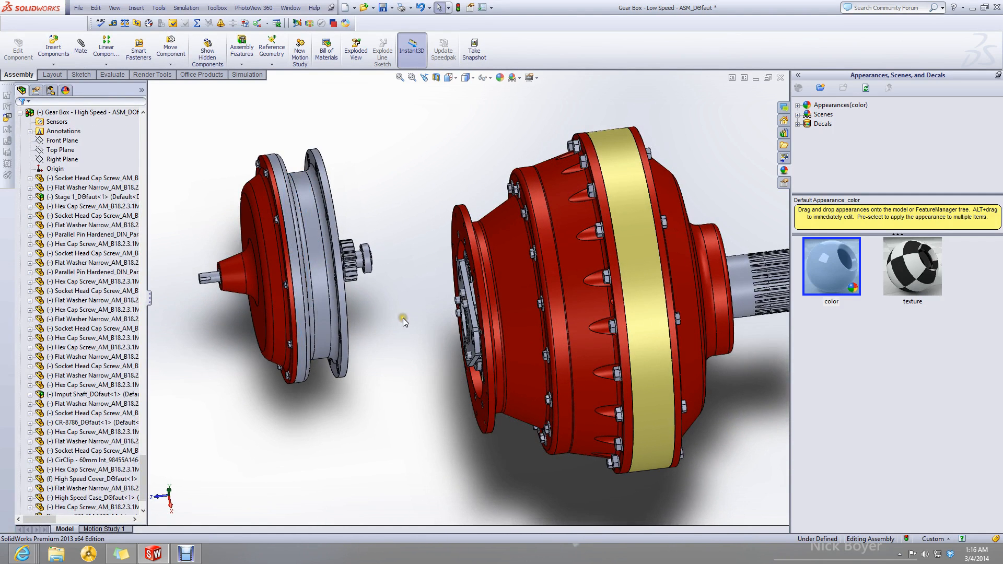
Add a concentric mate between the outer flange faces of the High Speed Case and the Low Speed Case.
click(82, 46)
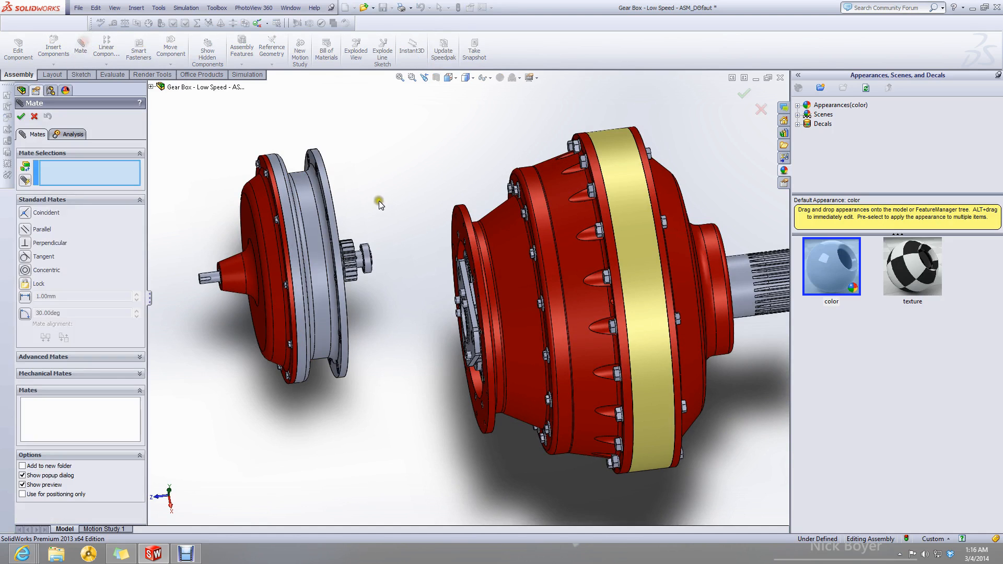
scroll(340, 195, down, 4)
click(331, 199)
scroll(470, 298, up, 4)
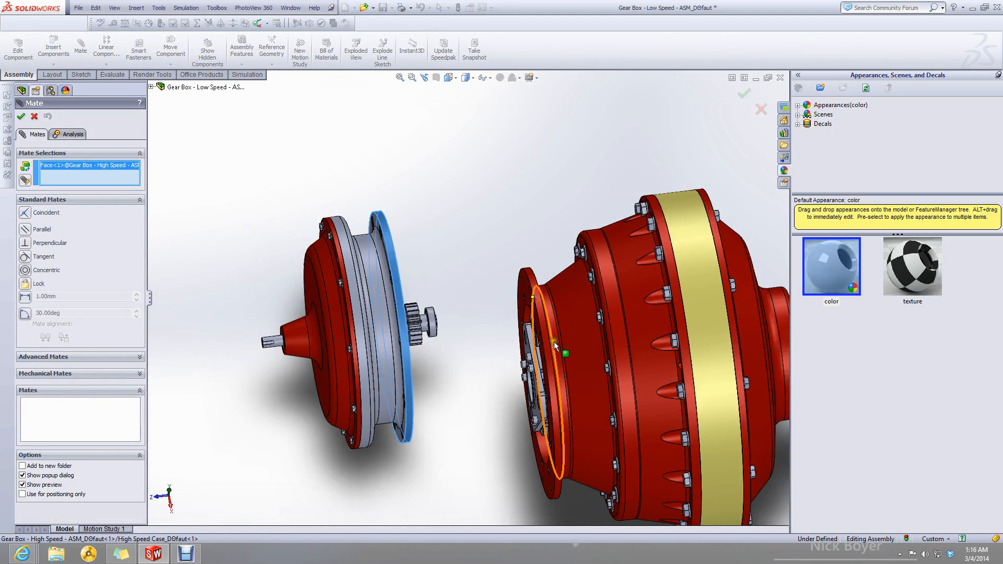
click(546, 342)
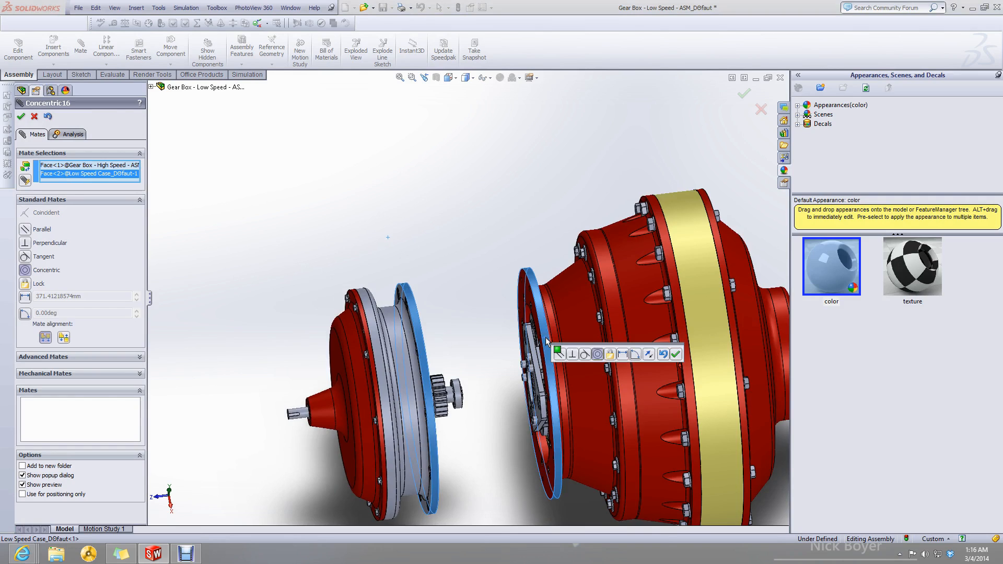
click(679, 354)
scroll(482, 387, down, 3)
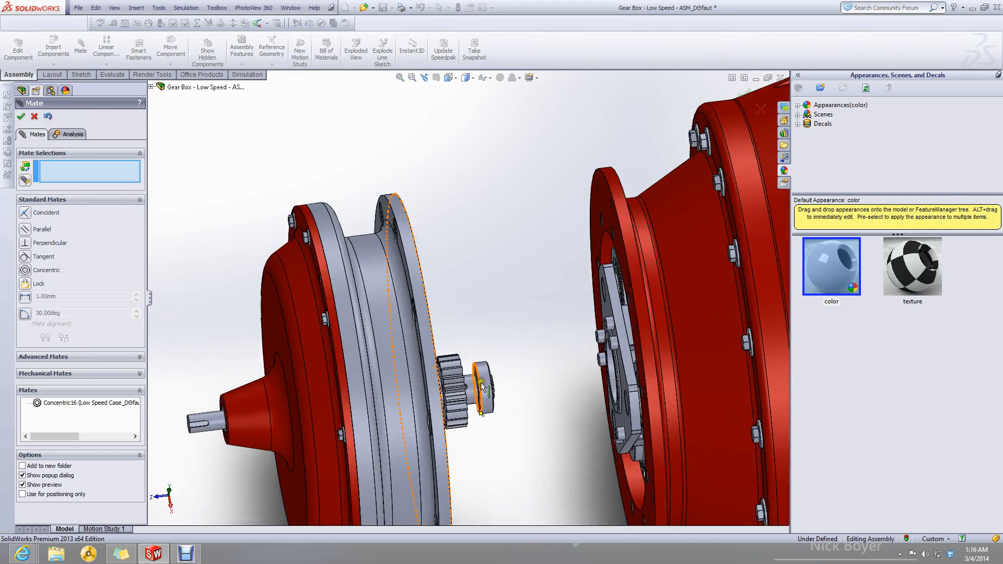
middle_drag(467, 380, 432, 421)
click(21, 115)
Dissolve the Gear Box - High Speed subassembly so its components belong directly to the low-speed assembly.
click(323, 310)
scroll(78, 282, up, 6)
right_click(82, 282)
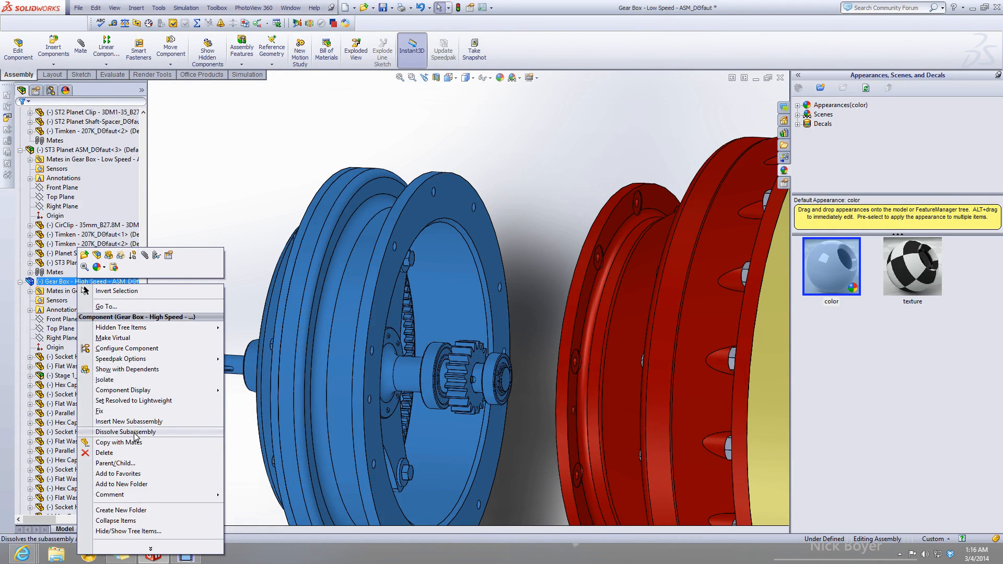
click(125, 432)
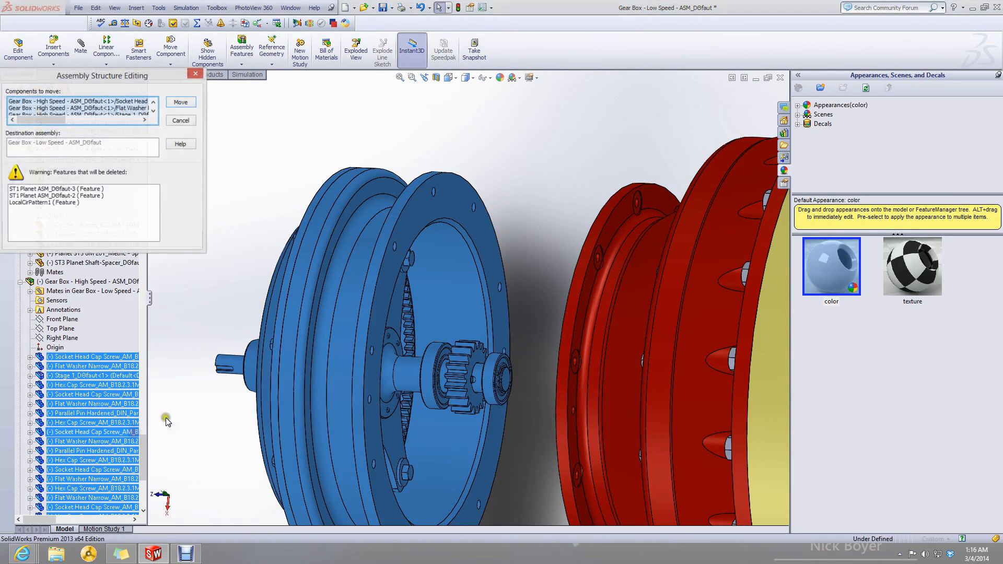
click(181, 102)
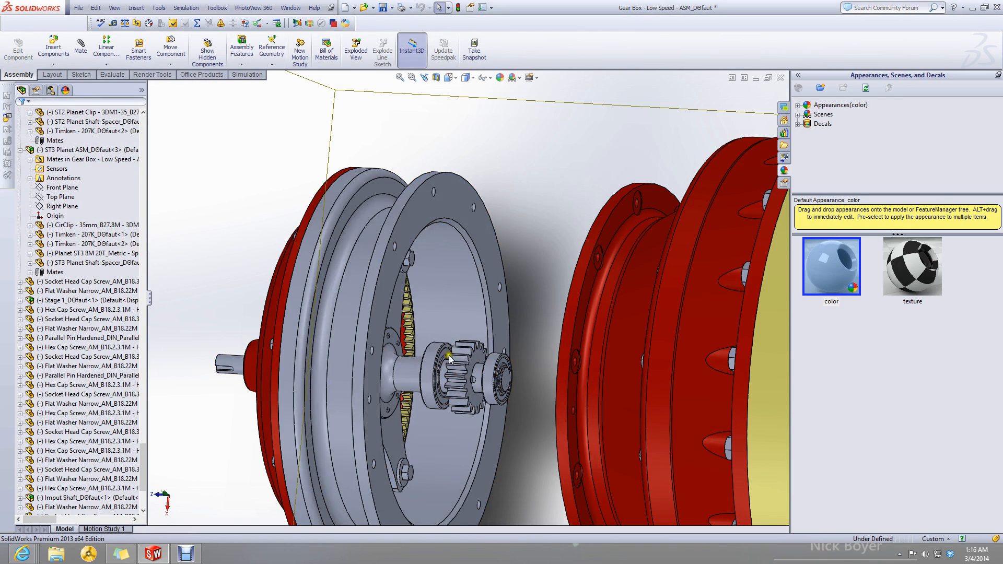
Try moving the ST1 planet carrier plate inside the High Speed Case and undo that movement.
middle_drag(449, 359, 404, 414)
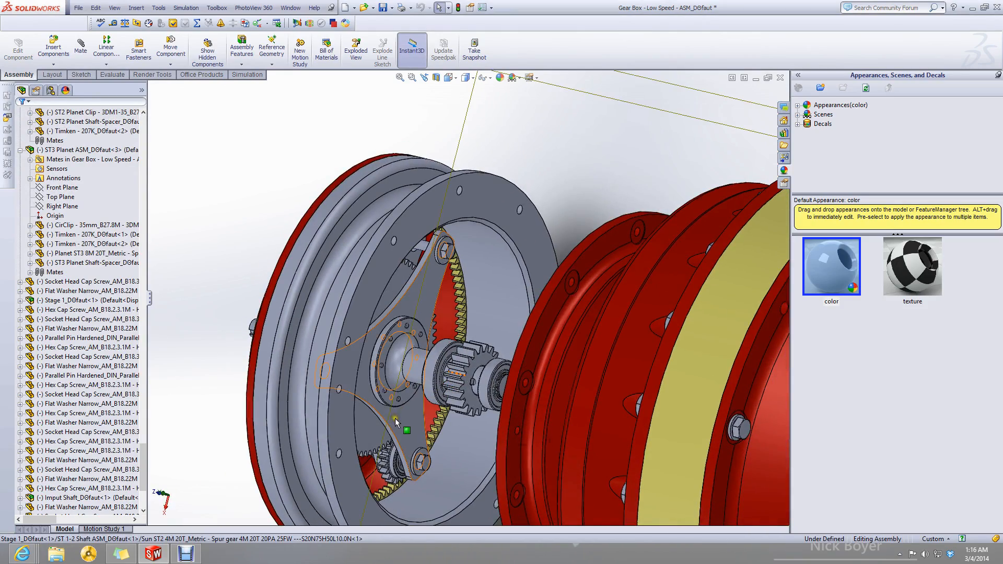
click(360, 297)
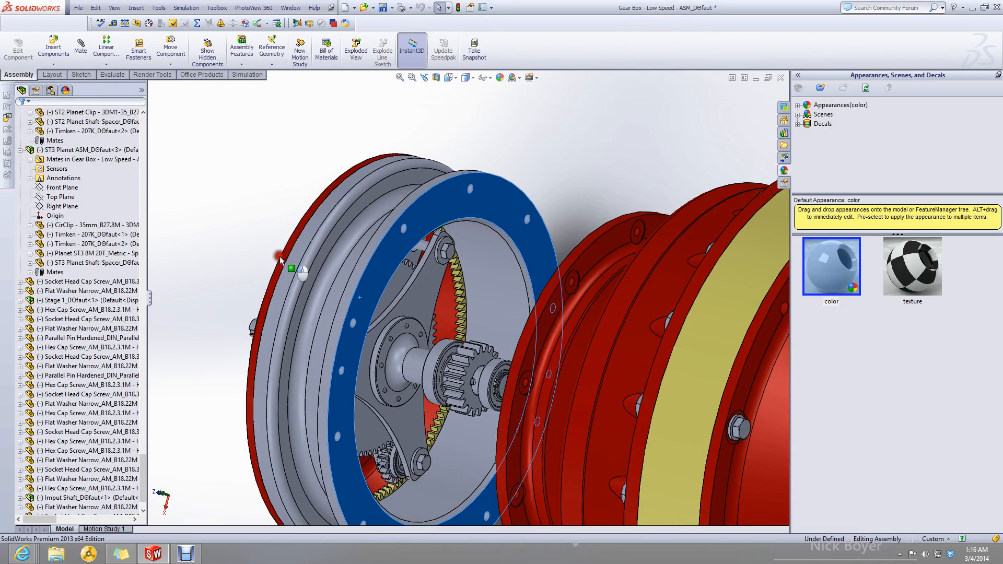
drag(409, 299, 450, 322)
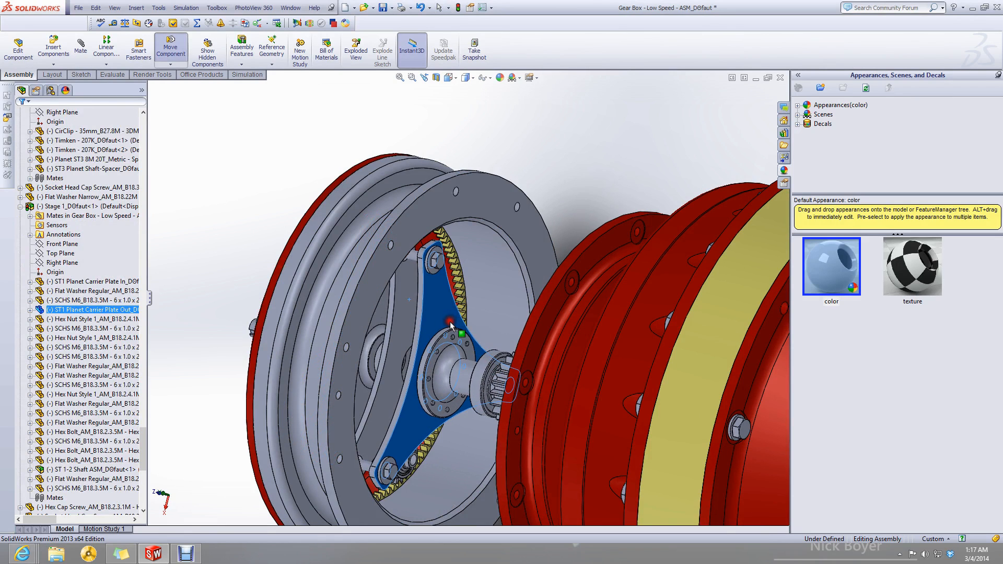
click(326, 309)
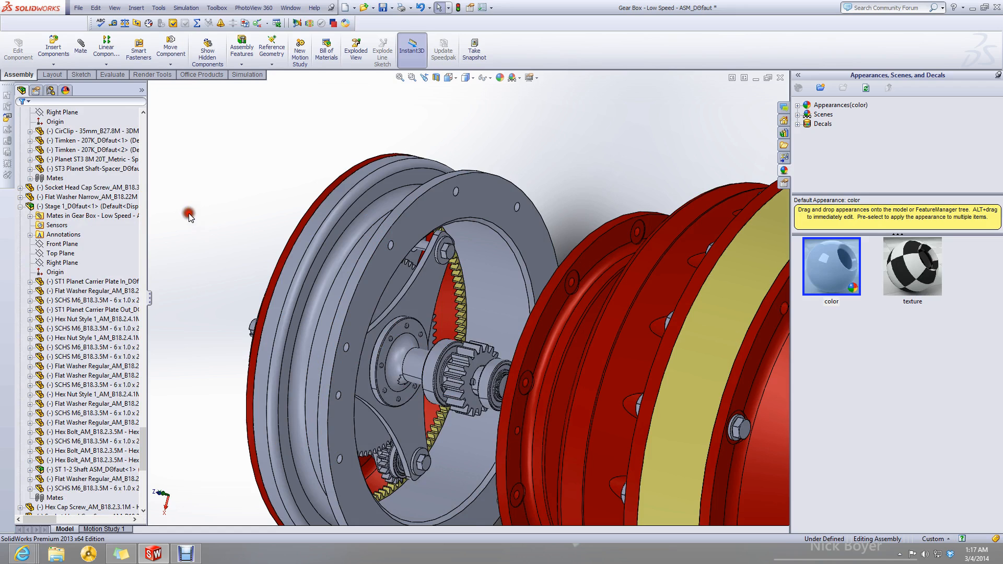
Add a 73.25 mm distance mate between the outer ST1 planet carrier plate's face and the High Speed Case's flange face.
click(422, 296)
click(420, 212)
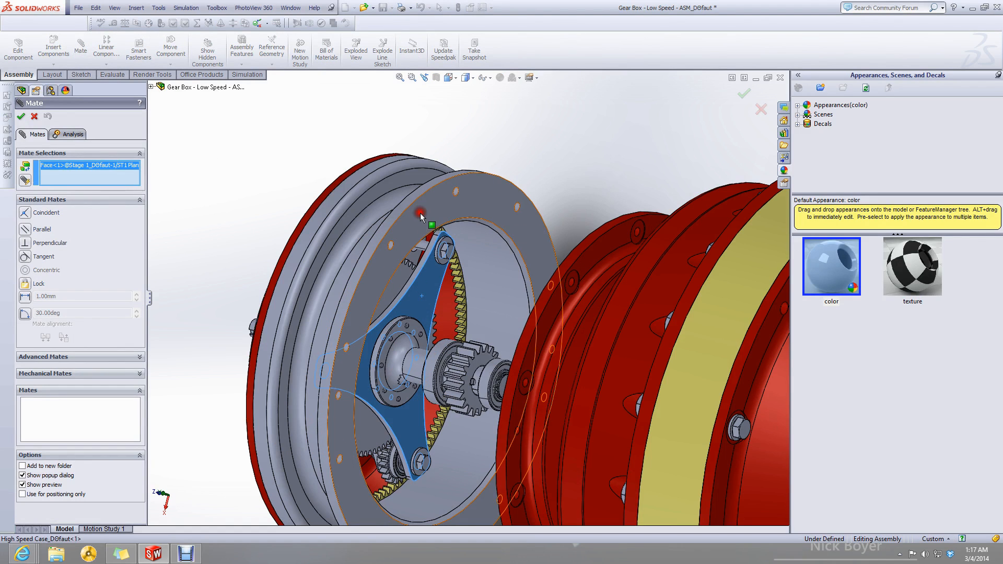
click(40, 304)
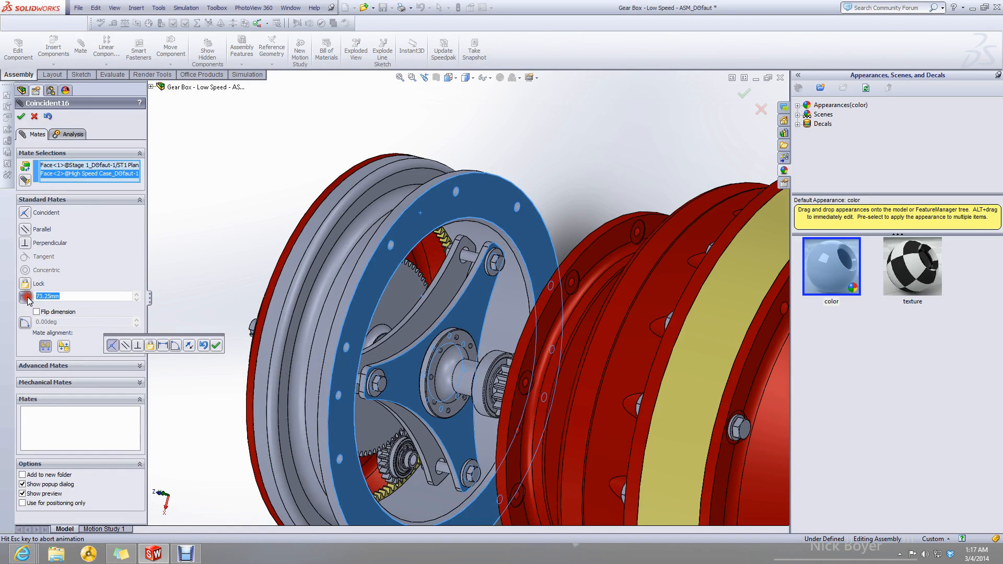
click(216, 345)
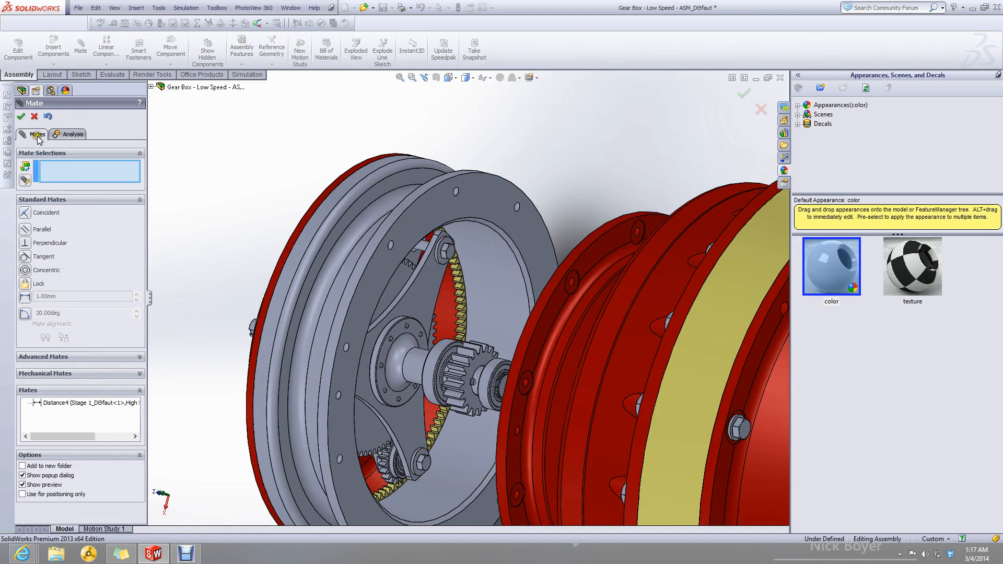
click(22, 116)
Turn the ST1 and ST2 planet carrier plates to check how Stage 1 and Stage 2 move.
drag(428, 296, 386, 307)
middle_drag(386, 307, 454, 429)
middle_drag(431, 369, 455, 379)
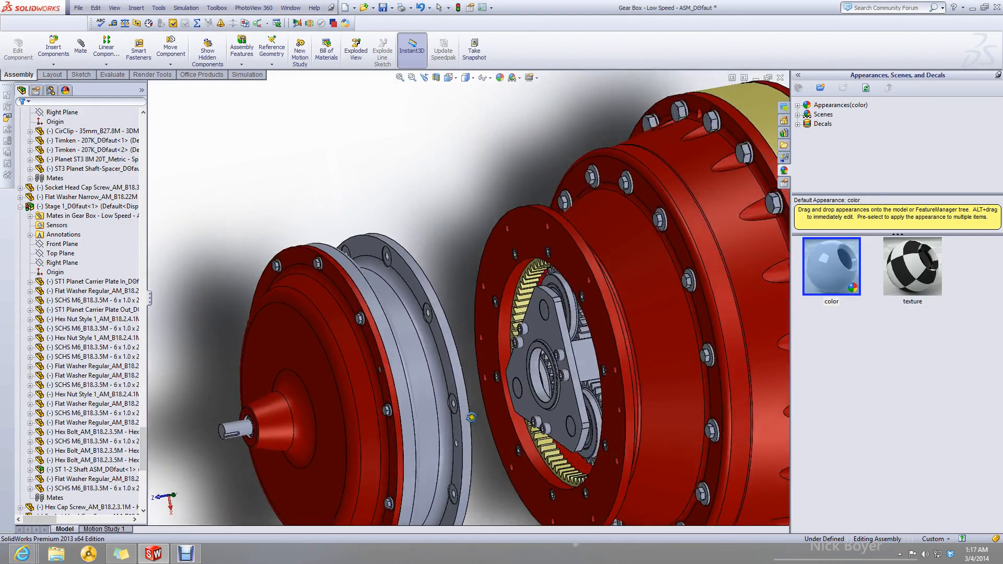
scroll(547, 346, down, 3)
scroll(563, 385, up, 2)
middle_drag(563, 385, 579, 388)
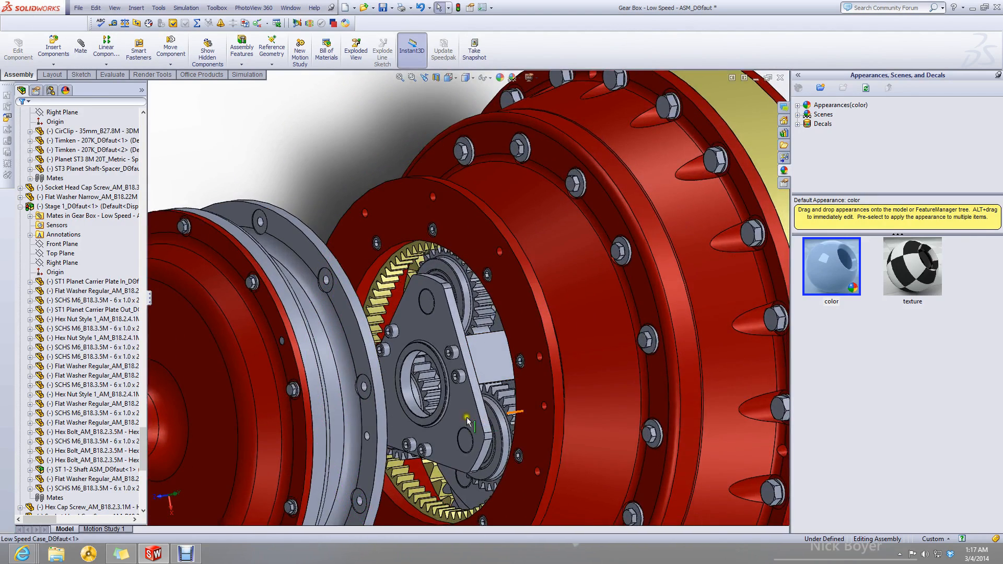
drag(468, 406, 438, 430)
scroll(438, 430, up, 3)
middle_drag(438, 431, 421, 435)
click(404, 463)
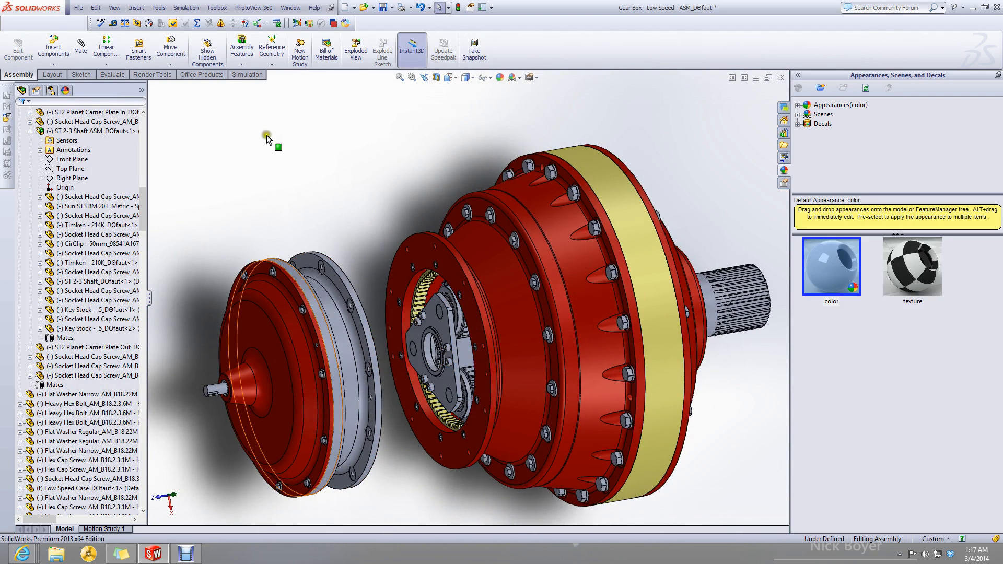
Select a tooth face of the ST2 30T planet gear and one of the ST2 20T sun gear for a new mate.
click(81, 50)
scroll(450, 334, down, 10)
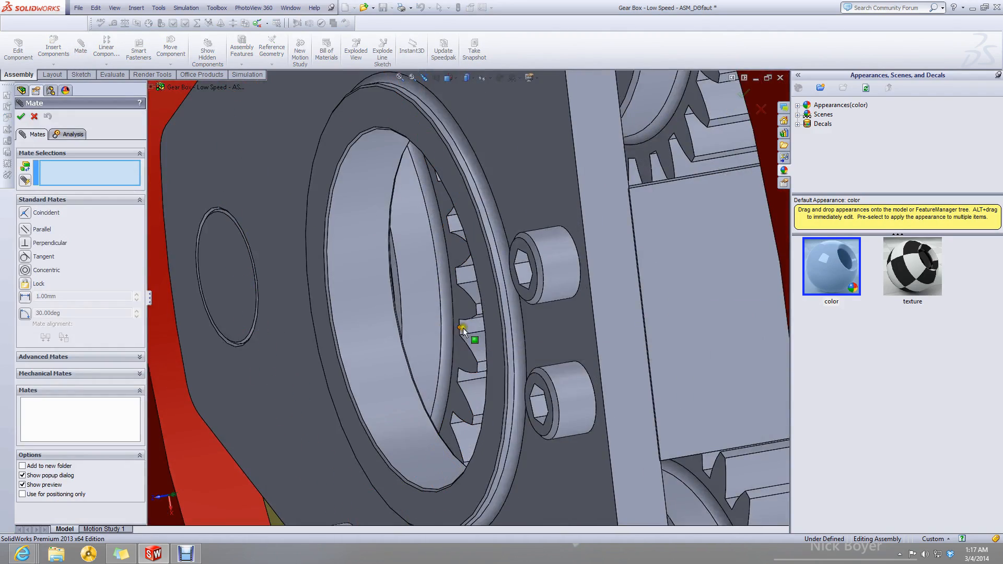
click(463, 331)
middle_drag(342, 369, 308, 360)
scroll(324, 376, up, 10)
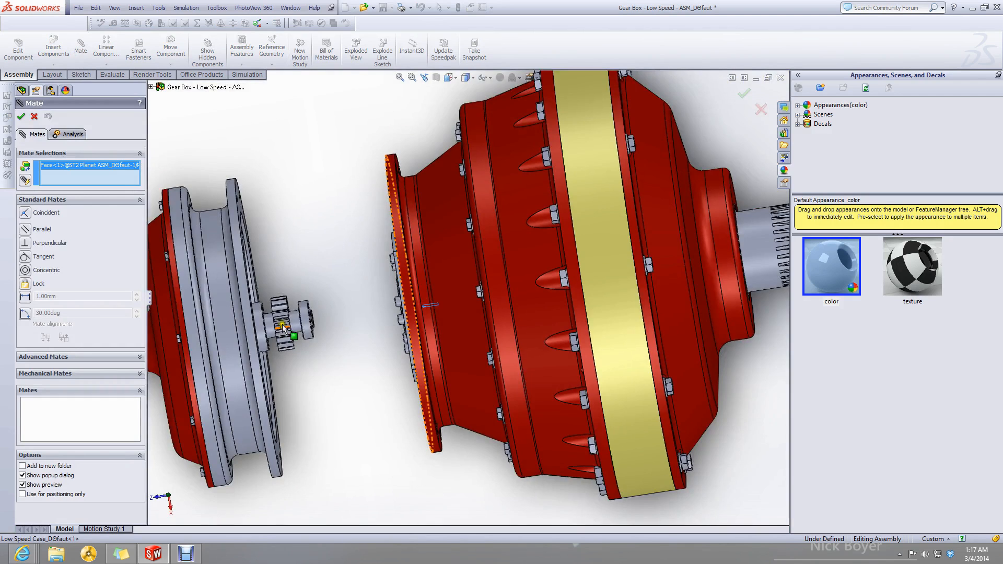
scroll(280, 329, down, 10)
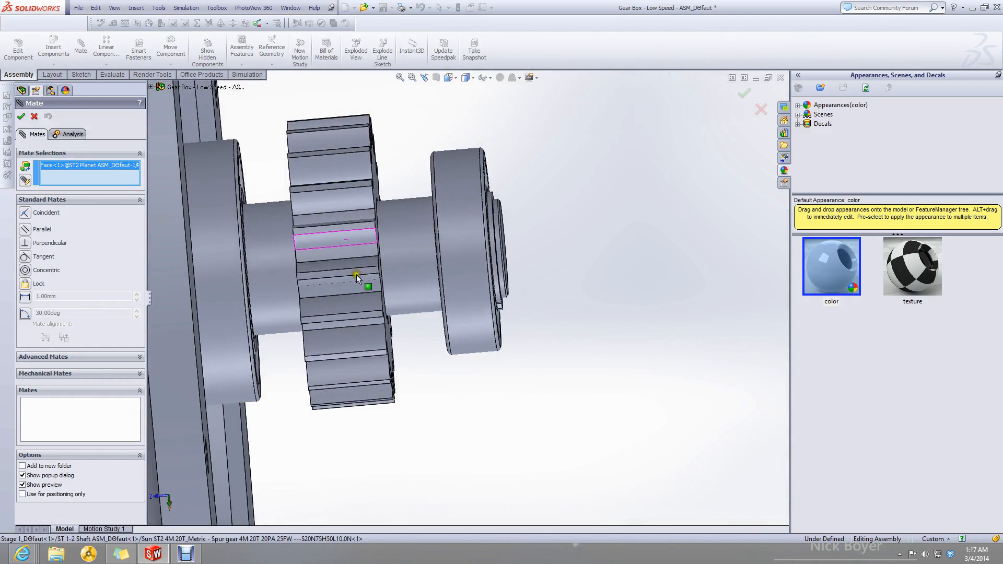
middle_drag(347, 189, 348, 215)
click(354, 224)
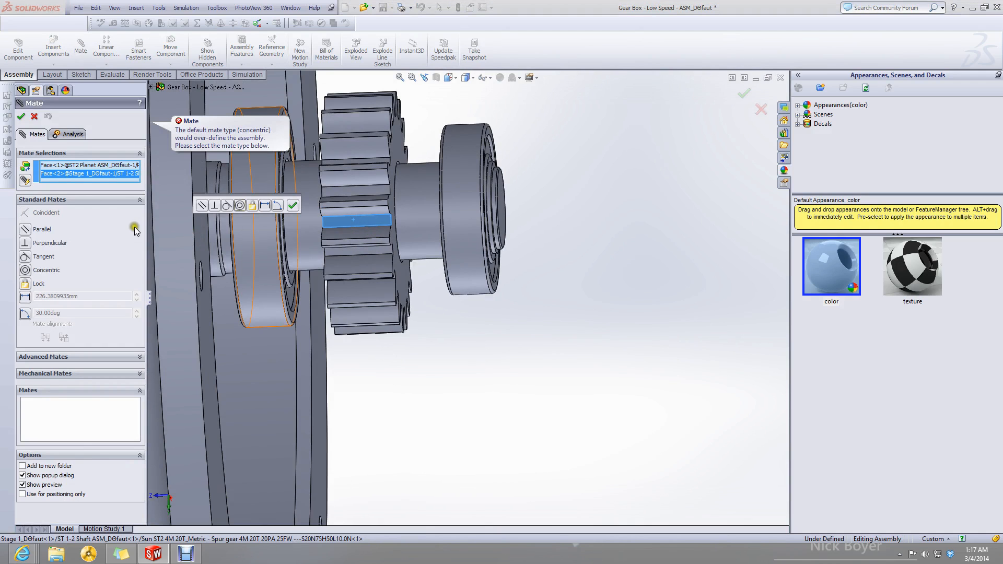
Make the ST2 planet and sun gear pairing a gear mate with a 30 mm : 20 mm ratio.
click(42, 376)
click(29, 274)
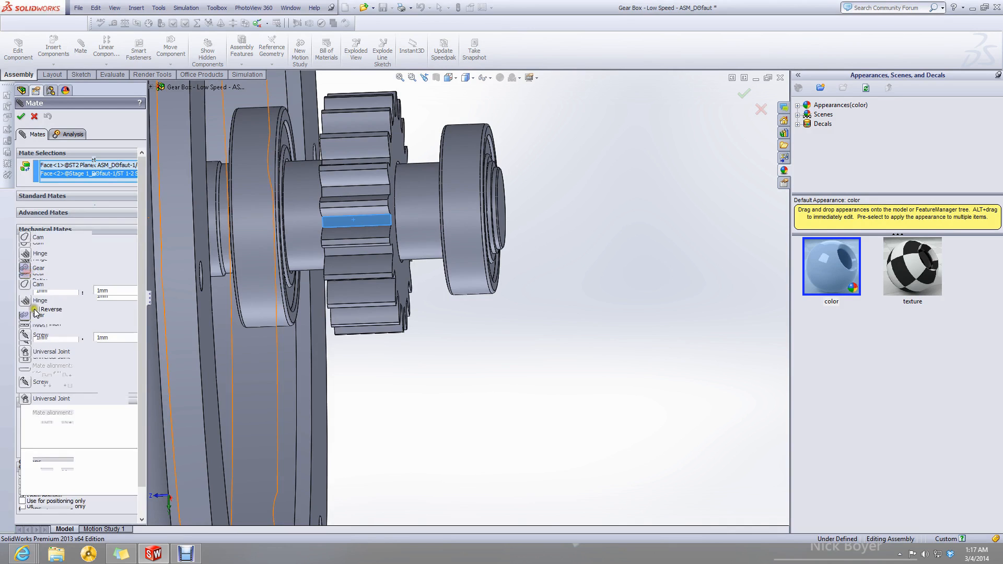
drag(147, 244, 234, 263)
scroll(501, 308, up, 4)
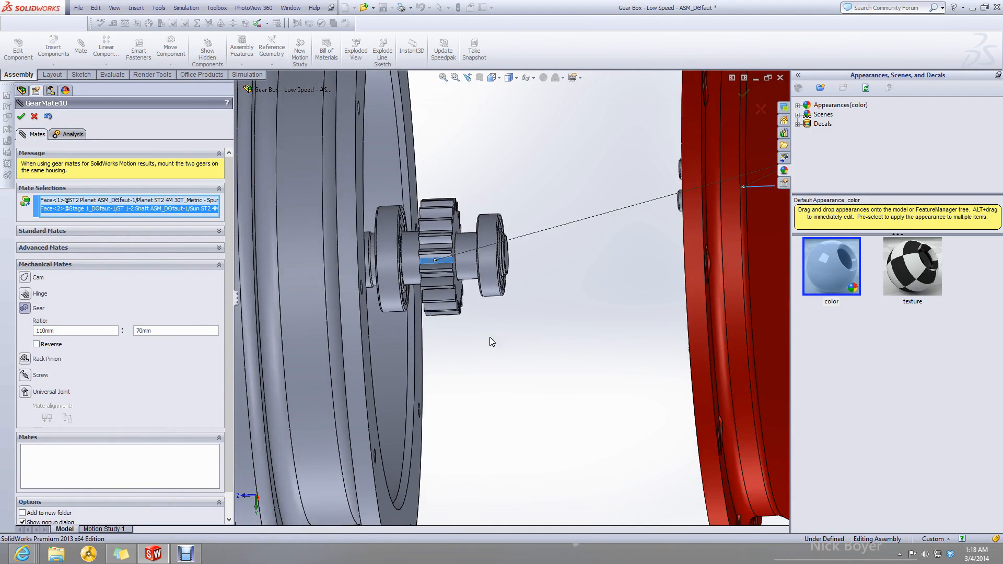
scroll(490, 336, up, 3)
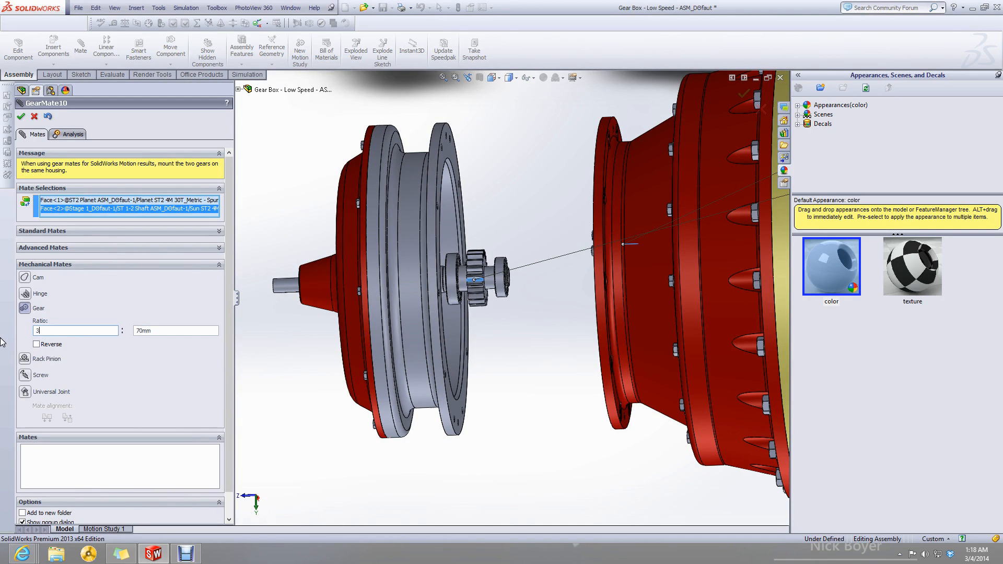
key(Tab)
text(20)
key(Return)
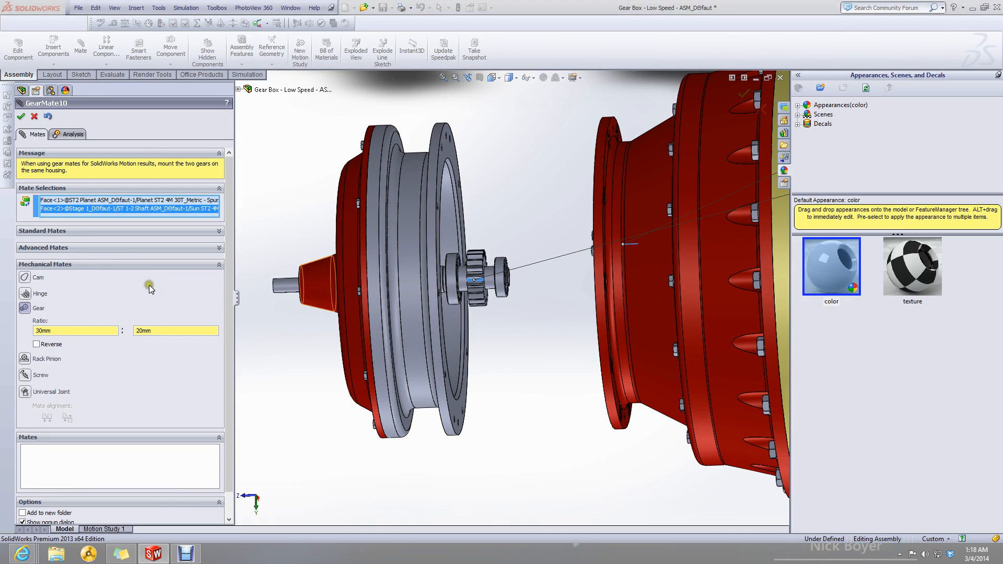
click(21, 116)
Turn the inner ST2 planet carrier plate, inspect both stages around the sun shaft, and close the Mate command.
middle_drag(555, 283, 474, 231)
scroll(444, 276, down, 2)
middle_drag(441, 272, 467, 269)
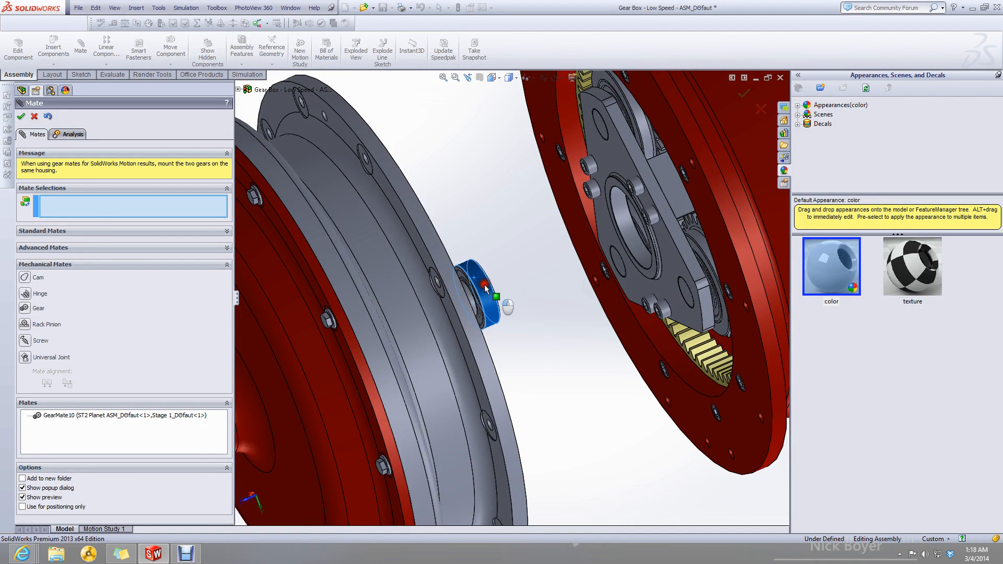
middle_drag(476, 294, 476, 265)
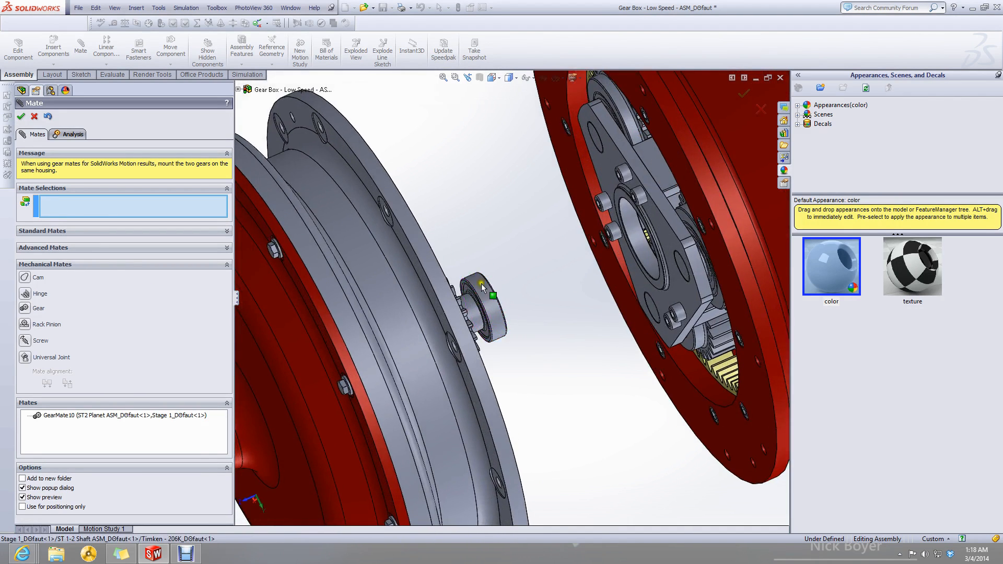
scroll(521, 297, up, 2)
scroll(521, 292, down, 1)
mouse_move(521, 290)
middle_down()
mouse_move(510, 239)
mouse_move(495, 243)
mouse_move(508, 219)
mouse_move(504, 284)
middle_up()
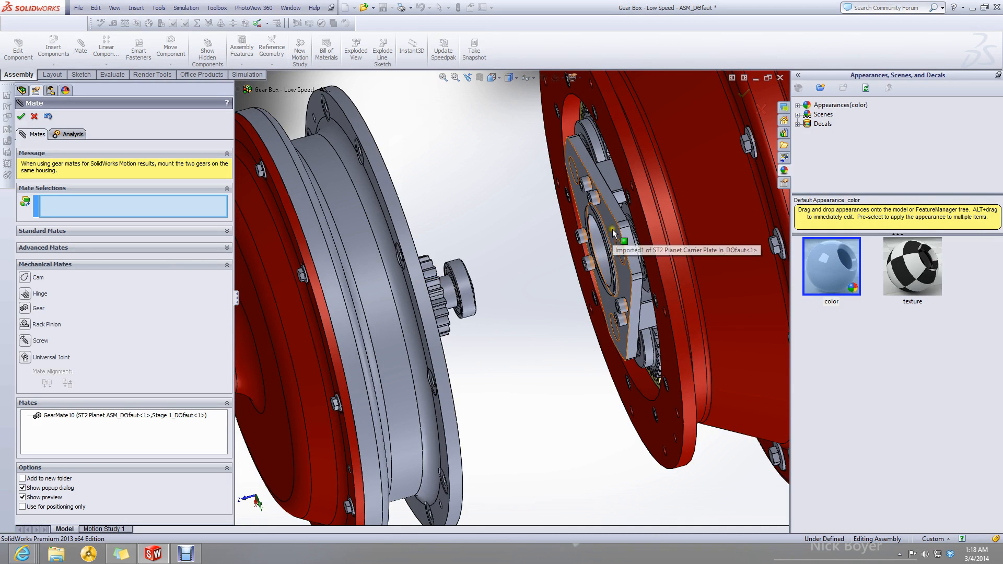
mouse_move(622, 255)
mouse_down()
mouse_move(623, 284)
mouse_move(625, 225)
mouse_move(579, 154)
mouse_move(526, 149)
mouse_move(510, 206)
mouse_up()
click(523, 332)
scroll(523, 332, up, 3)
middle_drag(522, 332, 339, 241)
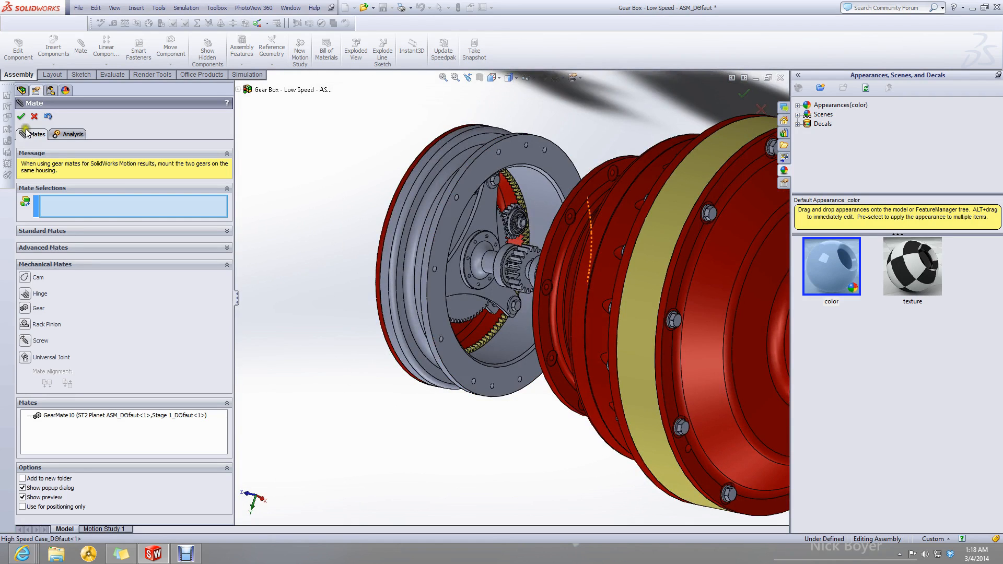
key(Return)
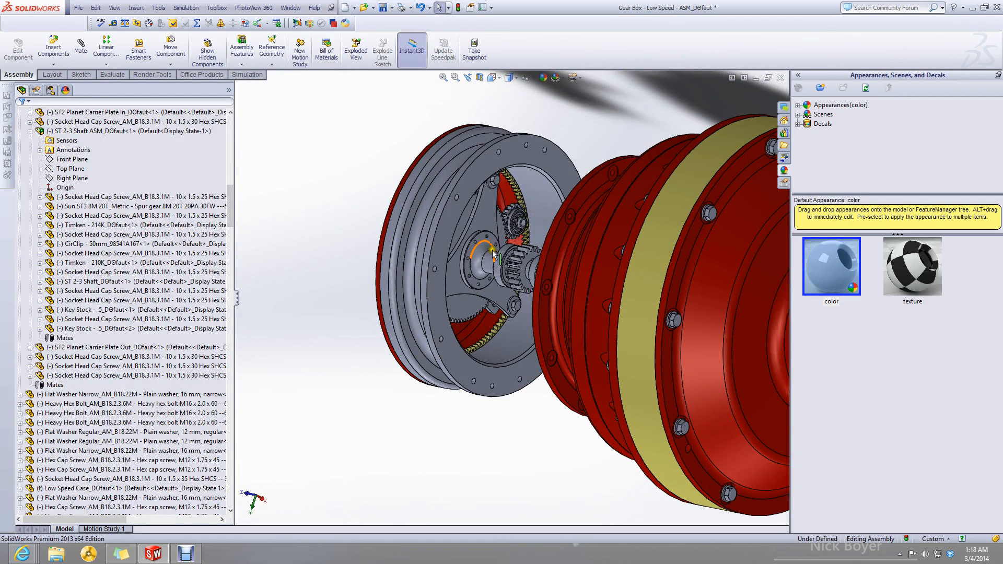
Turn the outer ST1 planet carrier plate and highlight the Stage 1 subassembly to check which parts move together.
scroll(500, 206, down, 2)
click(495, 197)
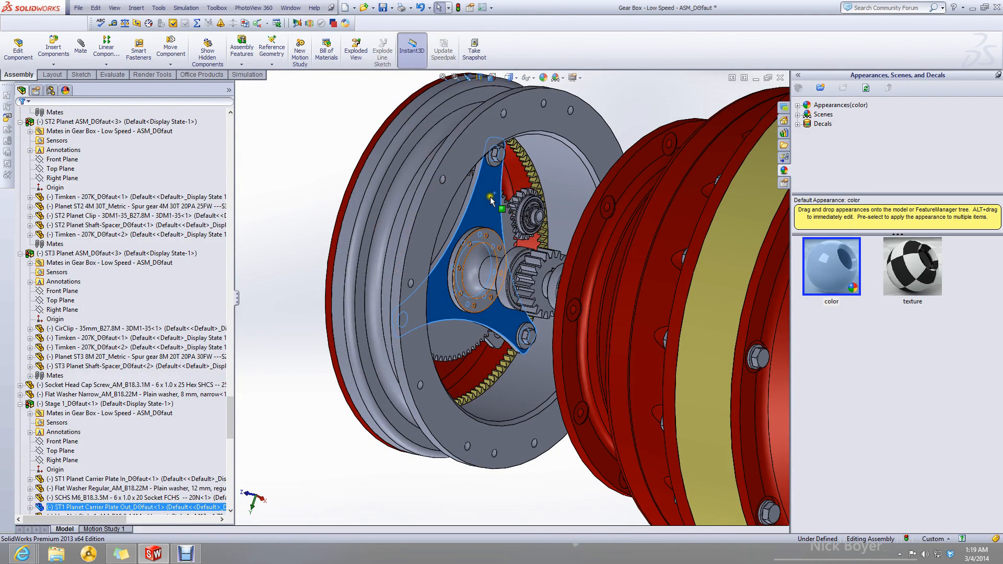
drag(489, 192, 386, 184)
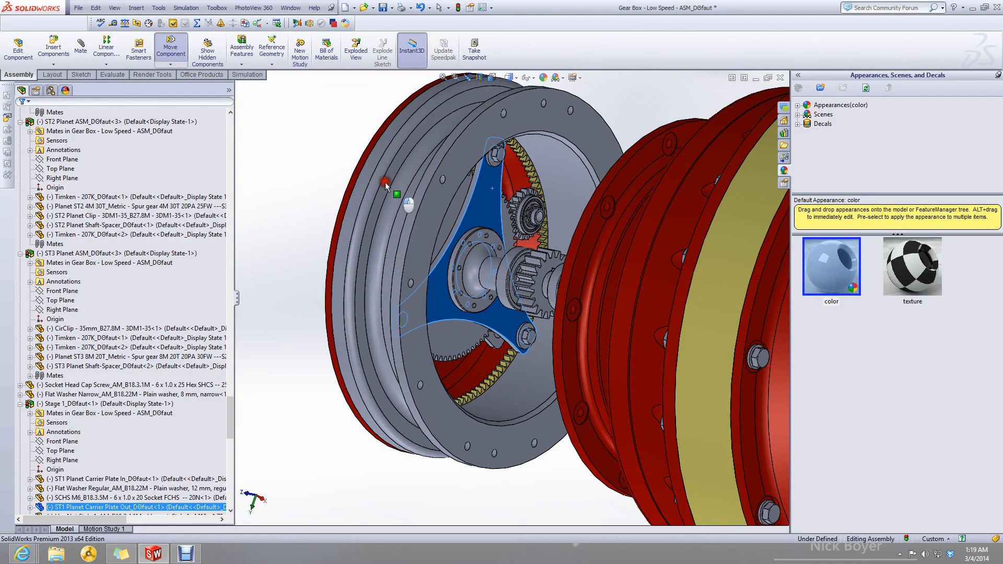
click(123, 403)
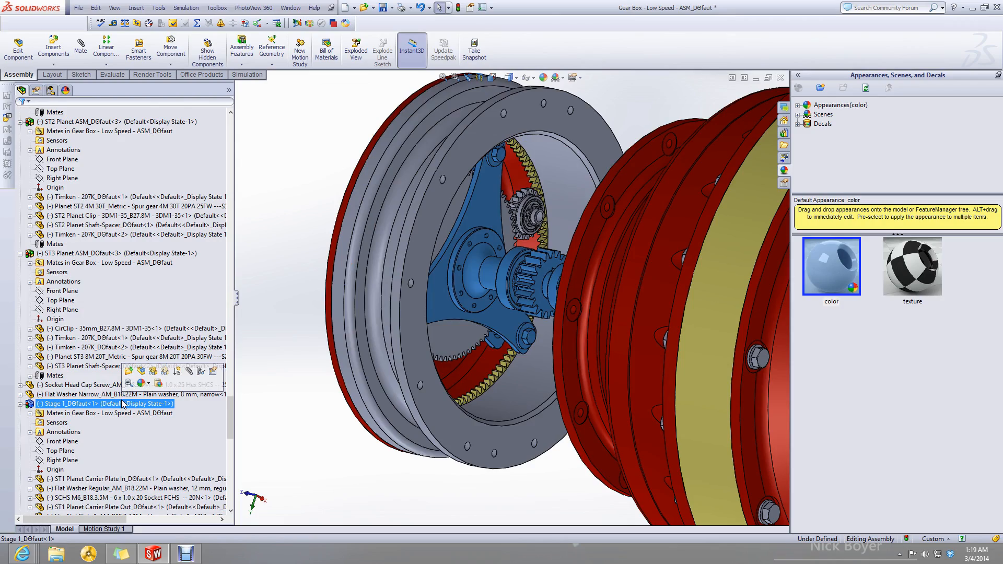
middle_drag(471, 281, 445, 228)
click(433, 228)
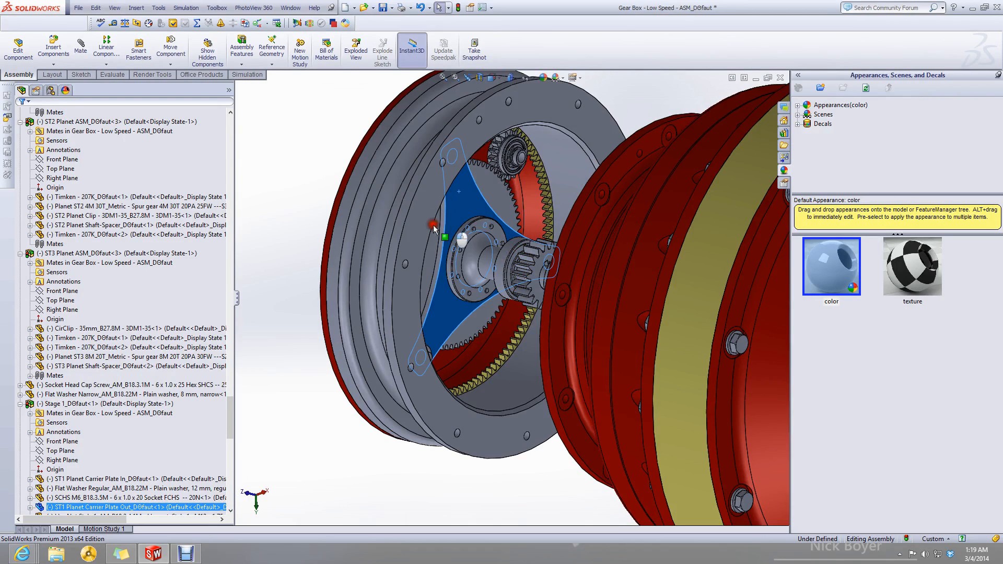
Rebuild the assembly and try turning the outer ST1 planet carrier plate again.
click(104, 404)
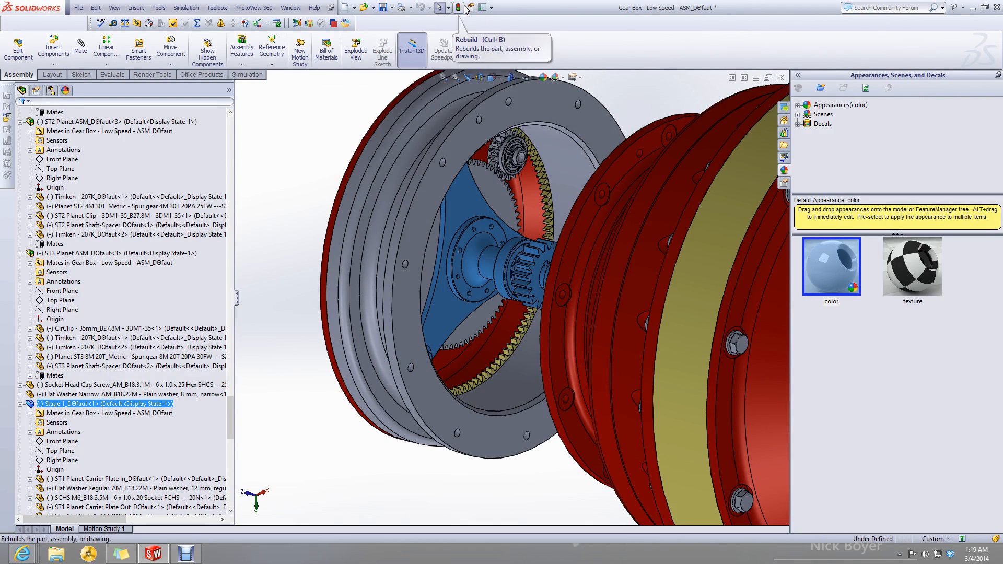
click(284, 230)
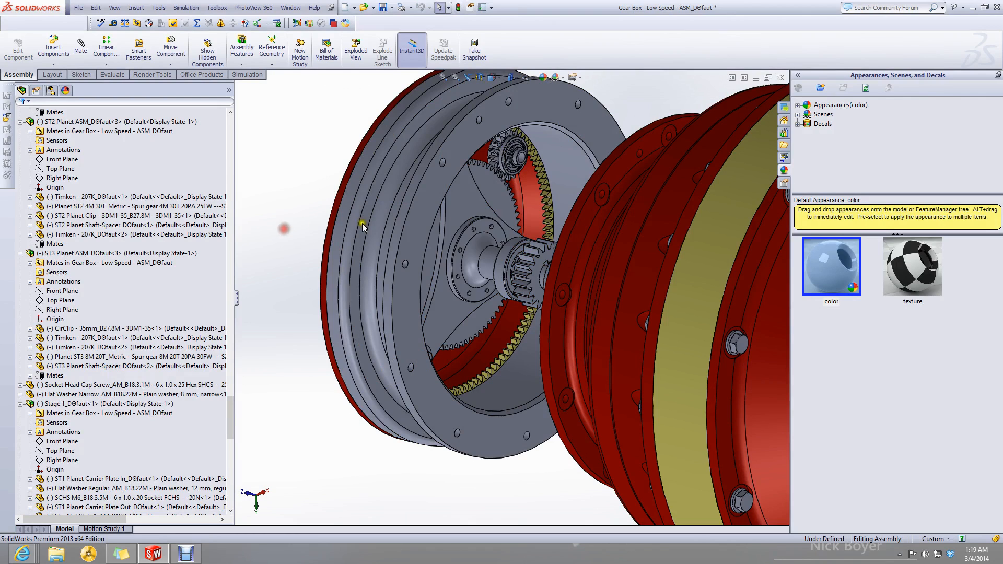
click(460, 183)
drag(438, 255, 438, 272)
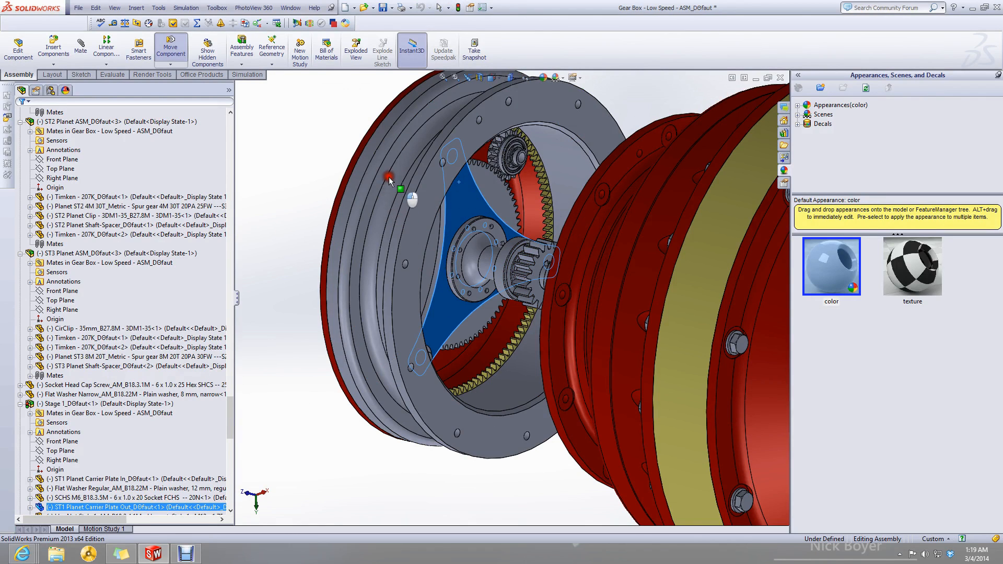
Turn the inner ST2 planet carrier plate inside the Low Speed Case to check its motion.
middle_drag(410, 318, 490, 308)
click(488, 325)
click(460, 320)
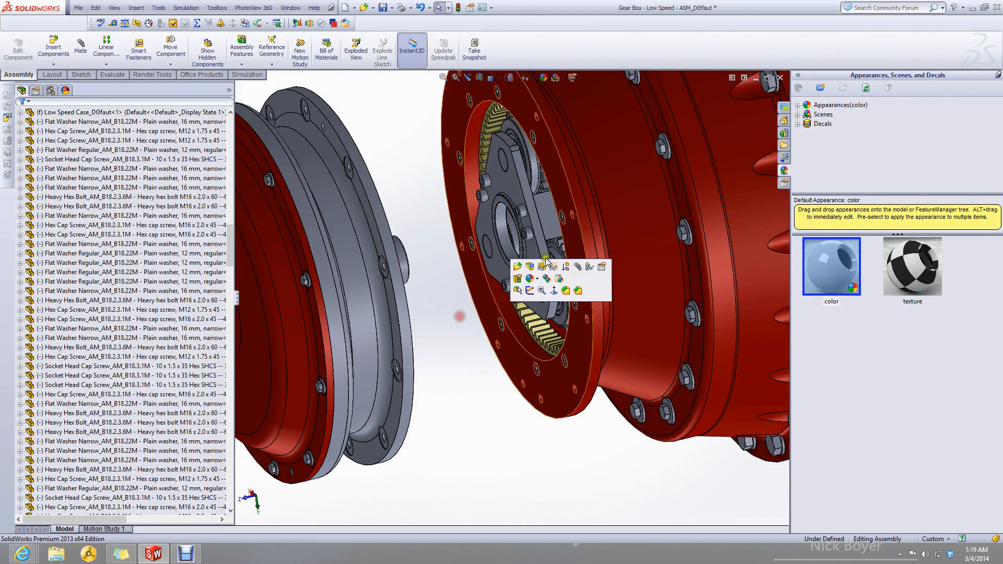
drag(511, 190, 549, 246)
middle_drag(515, 272, 534, 258)
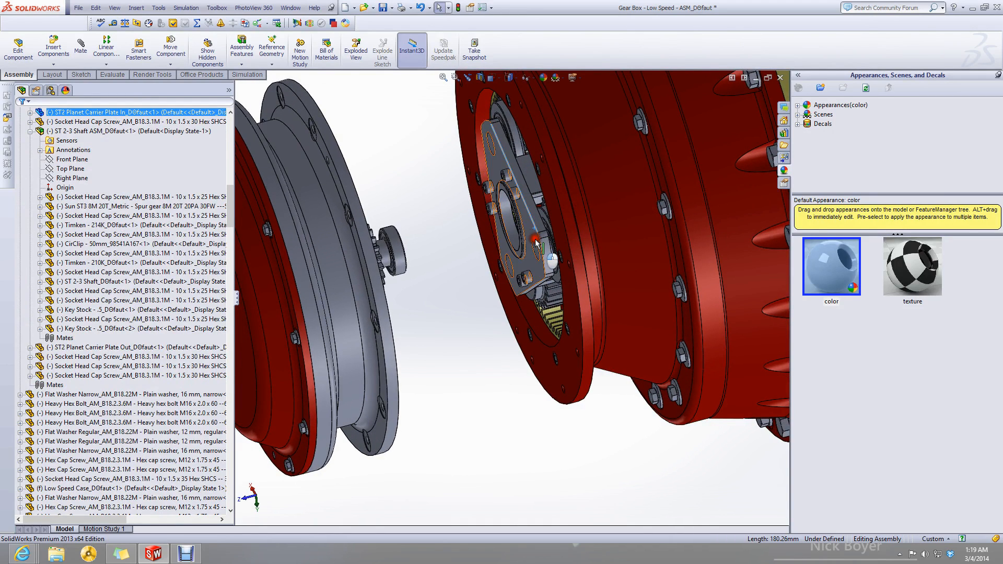
drag(535, 254, 535, 254)
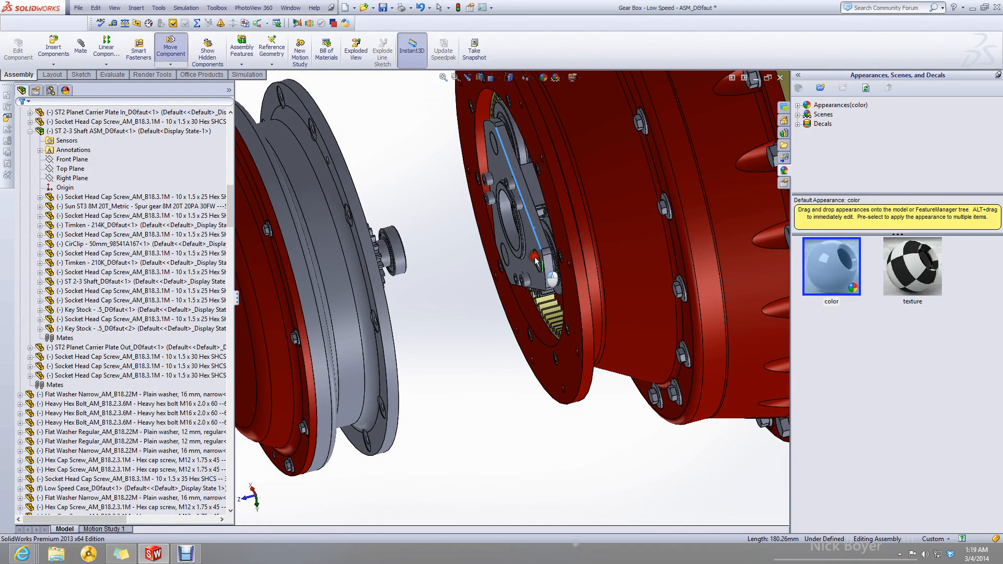
Try turning the ST1 80T sun gear behind the ST1 planet carrier plate to test the input shaft.
click(406, 300)
scroll(427, 285, up, 1)
scroll(421, 264, down, 2)
middle_drag(420, 260, 361, 299)
scroll(372, 304, up, 1)
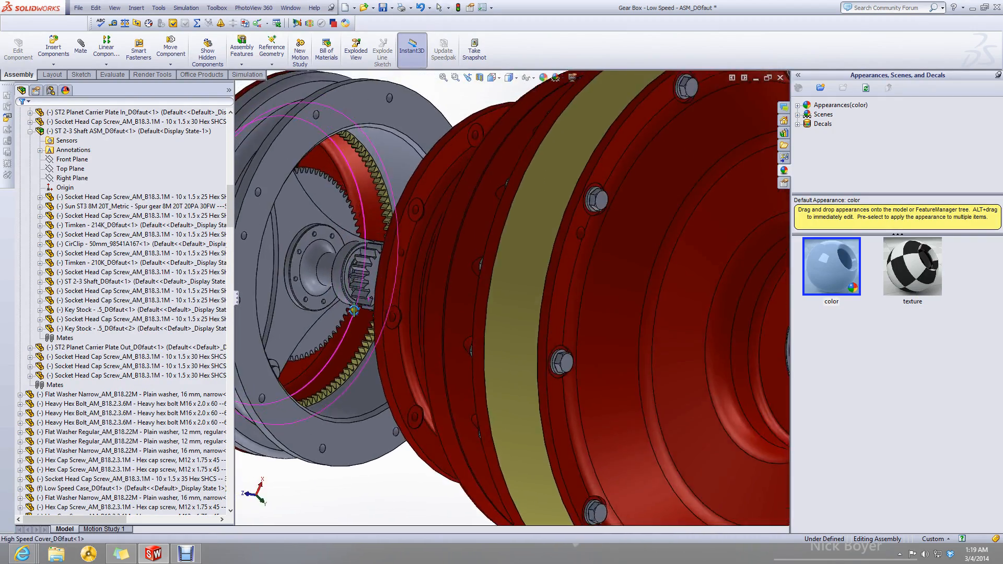
scroll(365, 290, up, 2)
scroll(364, 285, down, 2)
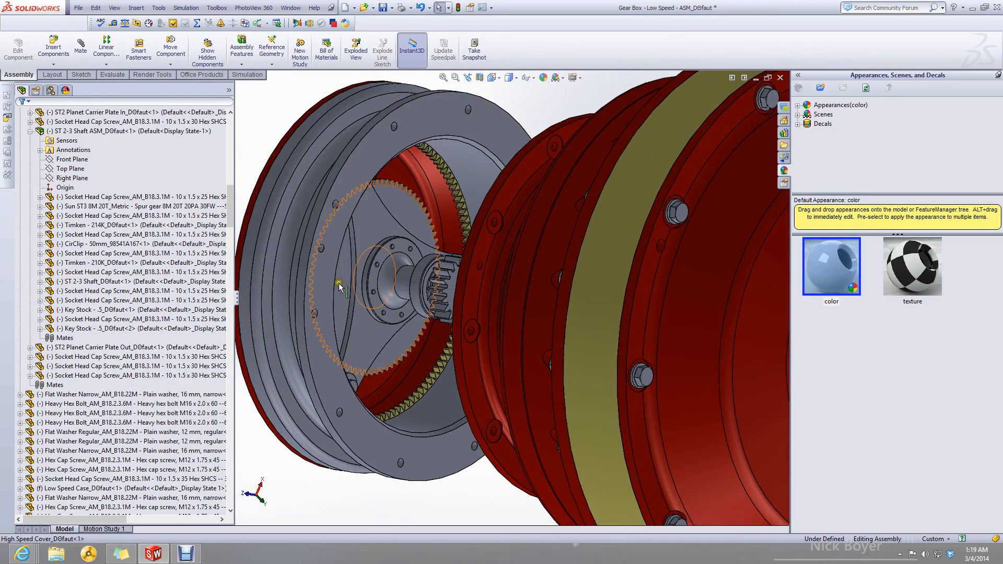
middle_drag(341, 287, 321, 276)
click(315, 286)
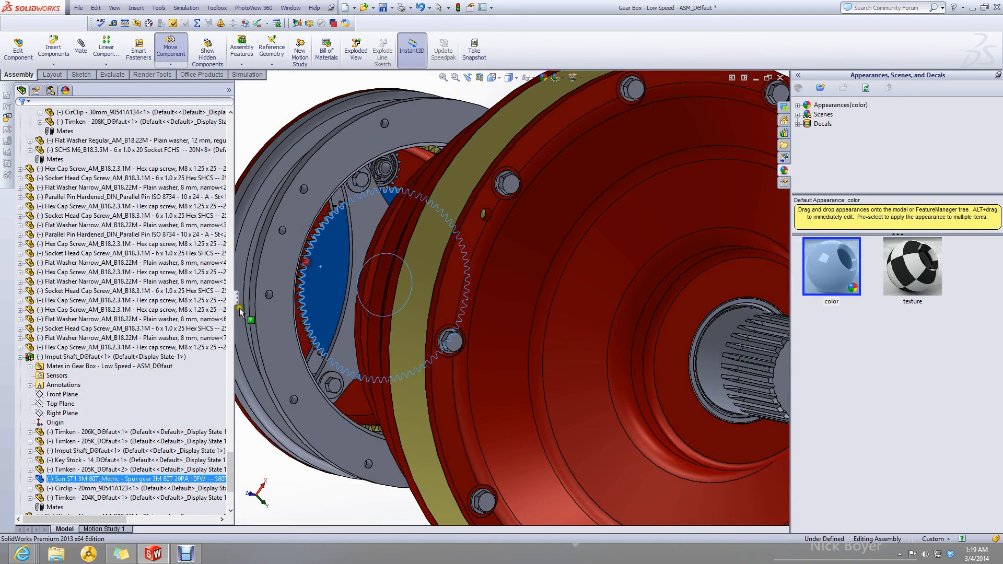
Review the gear, distance and concentric mates of the Imput Shaft subassembly and close the mate list.
click(119, 359)
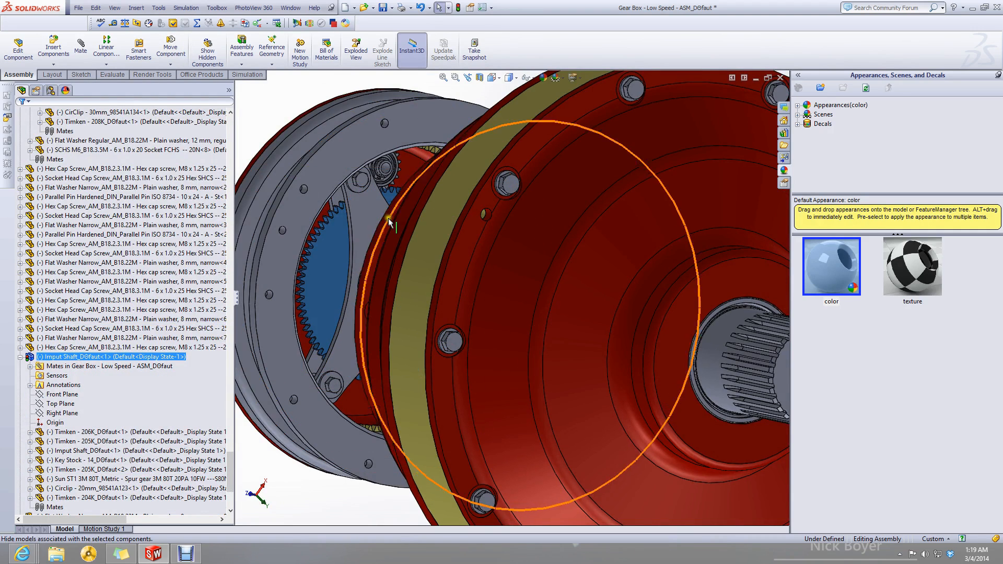
middle_drag(389, 217, 435, 220)
scroll(434, 220, up, 1)
right_click(110, 360)
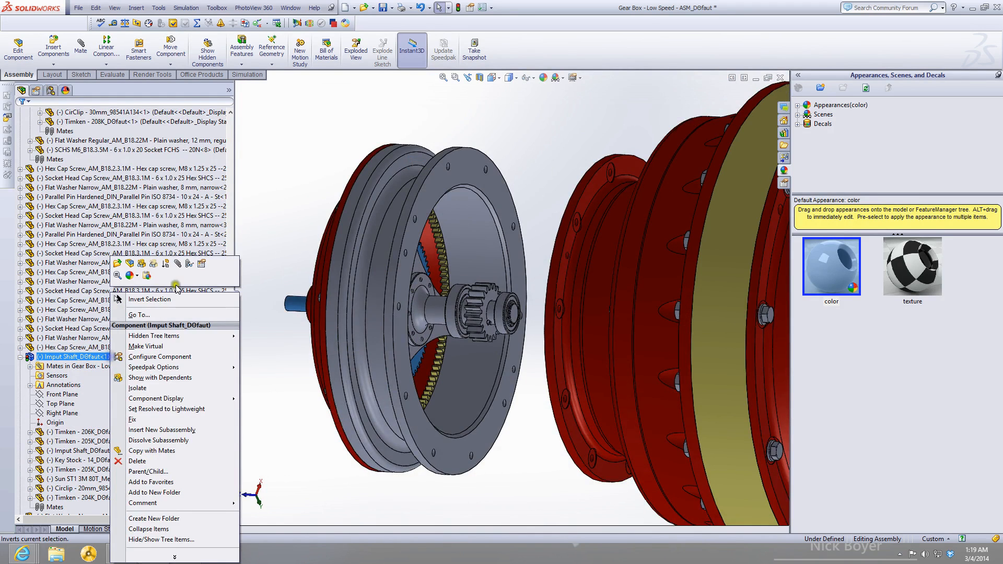
click(189, 265)
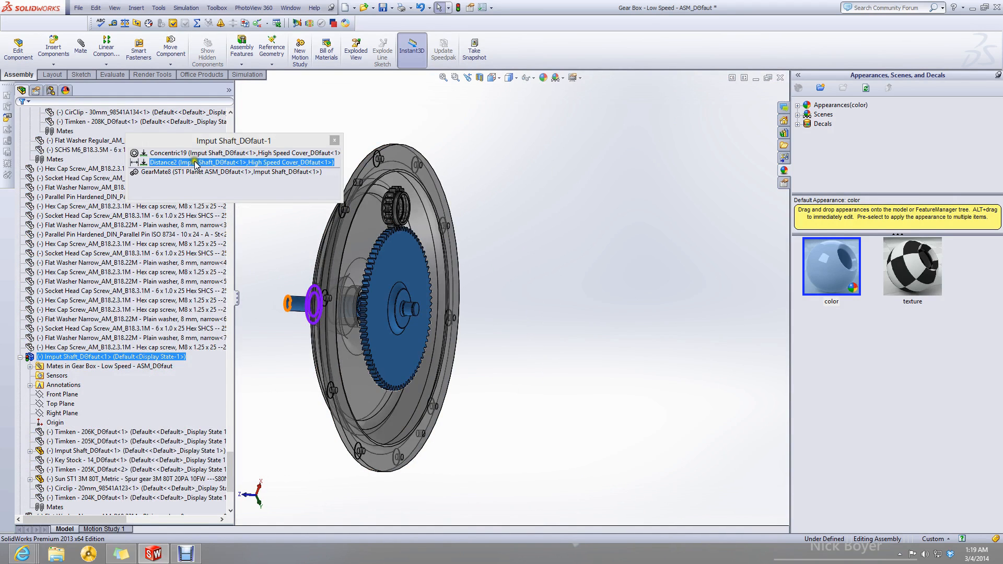
click(193, 171)
click(193, 172)
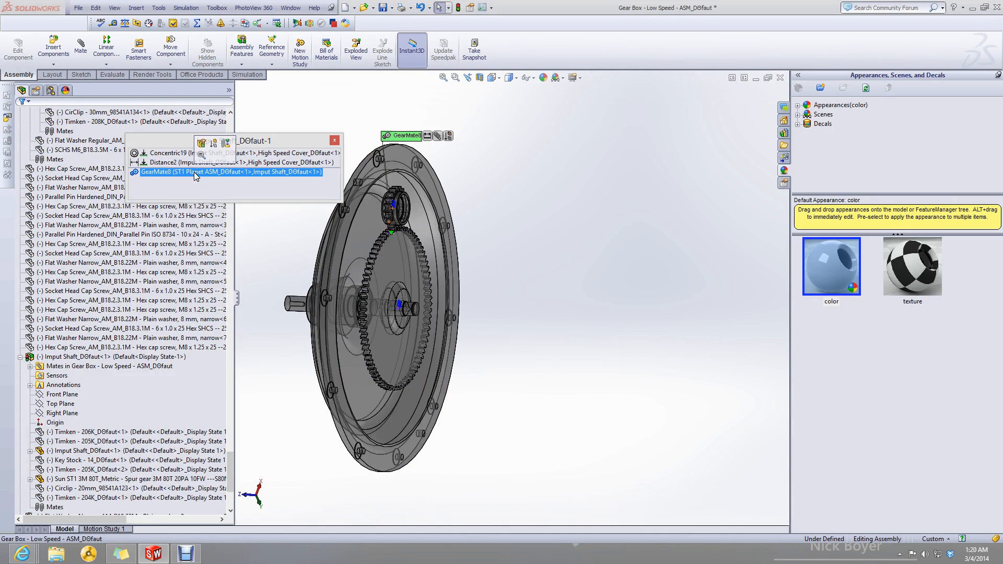
scroll(377, 209, down, 10)
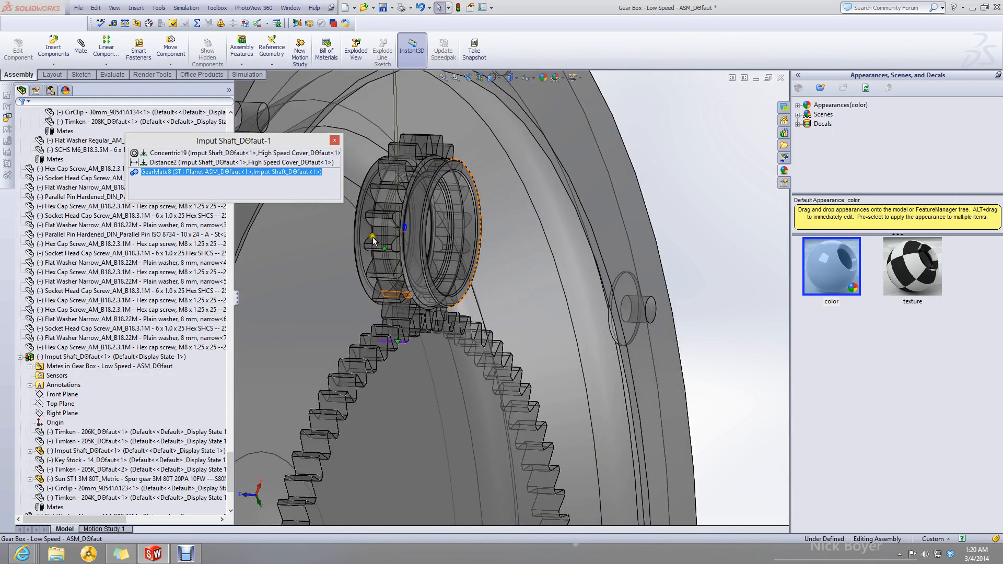
click(288, 163)
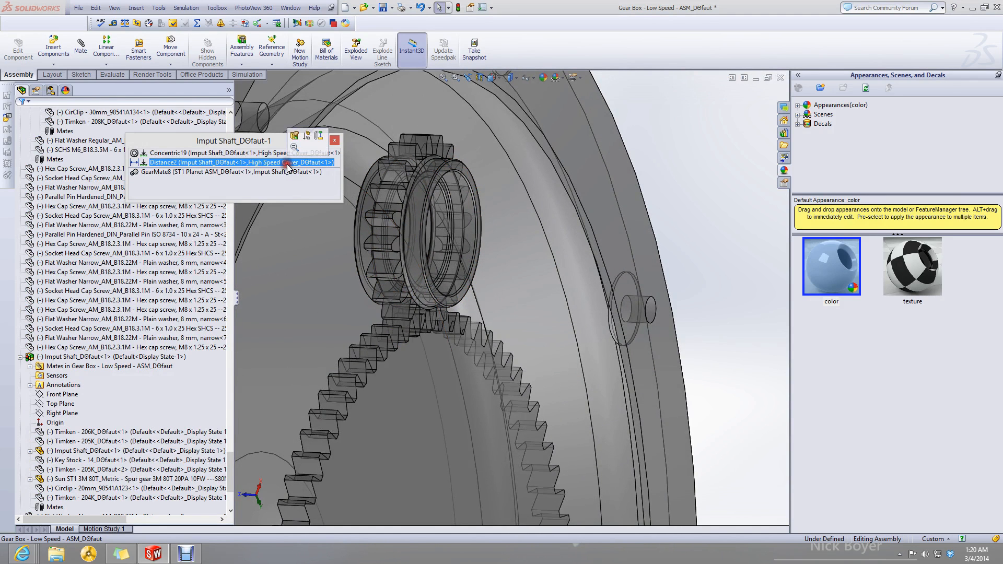
click(236, 152)
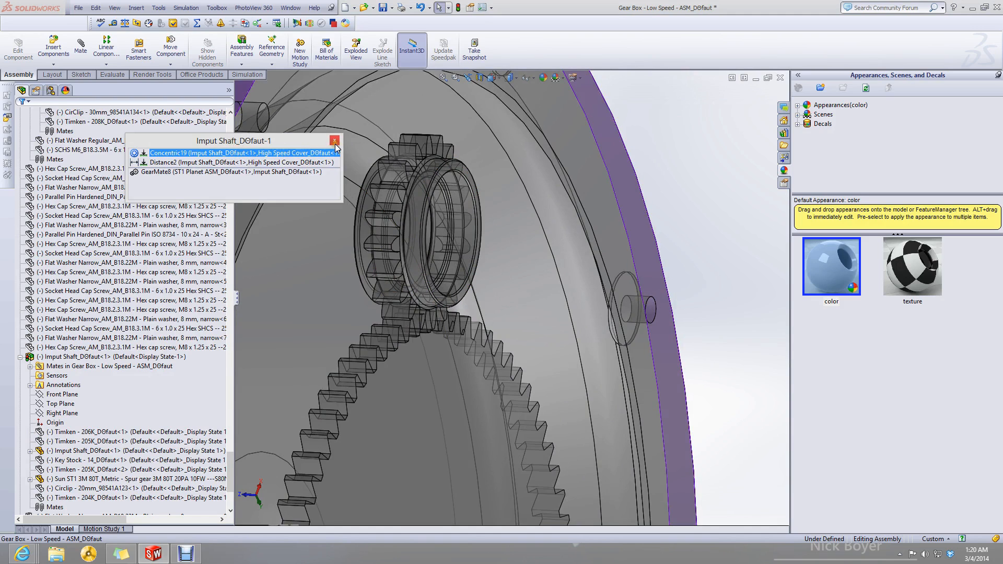
click(335, 142)
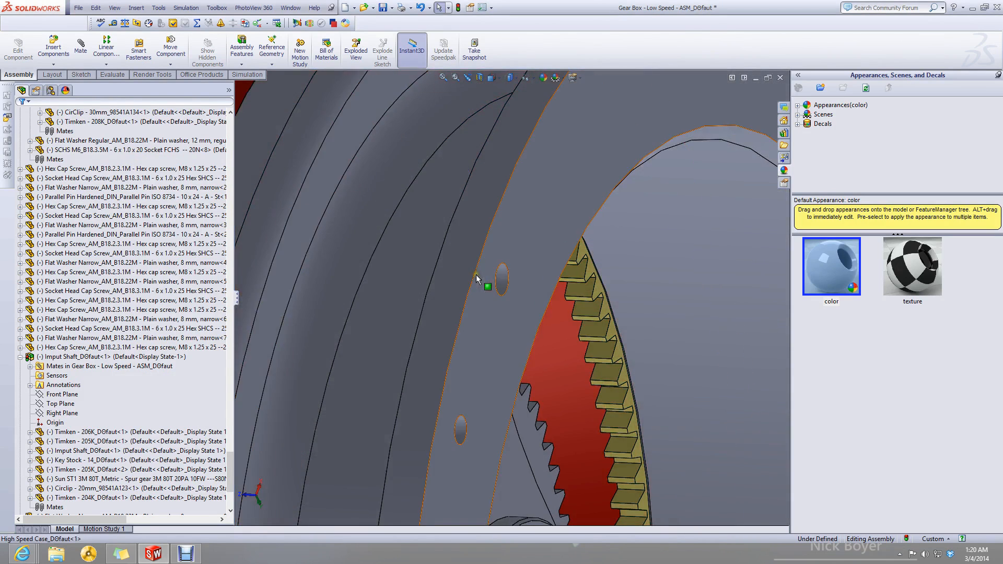
Add a concentric mate between the ST1 planet shaft spacer and the matching M12 hex bolt of Stage 1.
scroll(476, 280, up, 5)
click(81, 47)
scroll(690, 302, down, 4)
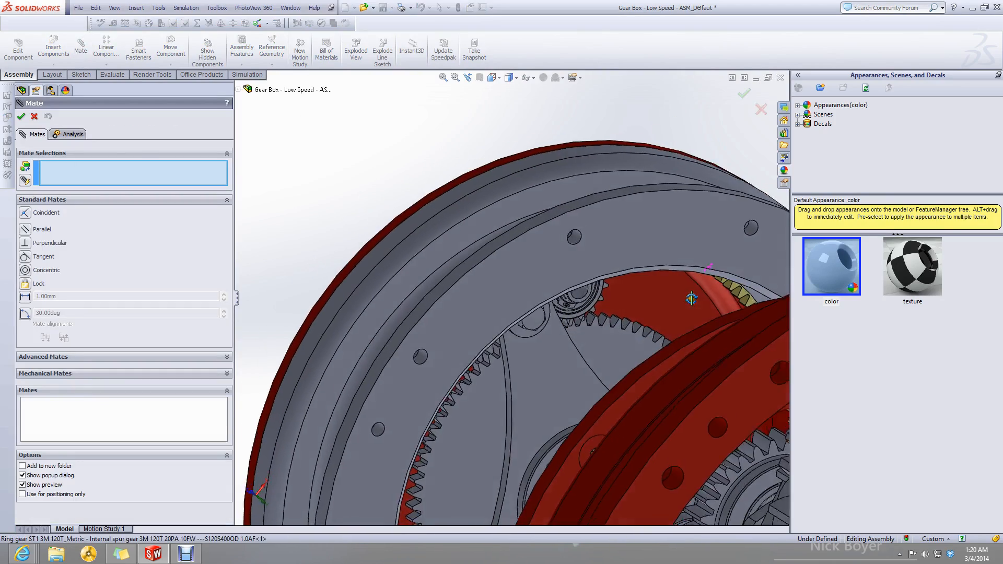
scroll(622, 298, down, 4)
click(495, 320)
scroll(487, 320, down, 2)
middle_drag(486, 320, 410, 320)
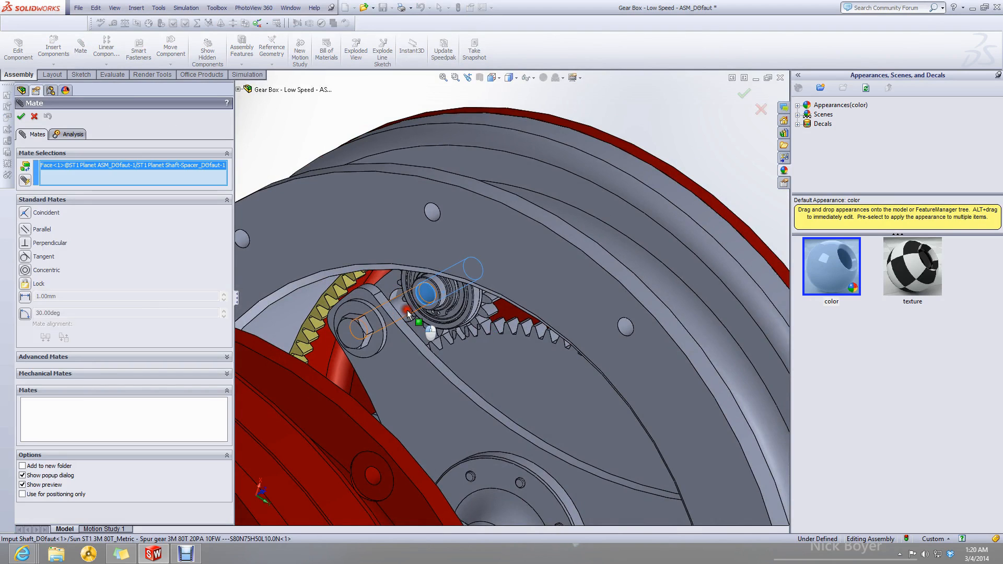
click(407, 312)
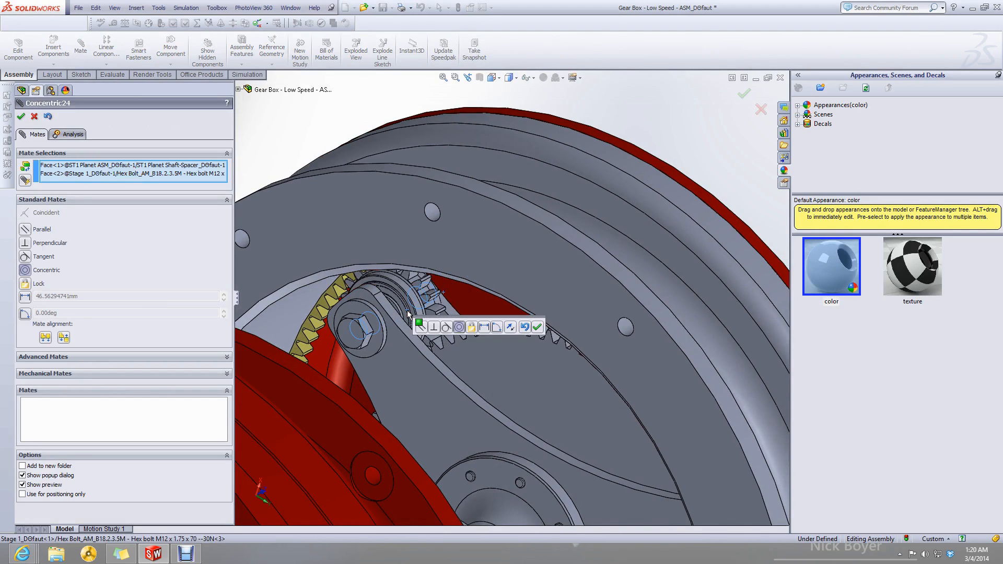
click(537, 328)
Try turning the ST1 80T sun gear to test the motion with the planet shaft constrained.
middle_drag(387, 319, 544, 337)
scroll(545, 336, up, 3)
scroll(545, 336, up, 1)
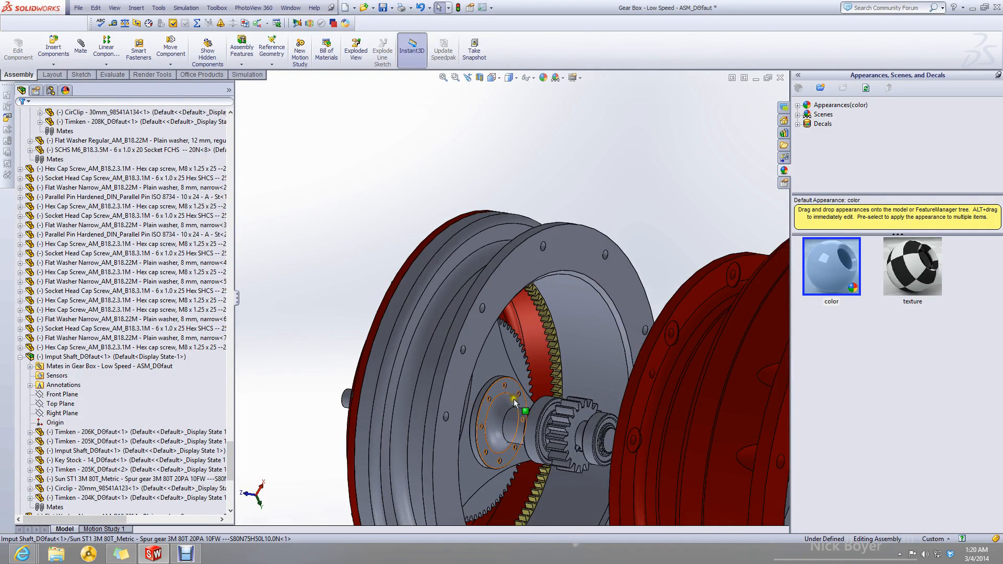
middle_drag(509, 398, 488, 388)
click(447, 407)
click(444, 388)
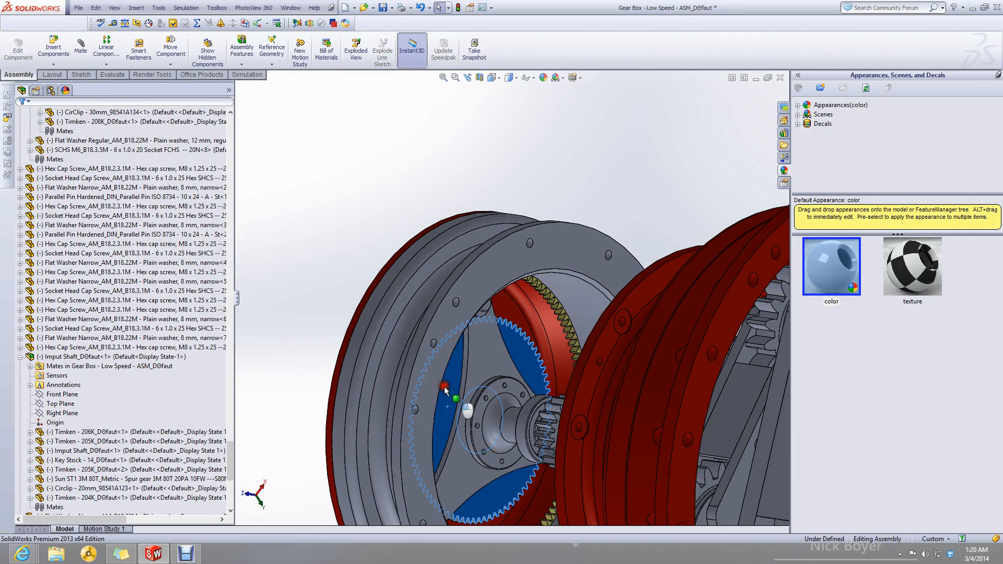
drag(512, 291, 577, 258)
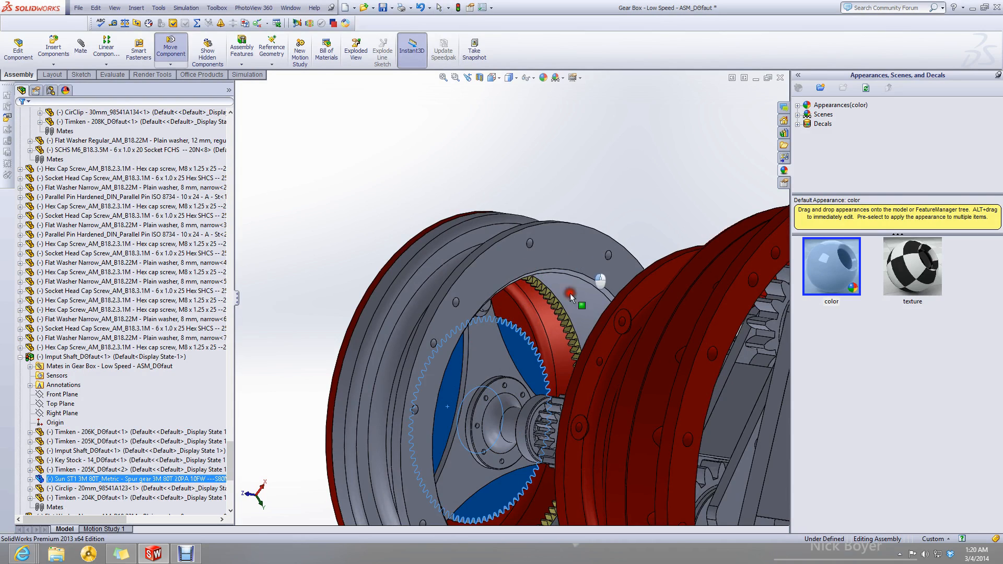
Make the High Speed Cover transparent.
middle_drag(520, 405, 655, 405)
right_click(517, 387)
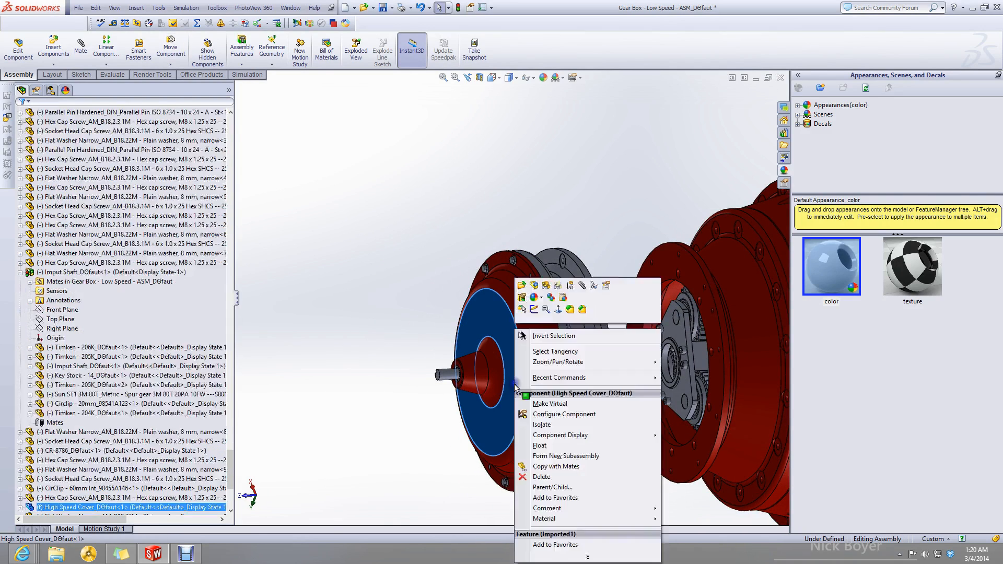
click(556, 286)
click(448, 274)
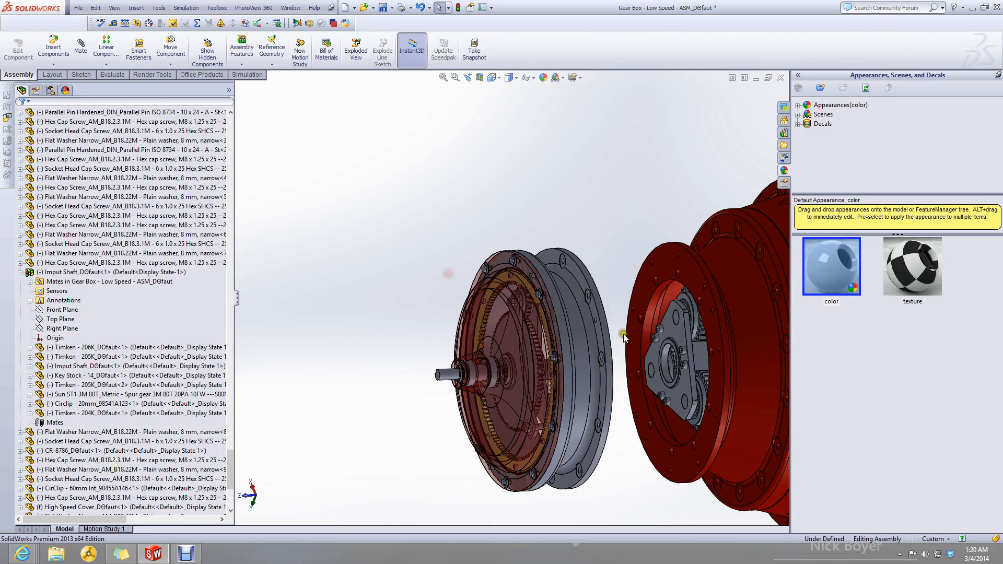
Turn the ST2 planet carrier at the open end of the Low Speed Case to check its motion.
middle_drag(619, 334, 659, 341)
drag(686, 326, 704, 385)
click(555, 178)
Make the High Speed Case and the Low Speed Case transparent.
middle_drag(556, 194, 563, 249)
scroll(563, 249, down, 1)
scroll(564, 253, up, 4)
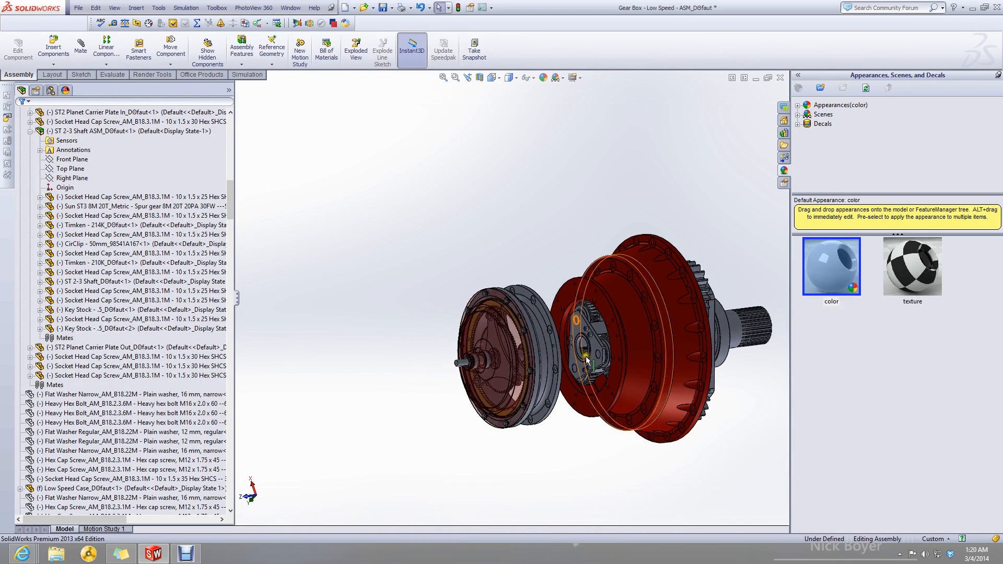
right_click(545, 354)
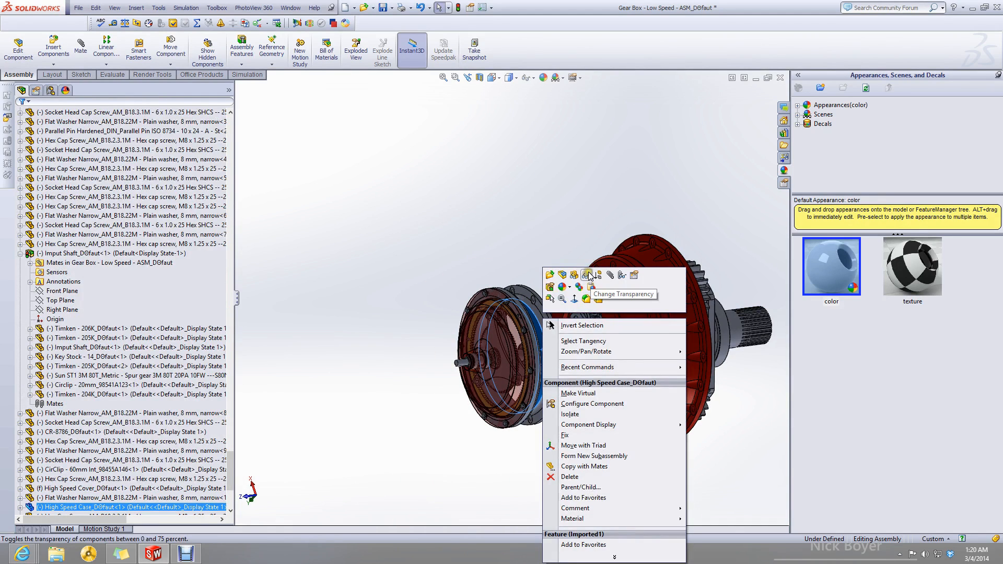
click(599, 298)
right_click(633, 356)
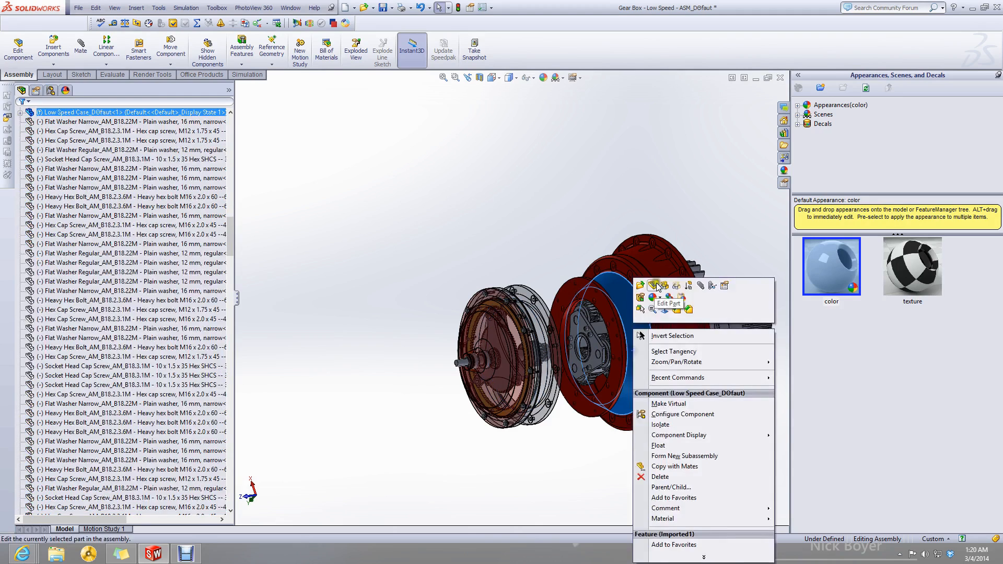
click(670, 289)
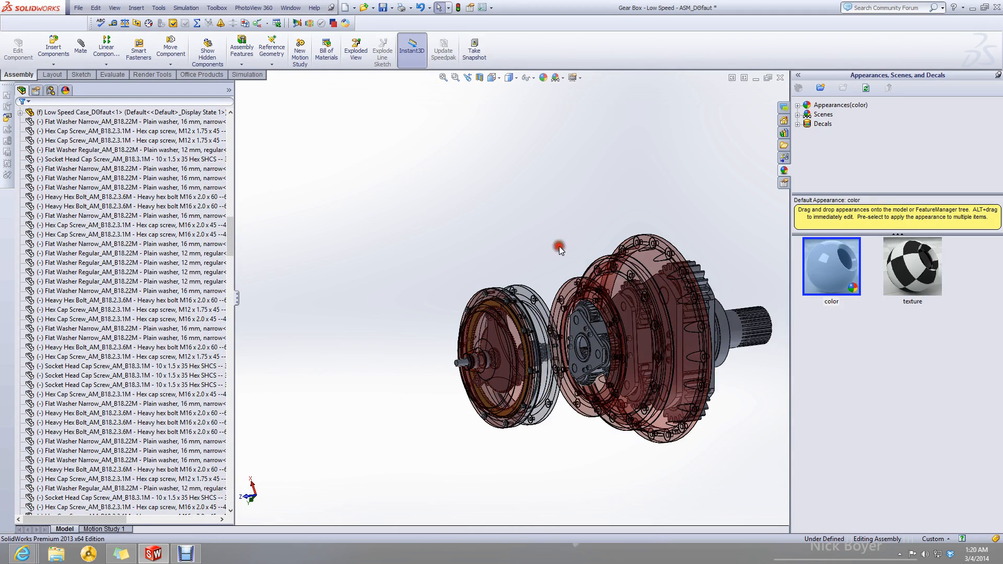
Save the gearbox assembly, rebuilding the document as part of the save.
middle_drag(698, 328, 682, 207)
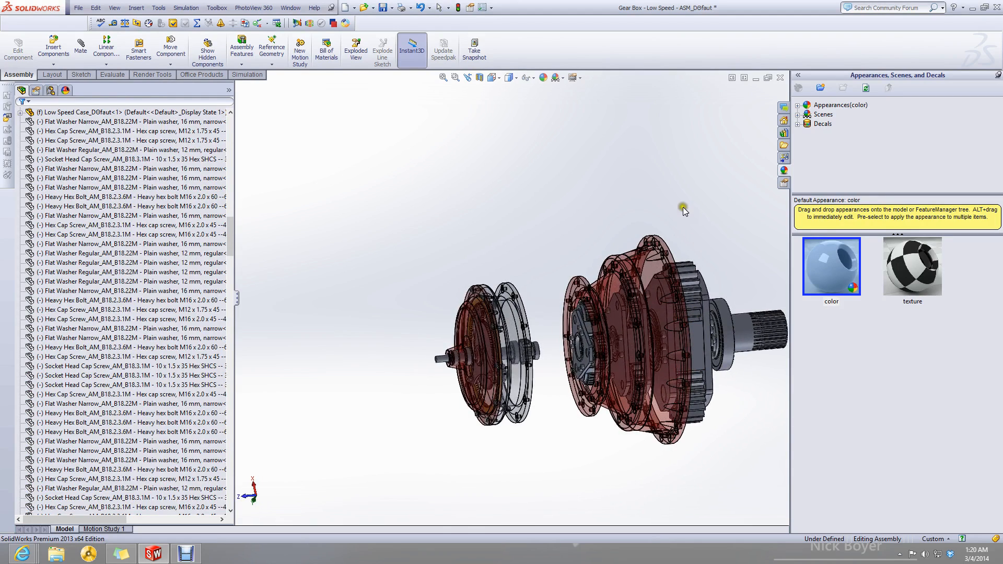
key(ctrl+s)
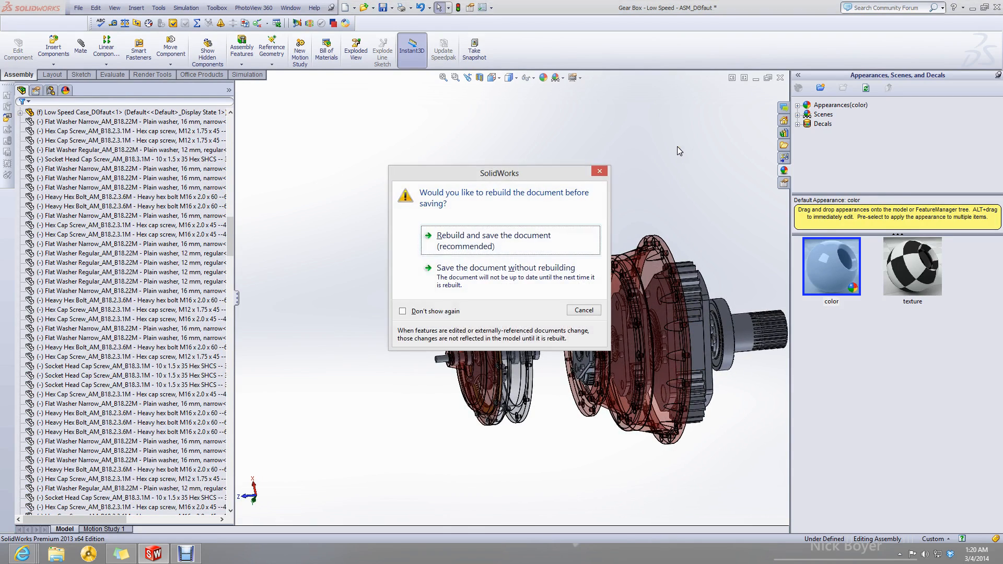
click(485, 241)
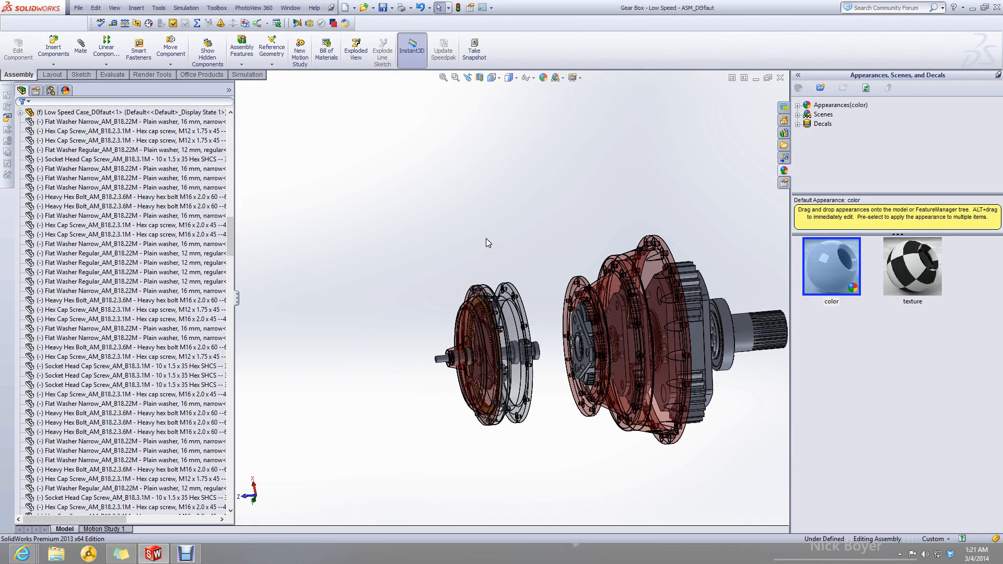
Toggle the transparency of the hidden ST2 4M 80T ring gear and show it in the assembly.
scroll(148, 385, down, 8)
scroll(149, 385, up, 17)
scroll(60, 382, up, 7)
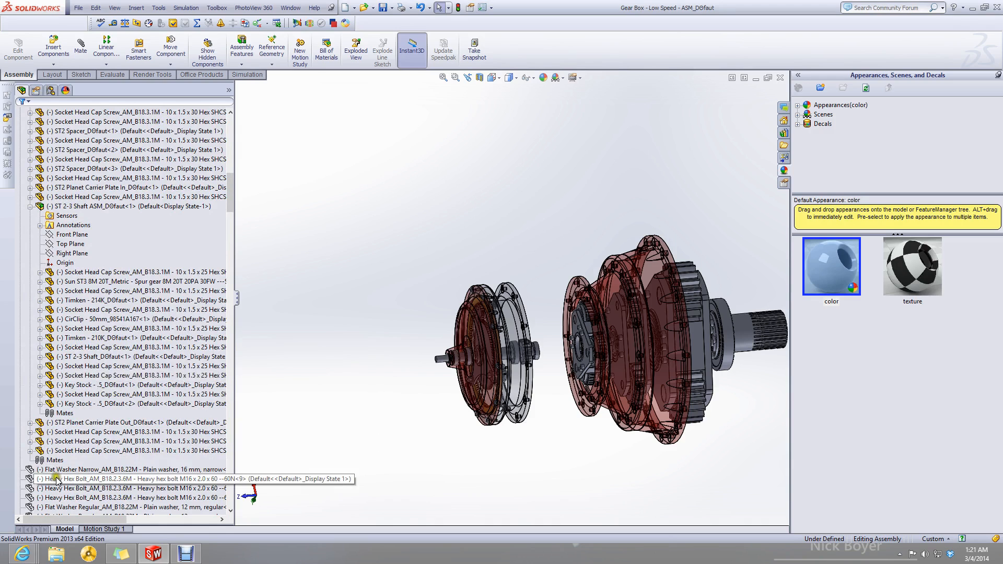
scroll(59, 494, down, 5)
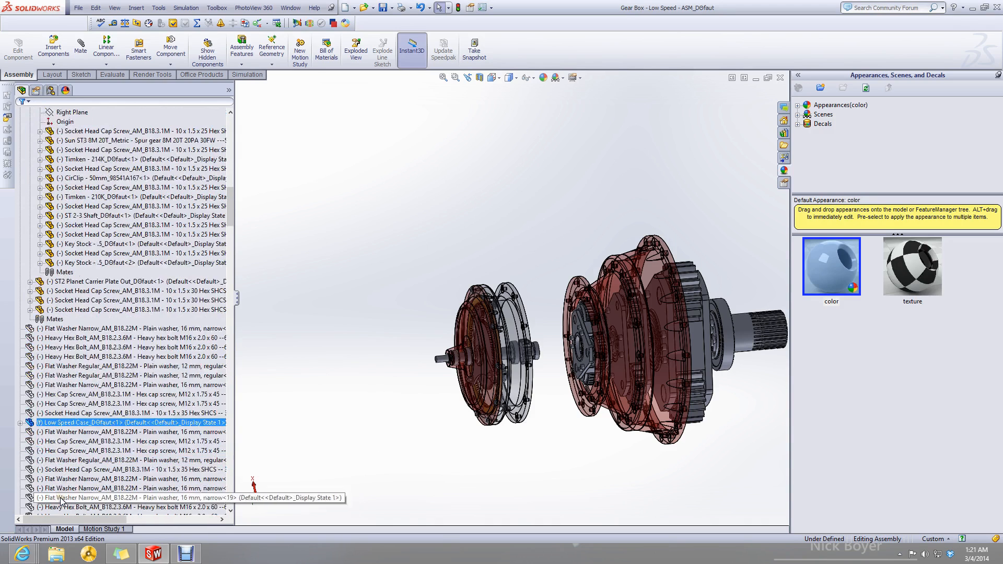
scroll(65, 387, down, 11)
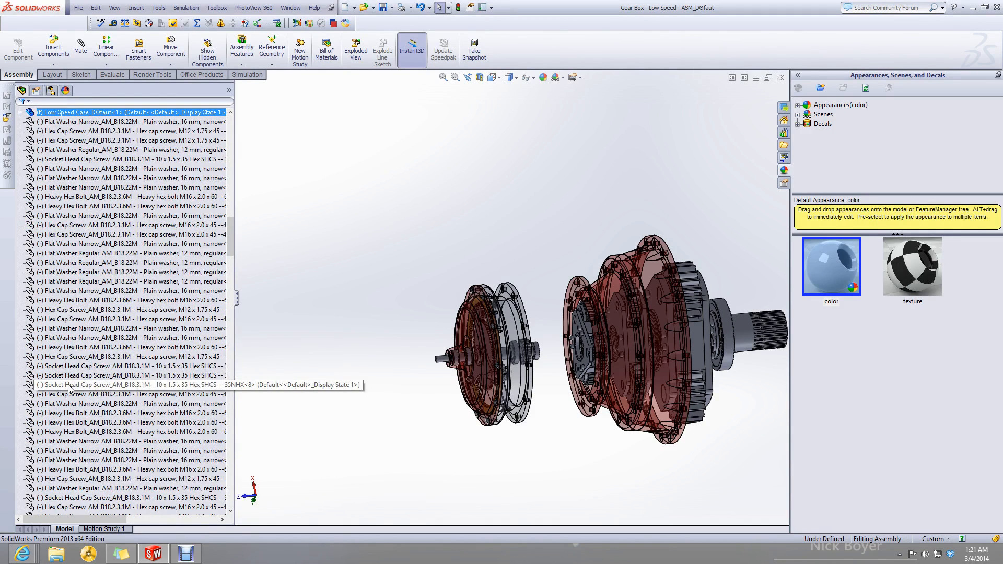
scroll(68, 388, down, 4)
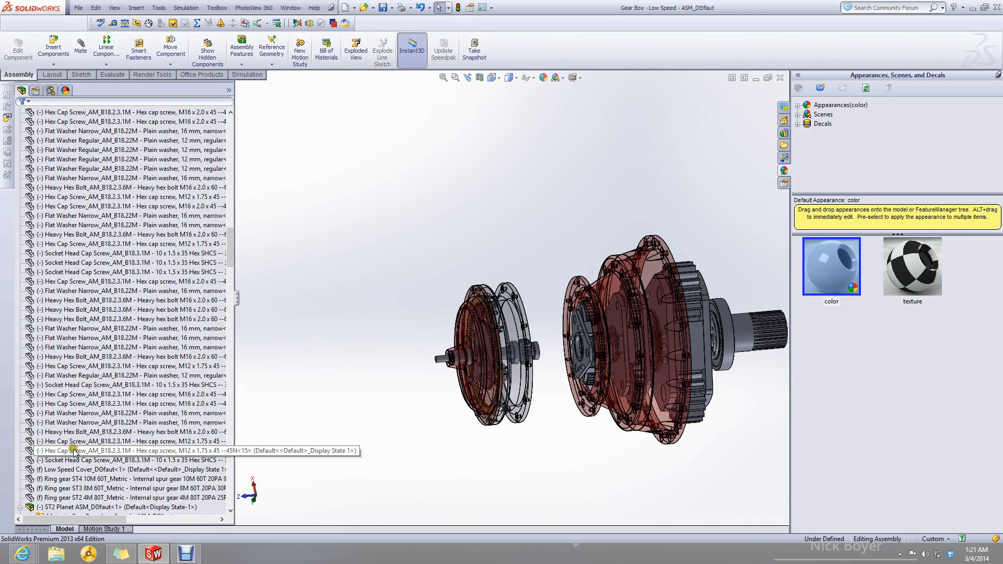
right_click(76, 500)
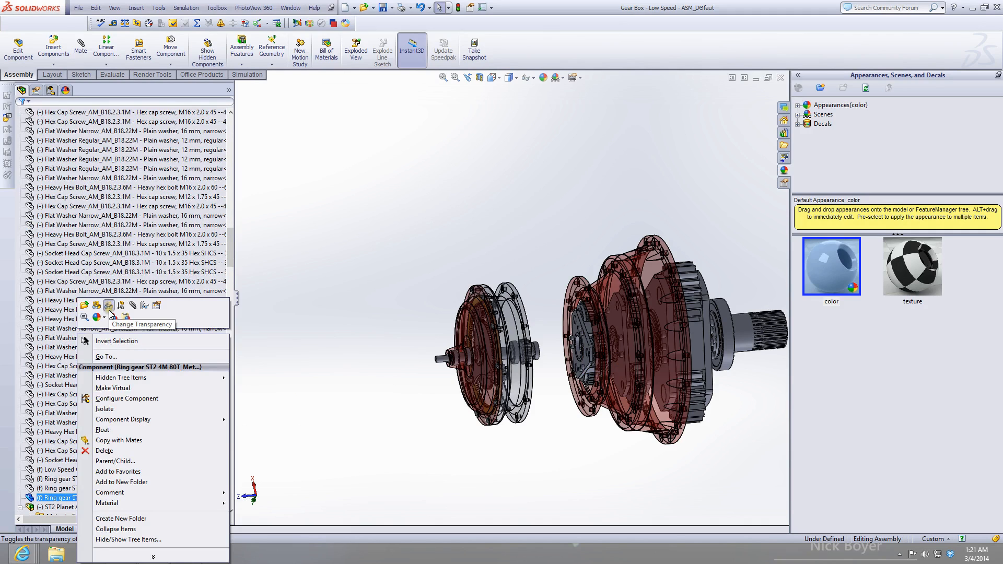
click(108, 307)
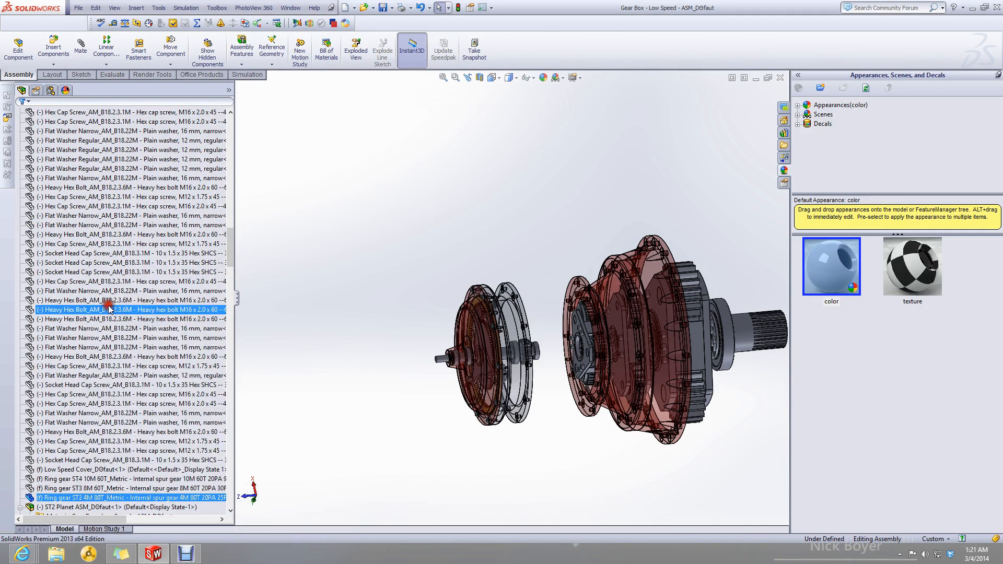
right_click(76, 499)
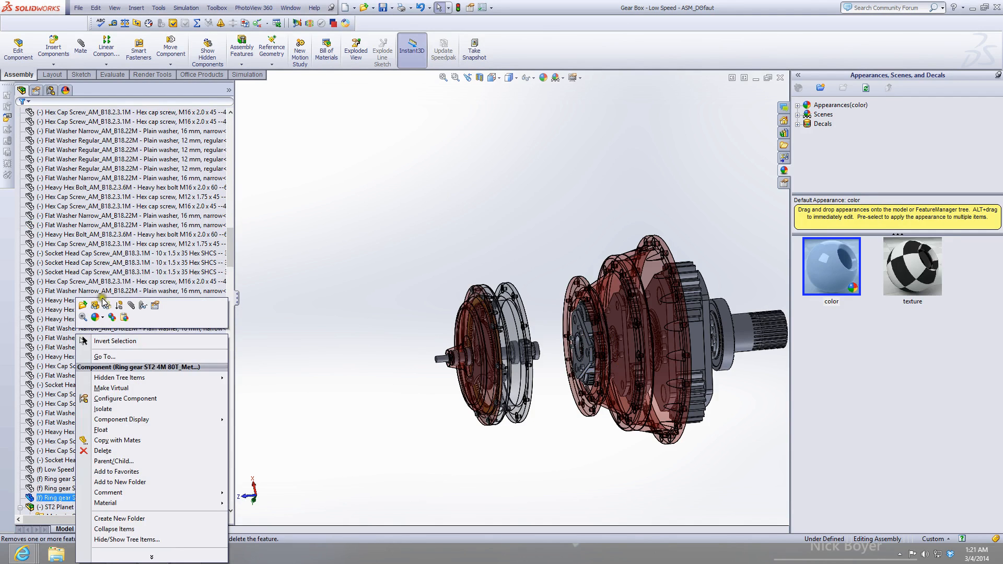
click(94, 306)
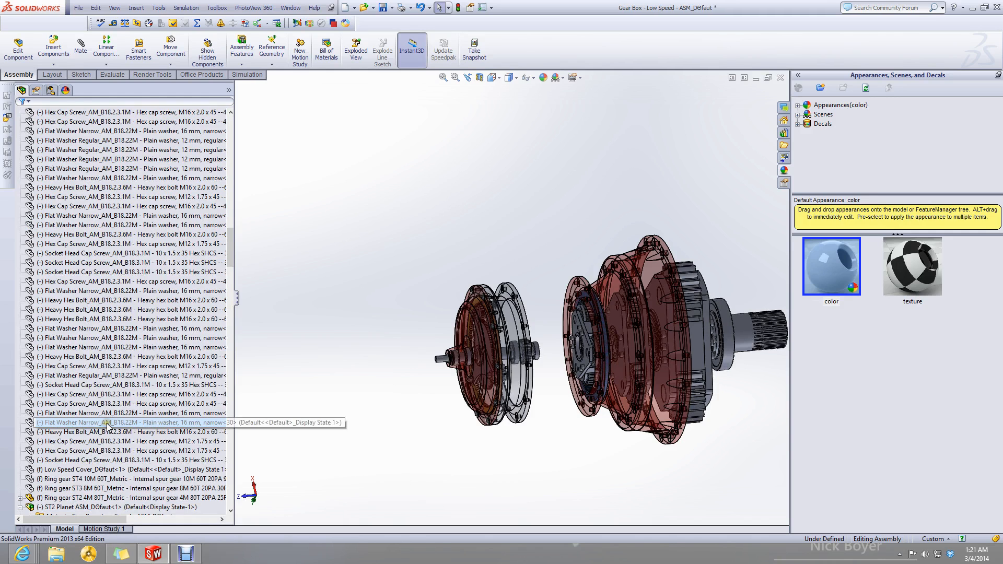
Show the hidden Low Speed Cover together with the ST3 8M 60T and ST4 10M 60T ring gears.
click(79, 489)
ctrl+click(76, 480)
ctrl+click(73, 470)
right_click(73, 471)
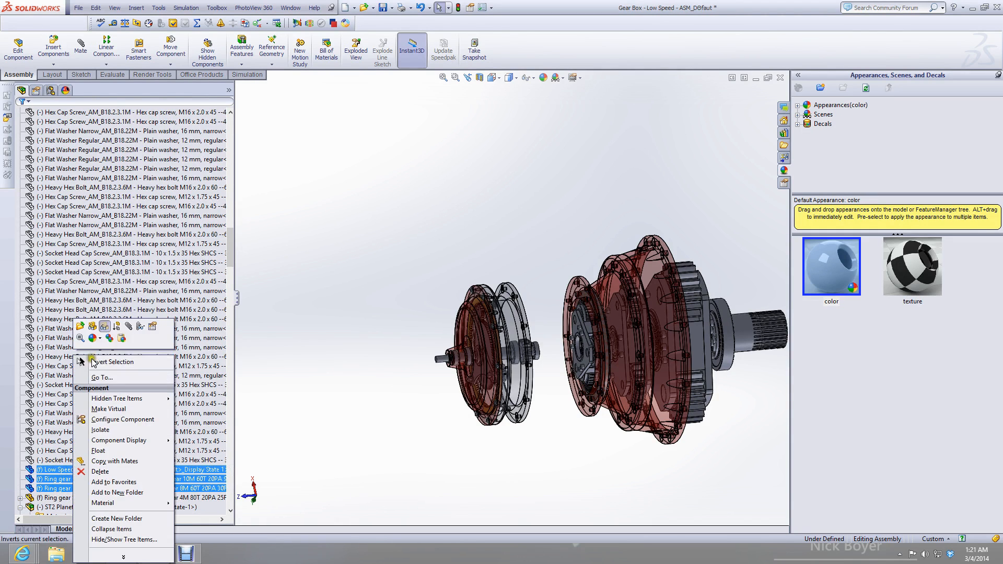
click(92, 323)
click(558, 443)
middle_drag(615, 438, 631, 468)
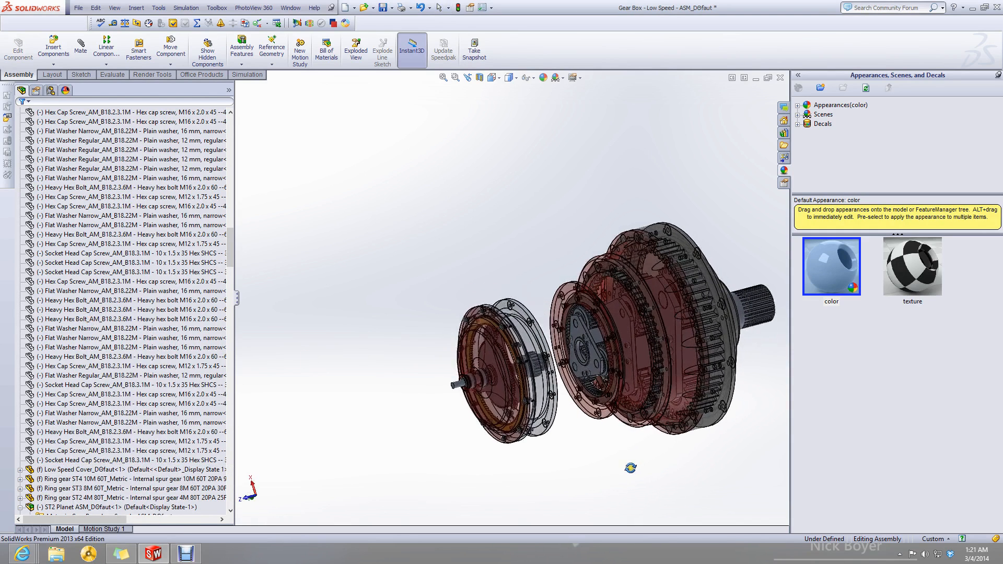
Try to mate the High Speed Case flange face to the Low Speed Case flange face, then clear the selections and close the mate command.
scroll(612, 353, down, 2)
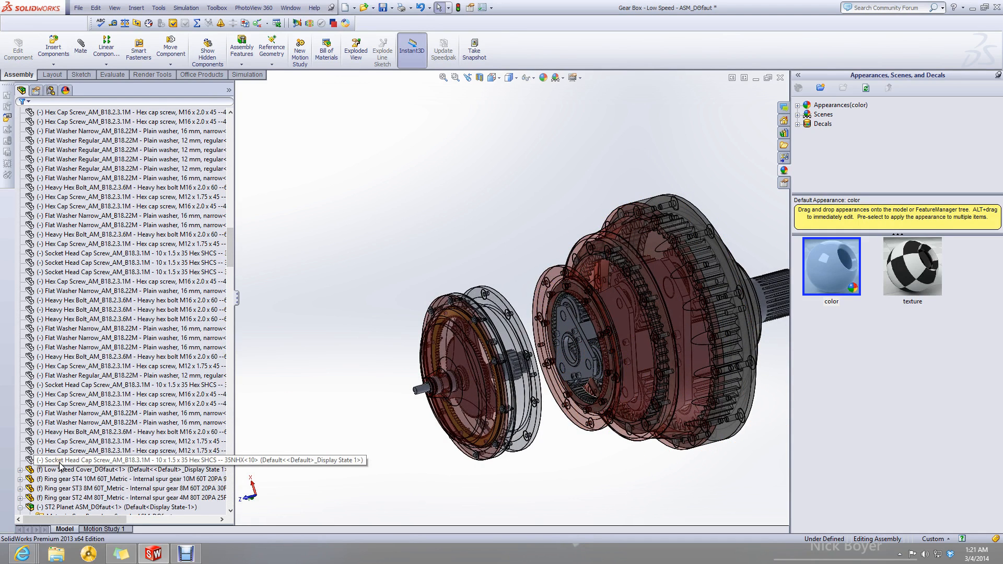
scroll(68, 355, down, 2)
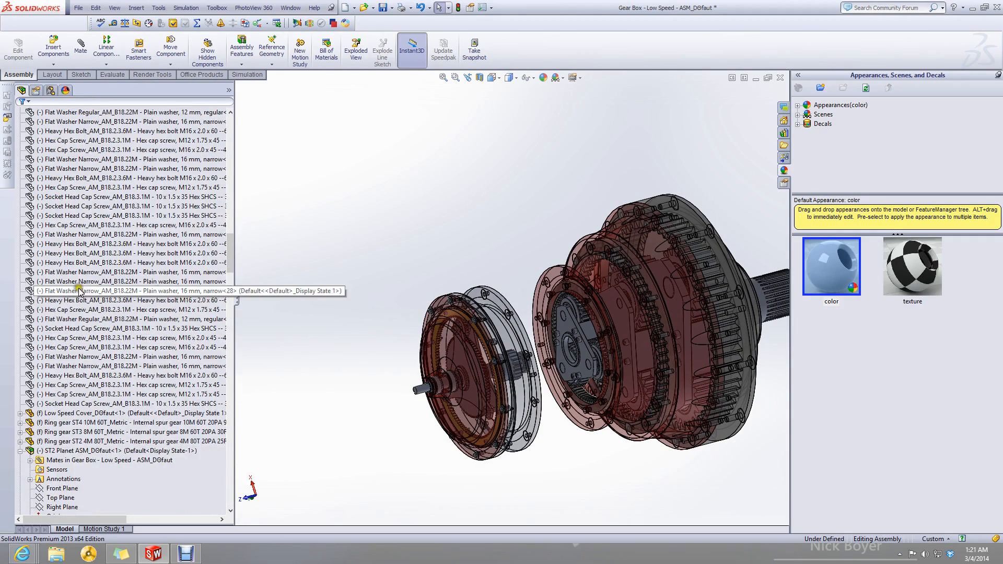
scroll(83, 248, up, 12)
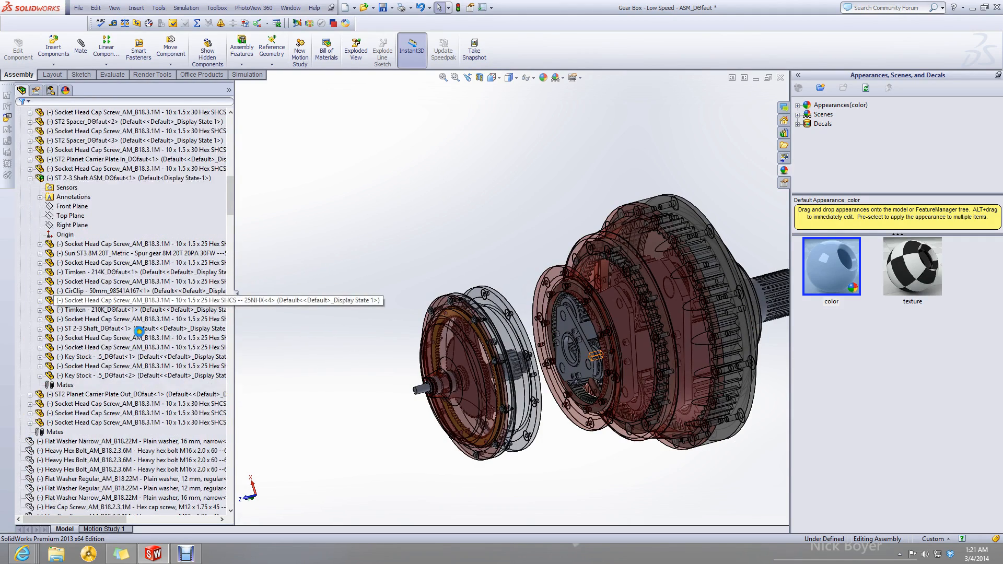
middle_drag(559, 421, 473, 416)
scroll(533, 365, down, 4)
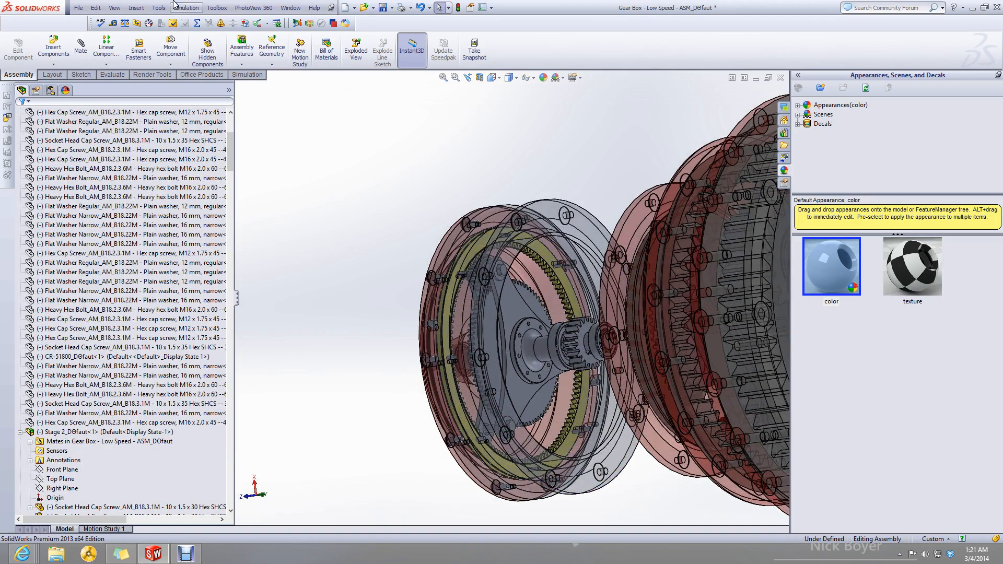
middle_drag(540, 179, 575, 231)
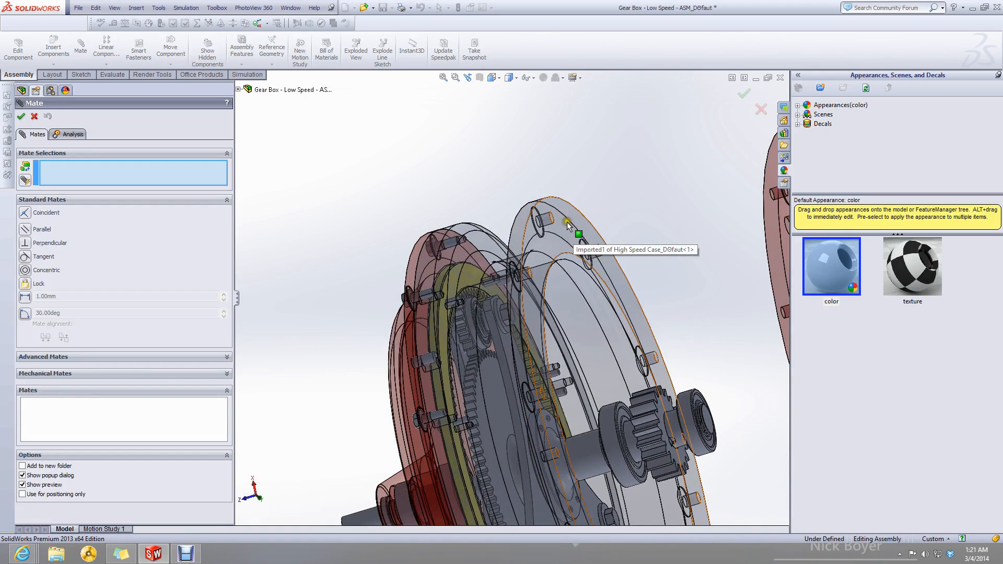
click(567, 226)
middle_drag(568, 226, 631, 217)
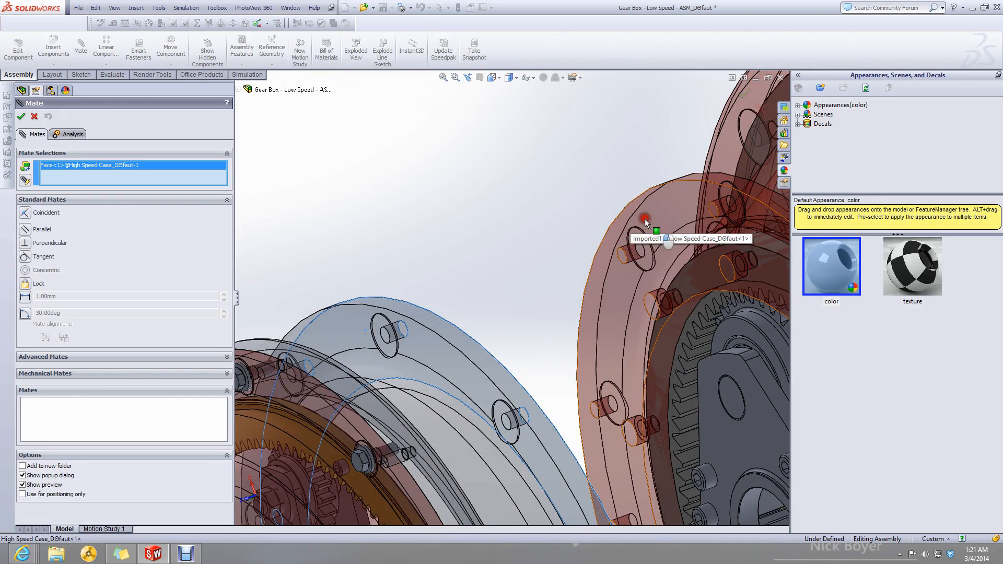
click(645, 218)
right_click(74, 175)
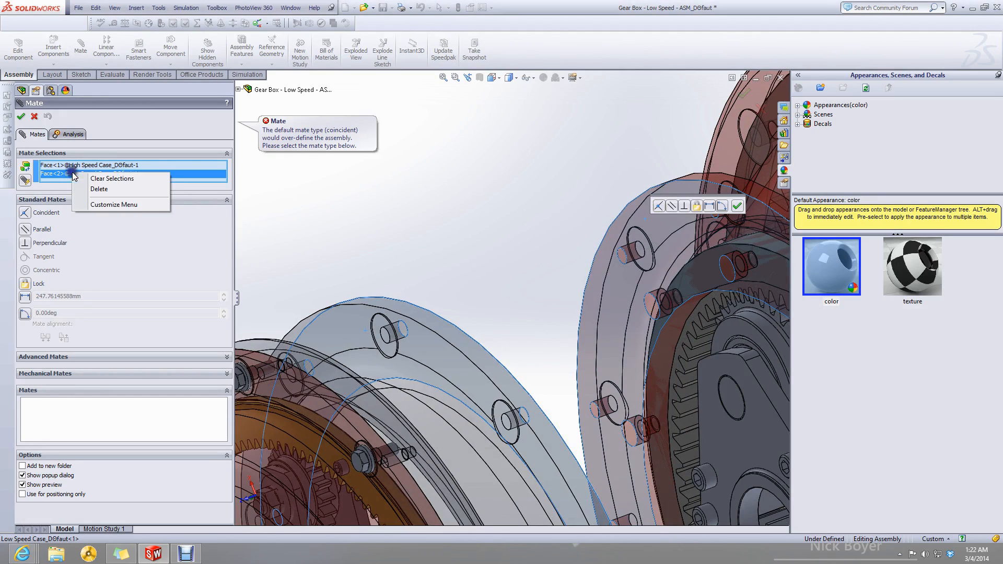
click(78, 177)
click(21, 116)
middle_drag(310, 262, 470, 356)
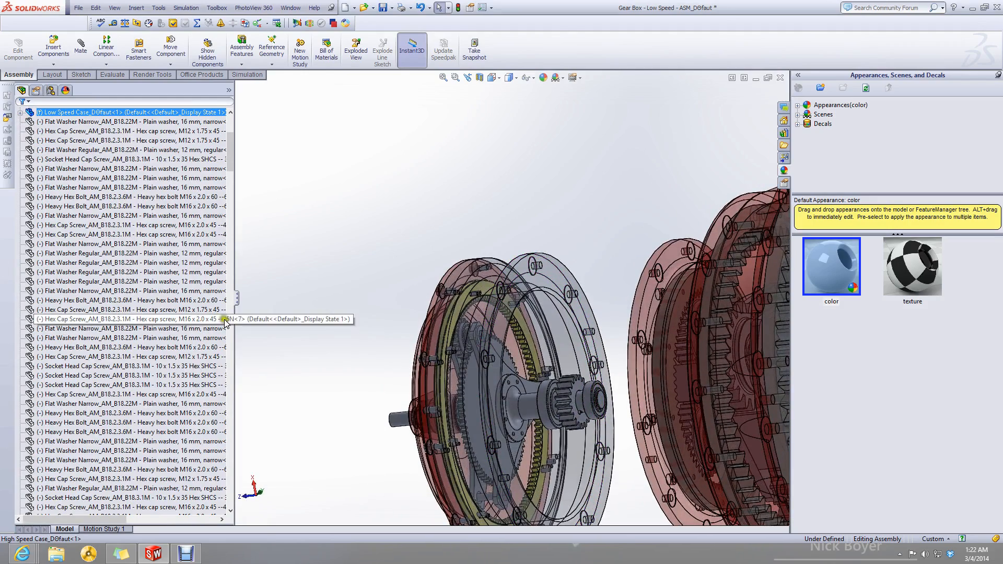
scroll(185, 293, up, 10)
scroll(185, 292, up, 5)
scroll(243, 330, up, 2)
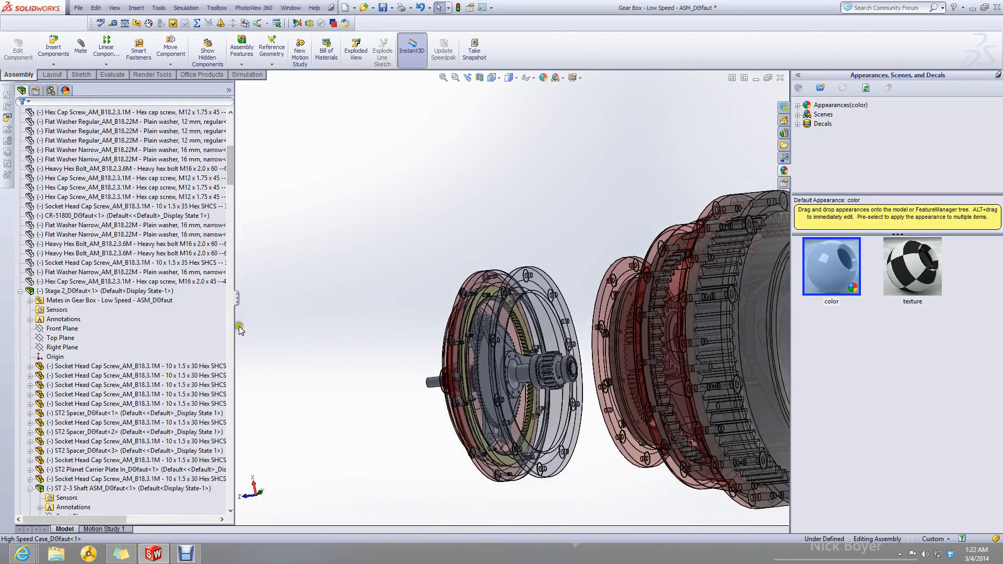
scroll(154, 265, up, 10)
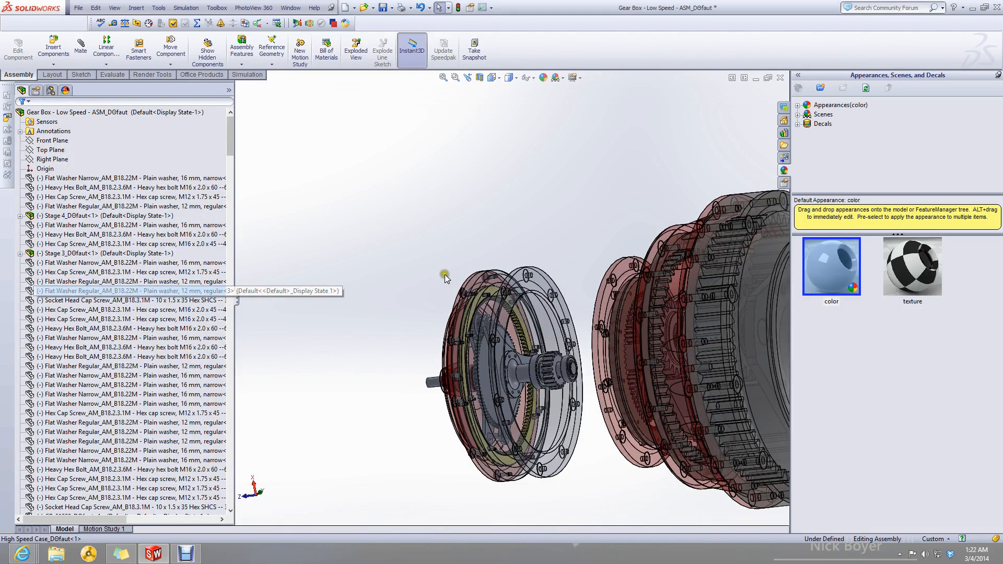
Locate the High Speed Case in the component tree and rotate the case to check how freely it moves.
click(444, 276)
scroll(518, 285, down, 2)
click(559, 290)
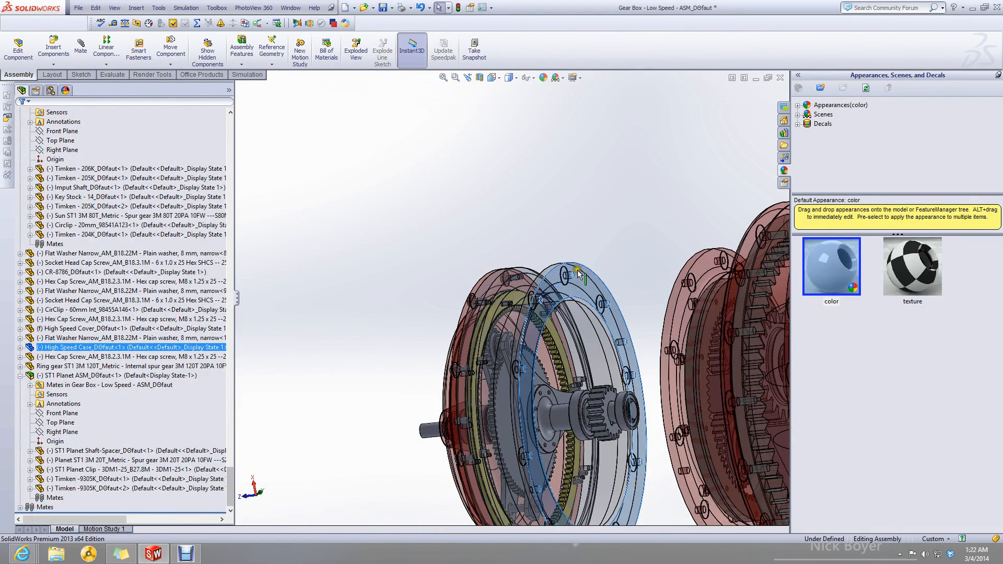
click(486, 228)
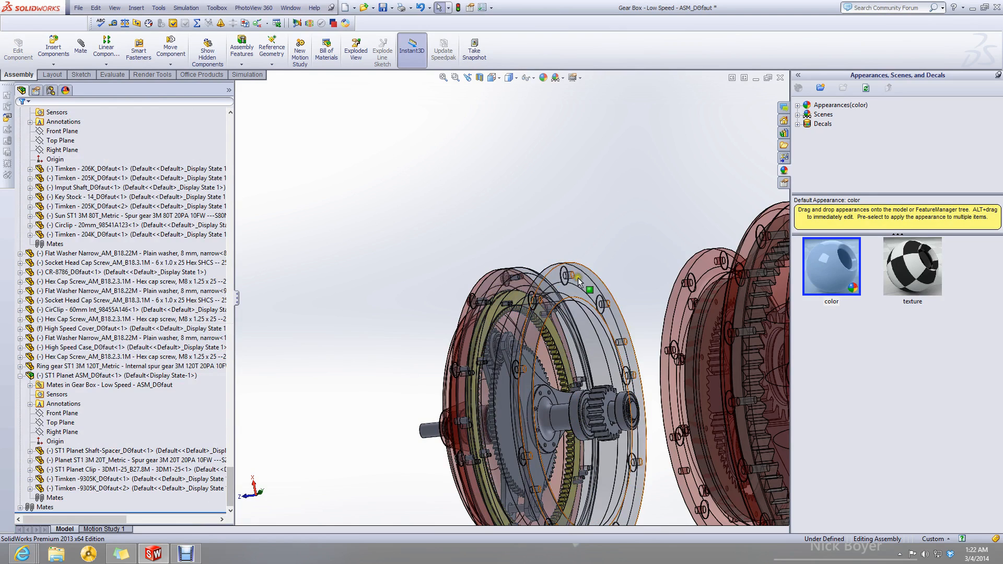
click(578, 278)
scroll(93, 330, up, 5)
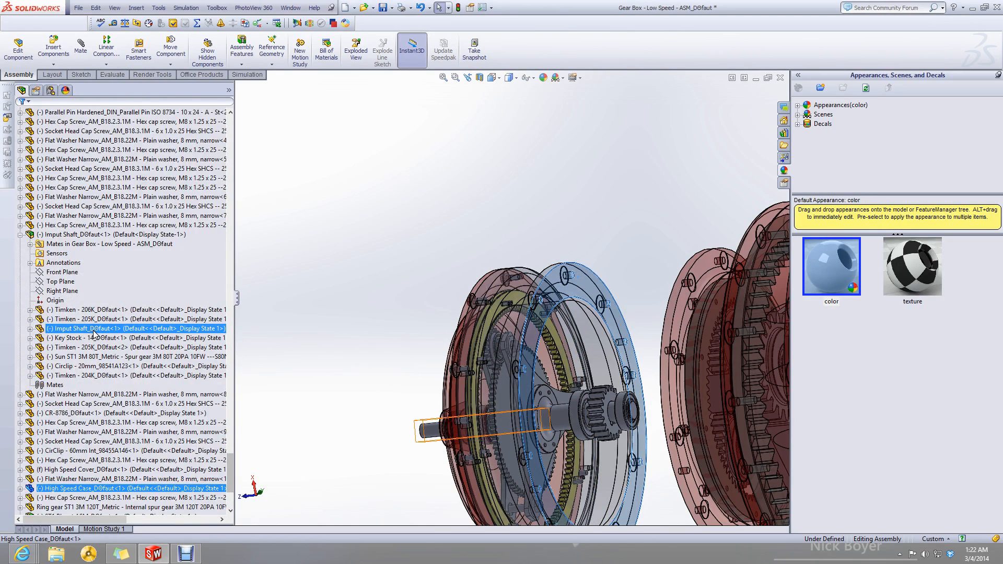
scroll(93, 330, up, 10)
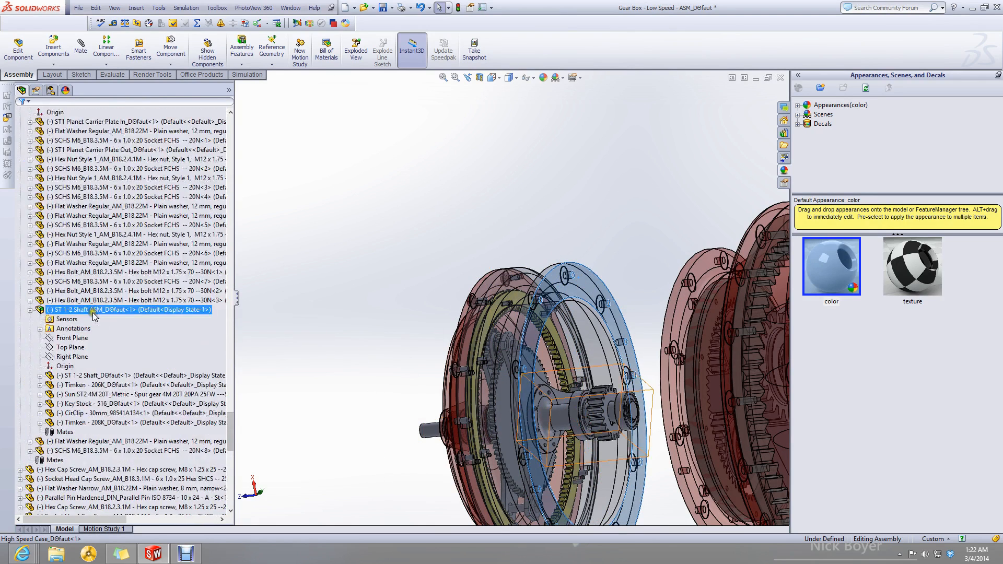
drag(584, 281, 325, 371)
scroll(153, 382, up, 7)
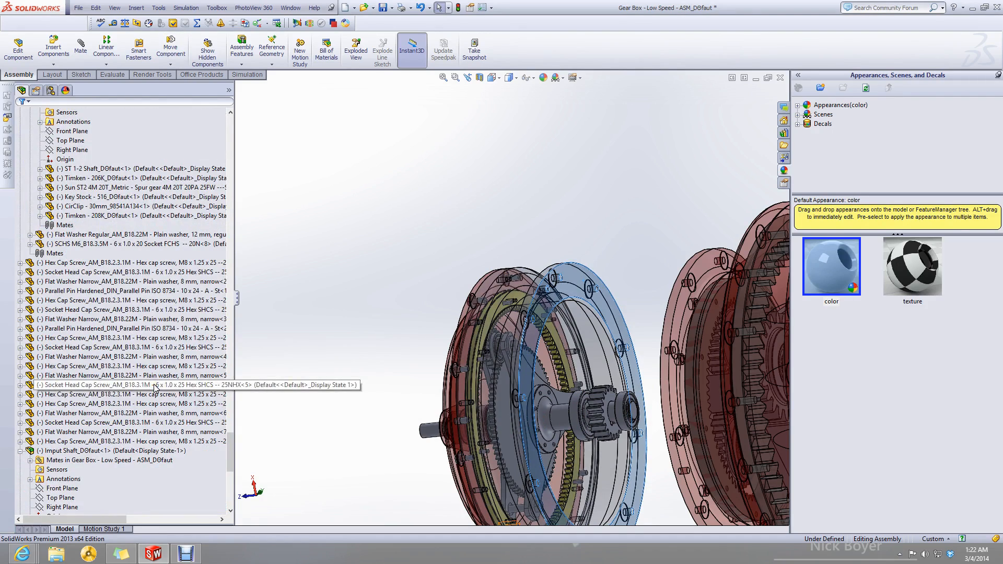
Collapse the Input Shaft and ST1 Planet ASM subassemblies in the component tree.
click(20, 451)
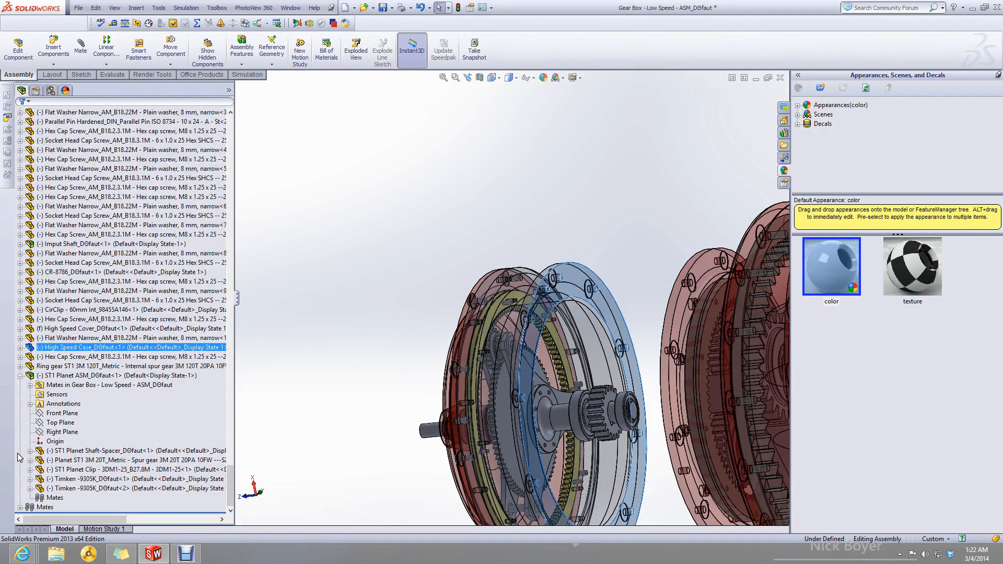
click(20, 376)
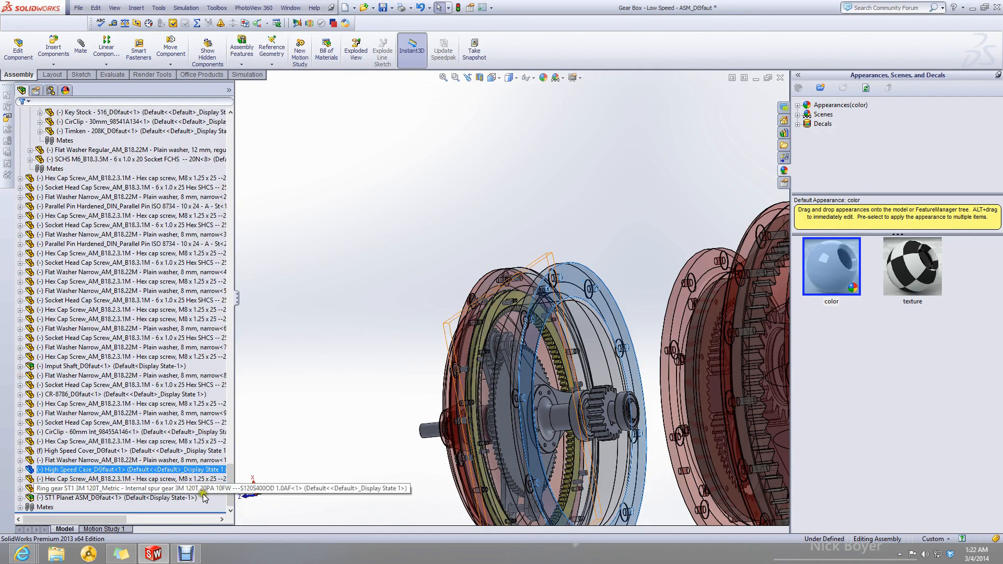
mouse_move(228, 495)
mouse_down()
mouse_move(229, 477)
mouse_move(229, 499)
mouse_up()
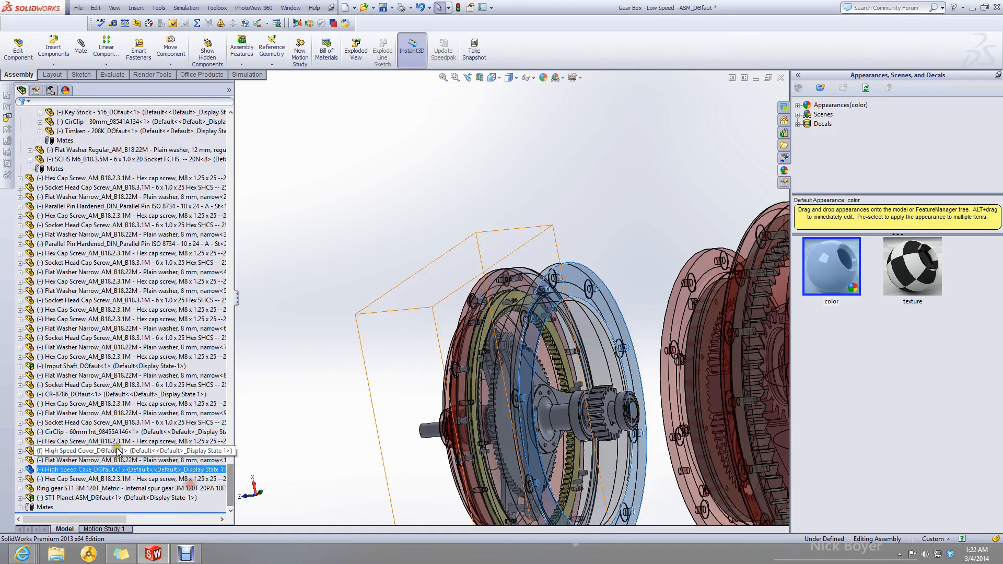
Float the fixed High Speed Cover and test the movement of the High Speed Case.
click(83, 451)
middle_drag(339, 340, 425, 366)
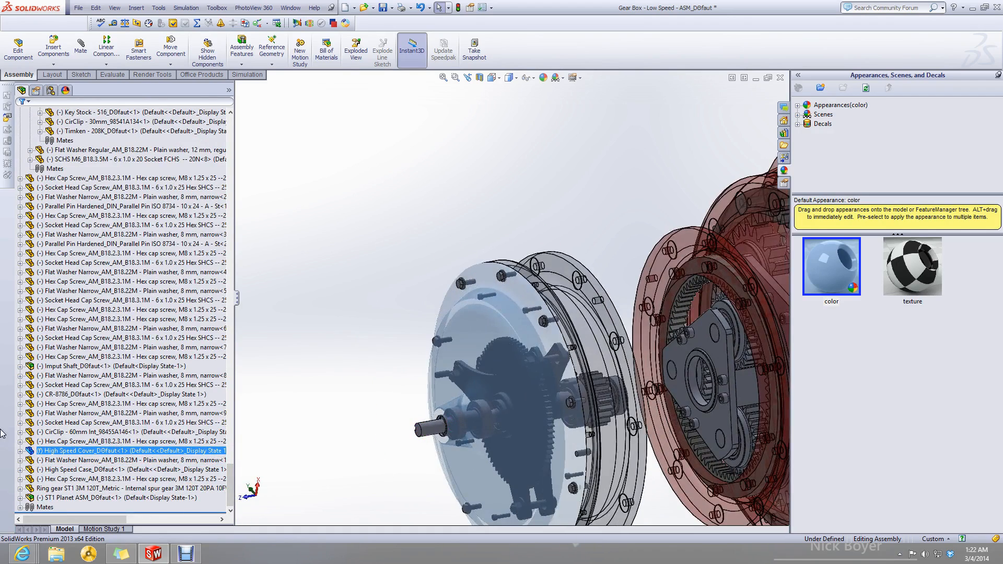
right_click(49, 454)
click(73, 430)
click(351, 303)
middle_drag(363, 302, 563, 303)
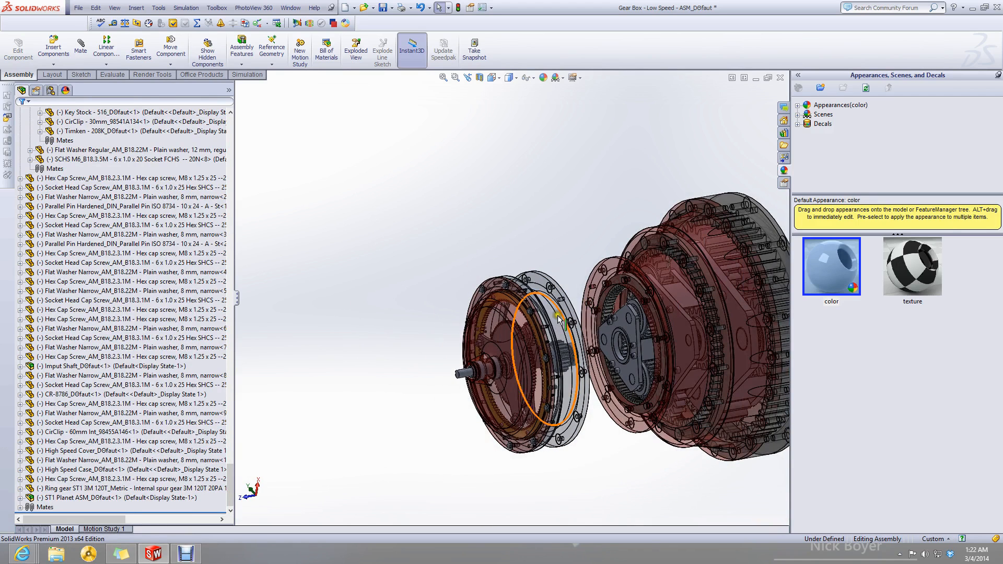
mouse_move(553, 318)
mouse_down()
mouse_move(530, 337)
mouse_move(494, 339)
mouse_move(666, 313)
mouse_move(553, 308)
mouse_up()
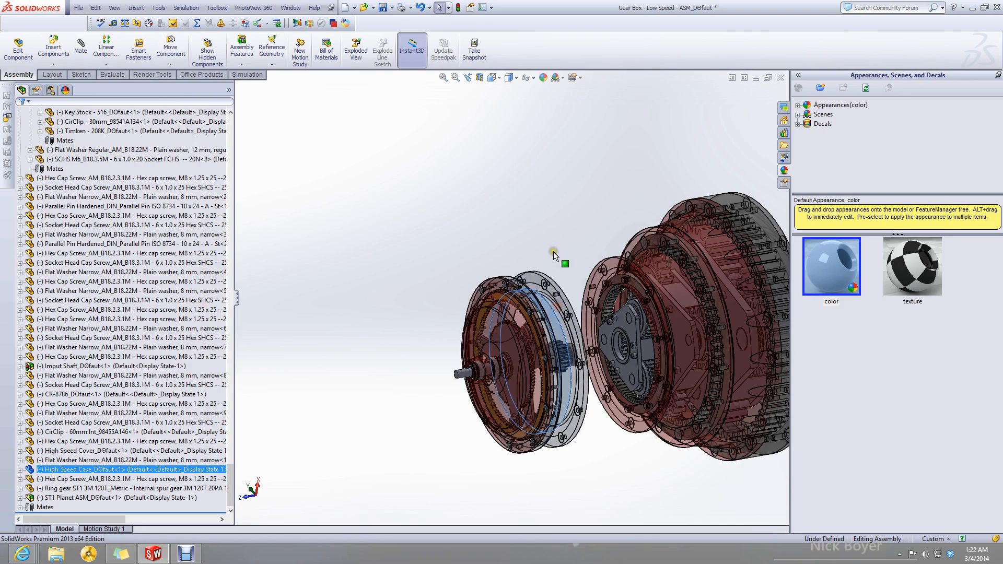
click(462, 268)
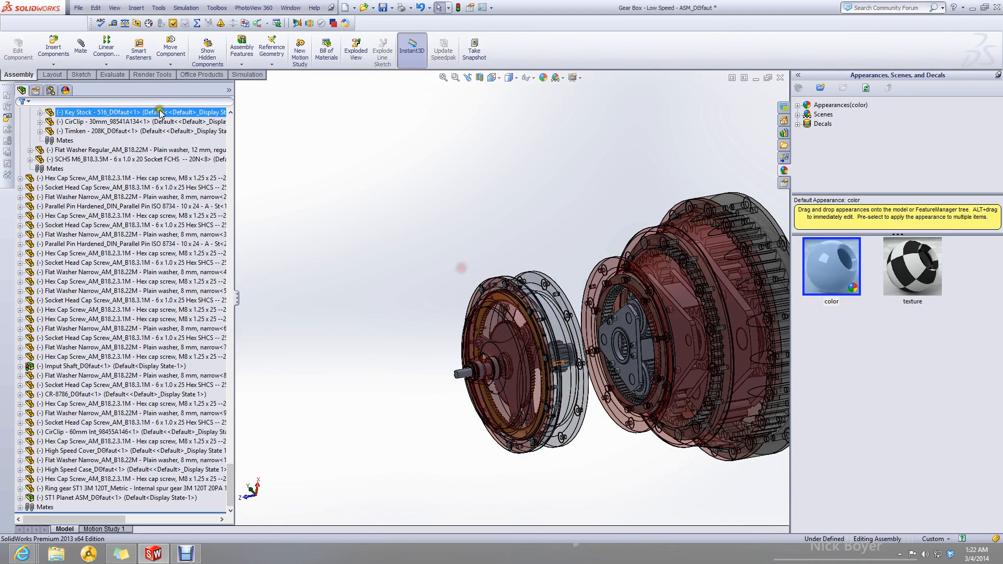
Add a coincident mate between the High Speed Case flange face and the Low Speed Case flange face.
click(81, 50)
scroll(575, 289, down, 3)
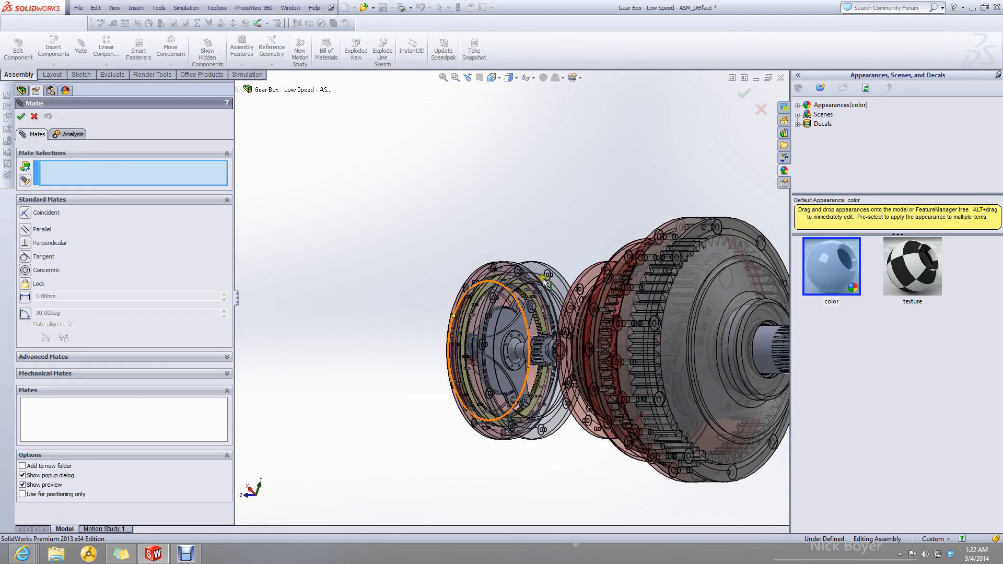
scroll(541, 313, down, 3)
click(542, 293)
middle_drag(541, 292, 695, 261)
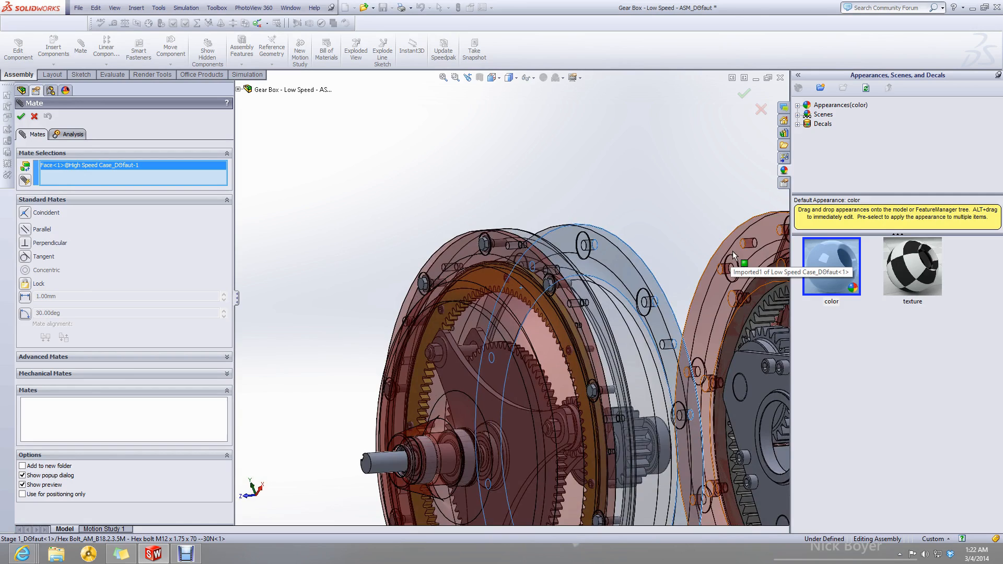
scroll(694, 277, down, 3)
click(694, 290)
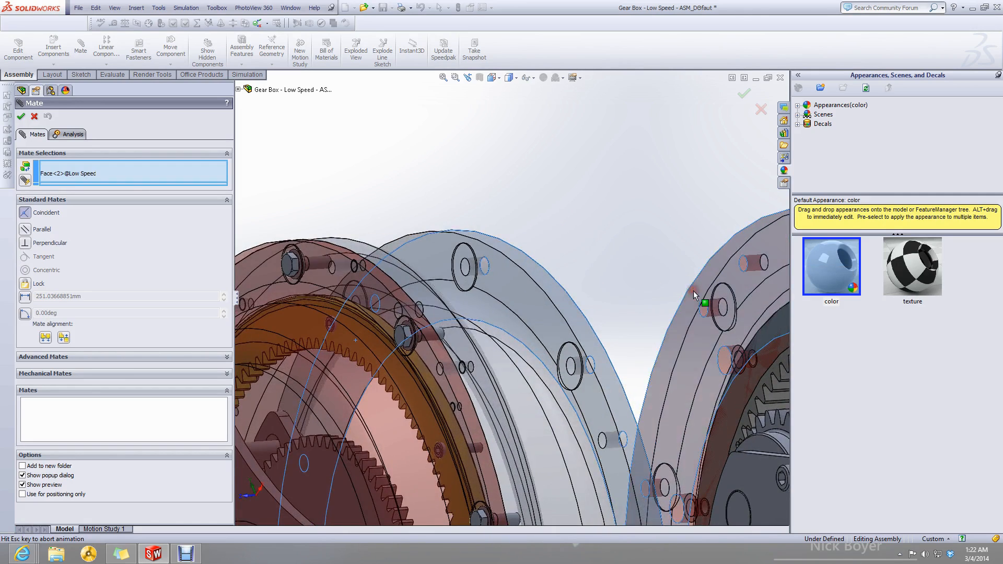
scroll(468, 223, up, 6)
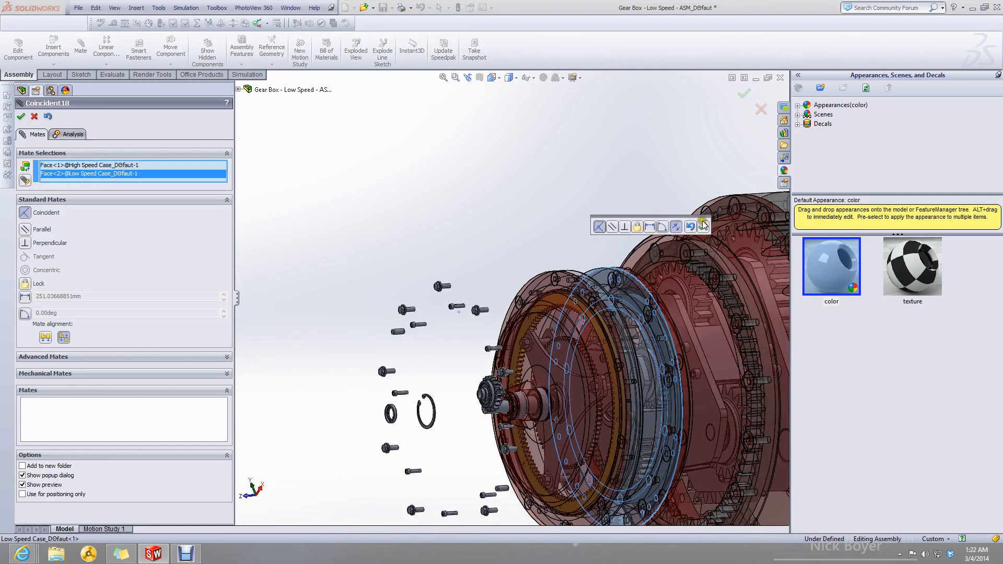
click(703, 225)
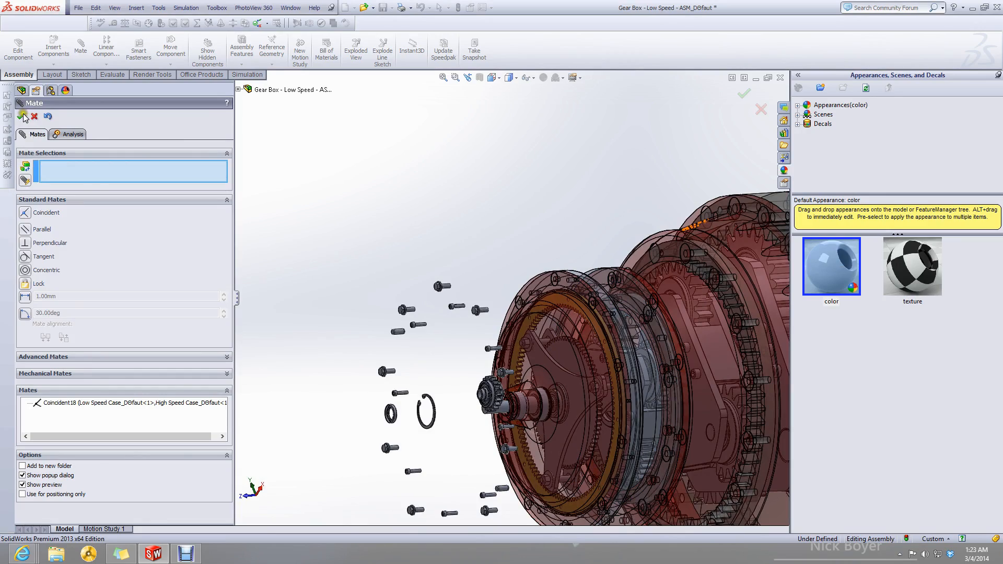
Try a coincident mate between the ST1 Planet Shaft-Spacer shoulder face and the ST1 Planet Carrier Plate In face, then clear the selections.
mouse_move(481, 393)
middle_down()
mouse_move(444, 389)
mouse_move(487, 376)
mouse_move(506, 386)
mouse_move(477, 392)
middle_up()
scroll(483, 388, down, 5)
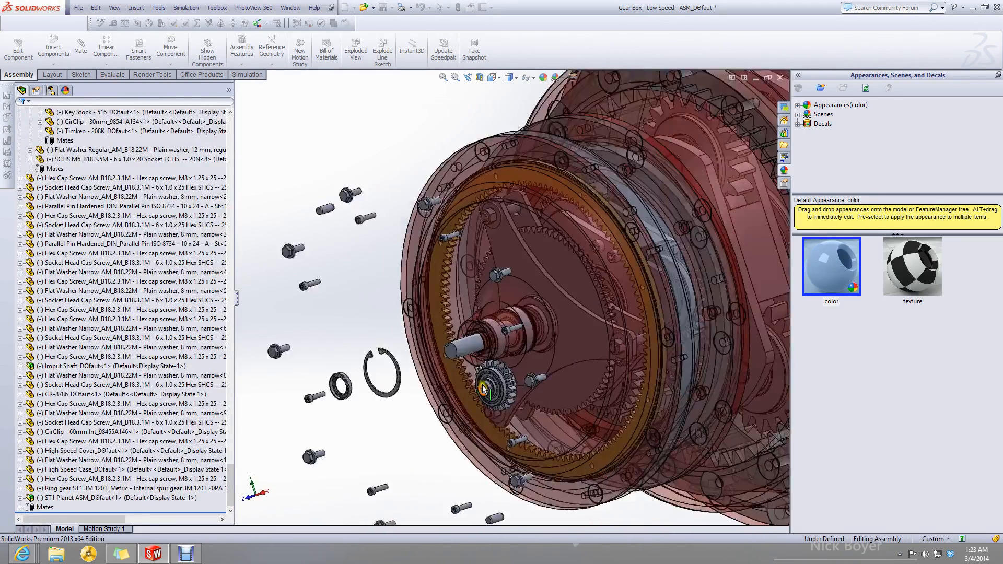
scroll(491, 372, down, 6)
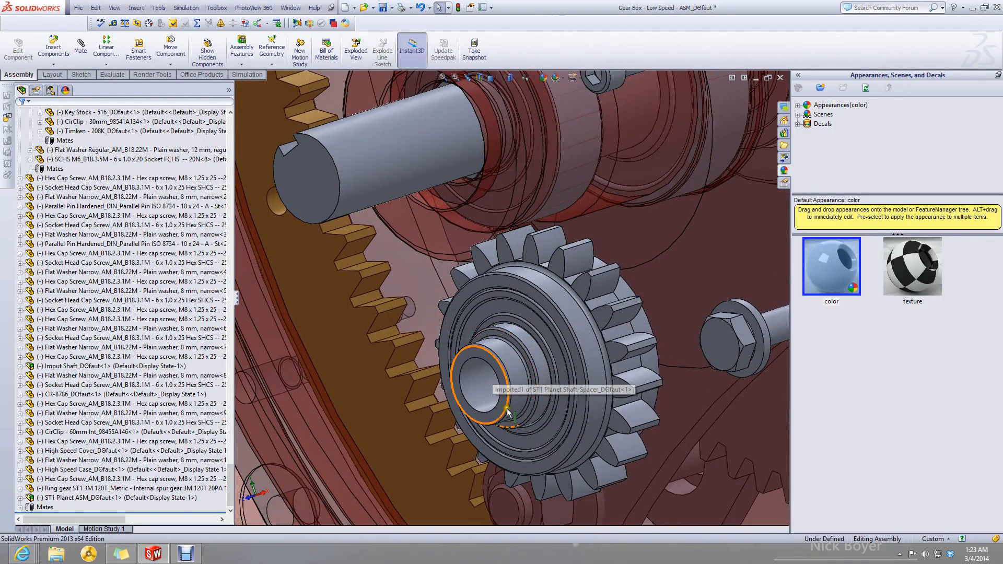
click(478, 355)
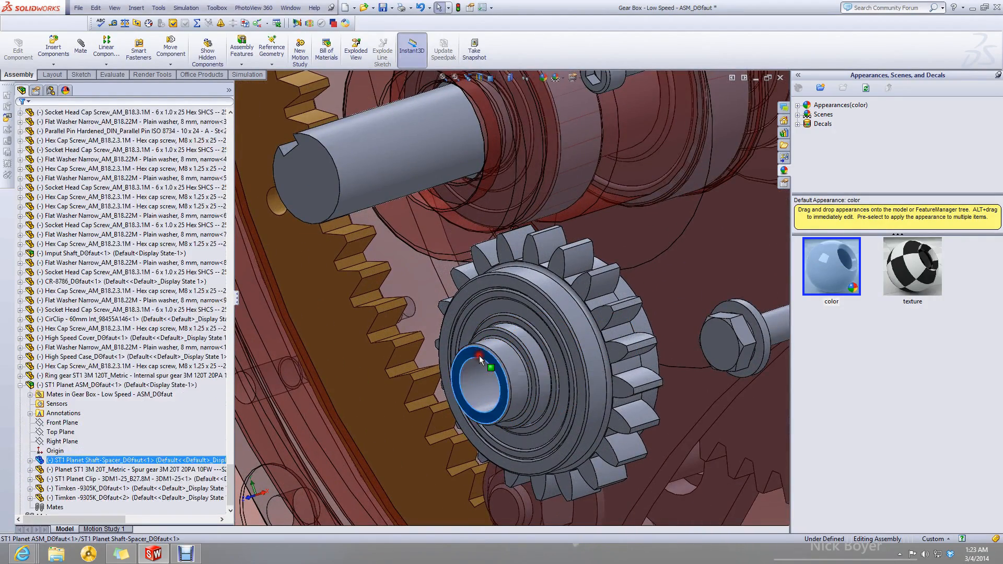
scroll(479, 356, up, 10)
middle_drag(632, 290, 554, 380)
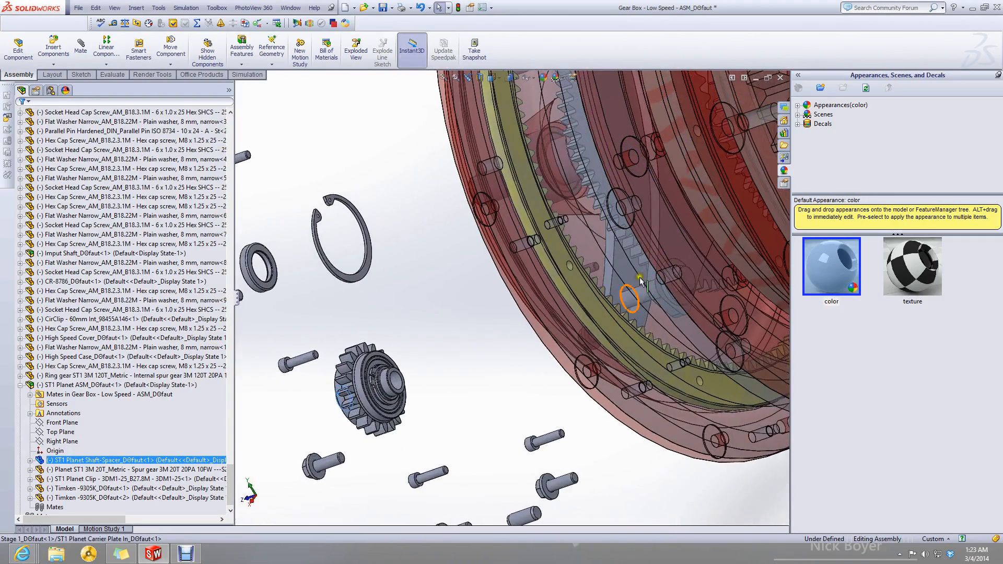
click(630, 271)
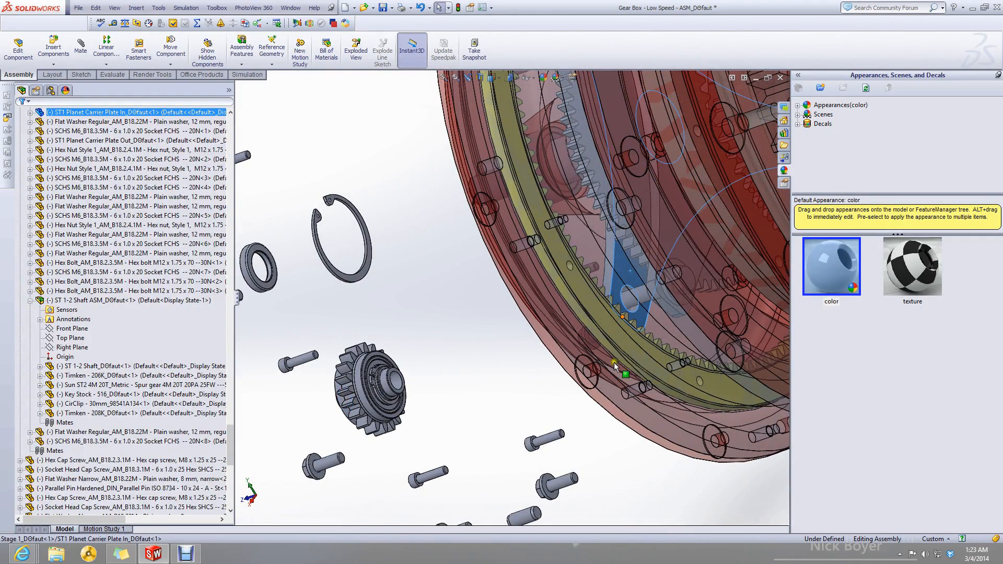
click(78, 47)
middle_drag(350, 379, 420, 344)
scroll(420, 344, down, 5)
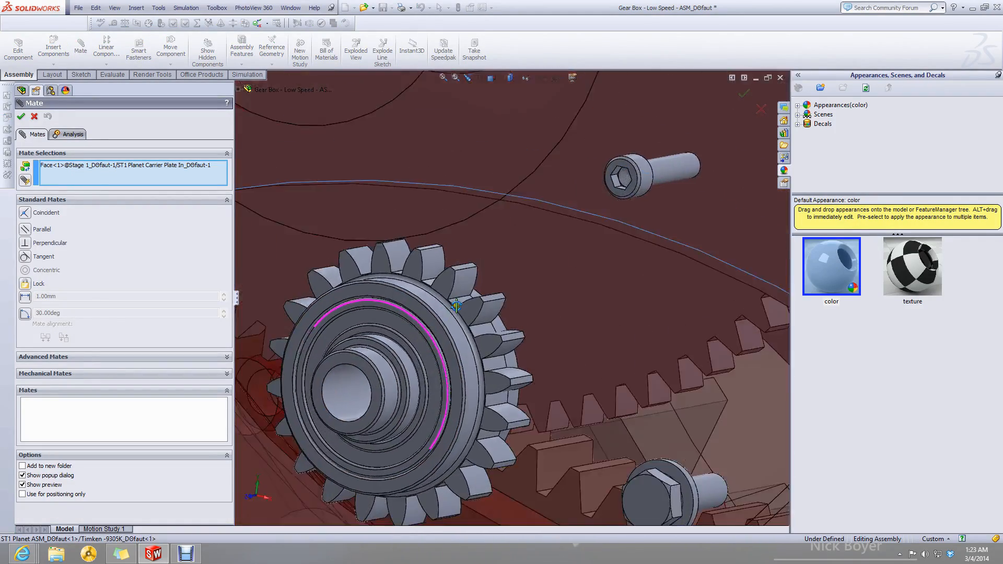
middle_drag(456, 307, 408, 422)
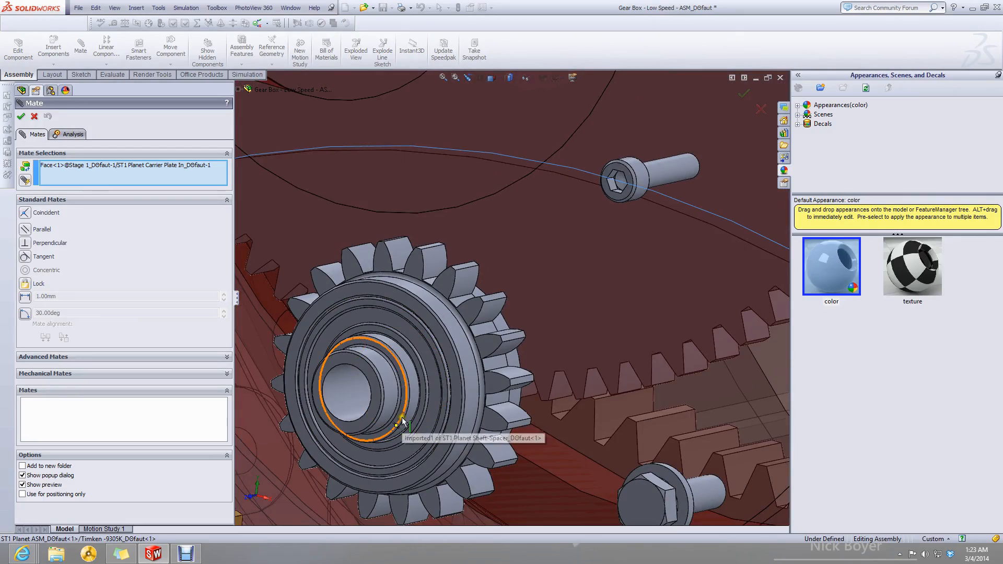
click(399, 420)
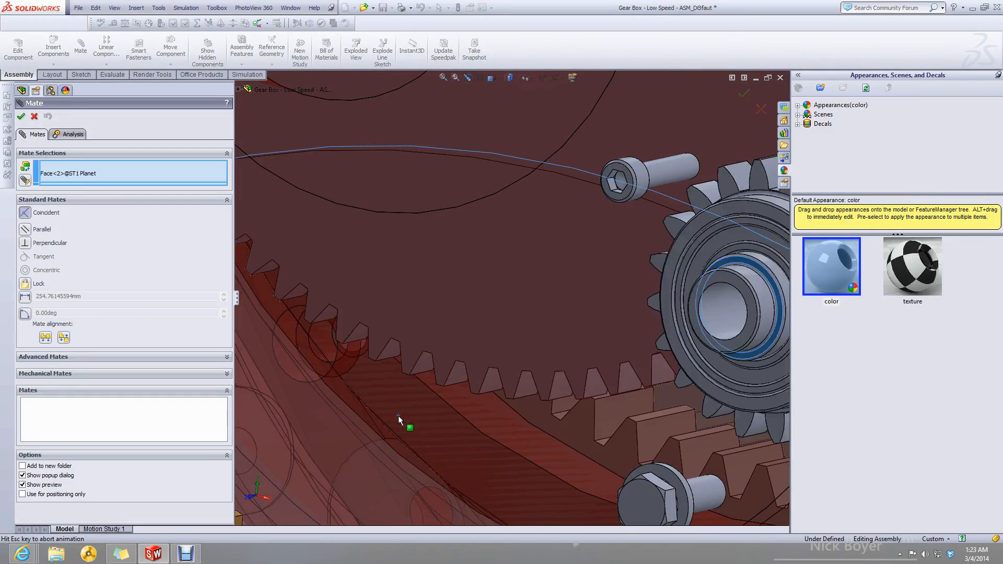
scroll(522, 287, up, 2)
middle_drag(554, 262, 471, 334)
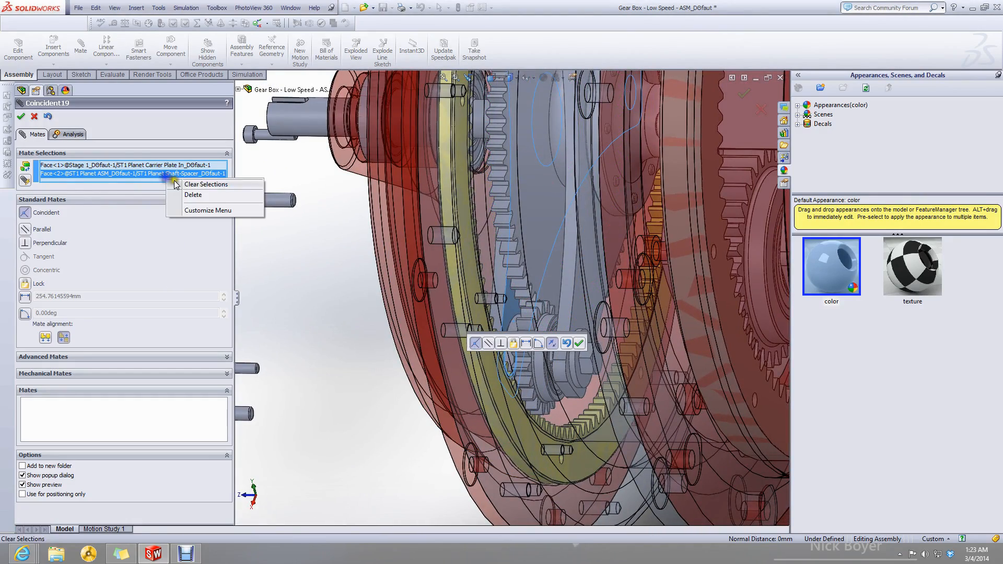
click(205, 185)
Try a coincident mate between the ST1 20T planet gear face and the ST1 80T sun gear face, then undo it.
scroll(556, 302, down, 4)
click(555, 301)
click(556, 256)
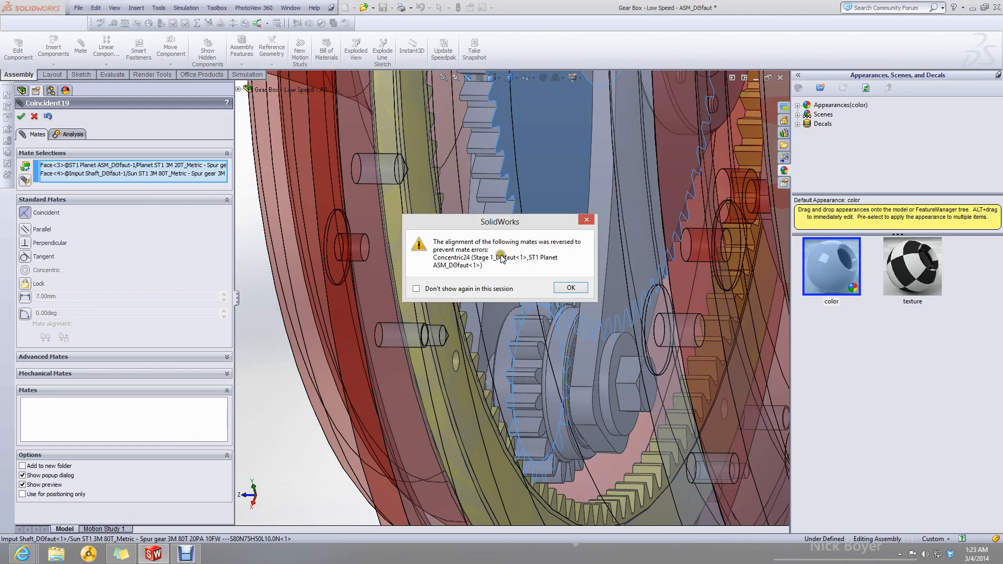
click(558, 288)
click(46, 118)
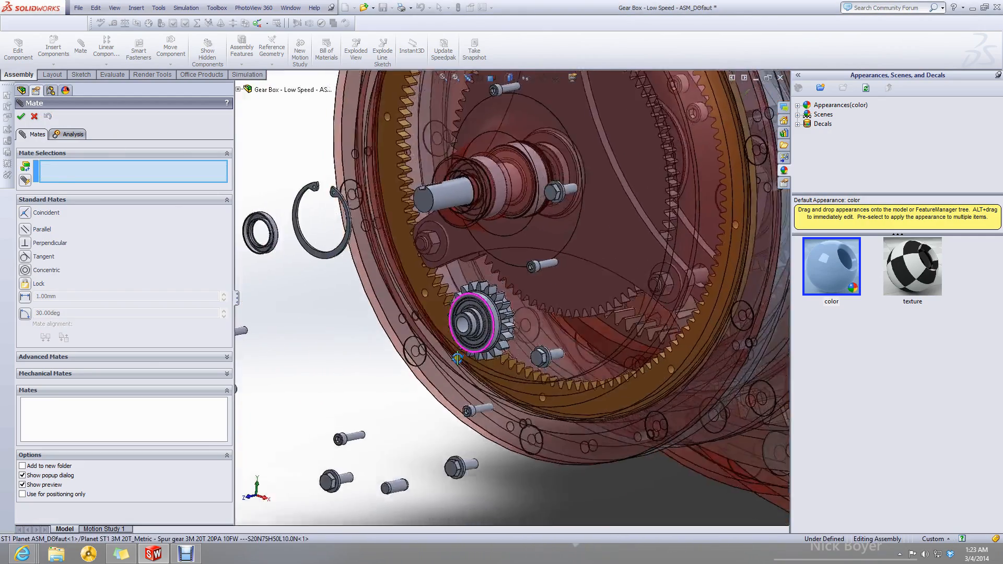
Clear the stray point selection and move the ST1 planet subassembly along its axis into the housing beside the sun gear.
middle_drag(457, 359, 411, 387)
scroll(501, 322, up, 3)
scroll(639, 272, down, 2)
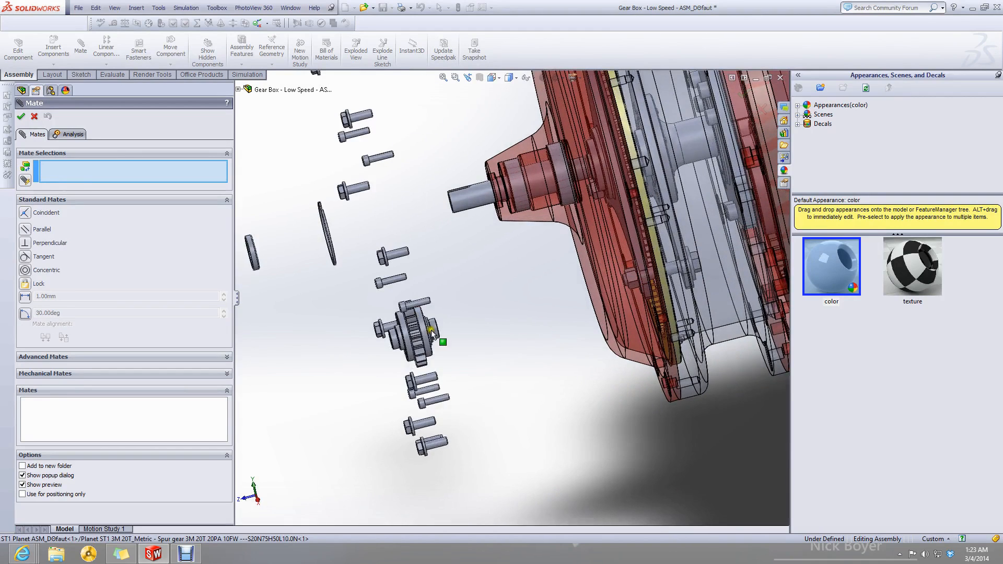
drag(415, 332, 564, 312)
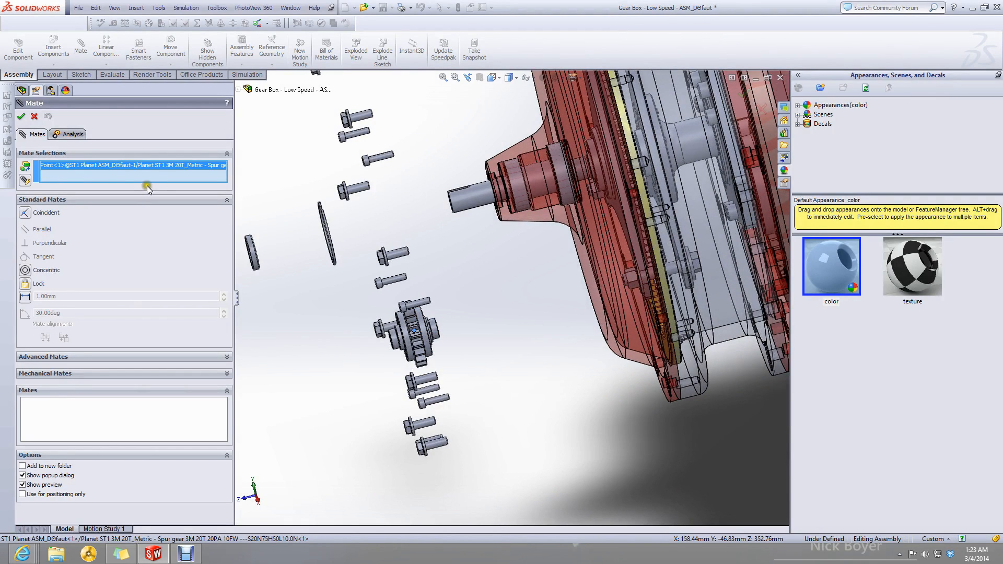
click(165, 177)
drag(434, 327, 688, 273)
scroll(679, 269, down, 8)
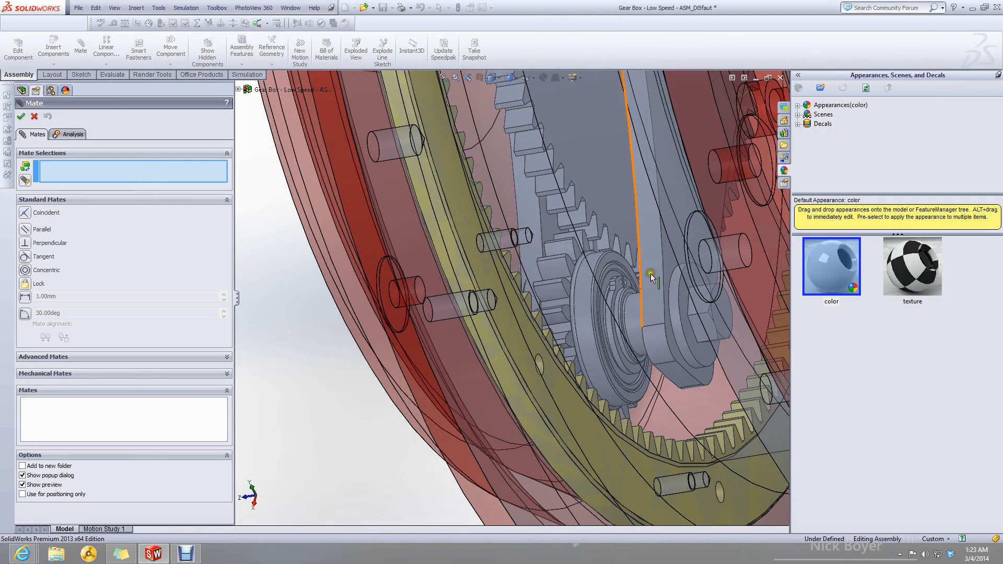
Add a coincident mate between the side faces of the ST1 20T planet gear and the ST1 80T sun gear.
scroll(572, 230, down, 3)
click(493, 242)
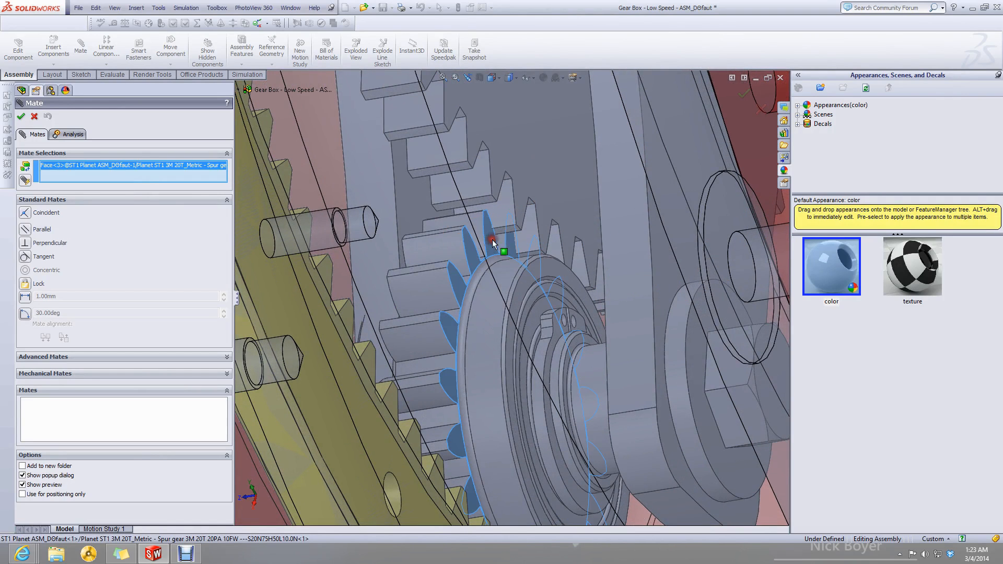
click(520, 173)
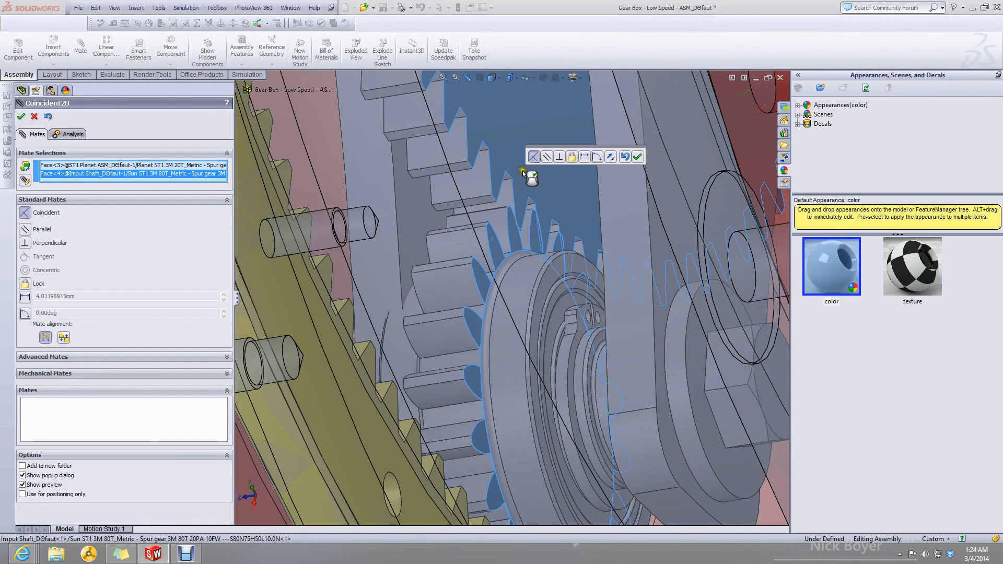
click(638, 157)
Turn the ST1 sun gear on the input shaft to check its motion relative to the planet gear.
drag(555, 205, 495, 188)
scroll(493, 254, up, 5)
middle_drag(493, 255, 481, 217)
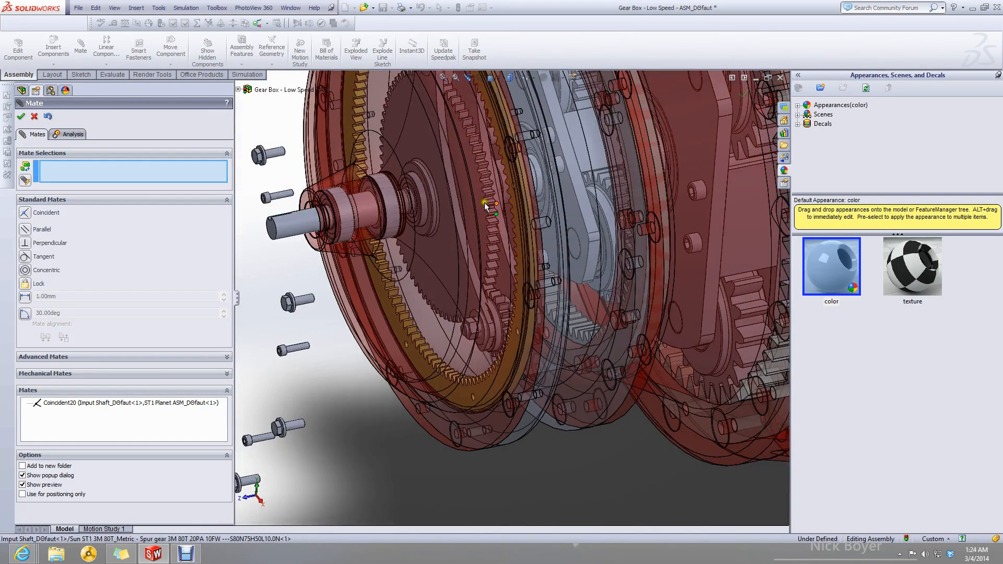
drag(481, 217, 448, 281)
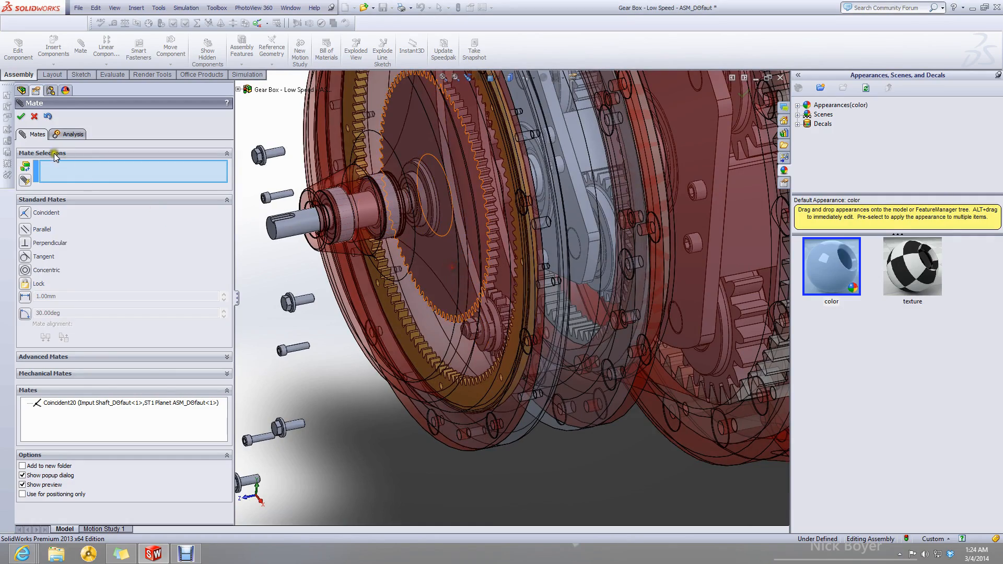
Finish the mate command and fix the High Speed Cover in place.
click(21, 117)
scroll(529, 265, up, 3)
scroll(482, 316, up, 1)
middle_drag(482, 317, 466, 352)
scroll(466, 352, down, 4)
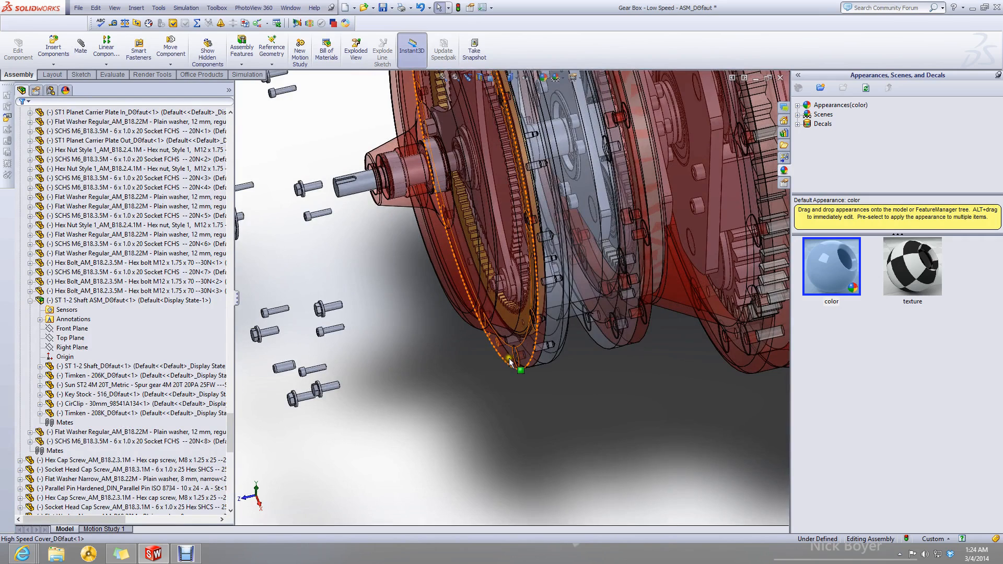
right_click(510, 361)
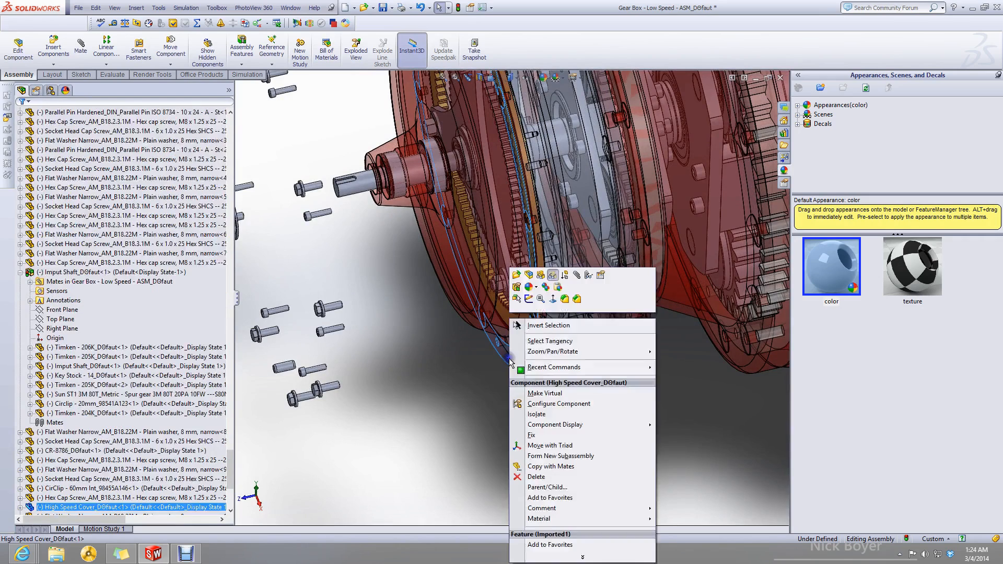
click(531, 435)
Delete all the loose screws, washers, pins, circlip and seal floating in front of the input shaft.
middle_drag(417, 276, 392, 95)
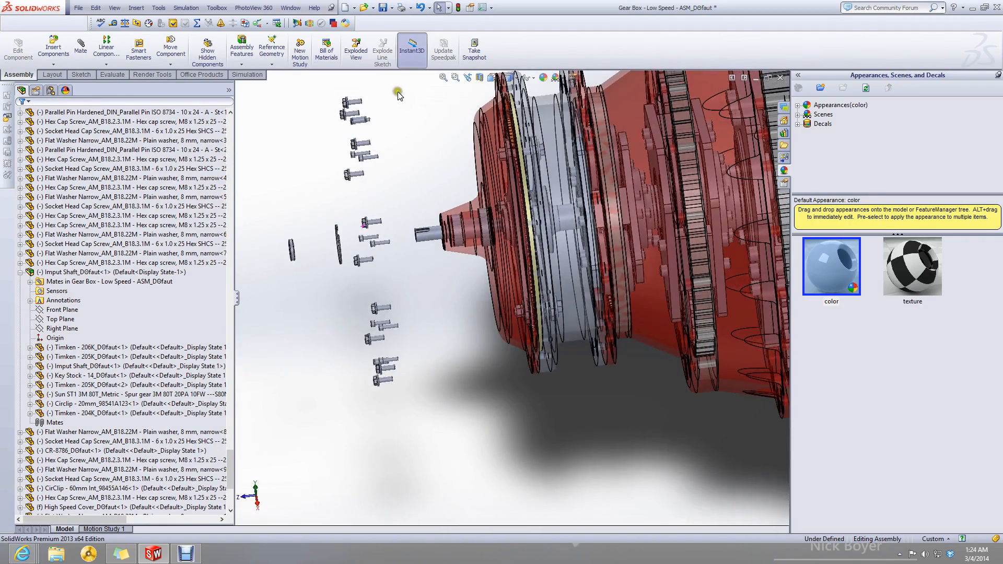
drag(398, 88, 262, 443)
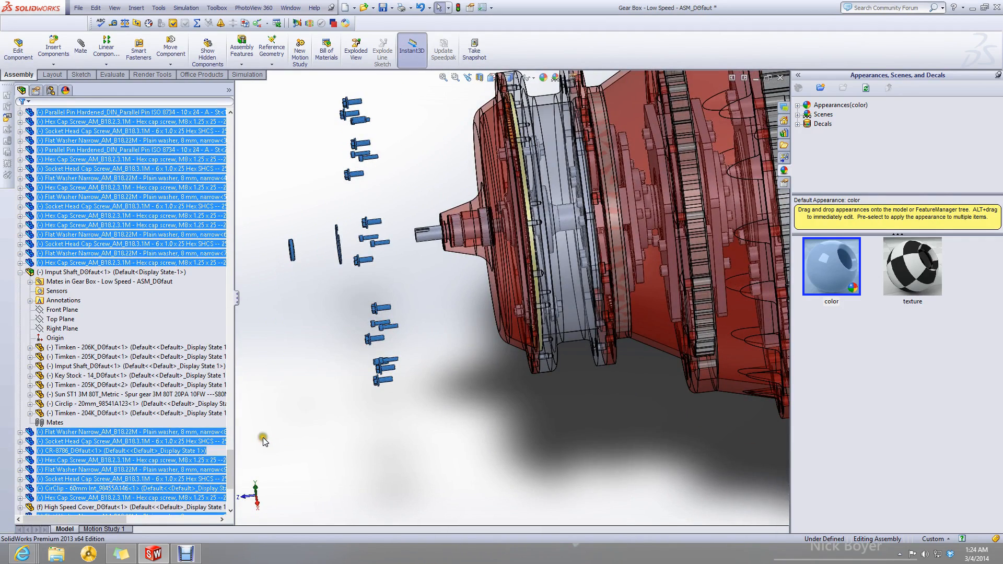
key(Delete)
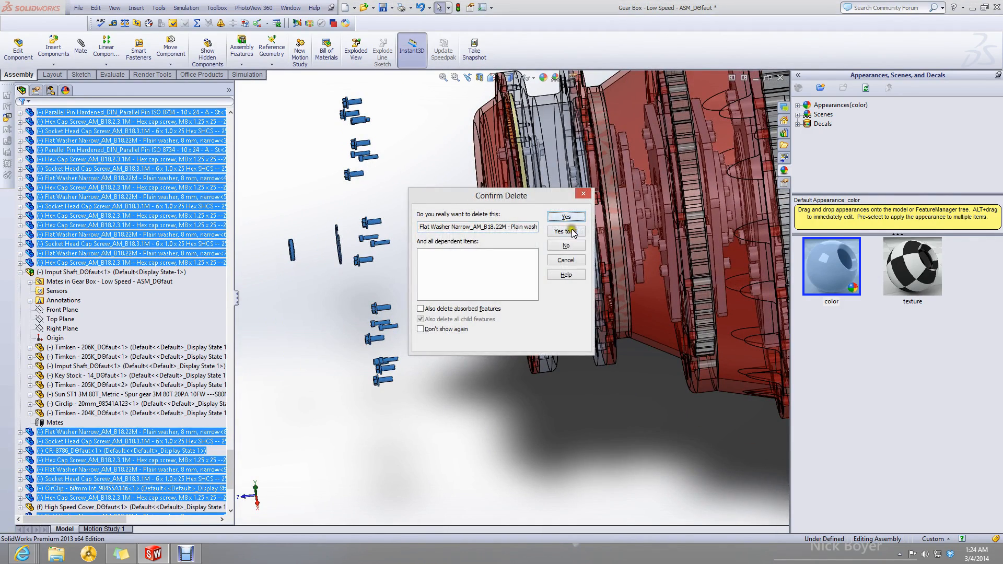
click(572, 230)
Turn the exposed gearing behind the first stage by hand to check that the gearbox stages move together.
middle_drag(459, 373, 514, 388)
scroll(543, 175, up, 1)
middle_drag(546, 196, 575, 207)
scroll(601, 206, up, 3)
scroll(668, 181, down, 2)
scroll(668, 181, down, 1)
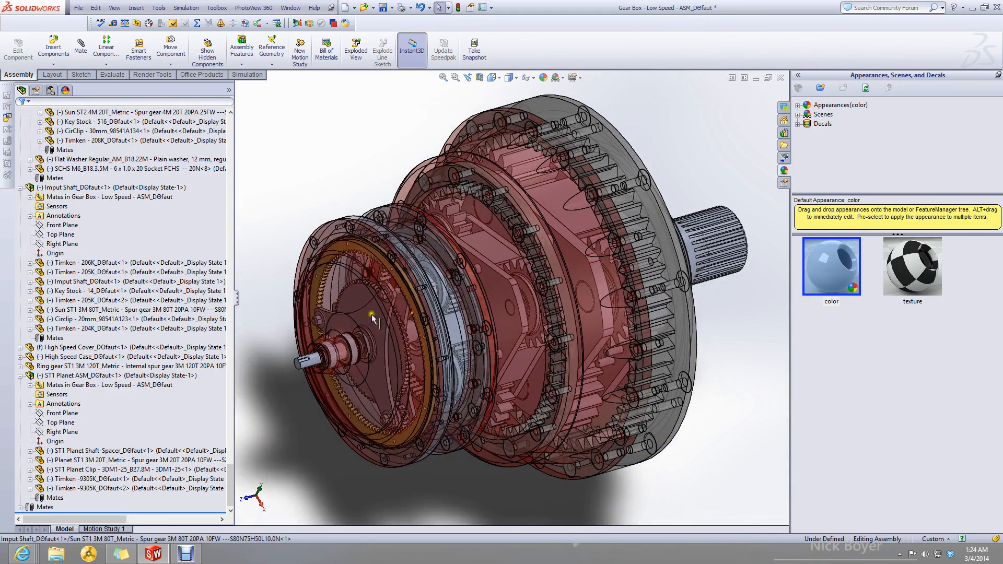
click(384, 319)
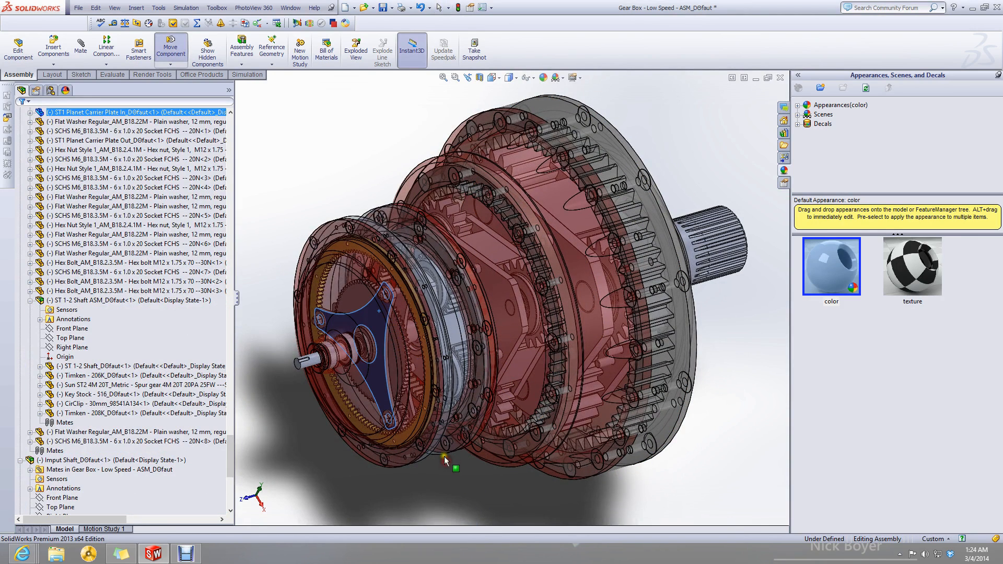
click(300, 423)
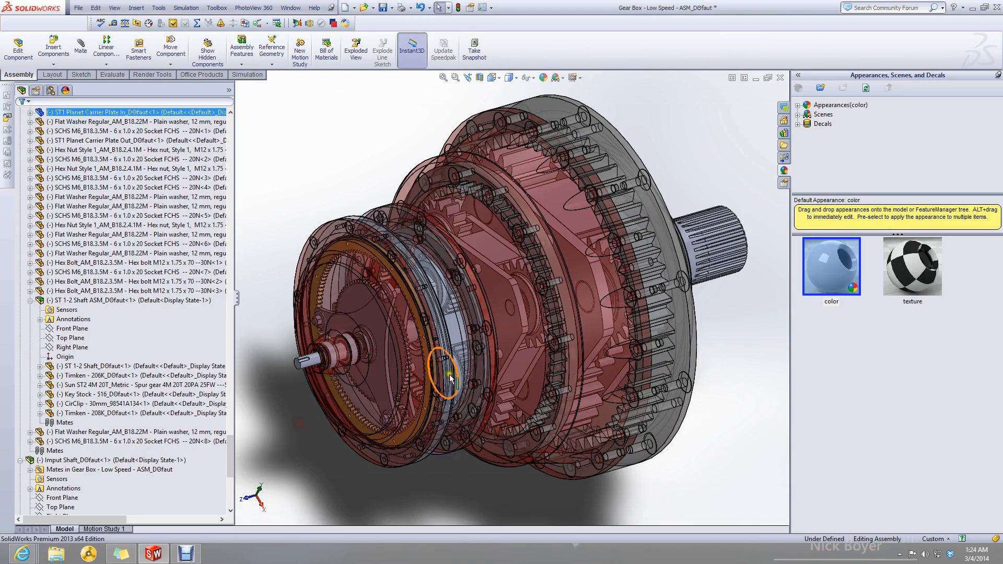
scroll(448, 366, down, 4)
drag(434, 297, 454, 354)
drag(455, 355, 467, 322)
scroll(467, 323, up, 5)
click(720, 311)
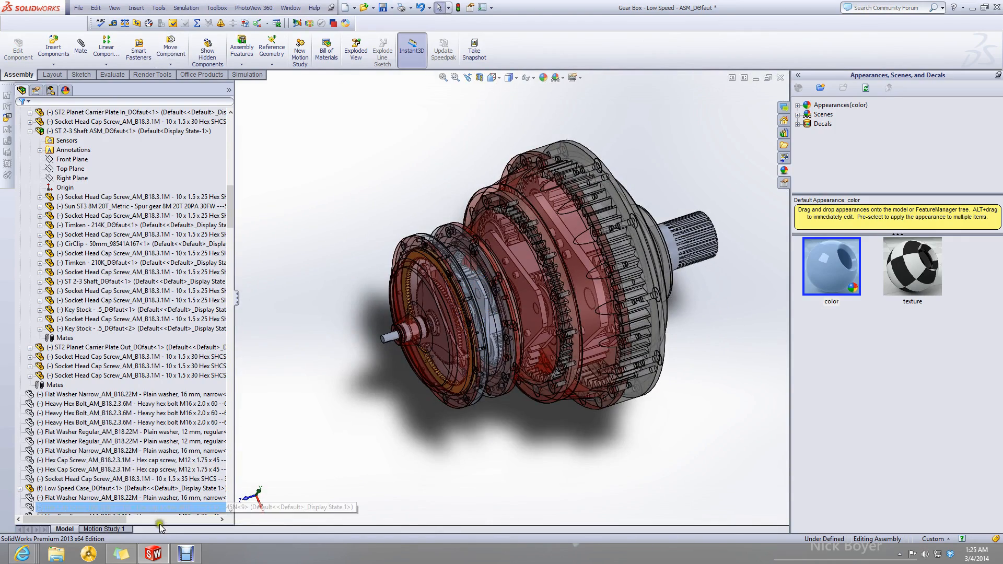
Open Motion Study 1 and move the time bar to the 12-second mark.
click(104, 529)
scroll(449, 209, down, 3)
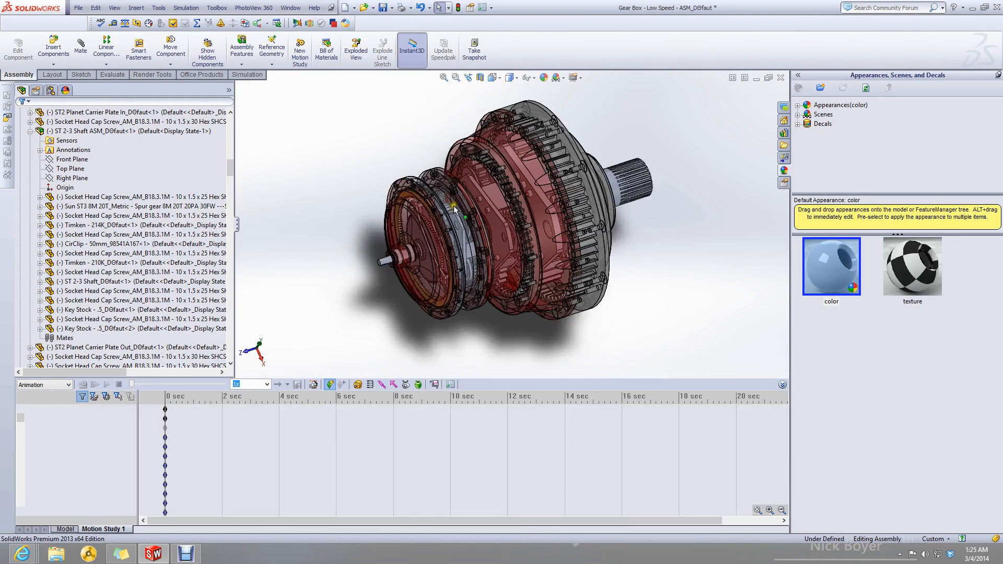
drag(164, 394, 506, 416)
scroll(522, 272, up, 2)
scroll(473, 222, down, 3)
click(222, 365)
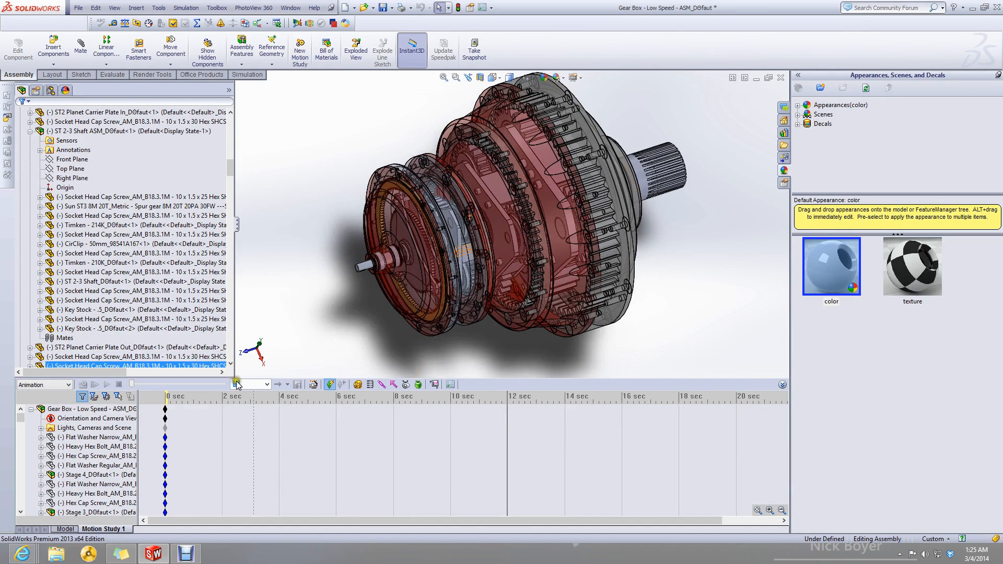
Add a rotary motor to the input shaft's cylindrical face with a constant speed of 50 RPM.
click(356, 384)
scroll(381, 251, down, 3)
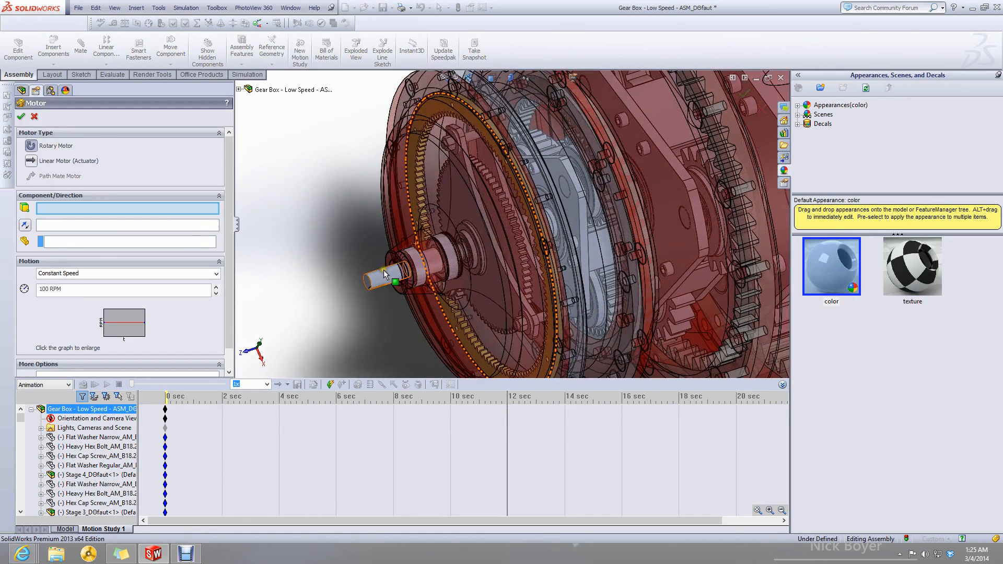
click(384, 270)
scroll(402, 306, up, 3)
scroll(622, 180, down, 2)
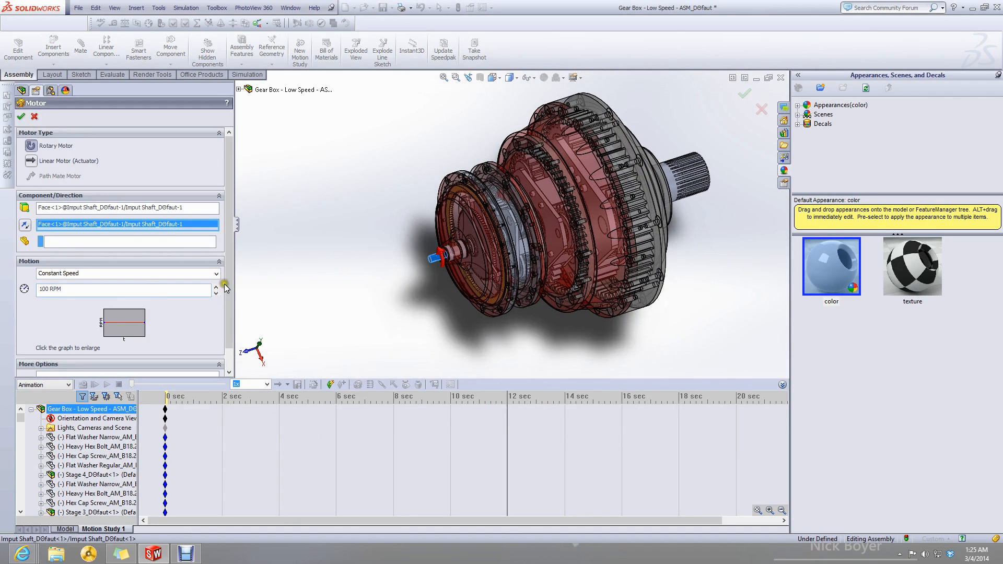
drag(78, 290, 1, 310)
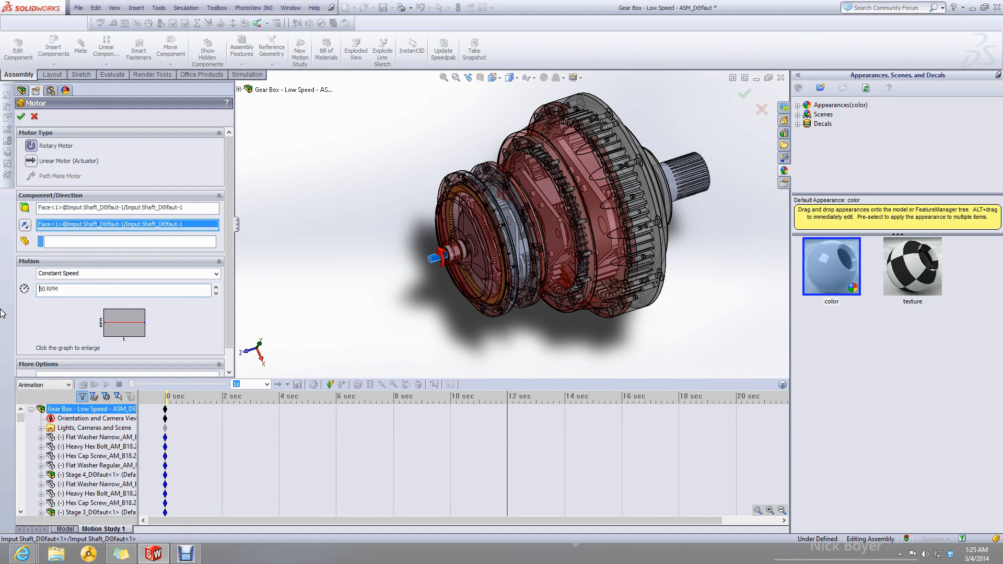
click(22, 117)
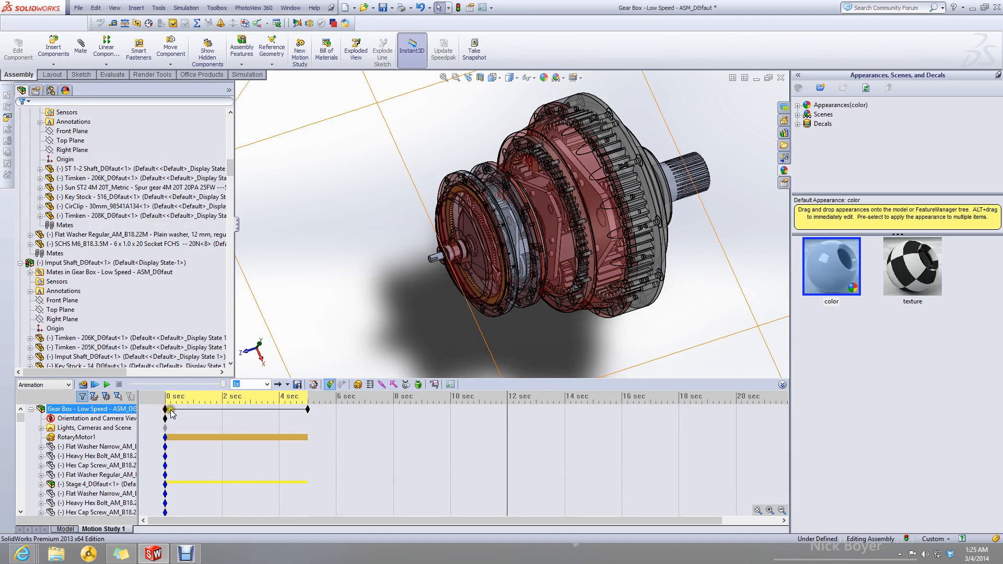
Extend the motion study's duration to 12 seconds.
click(50, 385)
click(43, 416)
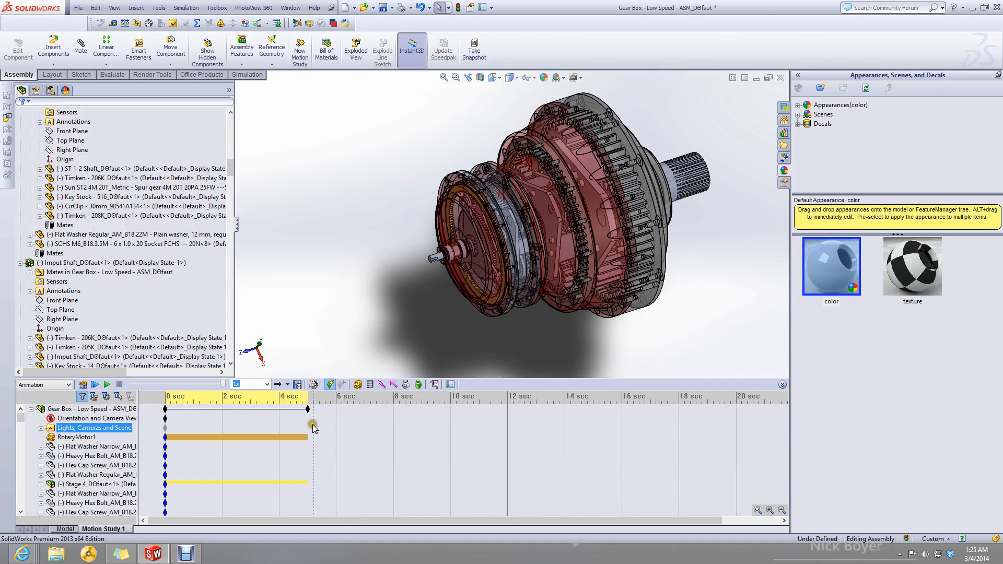
drag(308, 409, 503, 421)
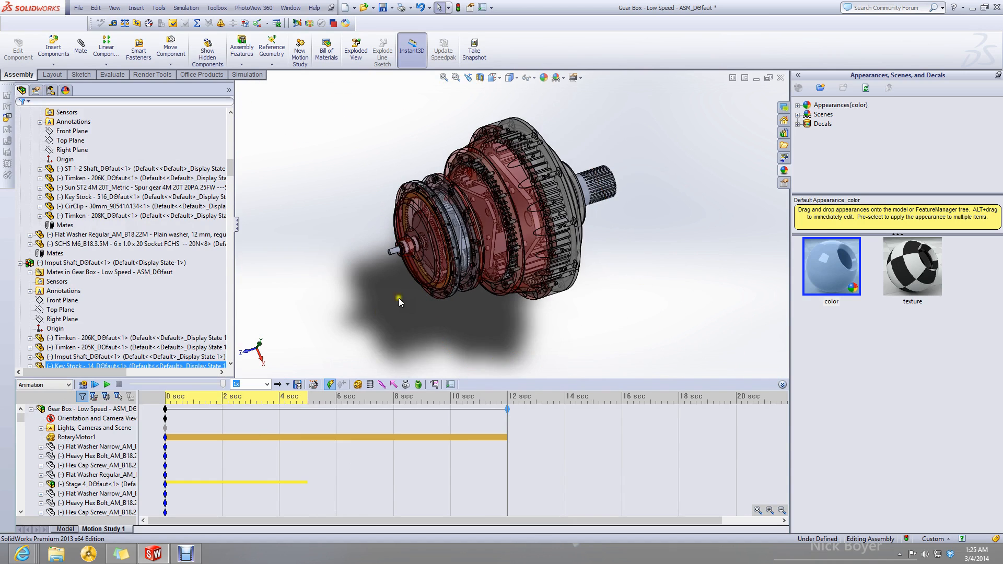
Change the study type to Motion Analysis and calculate the motion study.
scroll(381, 312, down, 2)
click(62, 440)
click(304, 351)
scroll(648, 128, down, 2)
scroll(617, 152, up, 2)
scroll(616, 152, up, 1)
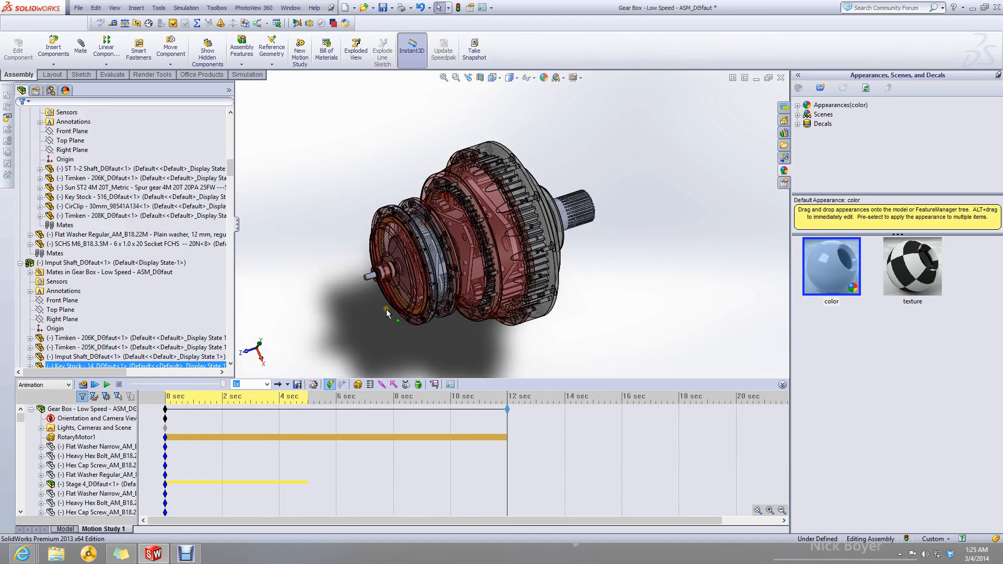
scroll(385, 313, down, 1)
click(69, 385)
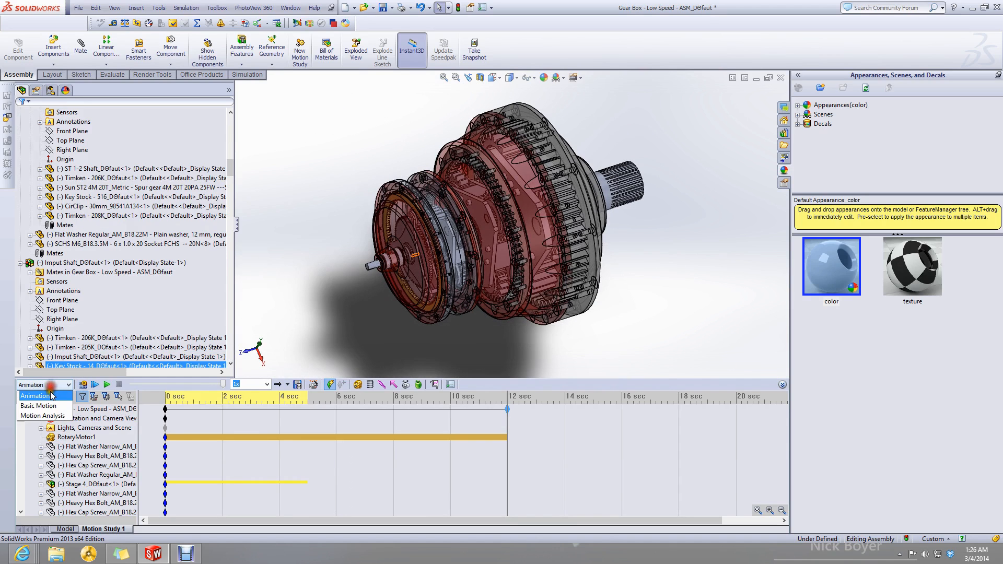
click(39, 413)
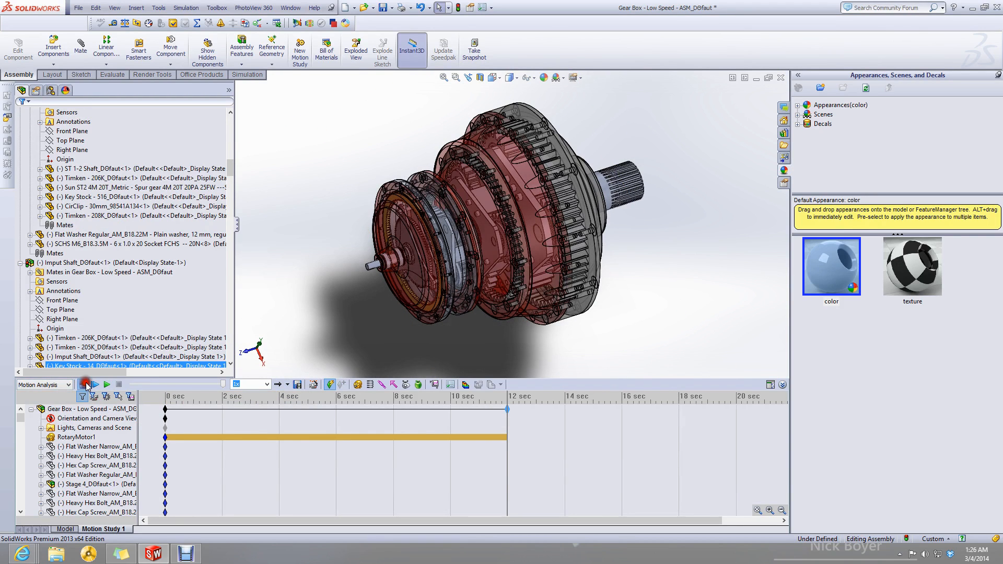
click(85, 385)
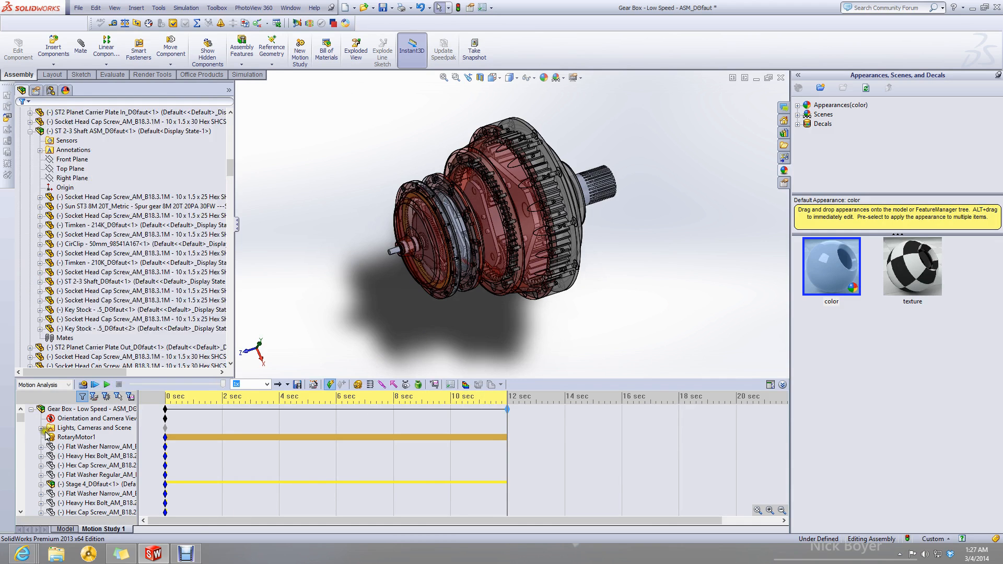
Play the calculated motion study from 0 seconds at 5x playback speed.
right_click(78, 438)
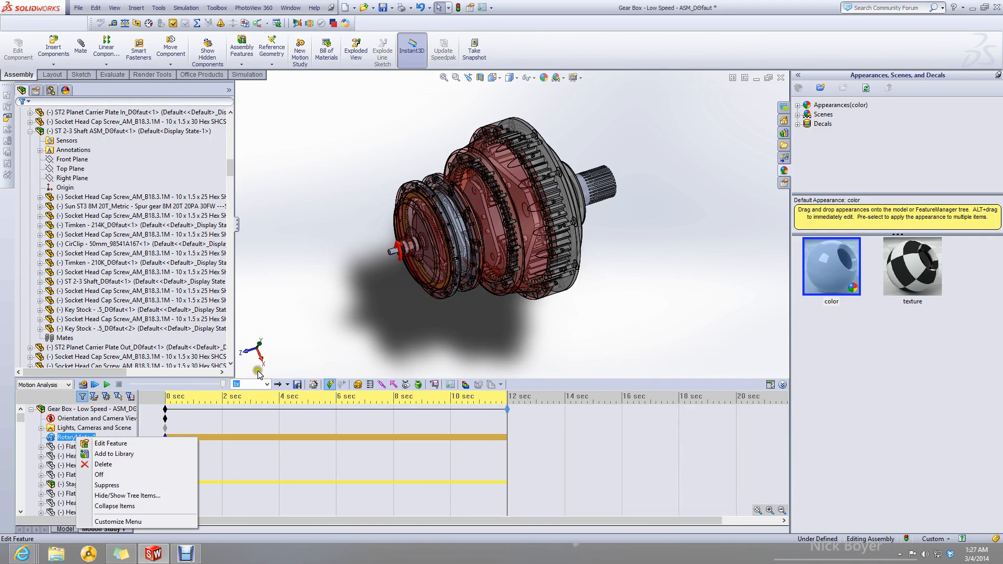
click(267, 385)
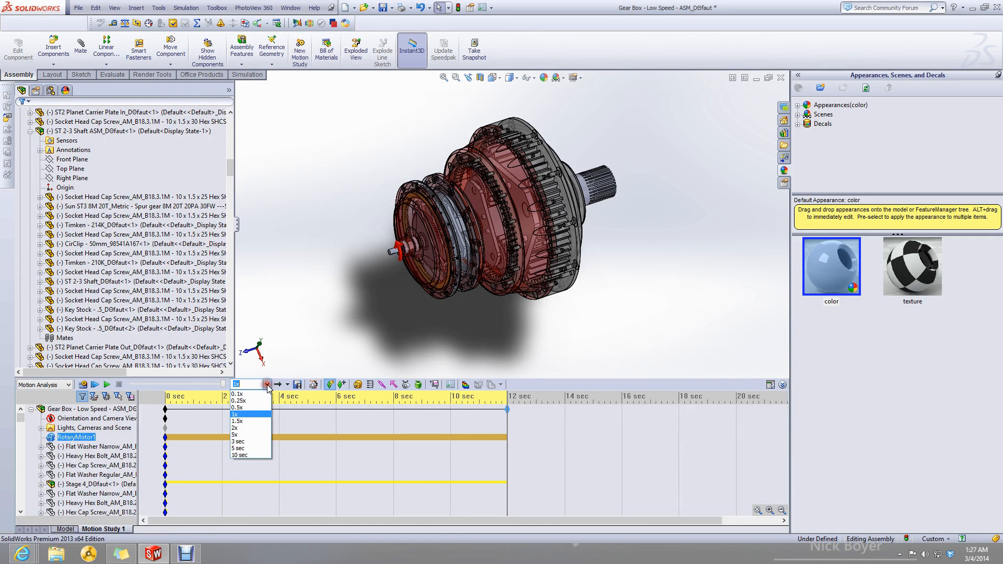
click(256, 434)
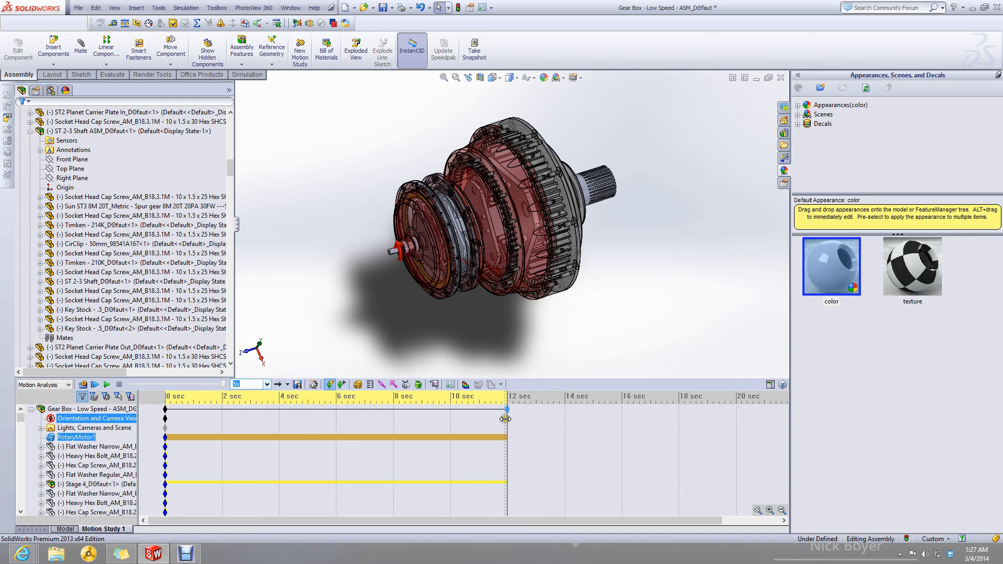
drag(507, 419, 153, 422)
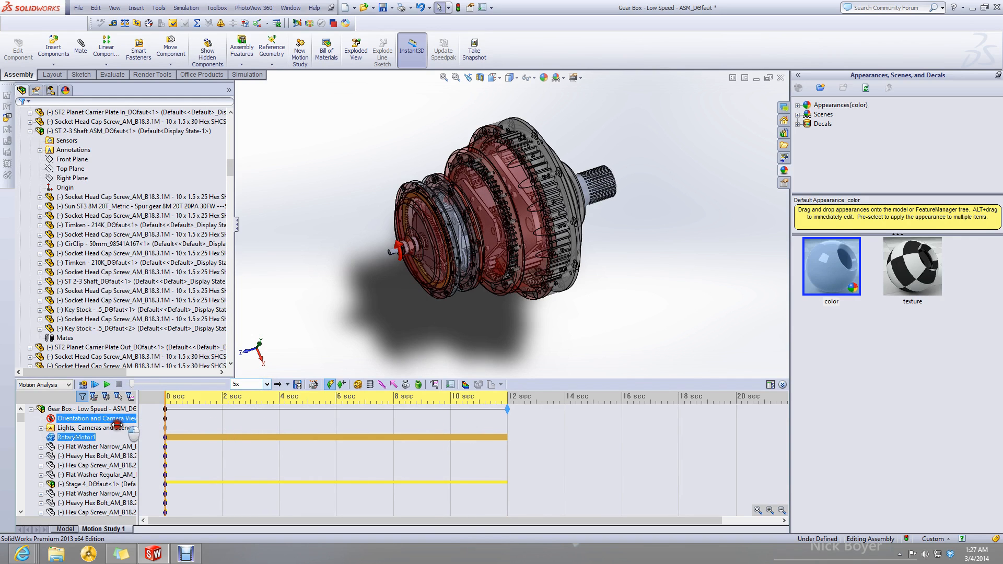
click(107, 385)
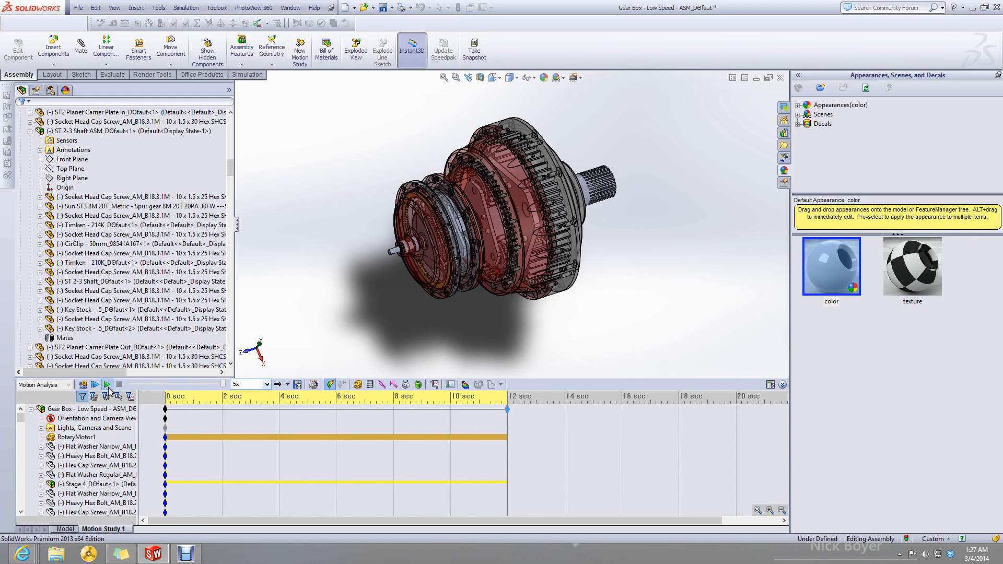
click(327, 434)
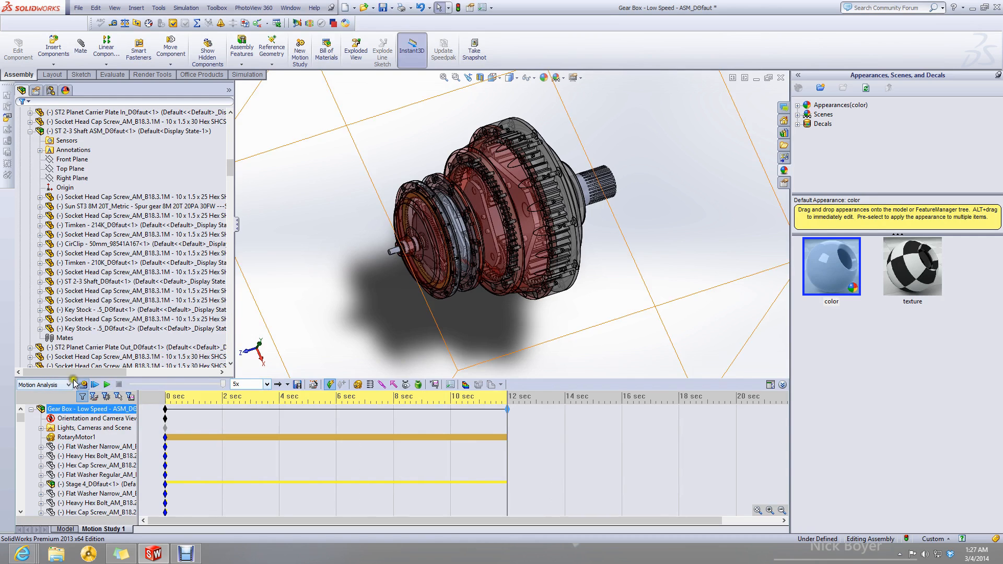
drag(223, 385, 225, 387)
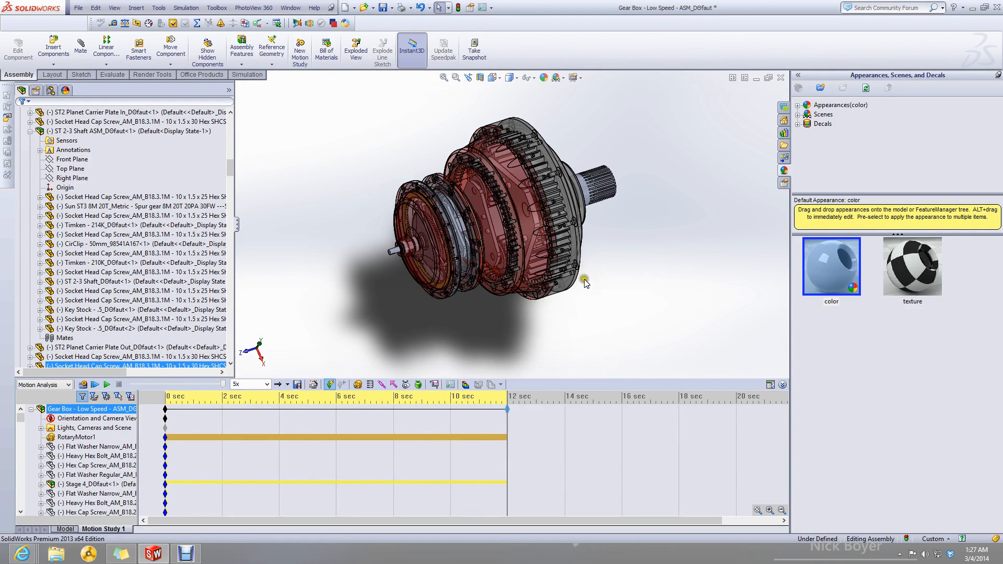
Create a plot of the input shaft face's angular velocity magnitude versus time and move the plot window clear of the gearbox stages.
click(436, 385)
click(76, 146)
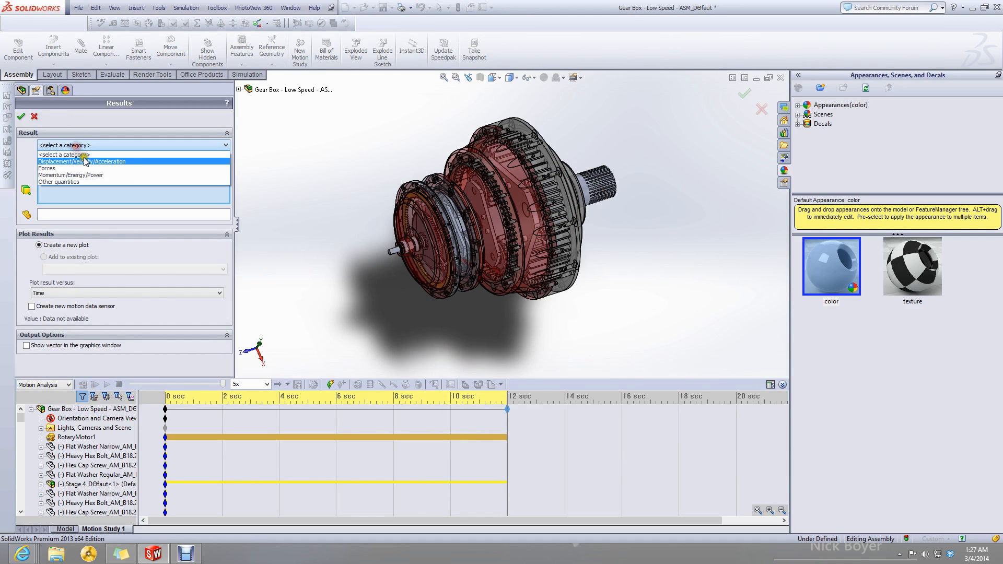
click(81, 161)
click(83, 160)
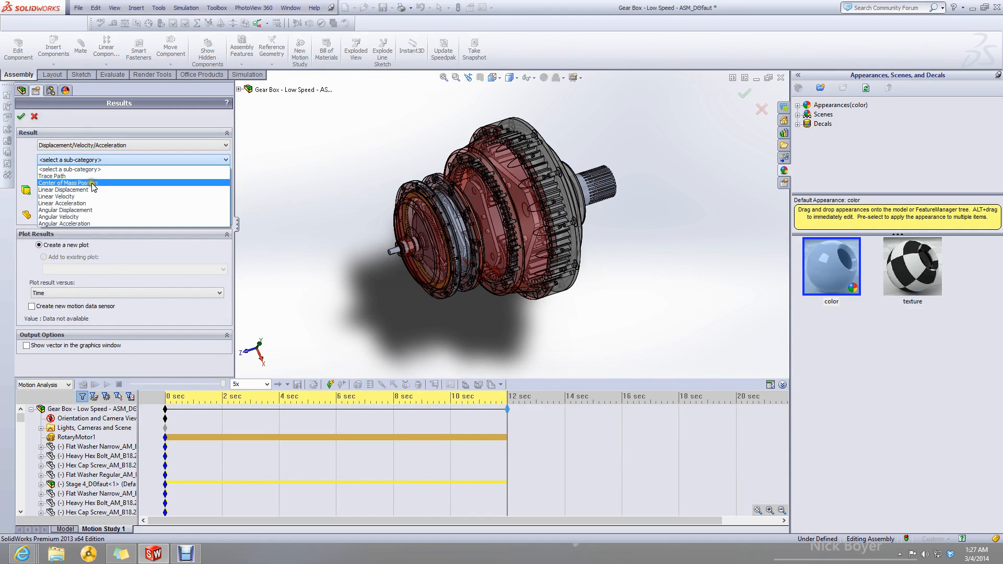
click(95, 215)
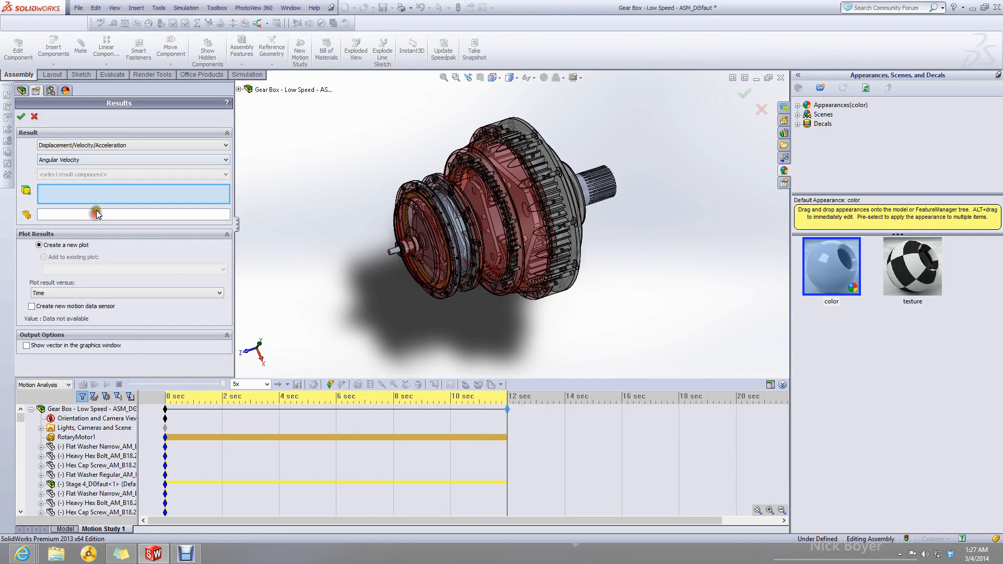
click(96, 173)
click(96, 211)
scroll(445, 267, down, 4)
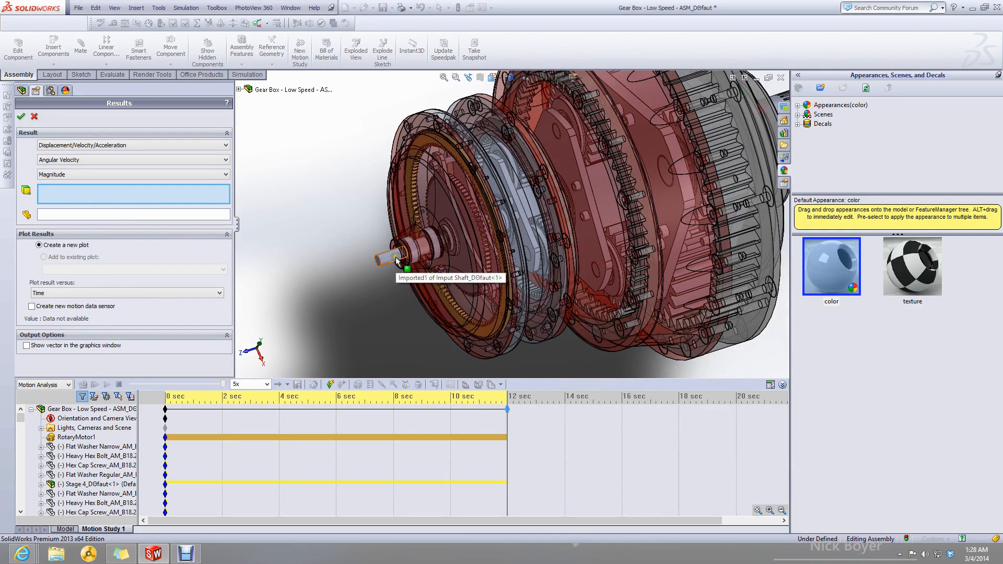
click(396, 261)
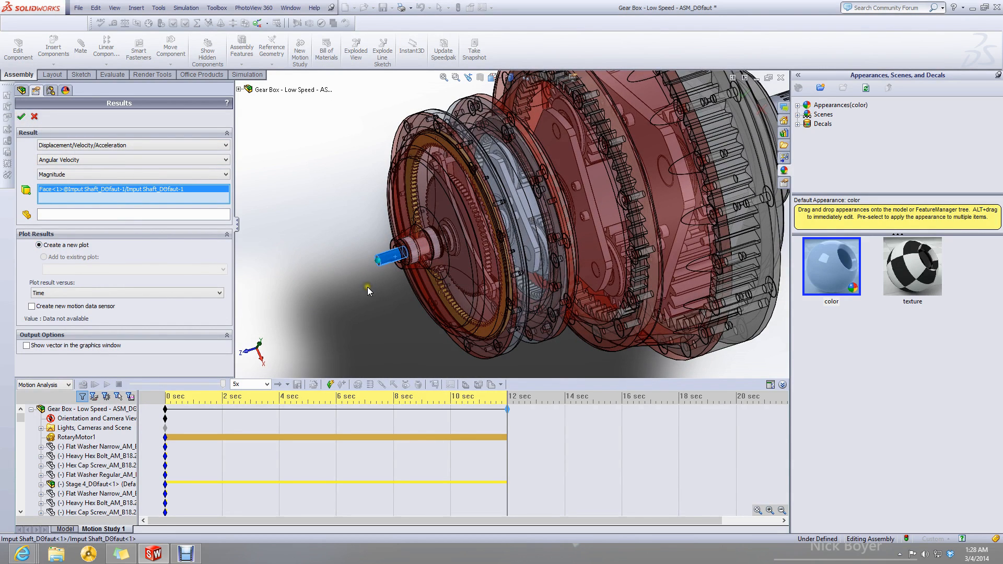
click(21, 116)
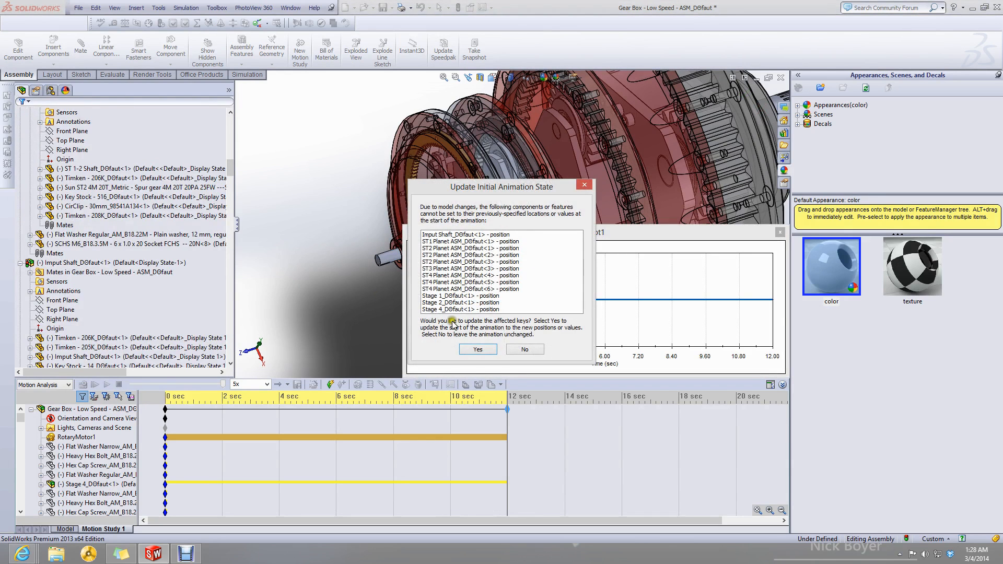
drag(608, 238, 310, 189)
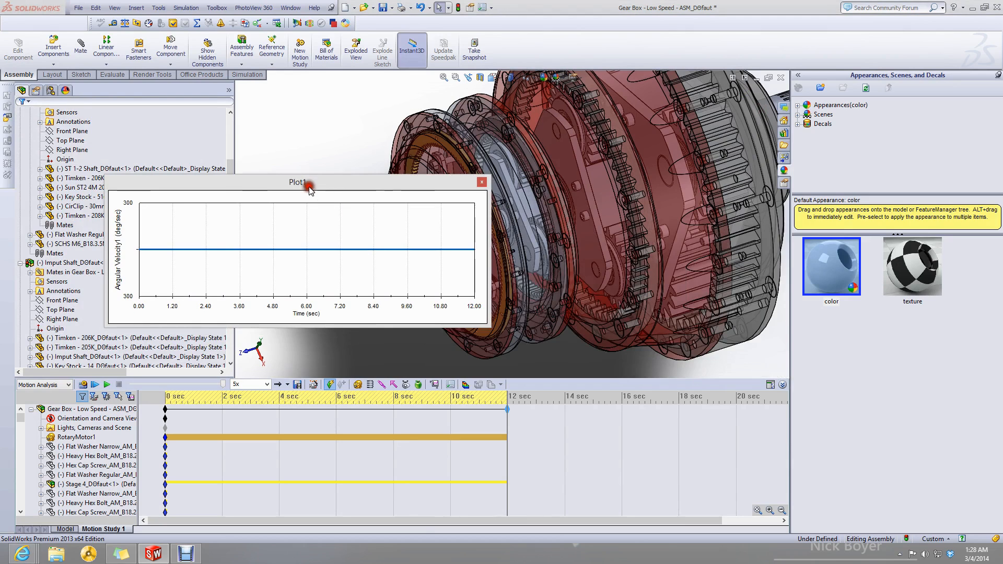
Close the input shaft plot and start a new motion result on the splined face of the output shaft.
click(481, 182)
click(466, 410)
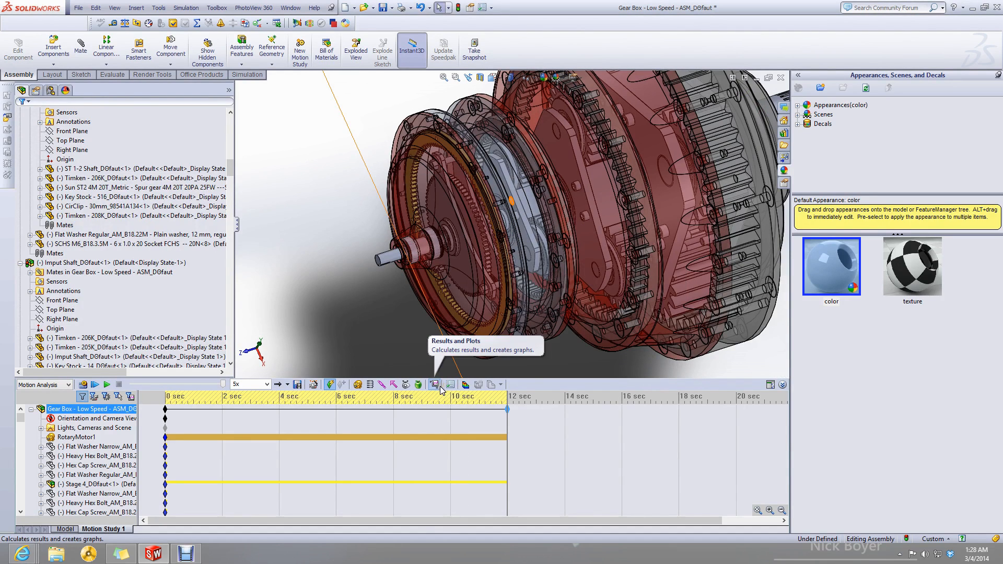
click(435, 385)
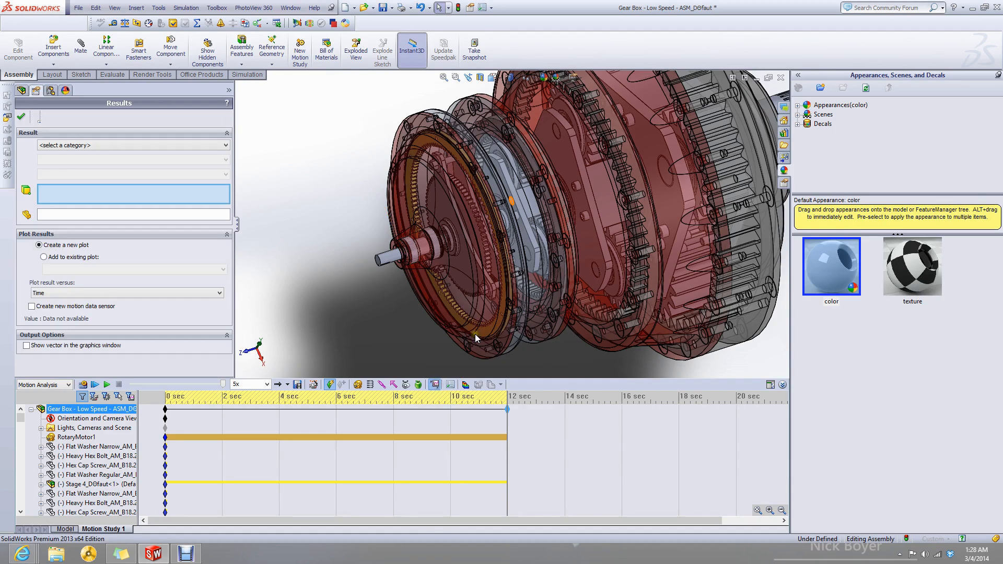
key(f)
scroll(650, 162, down, 5)
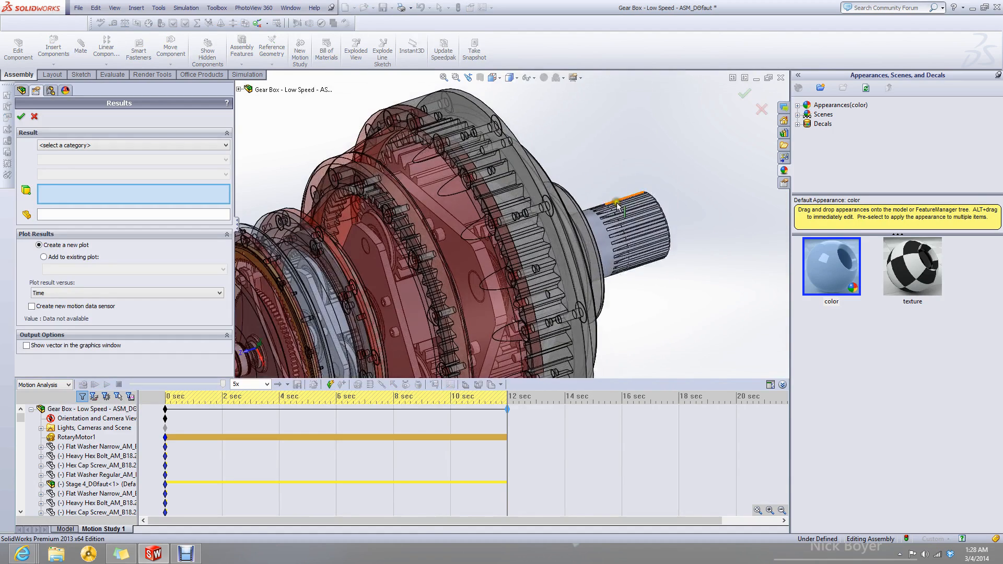
click(595, 235)
scroll(528, 284, up, 4)
middle_drag(529, 283, 525, 315)
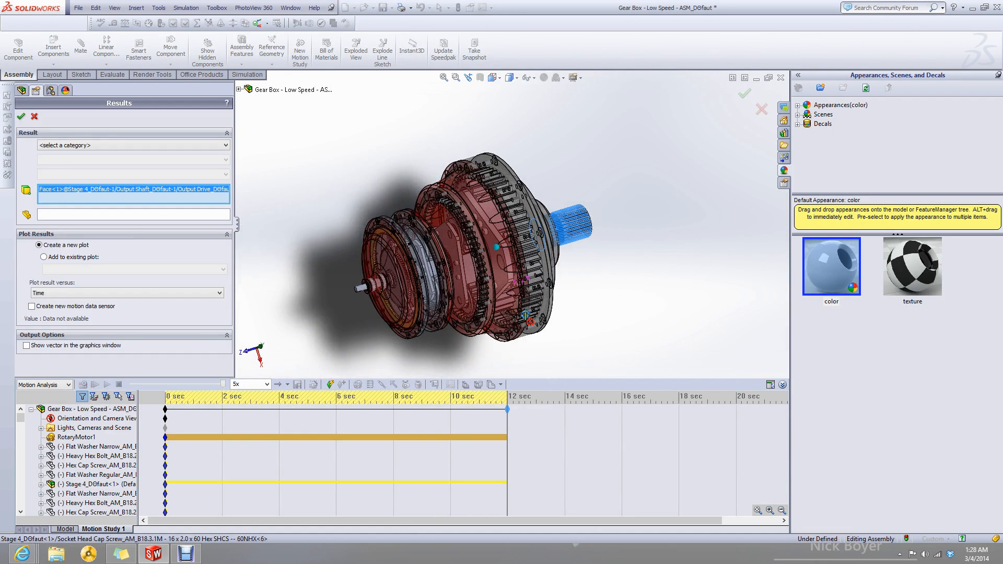
Define the result as Displacement/Velocity/Acceleration, Angular Velocity, Magnitude, and add it to the existing Plot1.
click(119, 147)
click(114, 162)
click(108, 160)
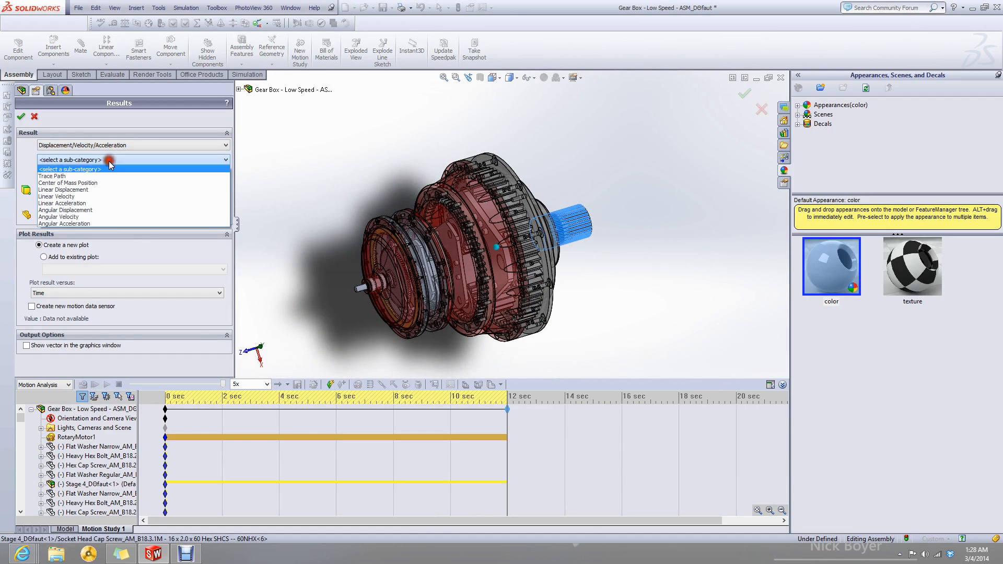
click(106, 216)
click(94, 174)
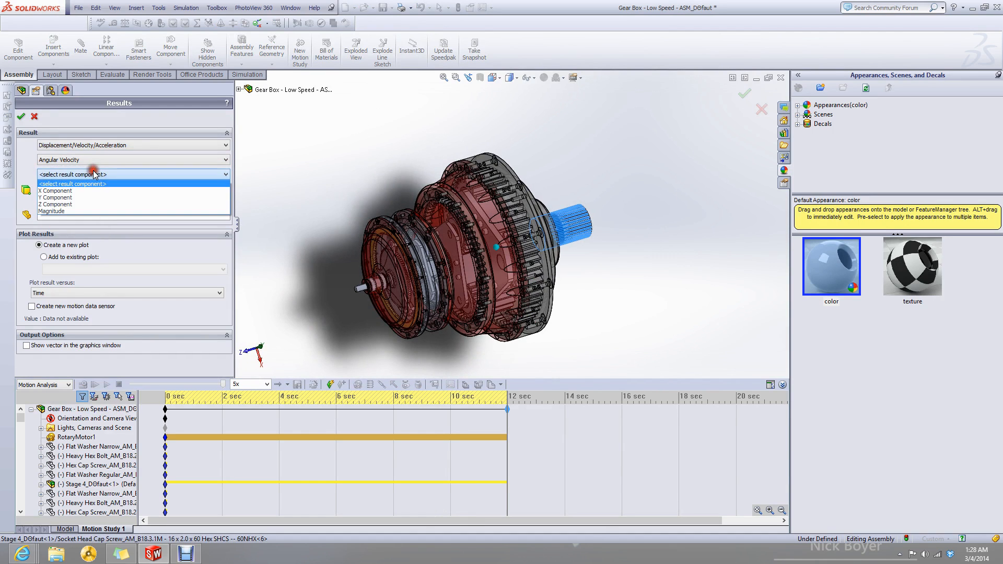
click(99, 210)
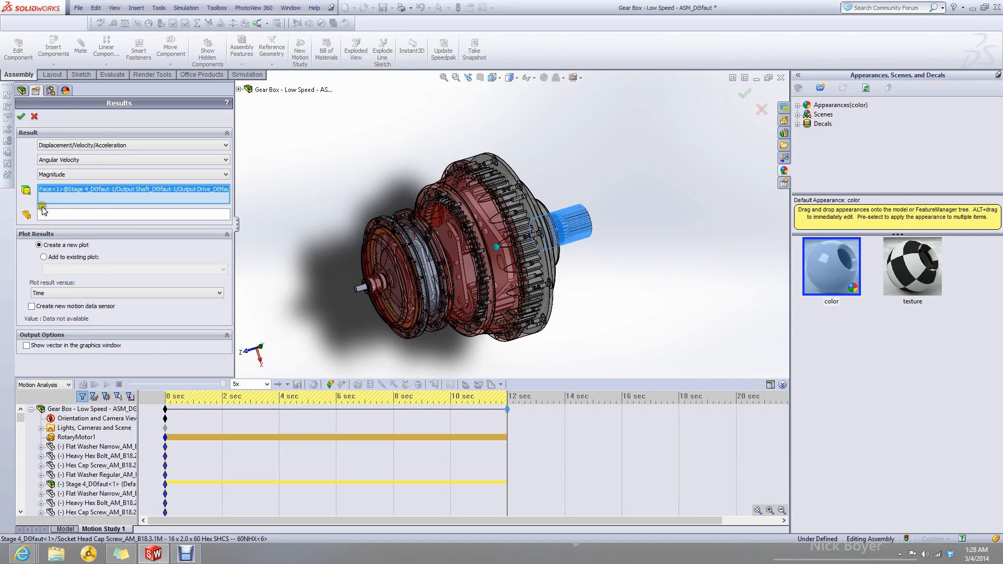
click(68, 257)
click(75, 269)
click(78, 281)
click(21, 116)
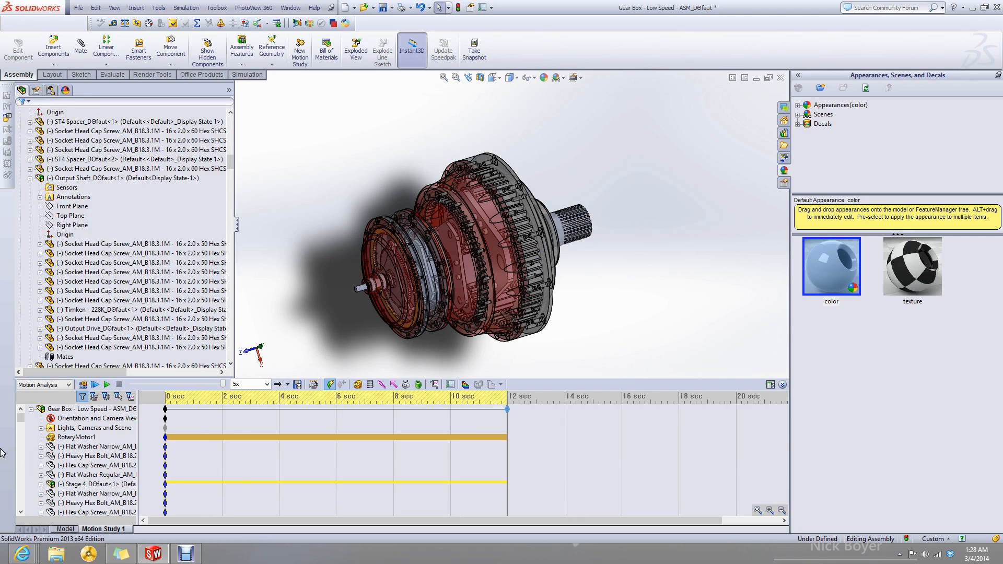
Display Plot1 from the study's results, examine the angular velocity curves of both shafts and close the plot.
drag(21, 422, 21, 502)
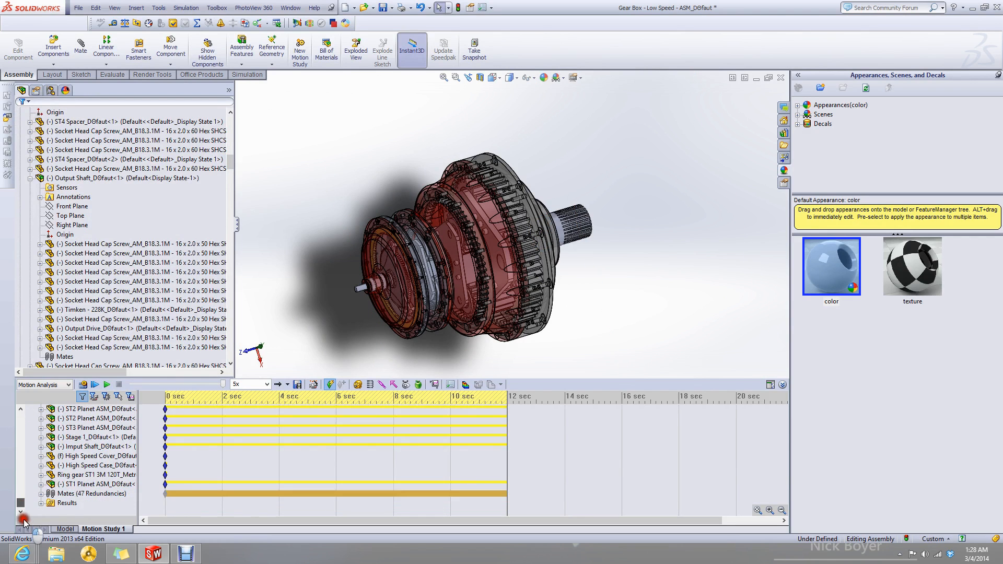
right_click(57, 504)
click(87, 455)
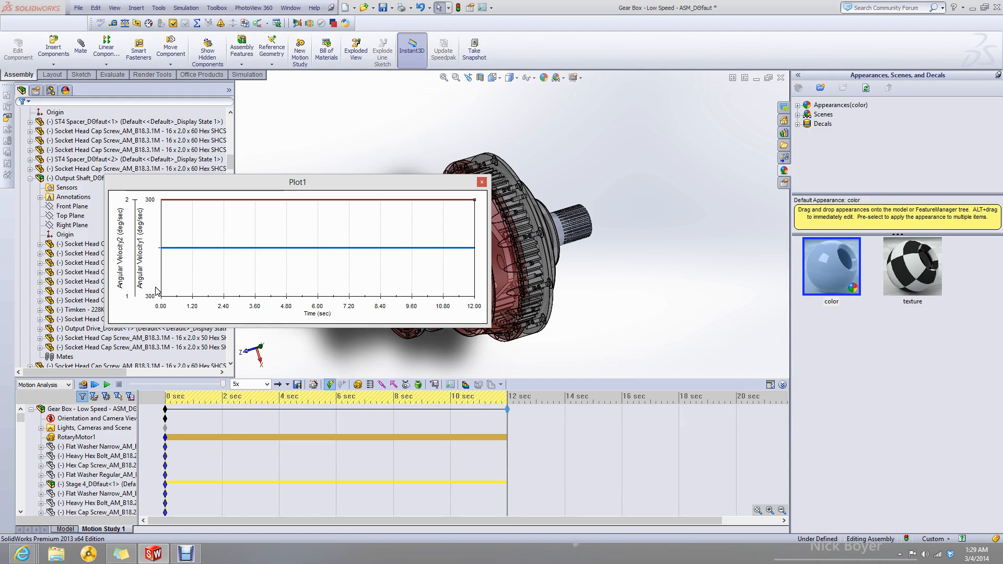
click(149, 244)
mouse_move(162, 243)
click(477, 188)
click(585, 185)
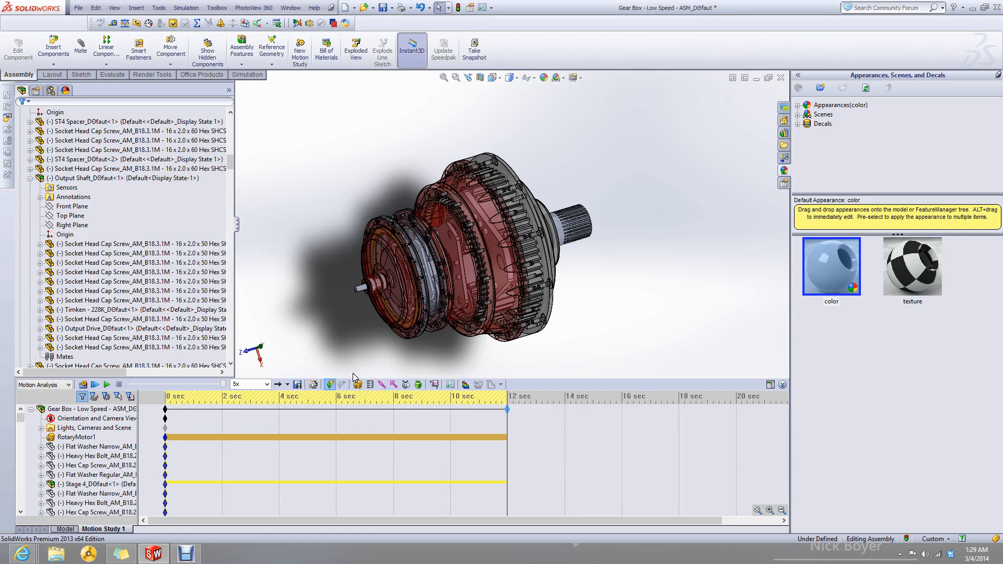
key(alt+x)
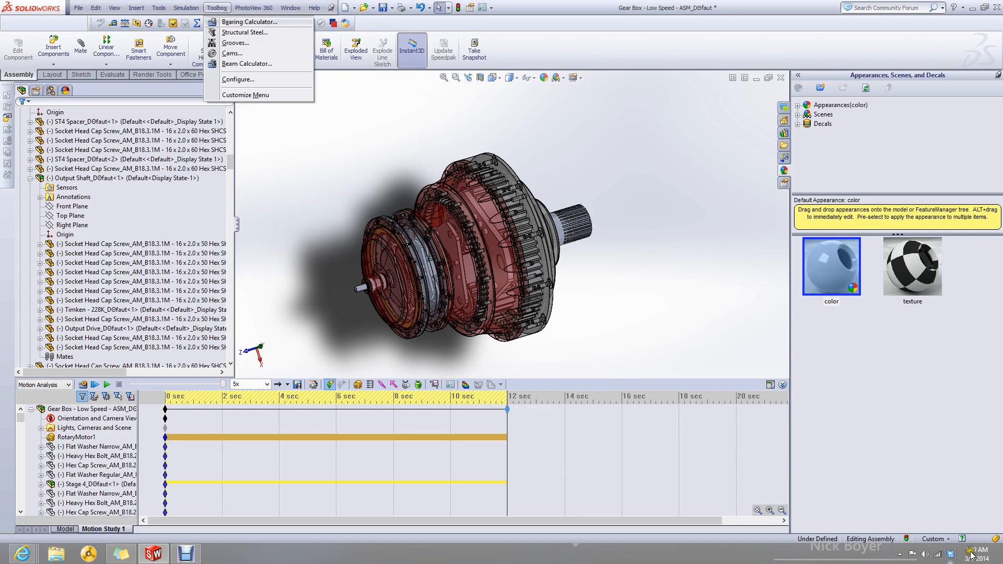
click(900, 554)
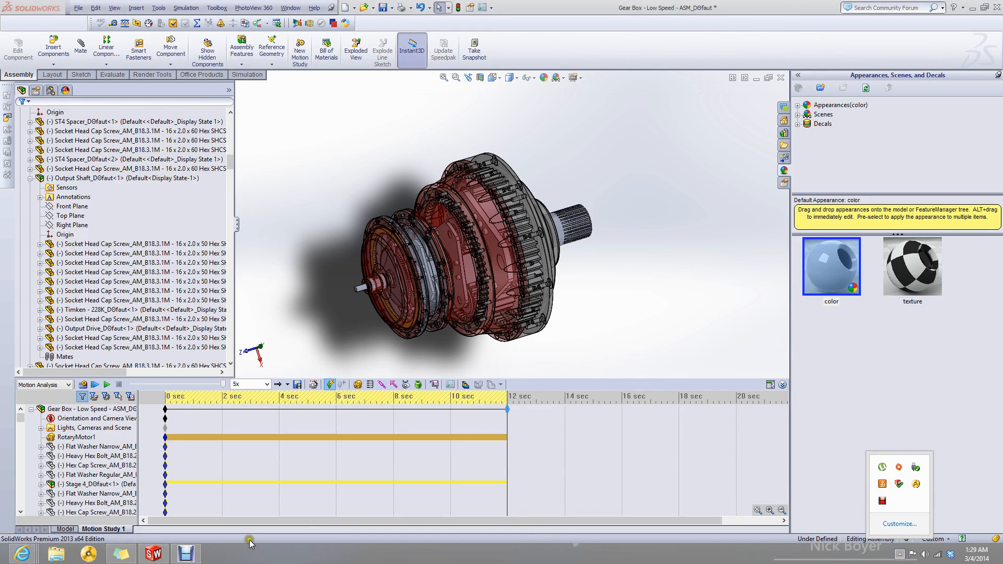